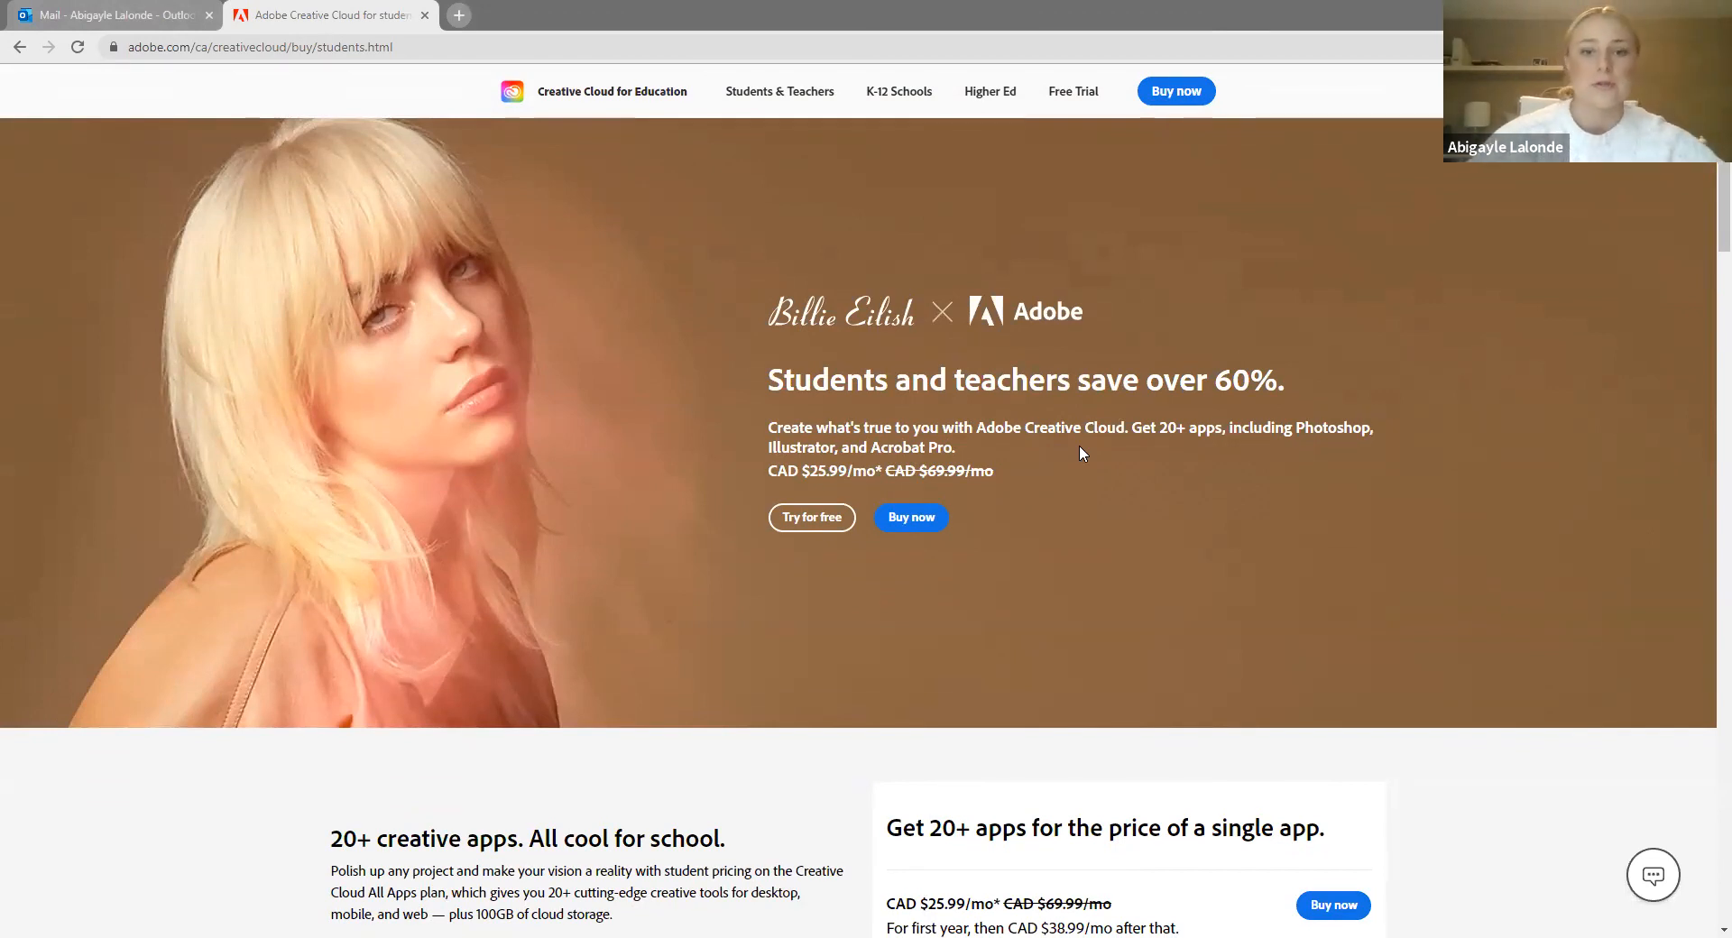
# Step: Continue into Illustrator with the known issues listed in the System Compatibility Report
pyautogui.scroll(1, 495, 560)
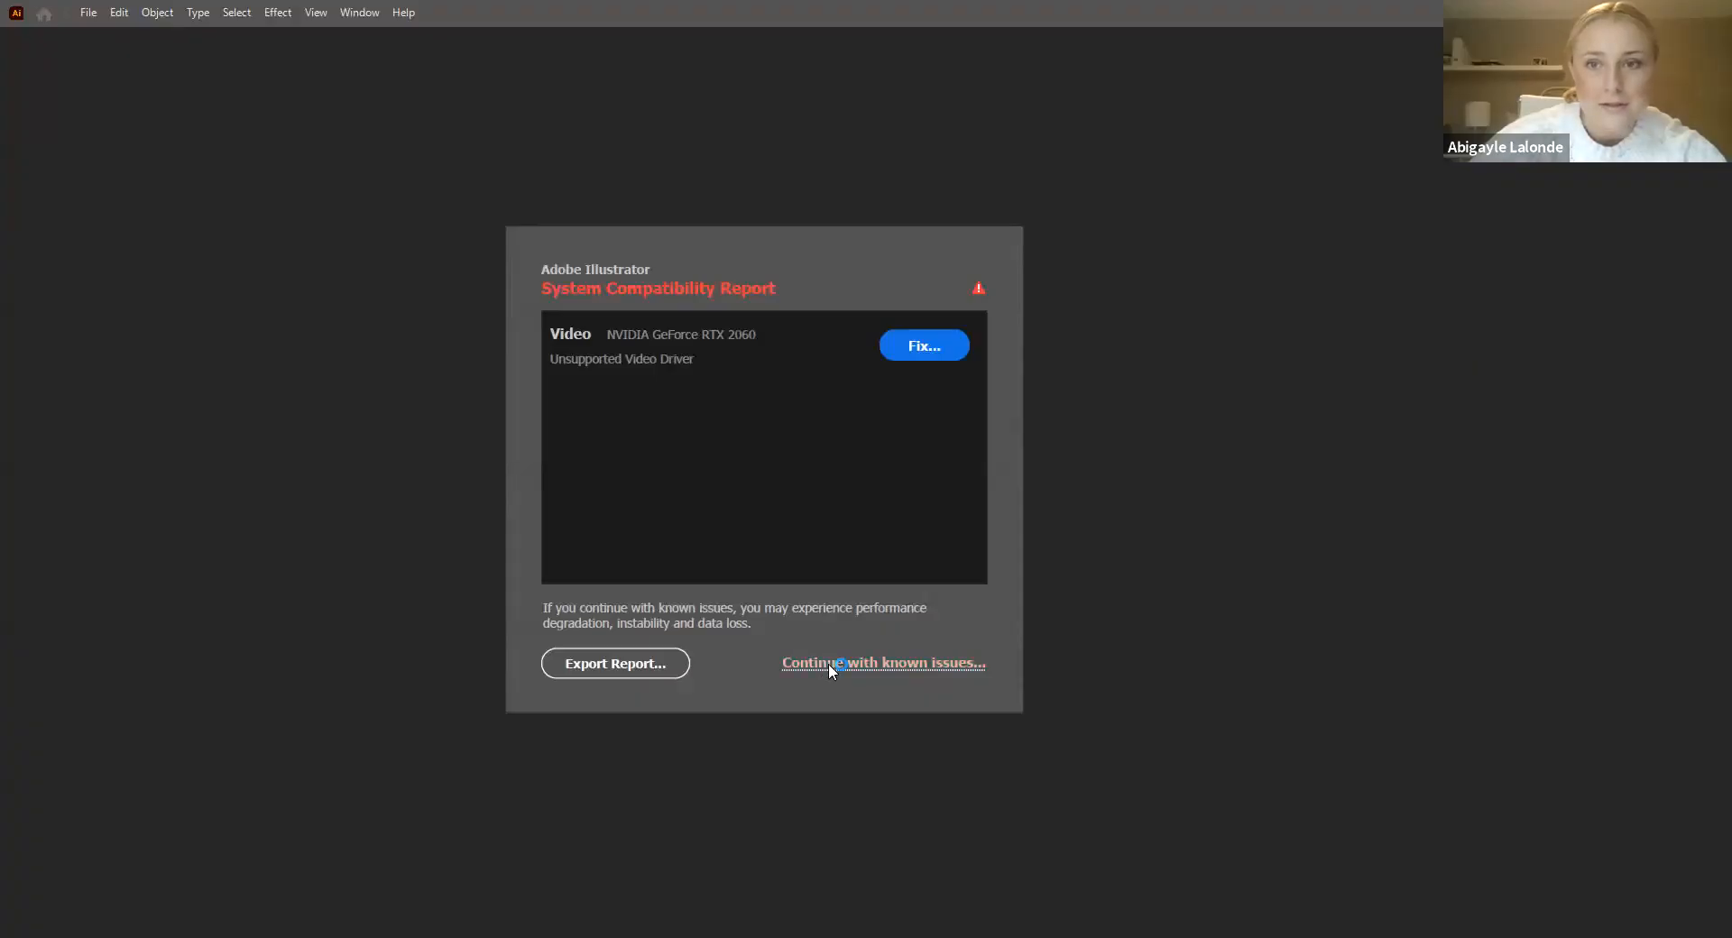
pyautogui.click(828, 664)
pyautogui.click(1258, 165)
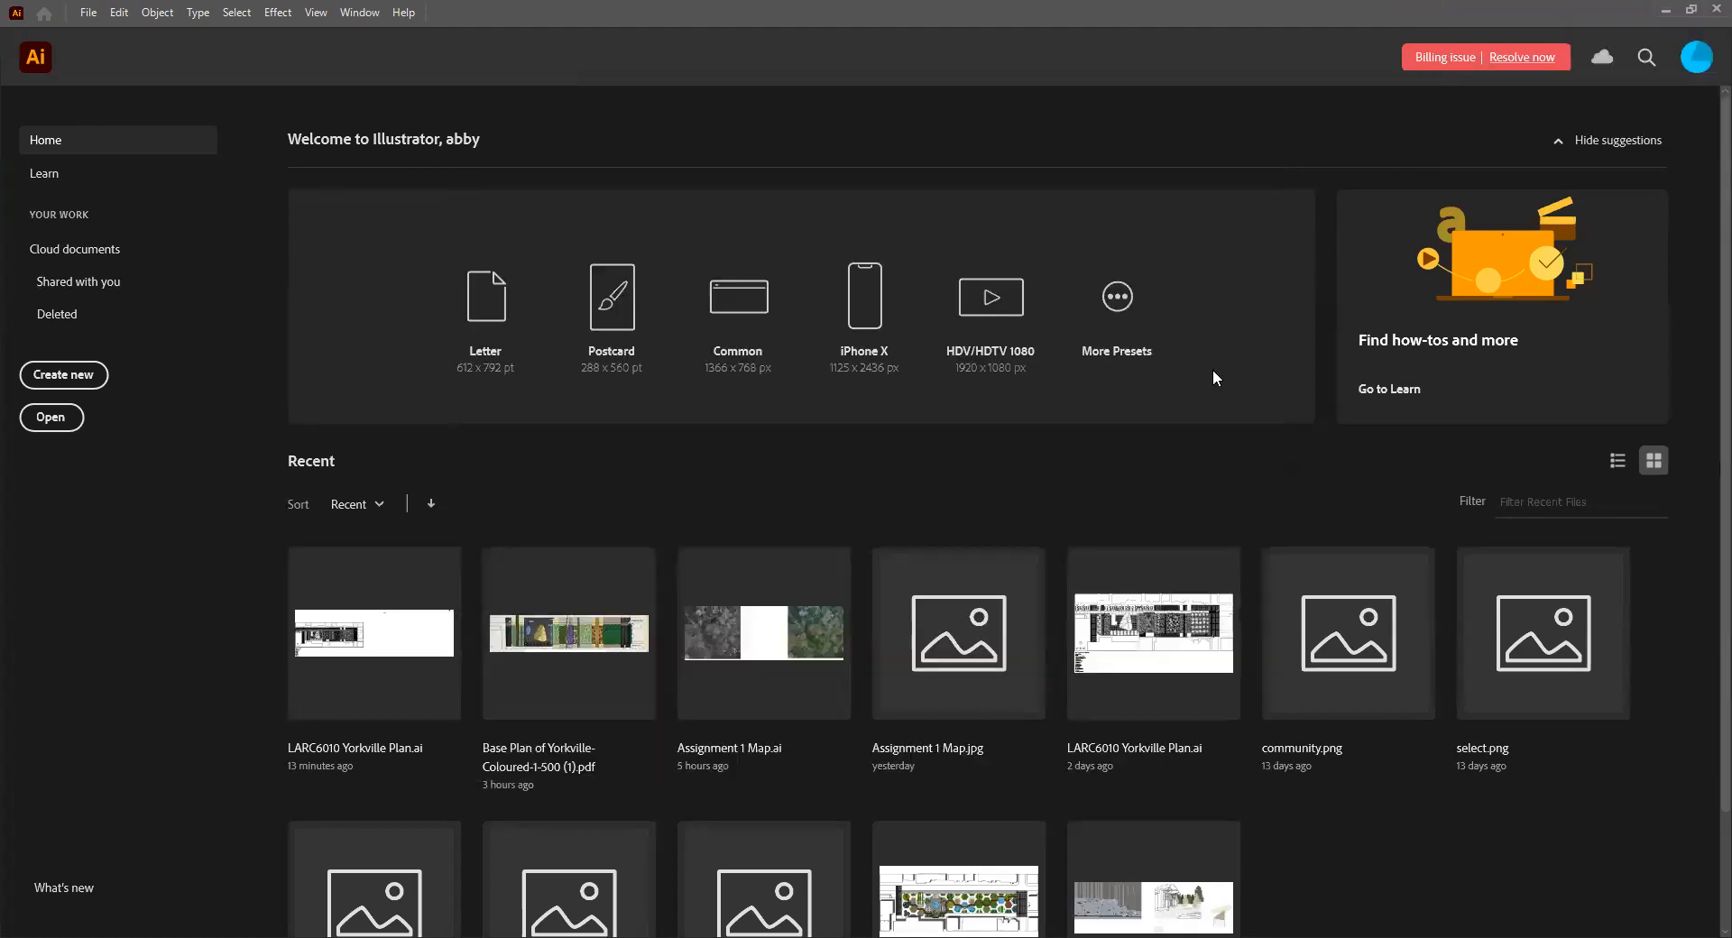
pyautogui.scroll(-2, 694, 401)
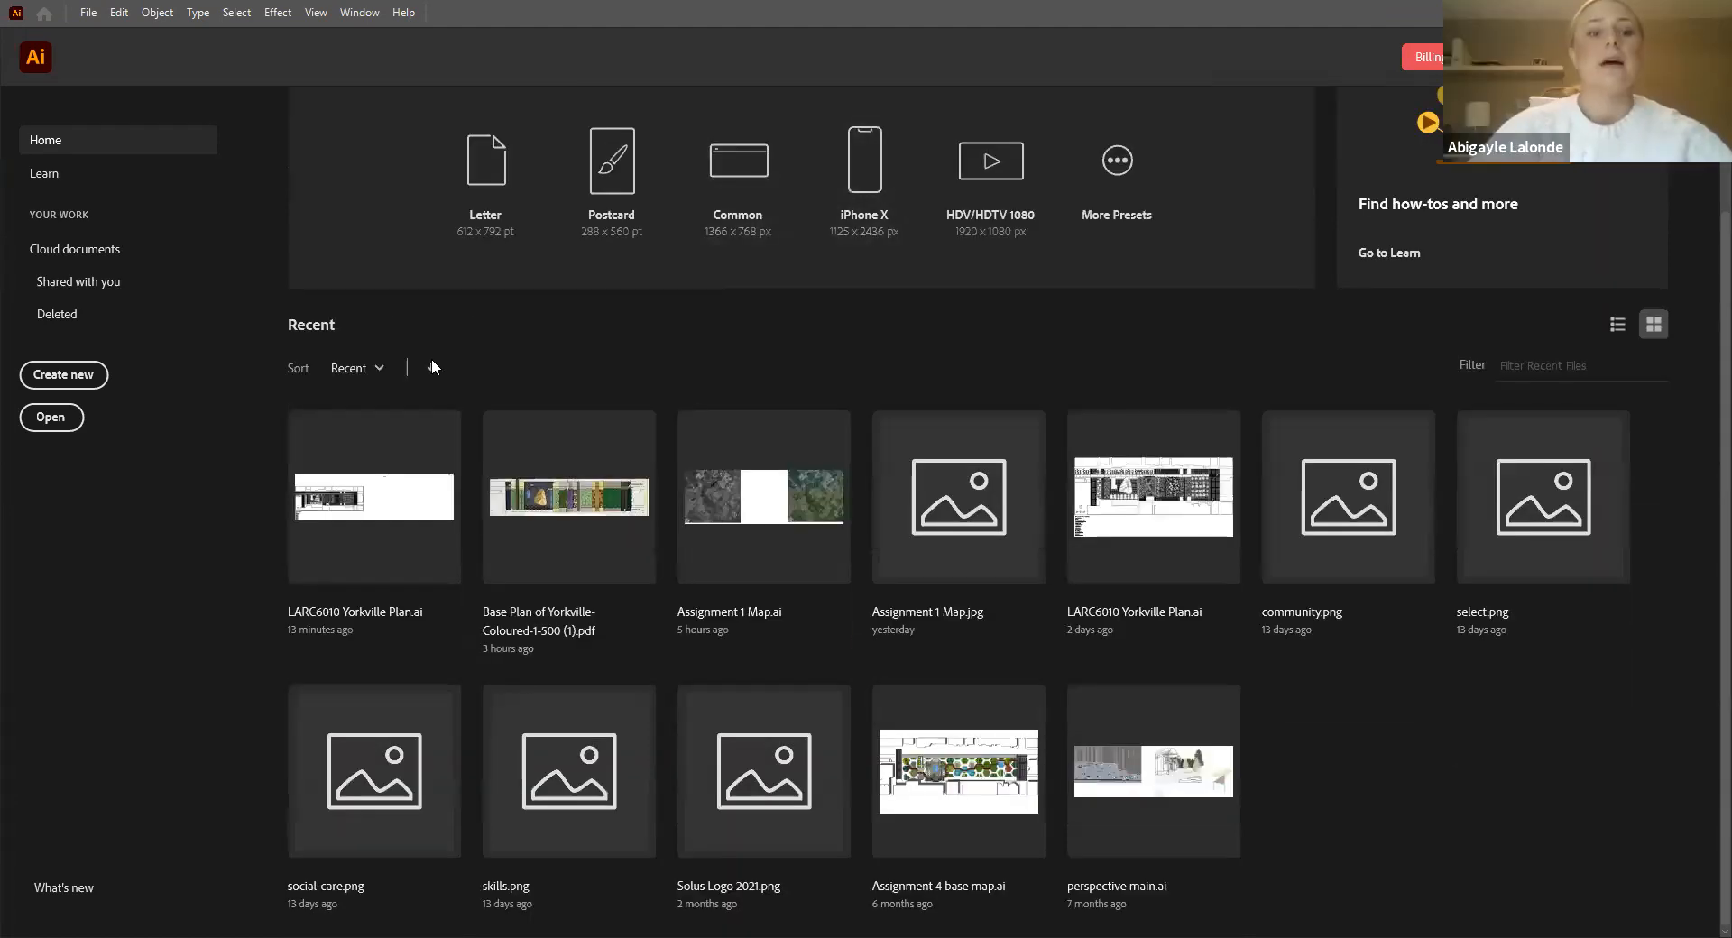
pyautogui.scroll(2, 759, 669)
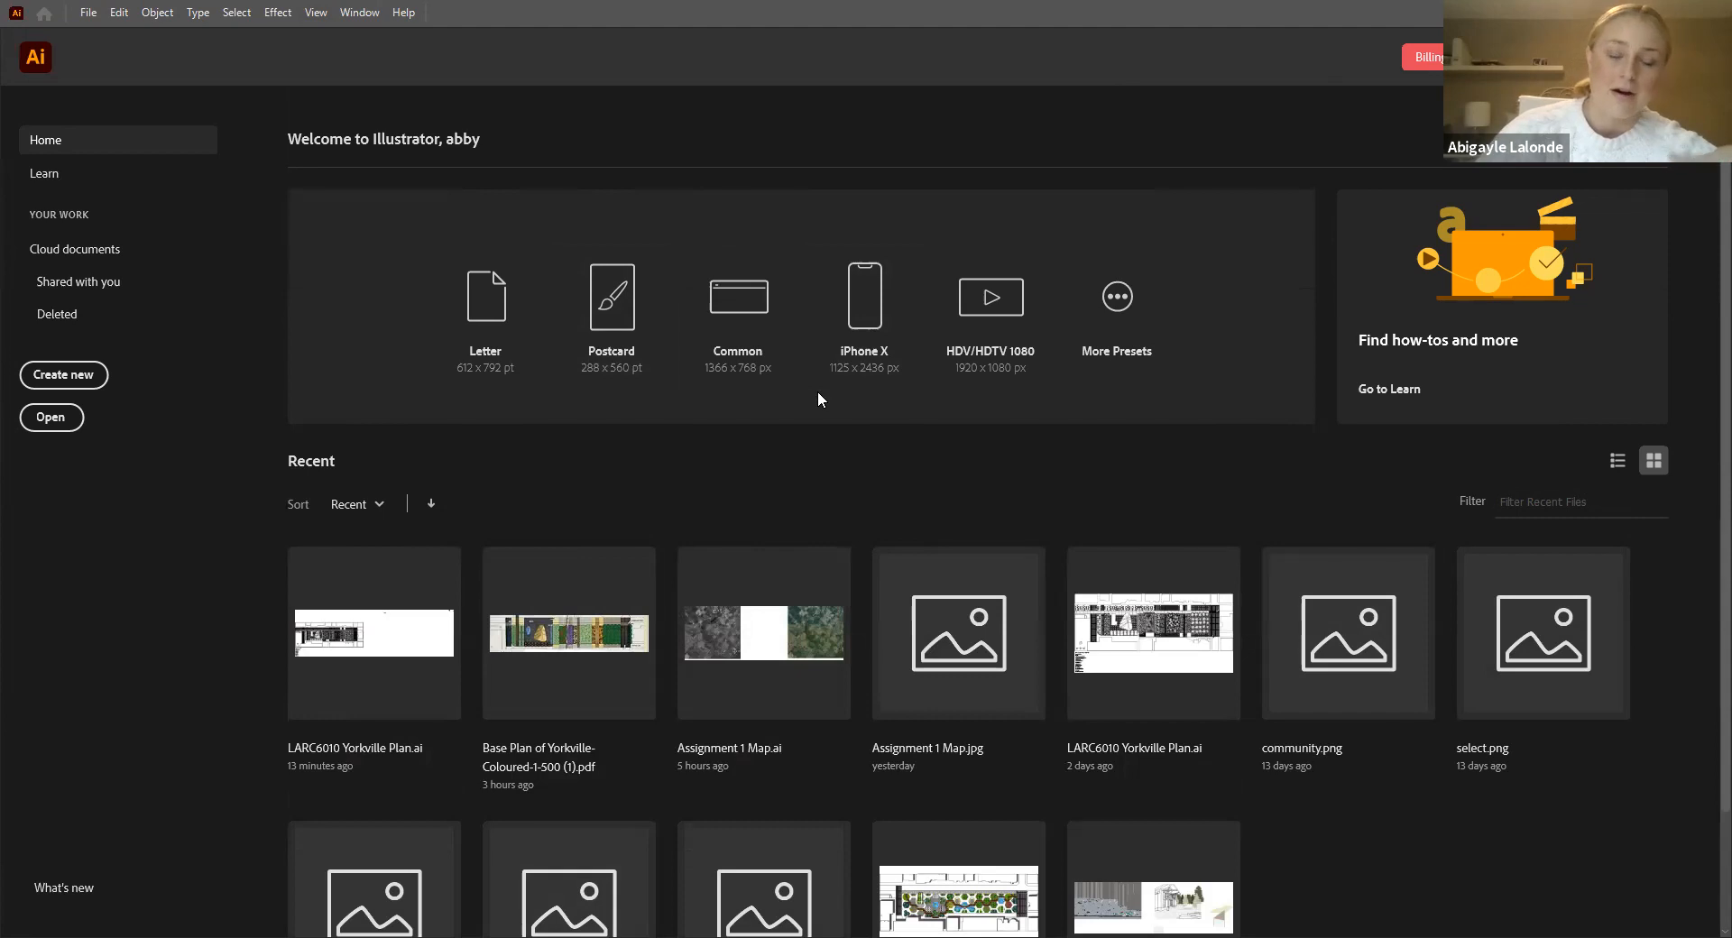
pyautogui.scroll(-2, 541, 378)
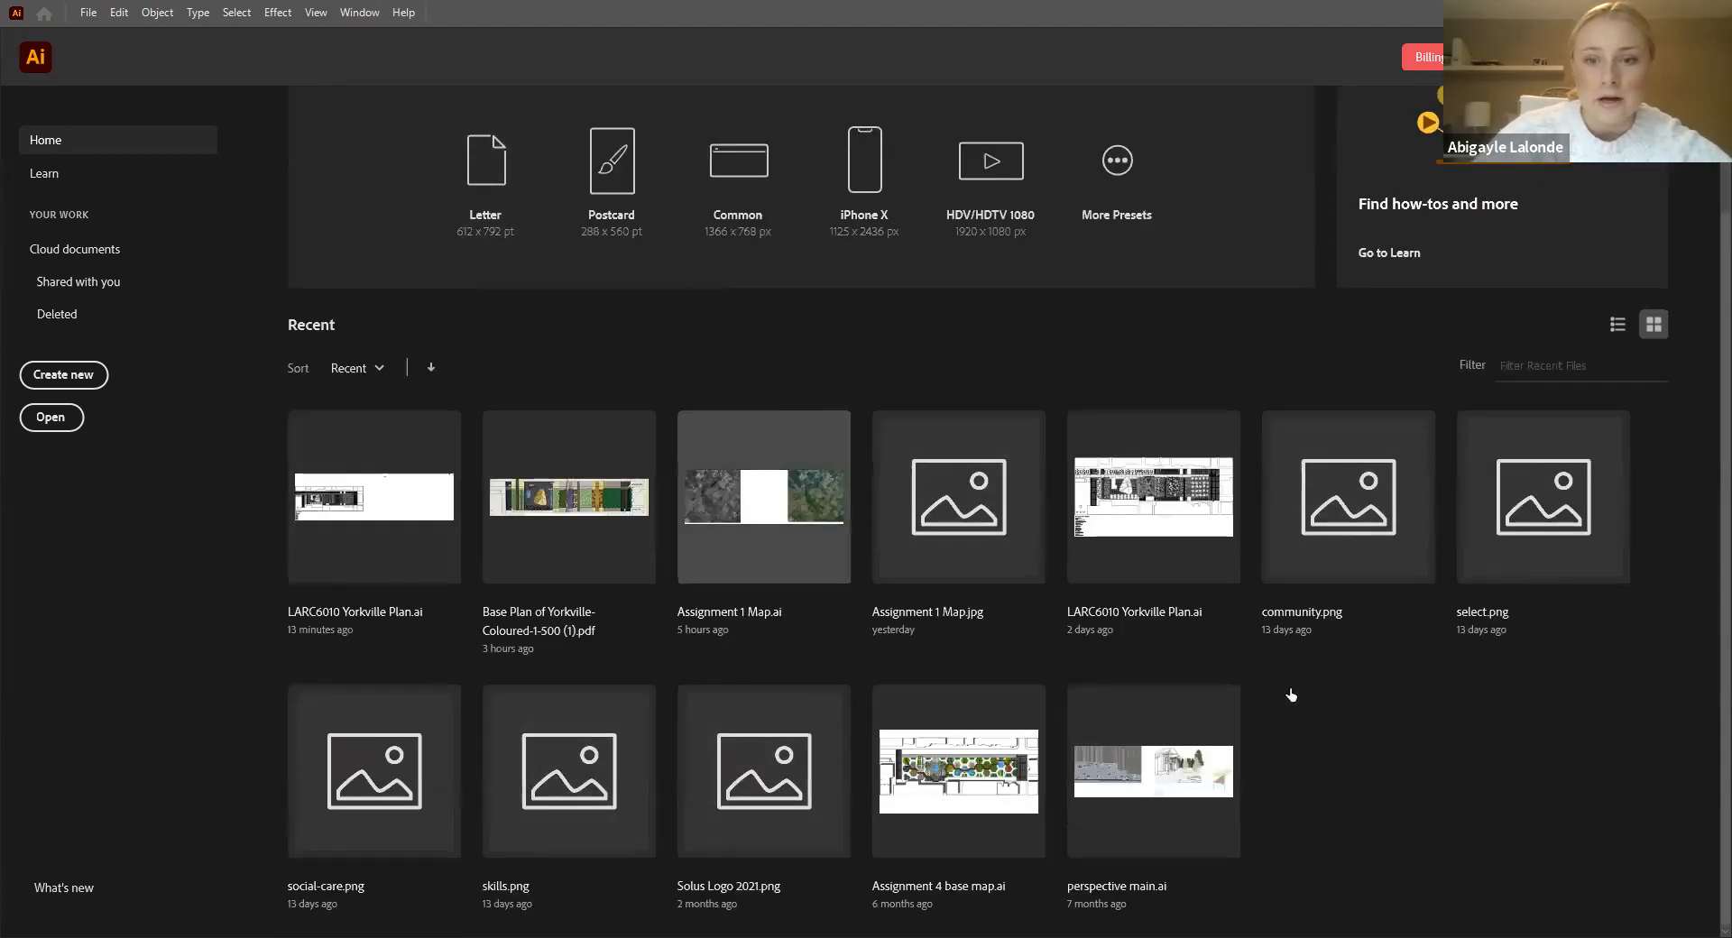
pyautogui.scroll(2, 866, 447)
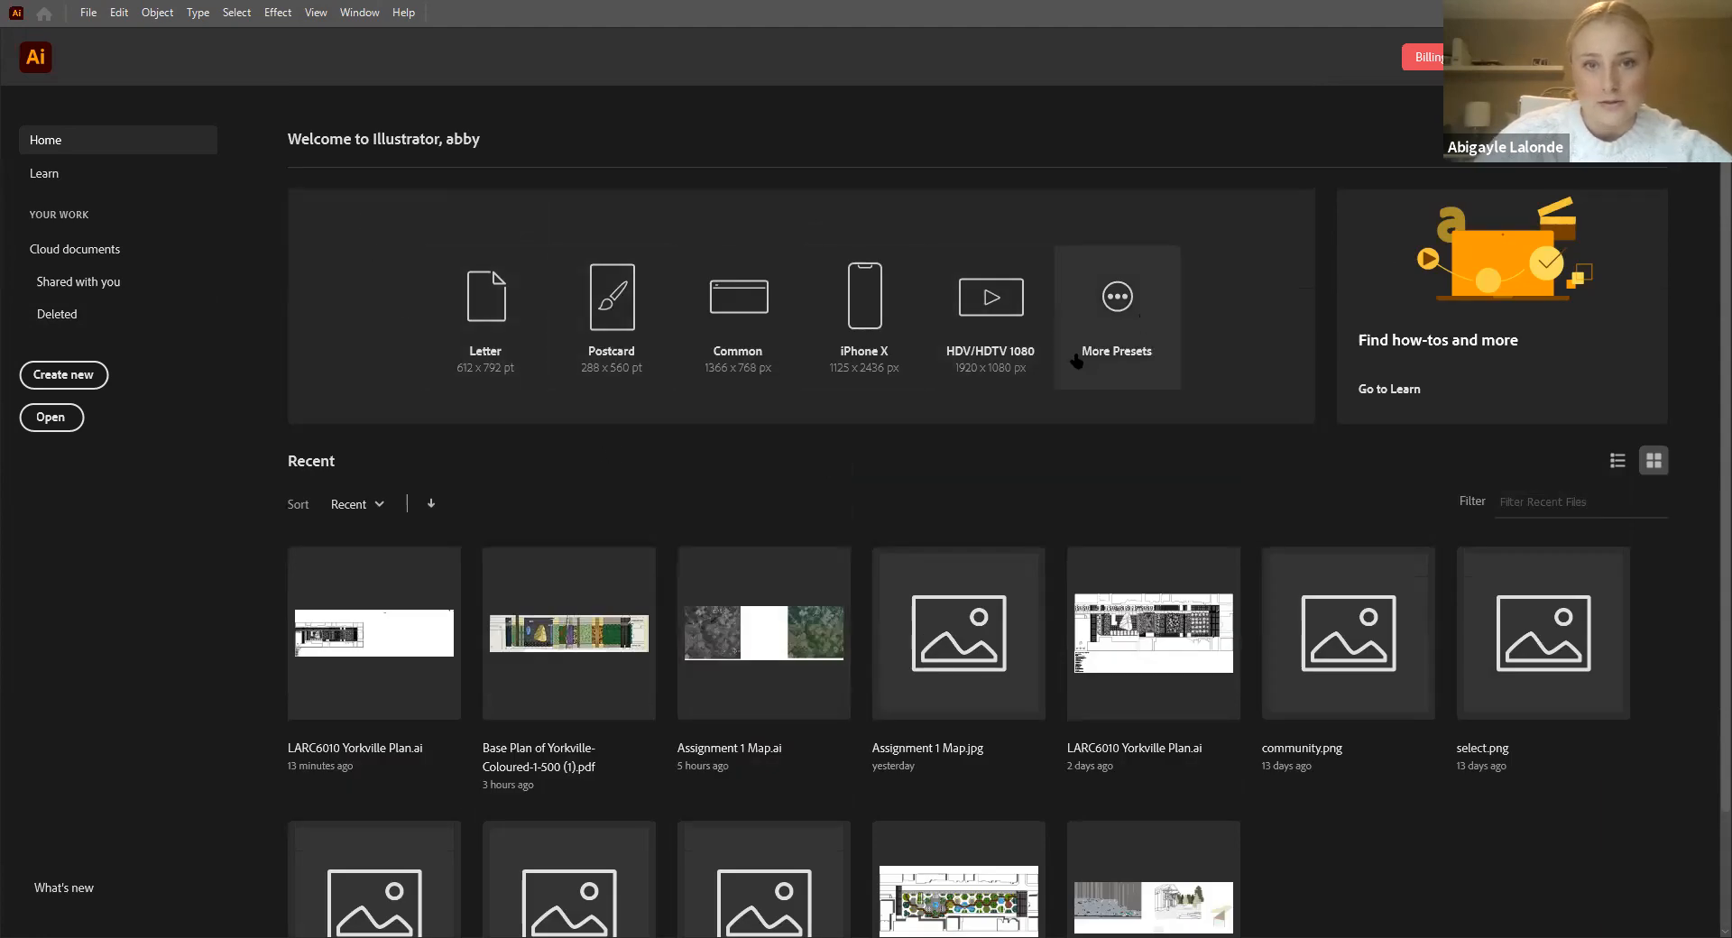
# Step: Start a new document and name it Yorkville Base Plan
pyautogui.click(71, 382)
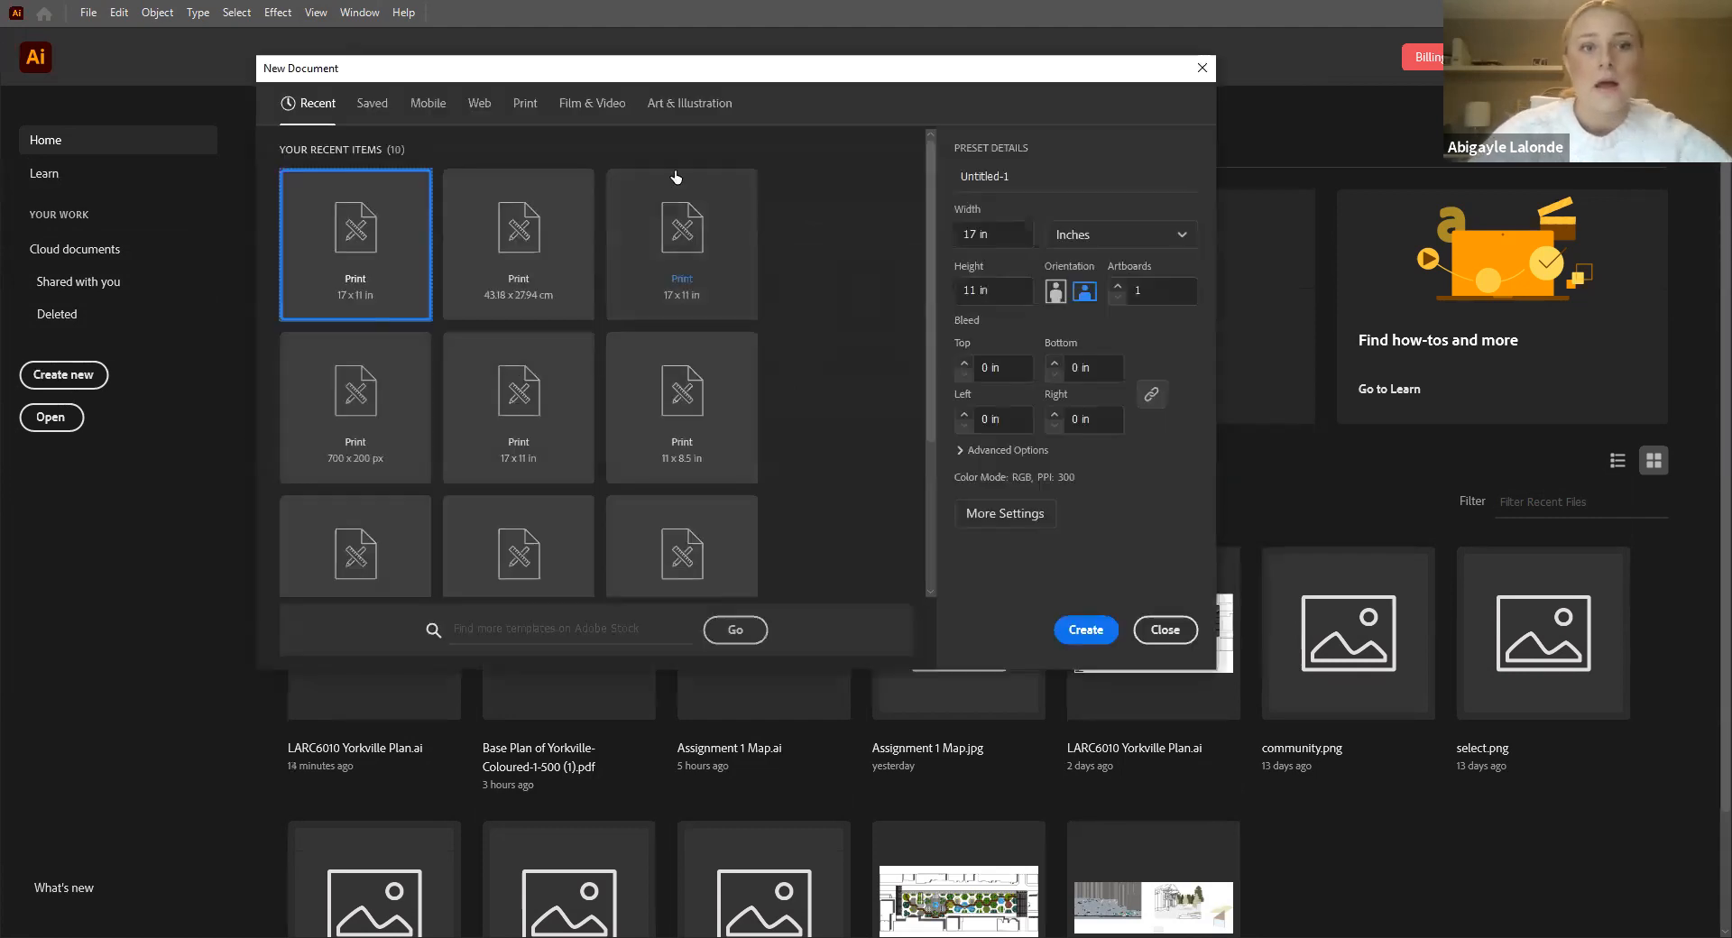
pyautogui.moveTo(678, 77); pyautogui.dragTo(846, 139)
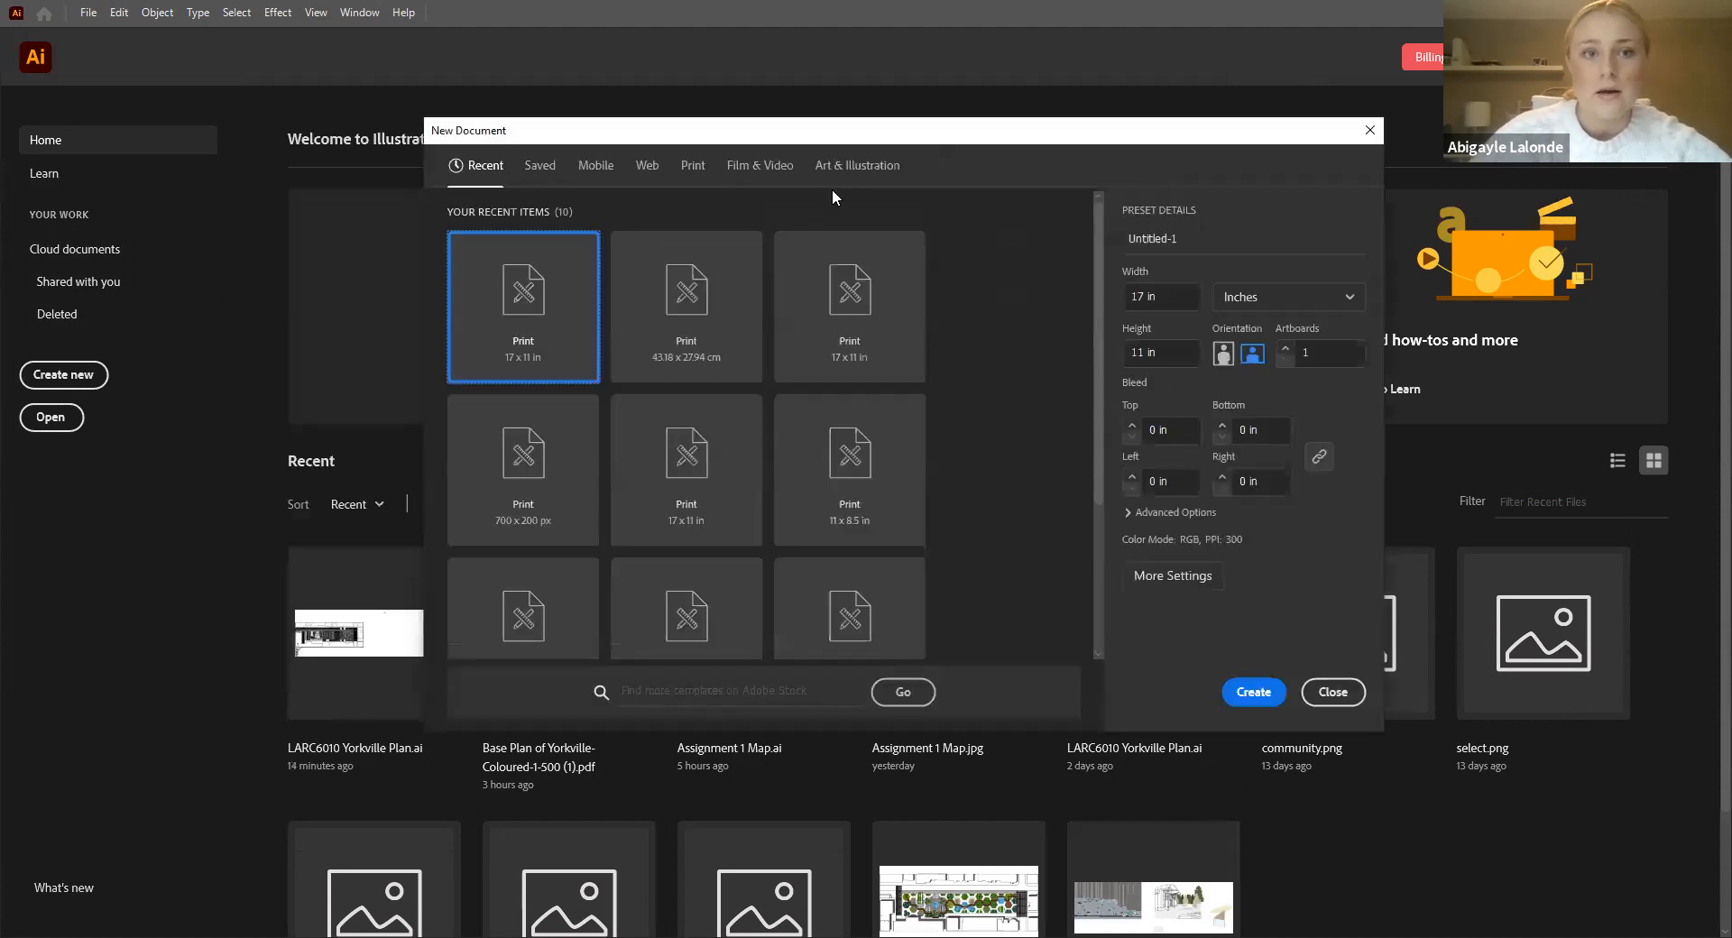
pyautogui.scroll(-3, 760, 333)
pyautogui.scroll(3, 657, 424)
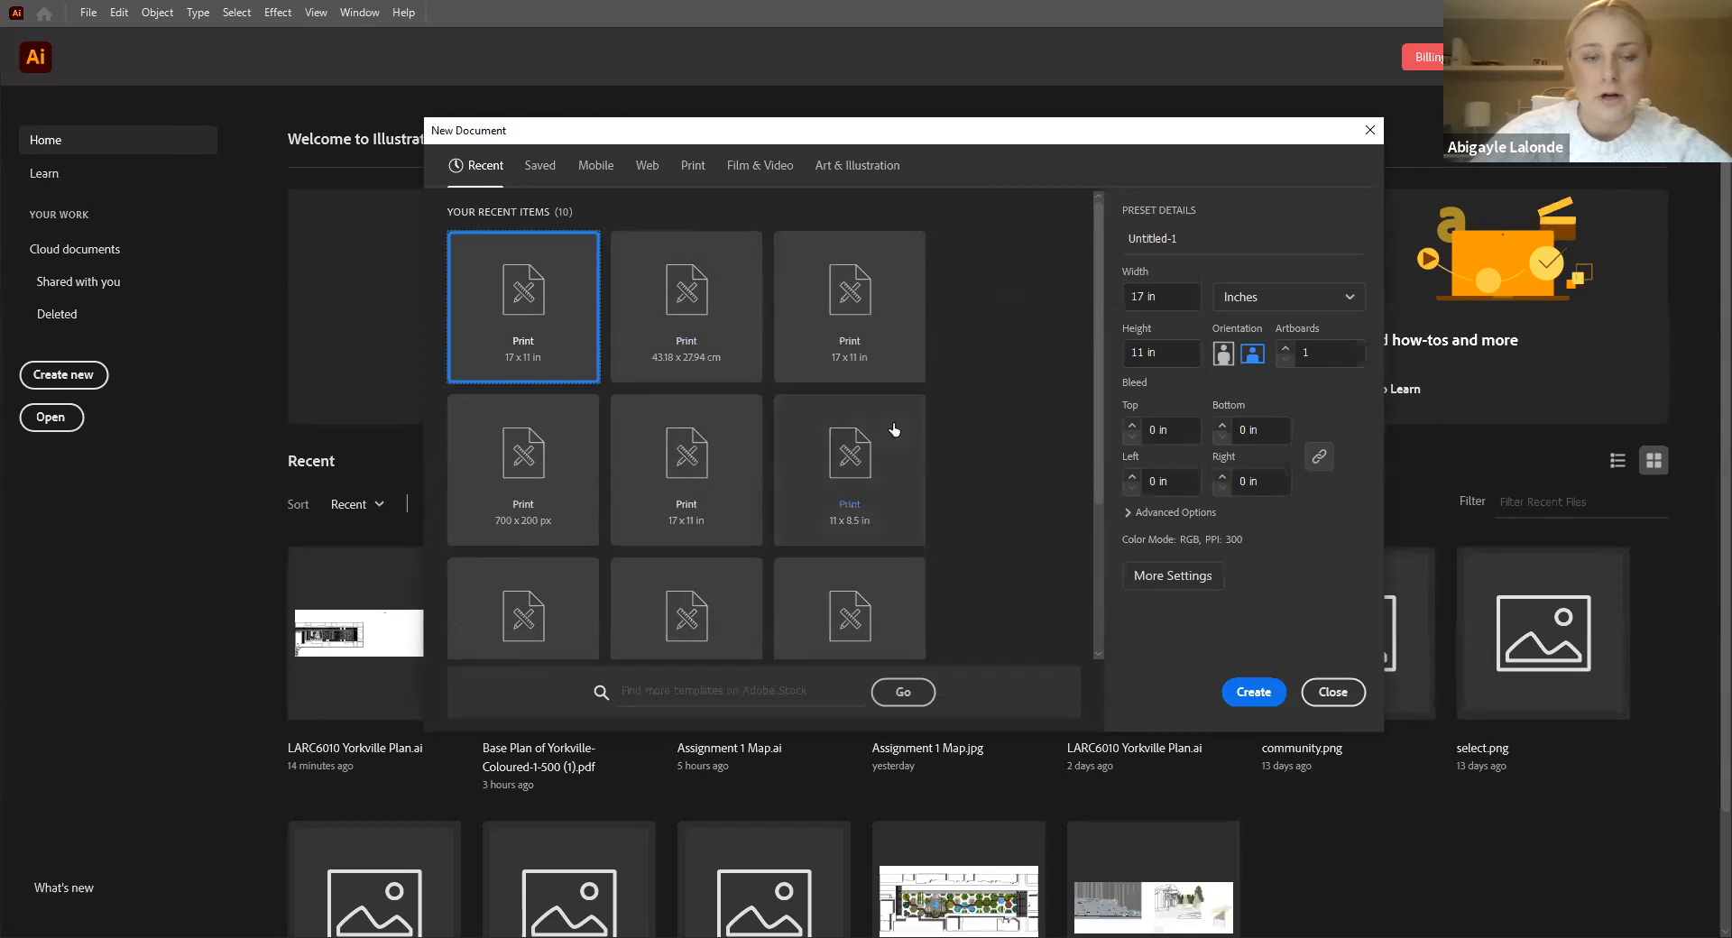
pyautogui.scroll(-2, 712, 379)
pyautogui.scroll(2, 1000, 408)
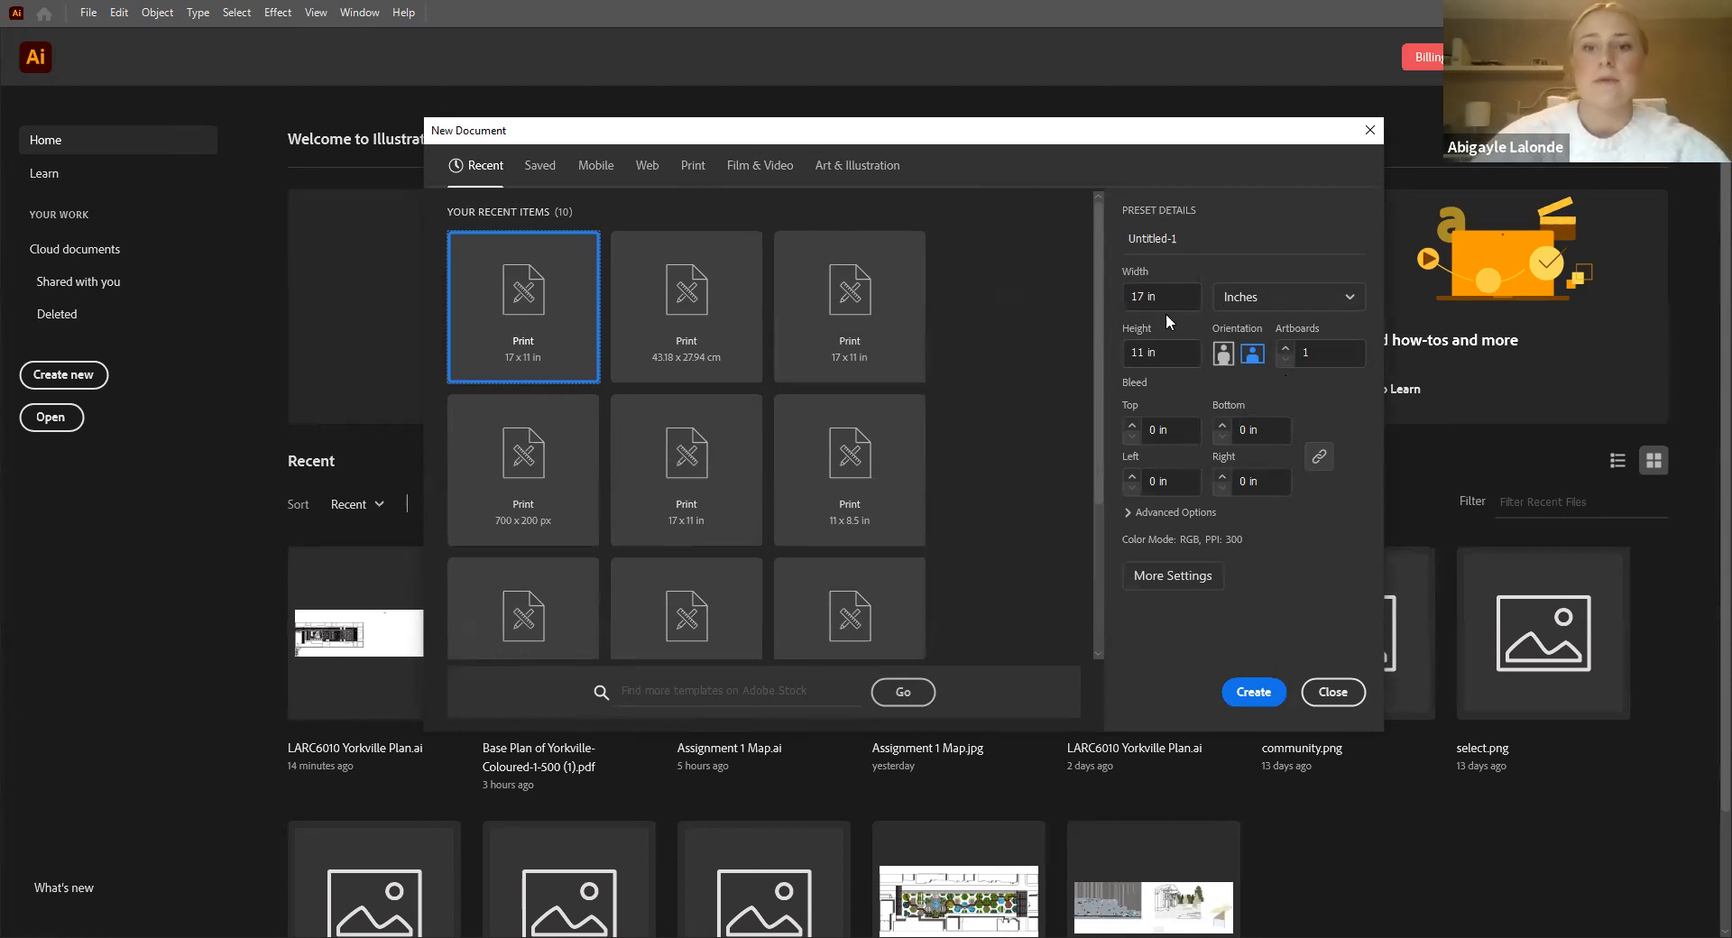
pyautogui.click(1218, 240)
pyautogui.write('Yorkville Base Plan')
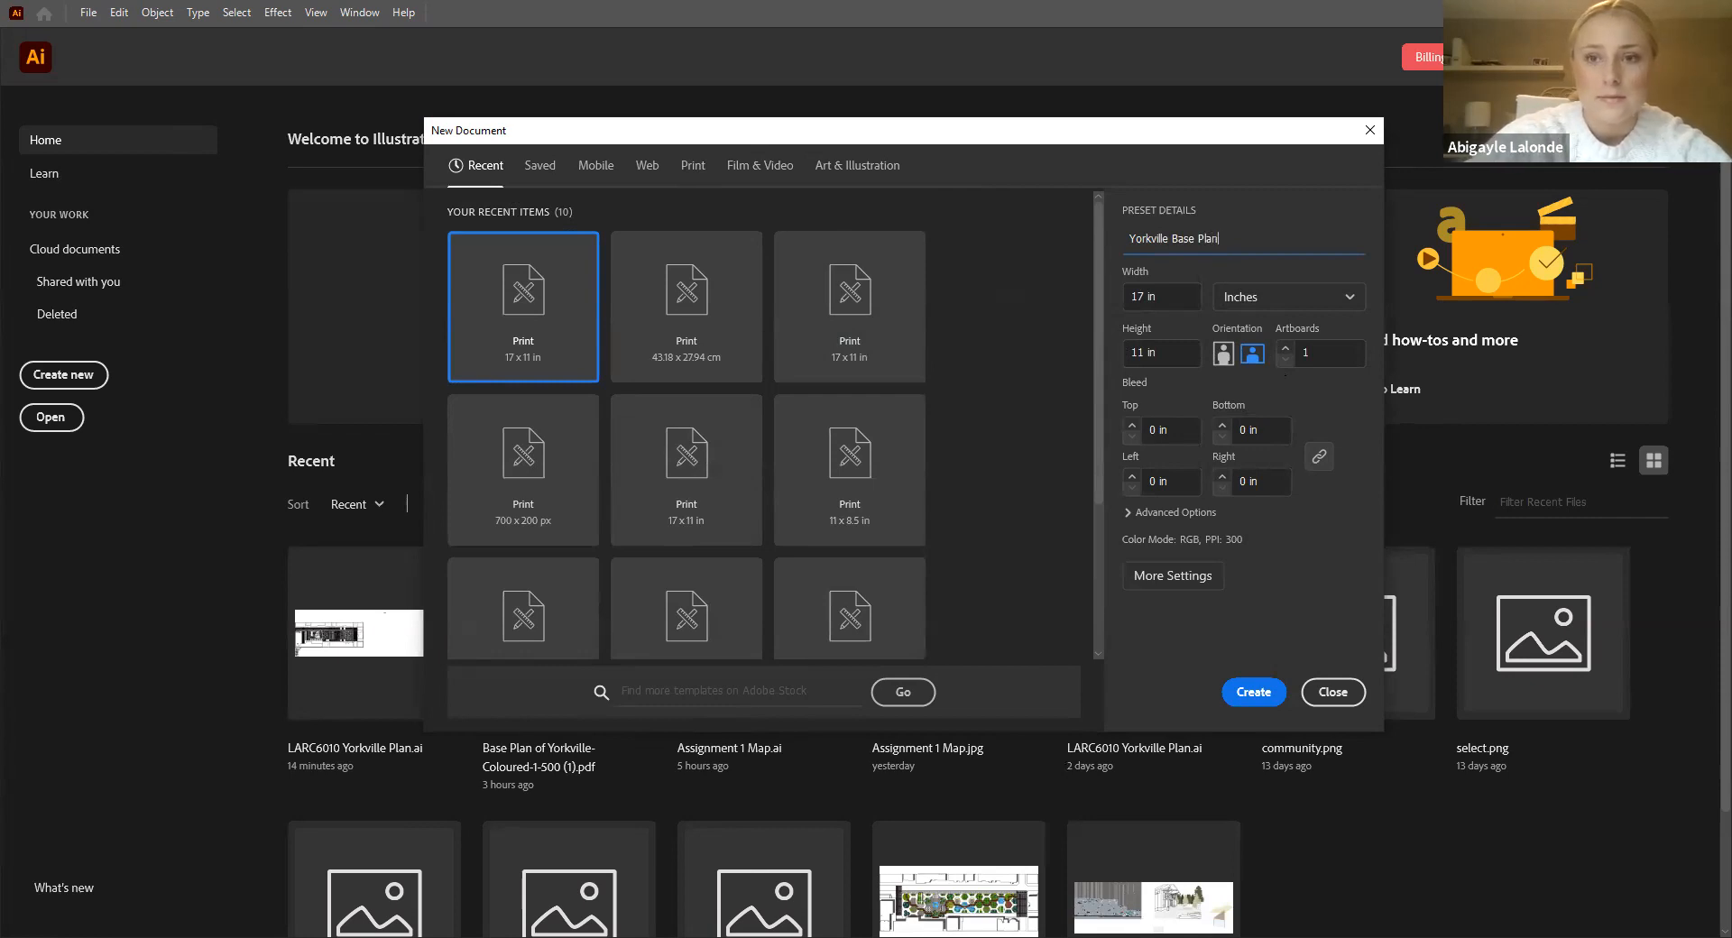
# Step: Try centimeters and portrait orientation for the new document, and restore inches and landscape orientation
pyautogui.click(1263, 309)
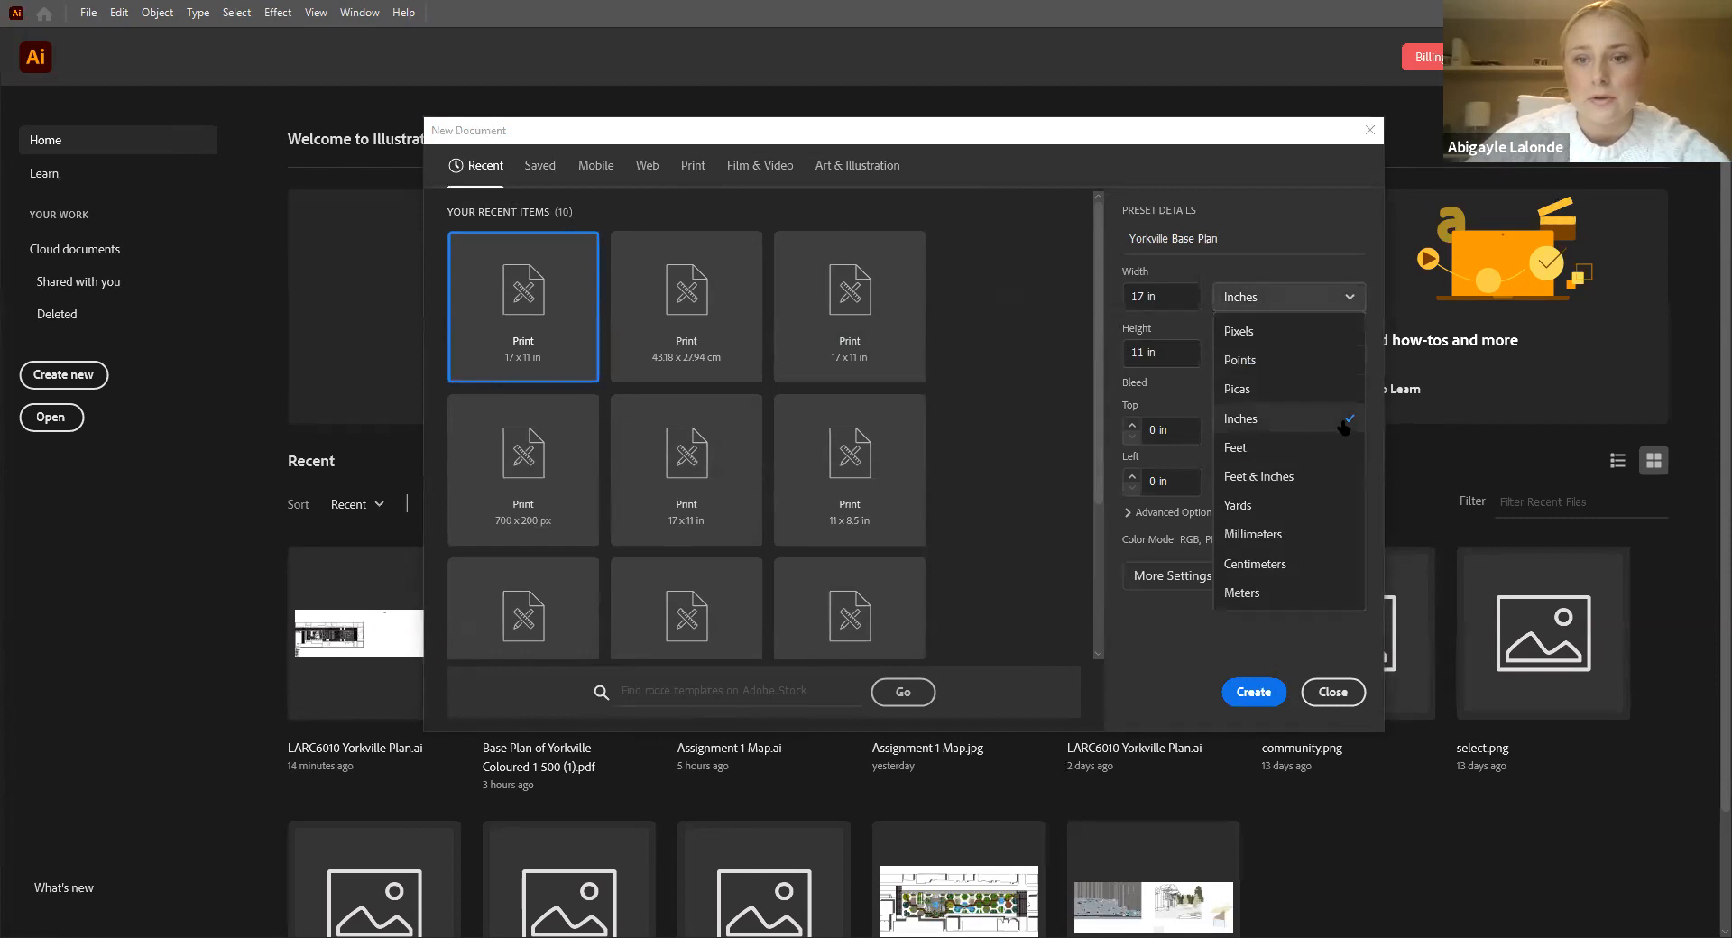
pyautogui.click(1270, 566)
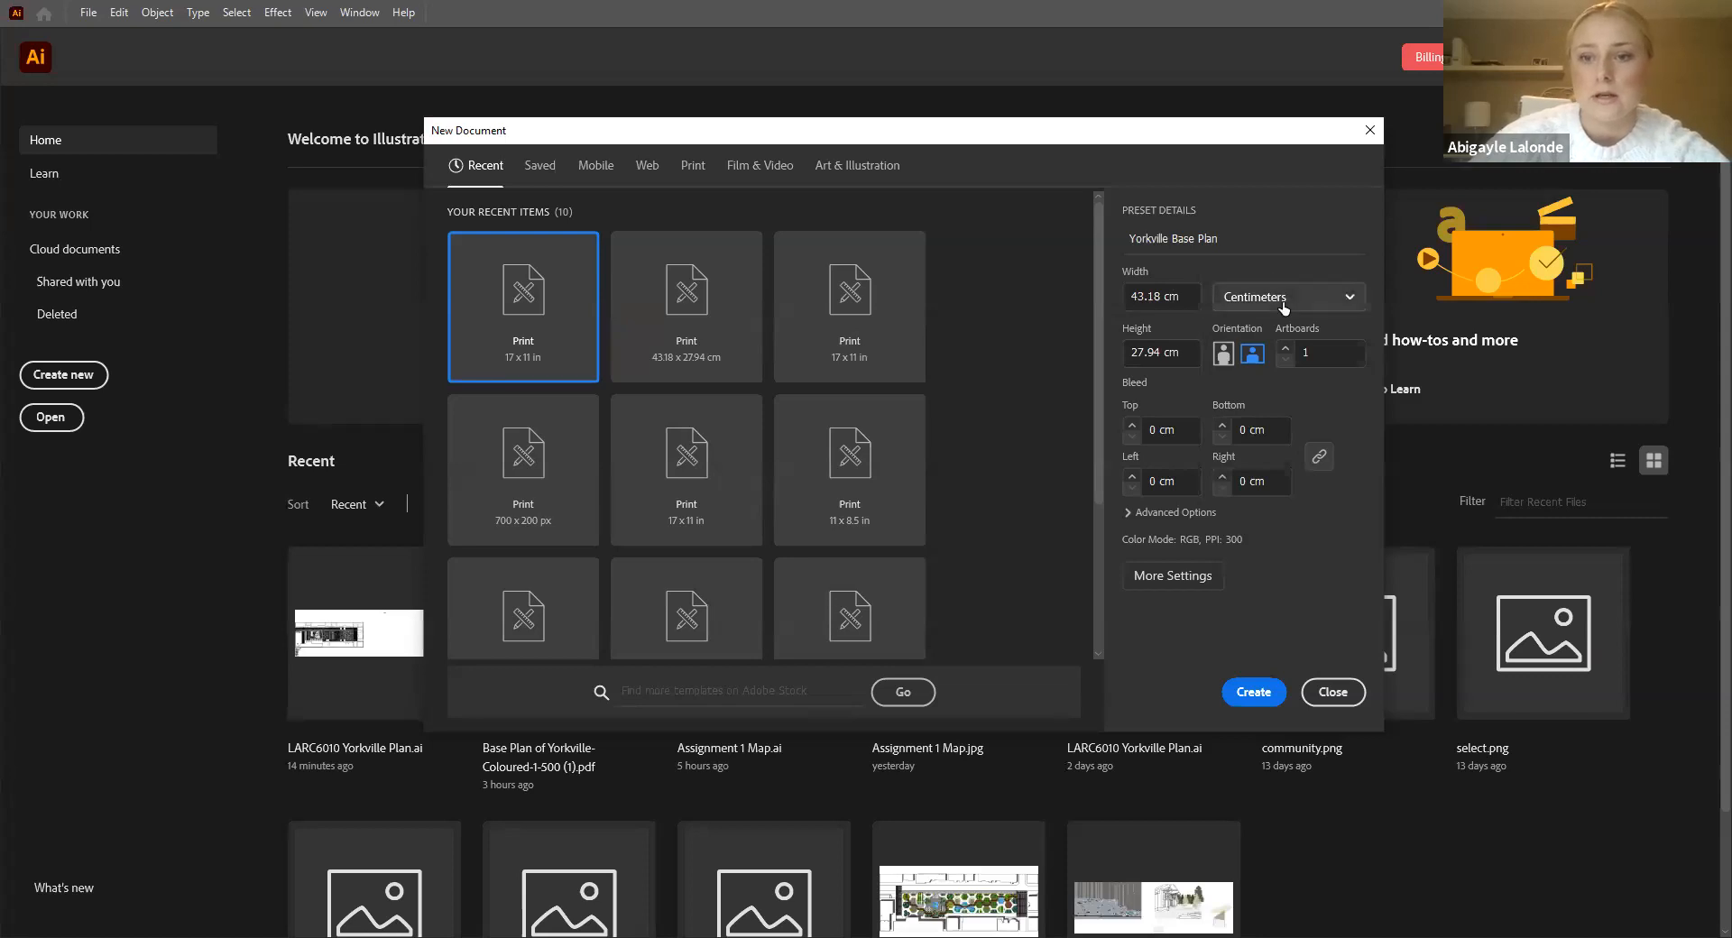
pyautogui.click(1282, 306)
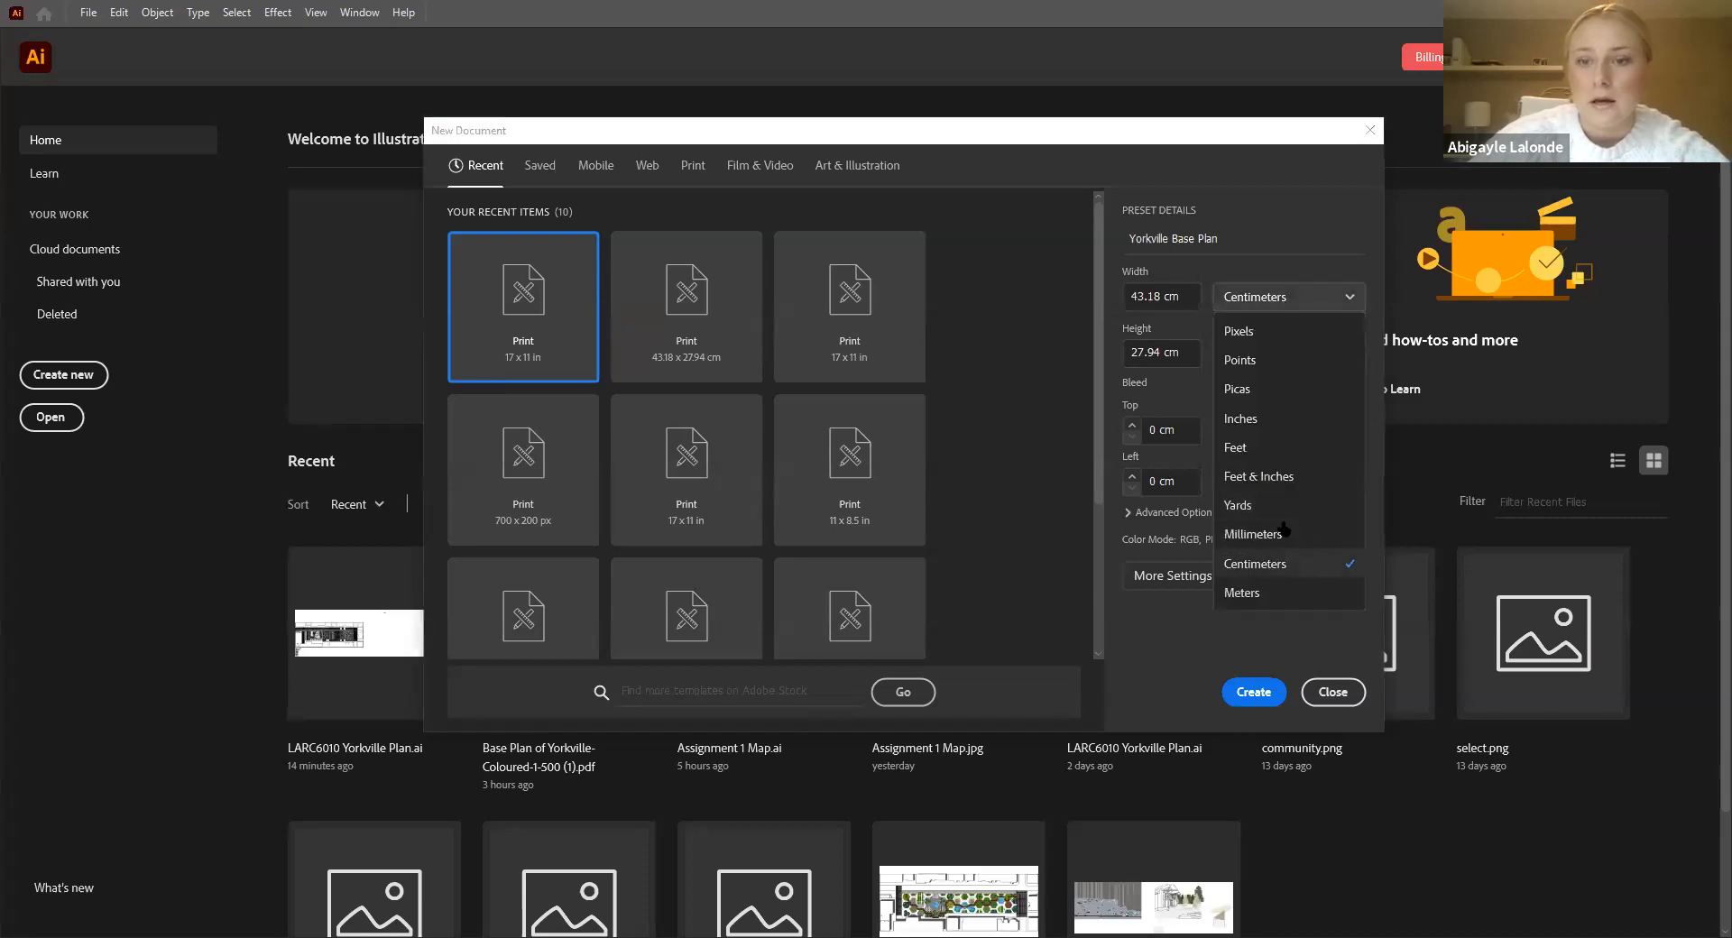
pyautogui.click(1264, 419)
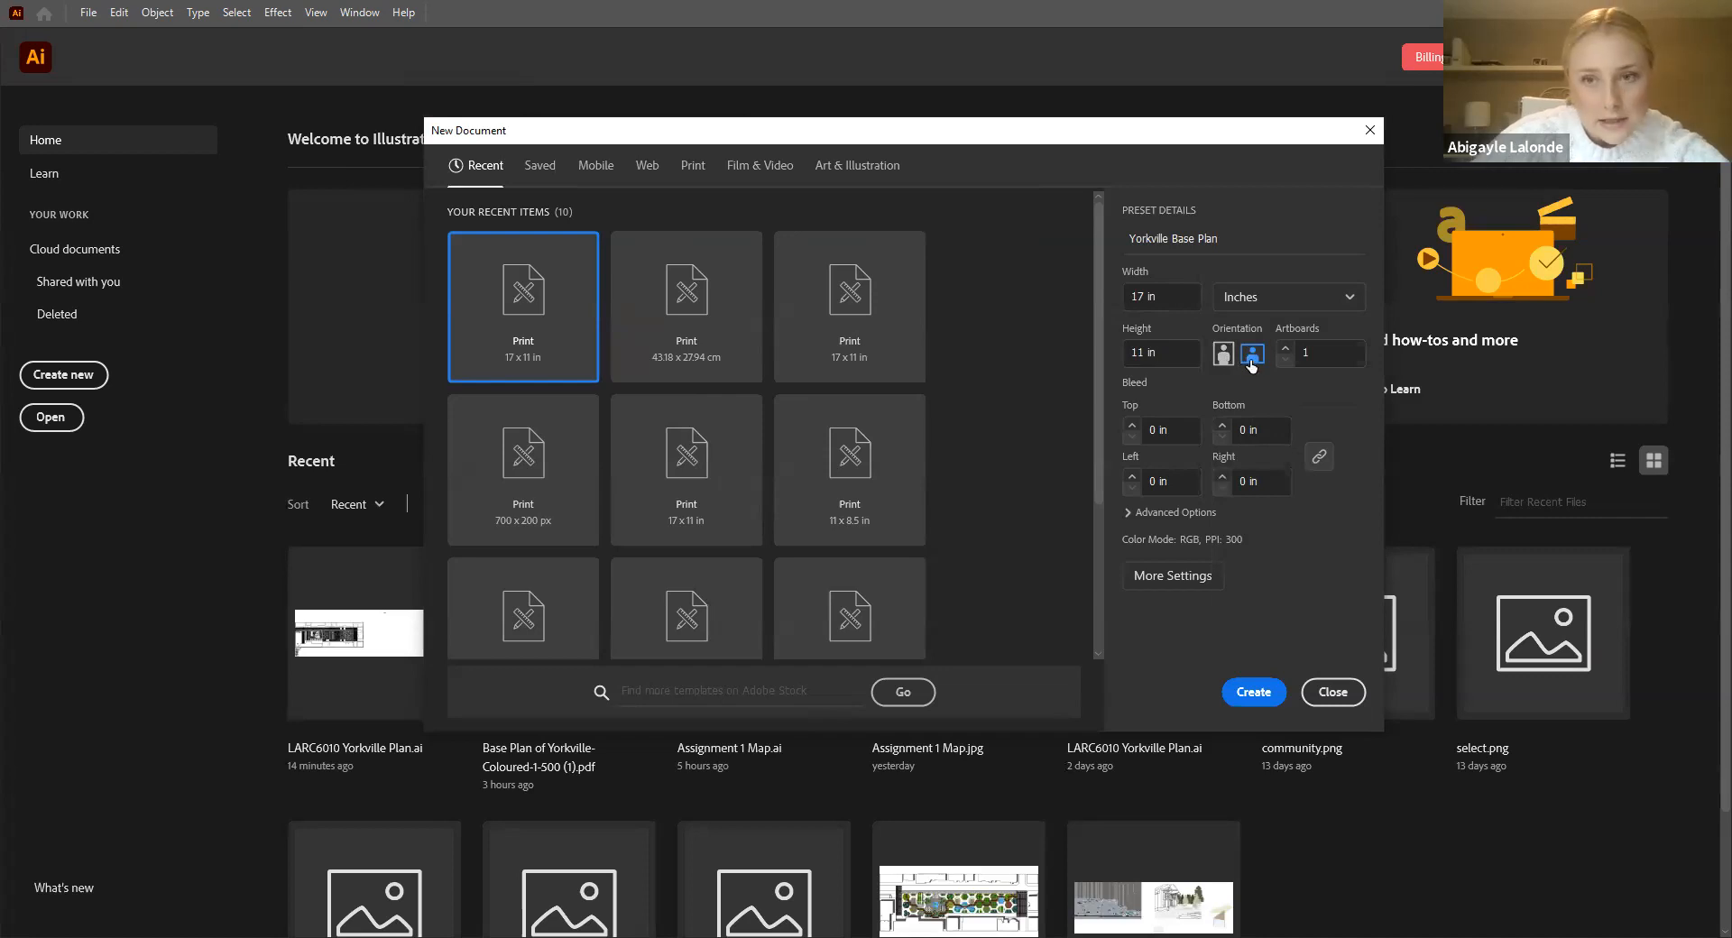
pyautogui.click(1223, 353)
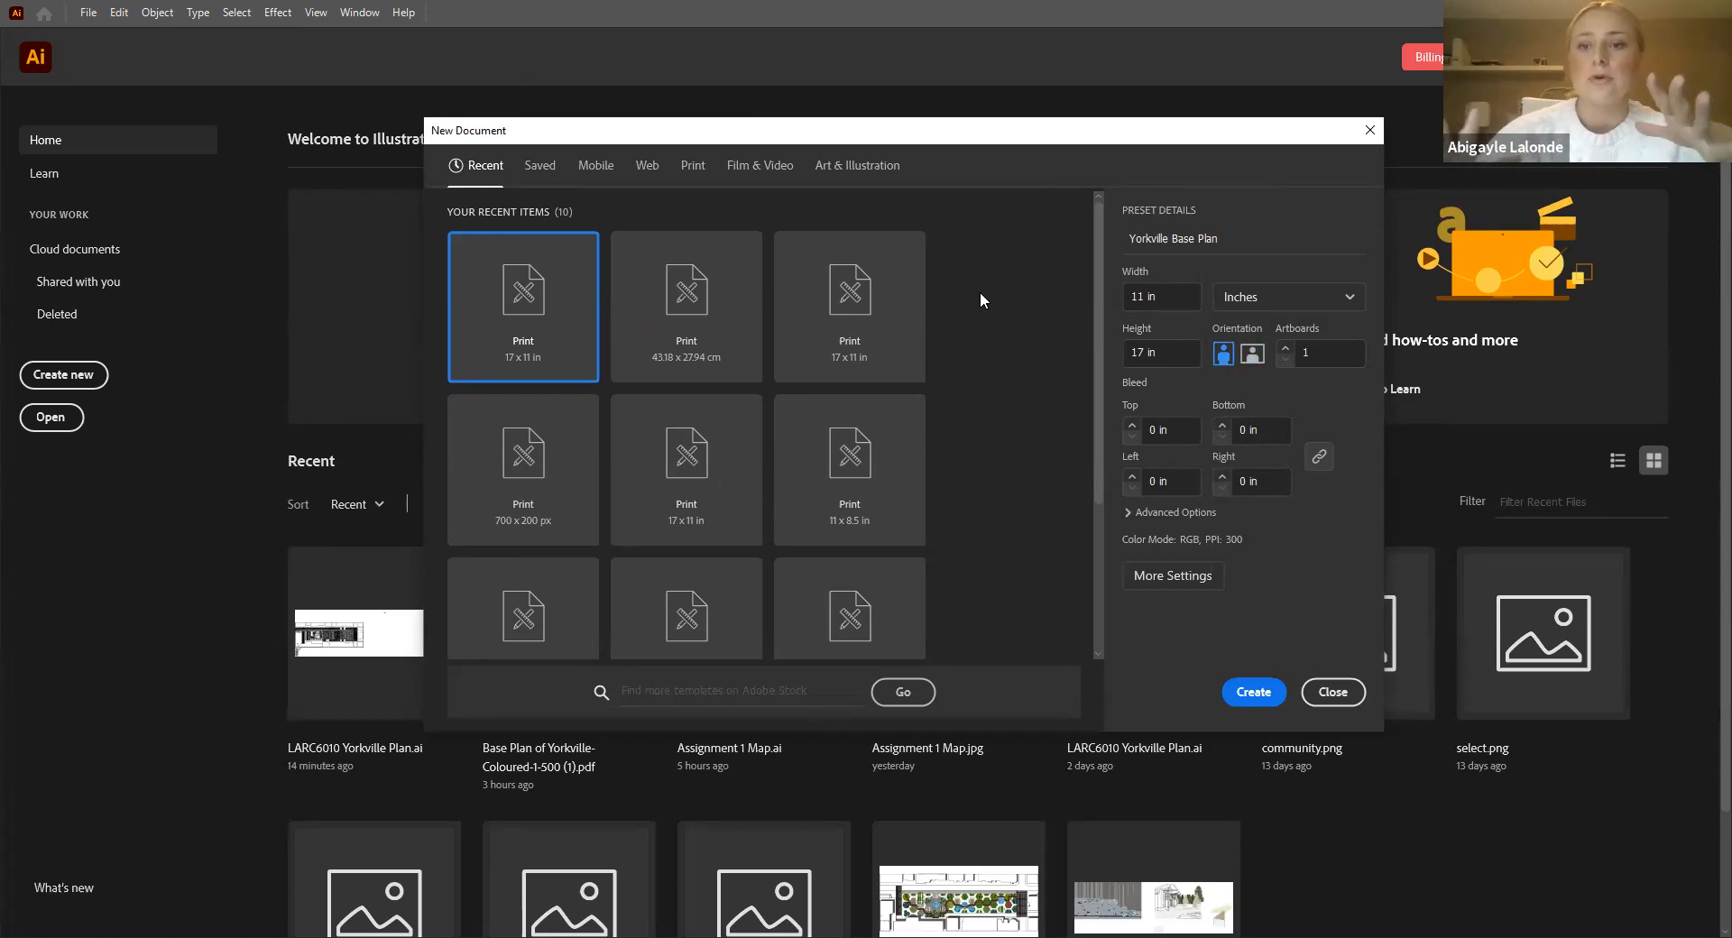
pyautogui.click(1249, 353)
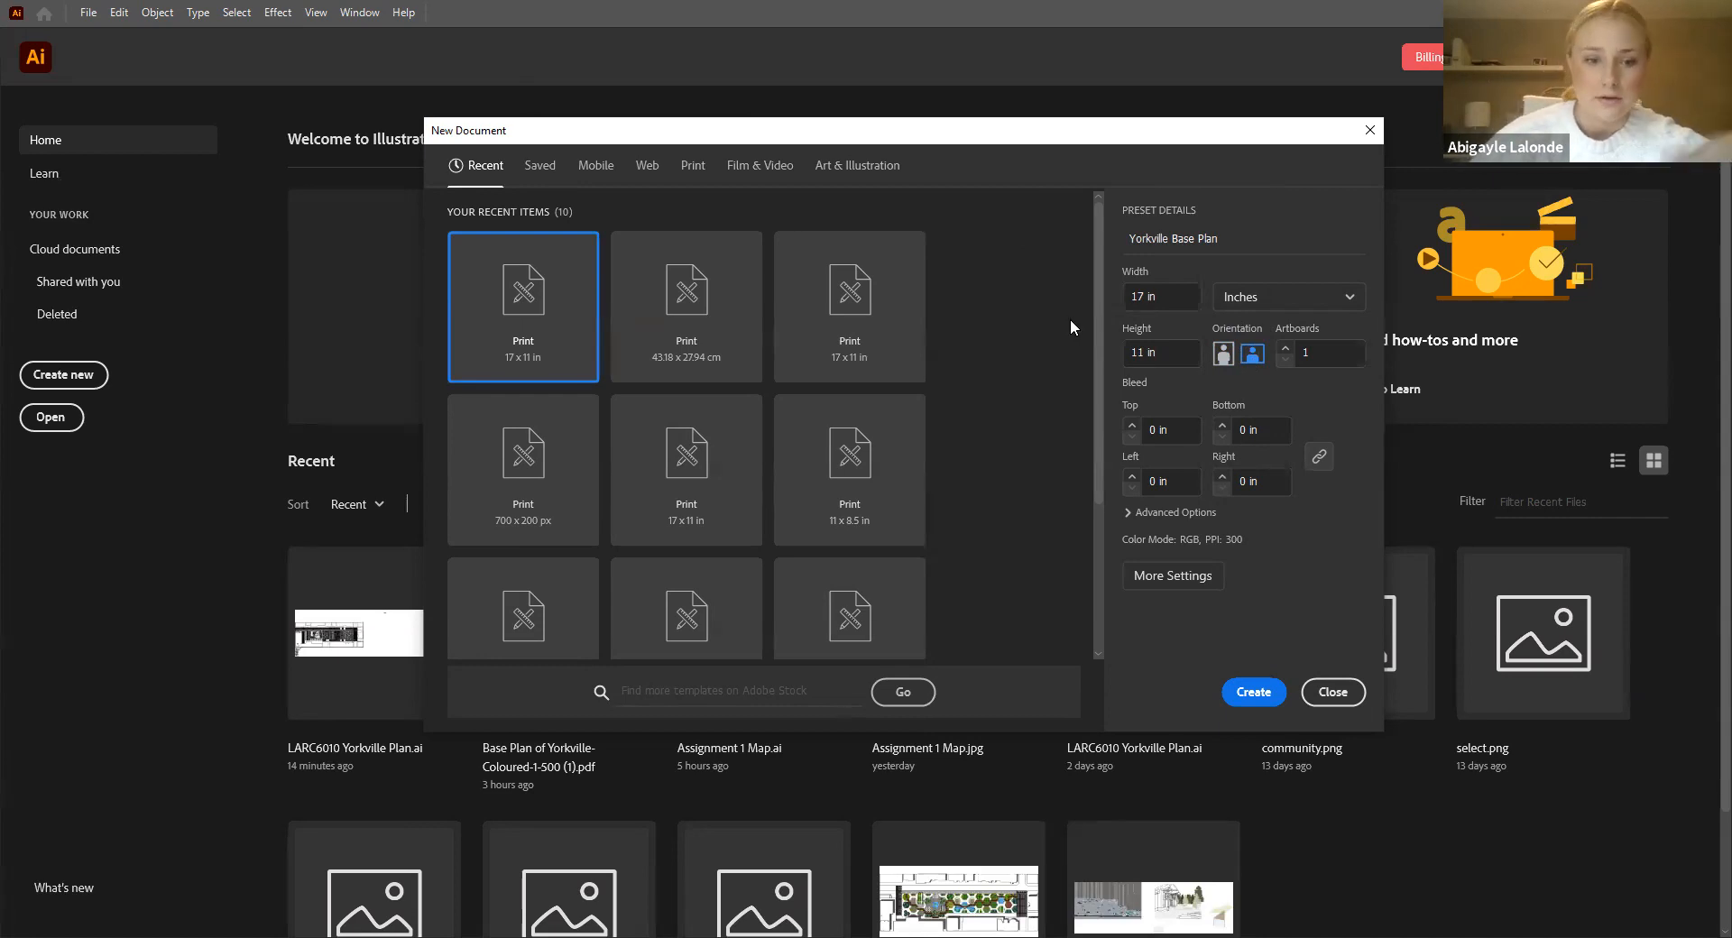
# Step: Try raising the new document's number of artboards and return it to 1
pyautogui.click(1287, 348)
pyautogui.click(1285, 360)
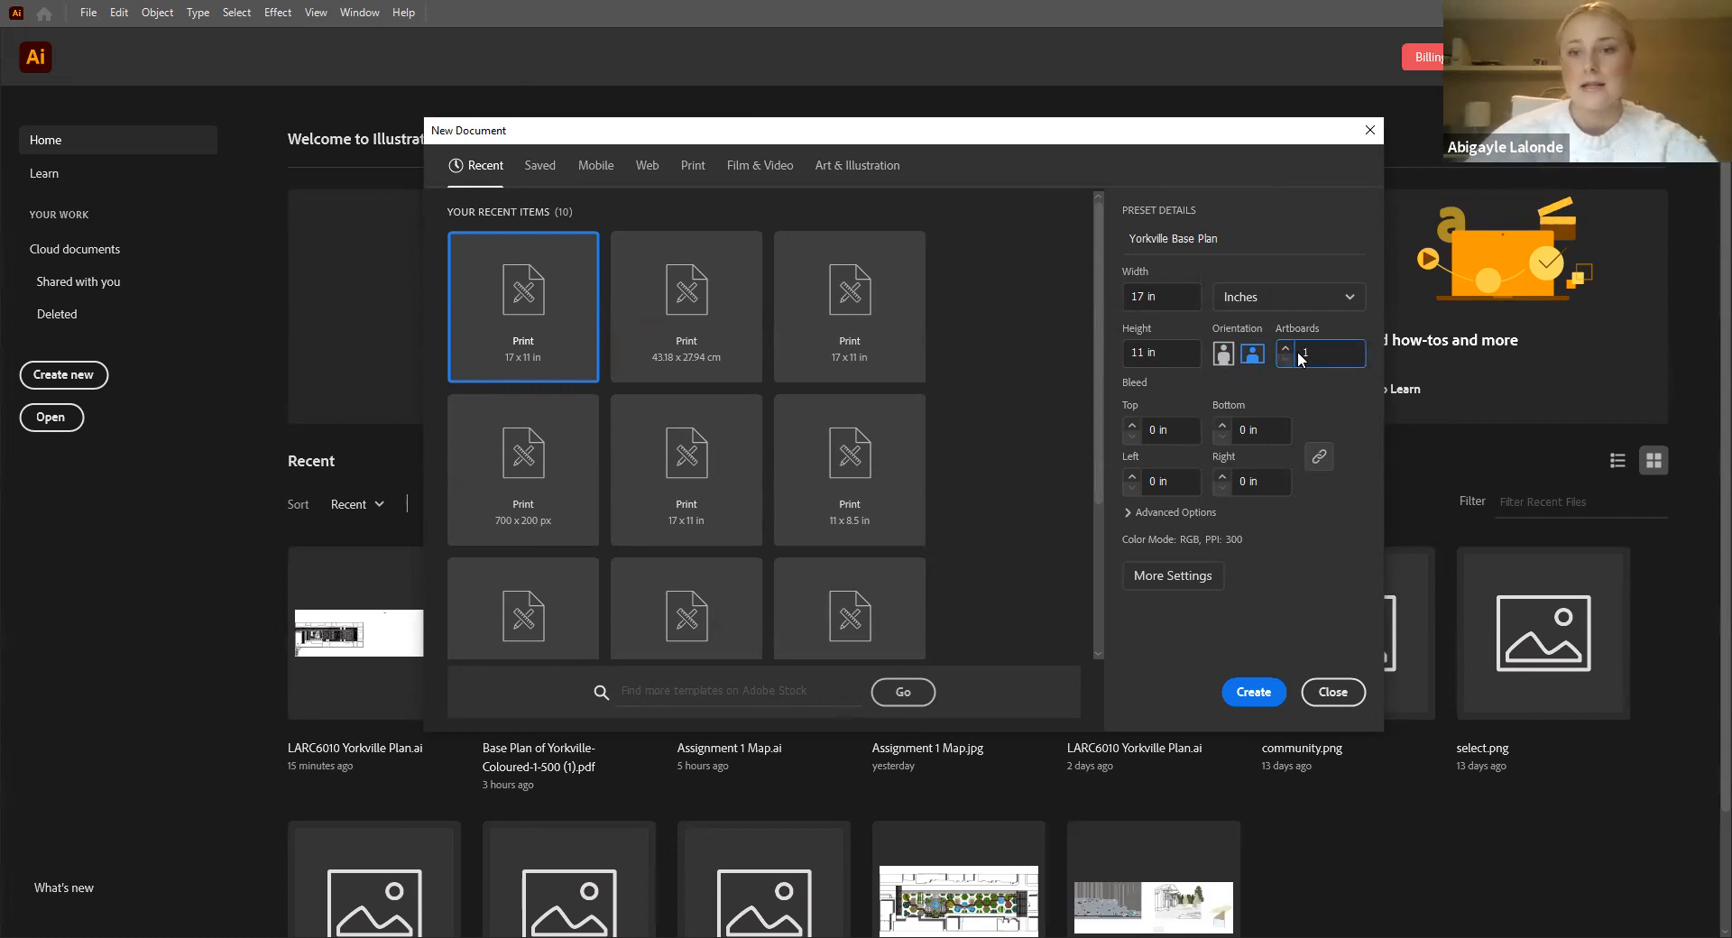
pyautogui.click(1285, 349)
pyautogui.click(1286, 360)
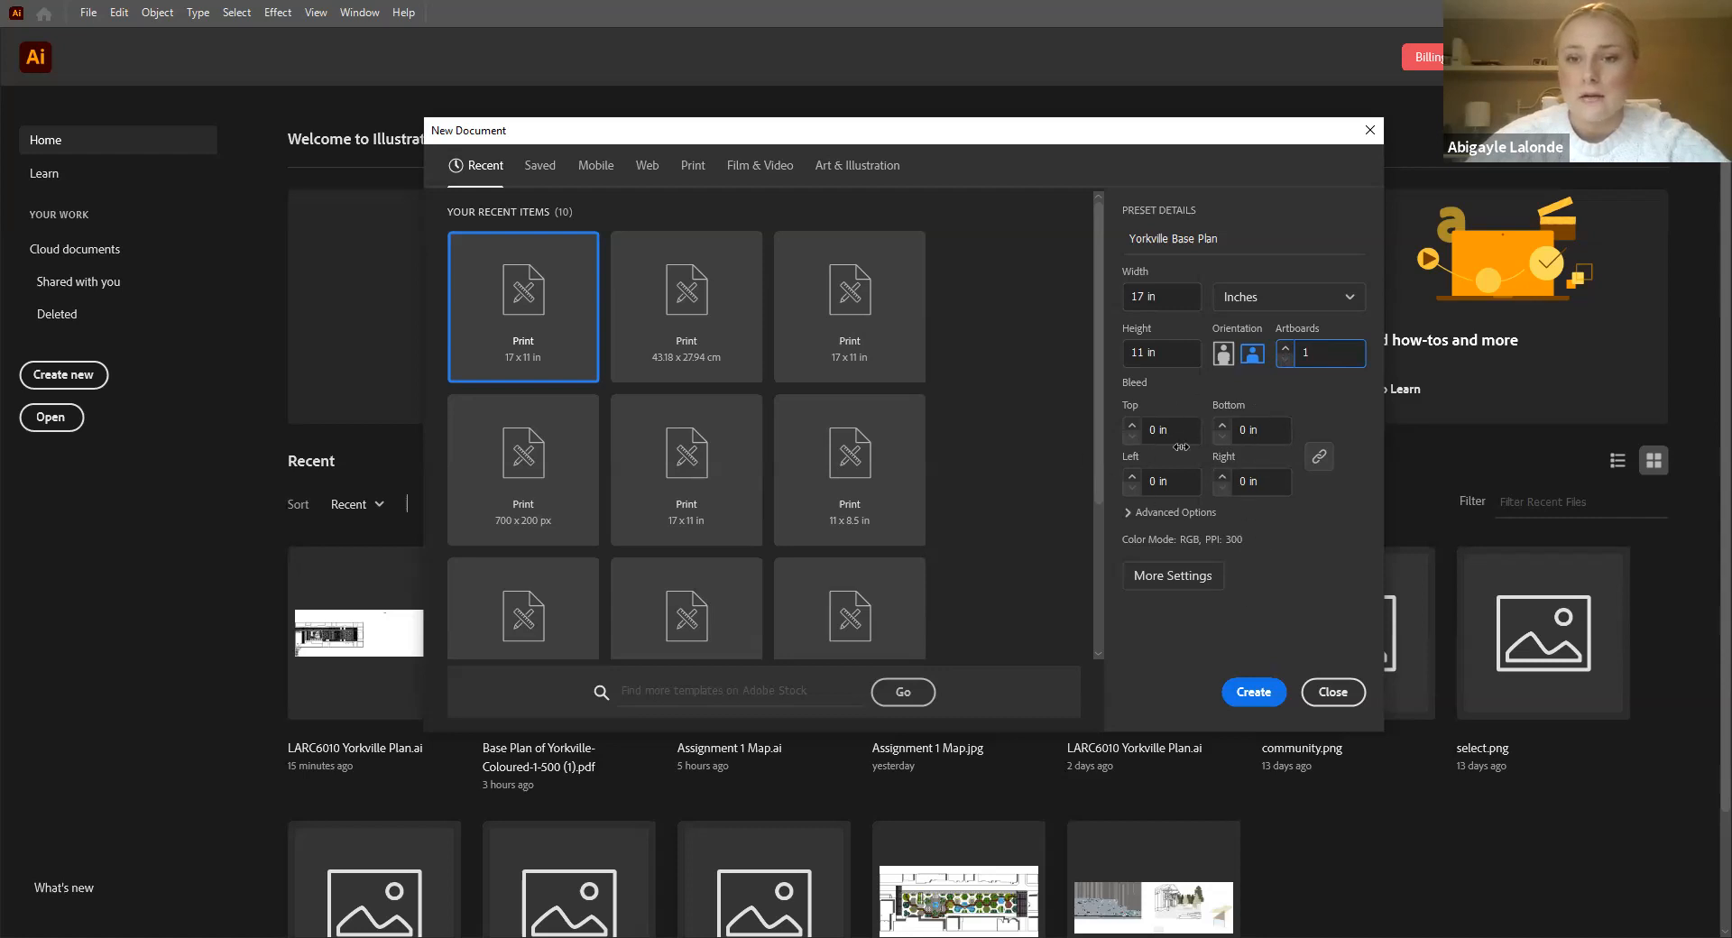
# Step: Review the advanced settings and create the document with RGB color mode, High (300 ppi) raster effects and Default preview mode
pyautogui.click(1186, 588)
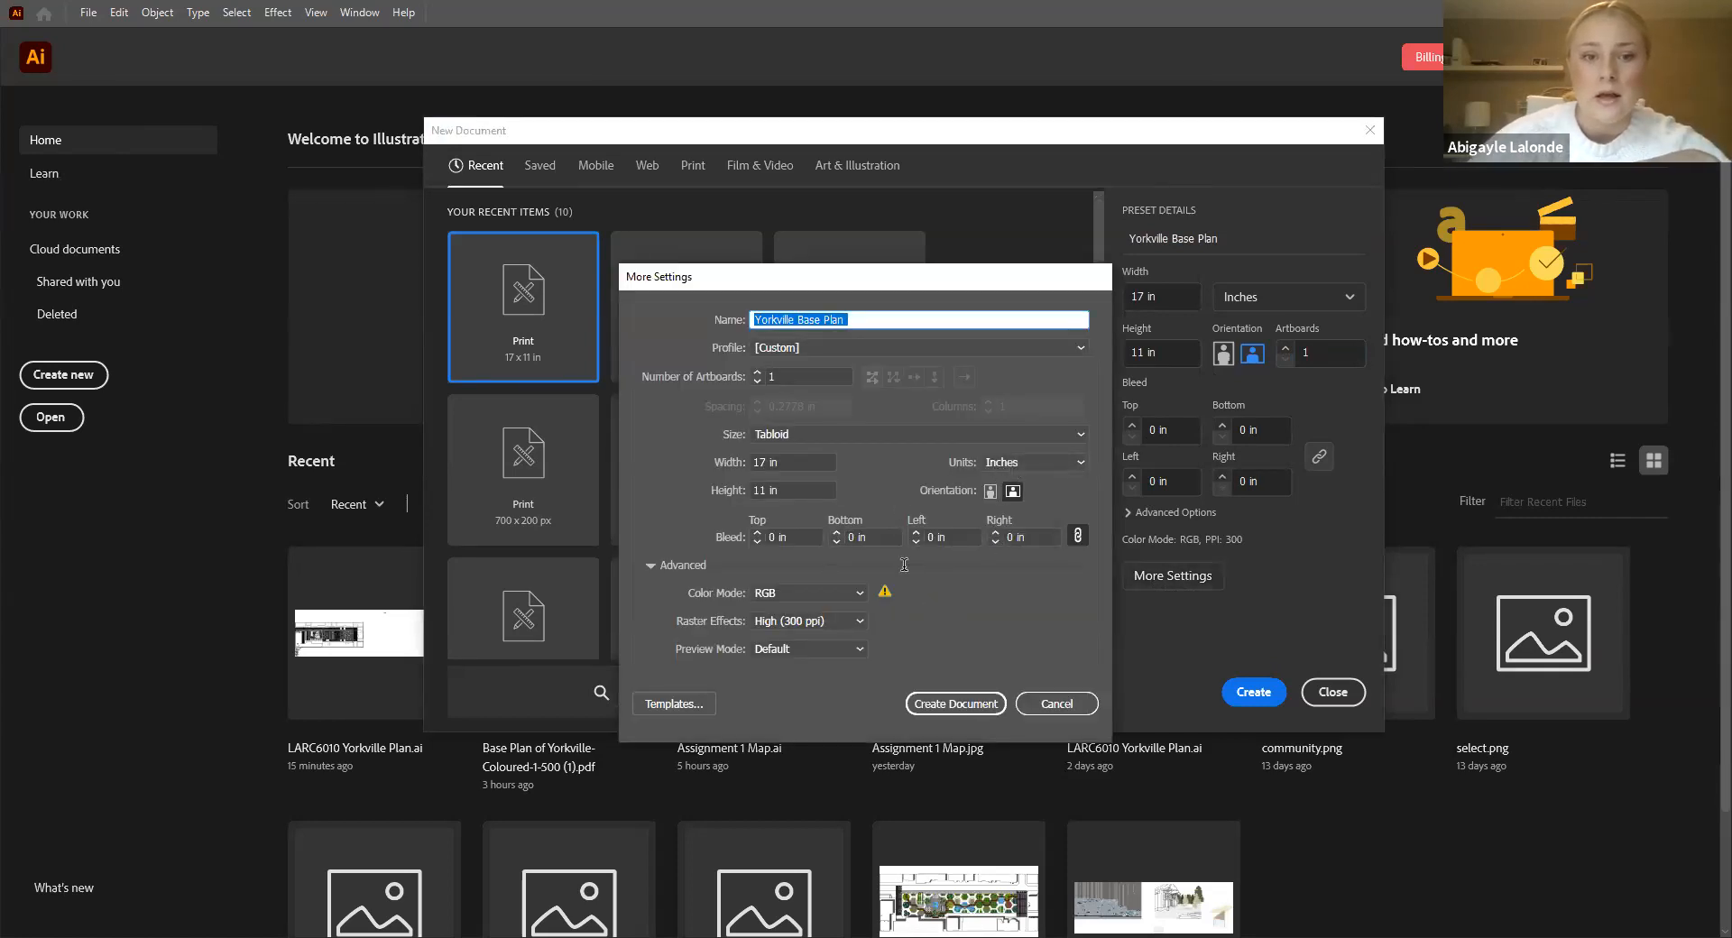
pyautogui.click(812, 594)
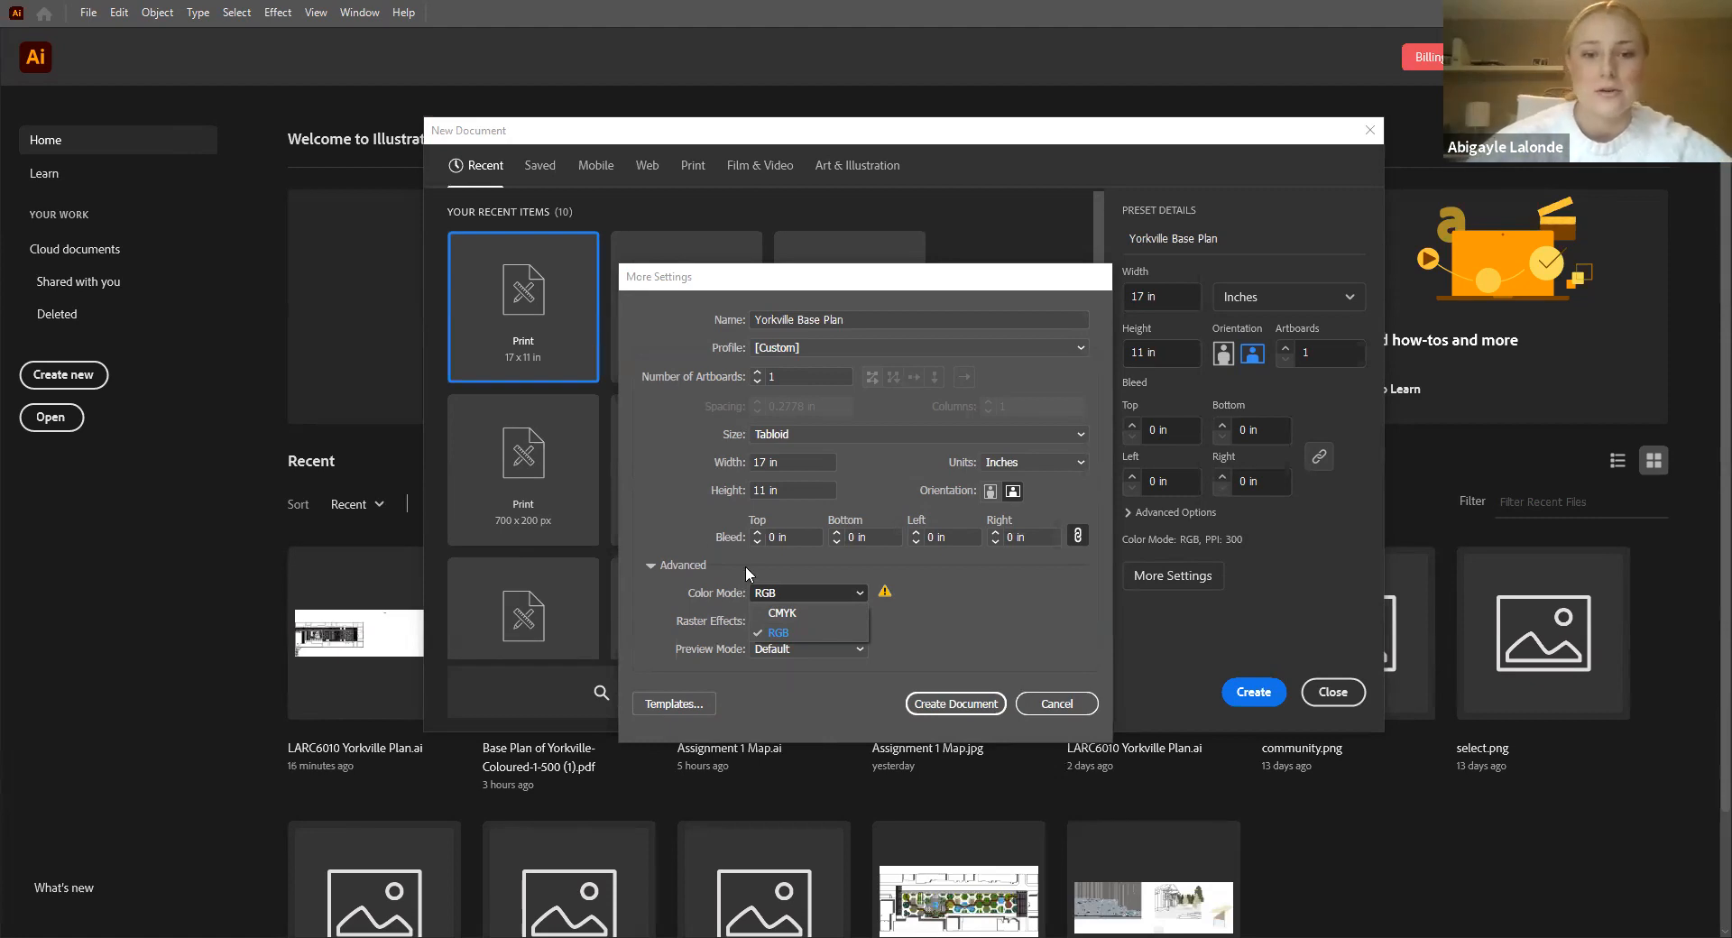
pyautogui.click(966, 643)
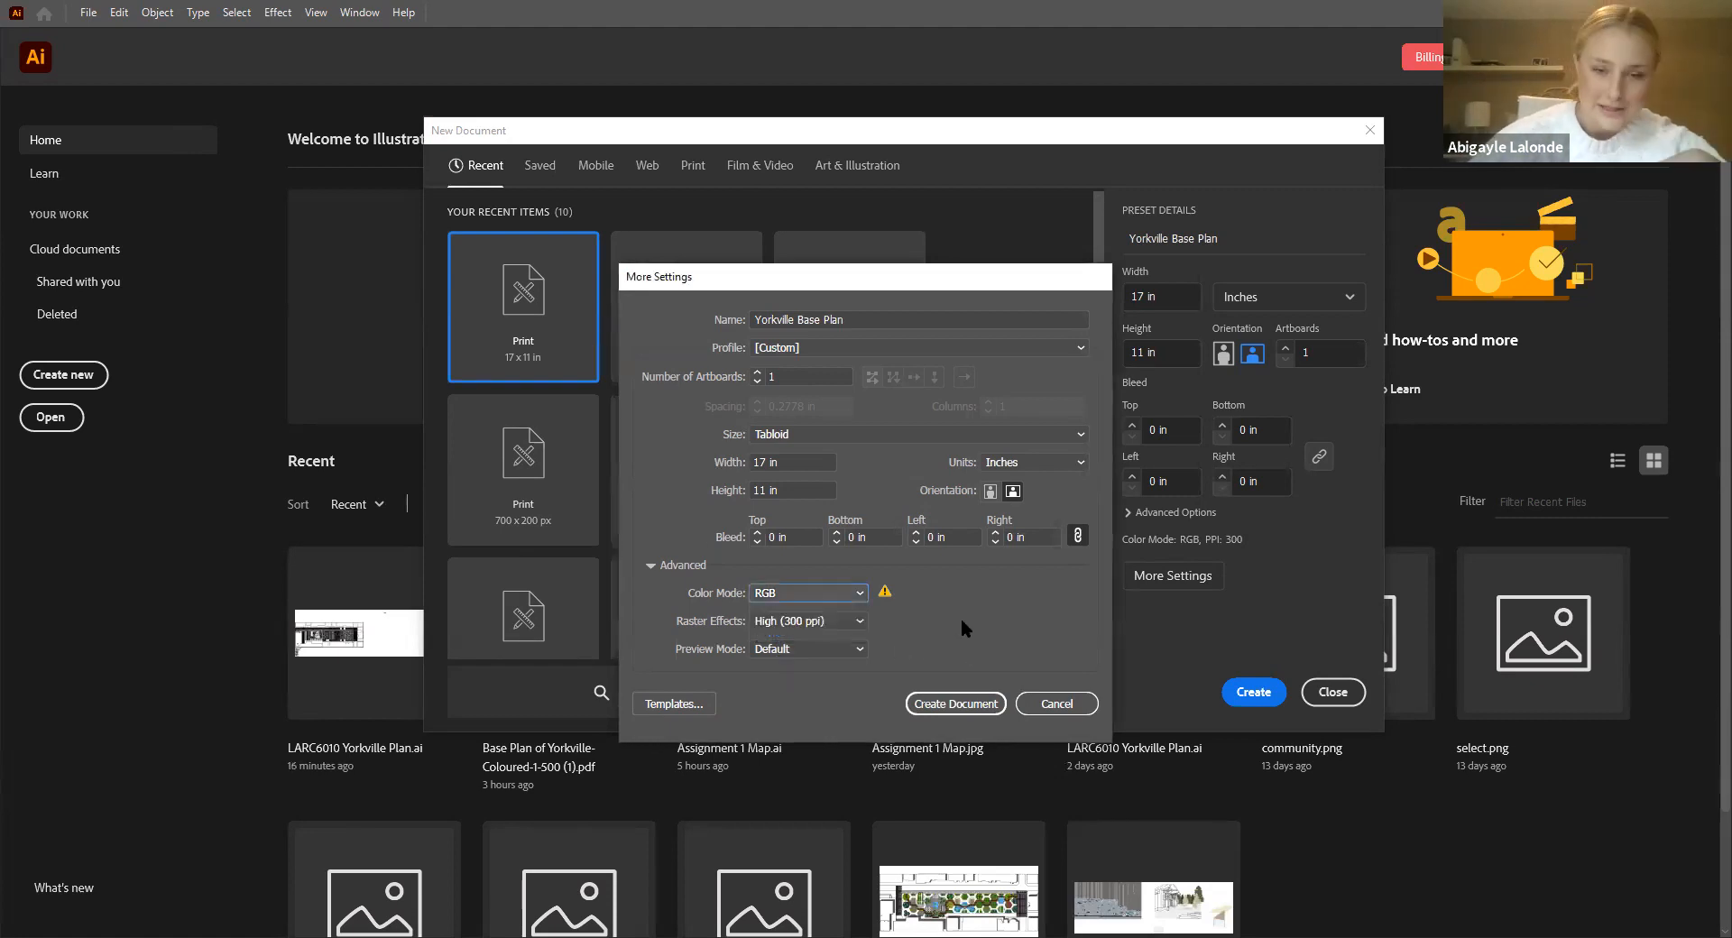
pyautogui.click(836, 619)
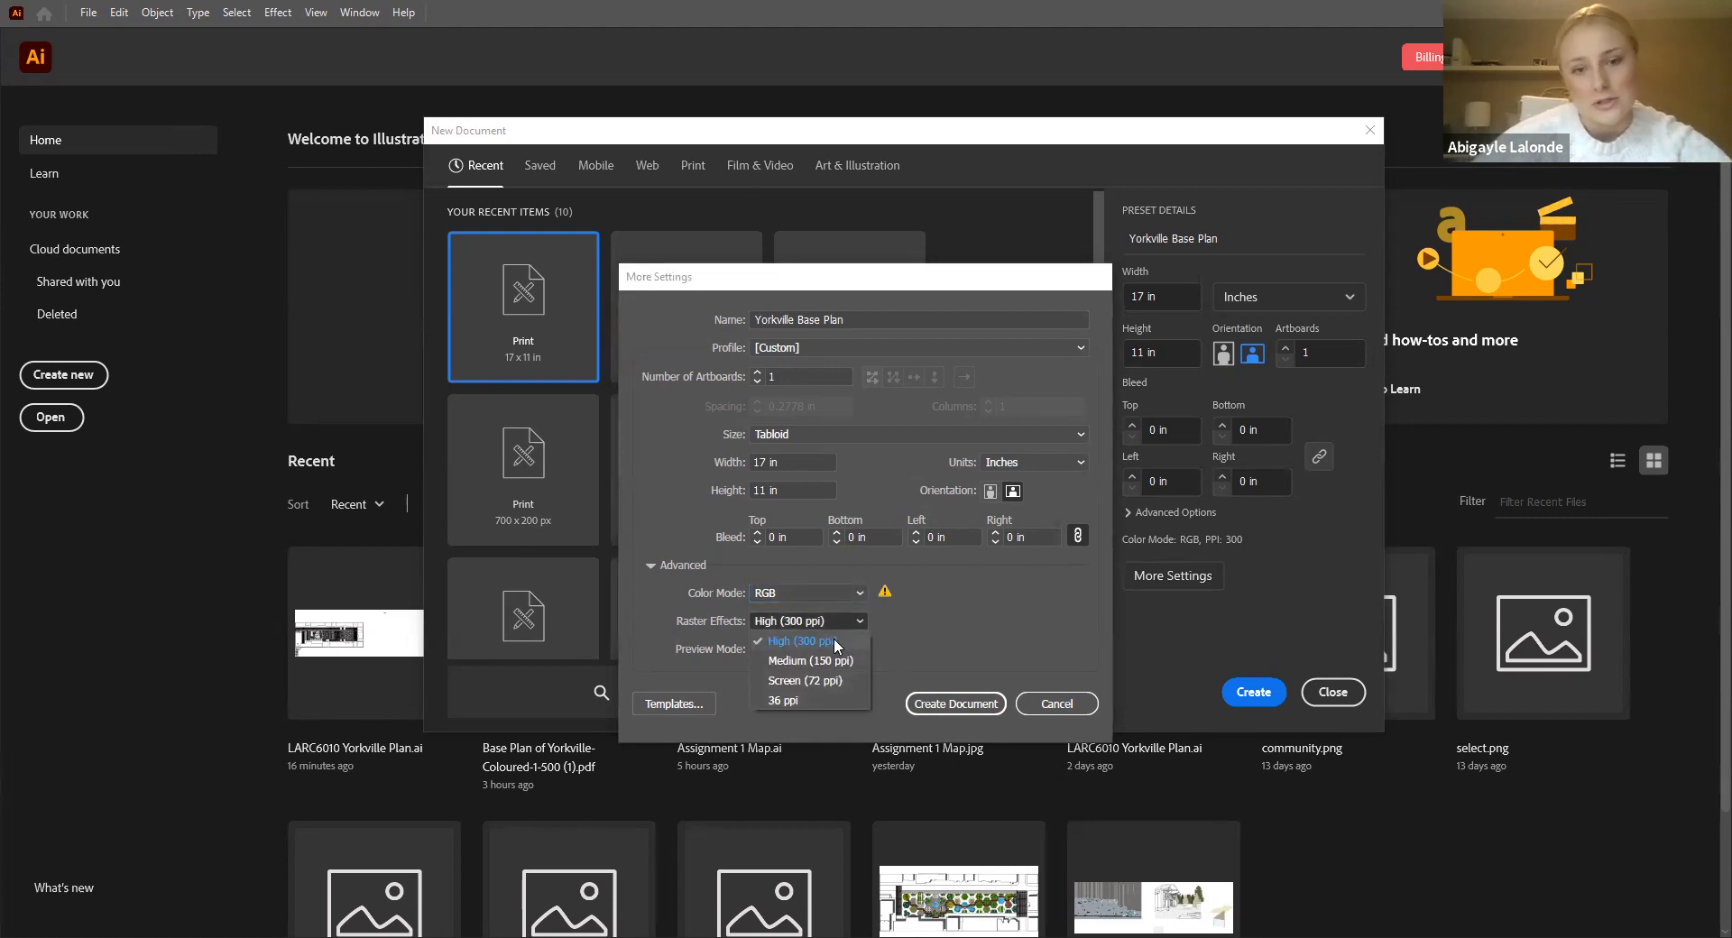
pyautogui.click(836, 642)
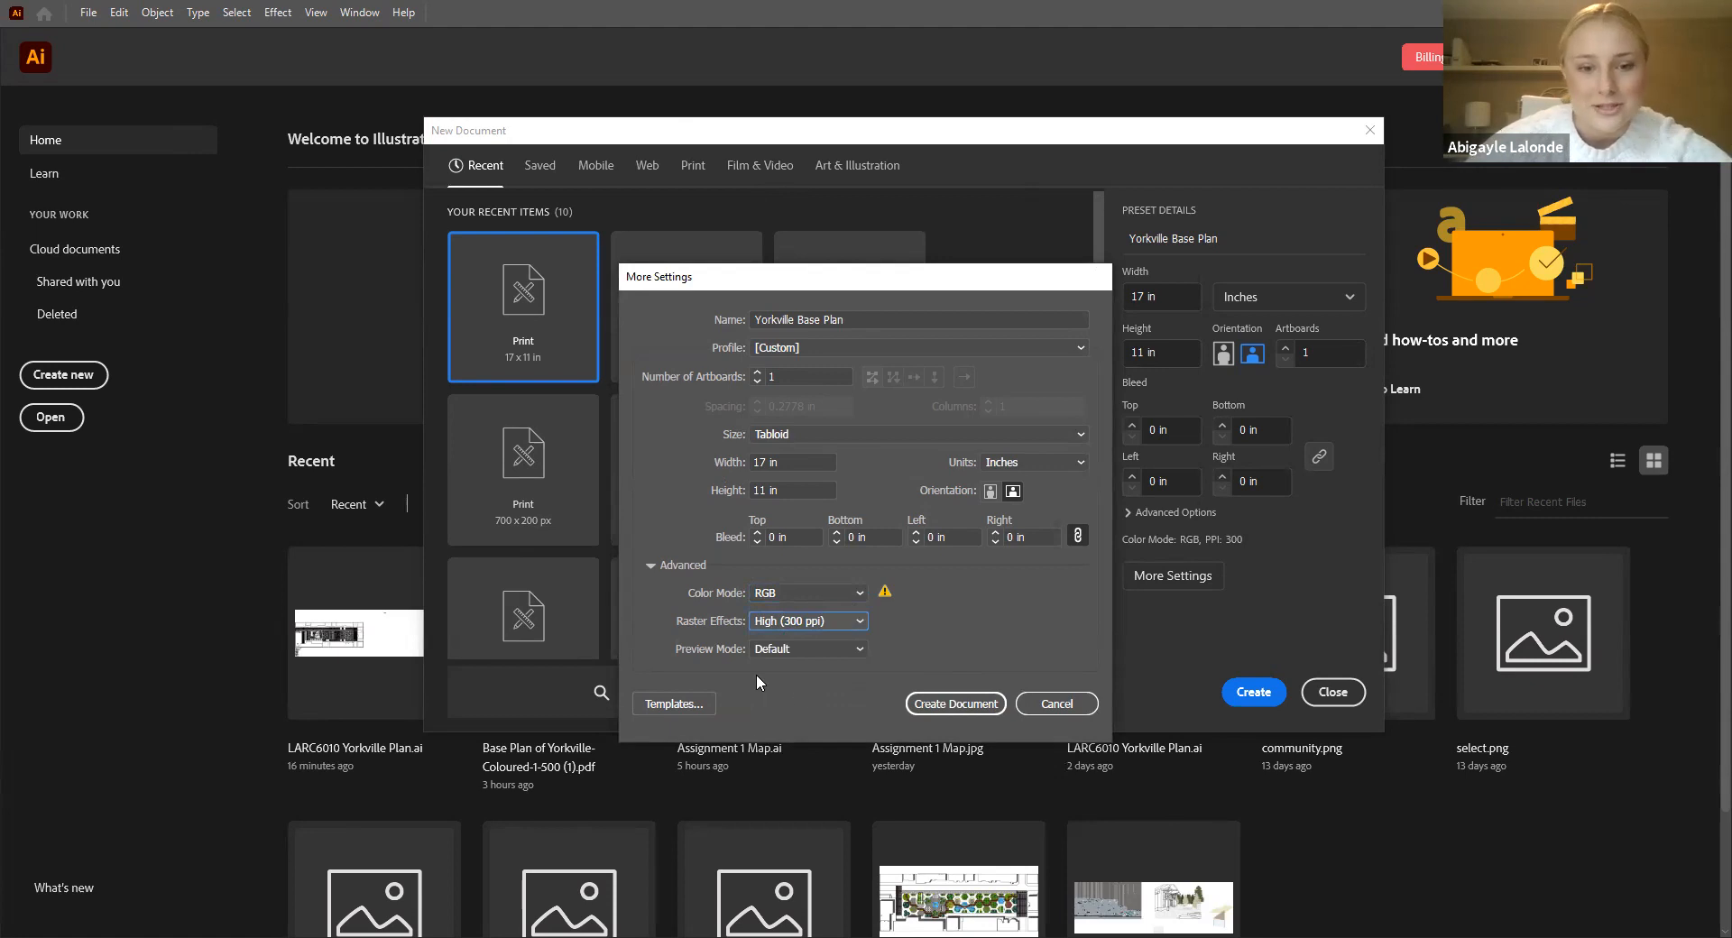
pyautogui.click(820, 647)
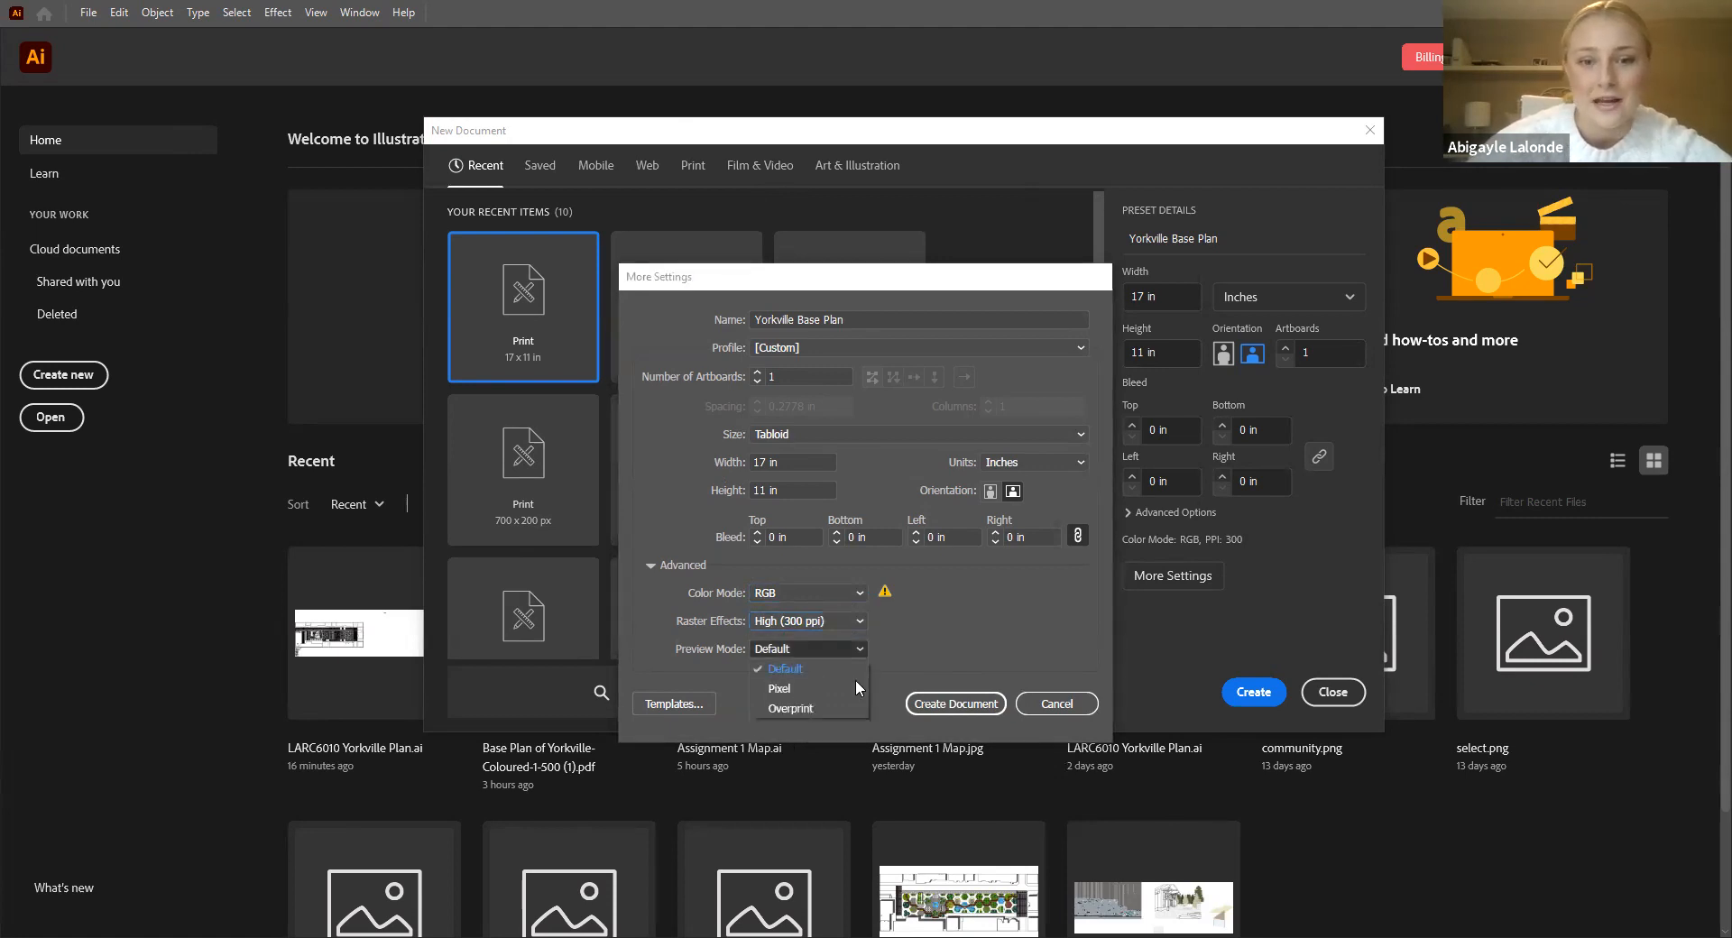
pyautogui.click(981, 712)
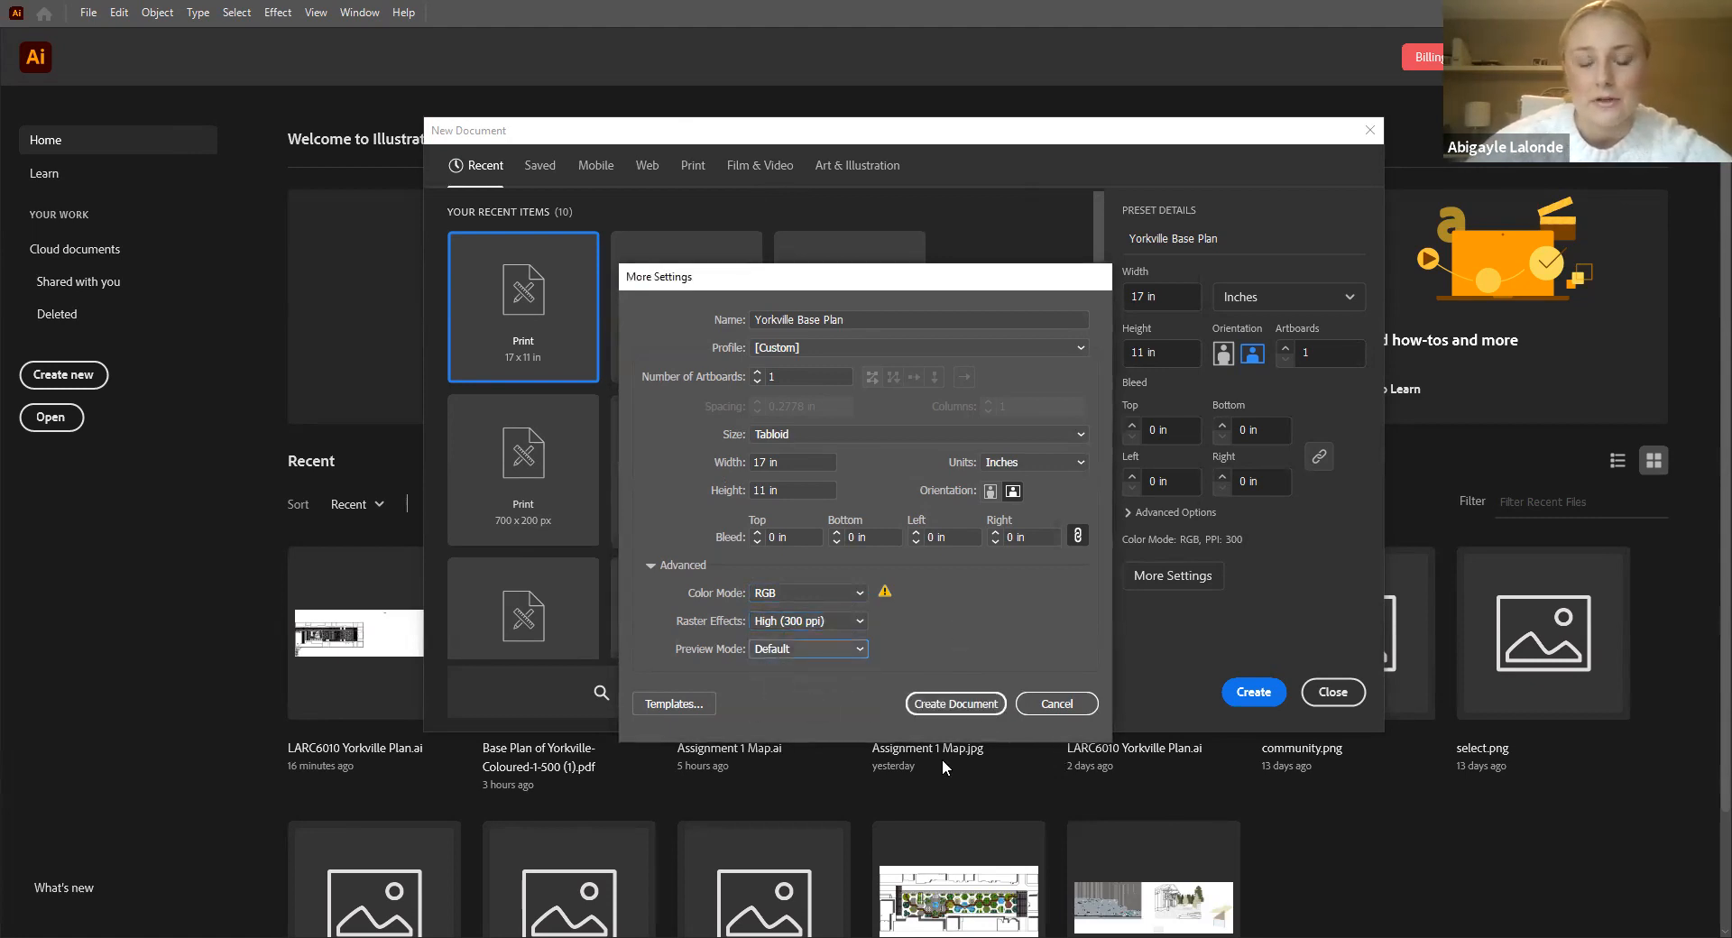
pyautogui.click(963, 710)
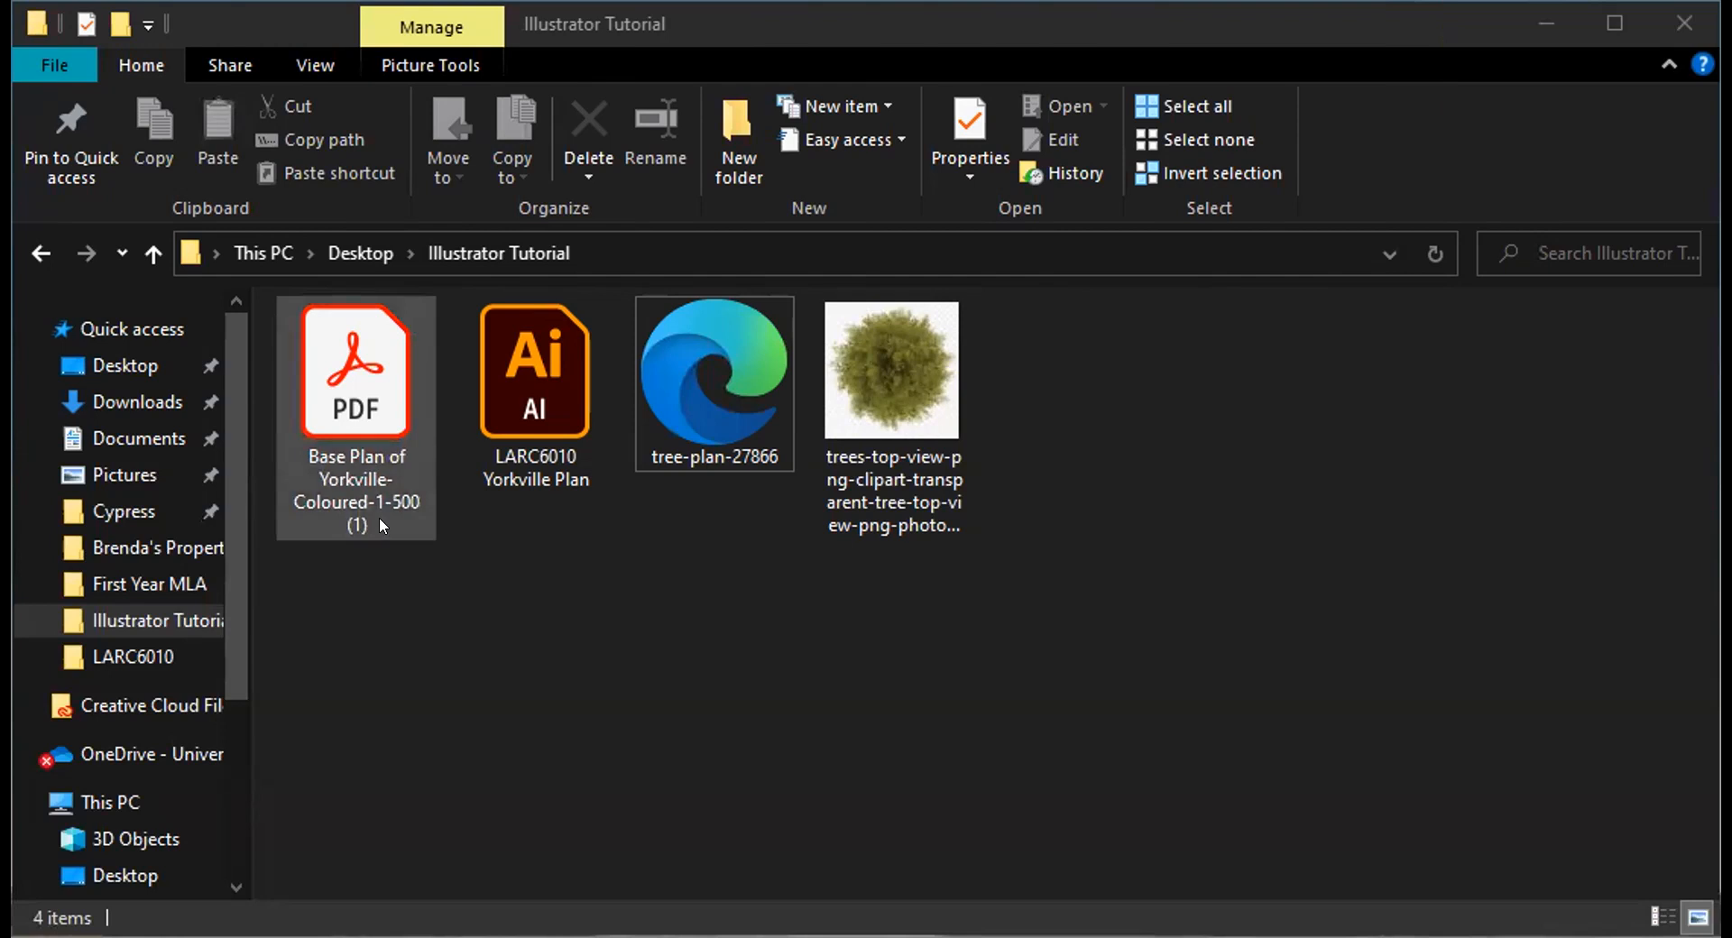
# Step: Open the PDF file Base Plan of Yorkville-Coloured-1-500 (1) from the Illustrator Tutorial folder in Adobe Illustrator 2021
pyautogui.rightClick(360, 446)
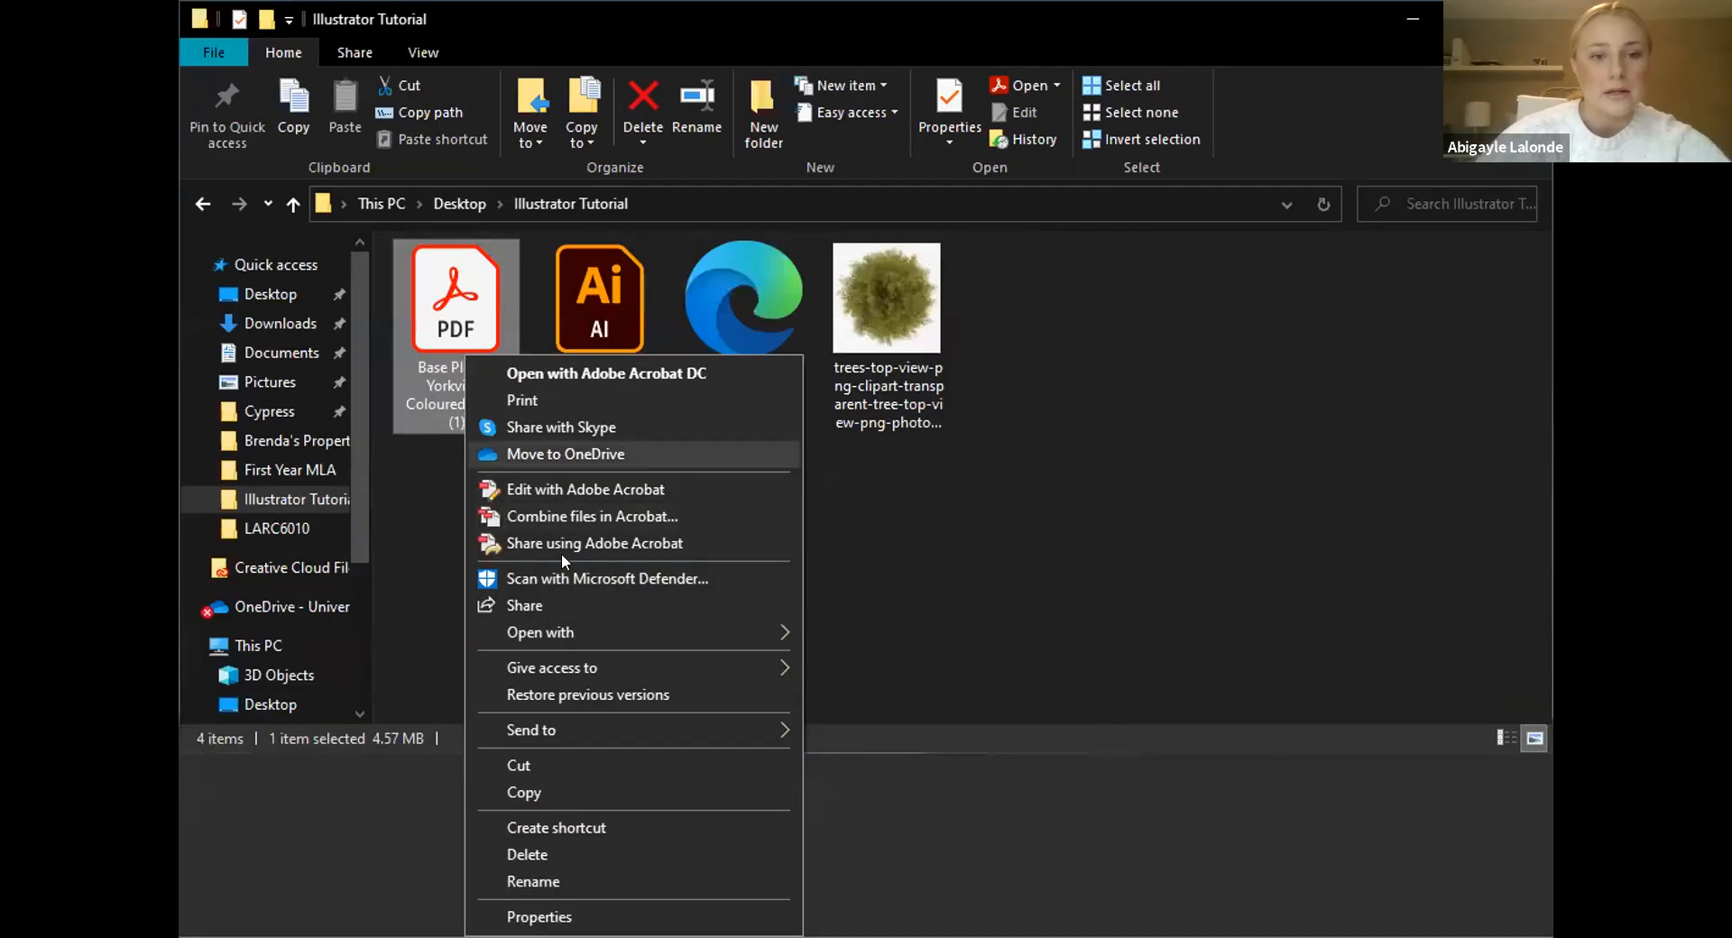
pyautogui.moveTo(611, 635)
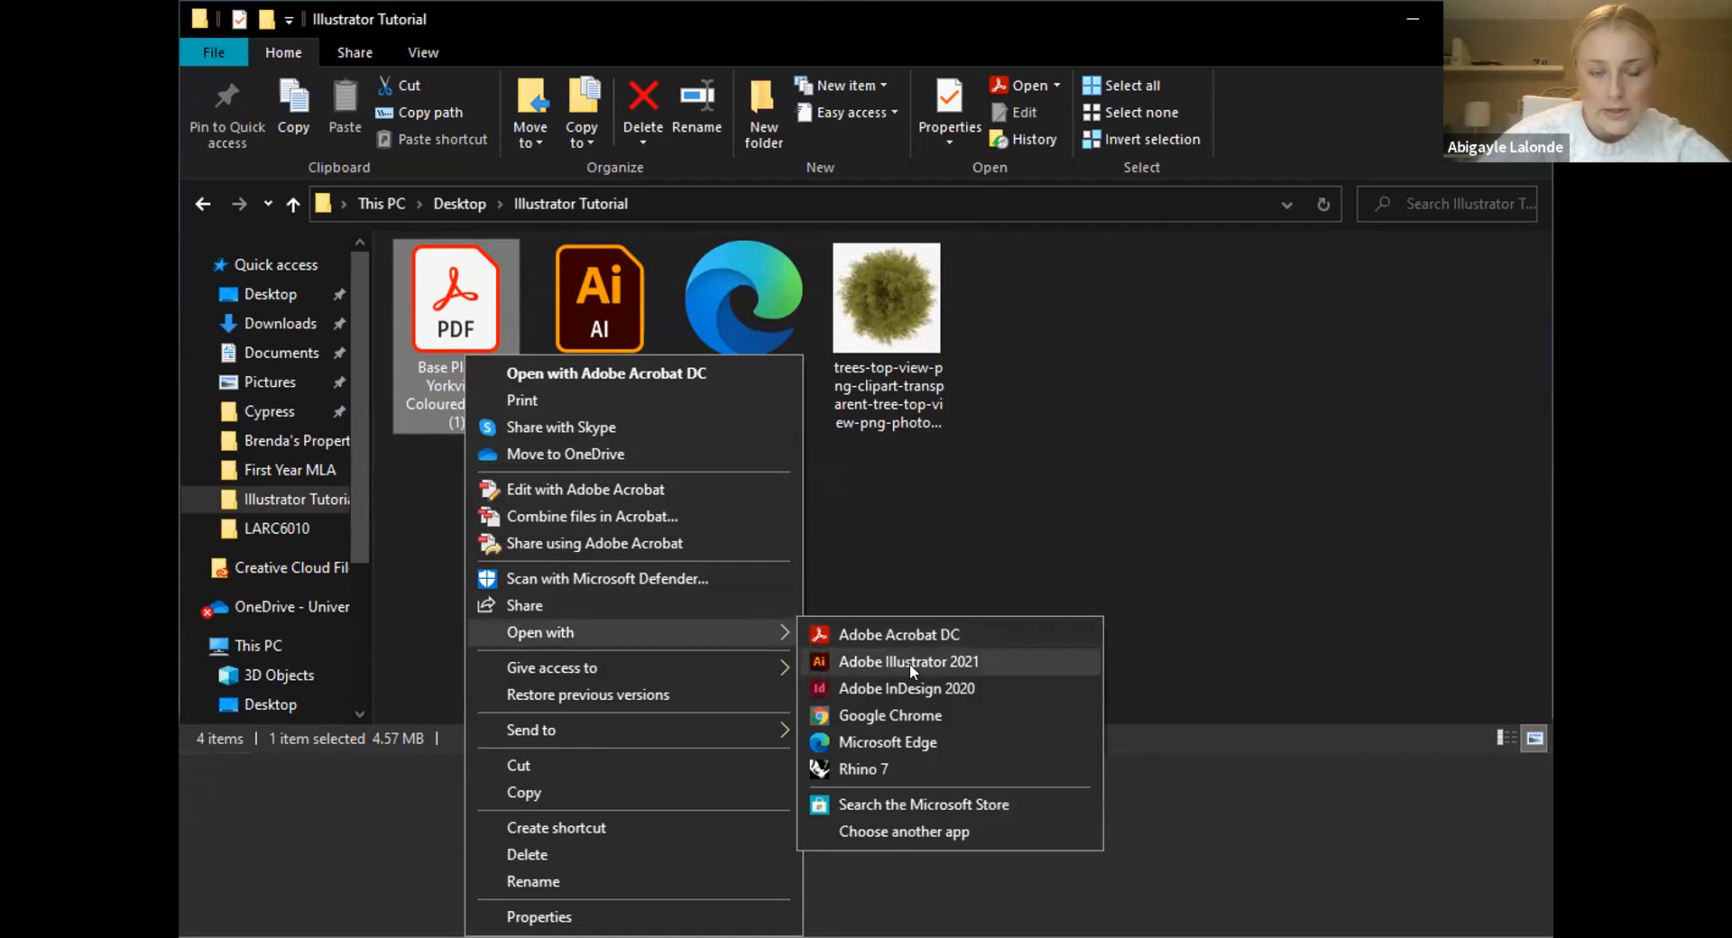
pyautogui.click(909, 663)
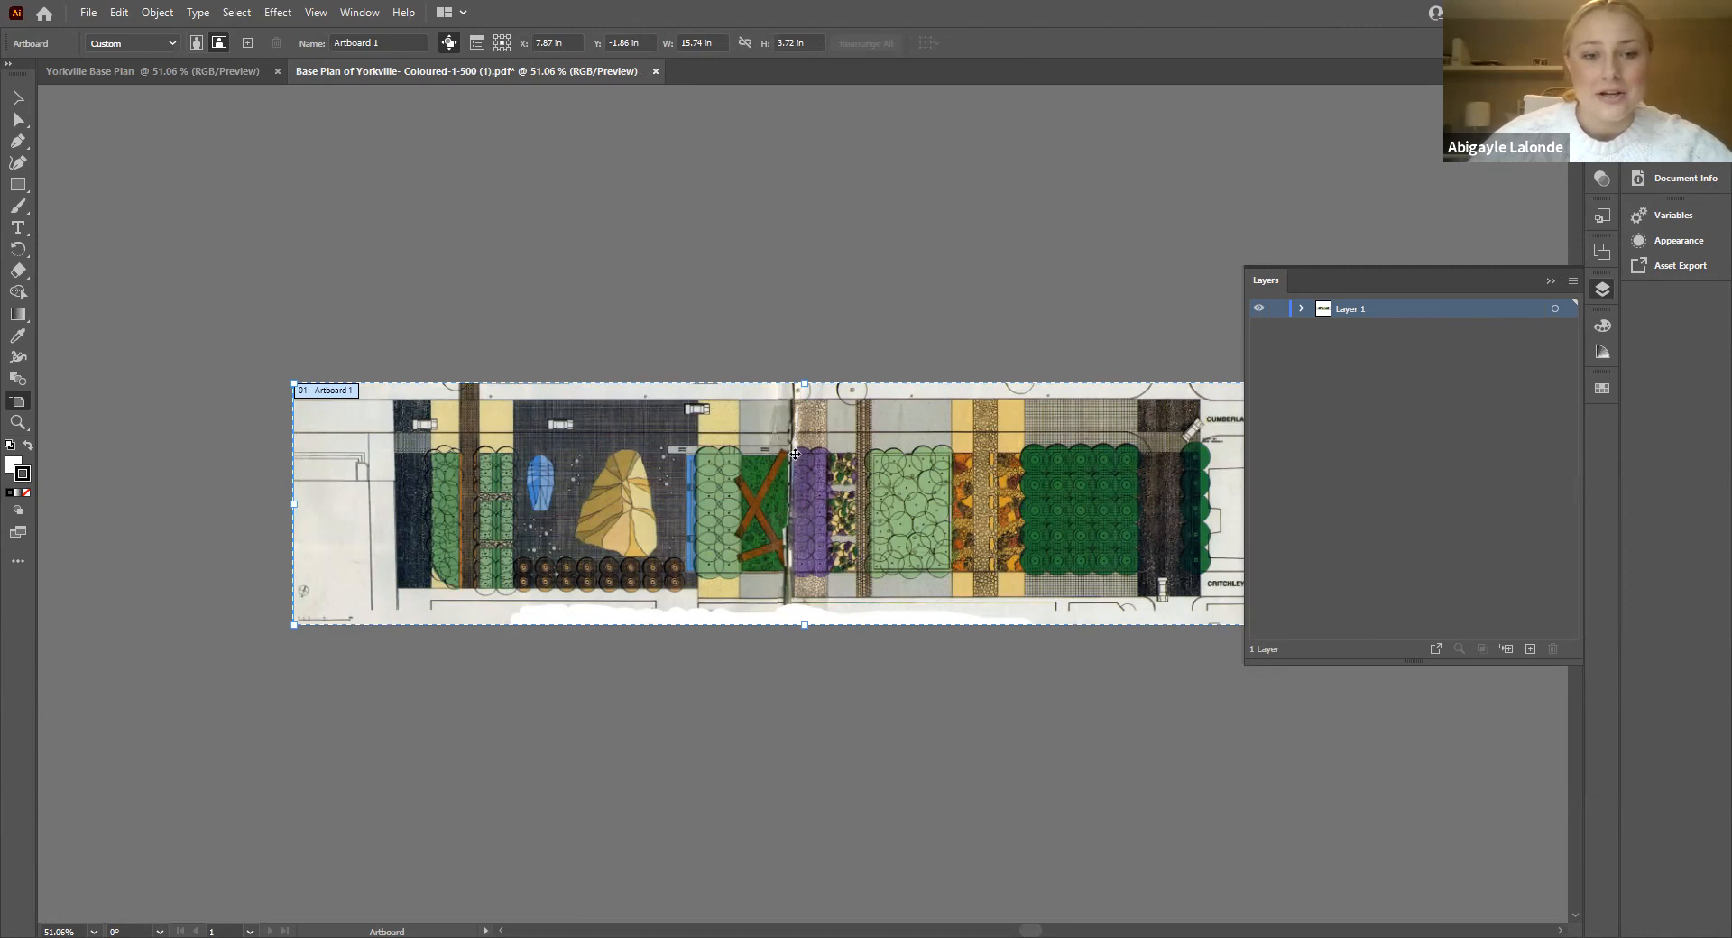
# Step: Open the document setup of the coloured base plan PDF and switch to editing its artboards
pyautogui.click(89, 13)
pyautogui.click(559, 258)
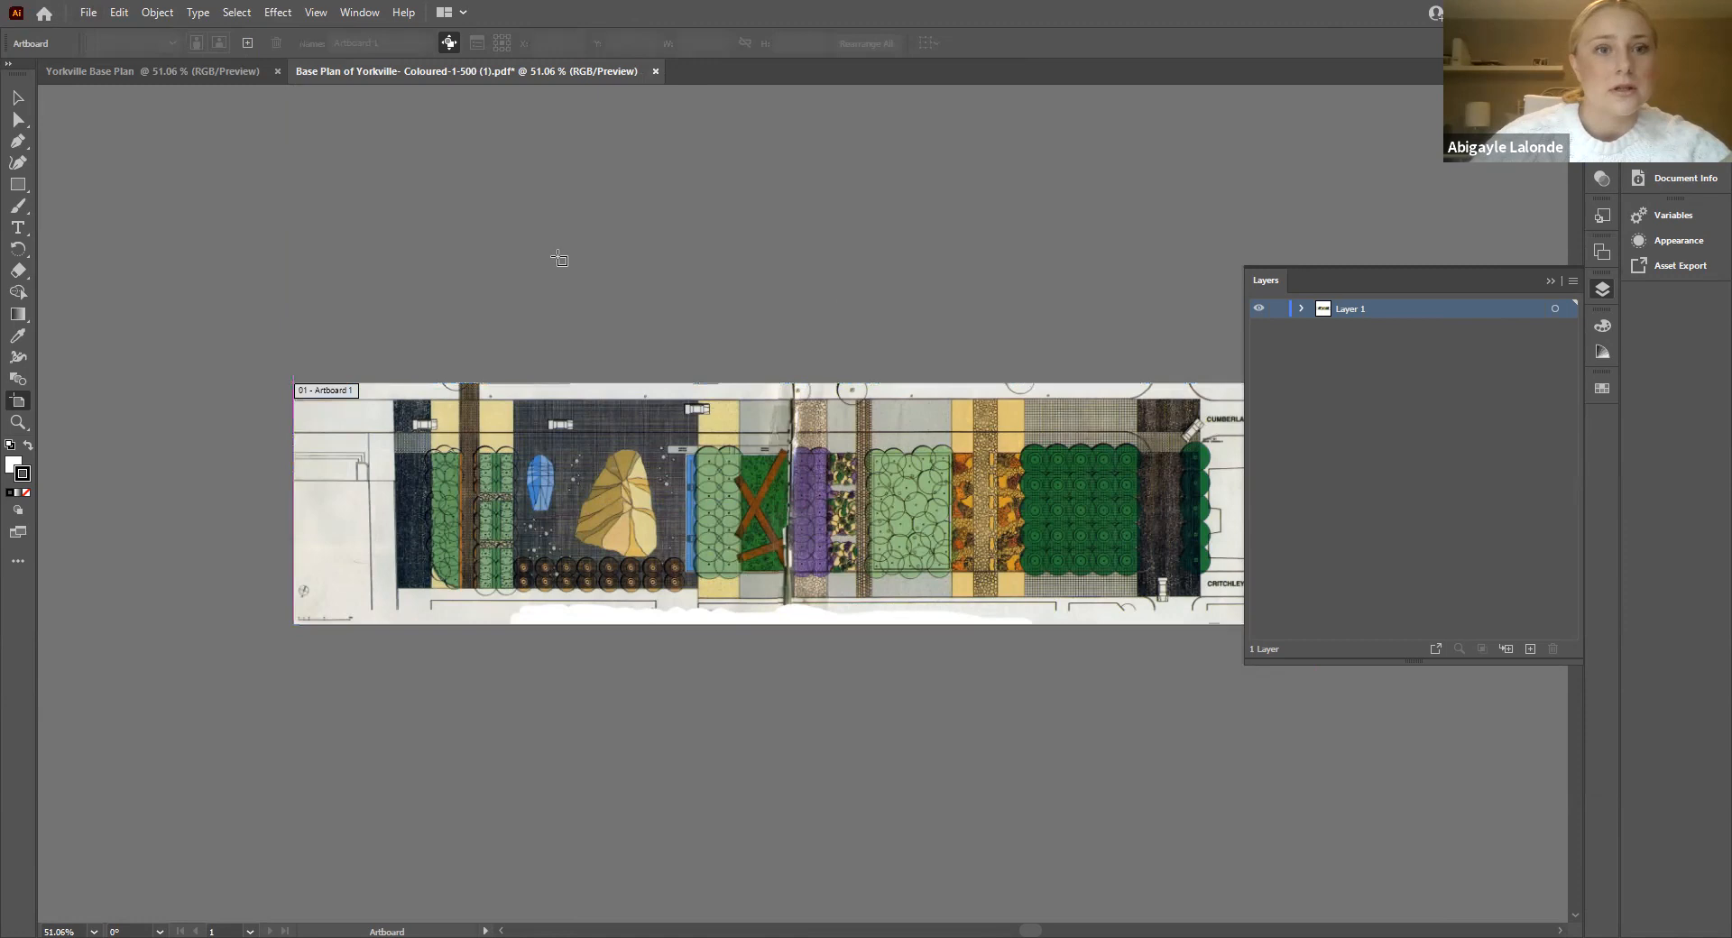
pyautogui.click(88, 13)
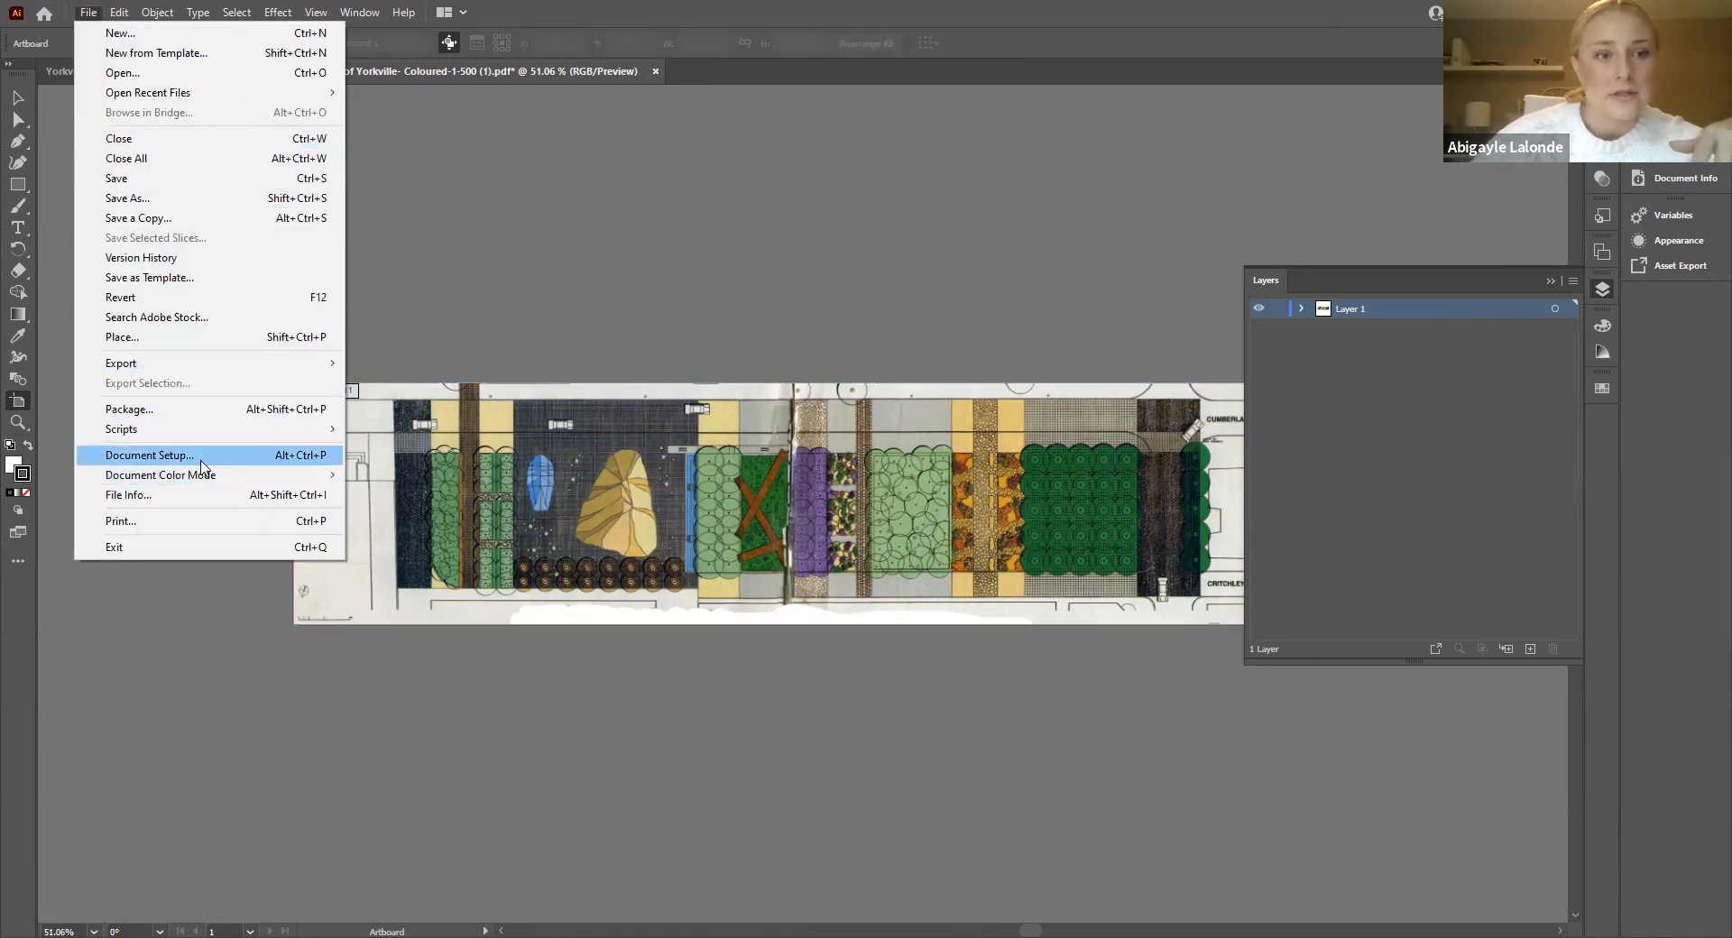
pyautogui.click(261, 456)
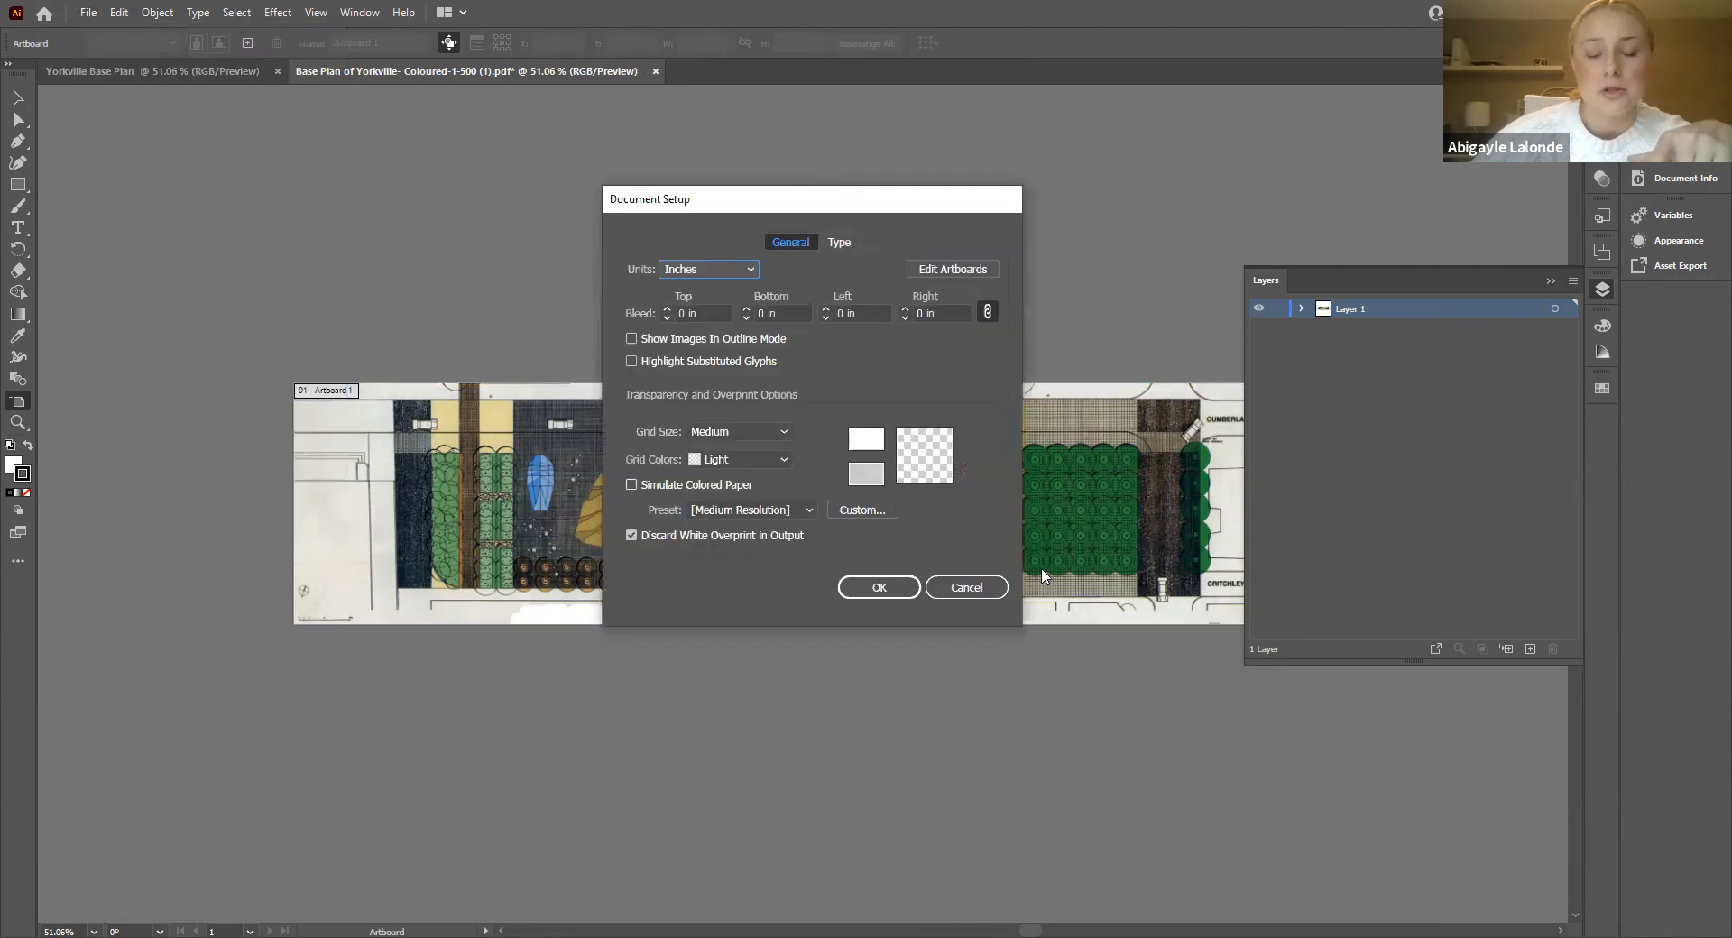
pyautogui.click(954, 270)
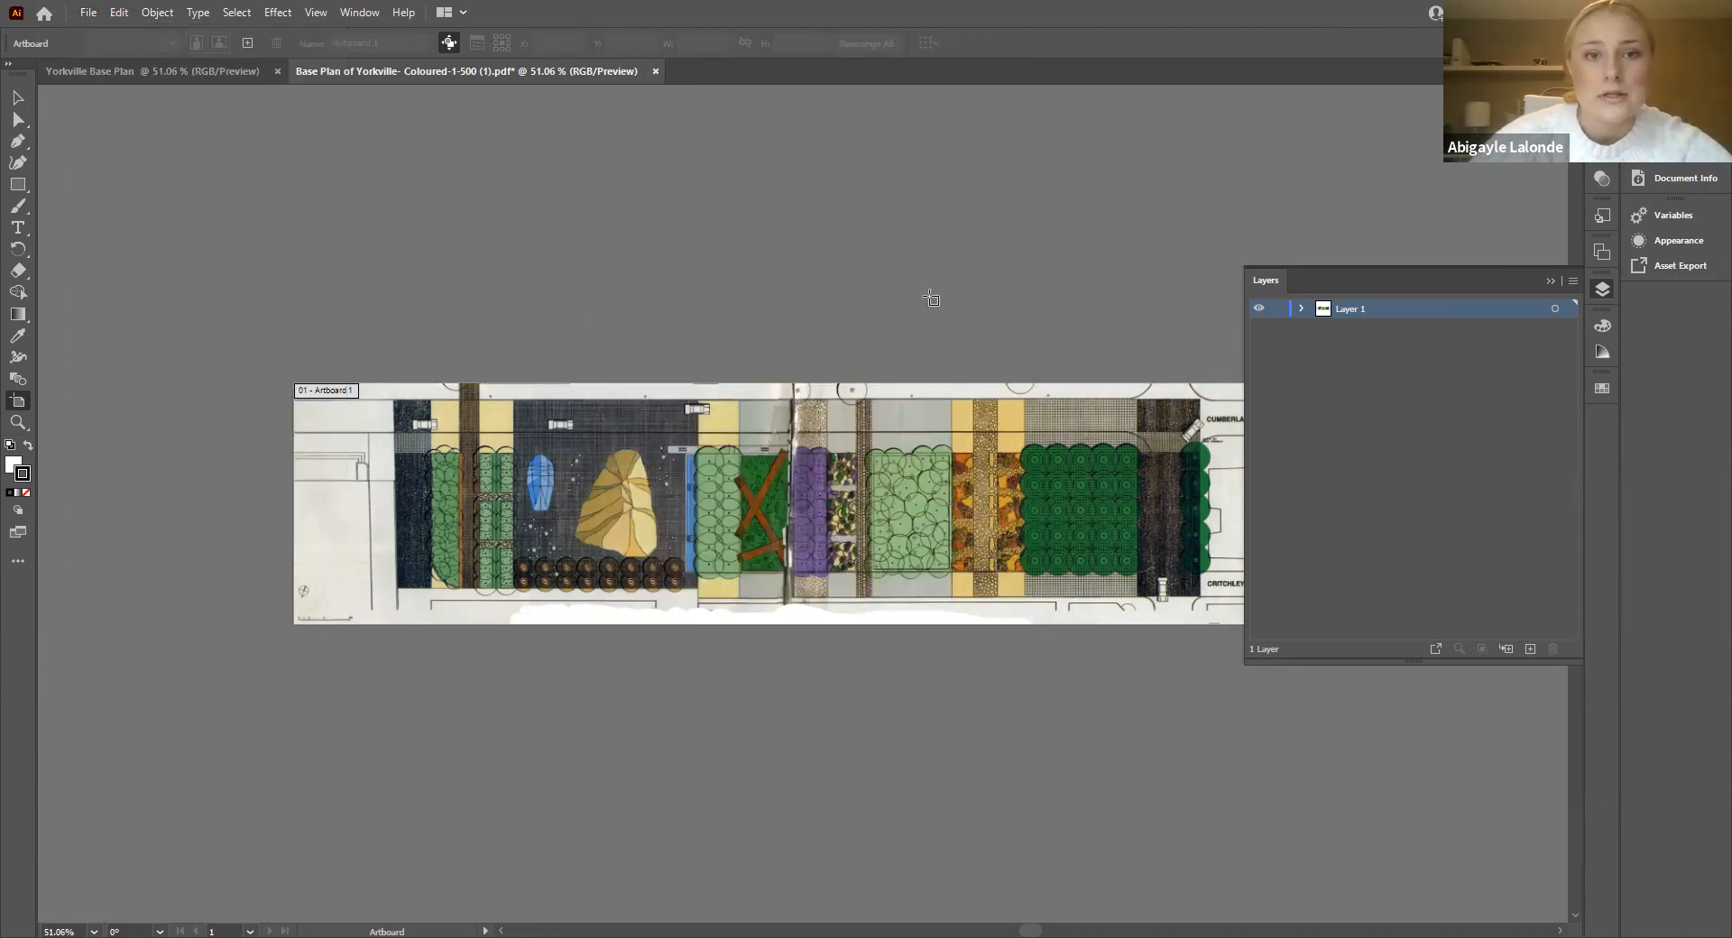
pyautogui.scroll(2, 433, 284)
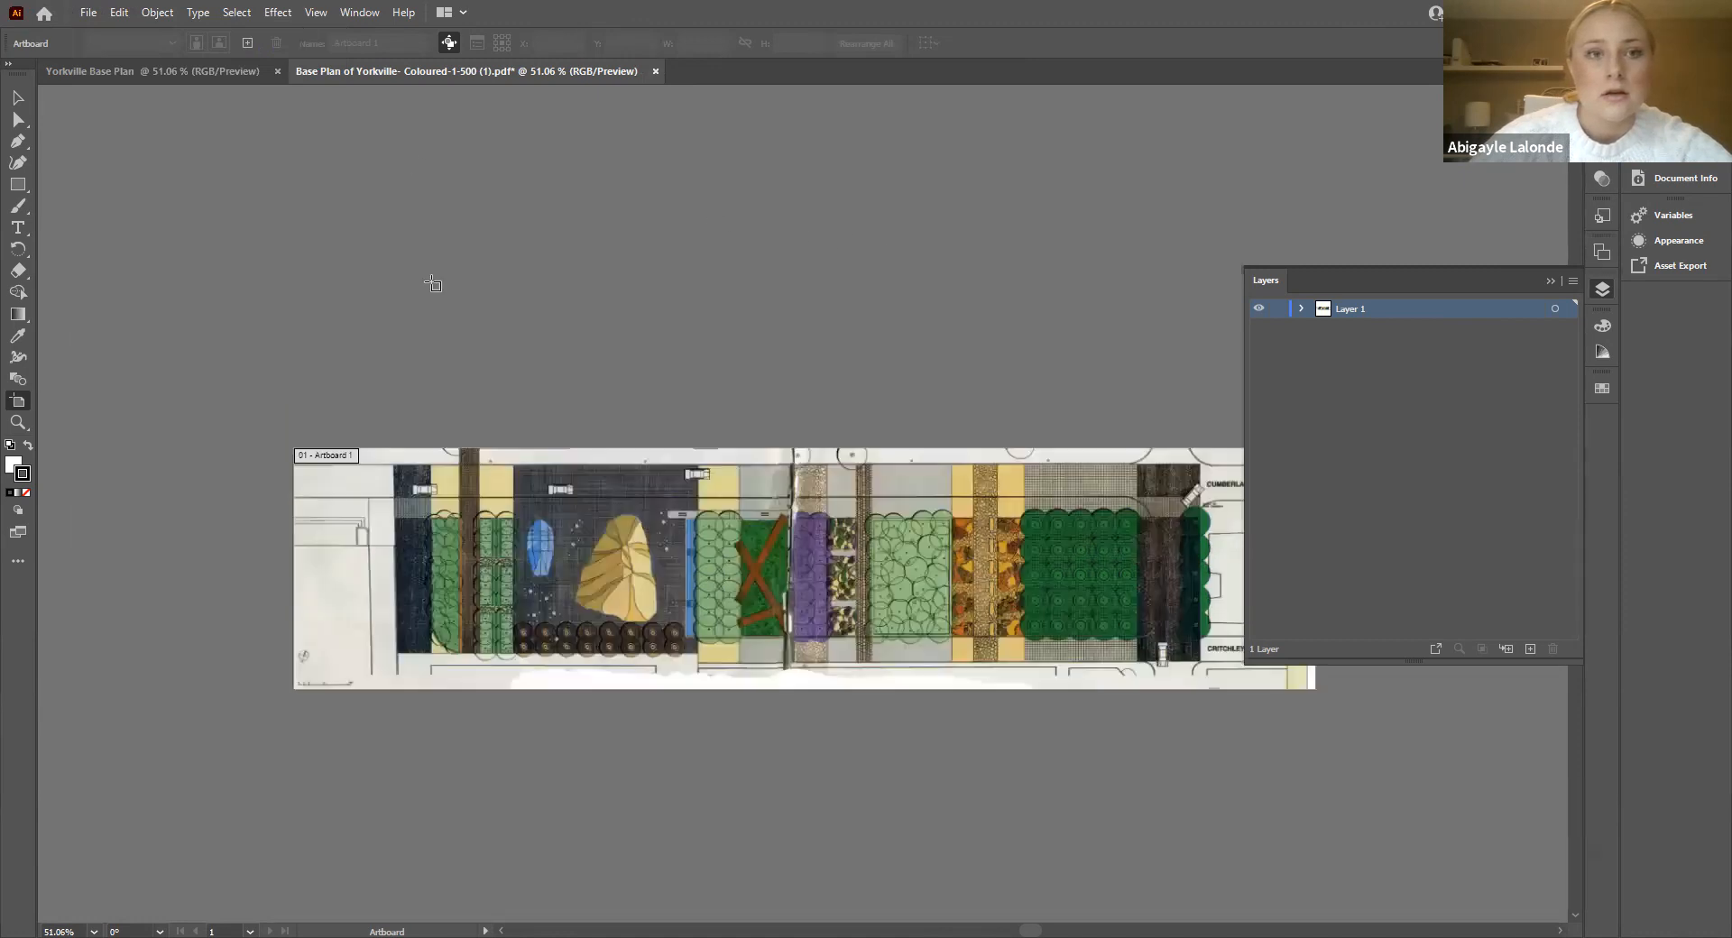
# Step: Edit the coloured base plan's artboard from the document setup and set it to 17 in wide and 11 in high
pyautogui.scroll(-1, 469, 253)
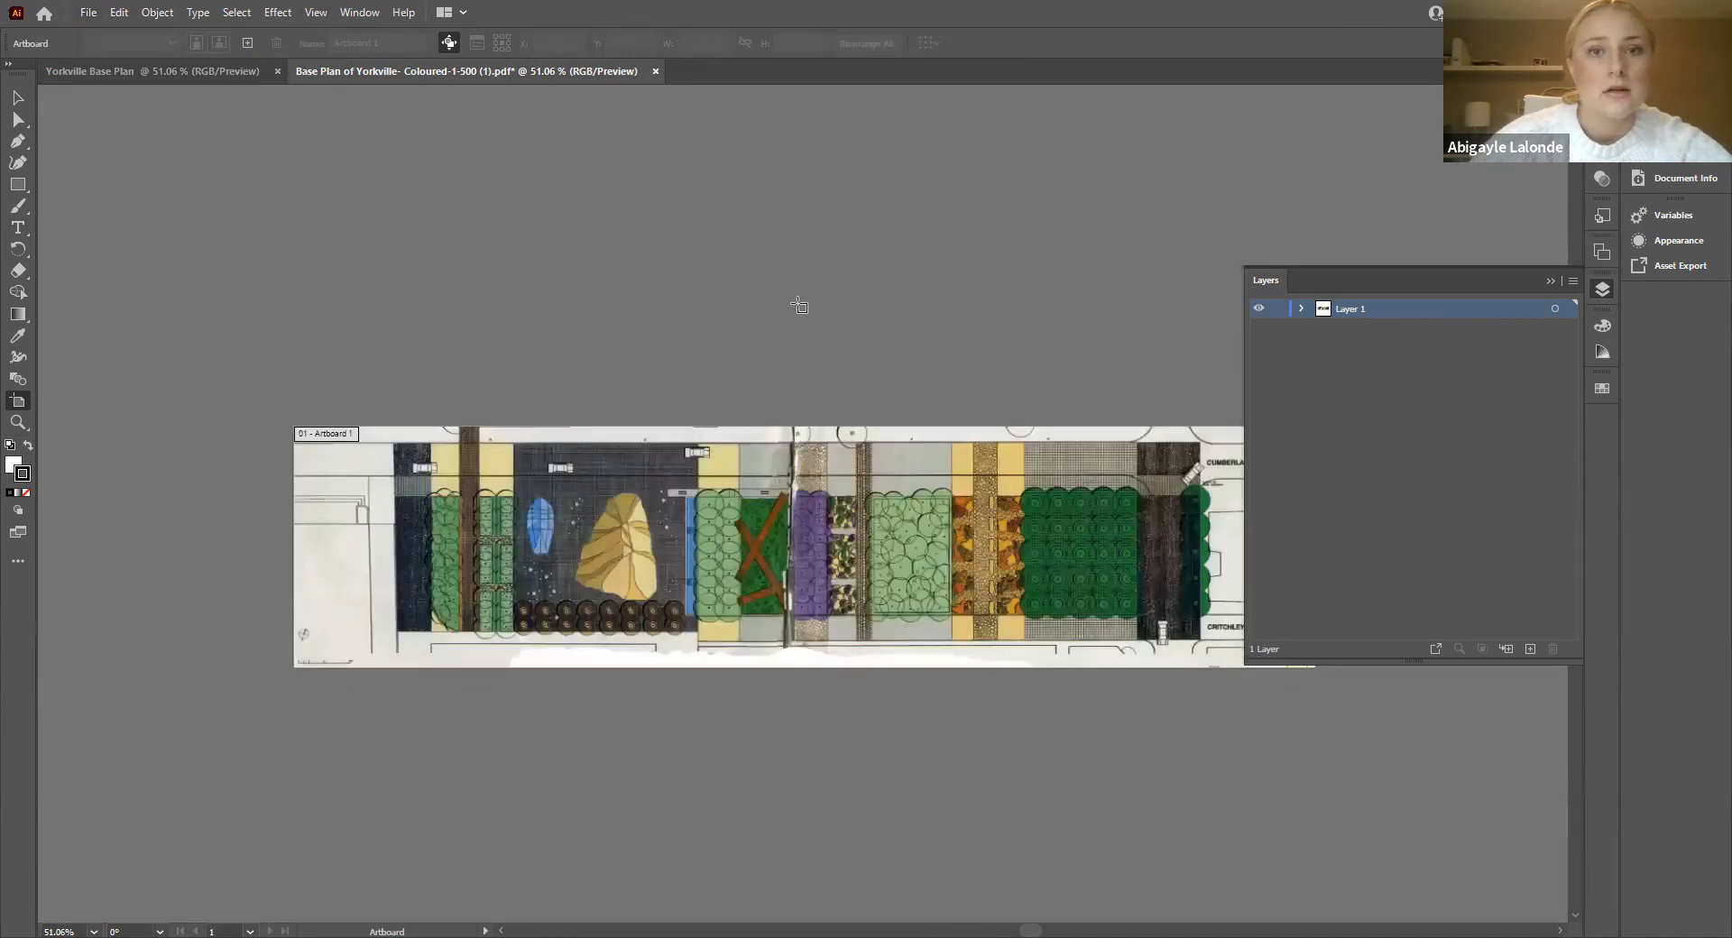
pyautogui.click(17, 99)
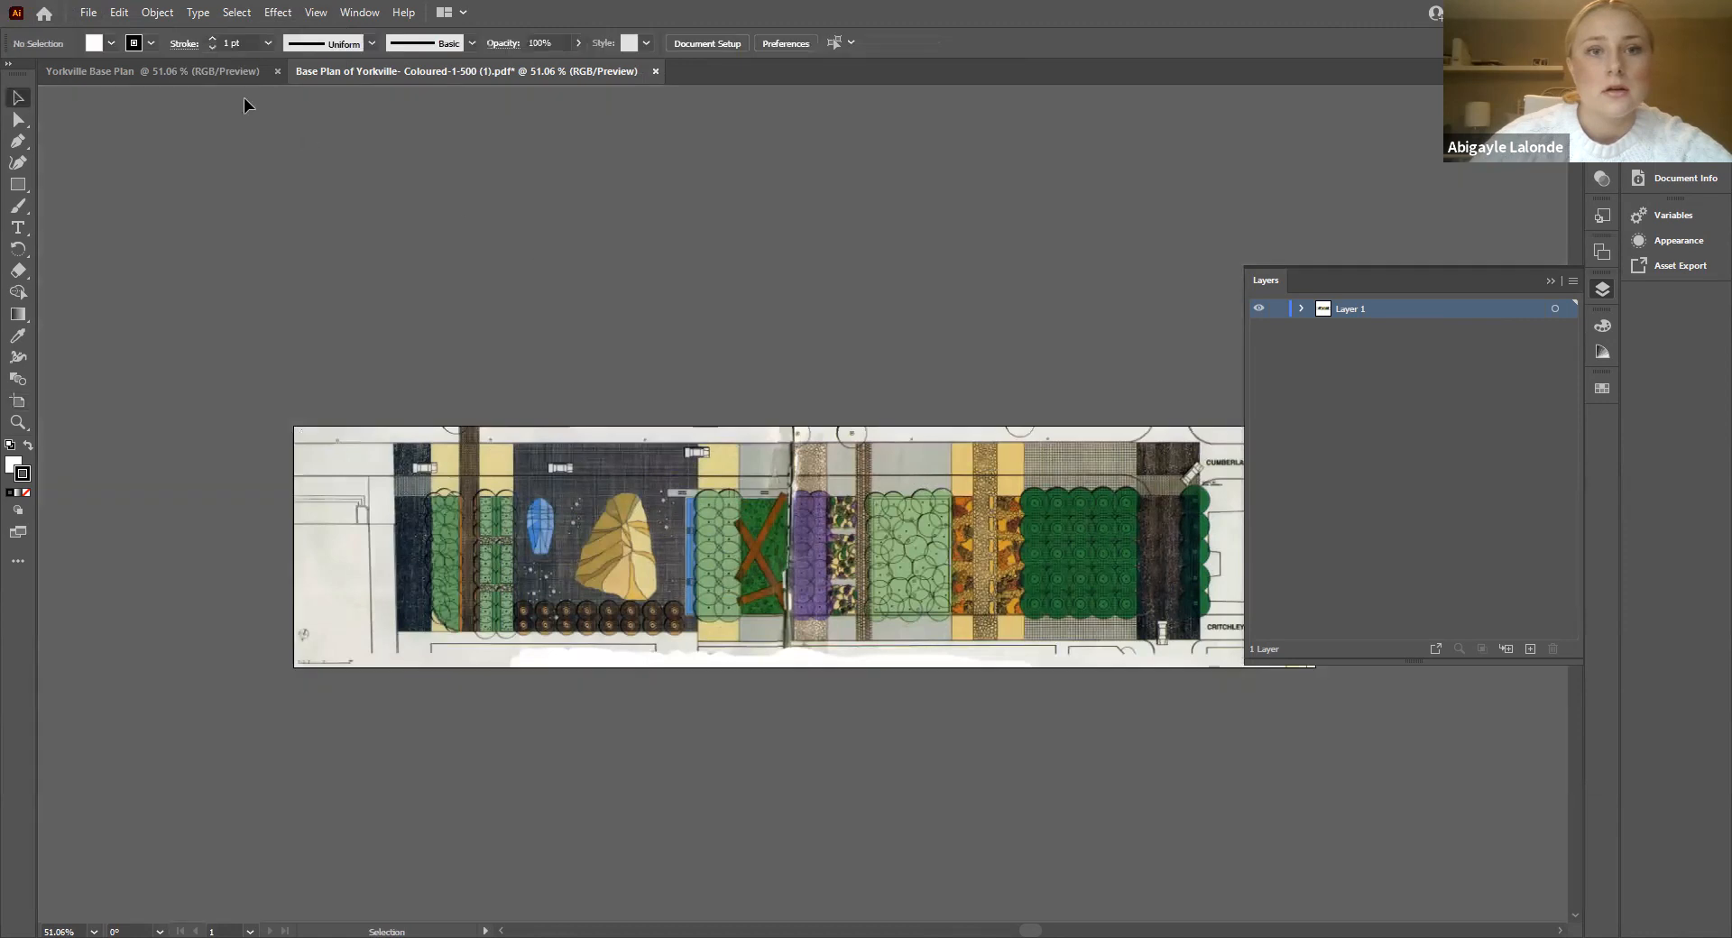
pyautogui.click(711, 43)
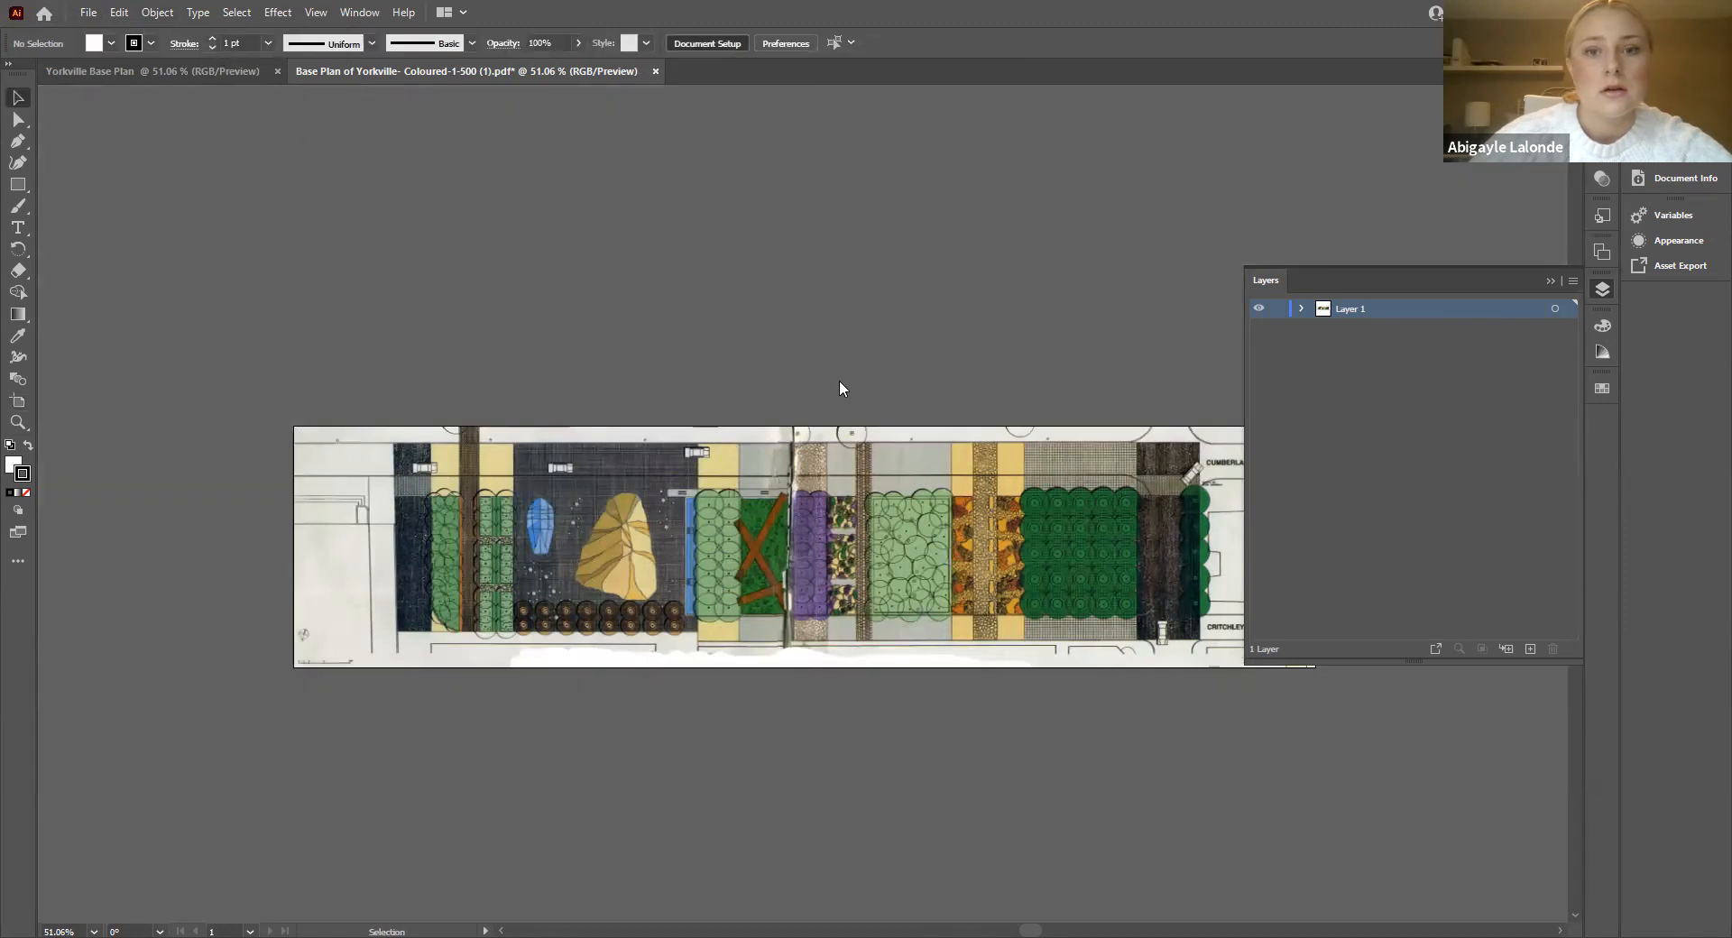
pyautogui.click(929, 270)
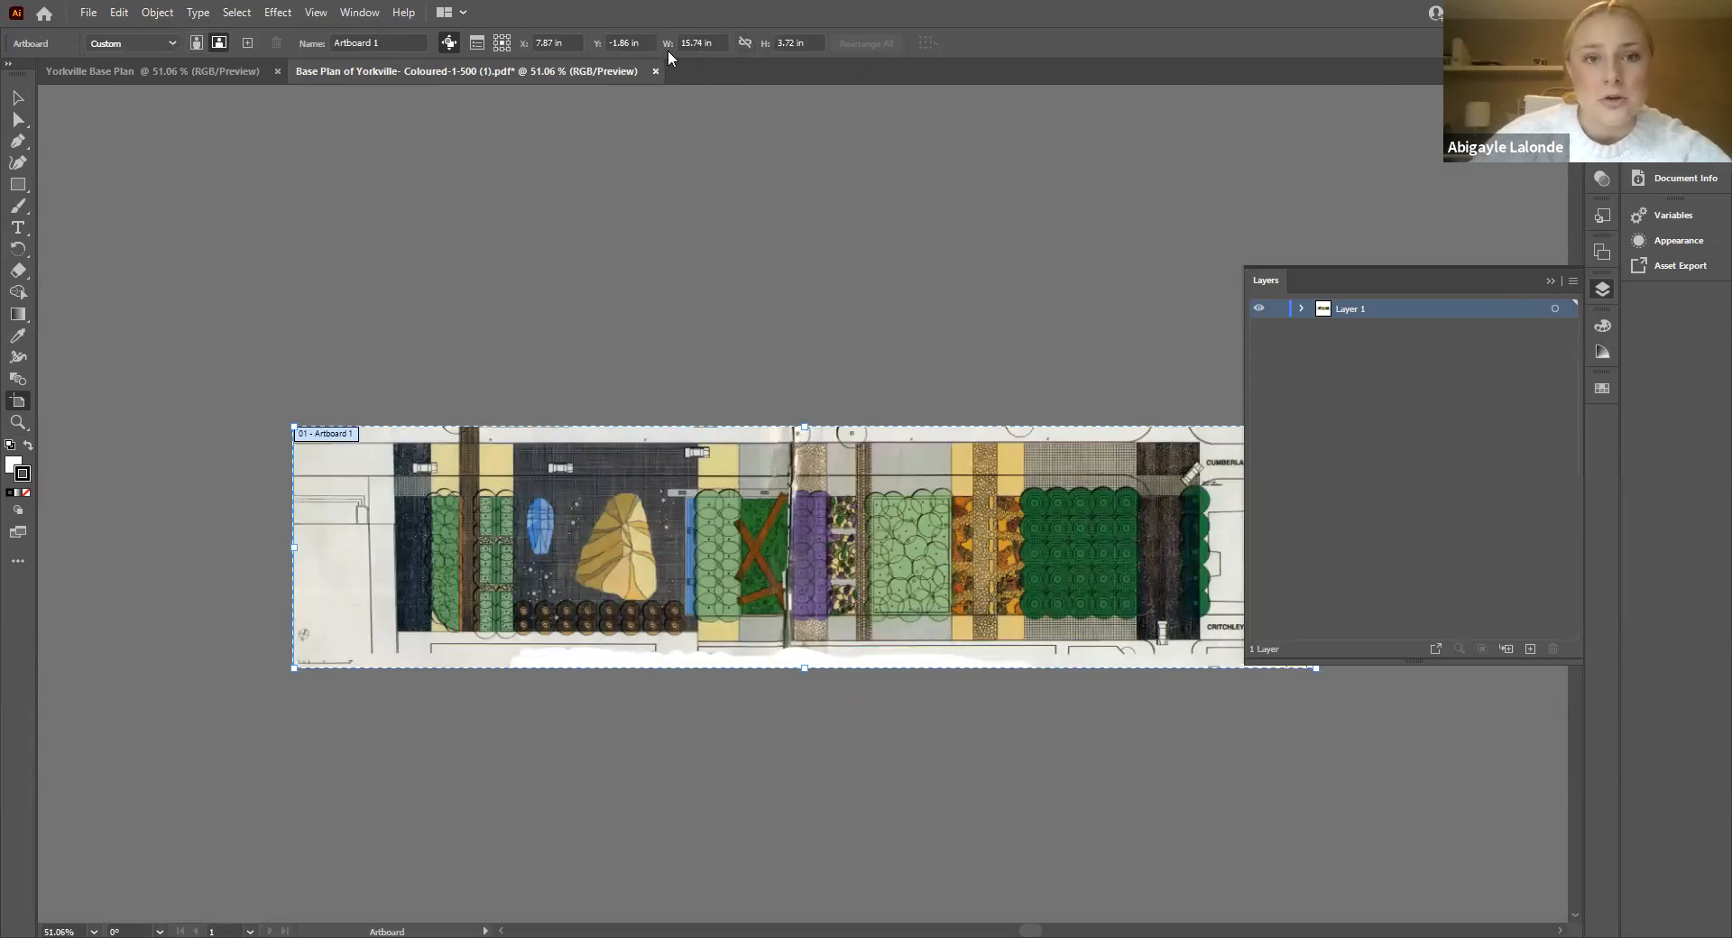
pyautogui.click(701, 43)
pyautogui.write('17')
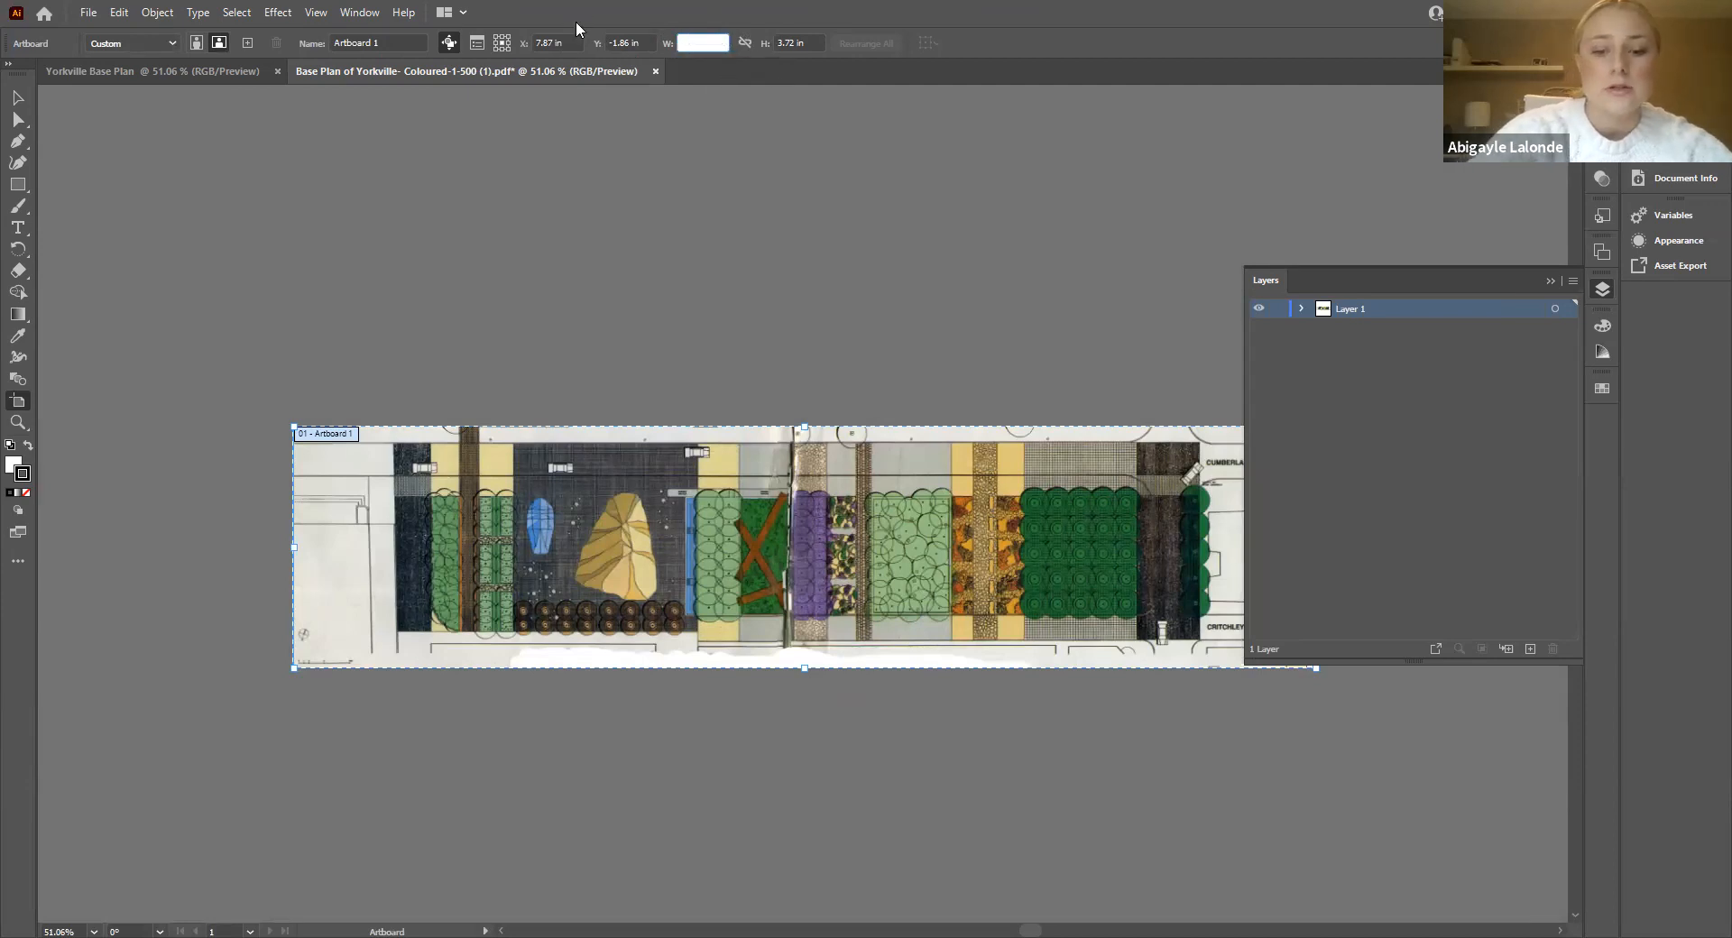
pyautogui.press('Tab')
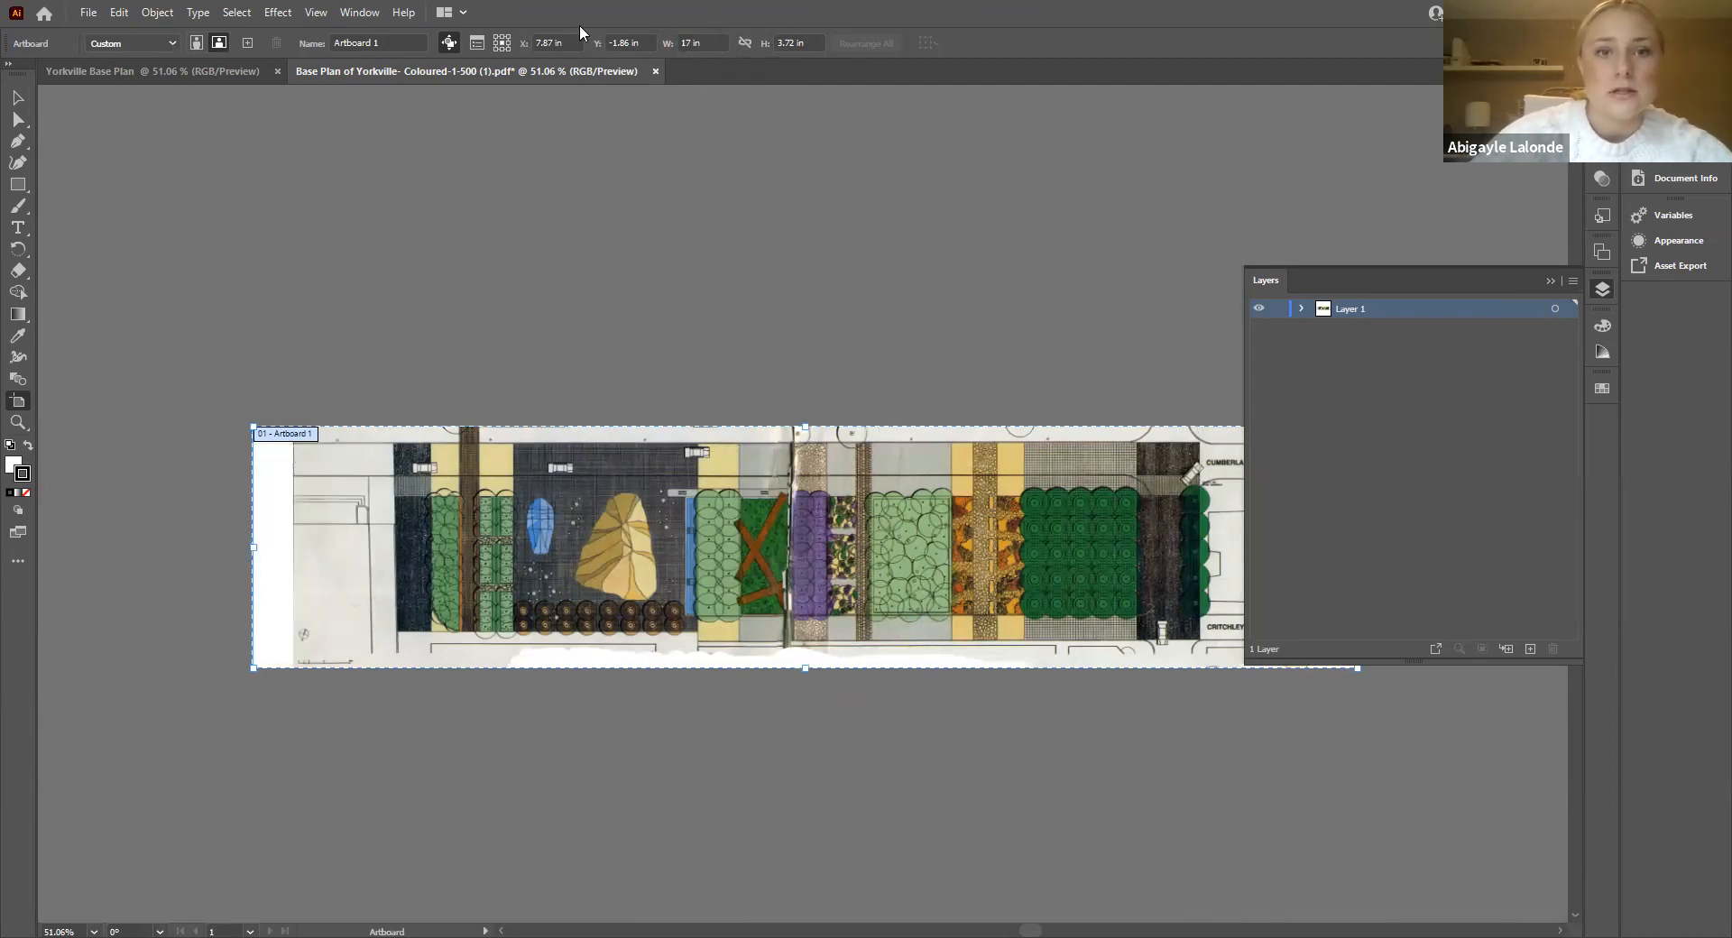
pyautogui.write('1')
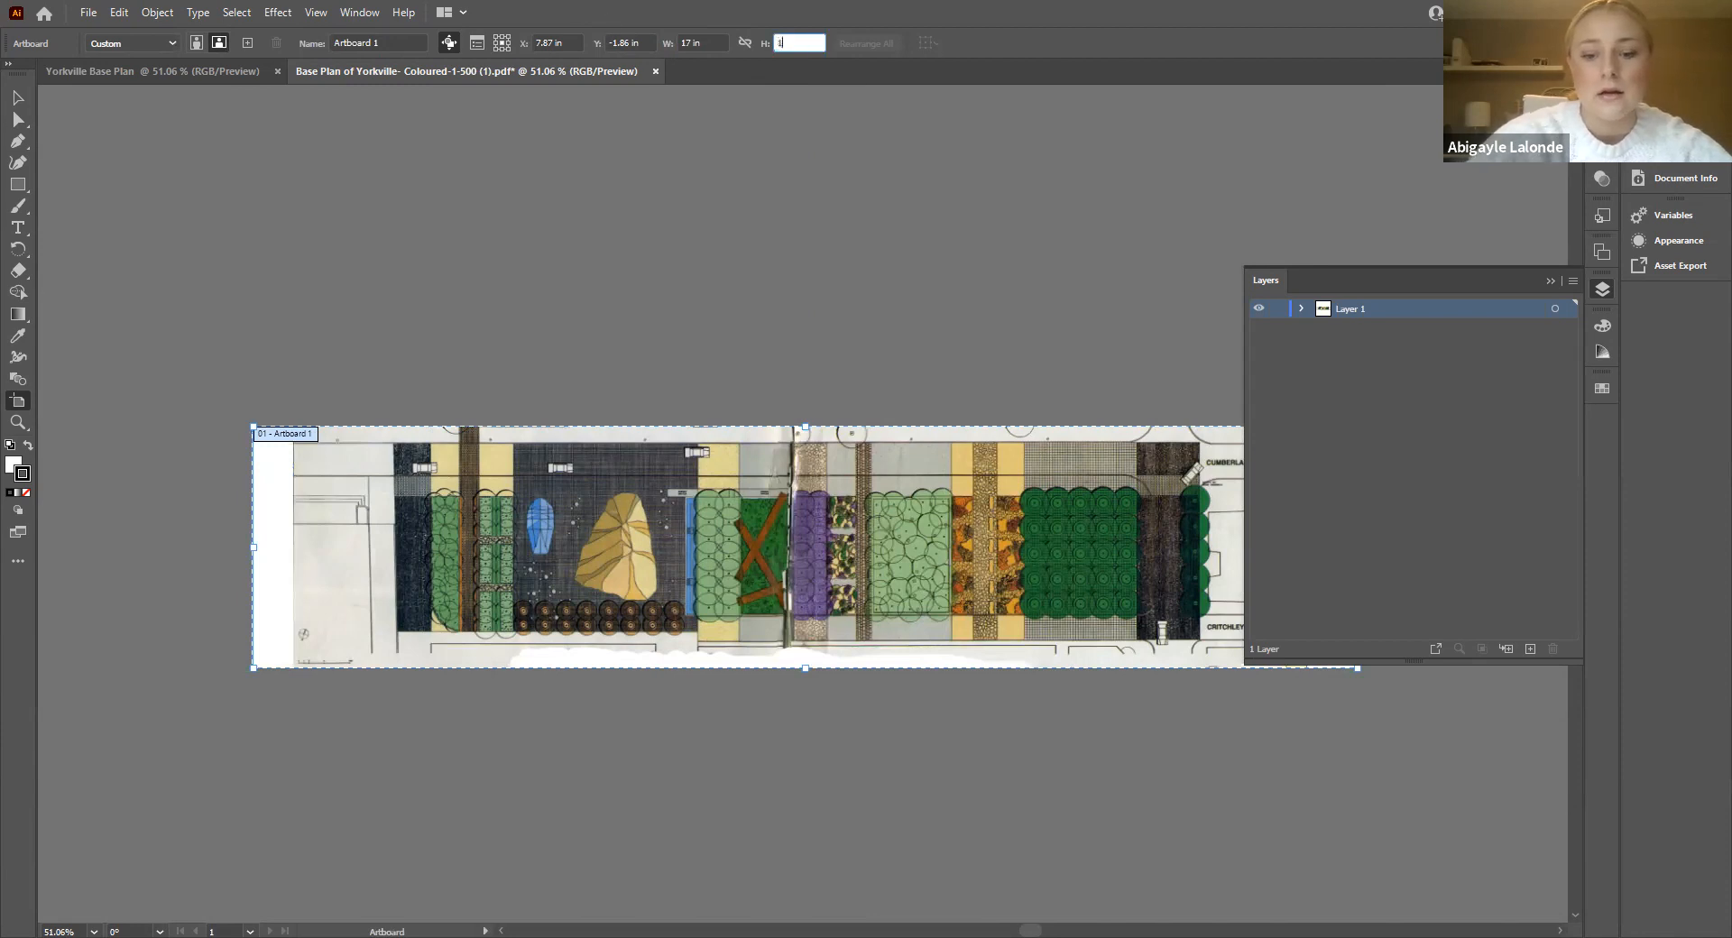
pyautogui.write('1 in')
pyautogui.press('Return')
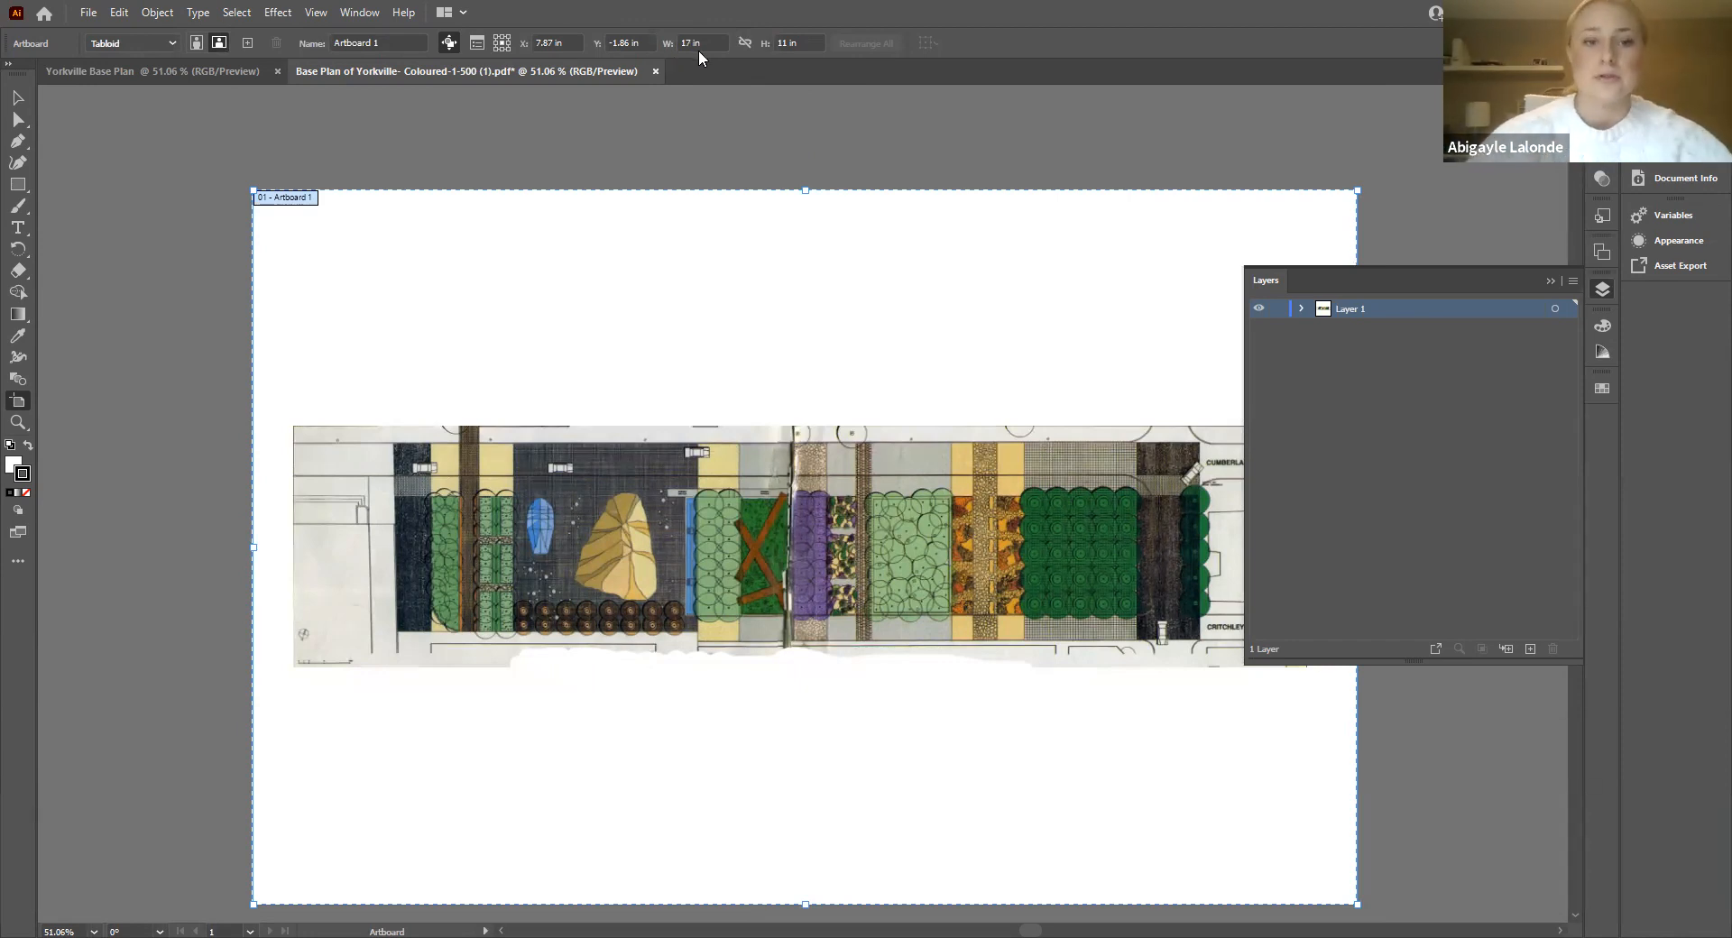
pyautogui.click(18, 97)
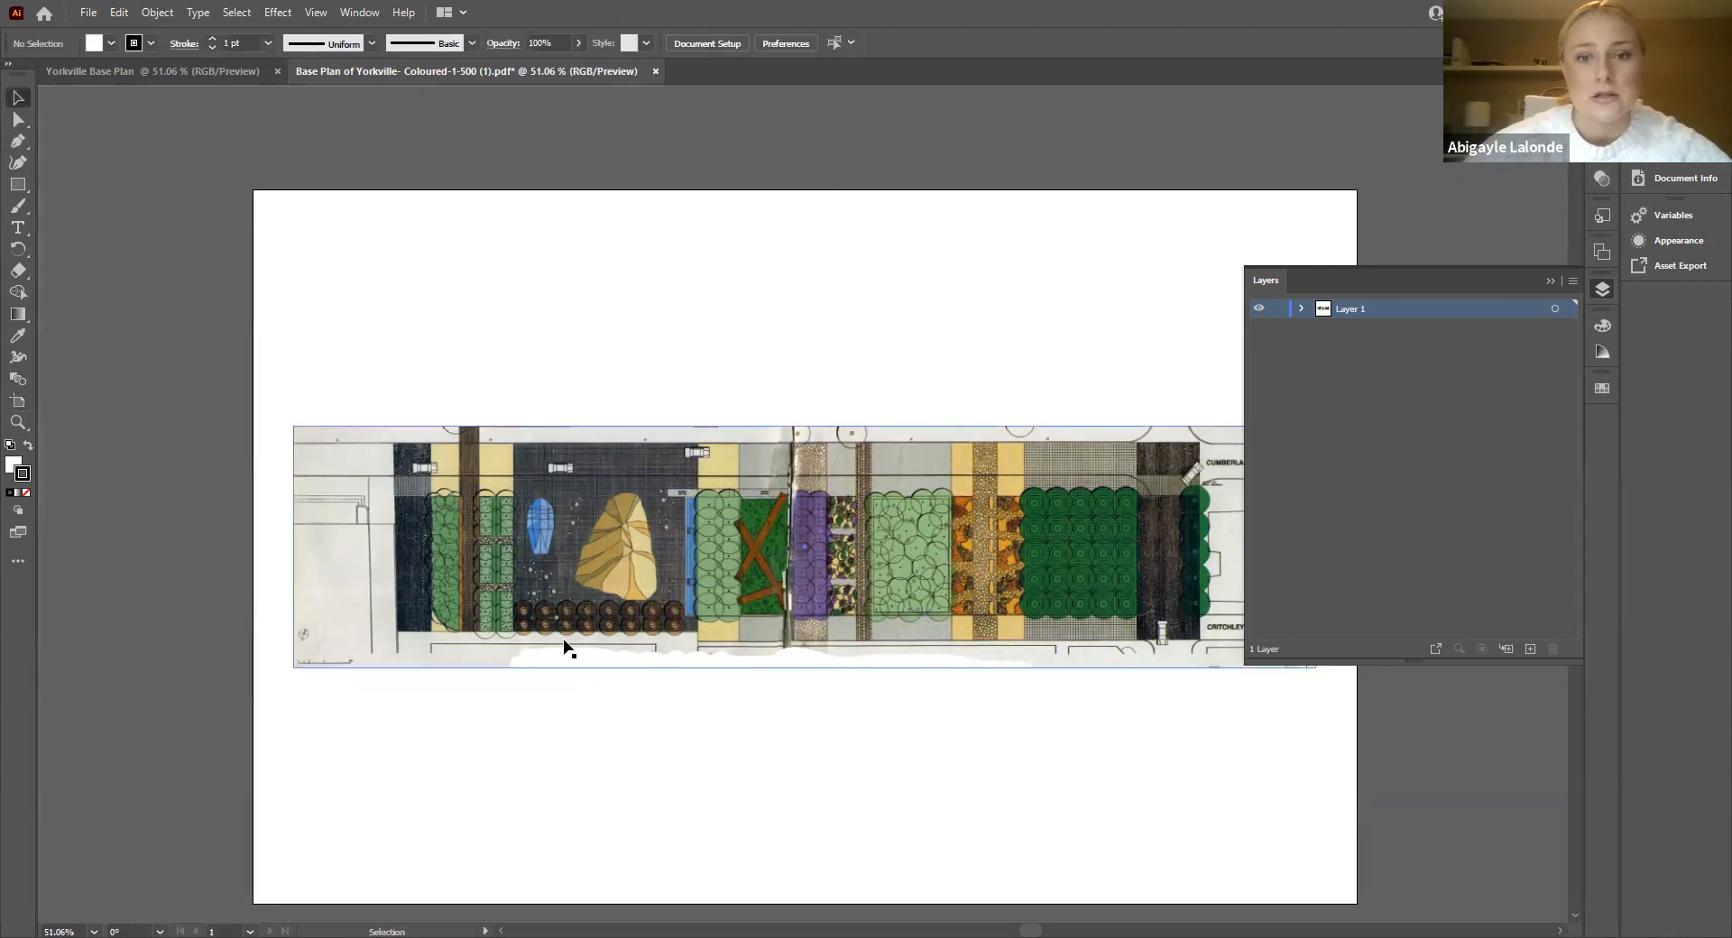
# Step: Reopen artboard editing from the document setup and try the portrait orientation before returning to landscape
pyautogui.click(89, 12)
pyautogui.press('Escape')
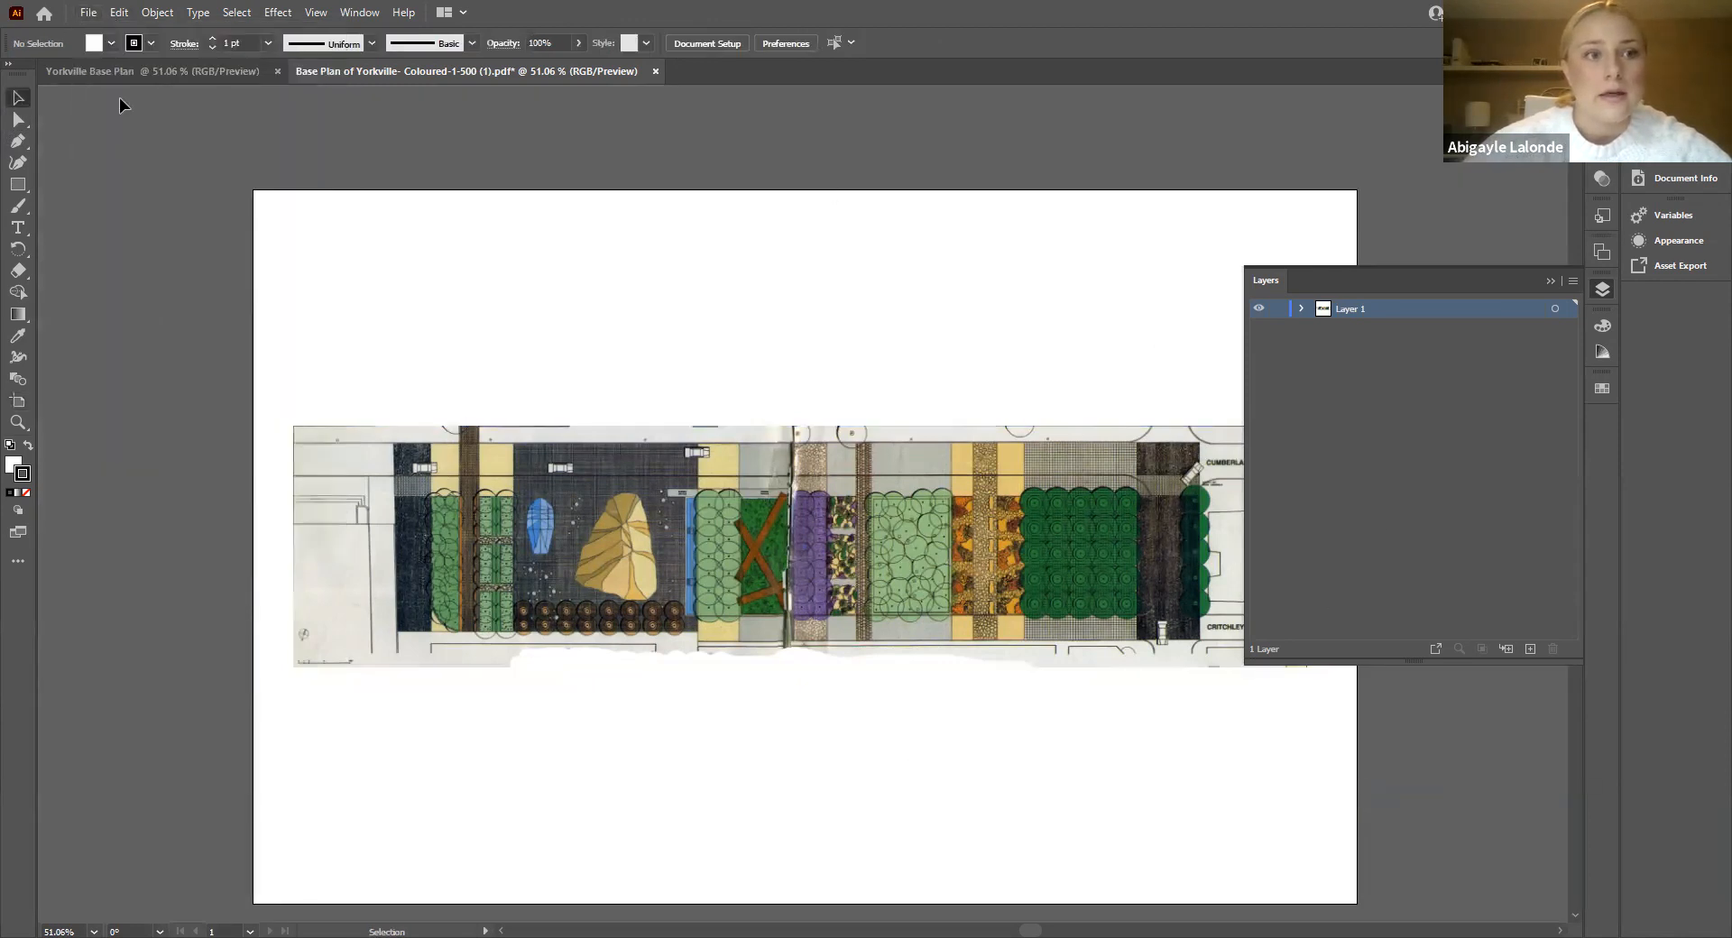
pyautogui.click(87, 11)
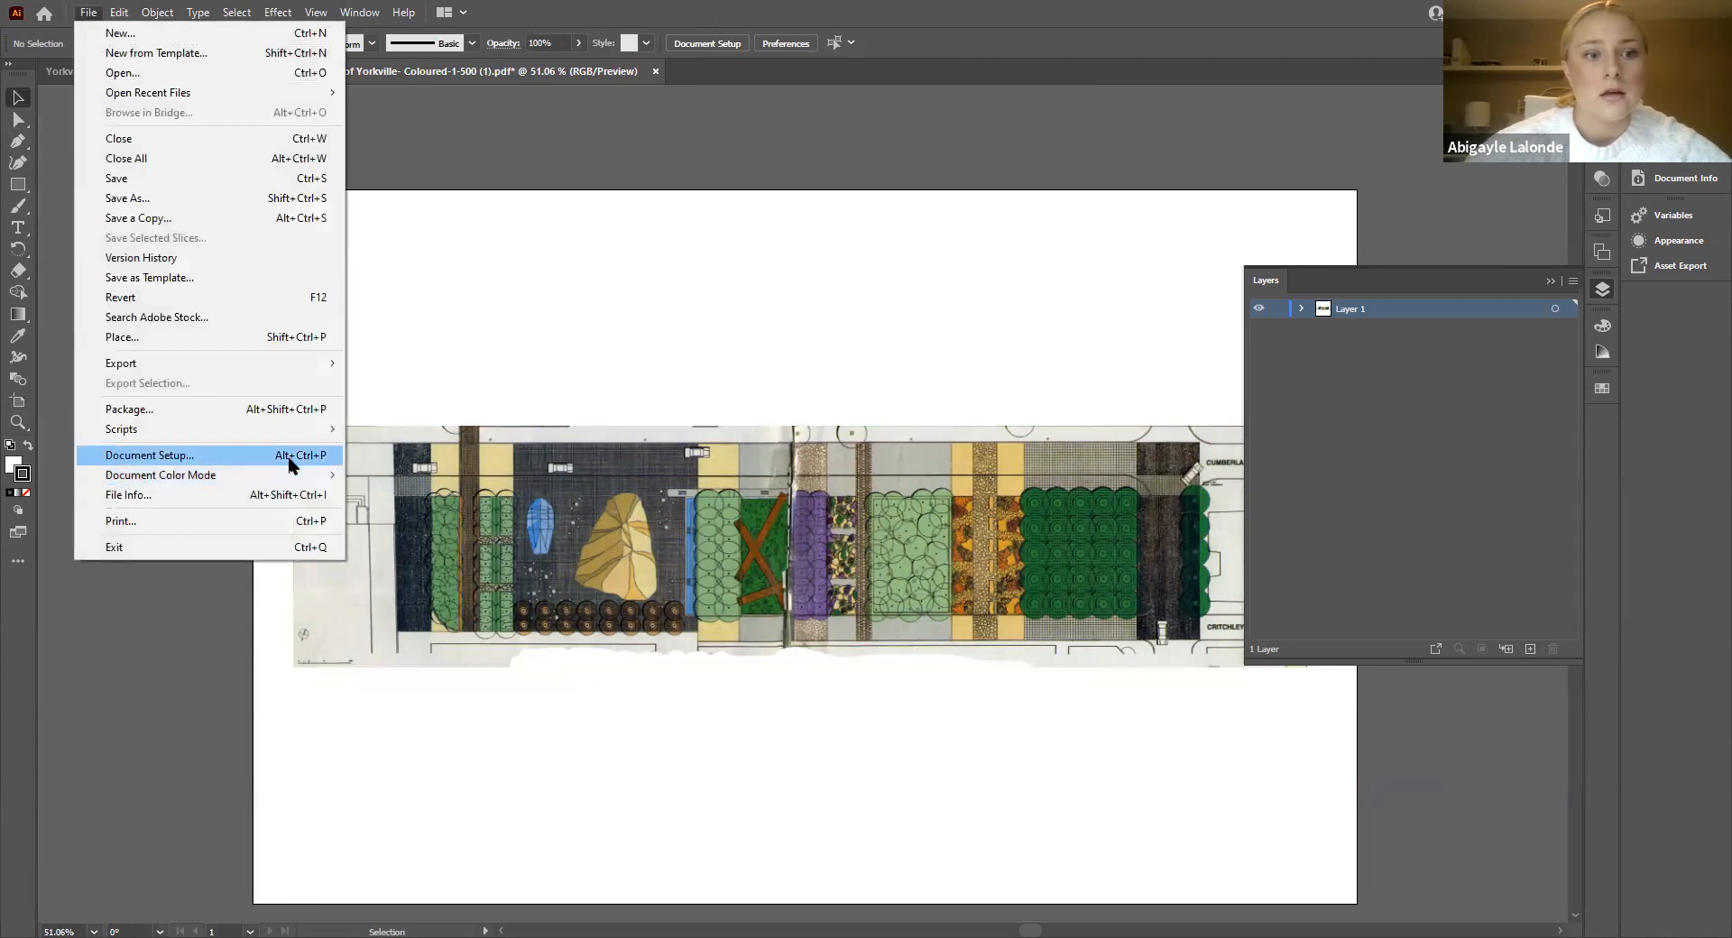
pyautogui.press('Return')
pyautogui.click(923, 216)
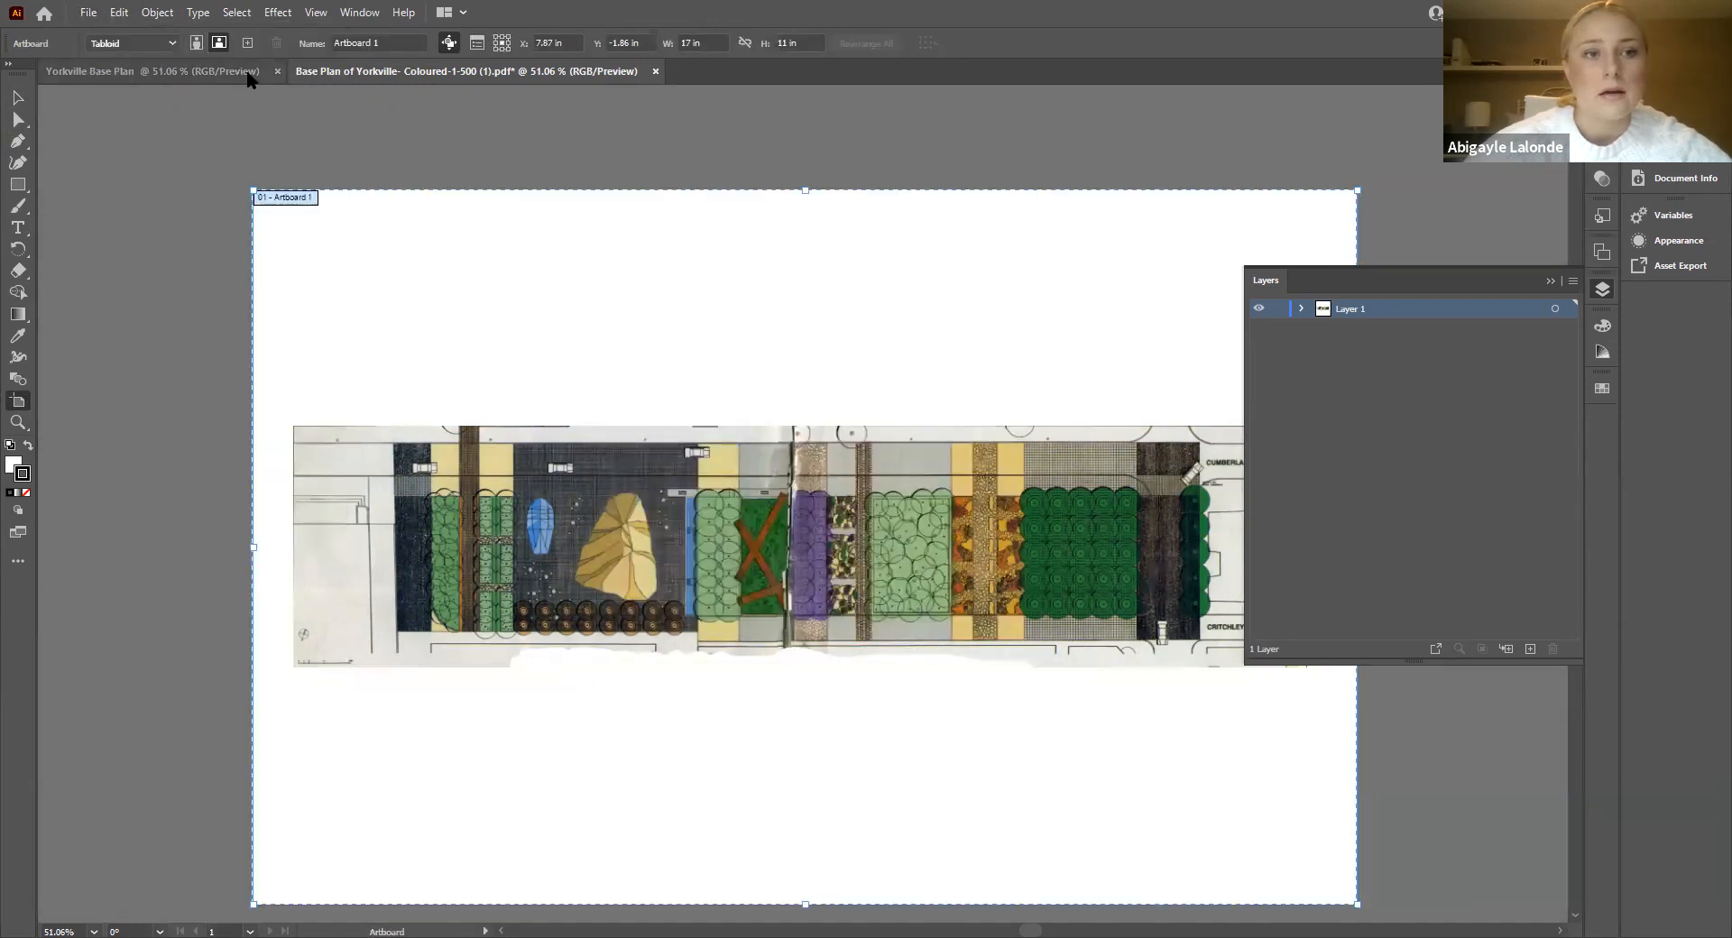
pyautogui.click(196, 44)
pyautogui.click(220, 43)
pyautogui.click(196, 43)
pyautogui.click(221, 44)
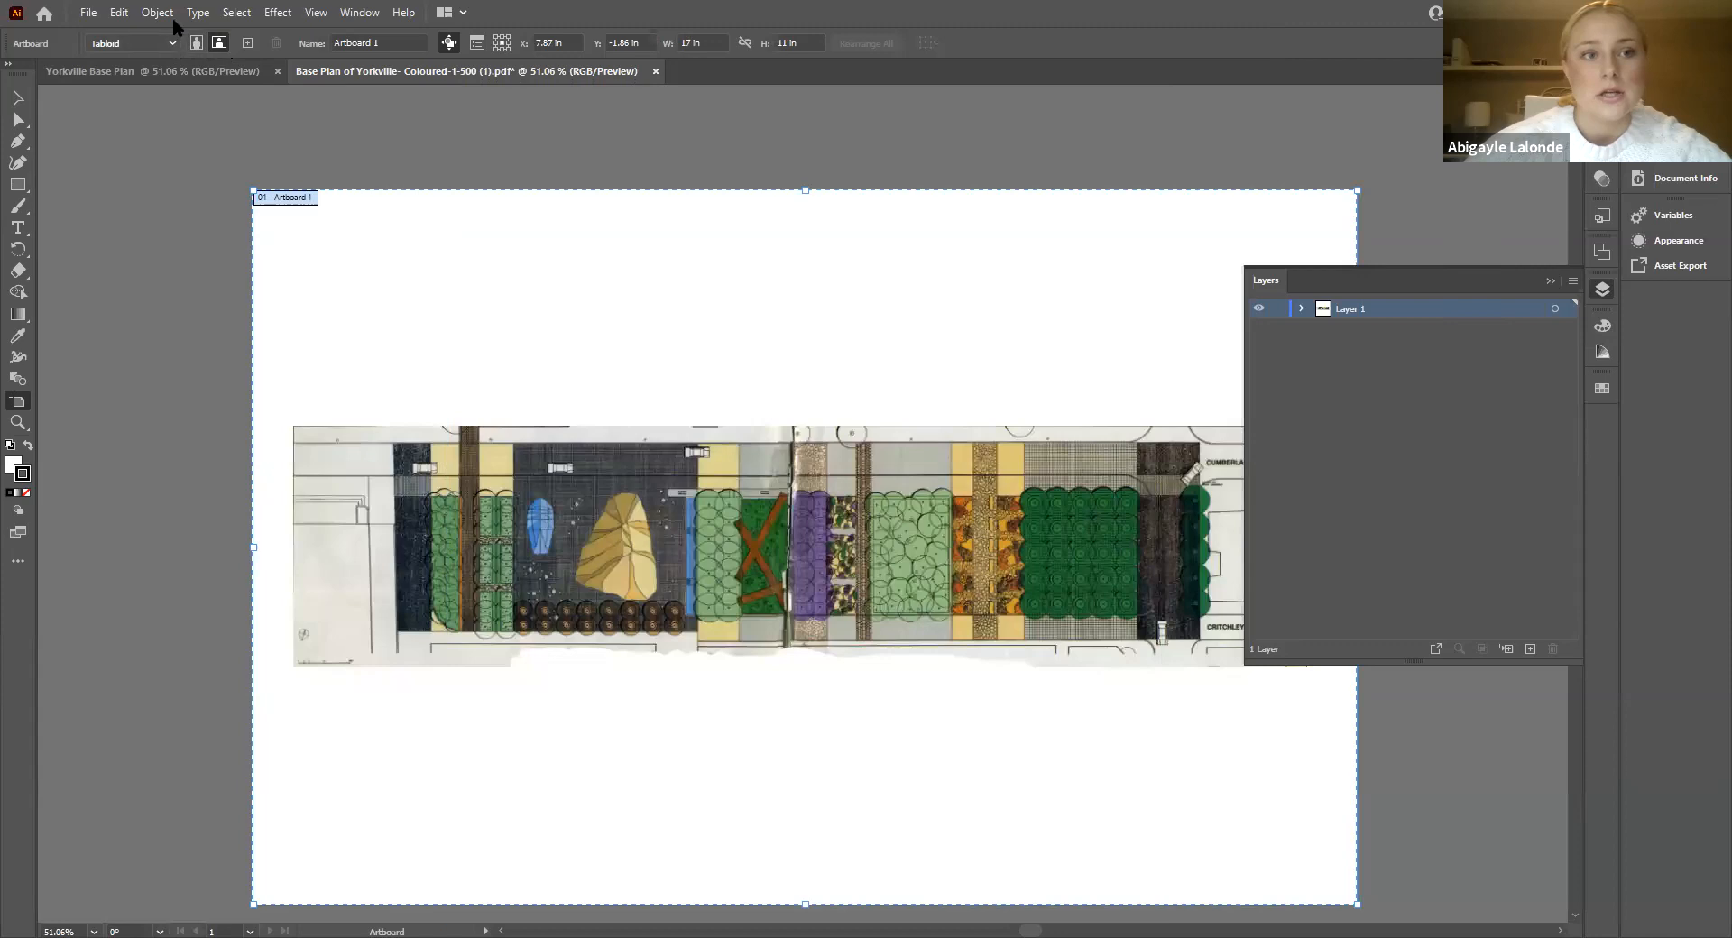
# Step: Add a second tabloid artboard, delete it again and leave artboard editing
pyautogui.click(247, 43)
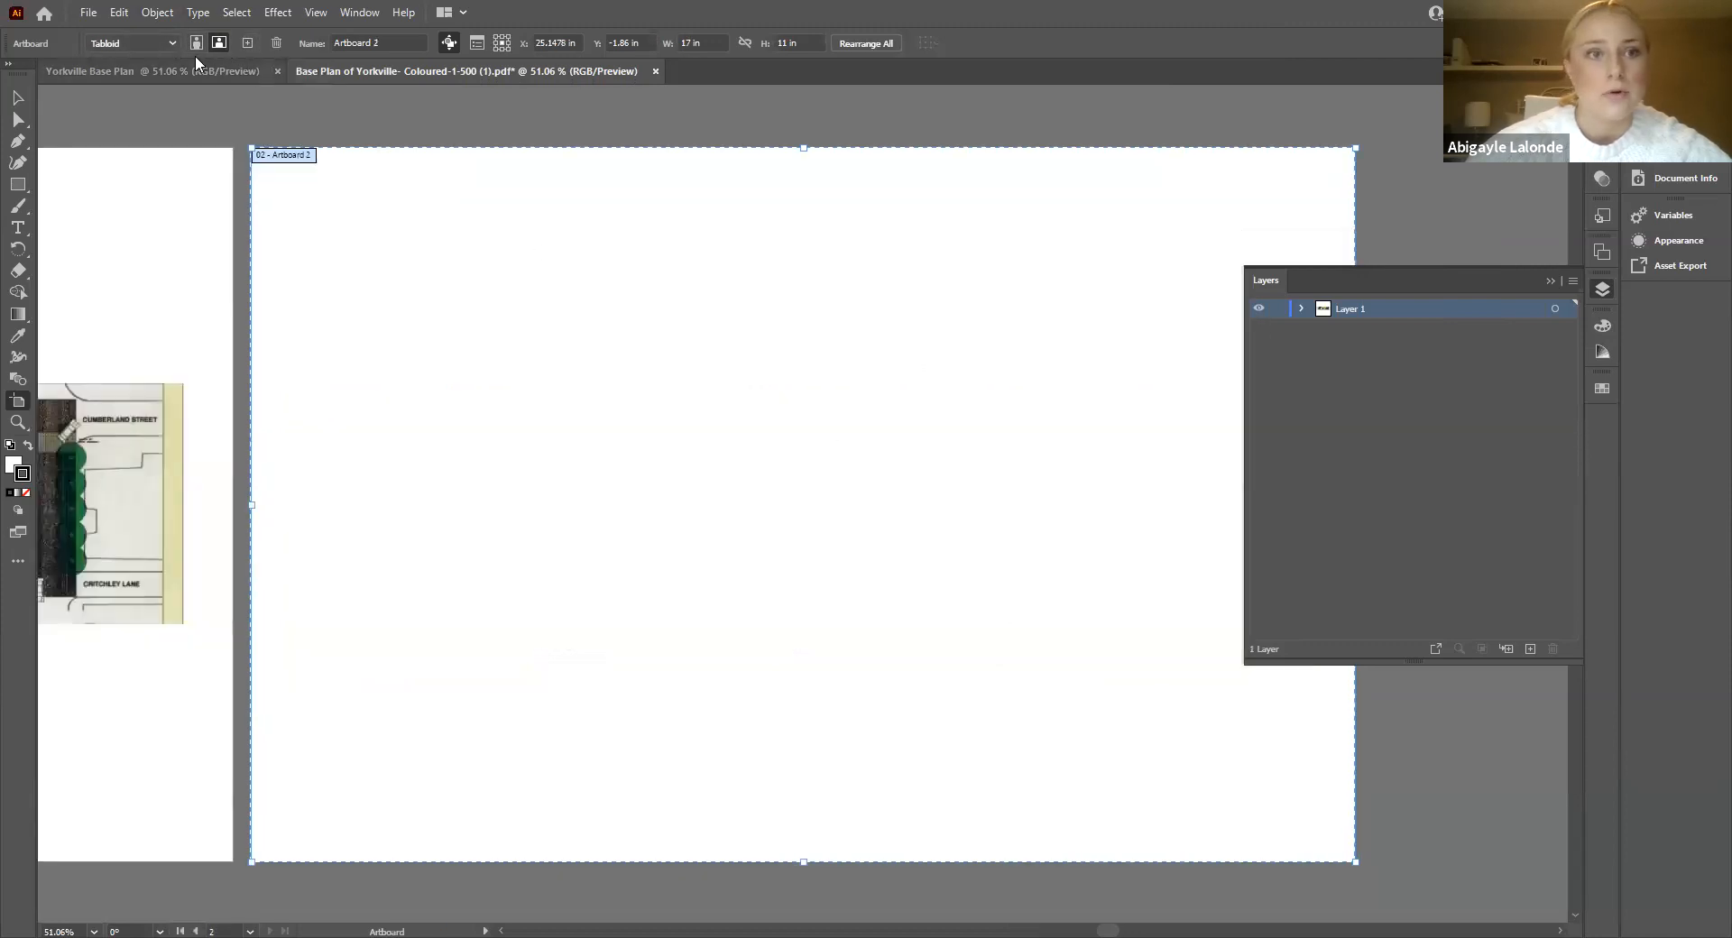
pyautogui.click(276, 43)
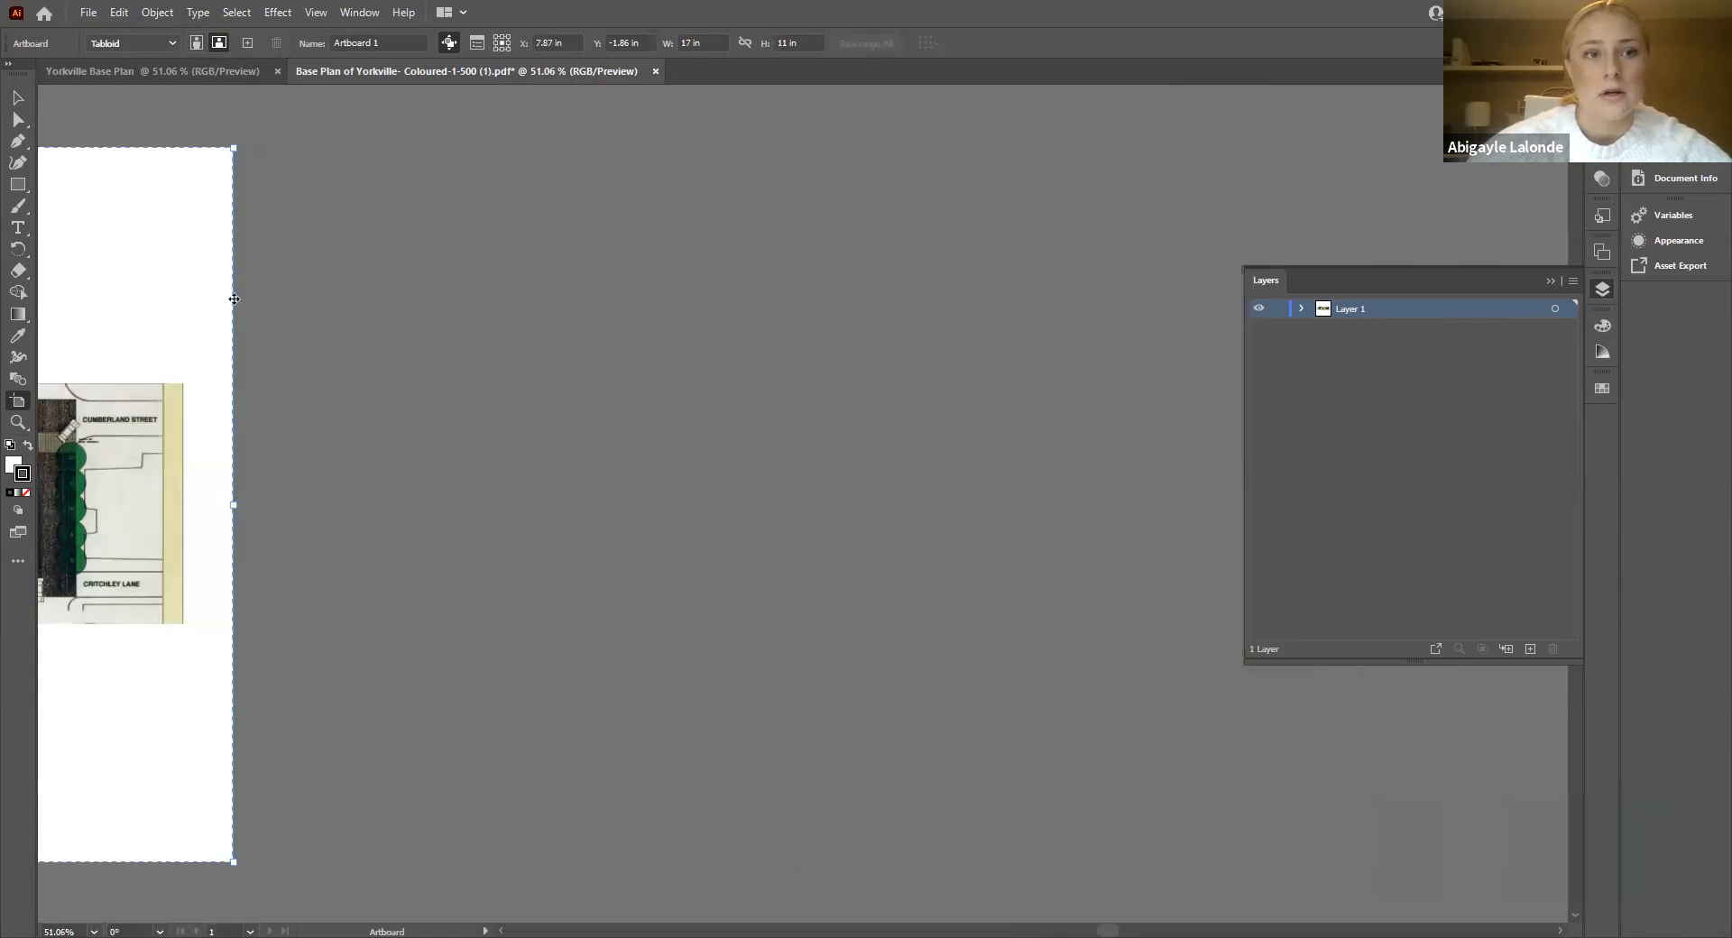
pyautogui.hscroll(-8, 414, 313)
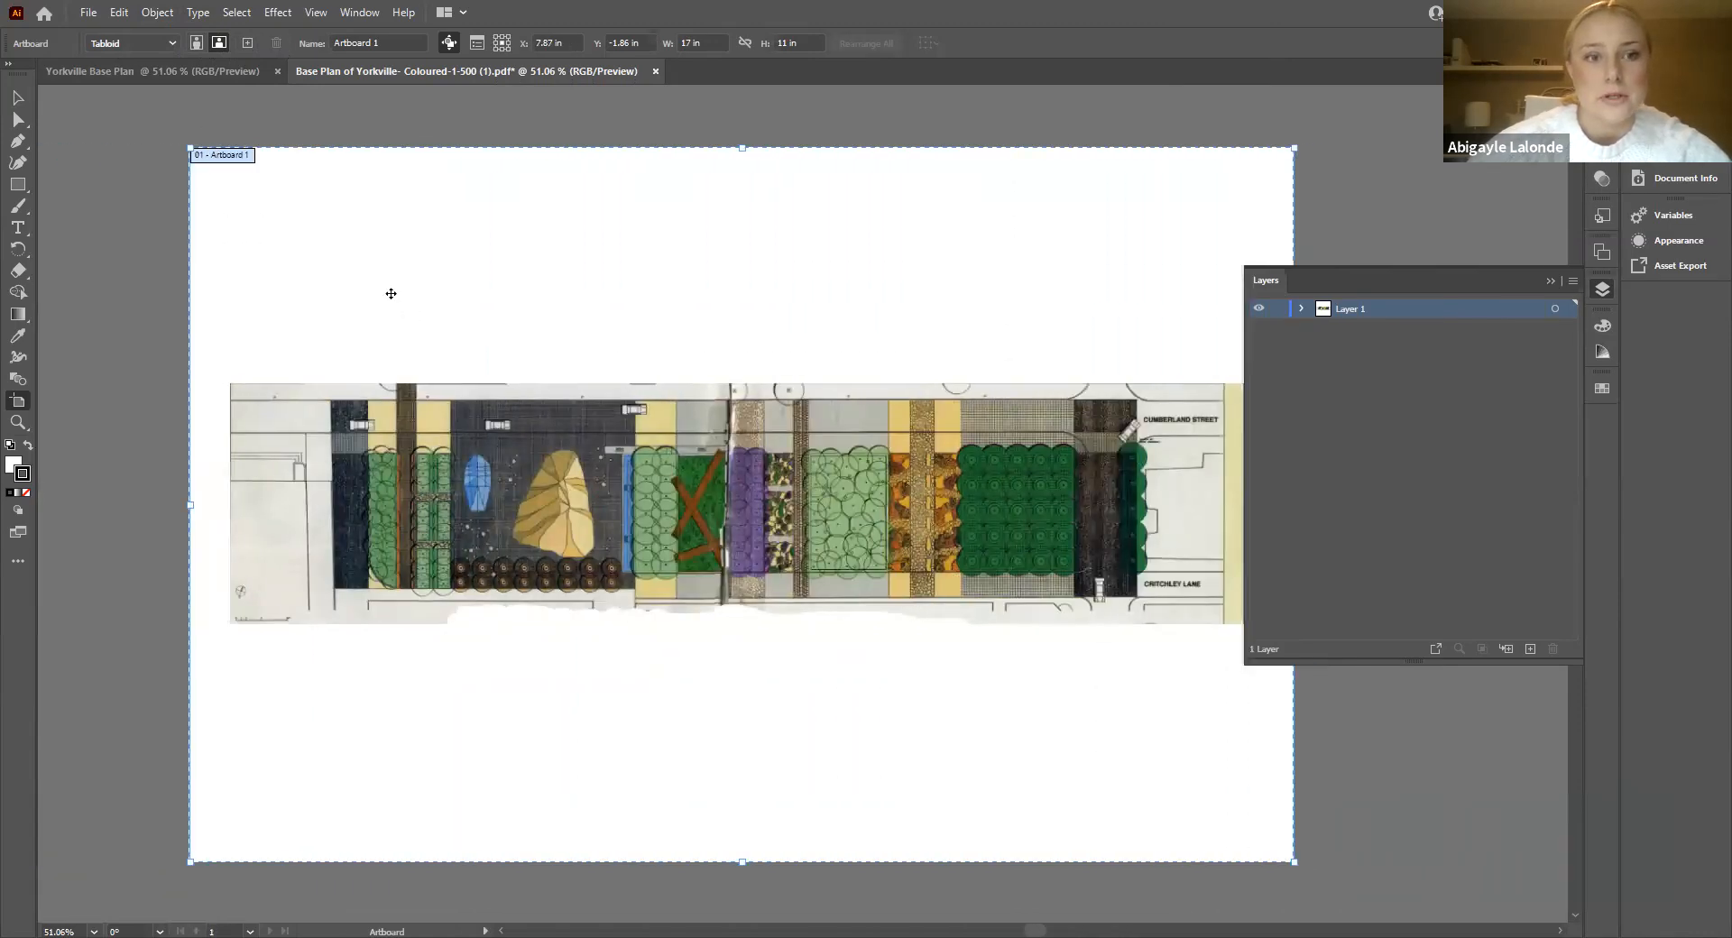
pyautogui.click(18, 98)
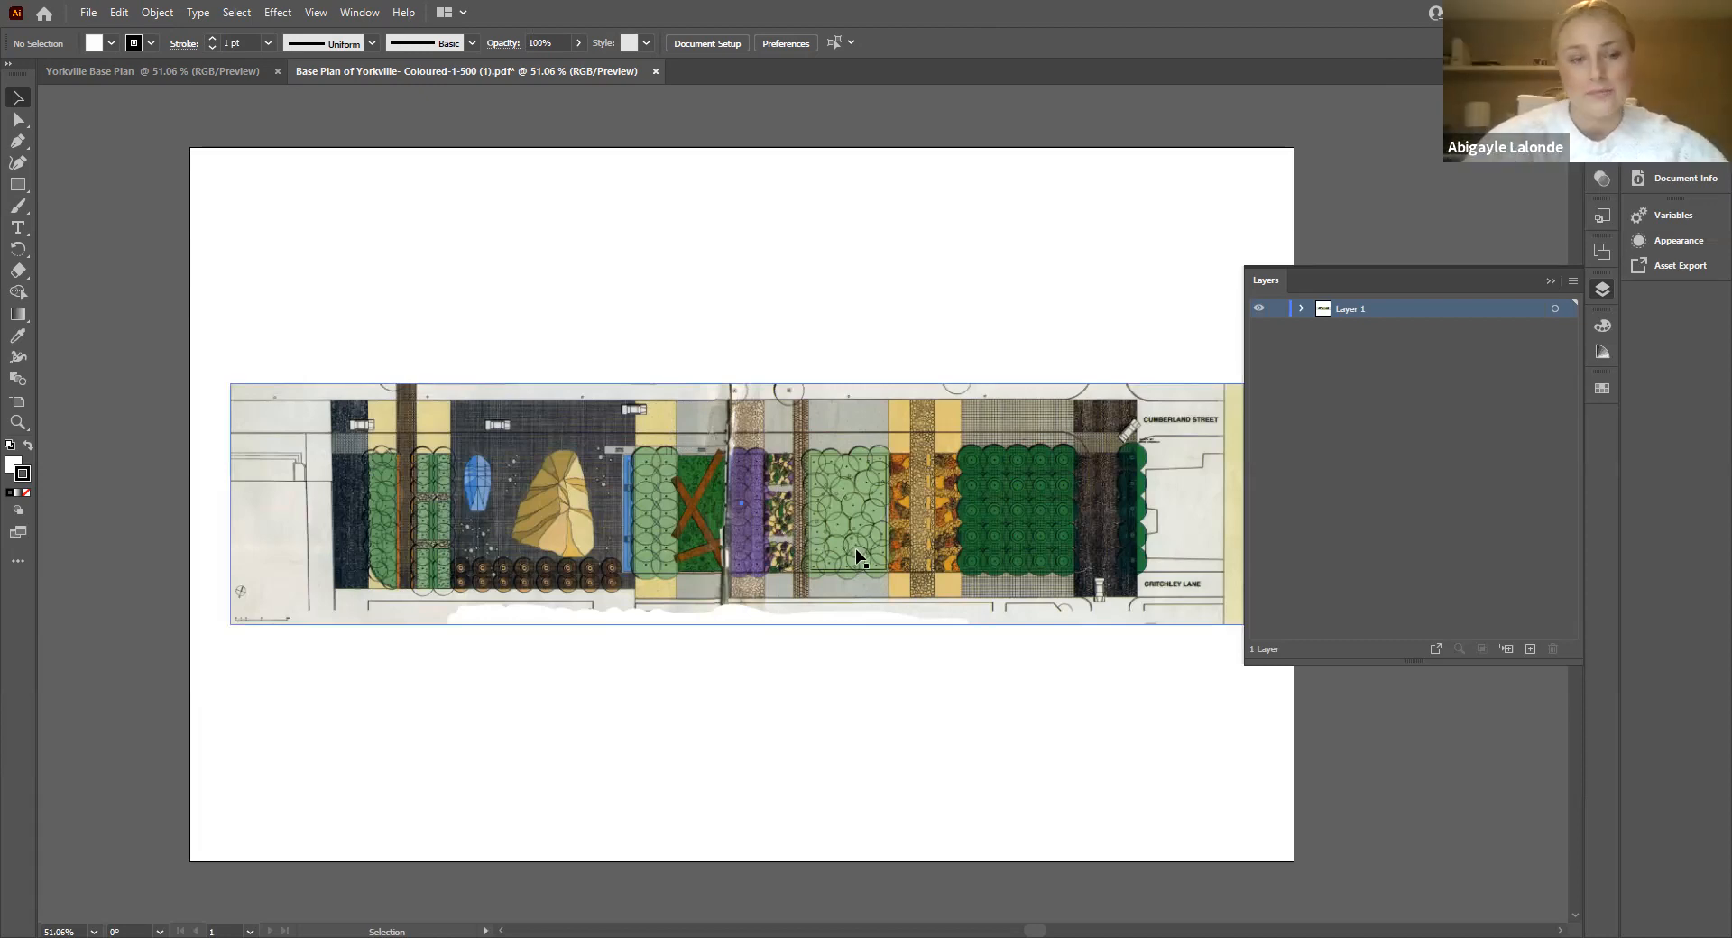
# Step: Try moving the base plan image past the artboard's edge and enlarging it, and undo the enlargement
pyautogui.moveTo(985, 576); pyautogui.dragTo(848, 608)
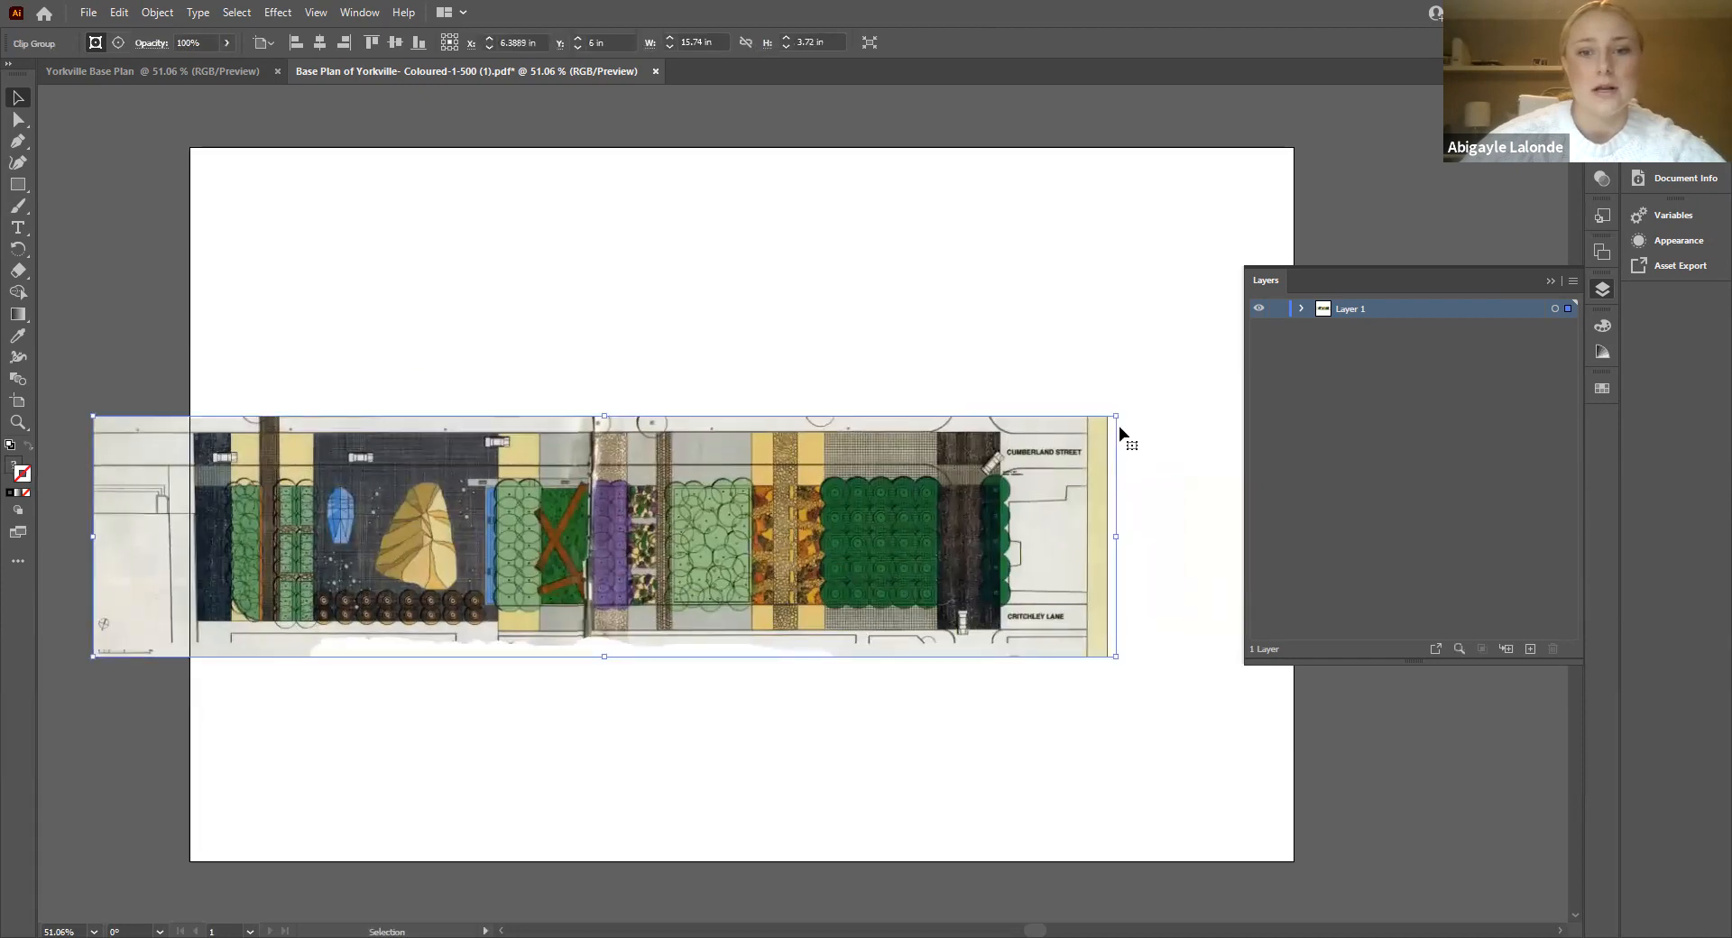
pyautogui.moveTo(1118, 418); pyautogui.dragTo(1481, 181)
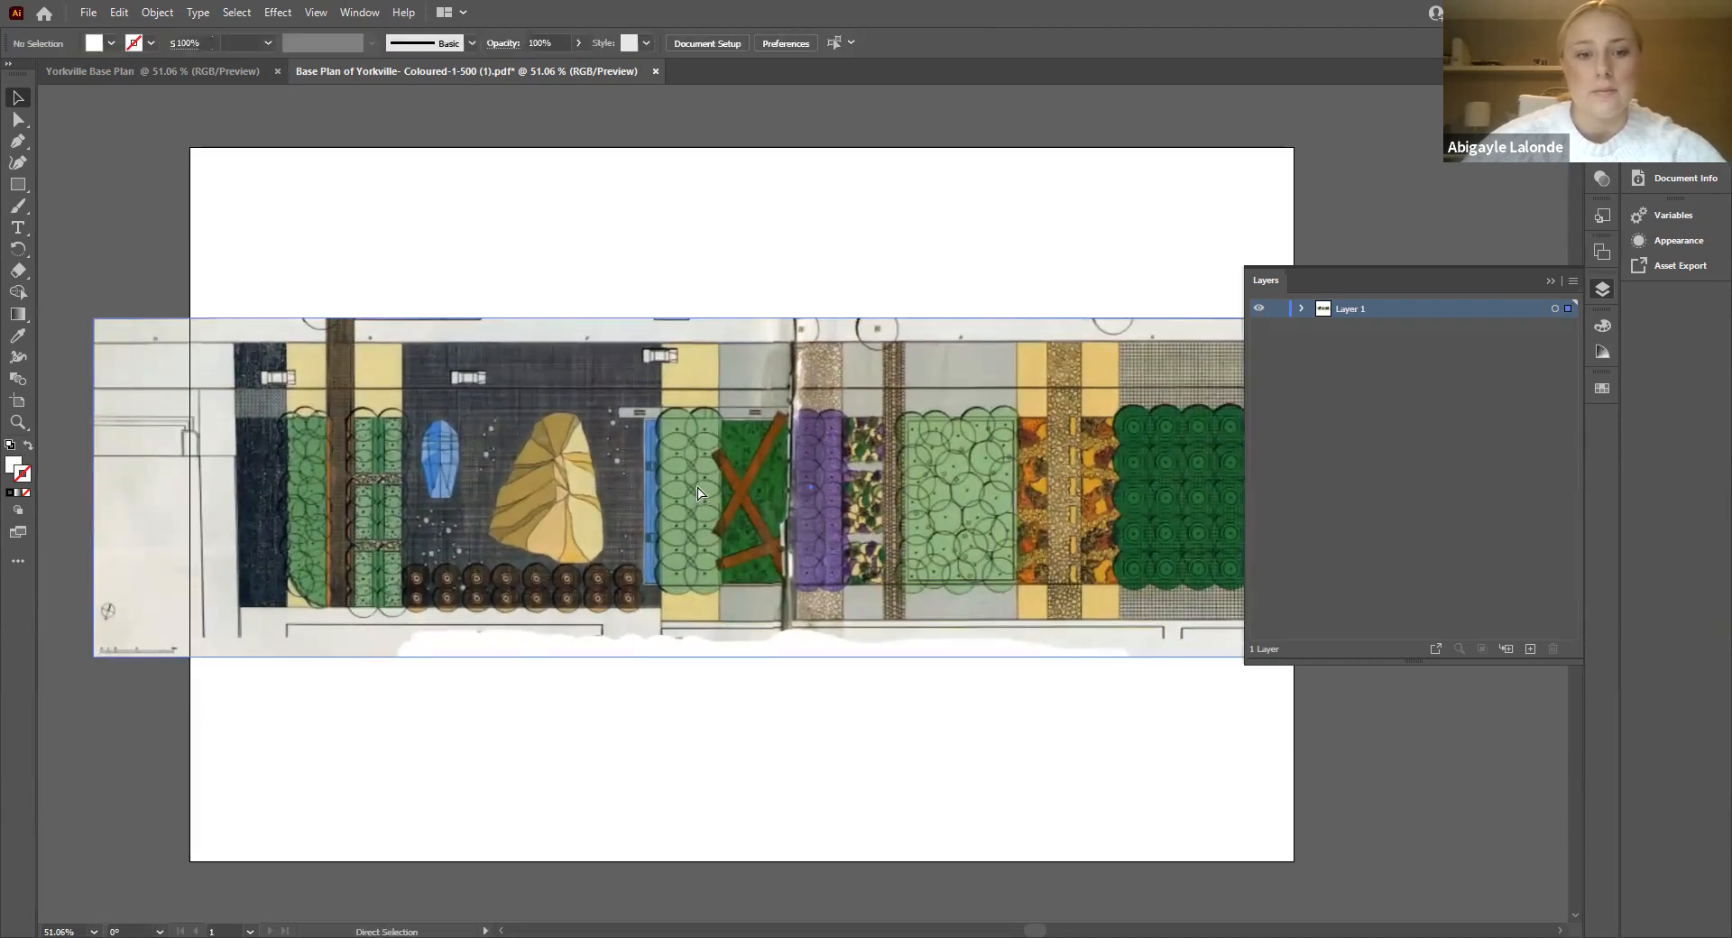
pyautogui.hotkey('ctrl', 'z')
# Step: Move the base plan image to the middle of the artboard, at about X 8.5 in and Y 5.43 in
pyautogui.moveTo(671, 556); pyautogui.dragTo(805, 527)
pyautogui.click(783, 719)
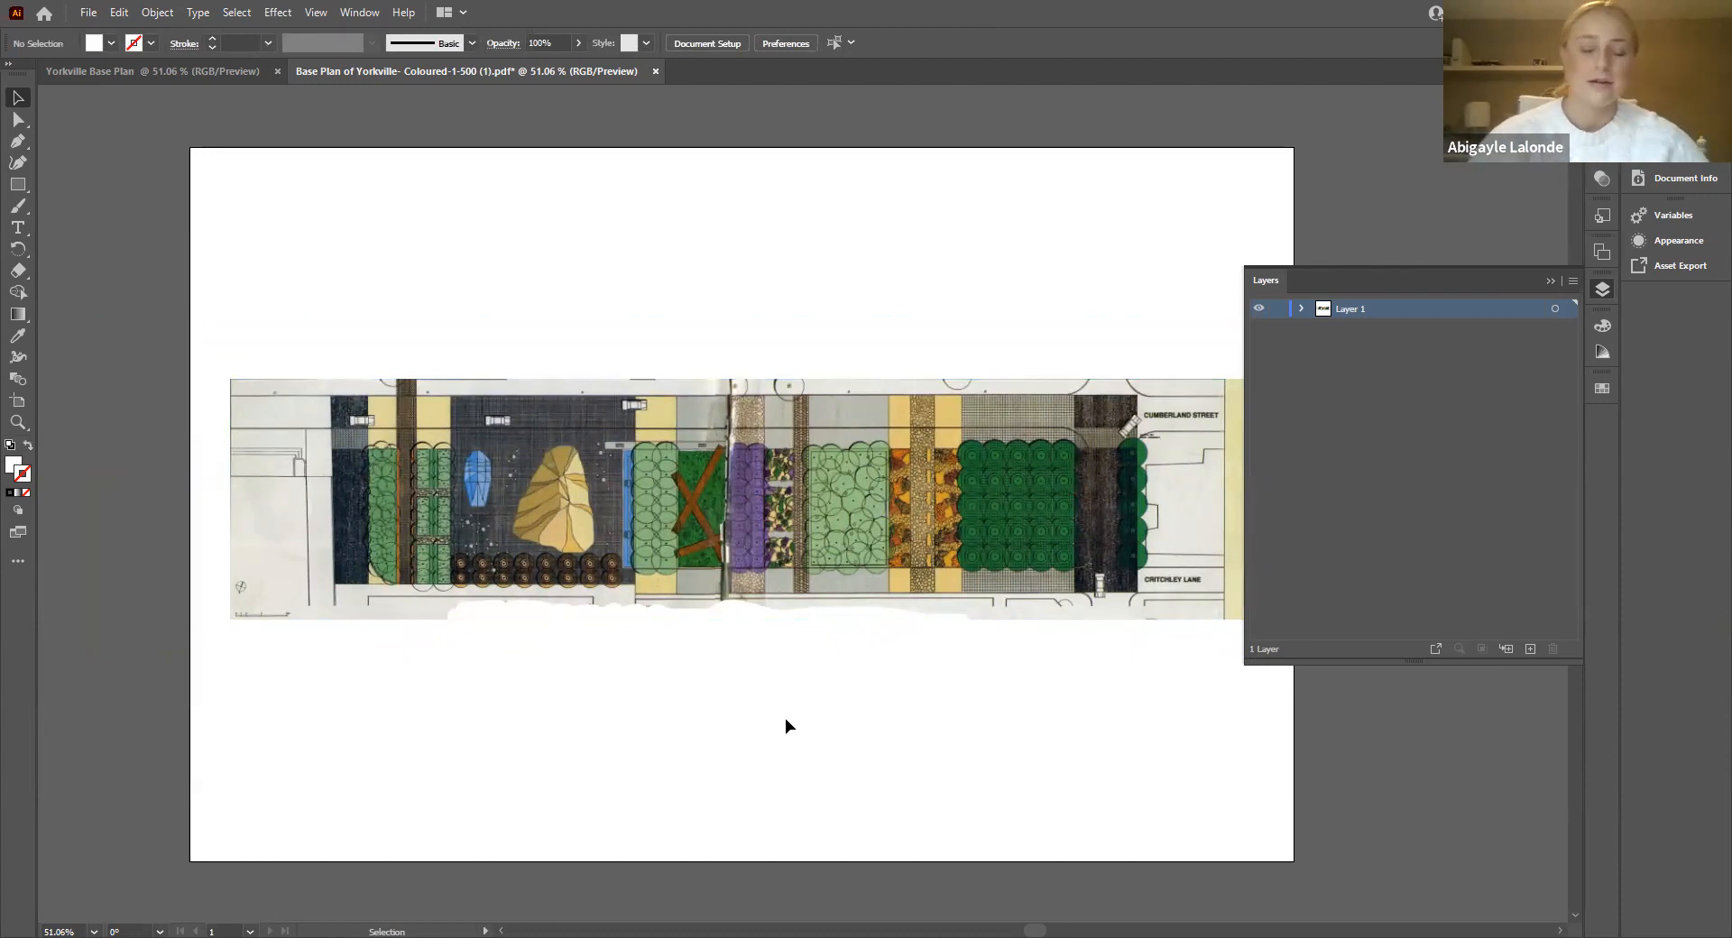
pyautogui.click(801, 394)
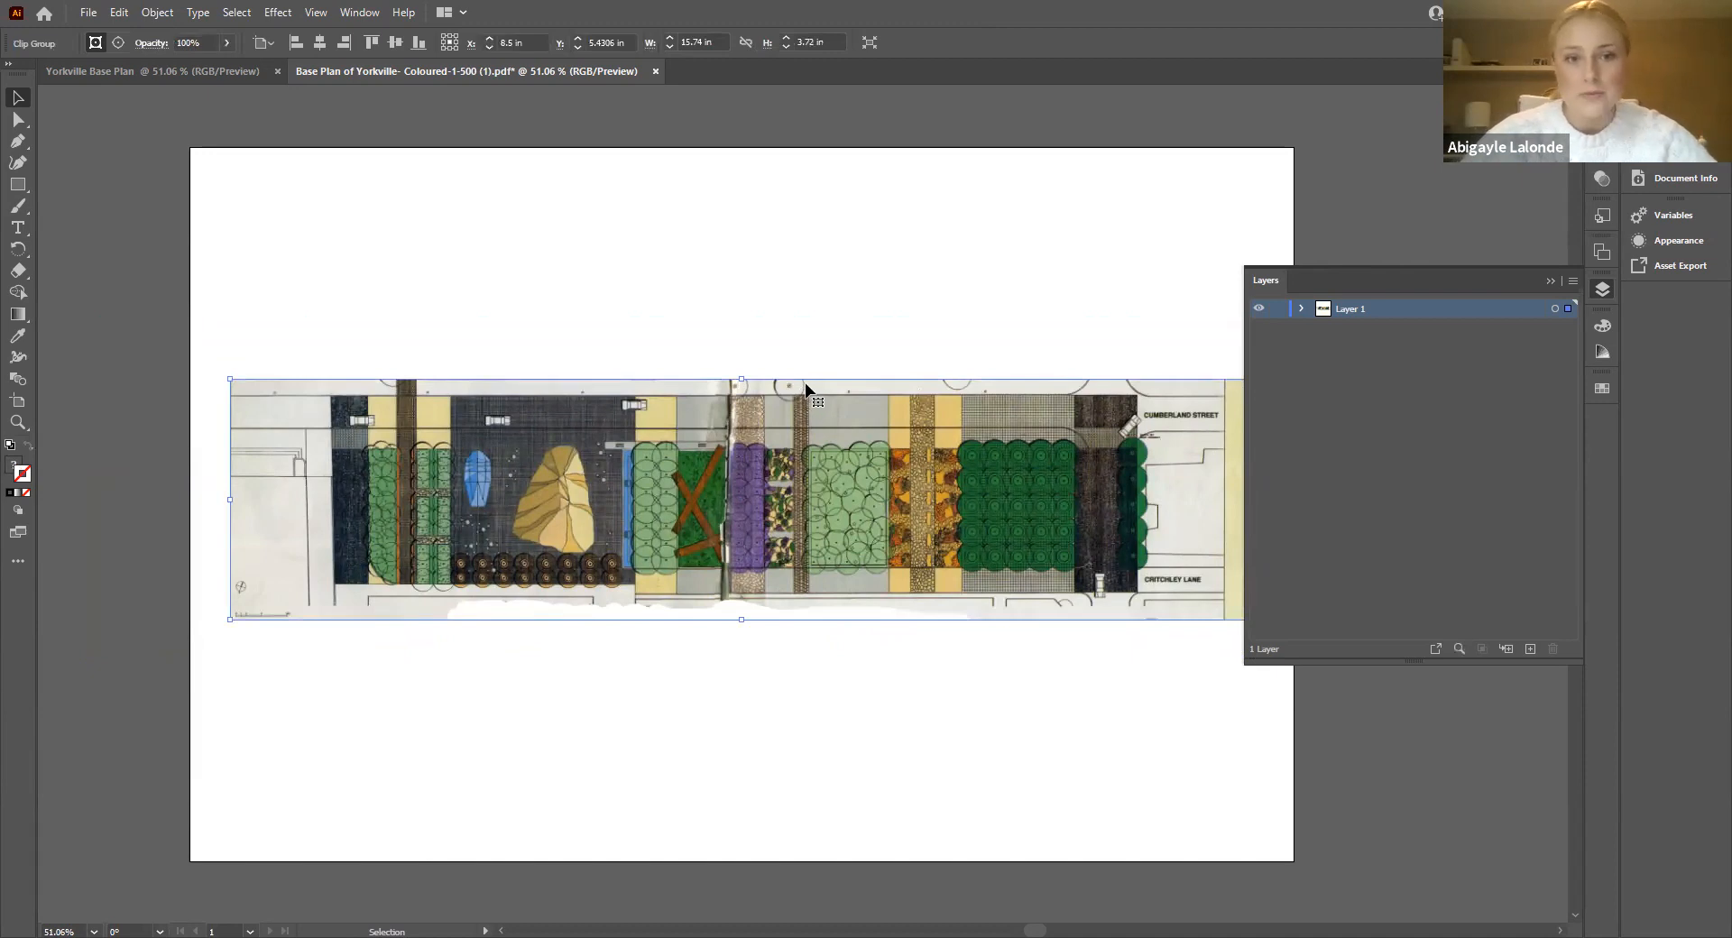
pyautogui.click(832, 276)
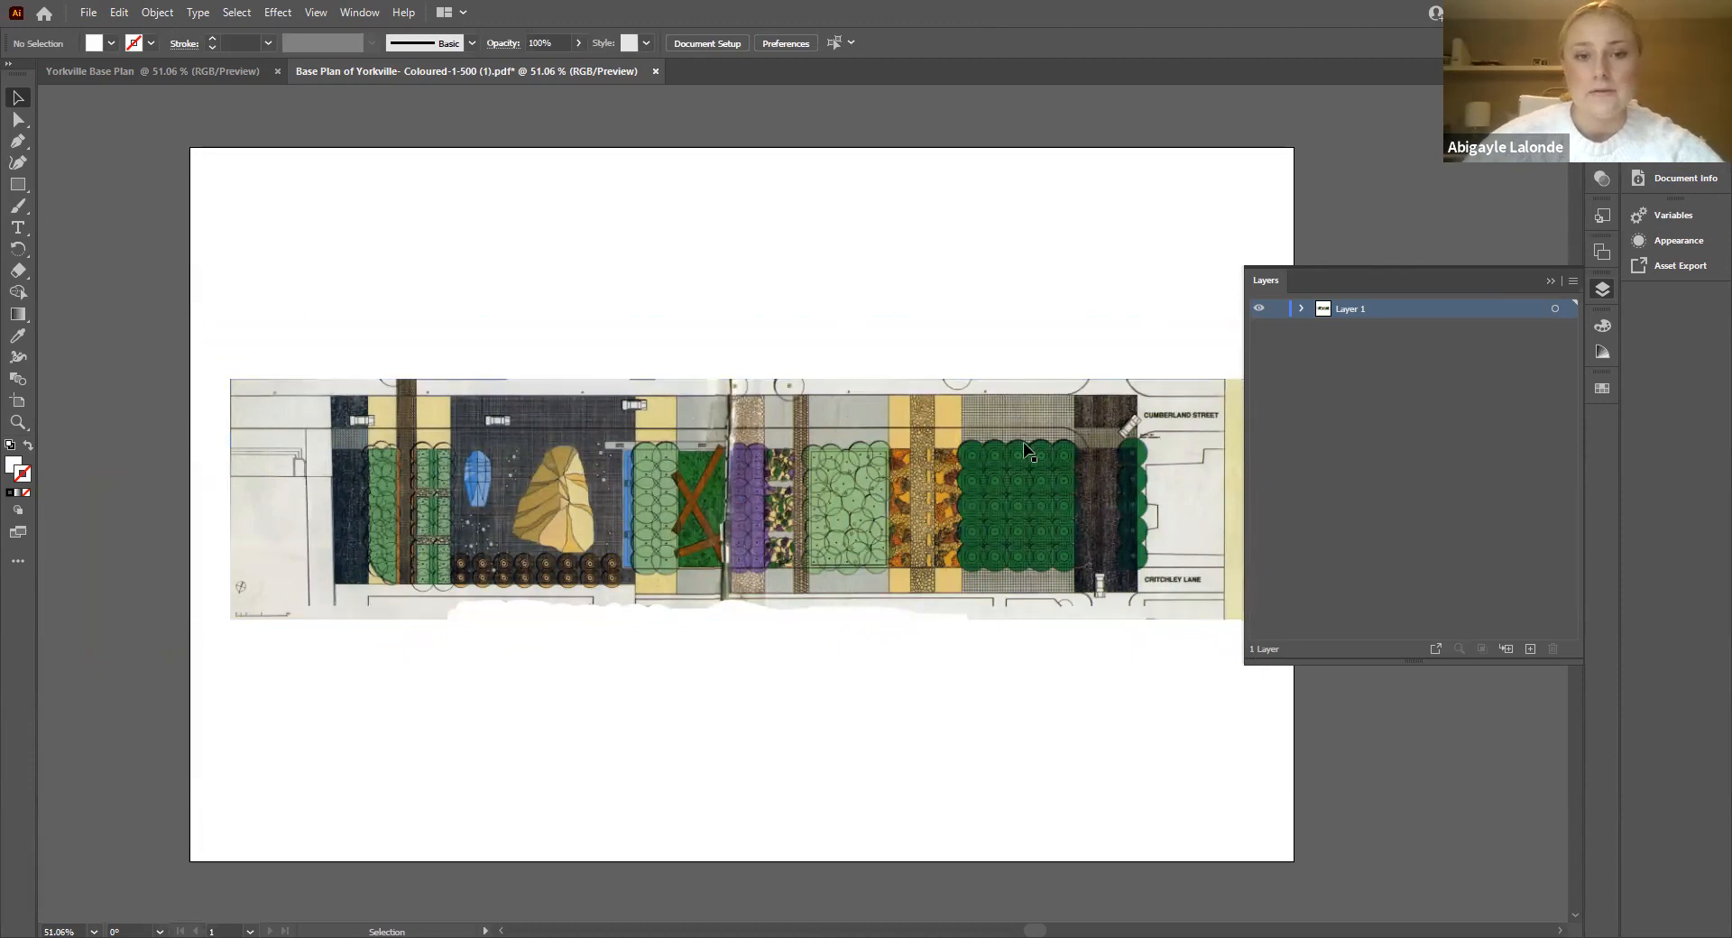
# Step: Examine the north arrow and scale bar in the base plan's lower-left corner at 150% zoom
pyautogui.scroll(2, 215, 734)
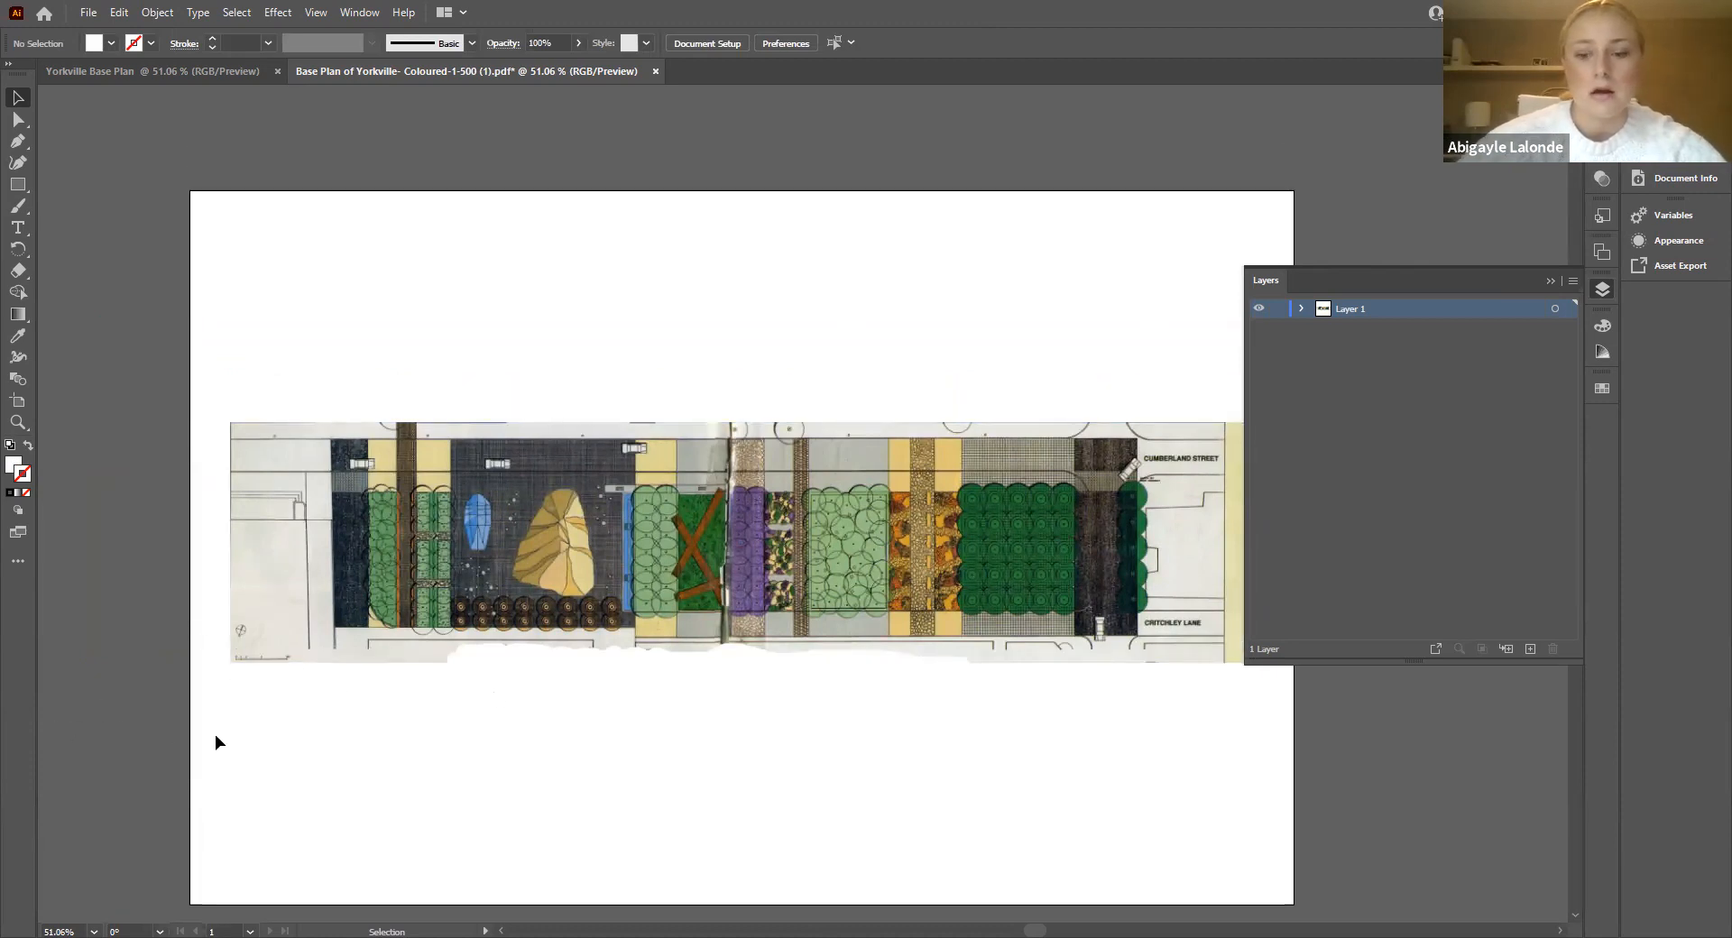
pyautogui.hotkey('ctrl', '=')
pyautogui.hotkey('ctrl', '=')
pyautogui.hotkey('ctrl', '=')
pyautogui.scroll(-5, 322, 437)
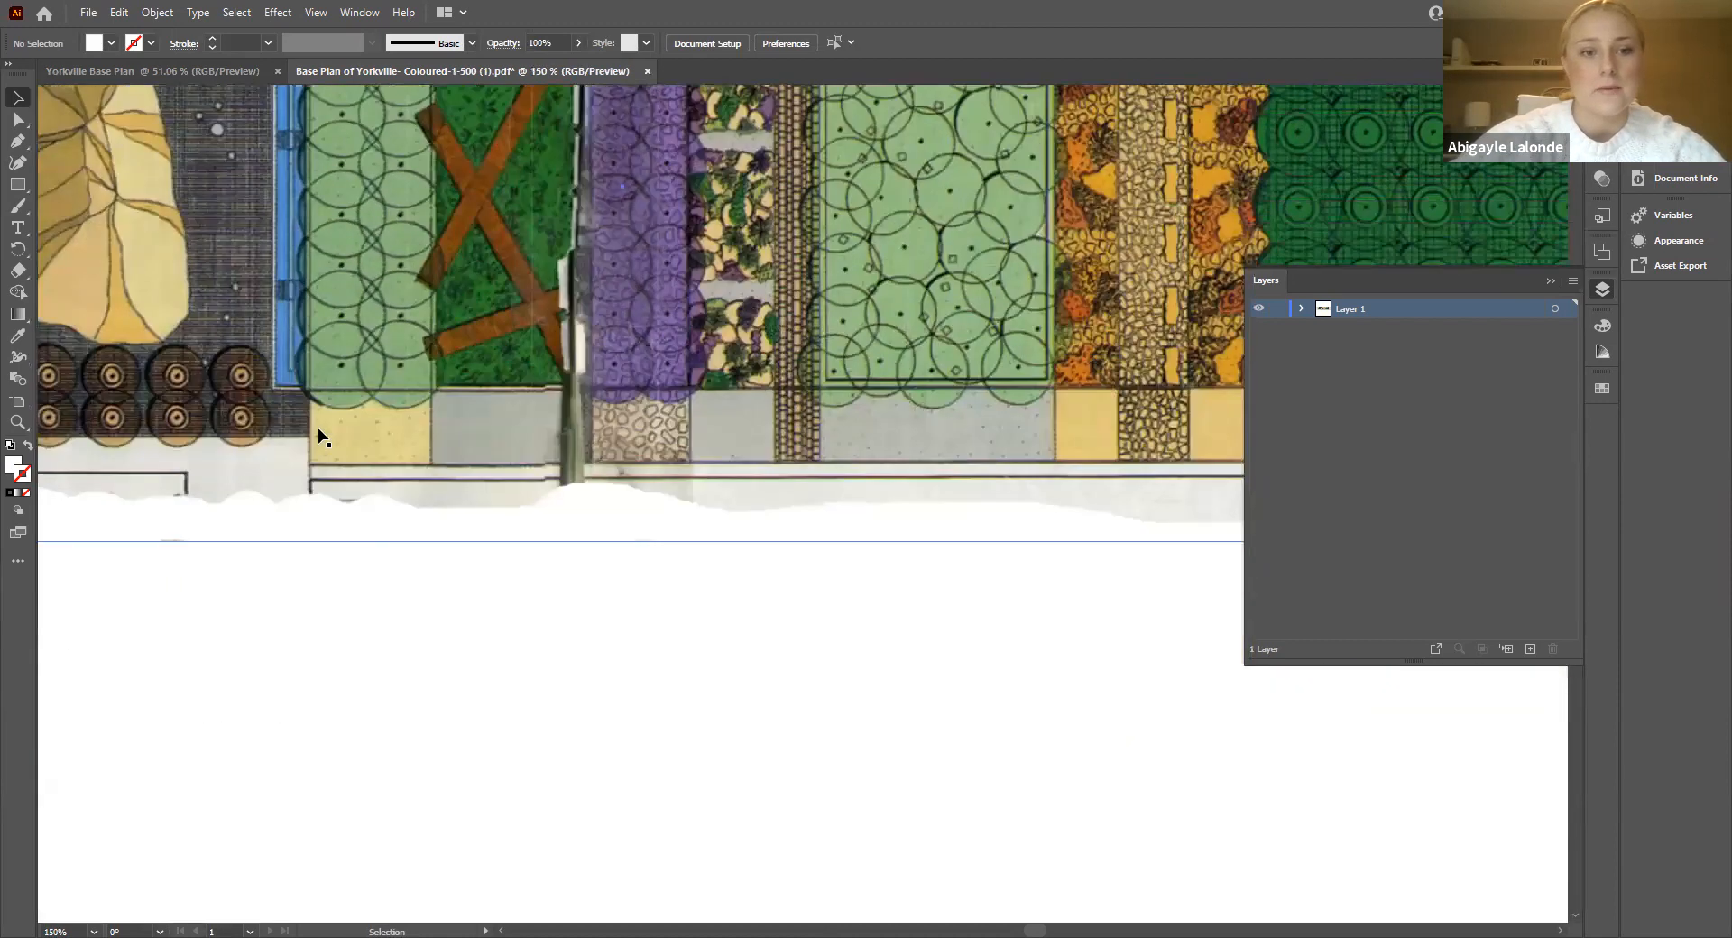
pyautogui.hscroll(-10, 322, 437)
pyautogui.scroll(3, 591, 469)
pyautogui.hscroll(-3, 591, 469)
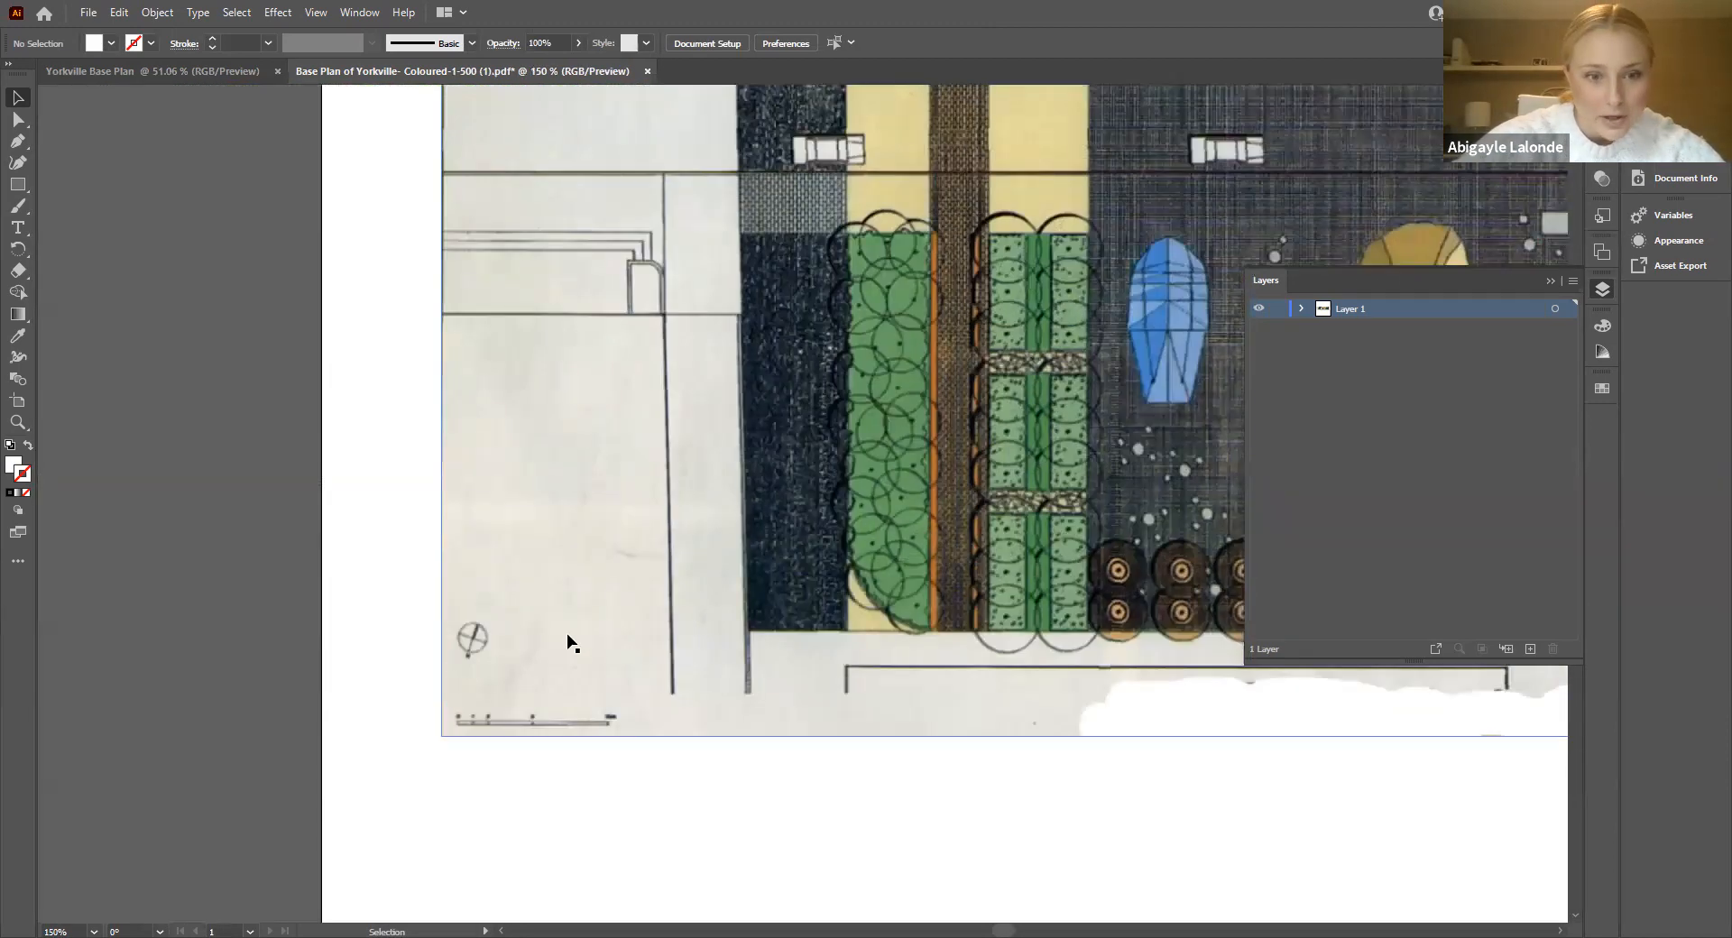
pyautogui.hscroll(-1, 547, 727)
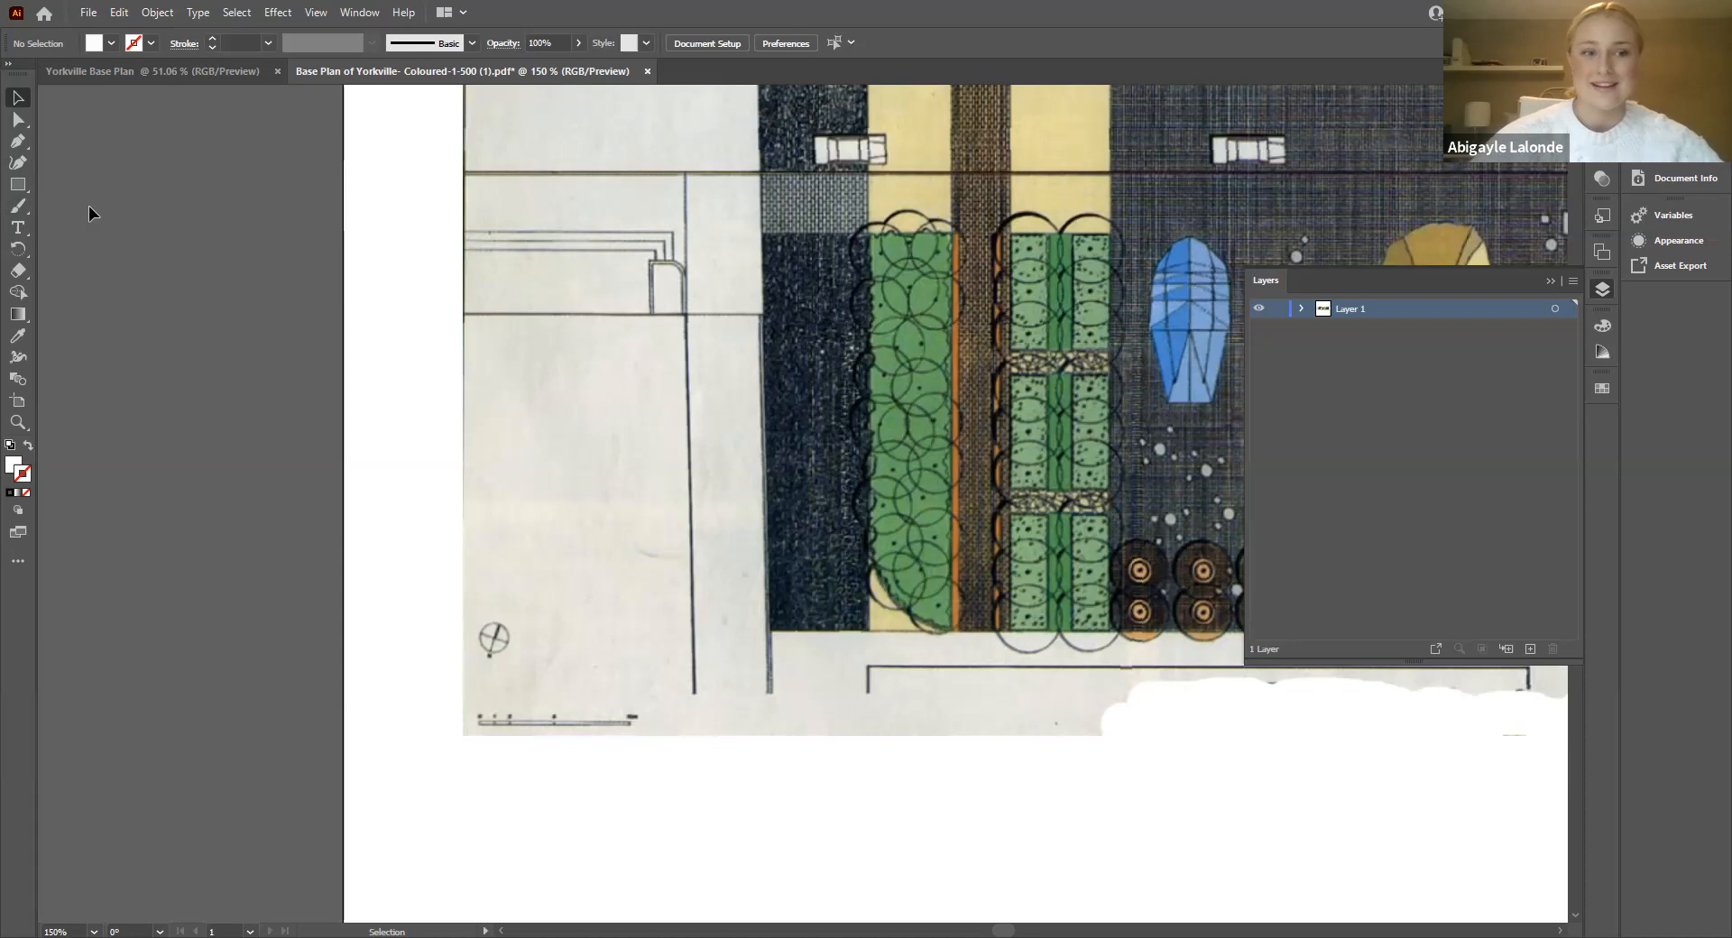
# Step: Open the Line Segment tool's length and angle options, clear the length and cancel without drawing a line
pyautogui.rightClick(19, 185)
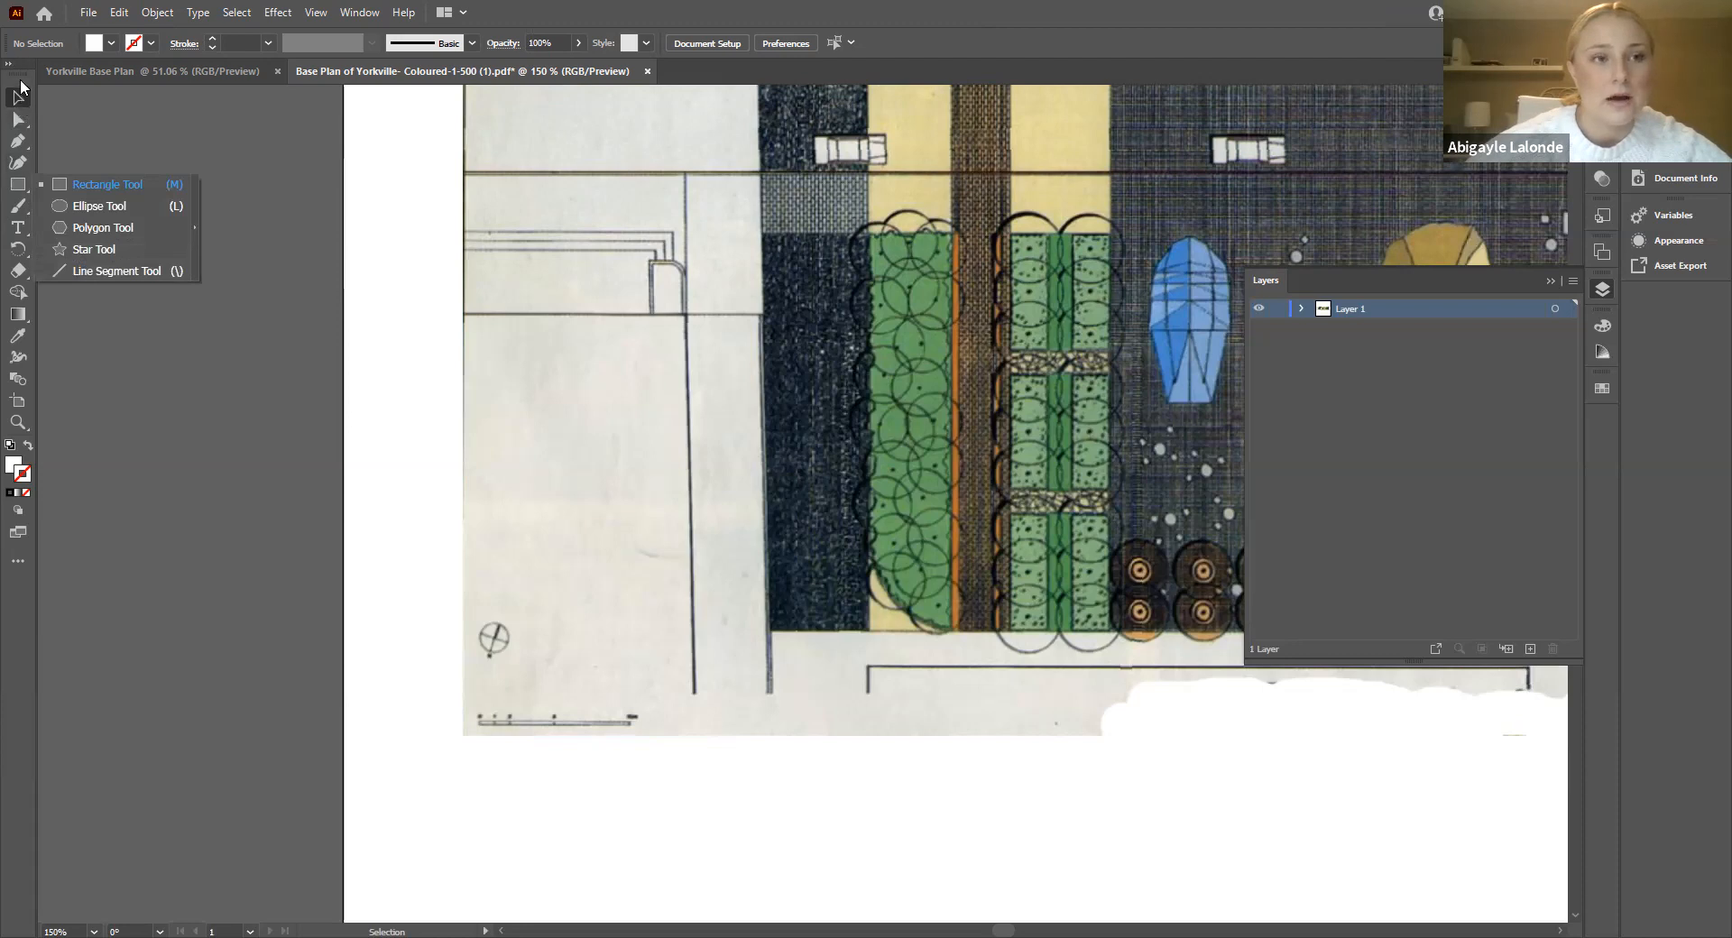
pyautogui.moveTo(11, 72); pyautogui.dragTo(7, 38)
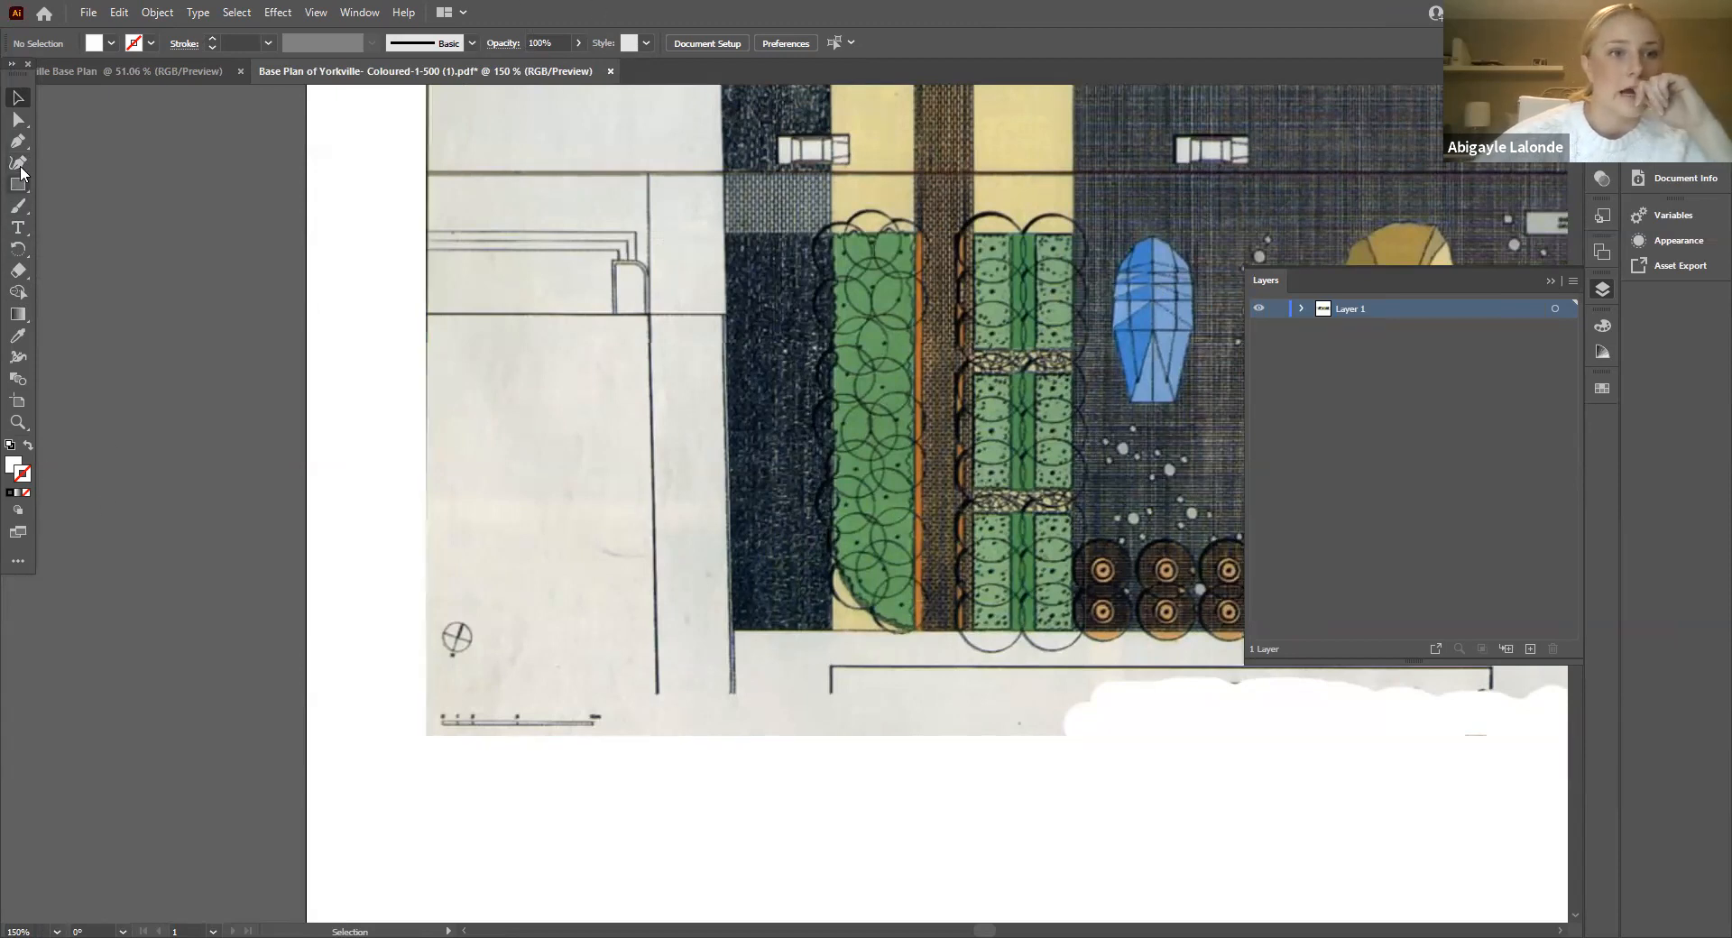
pyautogui.moveTo(19, 187); pyautogui.dragTo(99, 272)
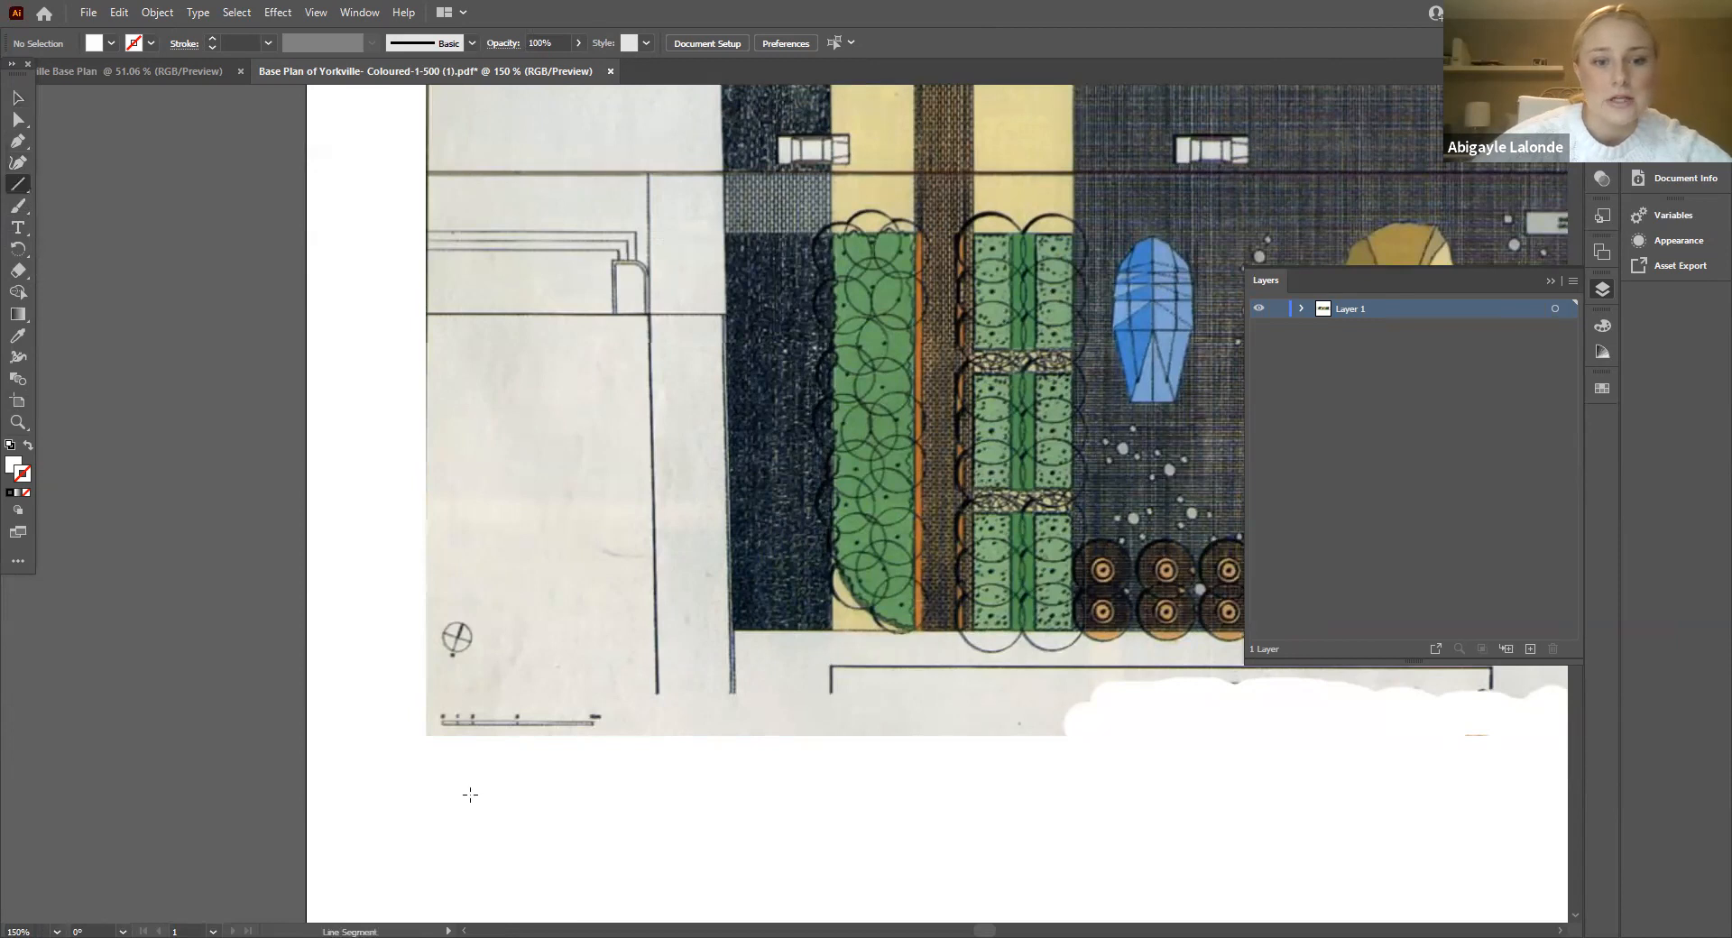
pyautogui.click(921, 380)
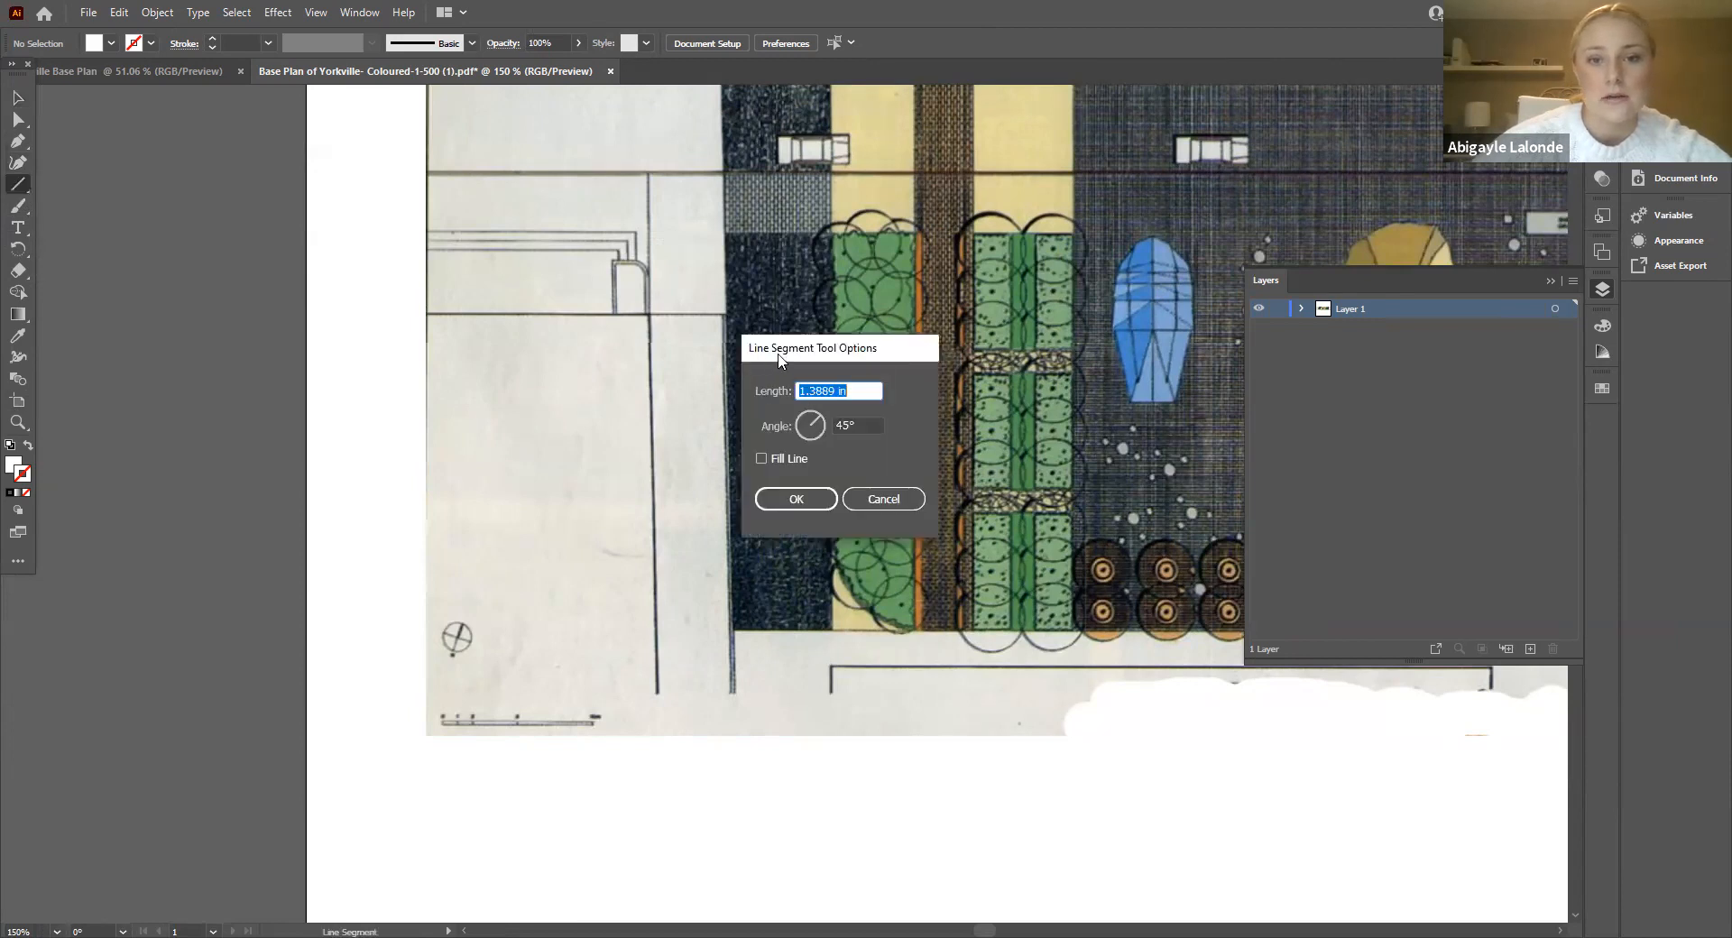
pyautogui.press('BackSpace')
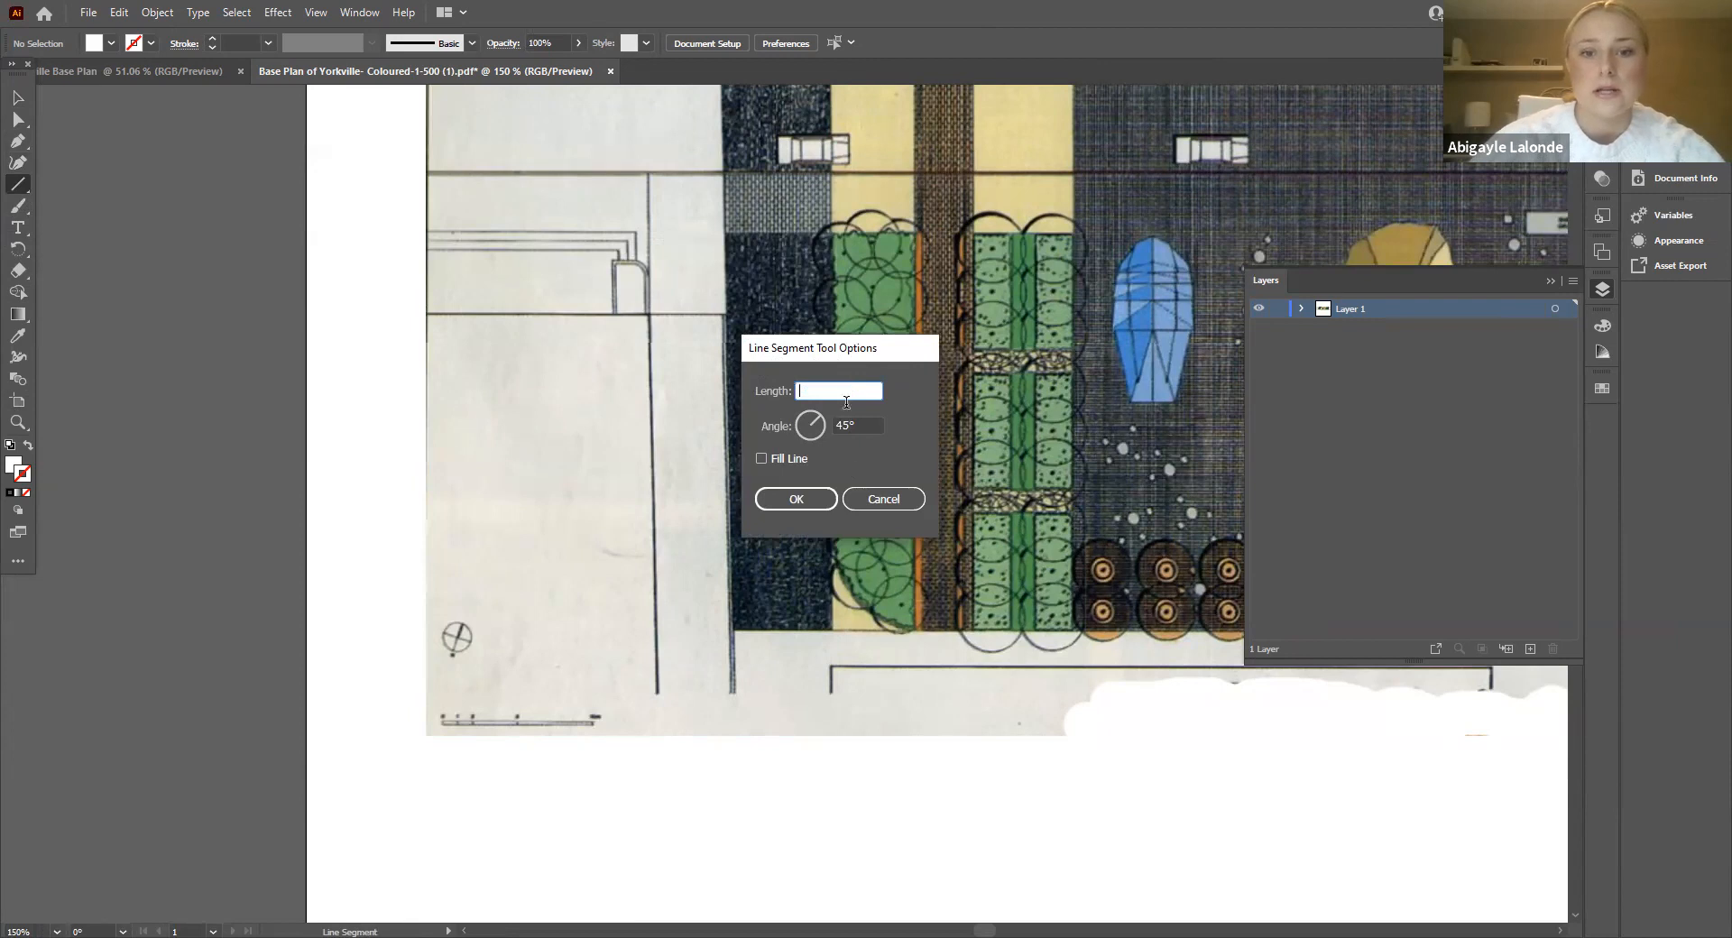
pyautogui.click(876, 501)
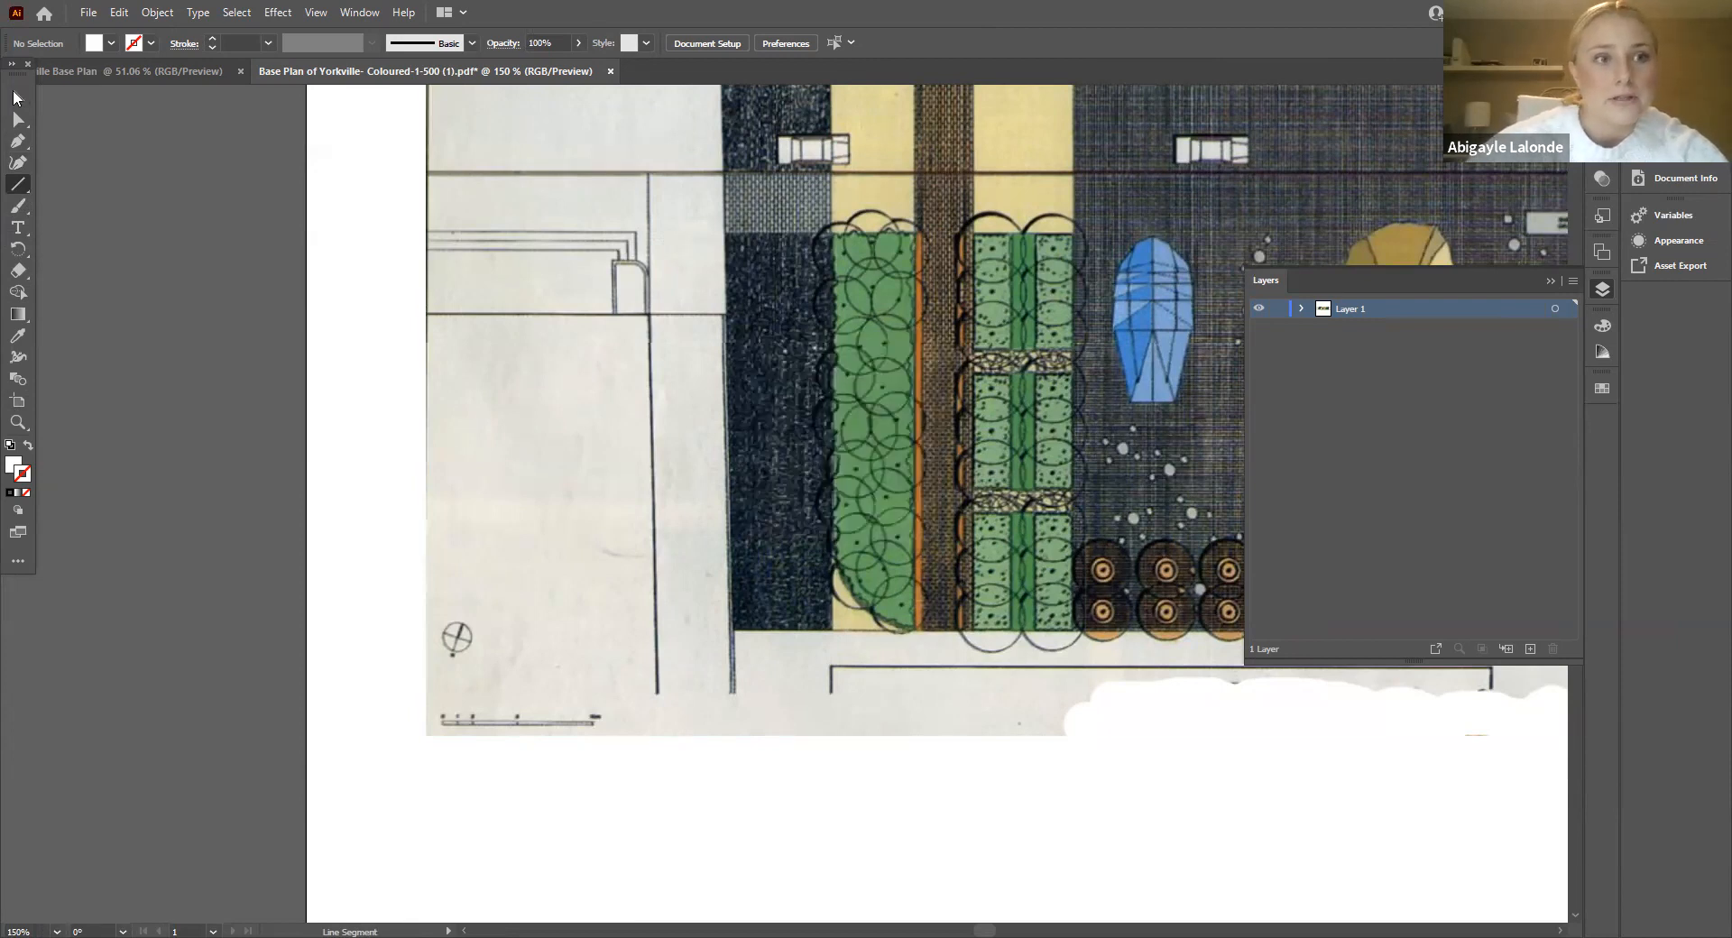
pyautogui.click(16, 98)
pyautogui.click(88, 12)
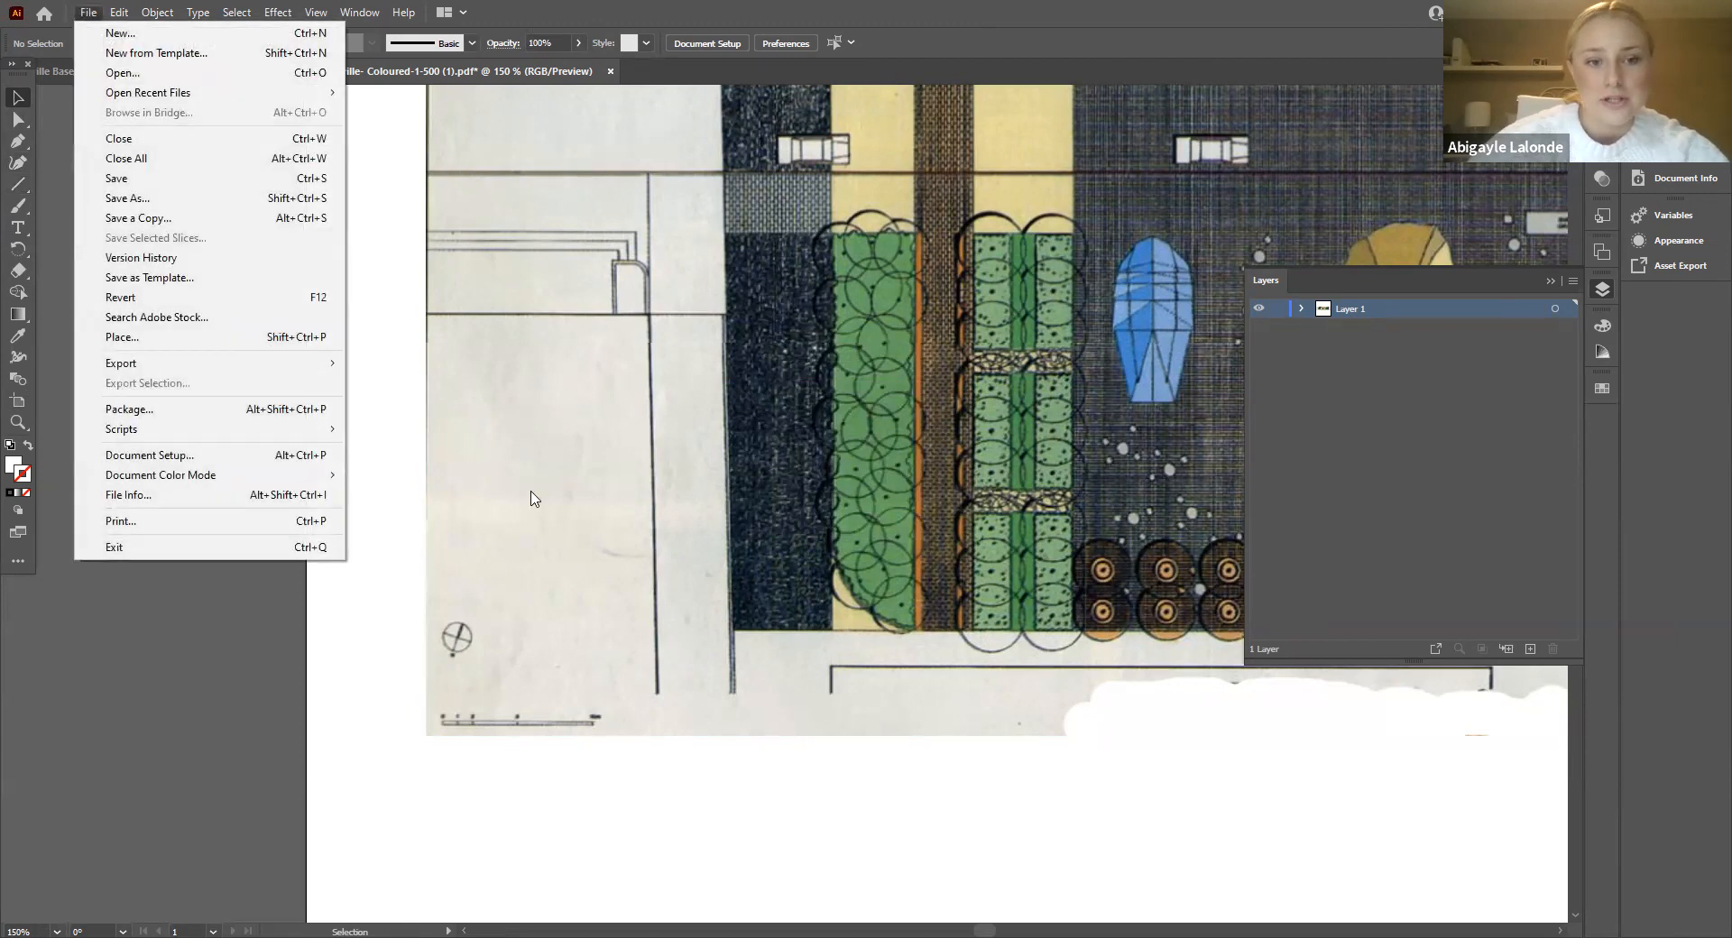
pyautogui.click(359, 570)
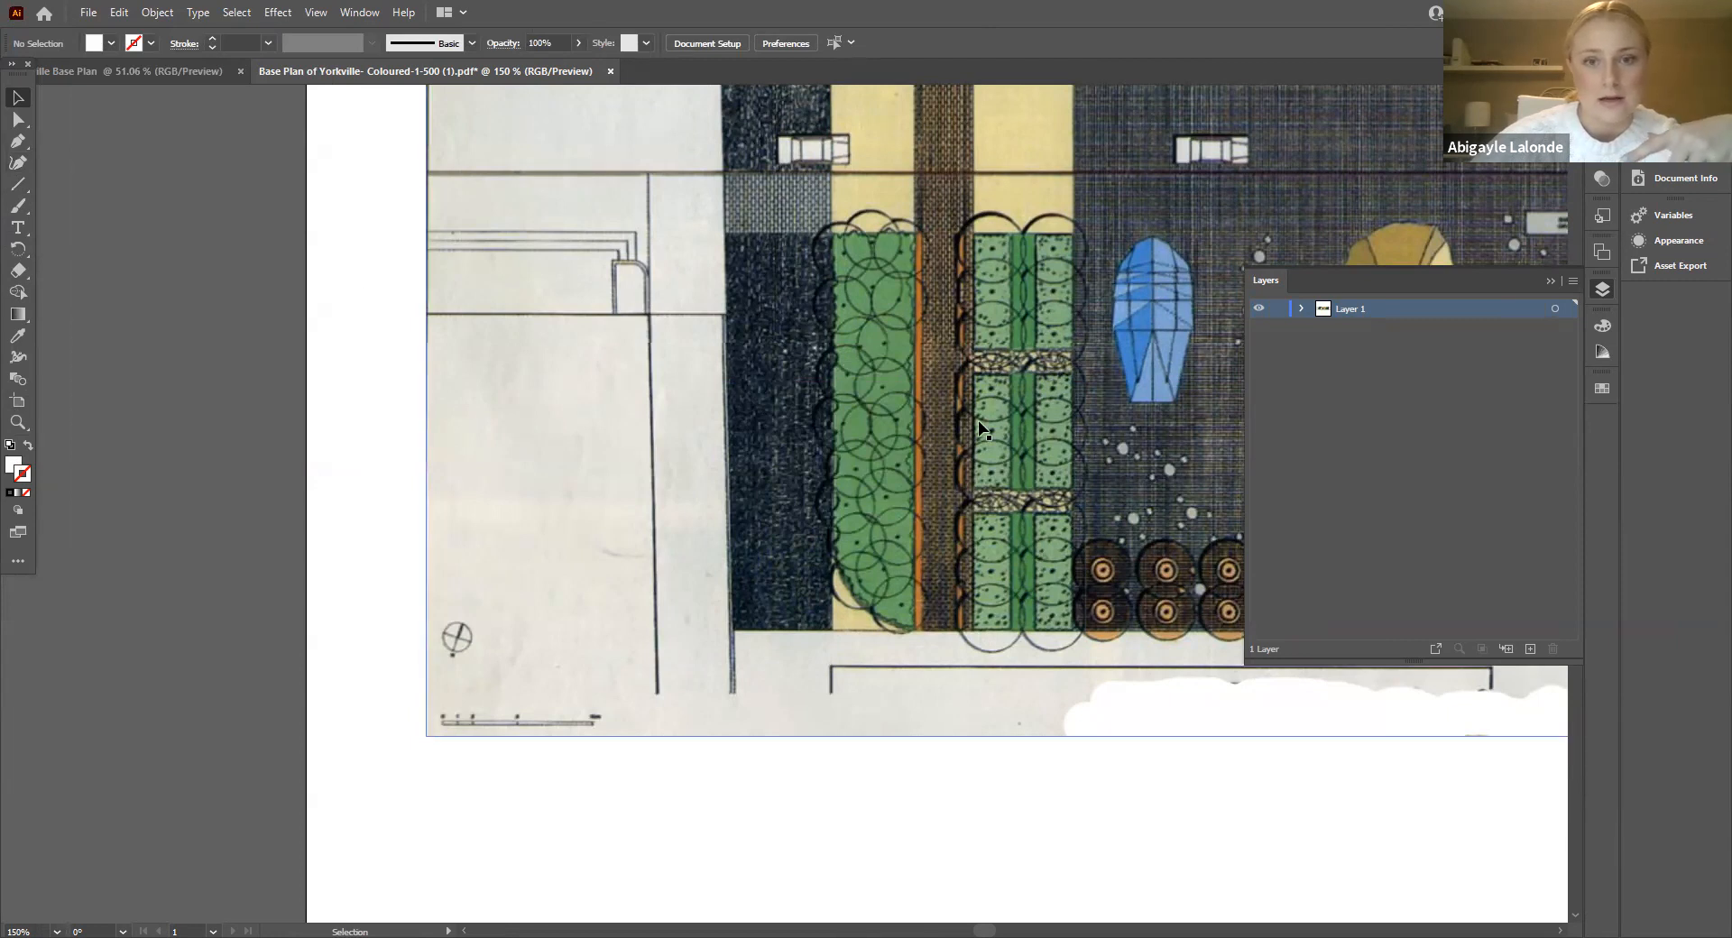
pyautogui.click(91, 13)
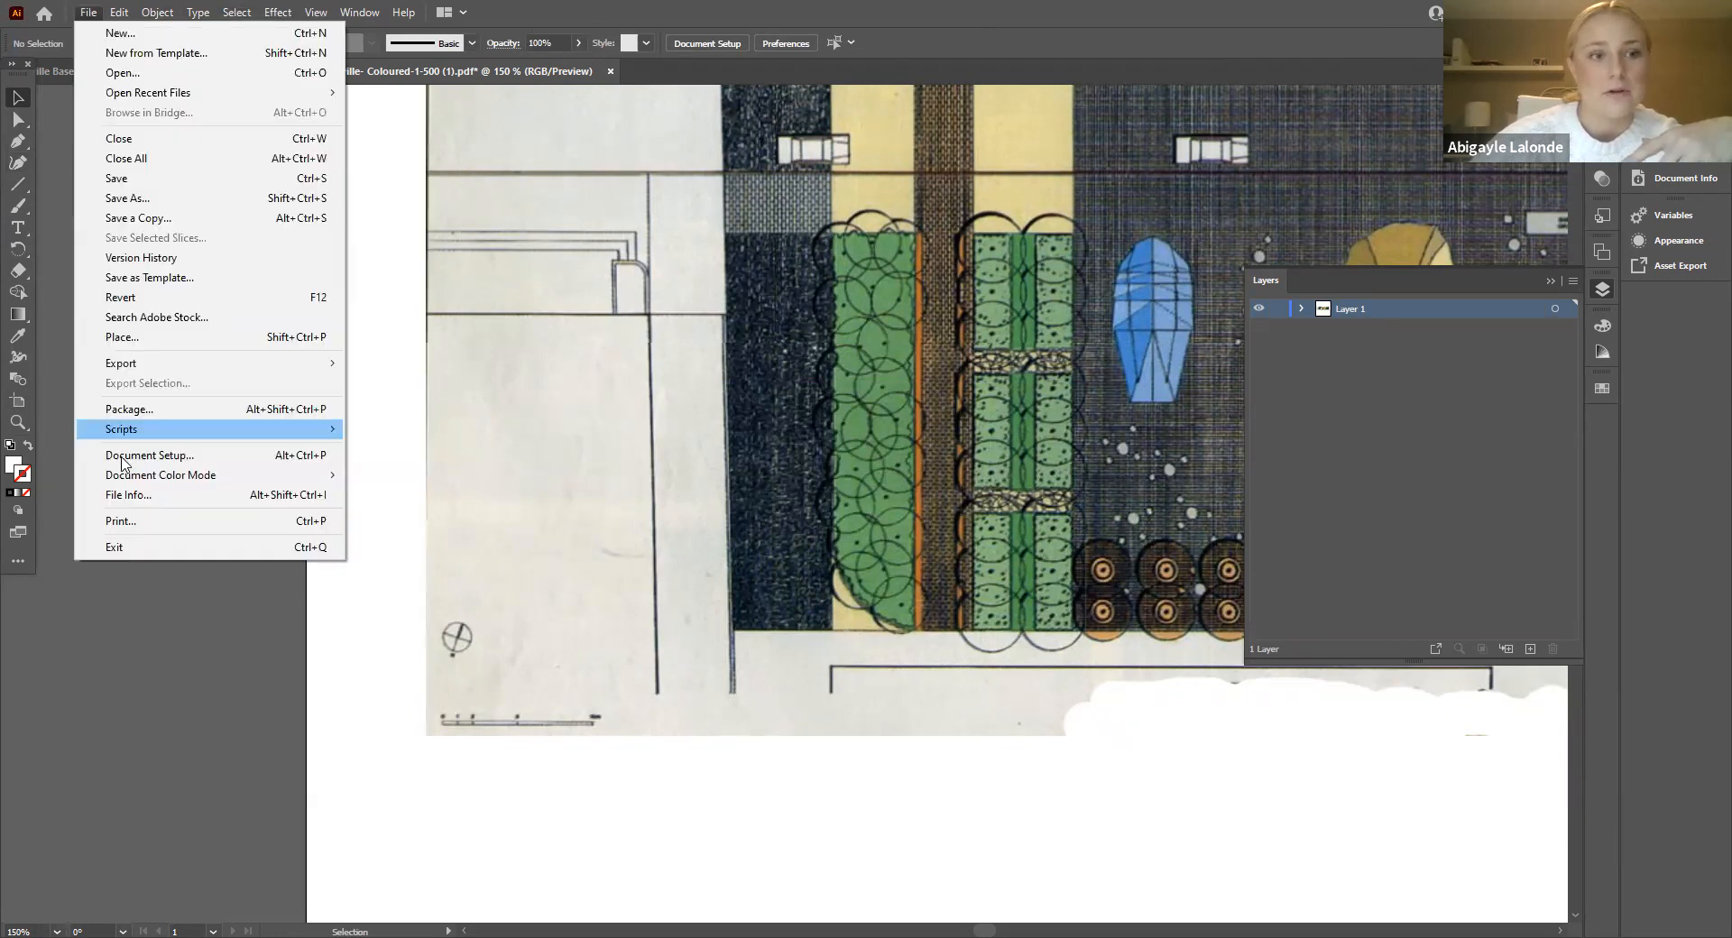
pyautogui.click(129, 457)
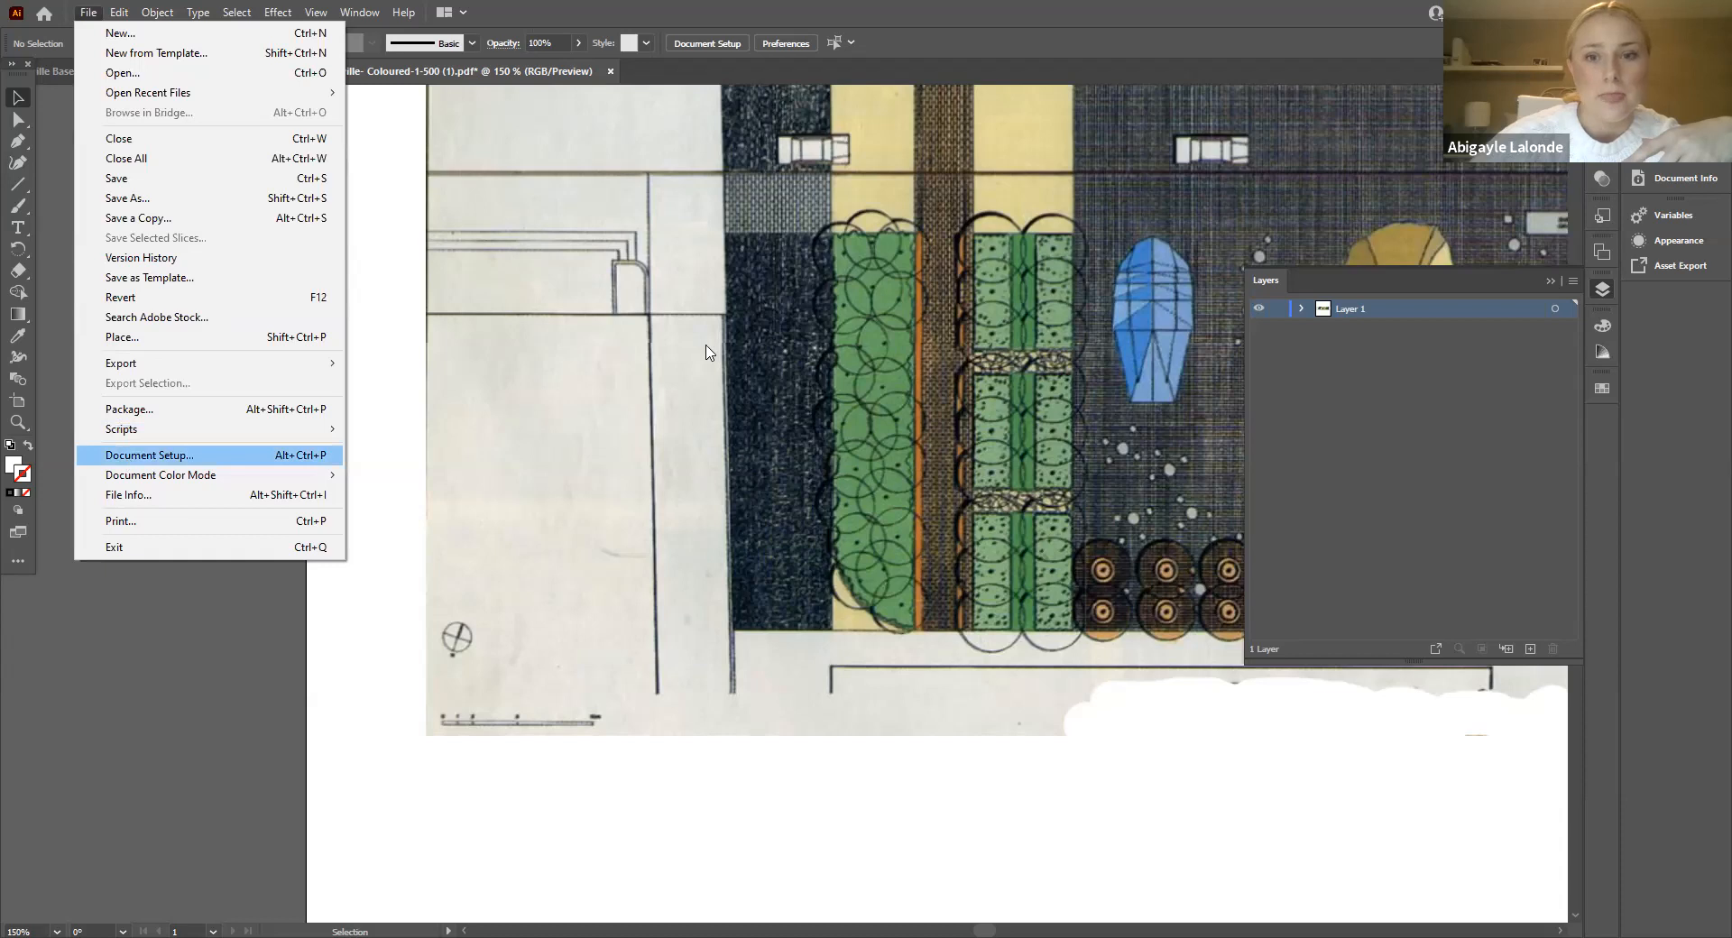
pyautogui.click(945, 270)
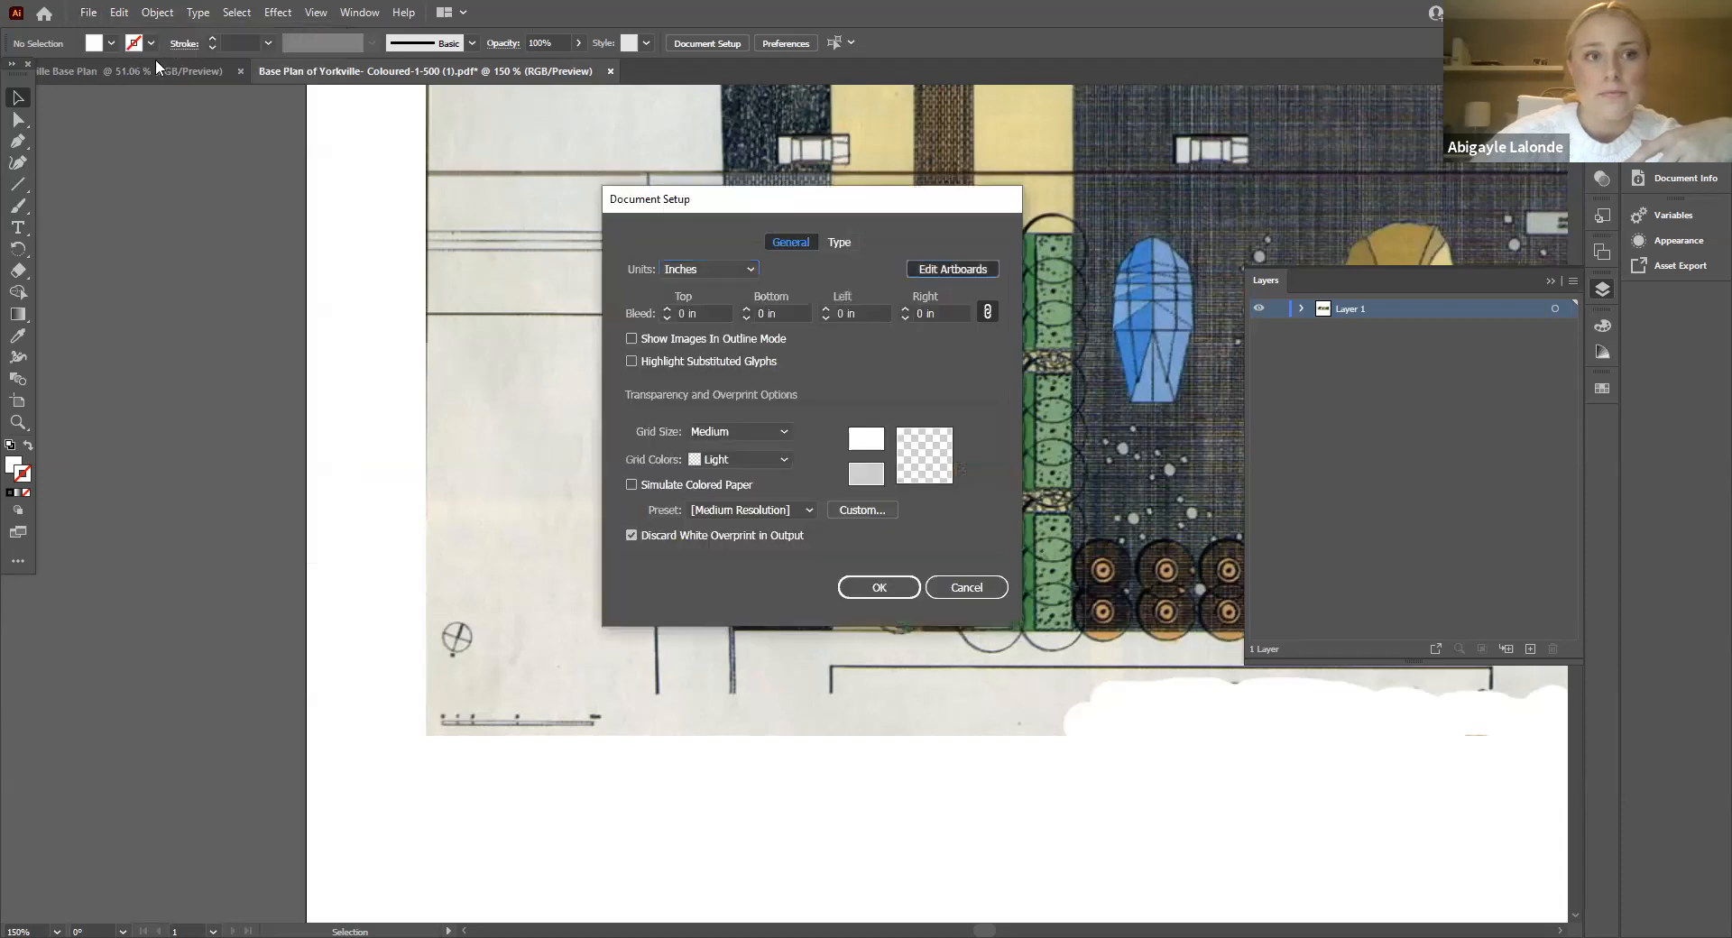
# Step: Set the document's units to Centimeters in the Document Setup
pyautogui.click(89, 13)
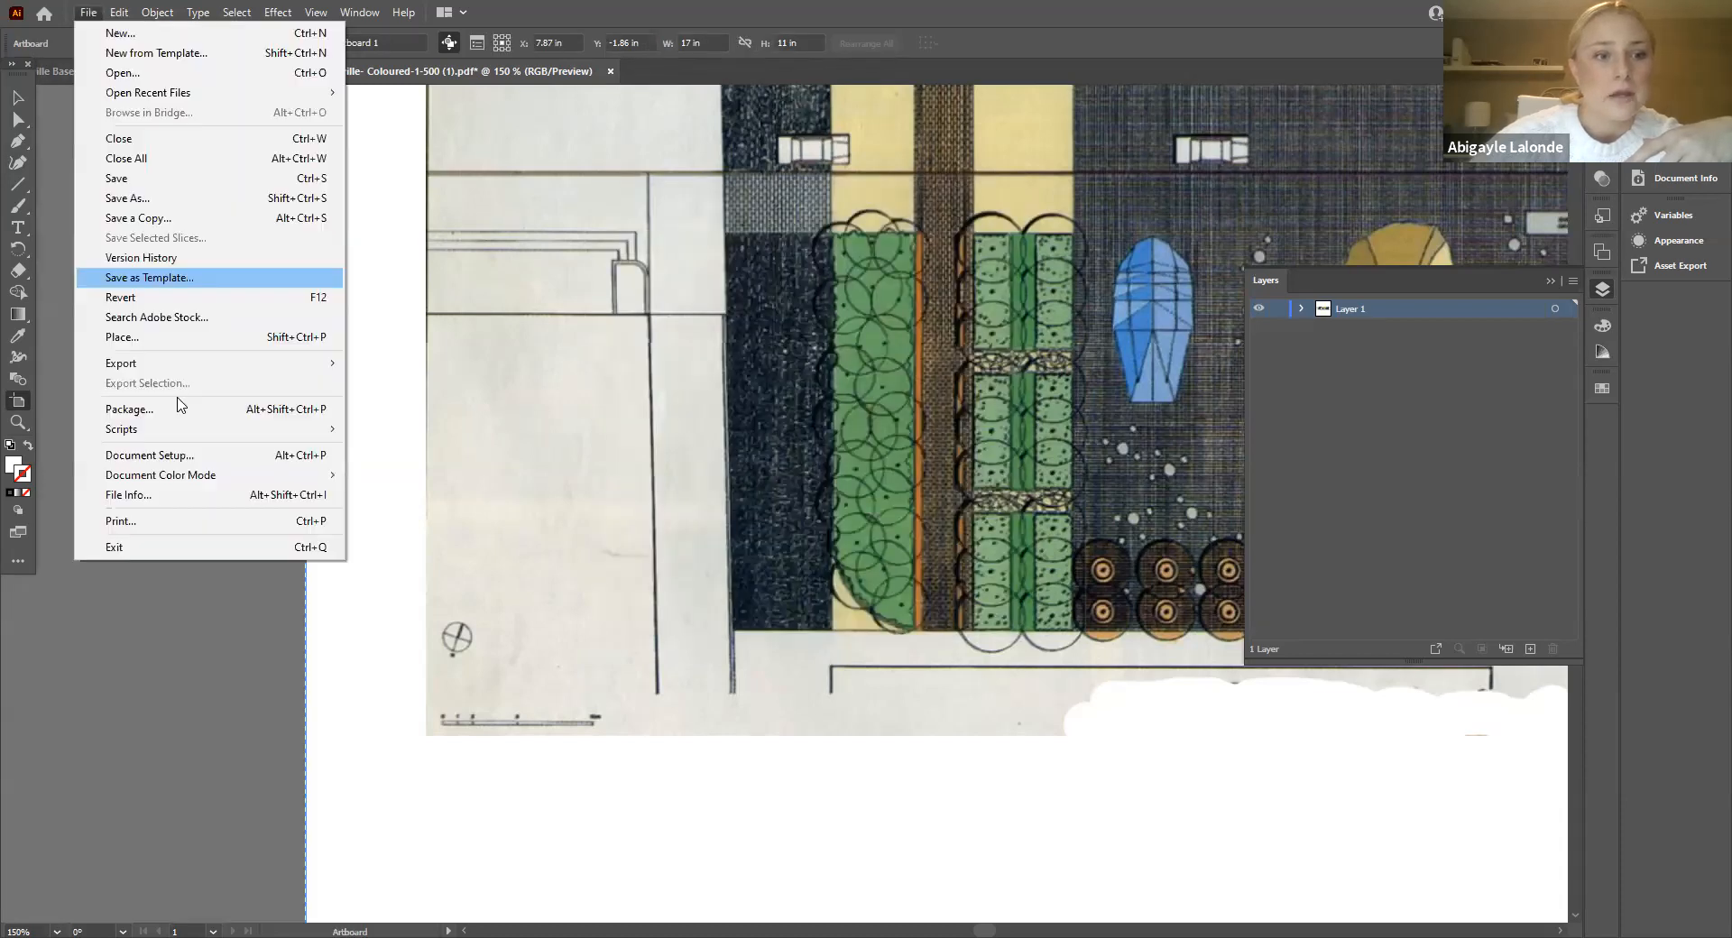
pyautogui.click(198, 460)
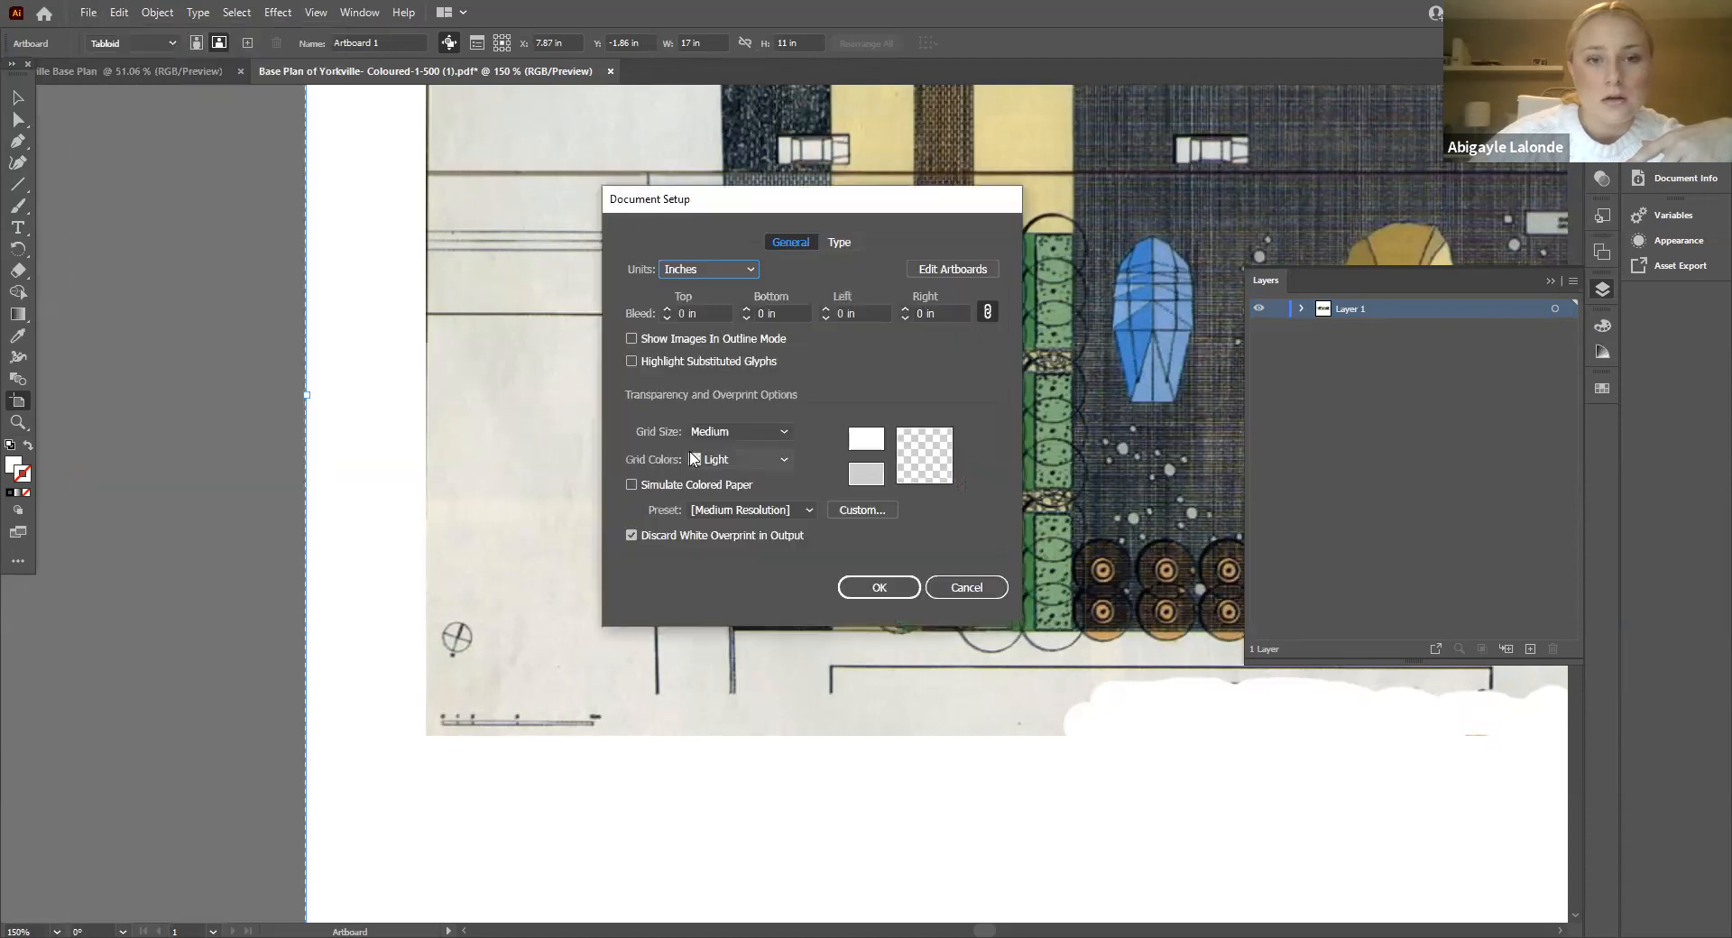
pyautogui.click(719, 262)
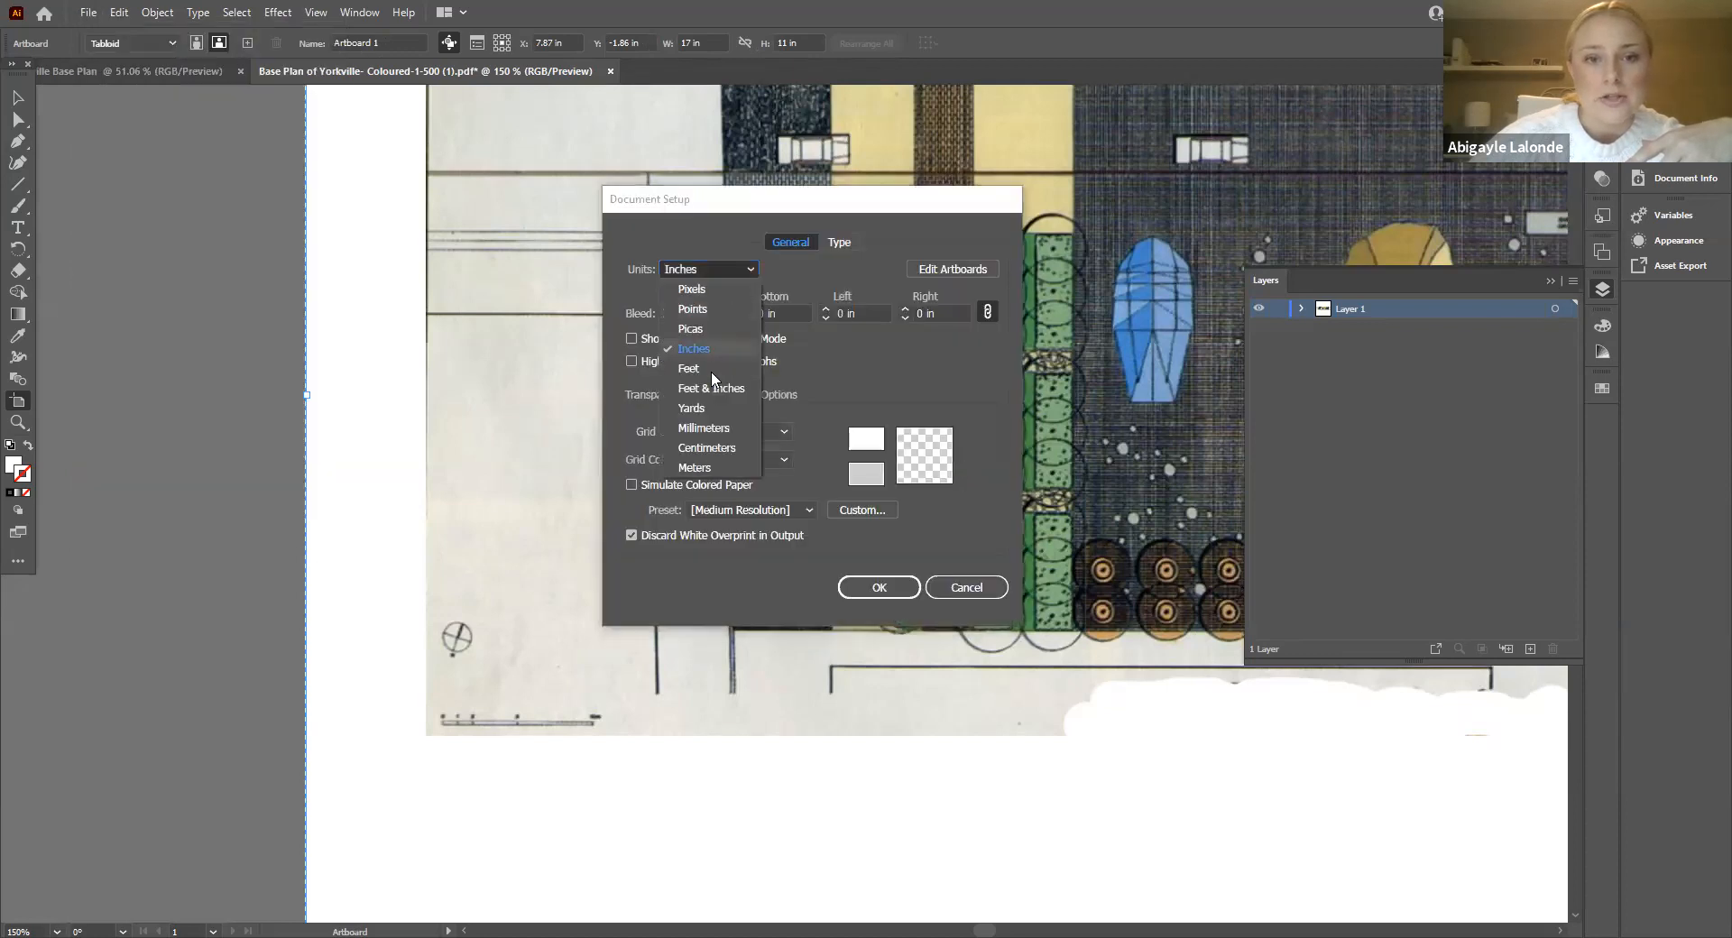
pyautogui.click(708, 448)
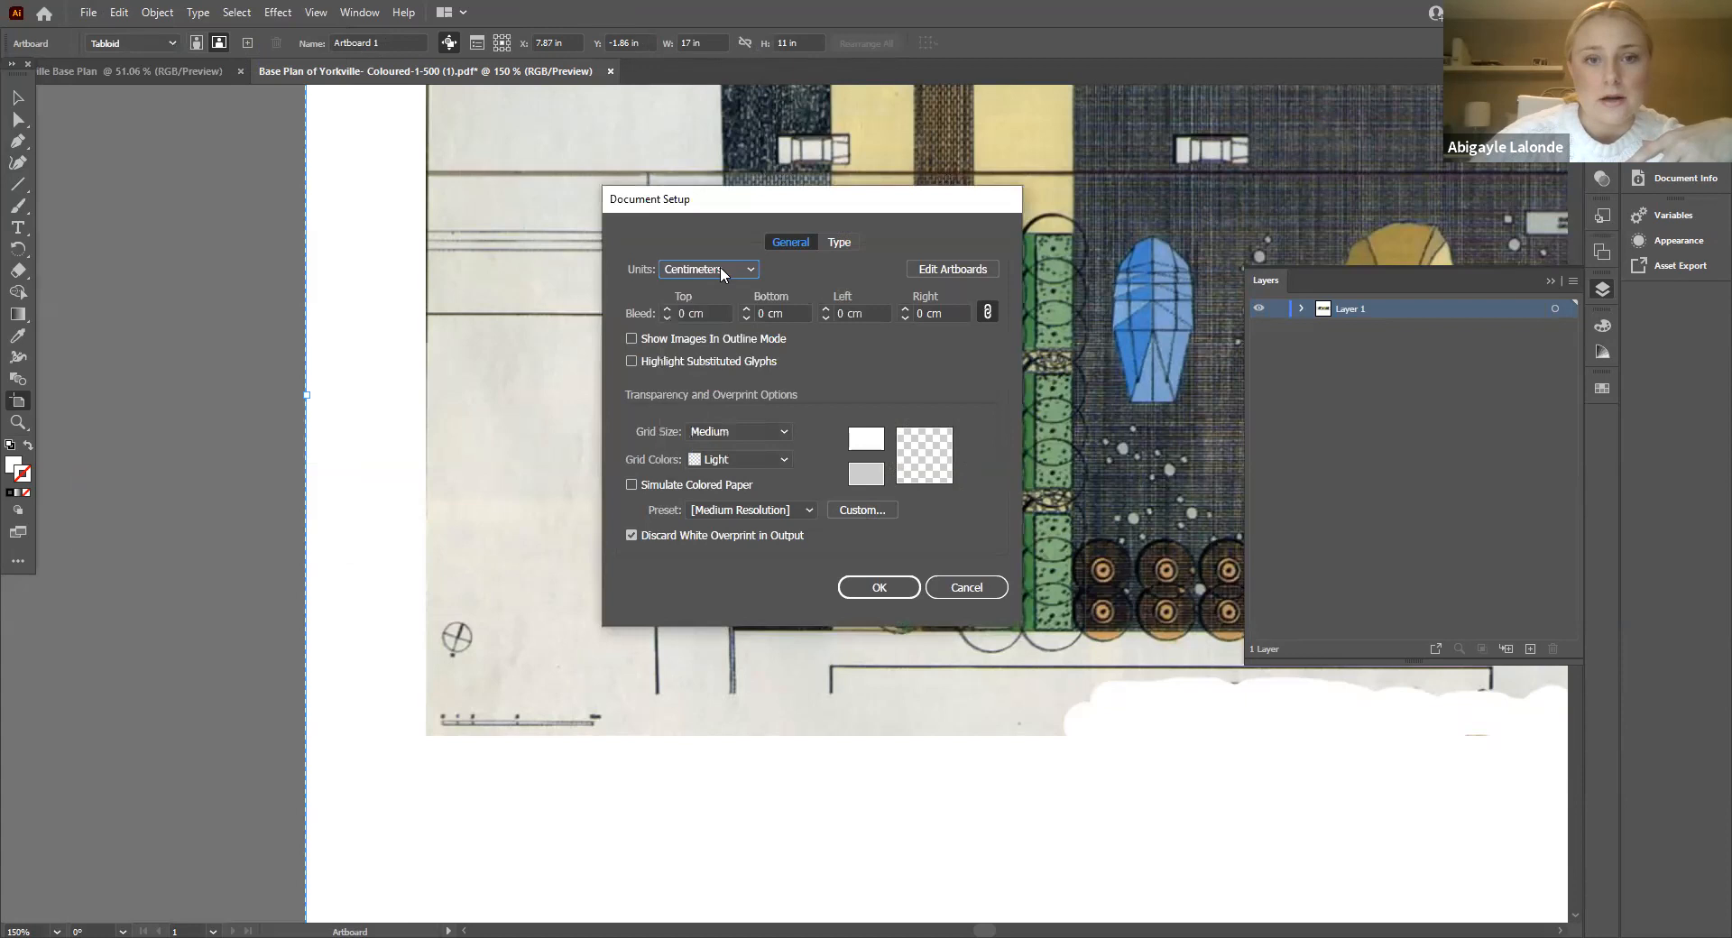
pyautogui.click(720, 267)
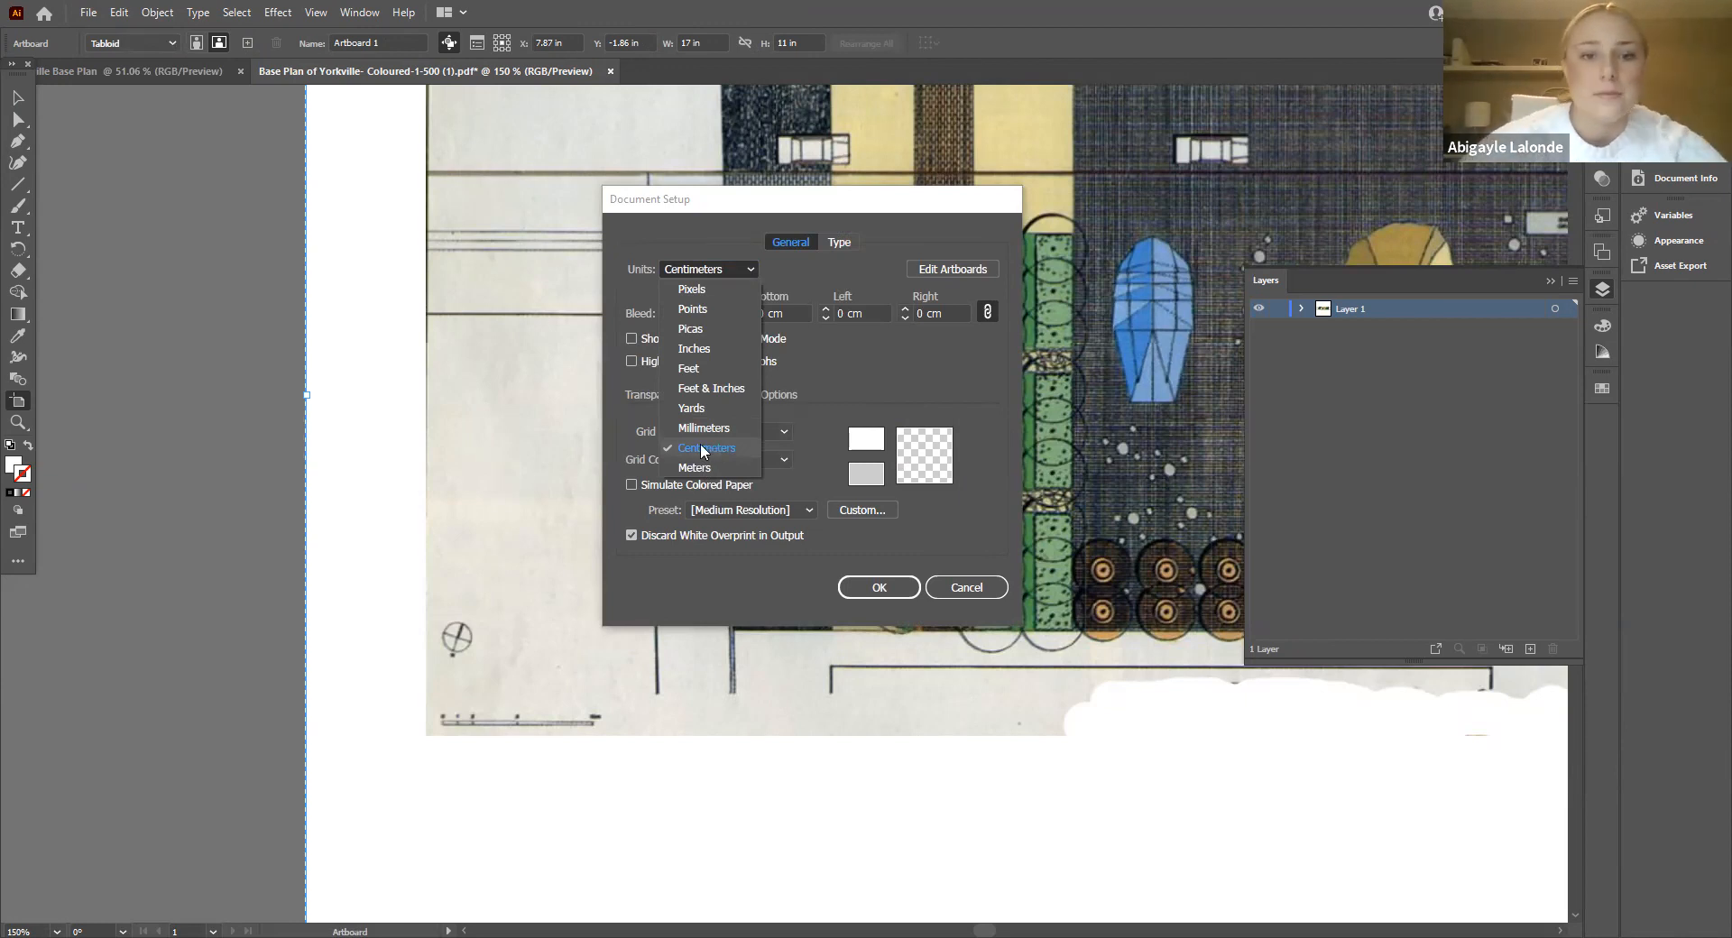
pyautogui.click(896, 591)
# Step: Draw a line segment 2 cm long at a 180° angle in the blank area below the base plan's scale bar
pyautogui.press('\\')
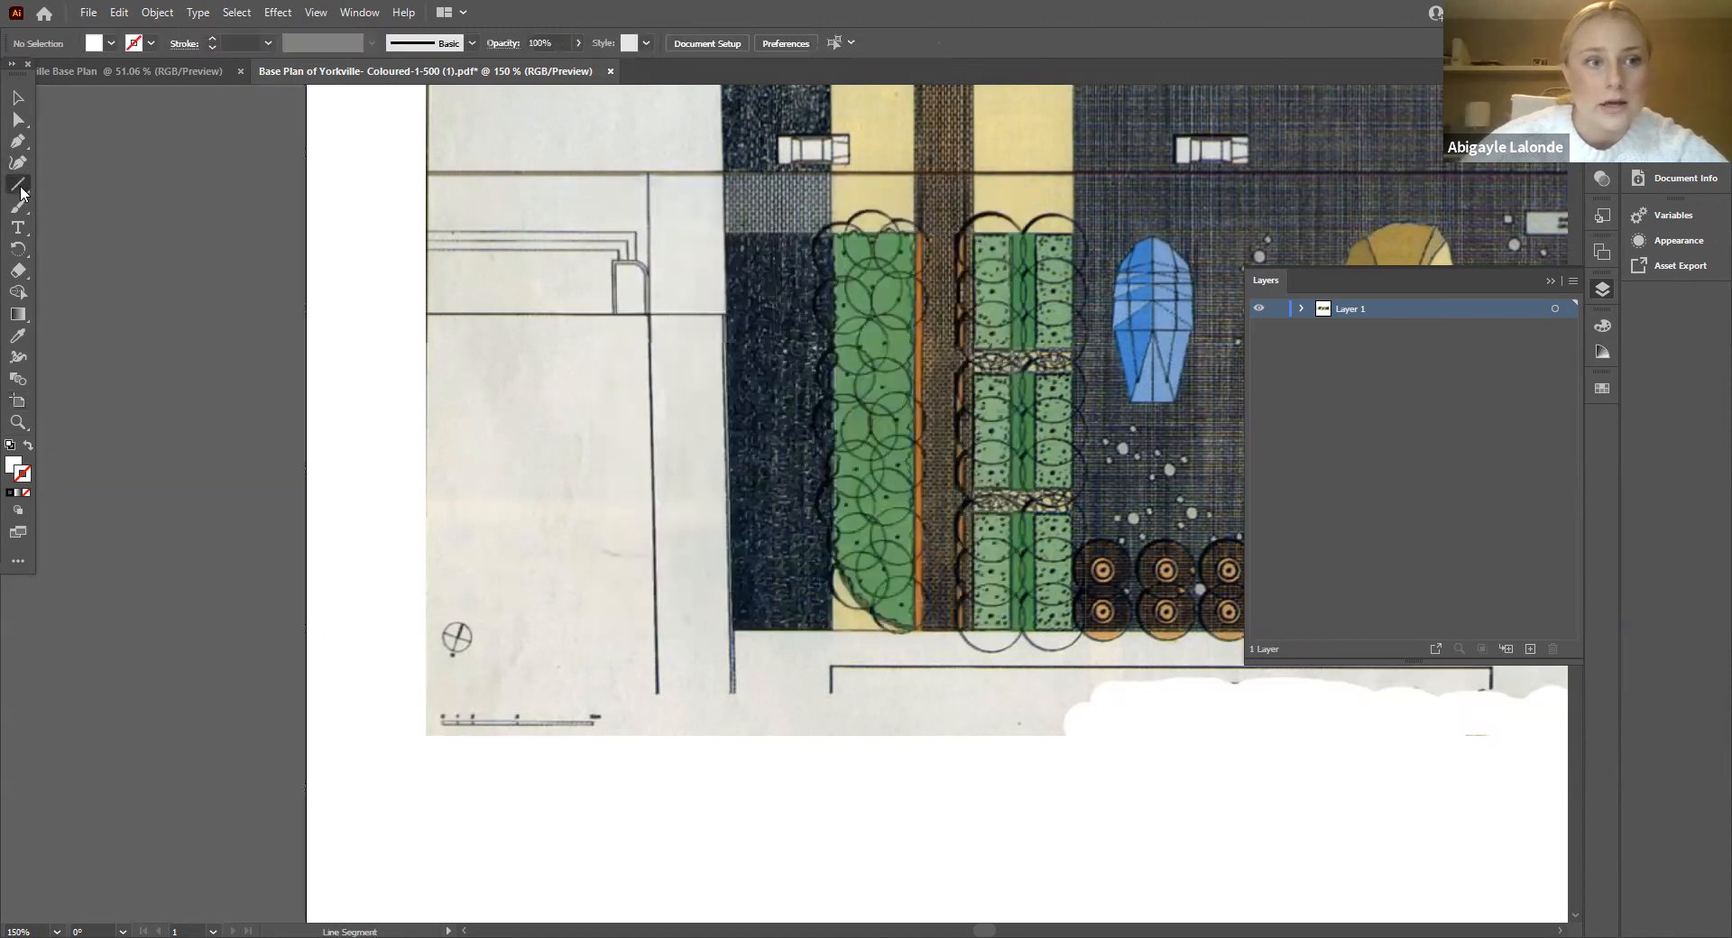
pyautogui.scroll(-2, 549, 698)
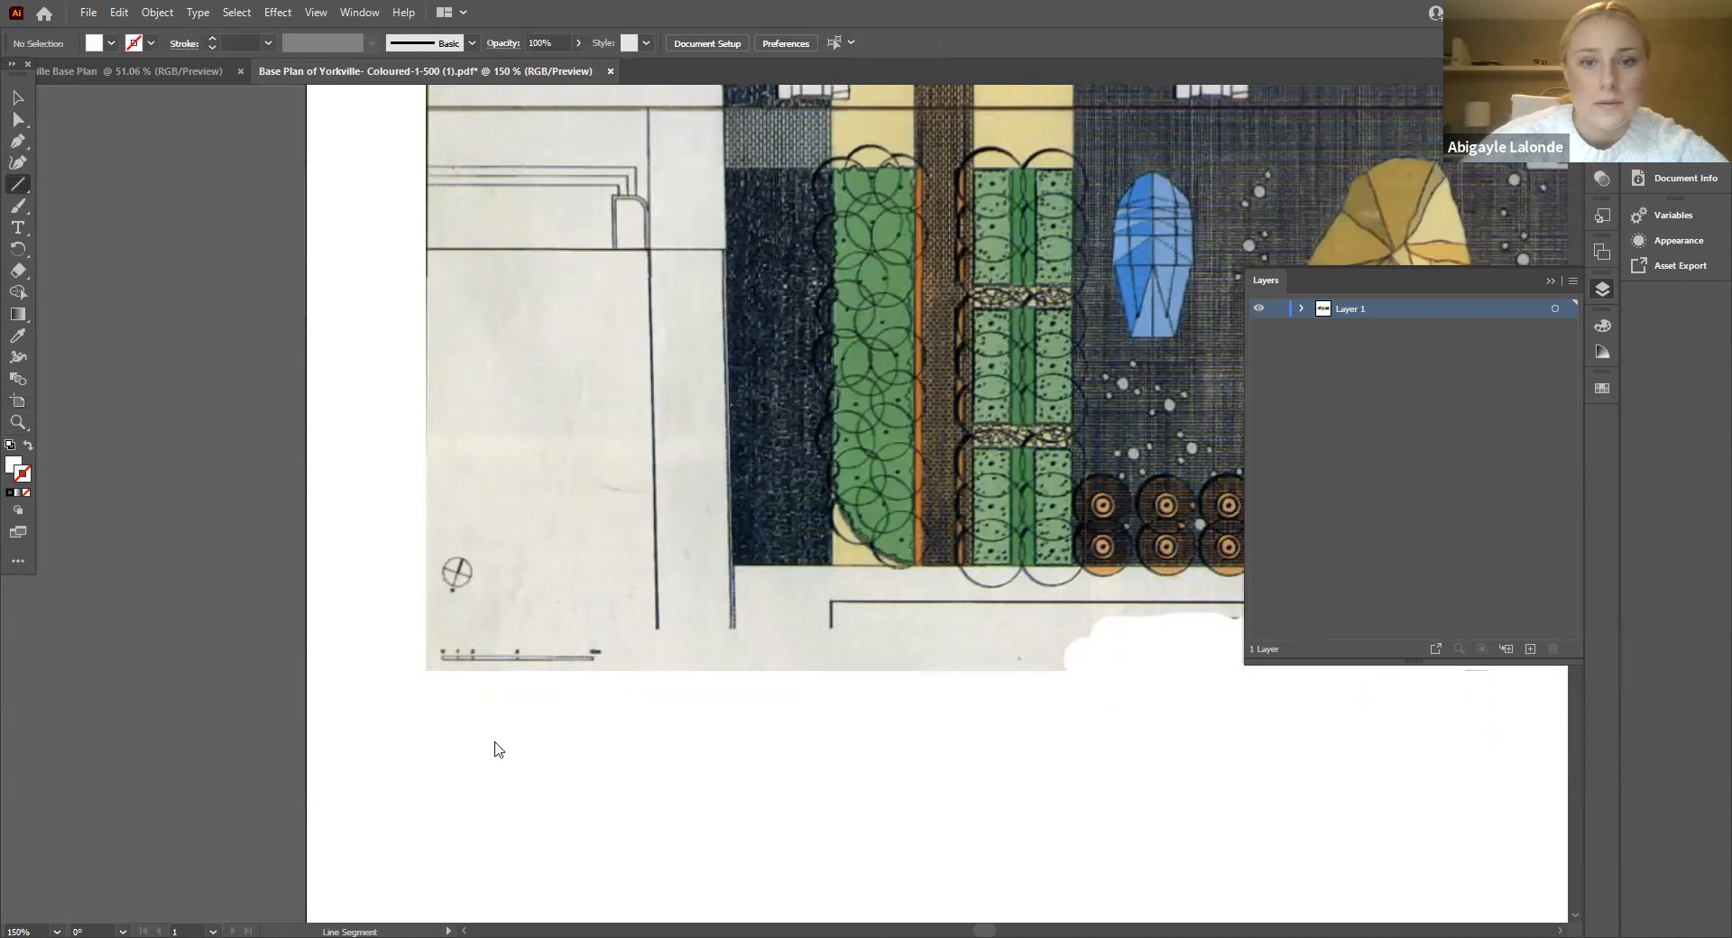
pyautogui.click(840, 398)
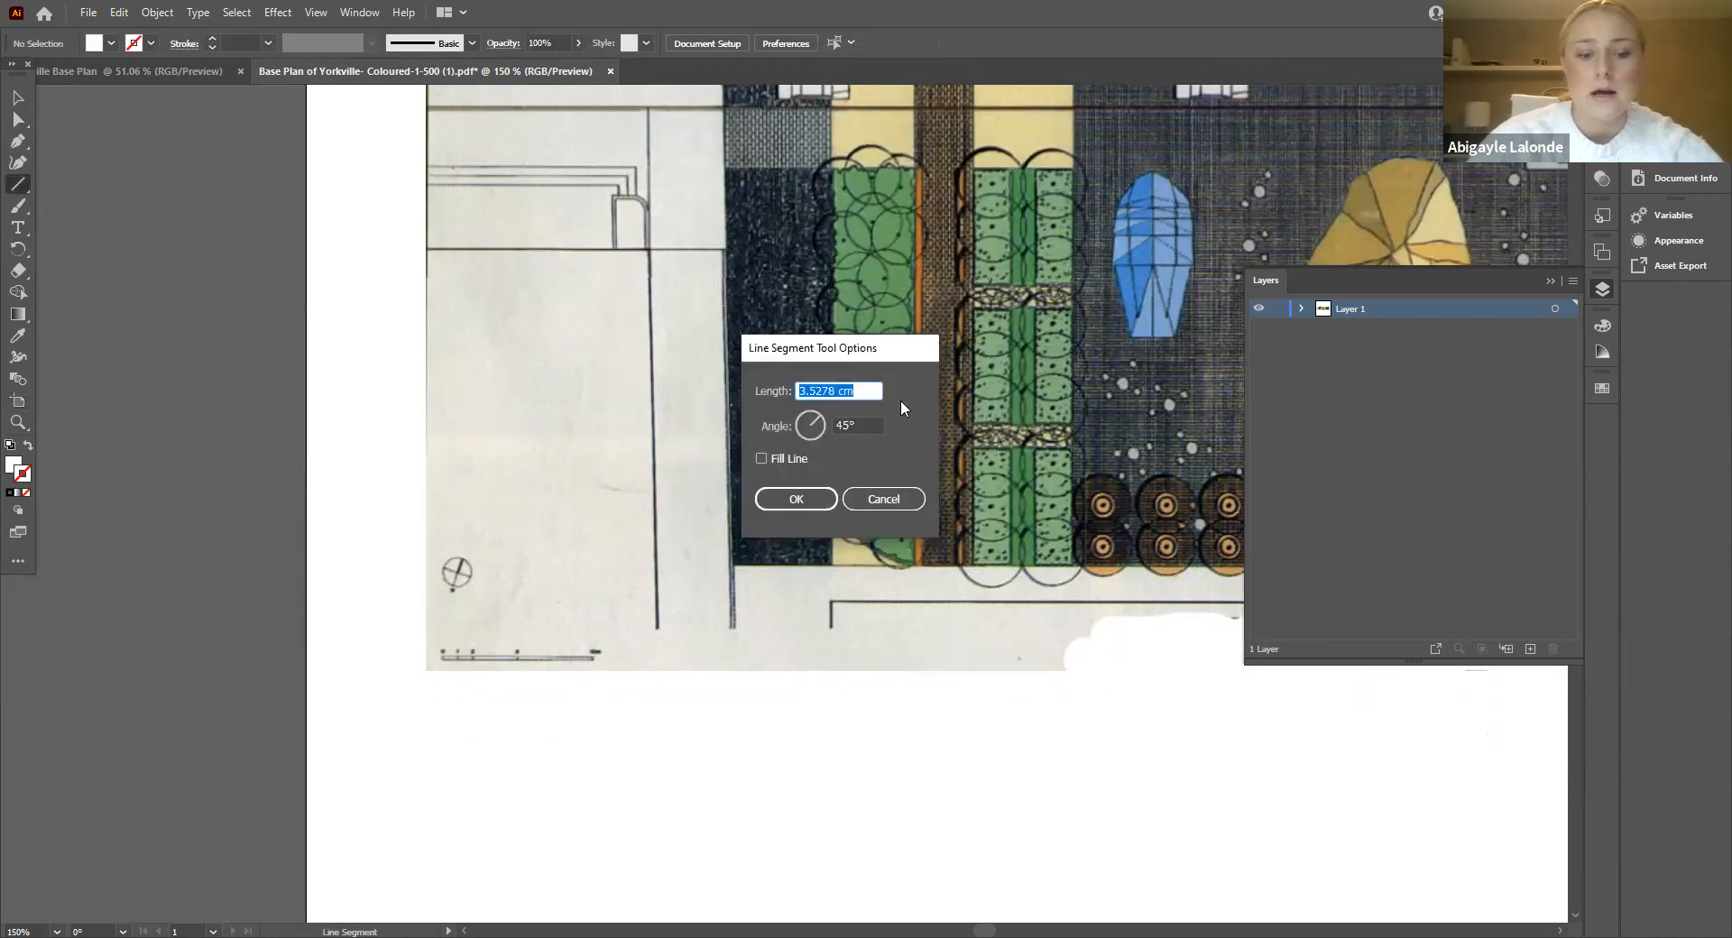
pyautogui.write('2cm')
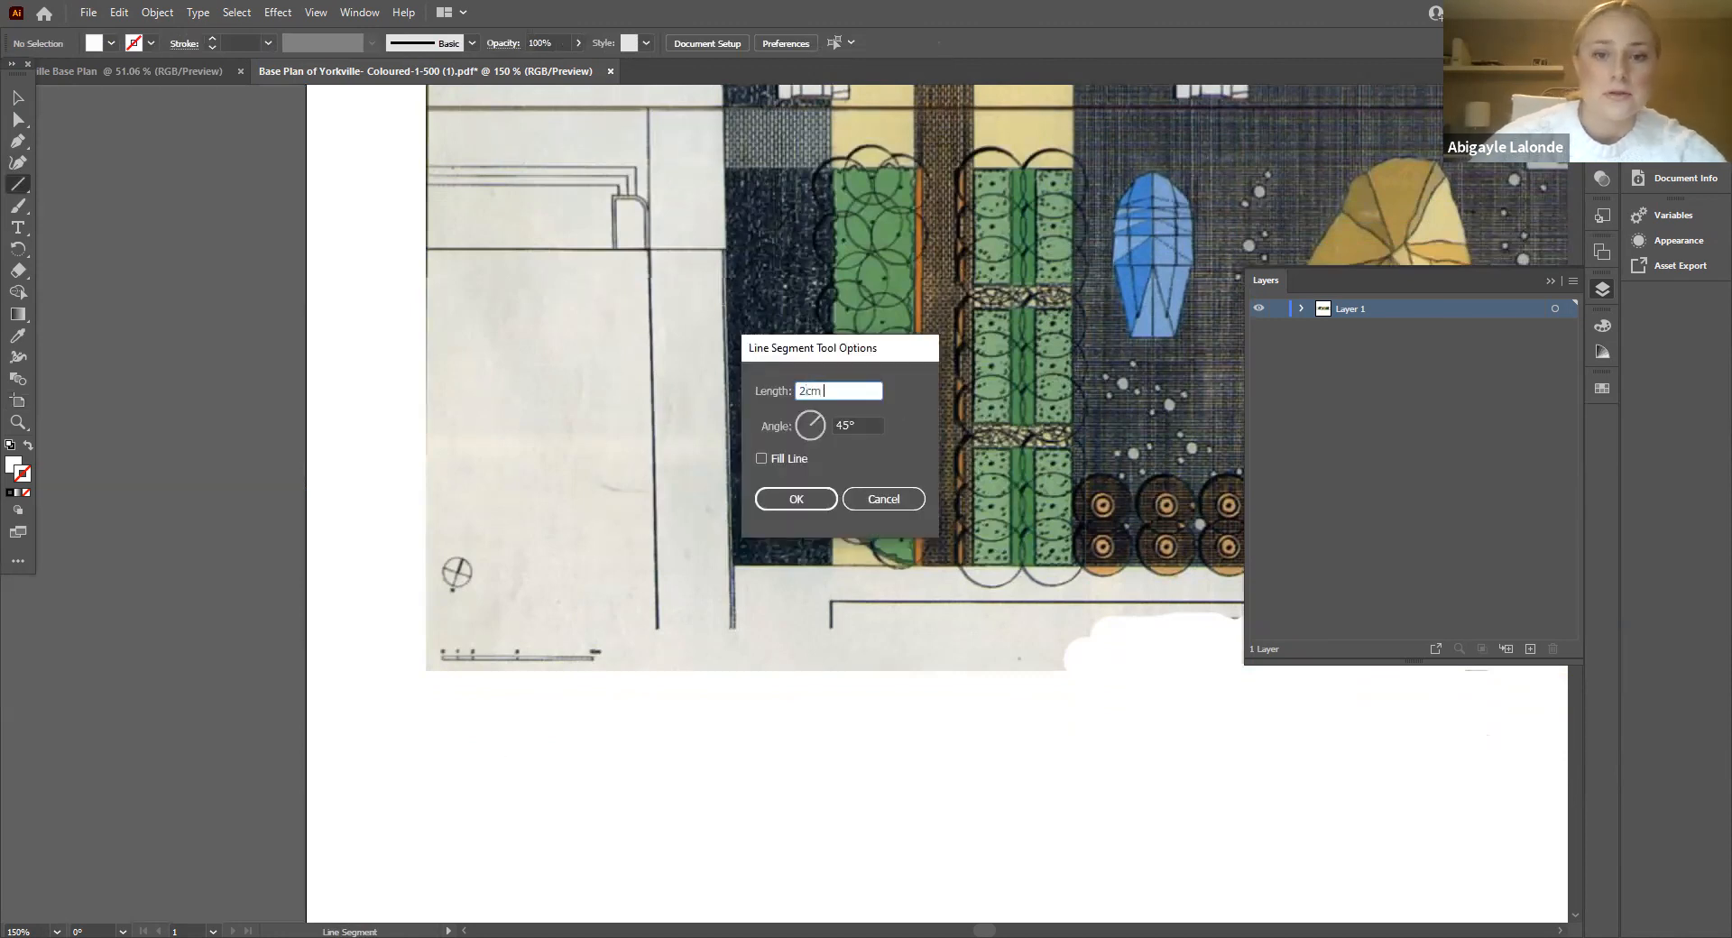
pyautogui.press('Tab')
pyautogui.write('180')
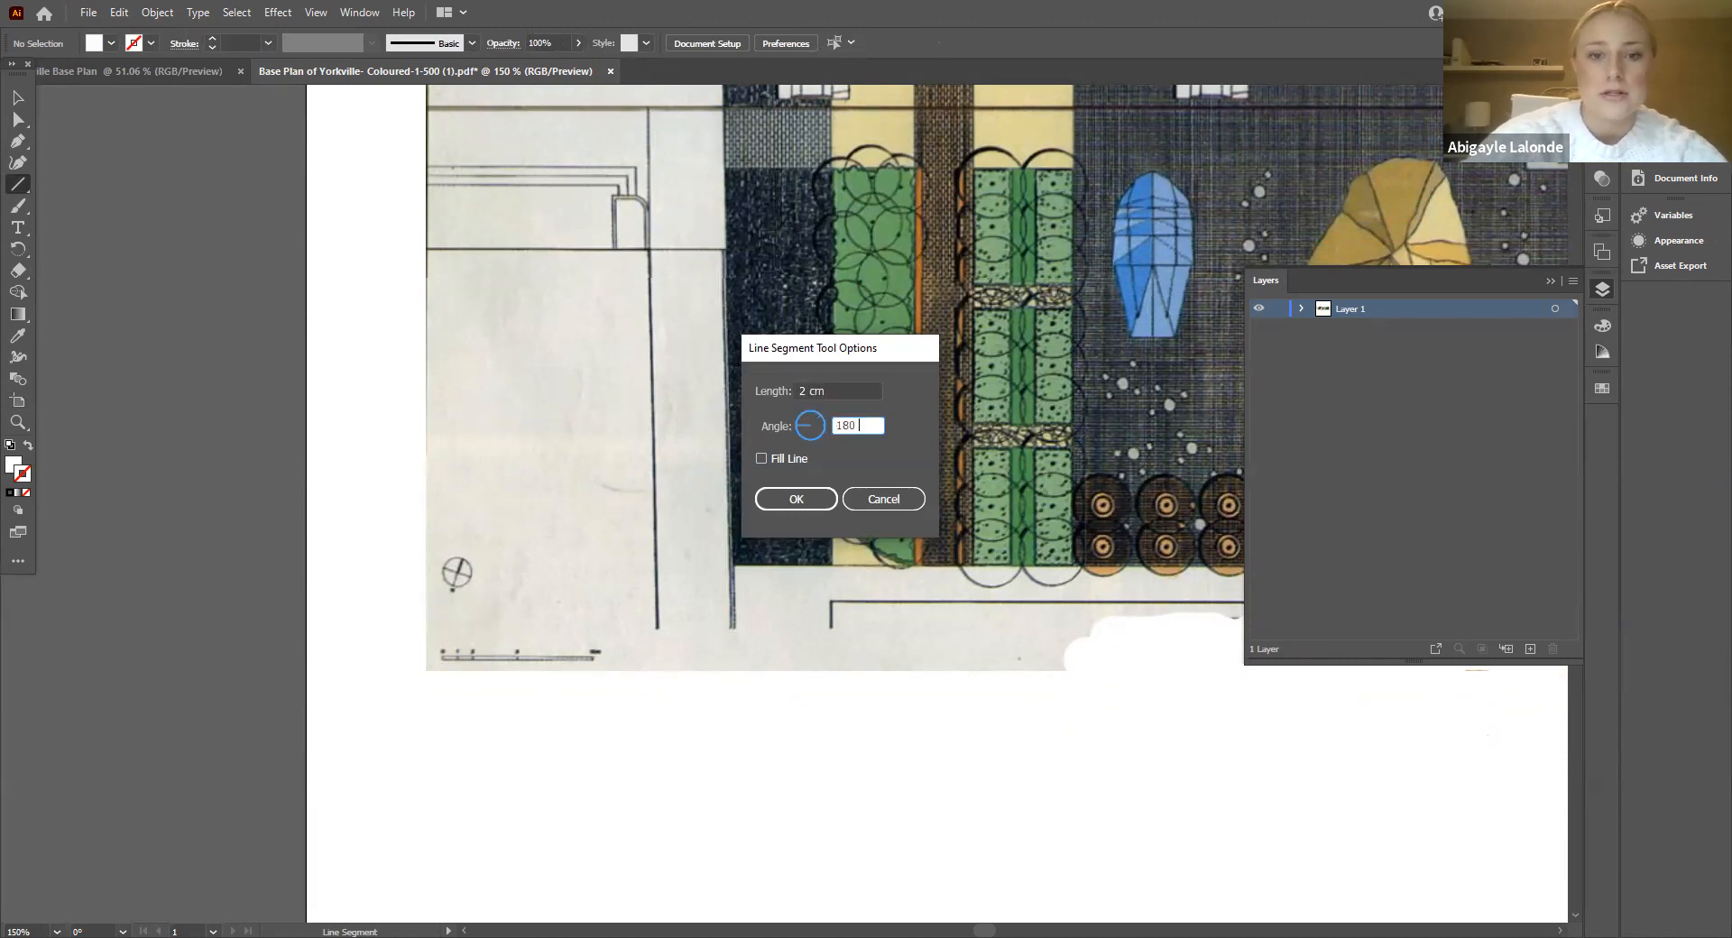
pyautogui.click(812, 503)
# Step: Give the 2 cm line a 2 pt stroke and align it directly below the plan's scale bar
pyautogui.press('v')
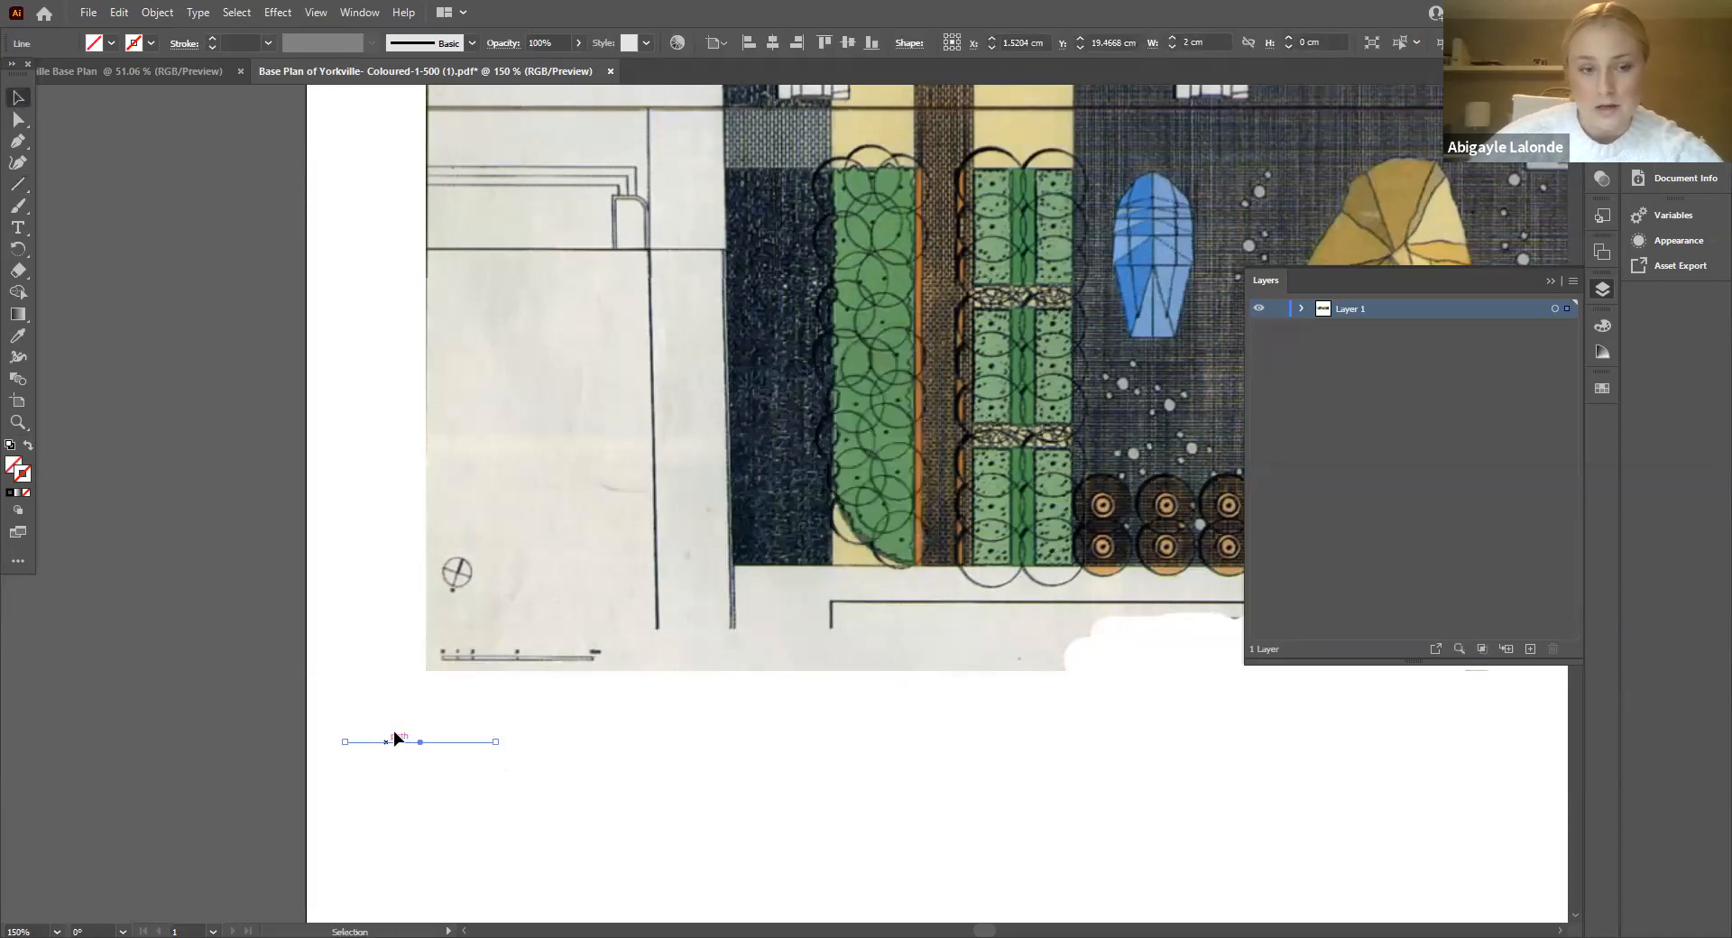
pyautogui.moveTo(438, 742); pyautogui.dragTo(558, 752)
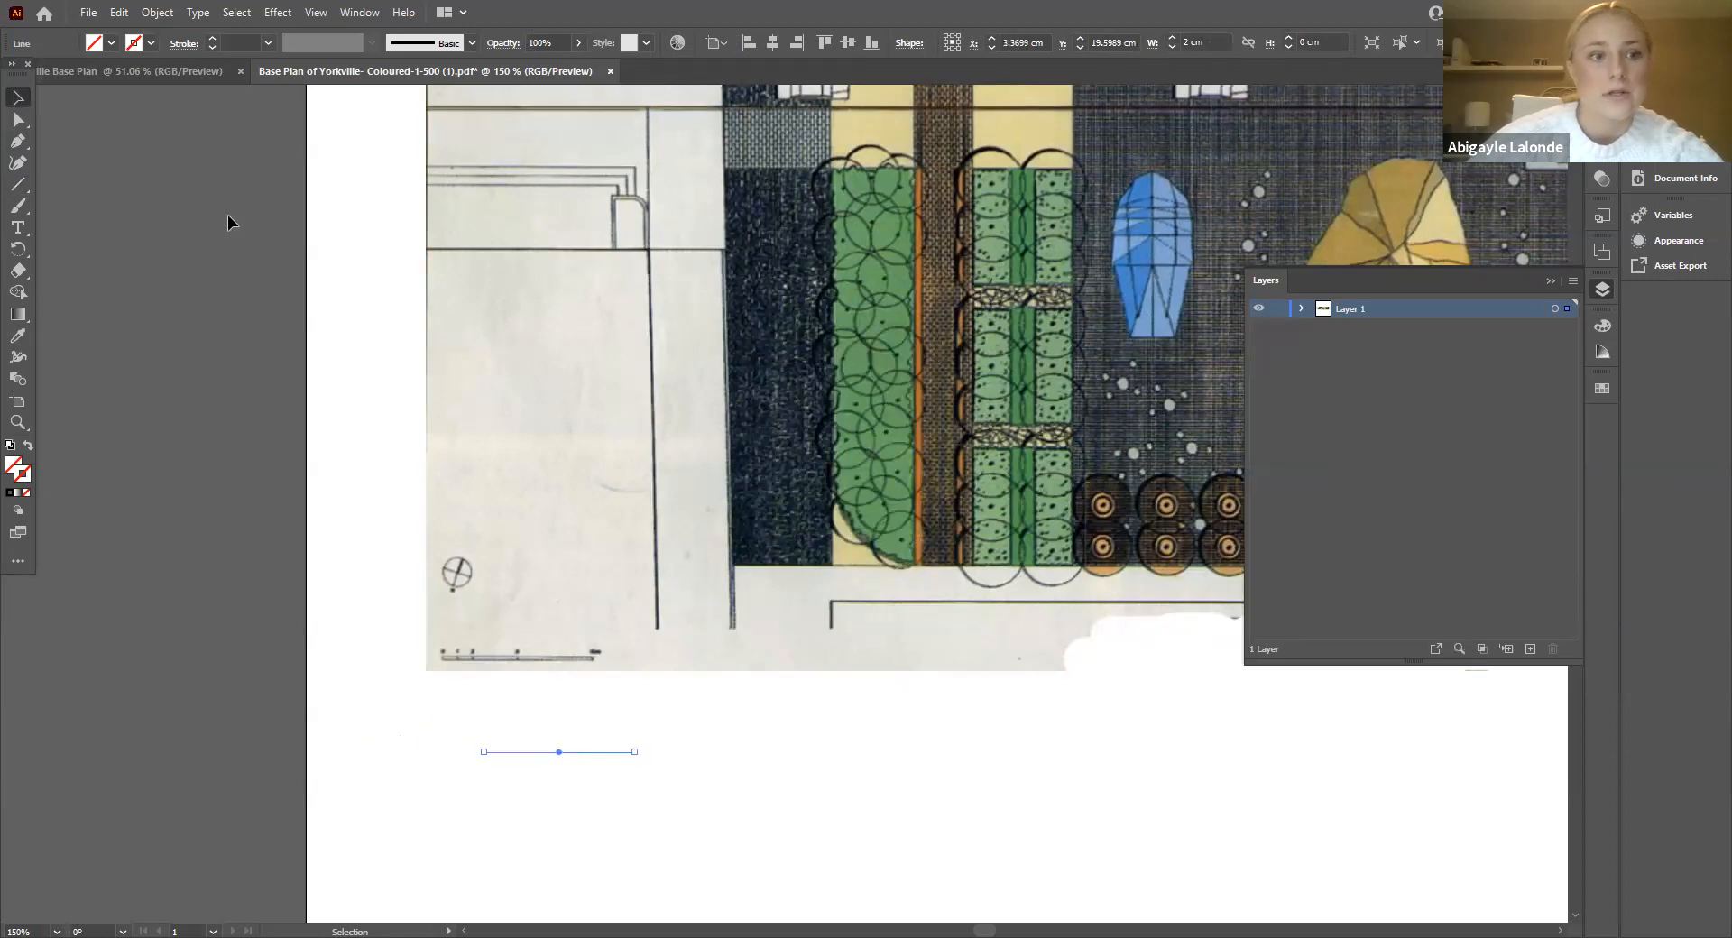
pyautogui.click(215, 42)
pyautogui.click(212, 39)
pyautogui.click(212, 39)
pyautogui.click(212, 39)
pyautogui.click(520, 729)
pyautogui.moveTo(556, 754)
pyautogui.mouseDown()
pyautogui.moveTo(514, 662)
pyautogui.moveTo(560, 756)
pyautogui.mouseUp()
pyautogui.click(579, 793)
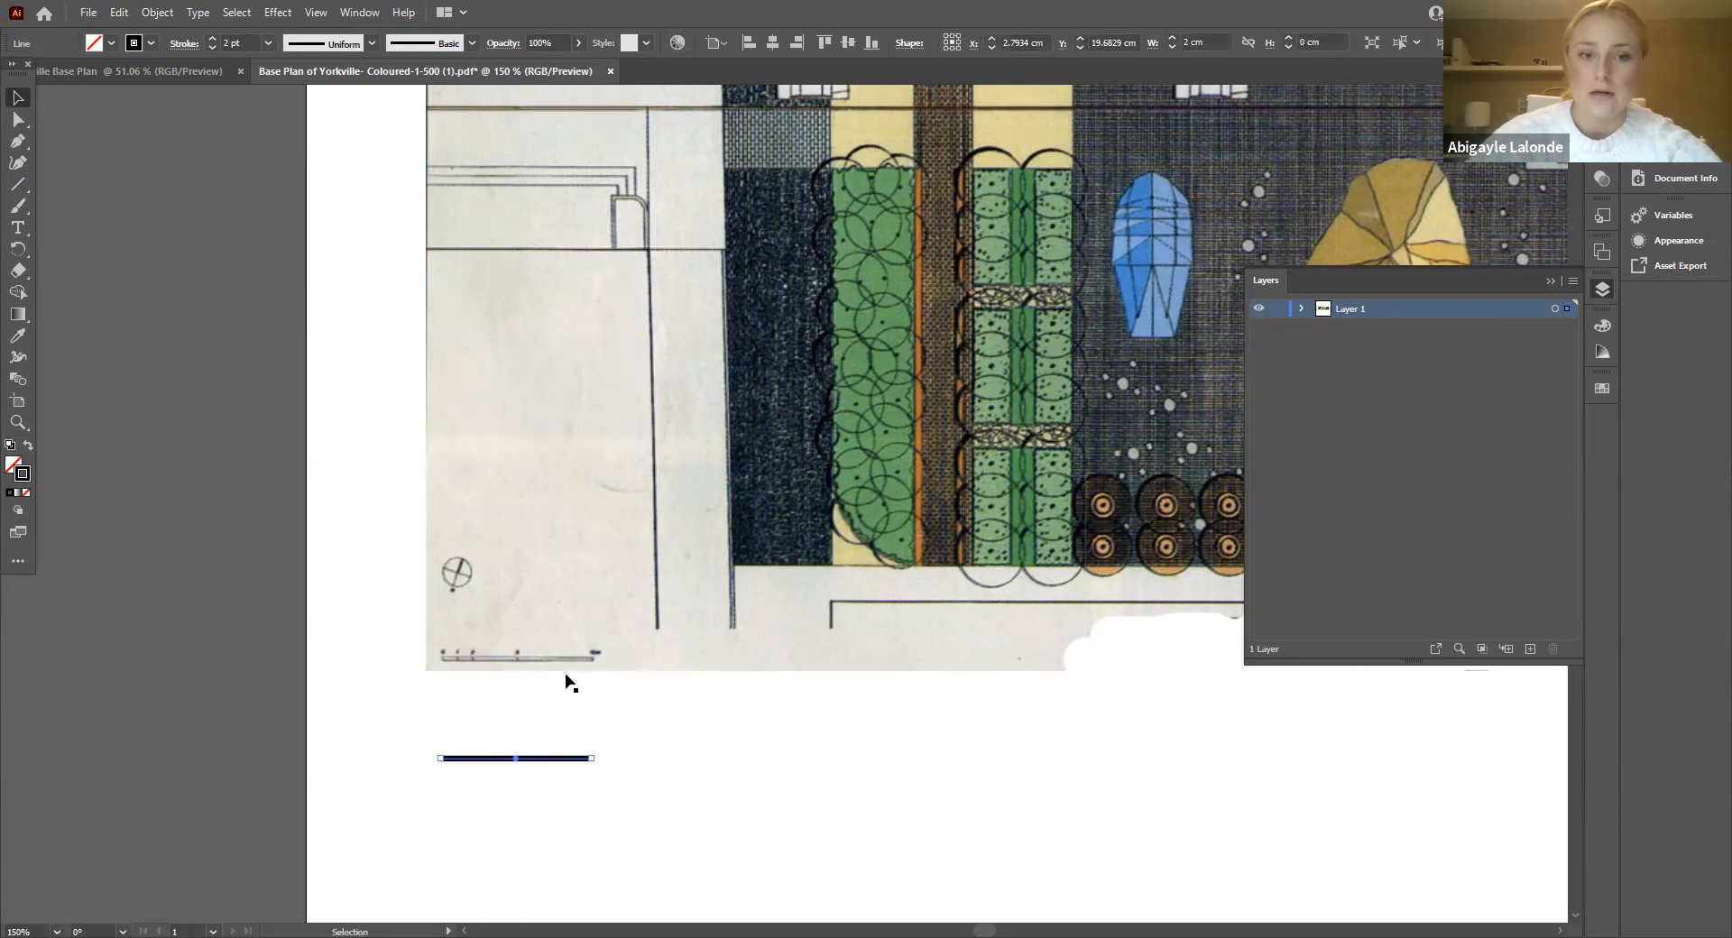
pyautogui.click(666, 762)
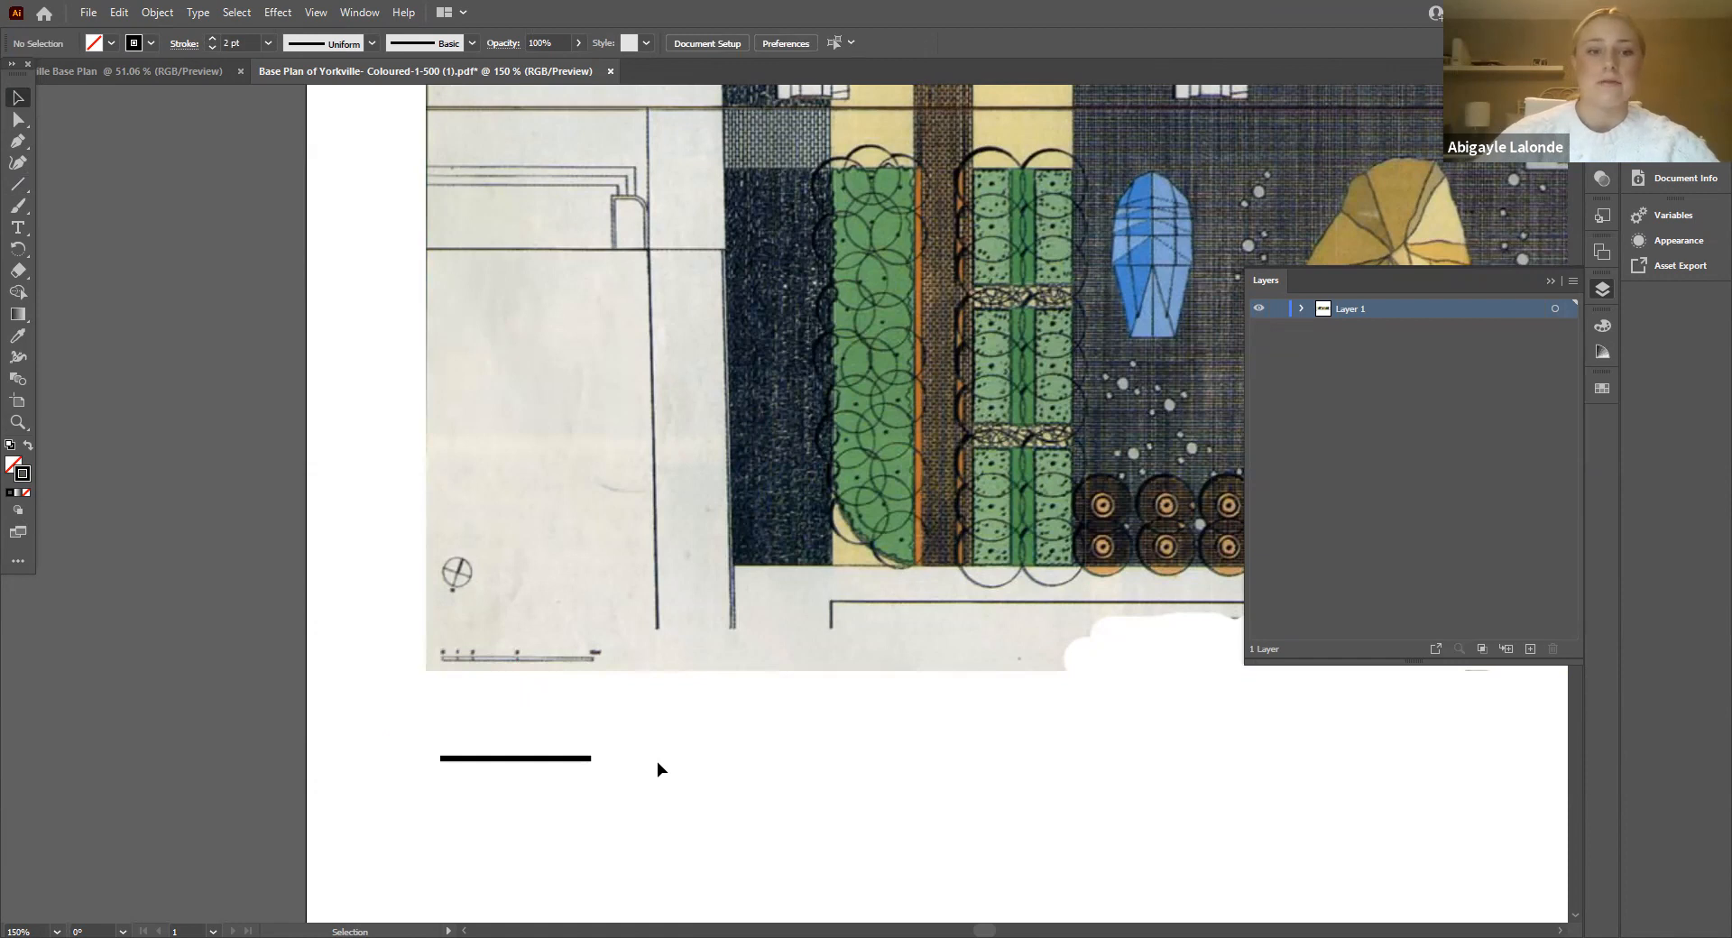
# Step: Lay the 2 cm line over the plan's scale bar to compare their lengths
pyautogui.moveTo(527, 760); pyautogui.dragTo(528, 661)
pyautogui.click(534, 761)
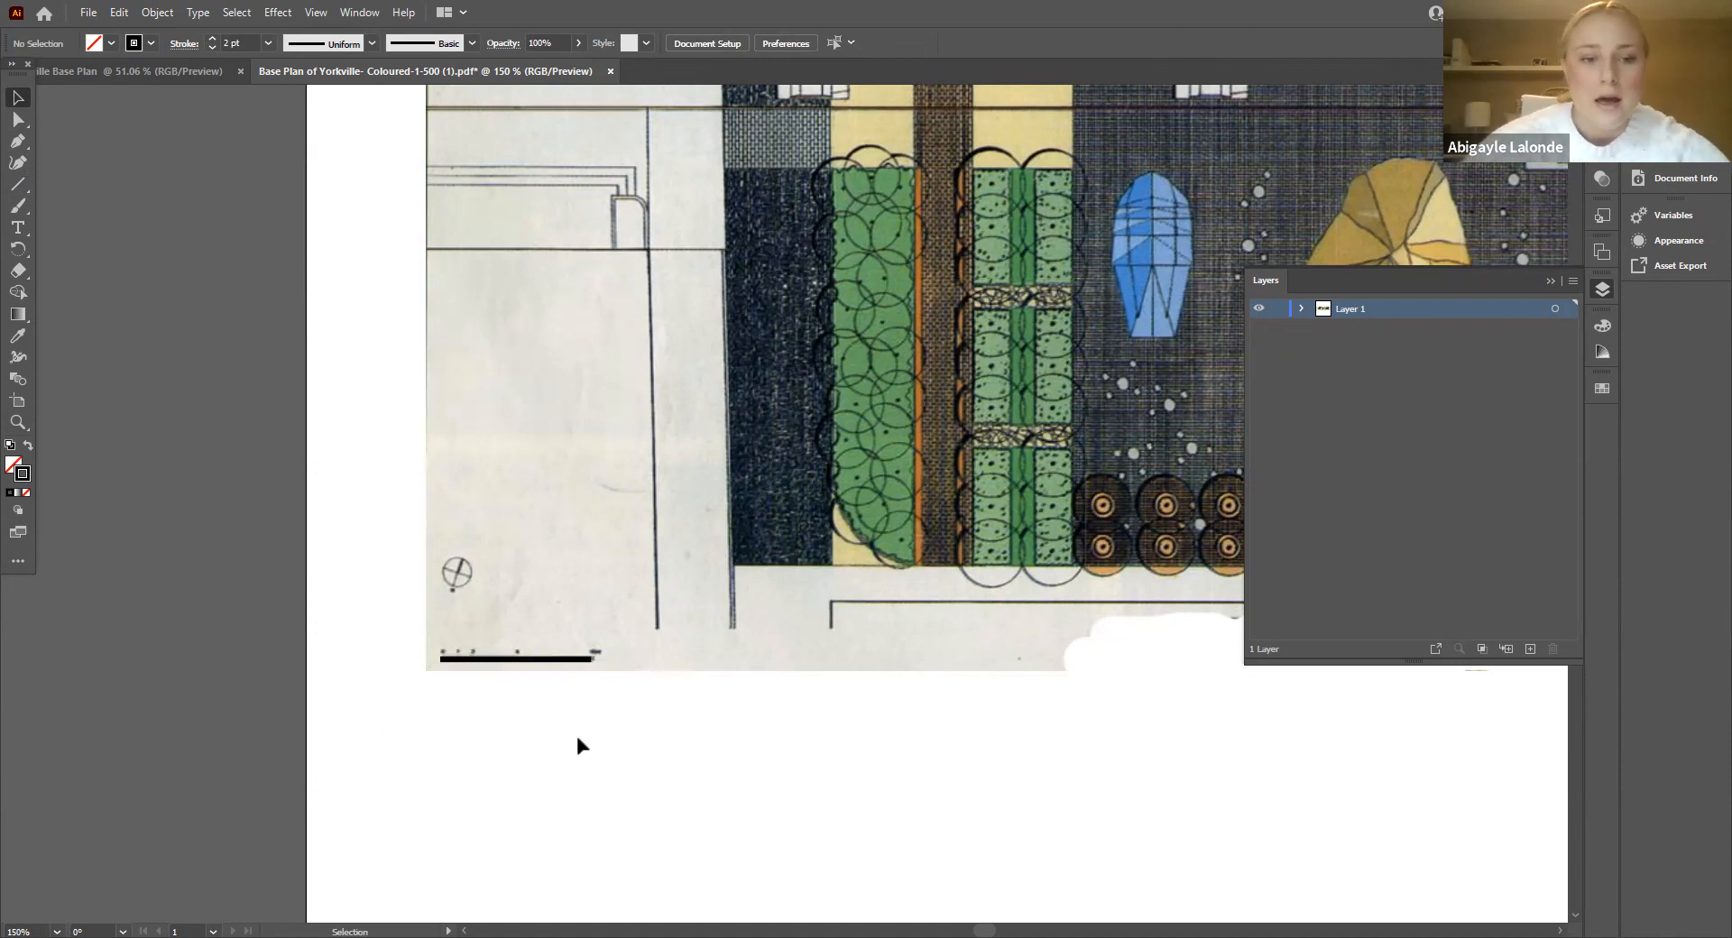
pyautogui.click(708, 614)
pyautogui.click(654, 841)
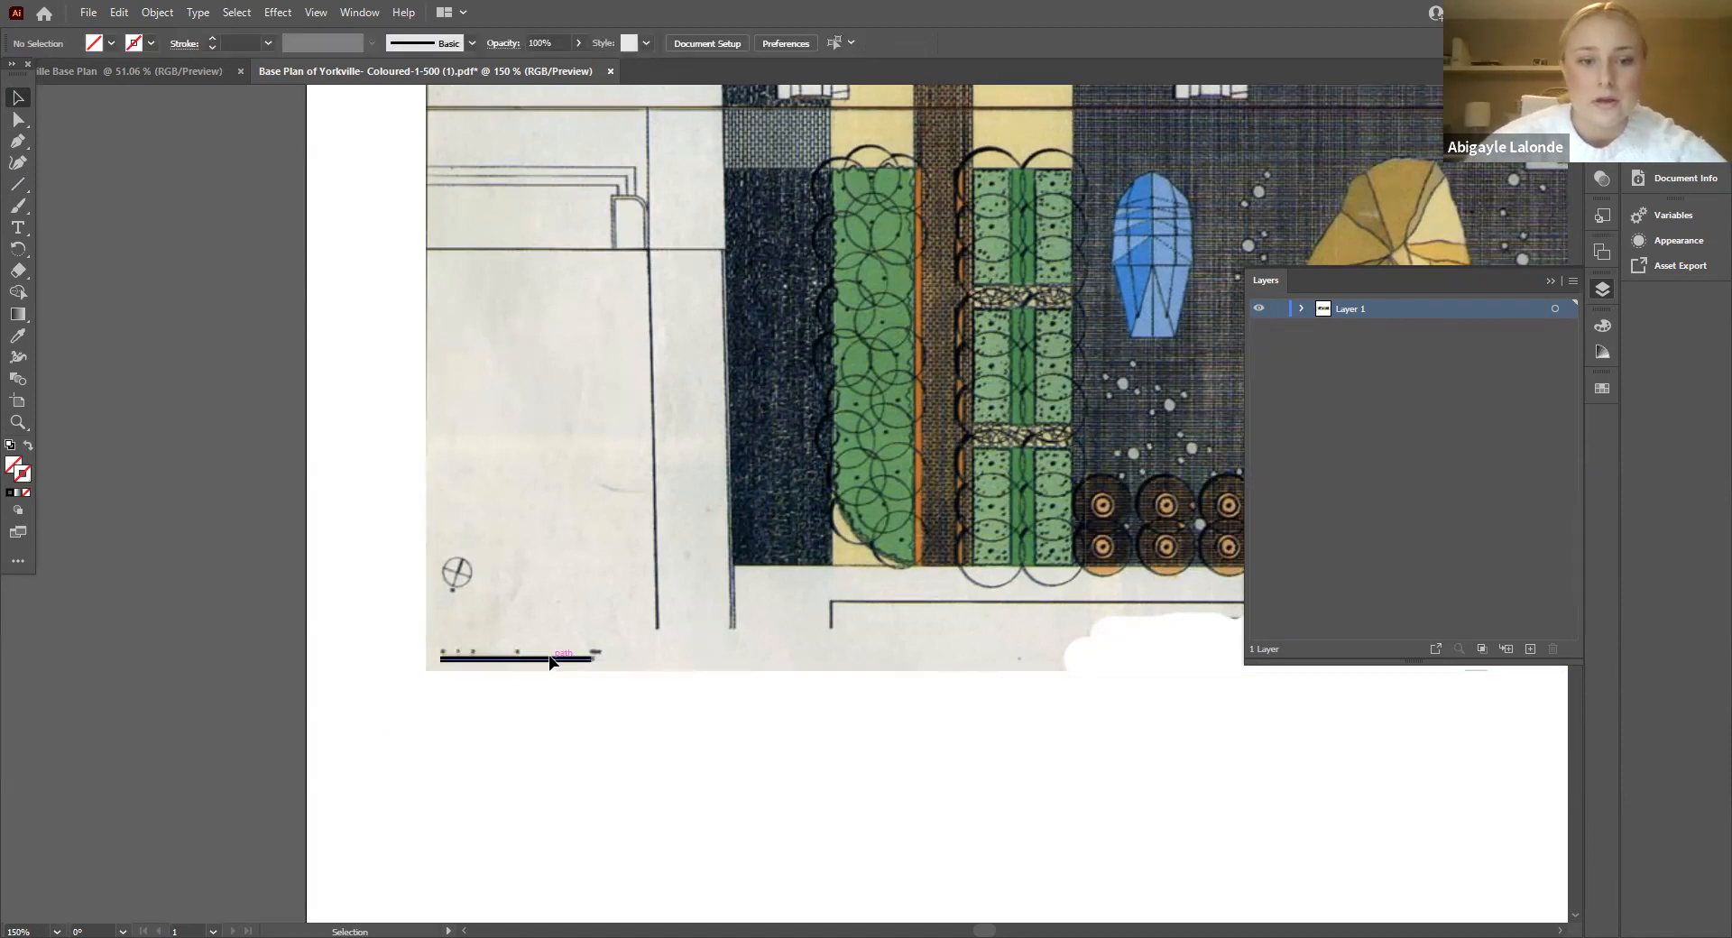
# Step: Take the 2 cm check line off the scale bar and delete it
pyautogui.moveTo(552, 663); pyautogui.dragTo(571, 804)
pyautogui.click(773, 823)
pyautogui.click(587, 802)
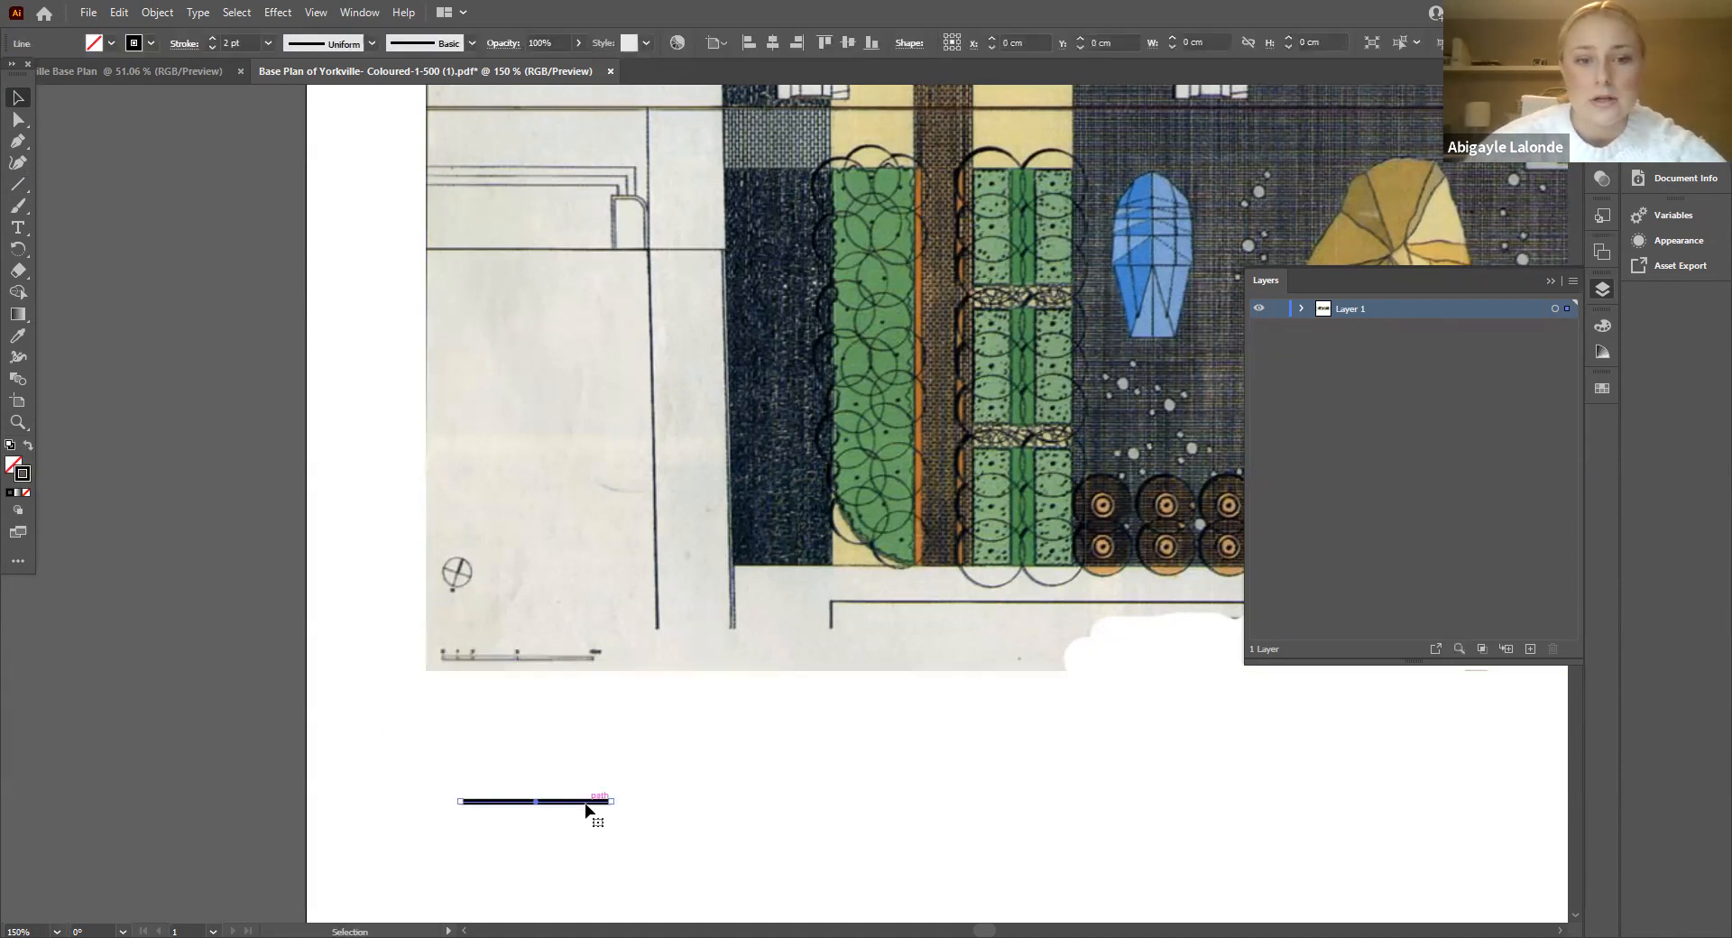
pyautogui.press('Delete')
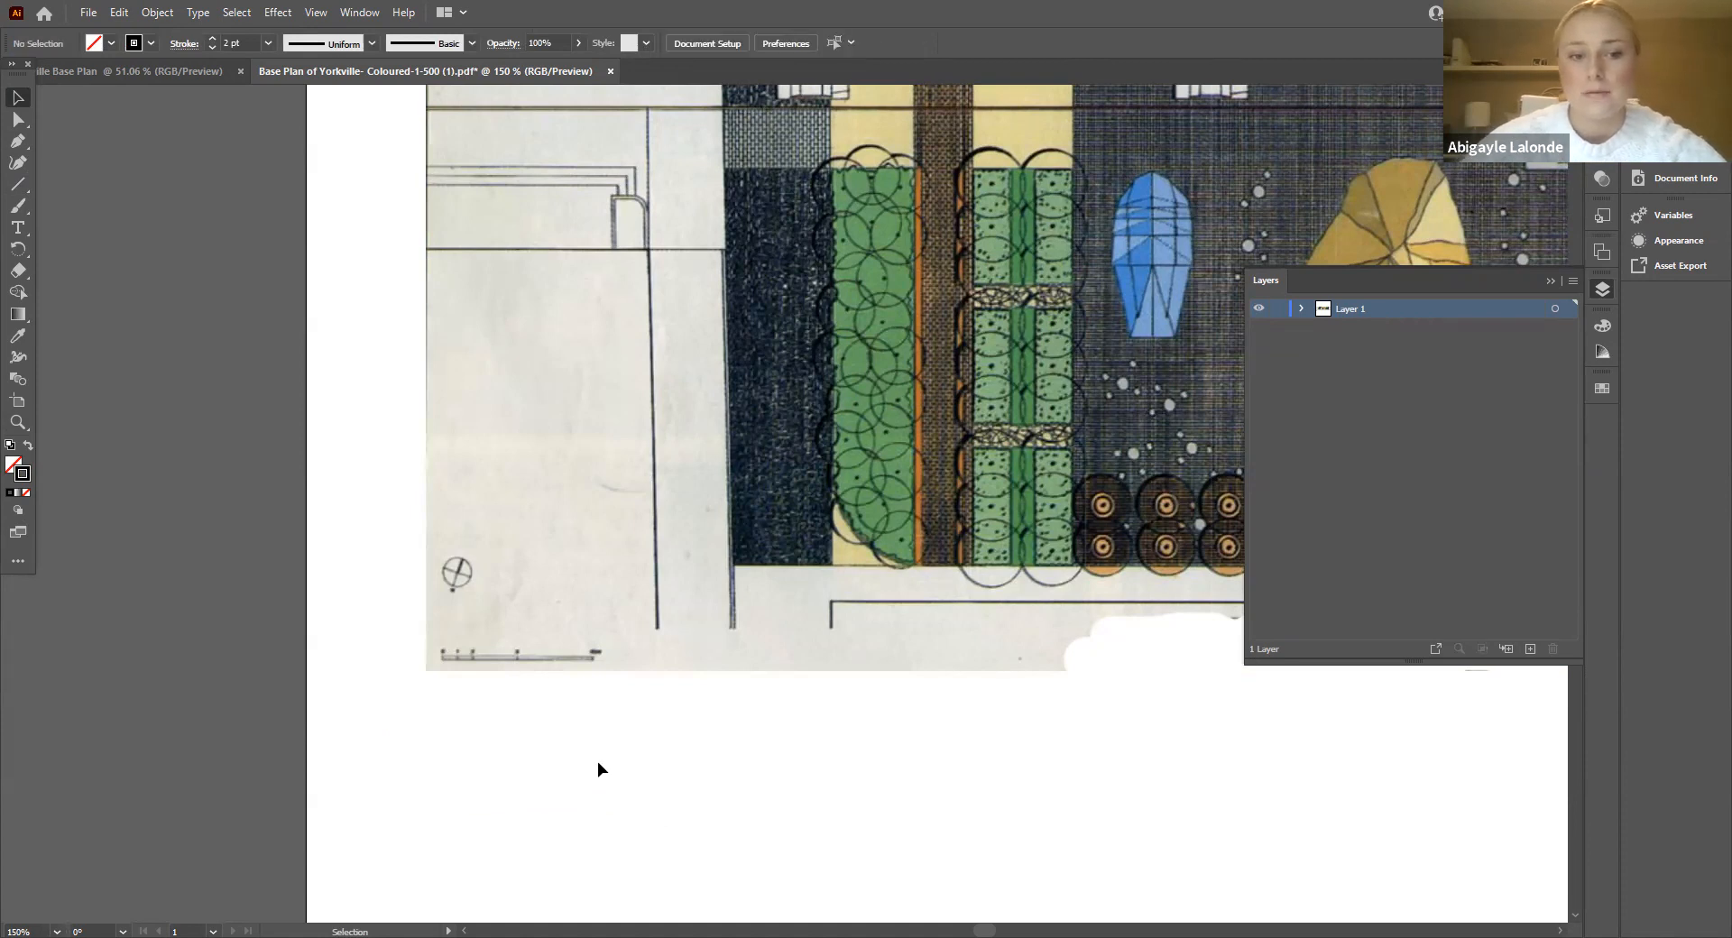
# Step: Examine the whole base plan on the artboard at 50% zoom and its scale bar corner at 150%
pyautogui.scroll(3, 568, 812)
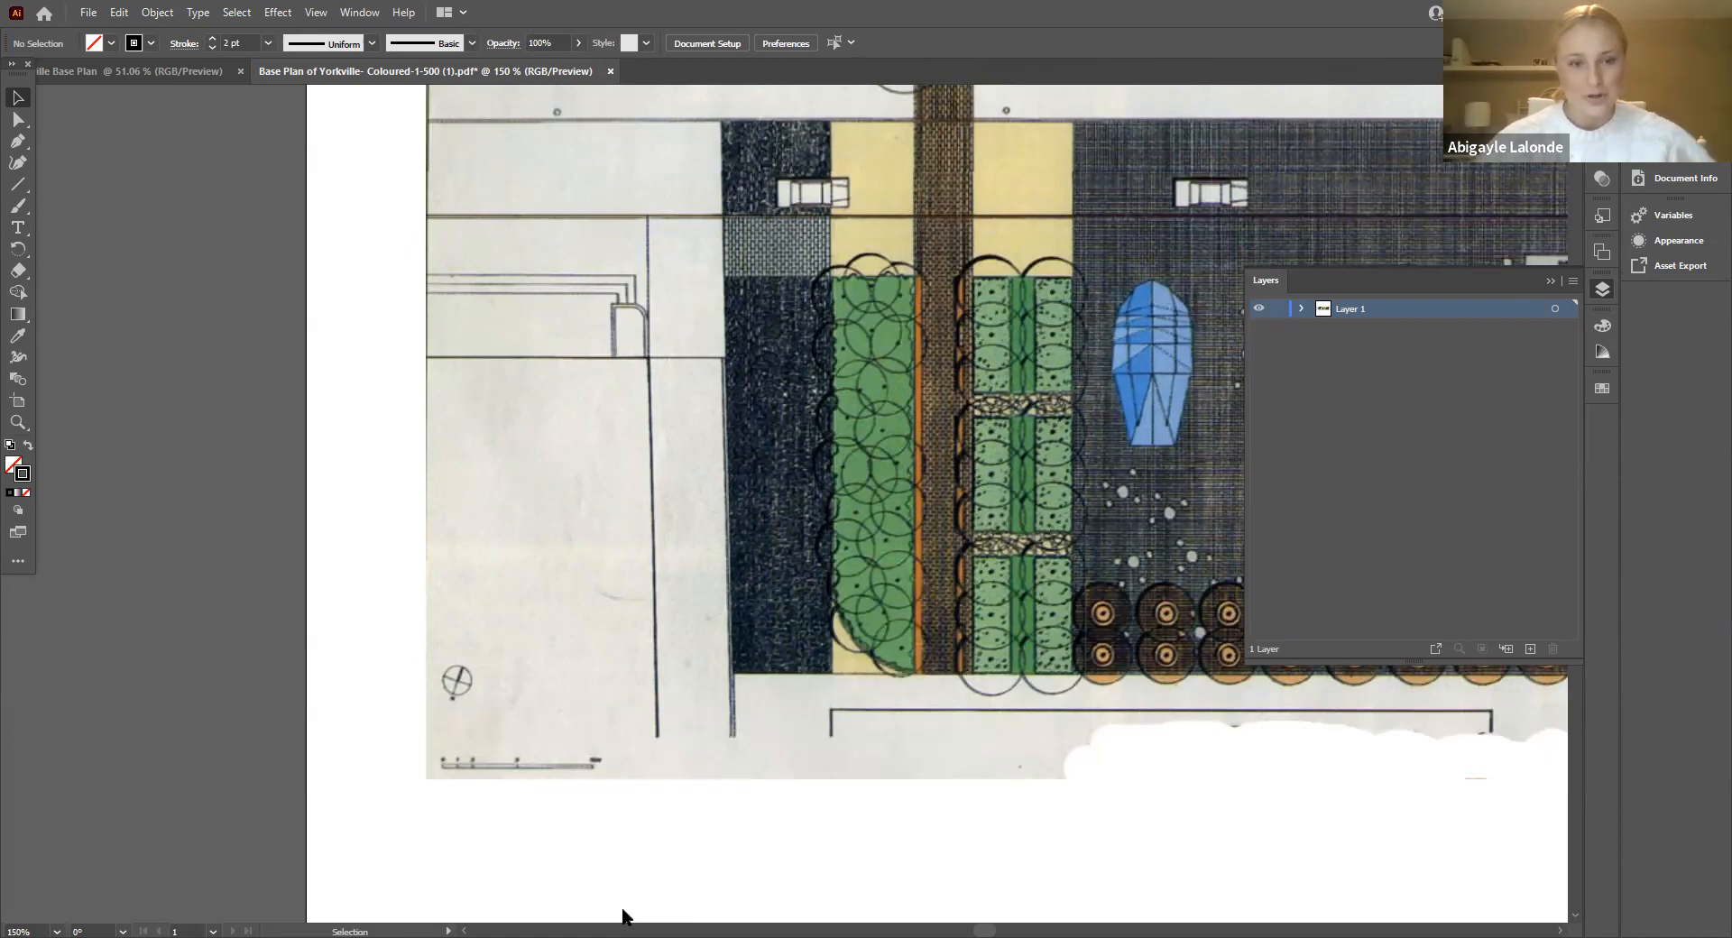
pyautogui.hotkey('ctrl', '-')
pyautogui.hotkey('ctrl', '-')
pyautogui.hotkey('ctrl', '-')
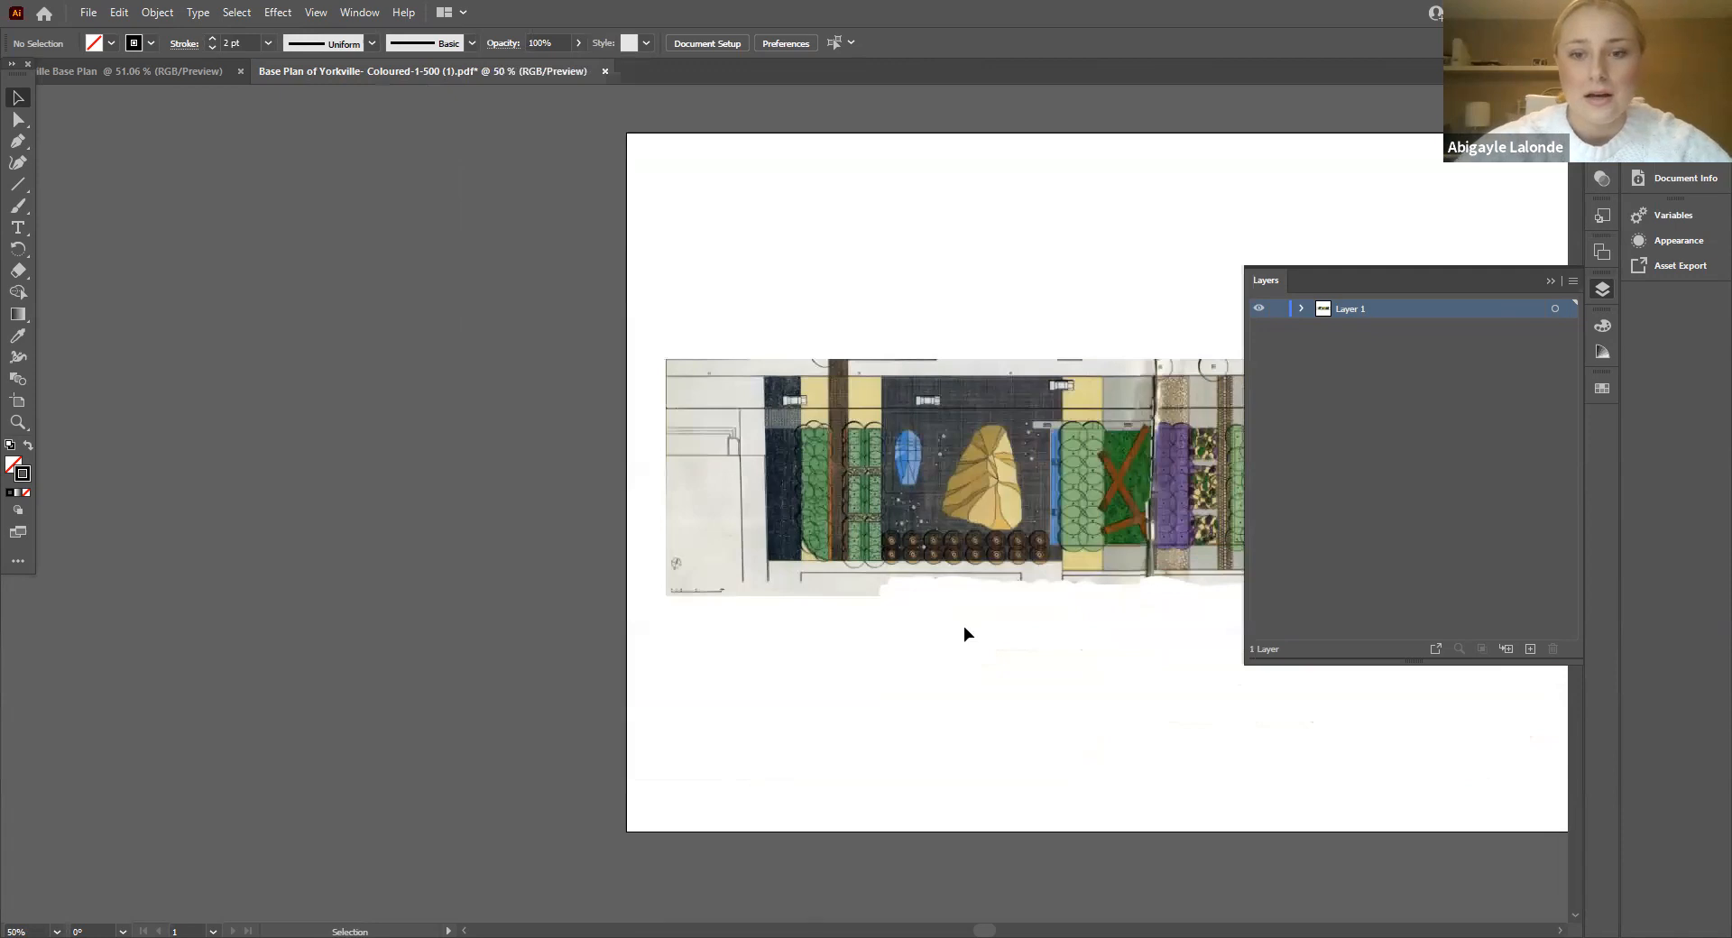
pyautogui.hscroll(3, 964, 631)
pyautogui.hscroll(5, 964, 631)
pyautogui.hscroll(-2, 1087, 619)
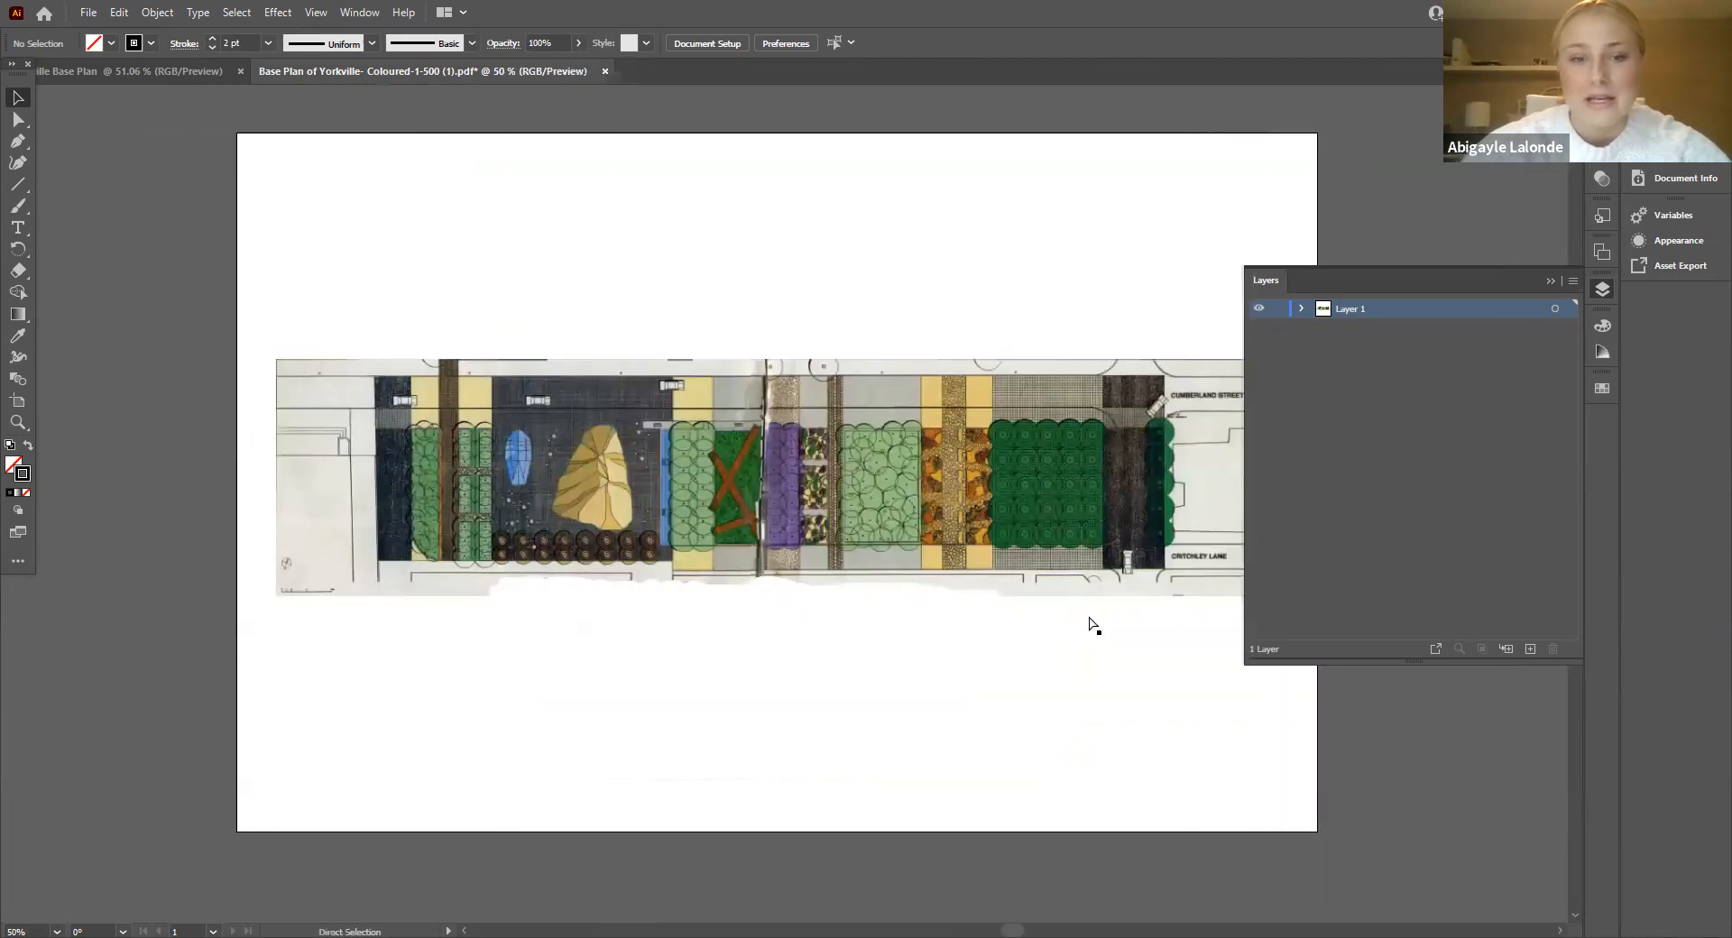
pyautogui.hotkey('ctrl', '+')
pyautogui.hotkey('ctrl', '+')
pyautogui.hotkey('ctrl', '+')
pyautogui.hotkey('ctrl', '+')
pyautogui.hscroll(-12, 1088, 619)
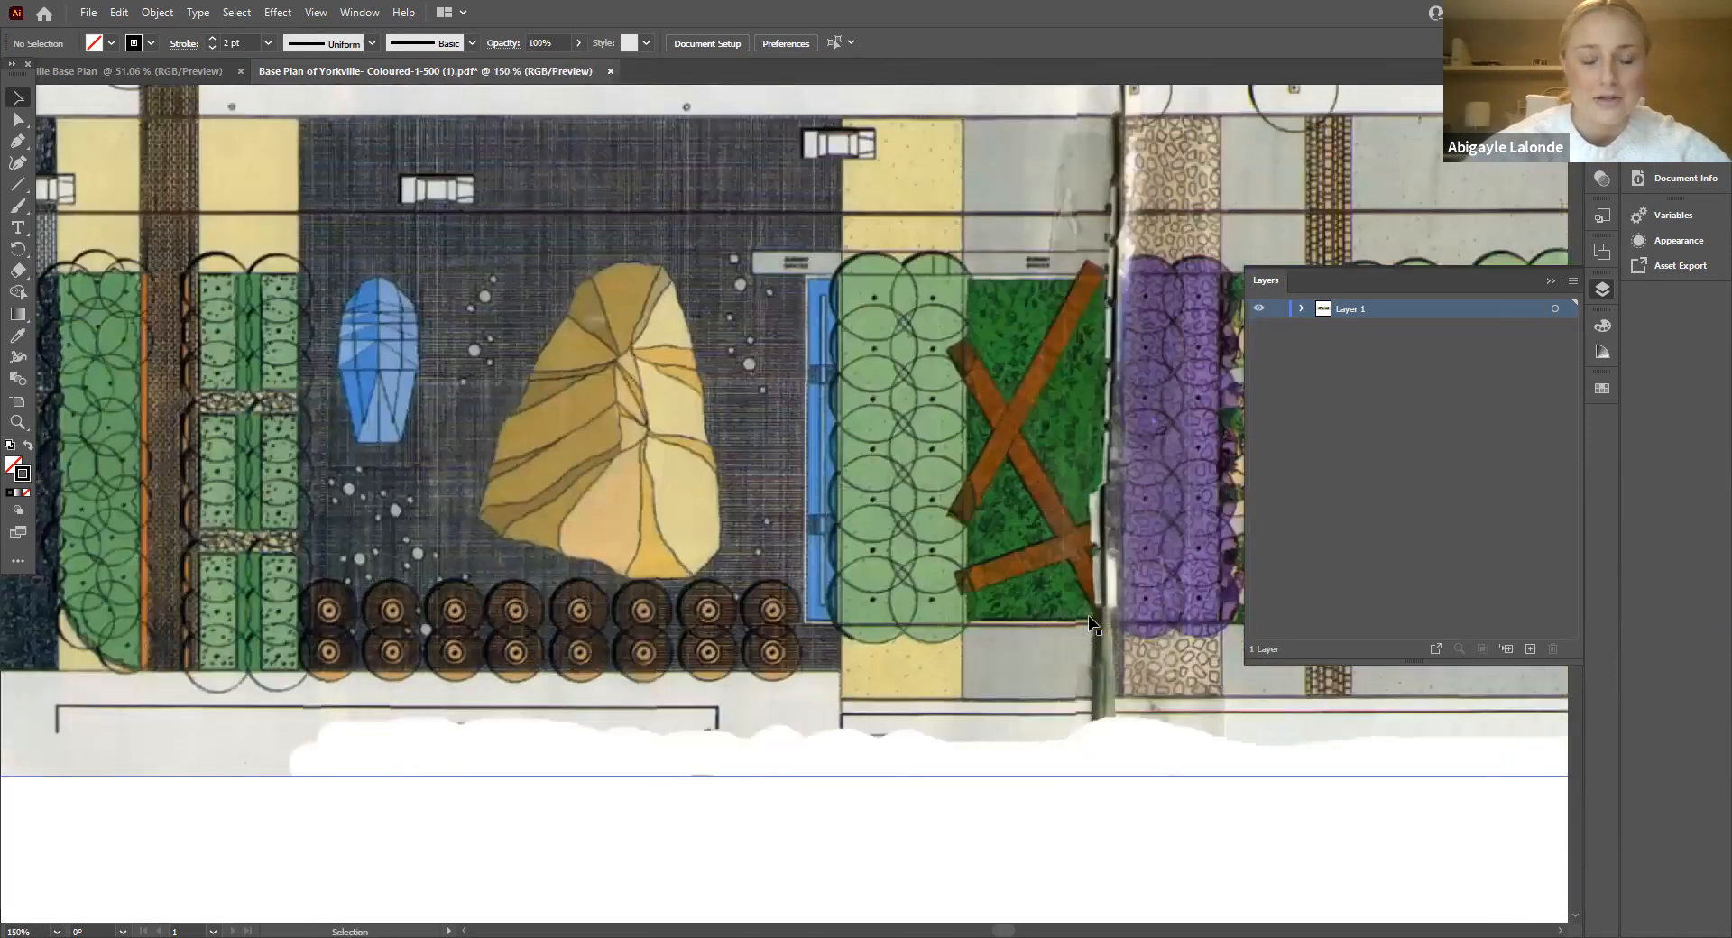
pyautogui.hscroll(-2, 1091, 622)
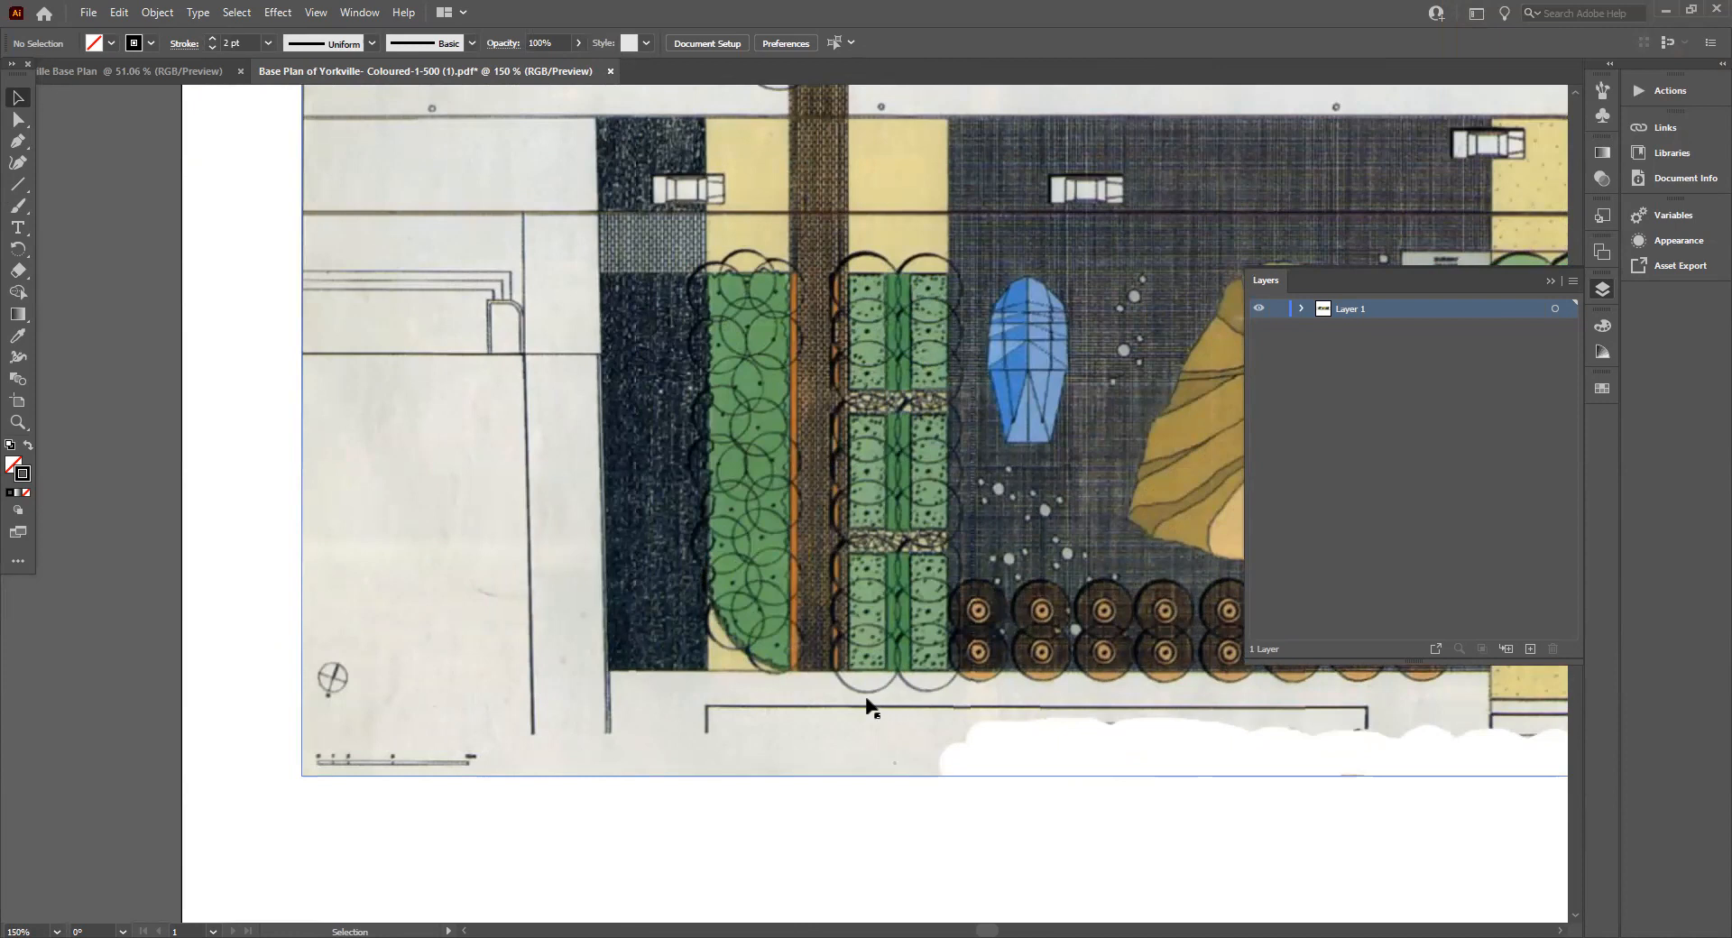
# Step: Show the document rulers
pyautogui.click(316, 13)
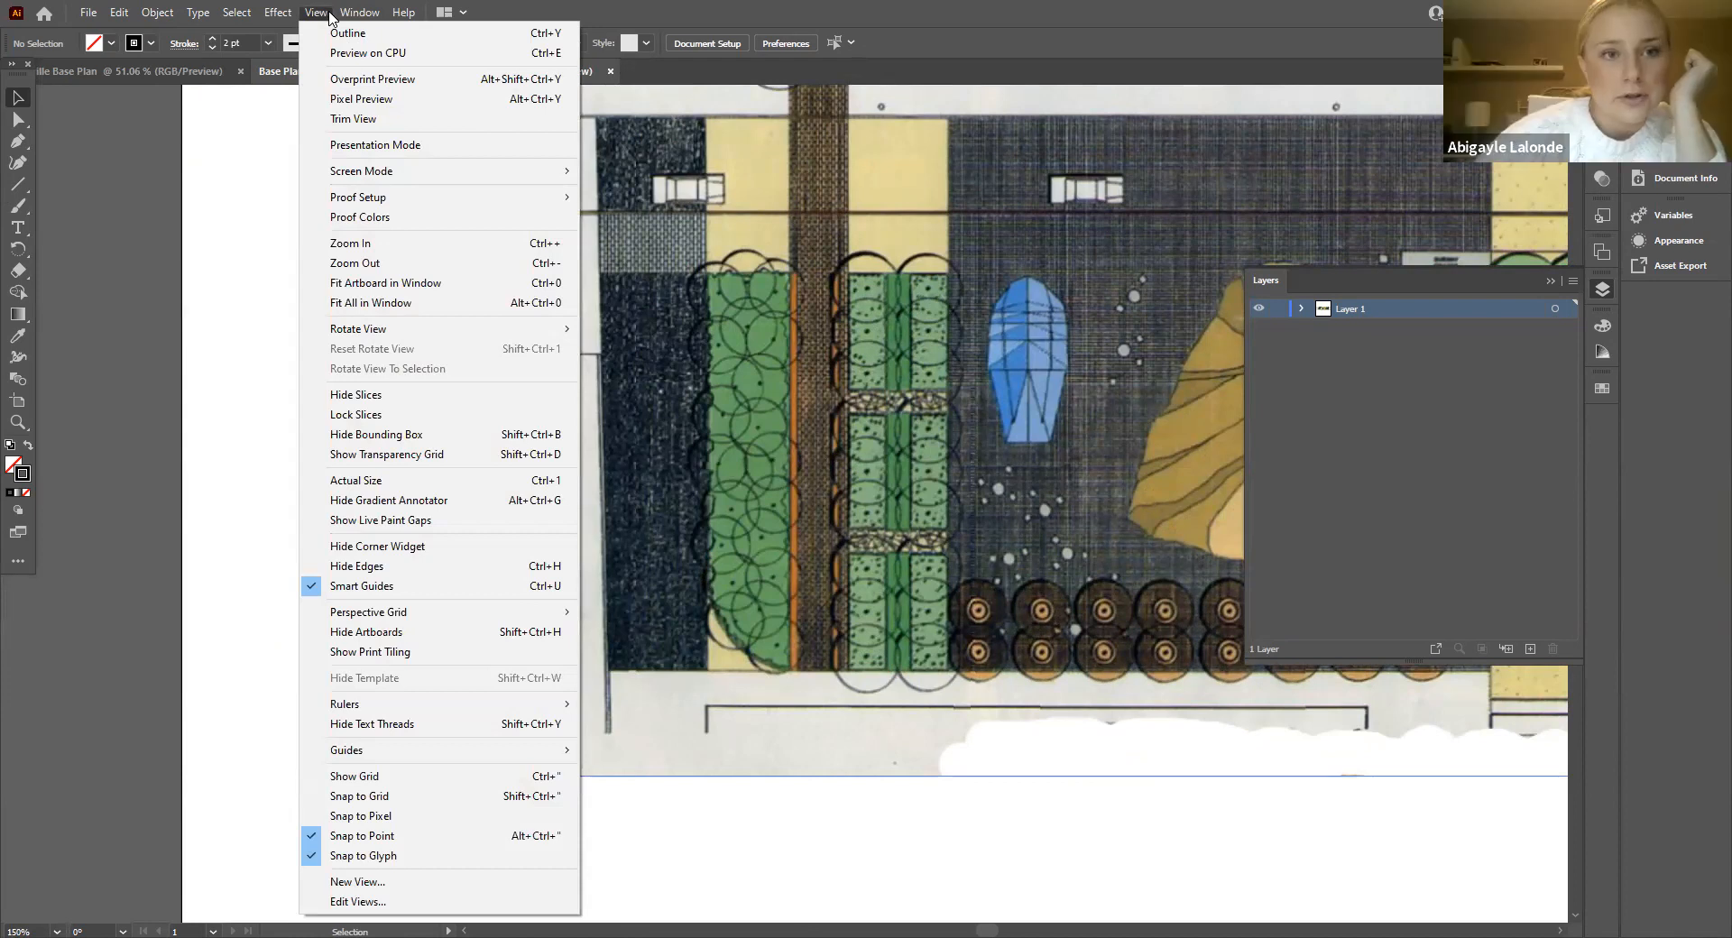
pyautogui.click(327, 14)
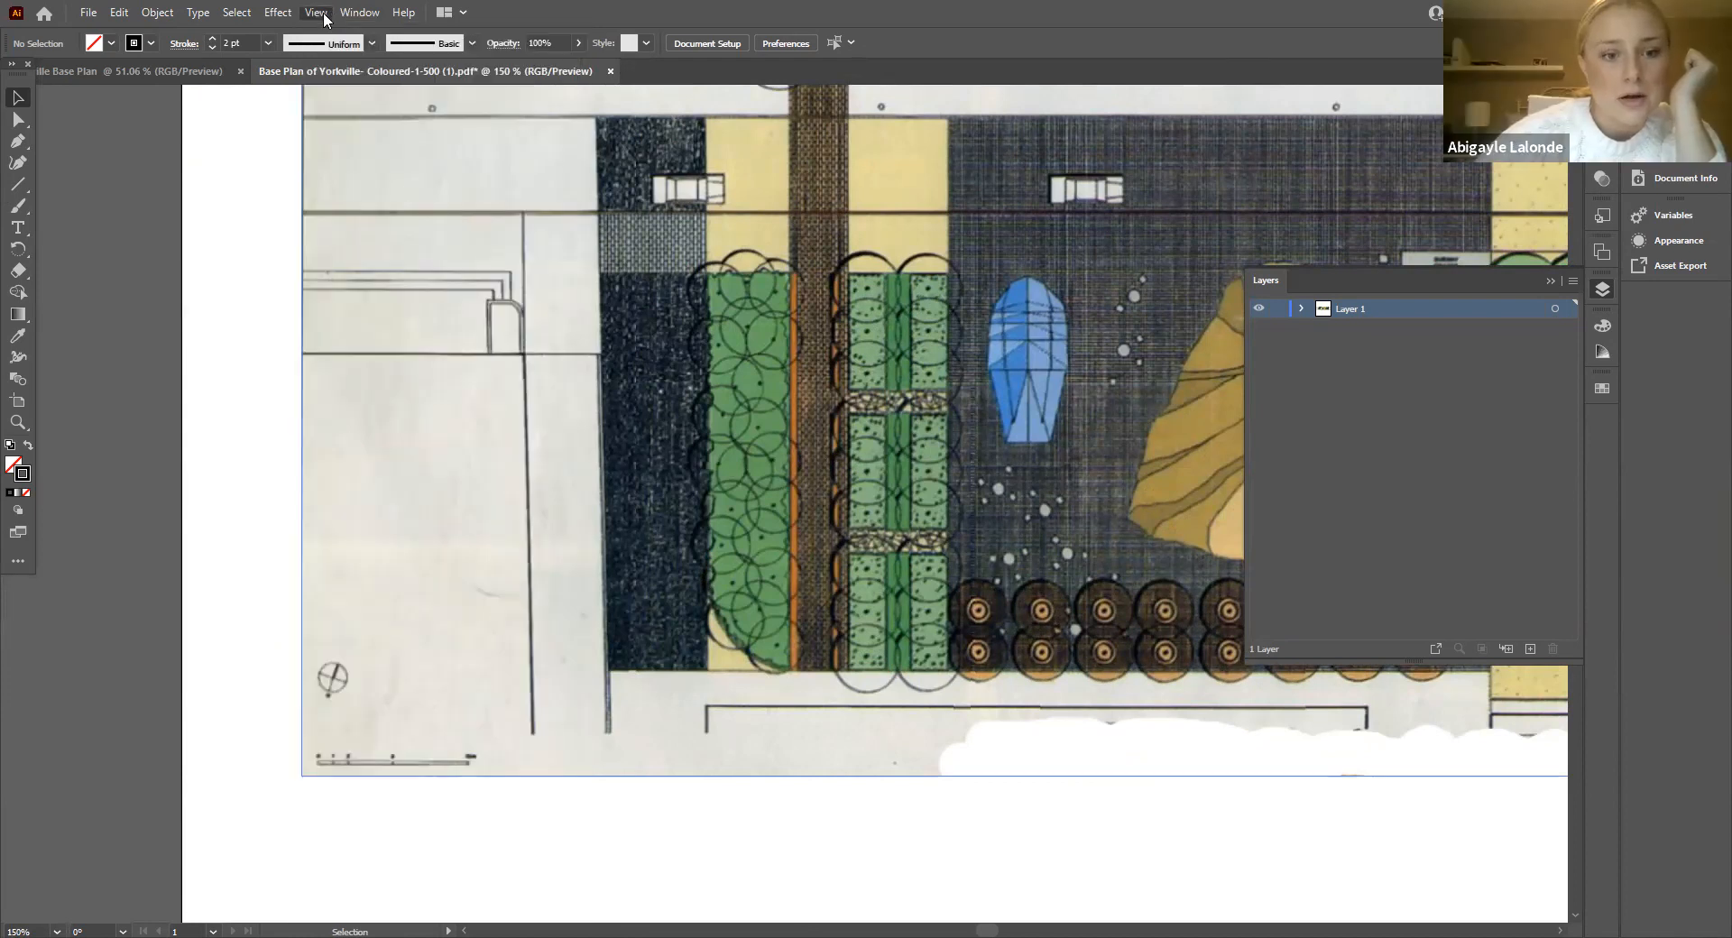
pyautogui.click(327, 14)
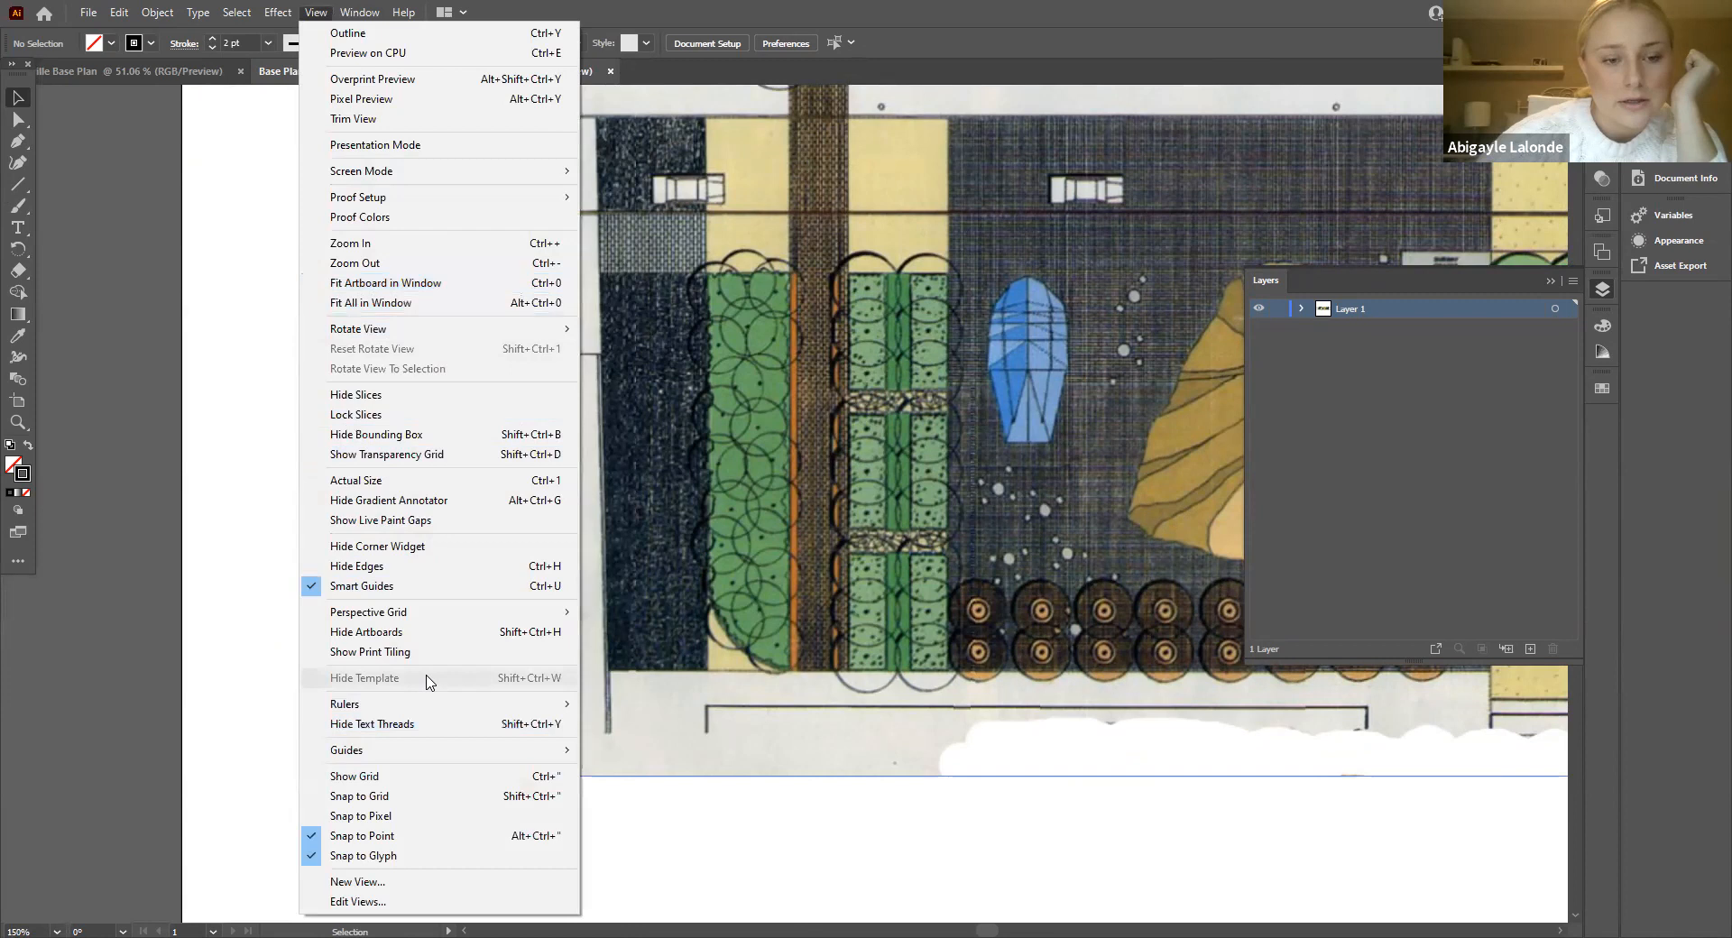
pyautogui.moveTo(435, 710)
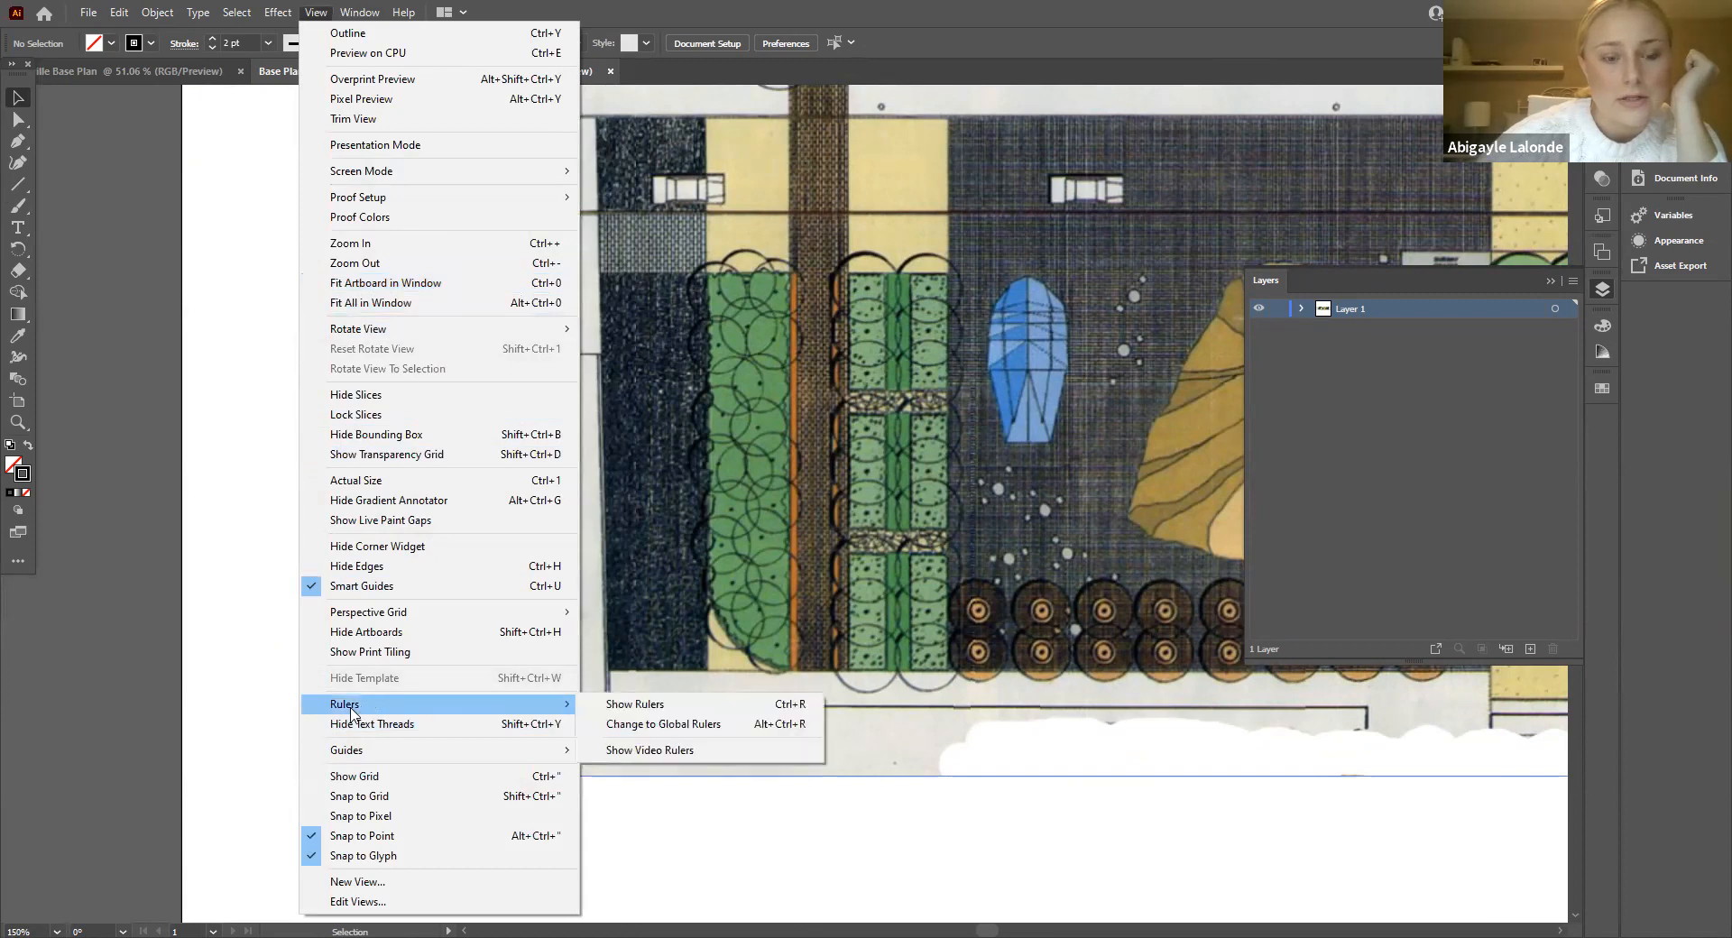
pyautogui.click(626, 709)
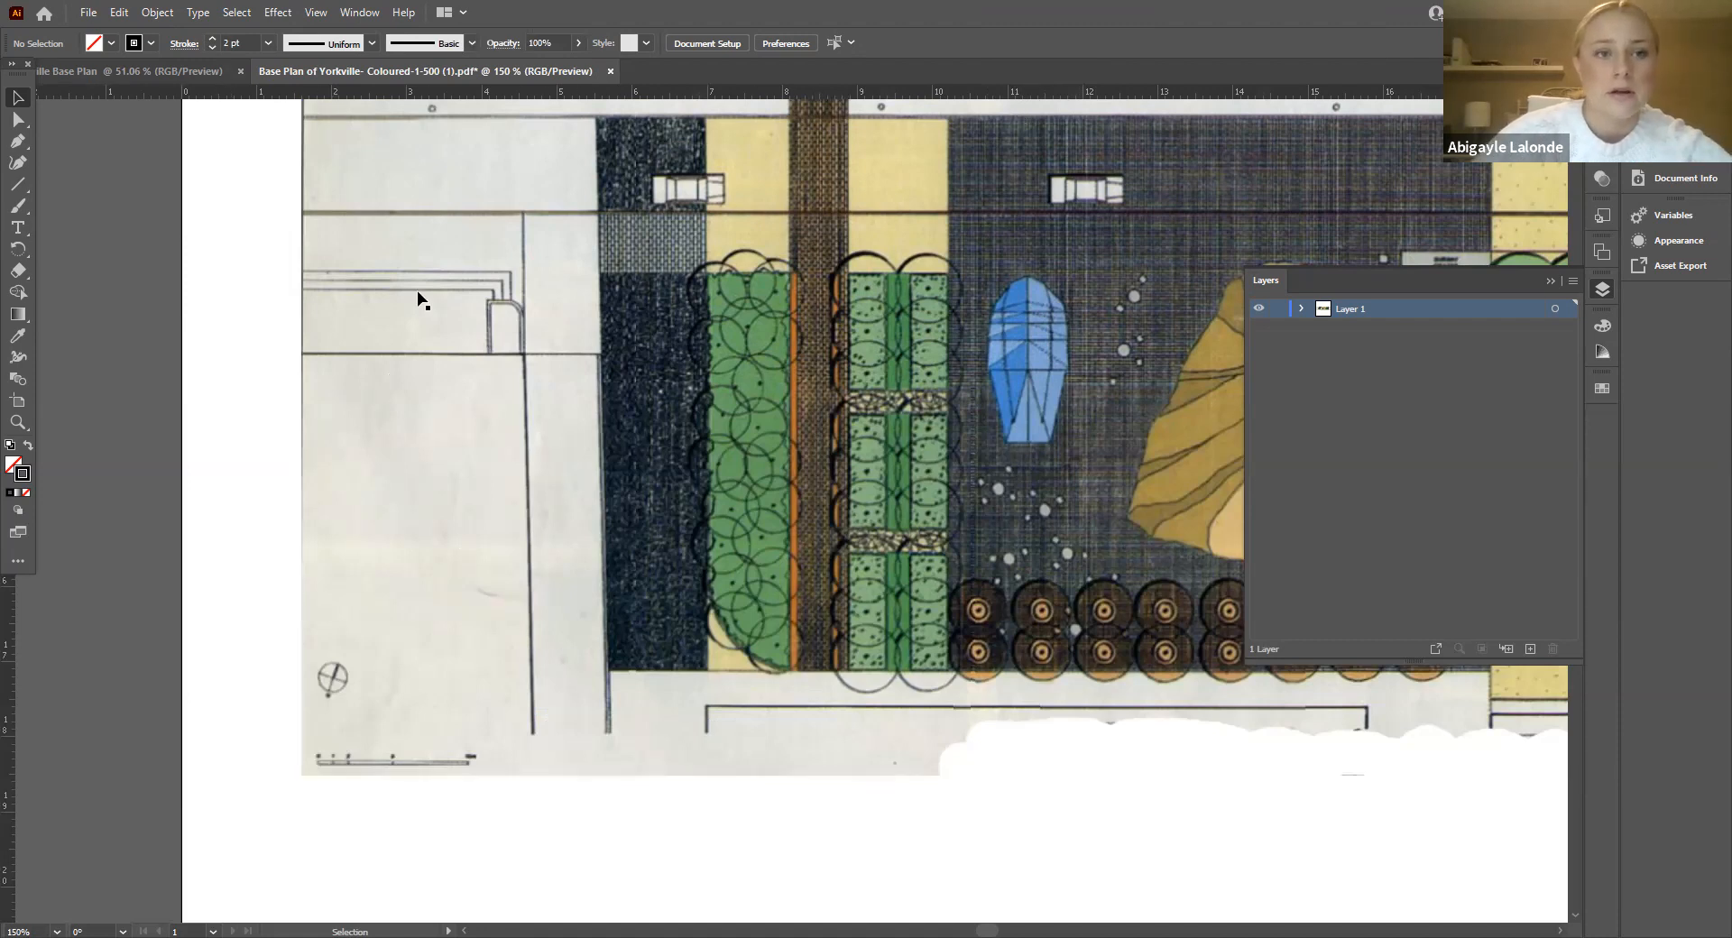
# Step: Place a horizontal ruler guide across the plan, above the long dark horizontal line near the parked cars
pyautogui.scroll(-1, 452, 308)
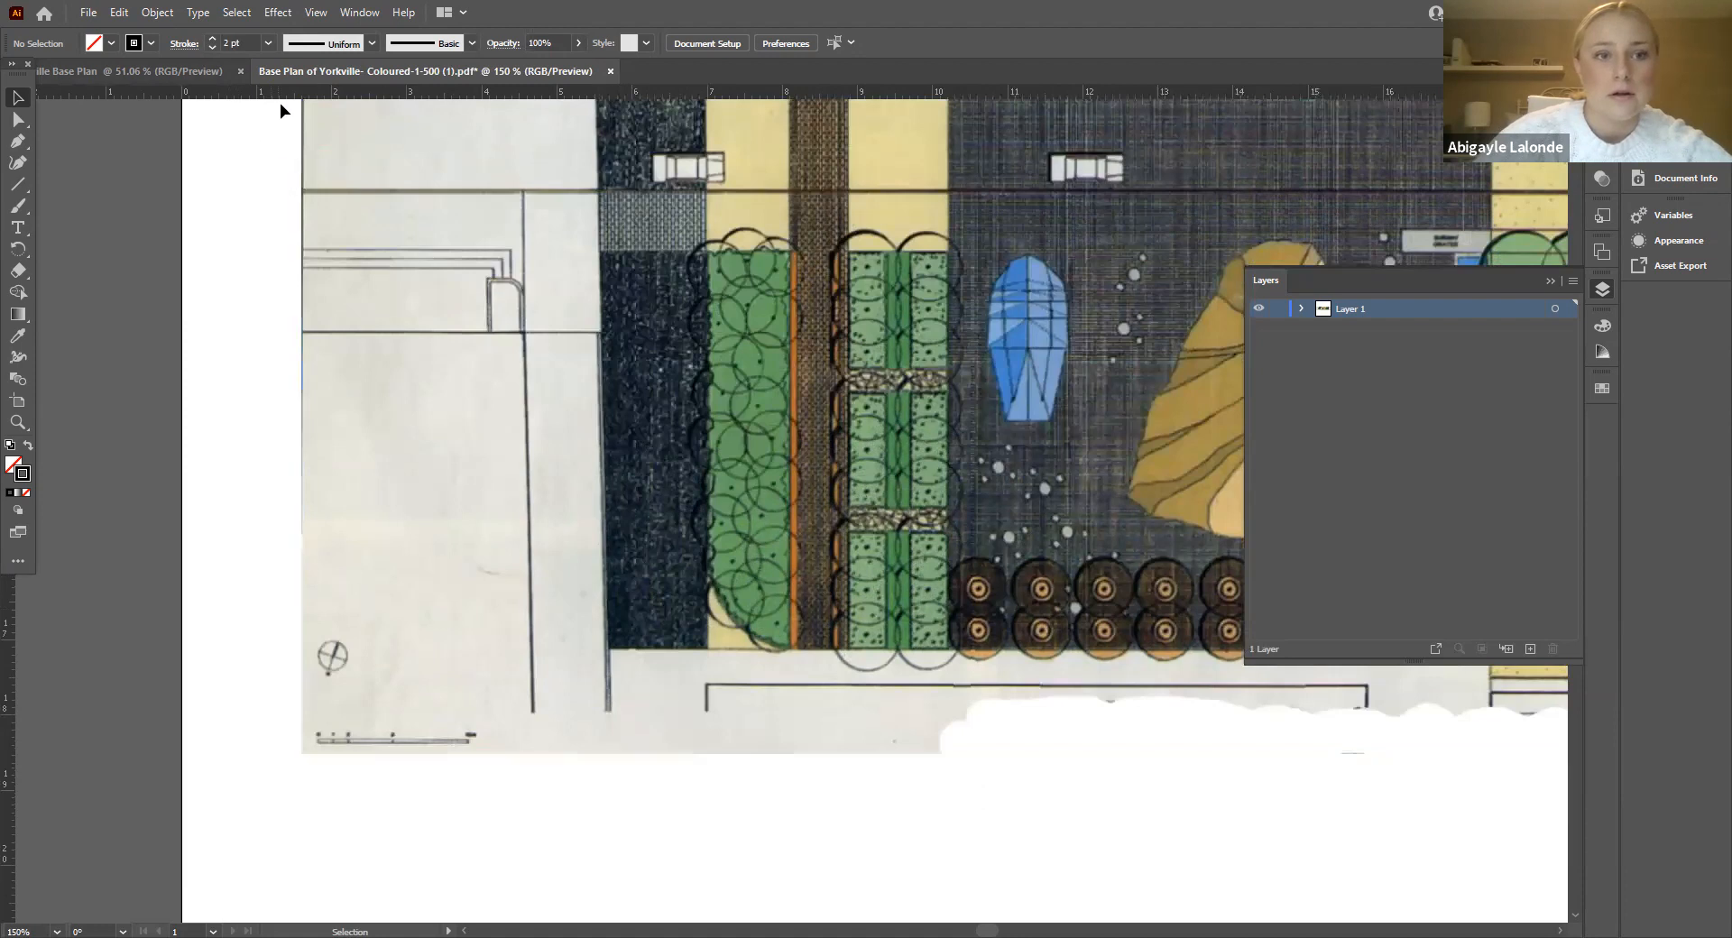
pyautogui.moveTo(285, 105); pyautogui.dragTo(267, 328)
pyautogui.moveTo(296, 114); pyautogui.dragTo(290, 276)
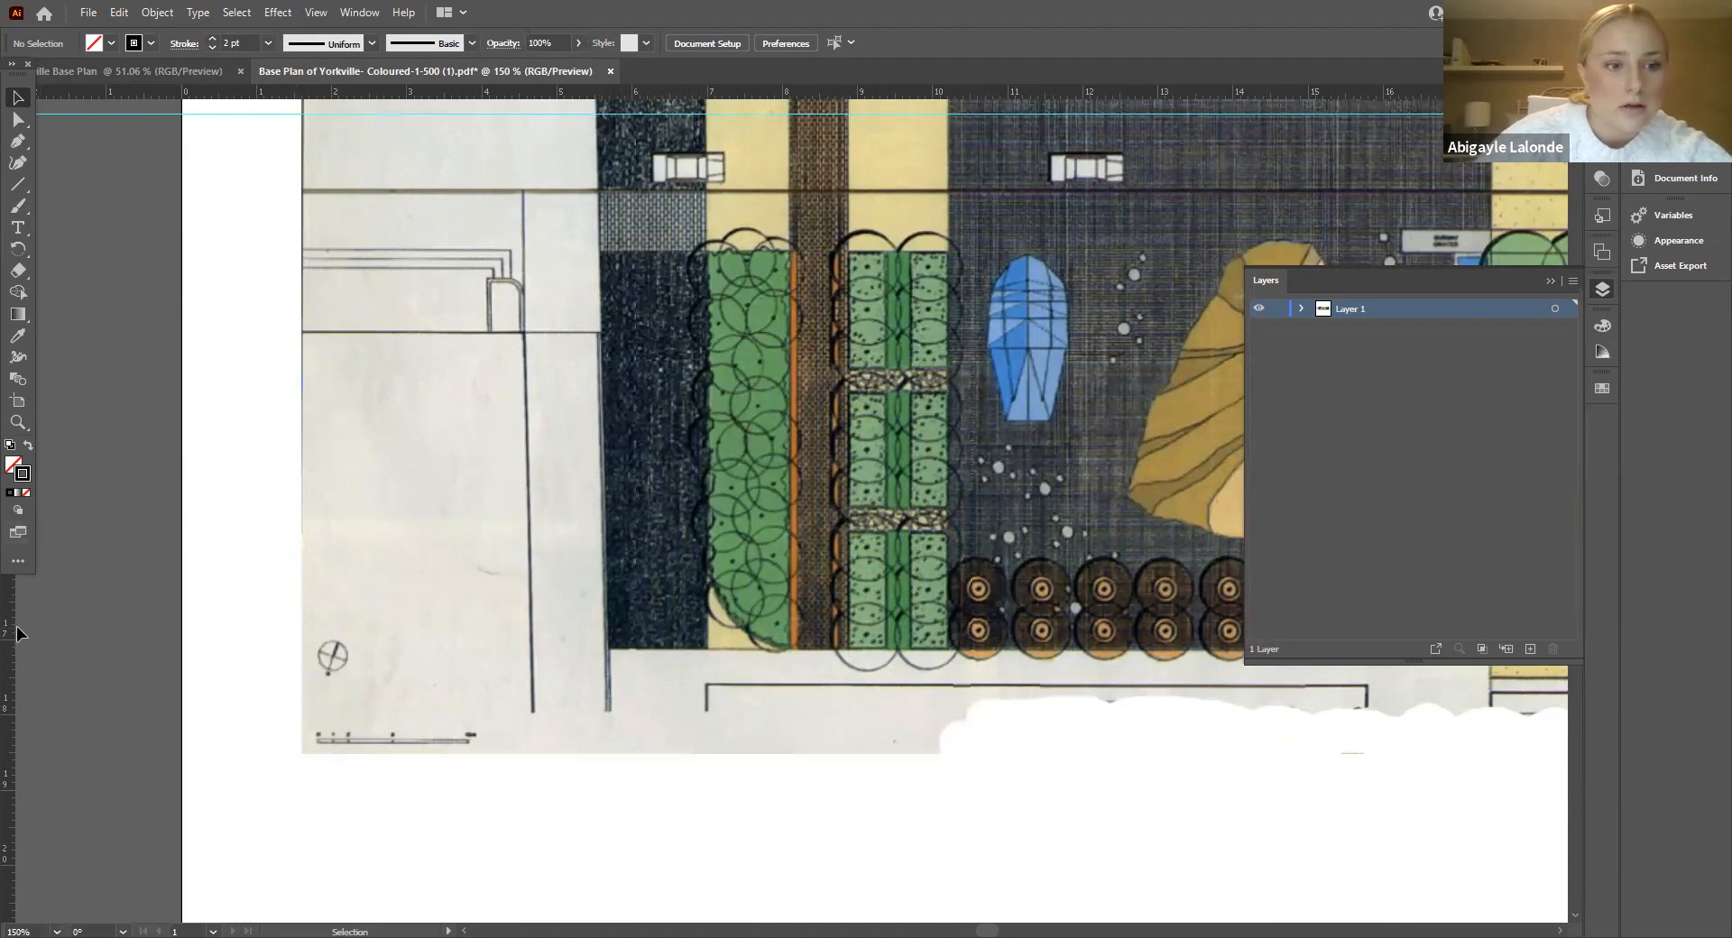
pyautogui.moveTo(276, 646); pyautogui.dragTo(406, 648)
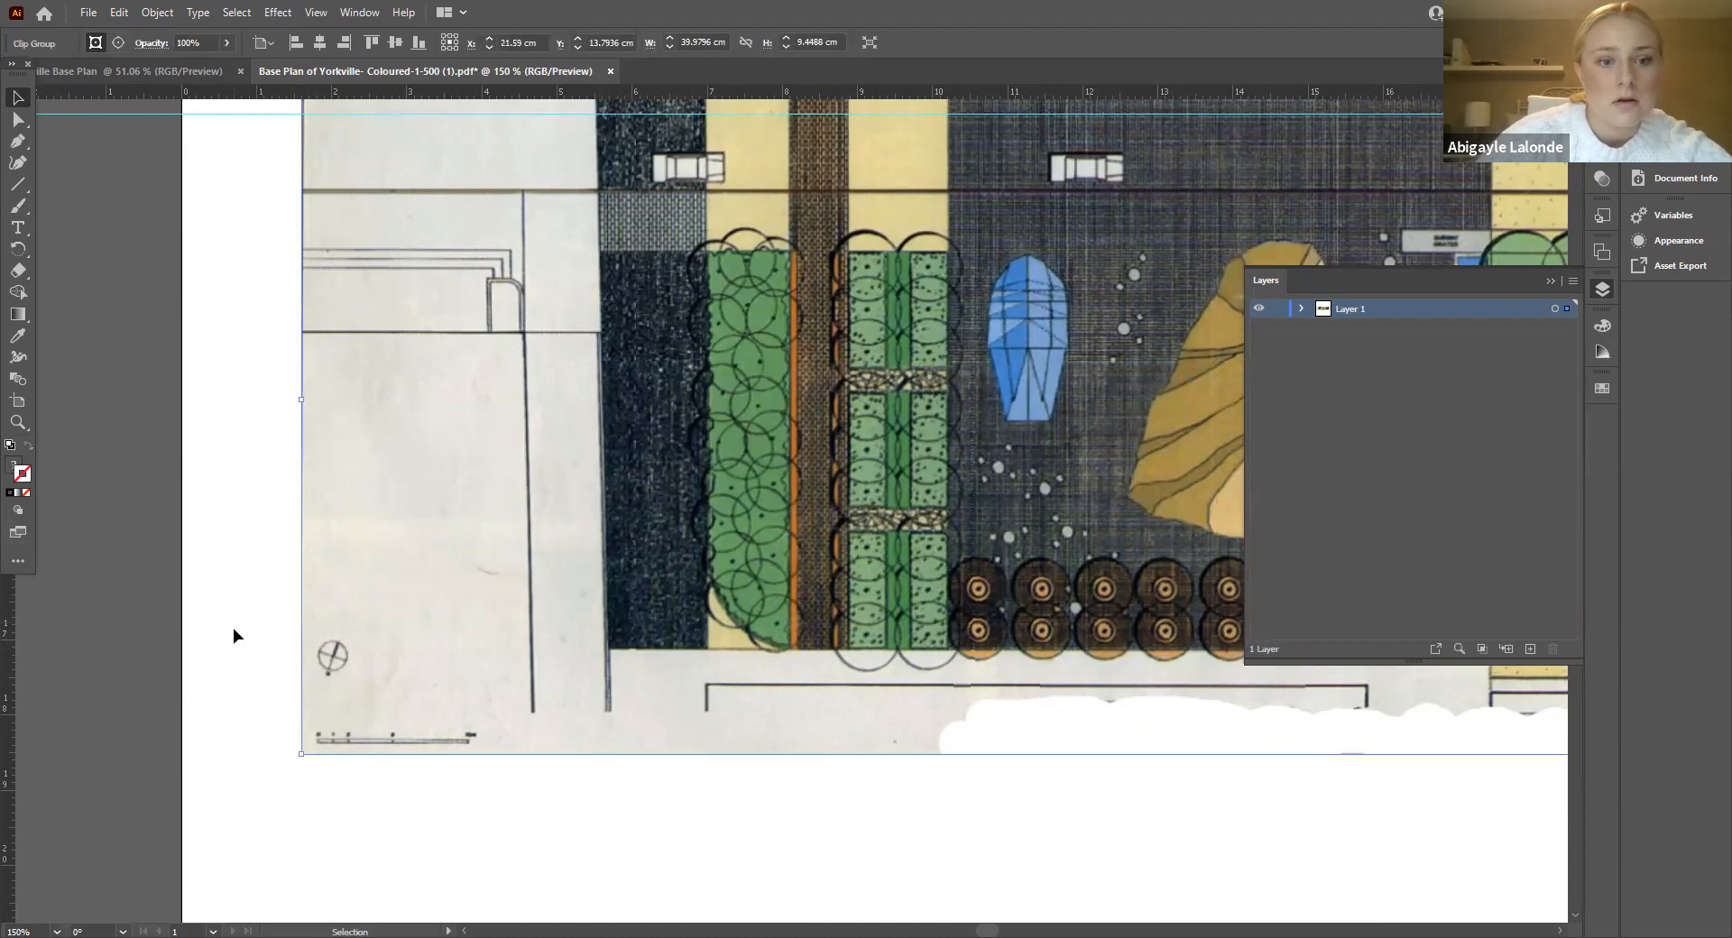
pyautogui.press('Delete')
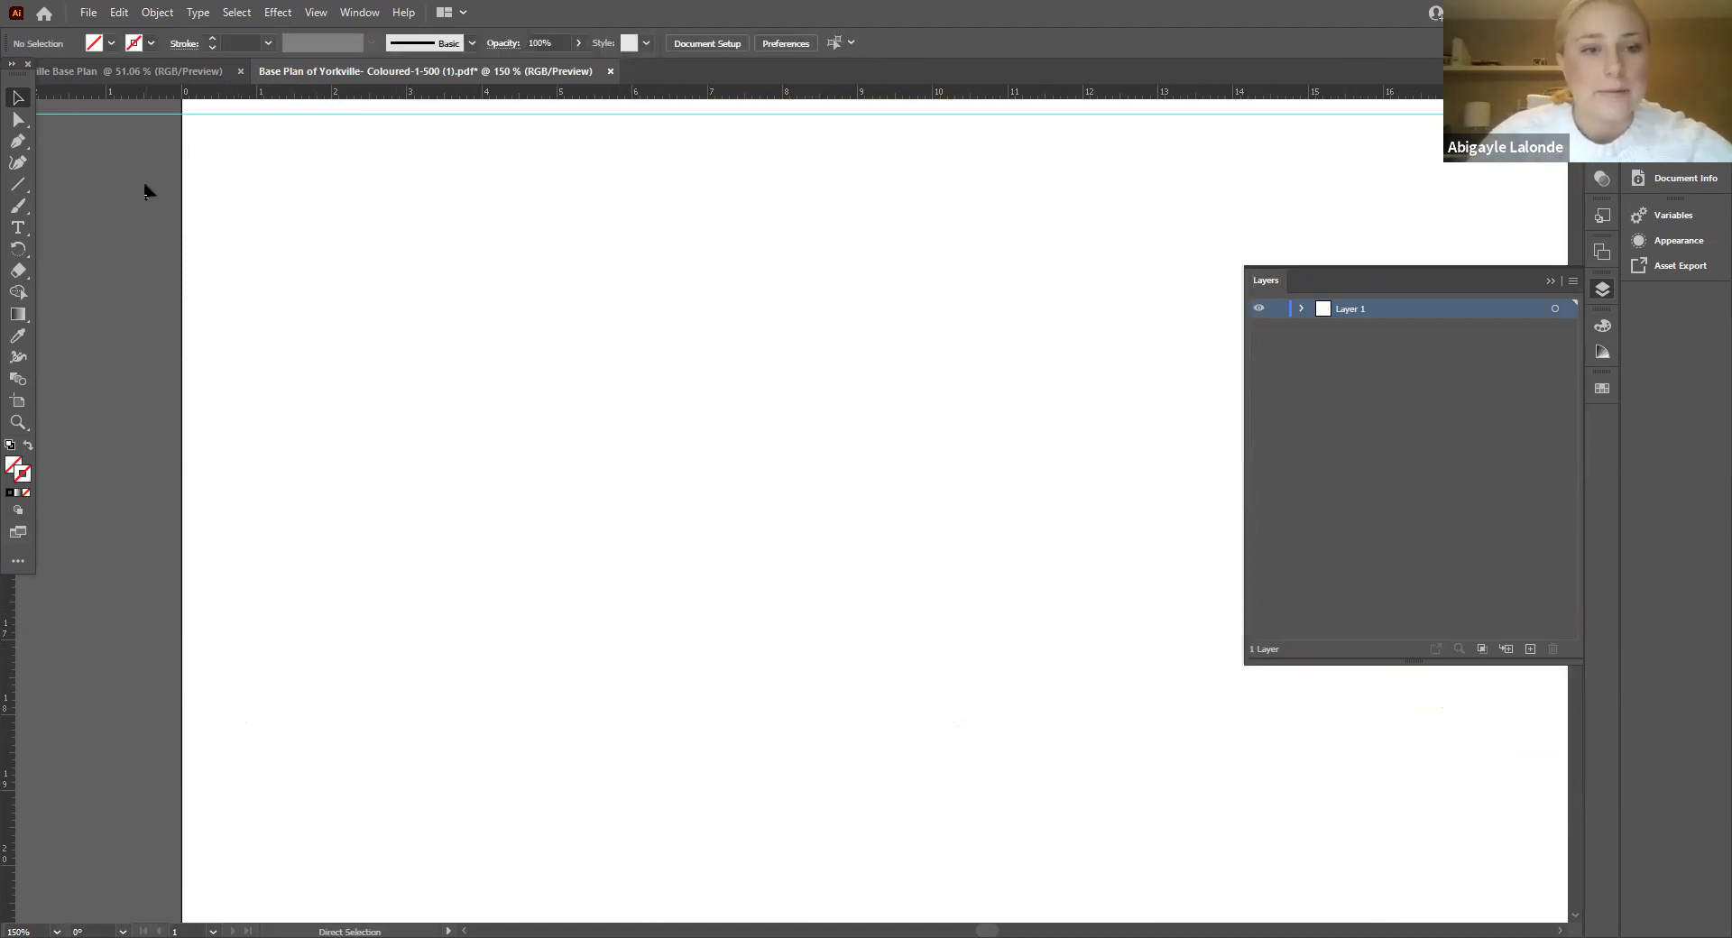
pyautogui.hotkey('ctrl', 'z')
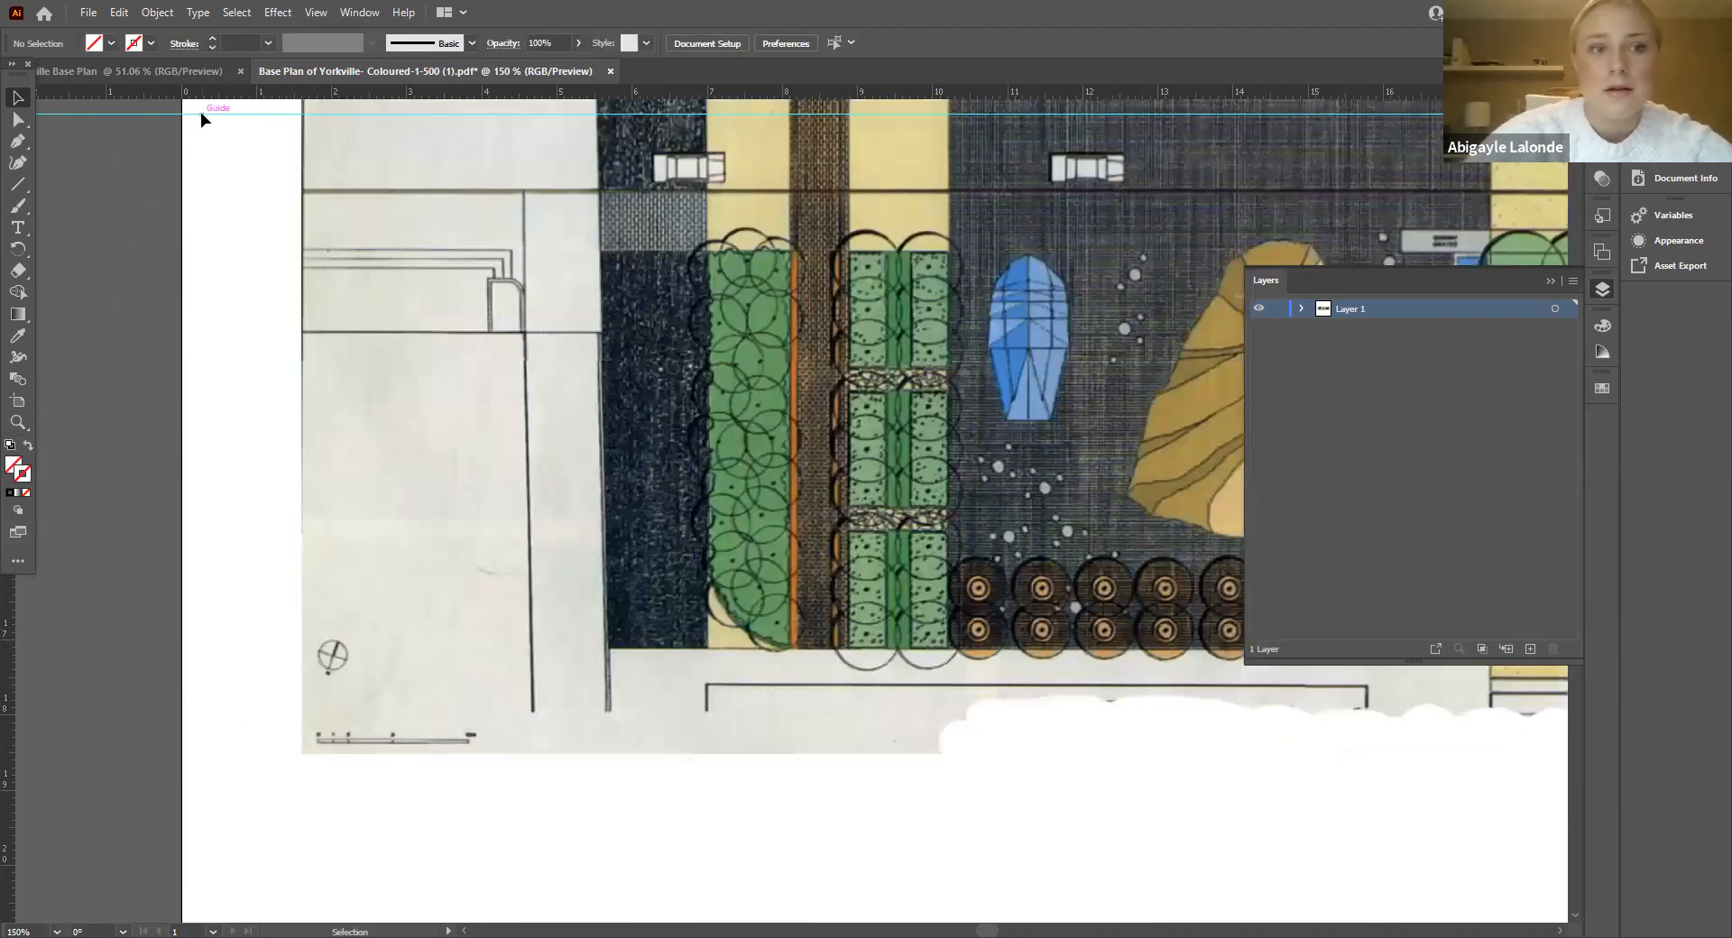
# Step: Show the document grid behind the plan on the artboard
pyautogui.scroll(3, 300, 167)
pyautogui.scroll(2, 299, 167)
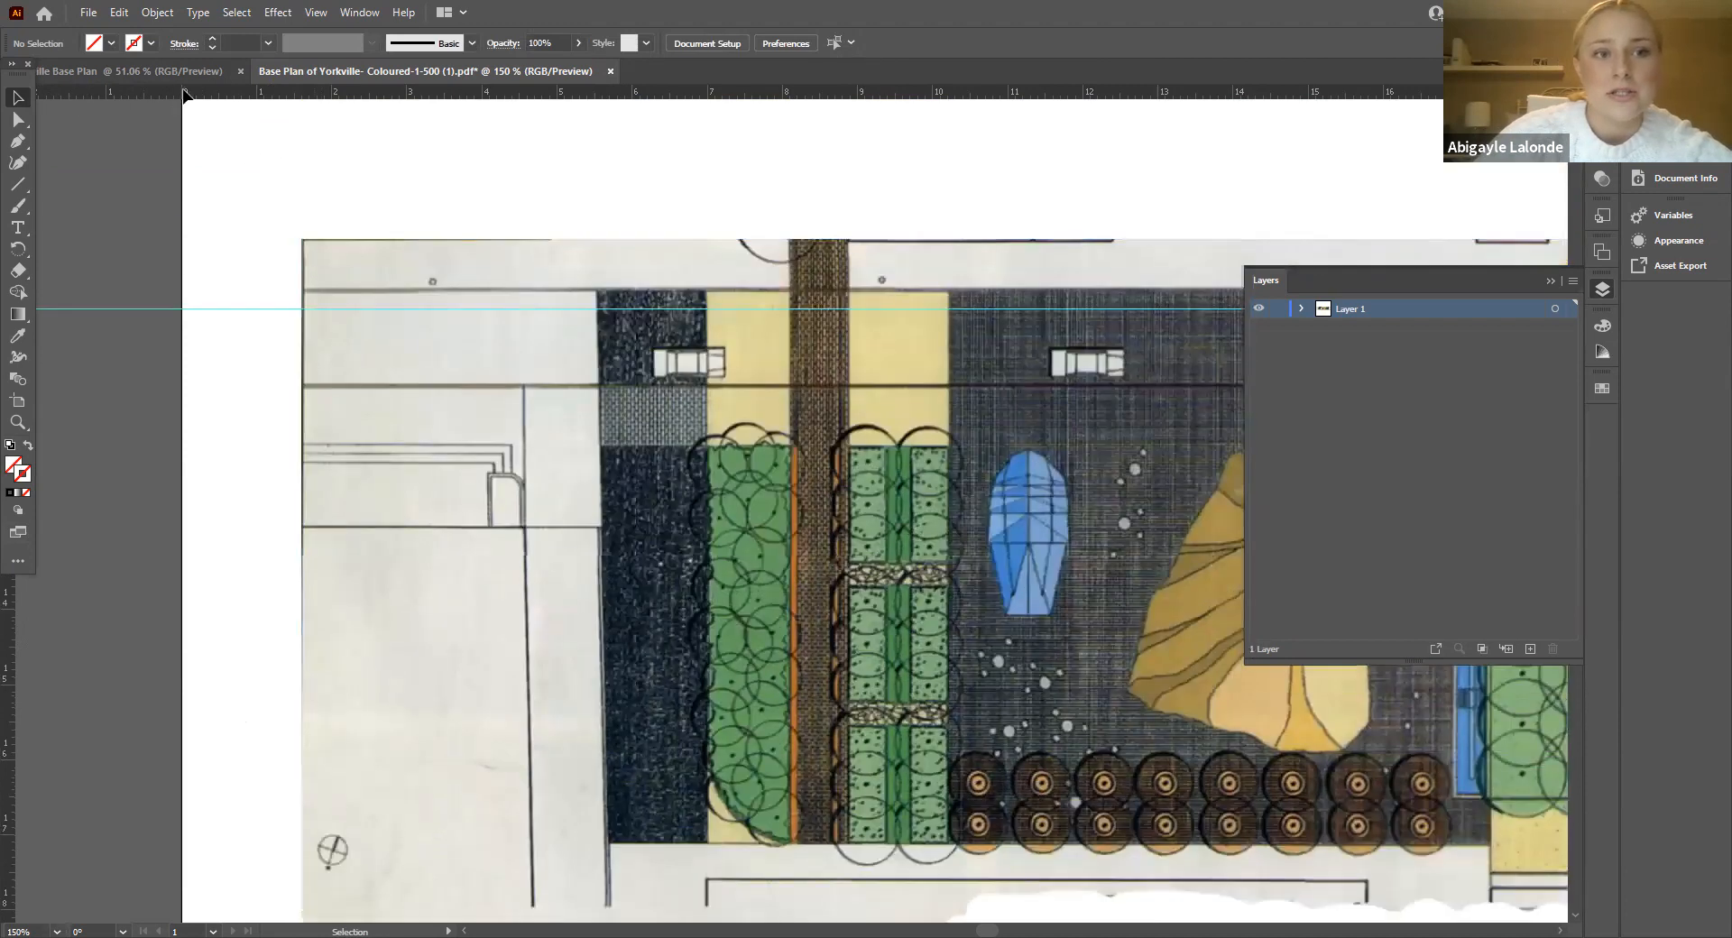
pyautogui.scroll(-1, 256, 74)
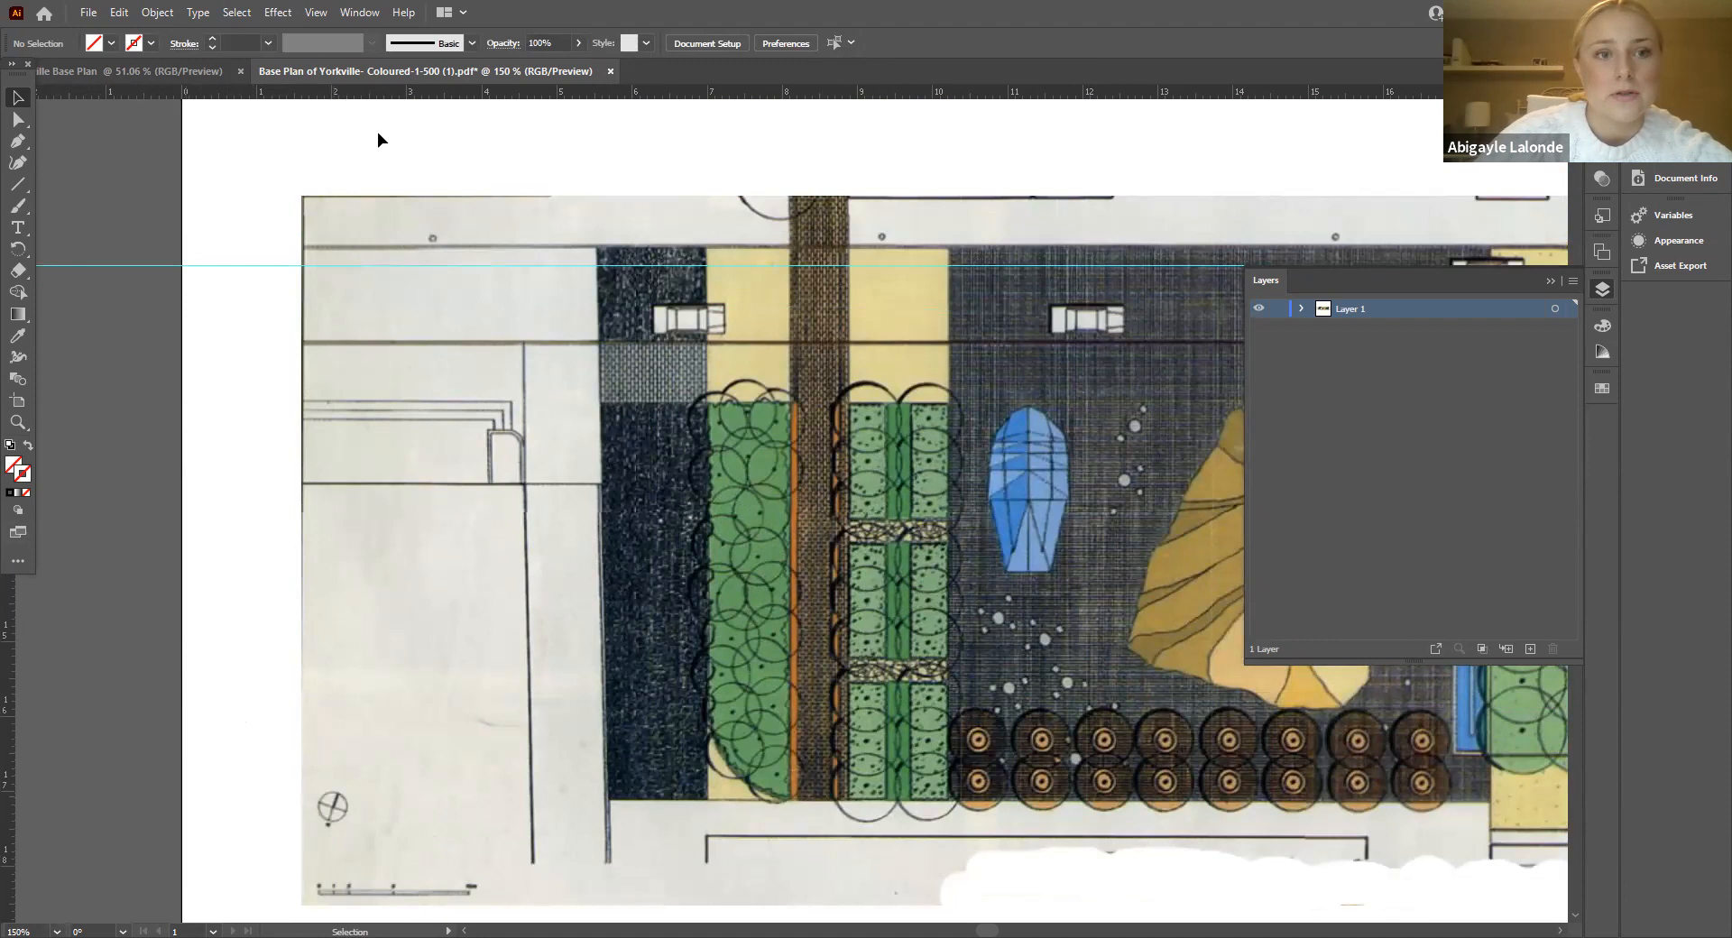
pyautogui.scroll(-3, 378, 137)
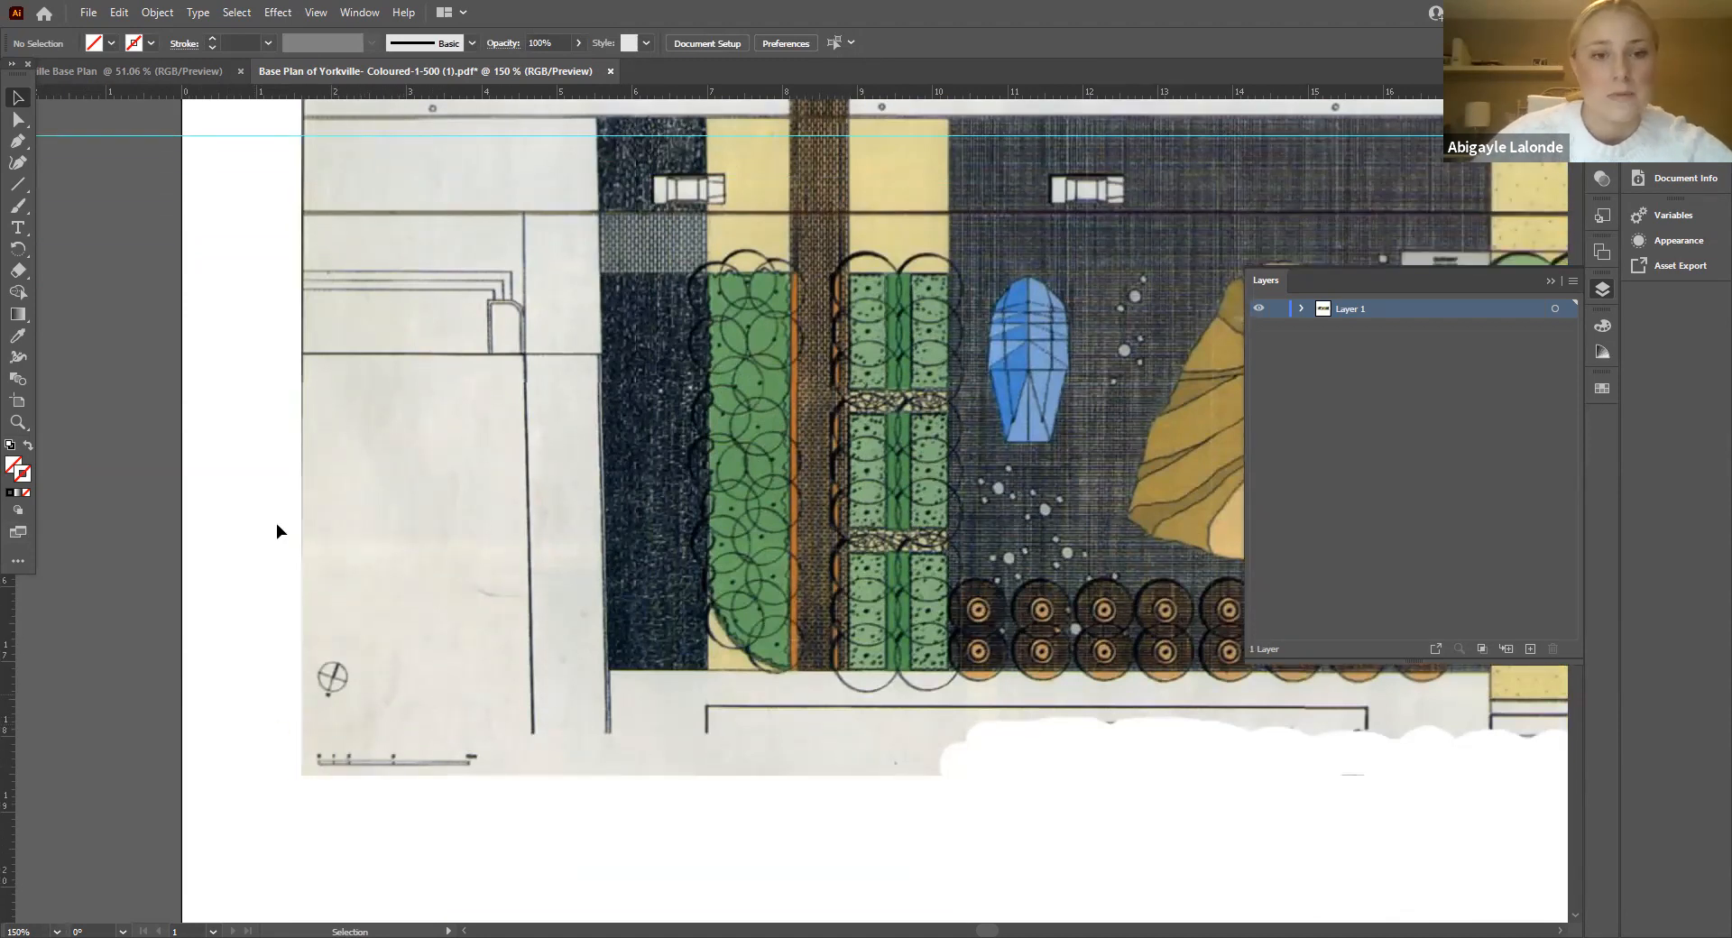
pyautogui.click(315, 12)
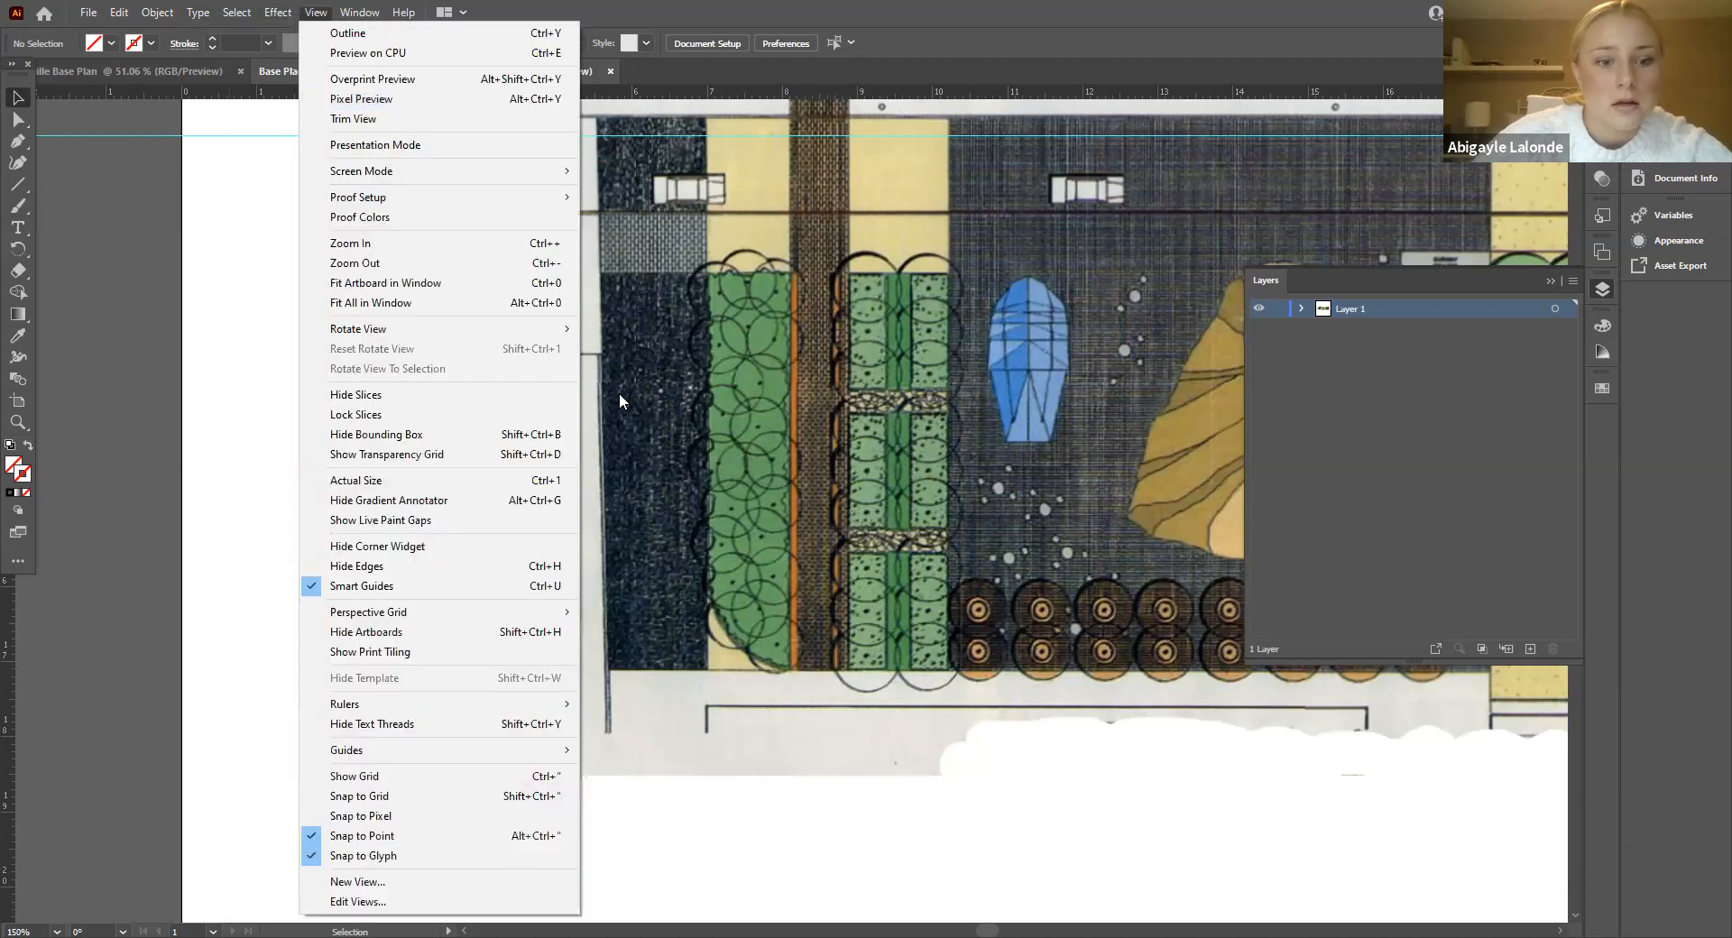
pyautogui.click(483, 779)
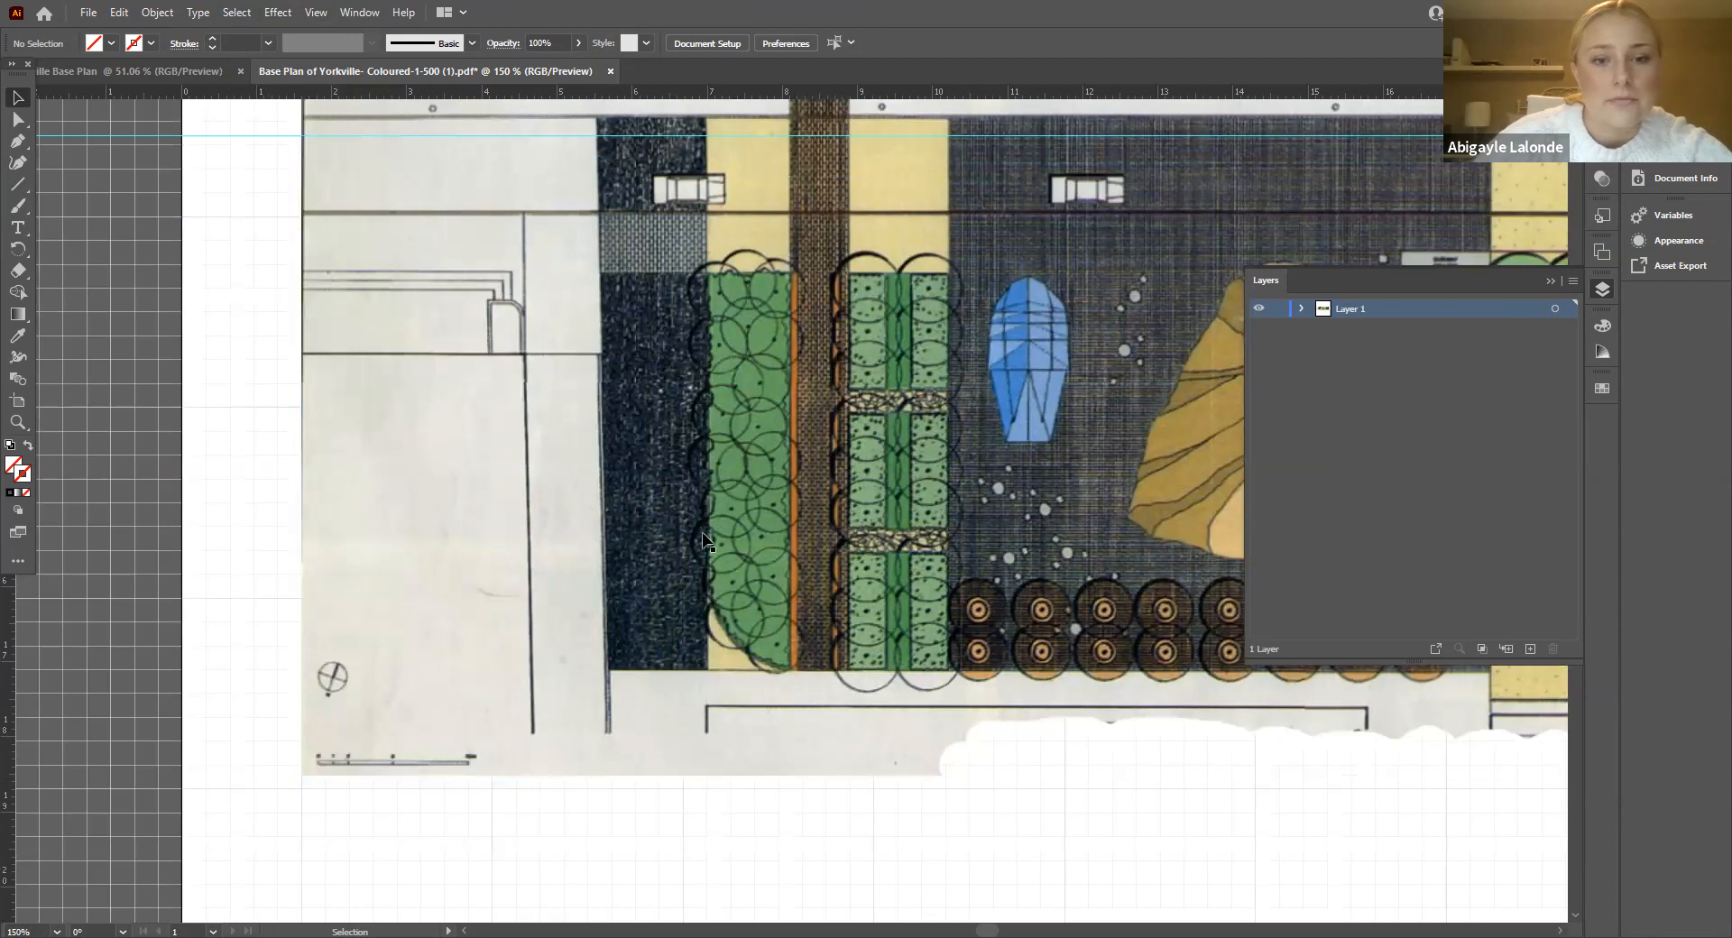
pyautogui.scroll(2, 598, 561)
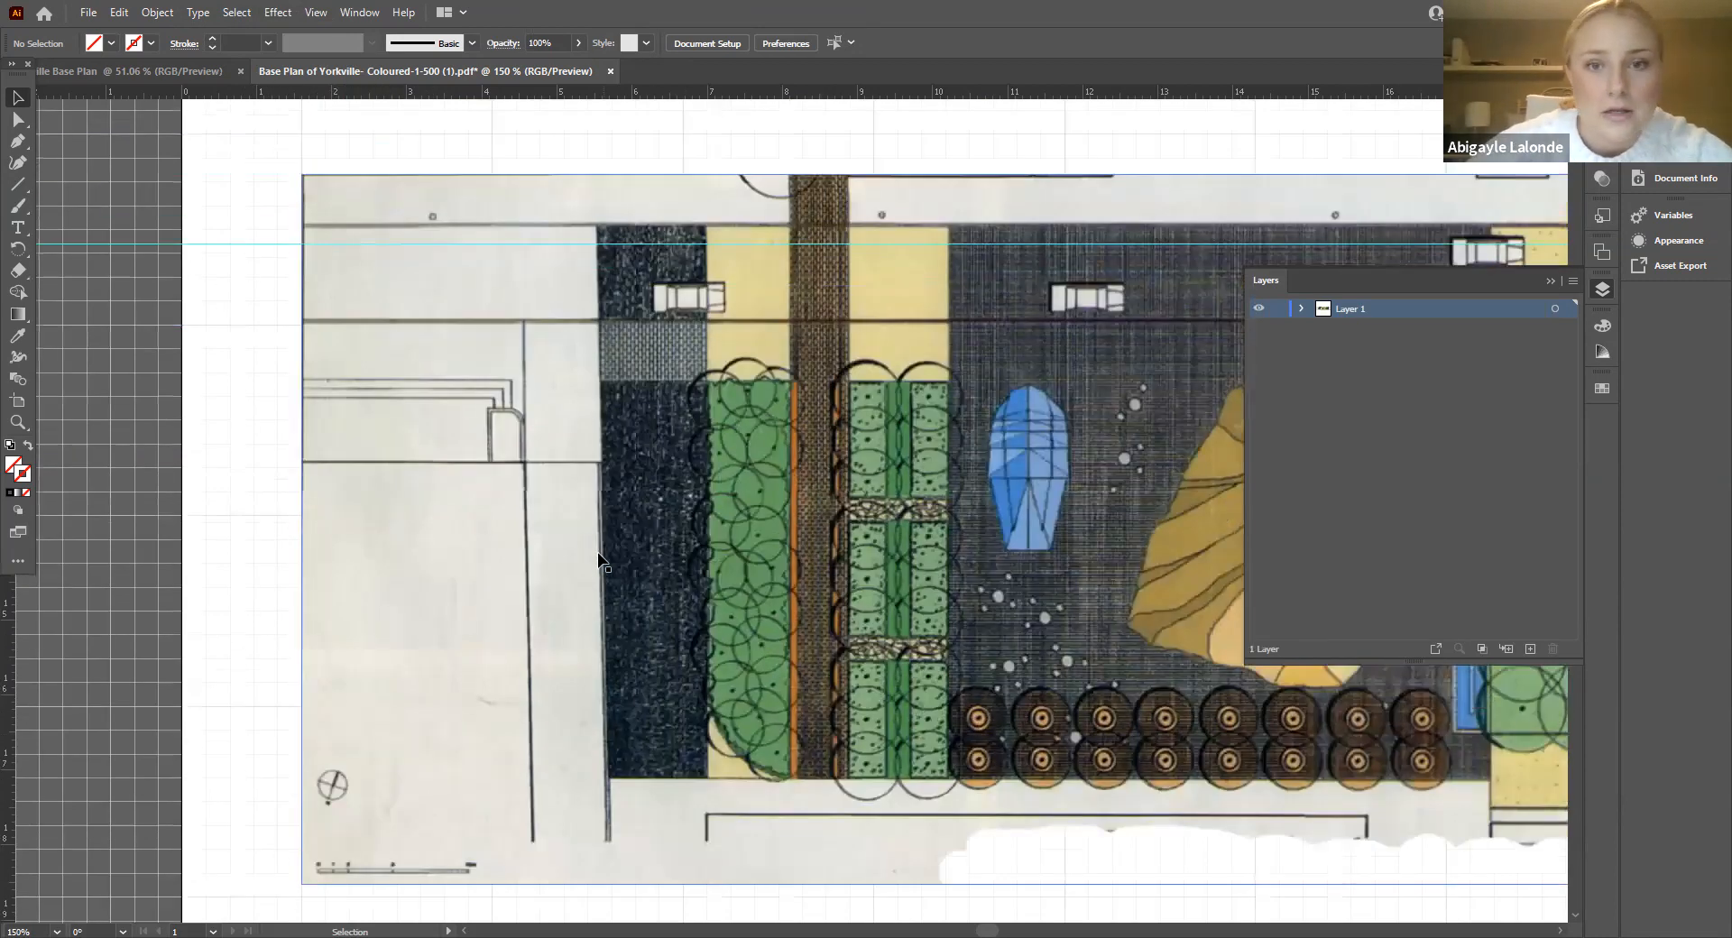
pyautogui.scroll(2, 599, 278)
pyautogui.scroll(-4, 579, 255)
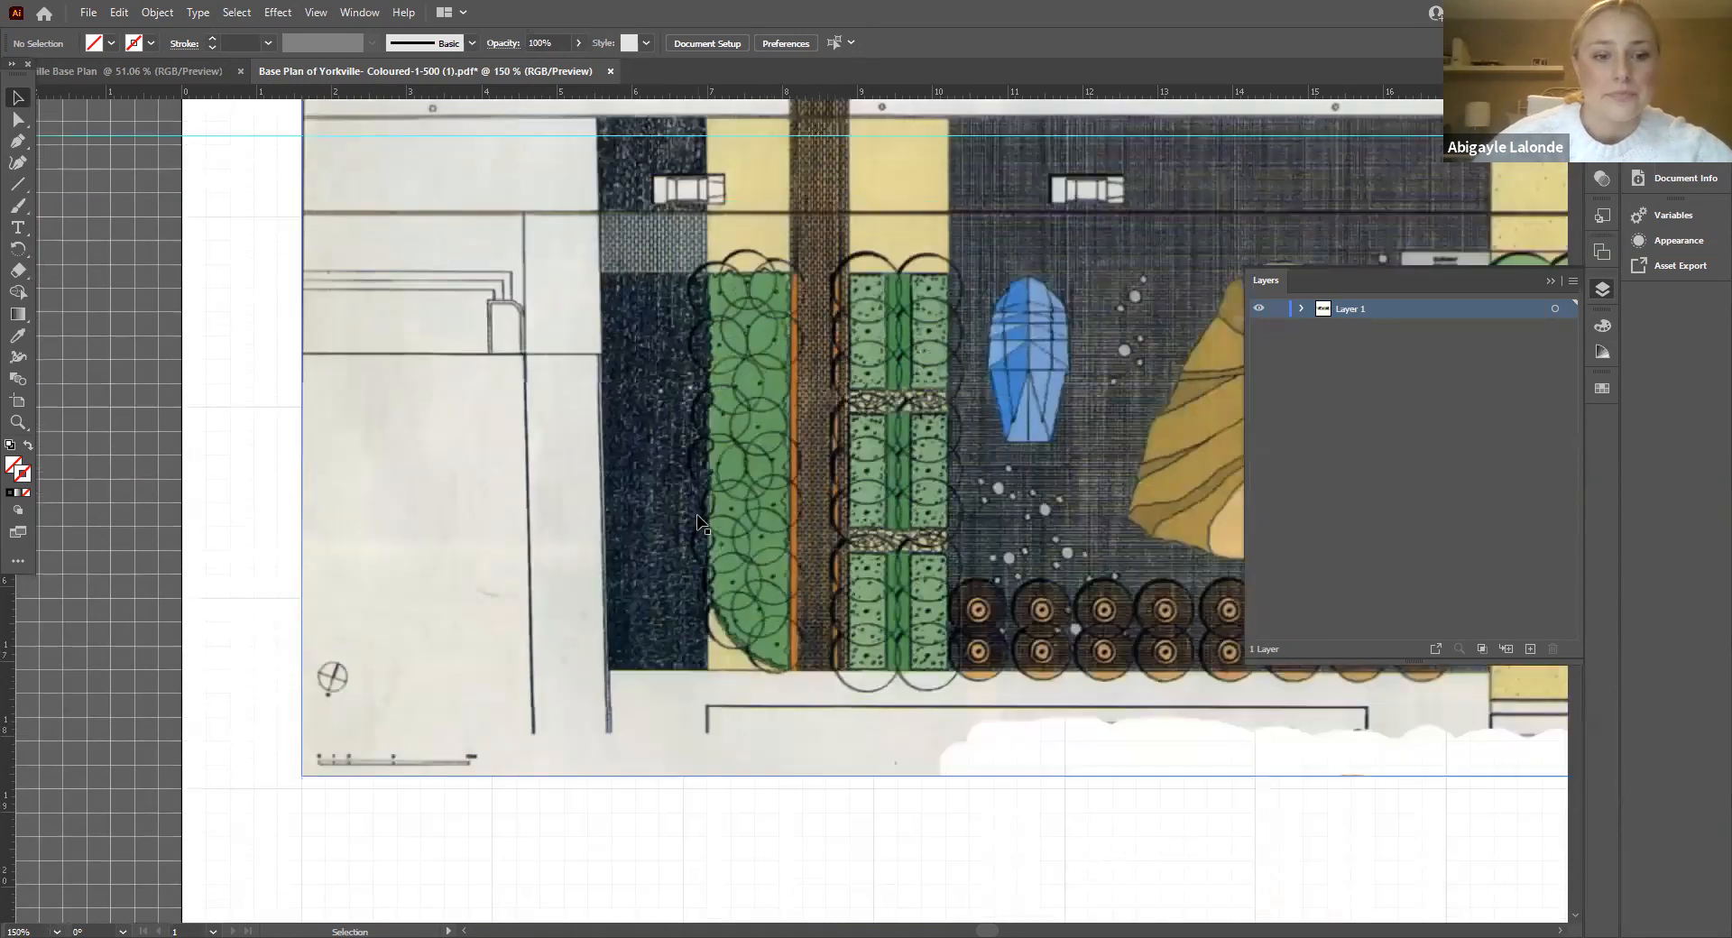
pyautogui.scroll(-2, 699, 523)
pyautogui.scroll(1, 241, 214)
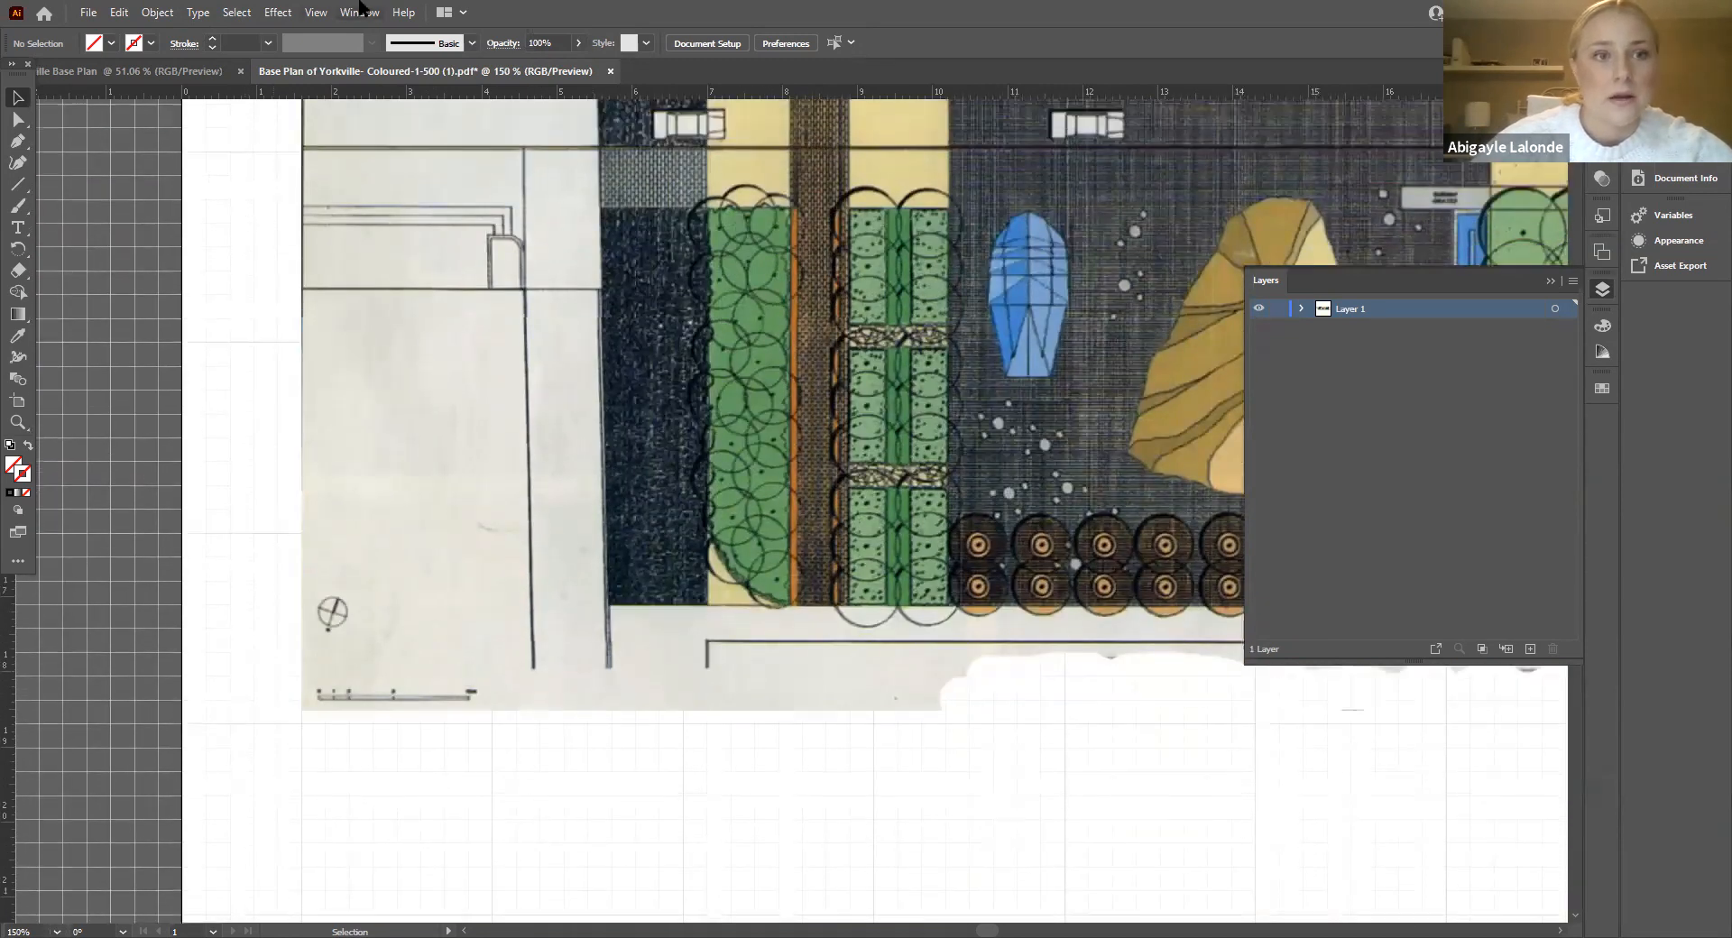
pyautogui.hotkey('alt', 'v')
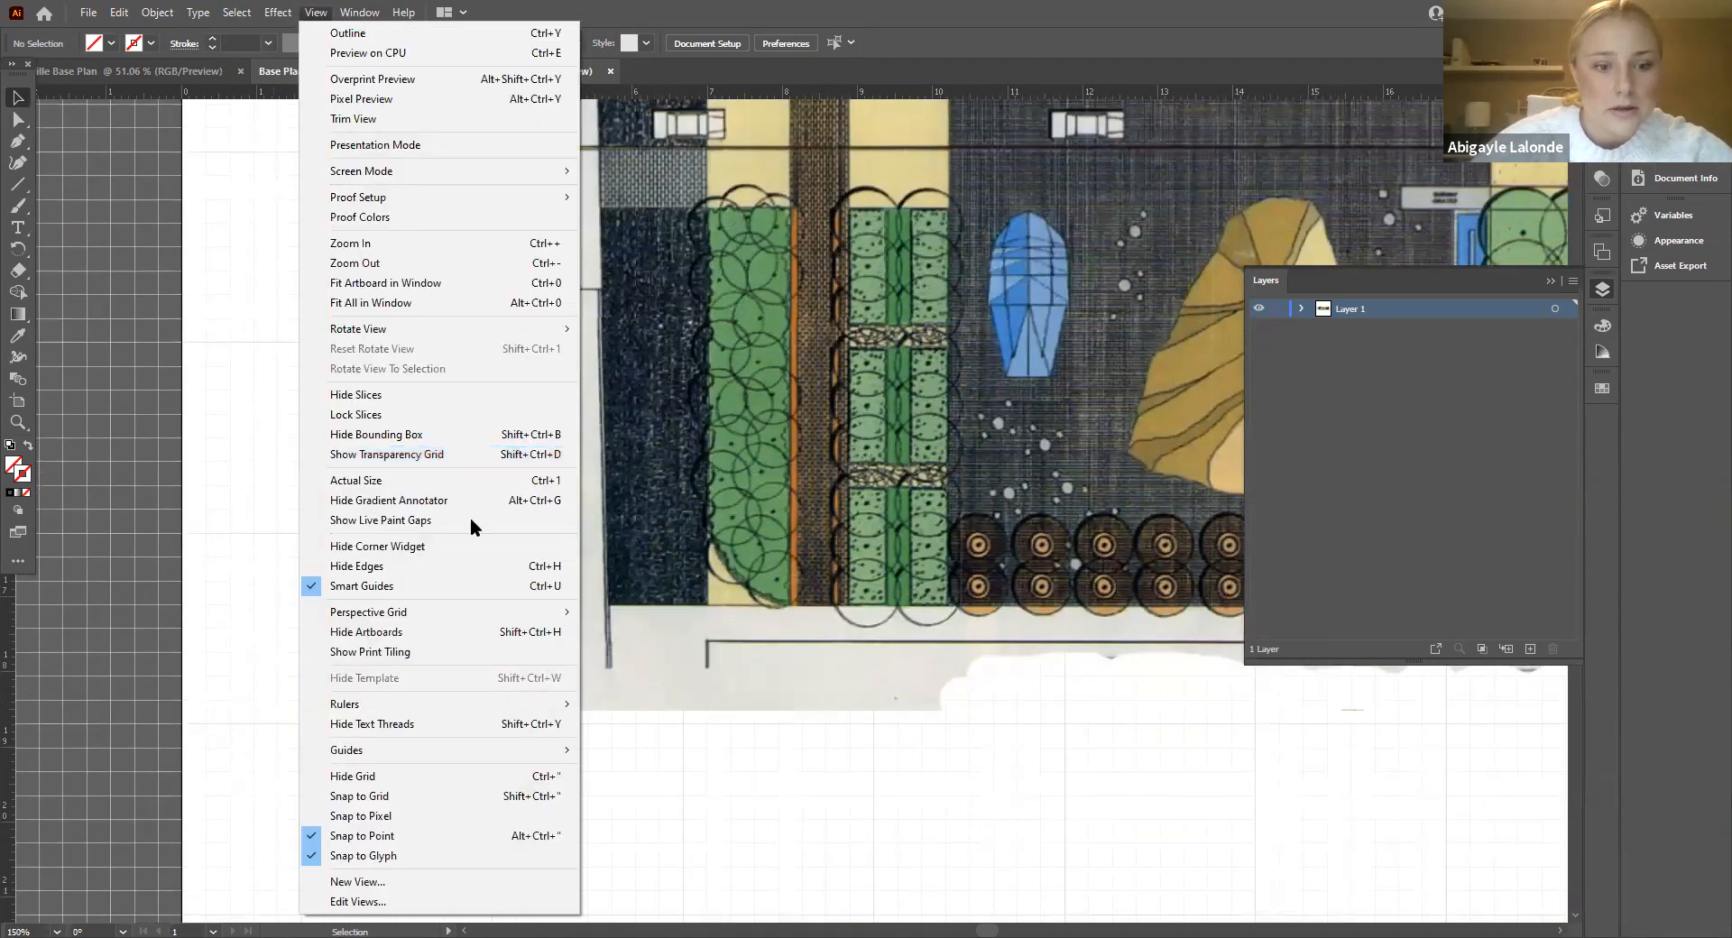
pyautogui.click(1066, 837)
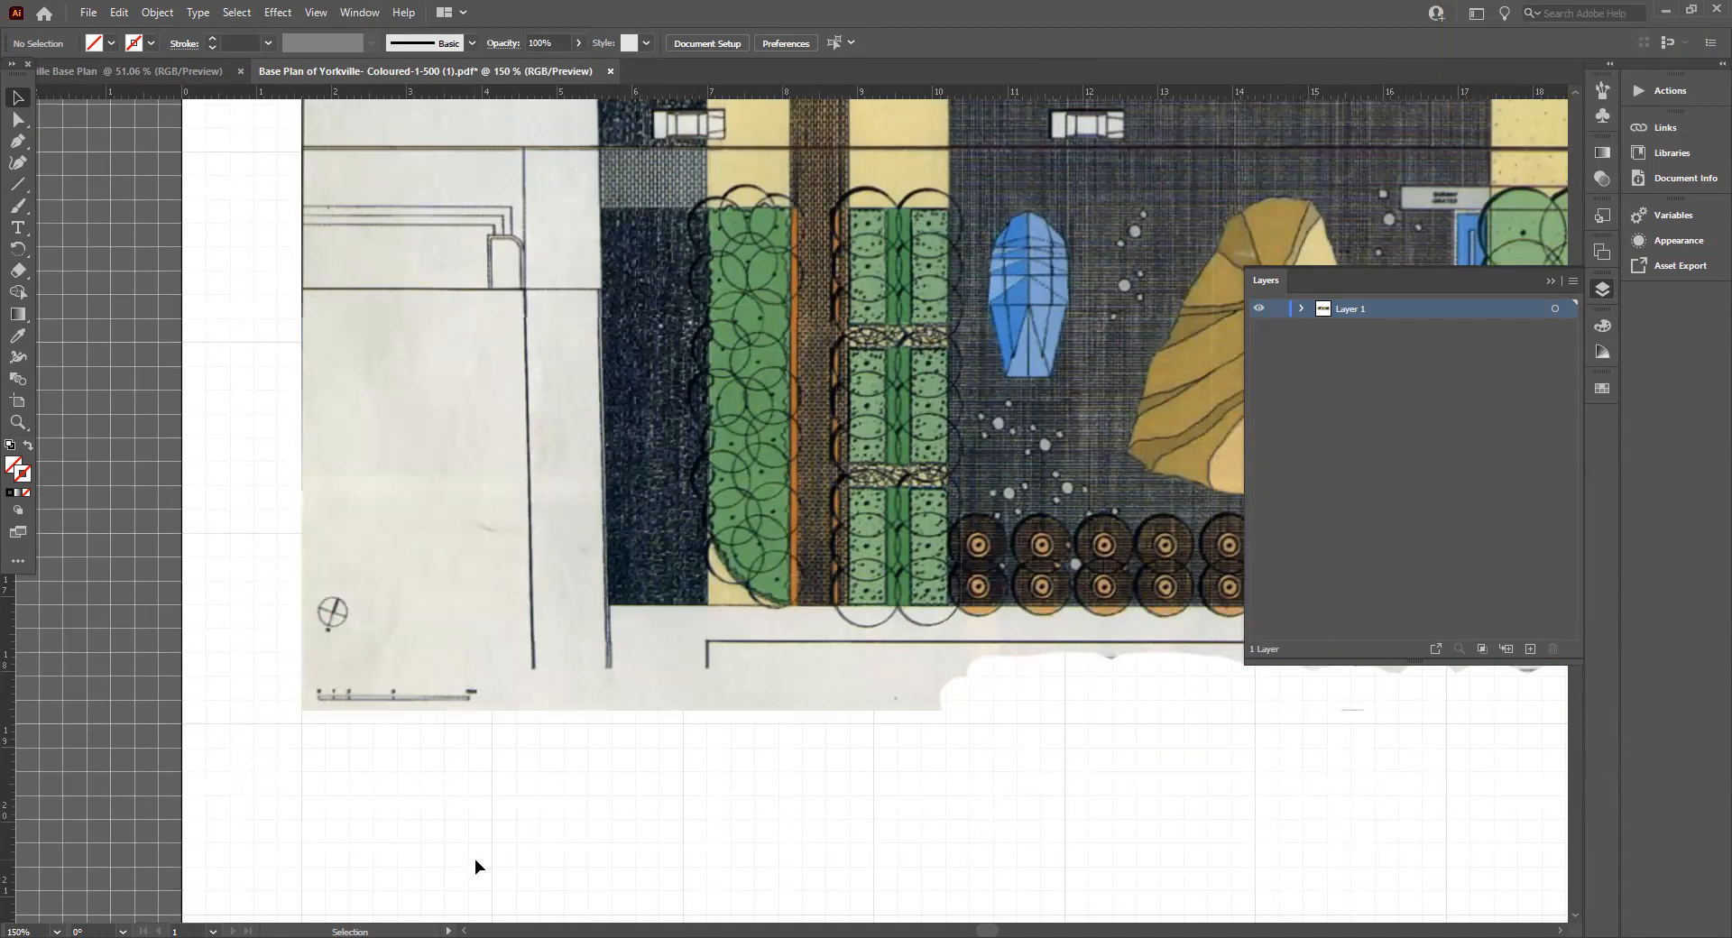
pyautogui.moveTo(346, 96); pyautogui.dragTo(353, 578)
pyautogui.click(800, 591)
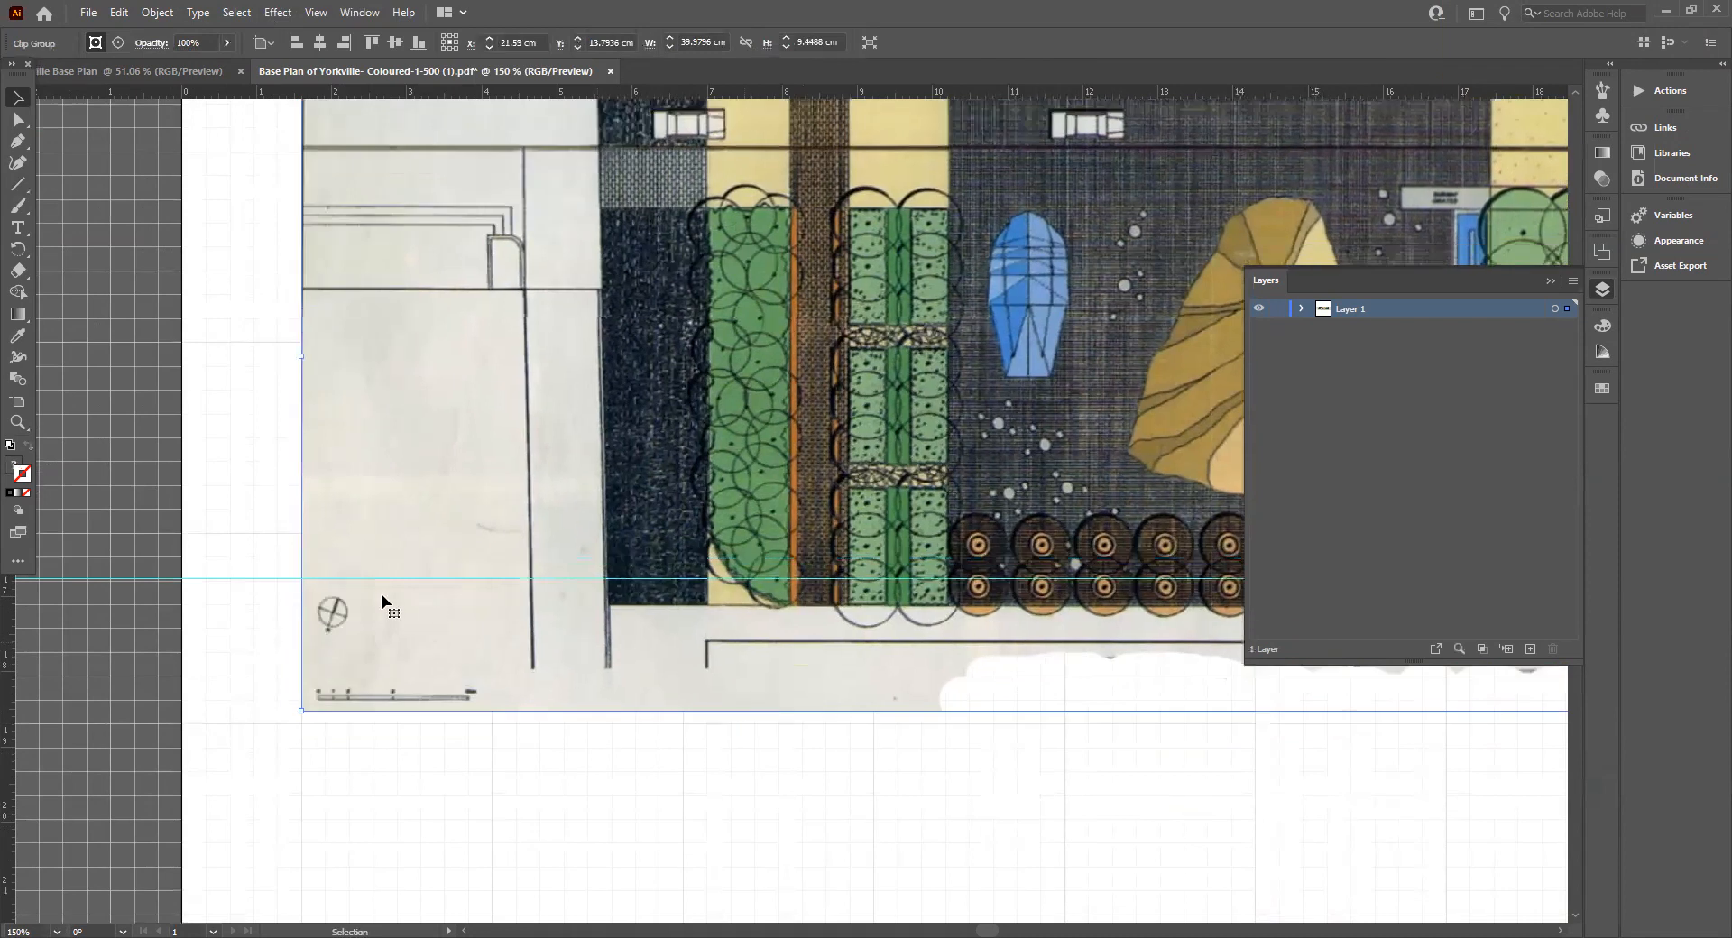
pyautogui.click(264, 668)
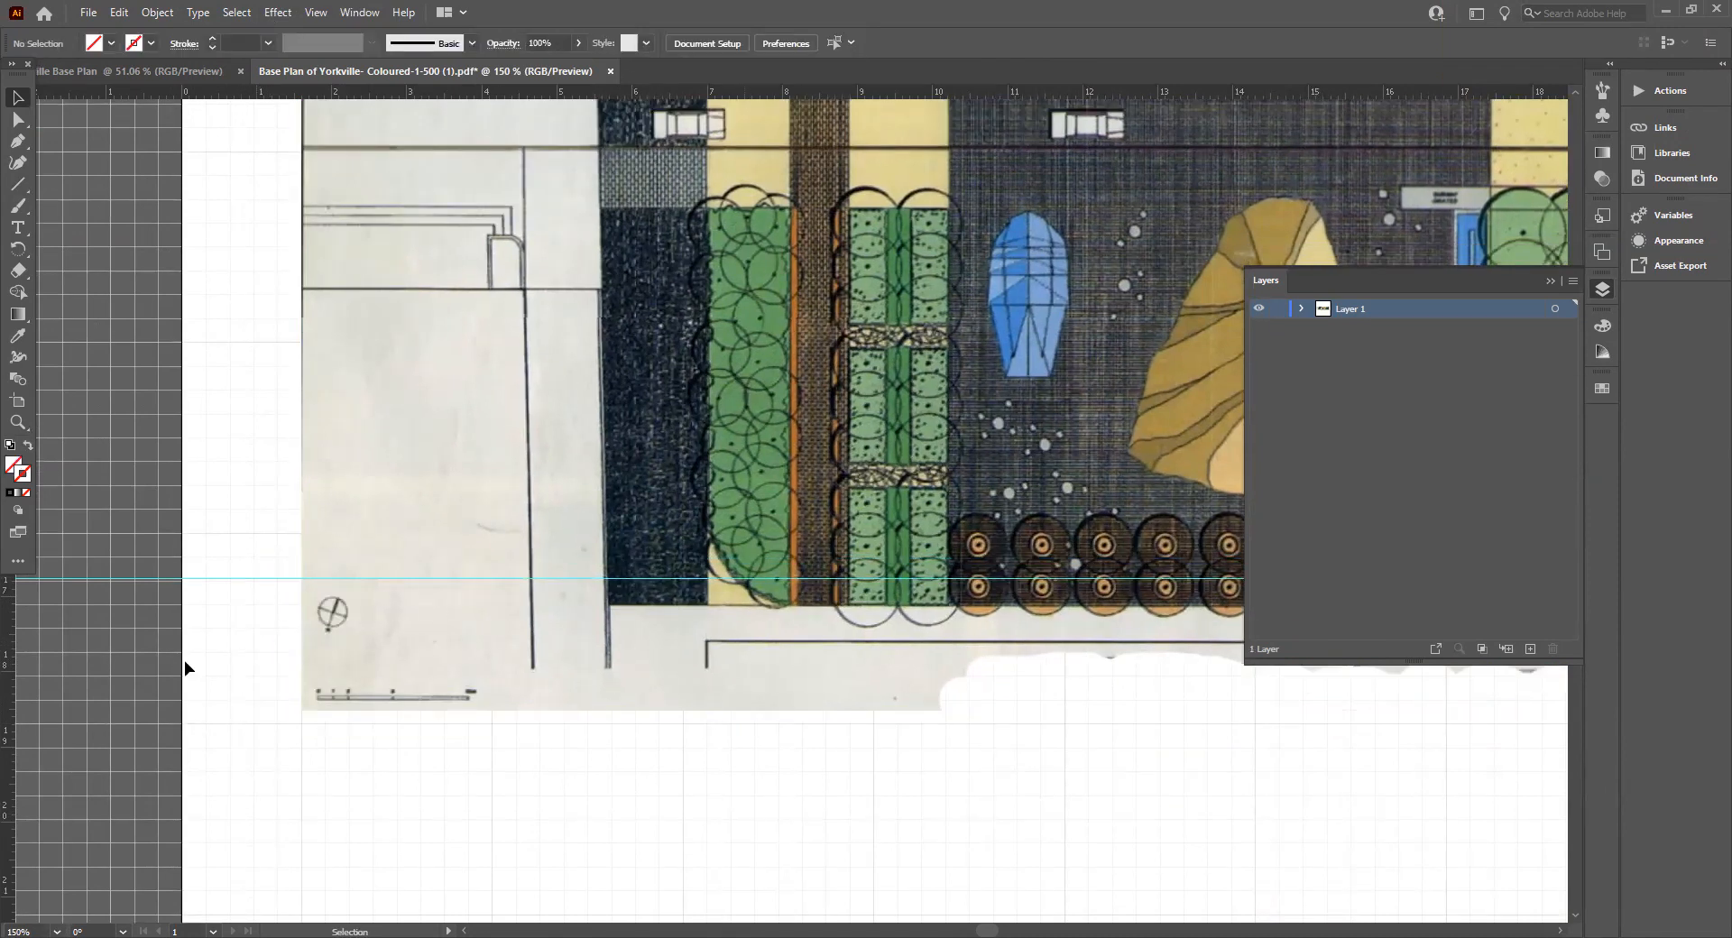
pyautogui.press('a')
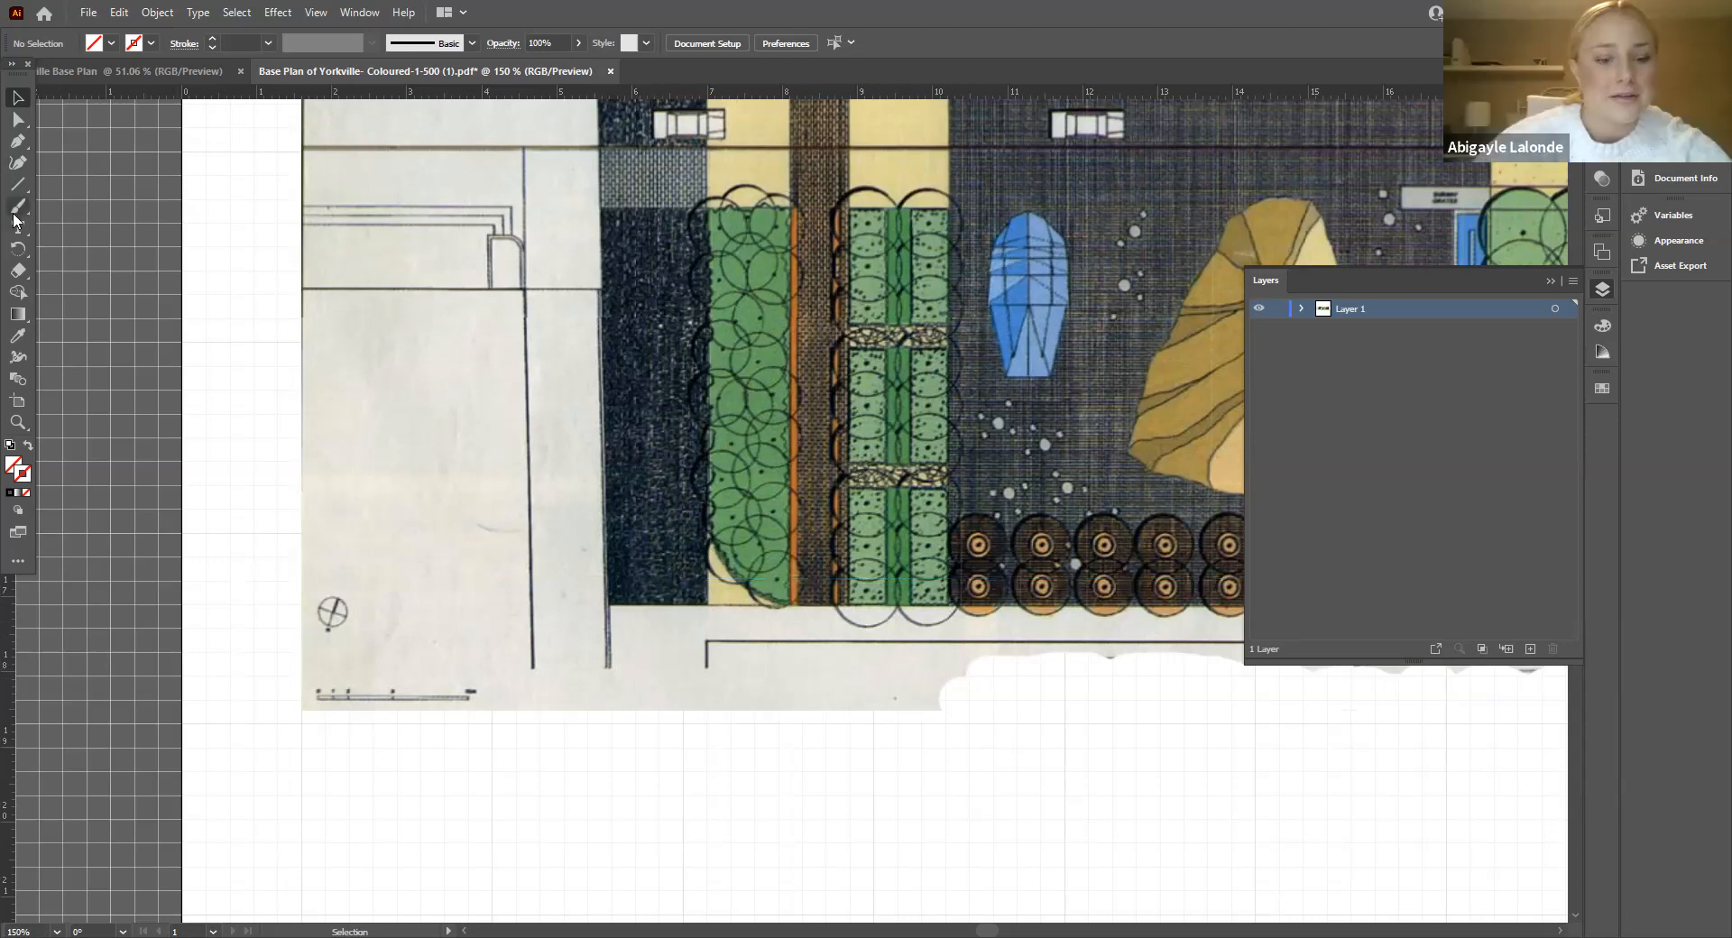
# Step: Restore the deleted 2 cm check line and move it up onto the plan's scale bar
pyautogui.hotkey('ctrl', 'z')
pyautogui.moveTo(440, 844); pyautogui.dragTo(439, 699)
pyautogui.click(458, 822)
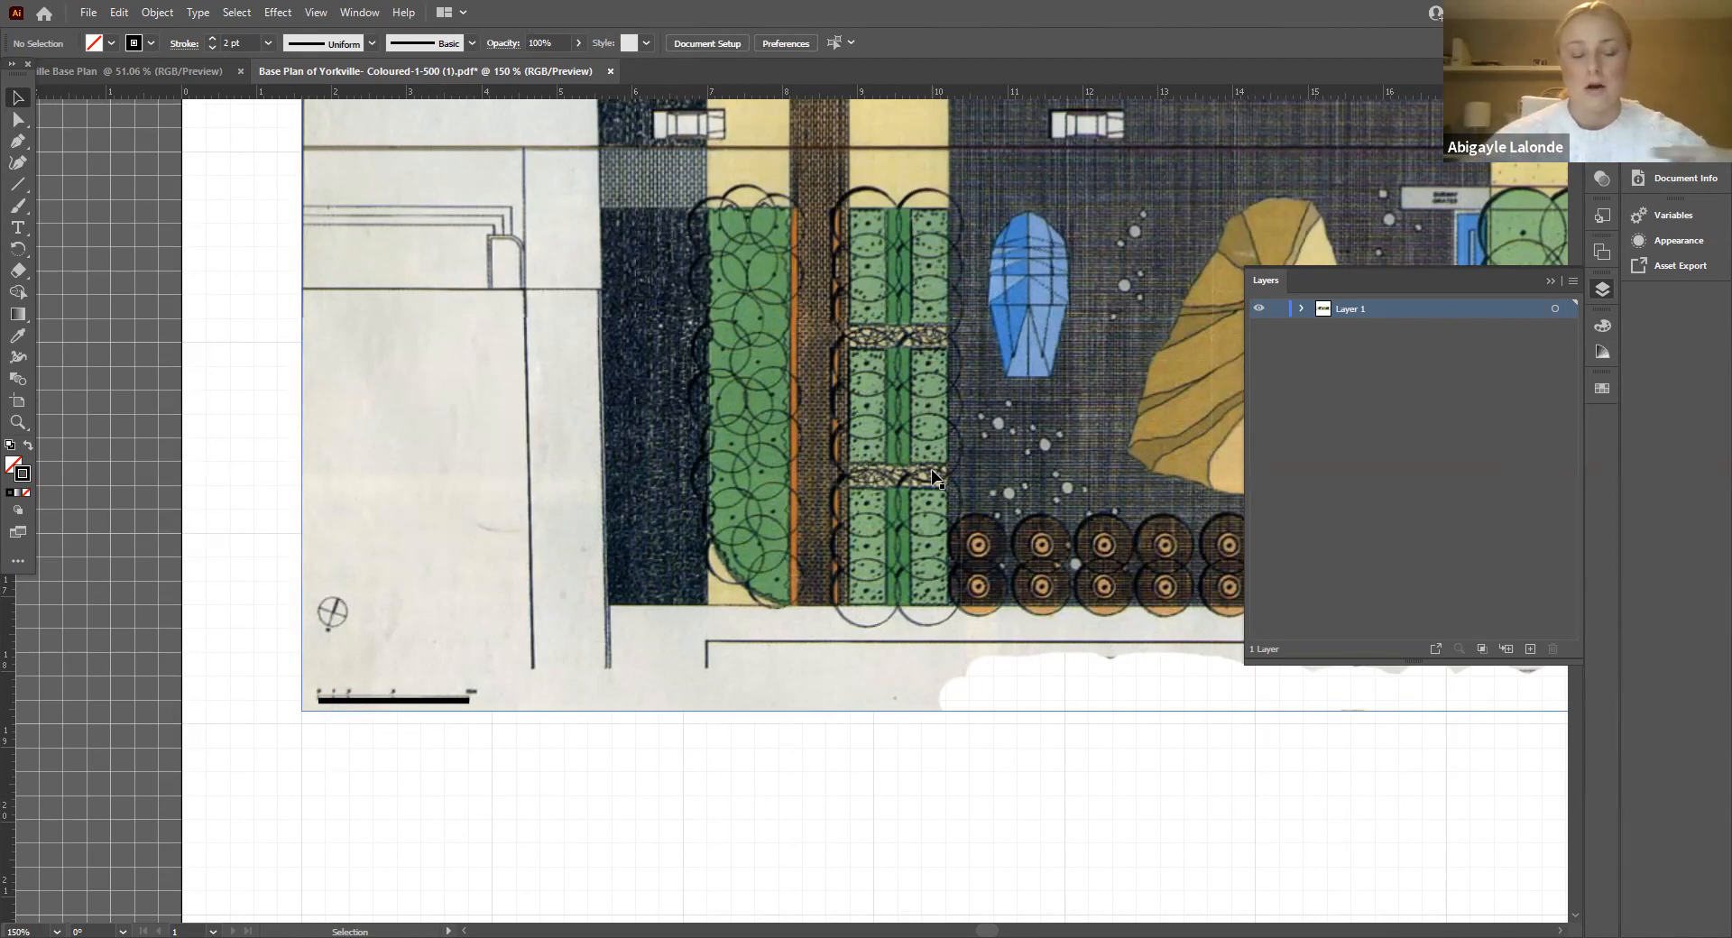
# Step: Add four new empty layers above Layer 1
pyautogui.click(985, 401)
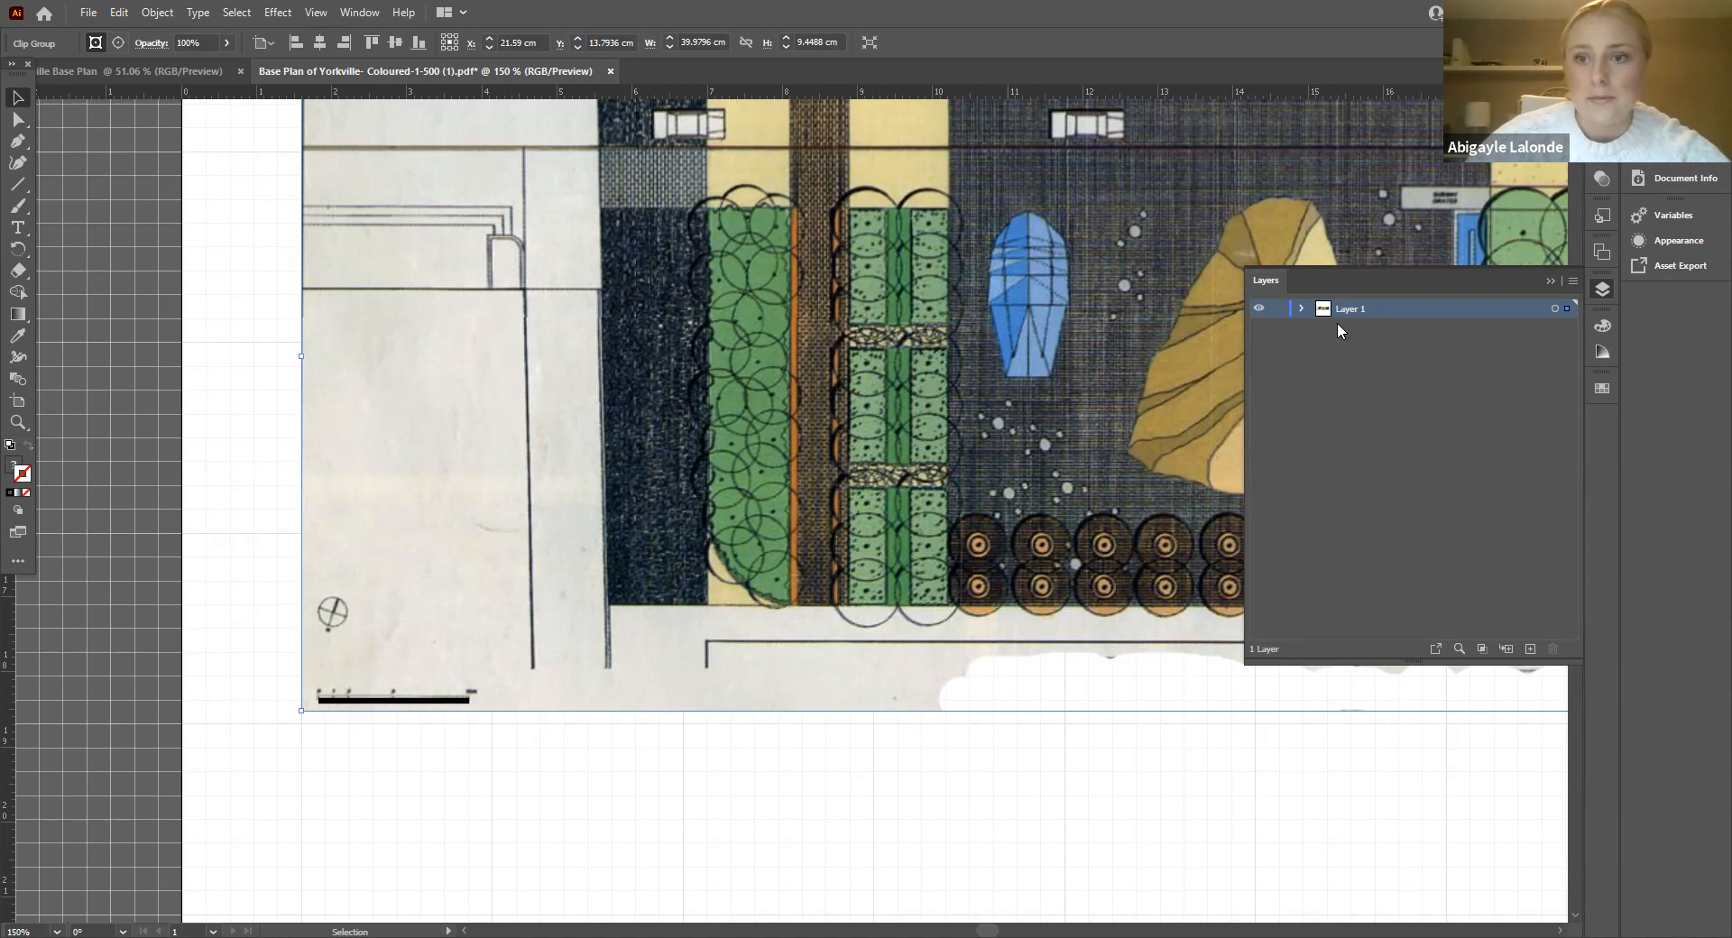
pyautogui.click(1602, 288)
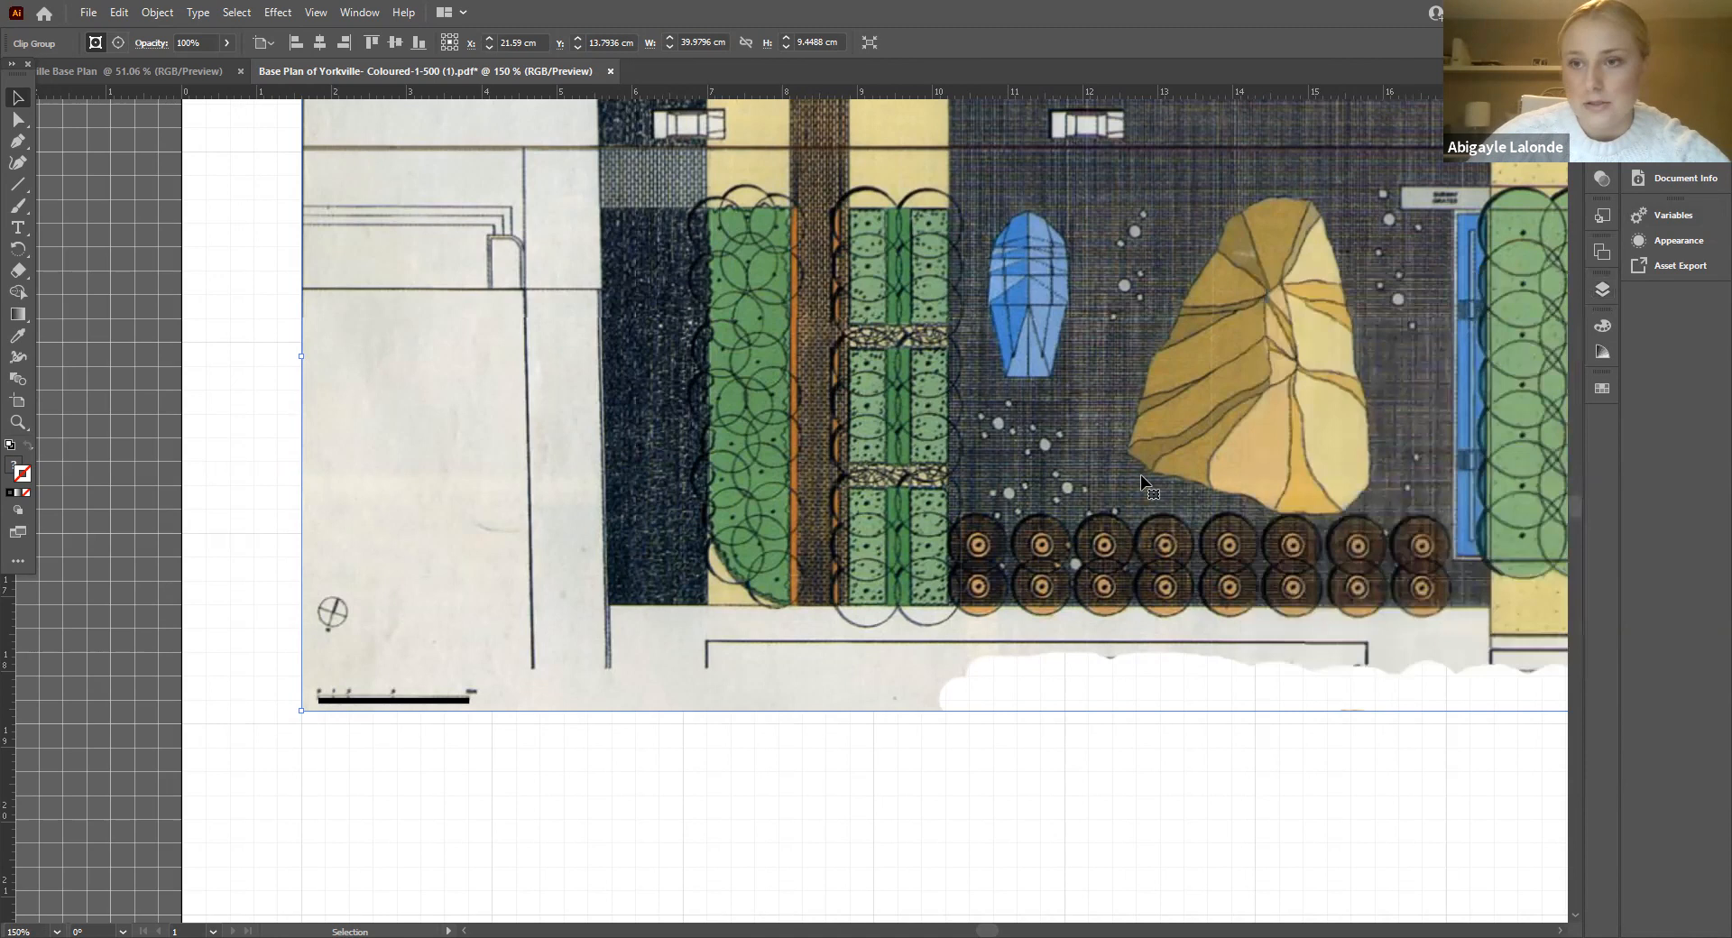
pyautogui.click(1603, 289)
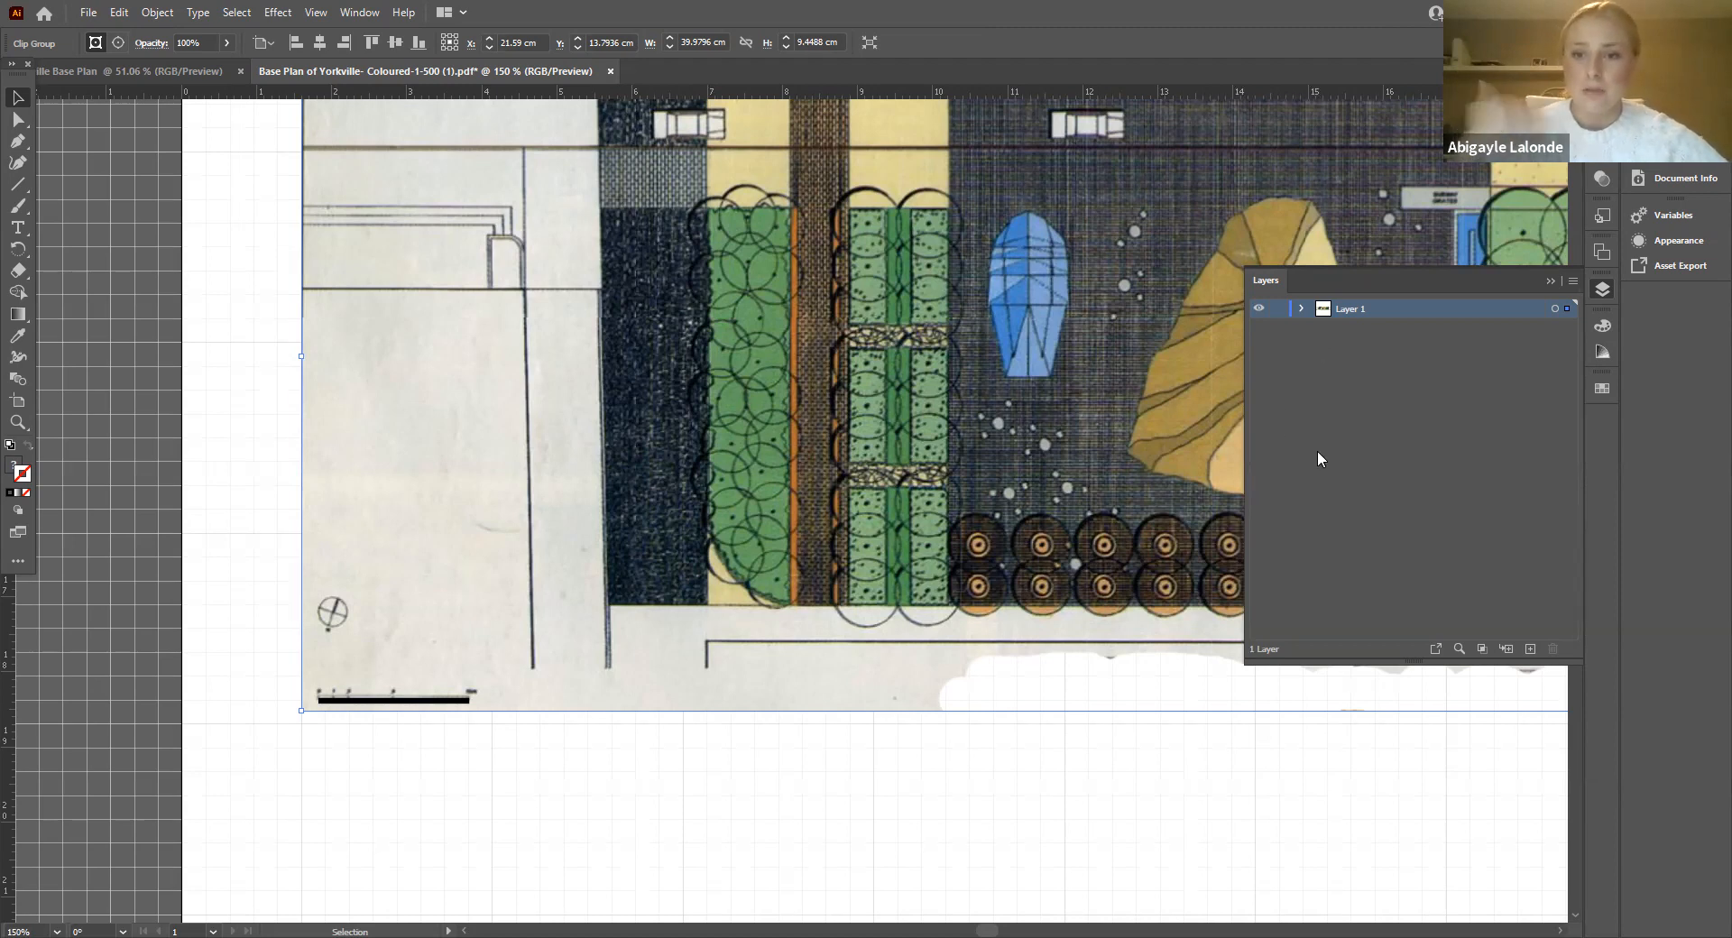
pyautogui.click(1529, 647)
pyautogui.click(1529, 648)
pyautogui.click(1529, 647)
pyautogui.click(1529, 648)
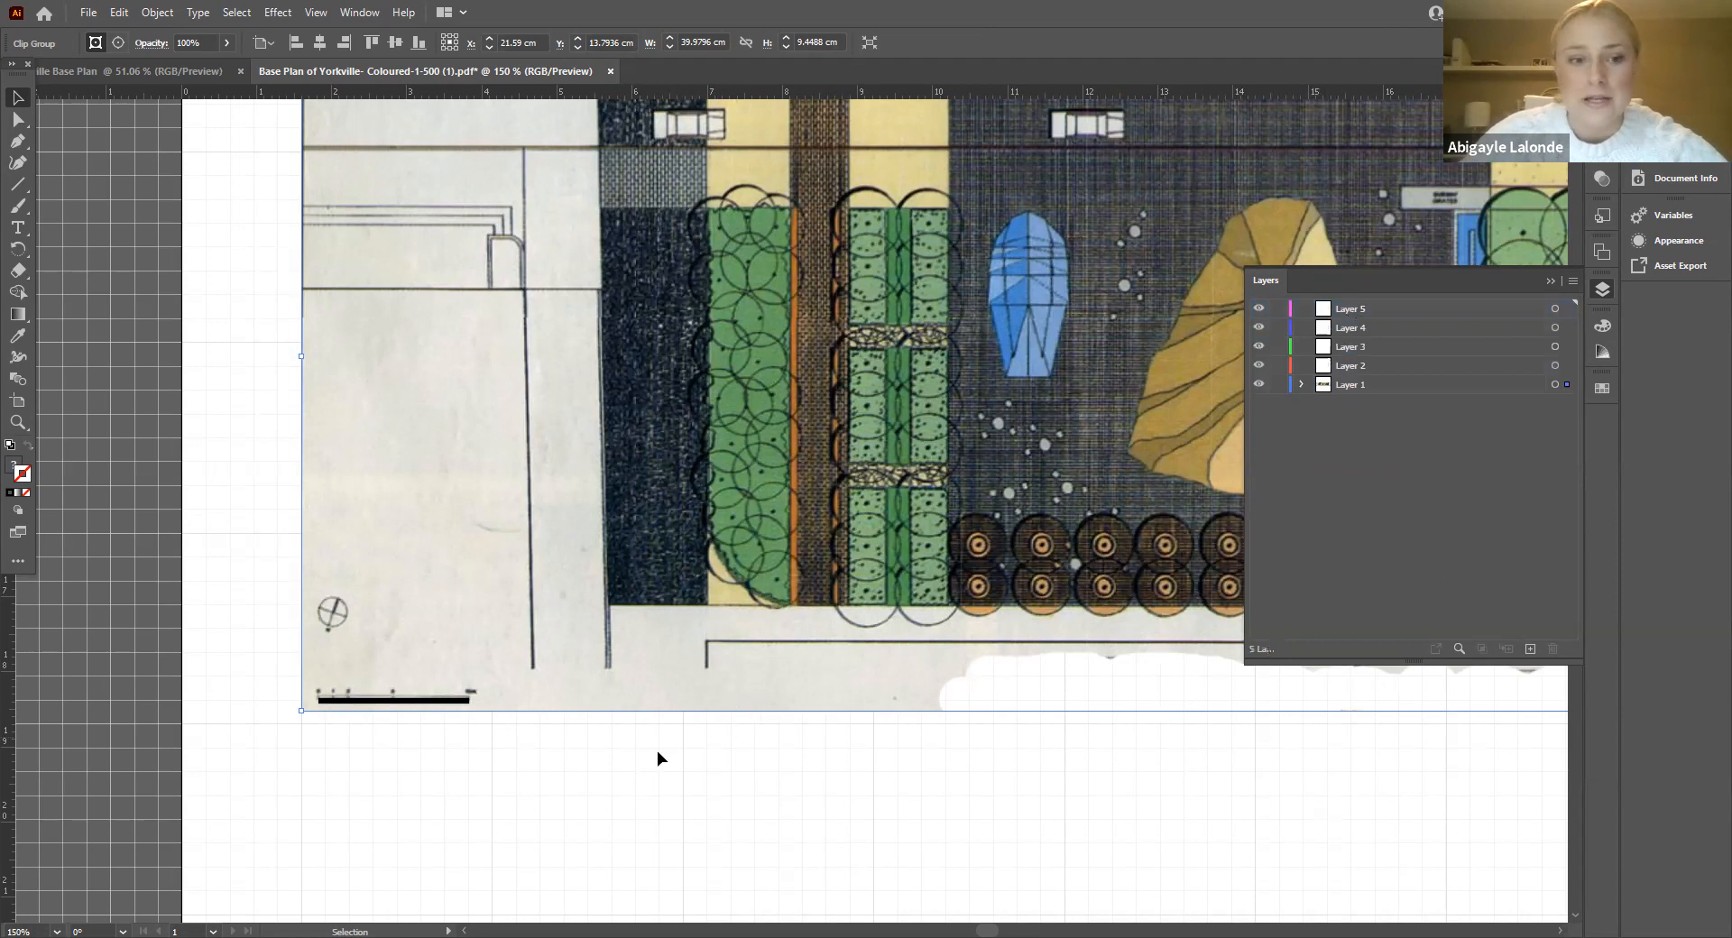
# Step: Move the 2 cm line on the scale bar from Layer 1 to Layer 2
pyautogui.click(455, 701)
pyautogui.moveTo(1568, 390); pyautogui.dragTo(1569, 366)
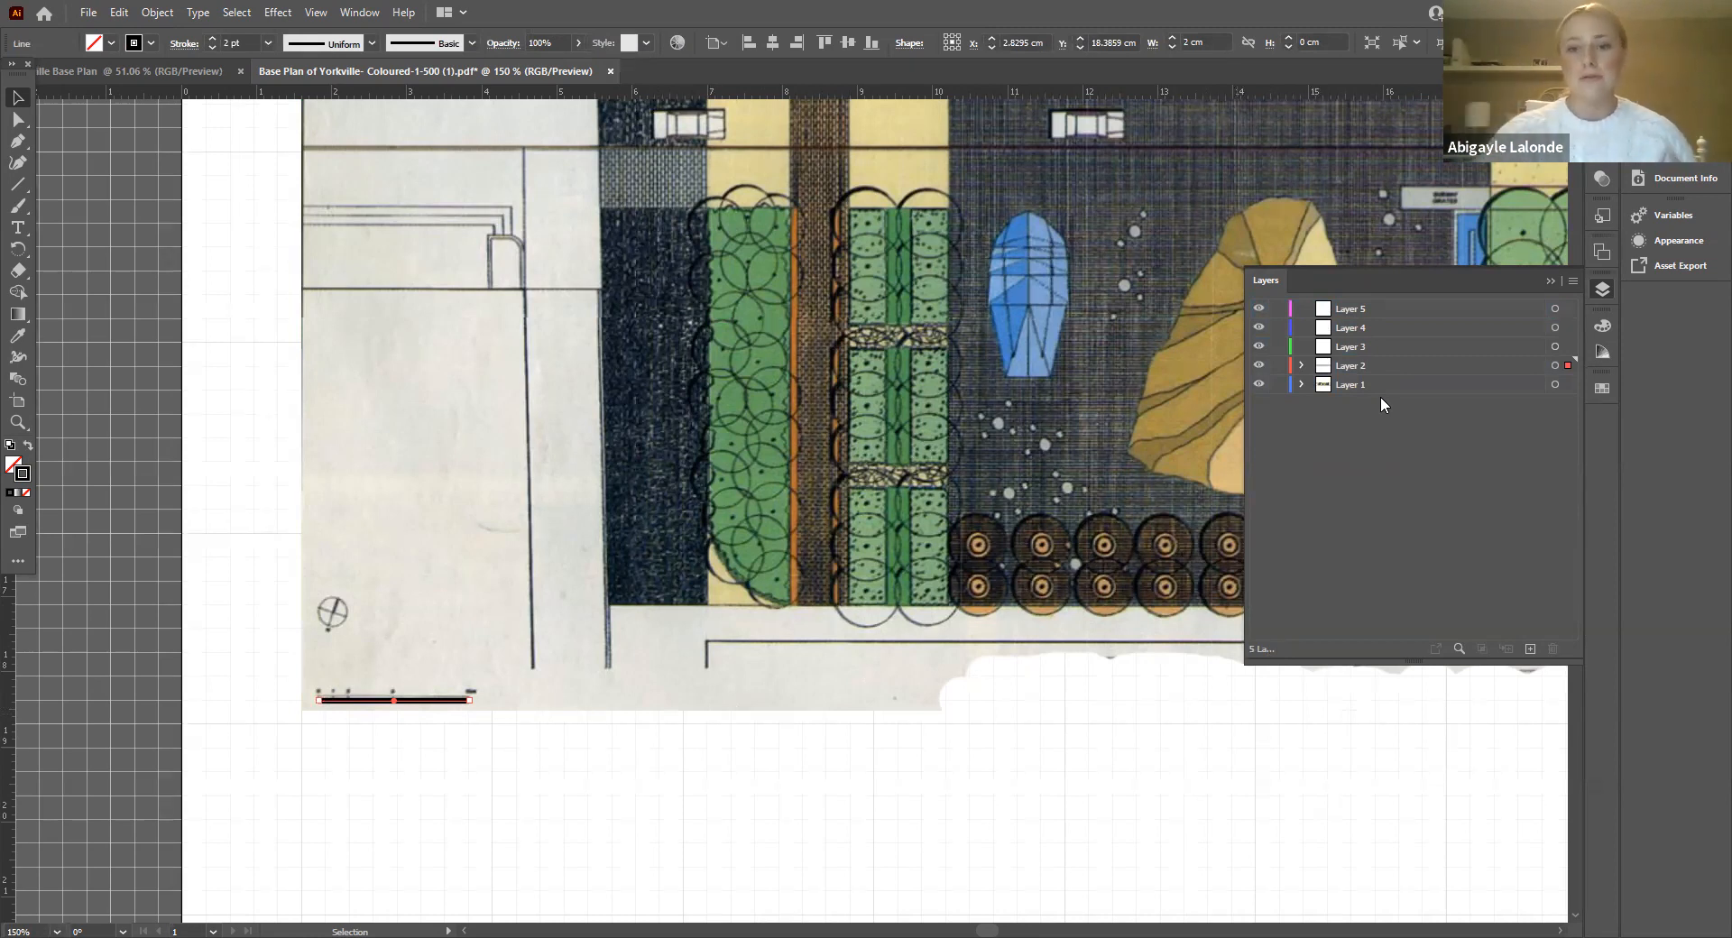
# Step: Try Layer 2 beneath Layer 1 in the stacking order, and return it above Layer 1
pyautogui.moveTo(1418, 369); pyautogui.dragTo(1365, 404)
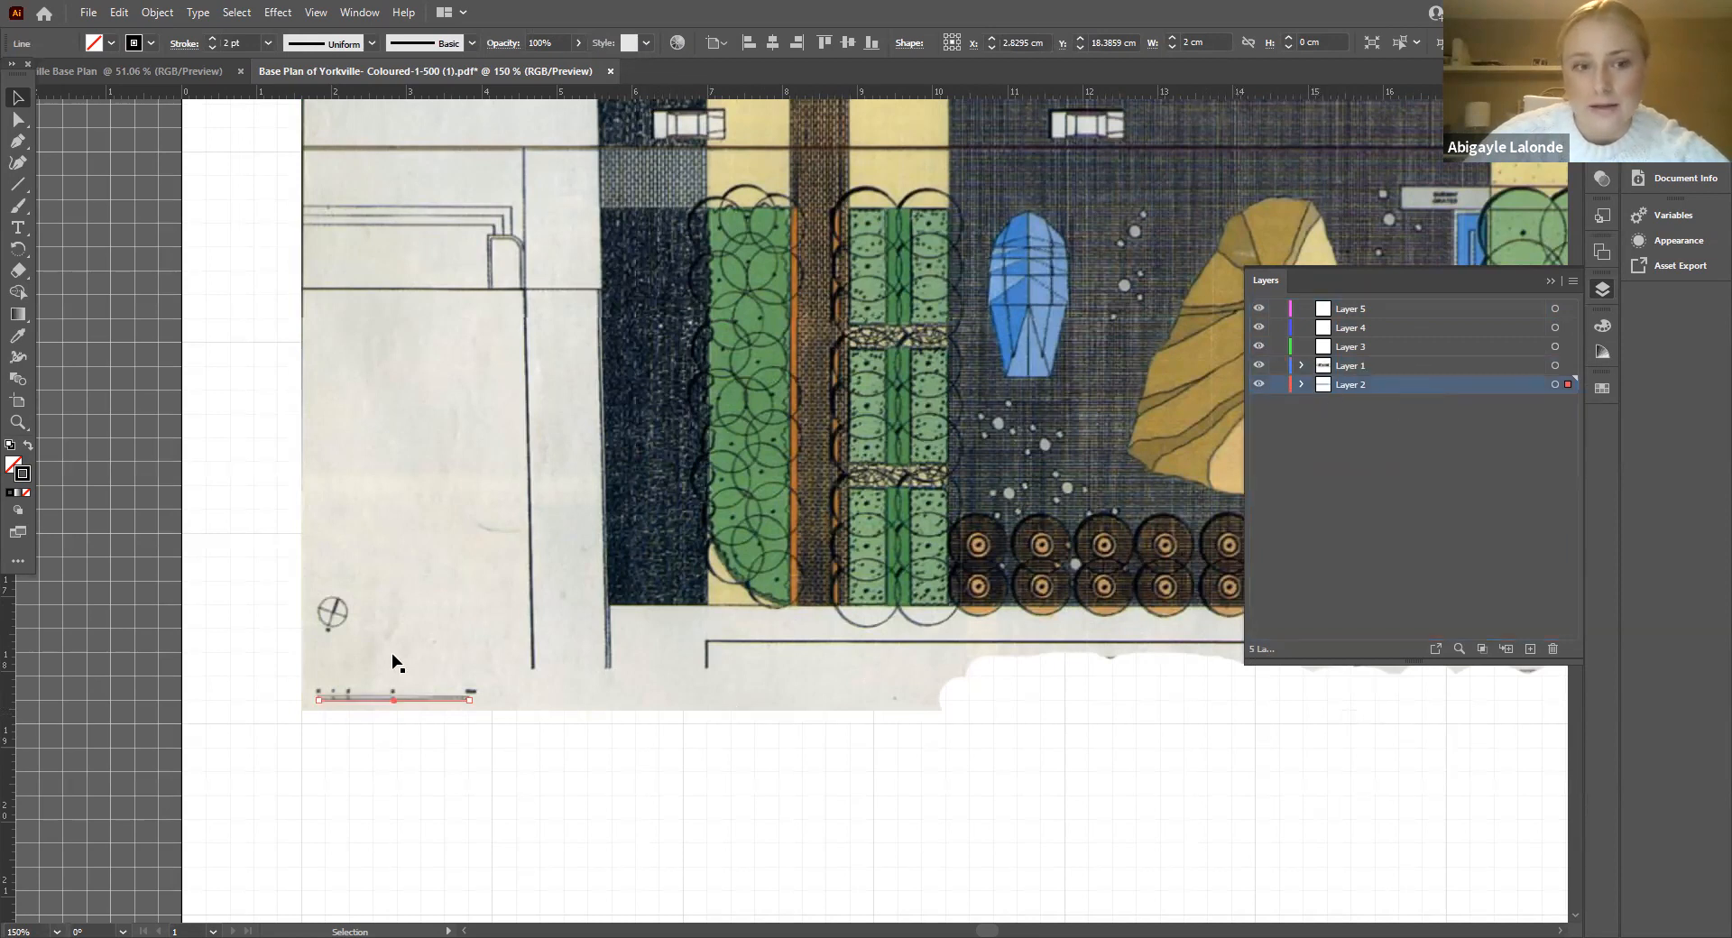
pyautogui.click(373, 708)
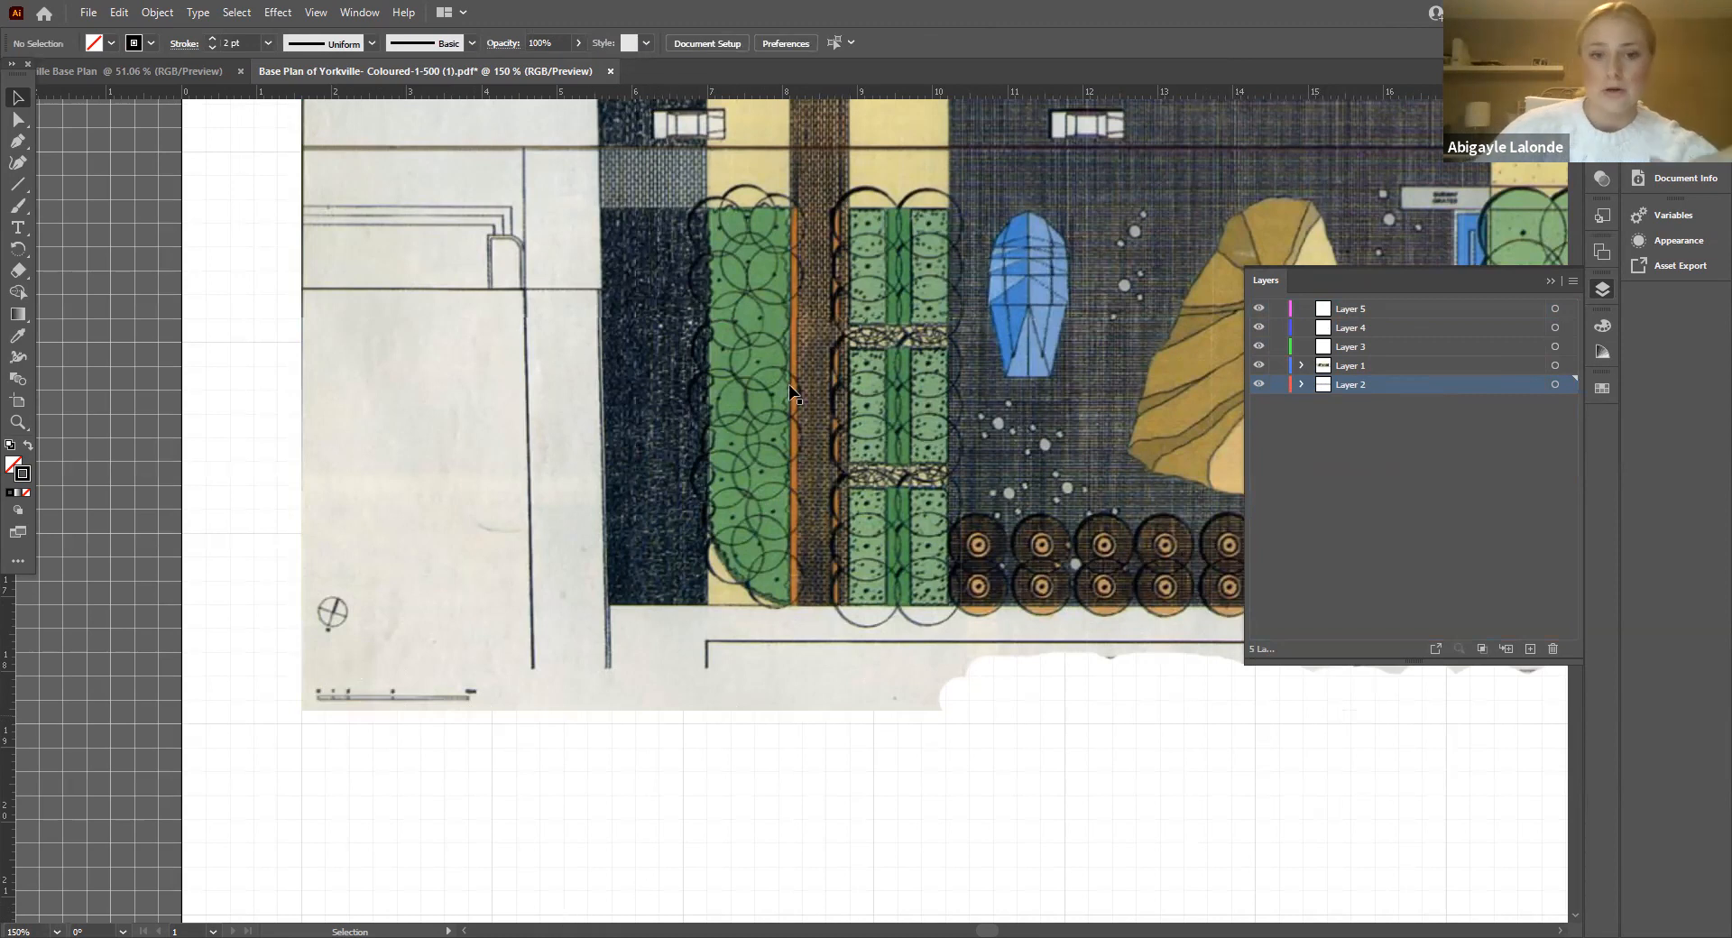
pyautogui.keyDown('ctrl'); pyautogui.click(1398, 386); pyautogui.keyUp('ctrl')
pyautogui.moveTo(1398, 390); pyautogui.dragTo(1399, 361)
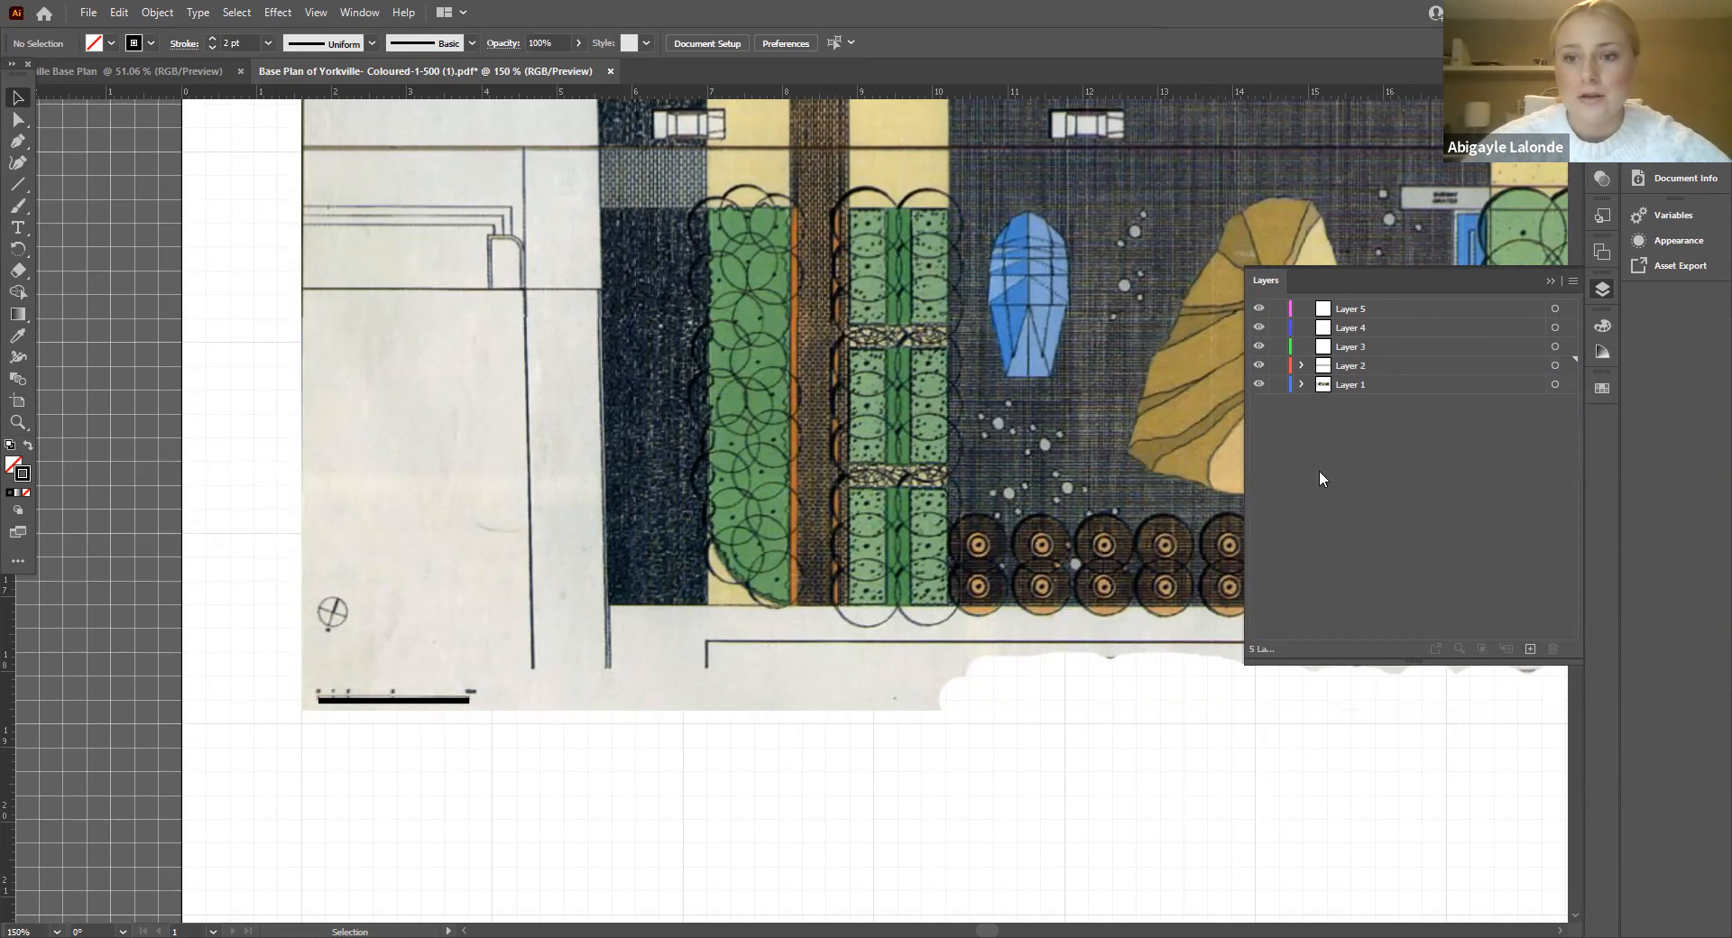
# Step: Rename Layer 2 as North Arrow and Scale Bar
pyautogui.click(1549, 282)
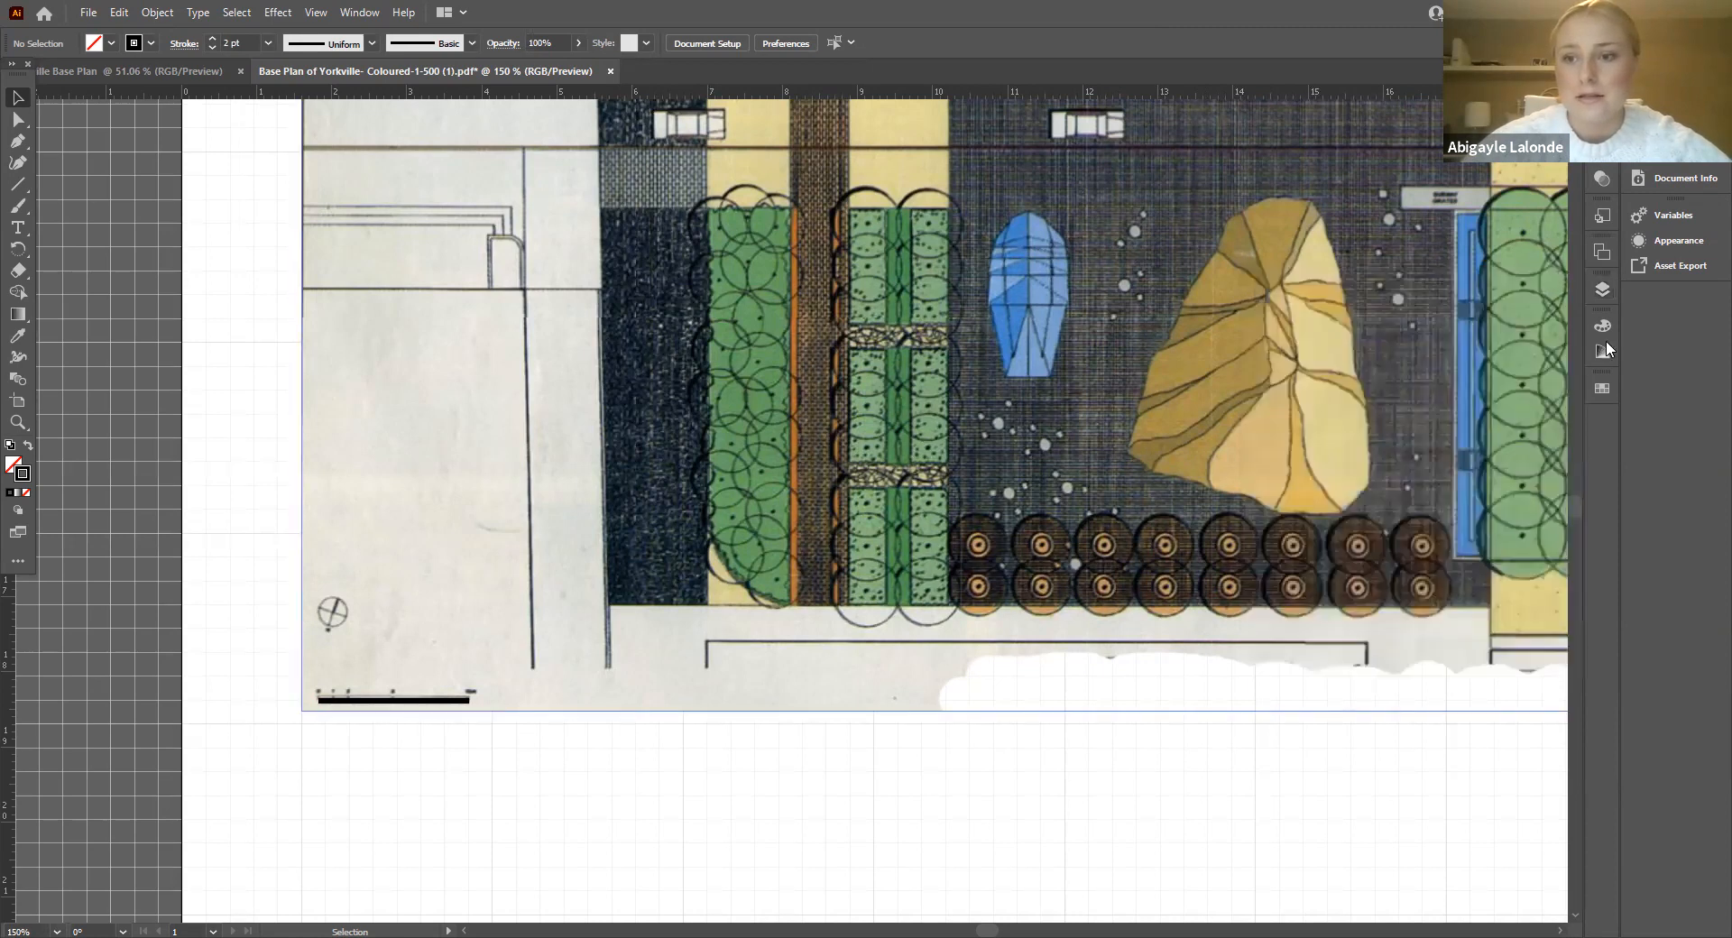
pyautogui.click(1602, 287)
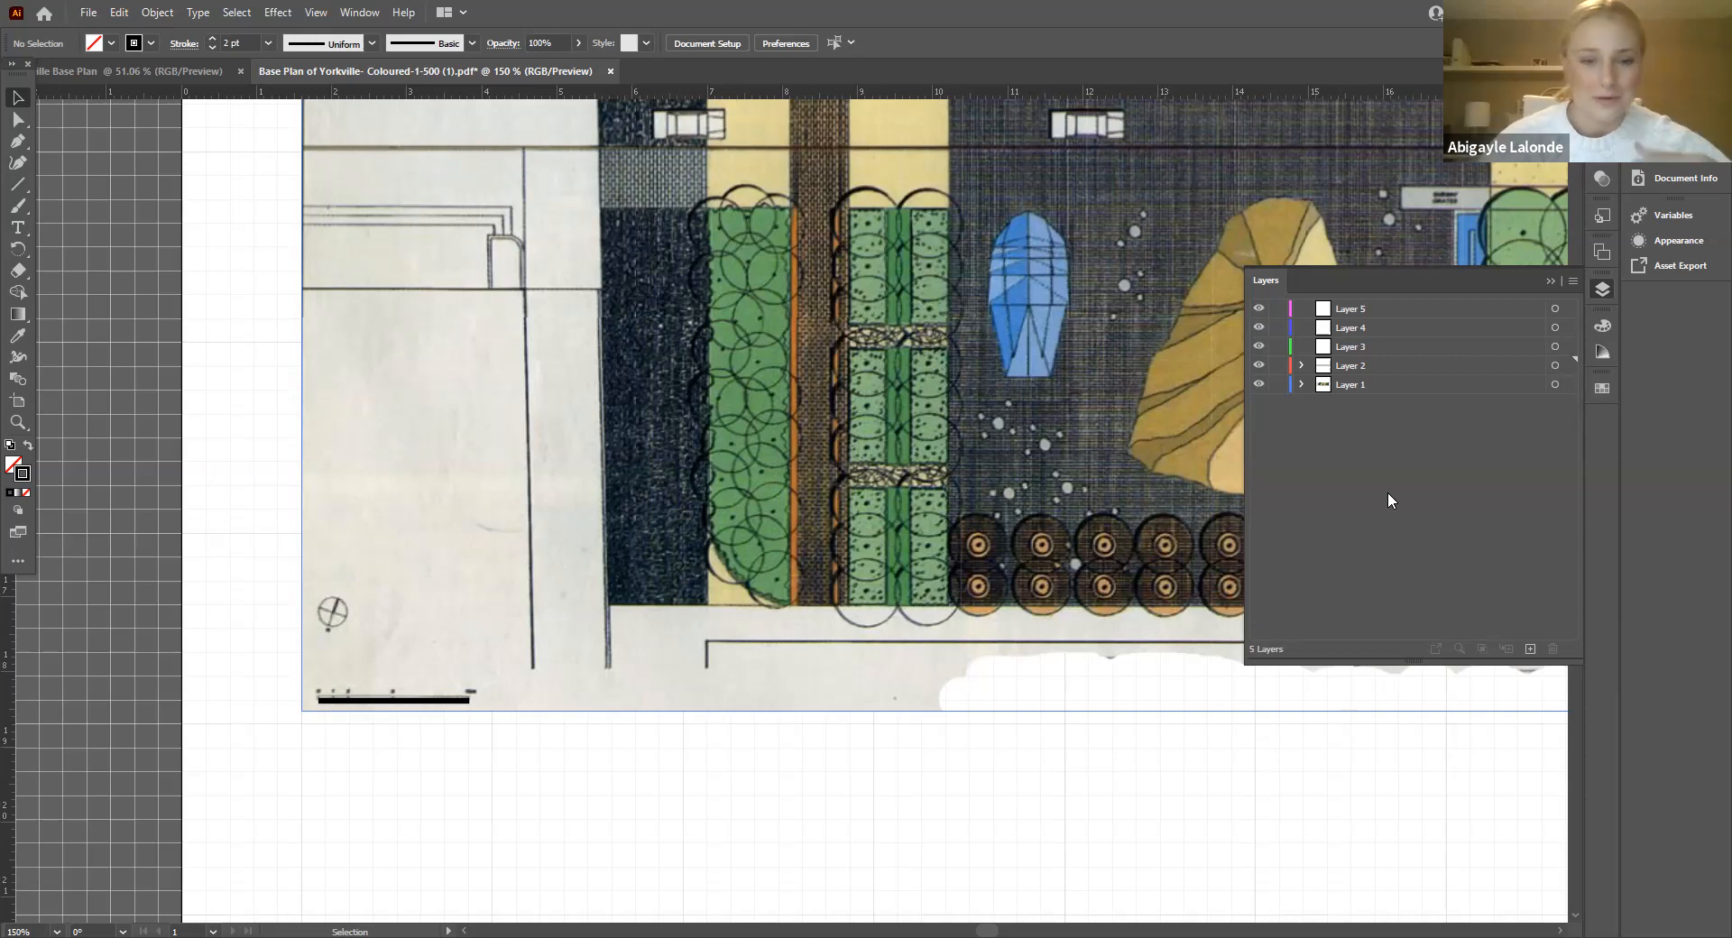
pyautogui.click(1373, 362)
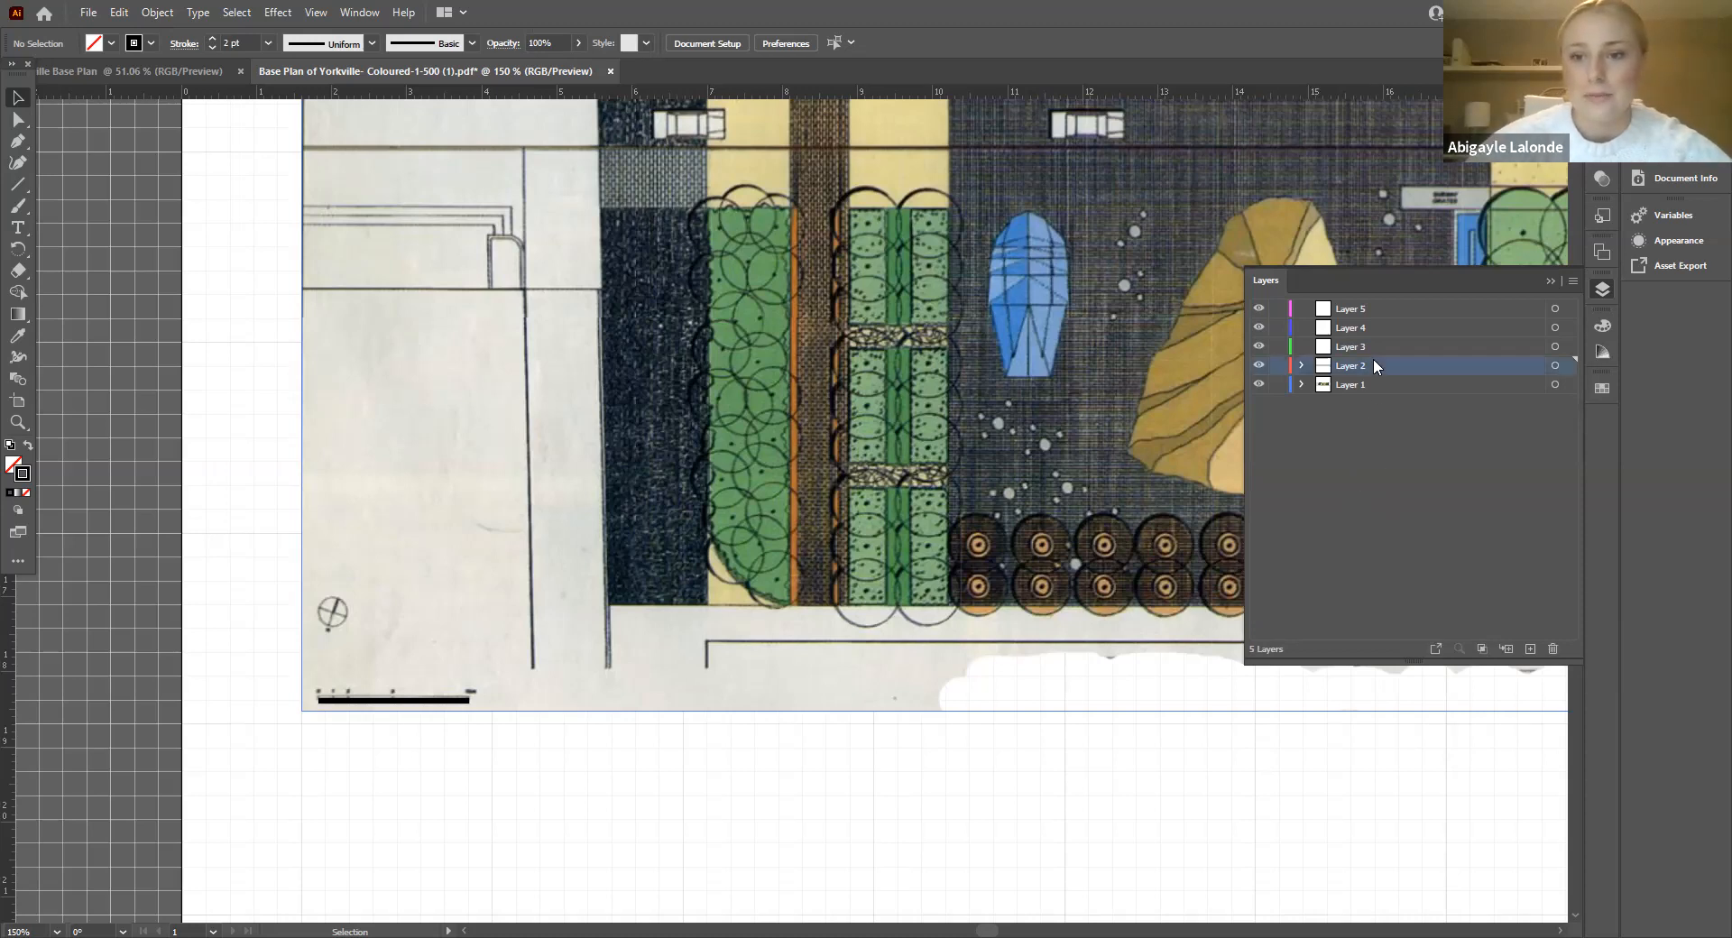
pyautogui.doubleClick(1369, 364)
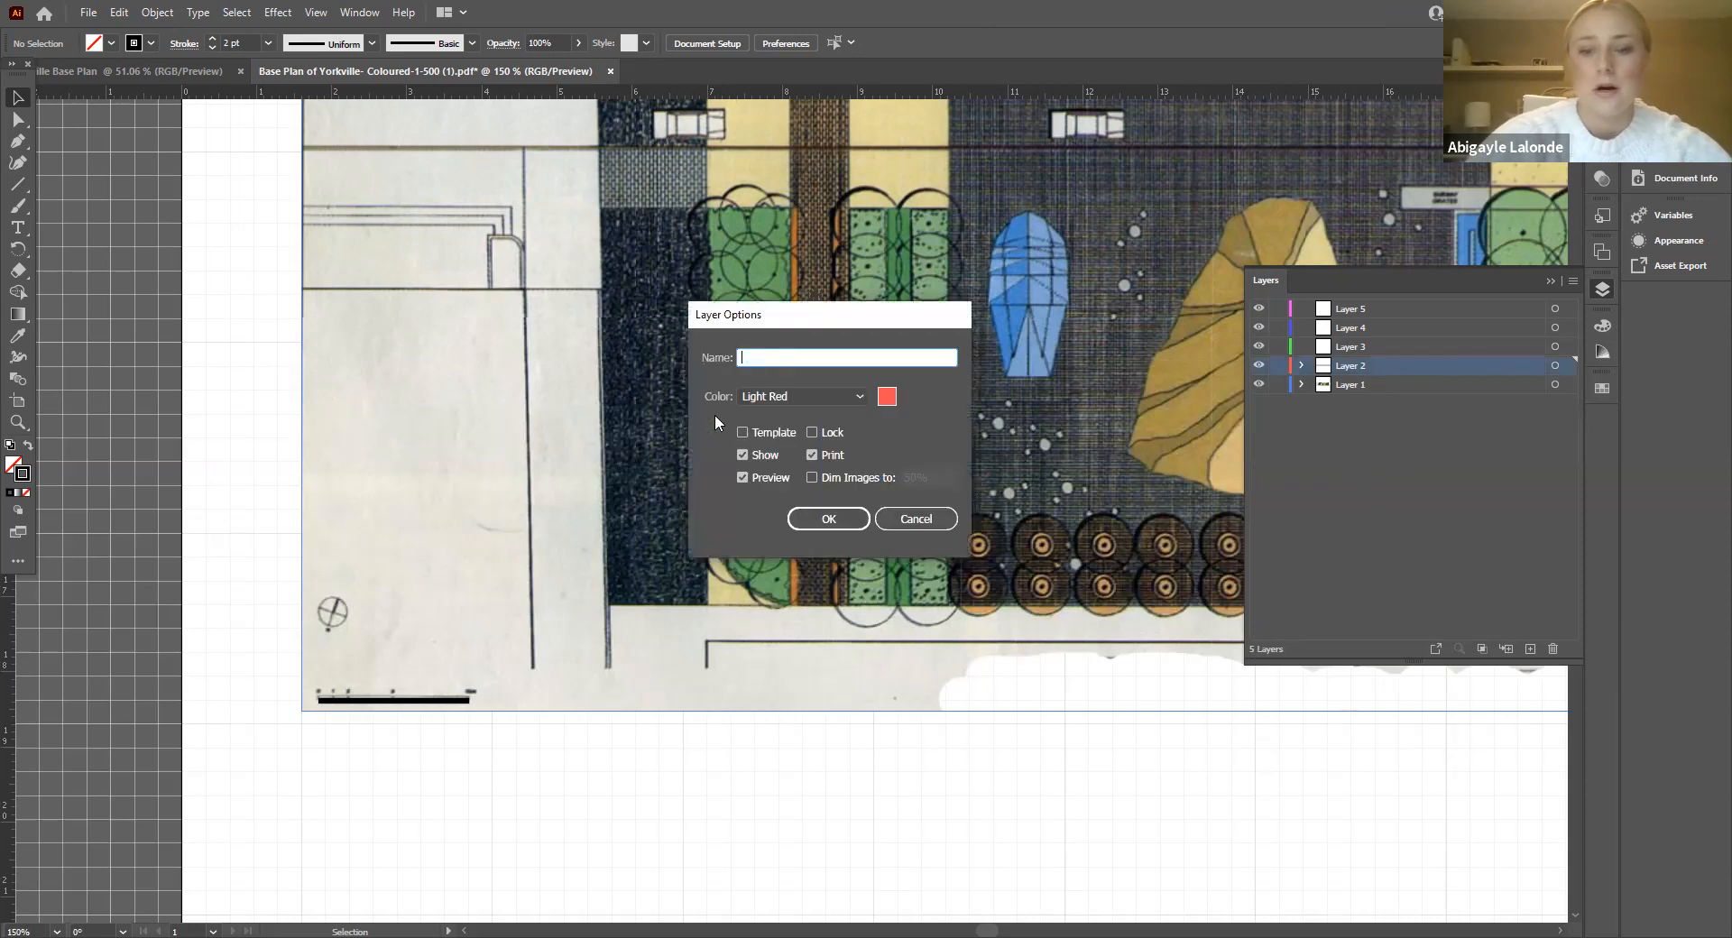
pyautogui.write('North Arrow and ')
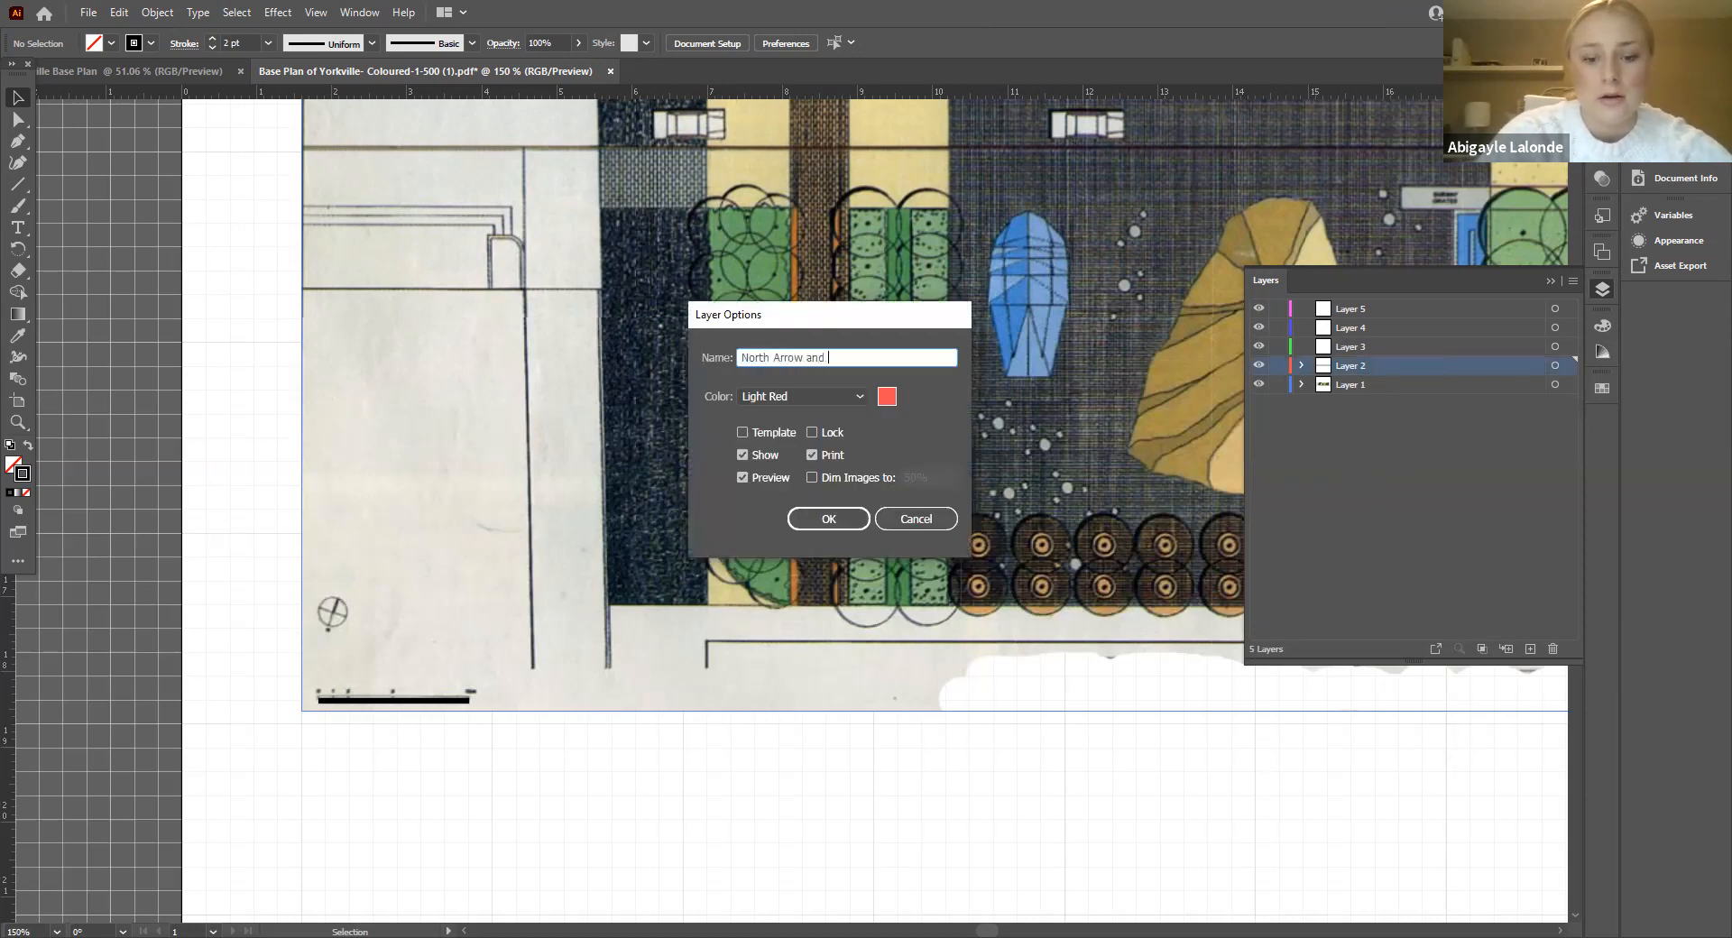
pyautogui.write('Scale Bar')
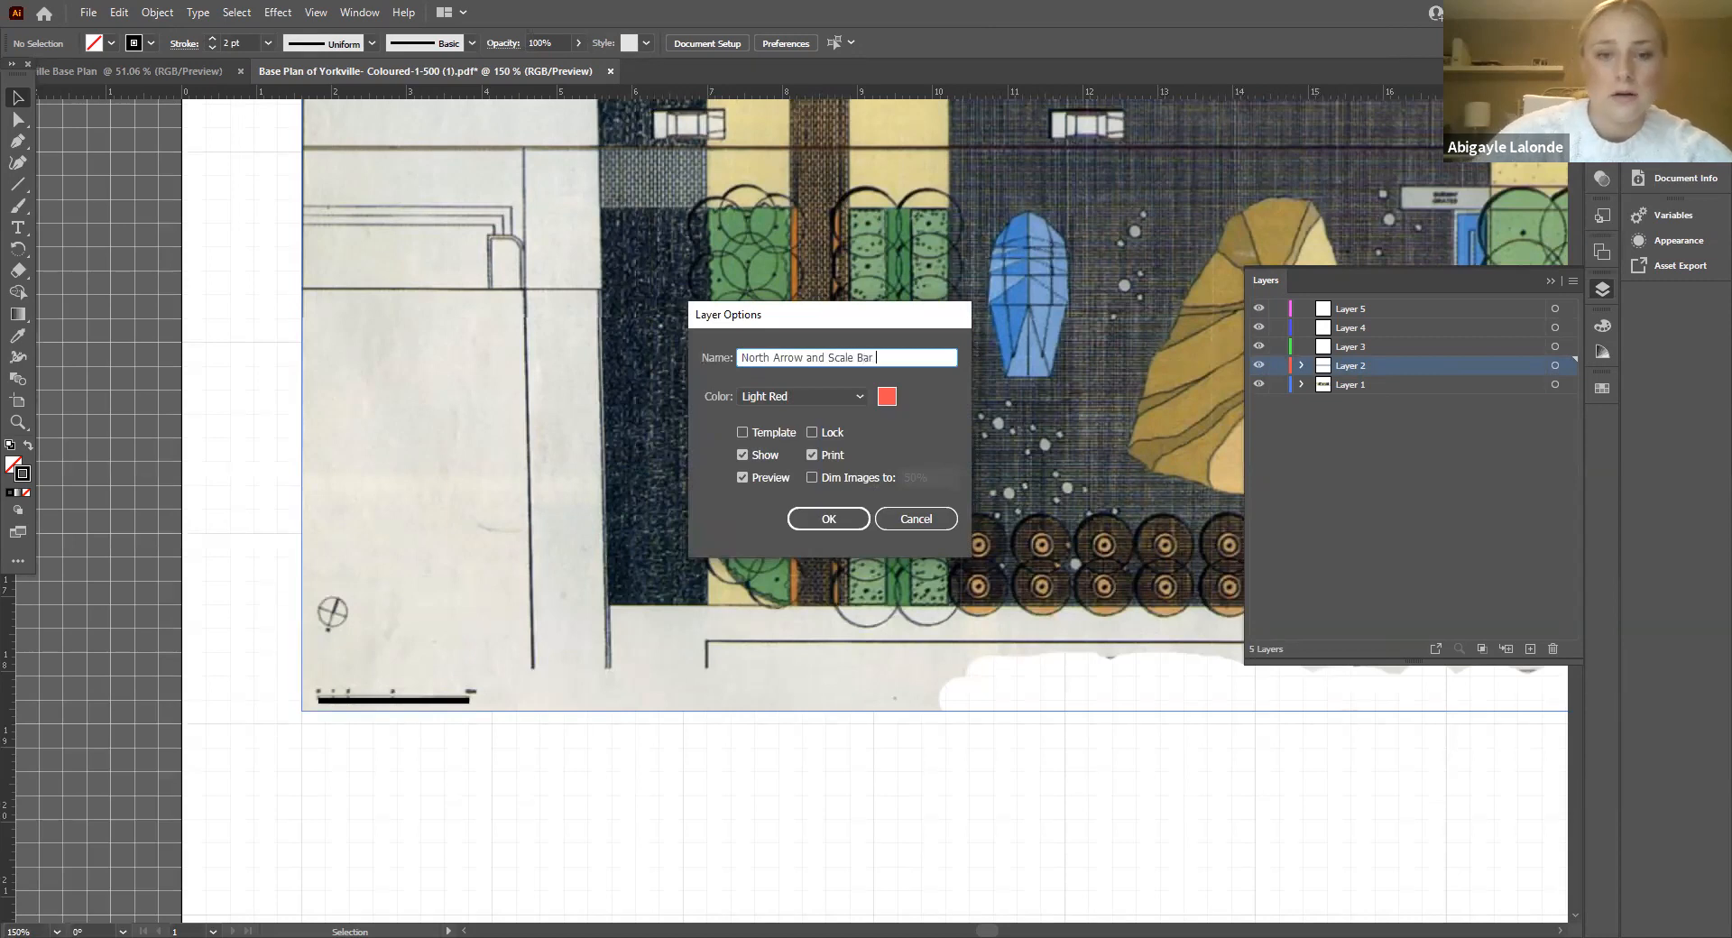
pyautogui.click(838, 519)
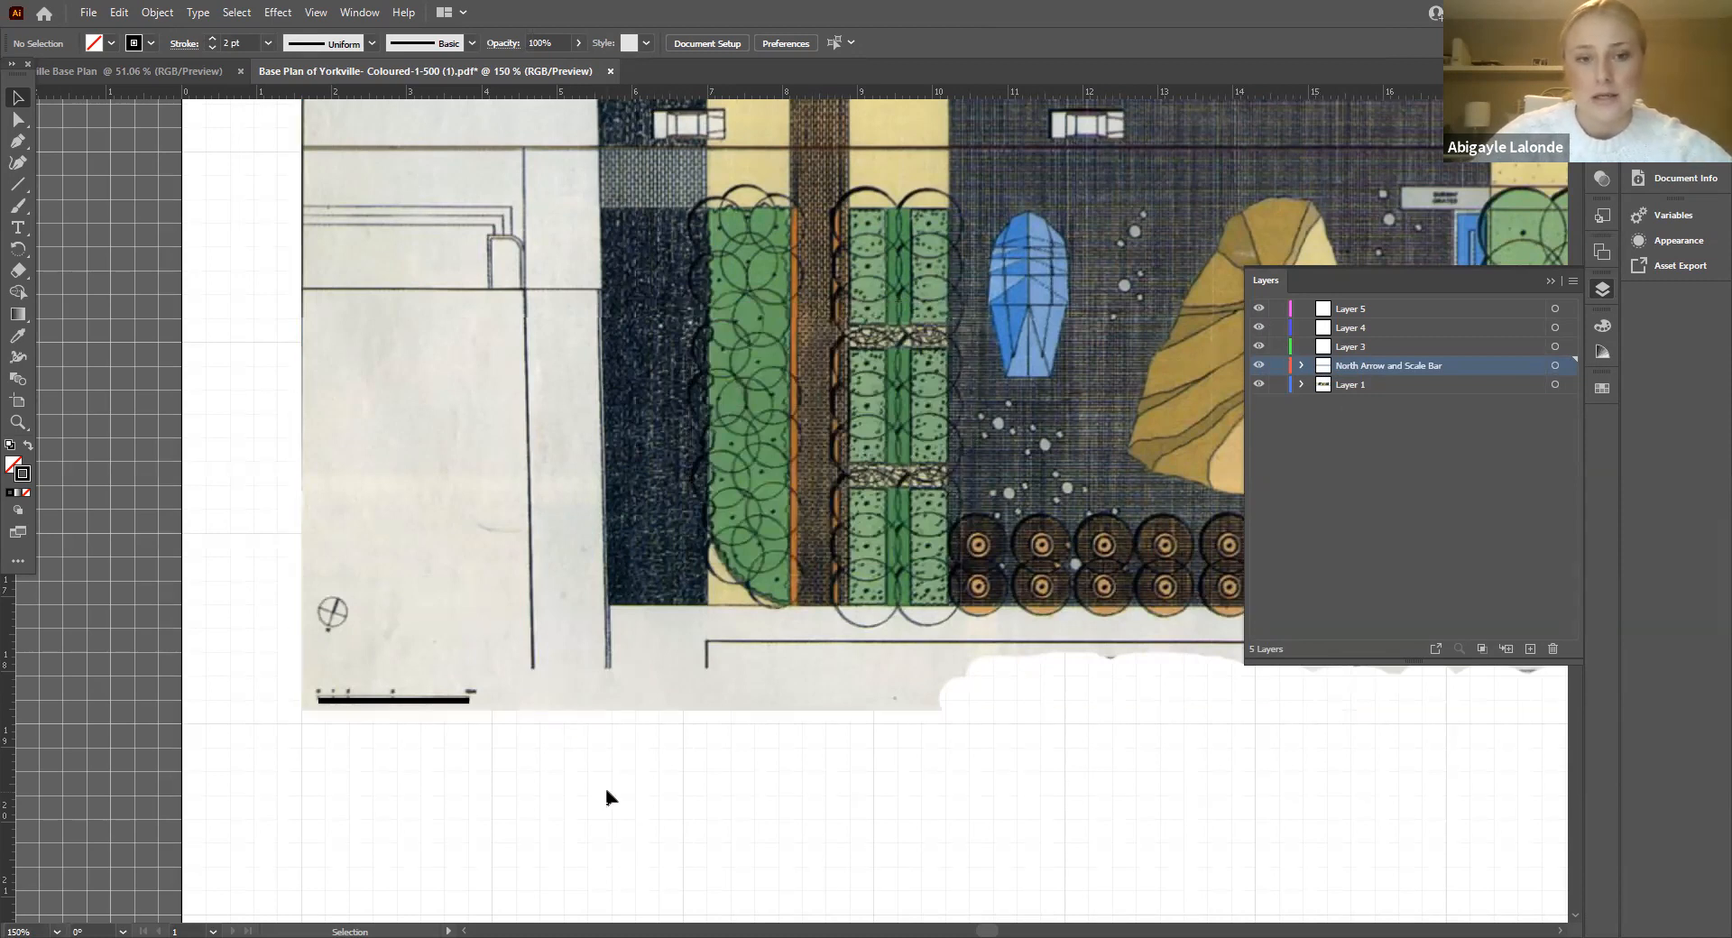
# Step: Check which objects belong to each layer by selecting all of Layer 1, and separately all of North Arrow and Scale Bar
pyautogui.click(464, 700)
pyautogui.click(756, 530)
pyautogui.click(1346, 828)
pyautogui.click(1554, 385)
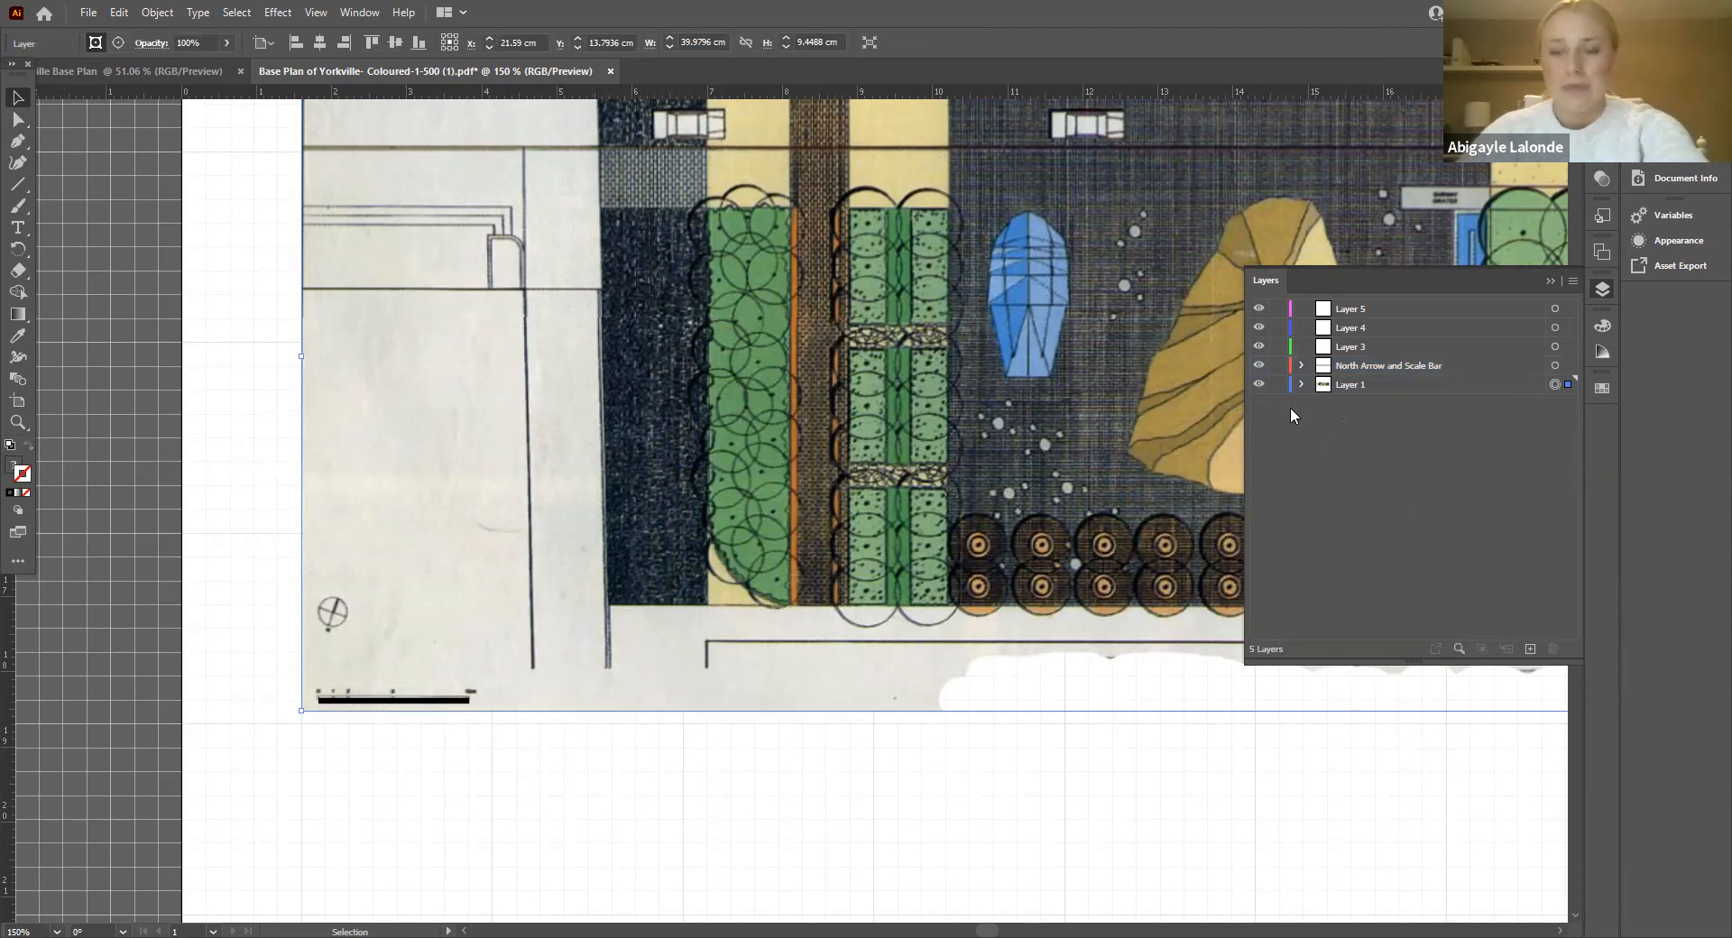
pyautogui.click(1101, 819)
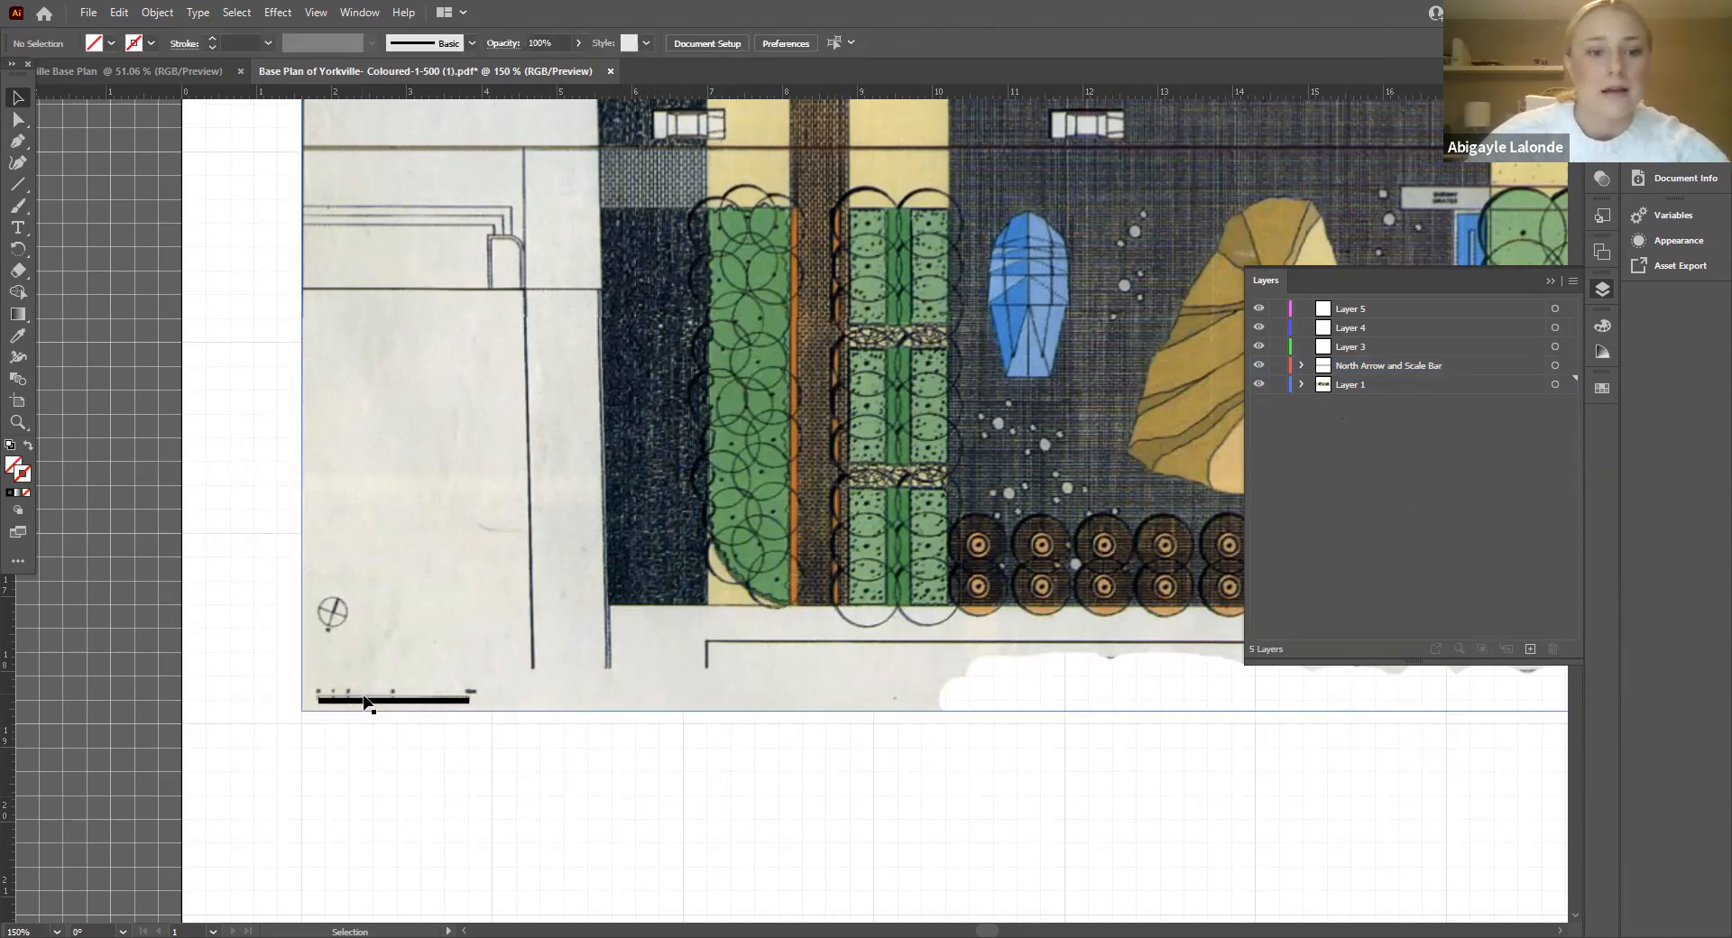
pyautogui.click(1555, 365)
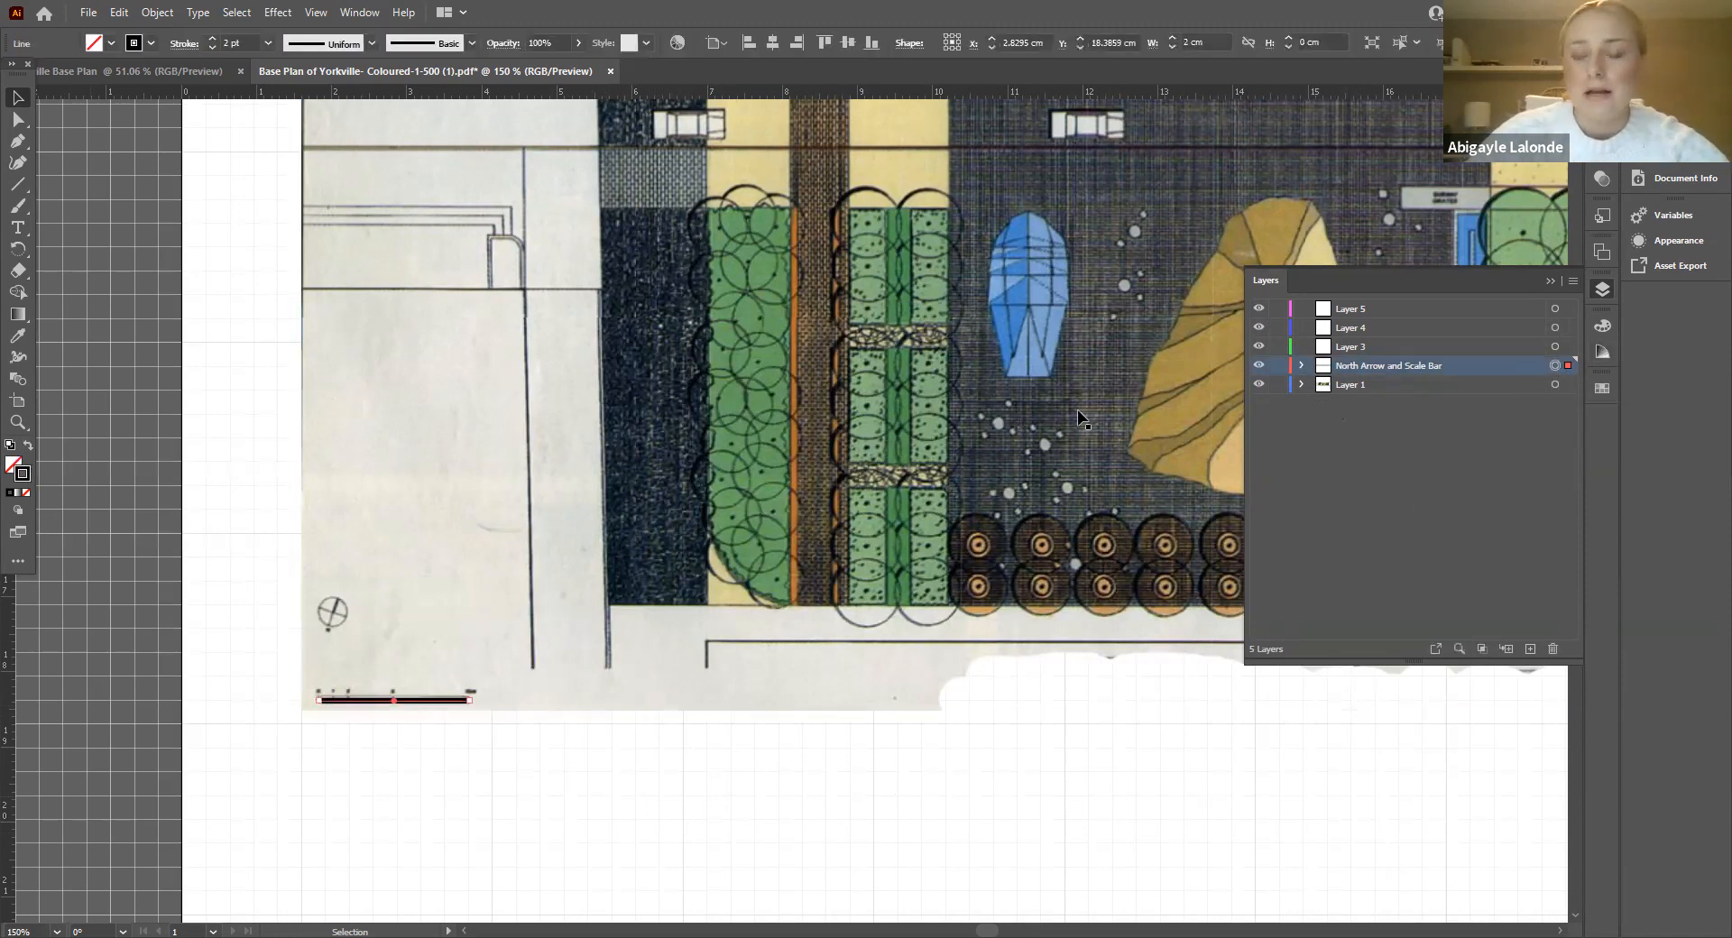
# Step: Rename Layer 3 as Roads and Layer 4 as Pathways
pyautogui.click(1515, 460)
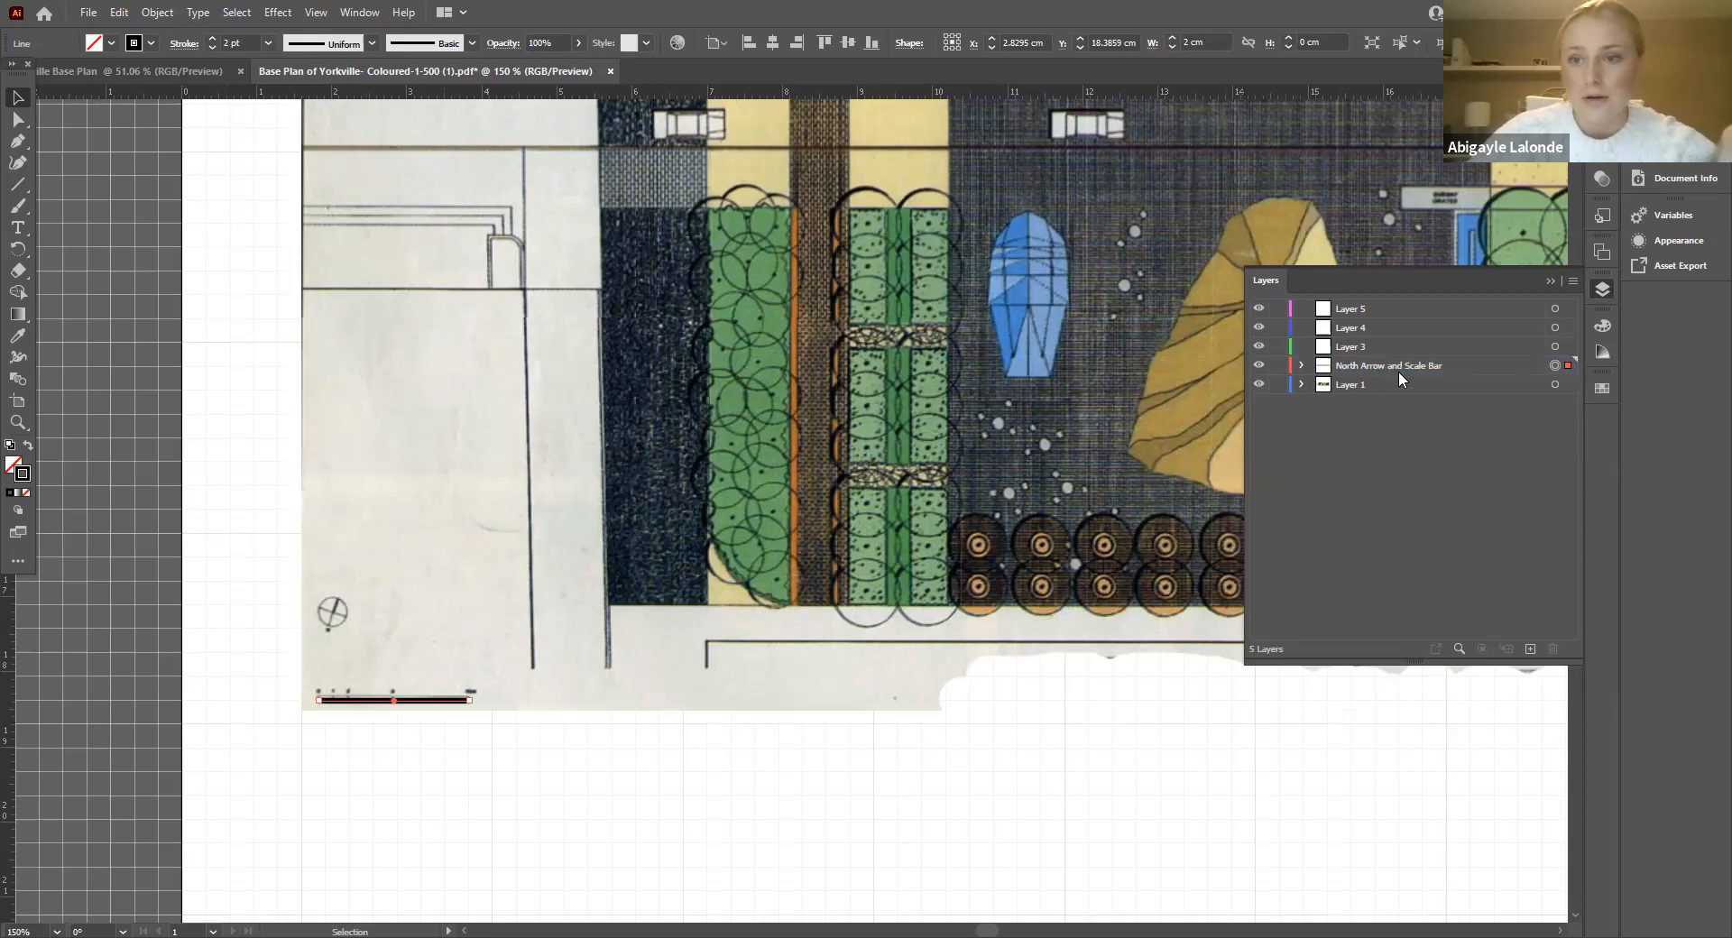
pyautogui.click(1353, 348)
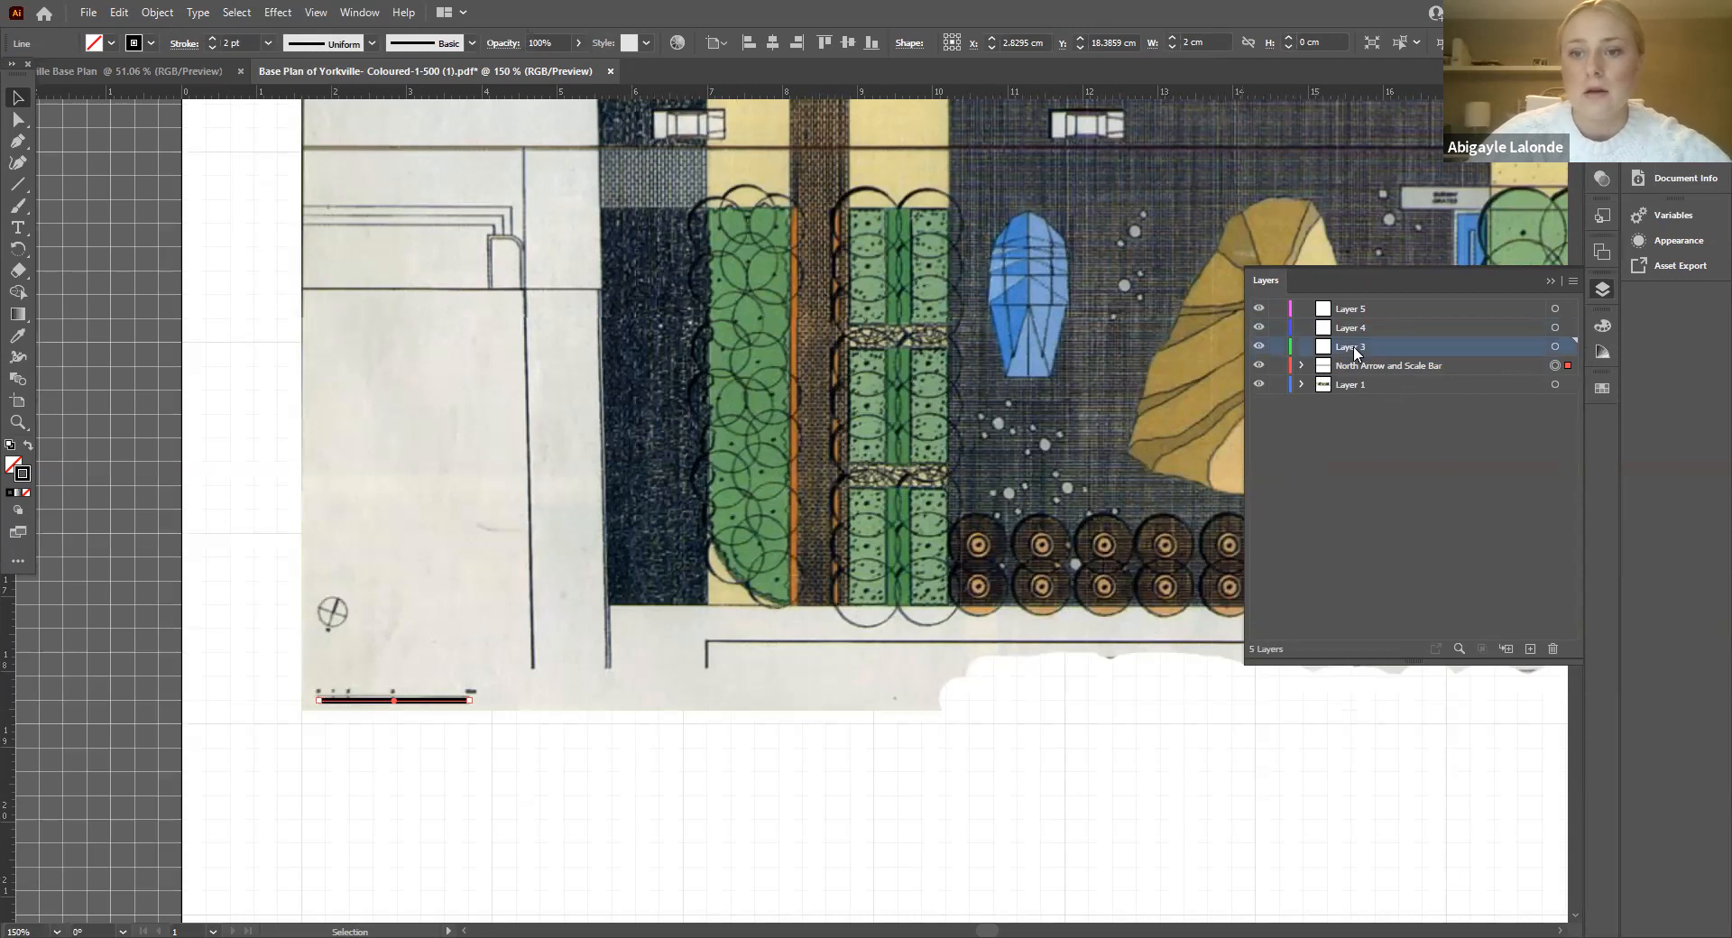
pyautogui.doubleClick(1353, 349)
pyautogui.write('Roads')
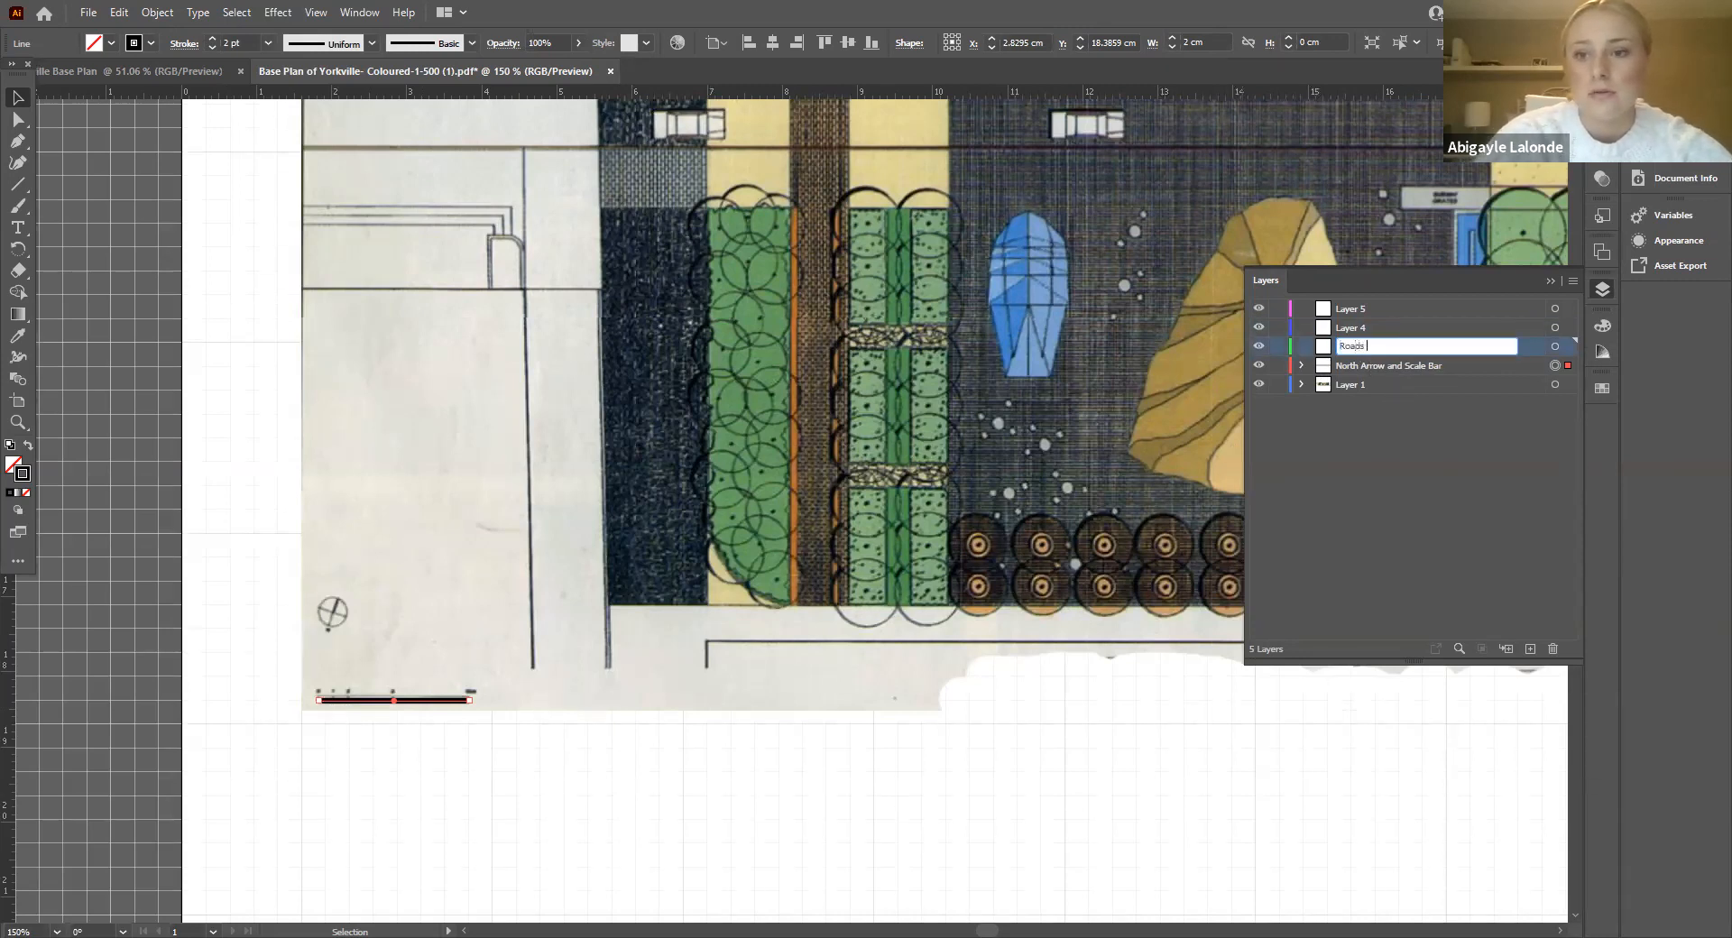
pyautogui.click(1375, 328)
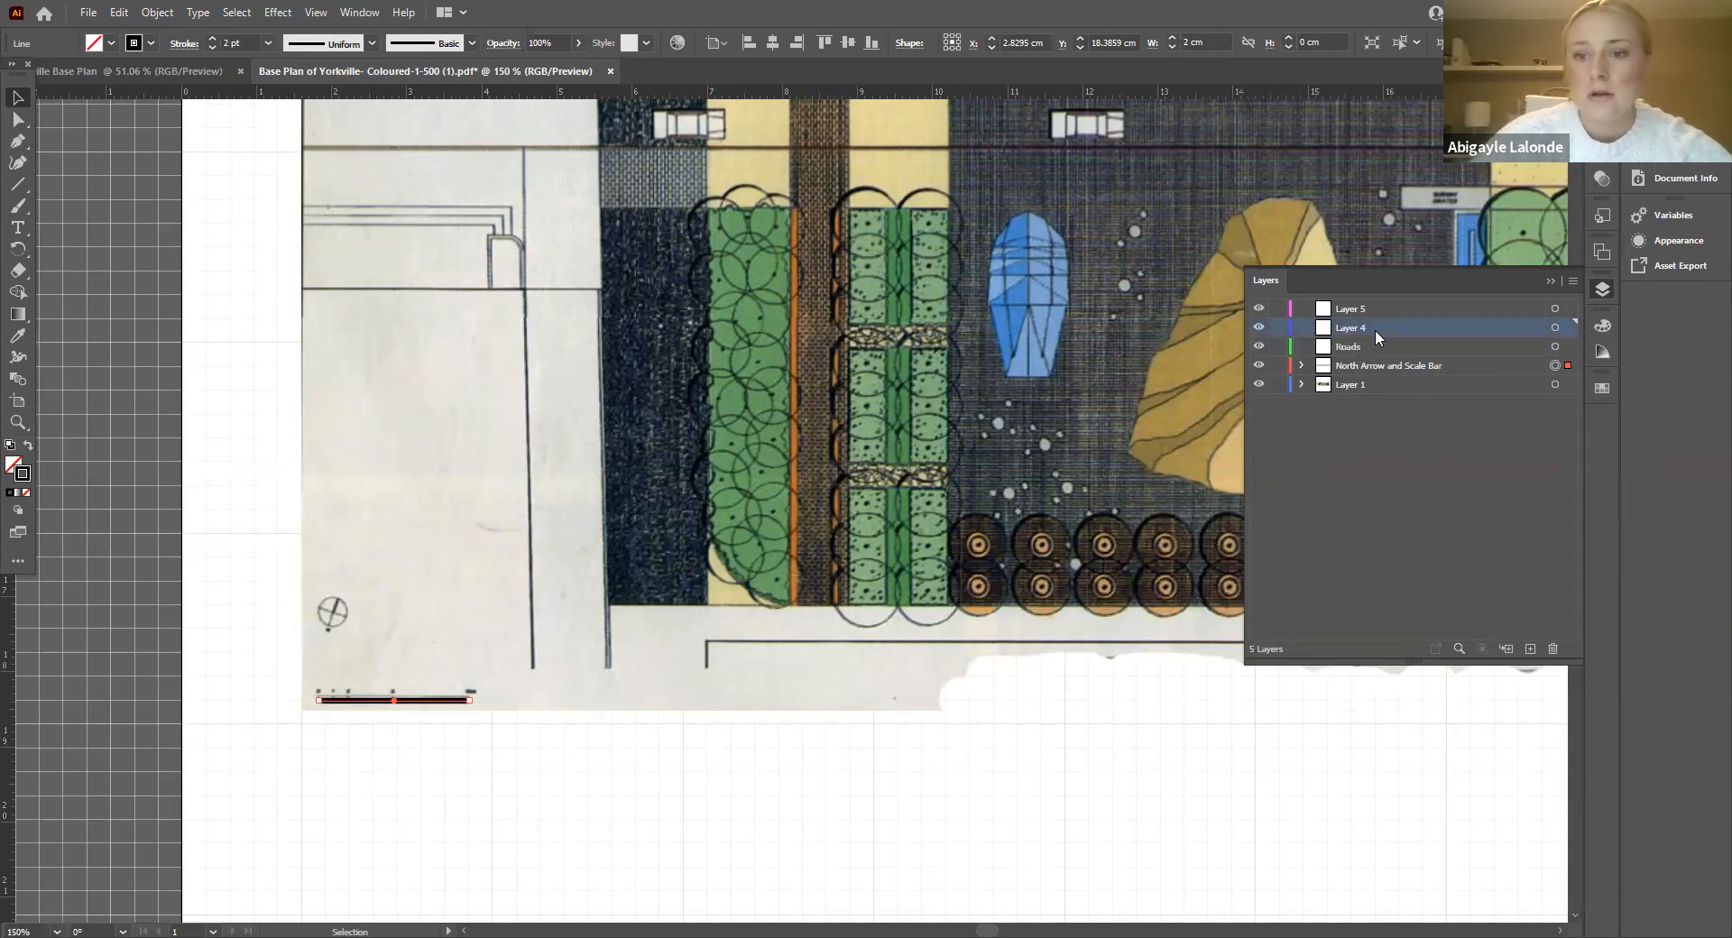
pyautogui.doubleClick(1375, 328)
pyautogui.write('Pathways')
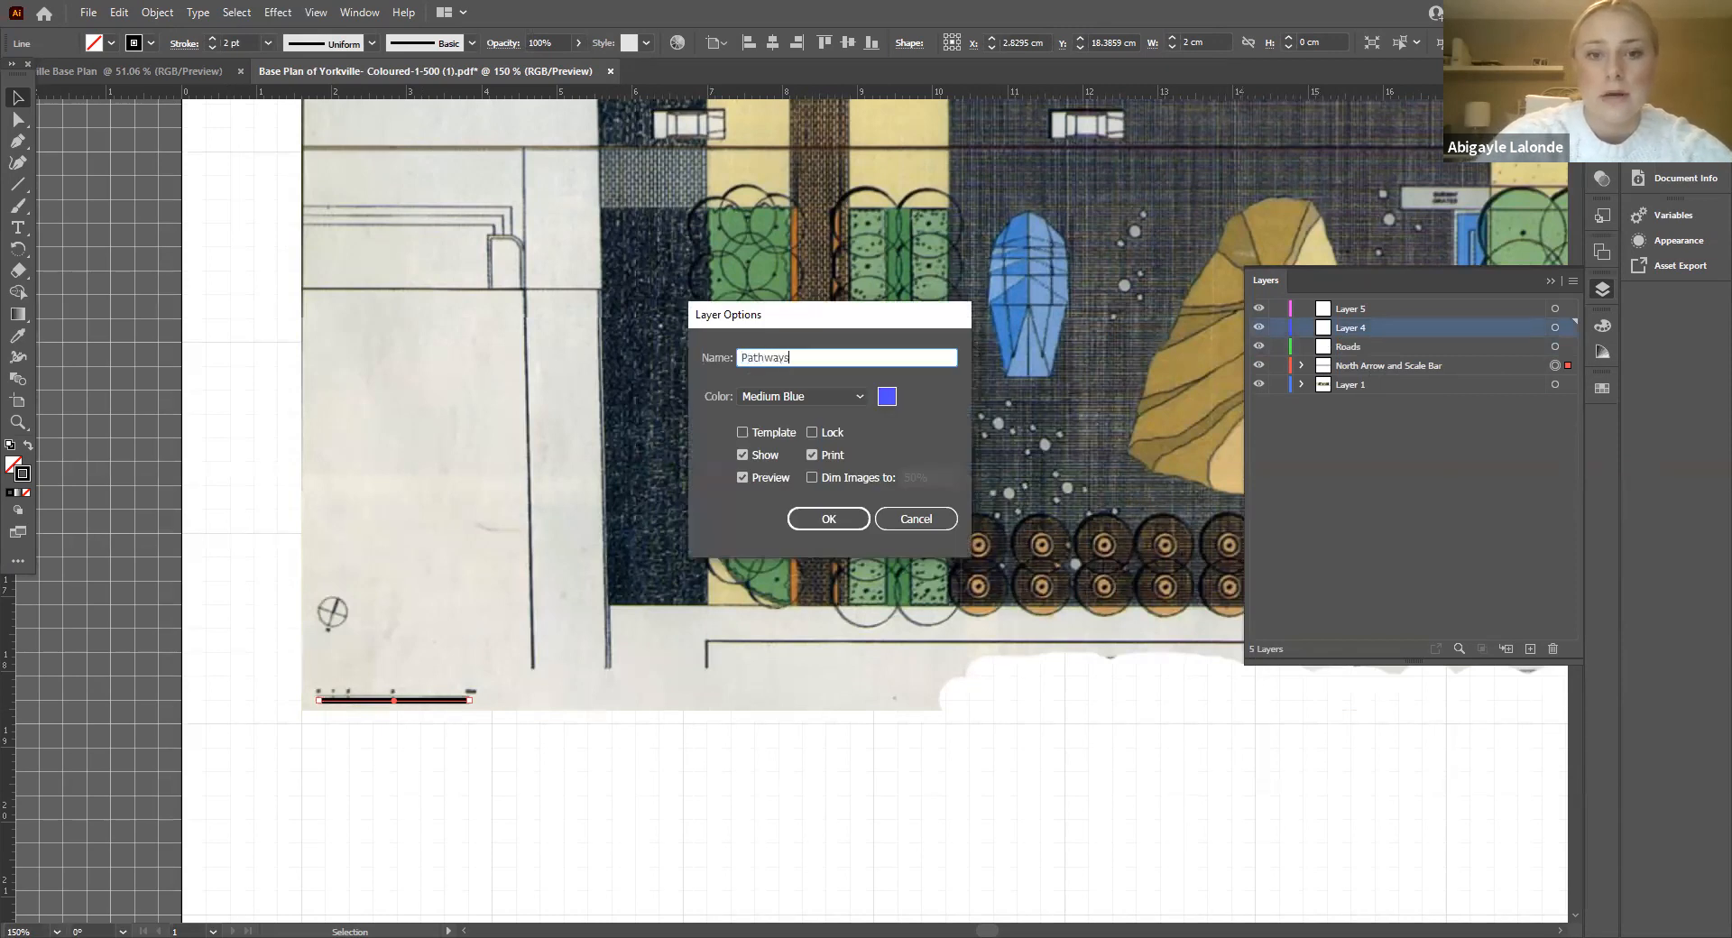
pyautogui.press('Return')
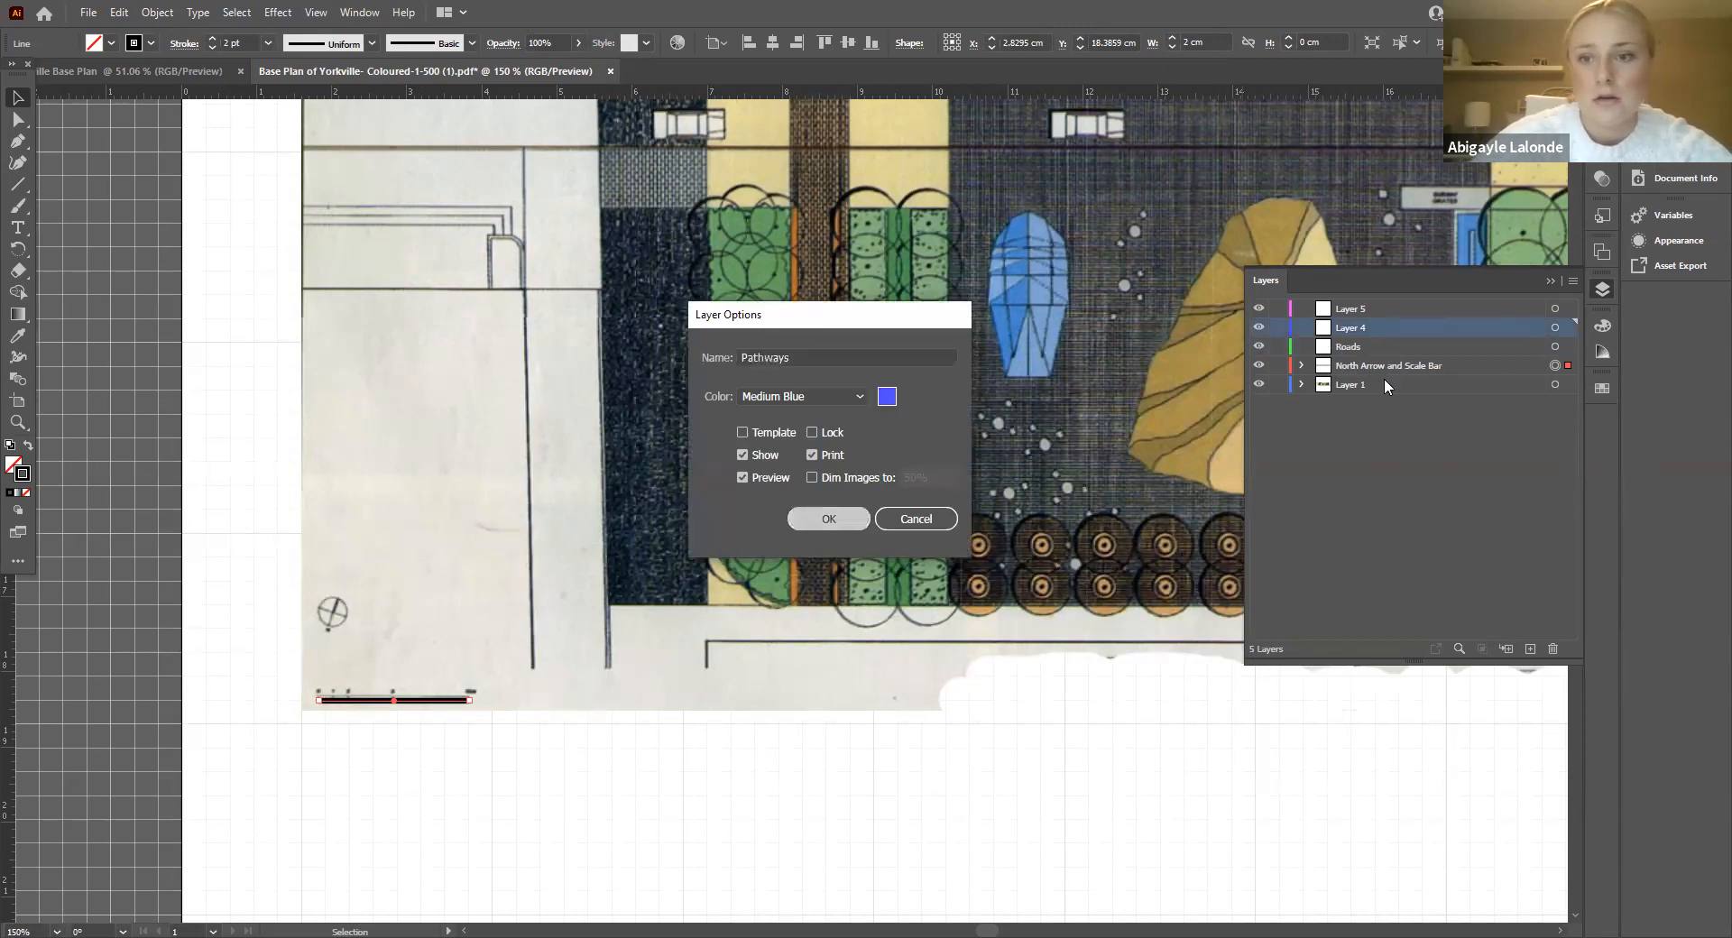
# Step: Rename Layer 5 as Groundcover
pyautogui.click(1384, 308)
pyautogui.doubleClick(1384, 308)
pyautogui.write('Groundcover')
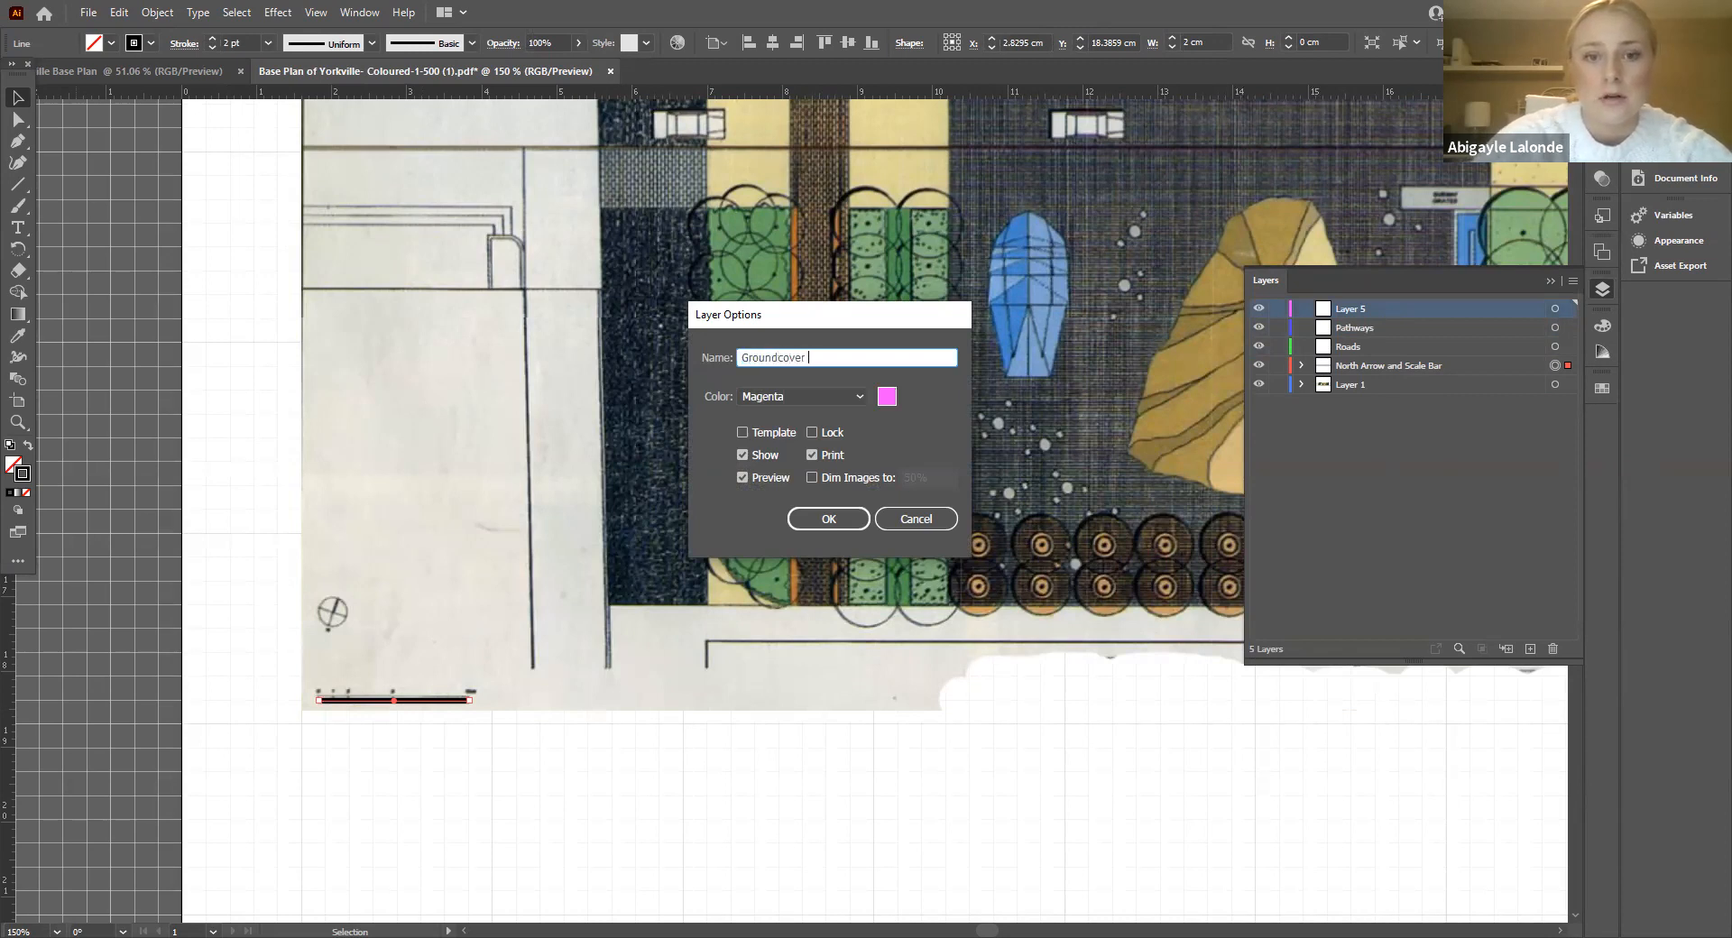
pyautogui.click(792, 516)
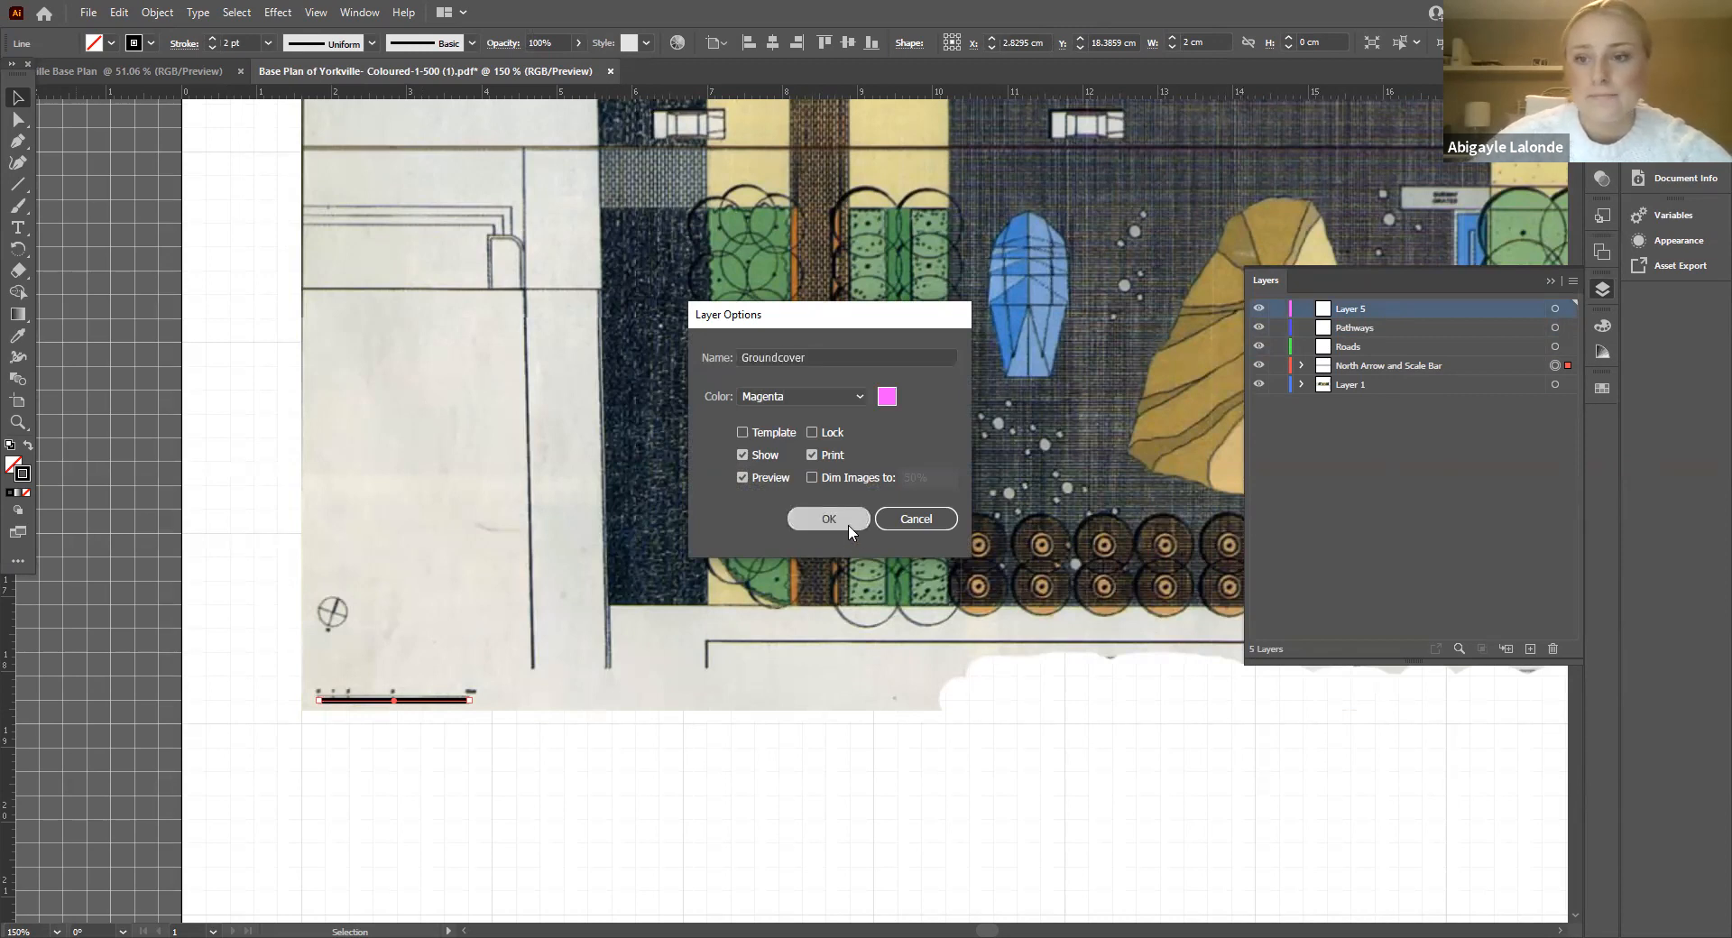
# Step: Add two layers above Groundcover, naming the first Vegetation and the one above it Trees
pyautogui.click(1530, 648)
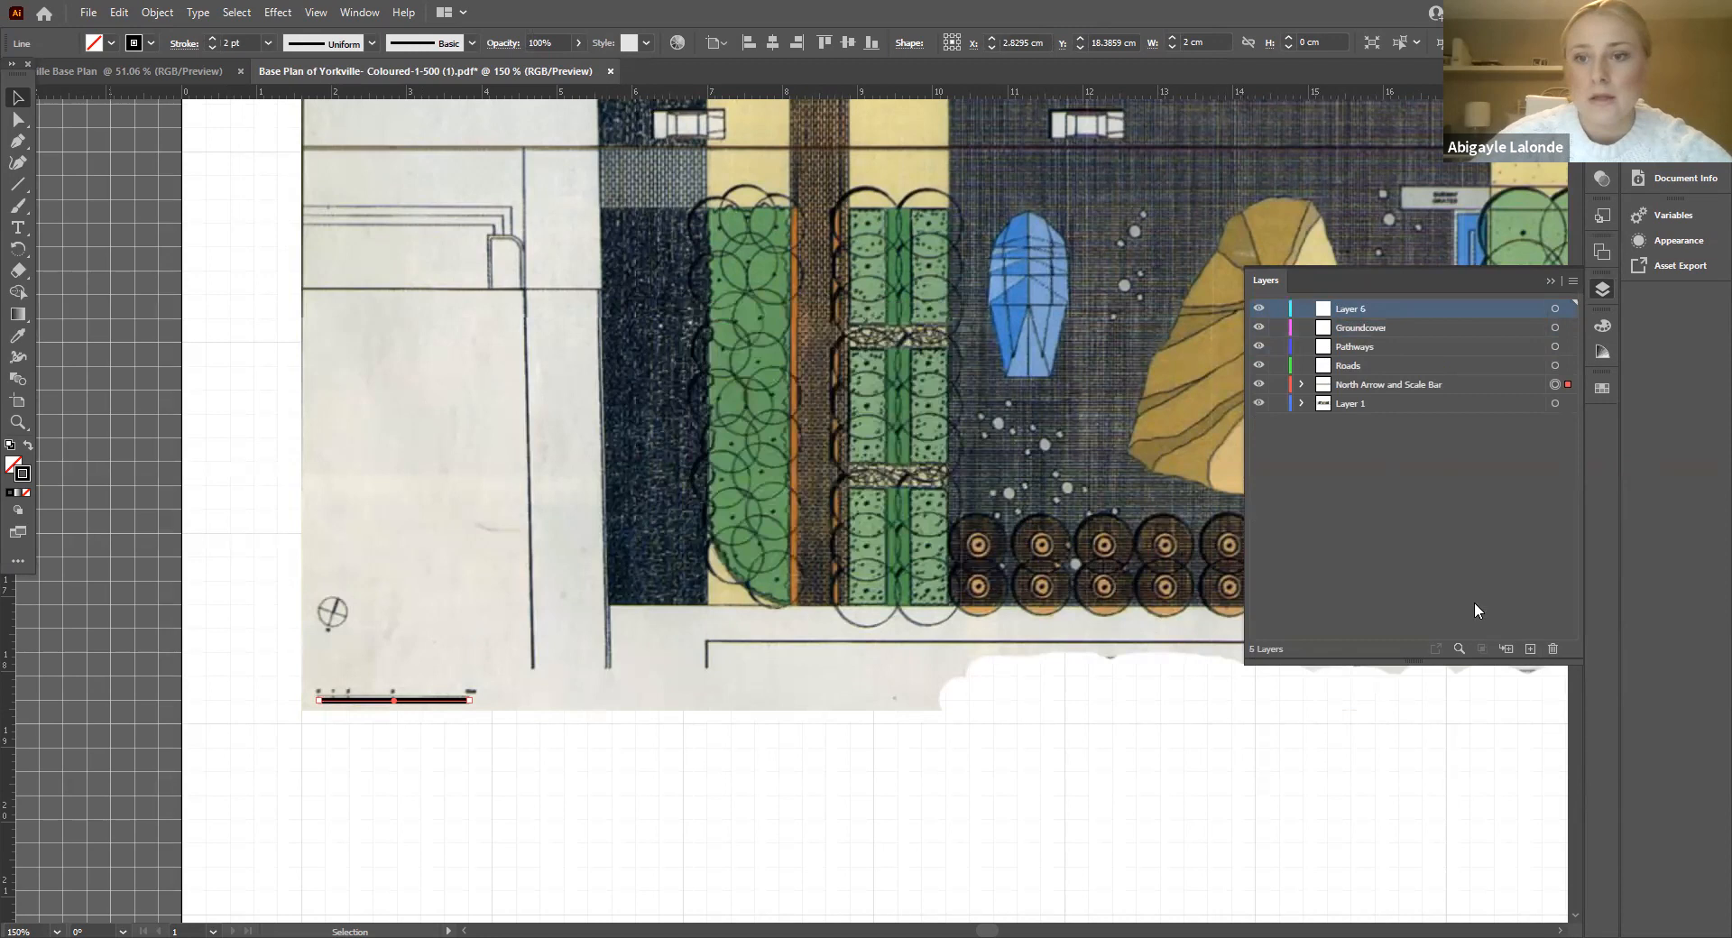
pyautogui.doubleClick(1381, 310)
pyautogui.write('Vegetation')
pyautogui.click(827, 520)
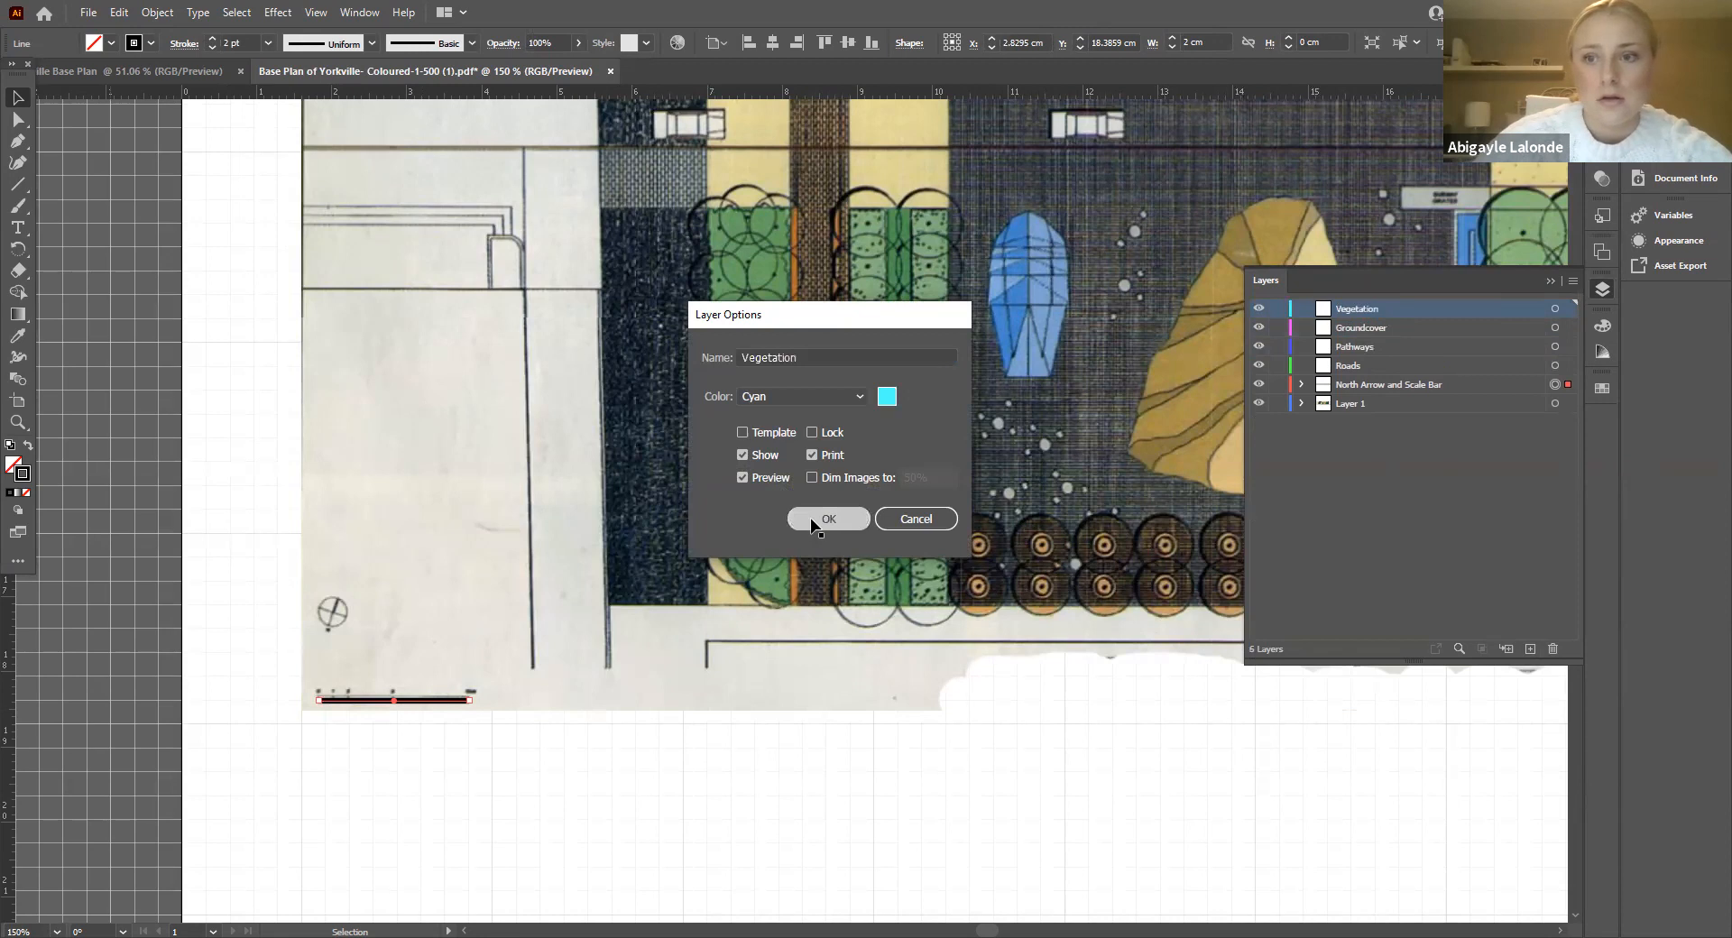
pyautogui.click(1529, 650)
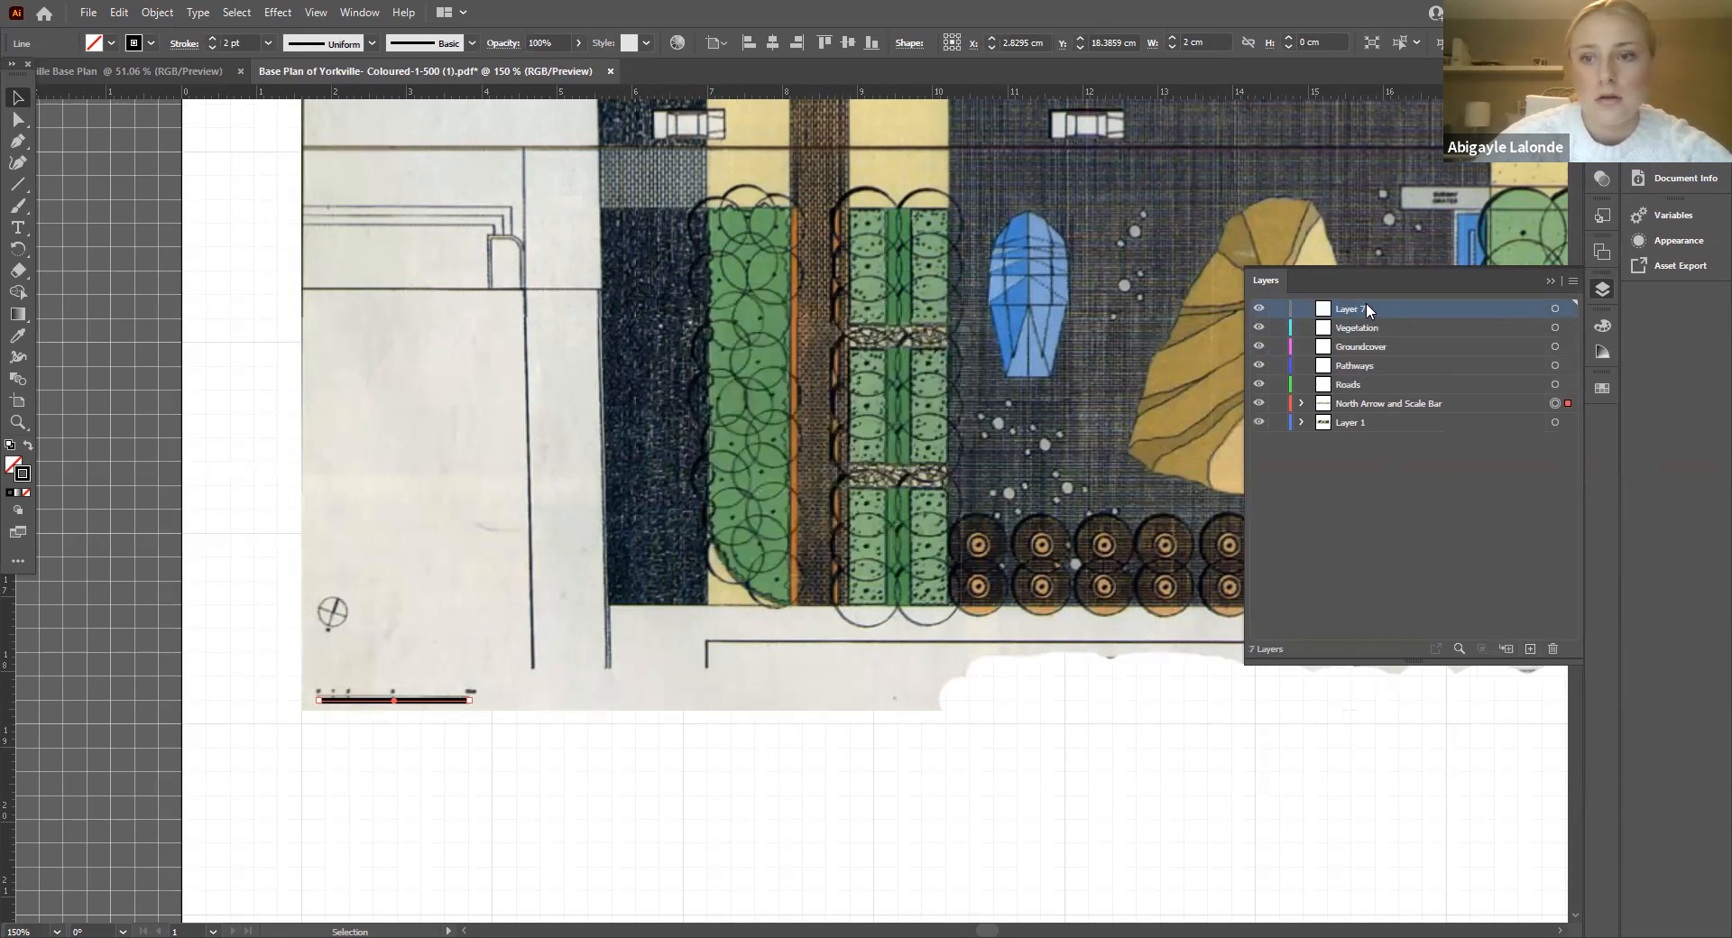
pyautogui.doubleClick(1365, 304)
pyautogui.press('BackSpace')
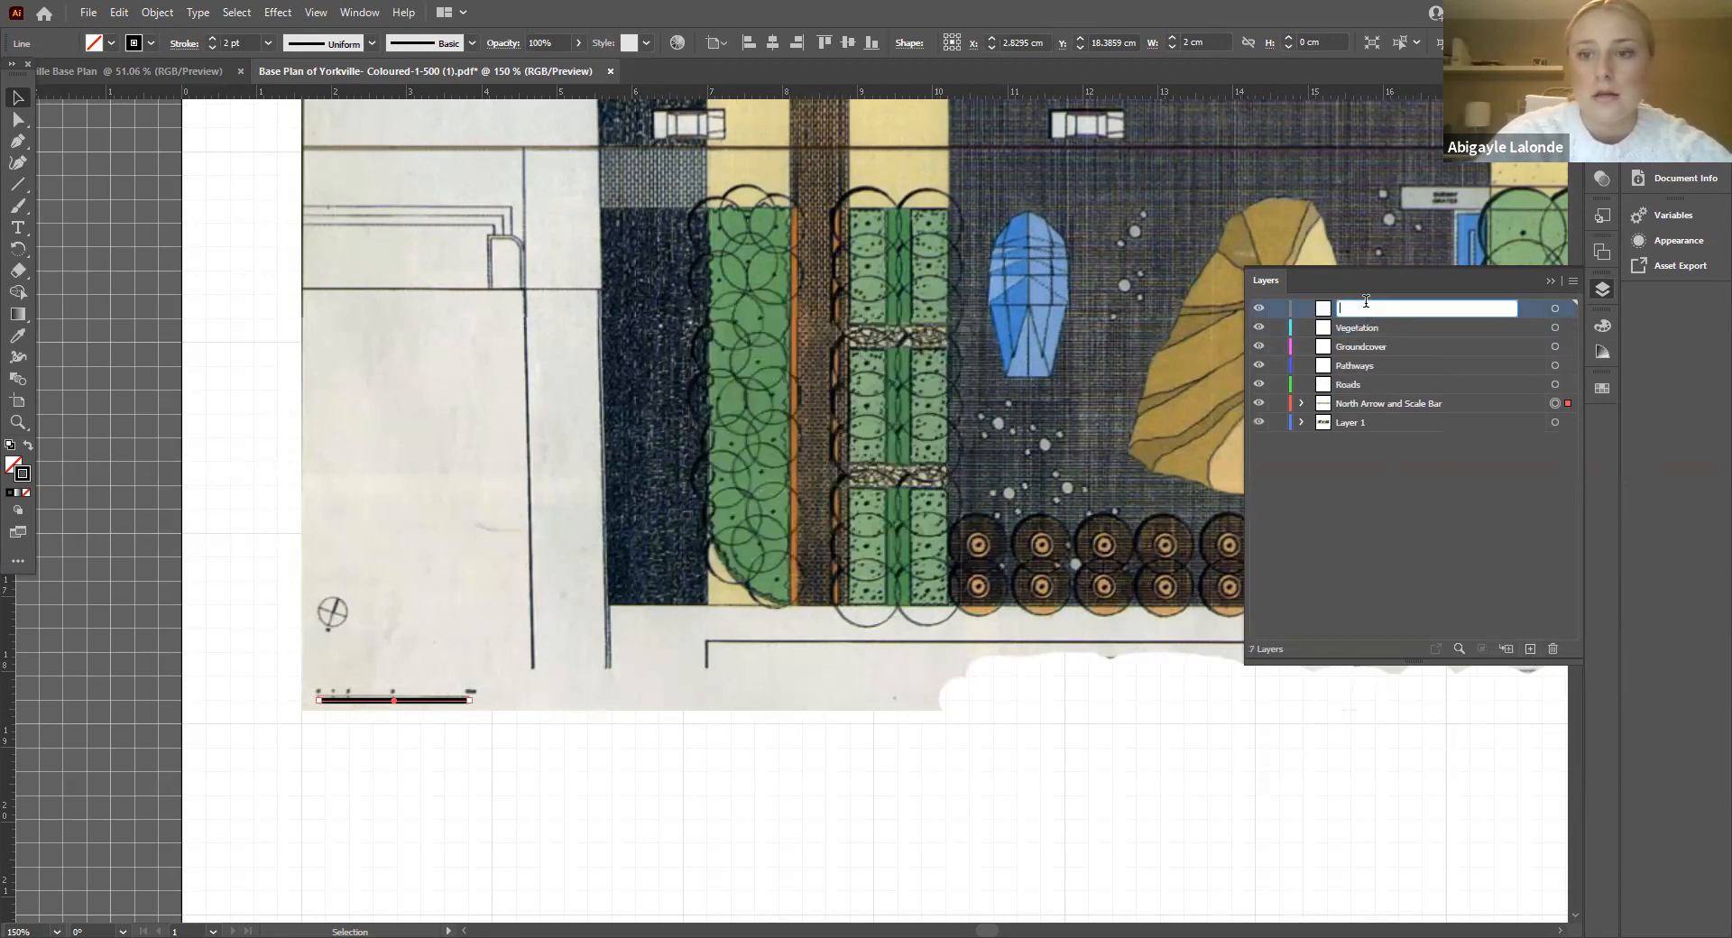
pyautogui.write('Trees')
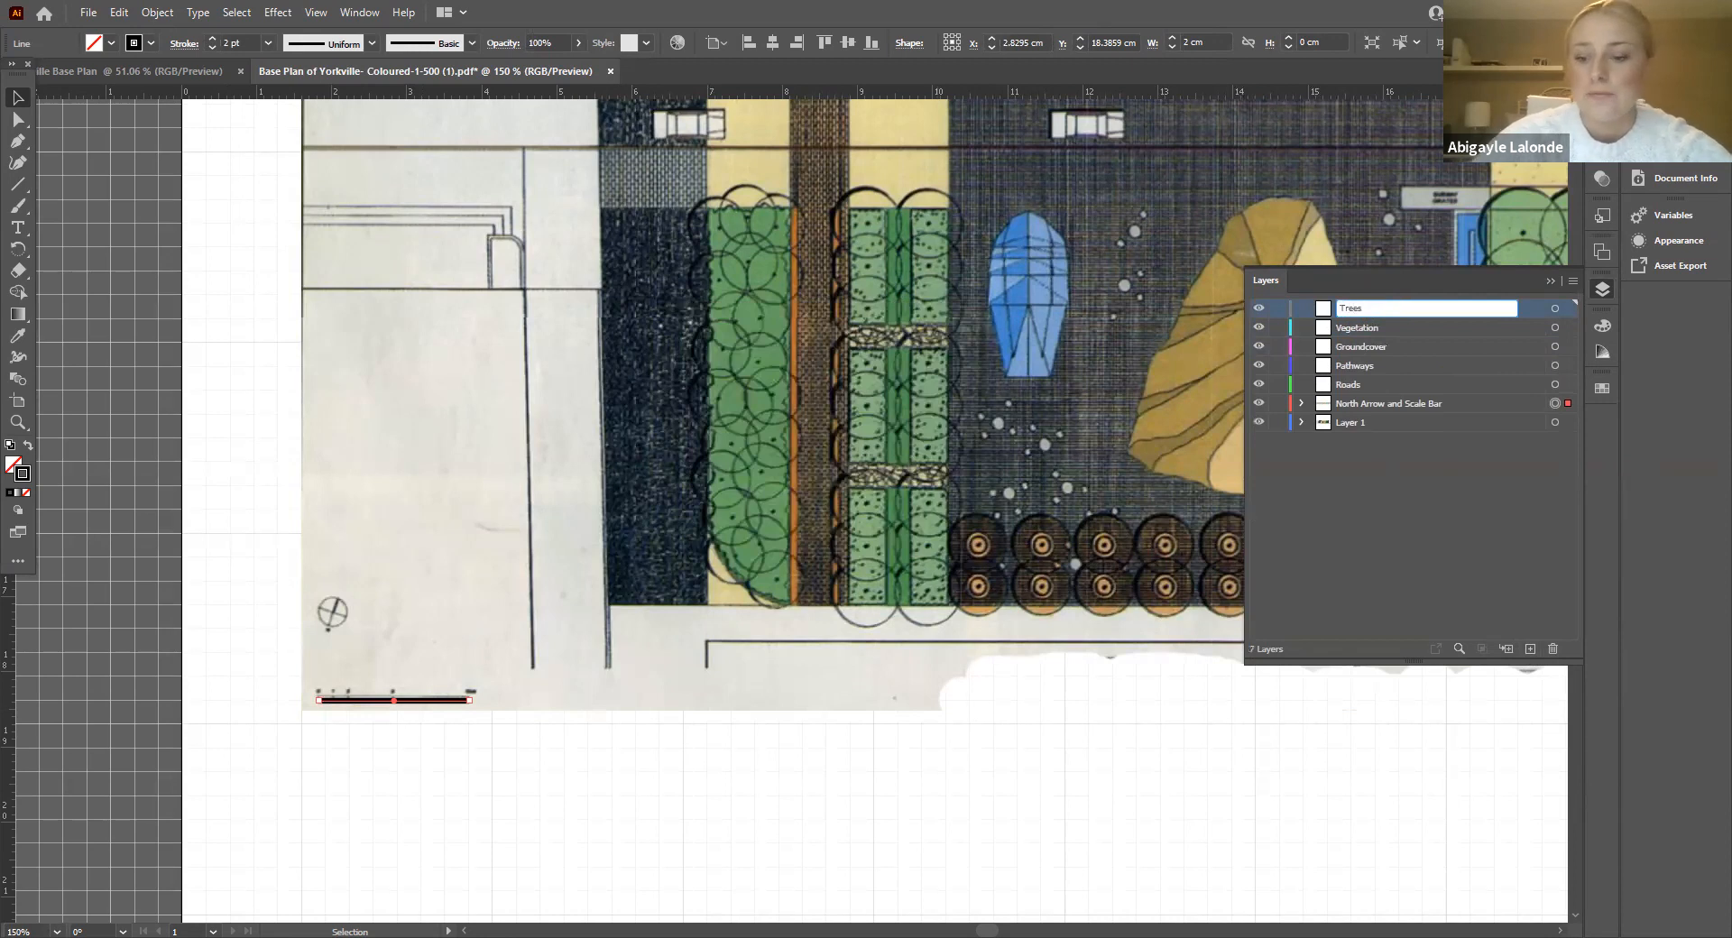
pyautogui.press('Return')
pyautogui.click(1434, 518)
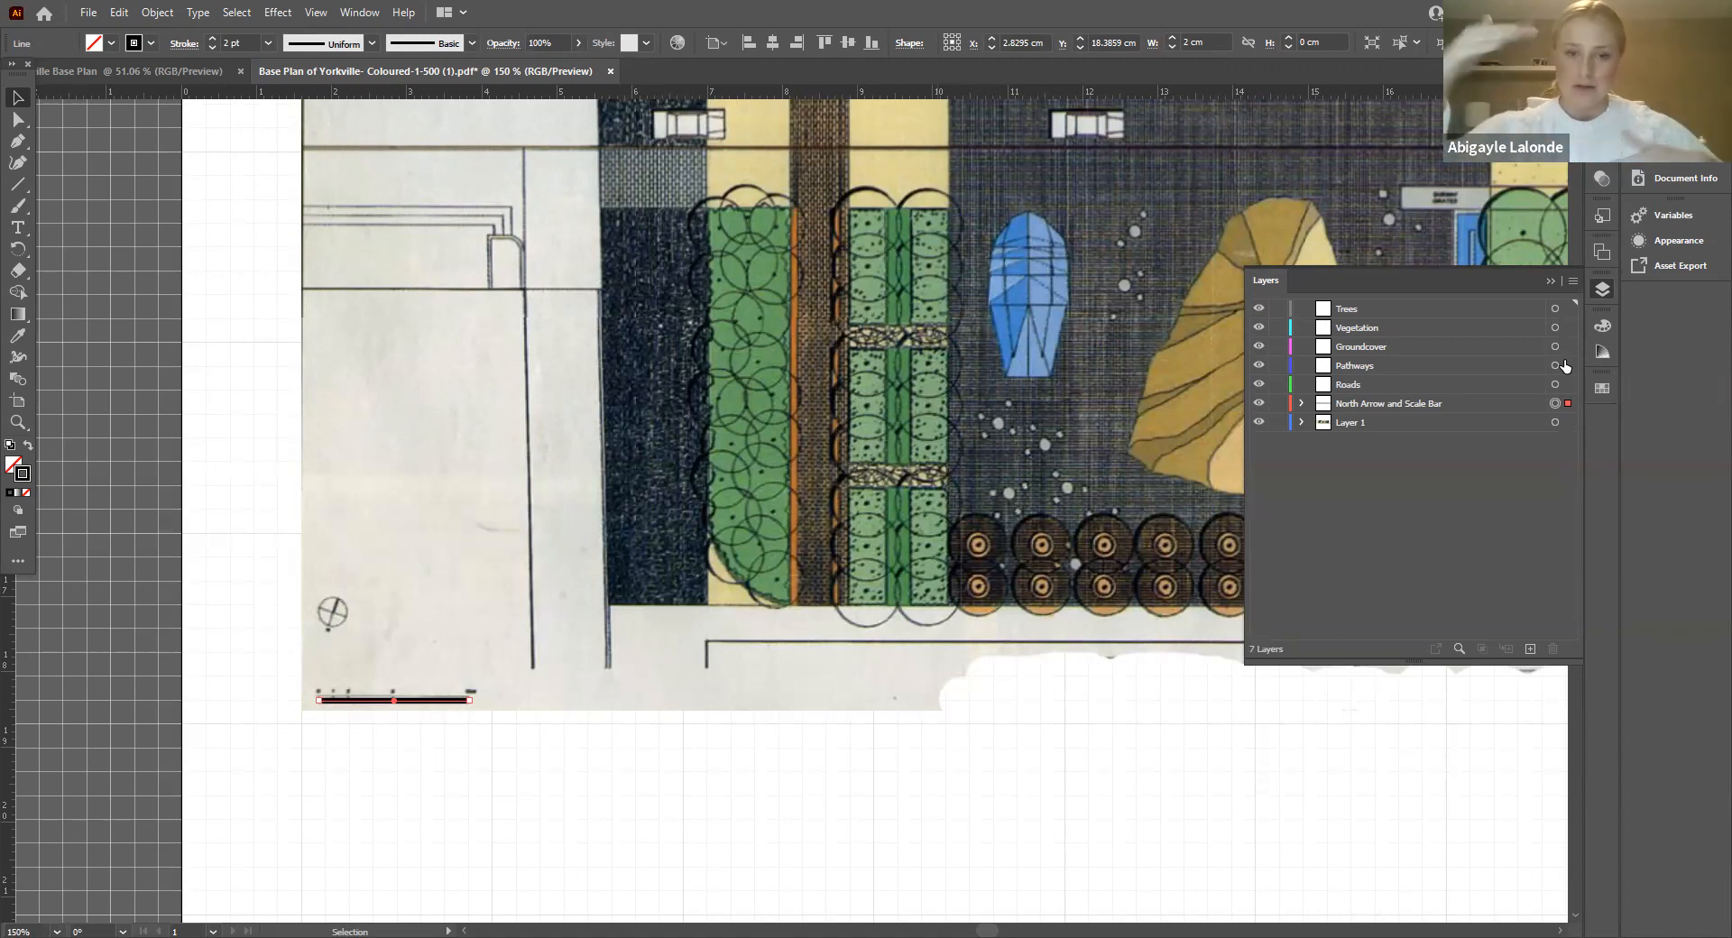
# Step: Clear the selection and lock Layer 1, which holds the base plan image
pyautogui.click(1102, 276)
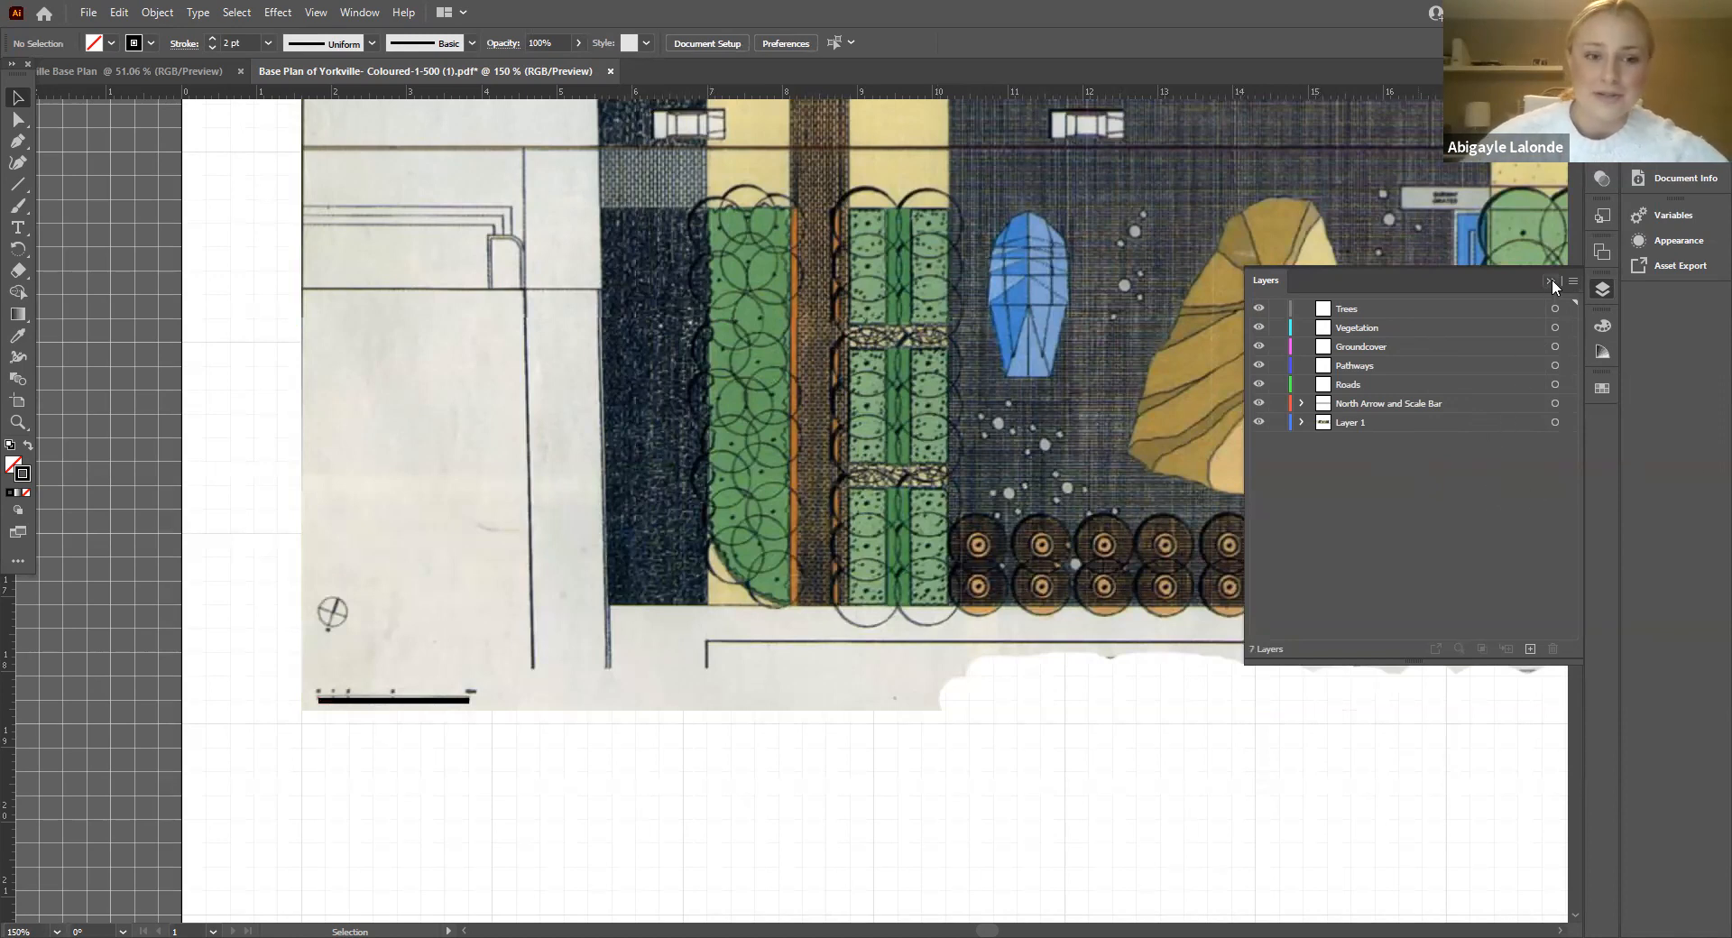
pyautogui.click(1375, 405)
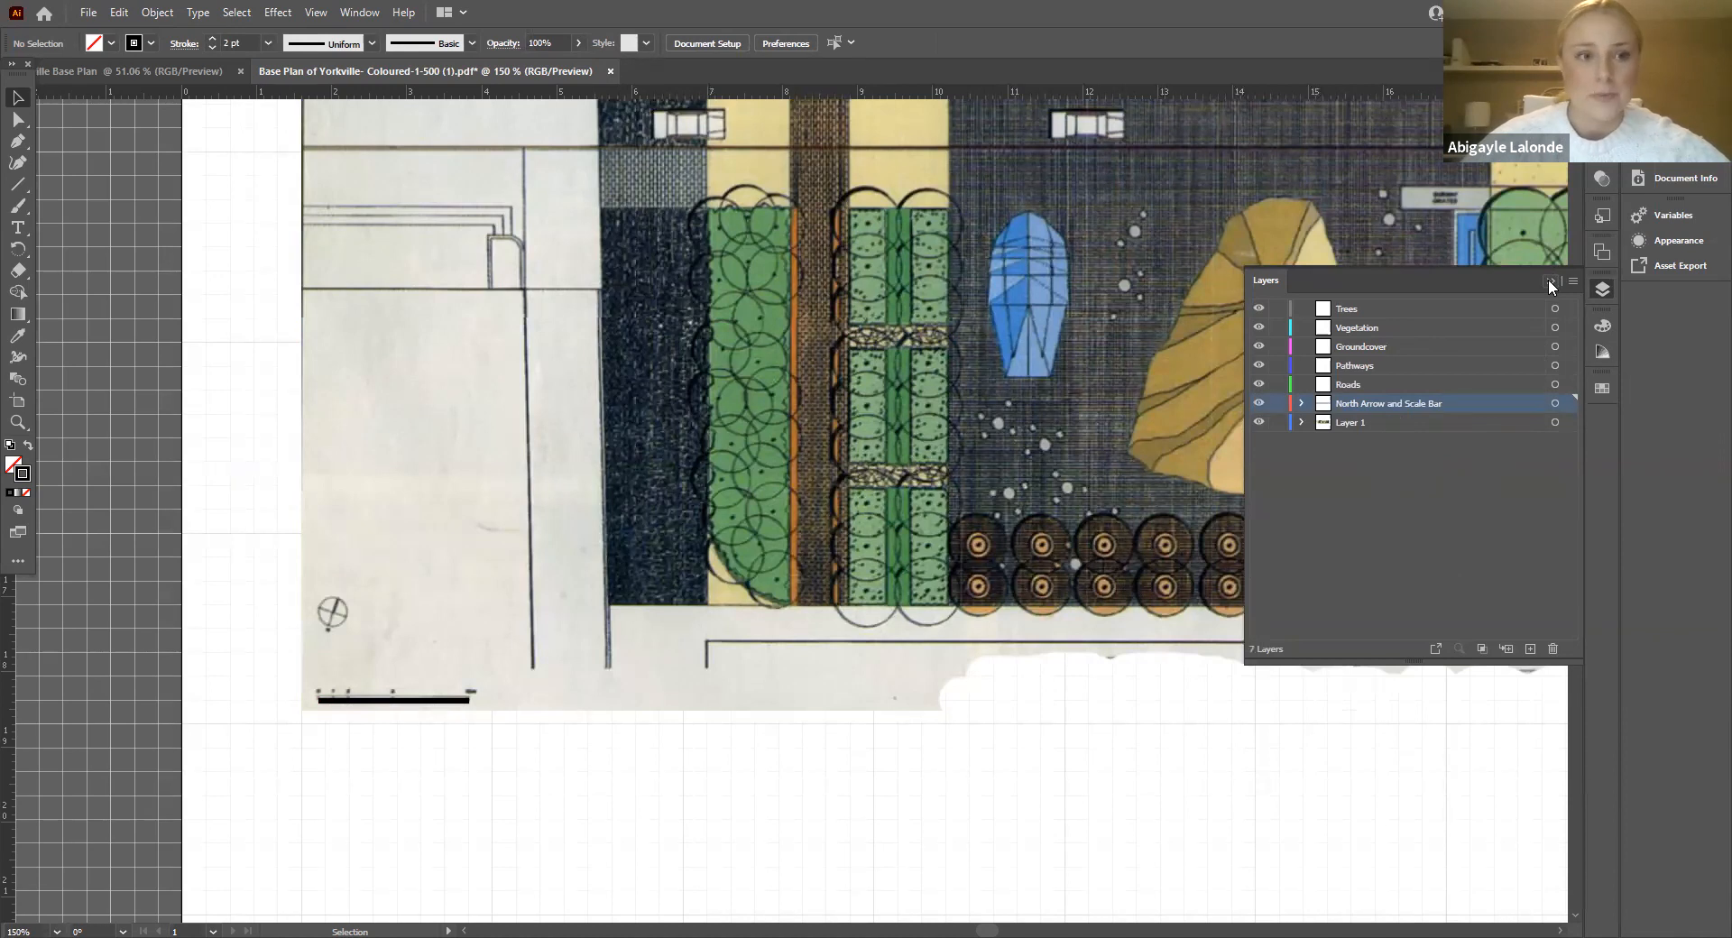
pyautogui.click(1313, 487)
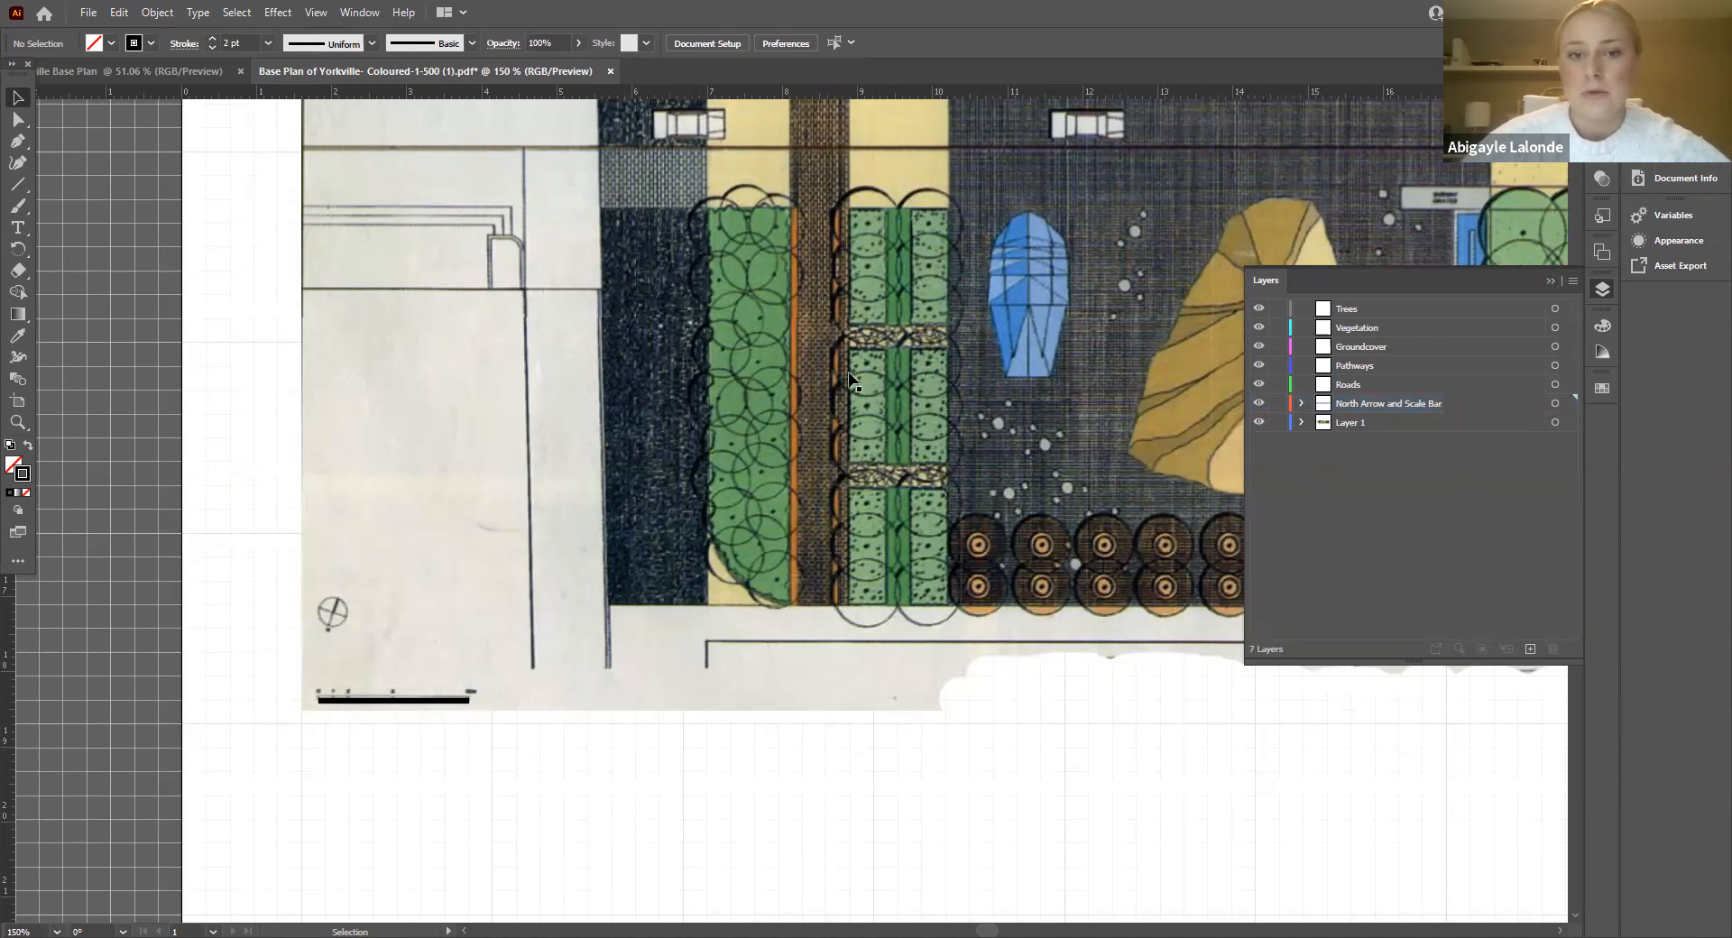
pyautogui.scroll(1, 1066, 451)
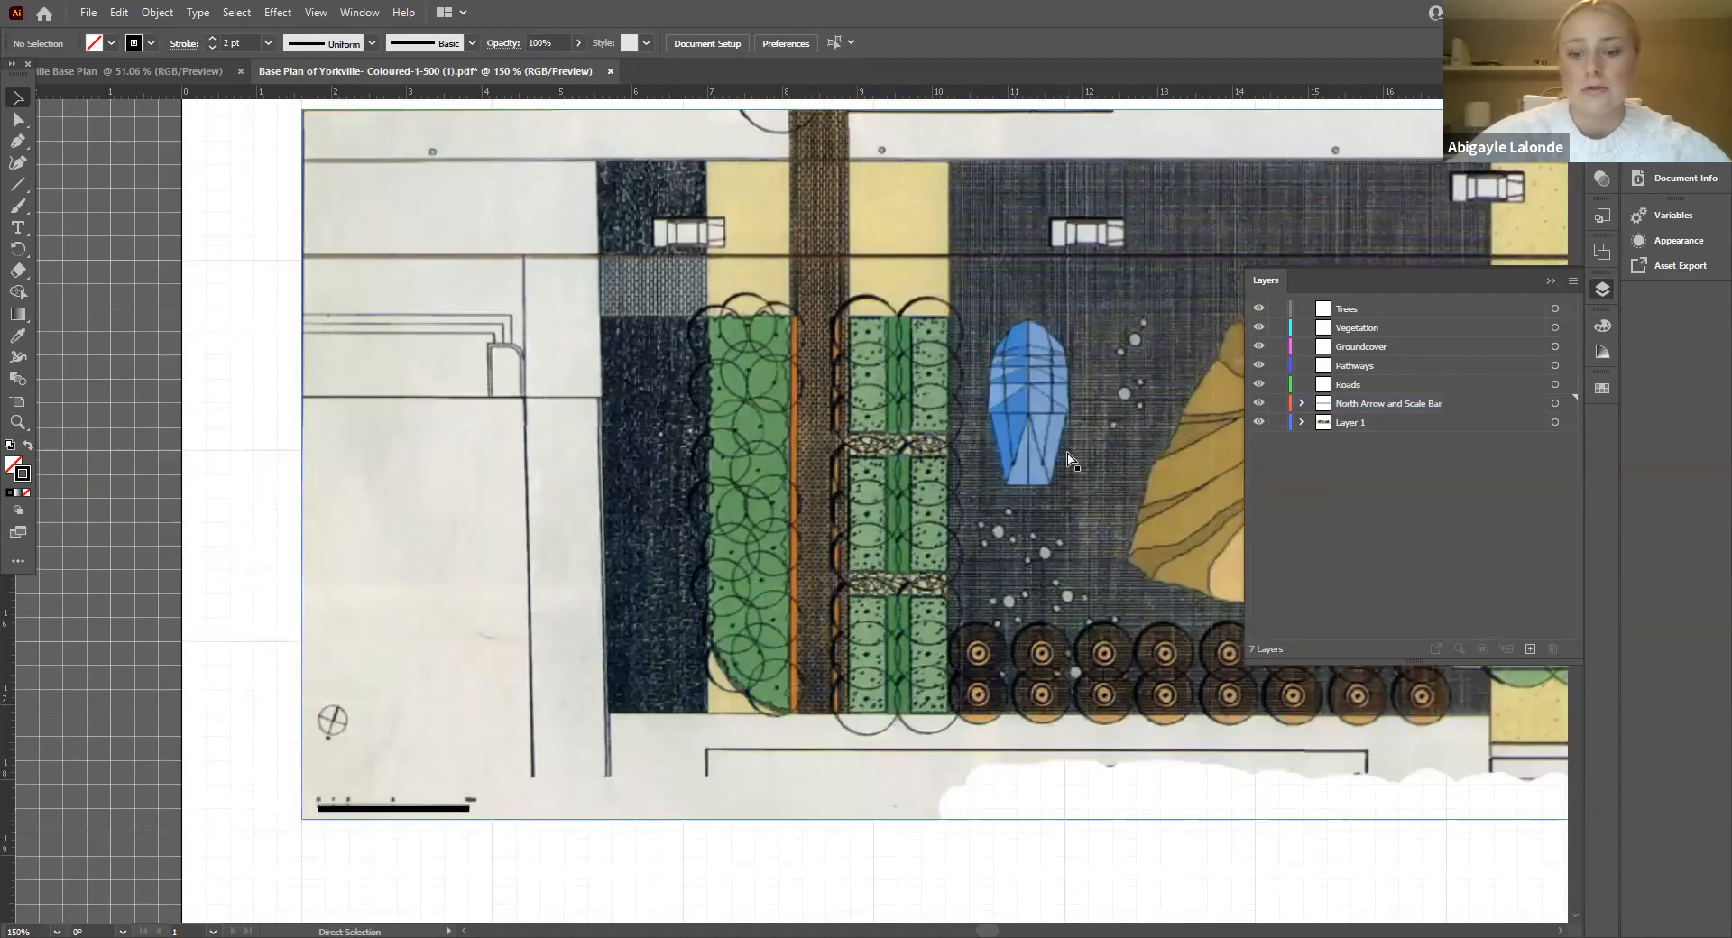
pyautogui.hotkey('ctrl', '-')
pyautogui.hotkey('ctrl', '-')
pyautogui.hotkey('ctrl', '+')
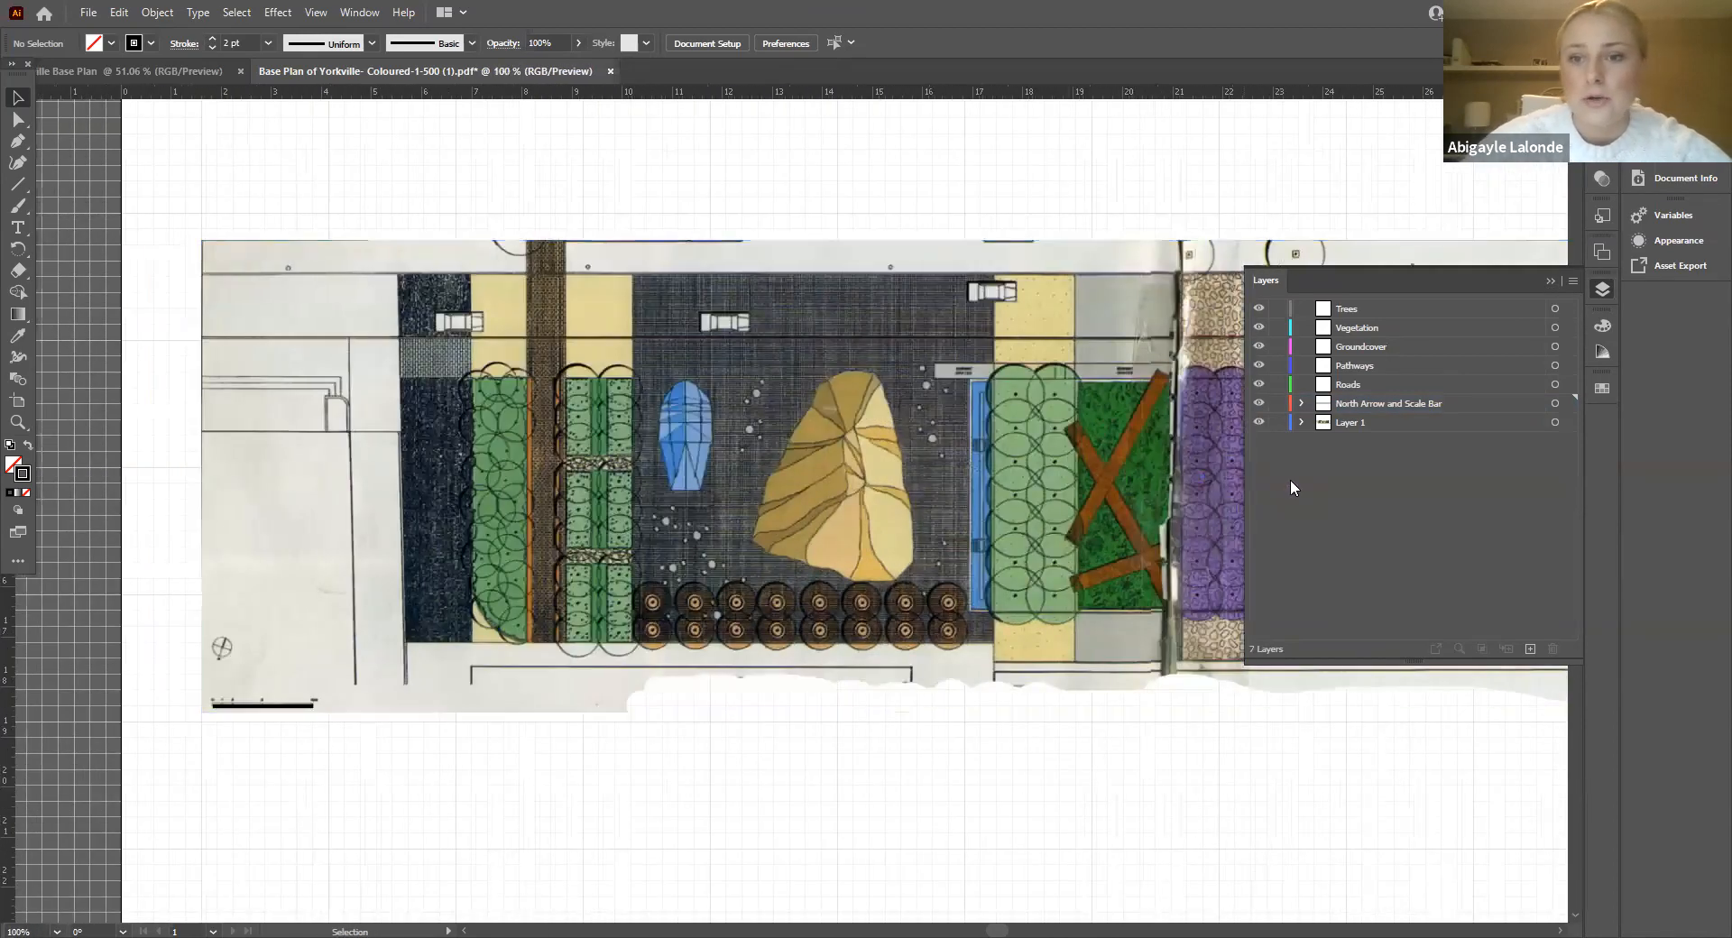
pyautogui.click(1277, 422)
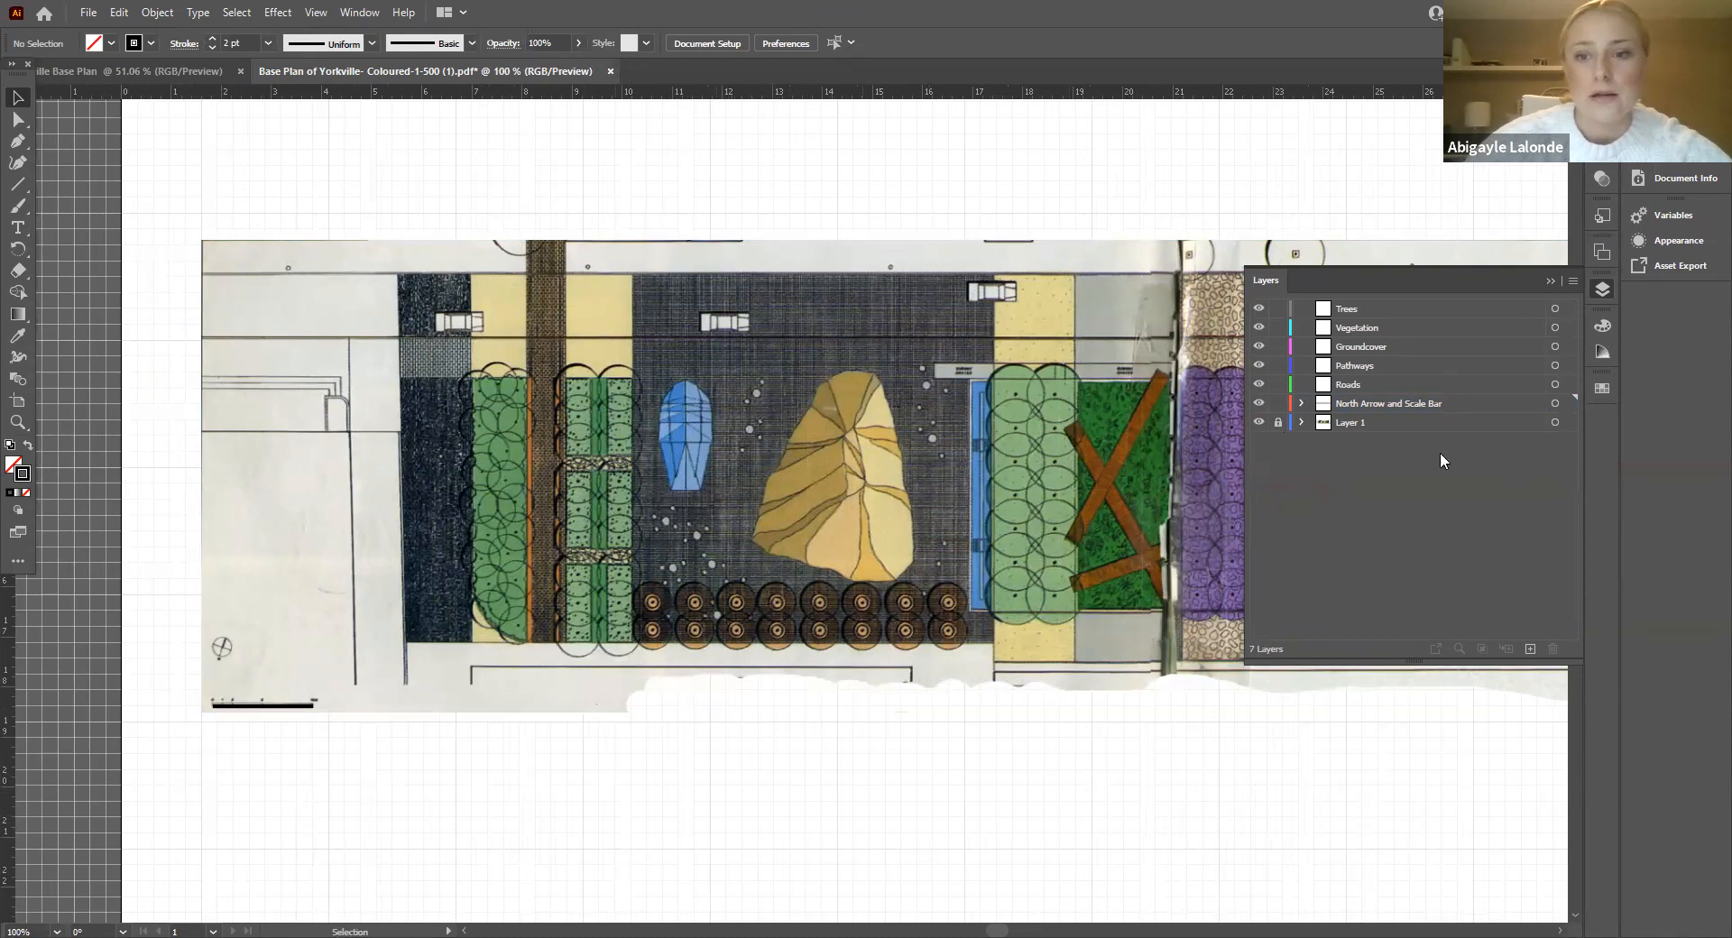
# Step: Test the Layer 1 lock by moving the 2 cm line off the scale bar and back onto it
pyautogui.moveTo(309, 710); pyautogui.dragTo(351, 644)
pyautogui.click(420, 619)
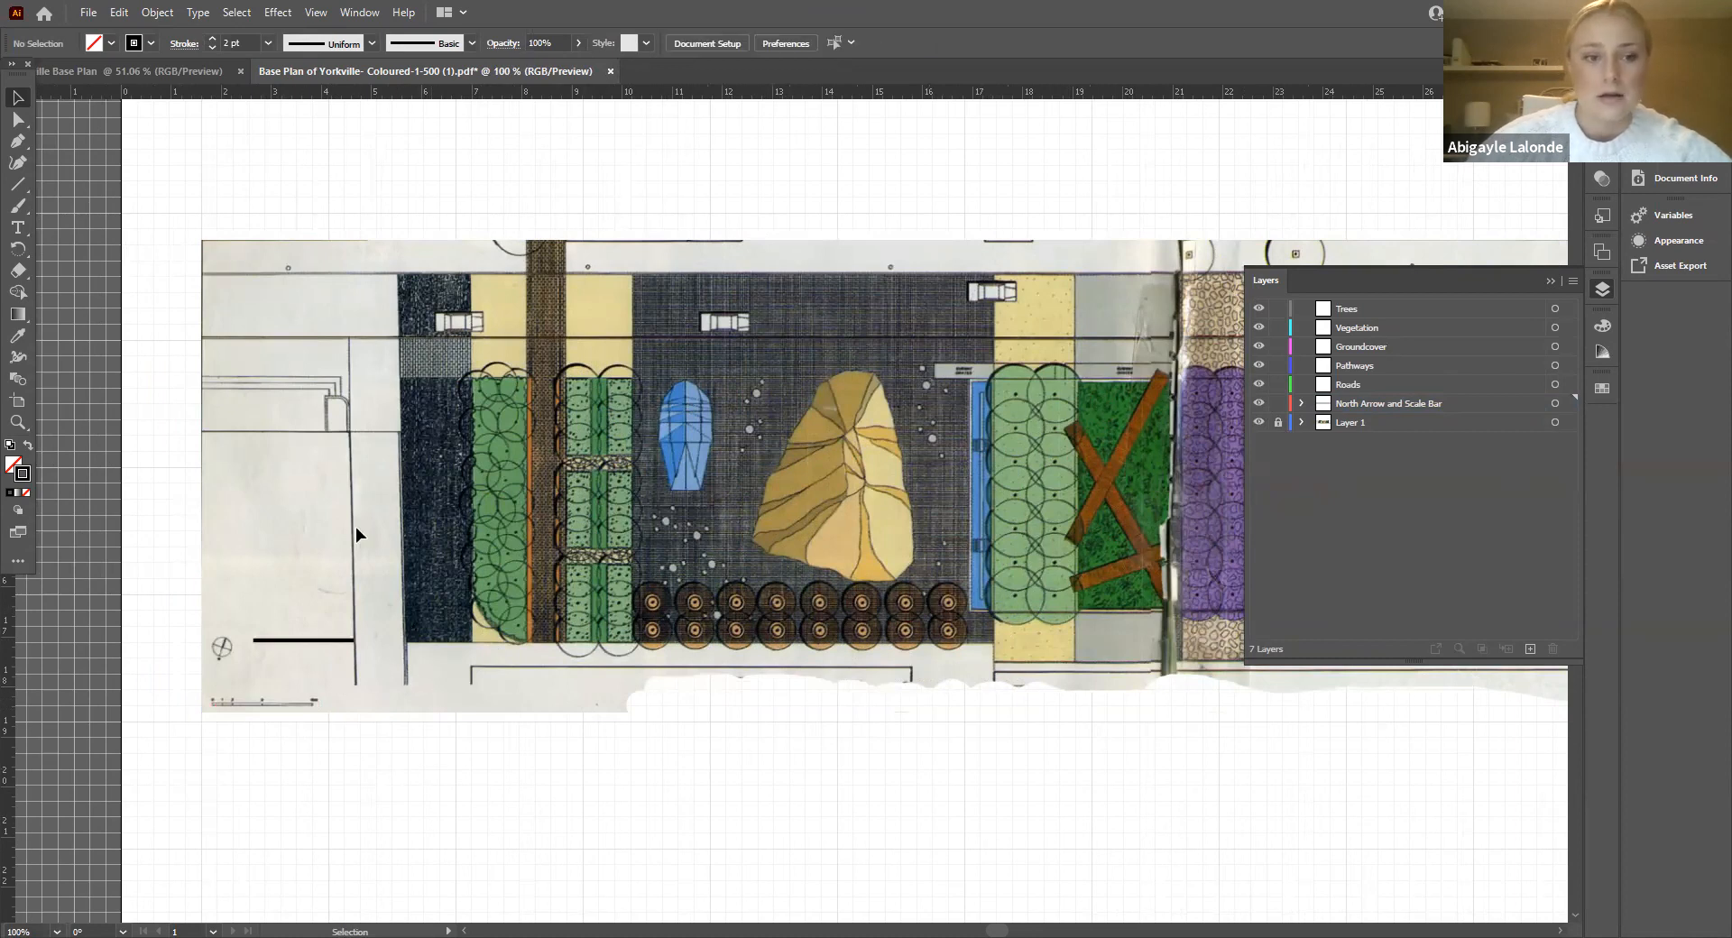
pyautogui.moveTo(315, 640); pyautogui.dragTo(270, 703)
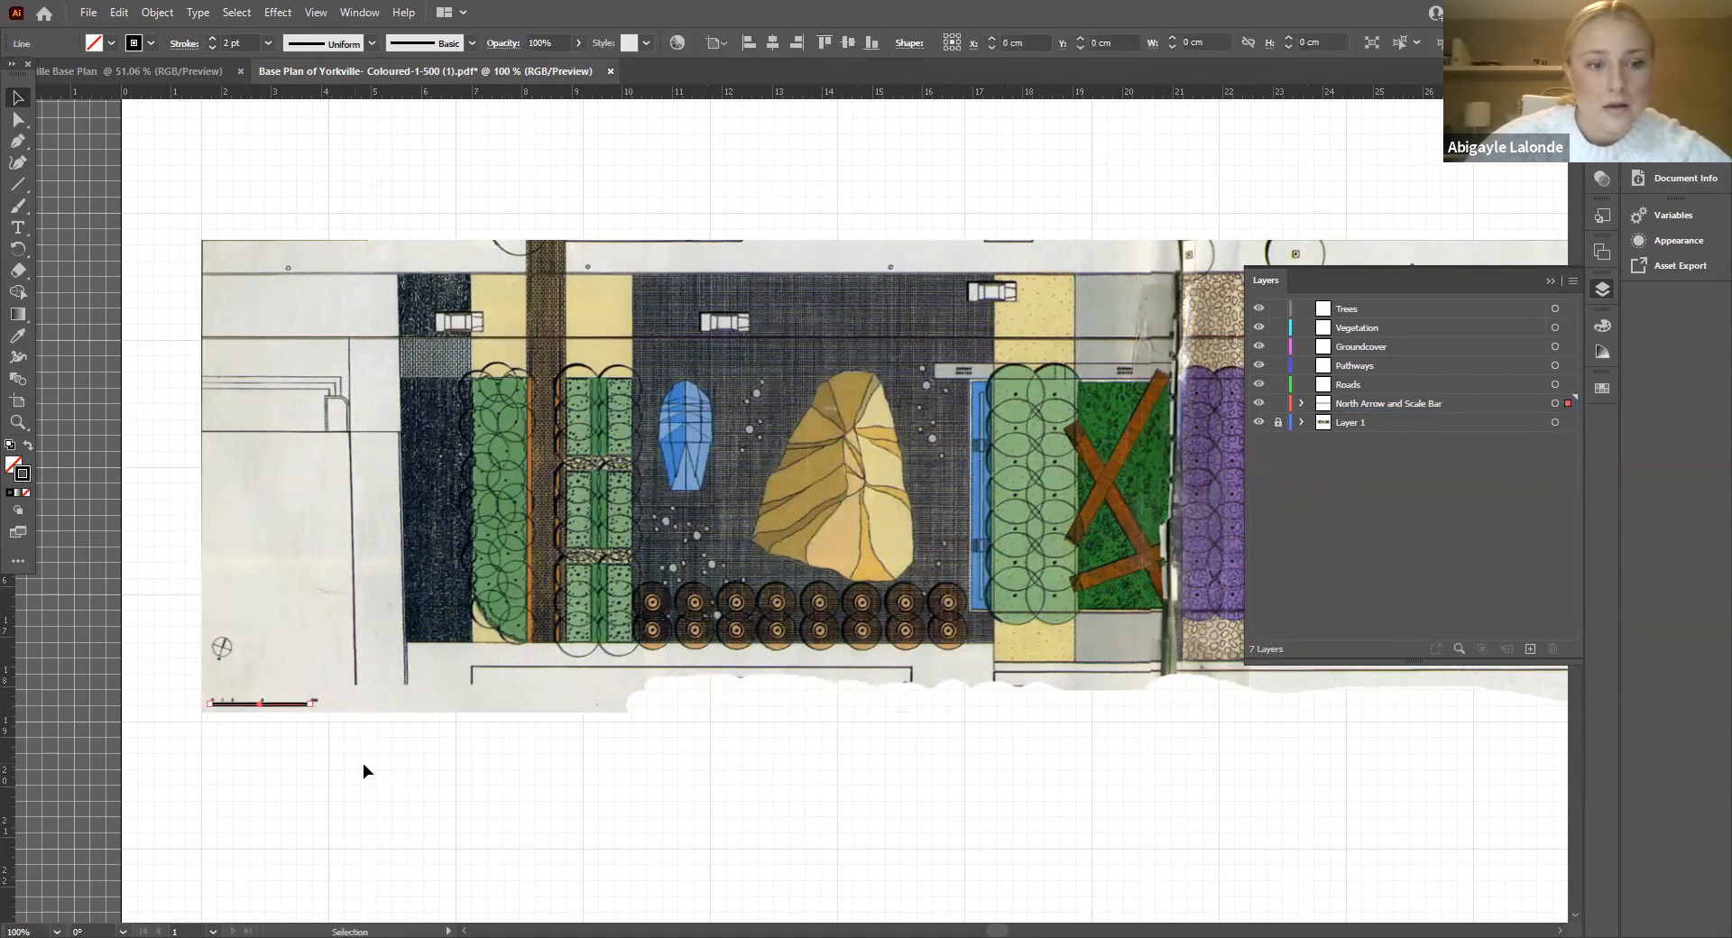
pyautogui.click(363, 698)
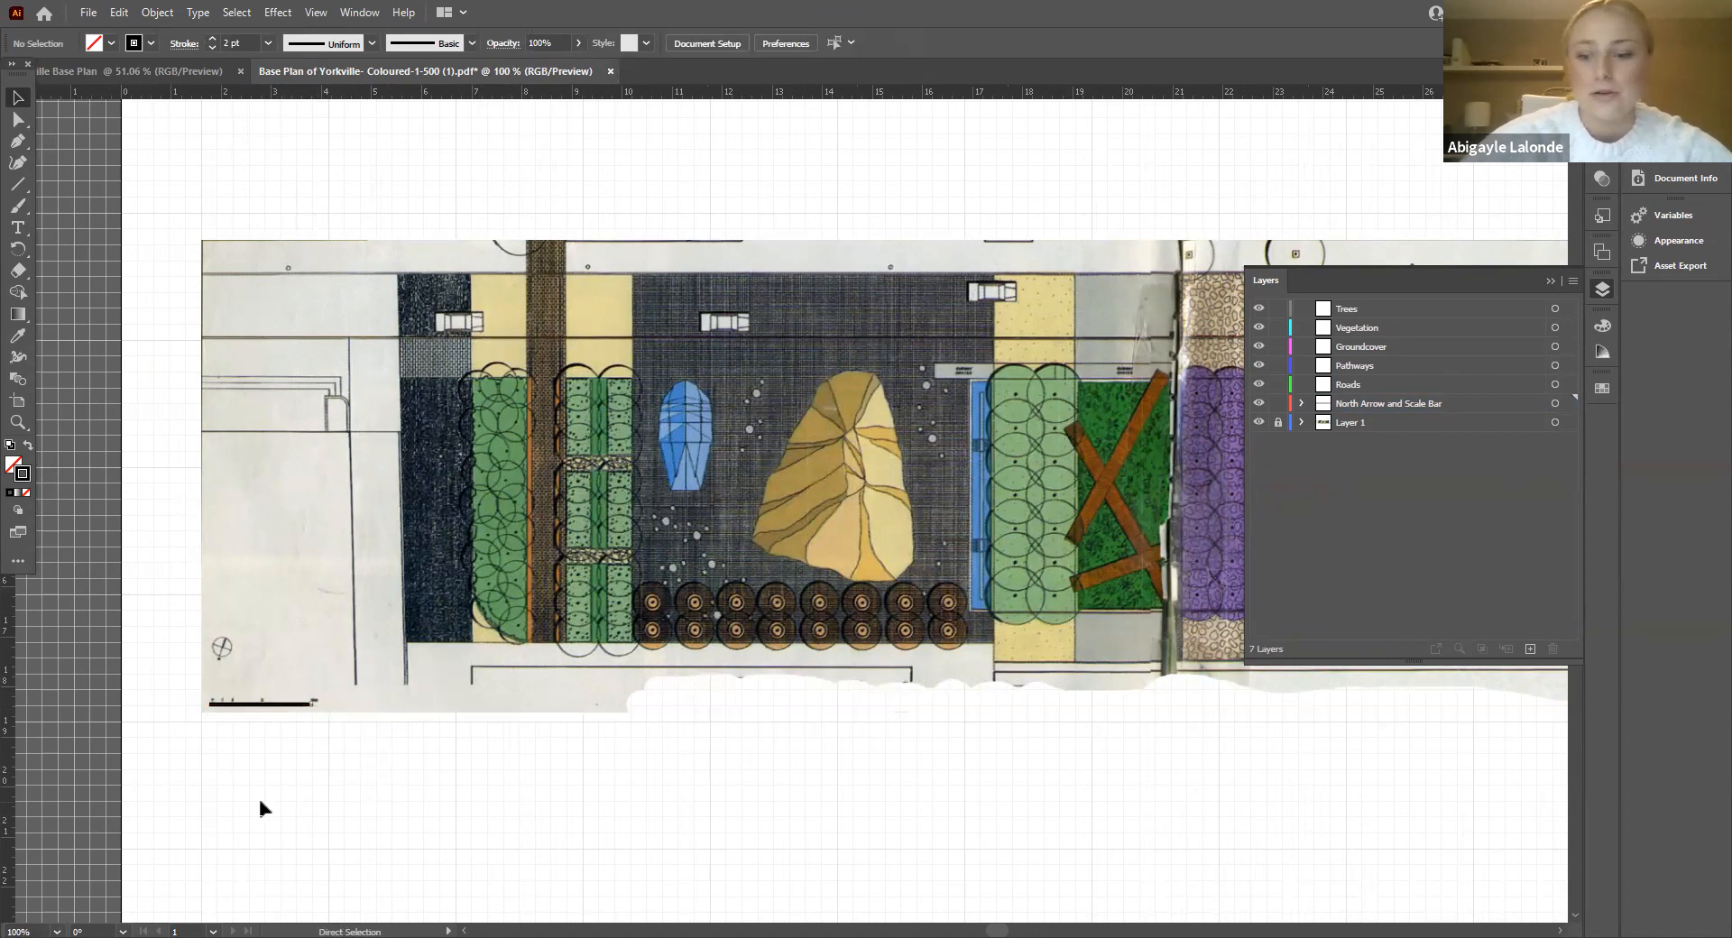
# Step: Hide Layer 1 to check what the other layers contain, and show it again
pyautogui.hotkey('ctrl', '+')
pyautogui.hotkey('ctrl', '+')
pyautogui.hotkey('ctrl', '-')
pyautogui.hotkey('ctrl', '-')
pyautogui.hotkey('ctrl', '-')
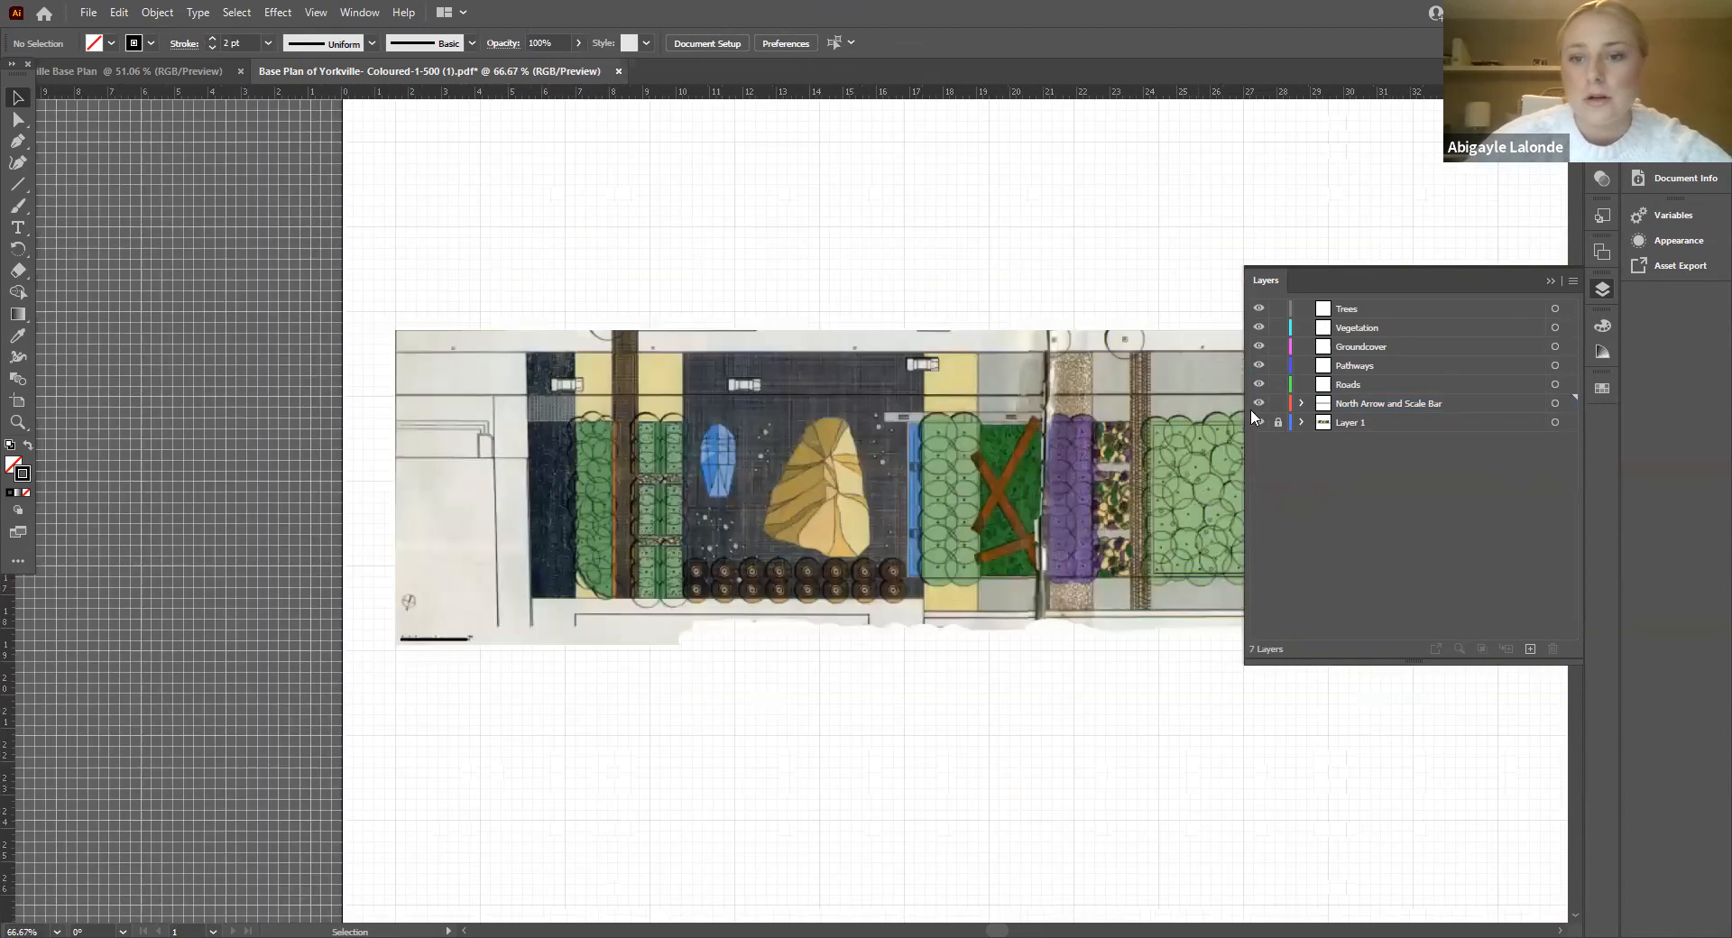
pyautogui.click(1258, 422)
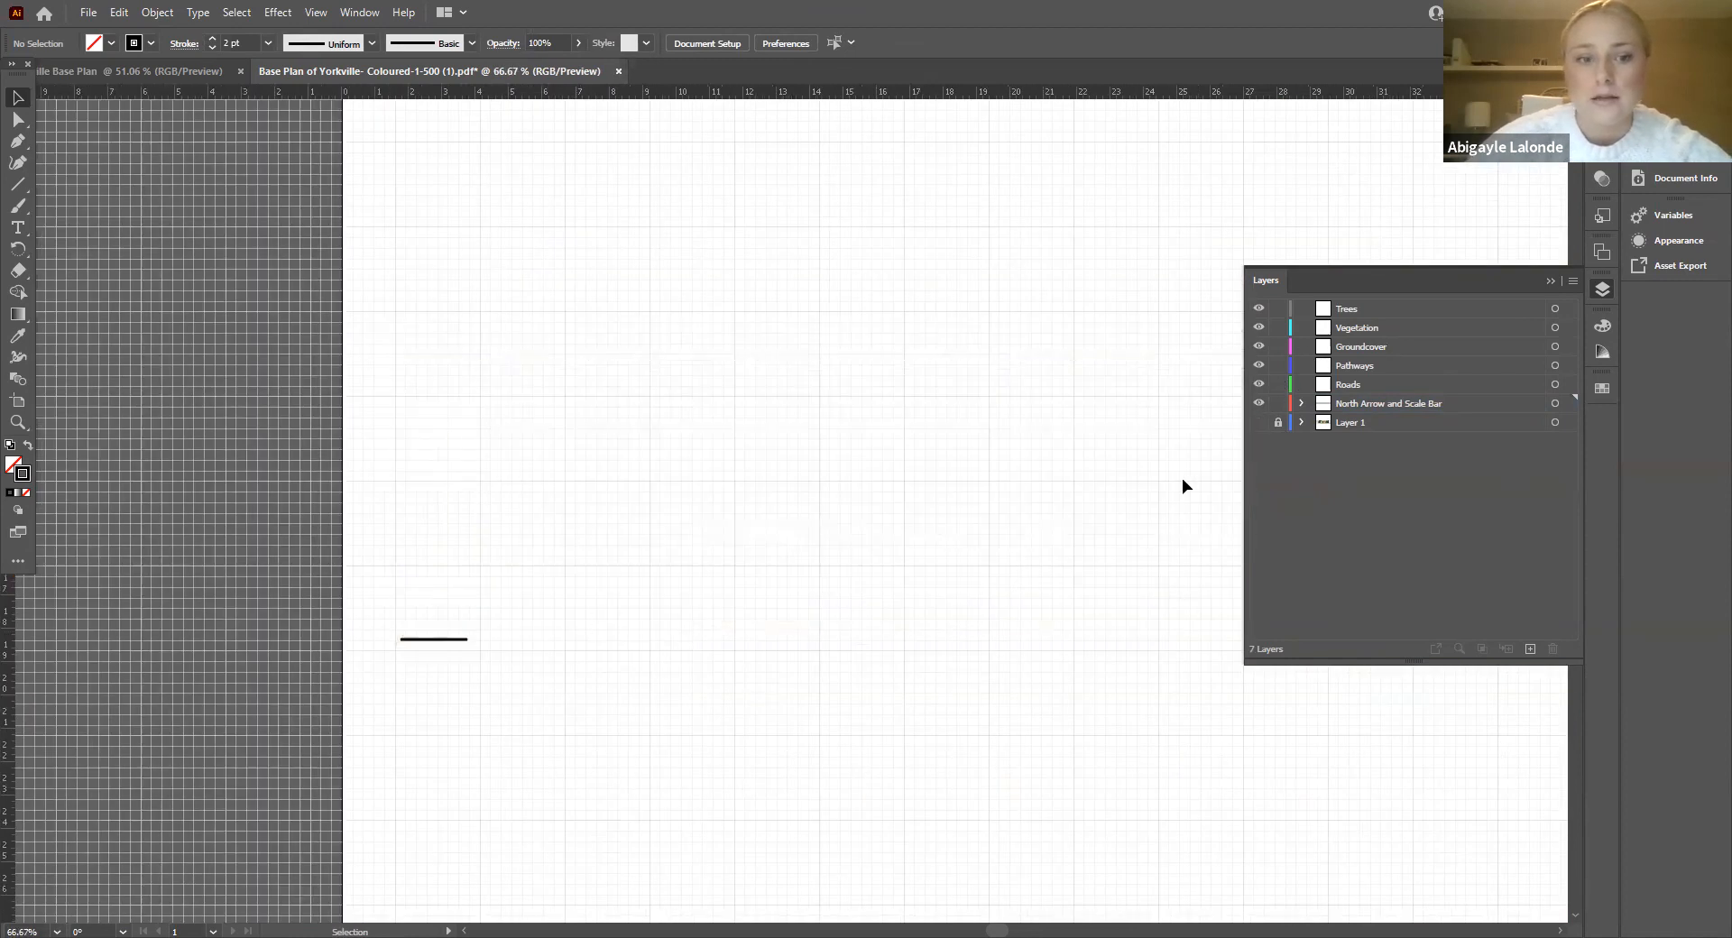
pyautogui.click(1258, 423)
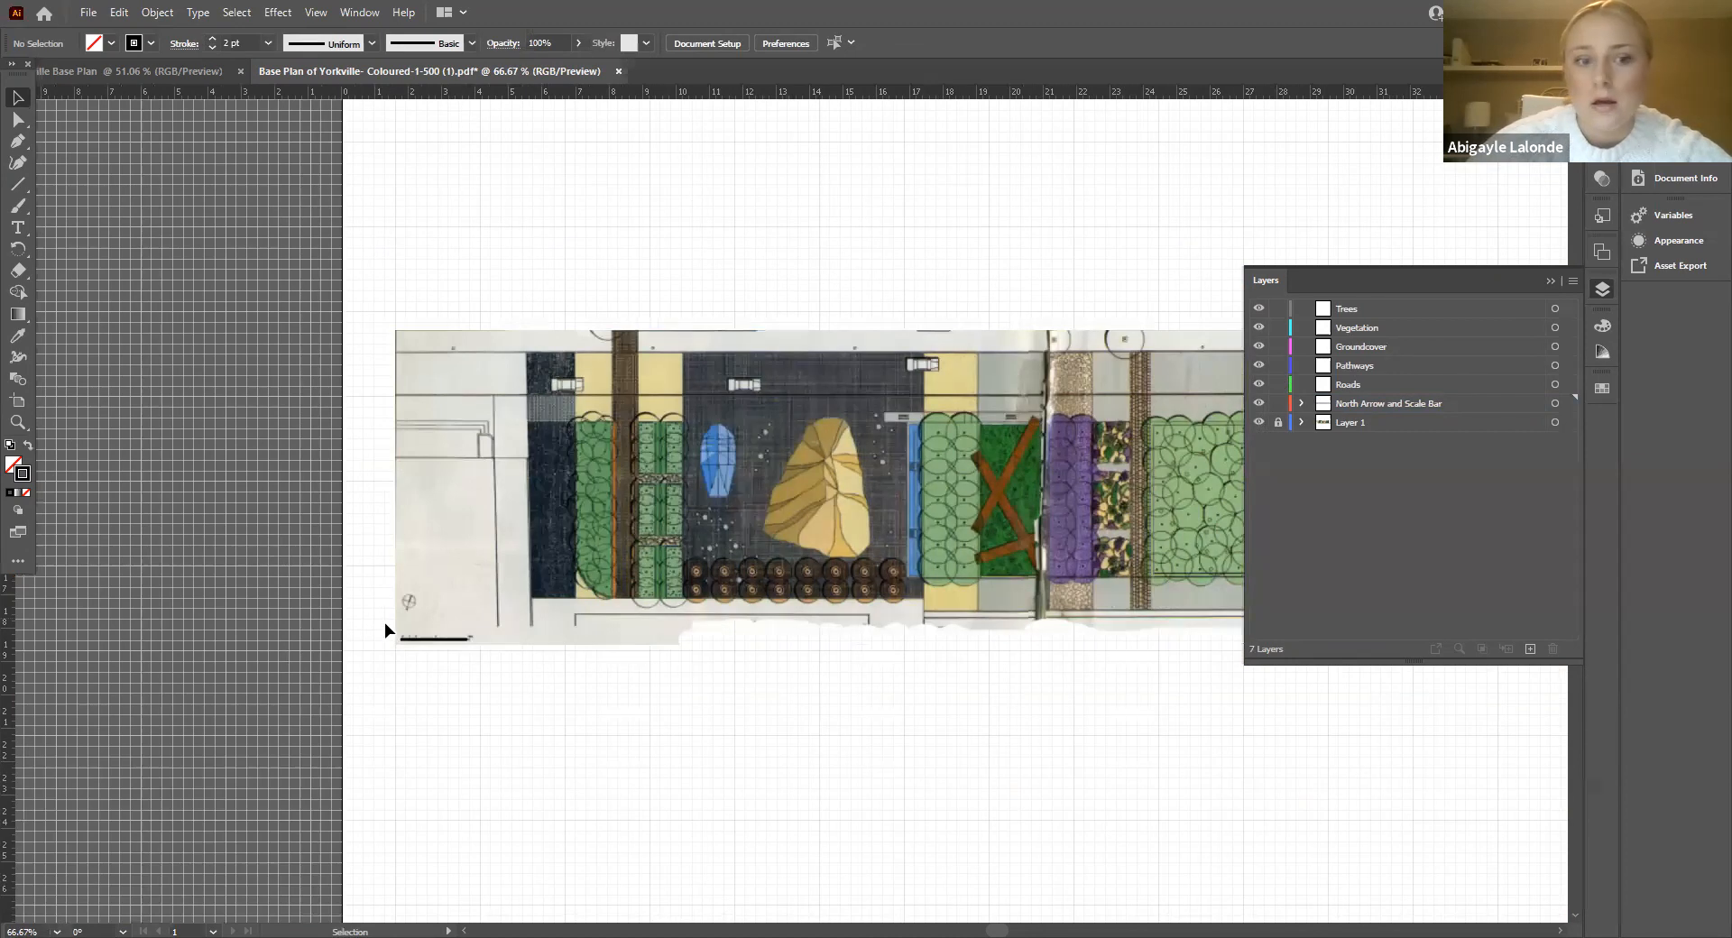
# Step: Realign the 2 cm line on the base plan's scale bar so that it starts at the zero mark
pyautogui.hotkey('ctrl', '=')
pyautogui.hotkey('ctrl', '=')
pyautogui.hotkey('ctrl', '=')
pyautogui.hscroll(-7, 352, 644)
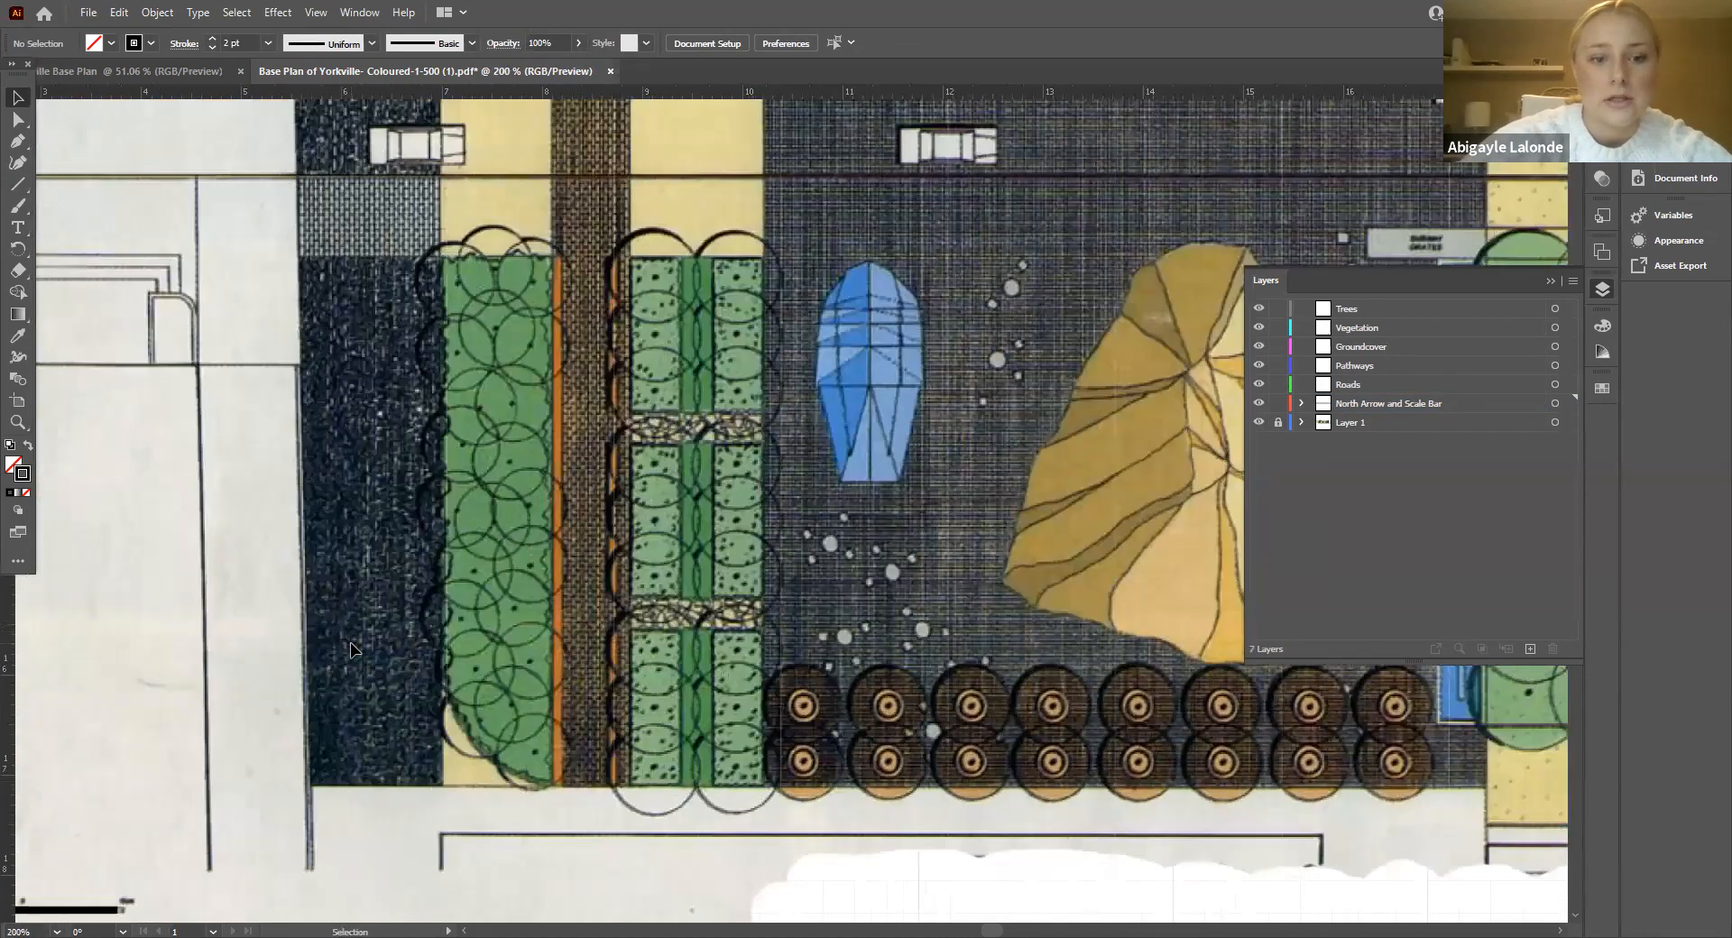
pyautogui.hscroll(-5, 352, 648)
pyautogui.scroll(-5, 352, 648)
pyautogui.hotkey('ctrl', '=')
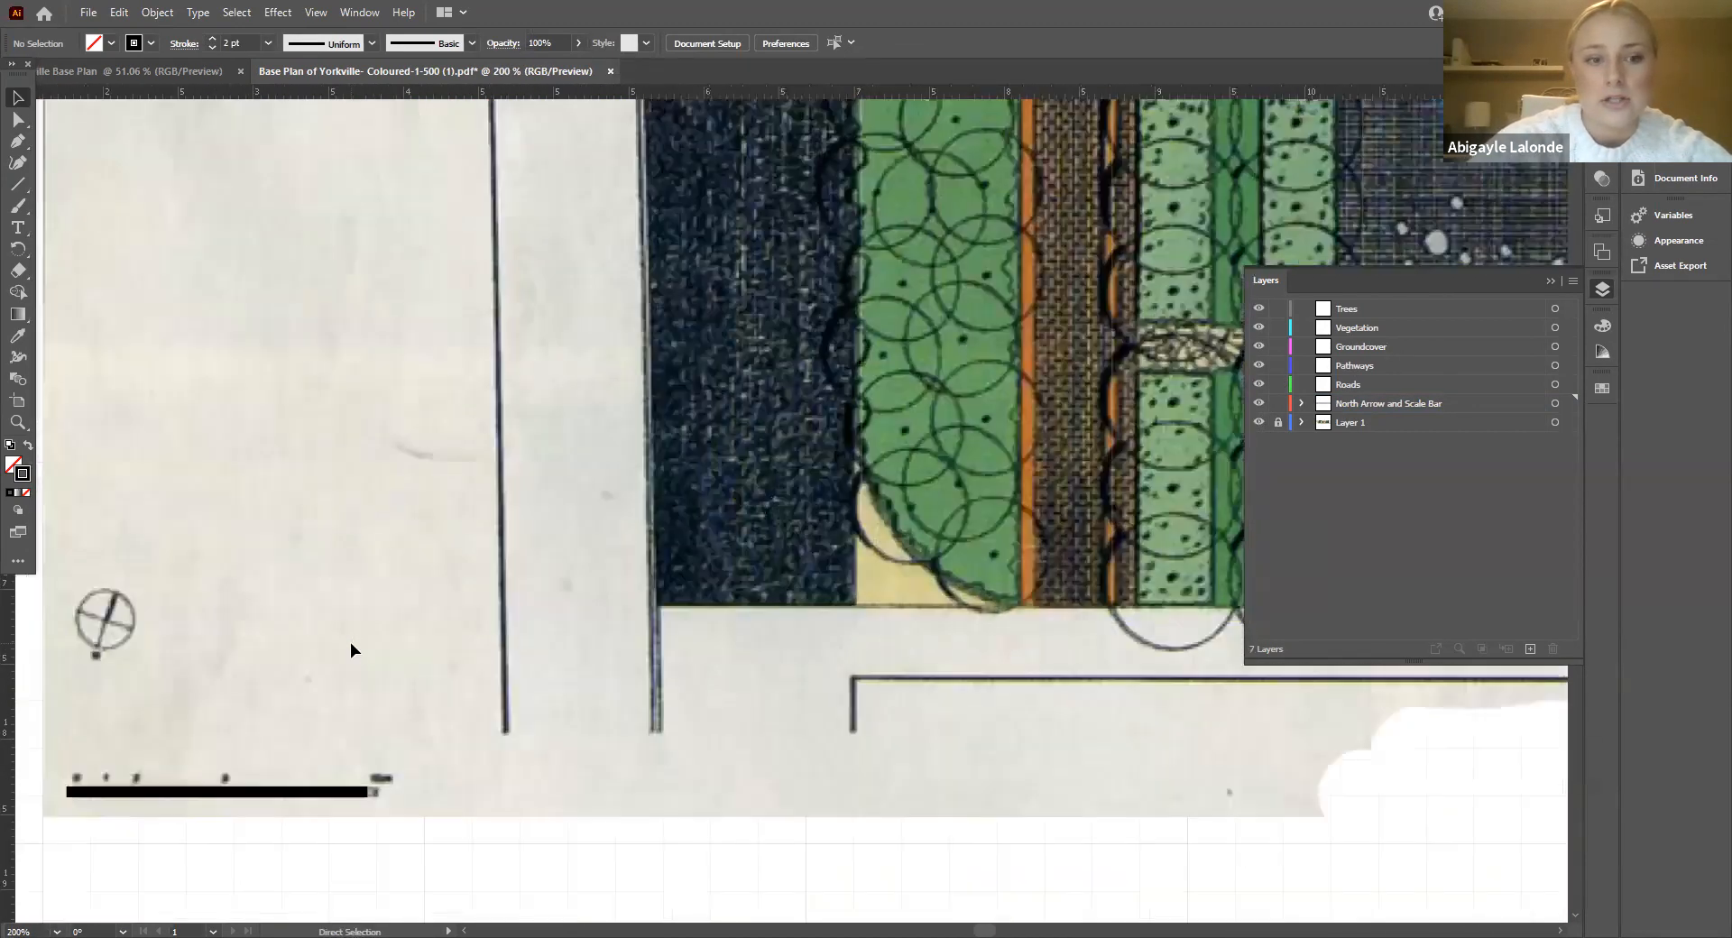
pyautogui.hotkey('ctrl', '=')
pyautogui.hotkey('ctrl', '-')
pyautogui.hotkey('ctrl', '-')
pyautogui.hotkey('ctrl', '-')
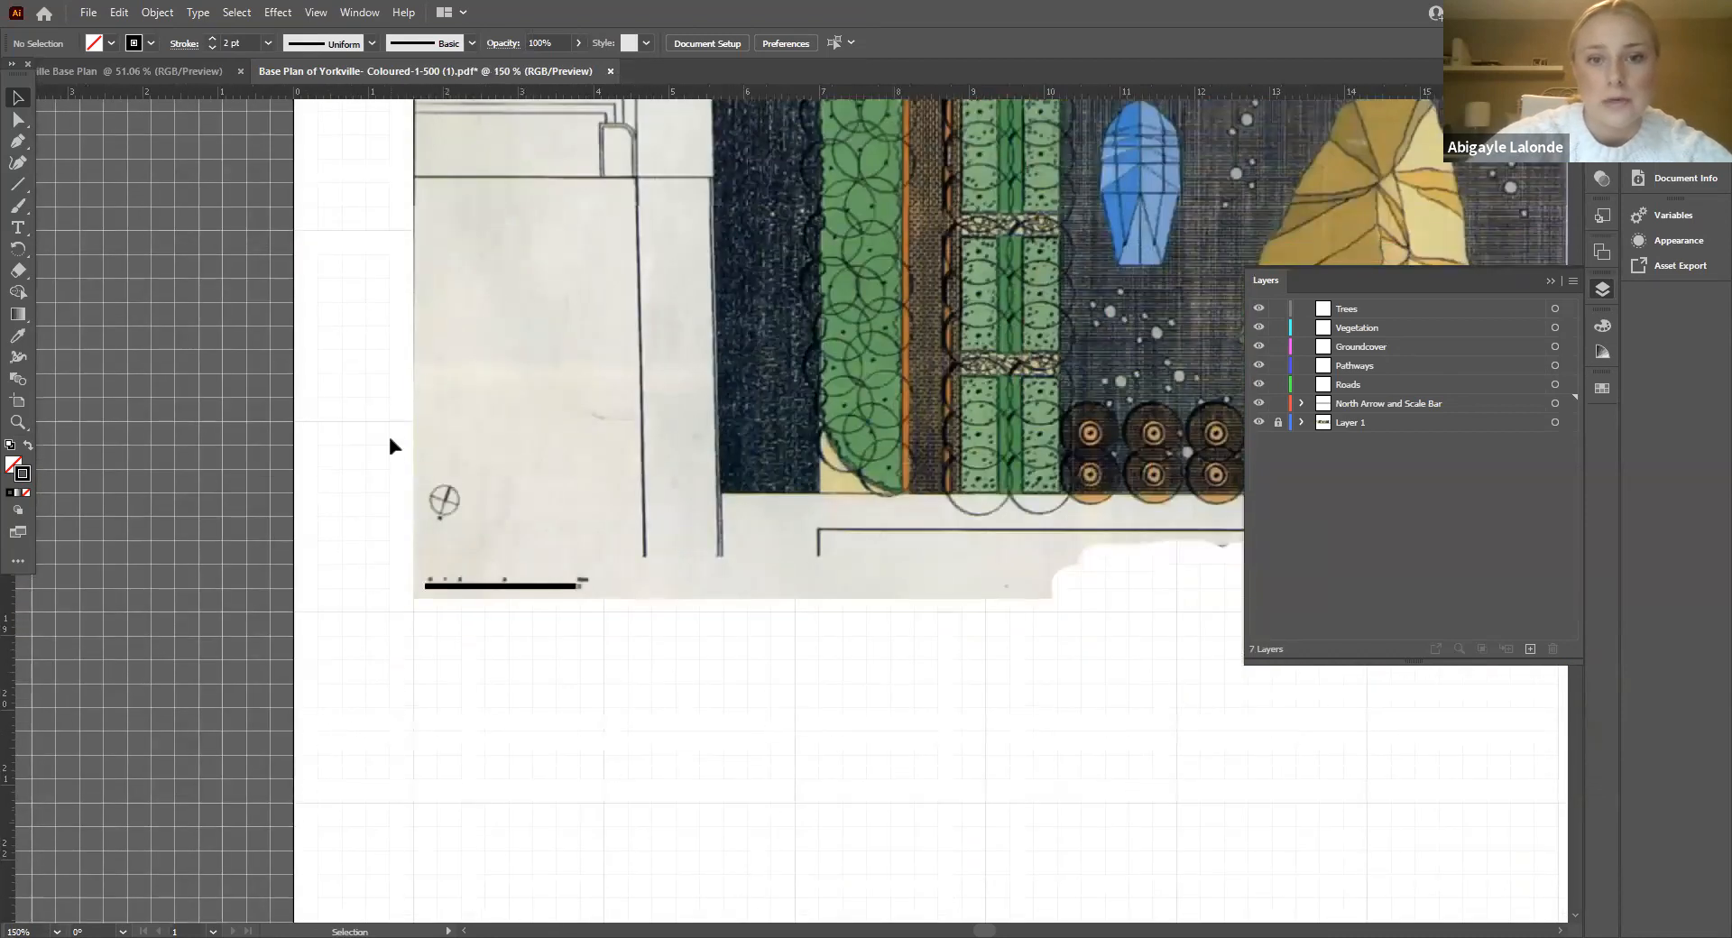
pyautogui.moveTo(561, 586); pyautogui.dragTo(508, 586)
pyautogui.click(639, 651)
pyautogui.click(525, 685)
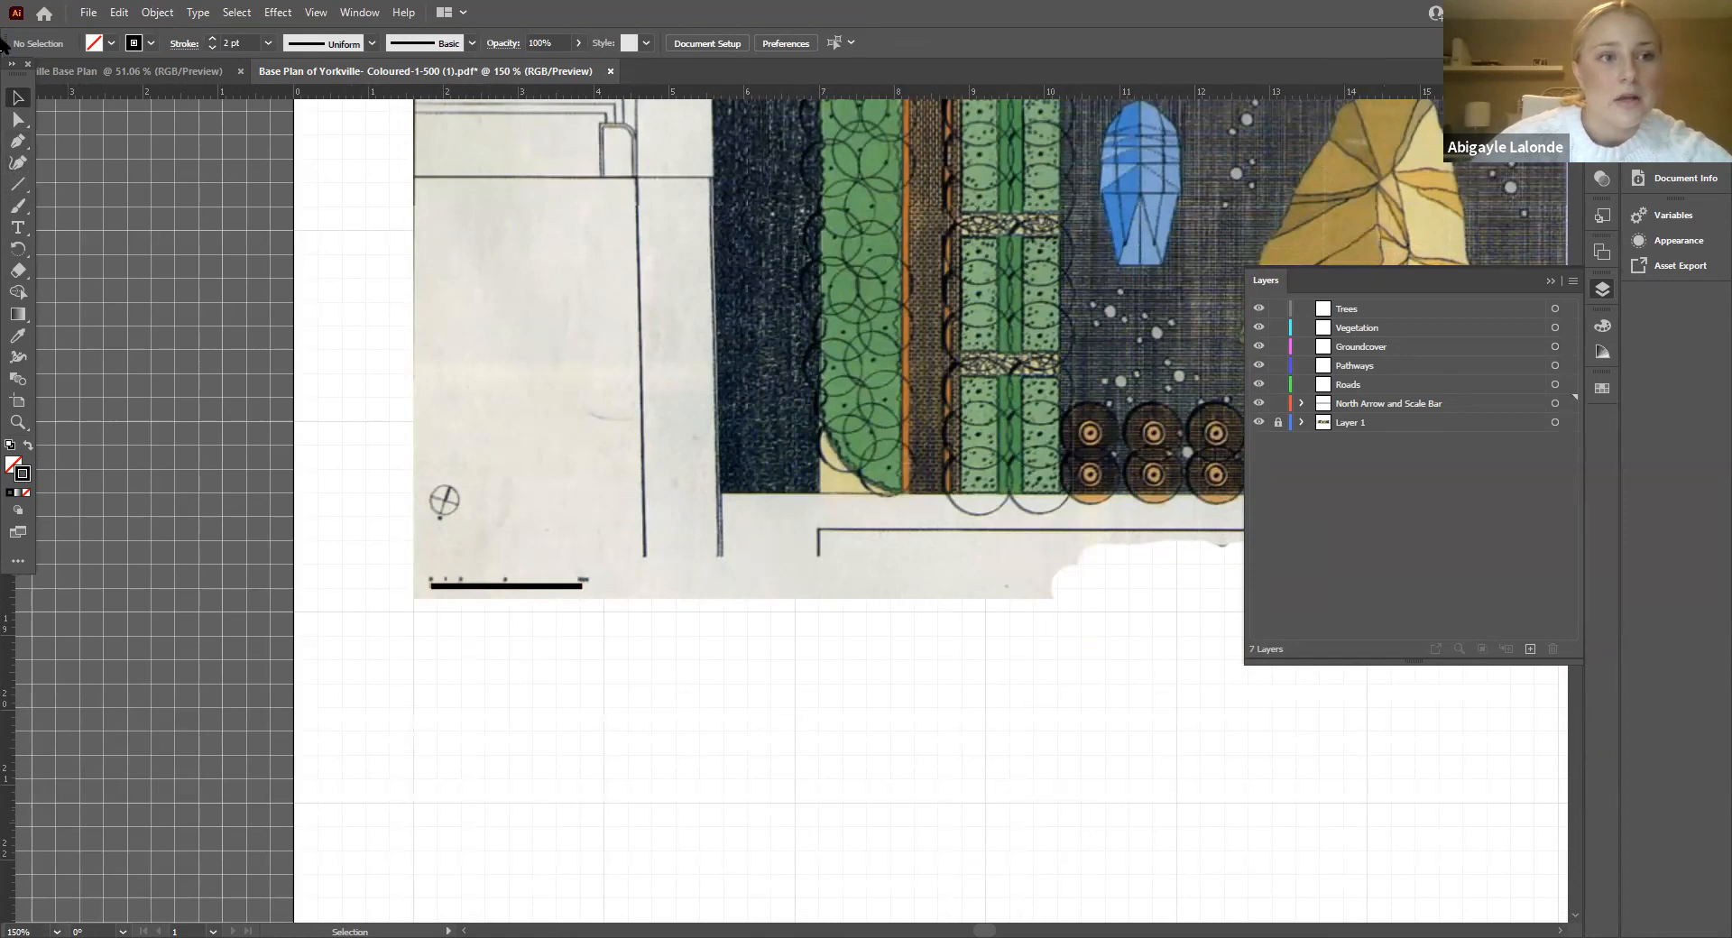
# Step: Draw short vertical ticks with the Pen tool, rising from the zero end and the far end of the 2 cm scale bar line
pyautogui.click(23, 139)
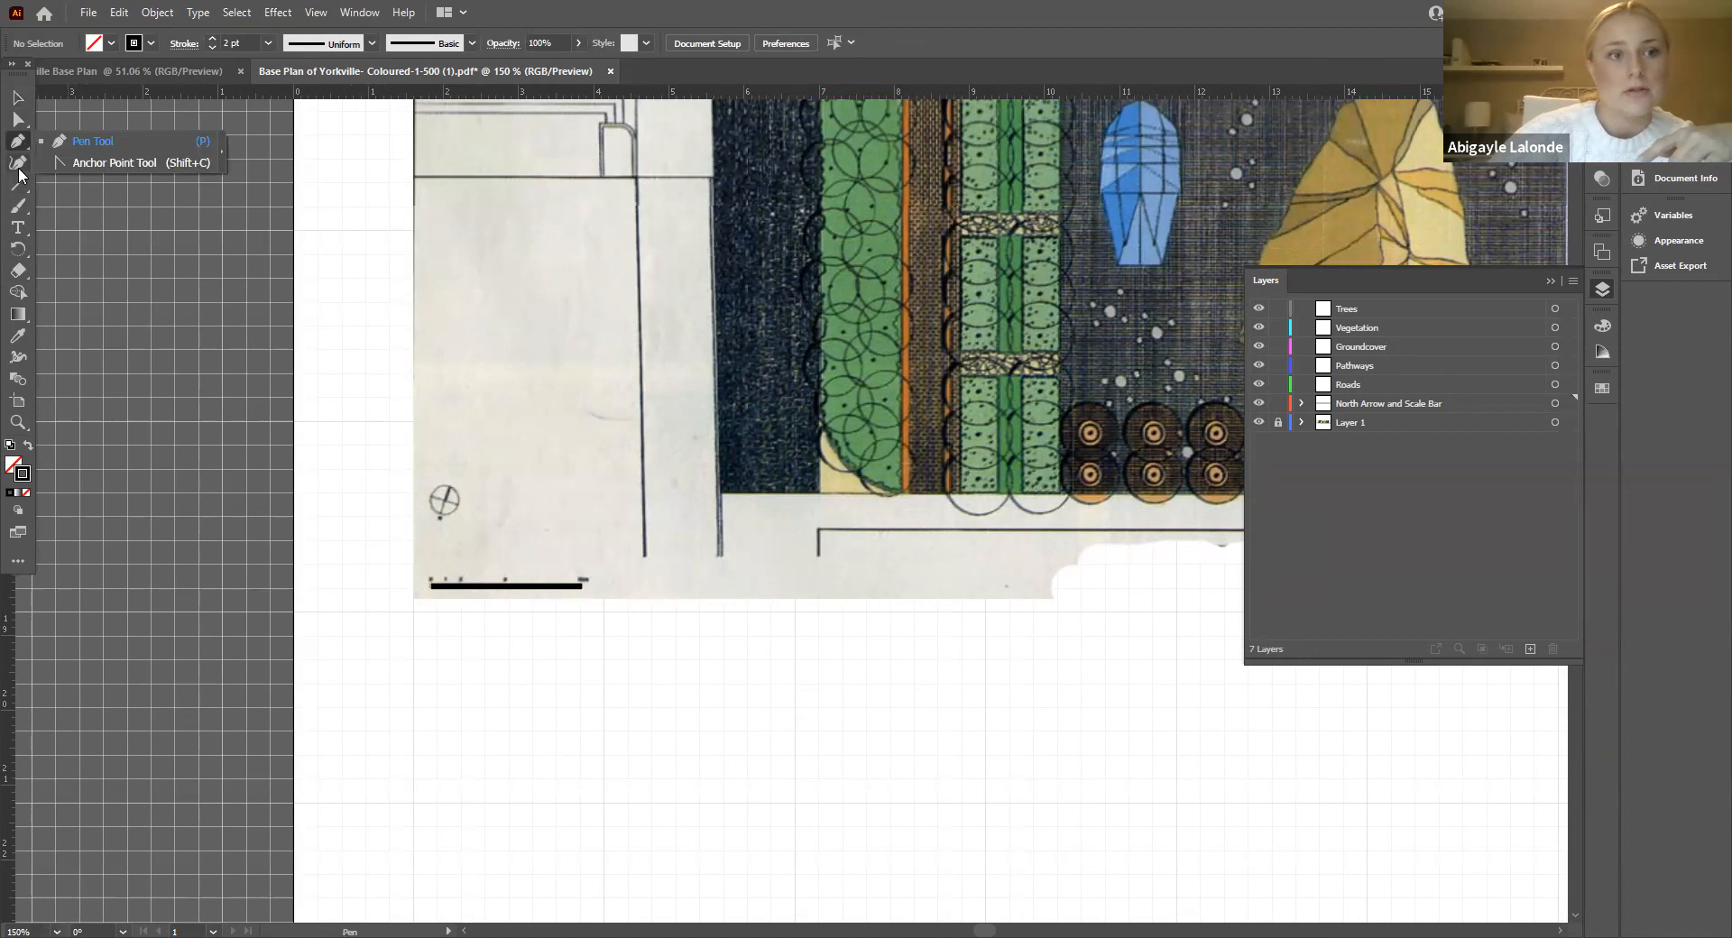
pyautogui.click(18, 166)
pyautogui.click(18, 141)
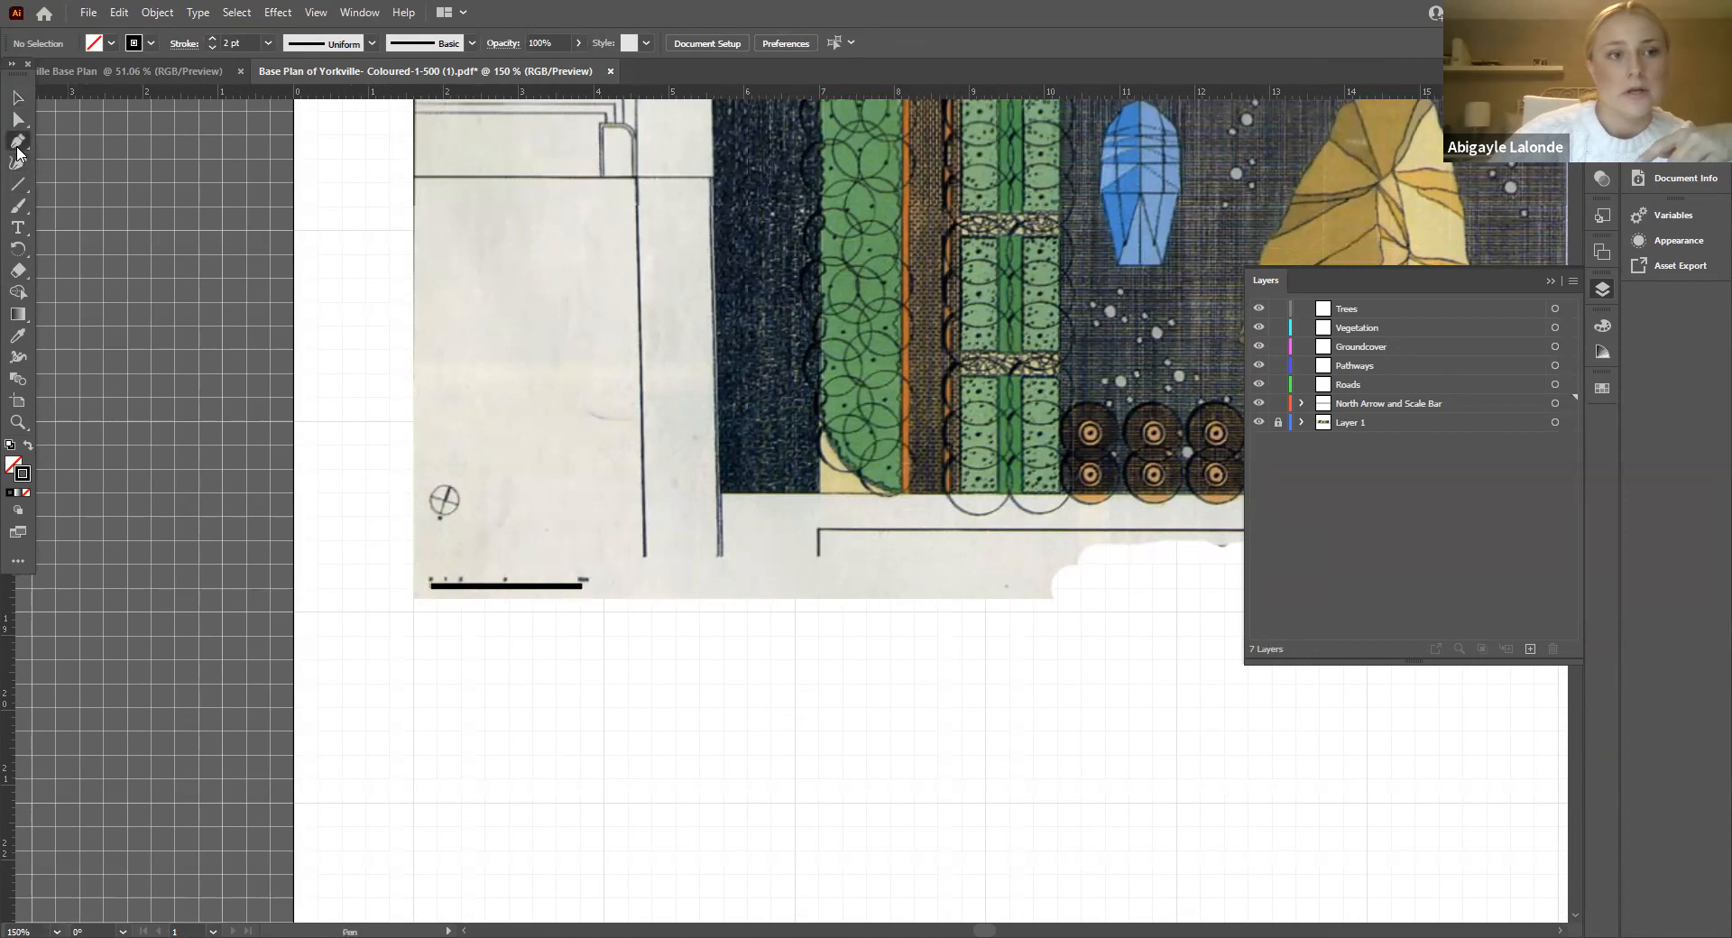
pyautogui.click(431, 588)
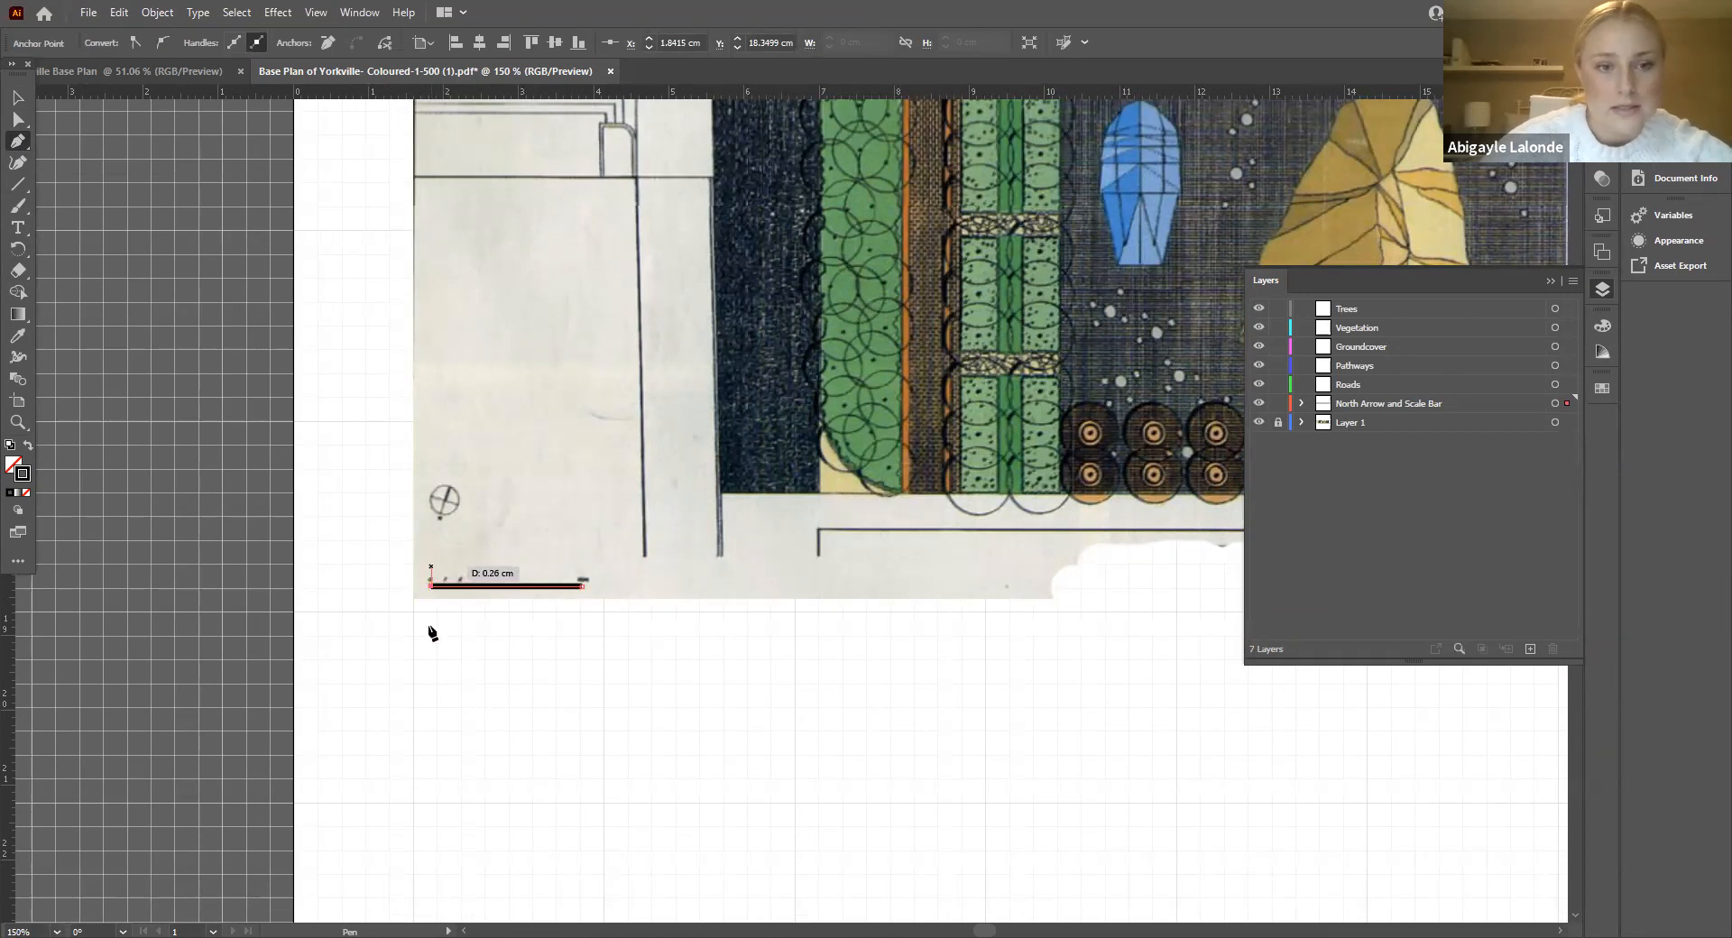
pyautogui.click(525, 647)
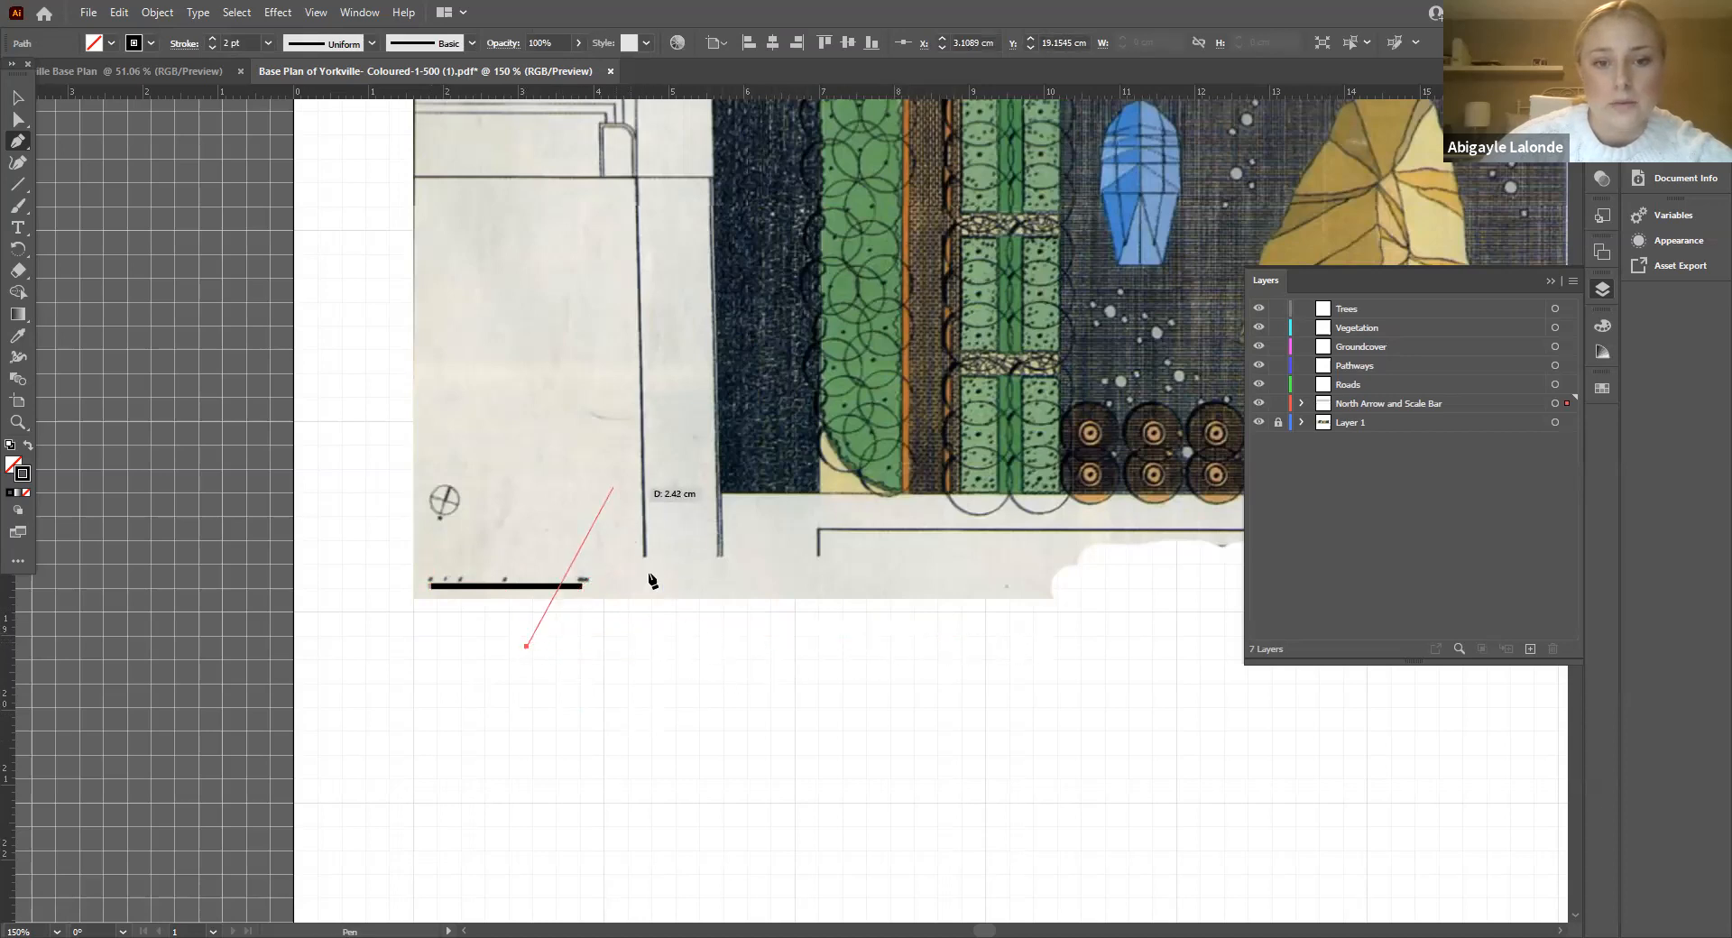
pyautogui.click(432, 587)
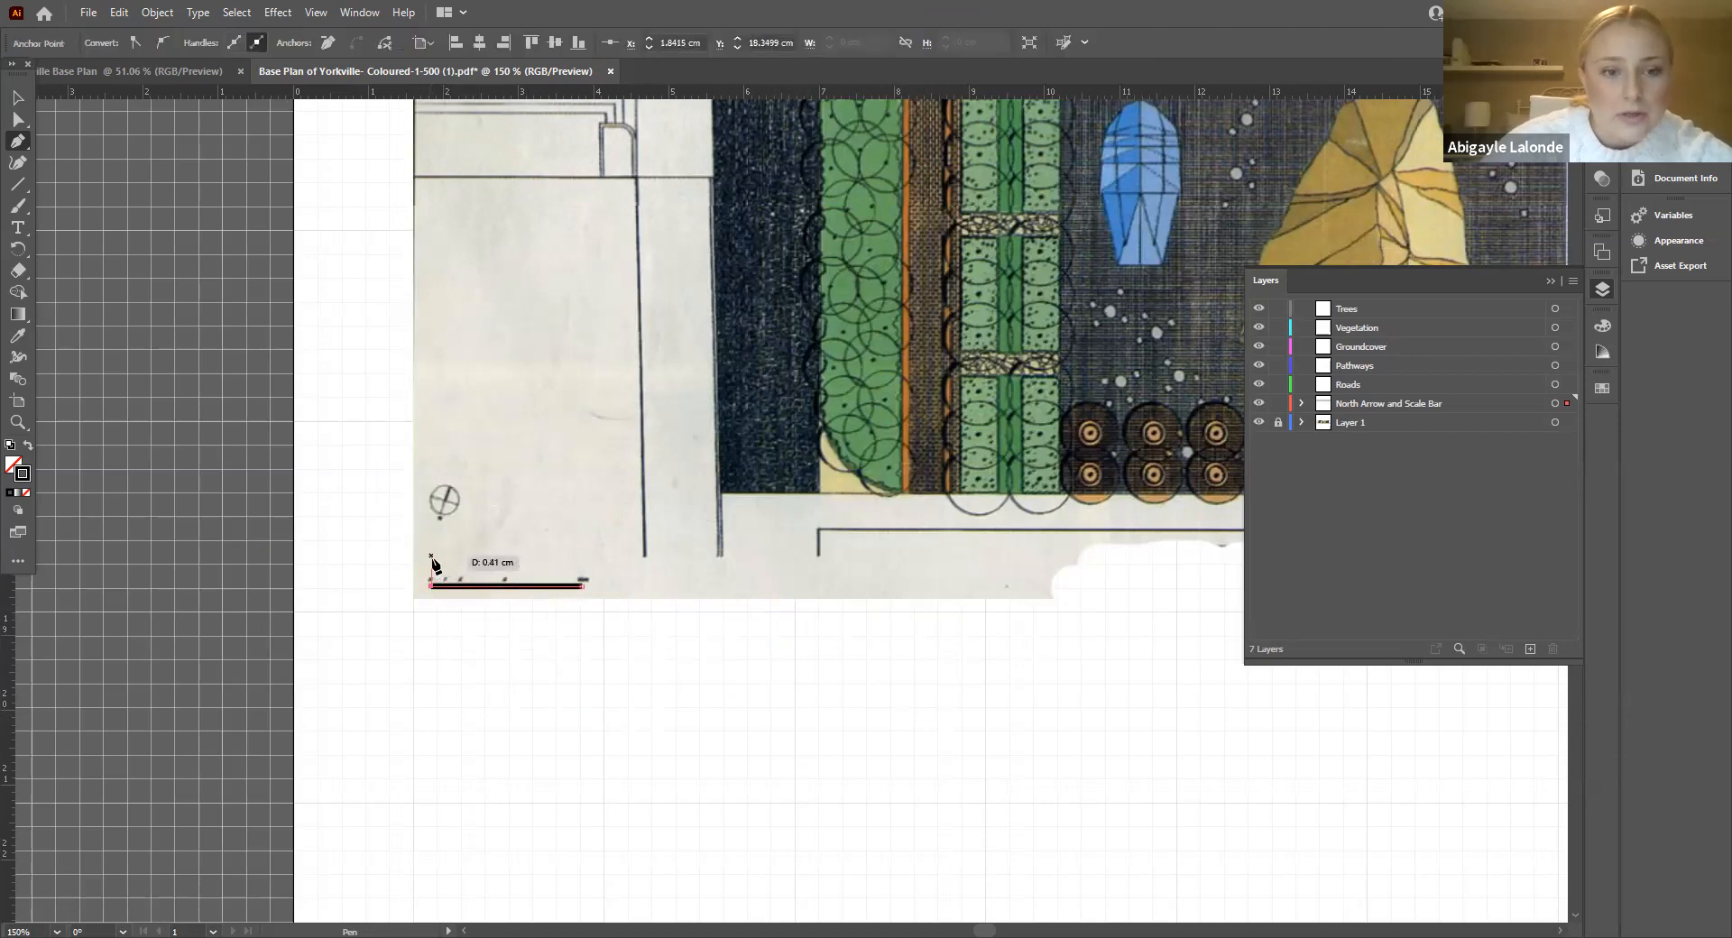
pyautogui.click(433, 580)
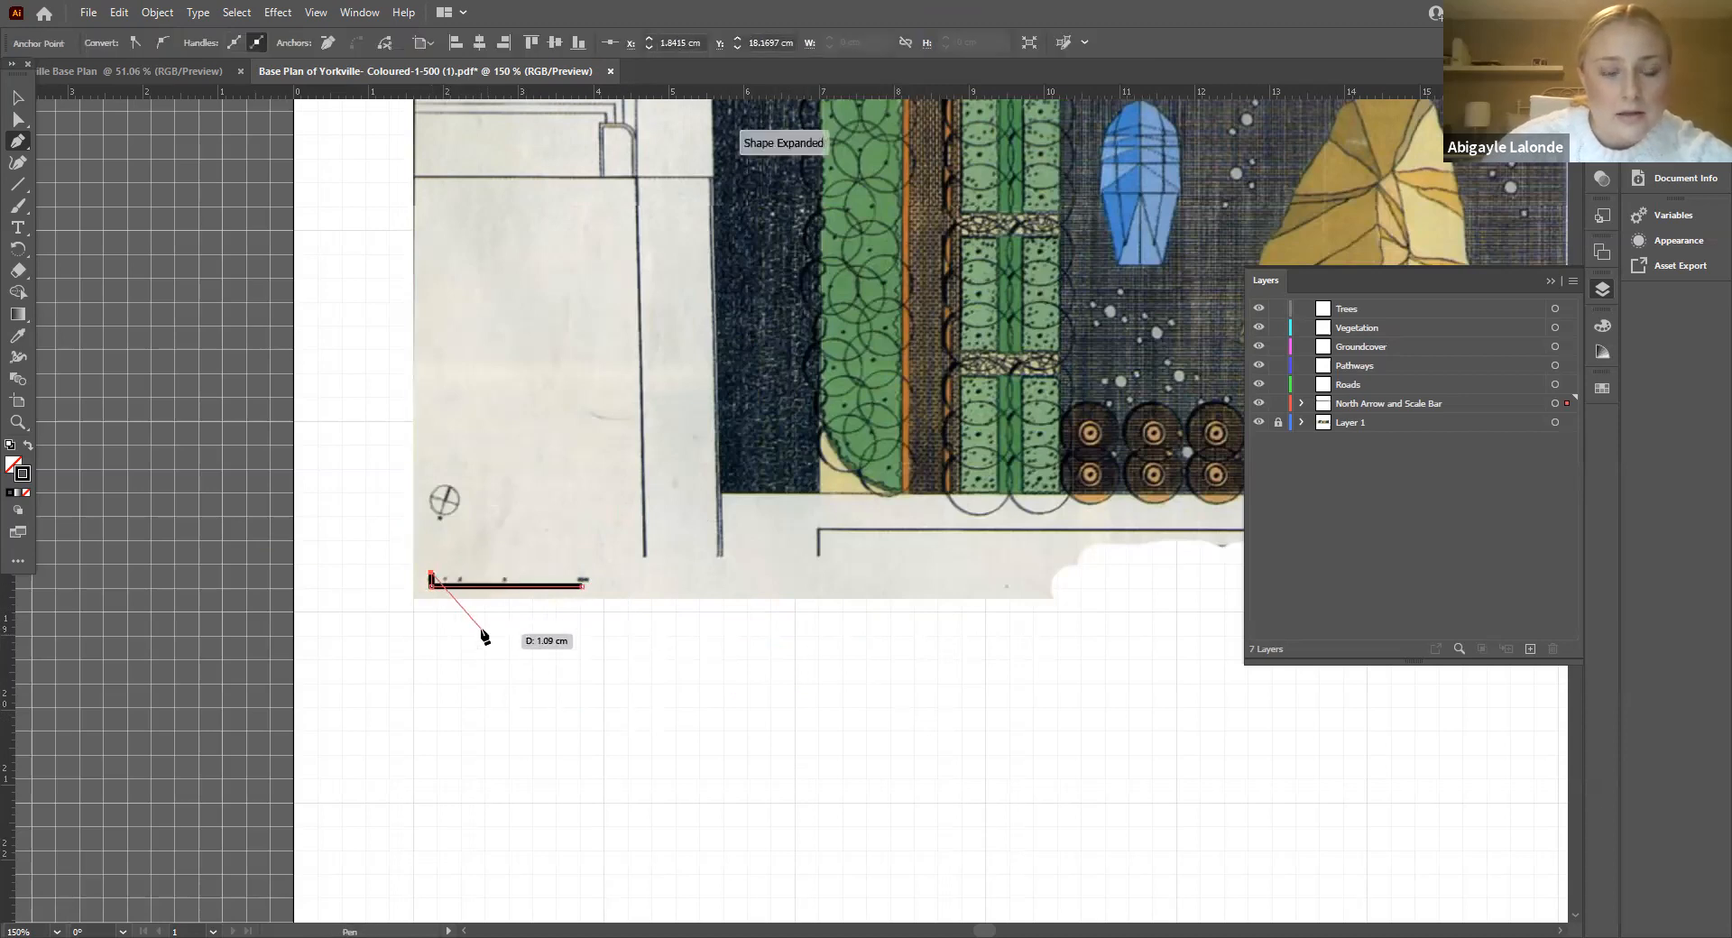
pyautogui.press('Escape')
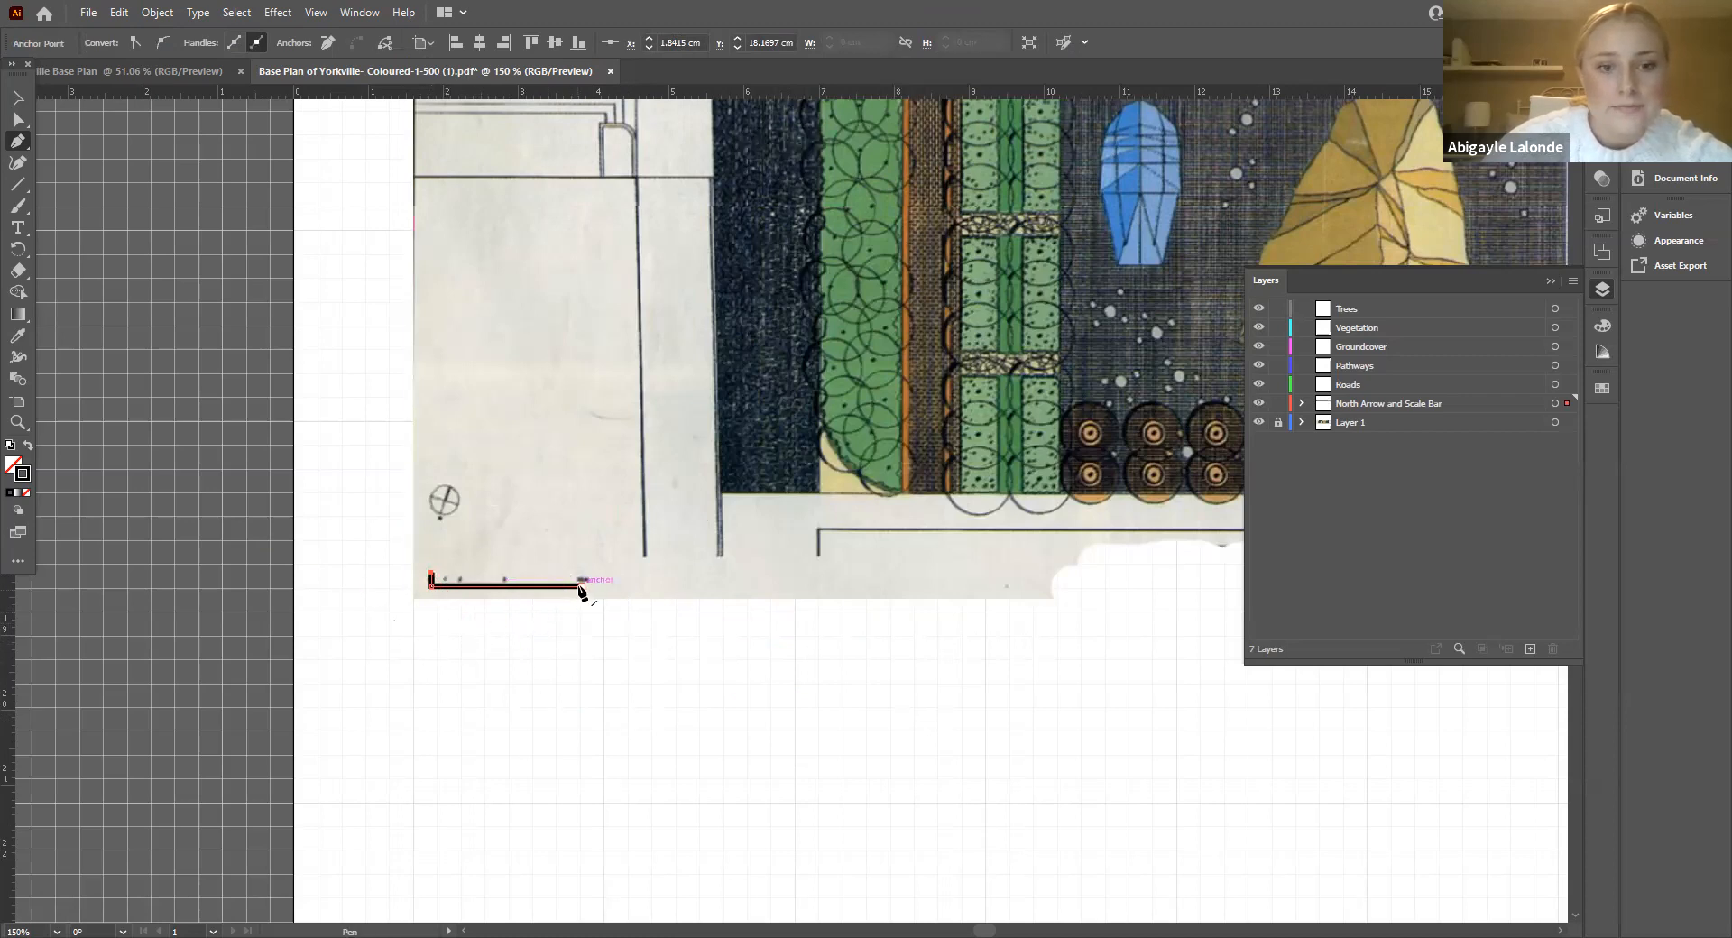
pyautogui.click(622, 695)
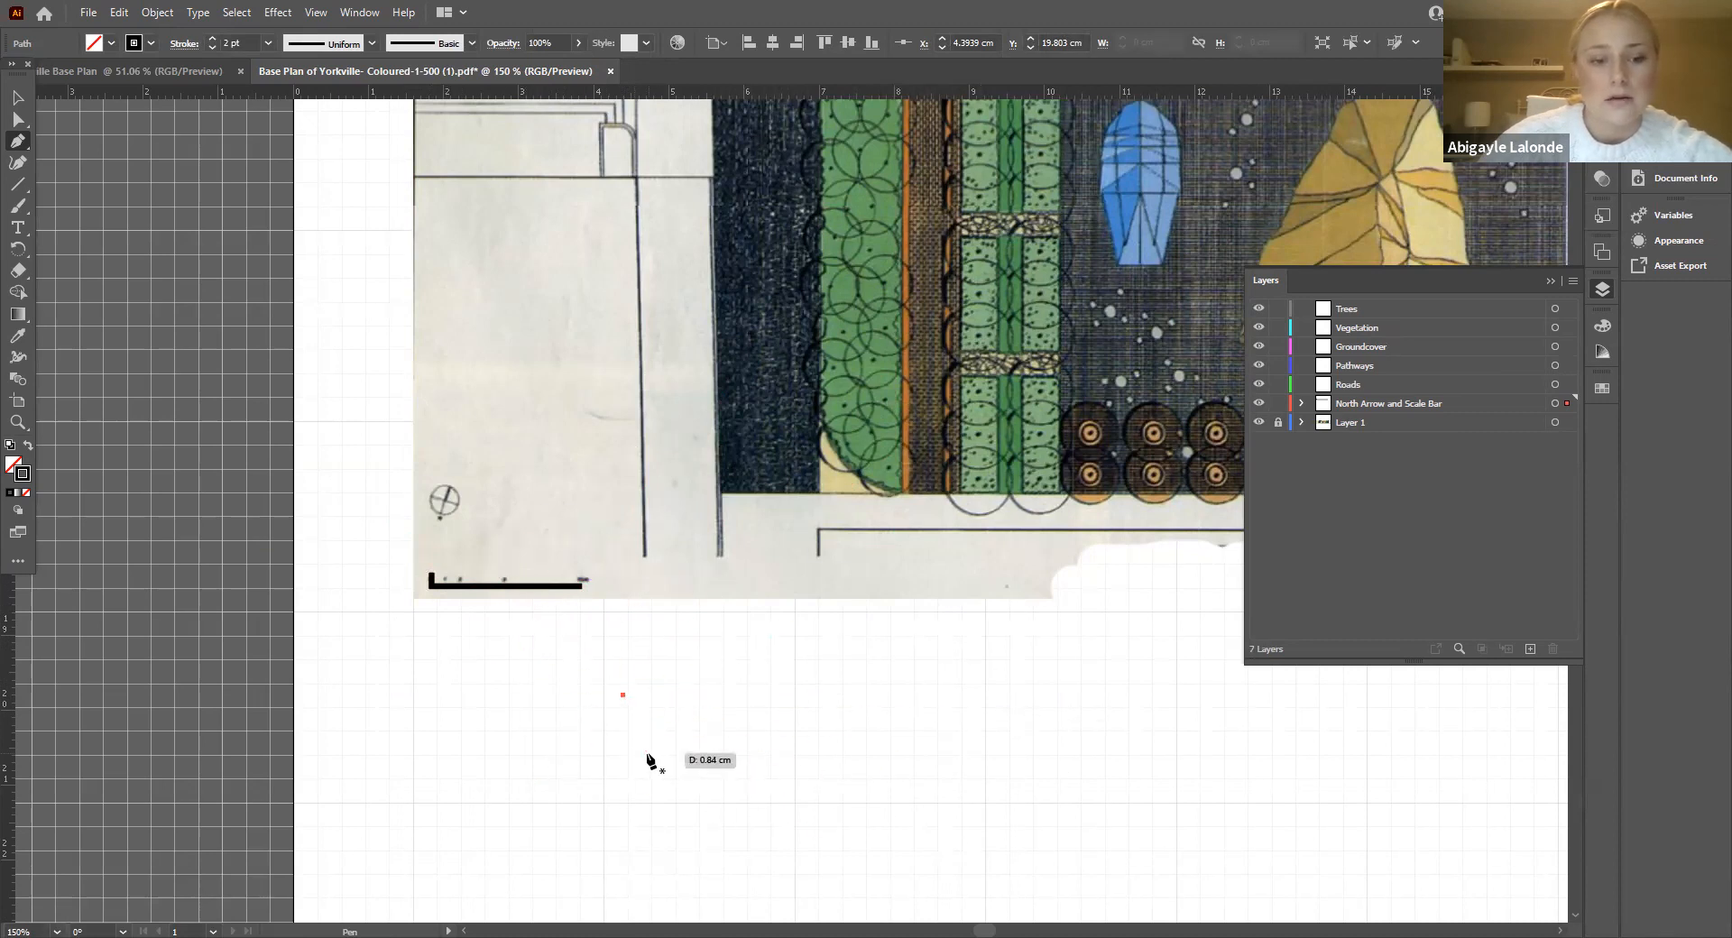
pyautogui.click(582, 584)
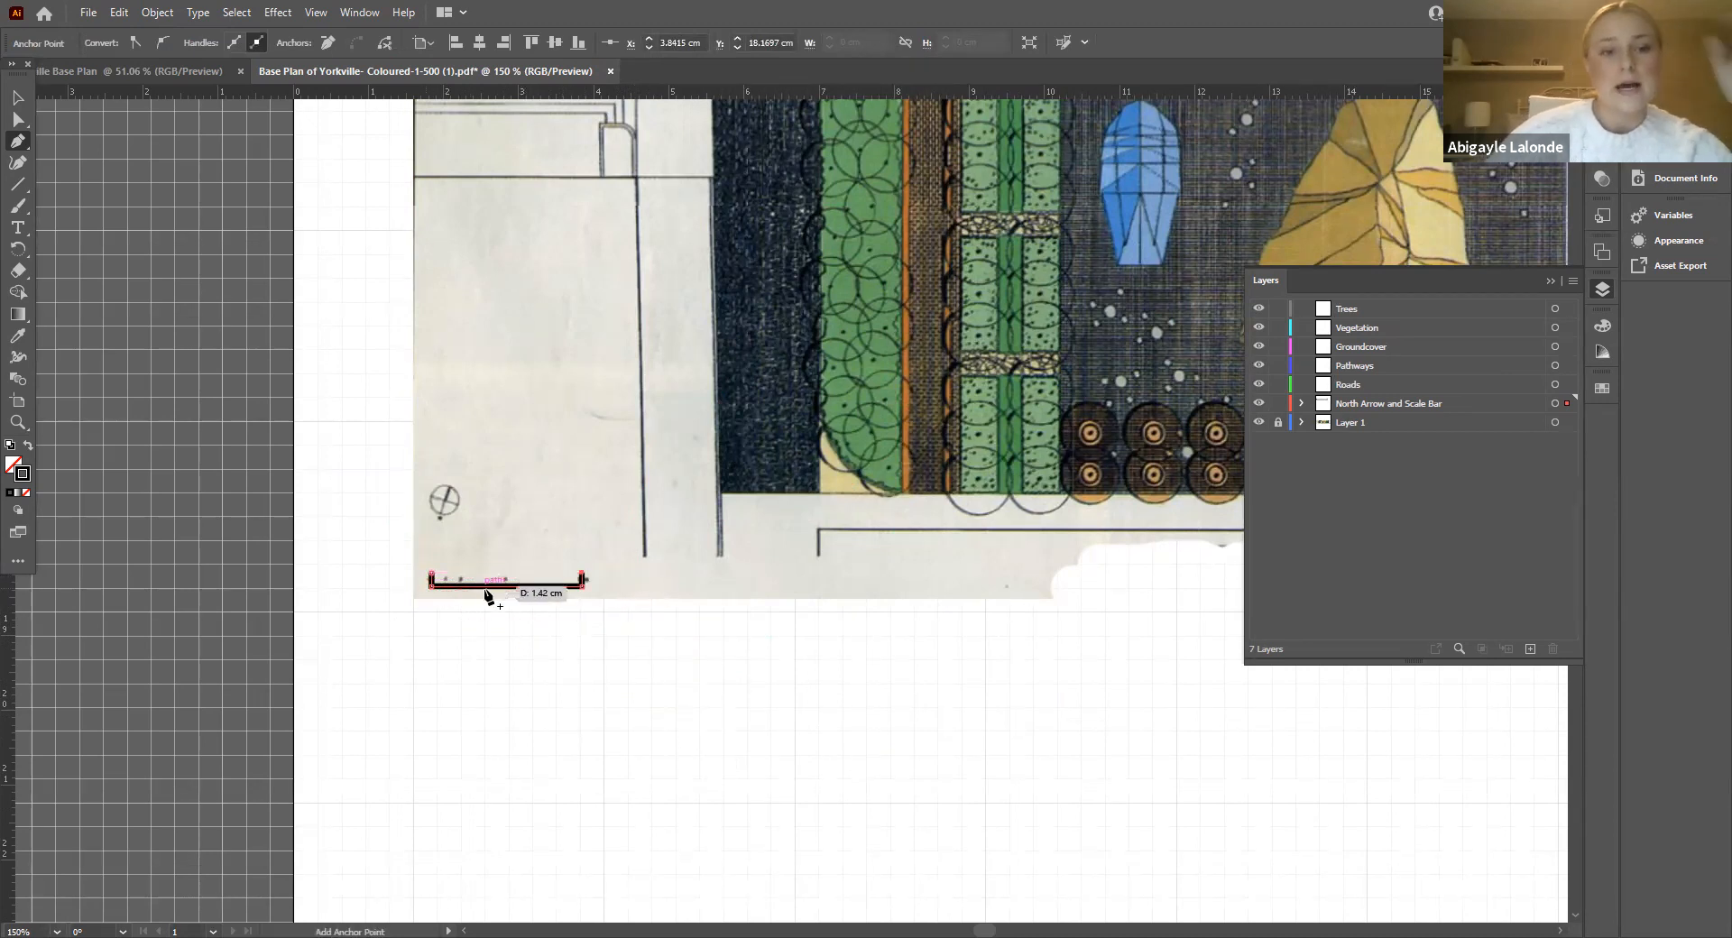
# Step: Draw a vertical tick about 0.18 cm tall at the midpoint of the scale bar line and clear the selection
pyautogui.click(432, 579)
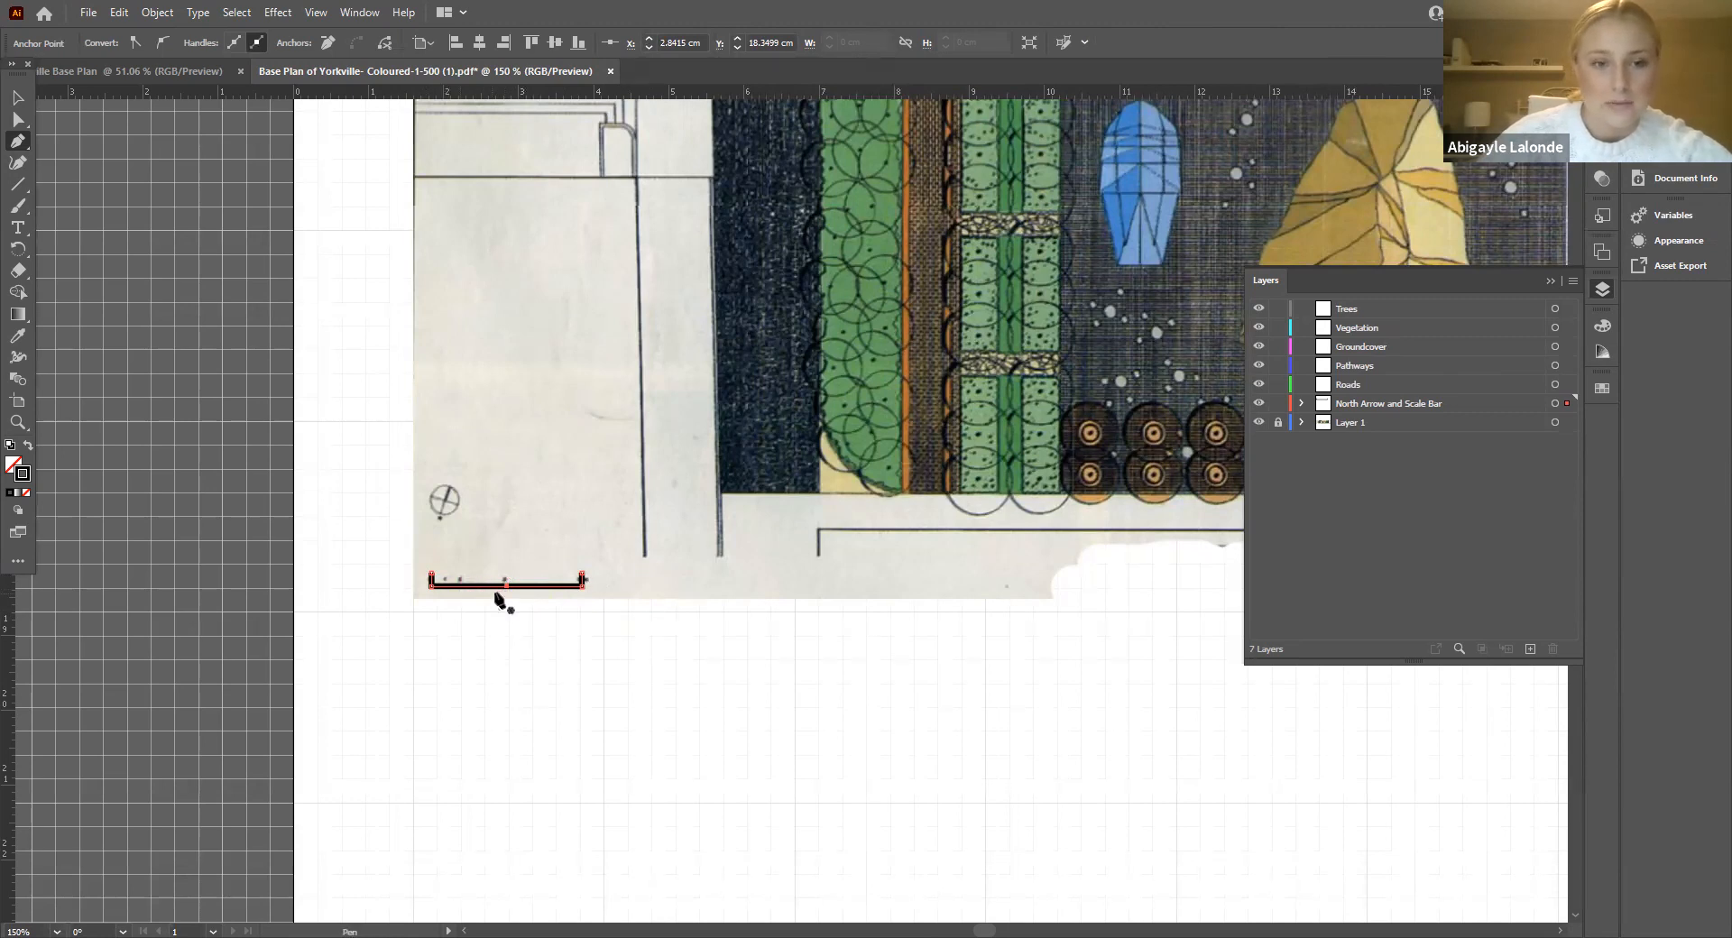
pyautogui.click(506, 591)
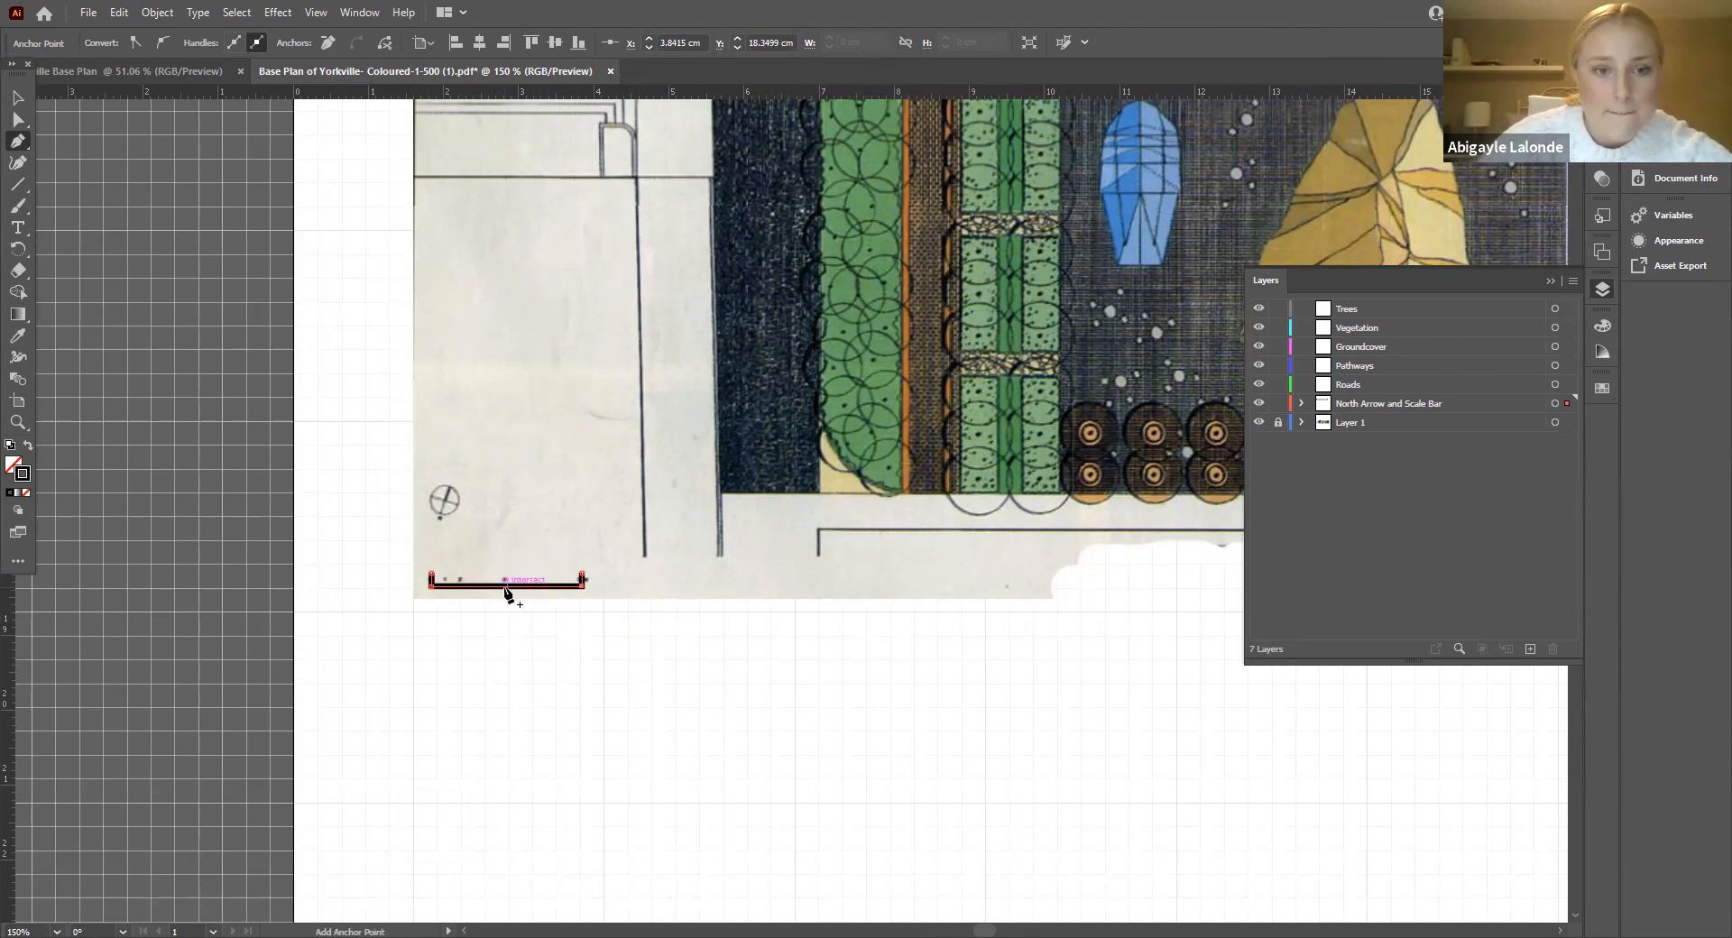
pyautogui.click(506, 586)
pyautogui.click(507, 583)
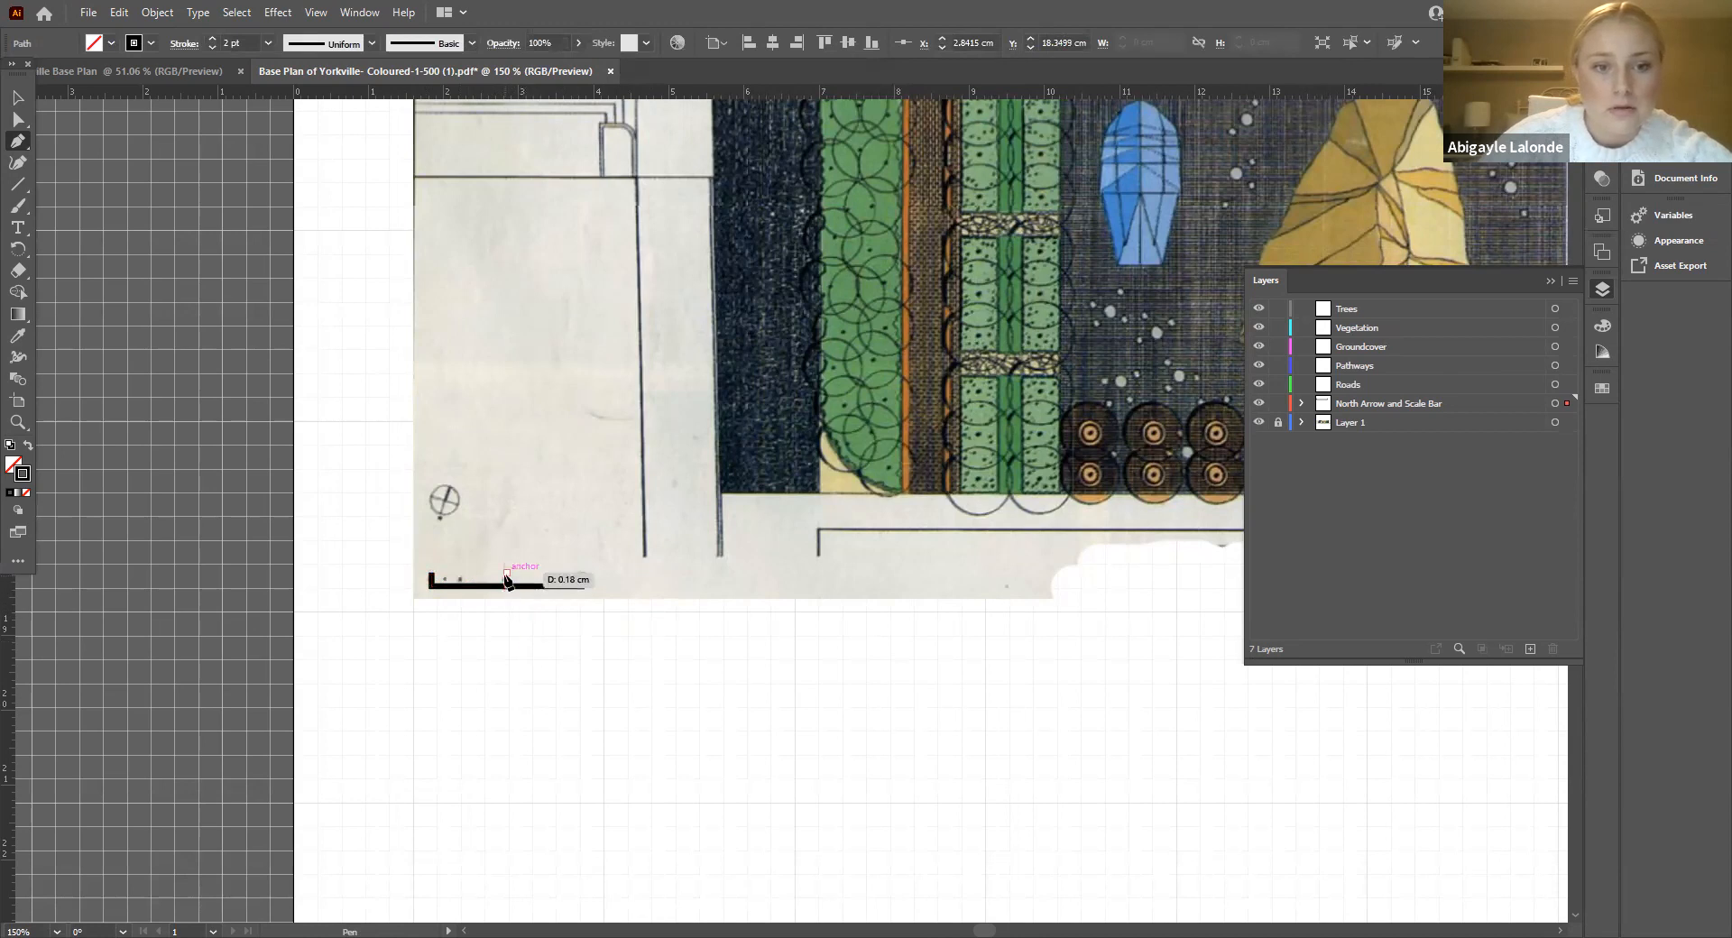
pyautogui.click(507, 573)
pyautogui.keyDown('ctrl'); pyautogui.click(526, 649); pyautogui.keyUp('ctrl')
pyautogui.press('v')
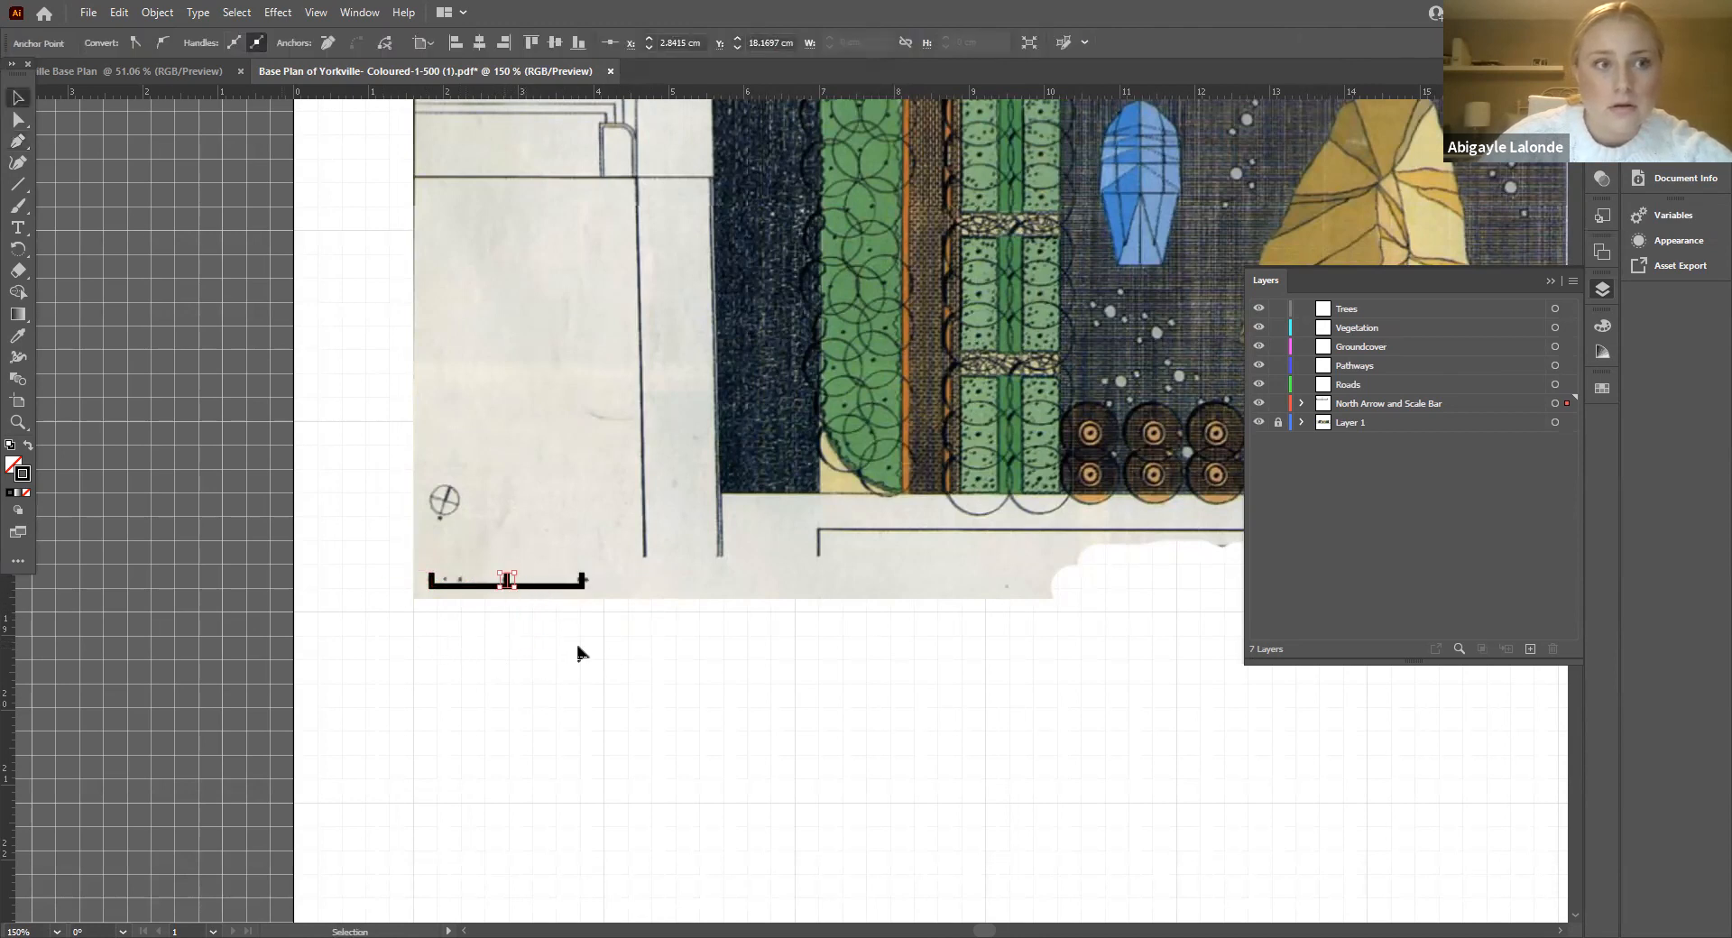
pyautogui.click(301, 604)
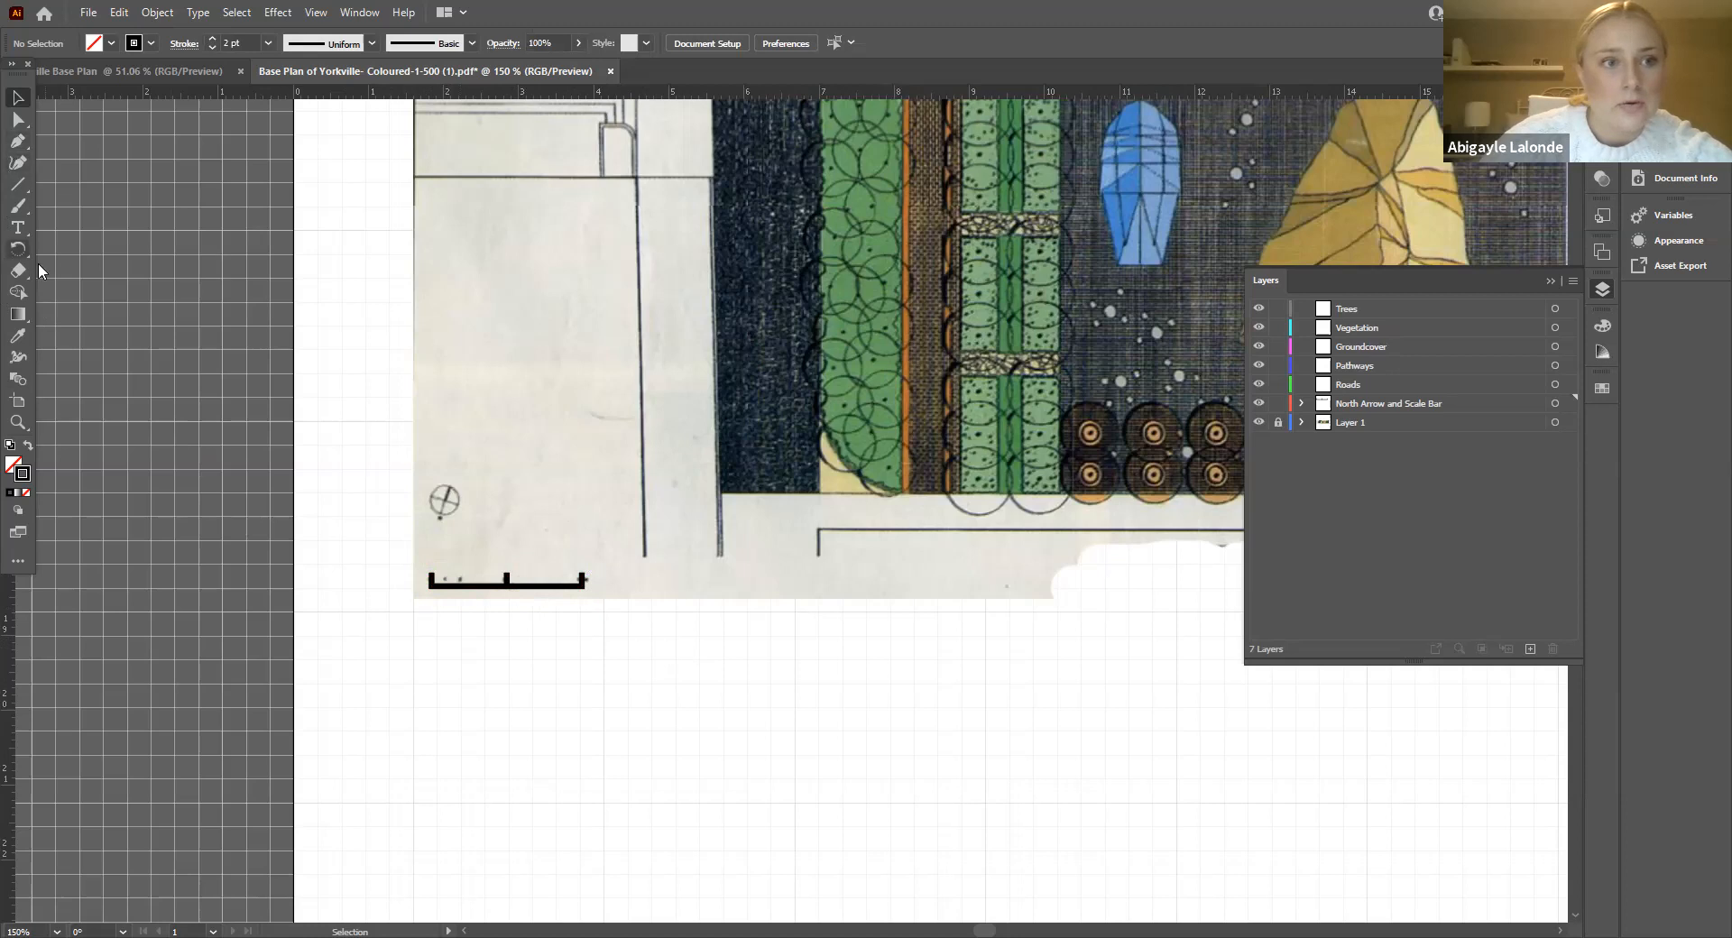
# Step: Place a point text object below the scale bar's zero tick, trying right alignment before centring its paragraph
pyautogui.click(16, 228)
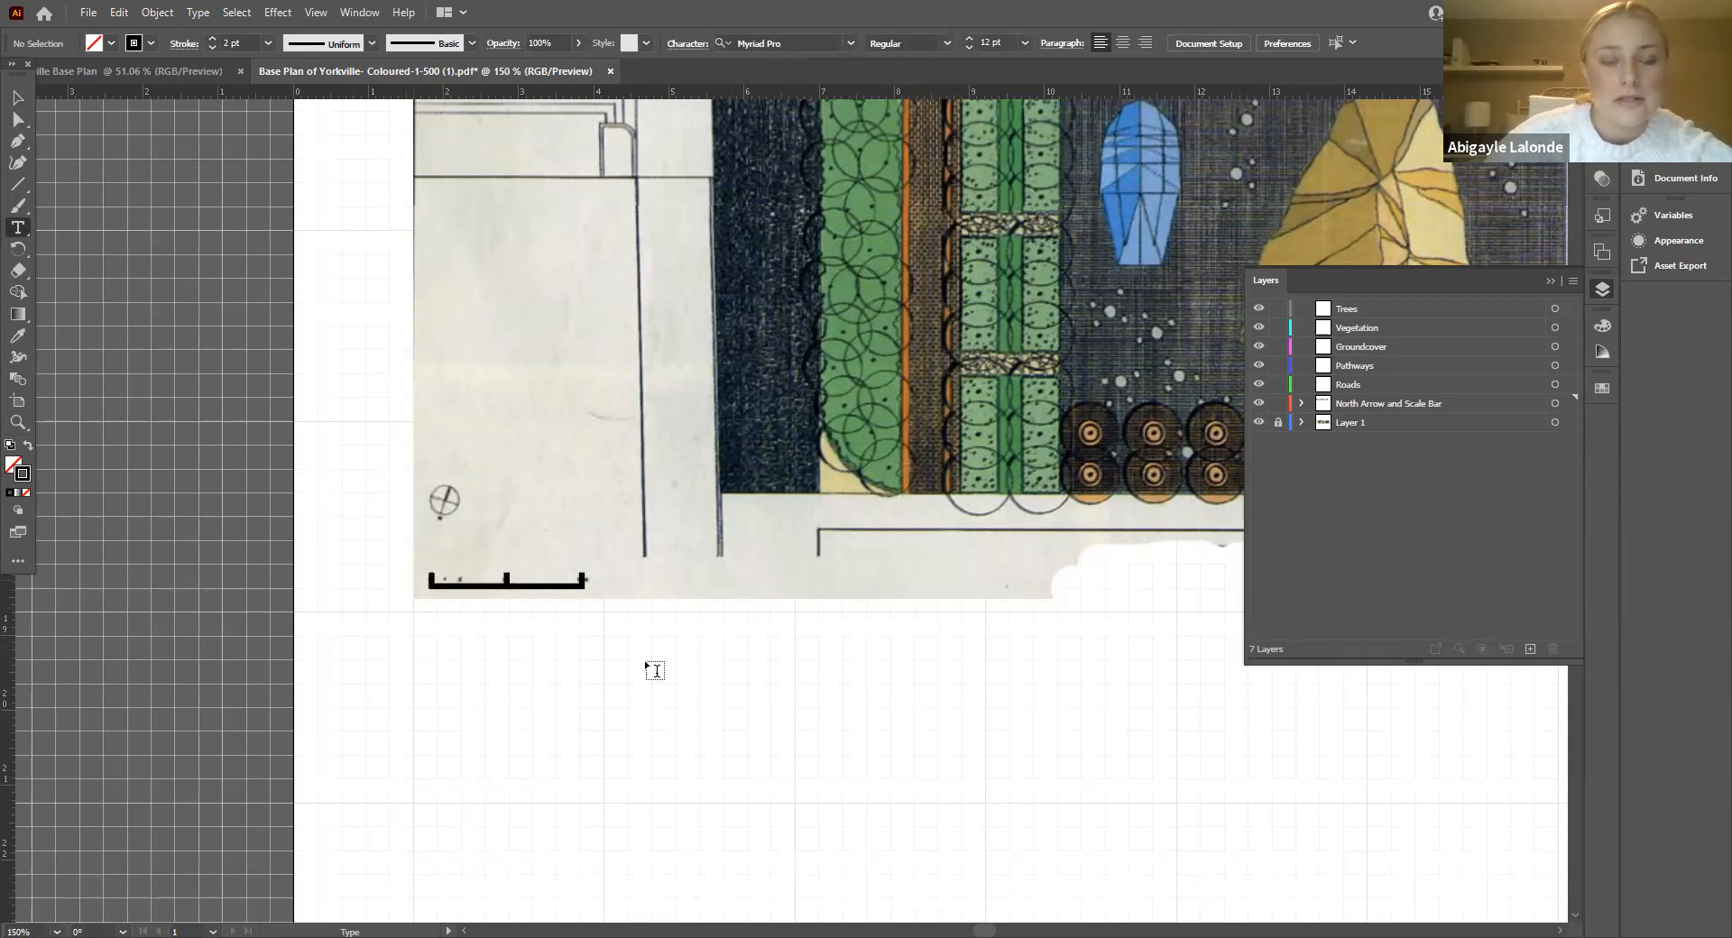
pyautogui.click(440, 650)
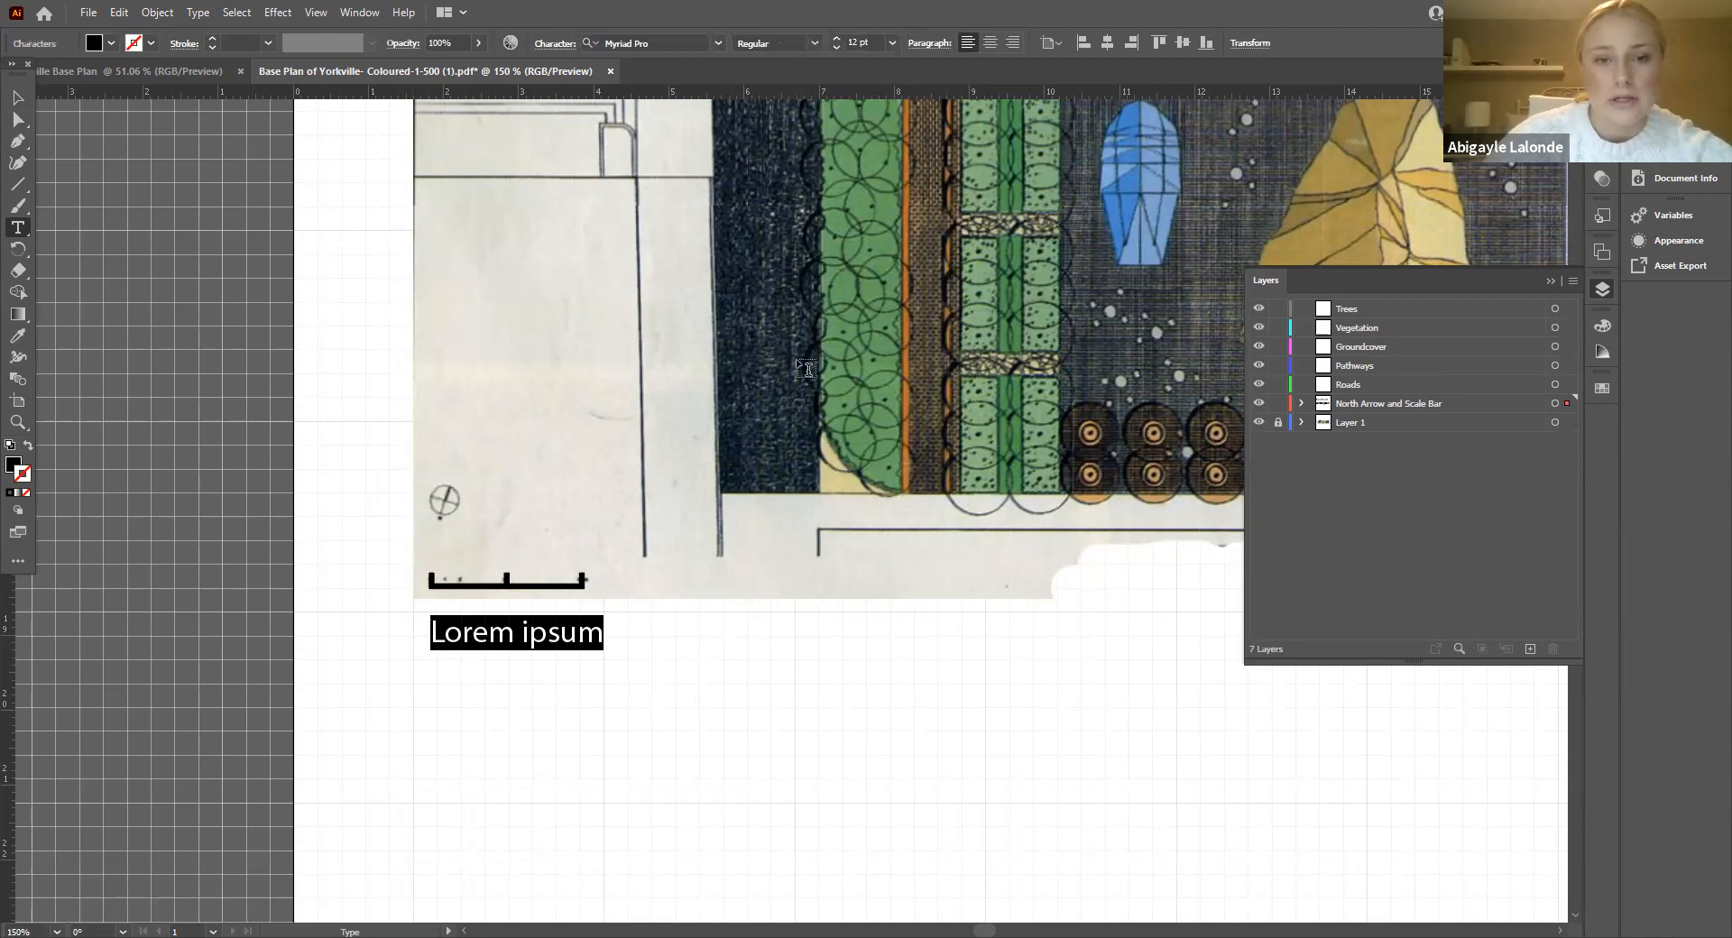
pyautogui.click(992, 41)
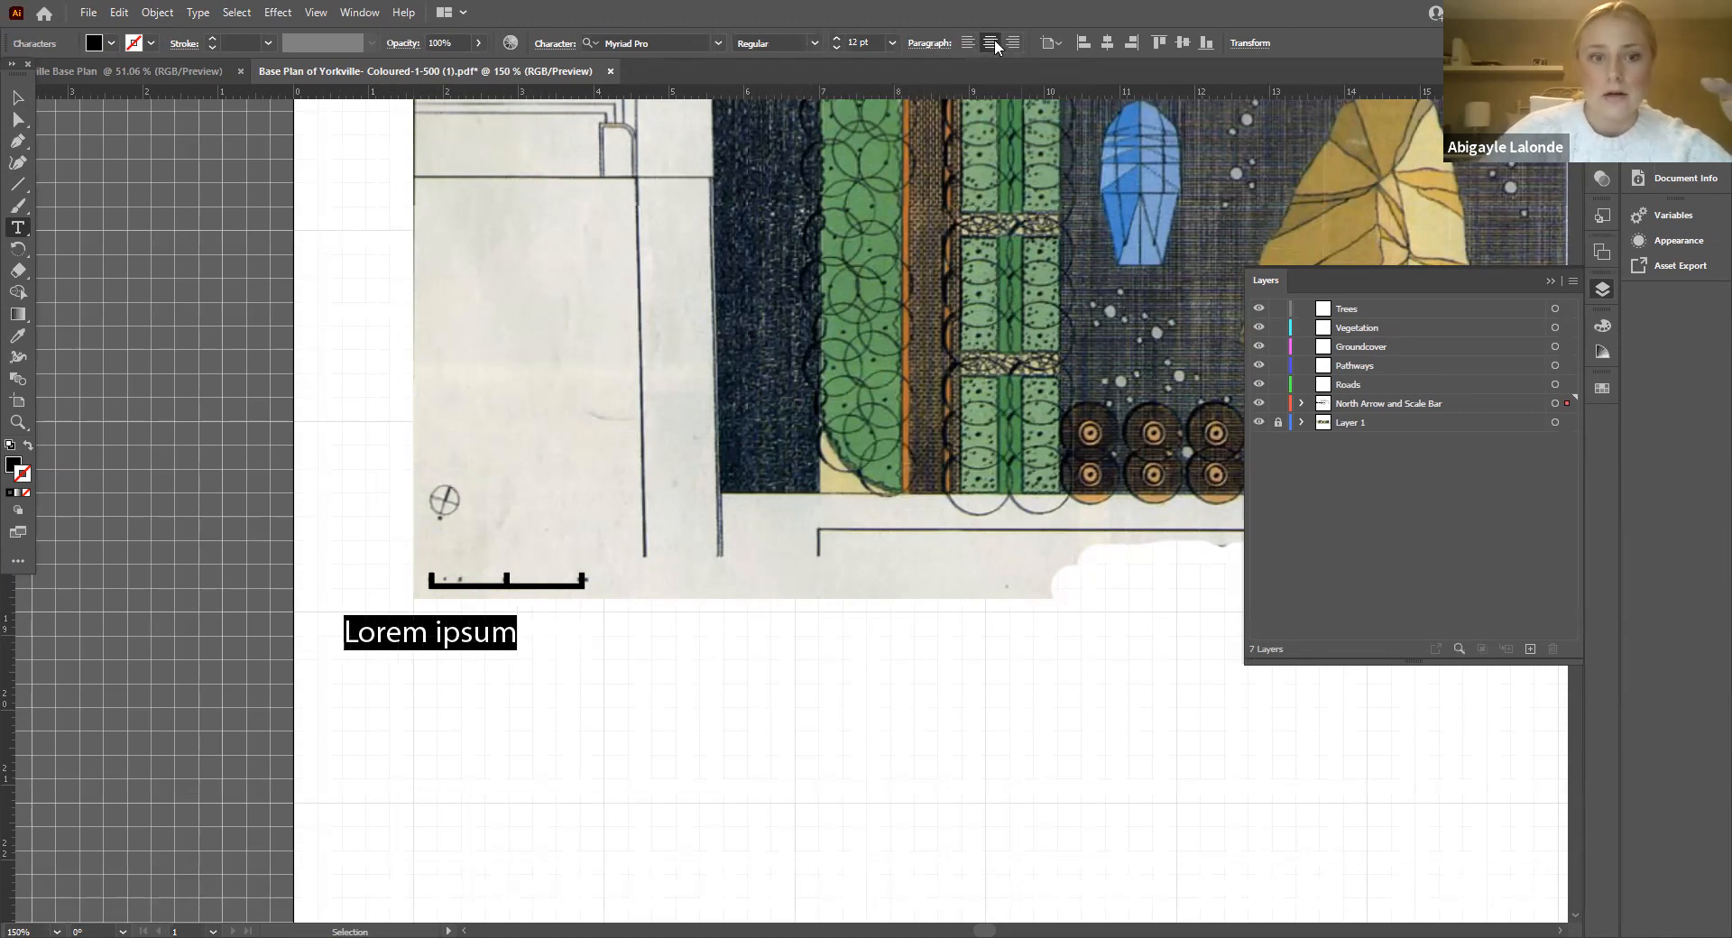
pyautogui.click(1013, 42)
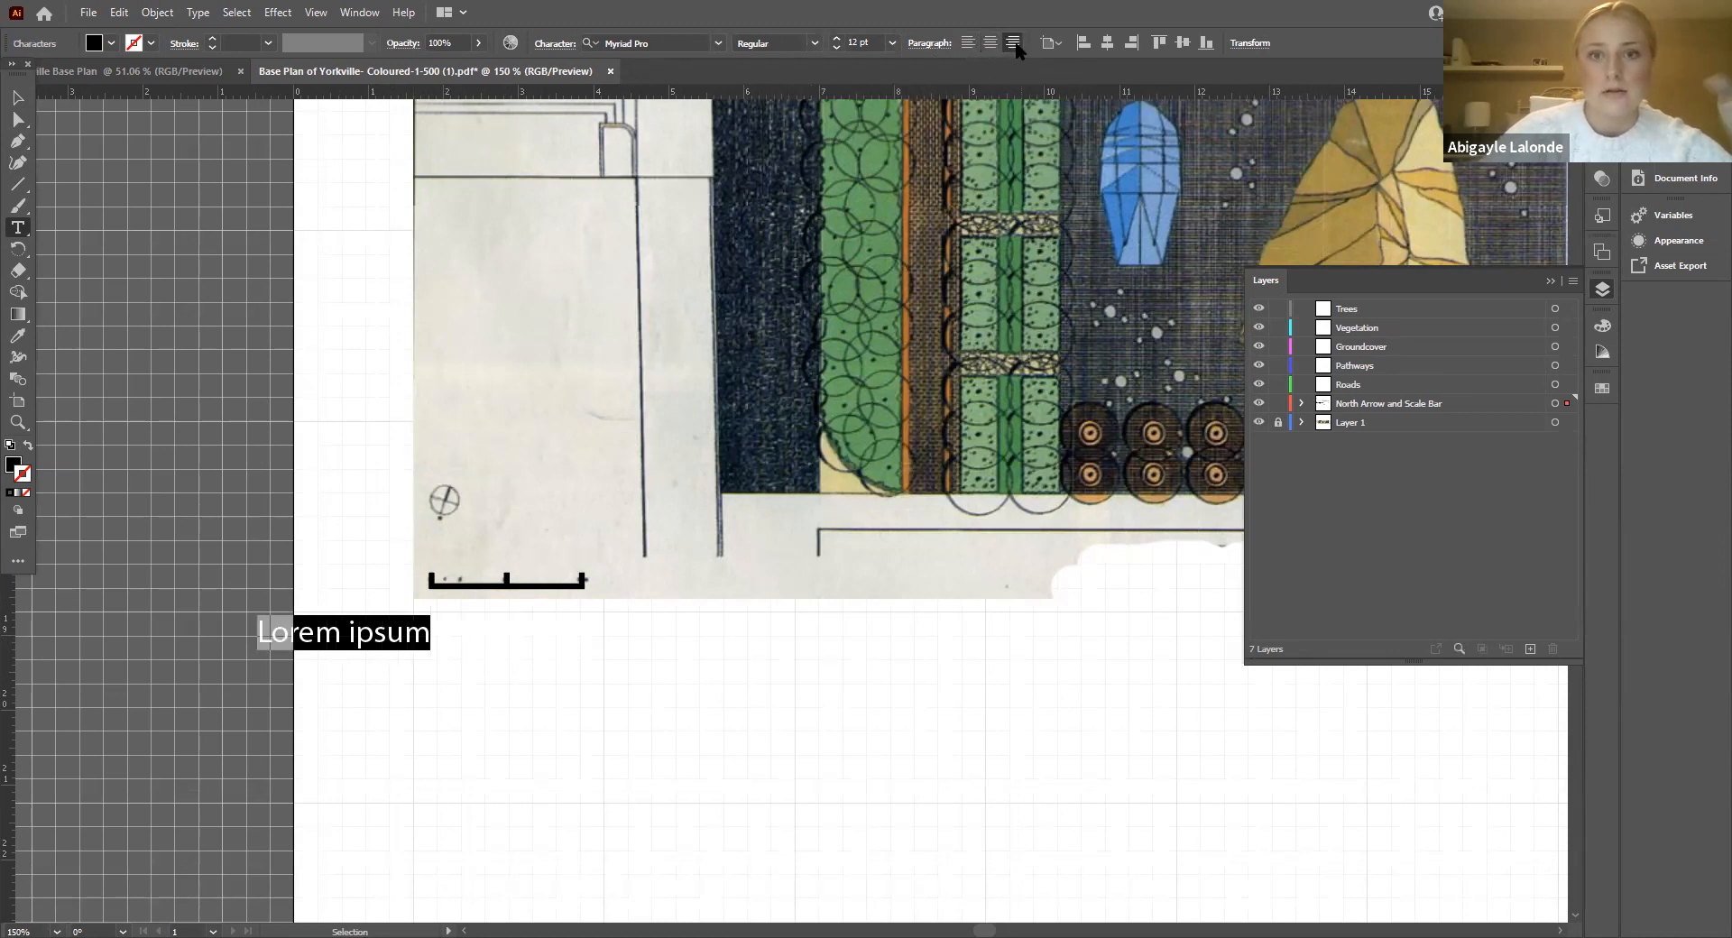
pyautogui.click(929, 42)
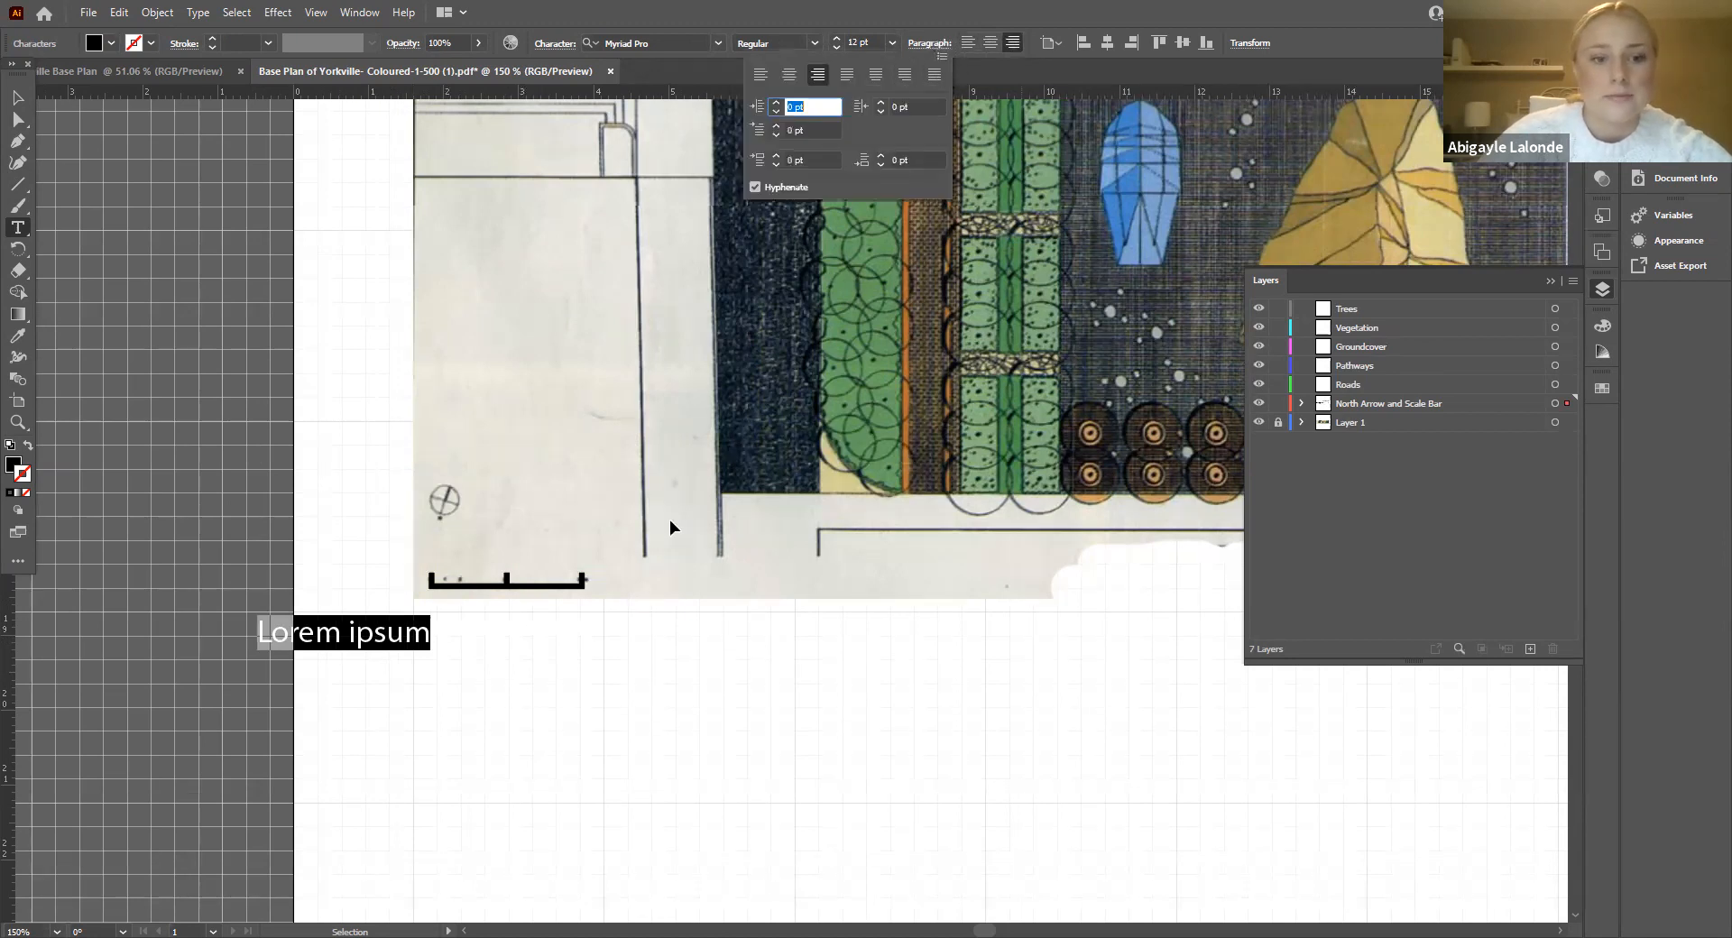
pyautogui.press('Escape')
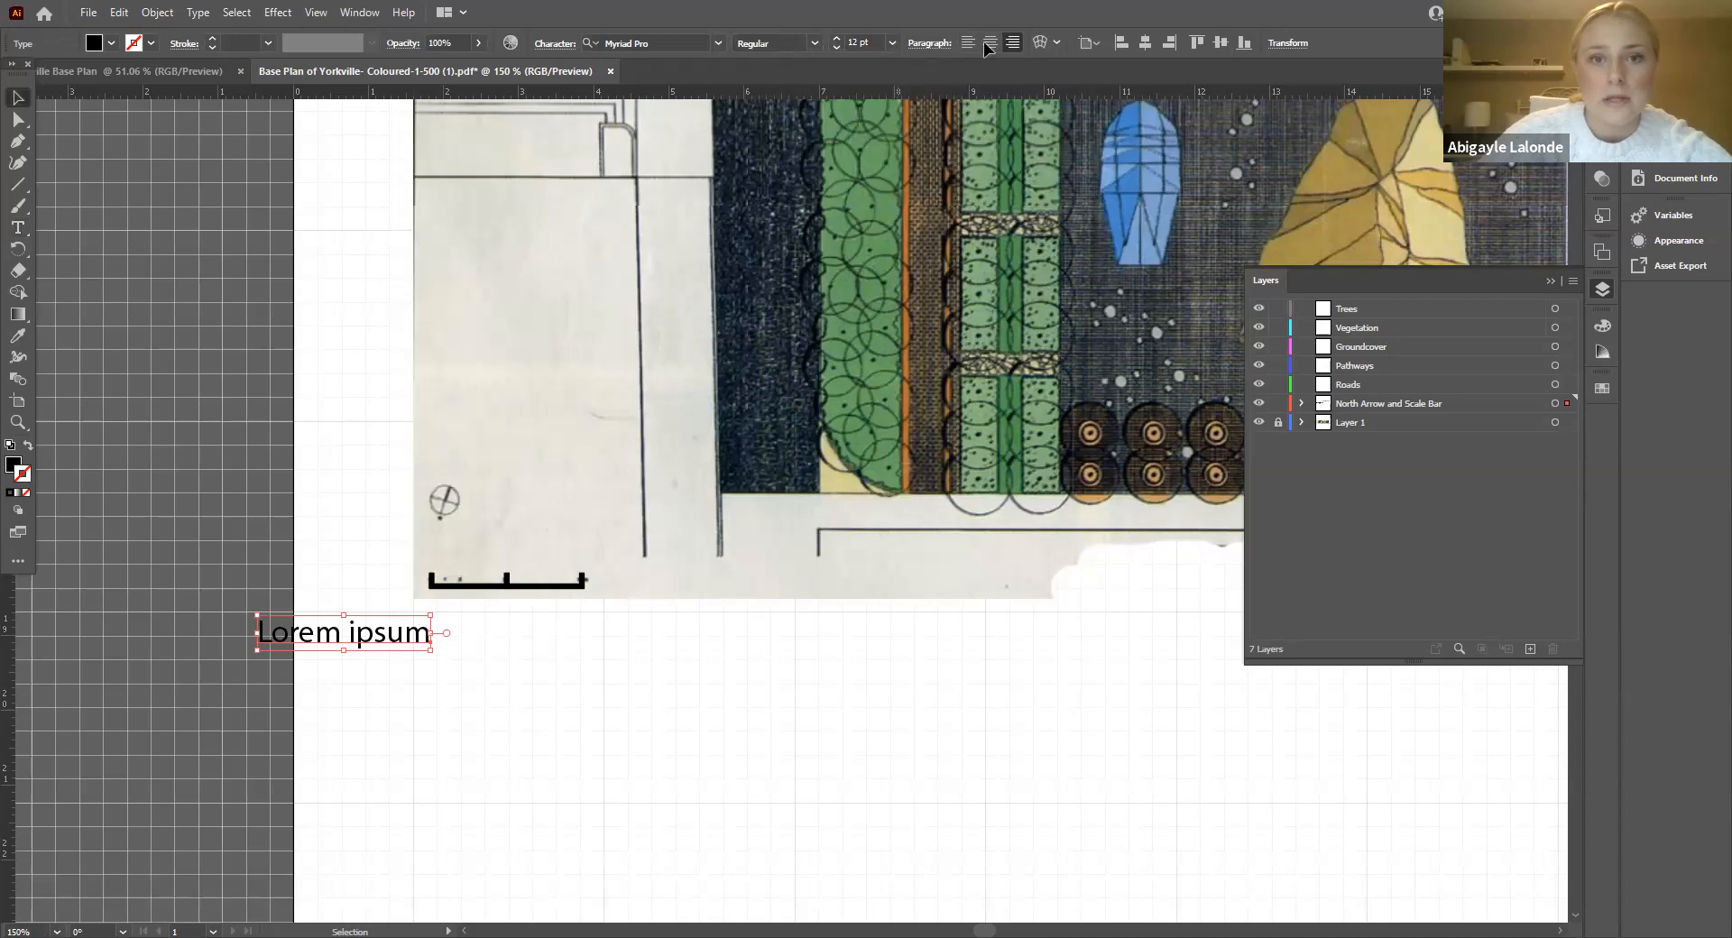
pyautogui.doubleClick(349, 634)
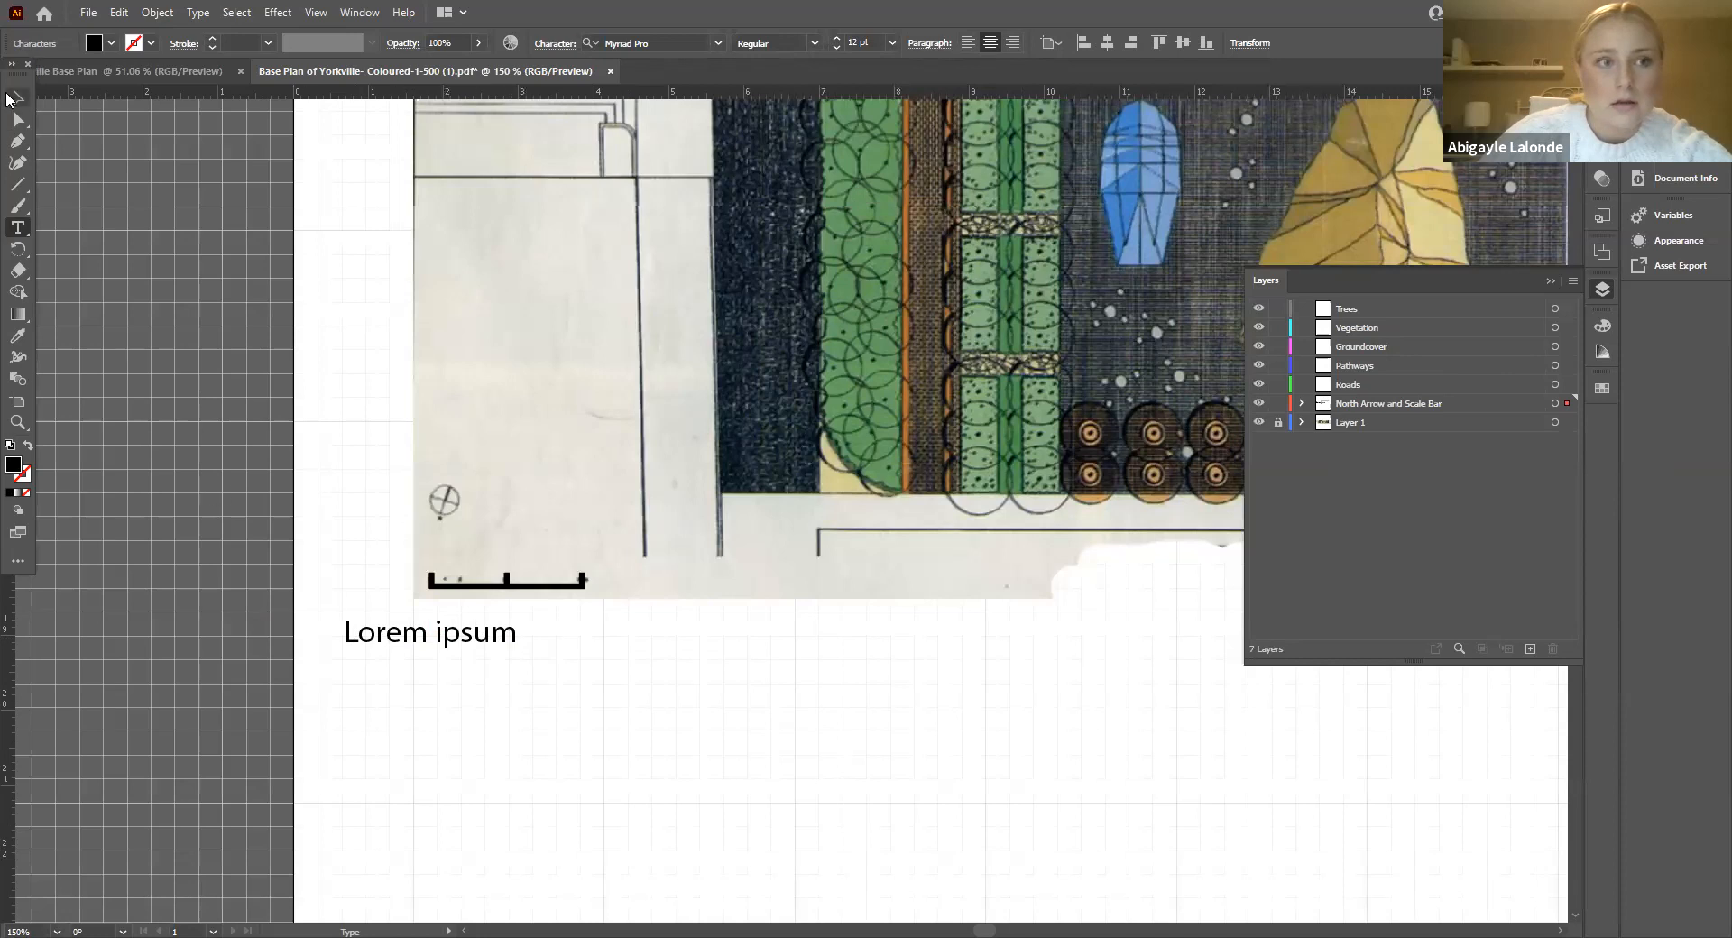
# Step: Replace the placeholder text below the zero tick with "0m"
pyautogui.click(528, 644)
pyautogui.press('BackSpace')
pyautogui.press('BackSpace')
pyautogui.press('BackSpace')
pyautogui.press('BackSpace')
pyautogui.press('BackSpace')
pyautogui.press('BackSpace')
pyautogui.press('BackSpace')
pyautogui.press('BackSpace')
pyautogui.press('BackSpace')
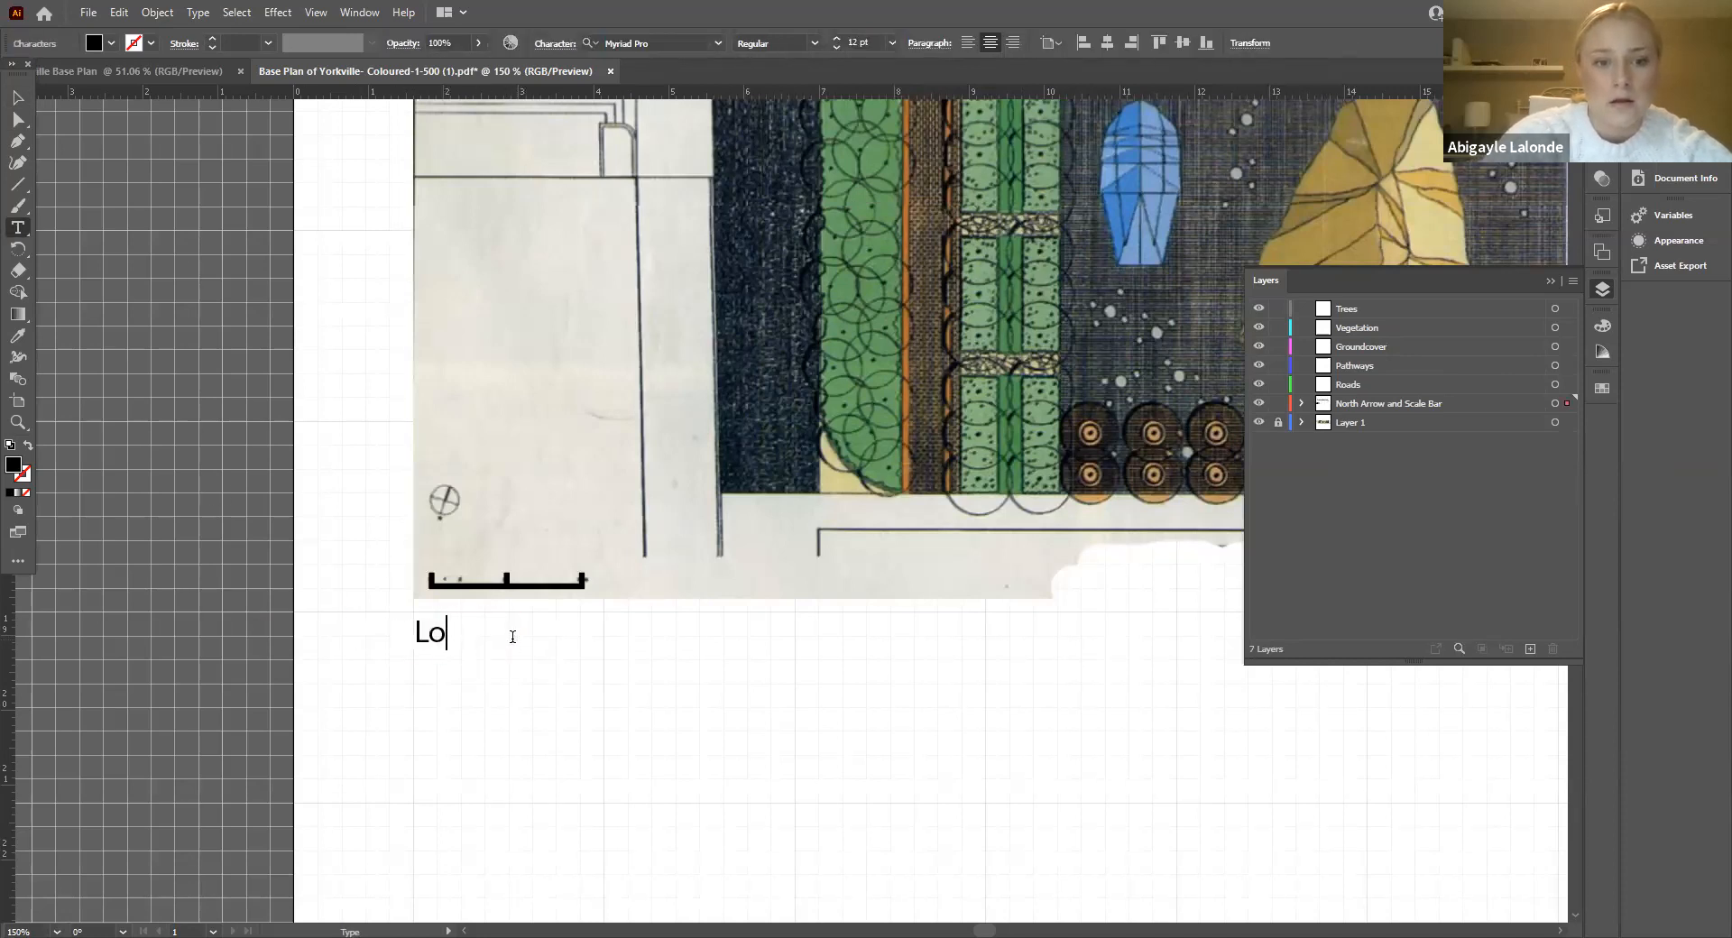
pyautogui.write('0m')
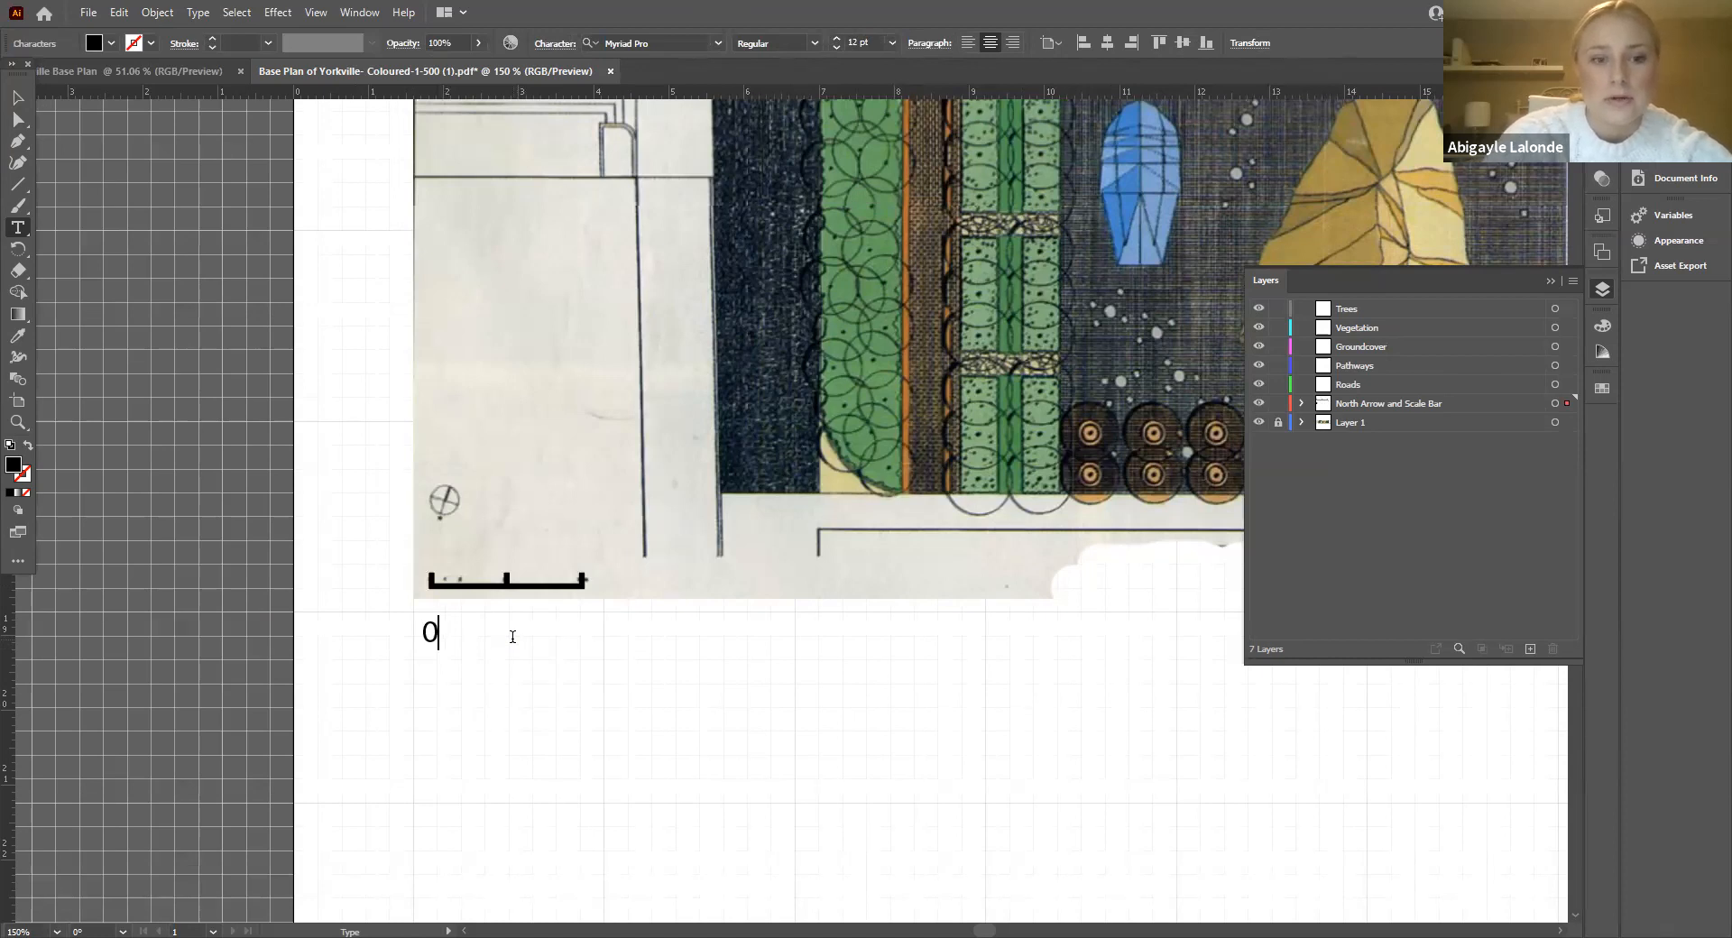
pyautogui.click(15, 99)
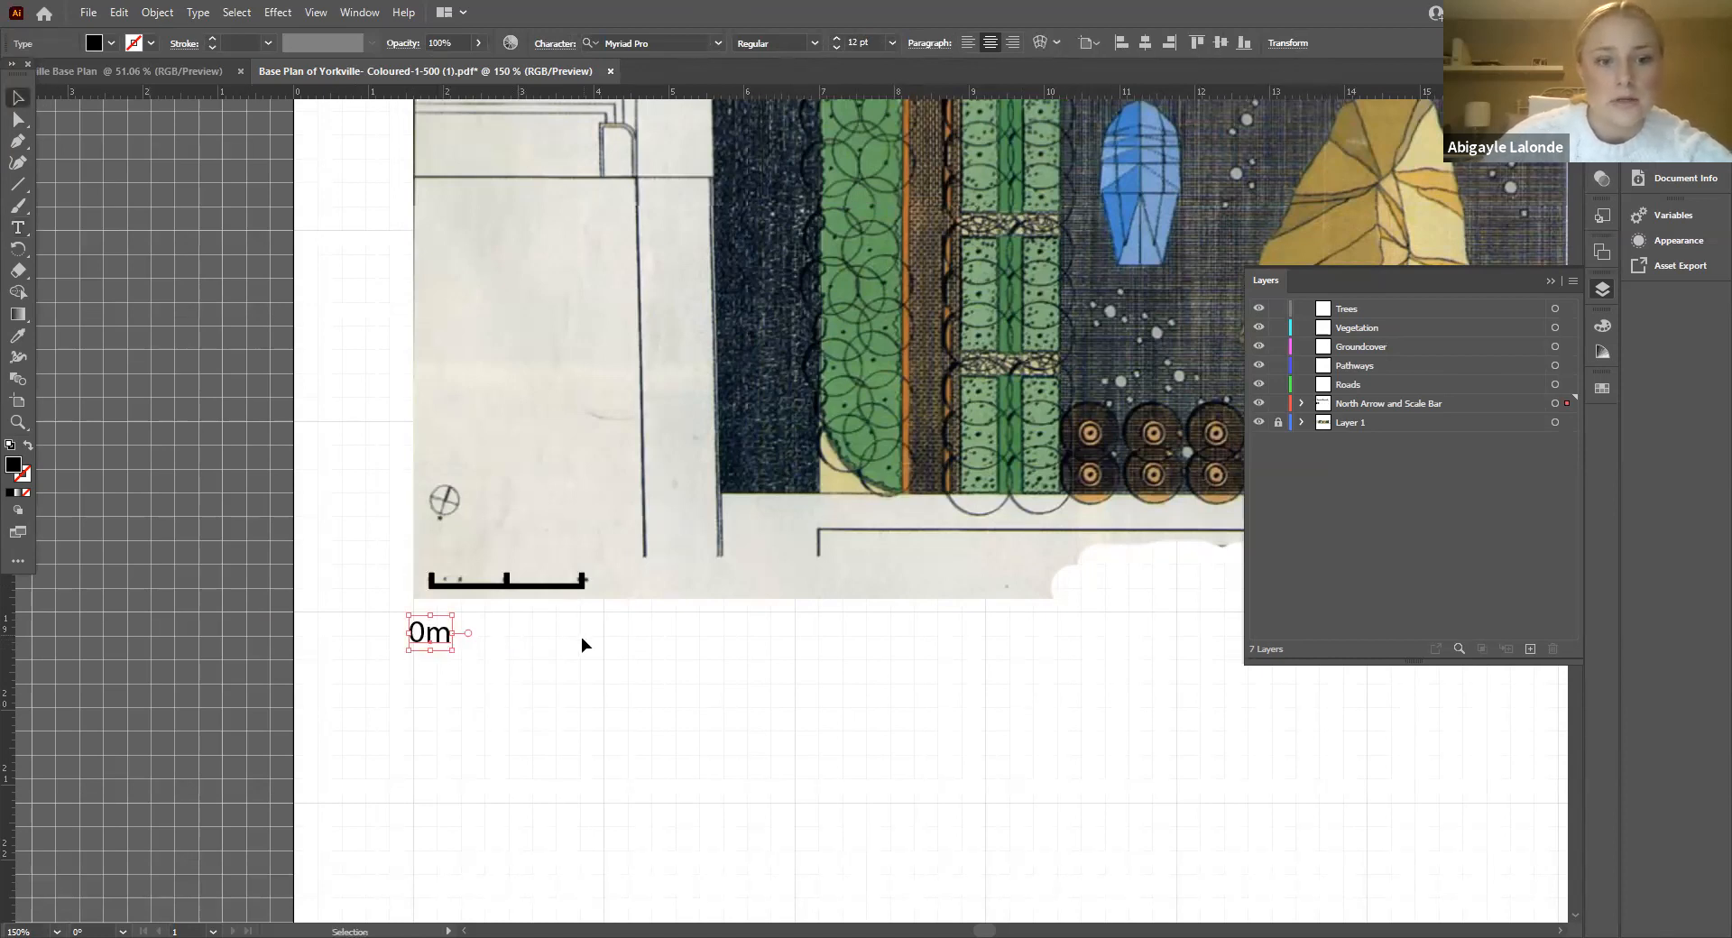
# Step: Change the font of the 0m label to Franklin Gothic Book
pyautogui.press('t')
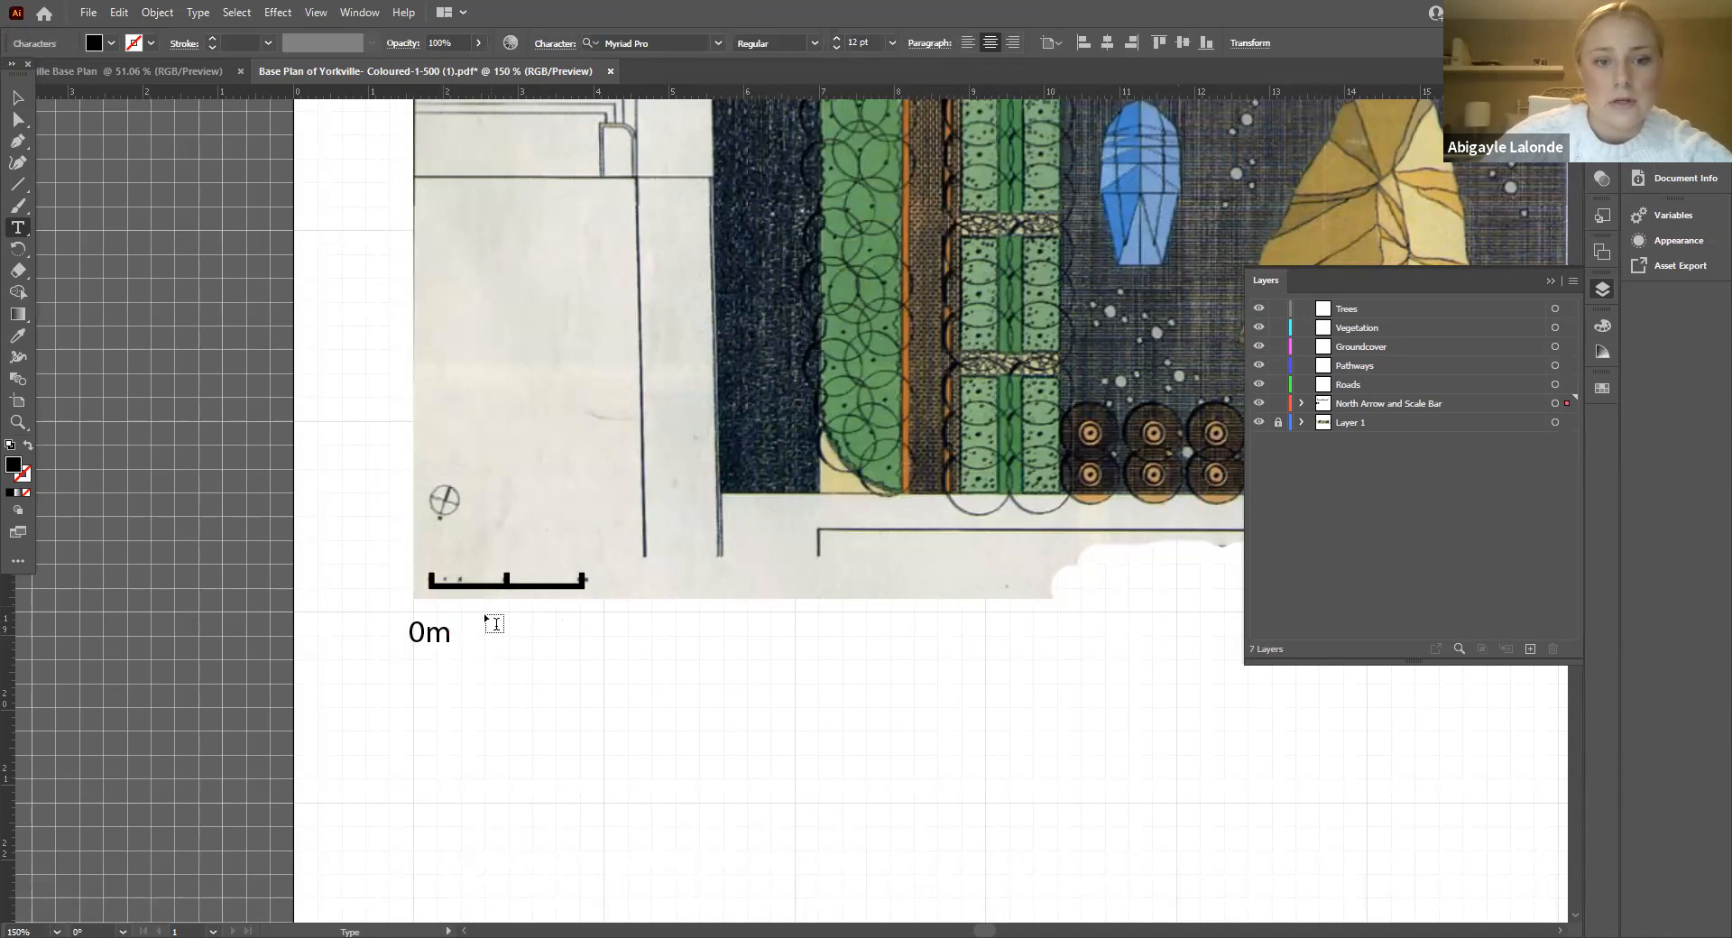
pyautogui.press('Escape')
pyautogui.hotkey('ctrl', 'c')
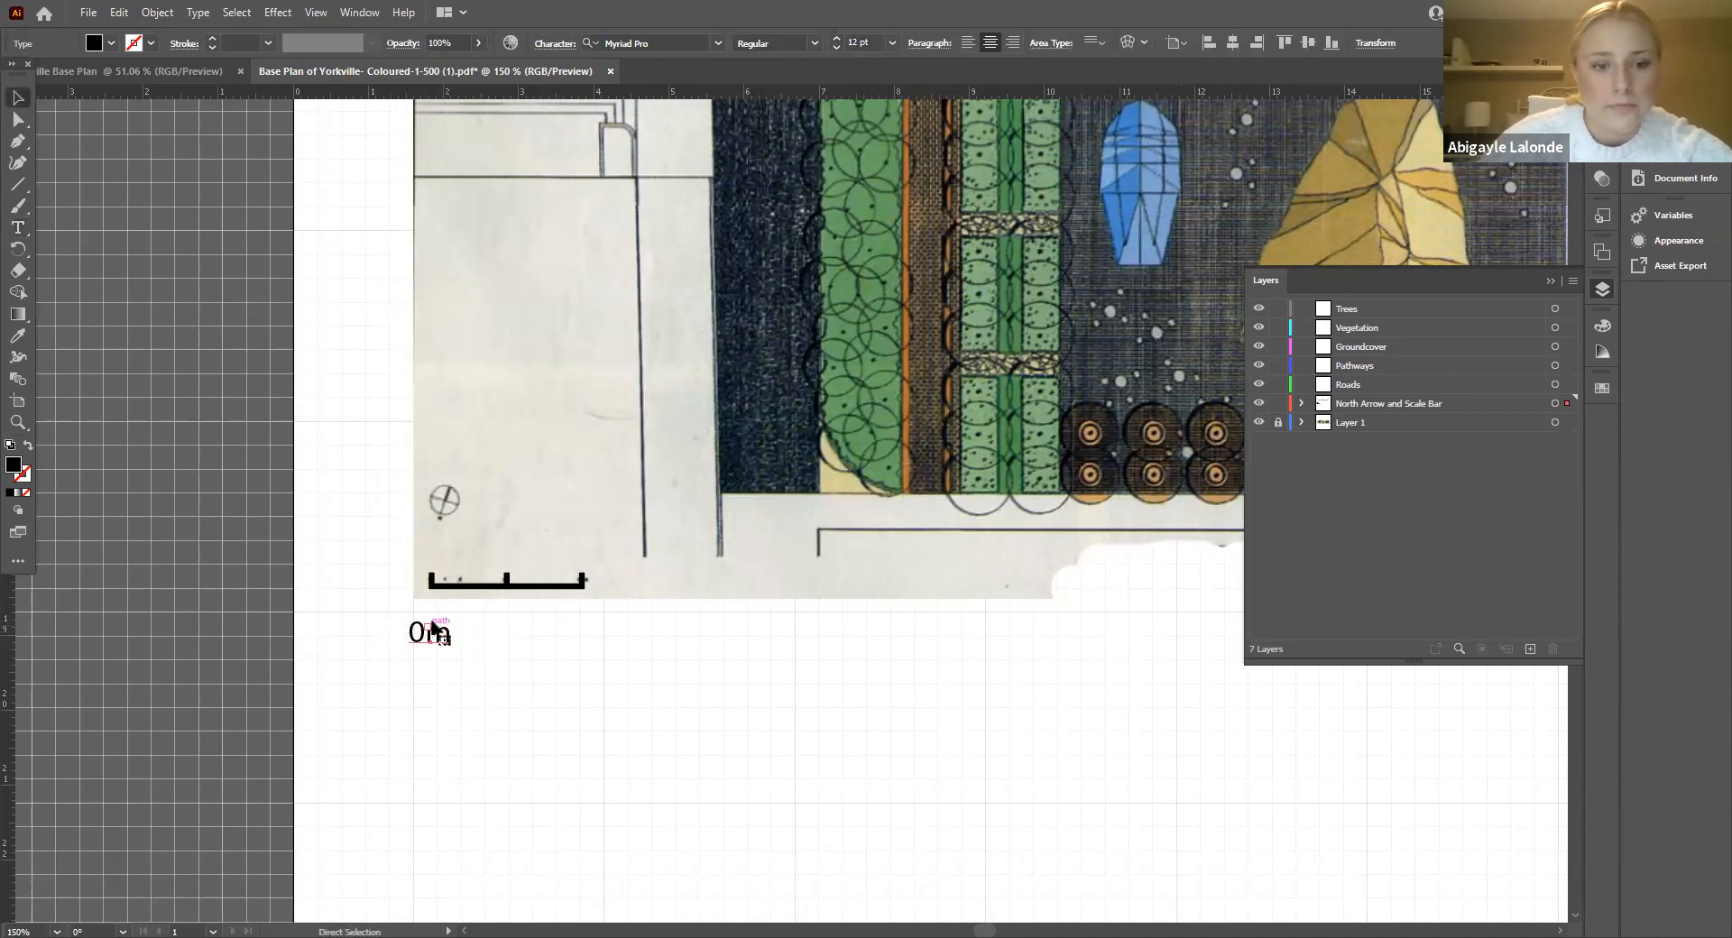
pyautogui.press('t')
pyautogui.doubleClick(433, 634)
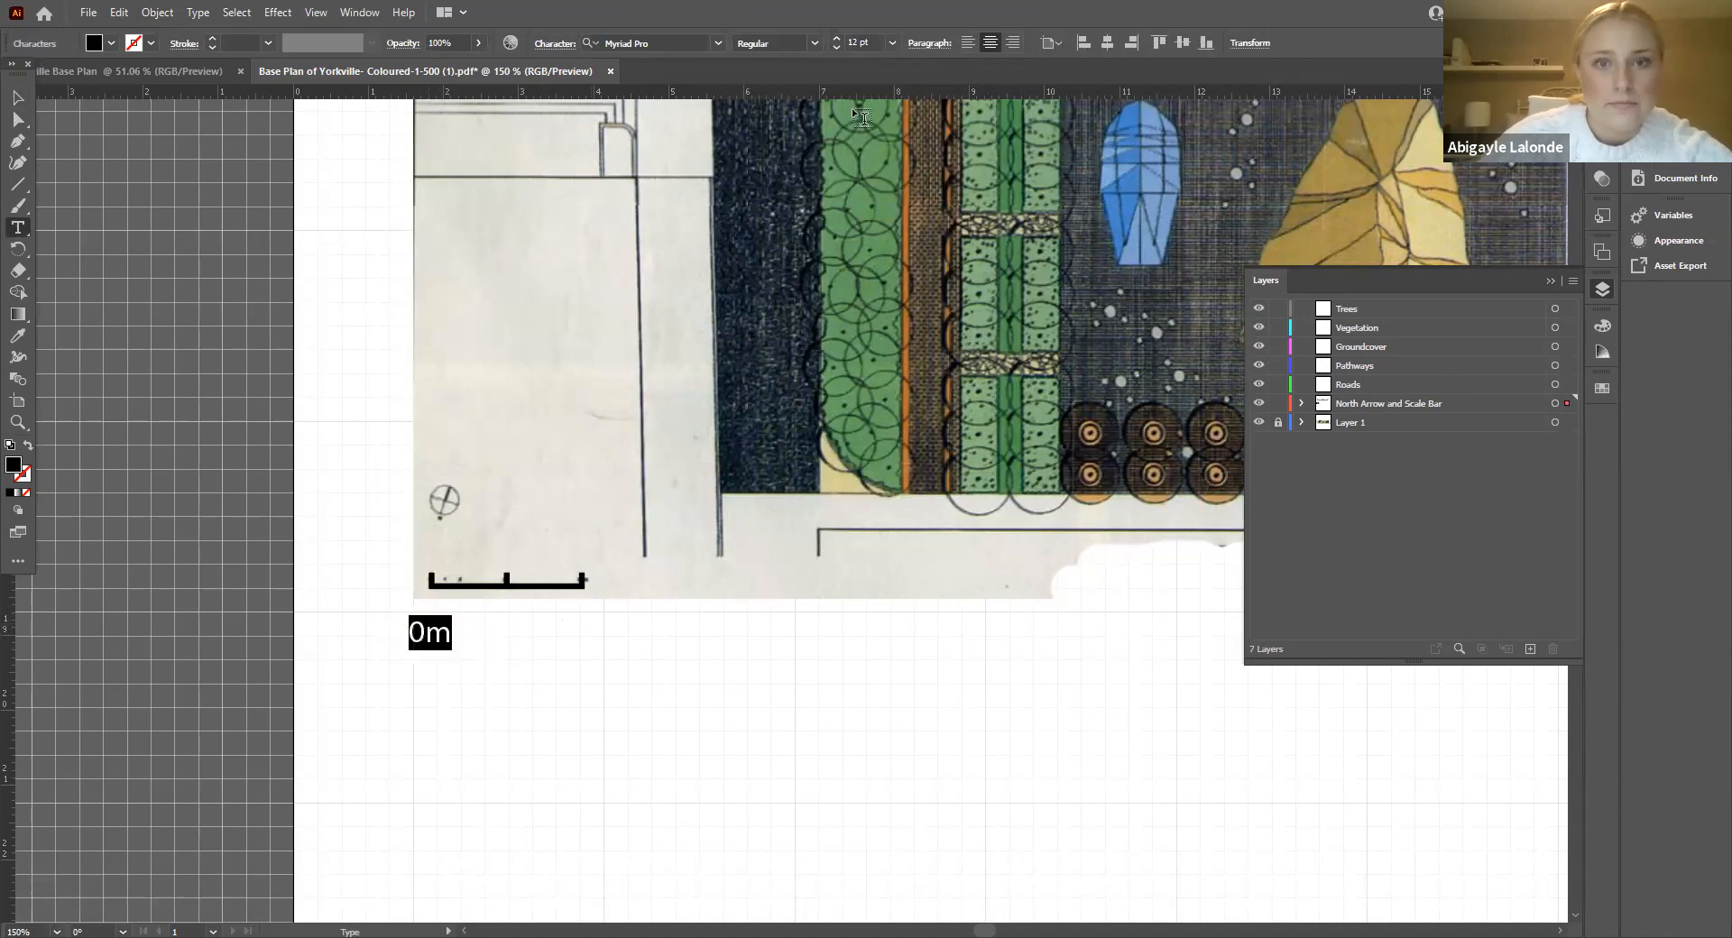
pyautogui.click(718, 46)
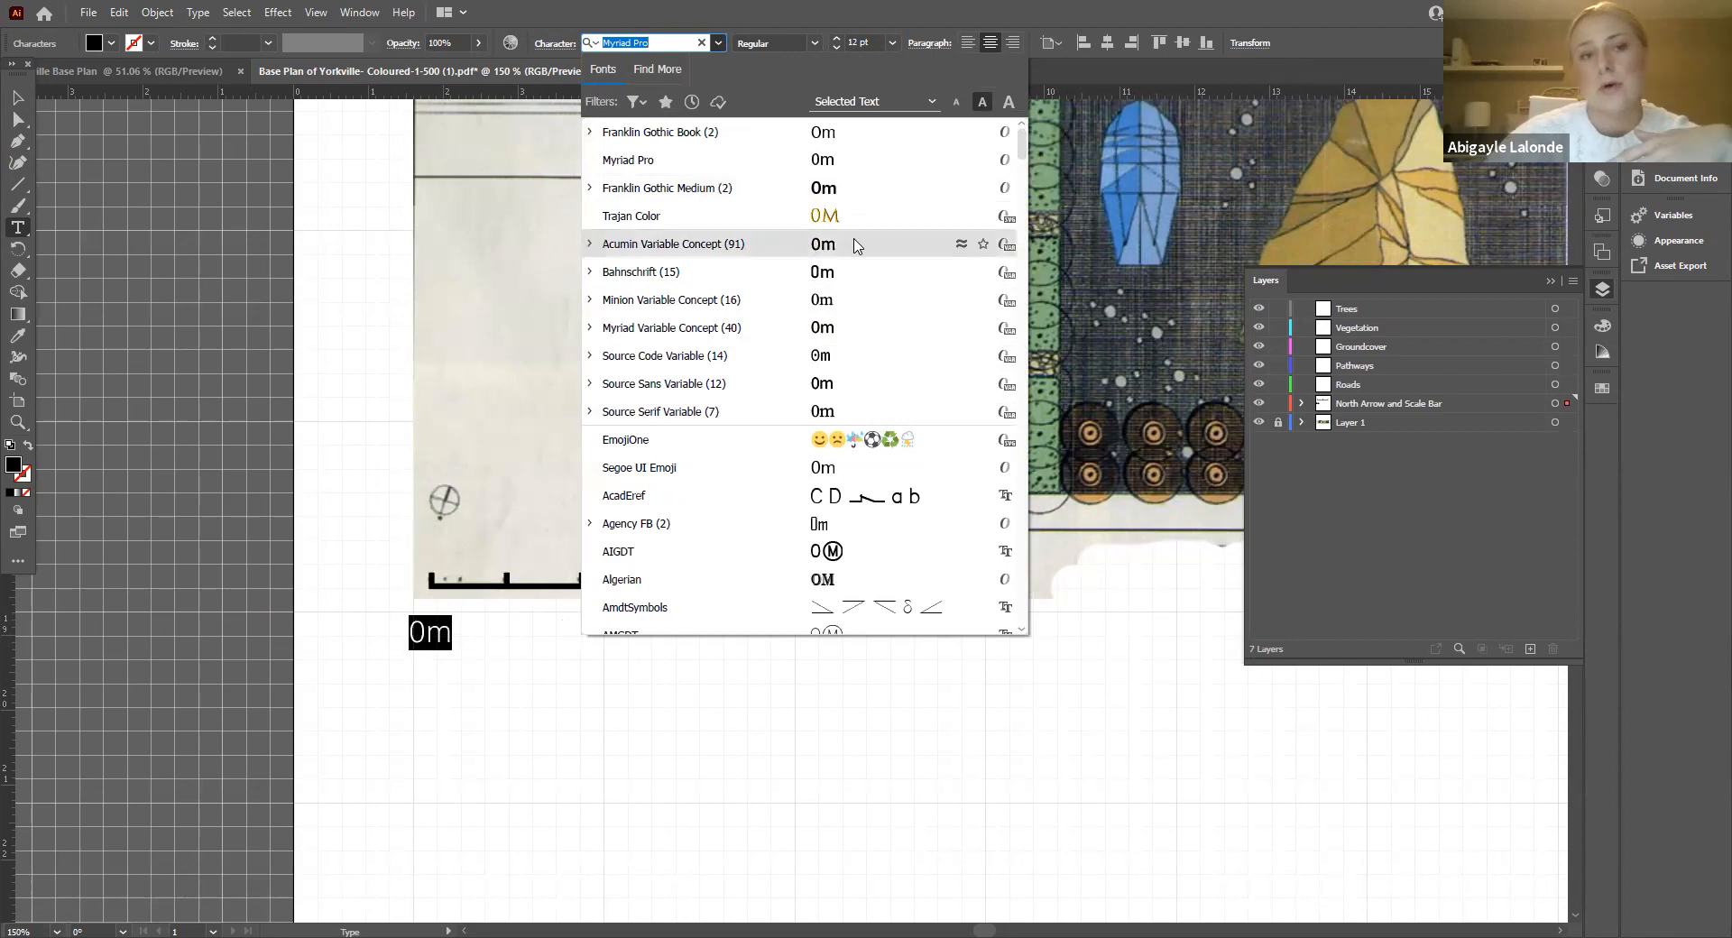
pyautogui.press('Down')
pyautogui.press('Down')
pyautogui.press('Up')
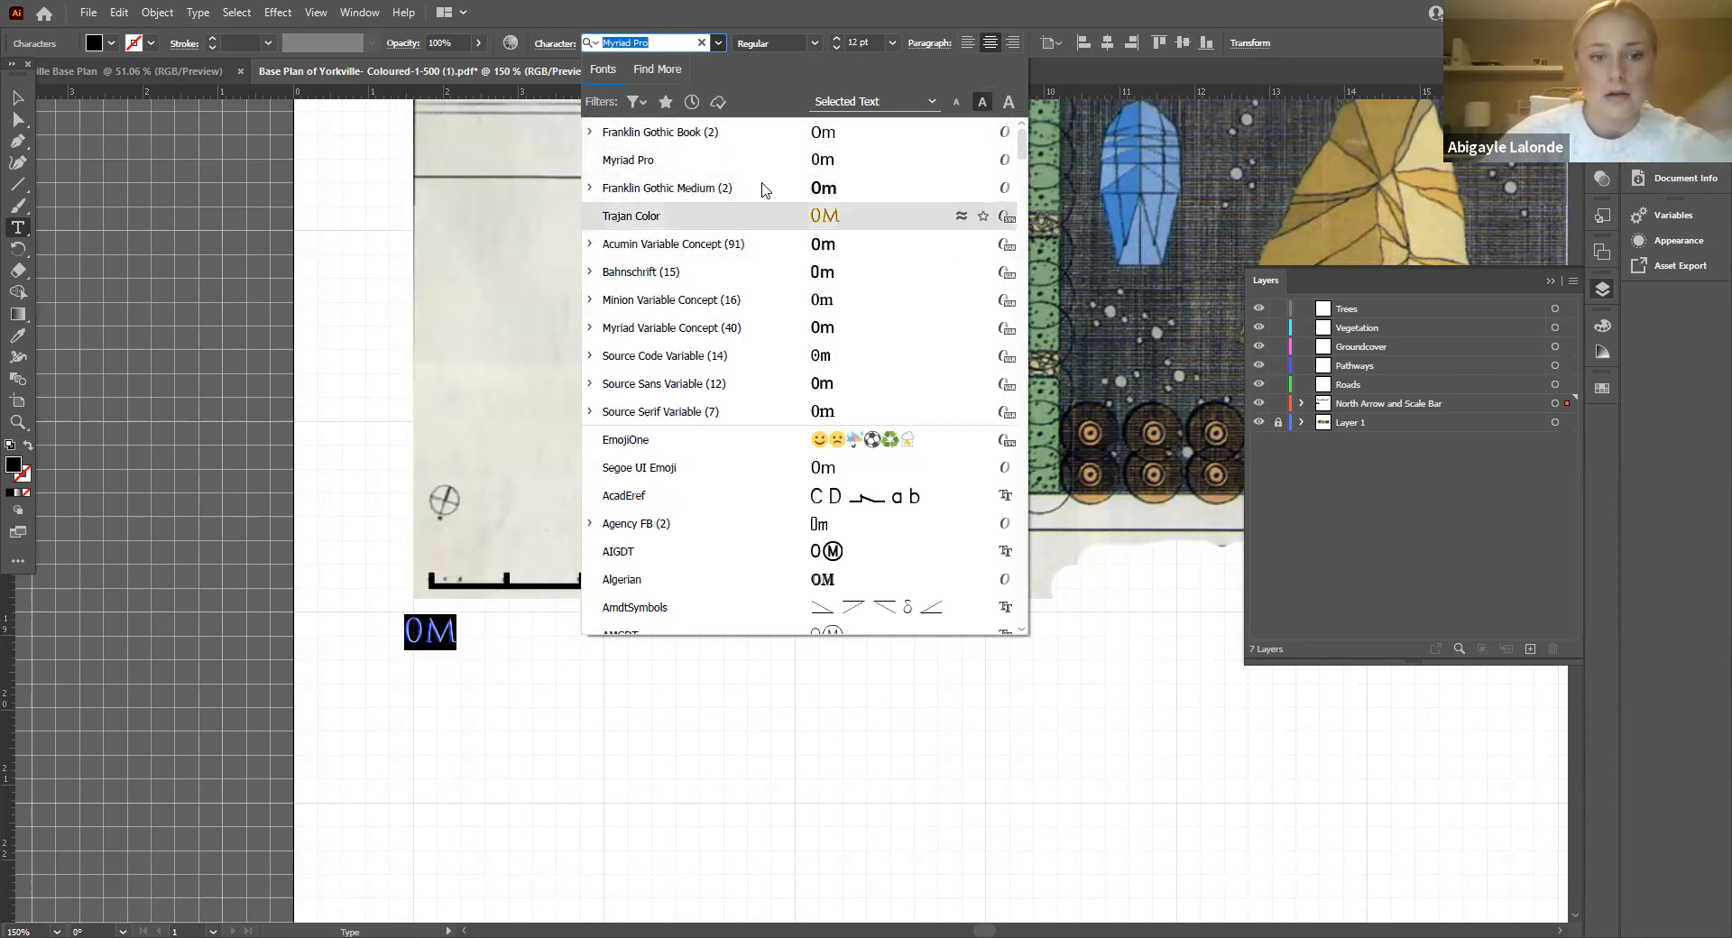
pyautogui.click(714, 139)
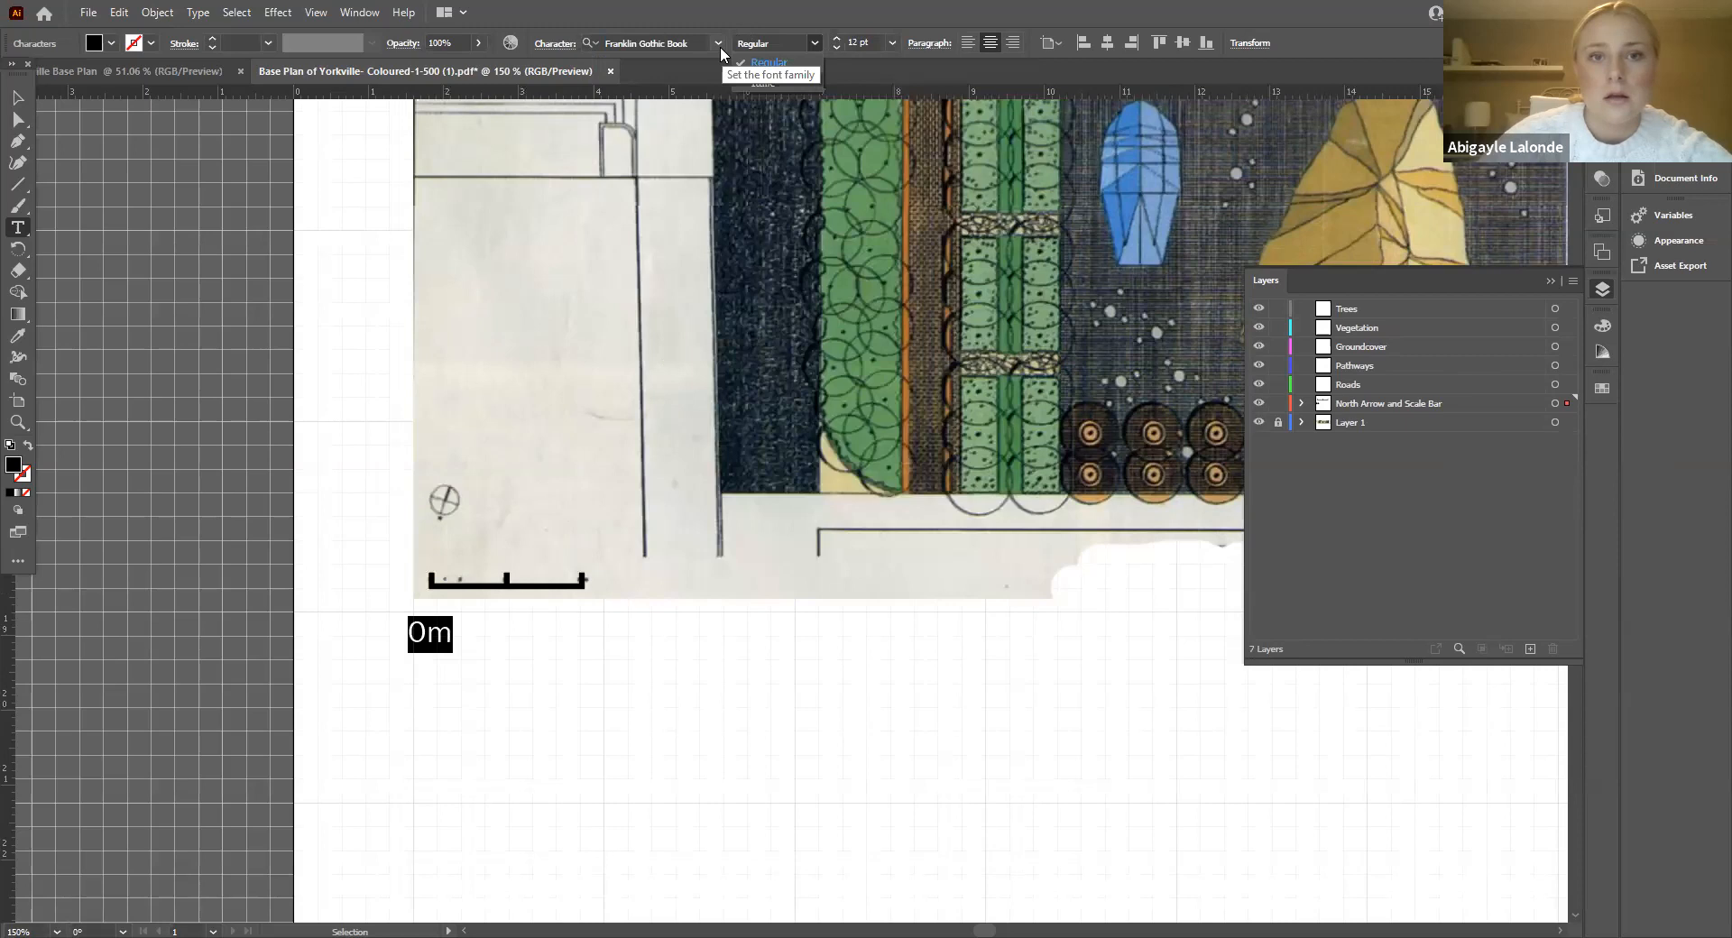
# Step: Examine the font families and the Regular and Italic styles available for the 0m label
pyautogui.click(719, 44)
pyautogui.click(813, 43)
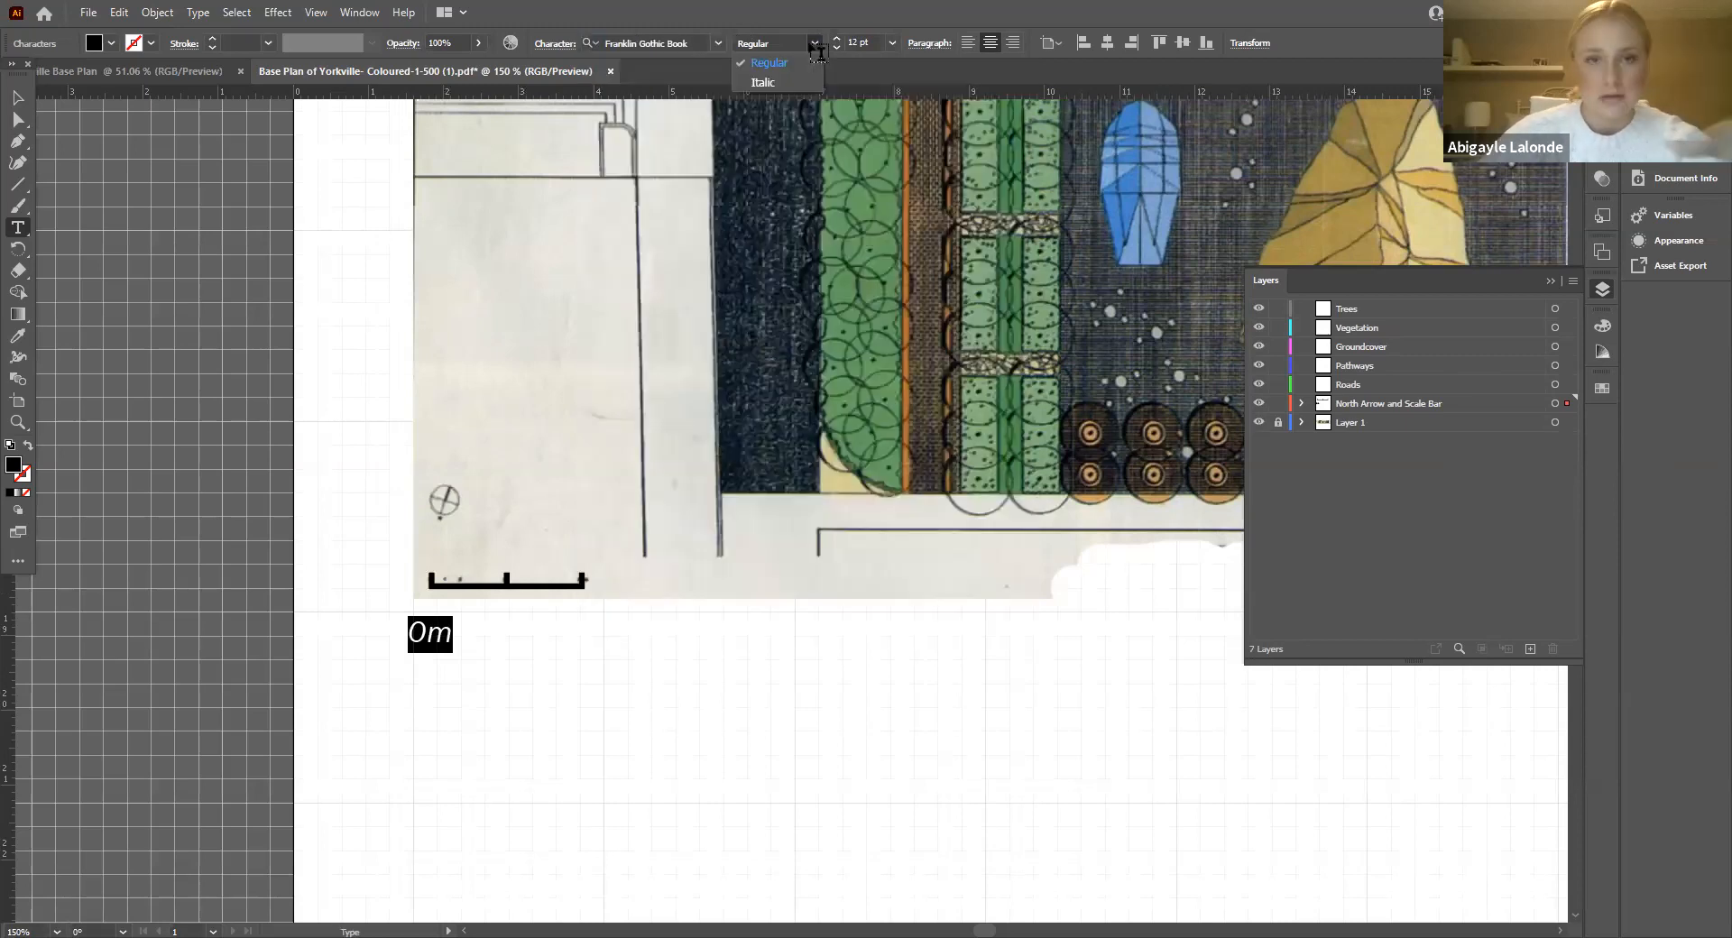
pyautogui.click(719, 45)
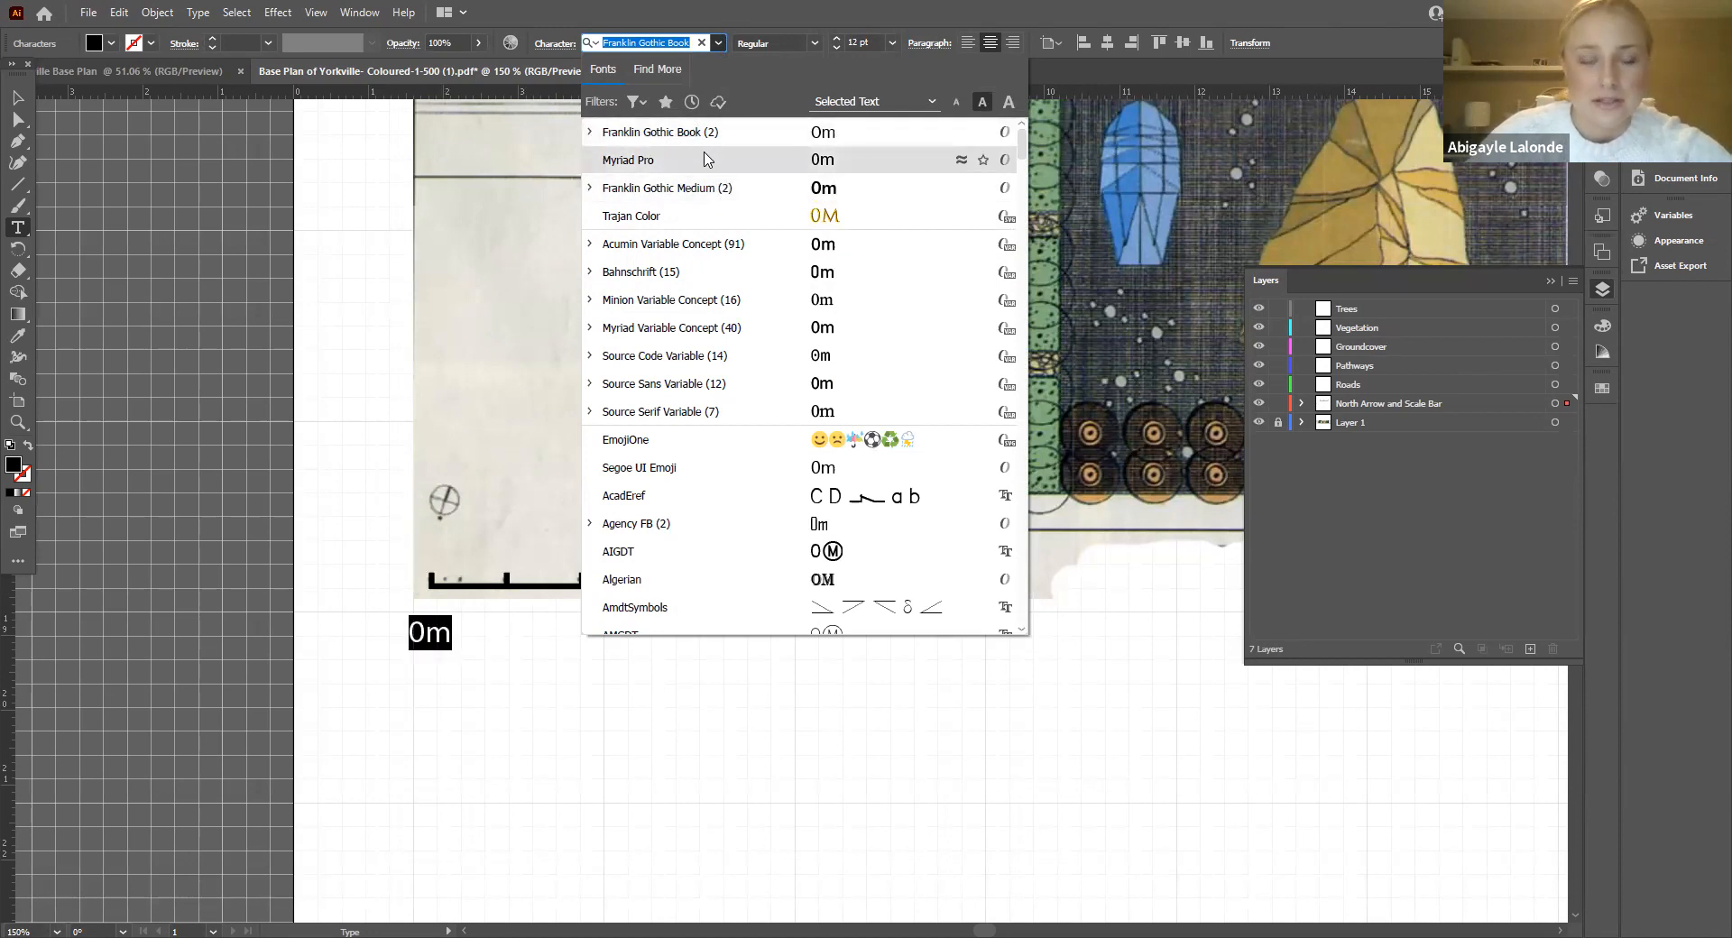
pyautogui.click(808, 41)
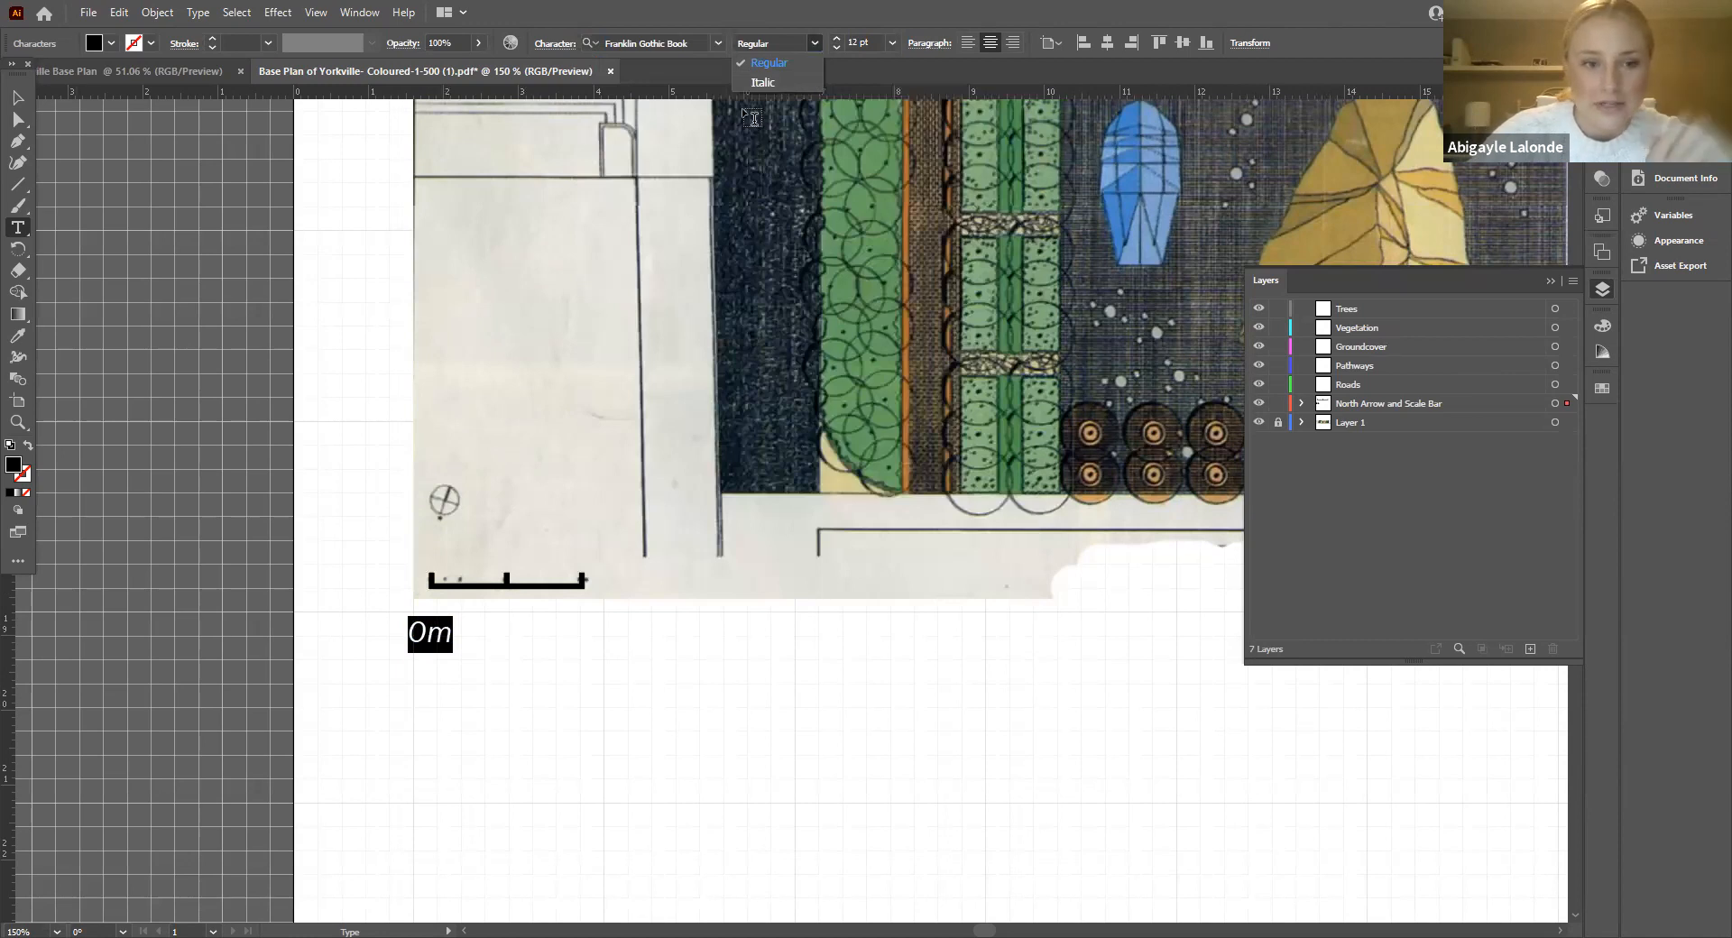
pyautogui.click(716, 57)
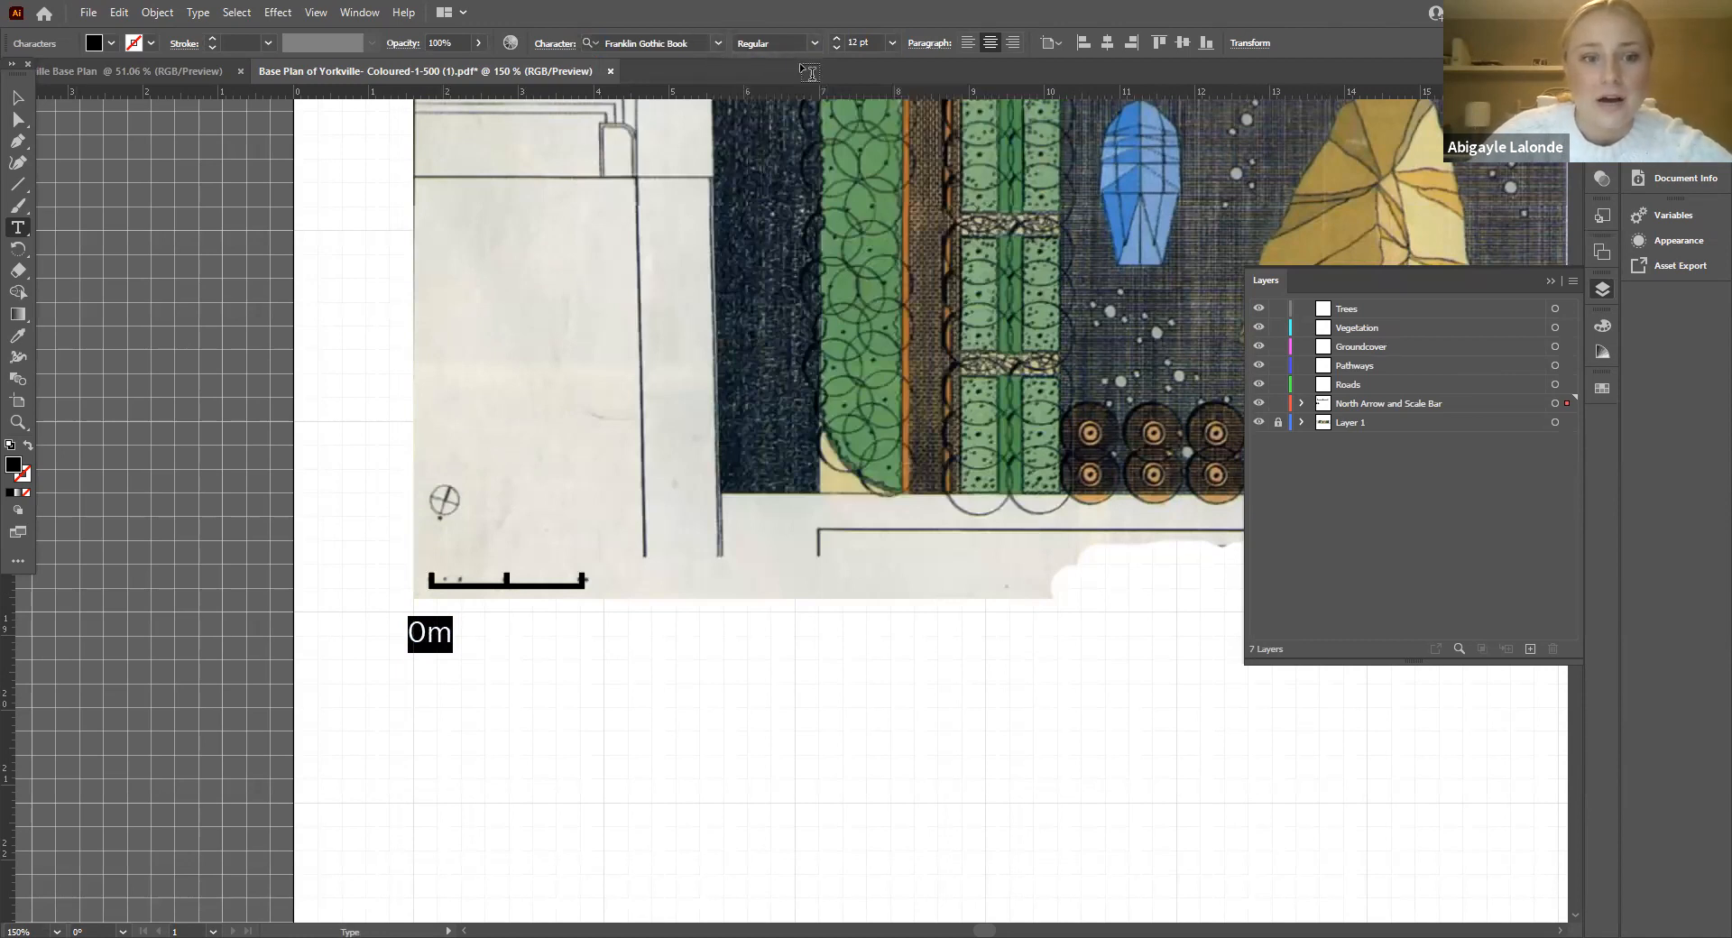
# Step: Set the 0m label's font size to 6 pt and move it up directly beneath the scale bar's zero tick
pyautogui.click(896, 40)
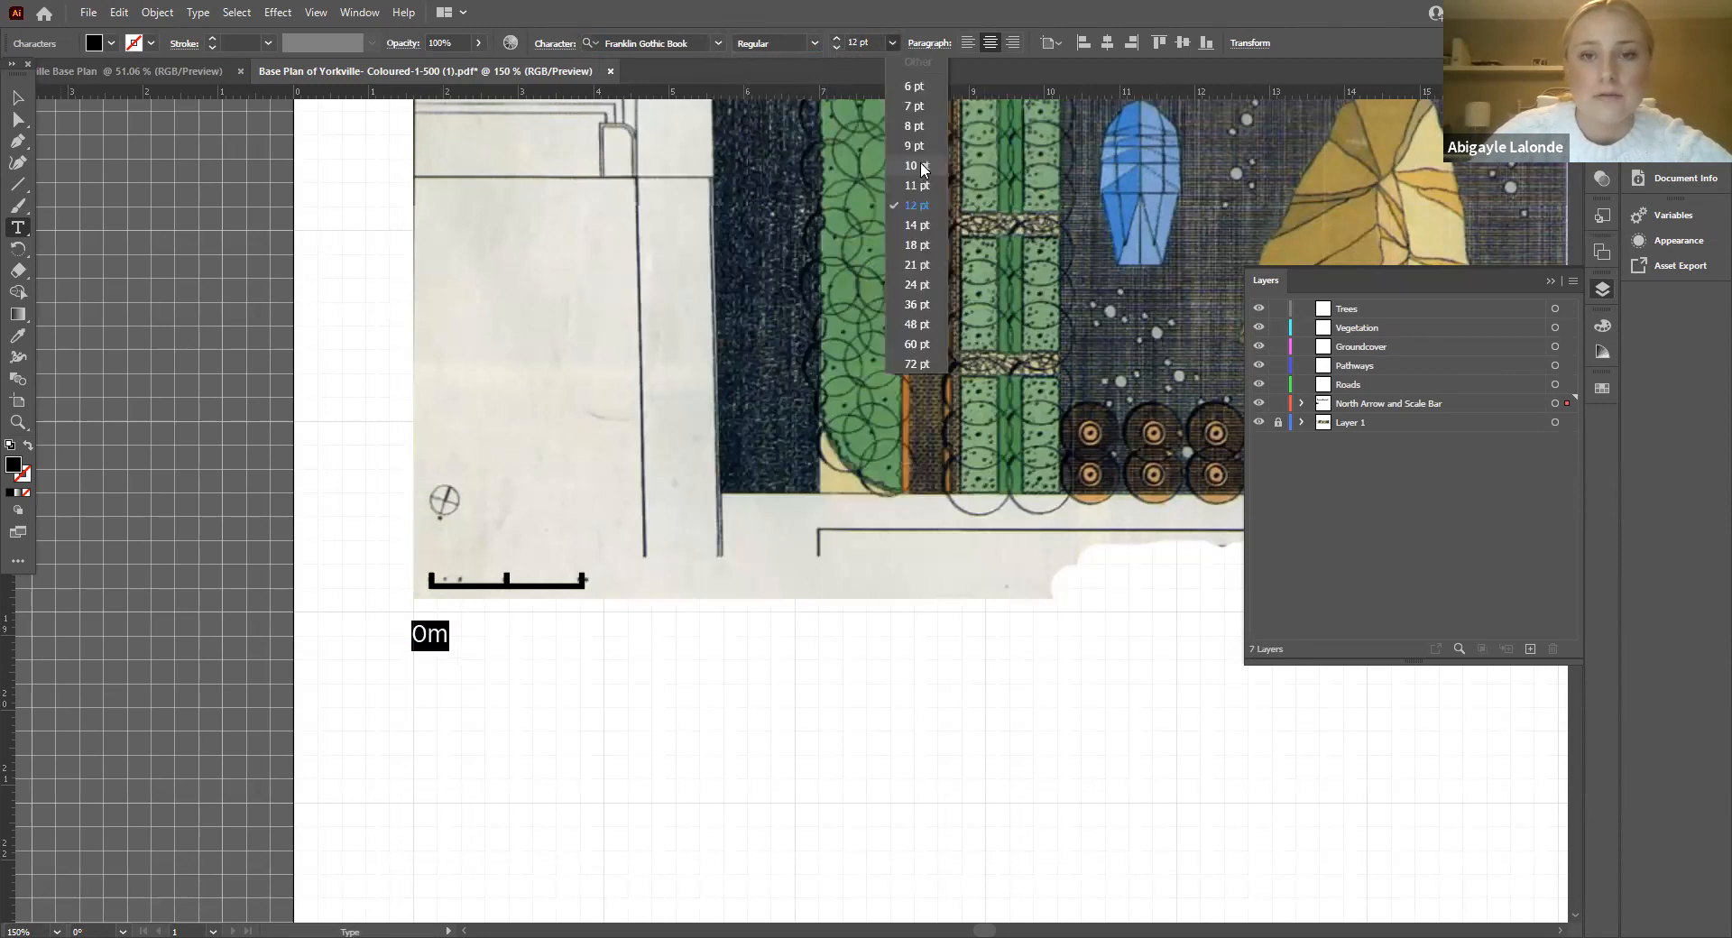
pyautogui.click(860, 40)
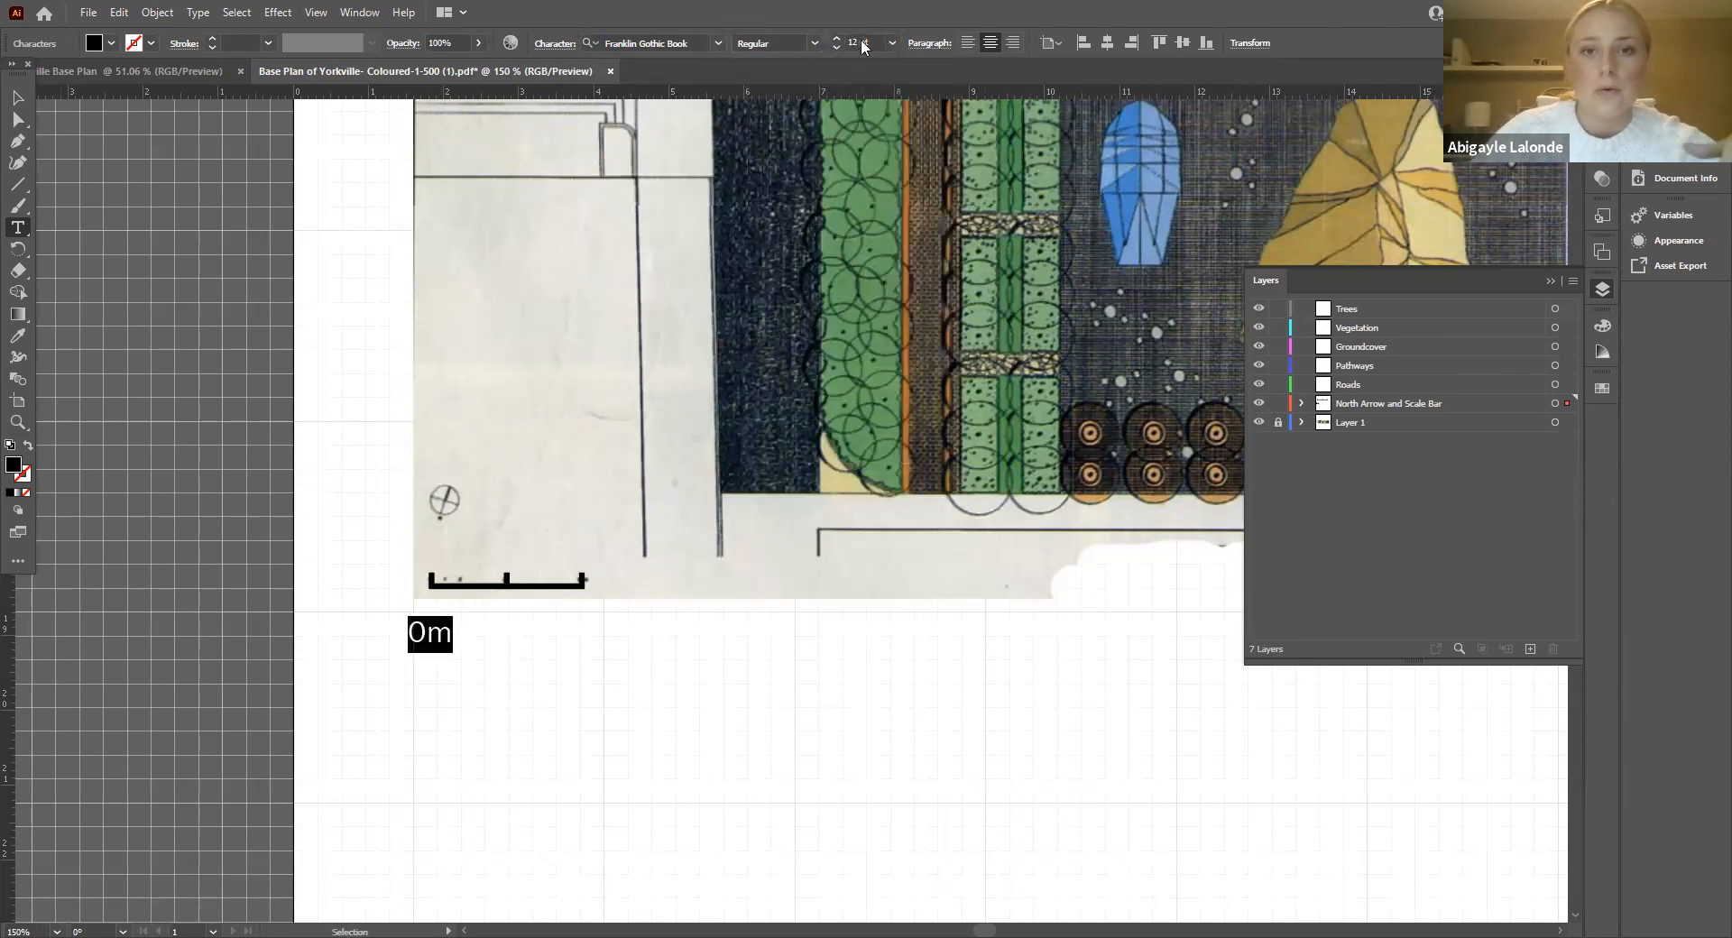
pyautogui.moveTo(870, 41); pyautogui.dragTo(805, 35)
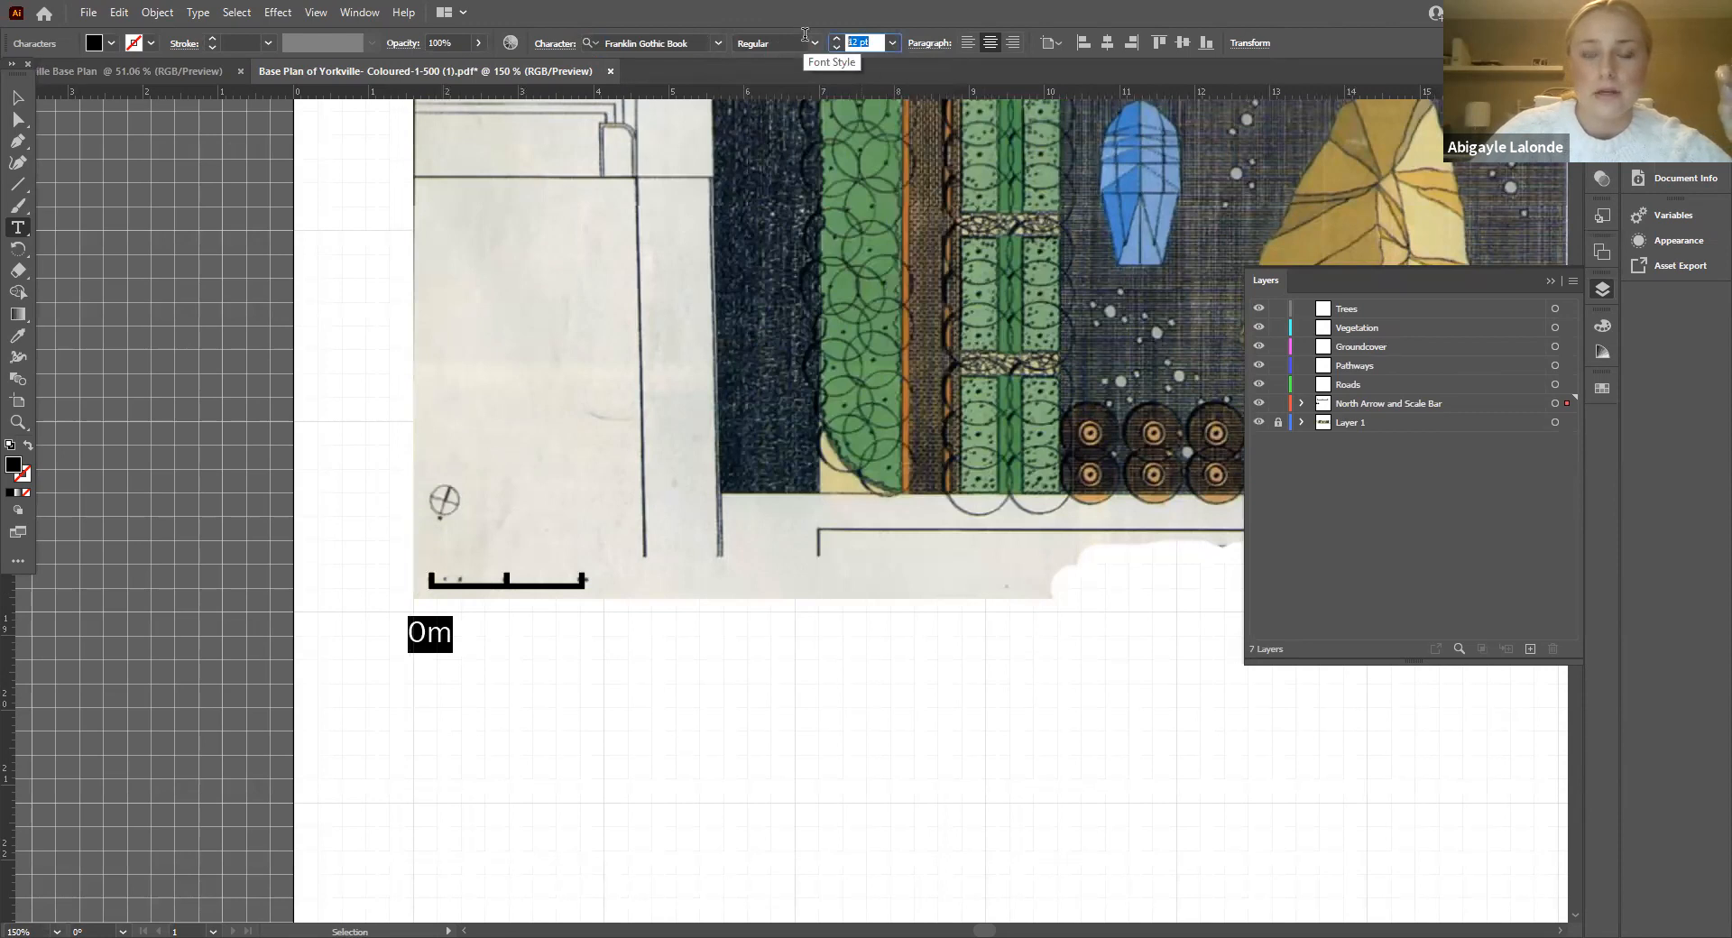
pyautogui.click(894, 41)
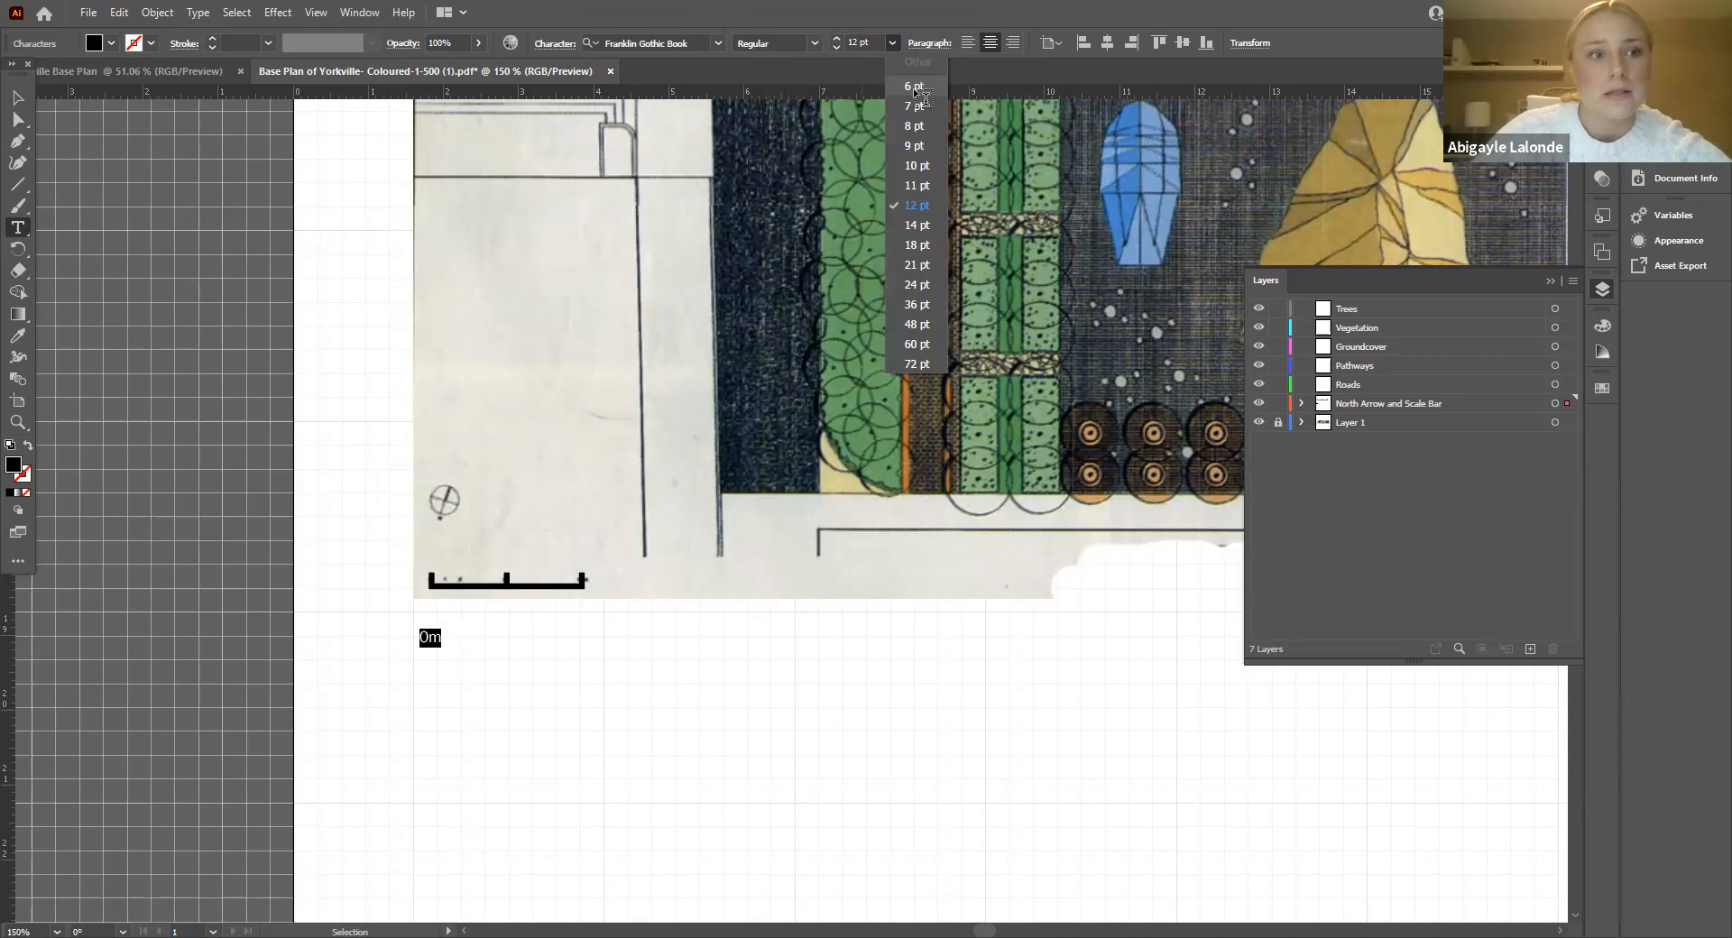
pyautogui.click(914, 87)
pyautogui.press('Escape')
pyautogui.moveTo(439, 636); pyautogui.dragTo(440, 607)
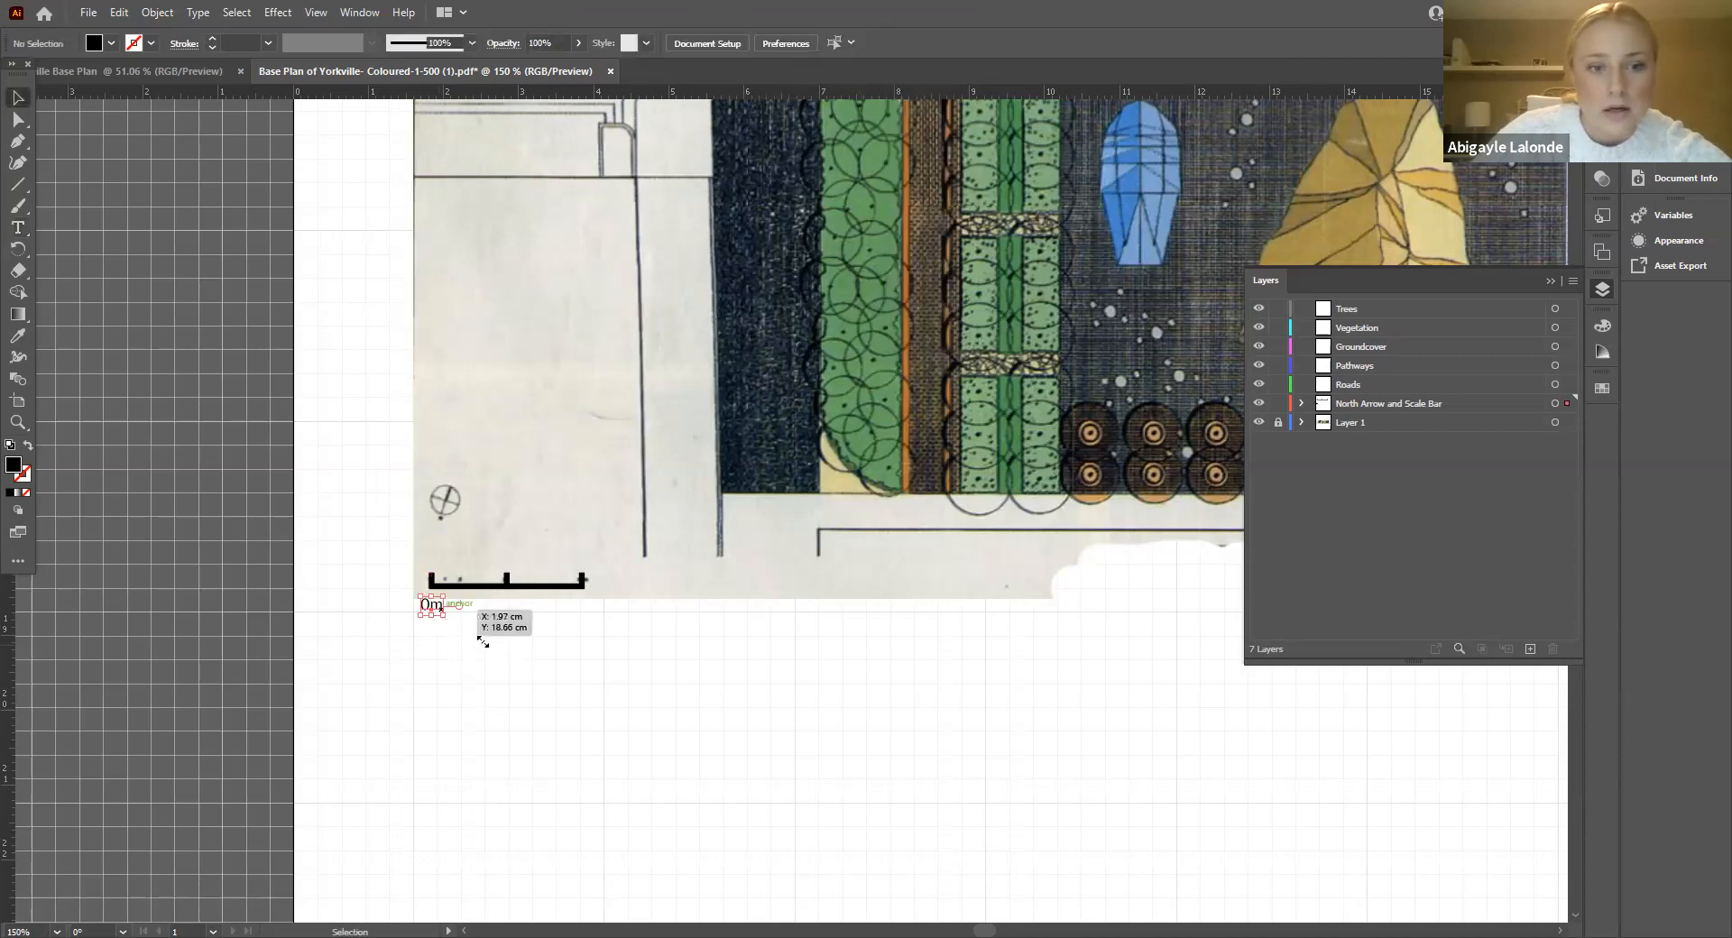
# Step: Copy the 0m label beneath the scale bar's middle and end ticks
pyautogui.click(442, 612)
pyautogui.moveTo(439, 612); pyautogui.dragTo(582, 605)
pyautogui.click(541, 650)
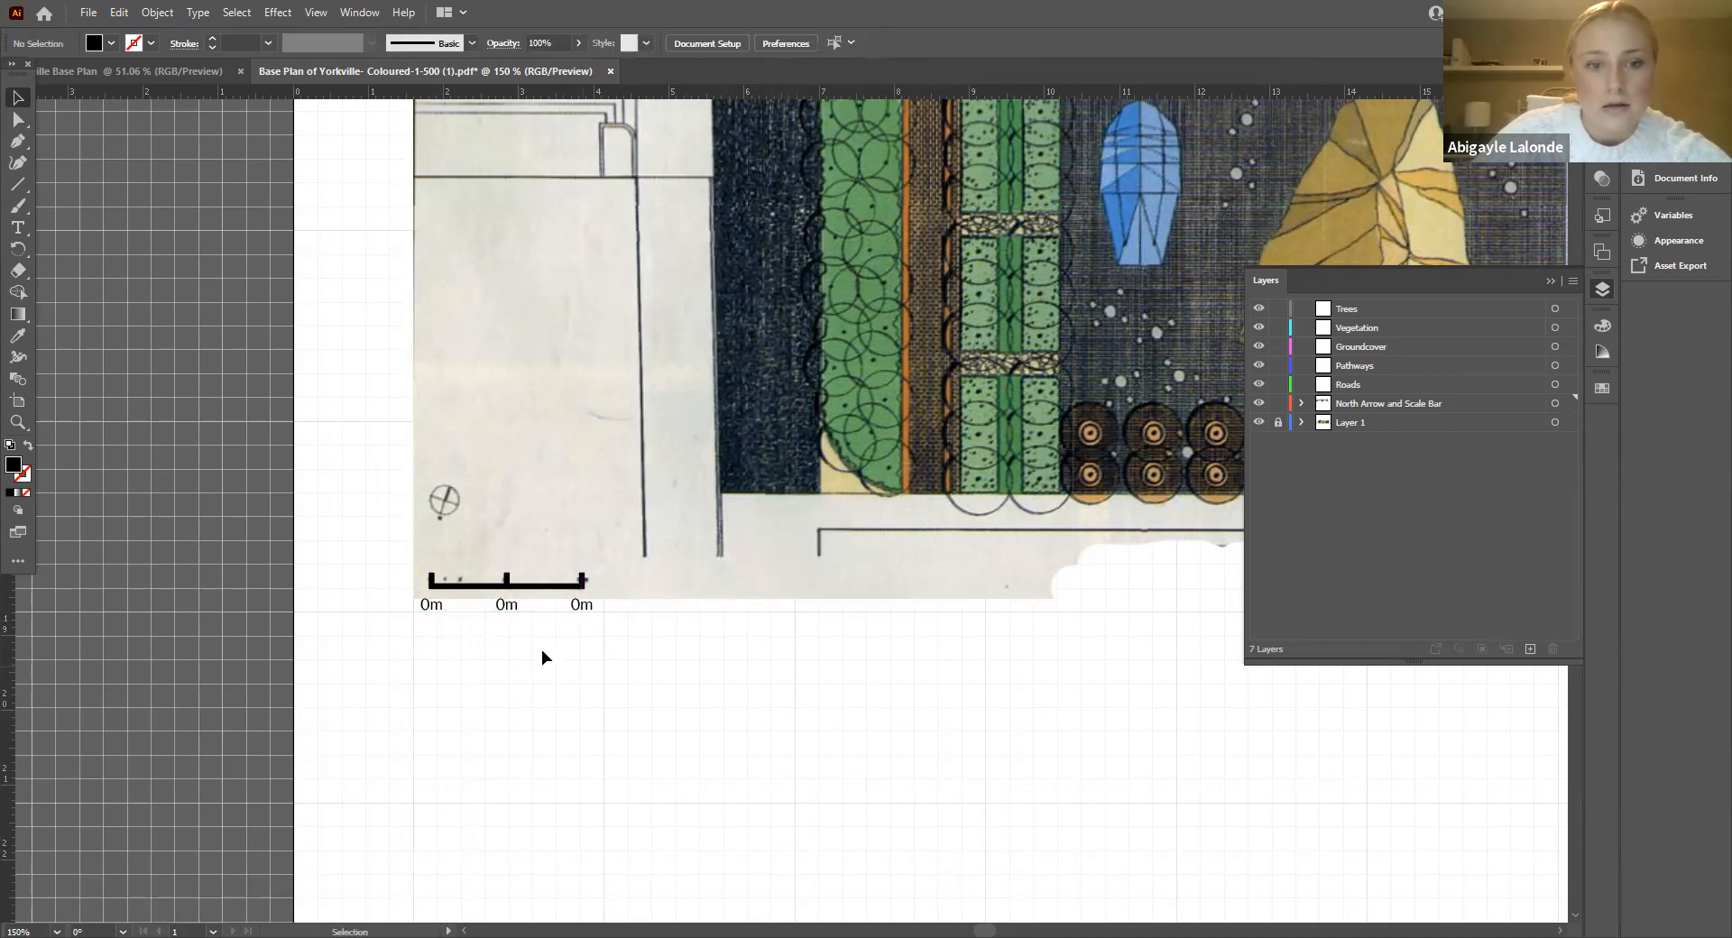
# Step: Change the copied label at the middle tick to "5m" and the one at the end tick to "10m"
pyautogui.doubleClick(504, 607)
pyautogui.write('5m')
pyautogui.press('Escape')
pyautogui.click(575, 605)
pyautogui.write('1')
pyautogui.click(28, 102)
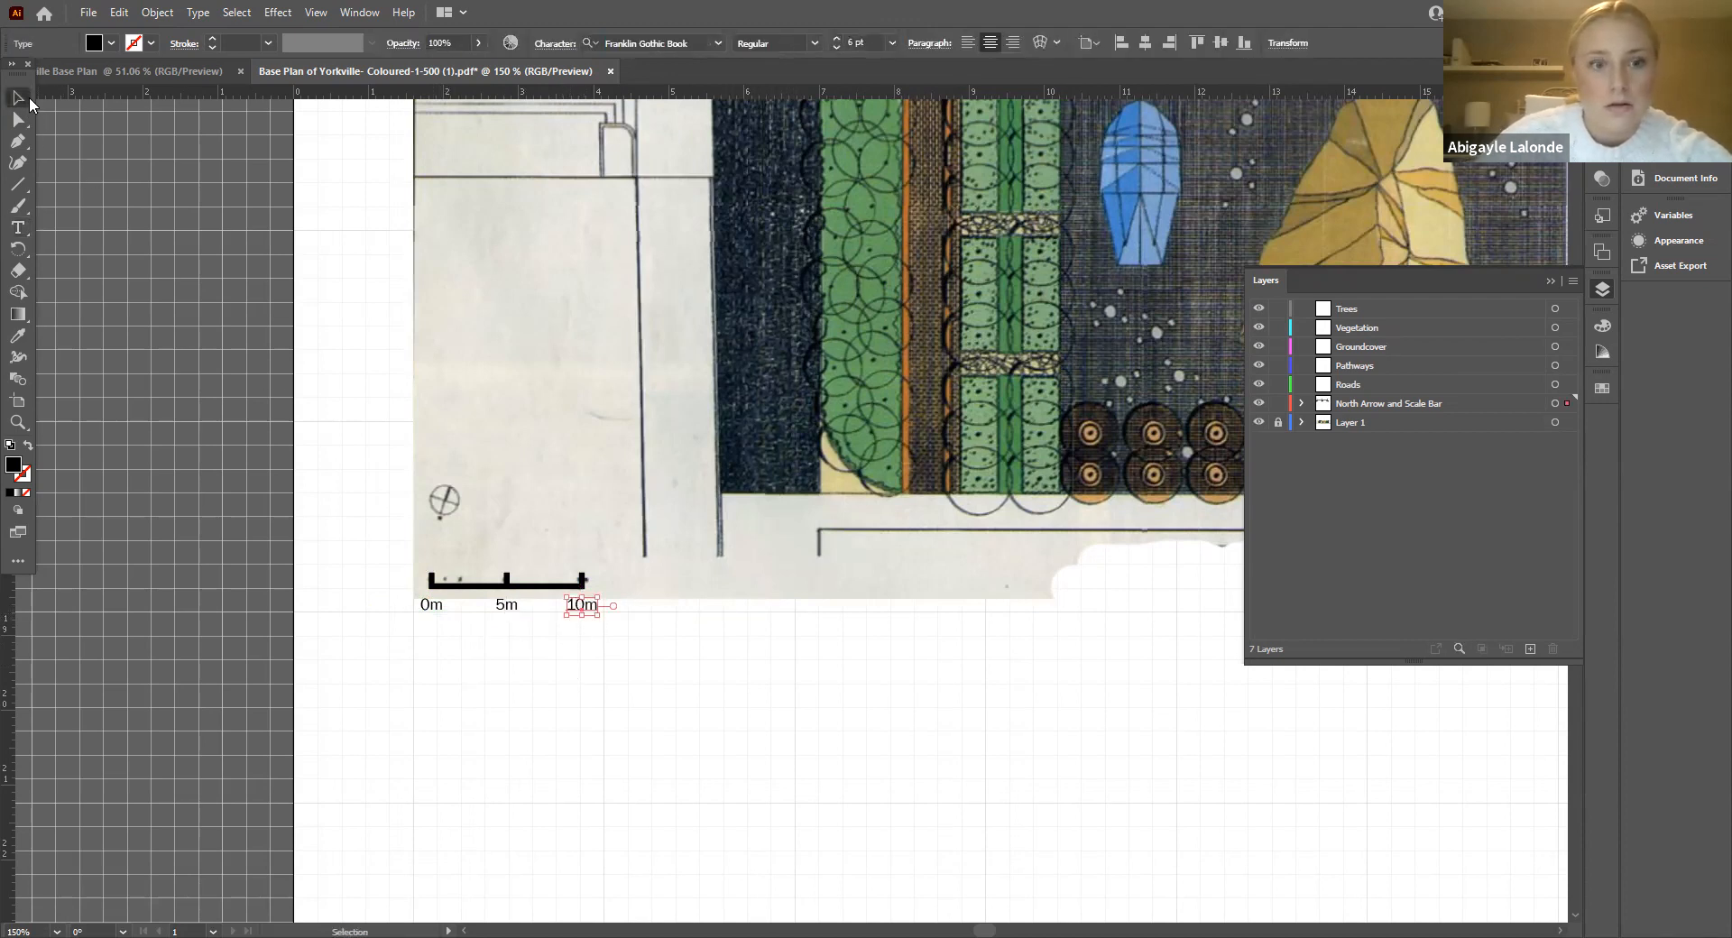
pyautogui.click(725, 672)
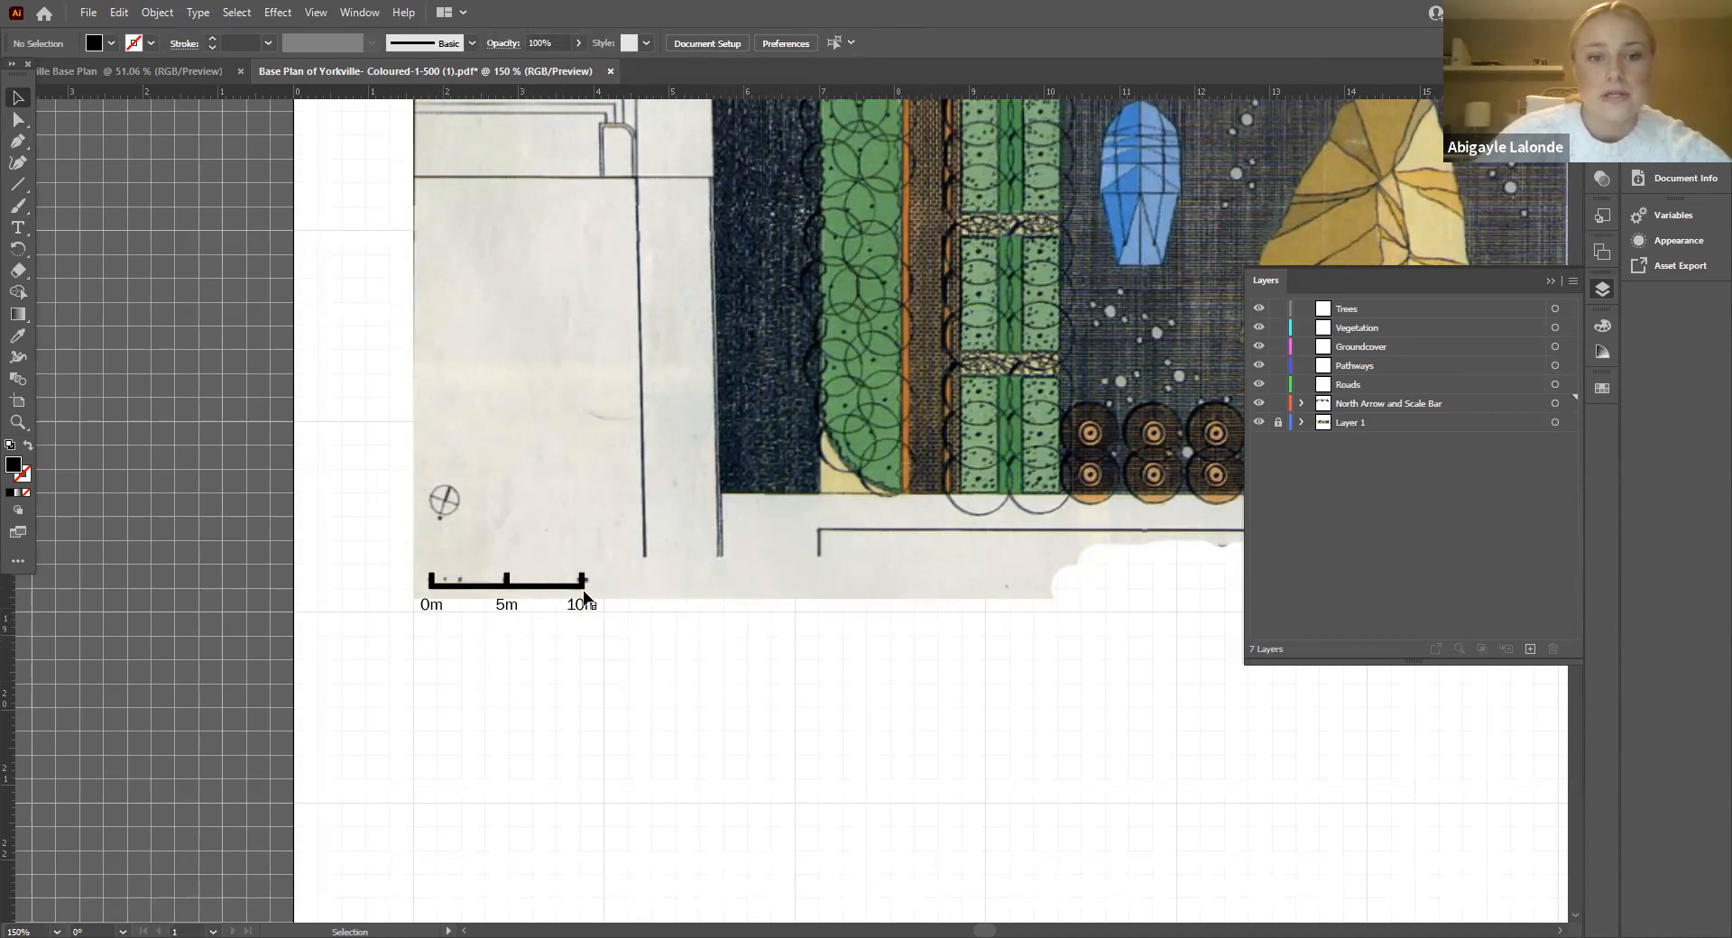
# Step: Select the scale bar's line work together with the 0m, 5m and 10m labels and group them
pyautogui.hotkey('shift', 'x')
pyautogui.hotkey('shift', 'x')
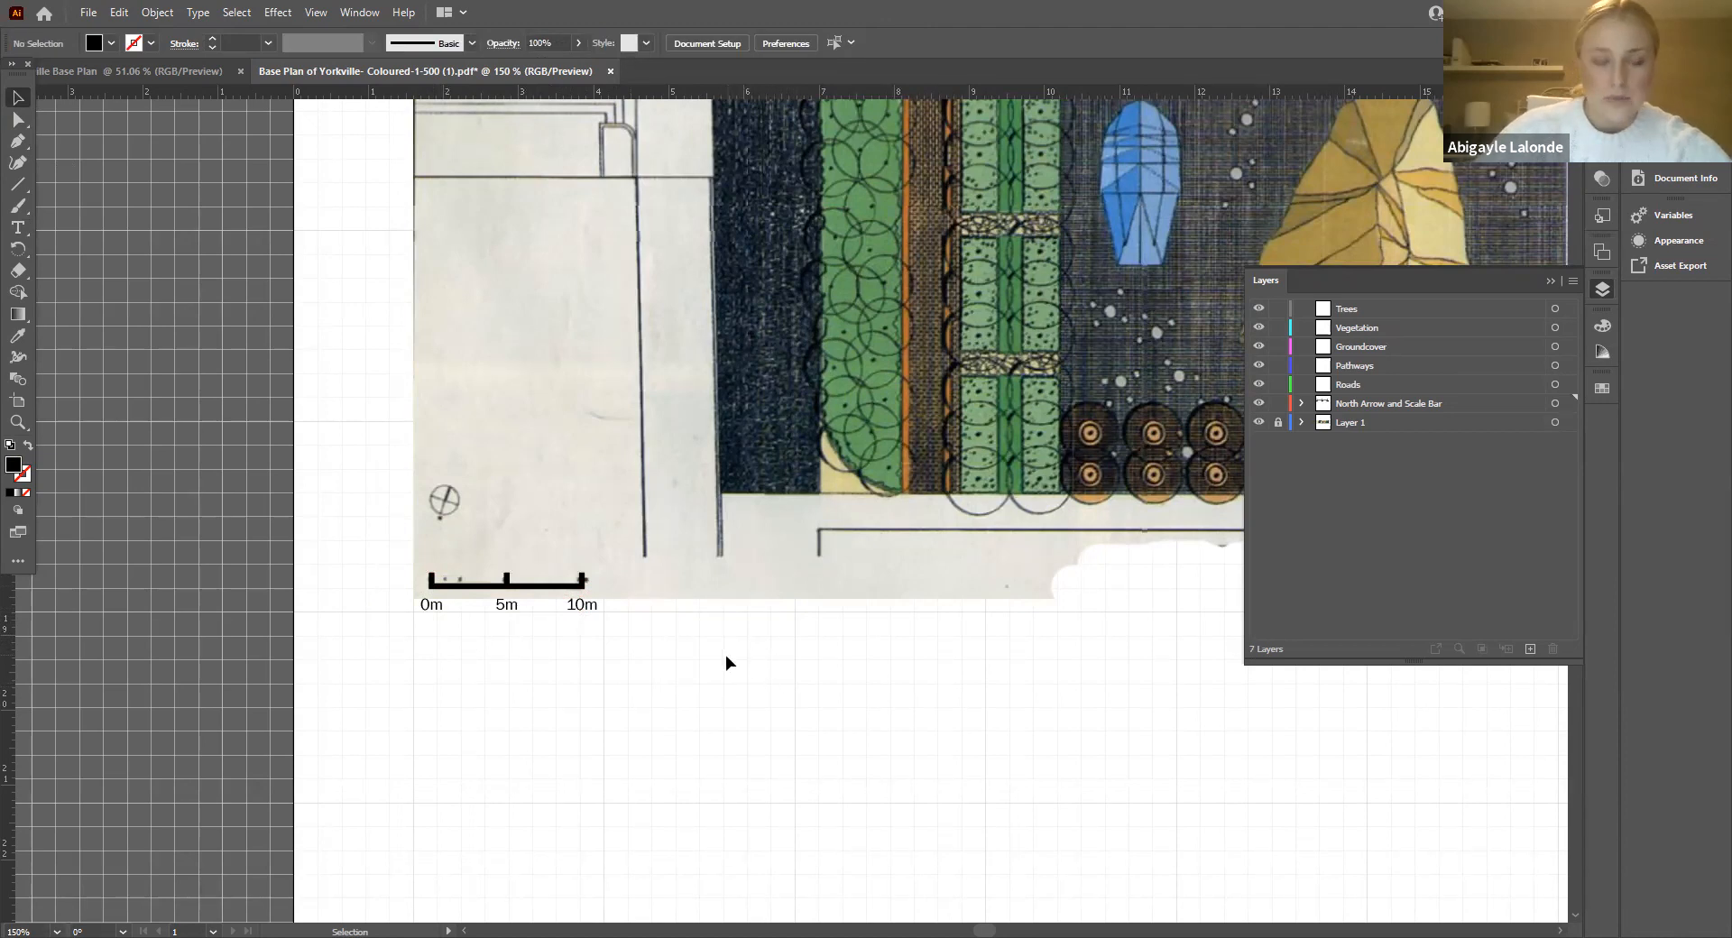
pyautogui.moveTo(638, 622); pyautogui.dragTo(373, 534)
pyautogui.click(476, 657)
pyautogui.click(431, 603)
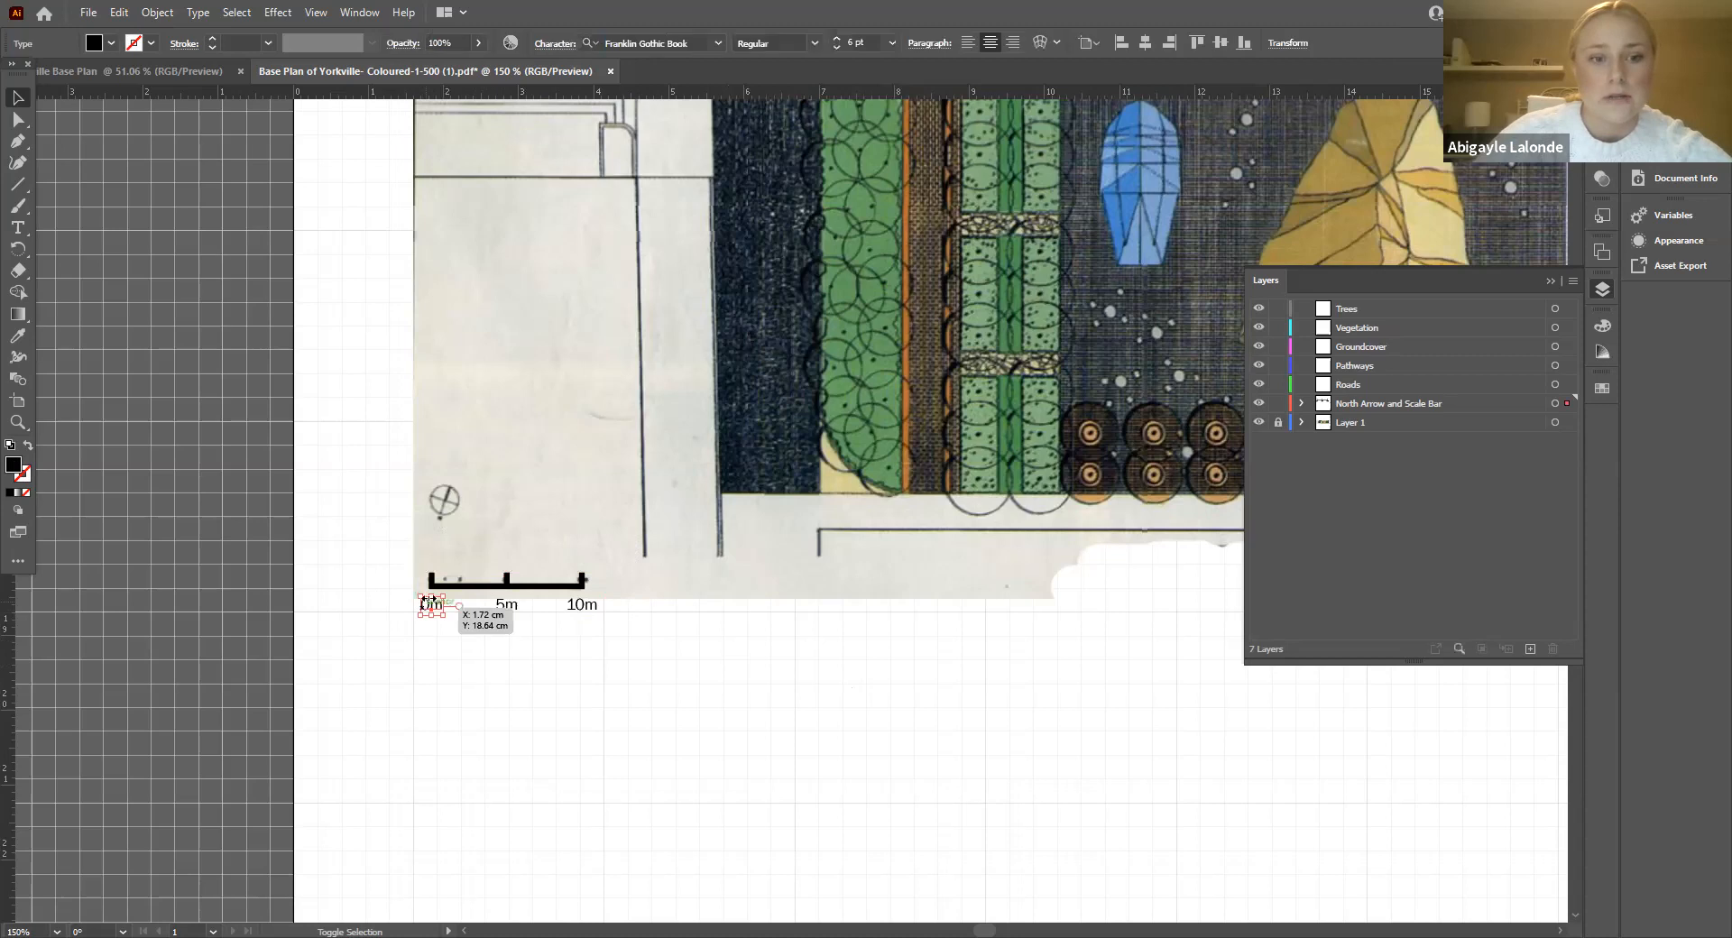
pyautogui.keyDown('shift'); pyautogui.click(469, 586); pyautogui.keyUp('shift')
pyautogui.keyDown('shift'); pyautogui.click(506, 607); pyautogui.keyUp('shift')
pyautogui.keyDown('shift'); pyautogui.click(588, 606); pyautogui.keyUp('shift')
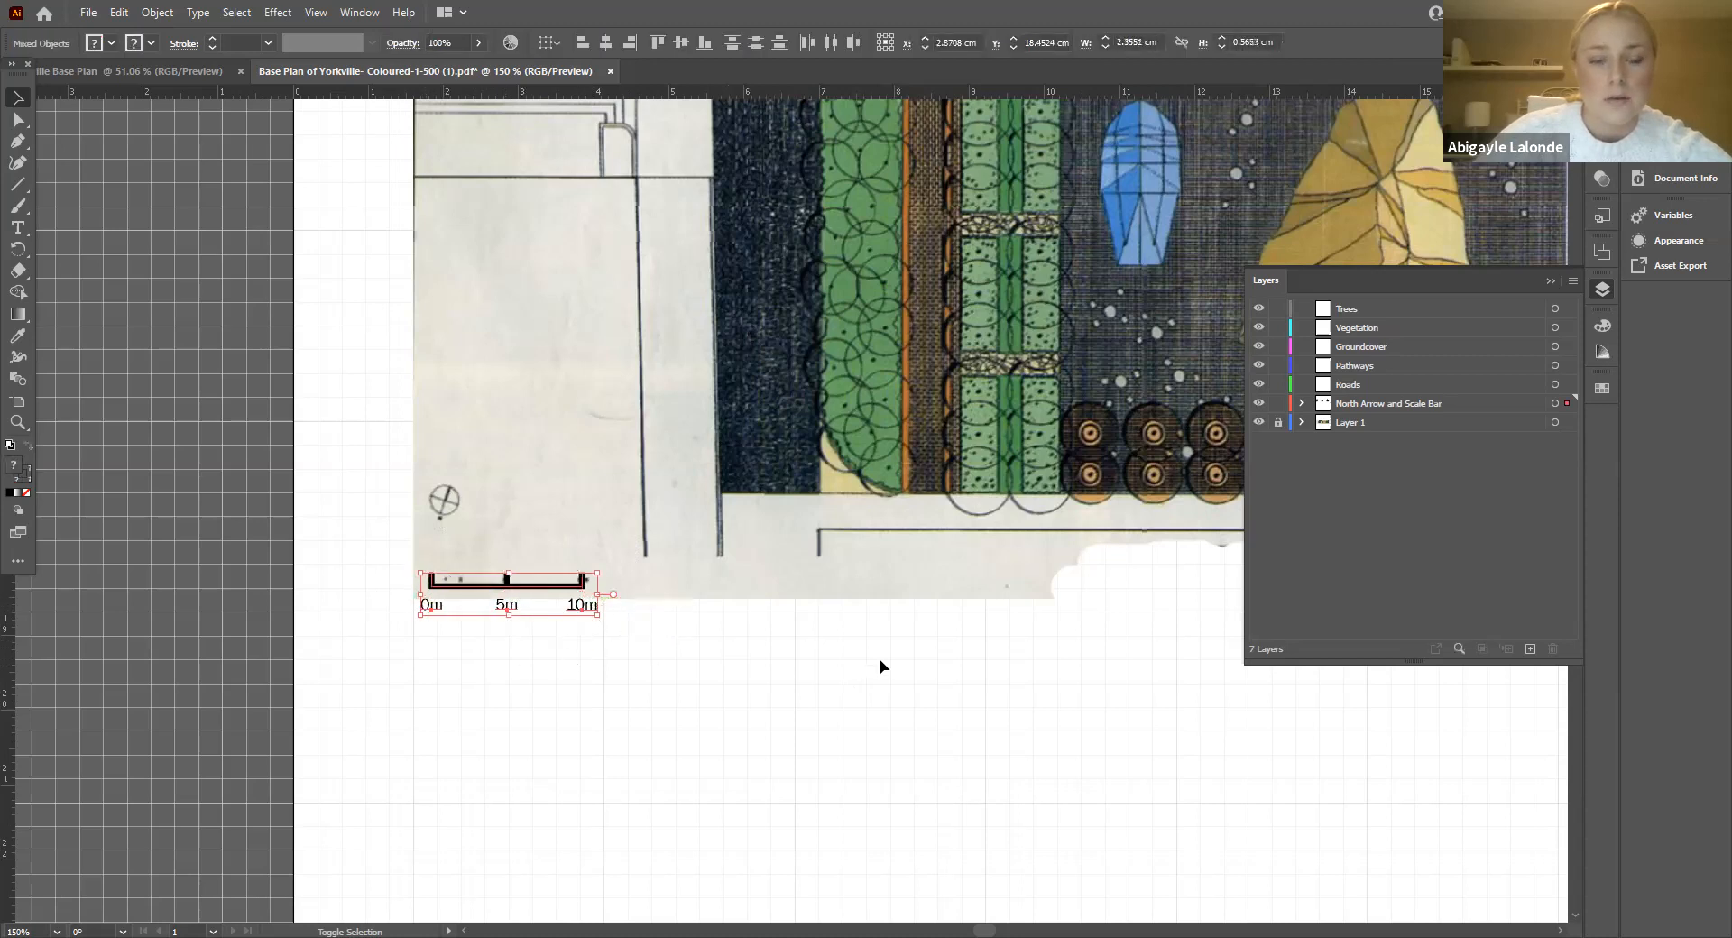
pyautogui.click(157, 12)
pyautogui.click(220, 93)
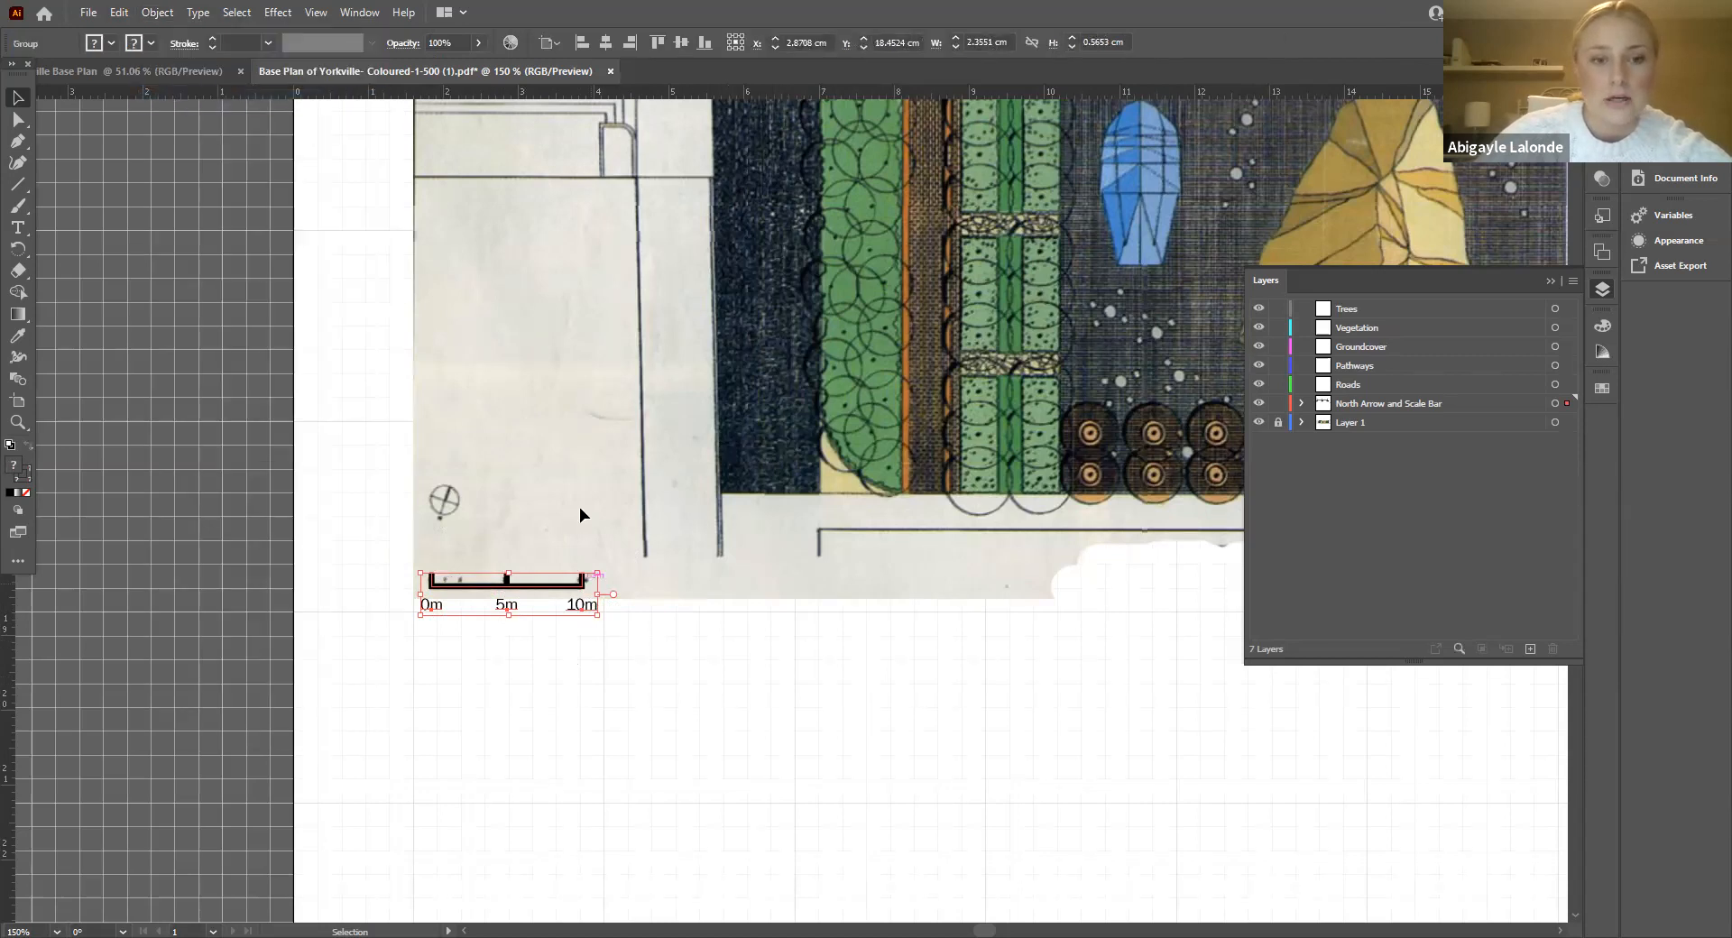
# Step: Try moving the grouped scale bar away and back over the base image, repositioning the separate middle tick
pyautogui.click(624, 566)
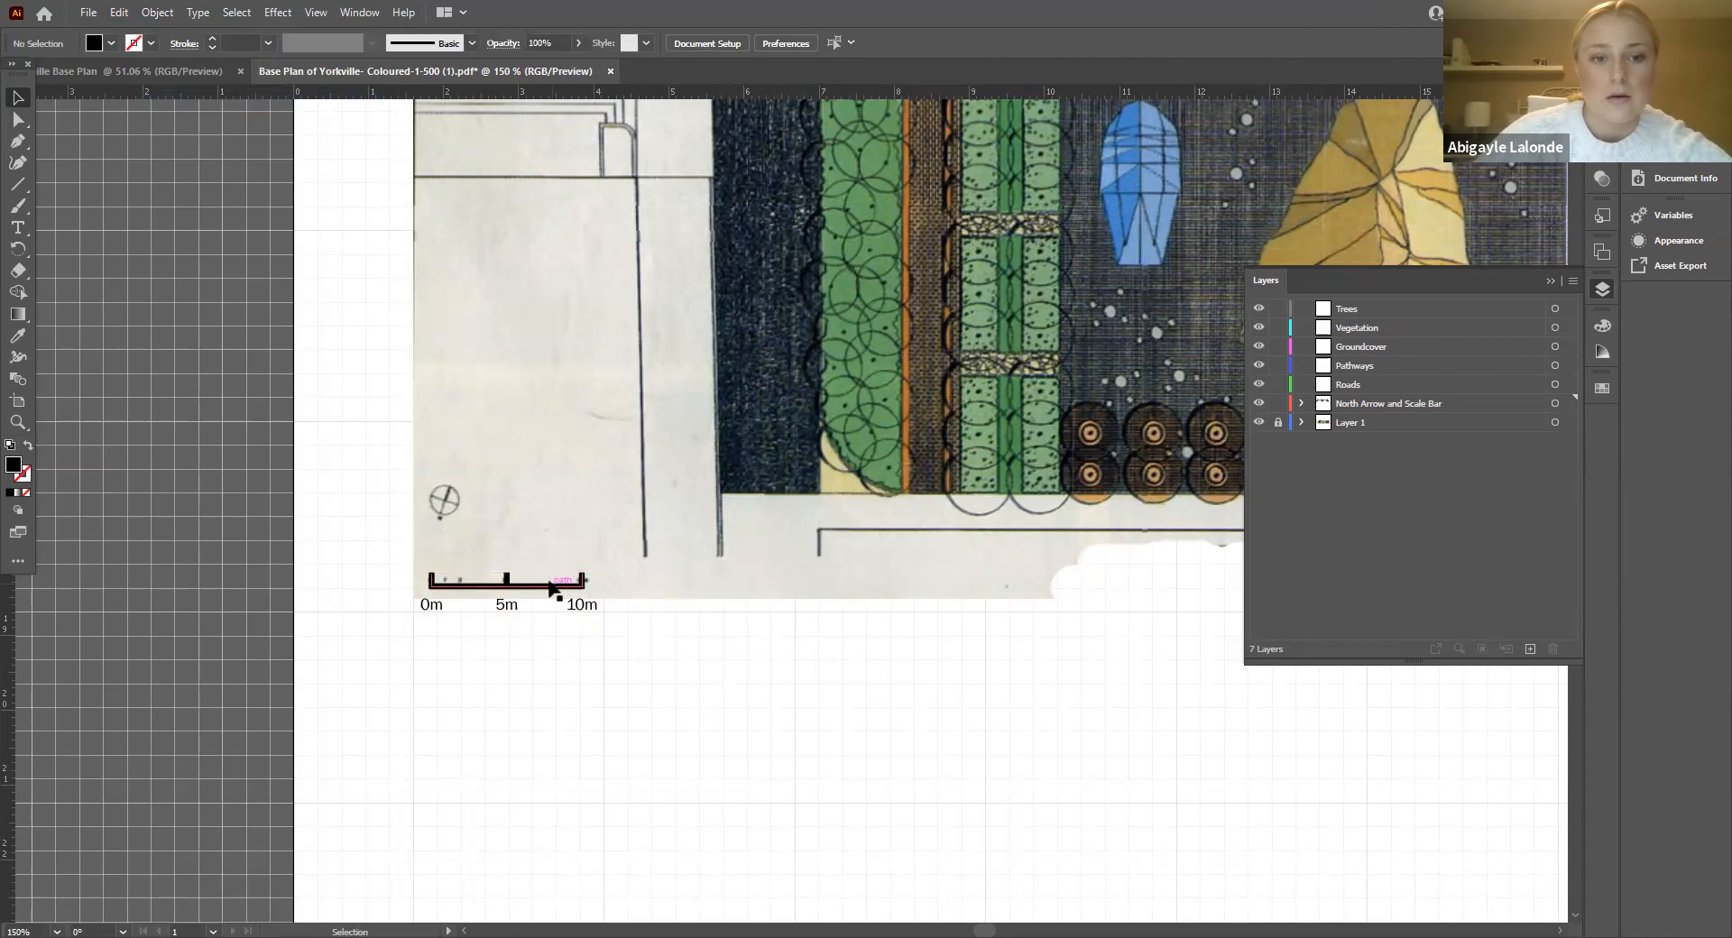
pyautogui.click(552, 588)
pyautogui.moveTo(487, 591); pyautogui.dragTo(631, 604)
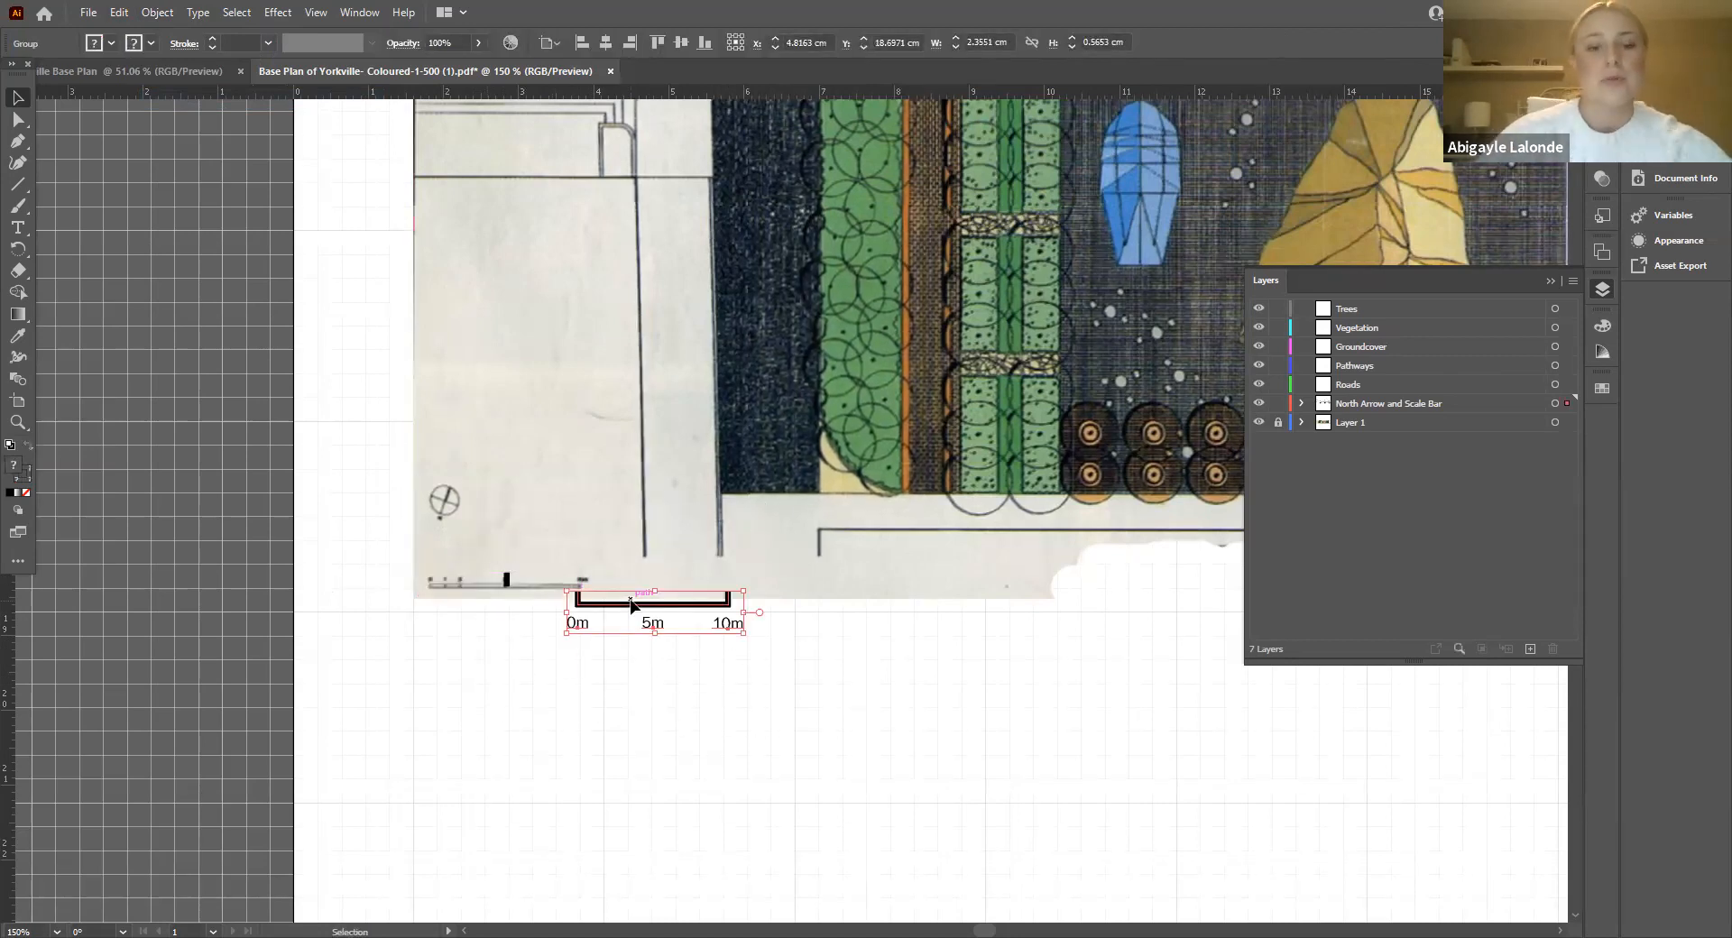
pyautogui.click(669, 723)
pyautogui.moveTo(613, 622); pyautogui.dragTo(503, 580)
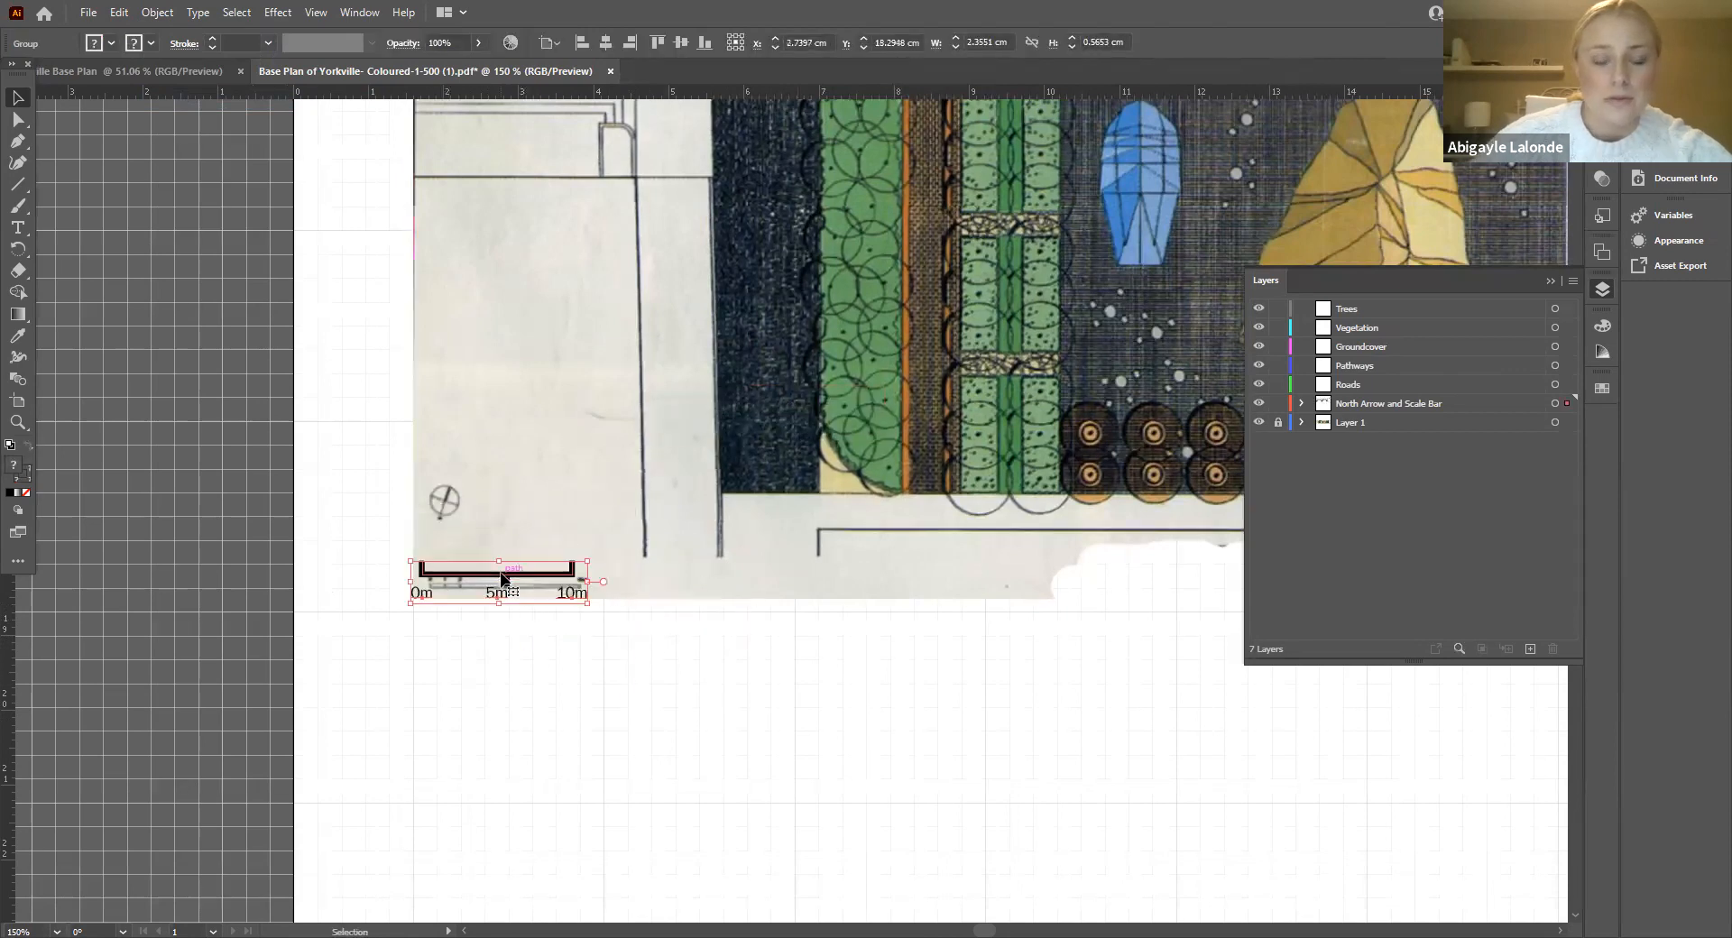
pyautogui.click(558, 626)
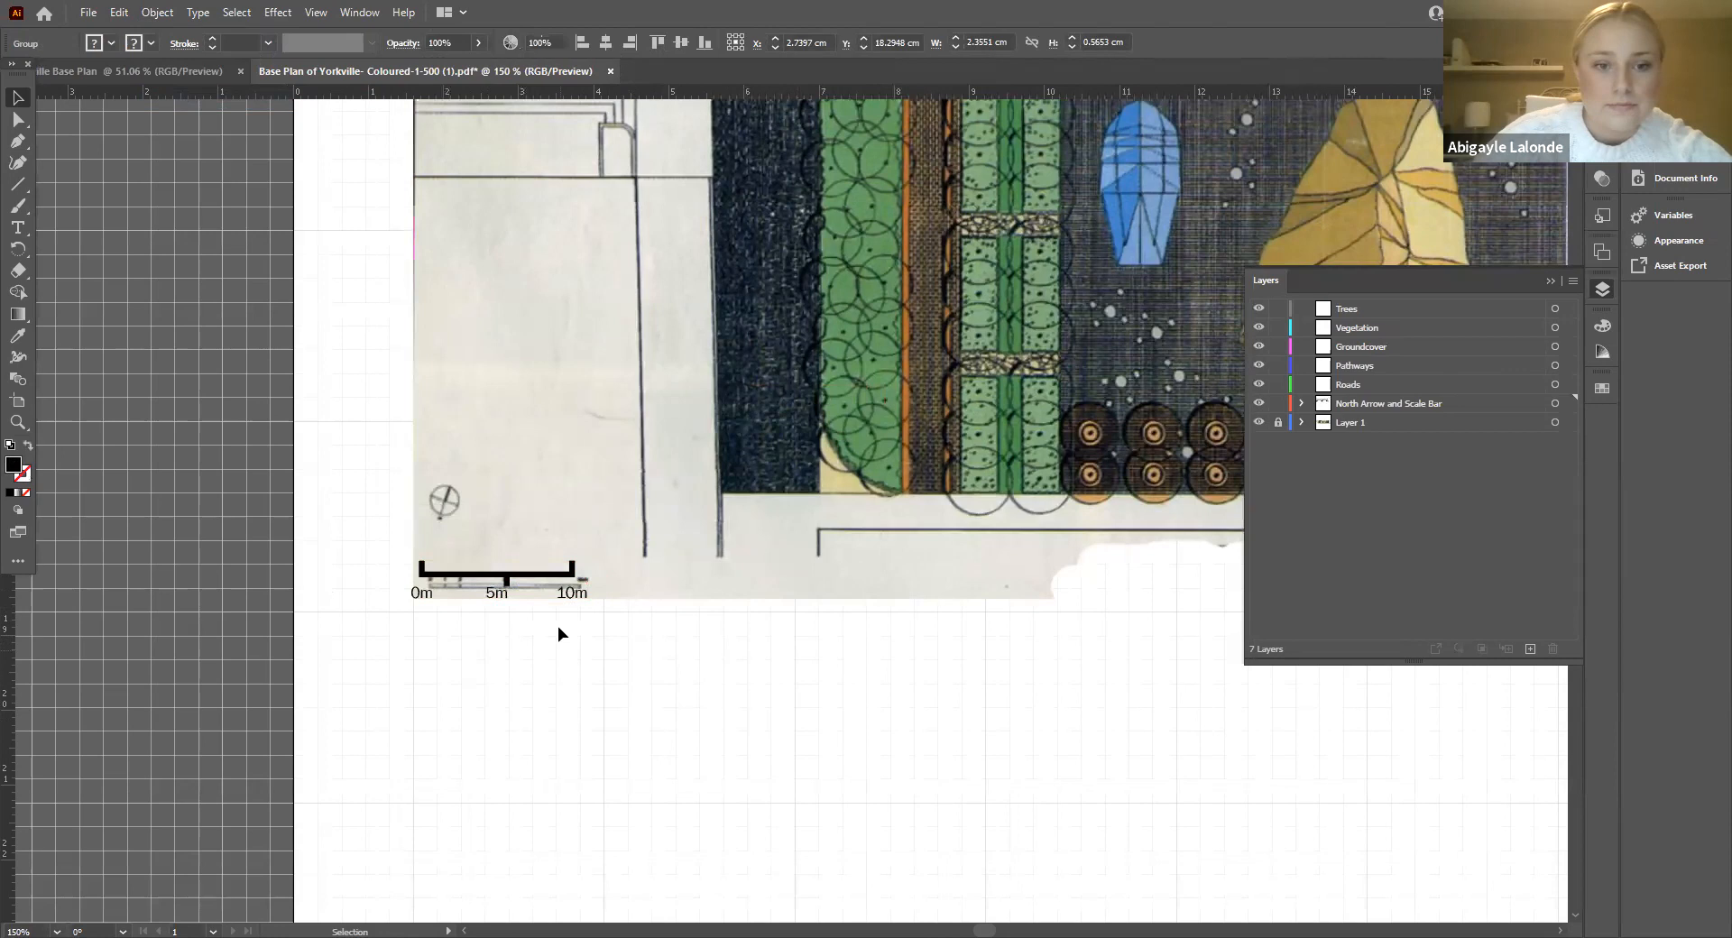
pyautogui.click(503, 578)
pyautogui.moveTo(503, 578); pyautogui.dragTo(513, 586)
pyautogui.click(832, 845)
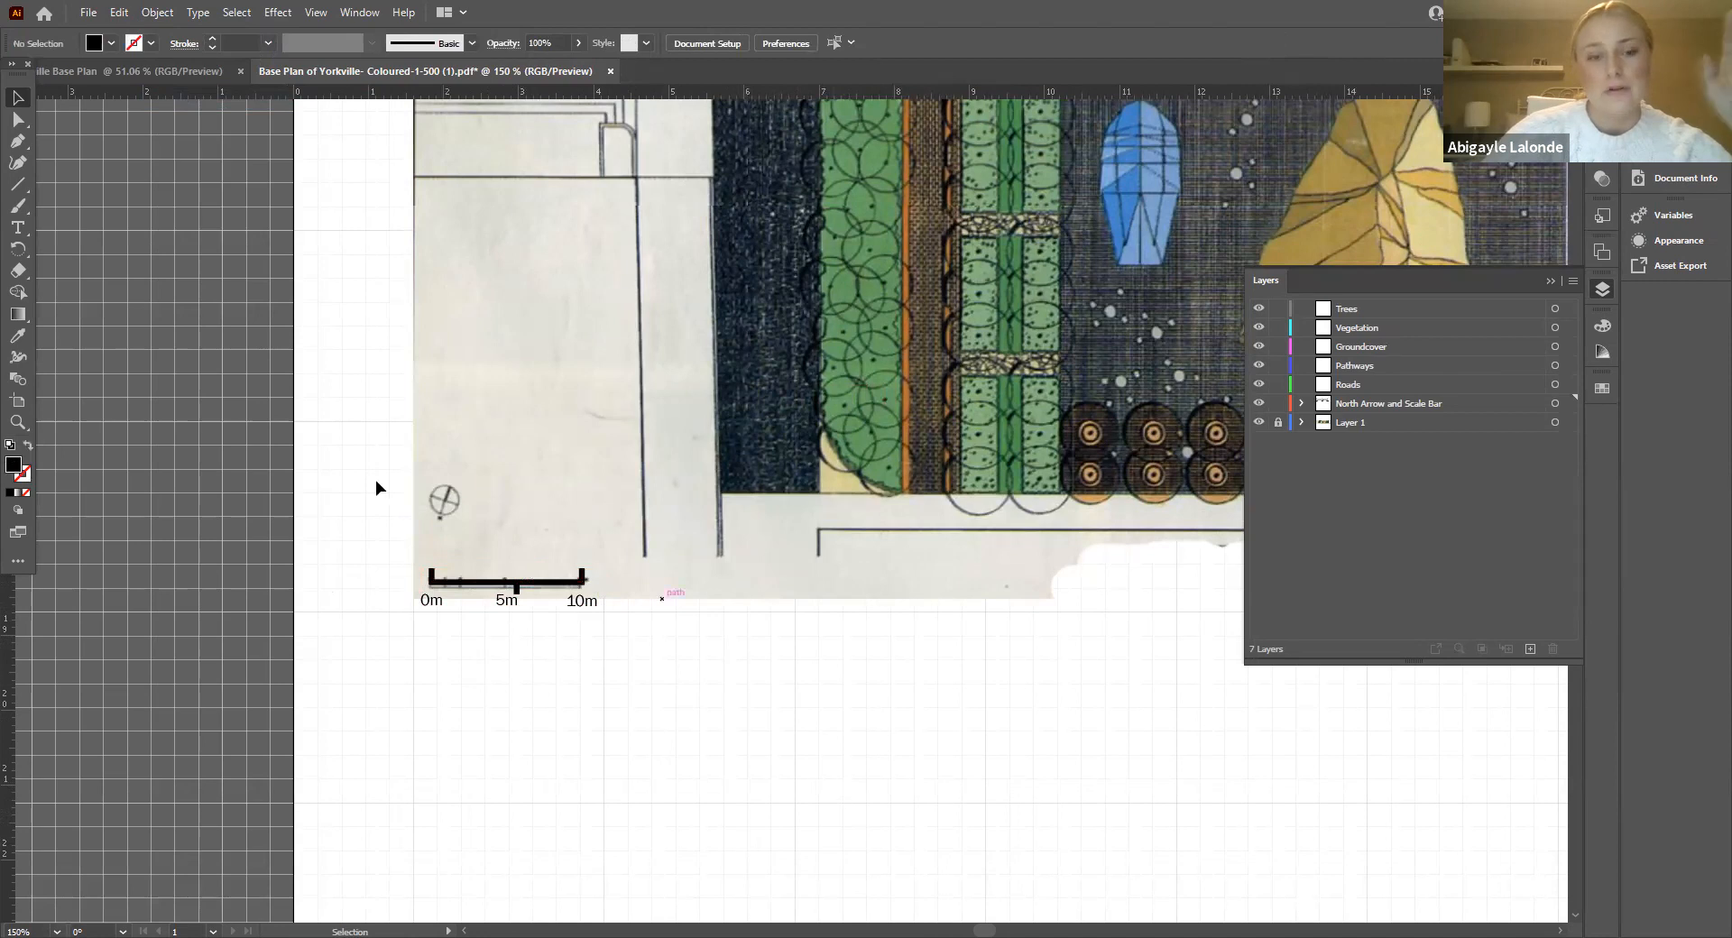
# Step: Check the contents of the North Arrow and Scale Bar layer, and undo the moves of the scale bar and middle tick
pyautogui.click(1554, 404)
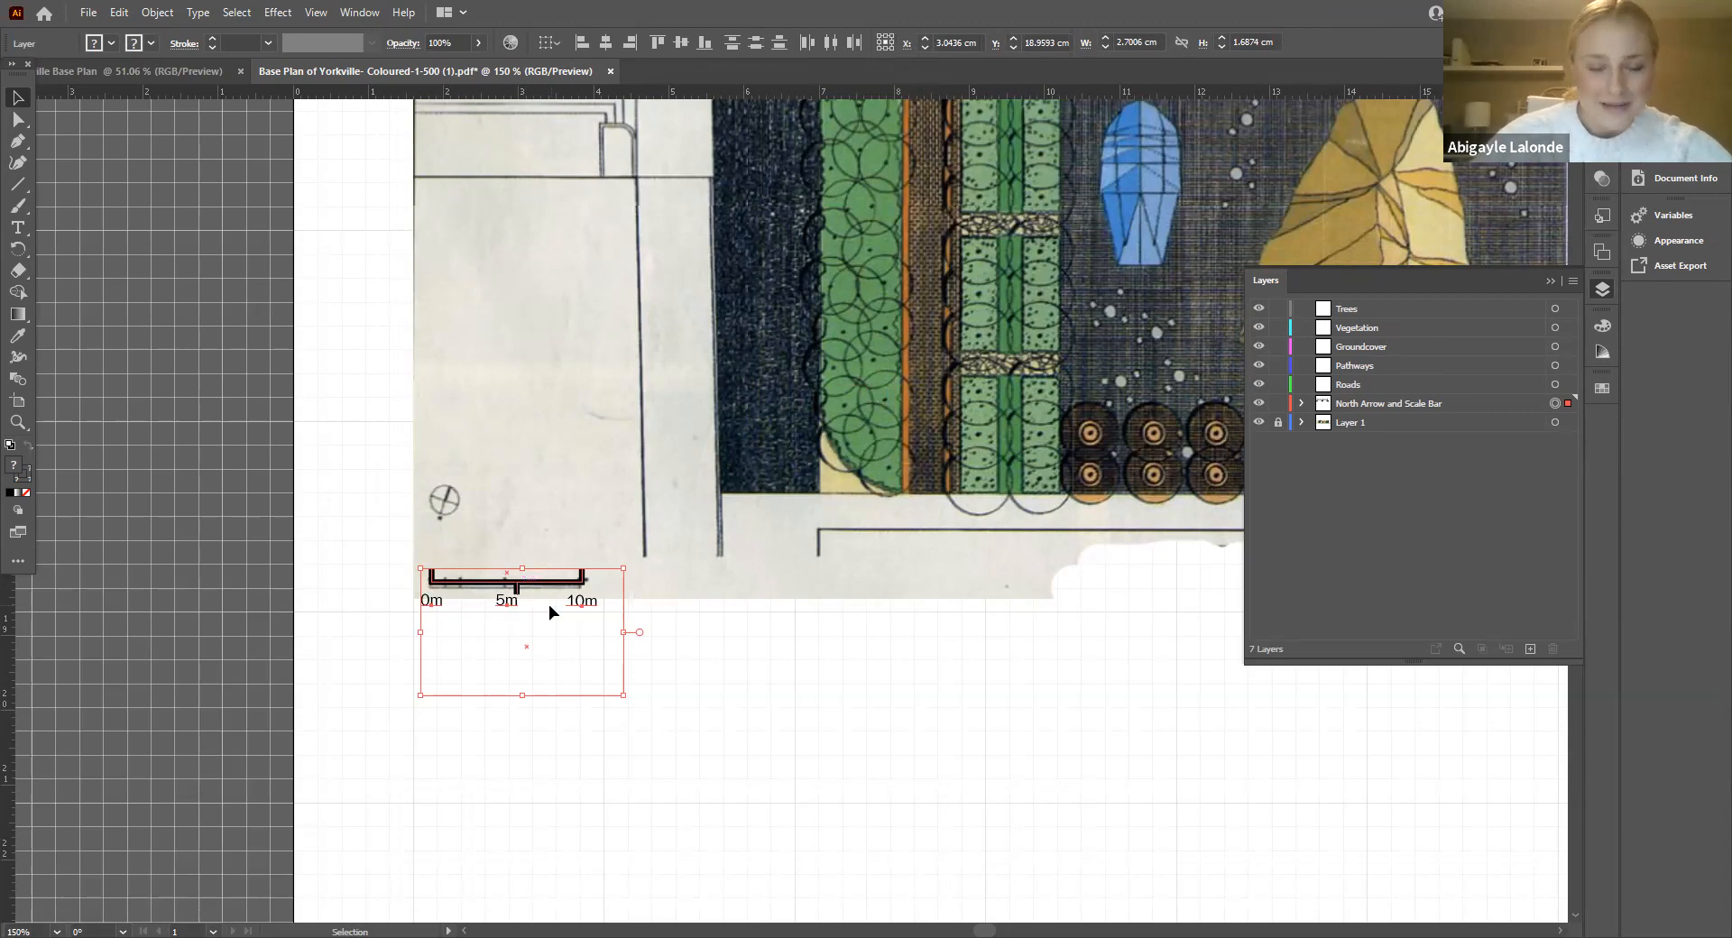
pyautogui.click(485, 630)
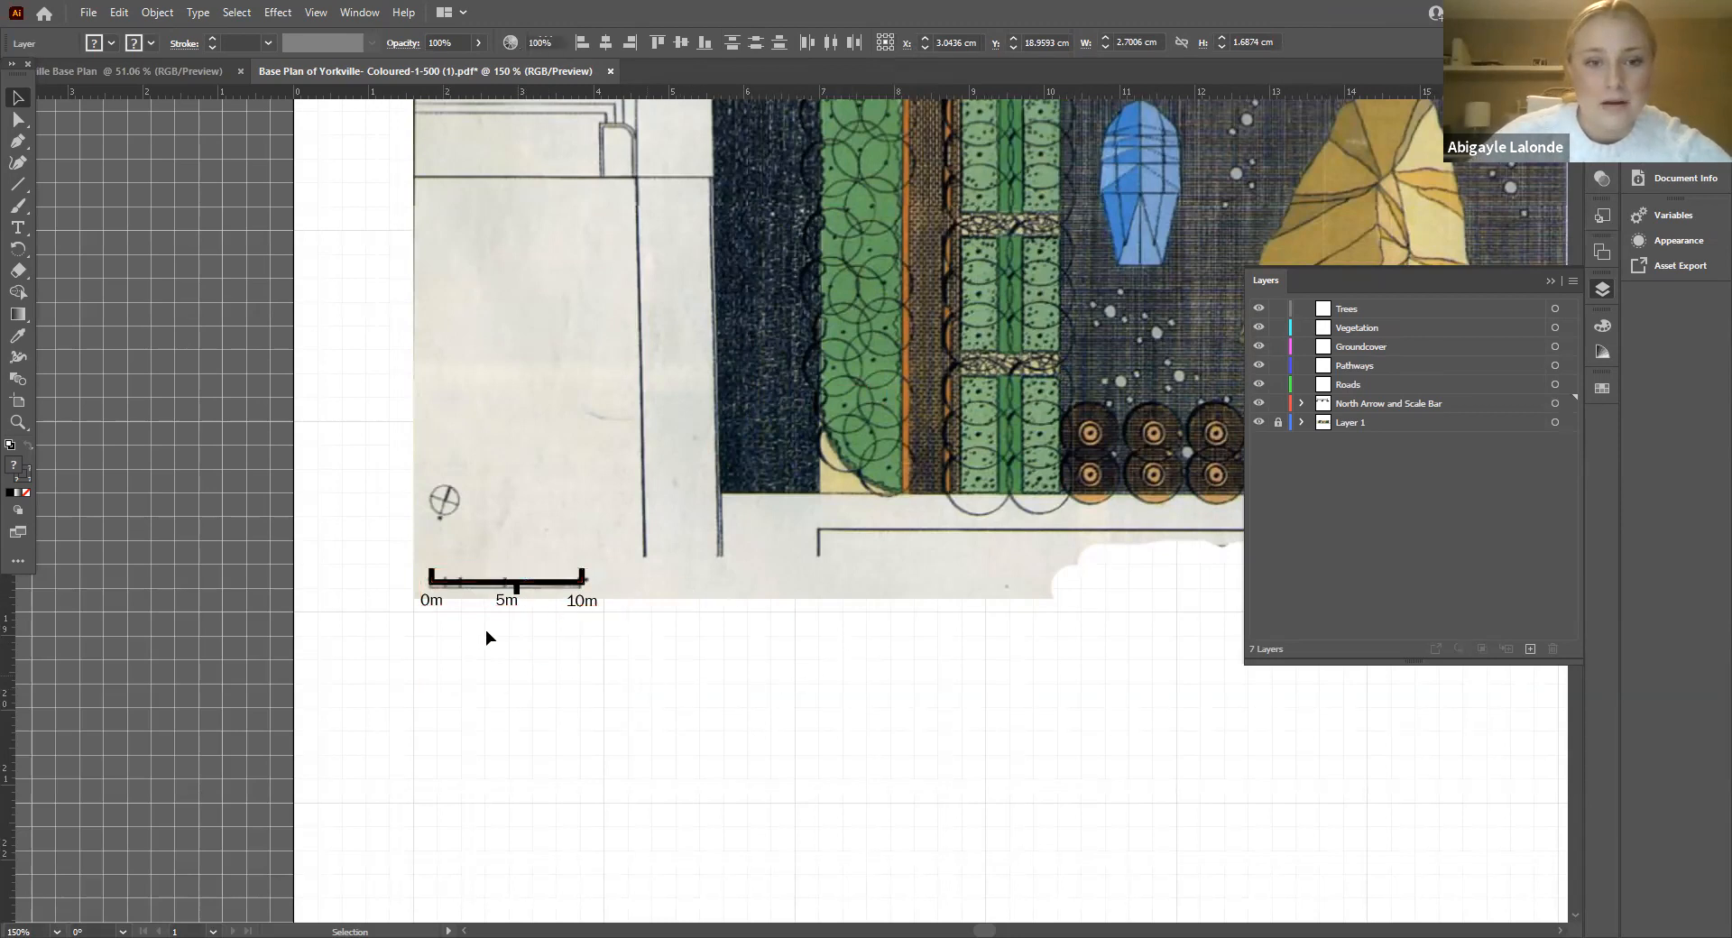
pyautogui.click(517, 611)
pyautogui.click(585, 626)
pyautogui.hotkey('ctrl', 'z')
pyautogui.hotkey('ctrl', 'z')
pyautogui.hotkey('ctrl', 'z')
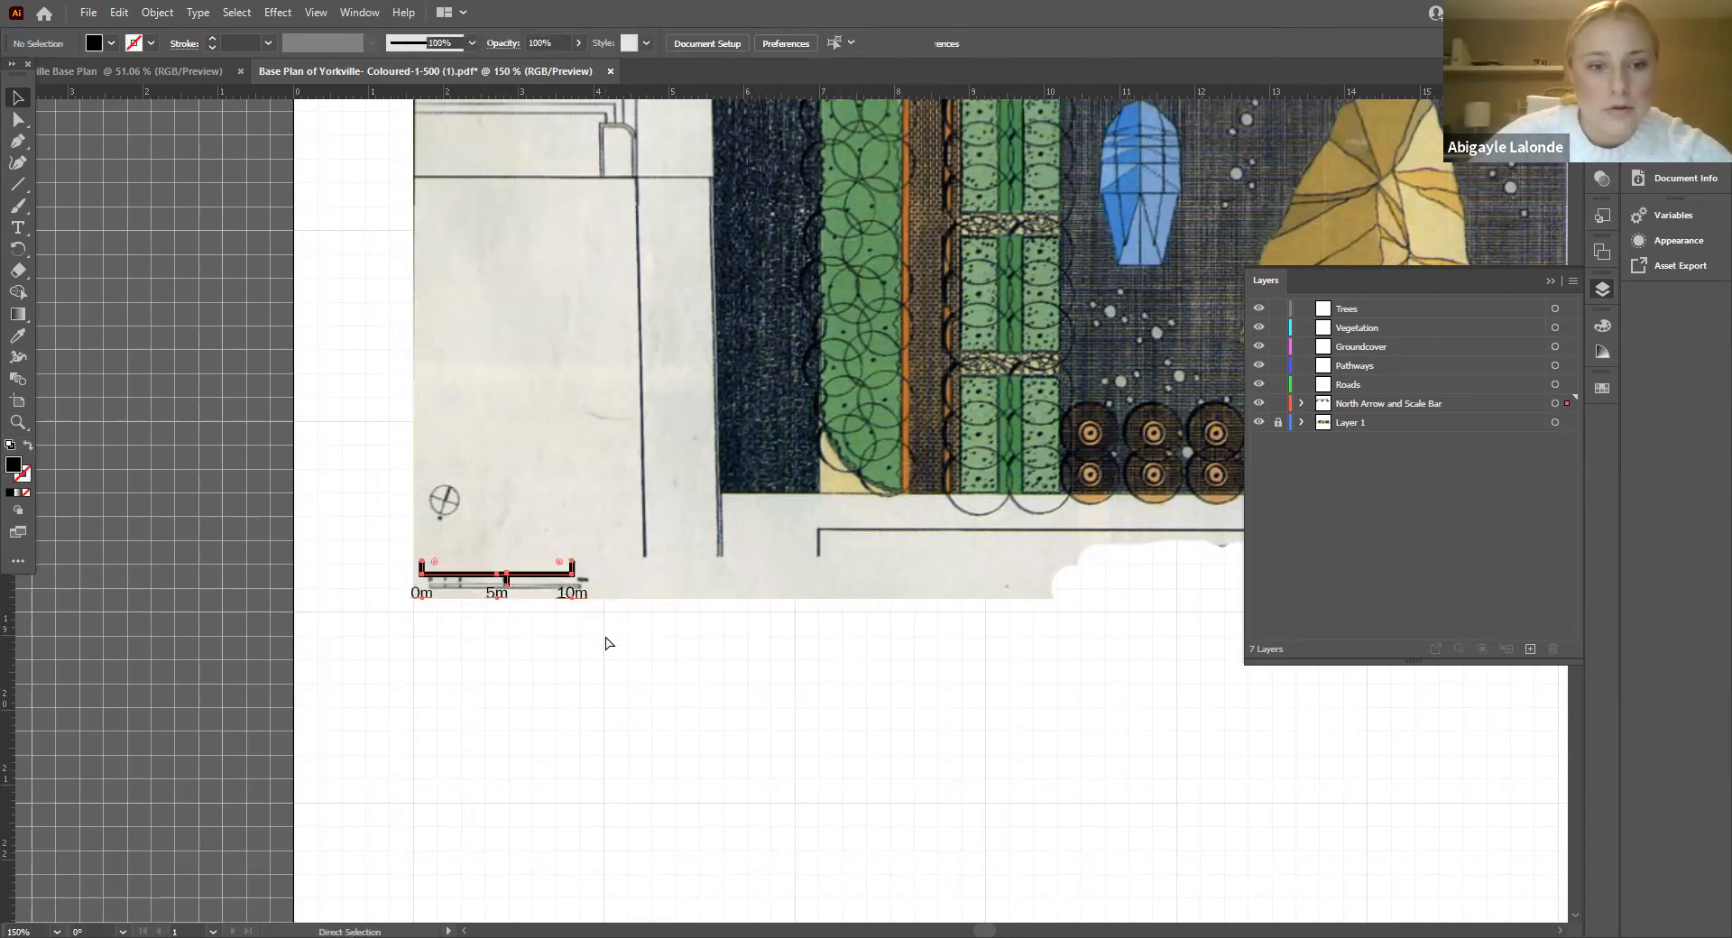
pyautogui.hotkey('ctrl', 'z')
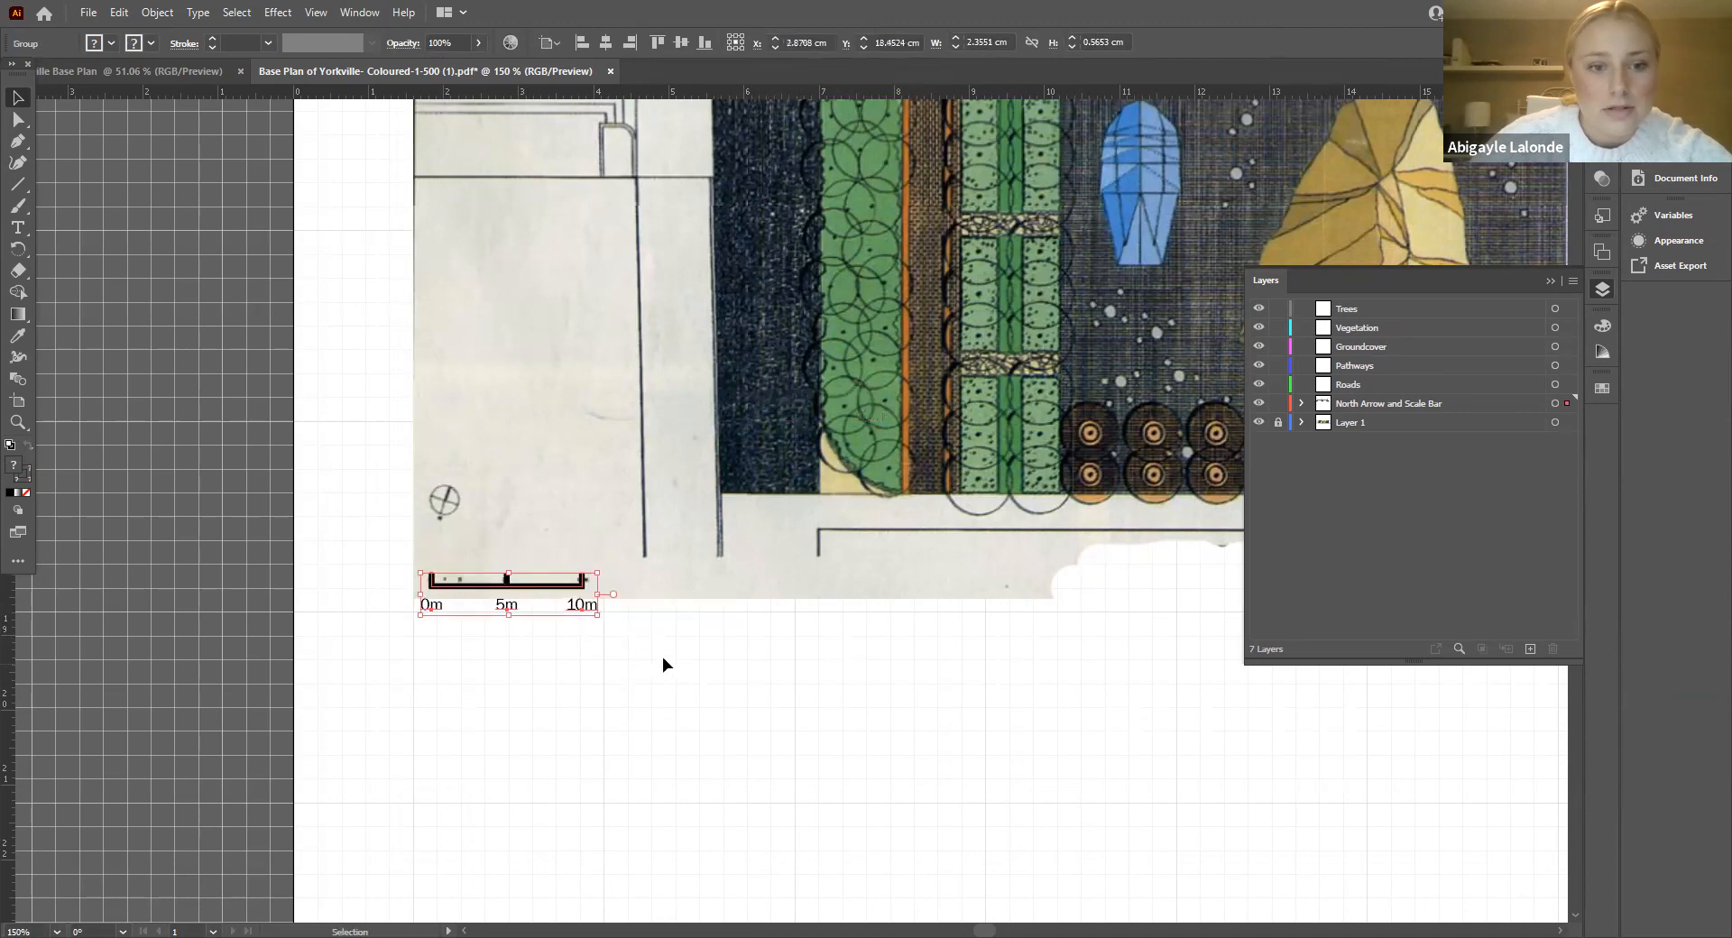
# Step: Add the middle tick to the scale bar selection, unlock all objects and group the bar, ticks and labels together
pyautogui.click(662, 656)
pyautogui.click(506, 582)
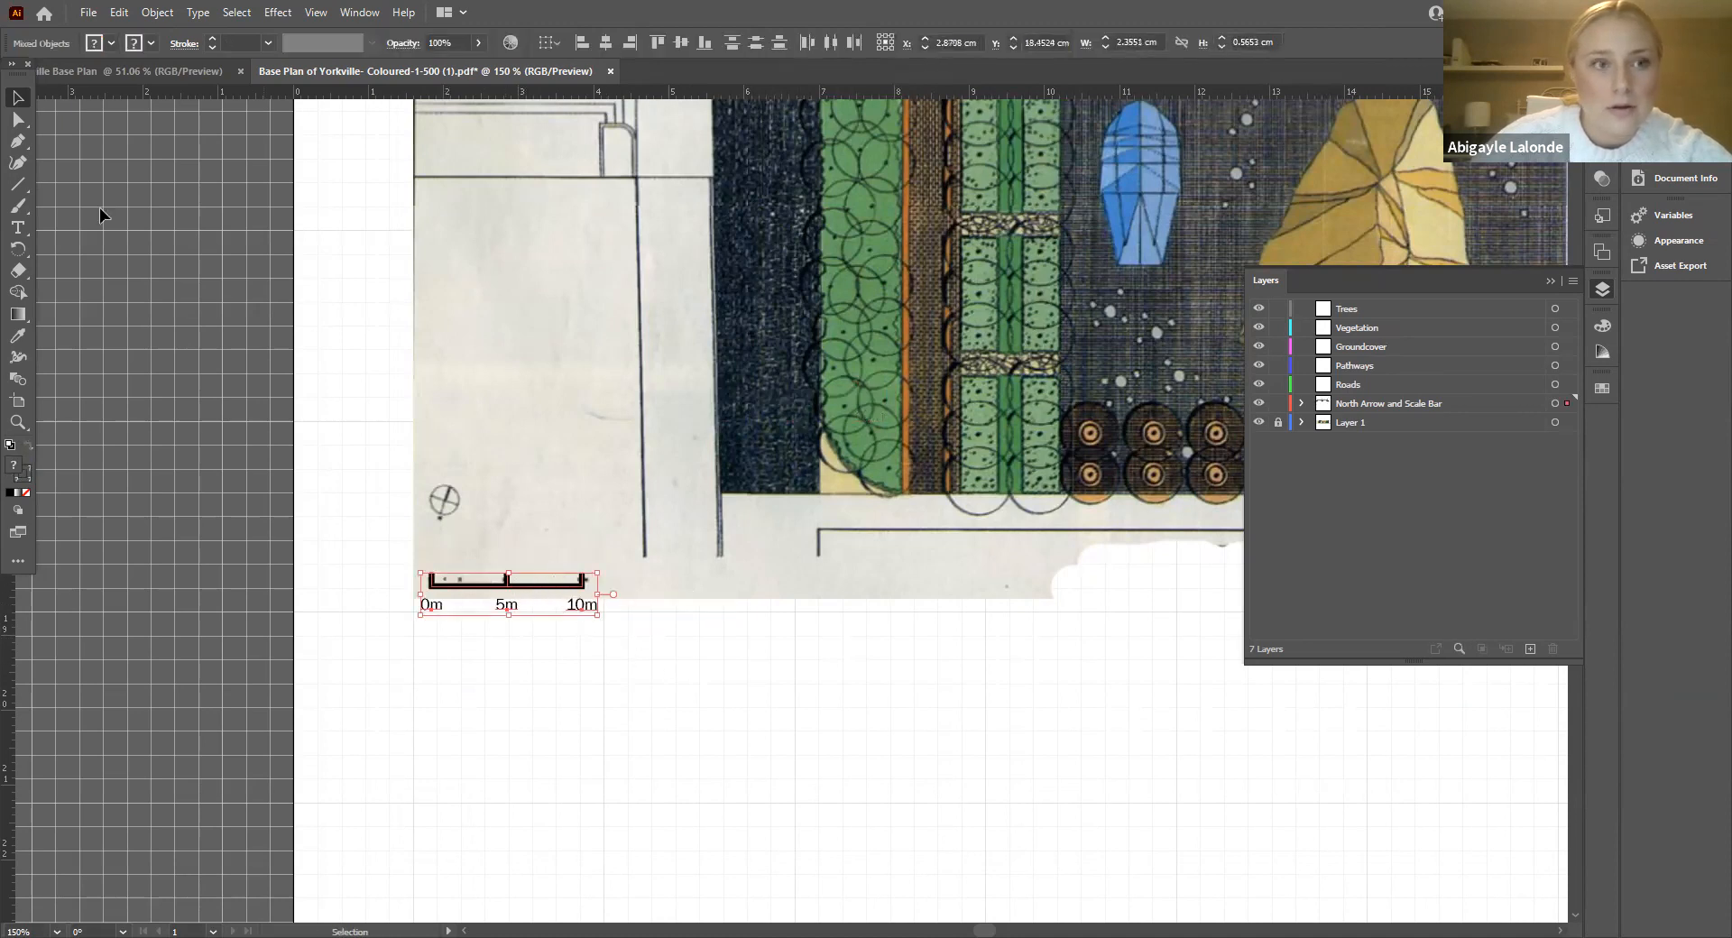
pyautogui.click(157, 11)
pyautogui.click(195, 116)
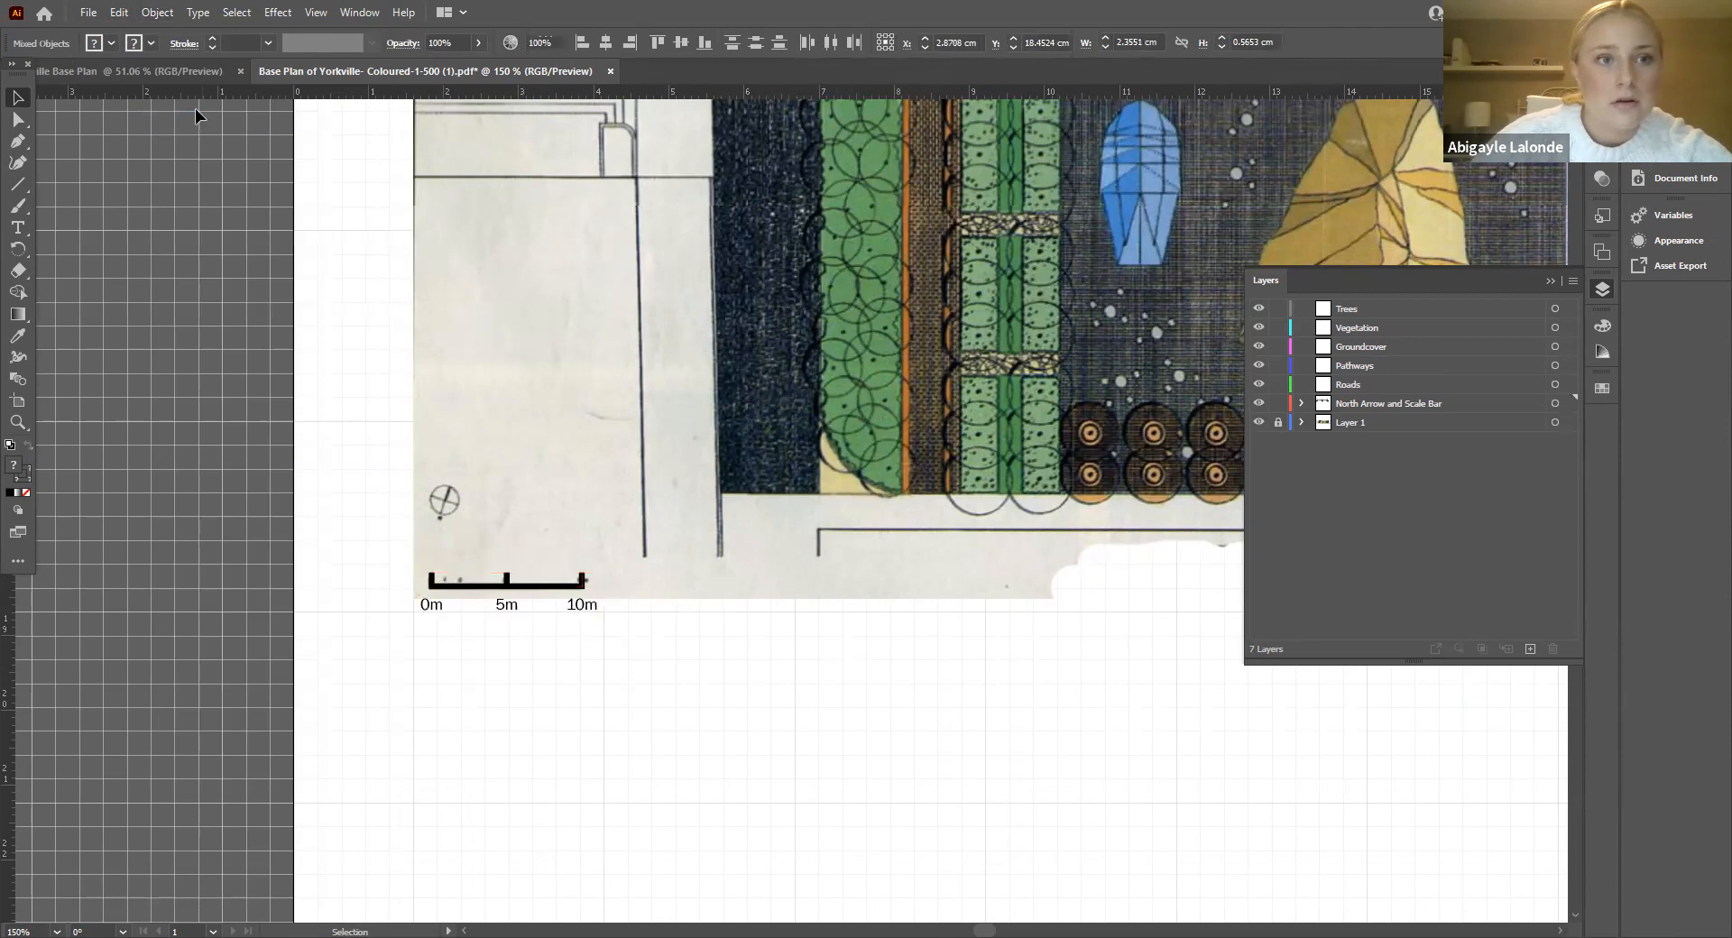
pyautogui.hotkey('ctrl', 'alt', '2')
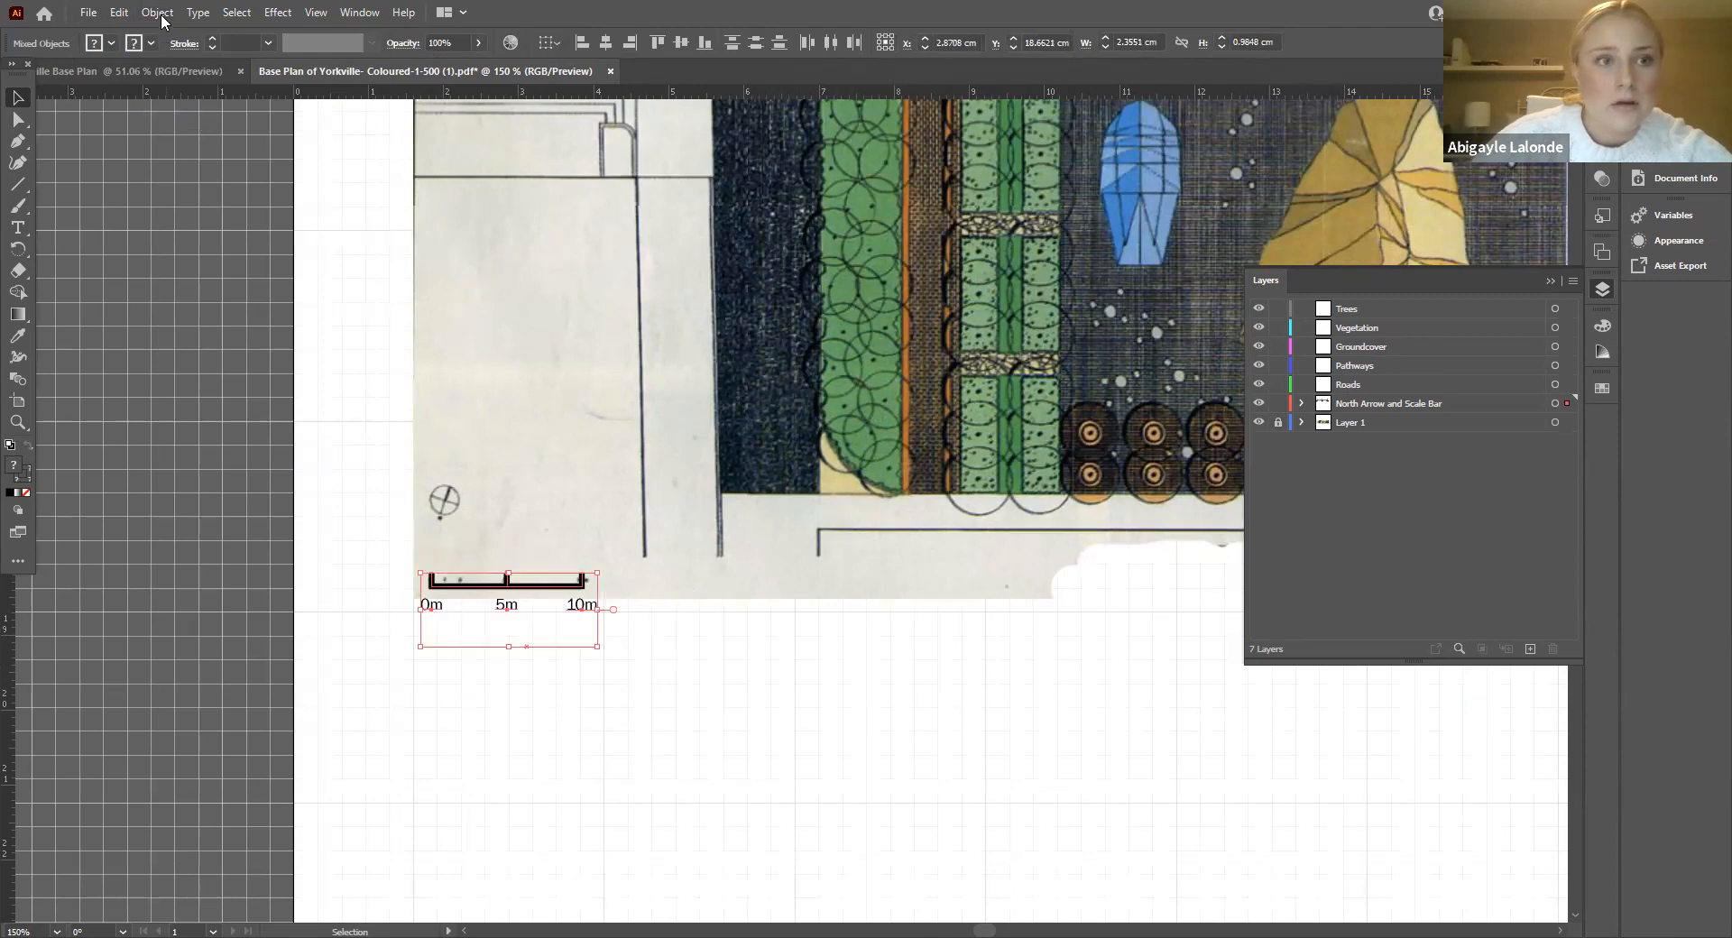
pyautogui.click(163, 20)
pyautogui.click(219, 101)
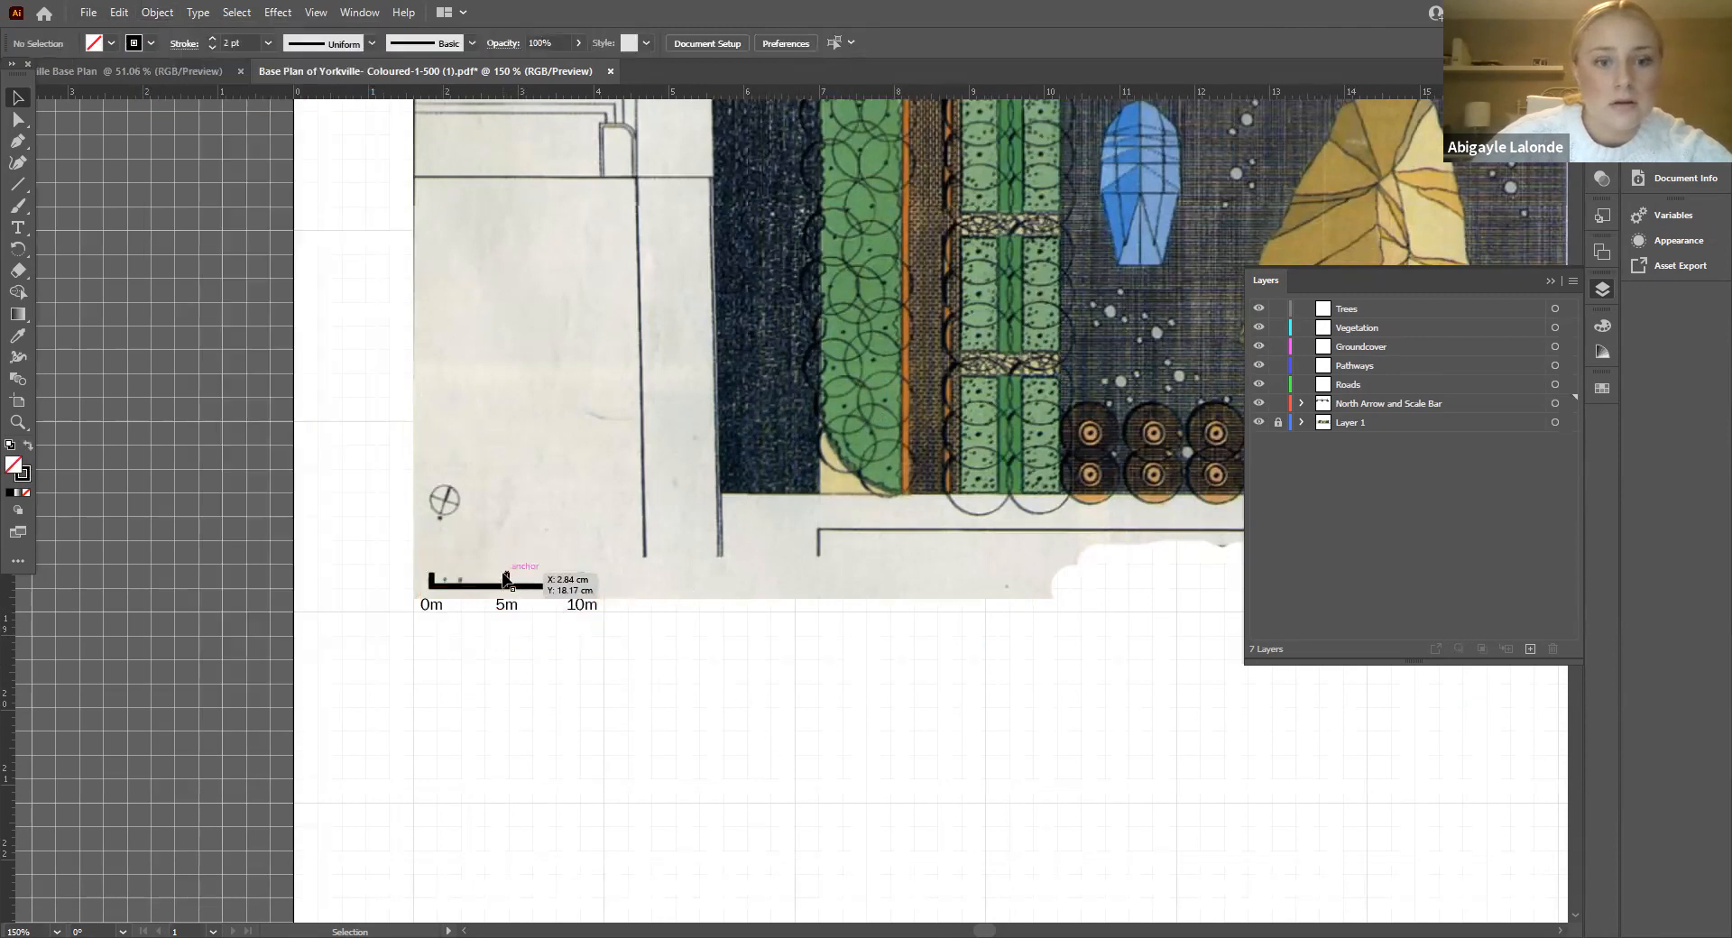
# Step: Move the regrouped scale bar with its labels slightly down over the base image
pyautogui.click(794, 672)
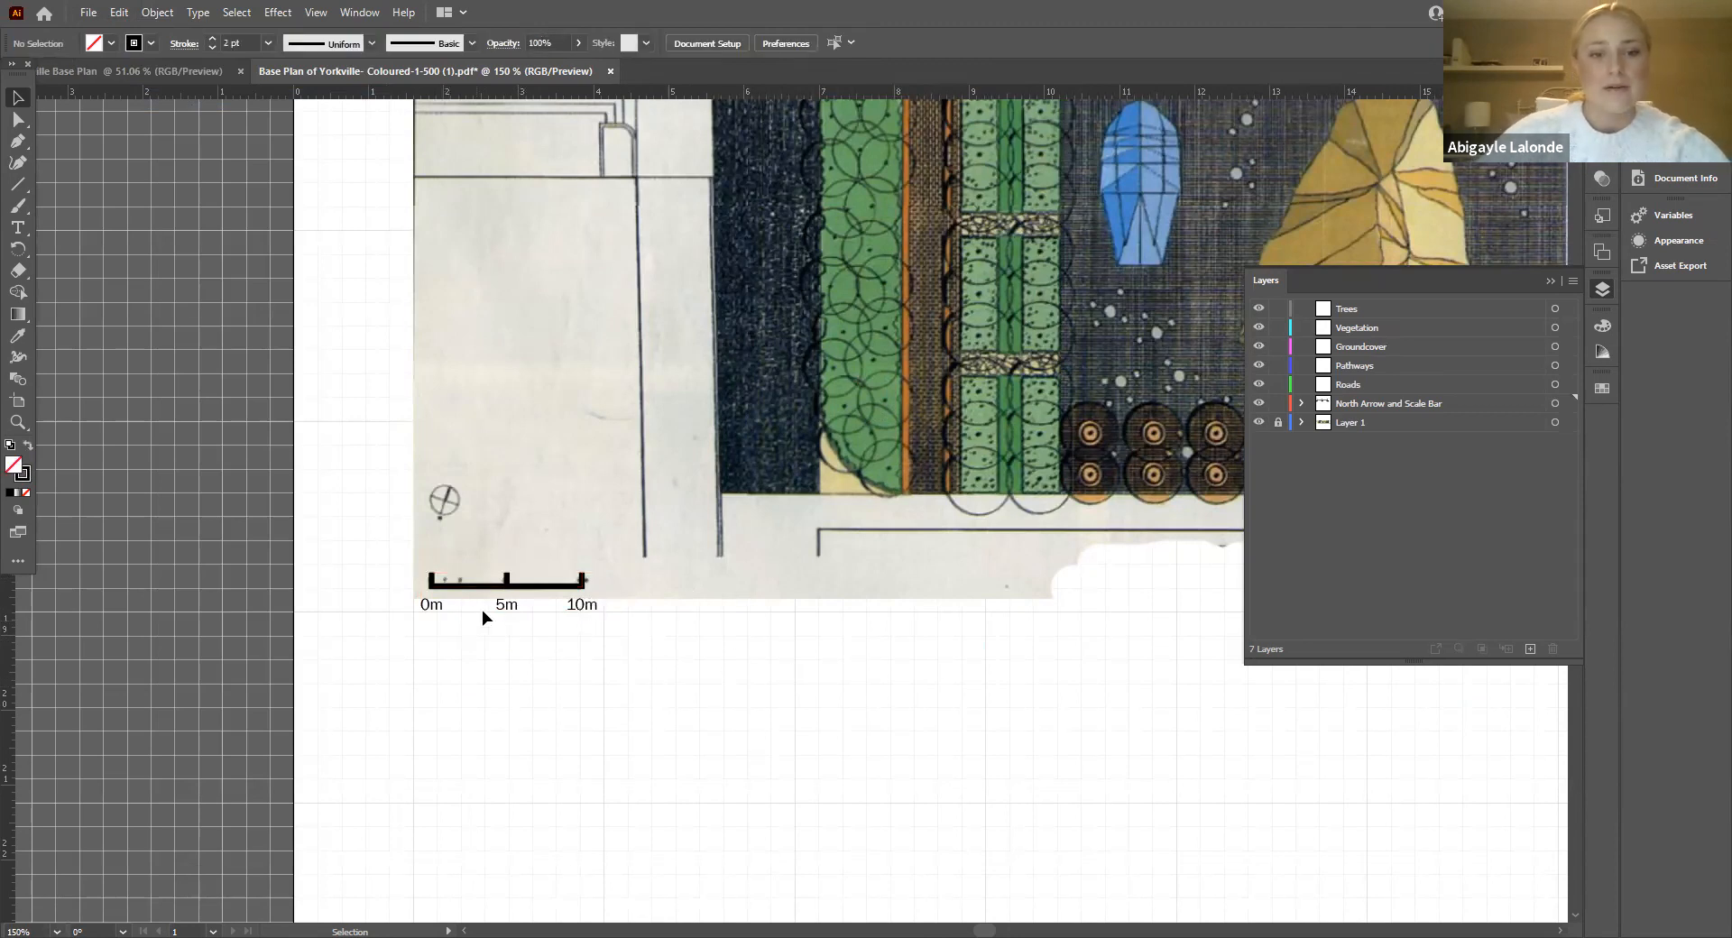
pyautogui.click(510, 612)
pyautogui.moveTo(512, 612)
pyautogui.mouseDown()
pyautogui.moveTo(704, 520)
pyautogui.moveTo(727, 698)
pyautogui.moveTo(697, 610)
pyautogui.moveTo(561, 729)
pyautogui.moveTo(468, 596)
pyautogui.moveTo(511, 610)
pyautogui.mouseUp()
pyautogui.click(667, 725)
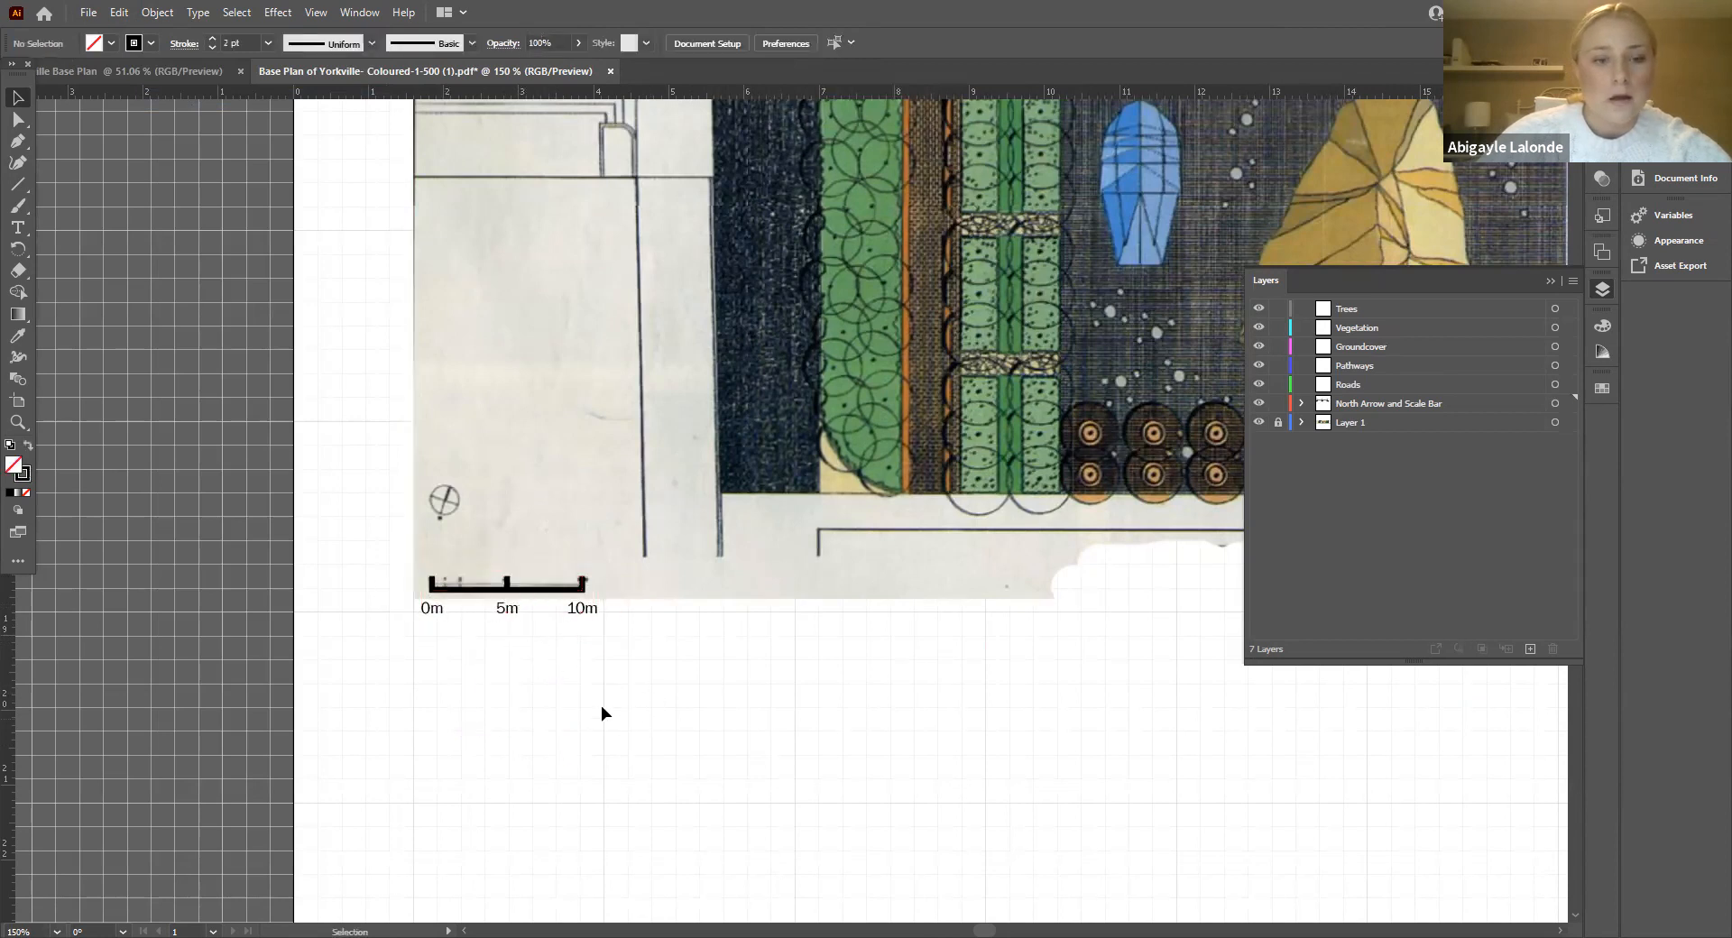
# Step: Try drawing a circle about 1.74 cm across with the Ellipse tool beside the north arrow, and undo it
pyautogui.click(18, 184)
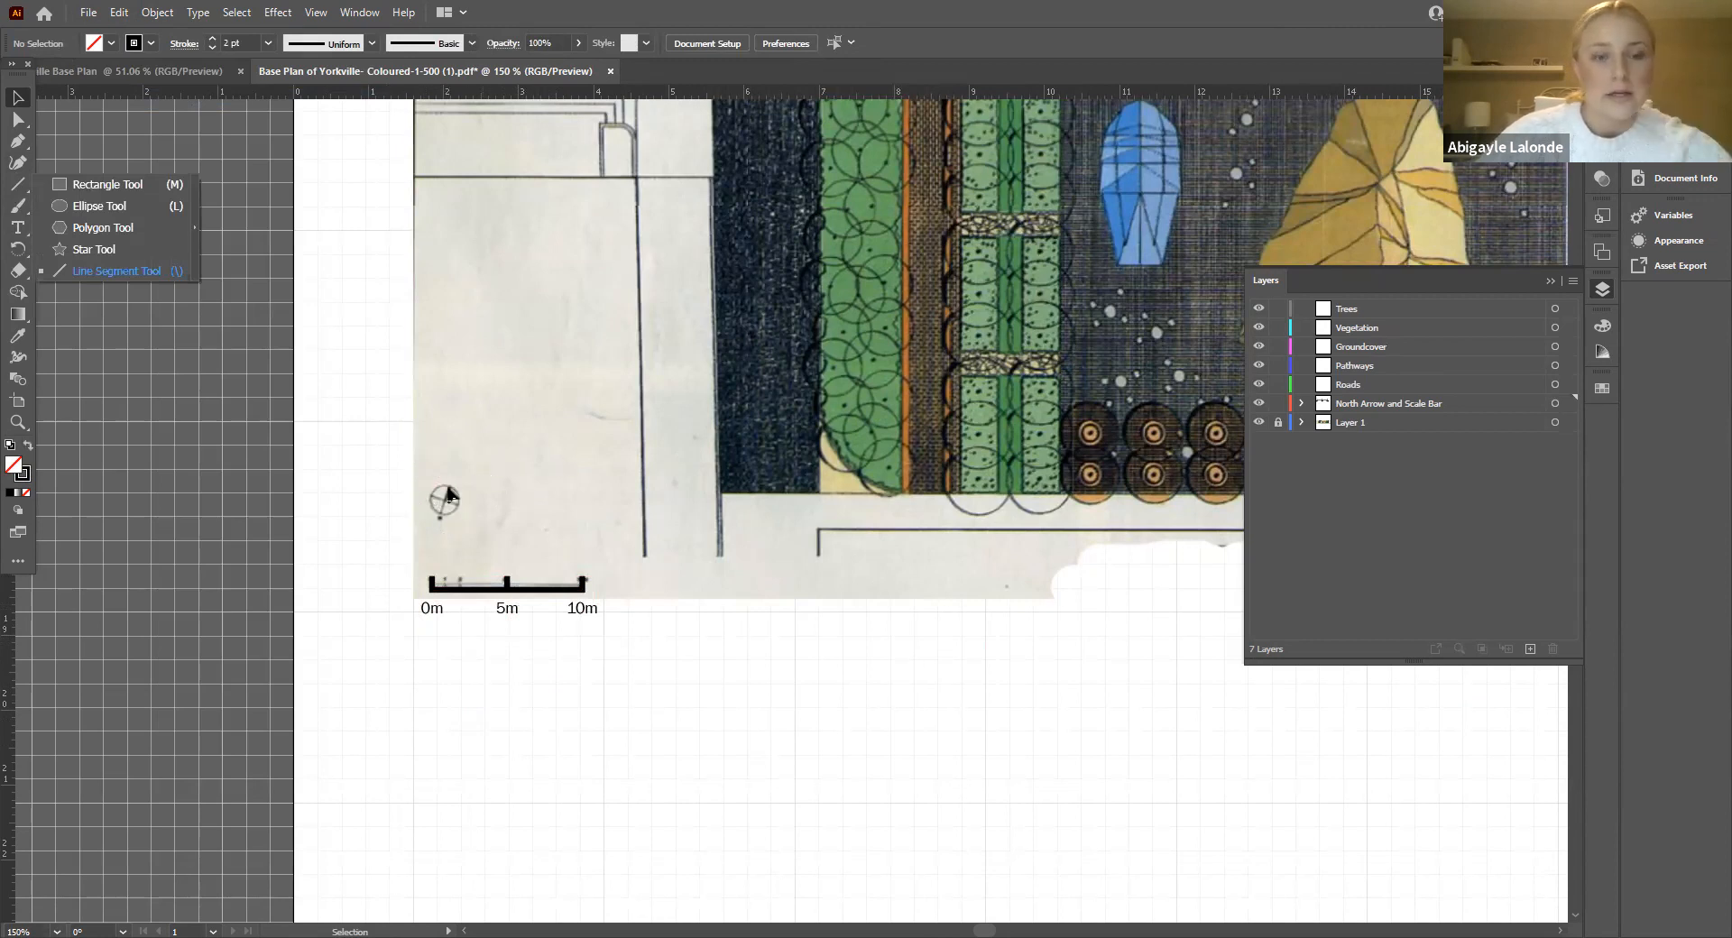
pyautogui.click(134, 205)
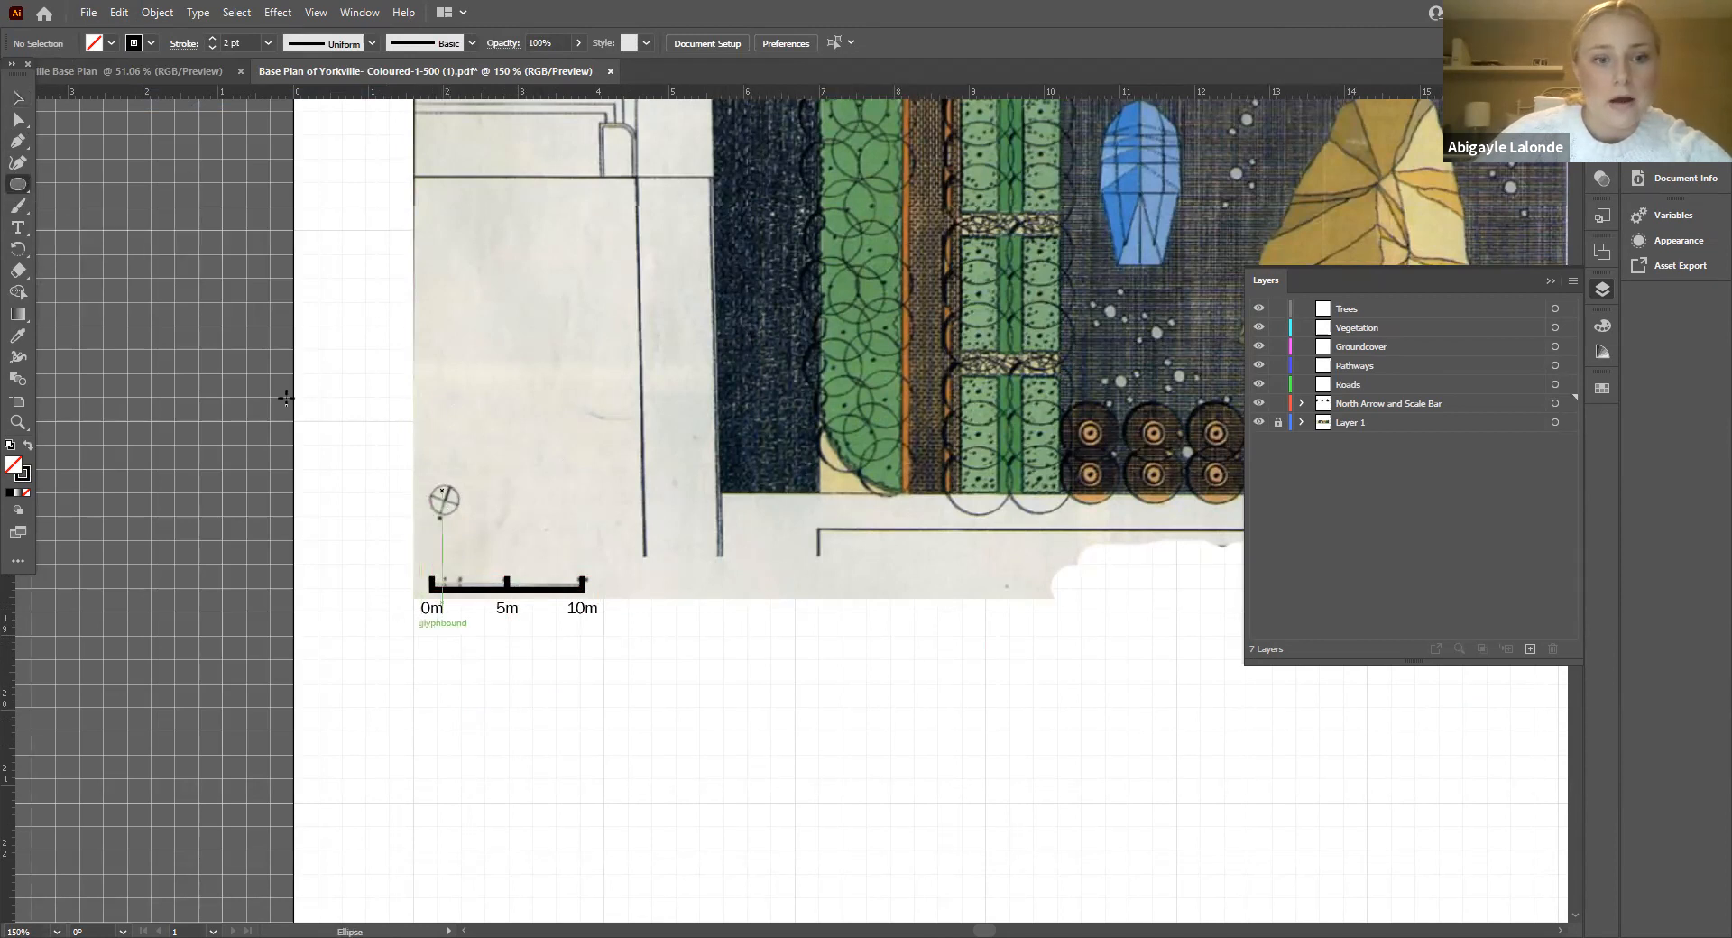
pyautogui.click(15, 185)
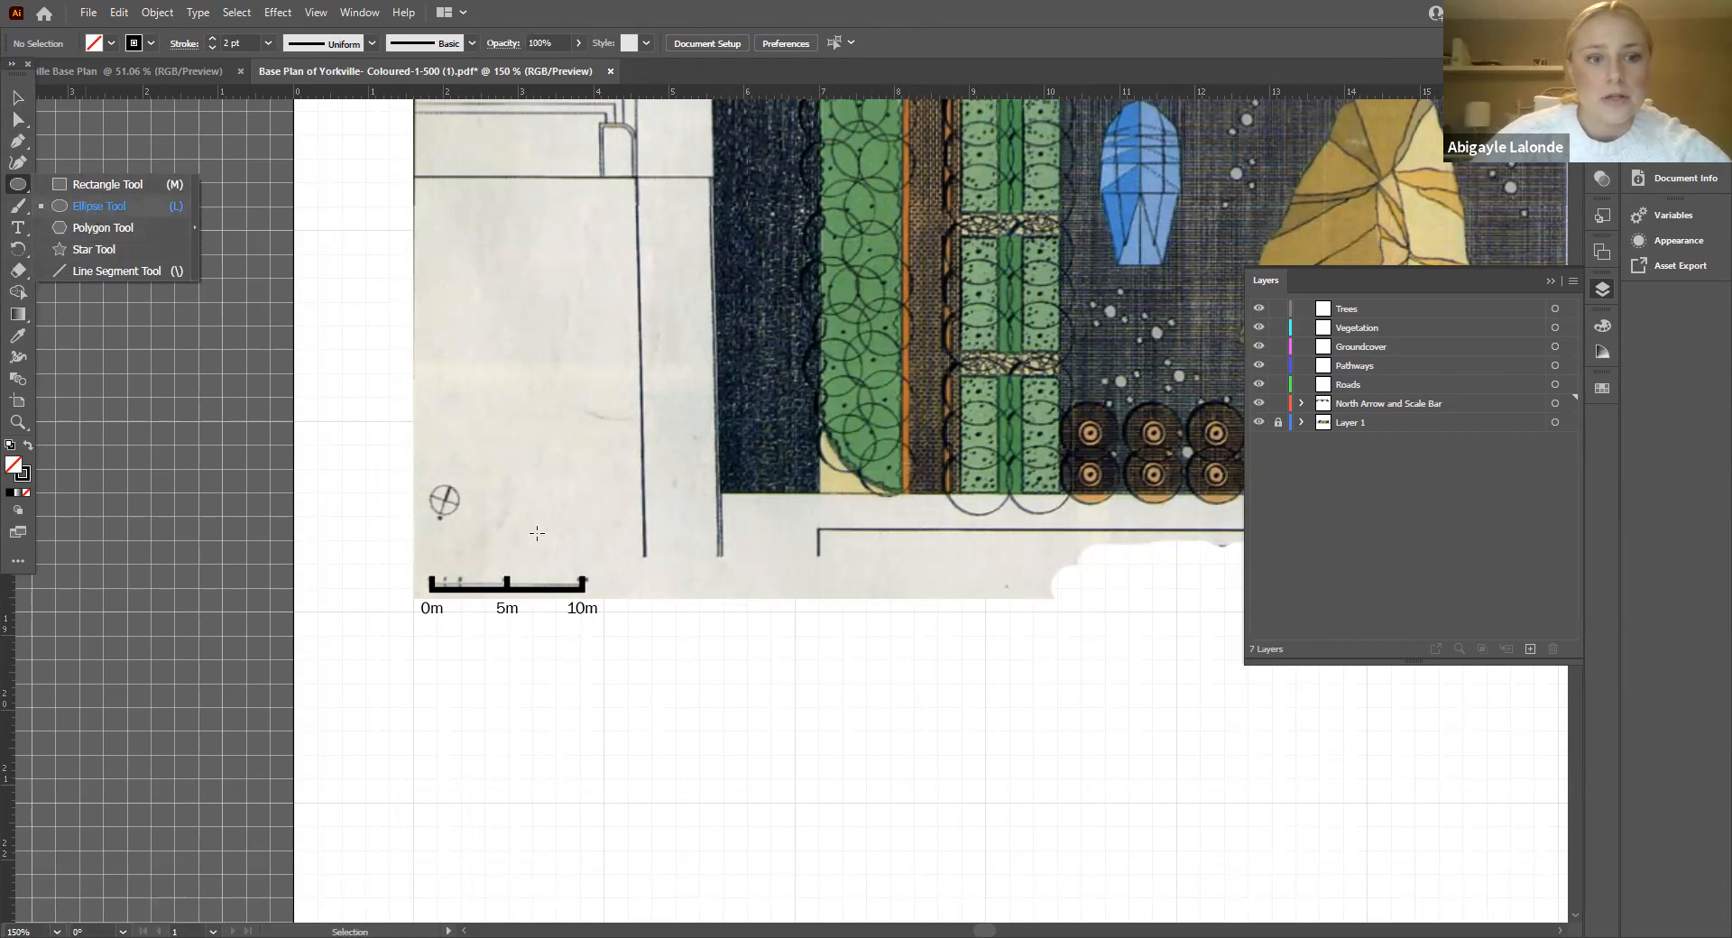
pyautogui.click(99, 206)
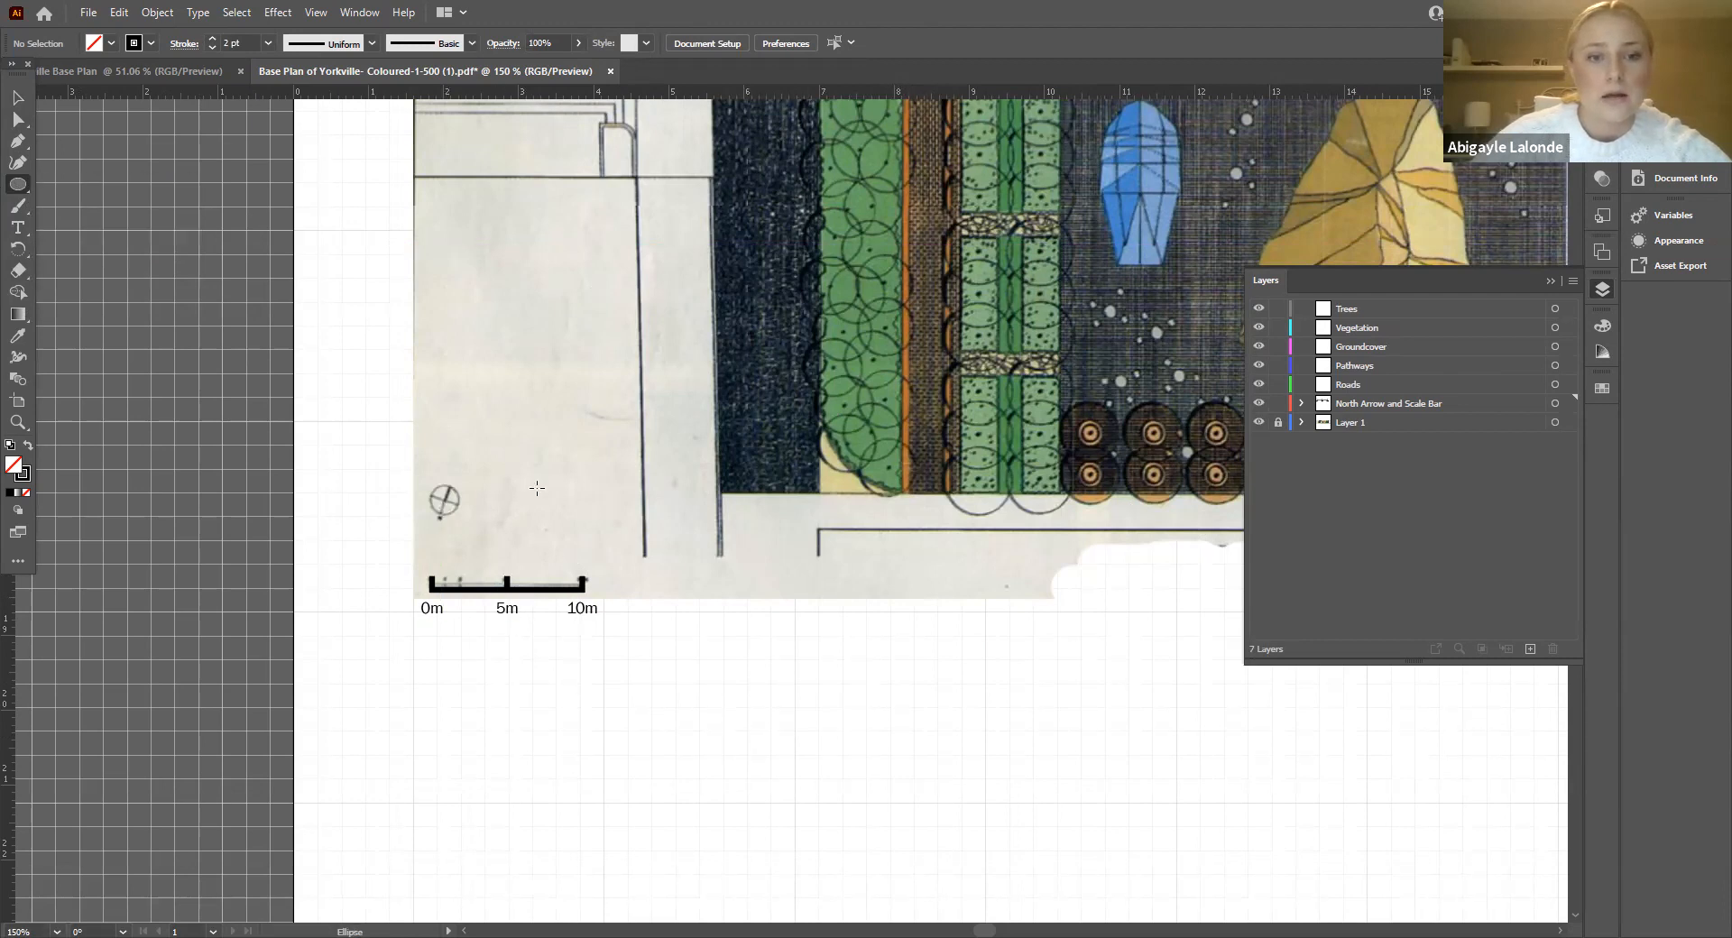
pyautogui.moveTo(536, 490); pyautogui.dragTo(663, 388)
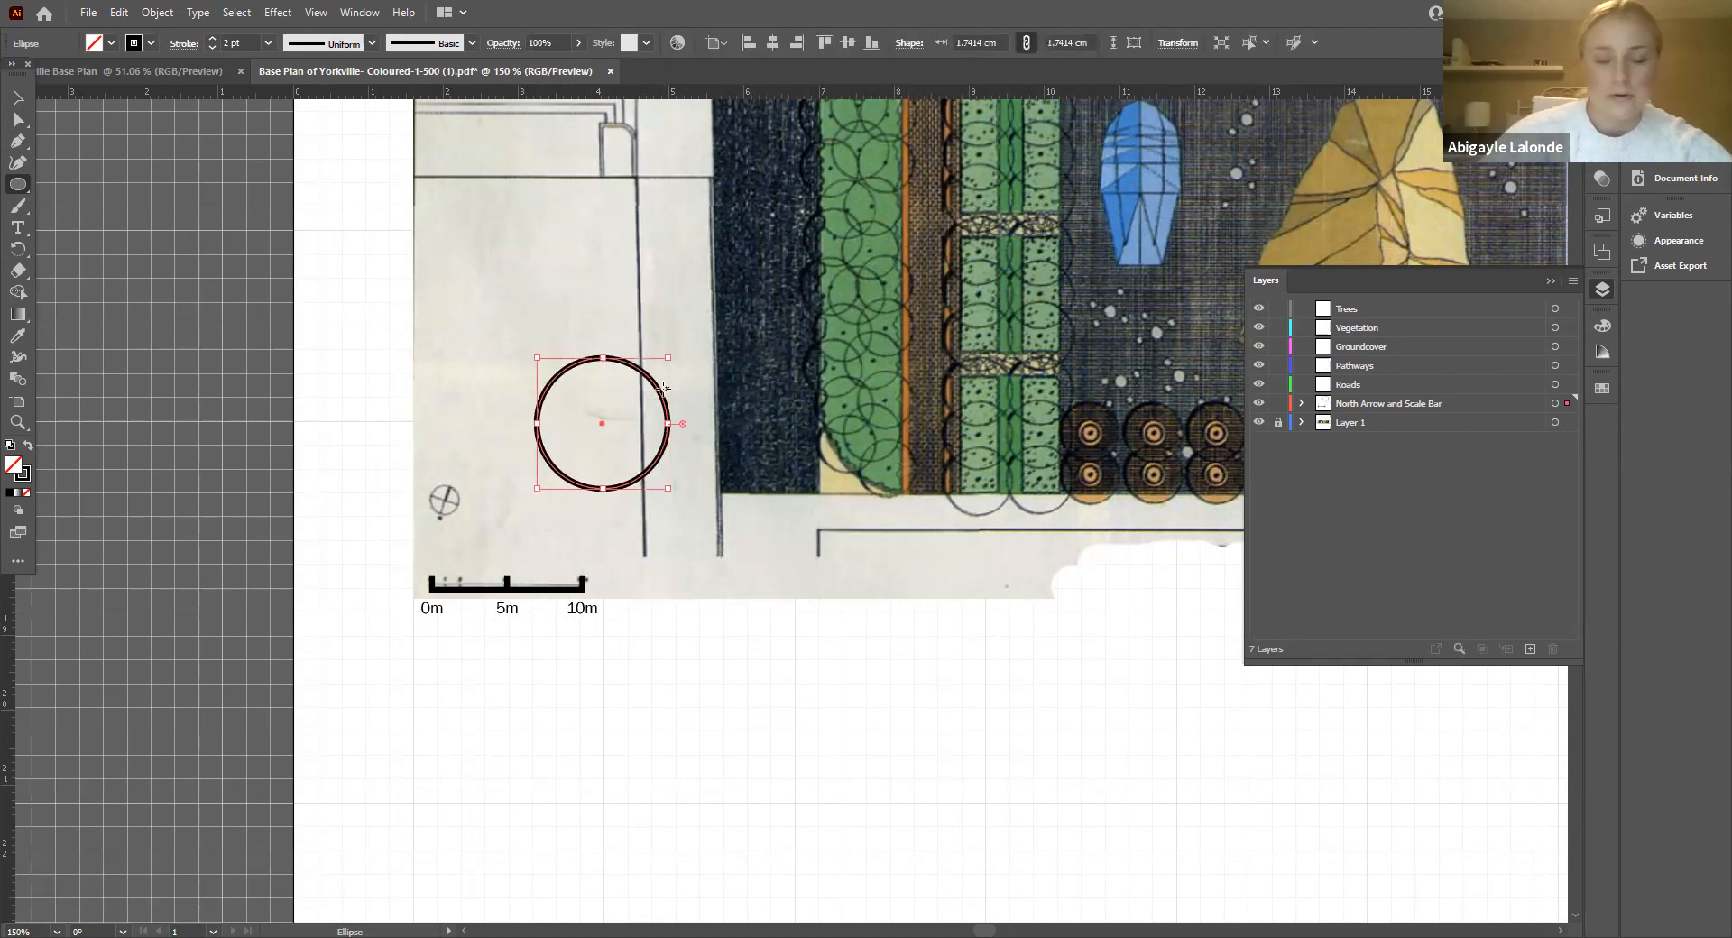
pyautogui.hotkey('ctrl', 'z')
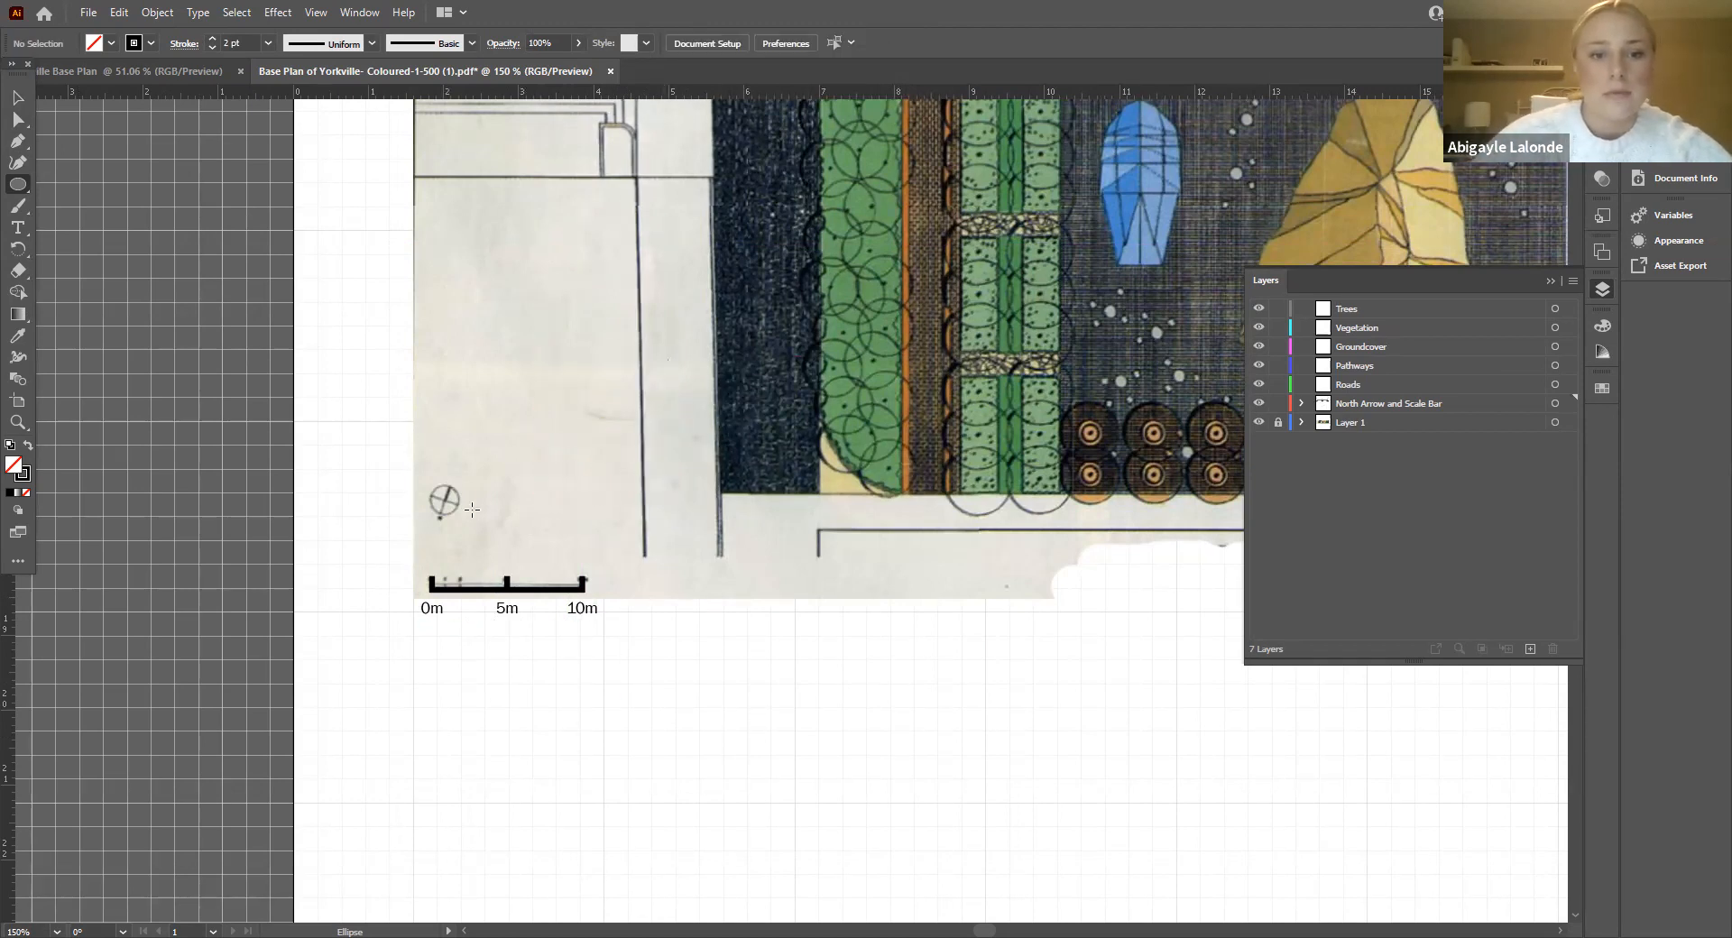
pyautogui.click(480, 520)
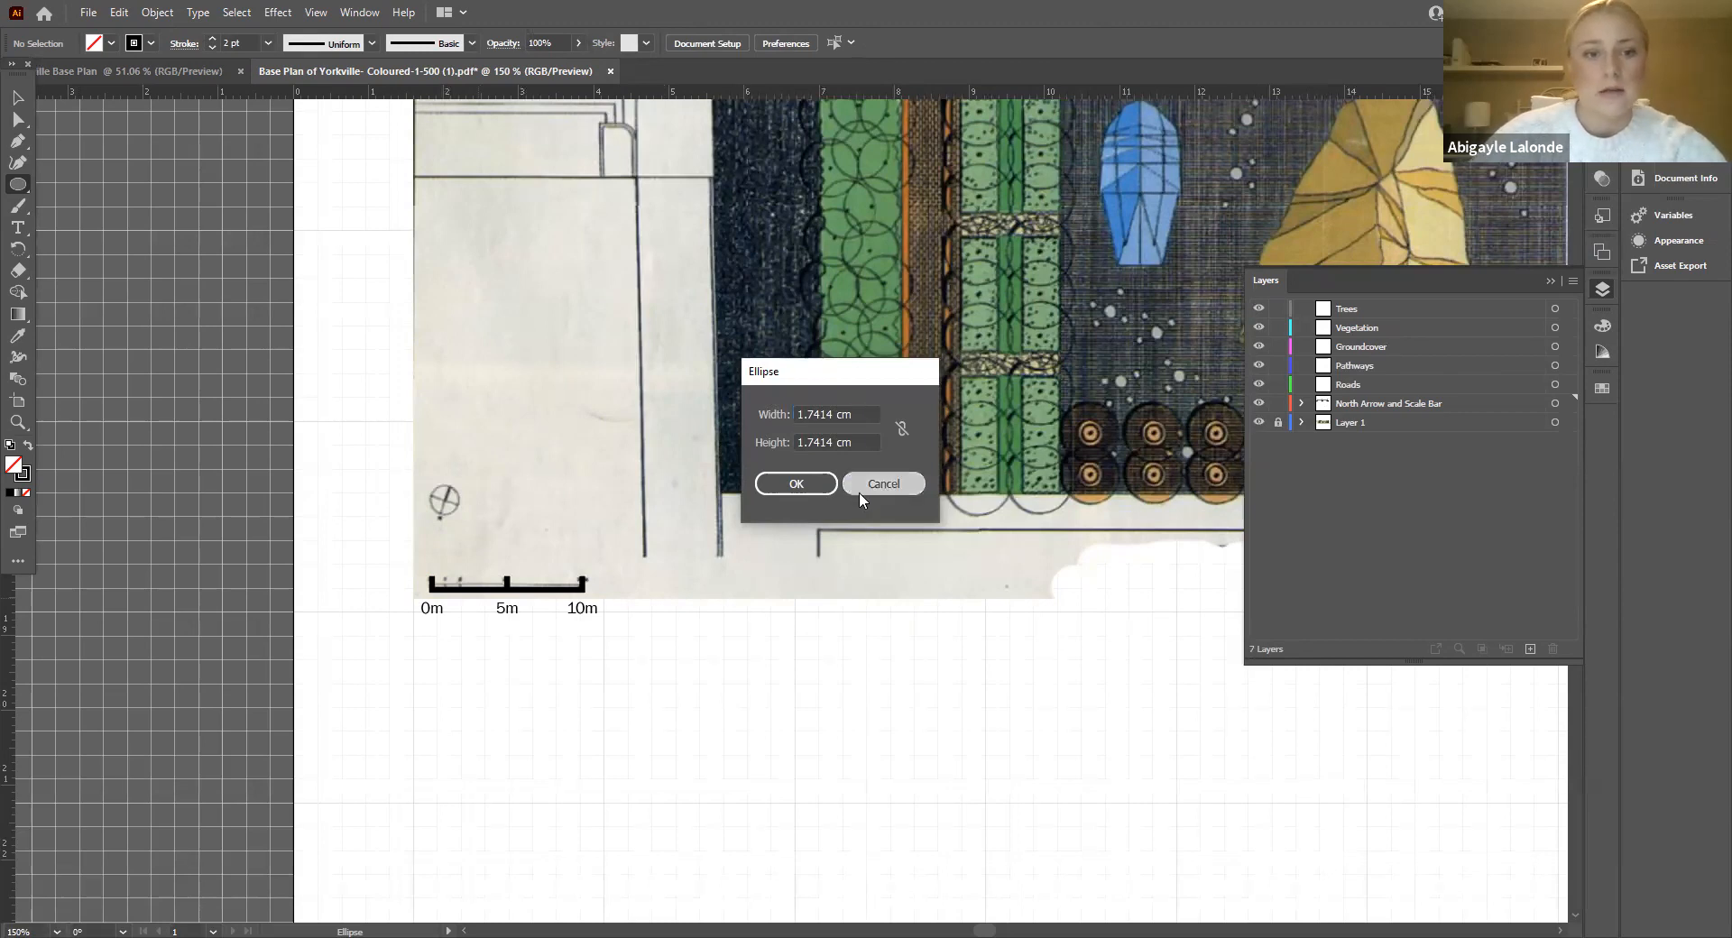
pyautogui.click(881, 484)
# Step: Draw a circle about 0.45 cm across with the Ellipse tool and place it over the north arrow in the base image
pyautogui.hotkey('ctrl', '=')
pyautogui.hotkey('ctrl', '=')
pyautogui.hotkey('ctrl', '=')
pyautogui.hscroll(-5, 407, 525)
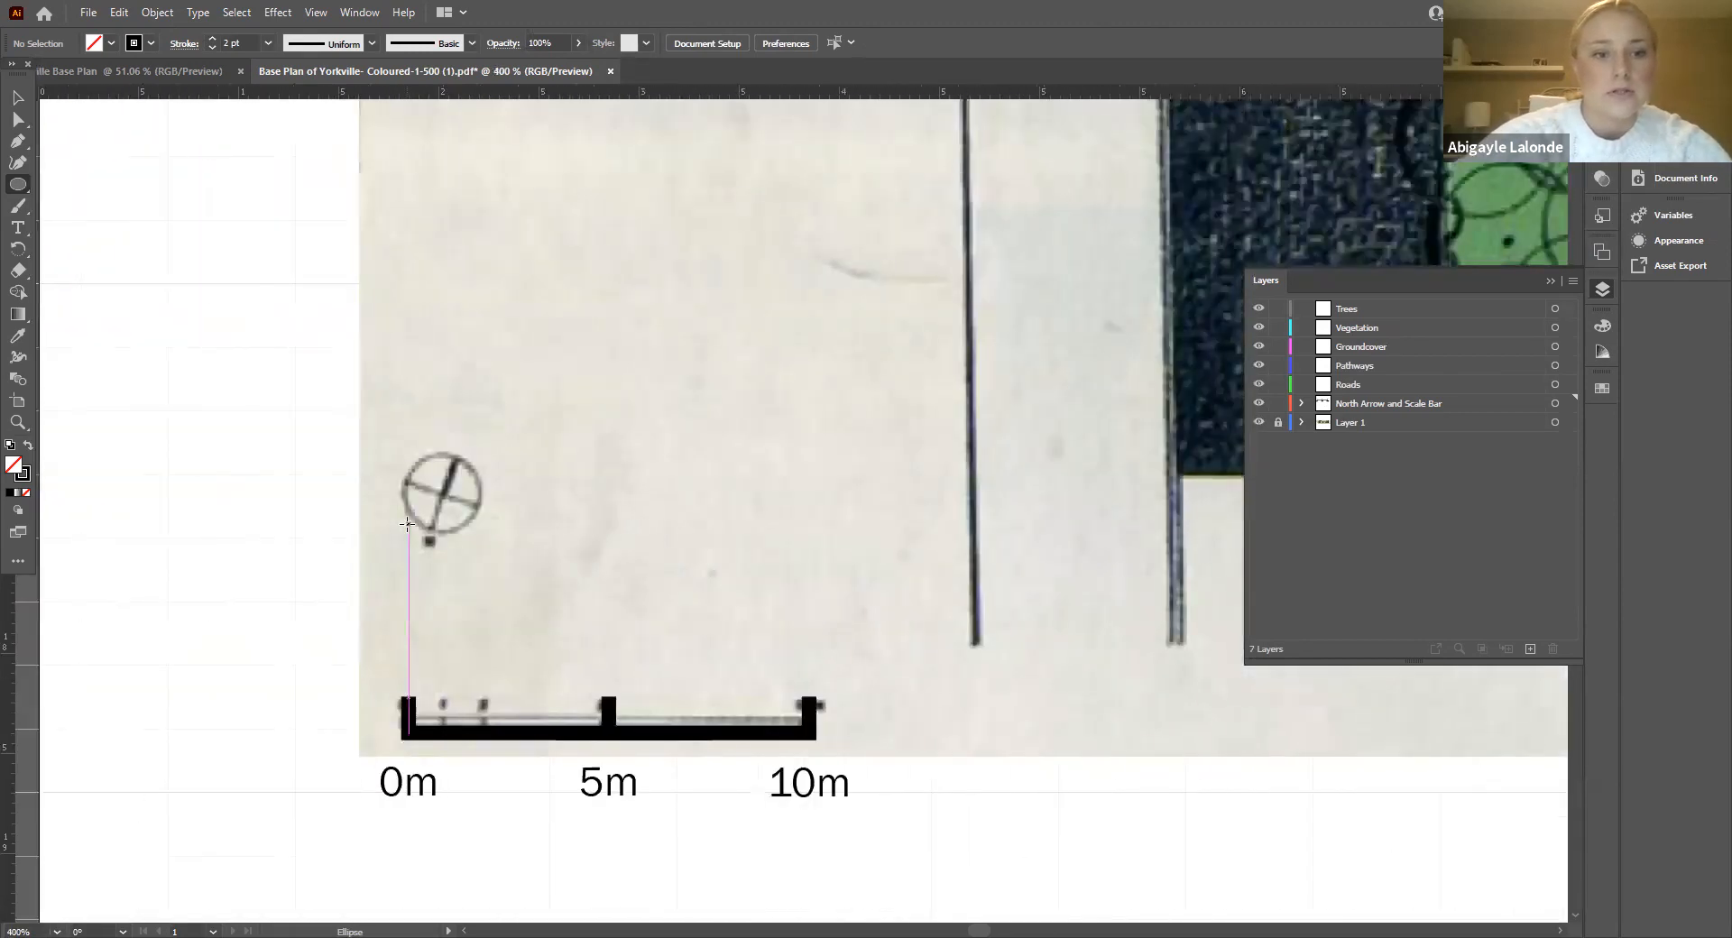
pyautogui.moveTo(431, 528); pyautogui.dragTo(521, 443)
pyautogui.press('v')
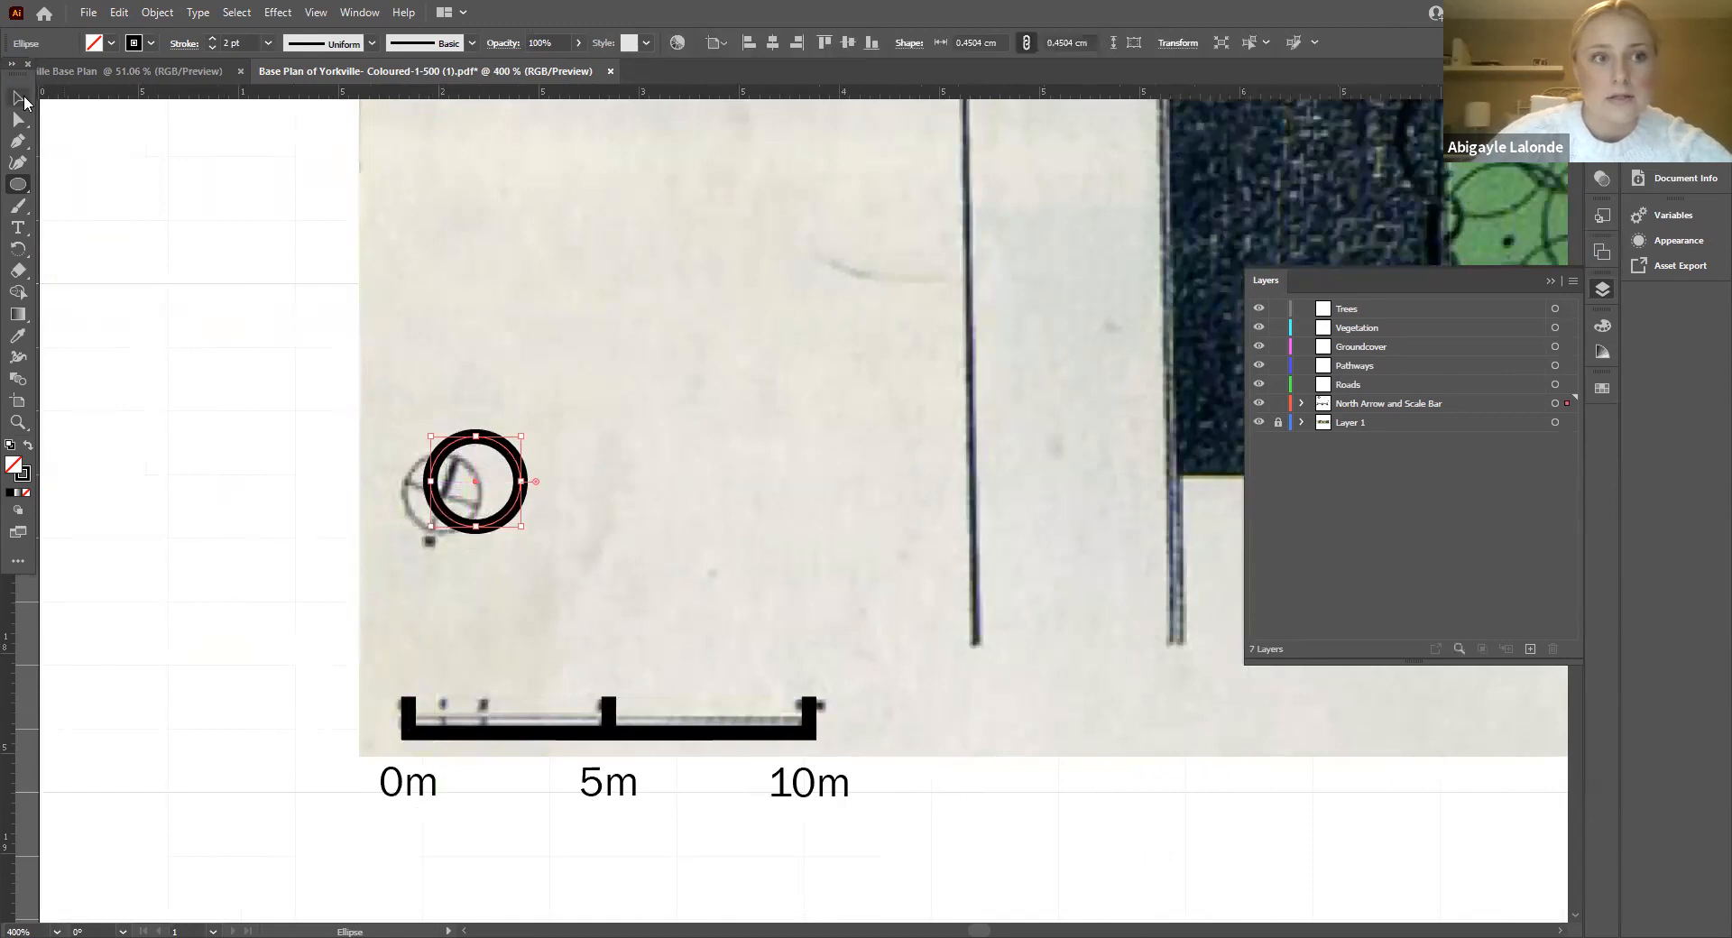
pyautogui.moveTo(473, 476); pyautogui.dragTo(450, 494)
# Step: Reduce the north arrow circle's stroke weight to 0.25 pt
pyautogui.click(734, 875)
pyautogui.click(448, 454)
pyautogui.click(211, 47)
pyautogui.click(211, 47)
pyautogui.click(211, 47)
pyautogui.click(211, 47)
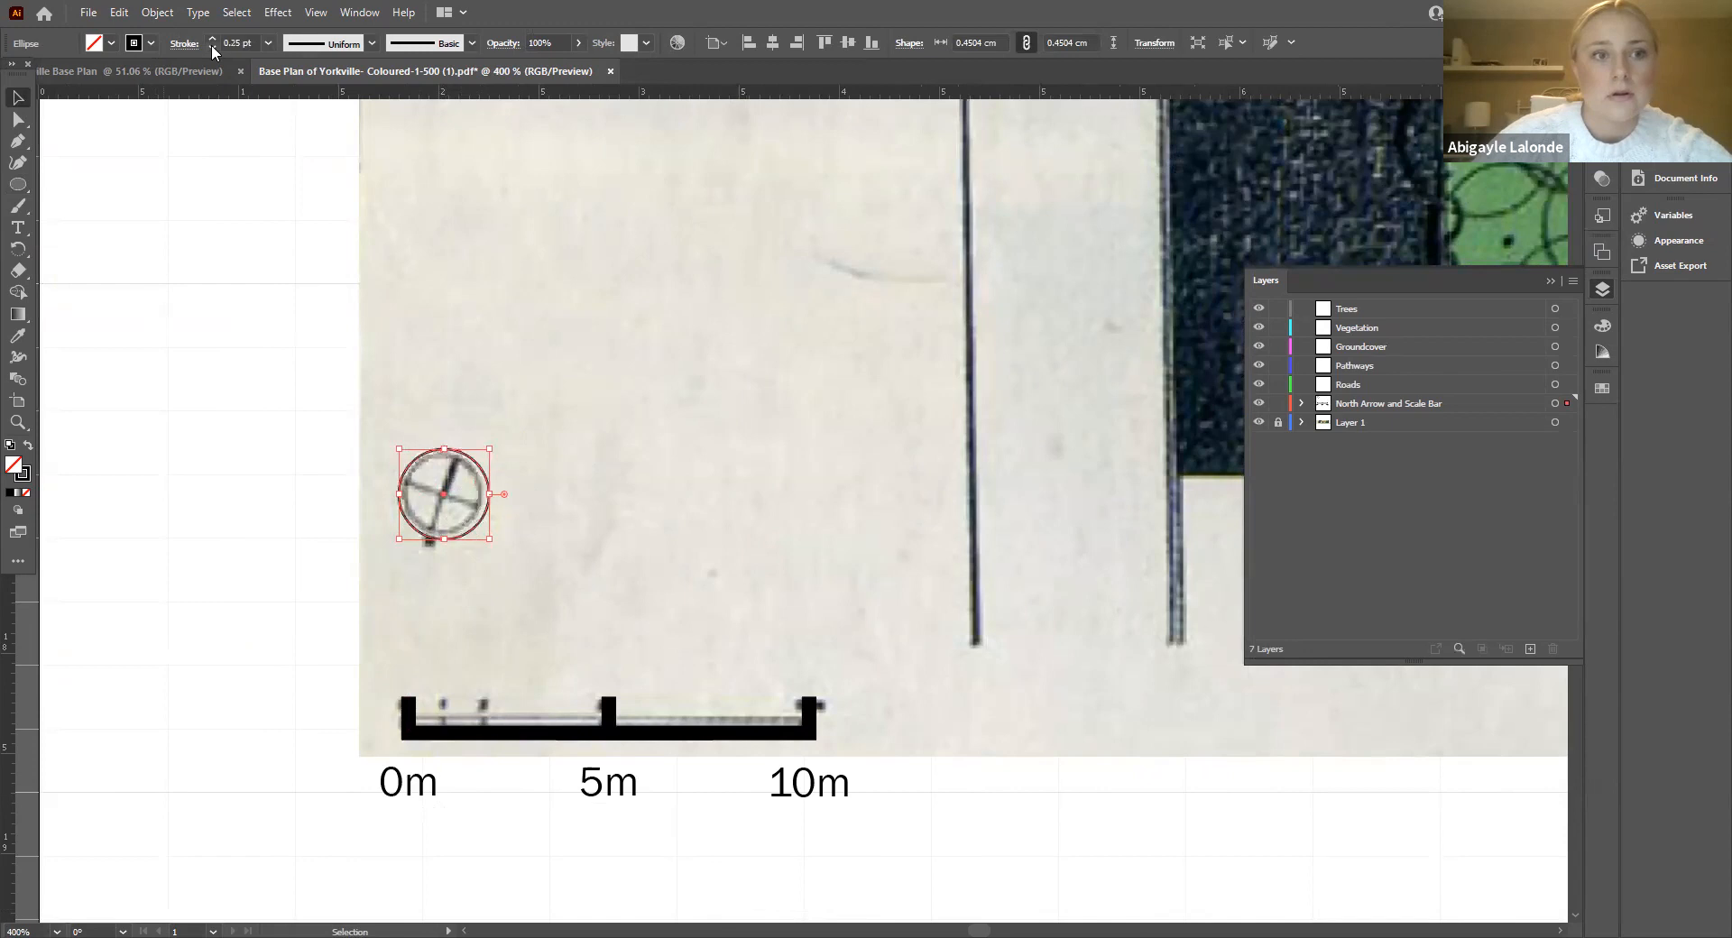
pyautogui.click(657, 552)
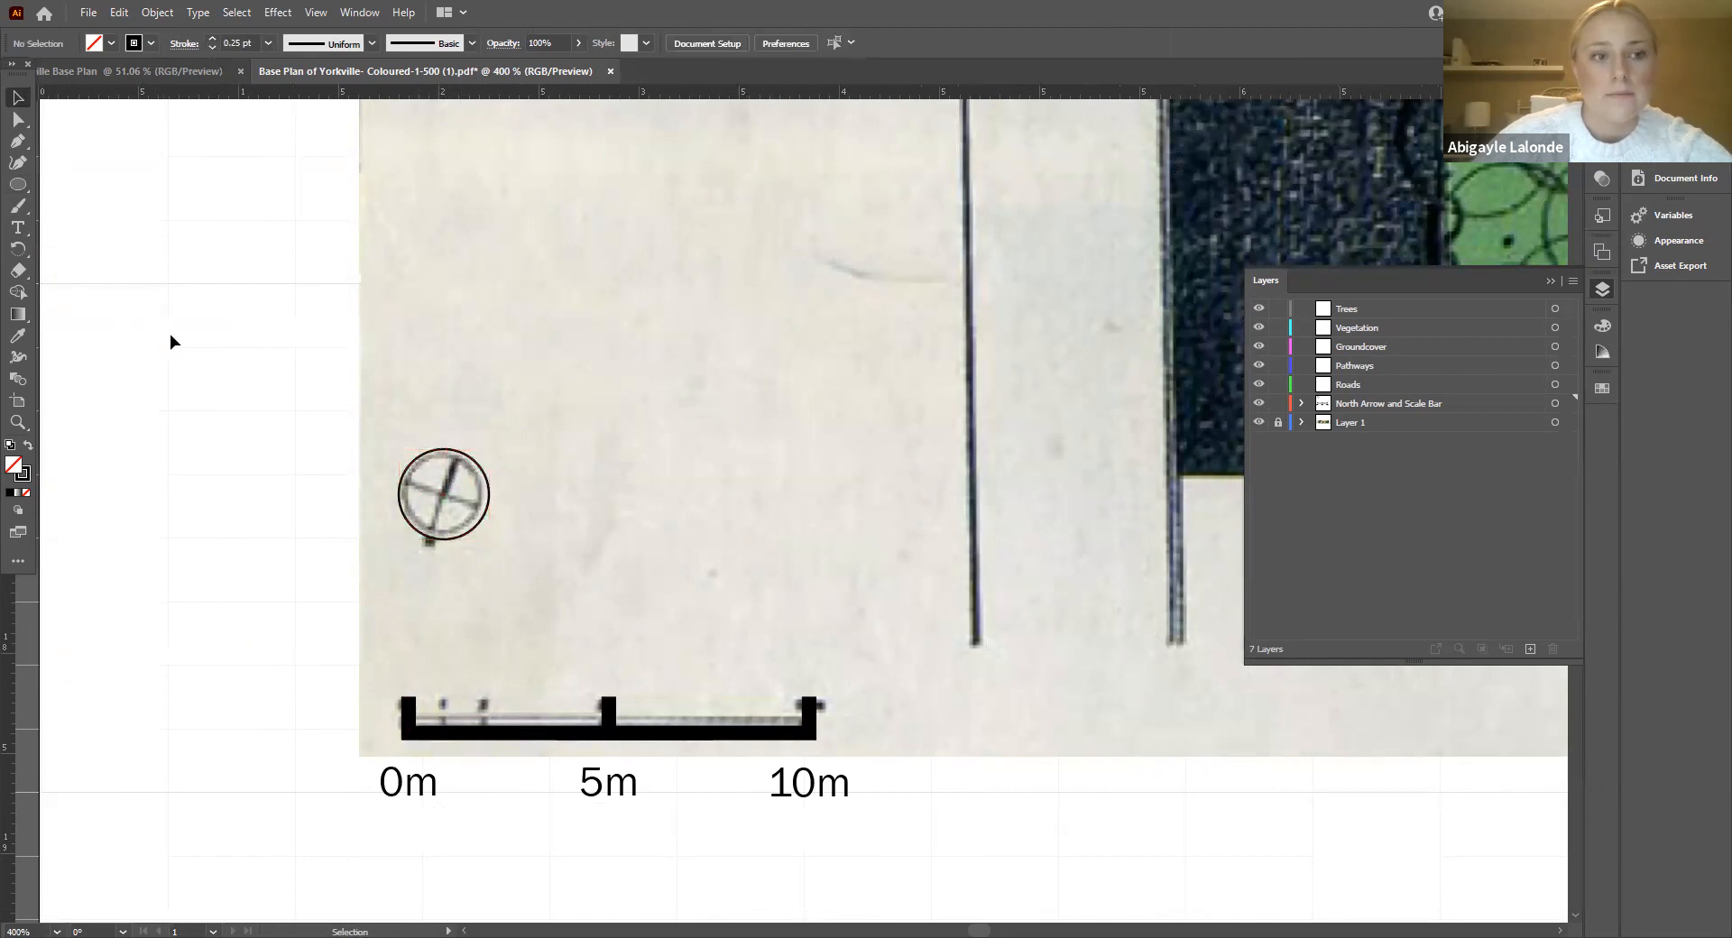
pyautogui.moveTo(459, 450); pyautogui.dragTo(460, 443)
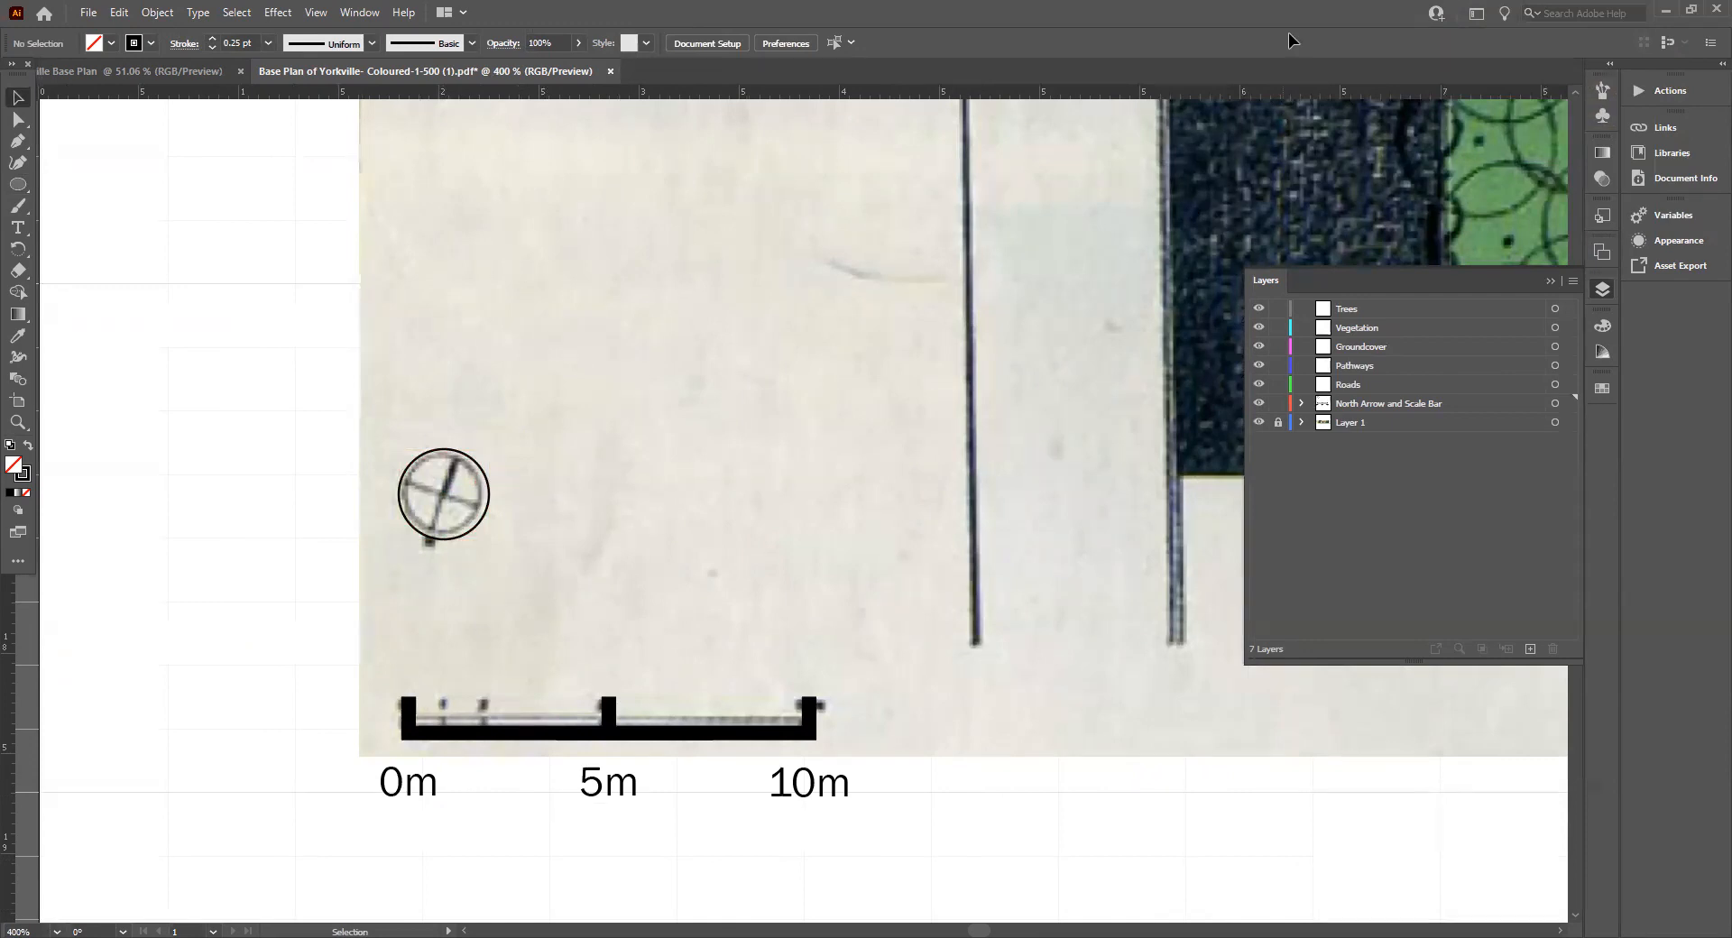
# Step: Review the stroke options, the available stroke weights and the objects on the North Arrow and Scale Bar layer
pyautogui.click(185, 44)
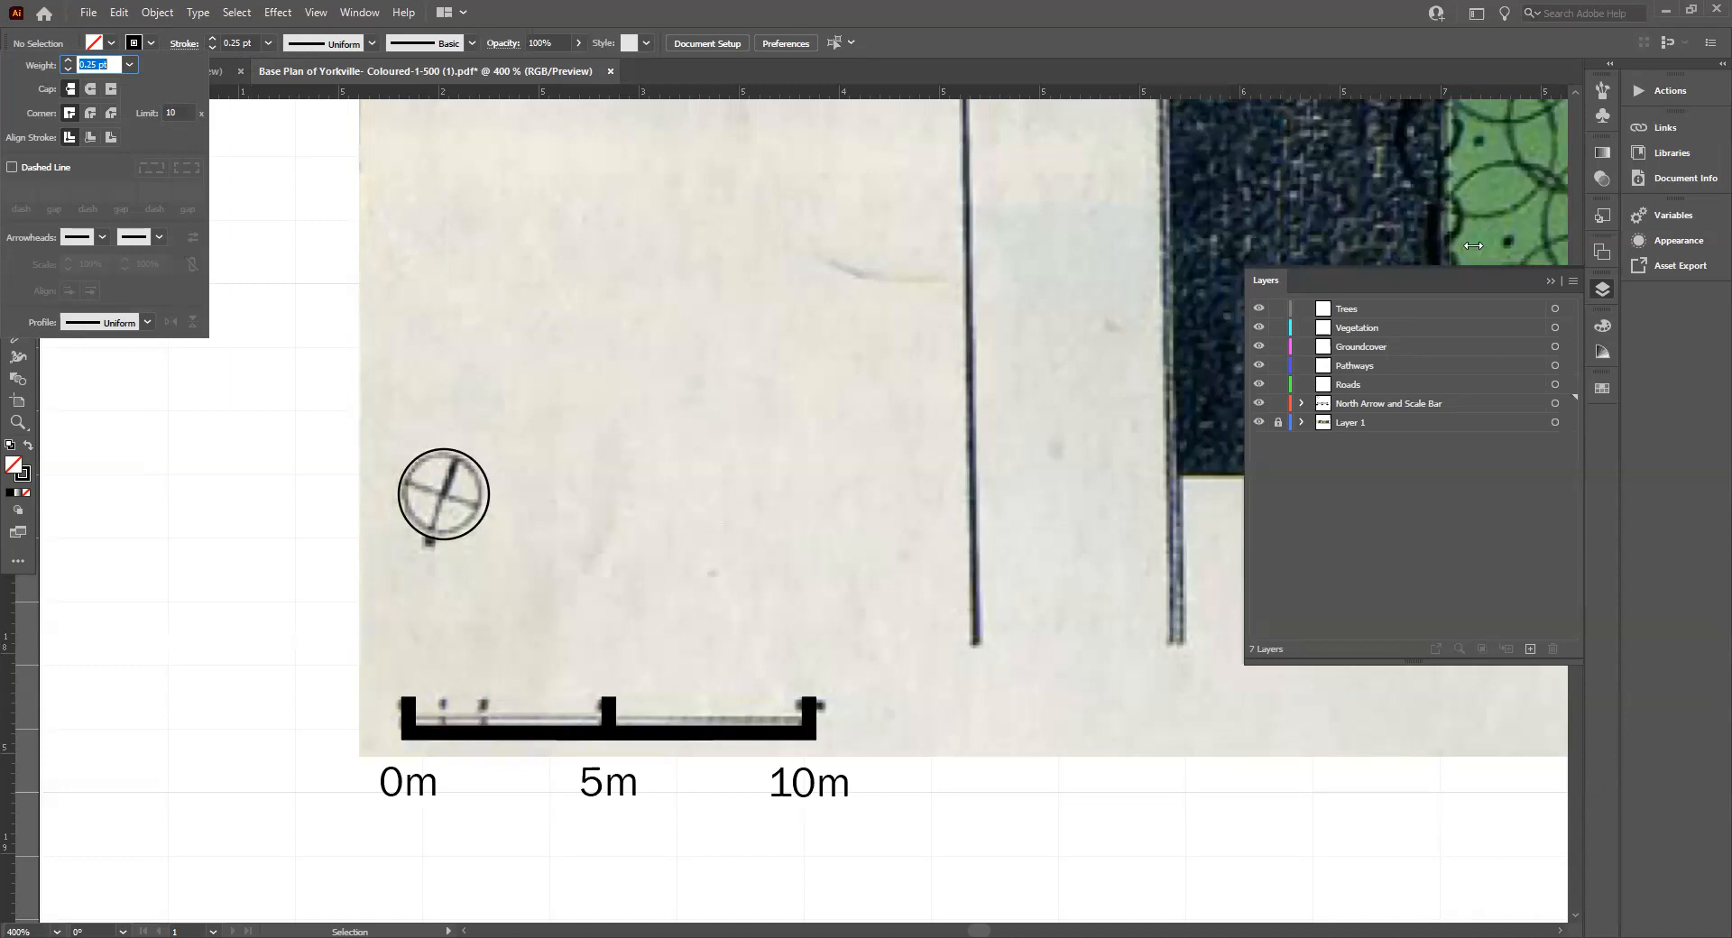
pyautogui.click(1546, 280)
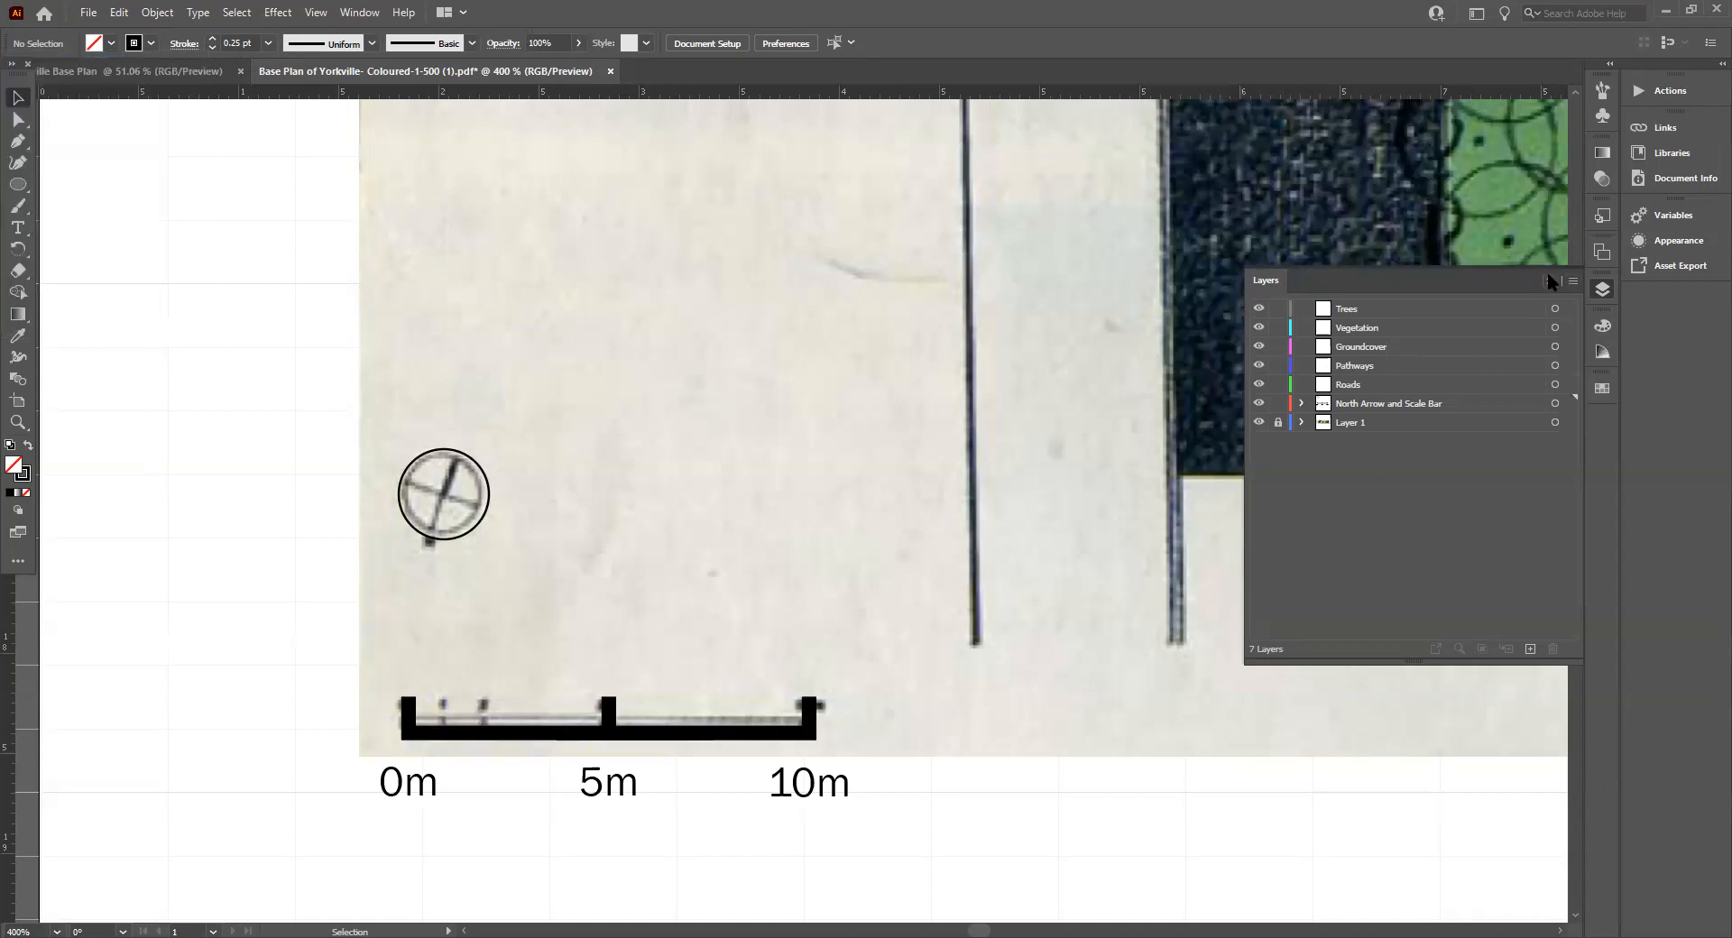
pyautogui.click(1568, 405)
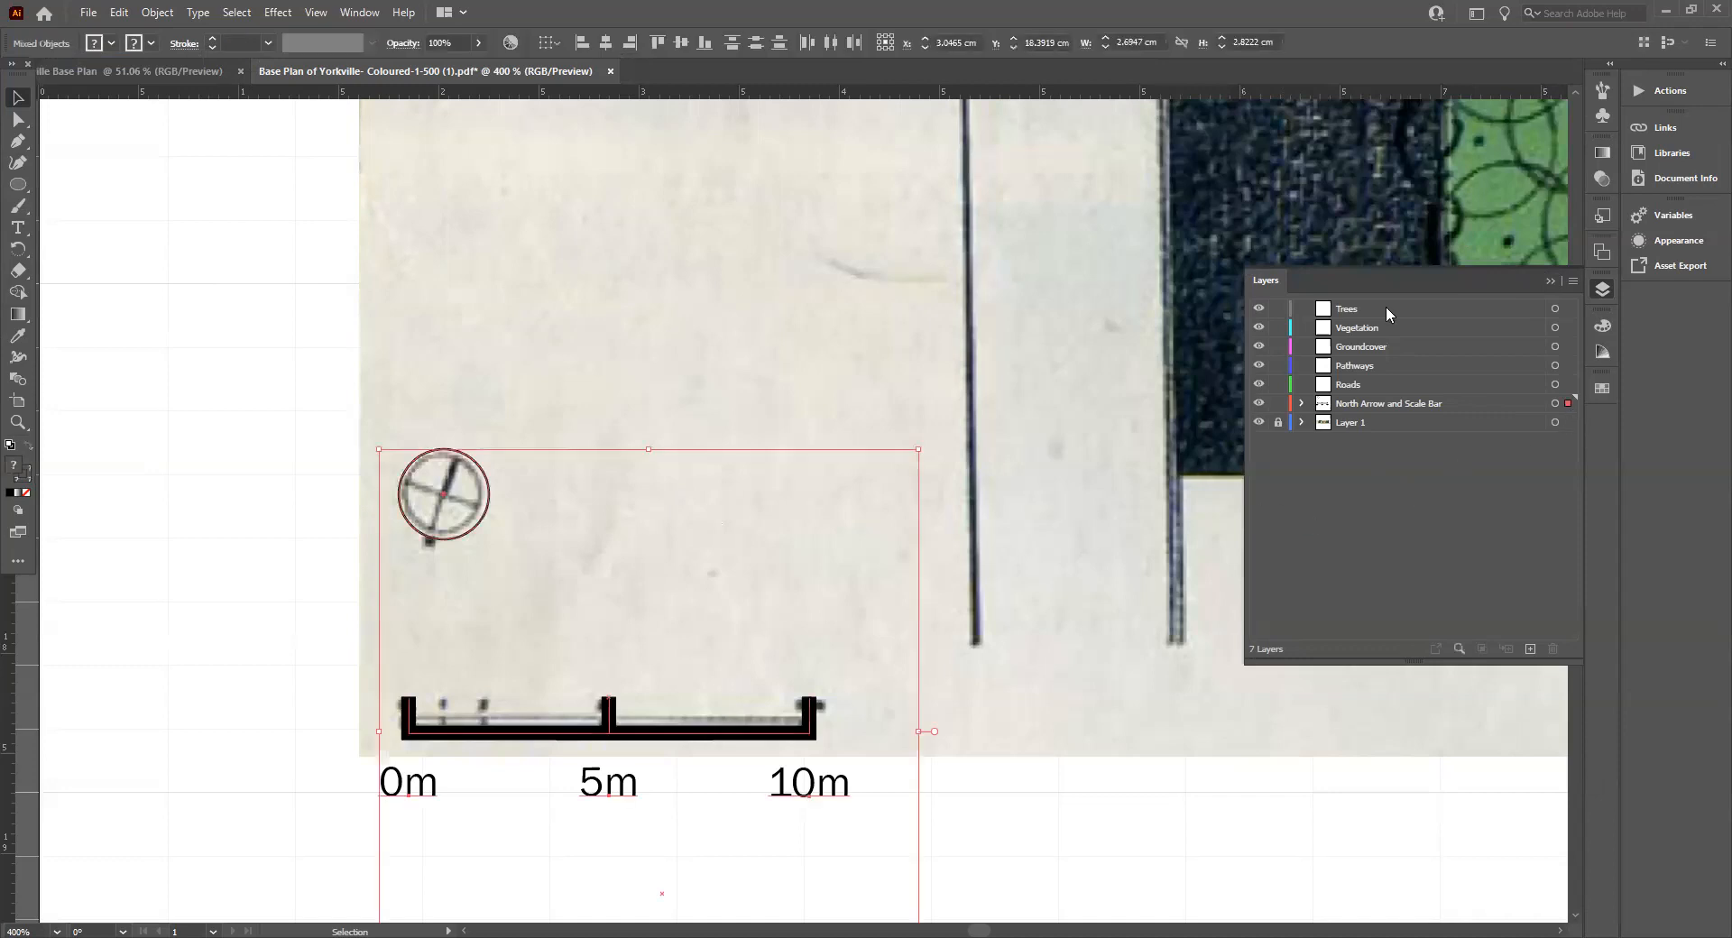
pyautogui.click(1548, 281)
pyautogui.click(283, 343)
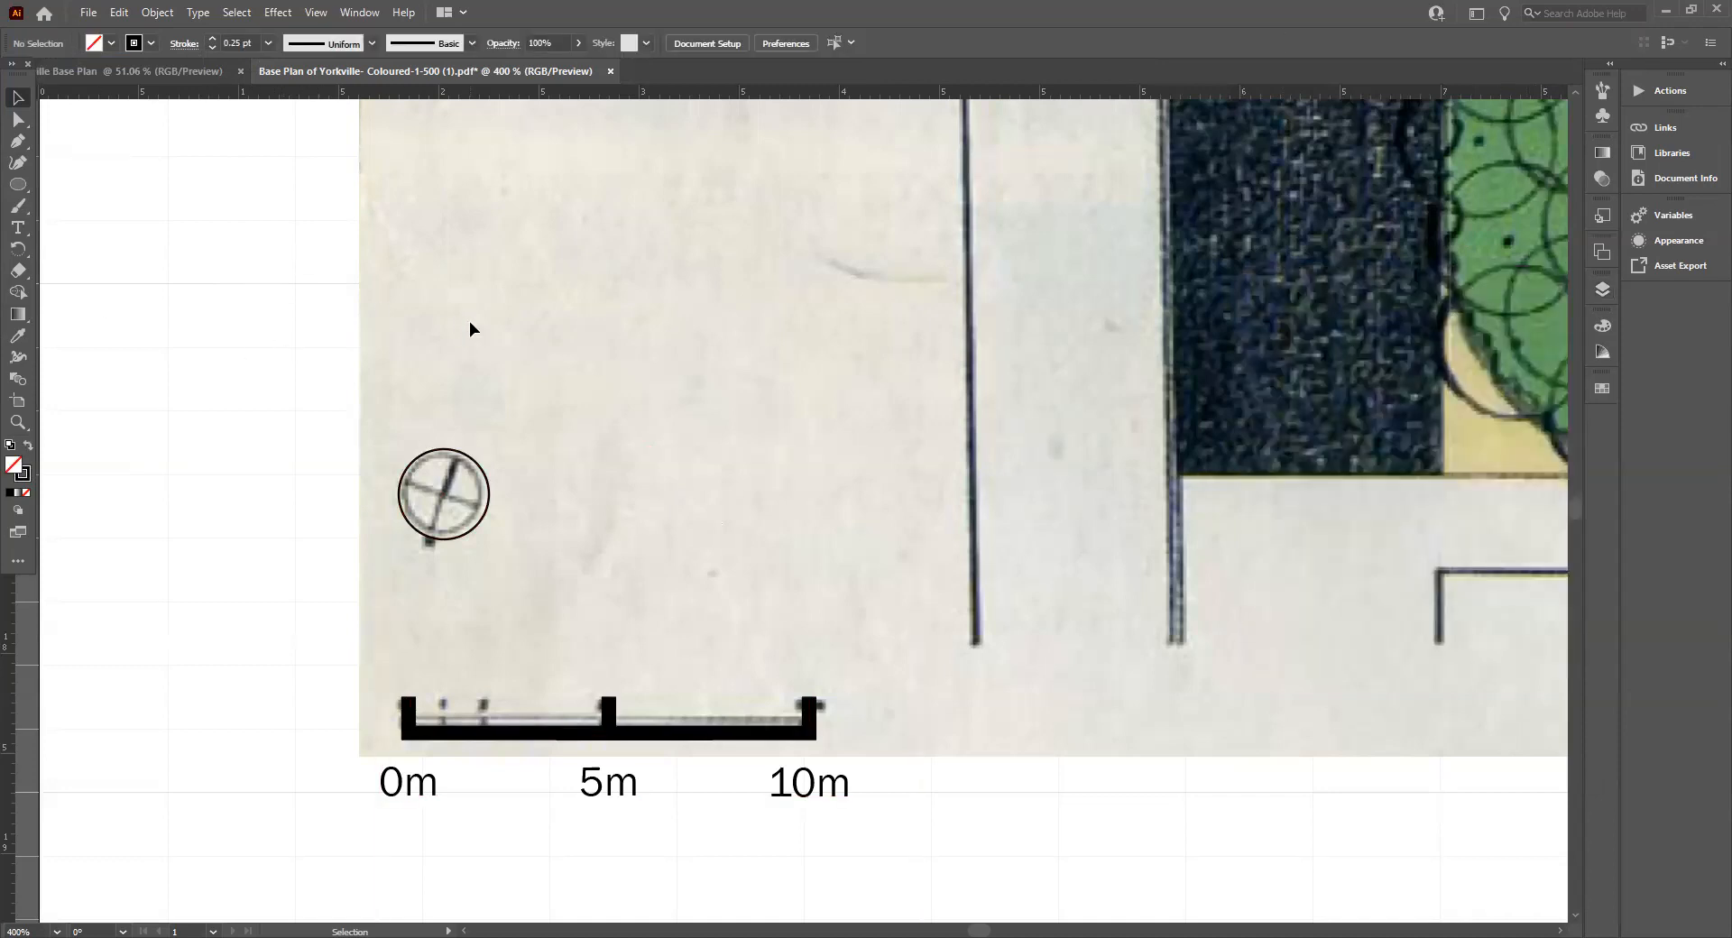
pyautogui.moveTo(457, 455); pyautogui.dragTo(460, 453)
pyautogui.click(289, 424)
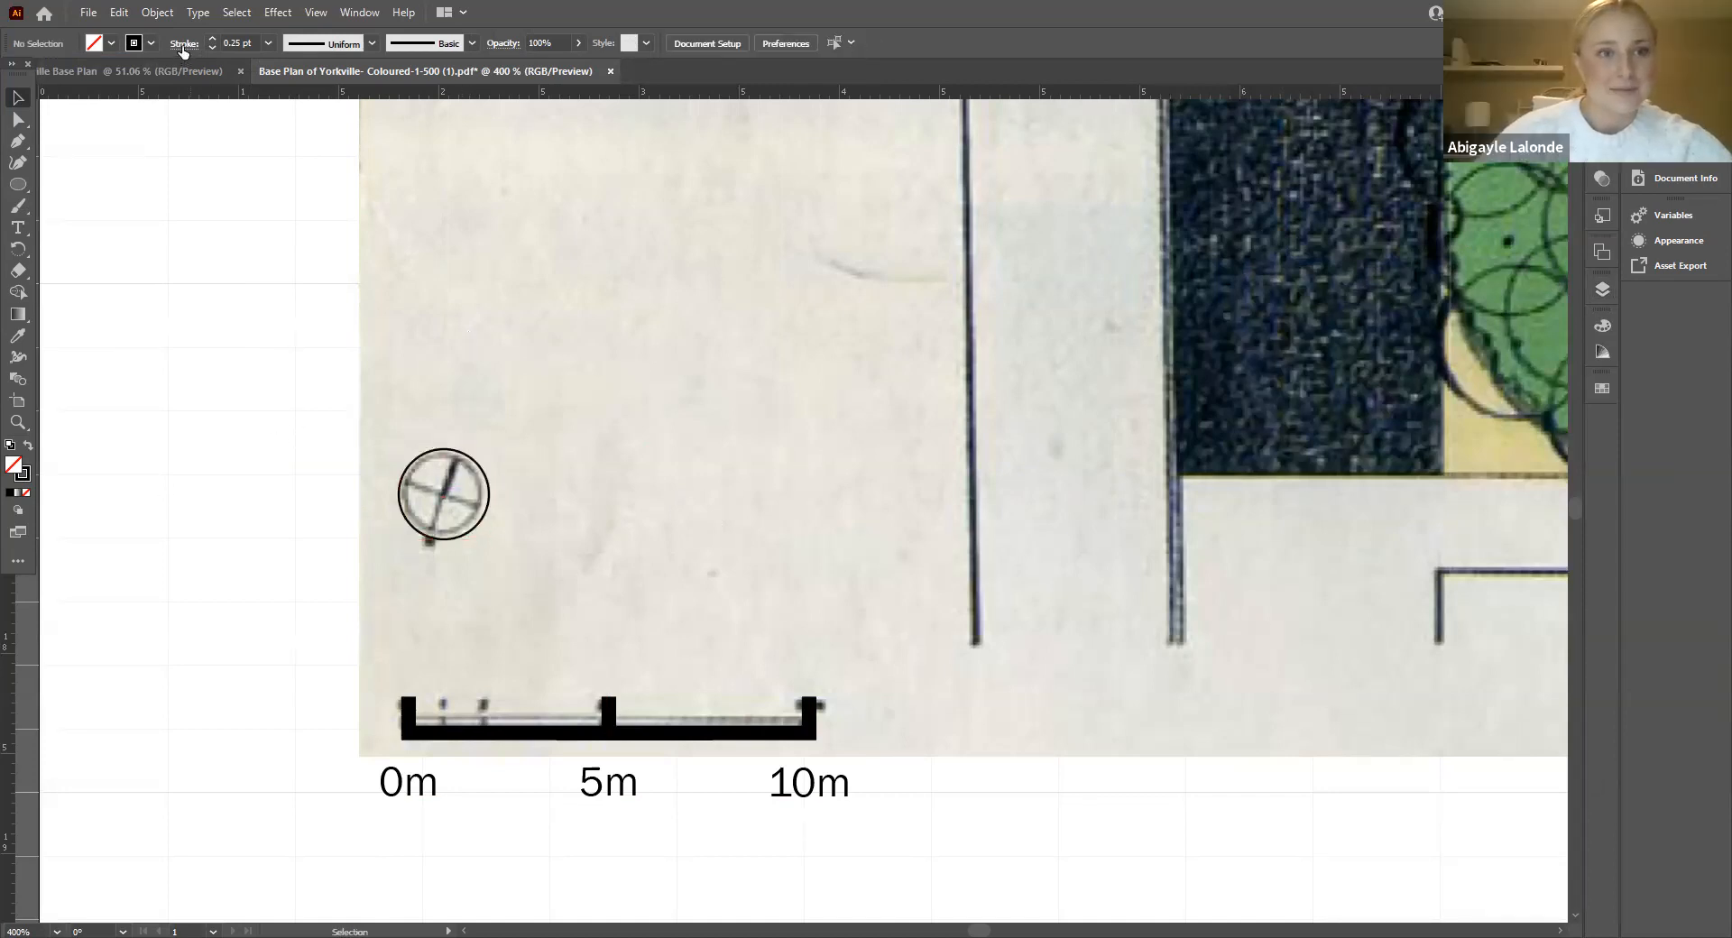
pyautogui.click(270, 42)
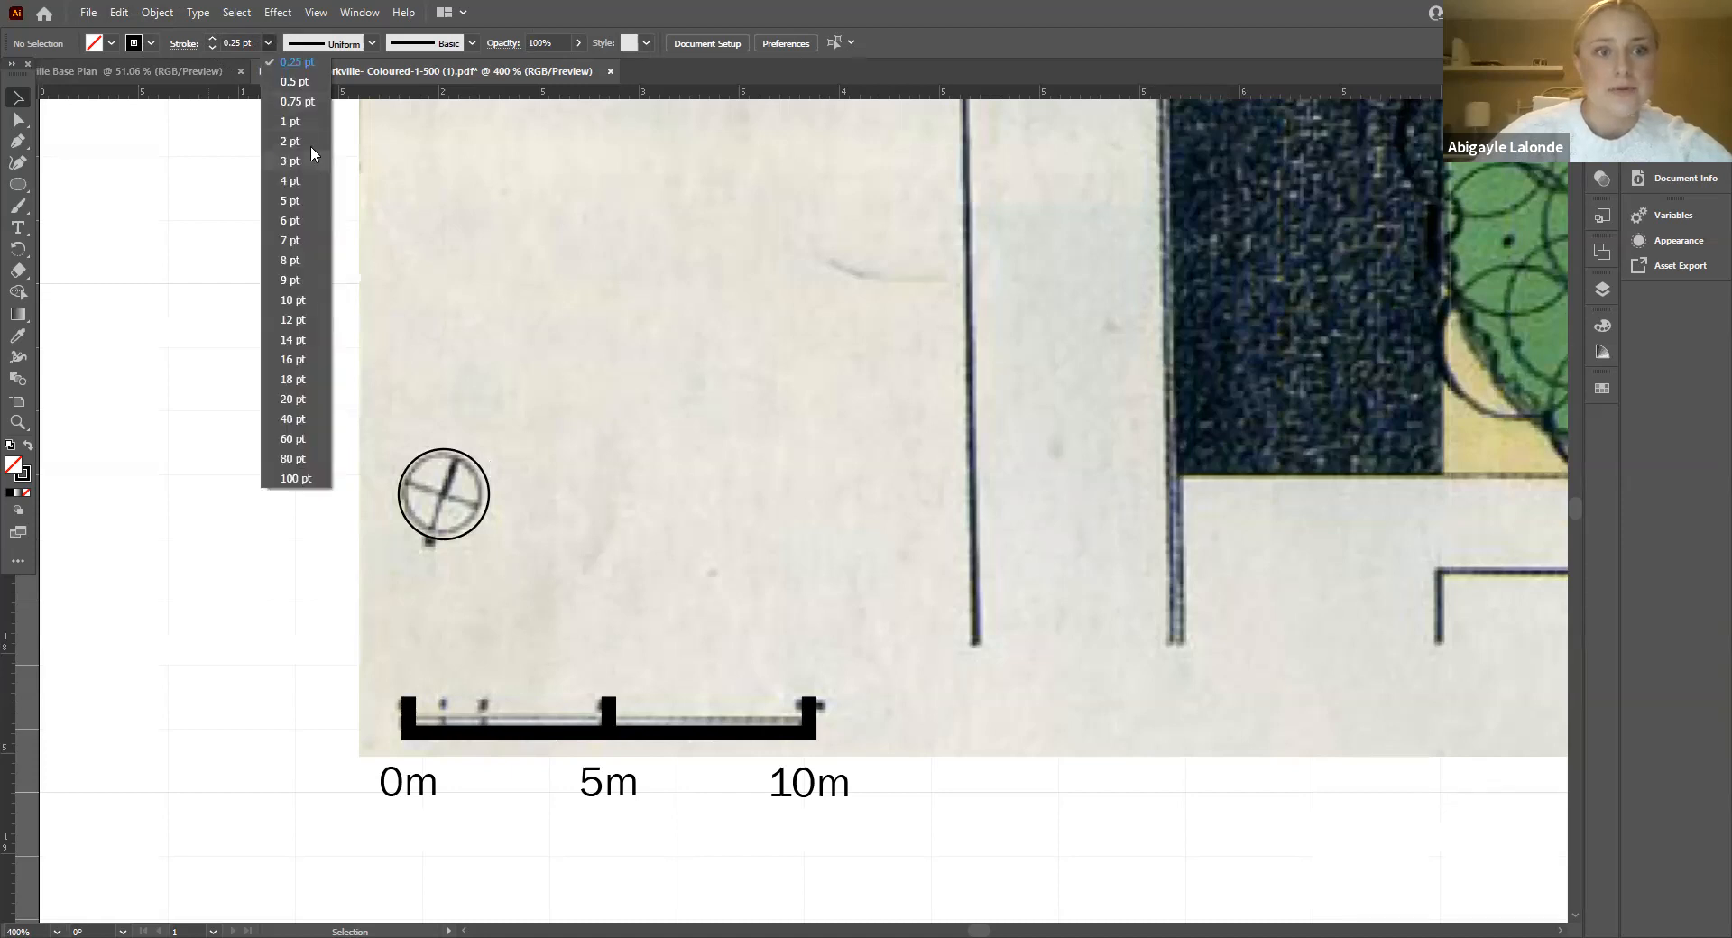
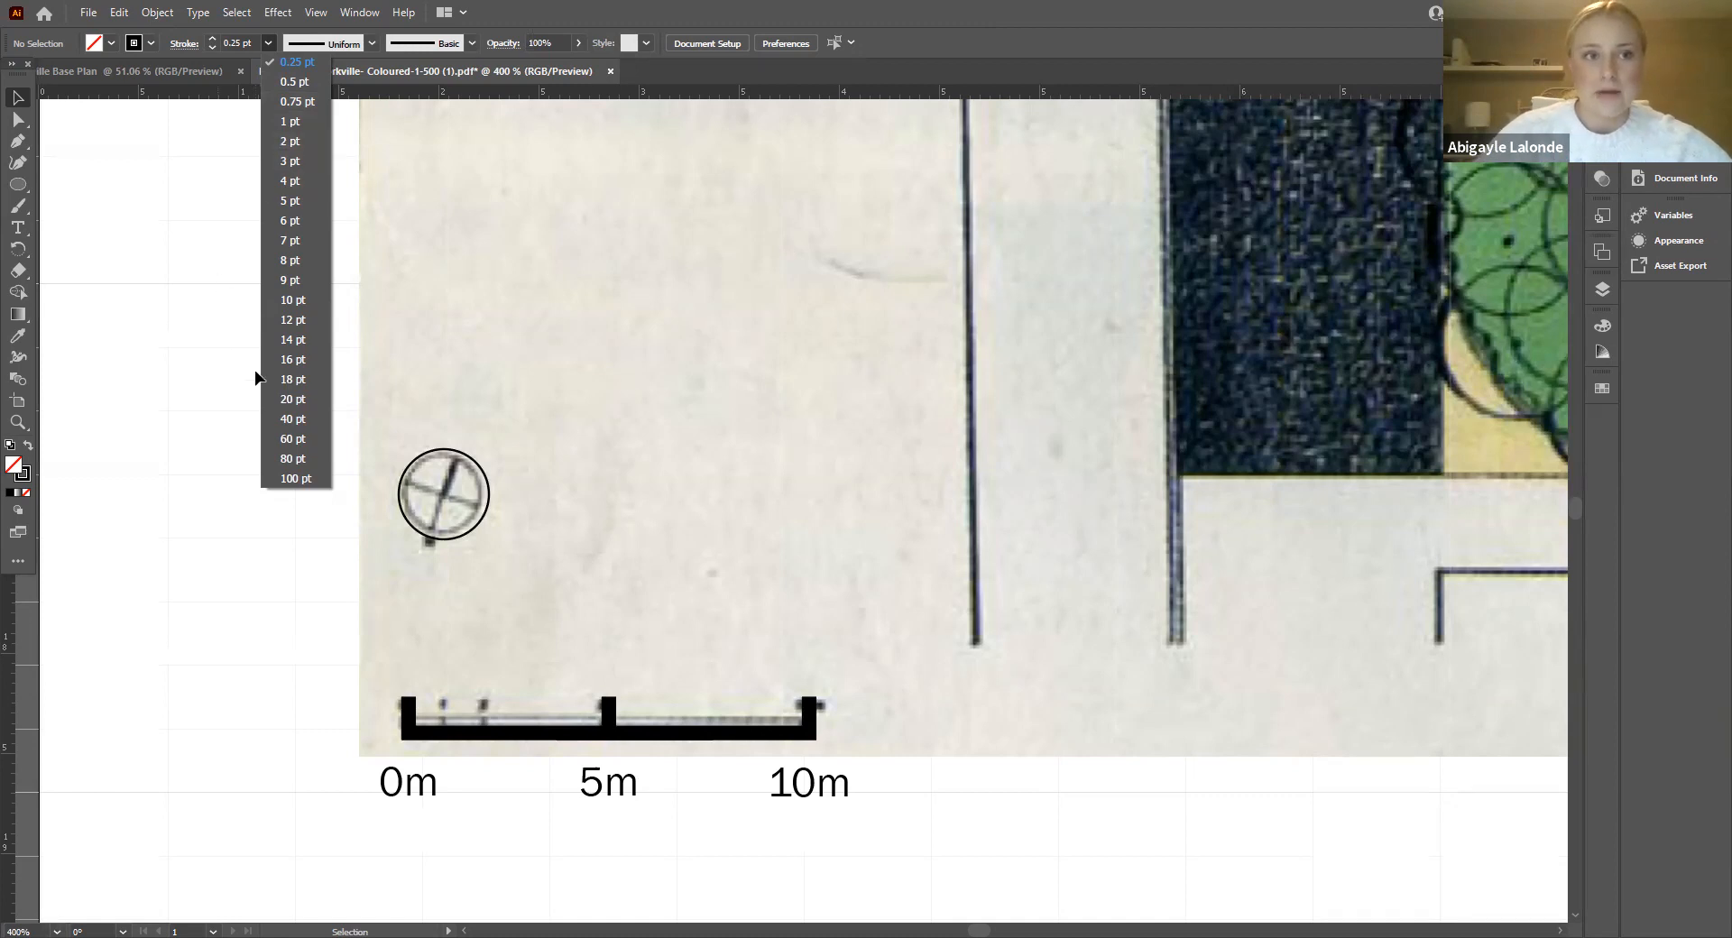
# Step: Activate the North Arrow and Scale Bar layer and draw a Pen line about 0.25 cm long from the circle's upper edge to its centre
pyautogui.click(1601, 290)
pyautogui.click(1601, 291)
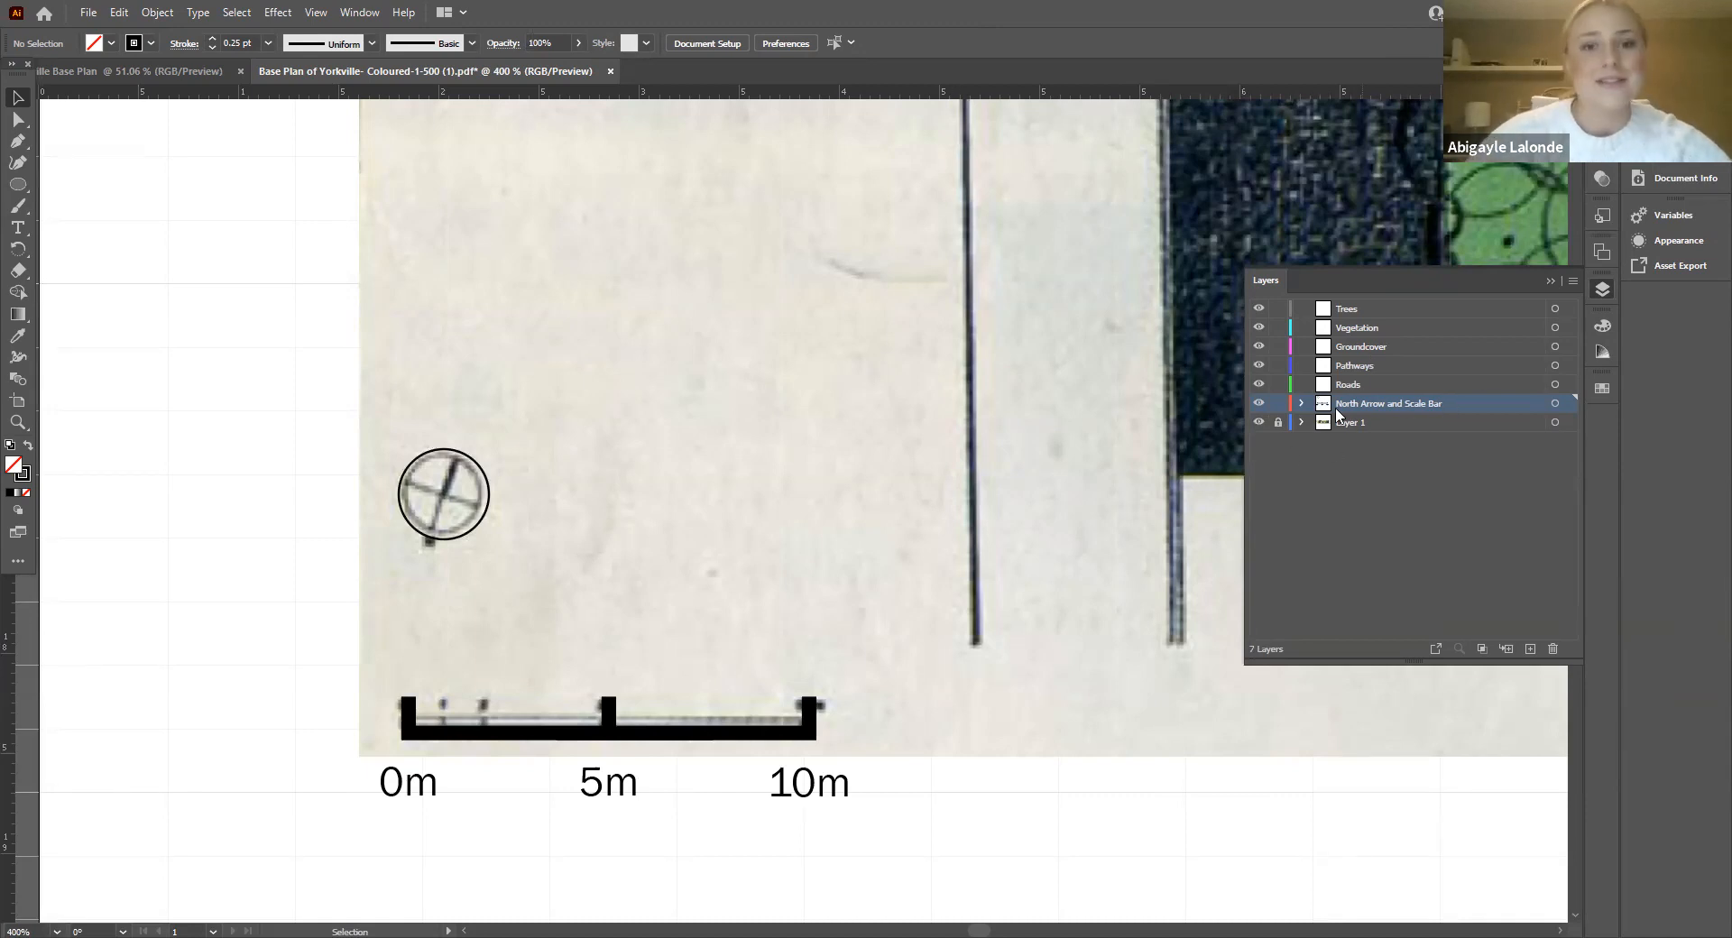
pyautogui.click(1550, 279)
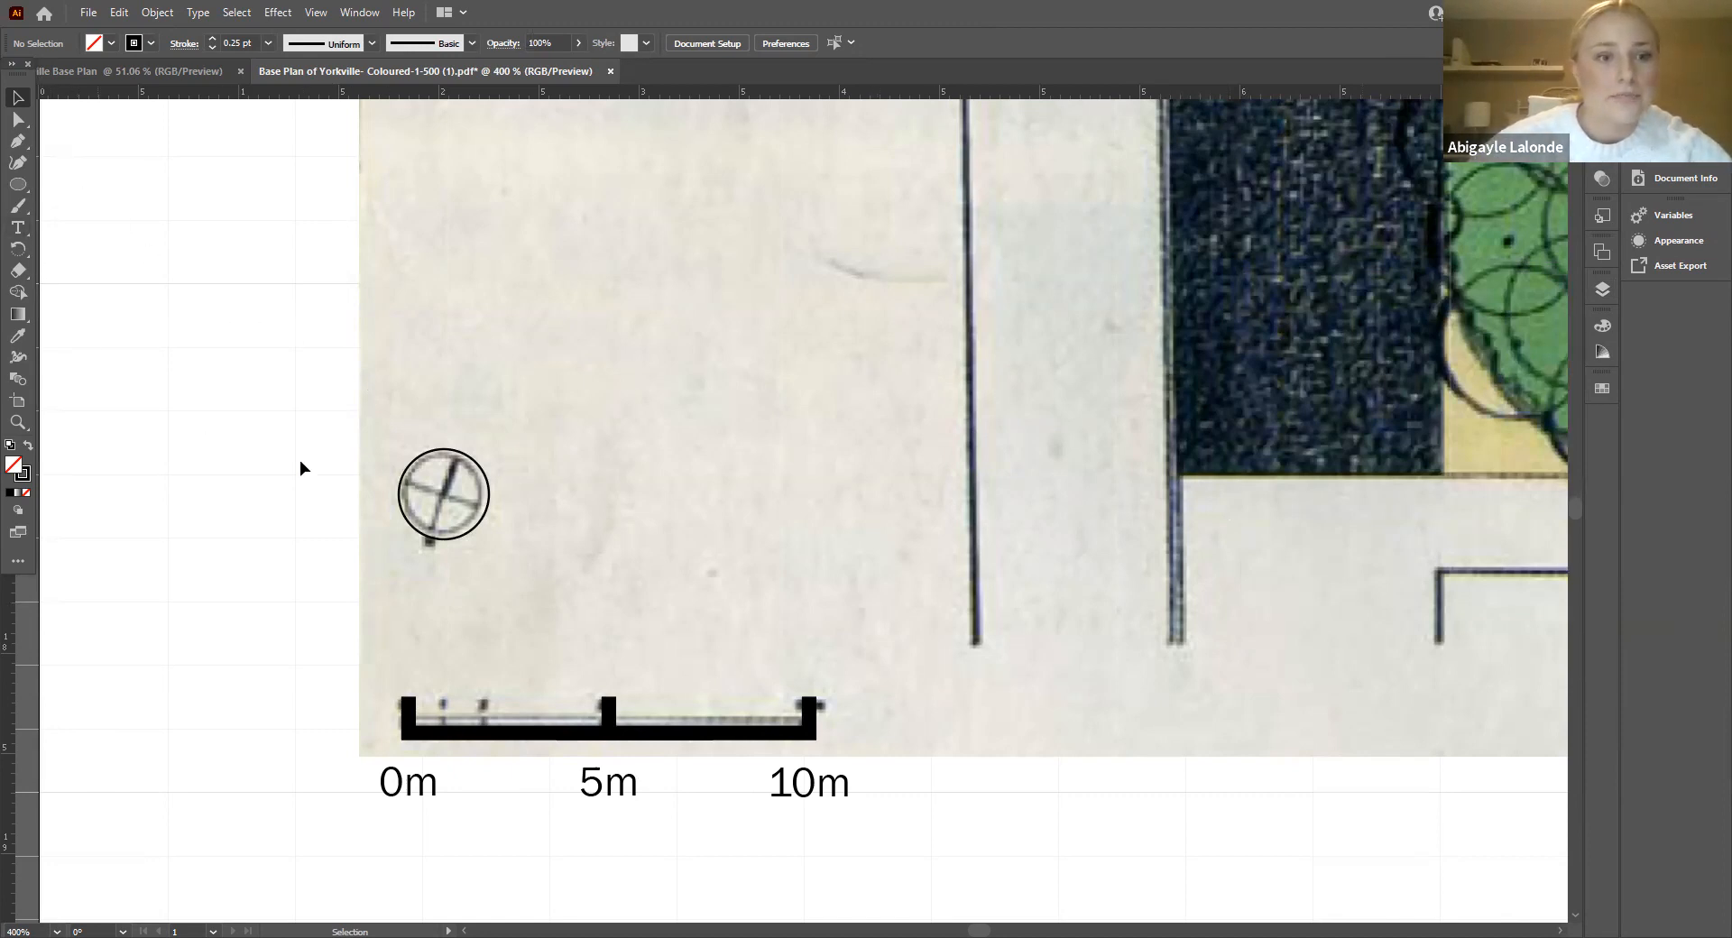
pyautogui.click(17, 139)
pyautogui.click(459, 451)
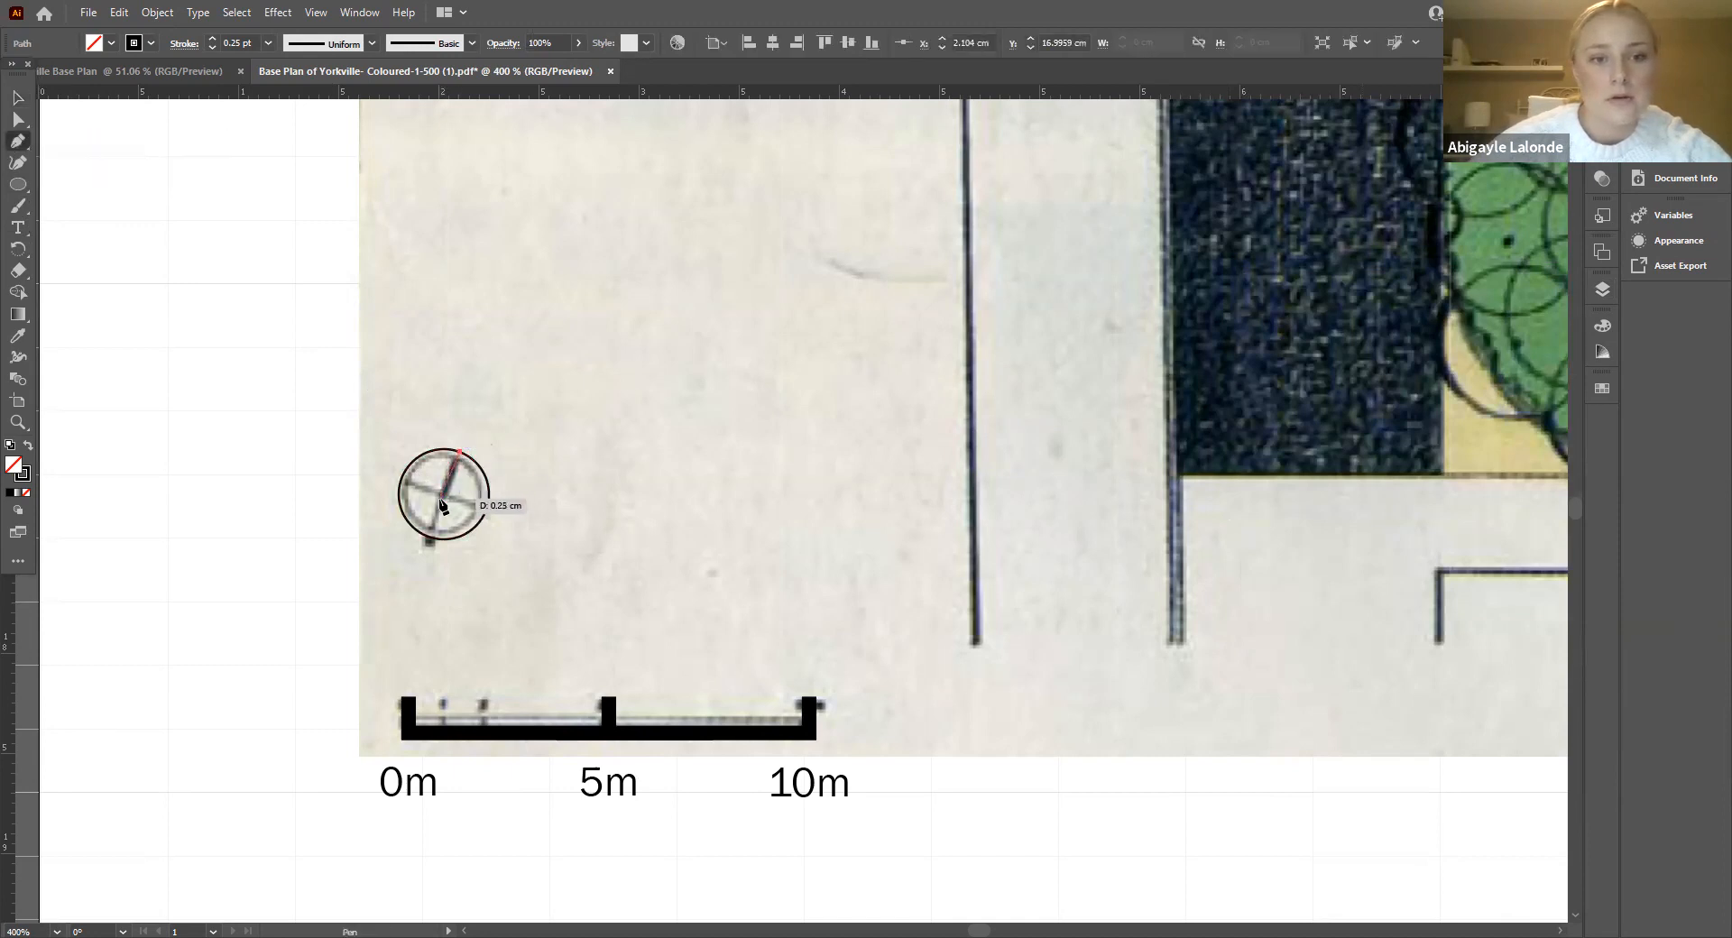
pyautogui.click(443, 496)
pyautogui.click(17, 97)
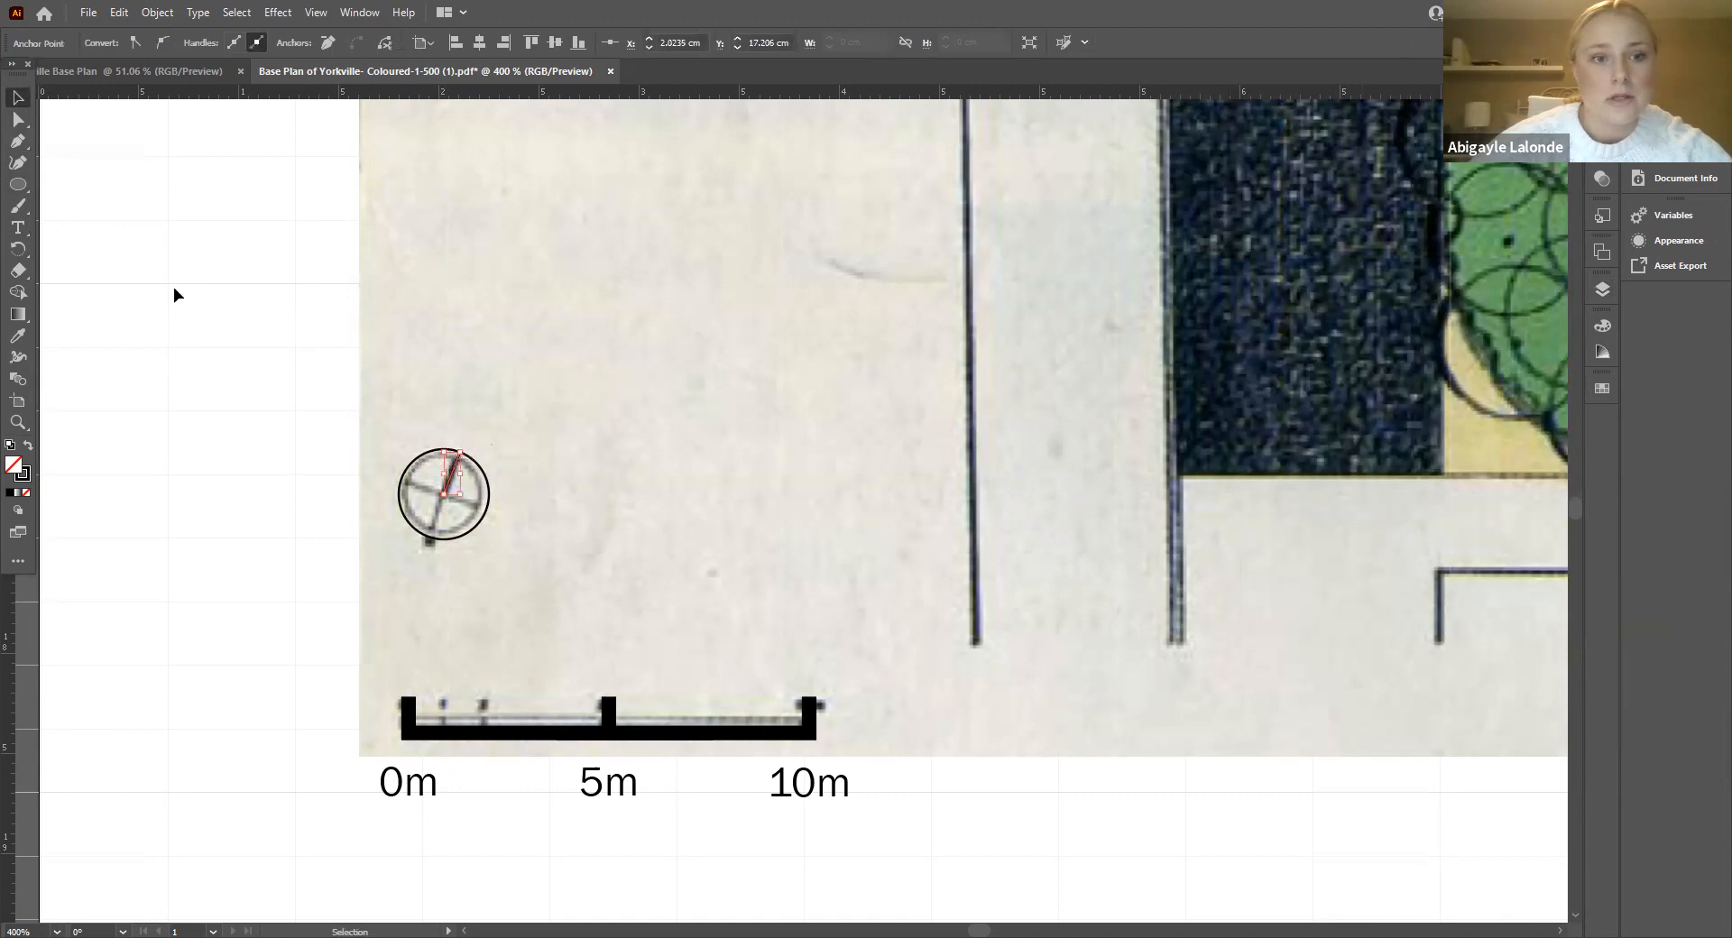
pyautogui.click(173, 289)
# Step: Set the north pointer line's stroke weight to 1 pt
pyautogui.click(454, 479)
pyautogui.click(211, 37)
pyautogui.click(210, 37)
pyautogui.click(210, 37)
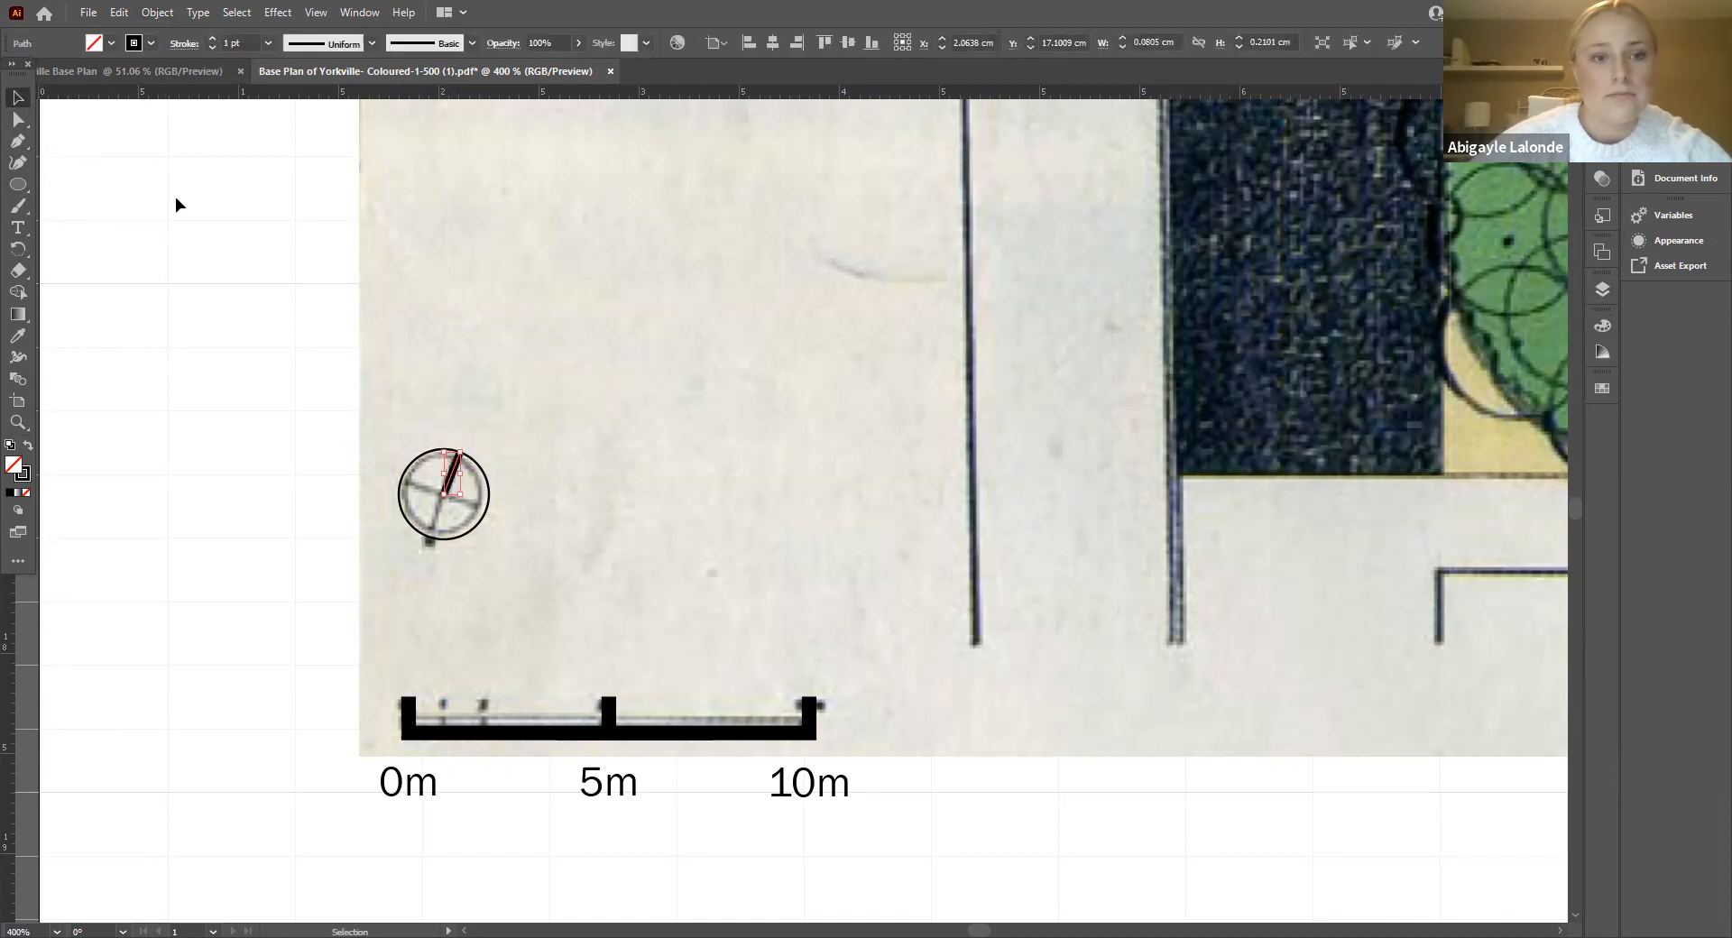
pyautogui.click(184, 218)
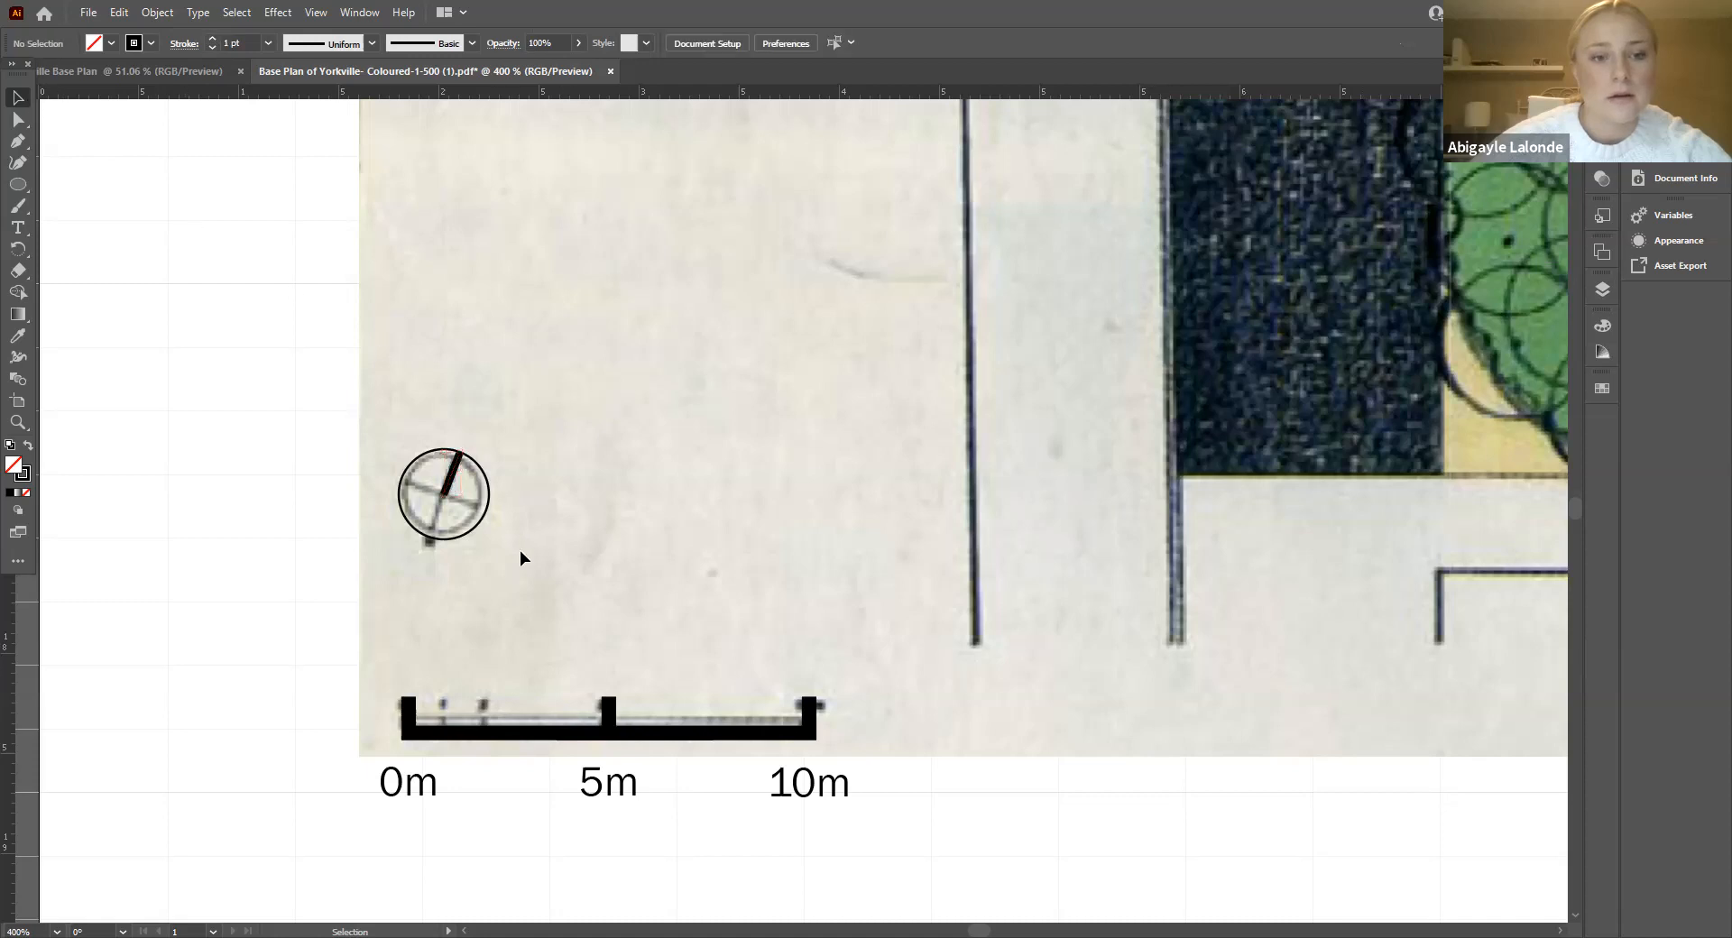
# Step: Scale the circle and pointer line down slightly together to match the north arrow in the base image
pyautogui.moveTo(514, 543); pyautogui.dragTo(355, 407)
pyautogui.moveTo(490, 449); pyautogui.dragTo(441, 495)
pyautogui.click(361, 487)
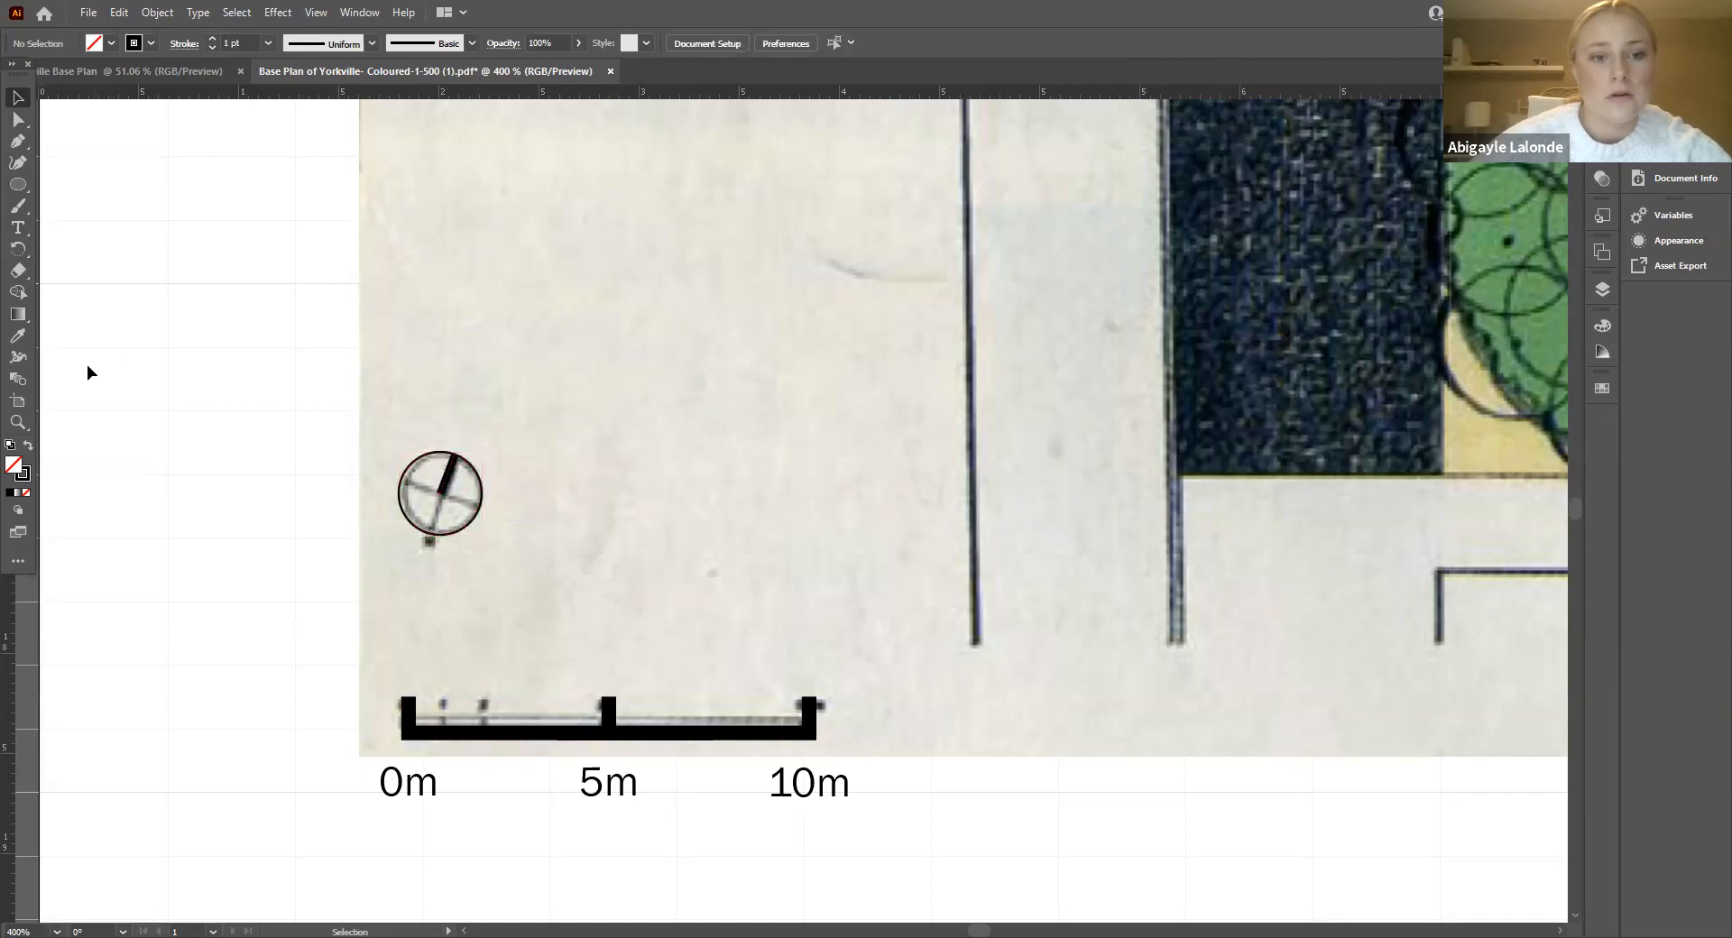
# Step: Copy the 0m label from inside the scale bar group and paste it just above the north arrow circle
pyautogui.click(396, 793)
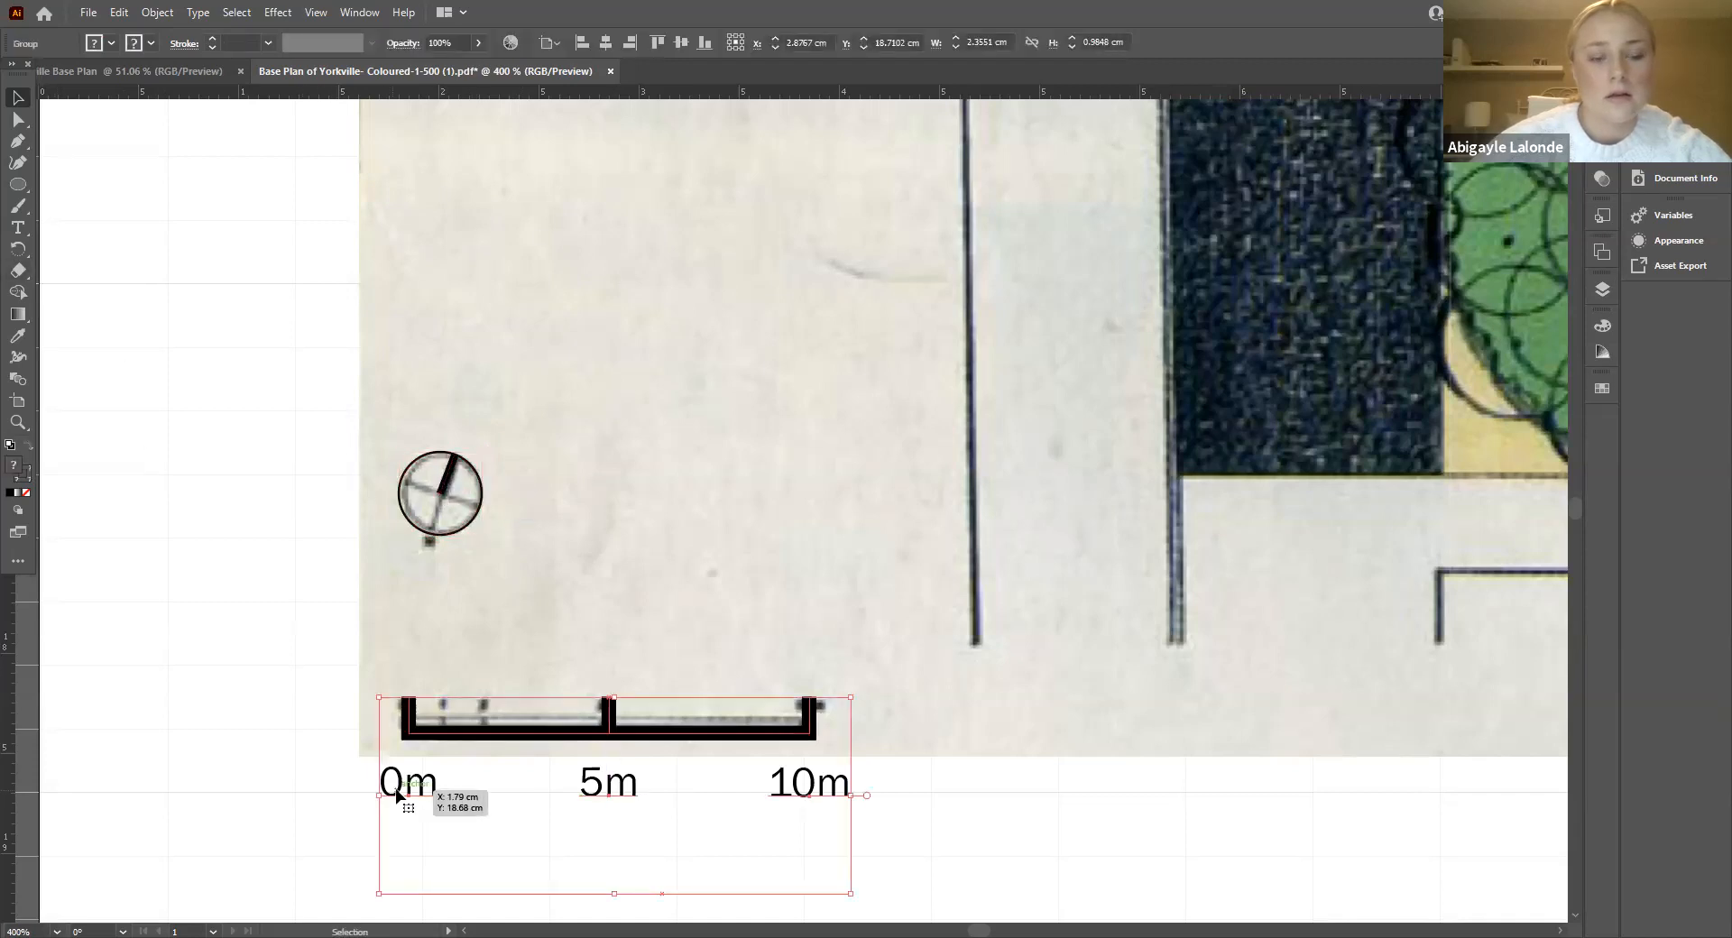
pyautogui.doubleClick(397, 794)
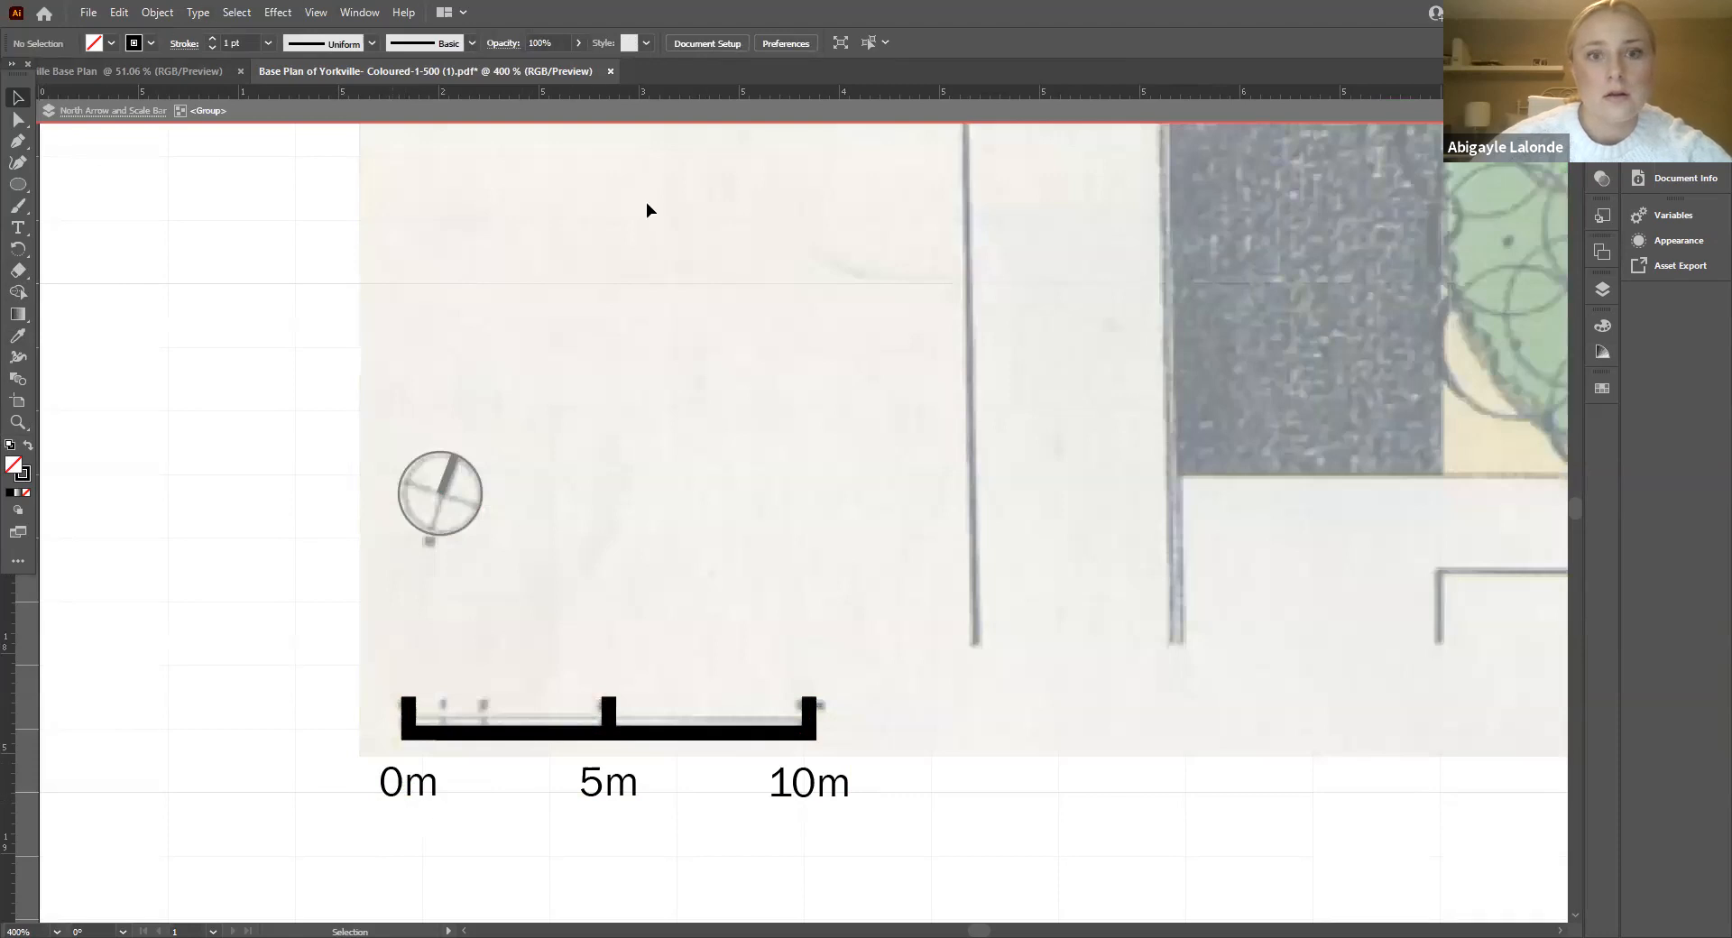
pyautogui.doubleClick(336, 297)
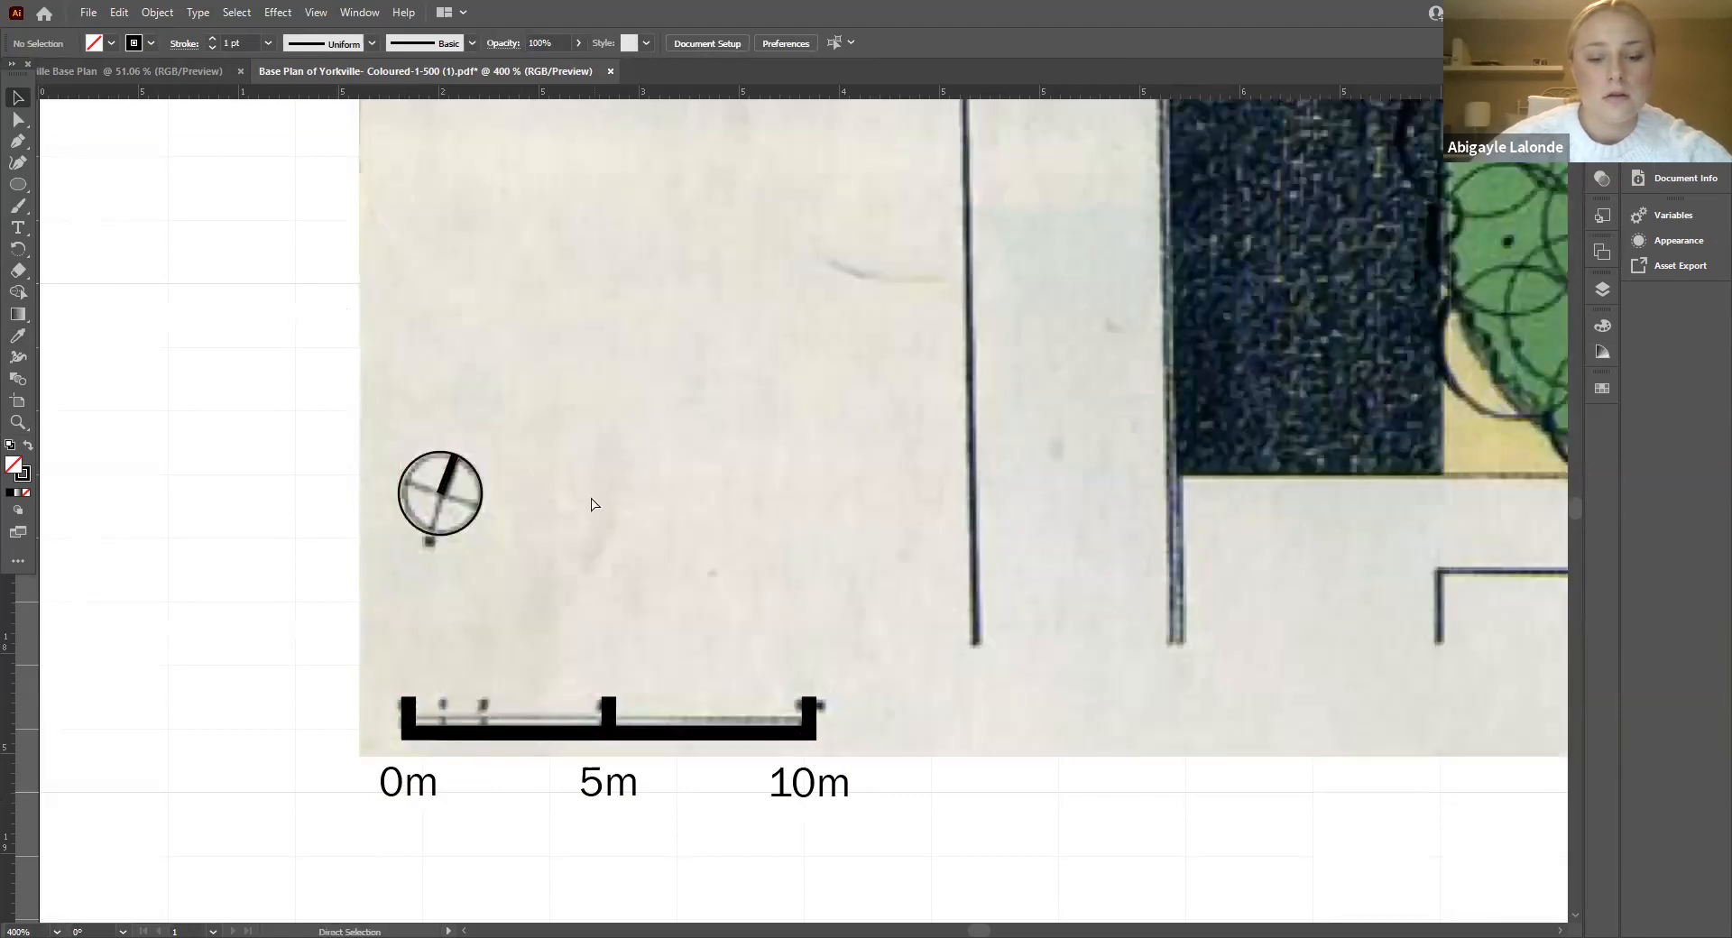
pyautogui.hotkey('ctrl', 'v')
pyautogui.moveTo(767, 459); pyautogui.dragTo(492, 428)
# Step: Change the pasted label's text to N and nudge it into place above the pointer line
pyautogui.doubleClick(492, 428)
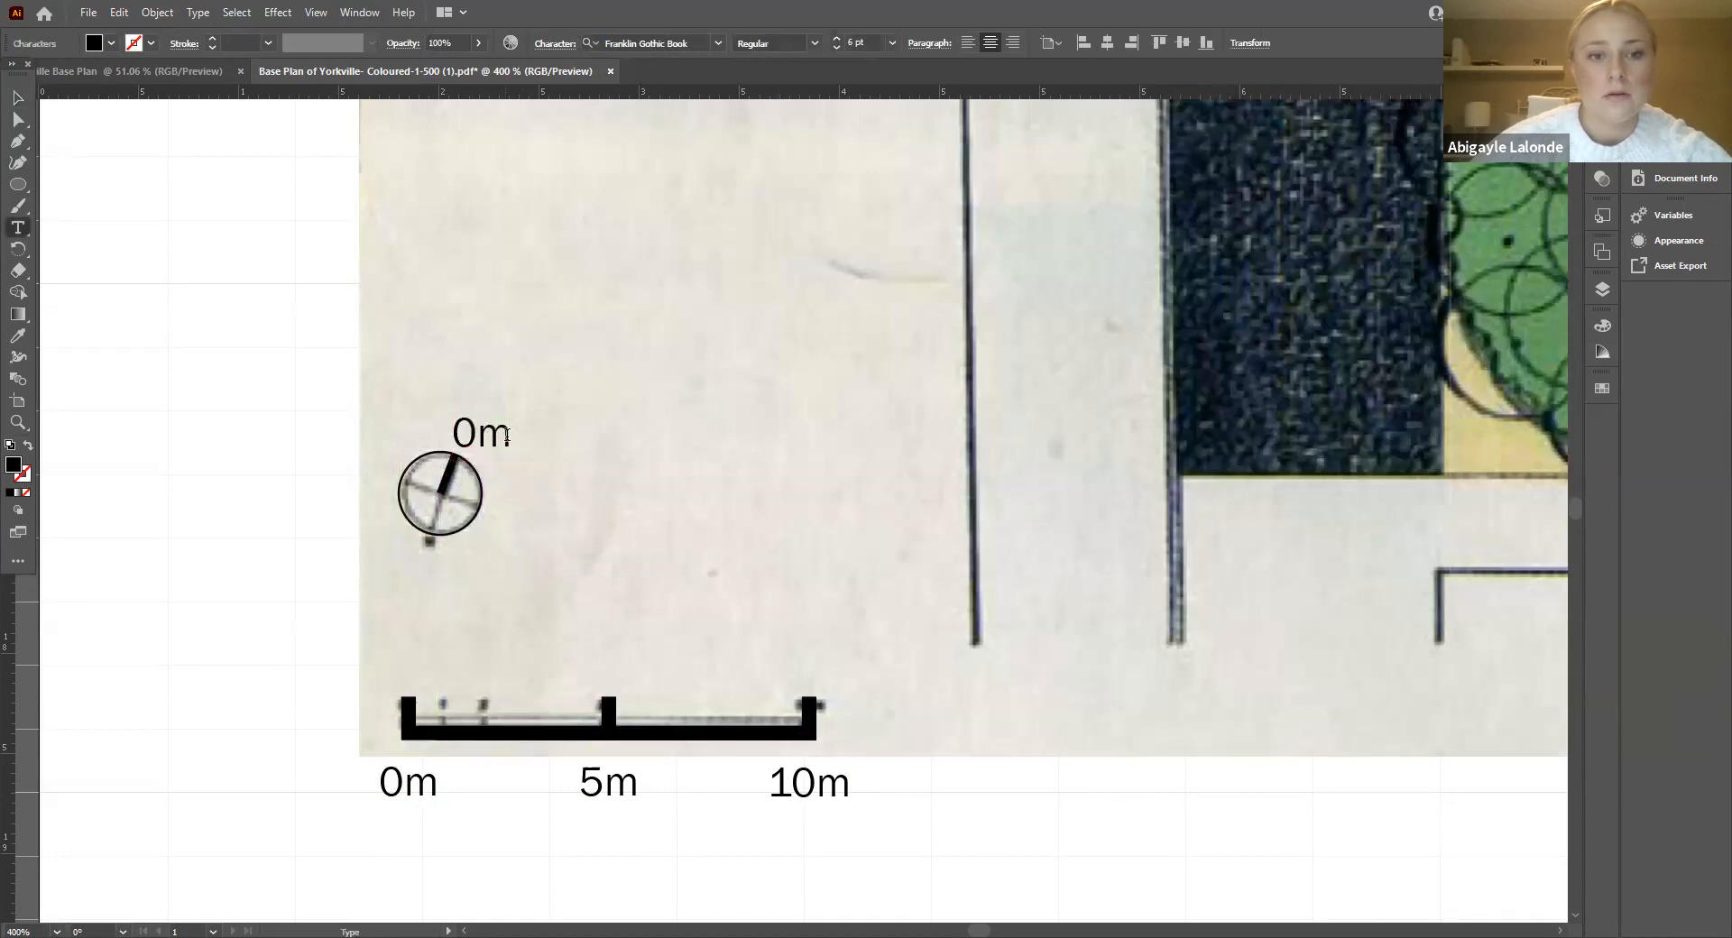
pyautogui.press('BackSpace')
pyautogui.press('BackSpace')
pyautogui.write('N')
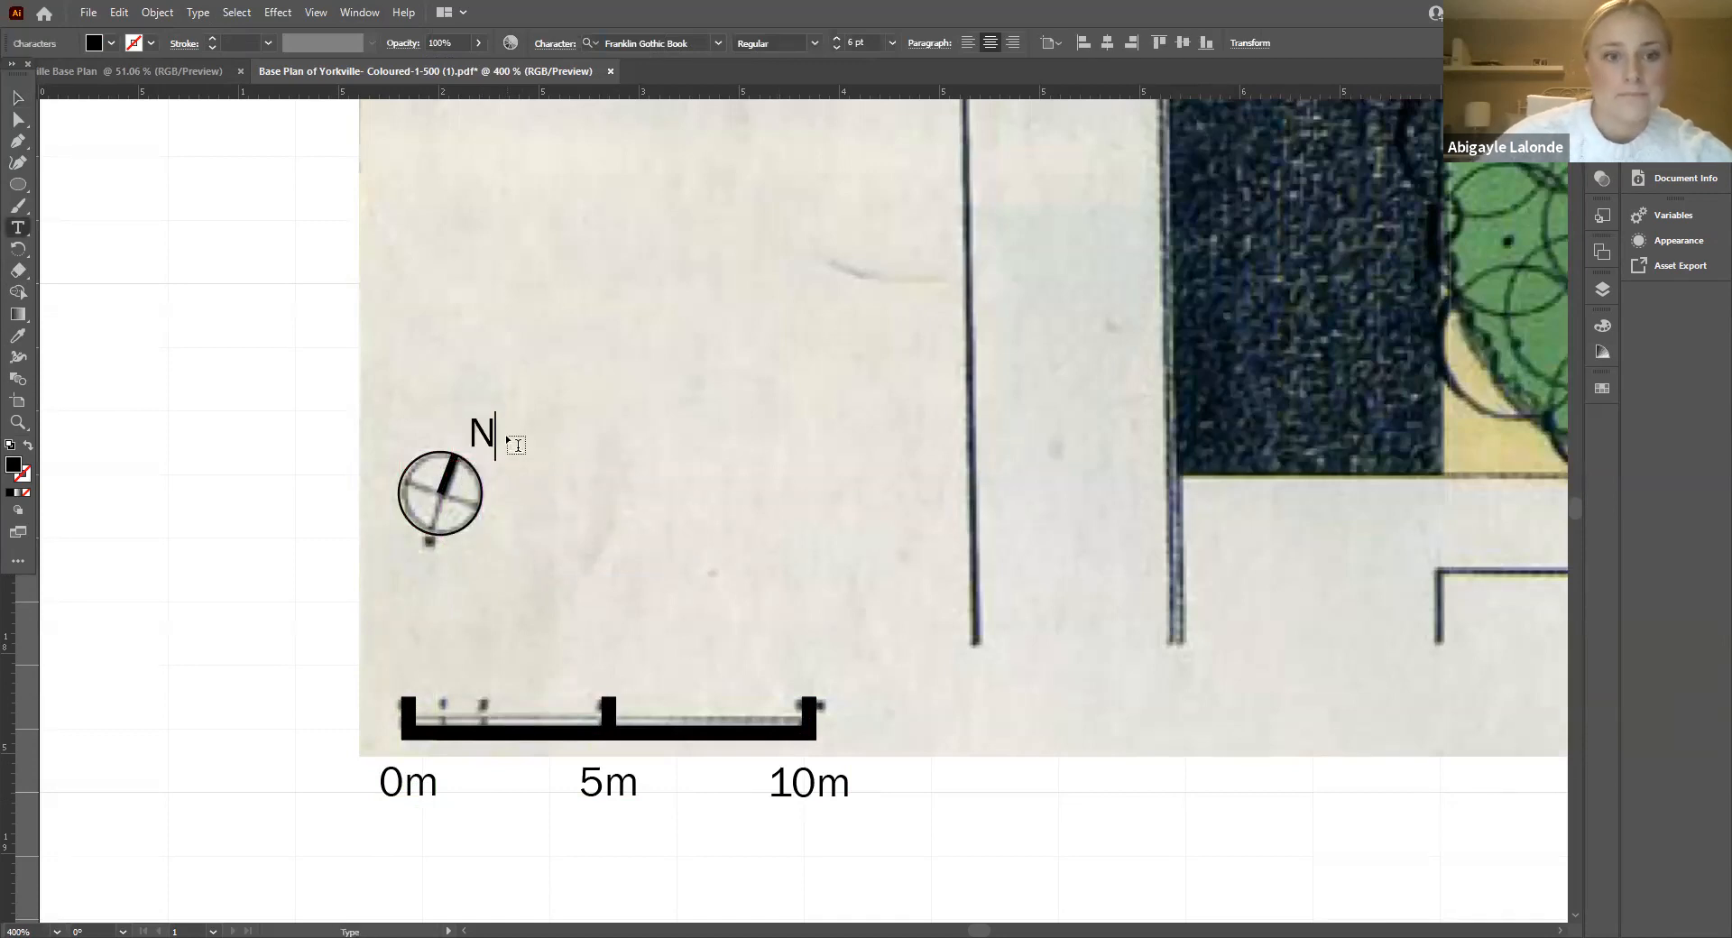
pyautogui.click(18, 96)
pyautogui.moveTo(480, 433); pyautogui.dragTo(476, 433)
pyautogui.click(220, 386)
# Step: Group the circle, pointer line and N label together and shift the group slightly down
pyautogui.moveTo(563, 585); pyautogui.dragTo(311, 341)
pyautogui.click(157, 11)
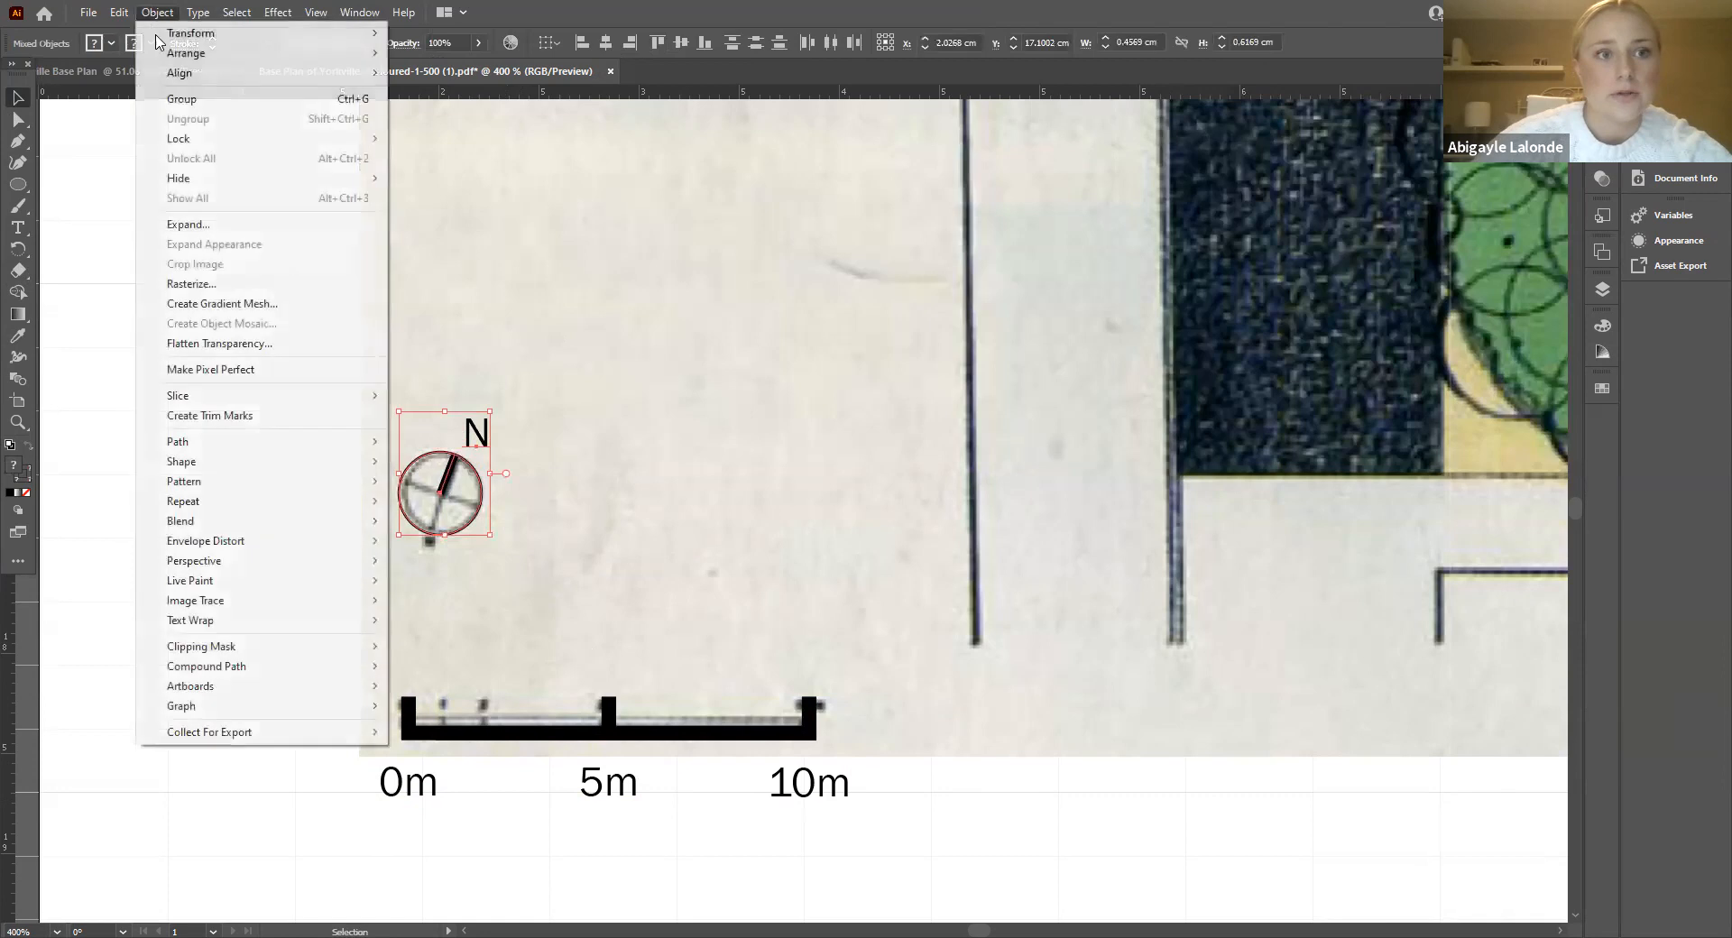
pyautogui.click(210, 99)
pyautogui.click(504, 487)
pyautogui.moveTo(452, 471)
pyautogui.mouseDown()
pyautogui.moveTo(479, 497)
pyautogui.moveTo(513, 487)
pyautogui.moveTo(452, 474)
pyautogui.mouseUp()
pyautogui.click(156, 577)
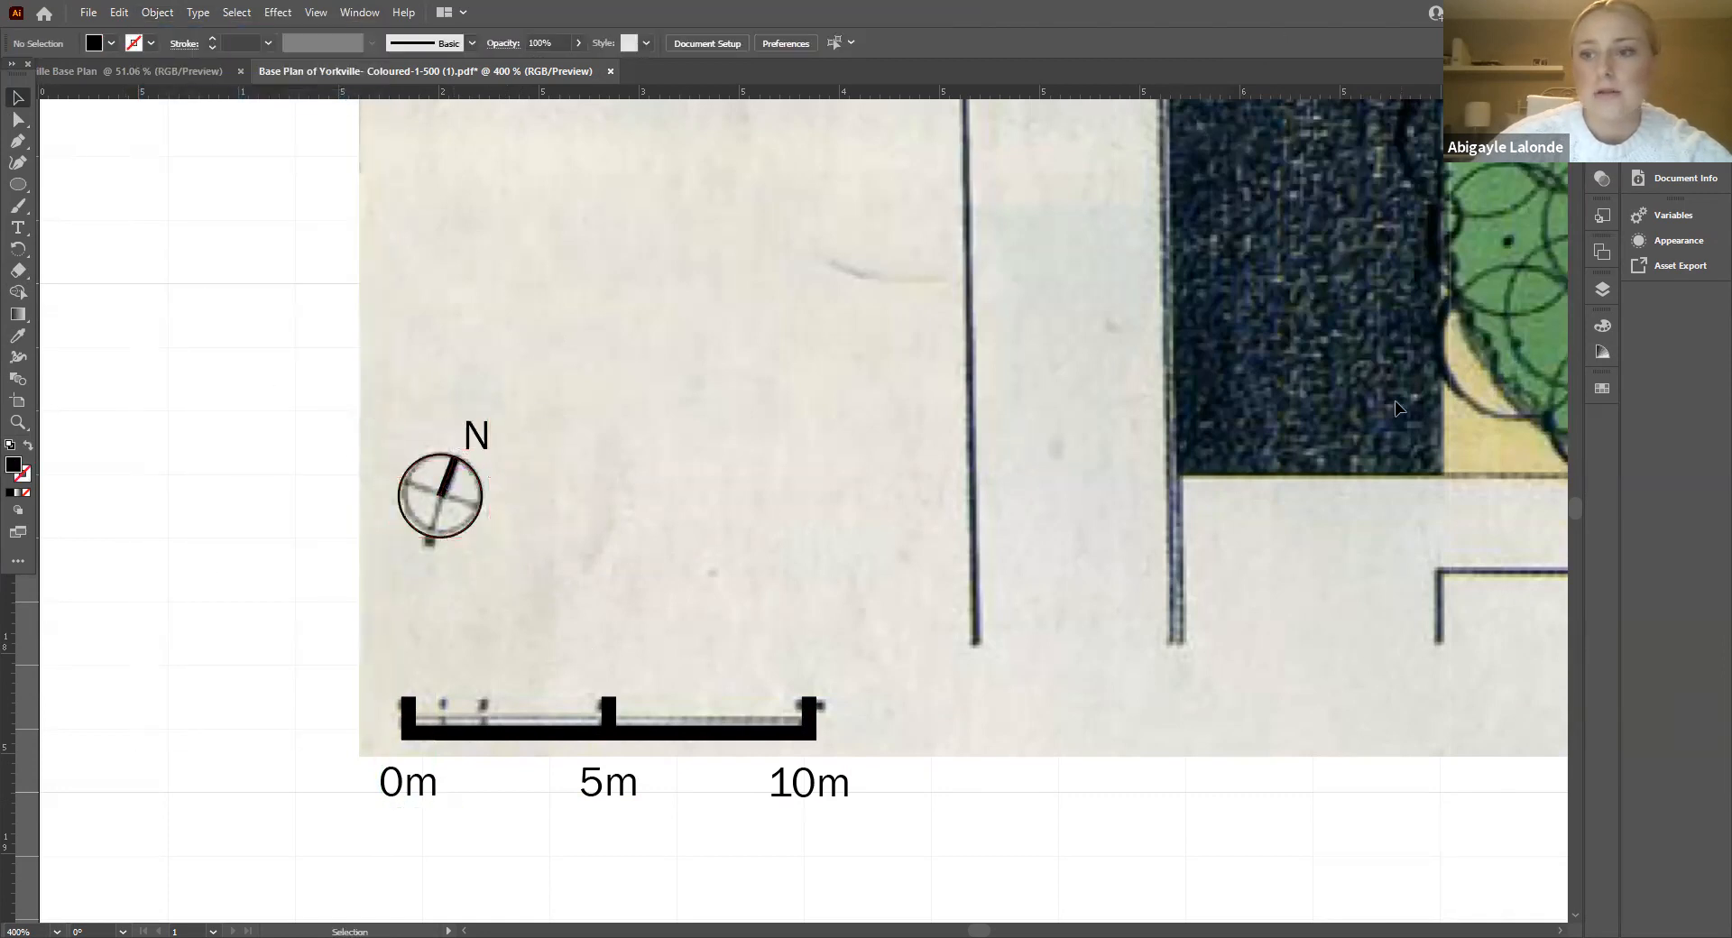
# Step: Hide Layer 1 to check the traced north arrow and scale bar without the base image
pyautogui.click(1603, 289)
pyautogui.click(1259, 422)
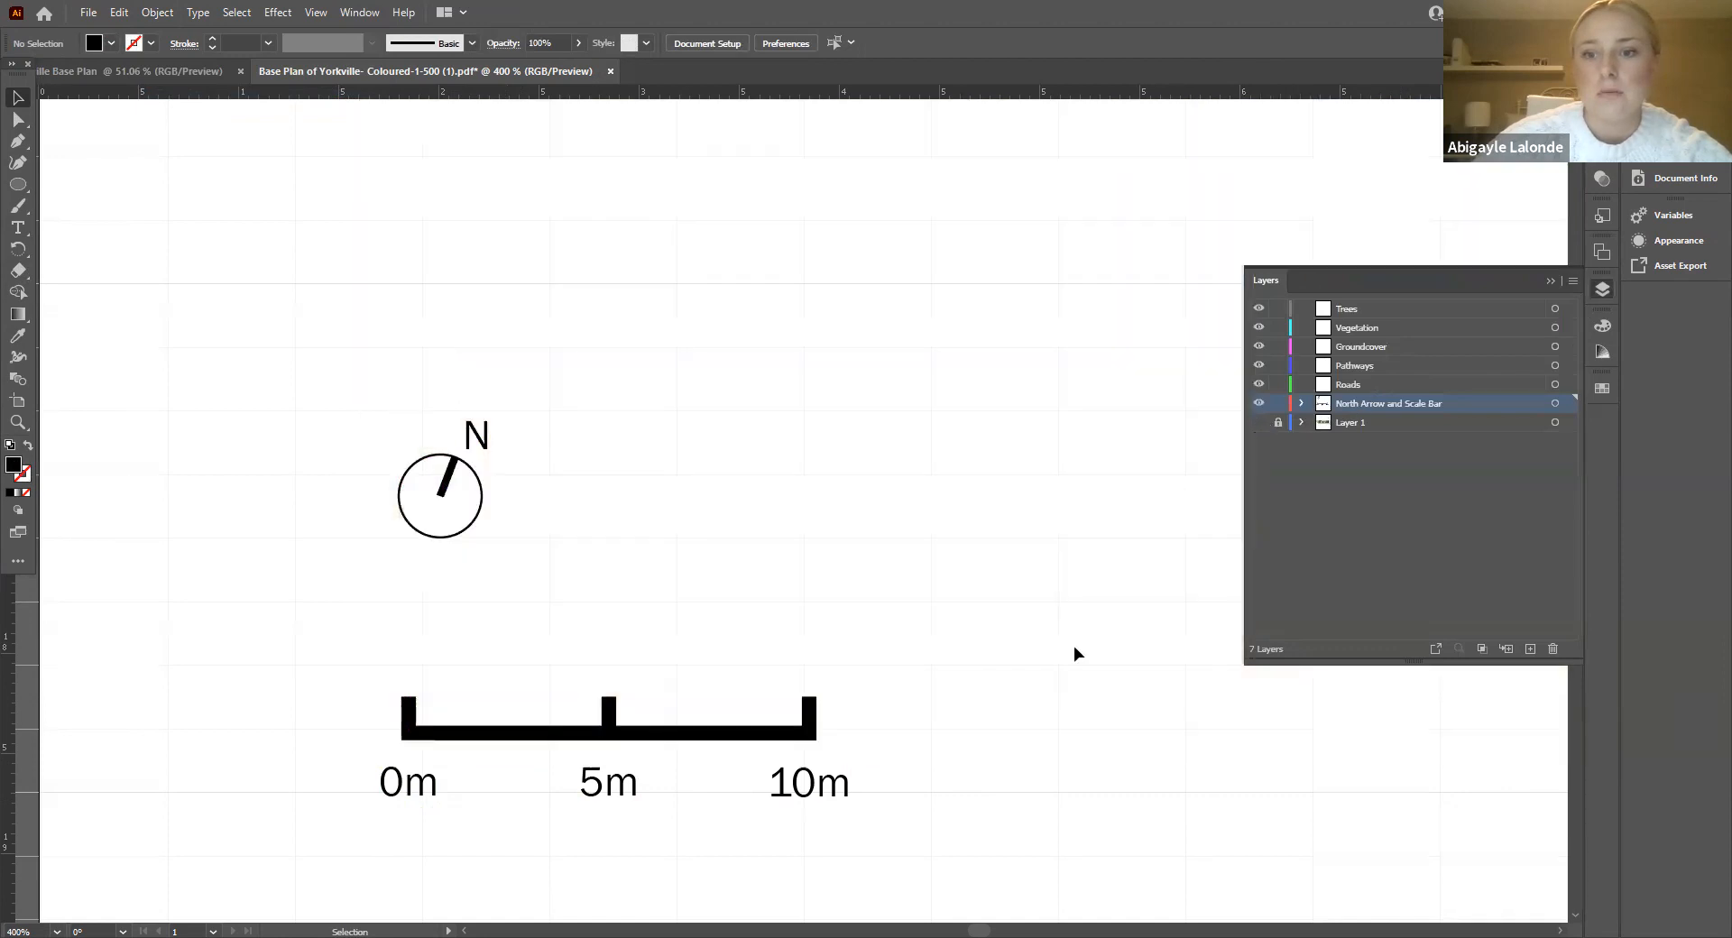
pyautogui.hotkey('ctrl', '-')
pyautogui.hotkey('ctrl', '=')
pyautogui.hotkey('ctrl', '=')
pyautogui.hotkey('ctrl', '=')
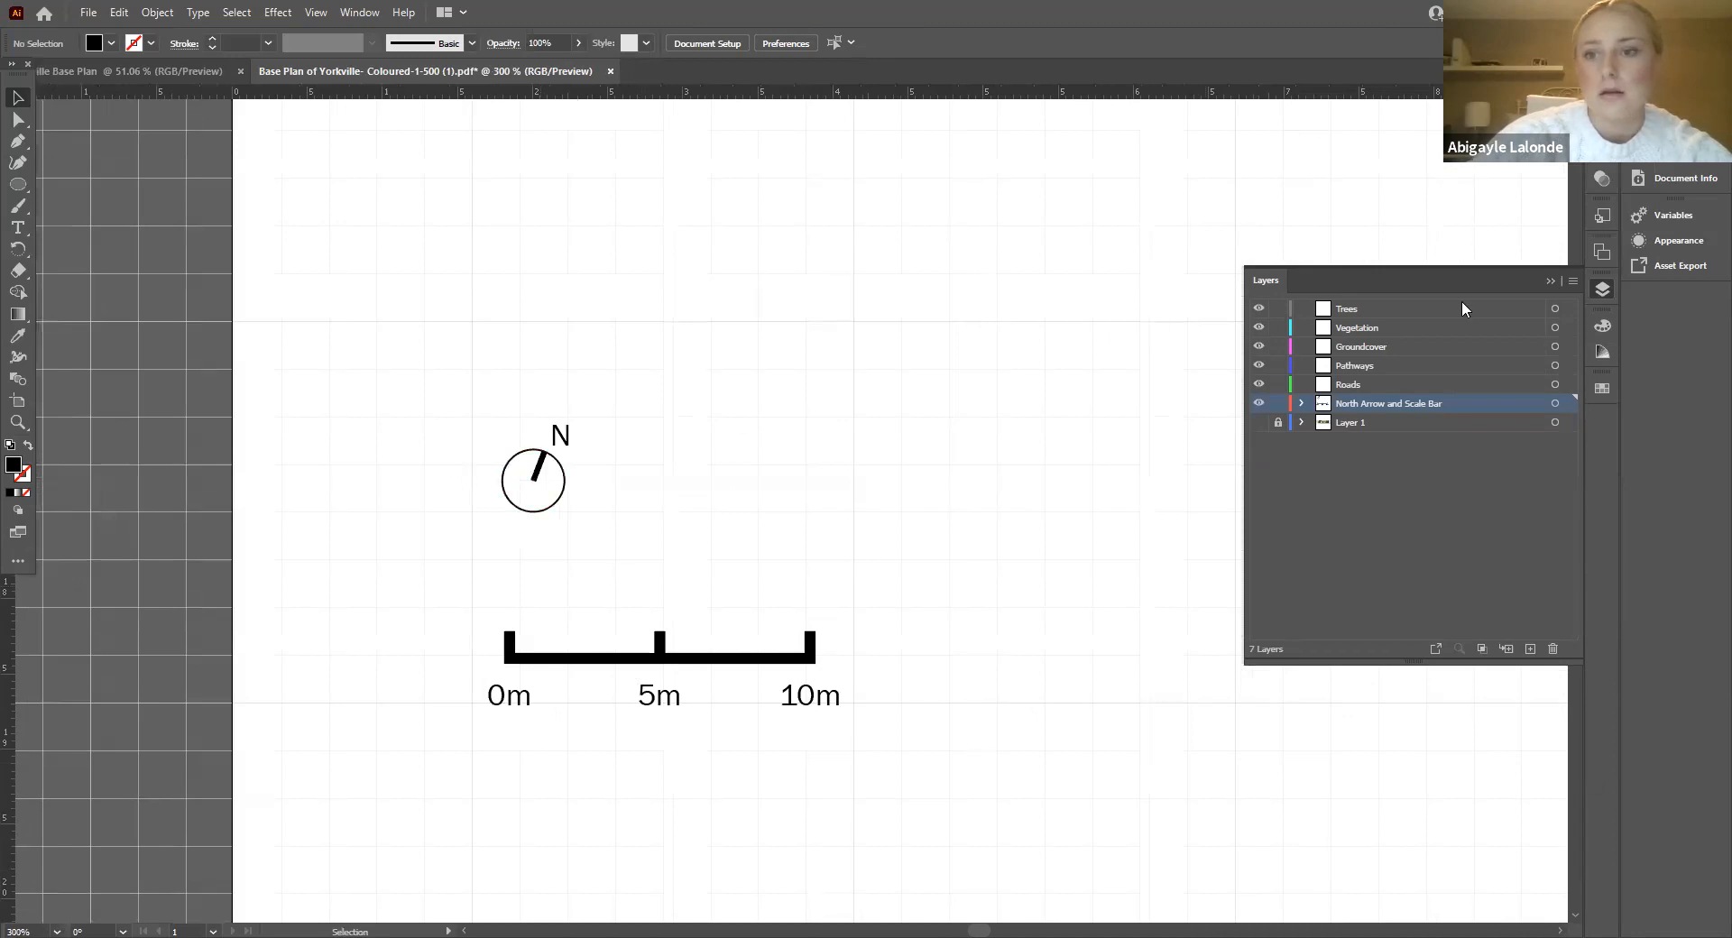
pyautogui.click(1554, 281)
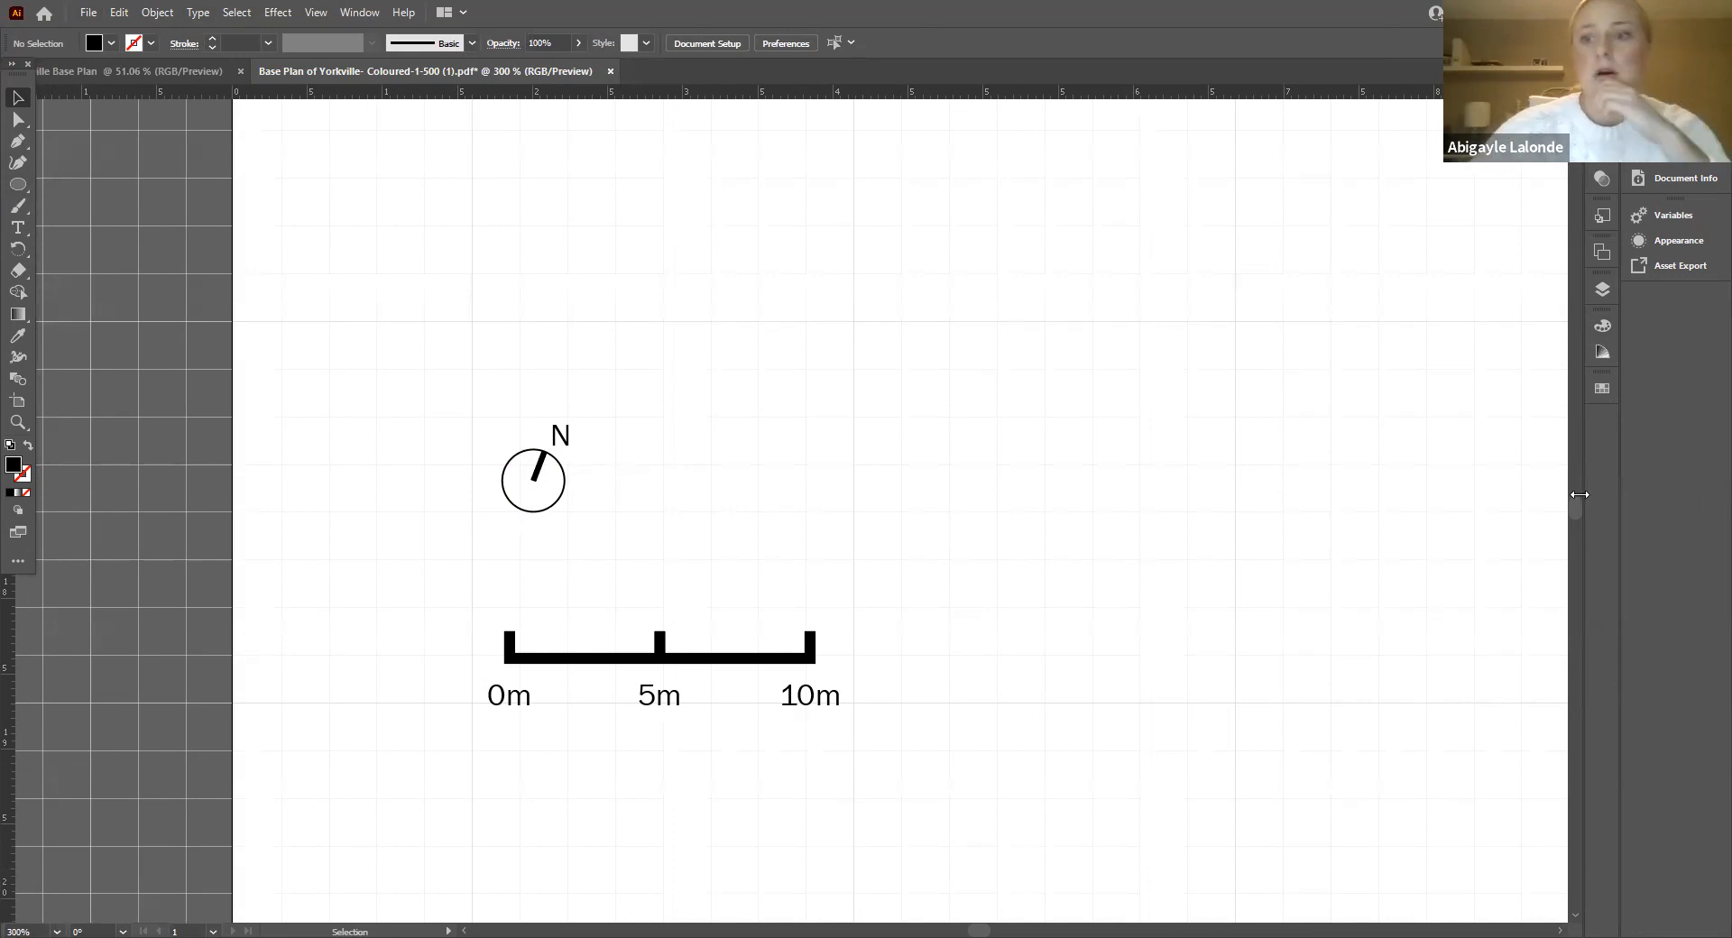
# Step: Show Layer 1 again and look over the whole coloured plan with its north arrow and scale bar
pyautogui.click(1595, 290)
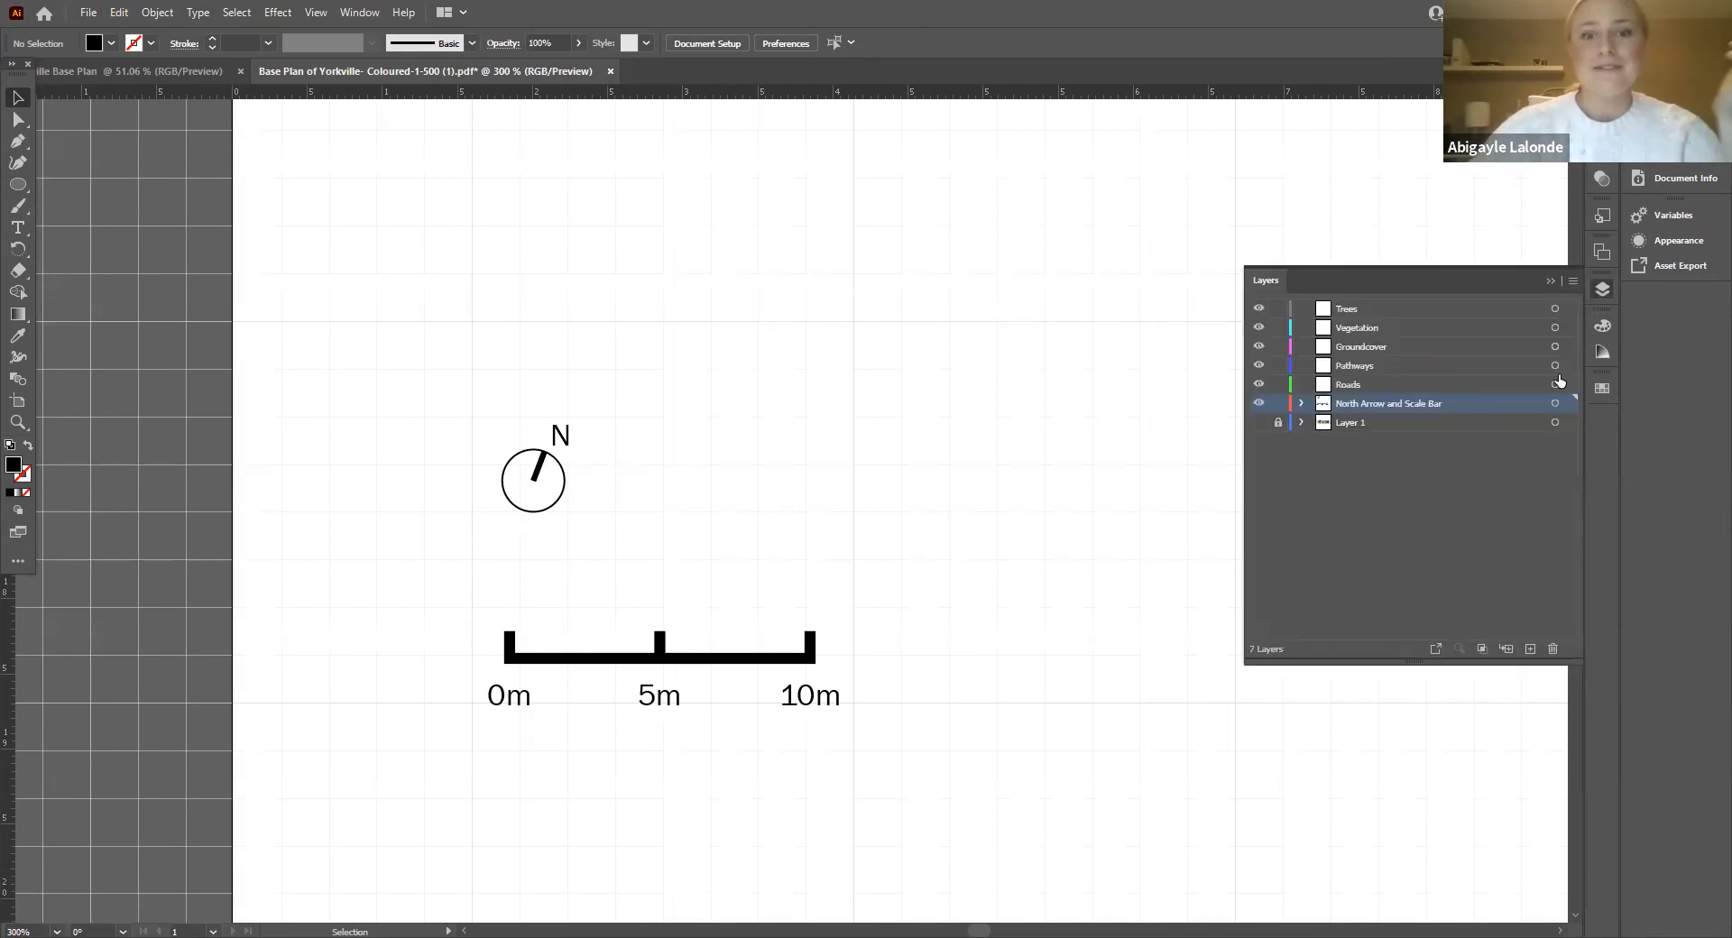
pyautogui.click(1553, 288)
pyautogui.click(1602, 289)
pyautogui.click(1259, 422)
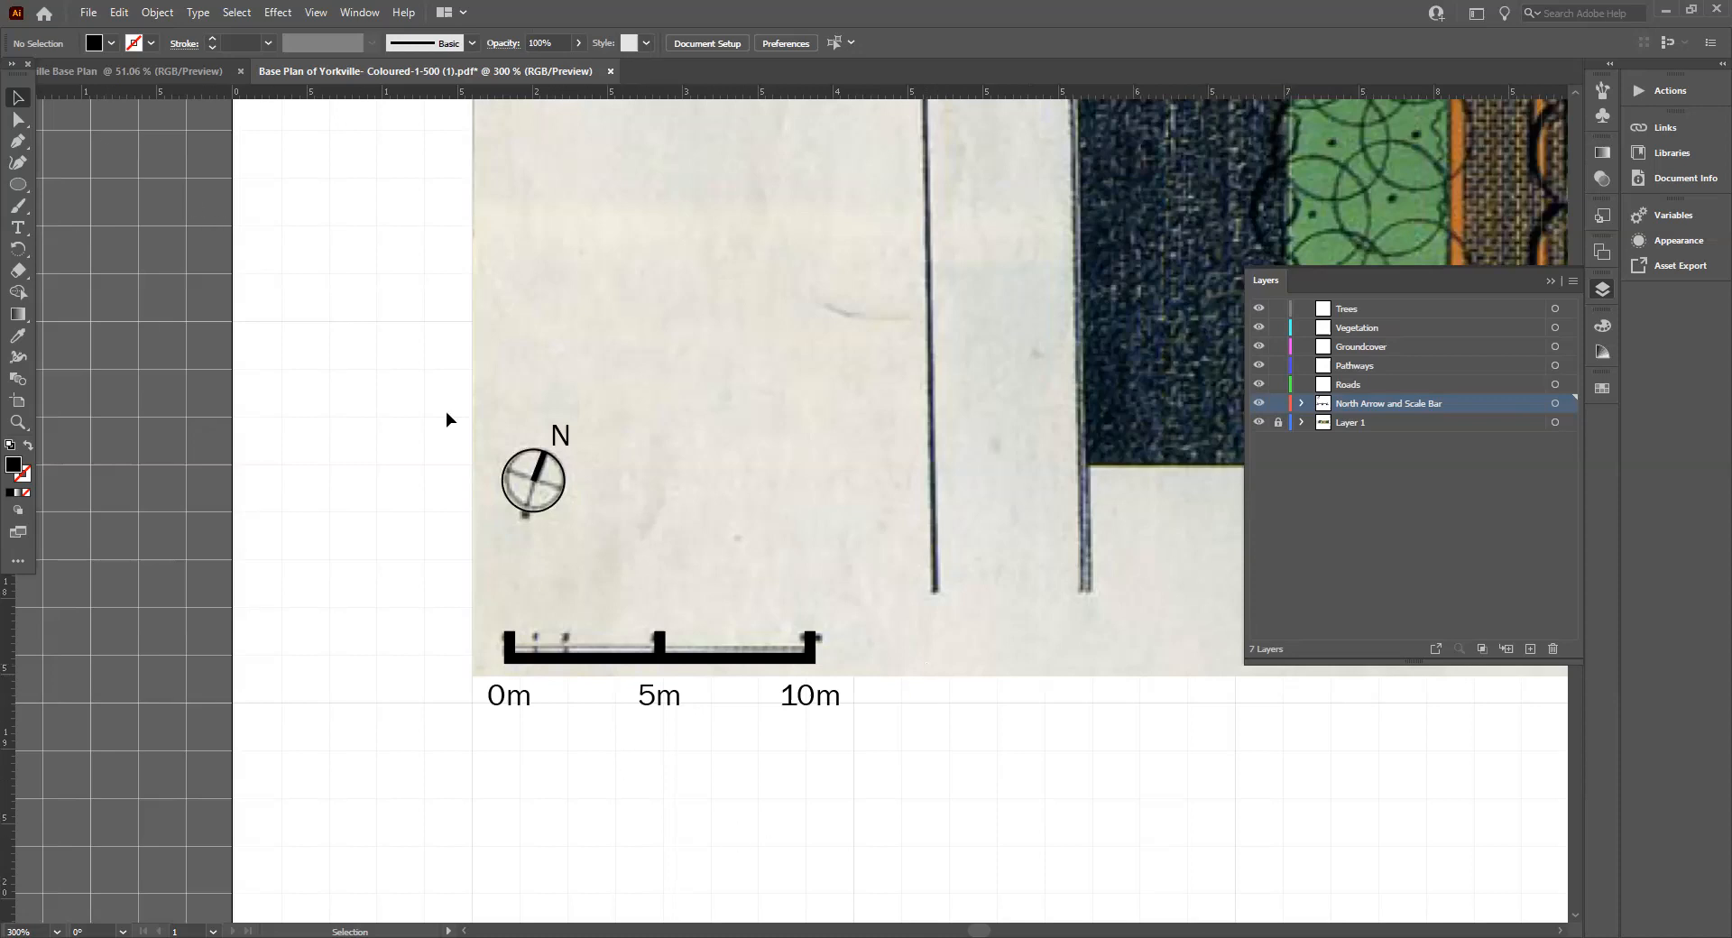
pyautogui.hotkey('ctrl', '-')
pyautogui.hotkey('ctrl', '-')
pyautogui.hotkey('ctrl', '-')
pyautogui.hscroll(7, 755, 794)
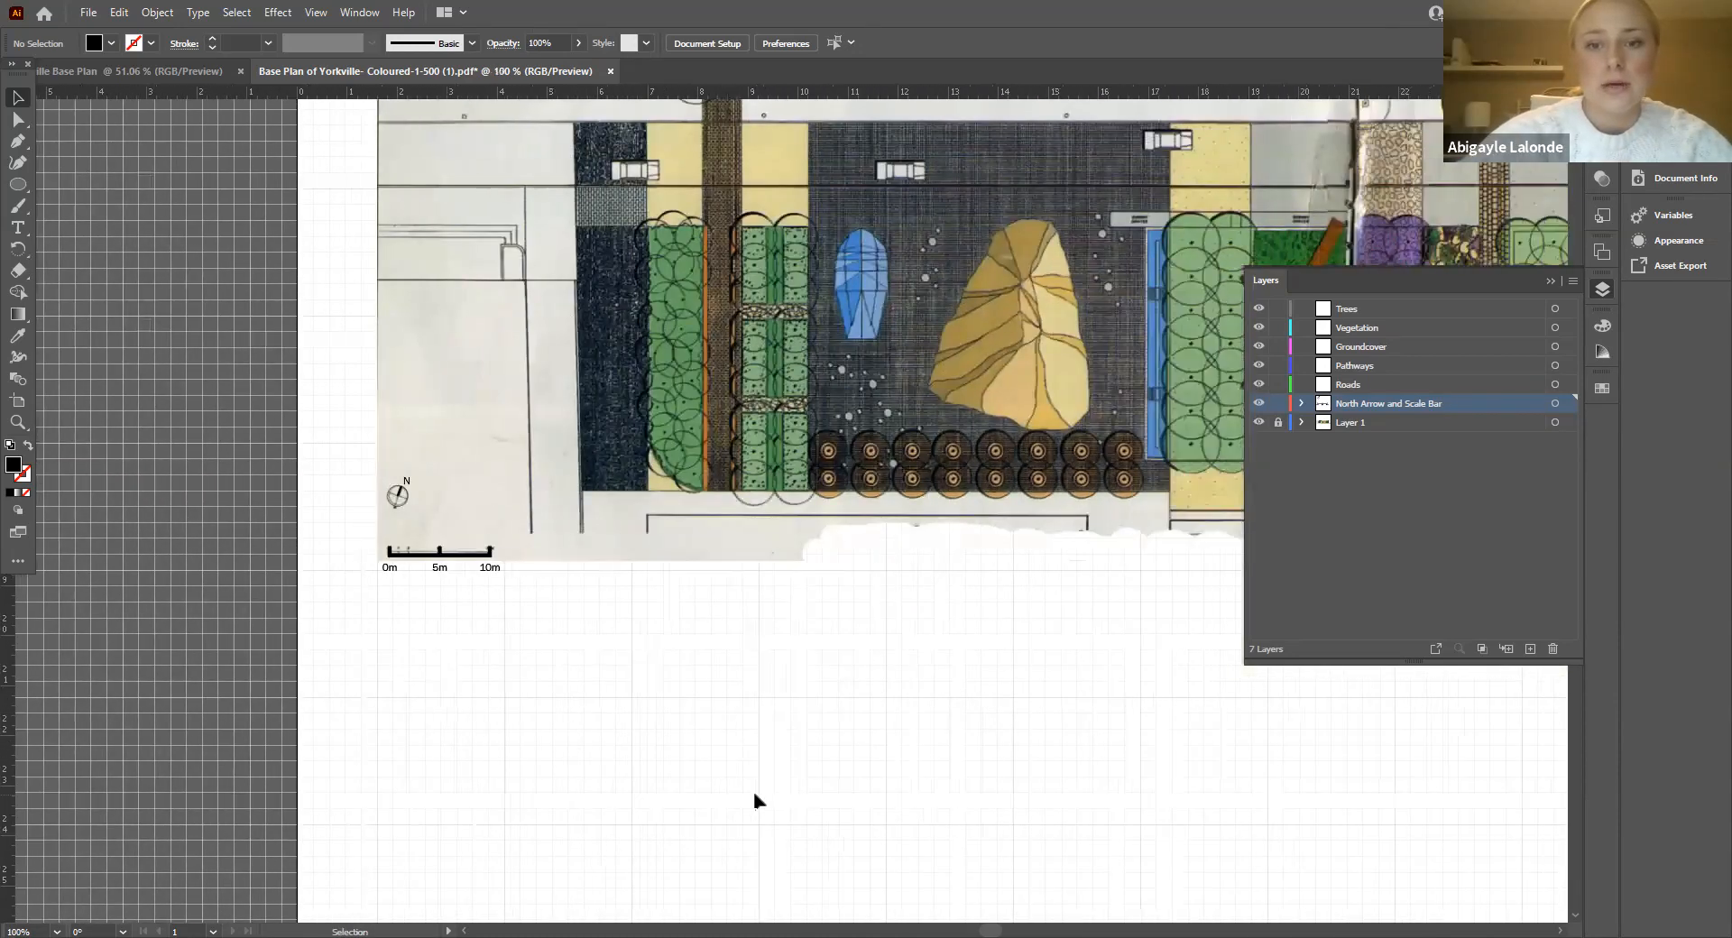
pyautogui.hscroll(2, 754, 801)
pyautogui.hotkey('ctrl', '+')
pyautogui.hotkey('ctrl', '-')
pyautogui.hotkey('ctrl', '-')
pyautogui.hotkey('ctrl', '-')
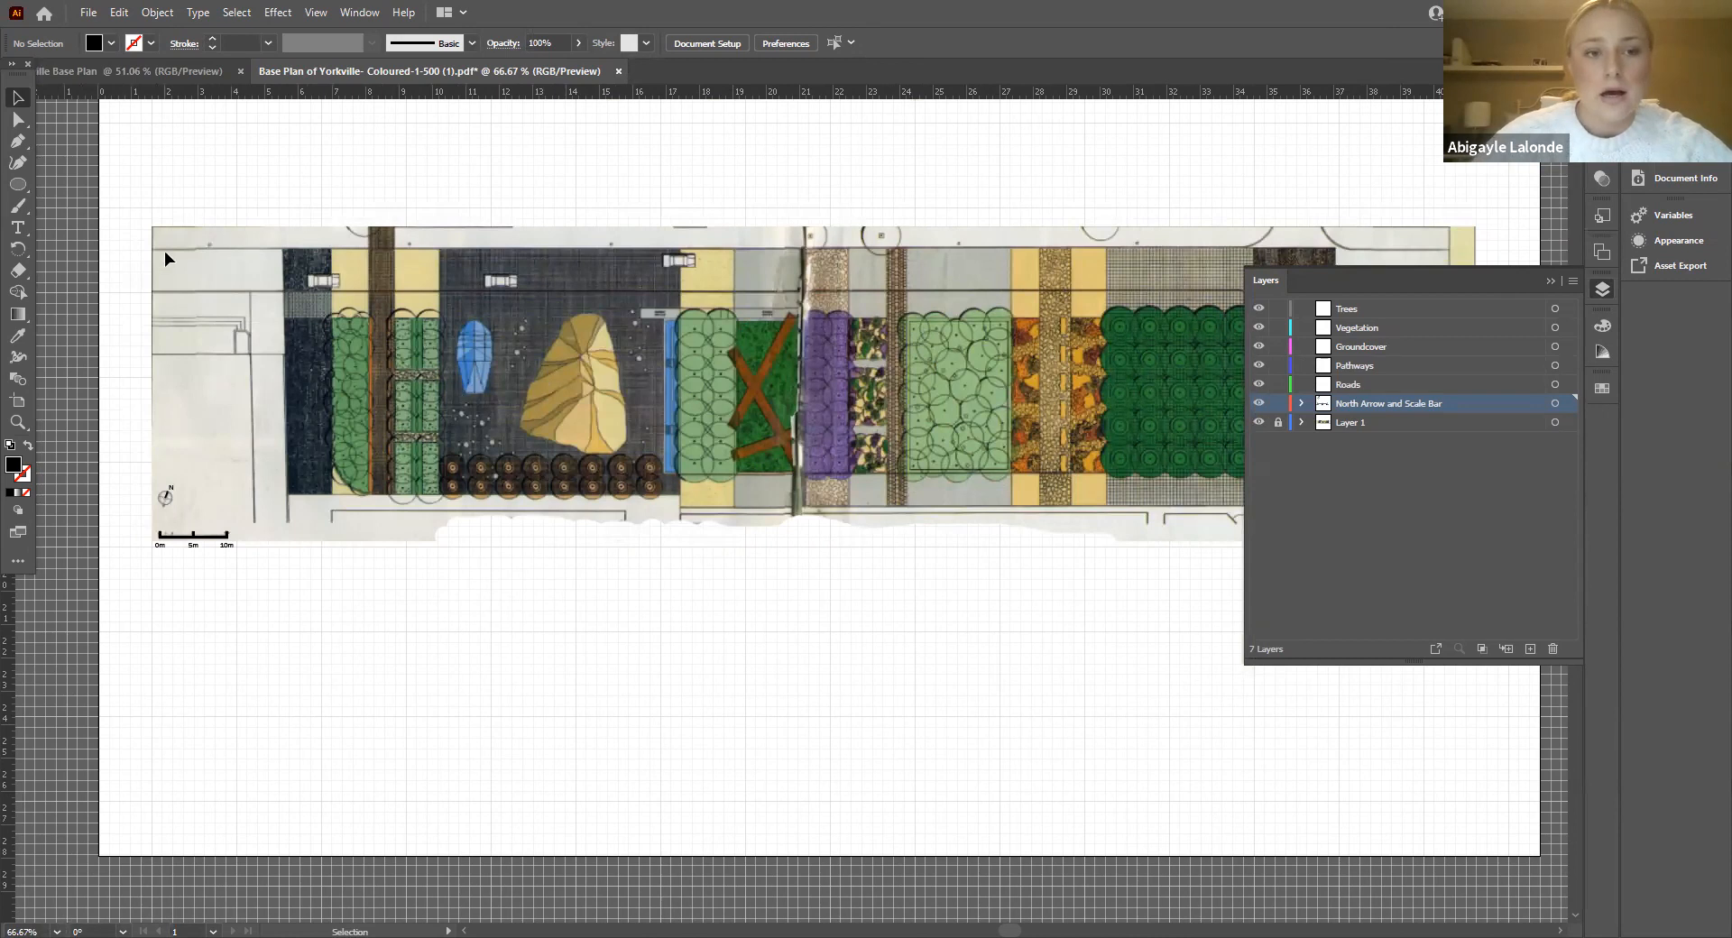
# Step: Lock the North Arrow and Scale Bar layer and make Roads the active layer
pyautogui.click(1561, 283)
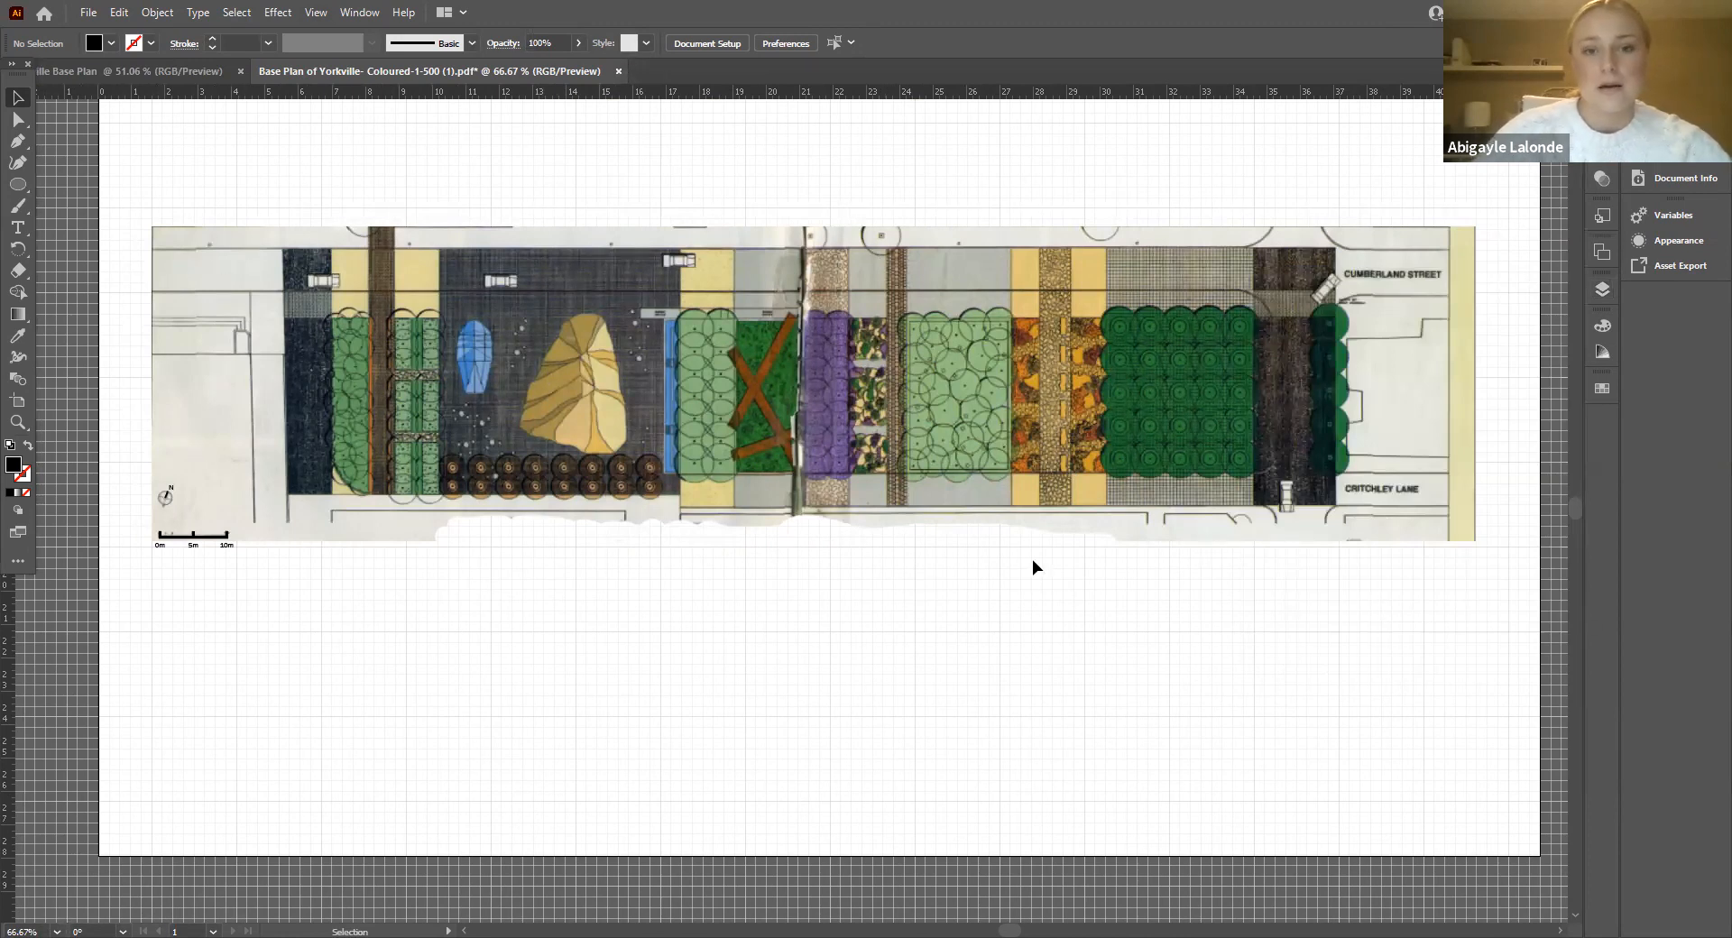
pyautogui.click(1600, 294)
pyautogui.click(1385, 386)
pyautogui.click(830, 514)
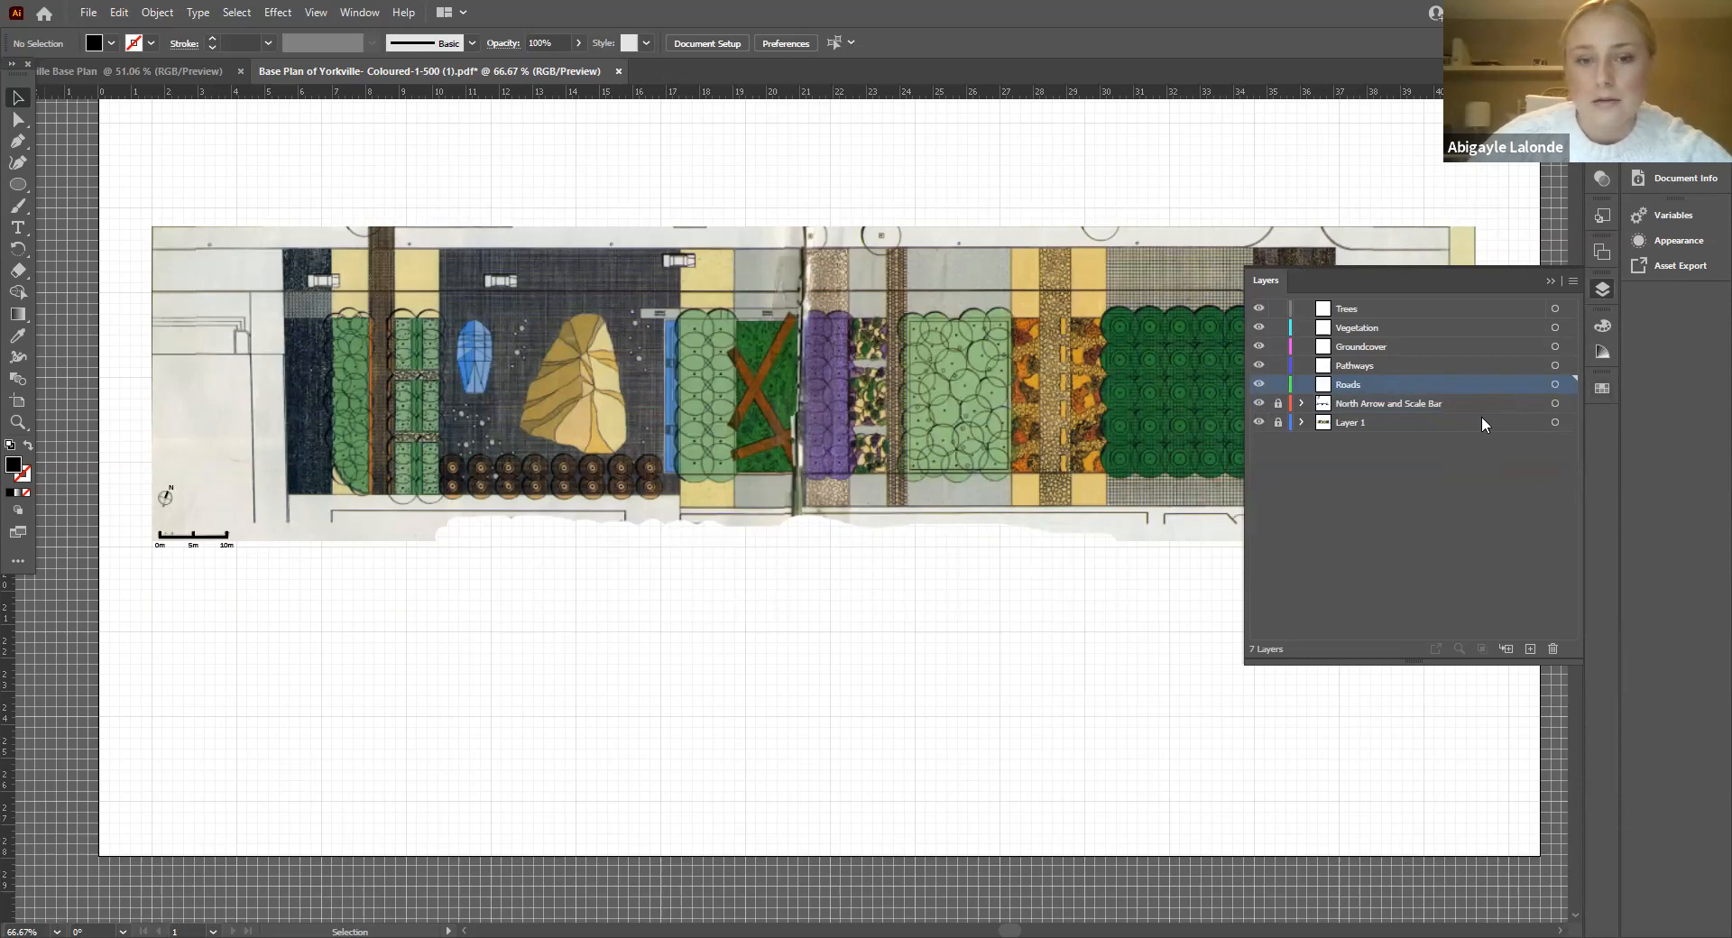
pyautogui.click(1548, 279)
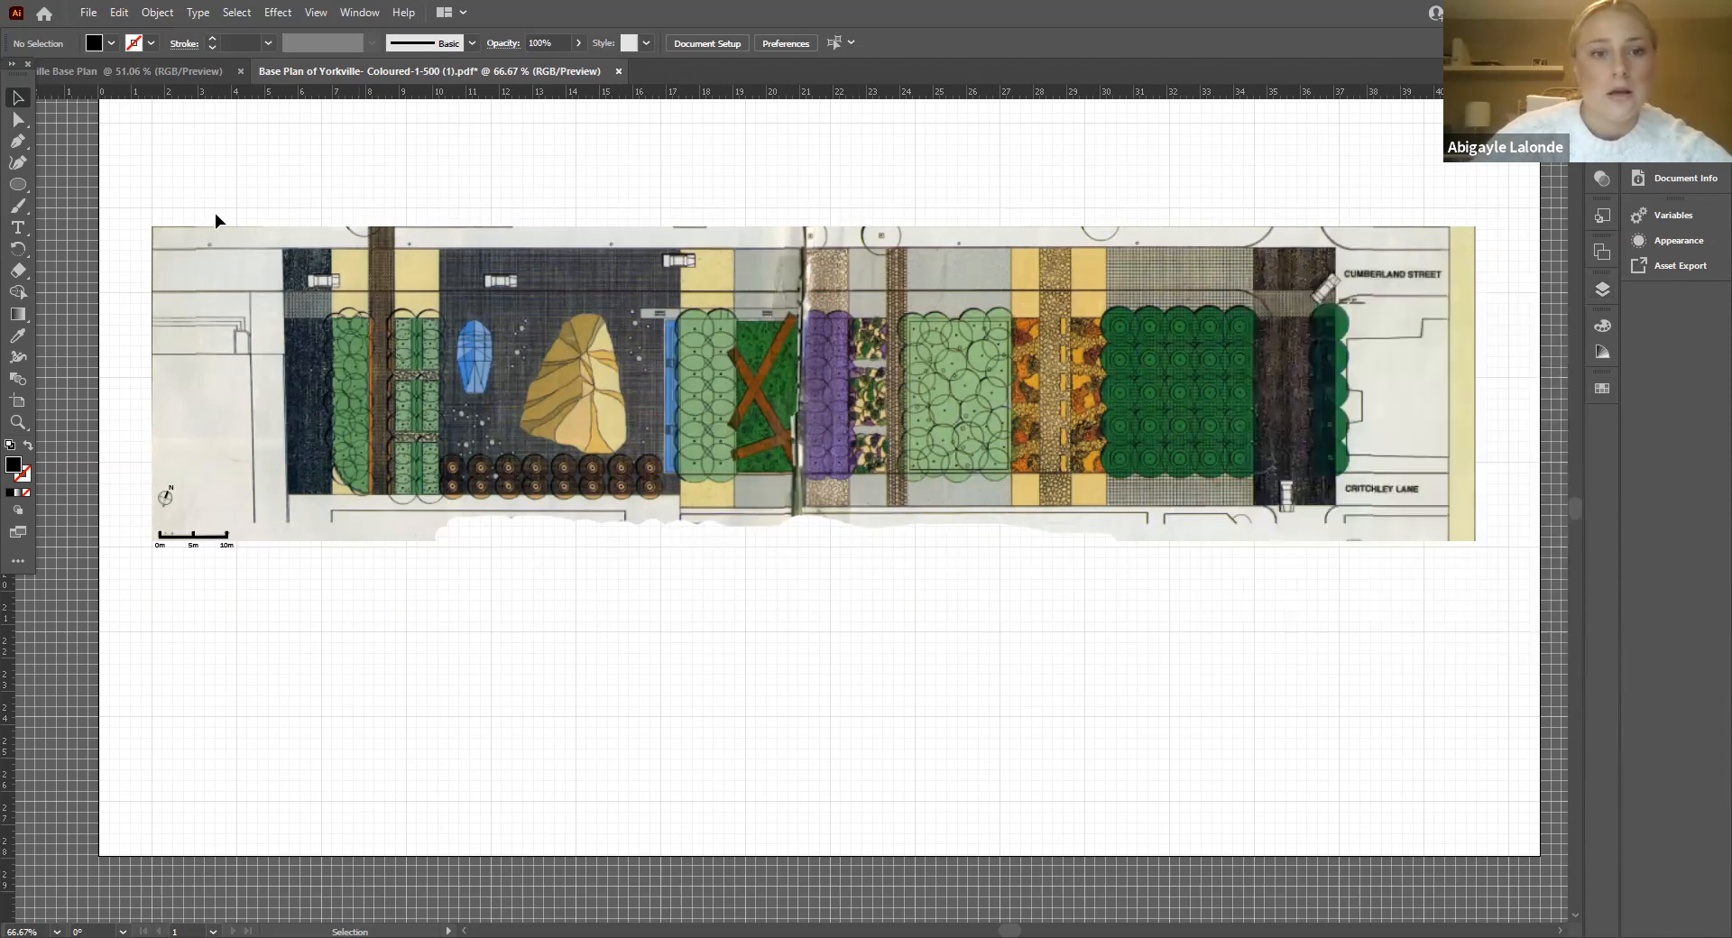
pyautogui.scroll(1, 245, 406)
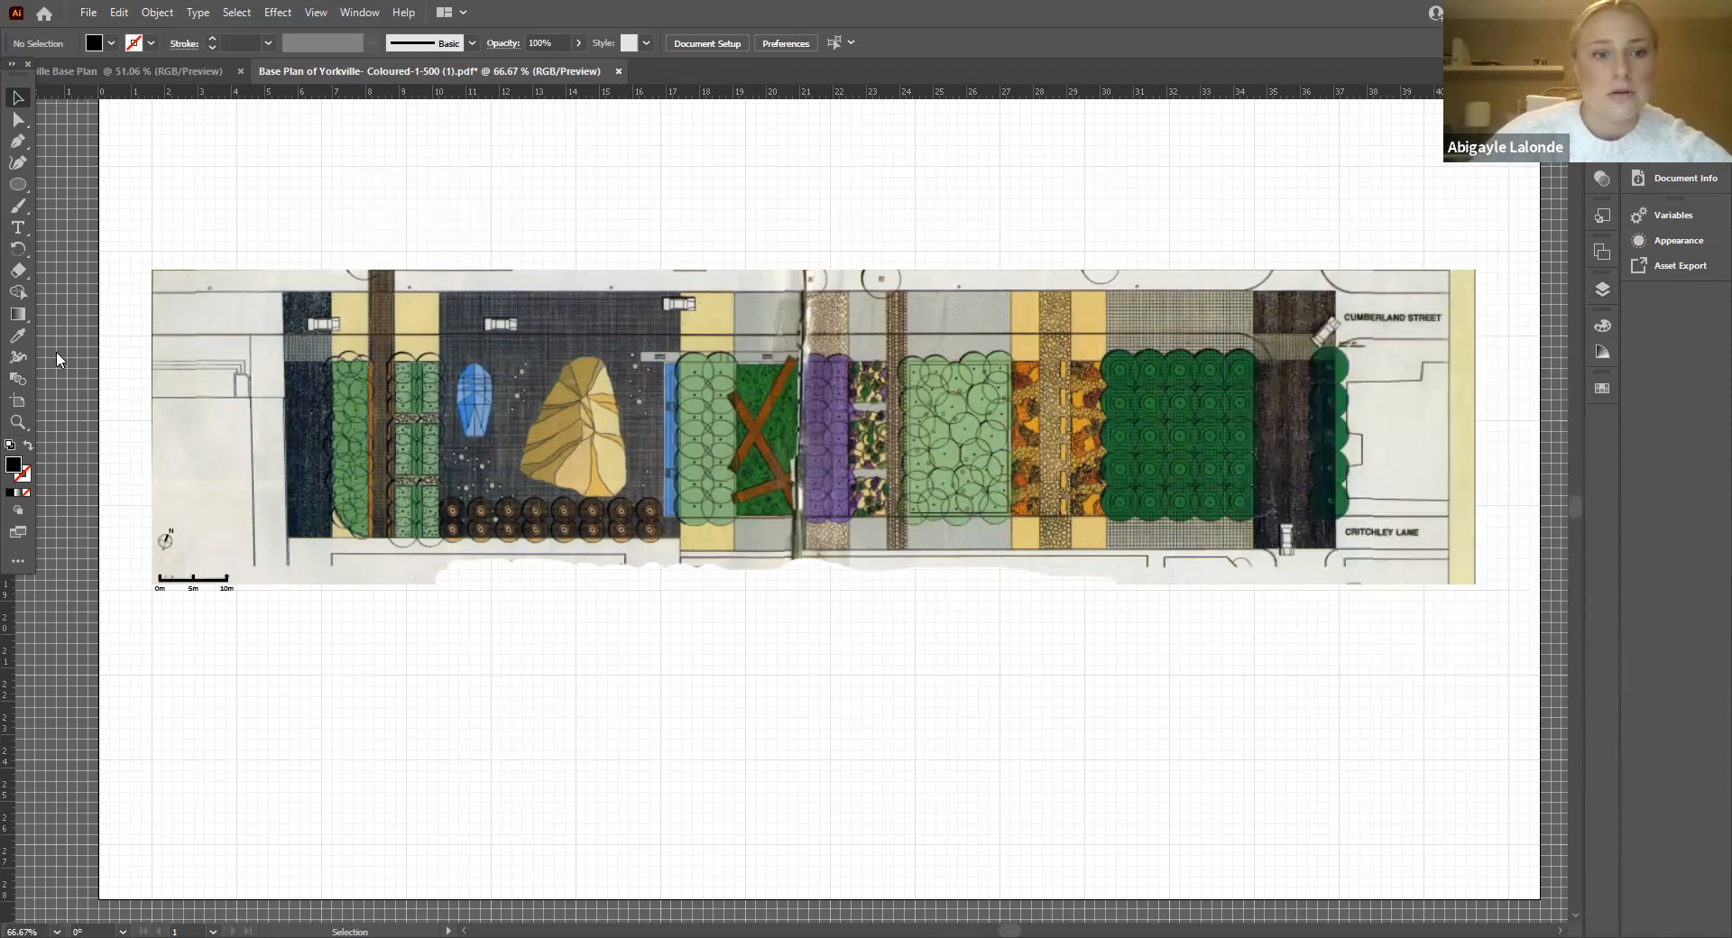
pyautogui.click(19, 142)
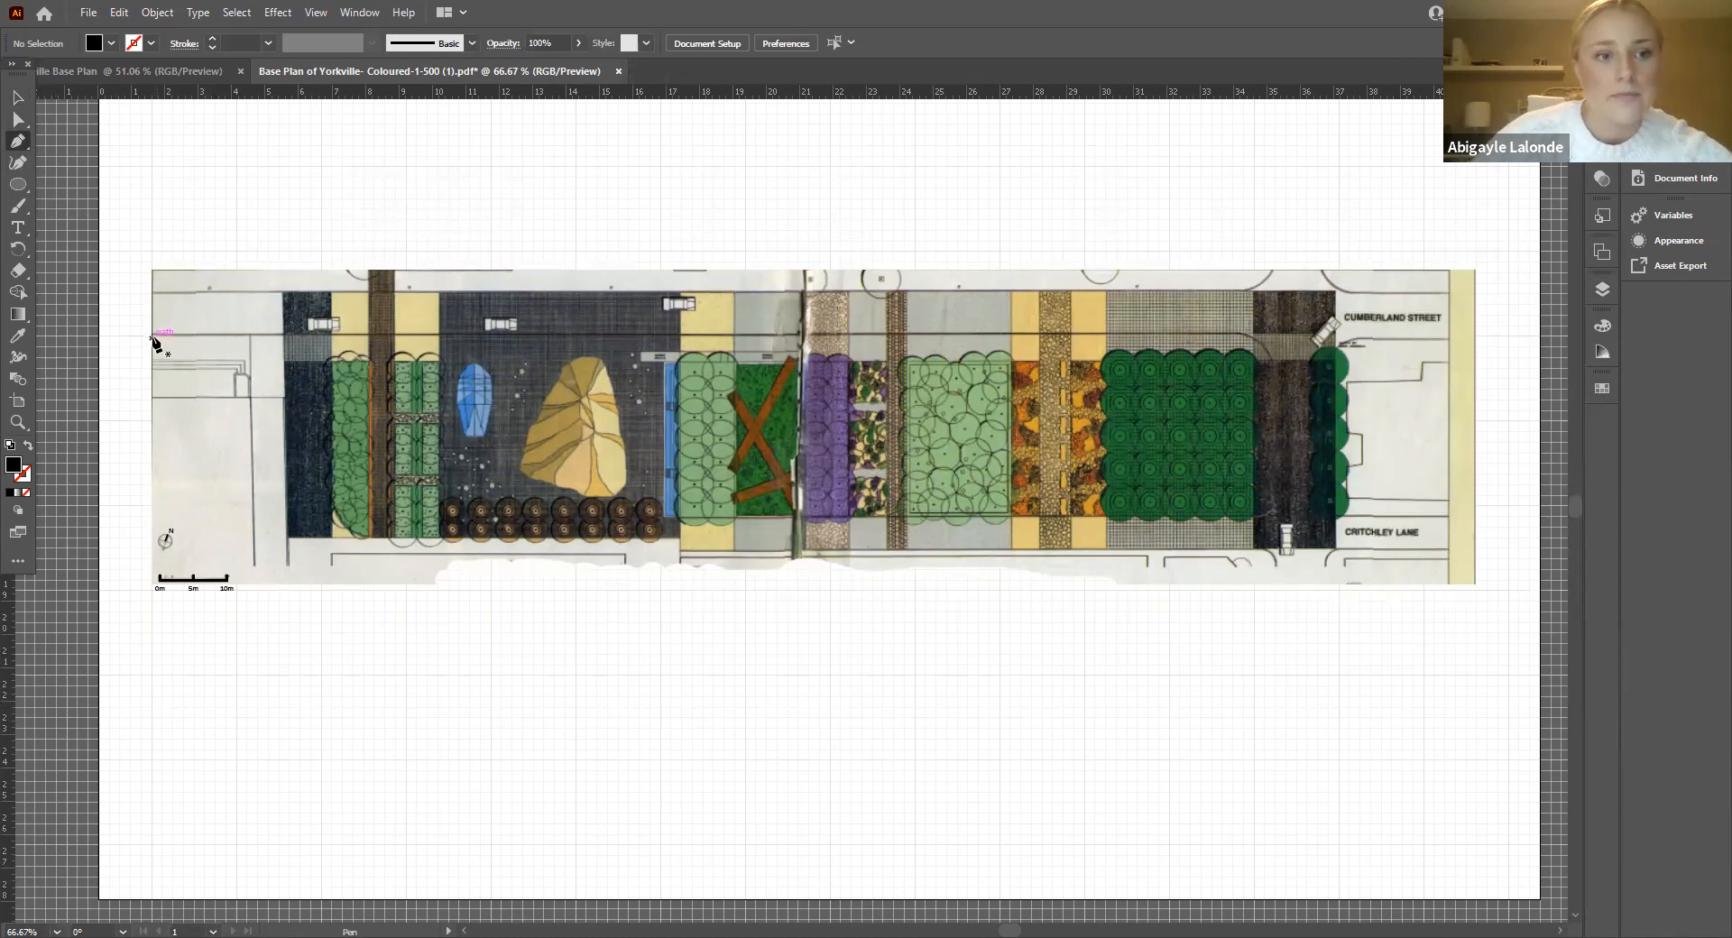
pyautogui.click(22, 183)
# Step: Unlock the North Arrow and Scale Bar layer and make it the active layer
pyautogui.click(1602, 288)
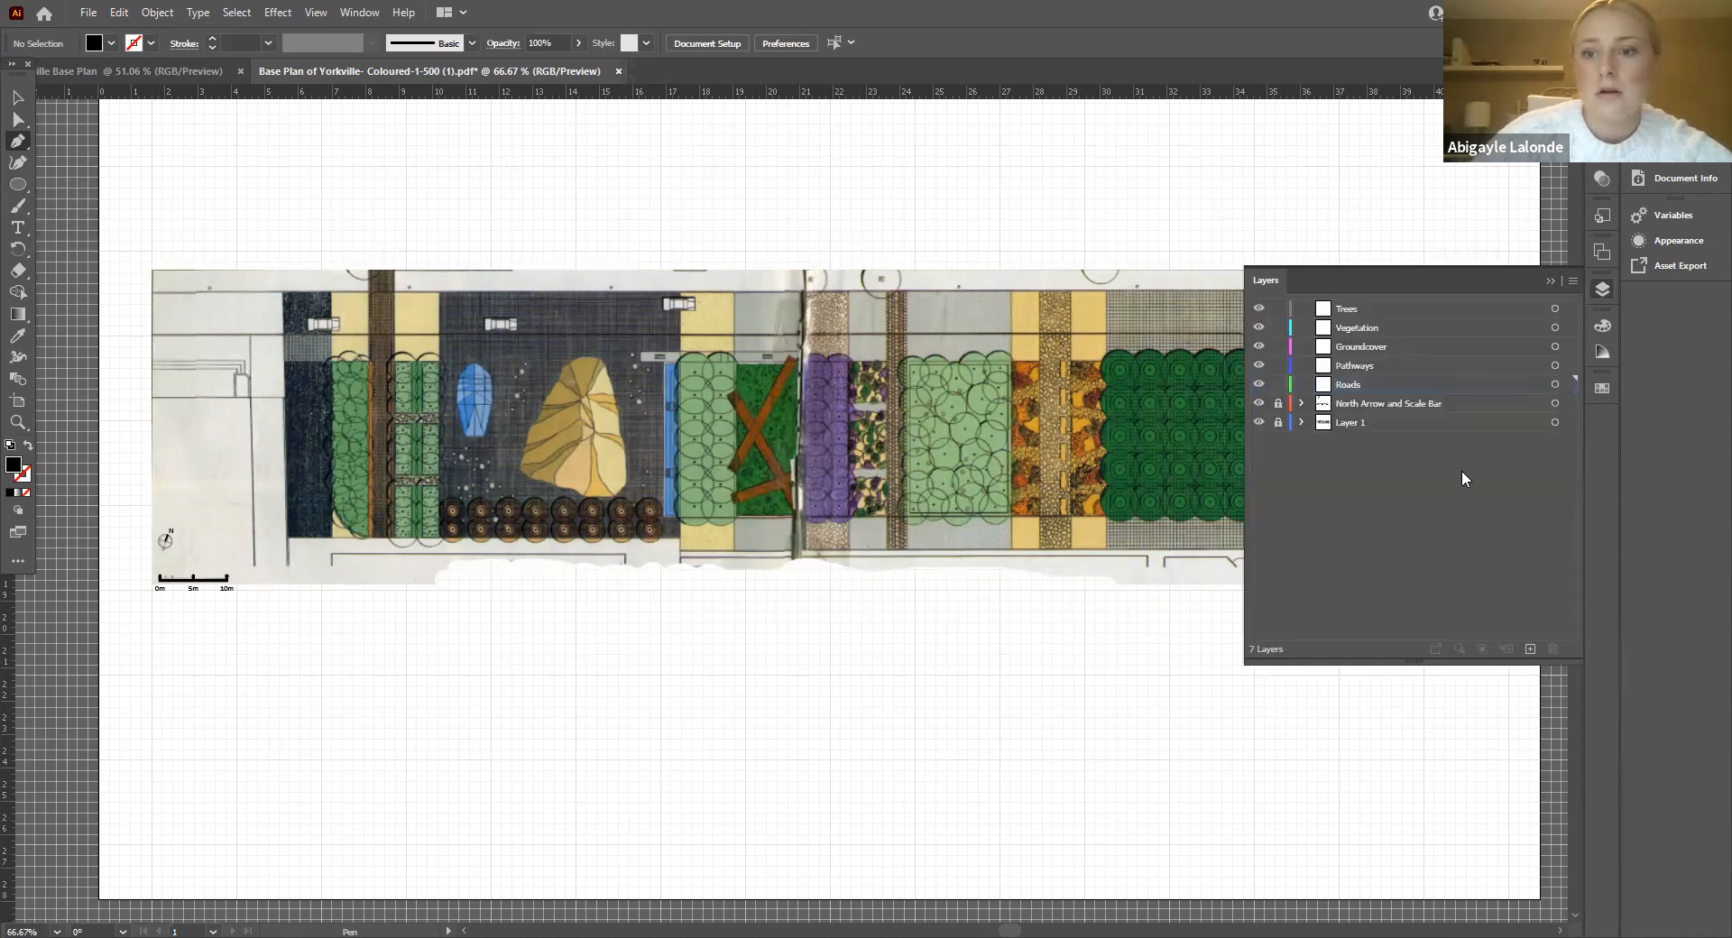
pyautogui.click(1493, 403)
pyautogui.click(1277, 403)
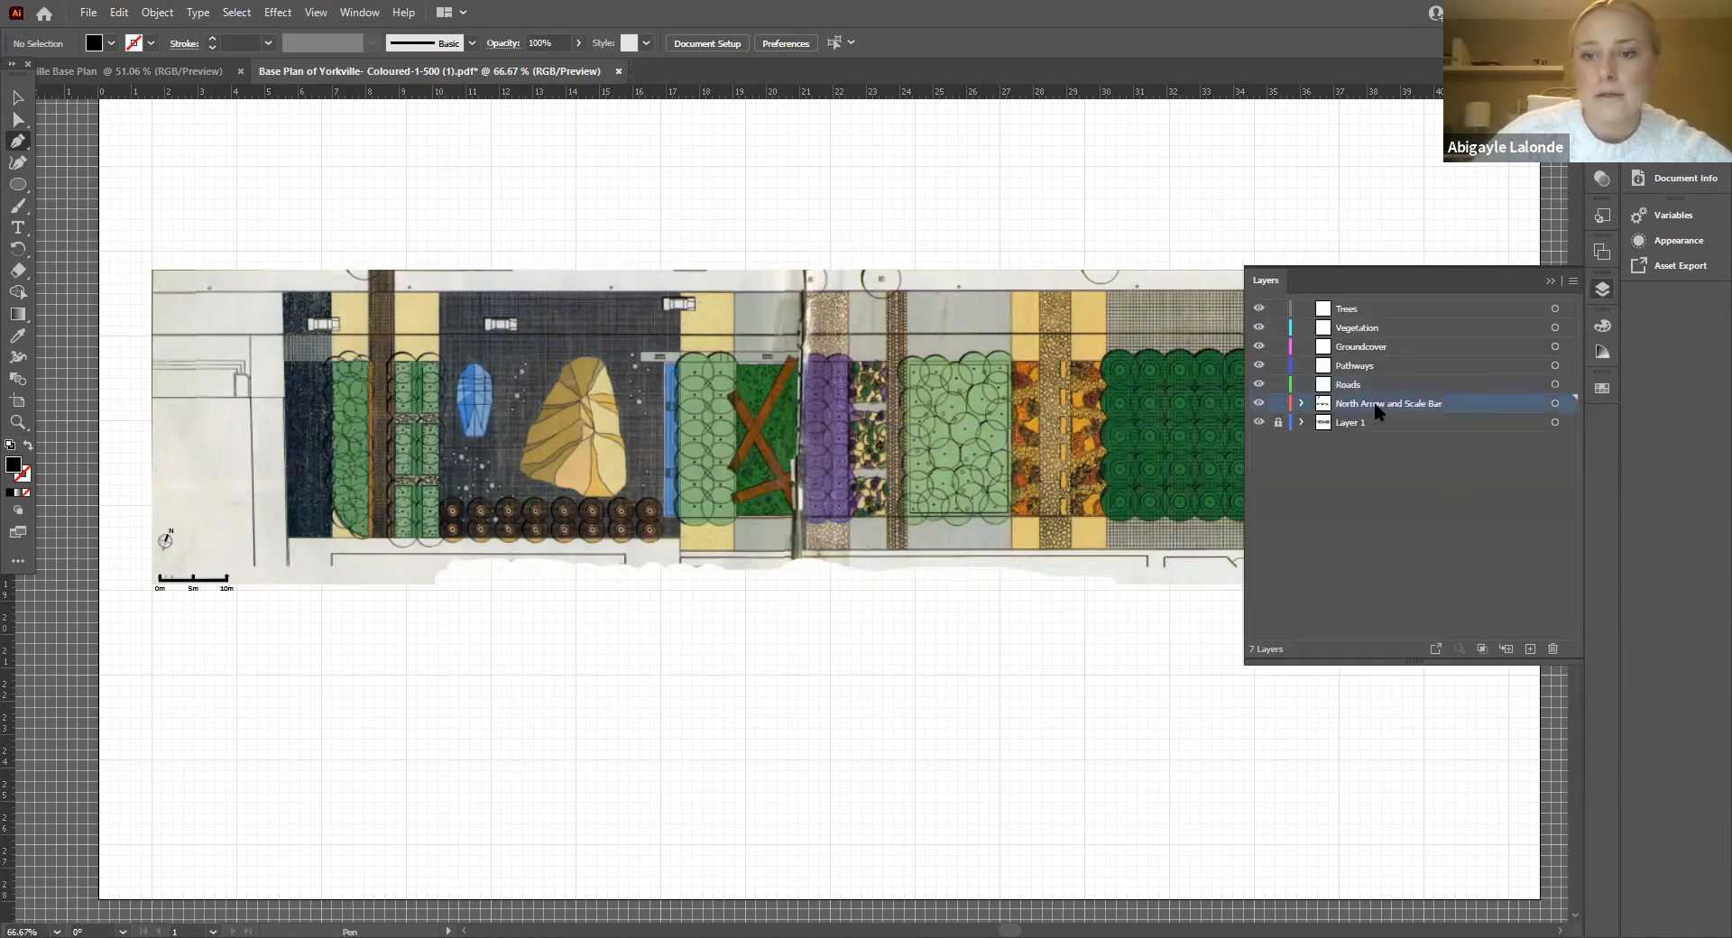
# Step: Draw an unfilled, black-stroked rectangle about 39.8 by 9.5 cm around the coloured plan and shift it to the plan's left edge
pyautogui.click(873, 711)
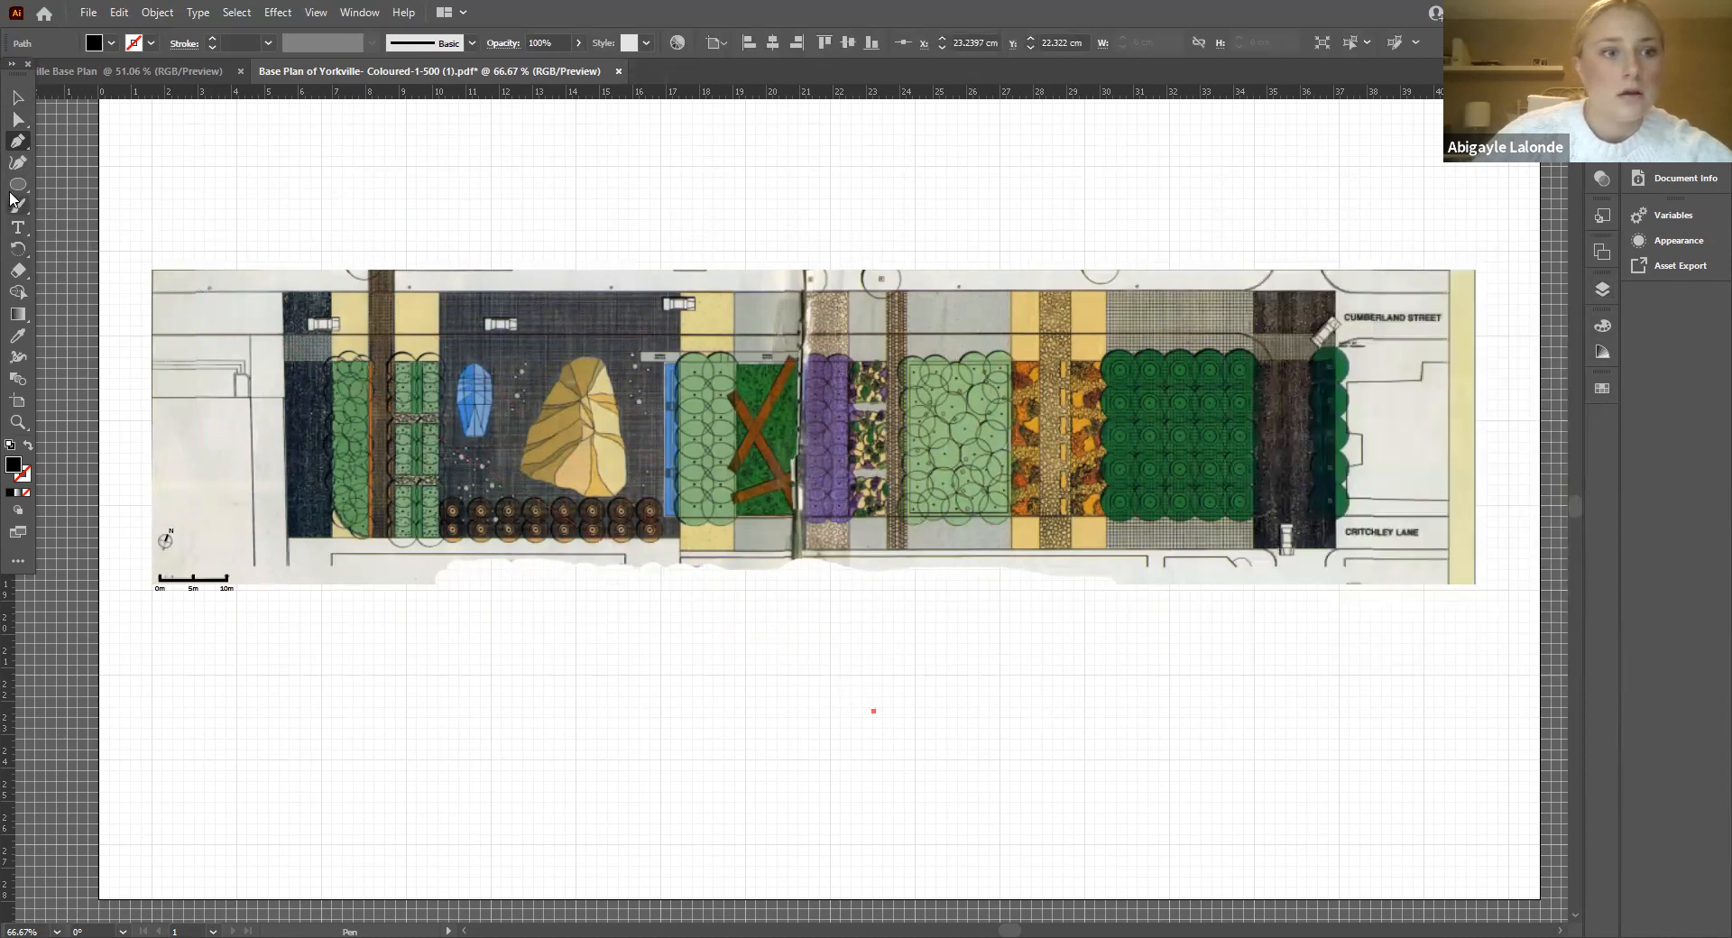
pyautogui.moveTo(15, 189); pyautogui.dragTo(59, 192)
pyautogui.click(57, 185)
pyautogui.moveTo(148, 270); pyautogui.dragTo(1477, 586)
pyautogui.click(28, 446)
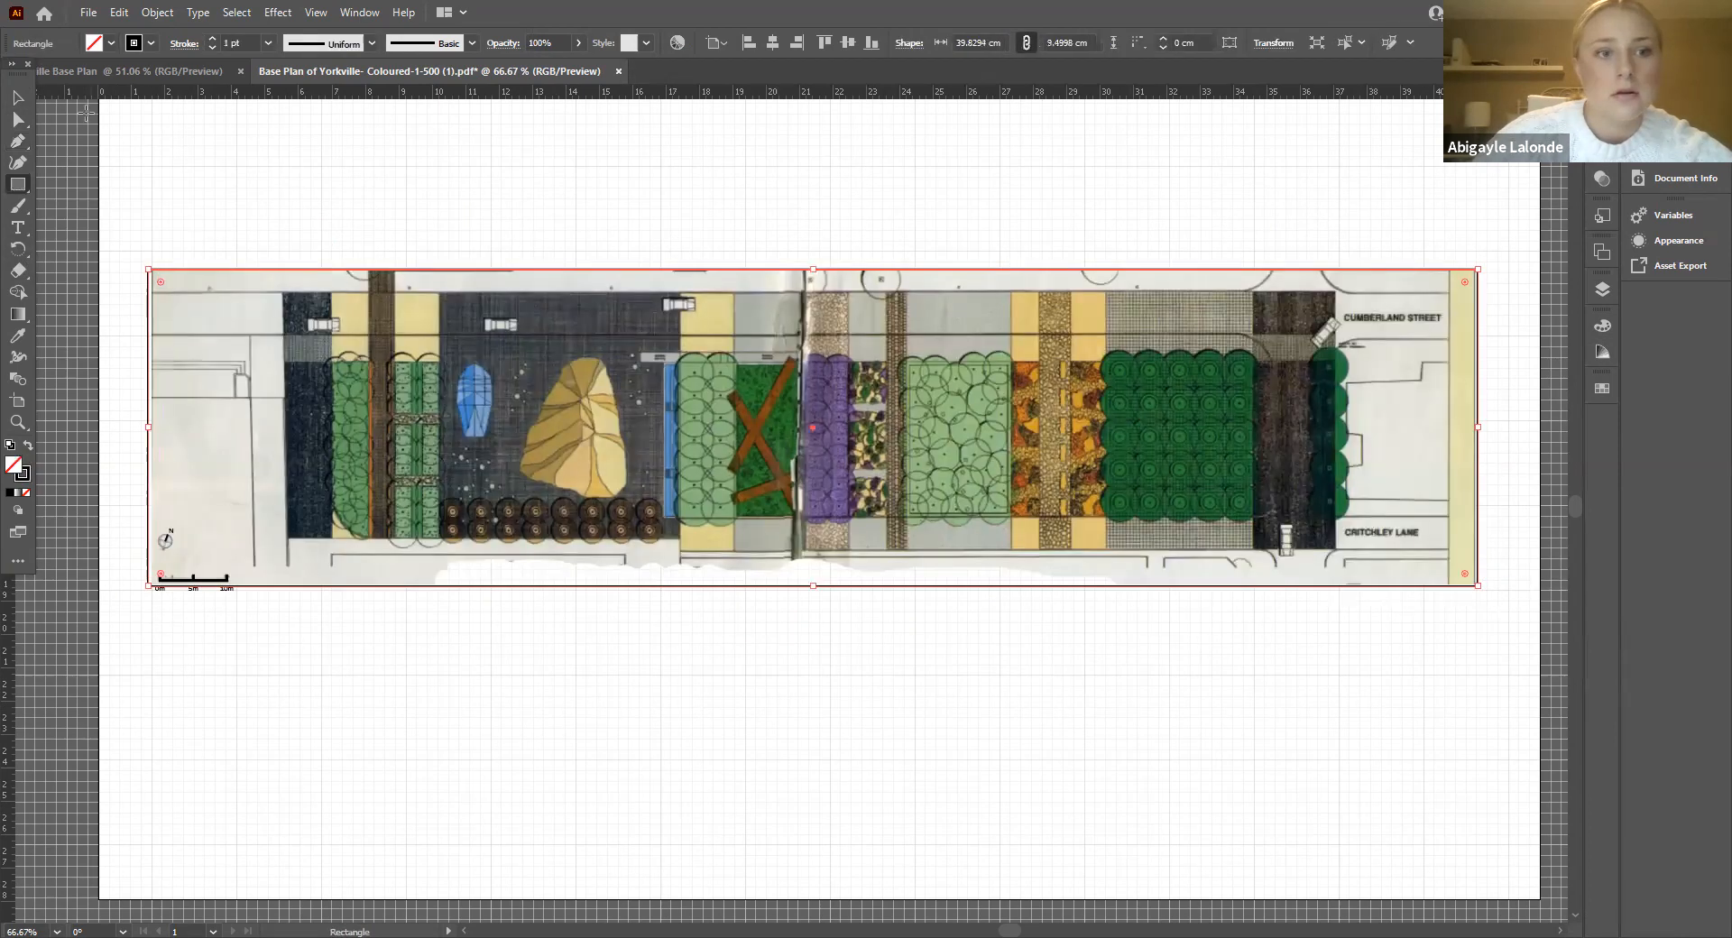
pyautogui.press('v')
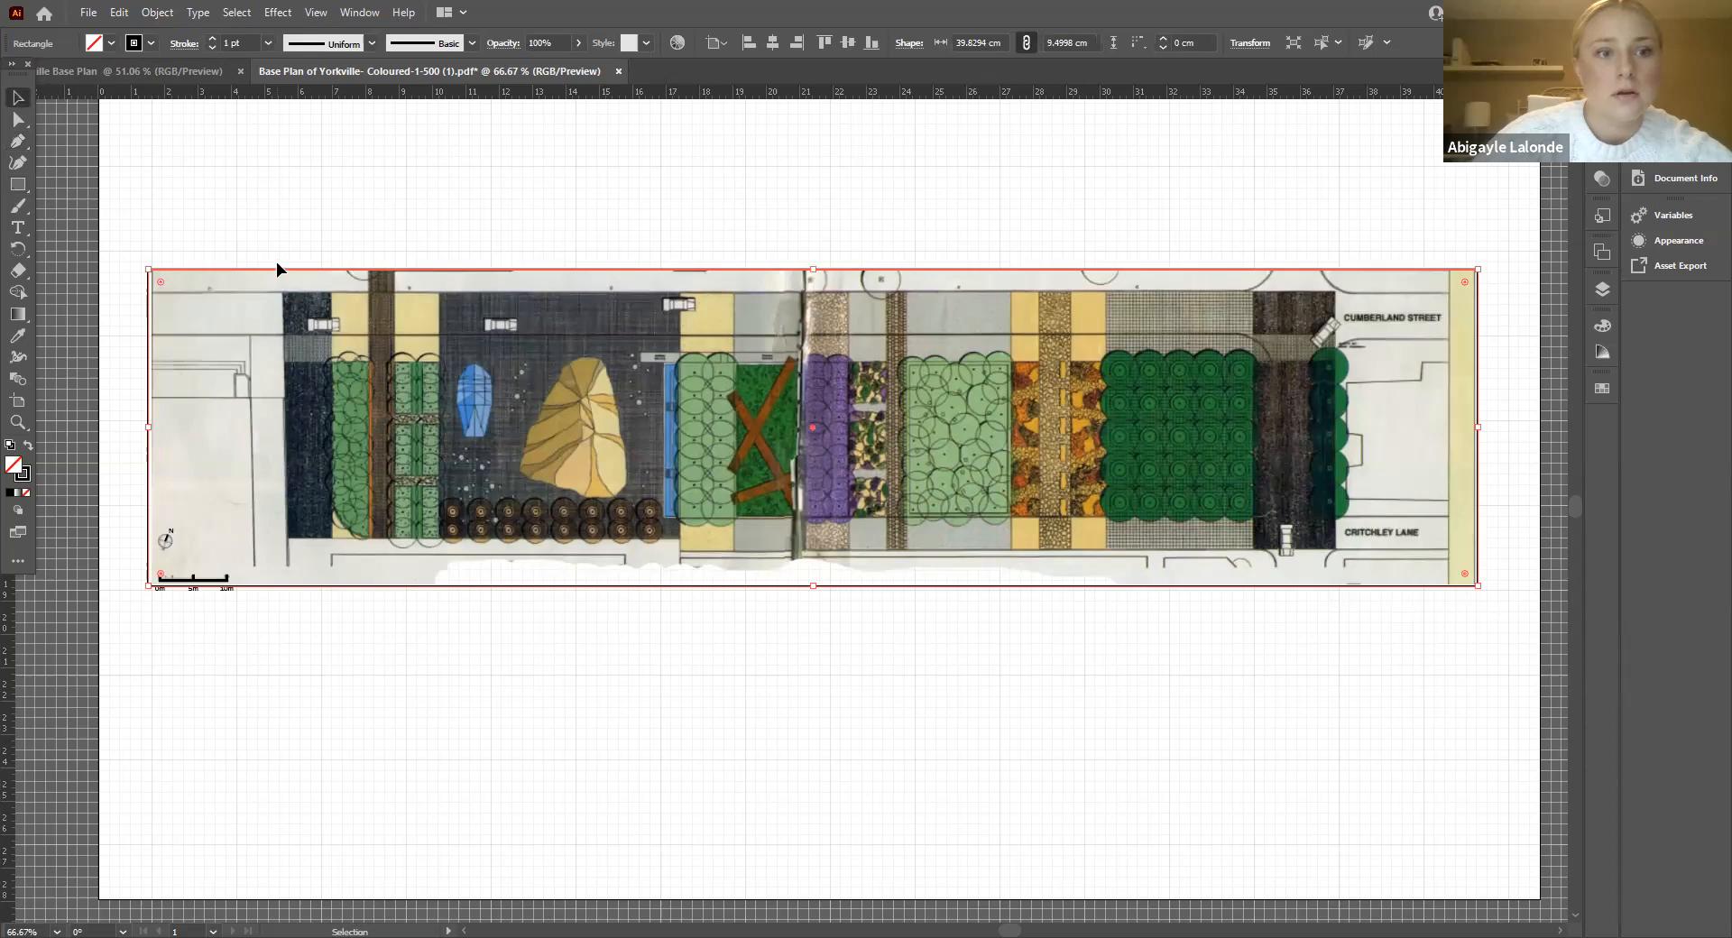
pyautogui.moveTo(277, 267); pyautogui.dragTo(283, 267)
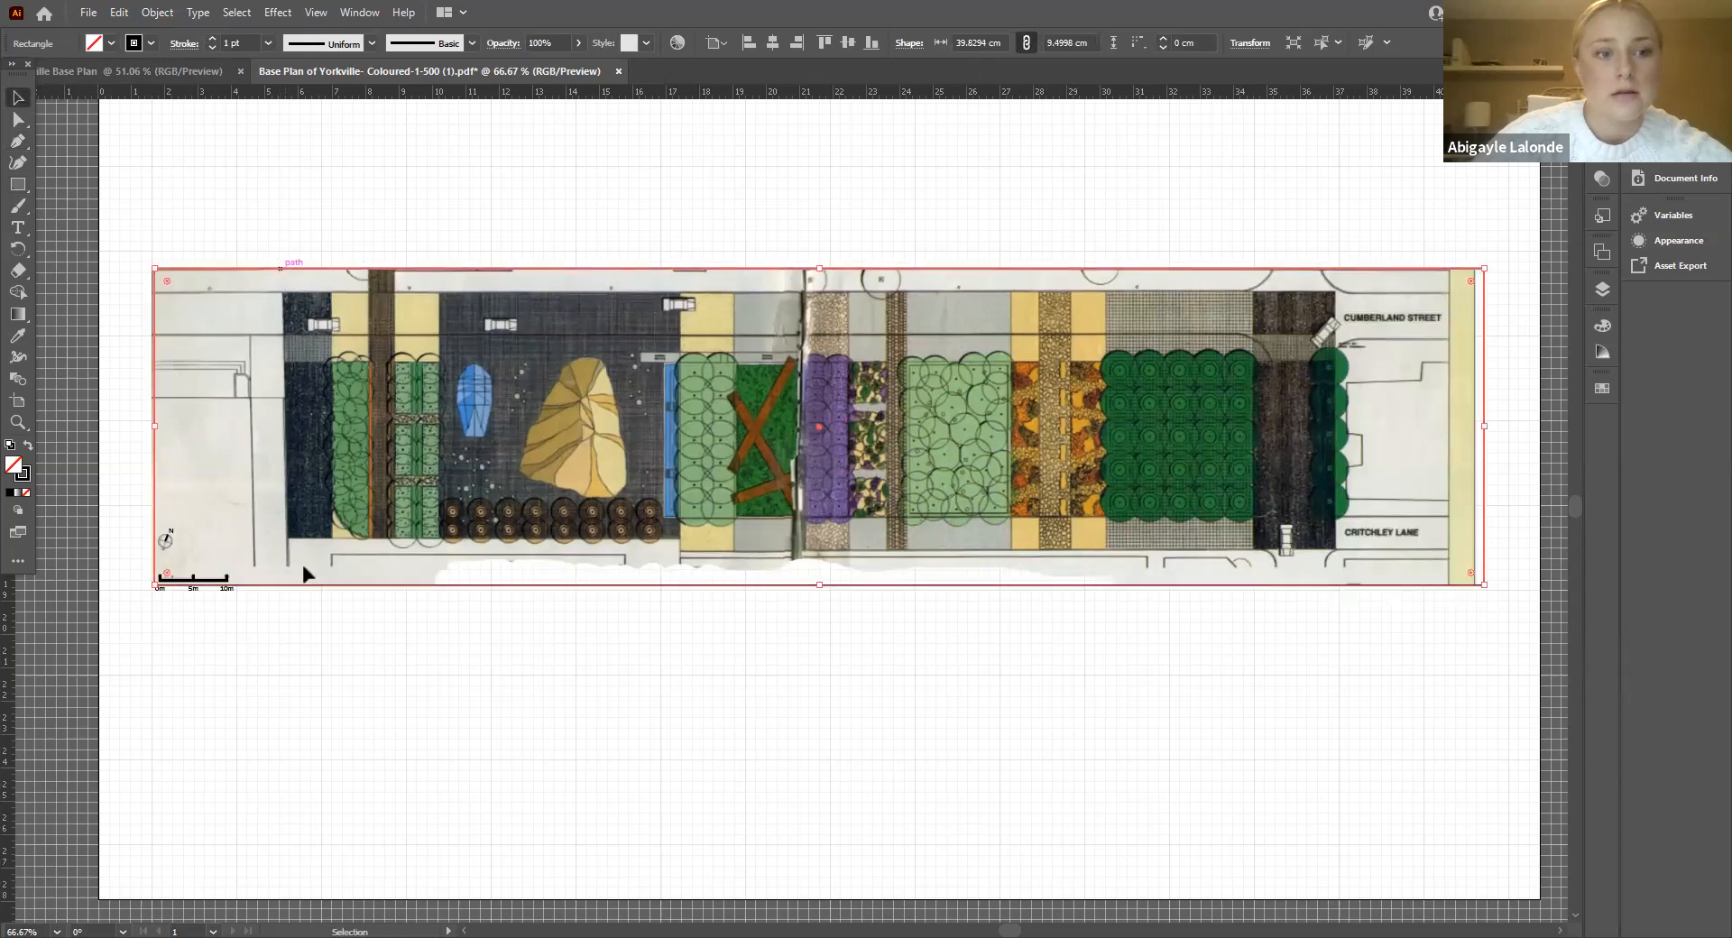
# Step: Move the scale bar up inside the frame and place the north arrow just above it
pyautogui.click(227, 580)
pyautogui.moveTo(226, 580); pyautogui.dragTo(190, 544)
pyautogui.click(579, 689)
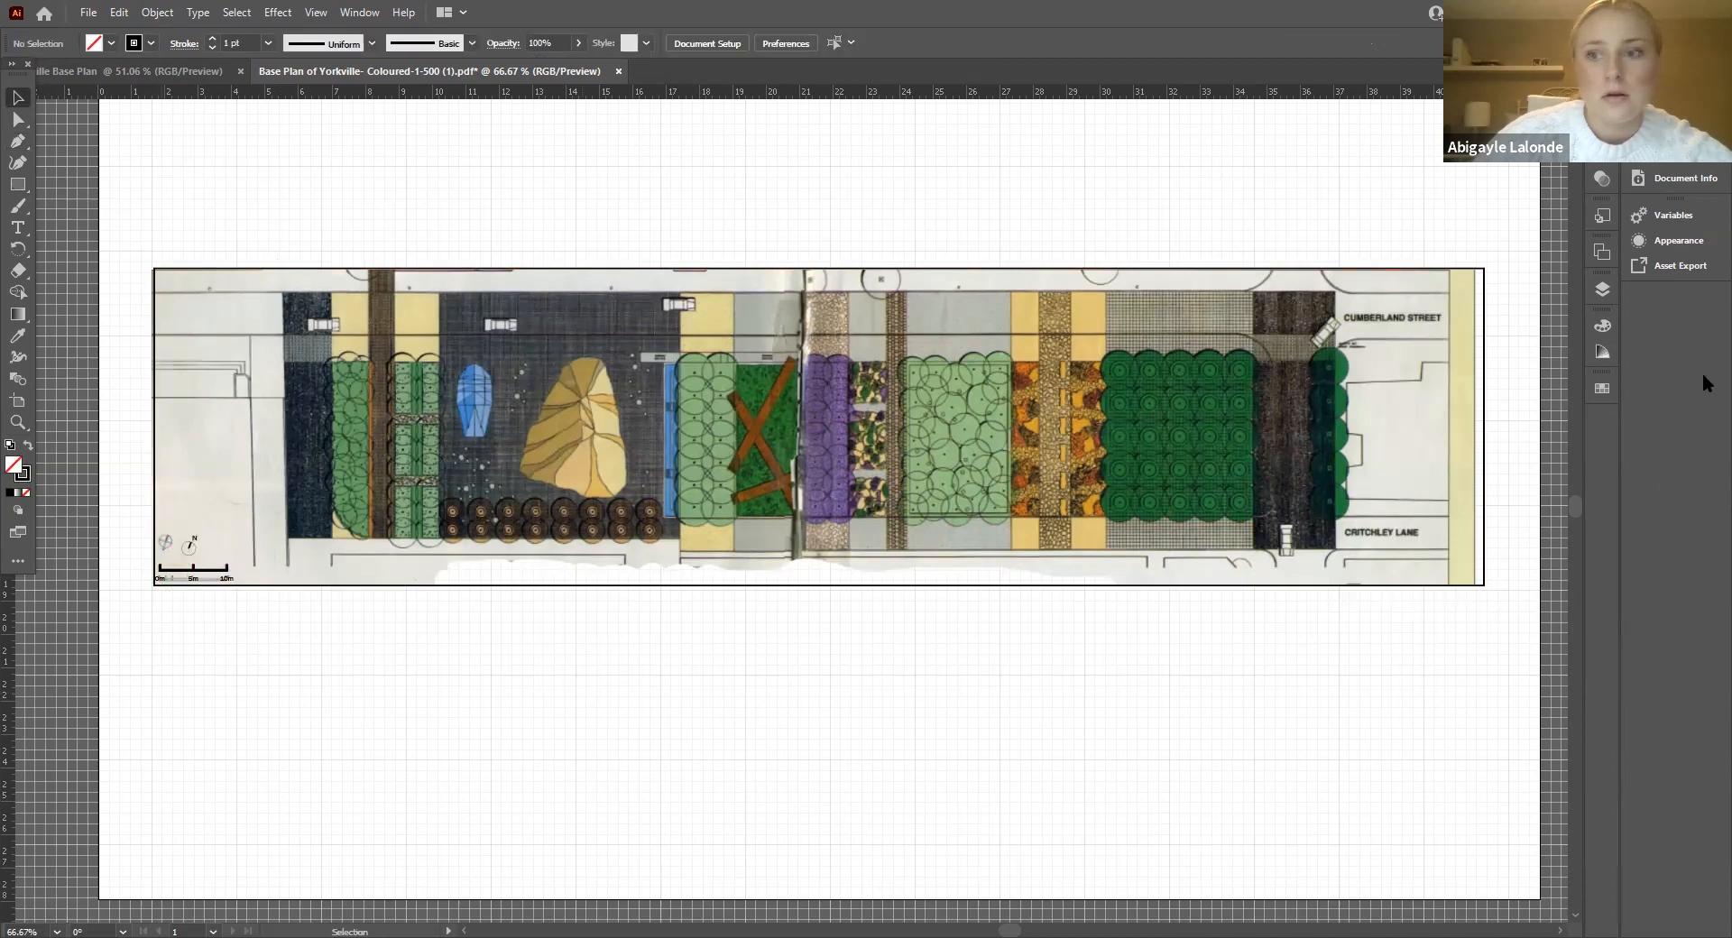
# Step: Hide Layer 1 to check the frame, north arrow and scale bar without the base image, and show it again
pyautogui.click(1602, 291)
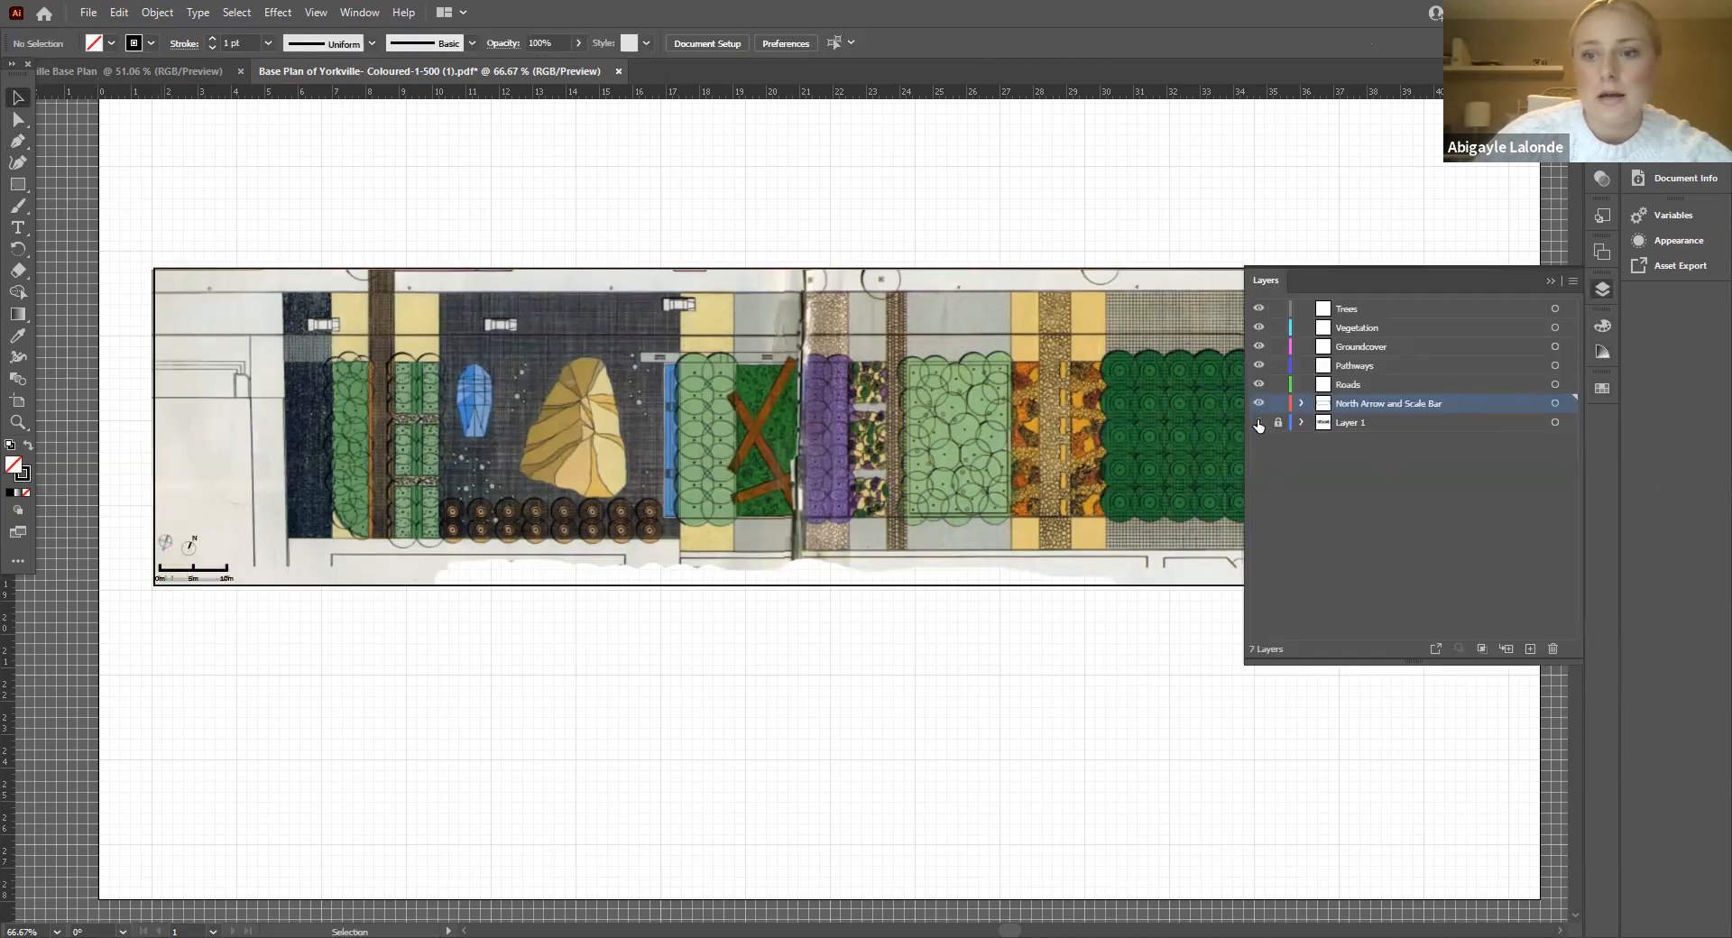
pyautogui.click(1259, 423)
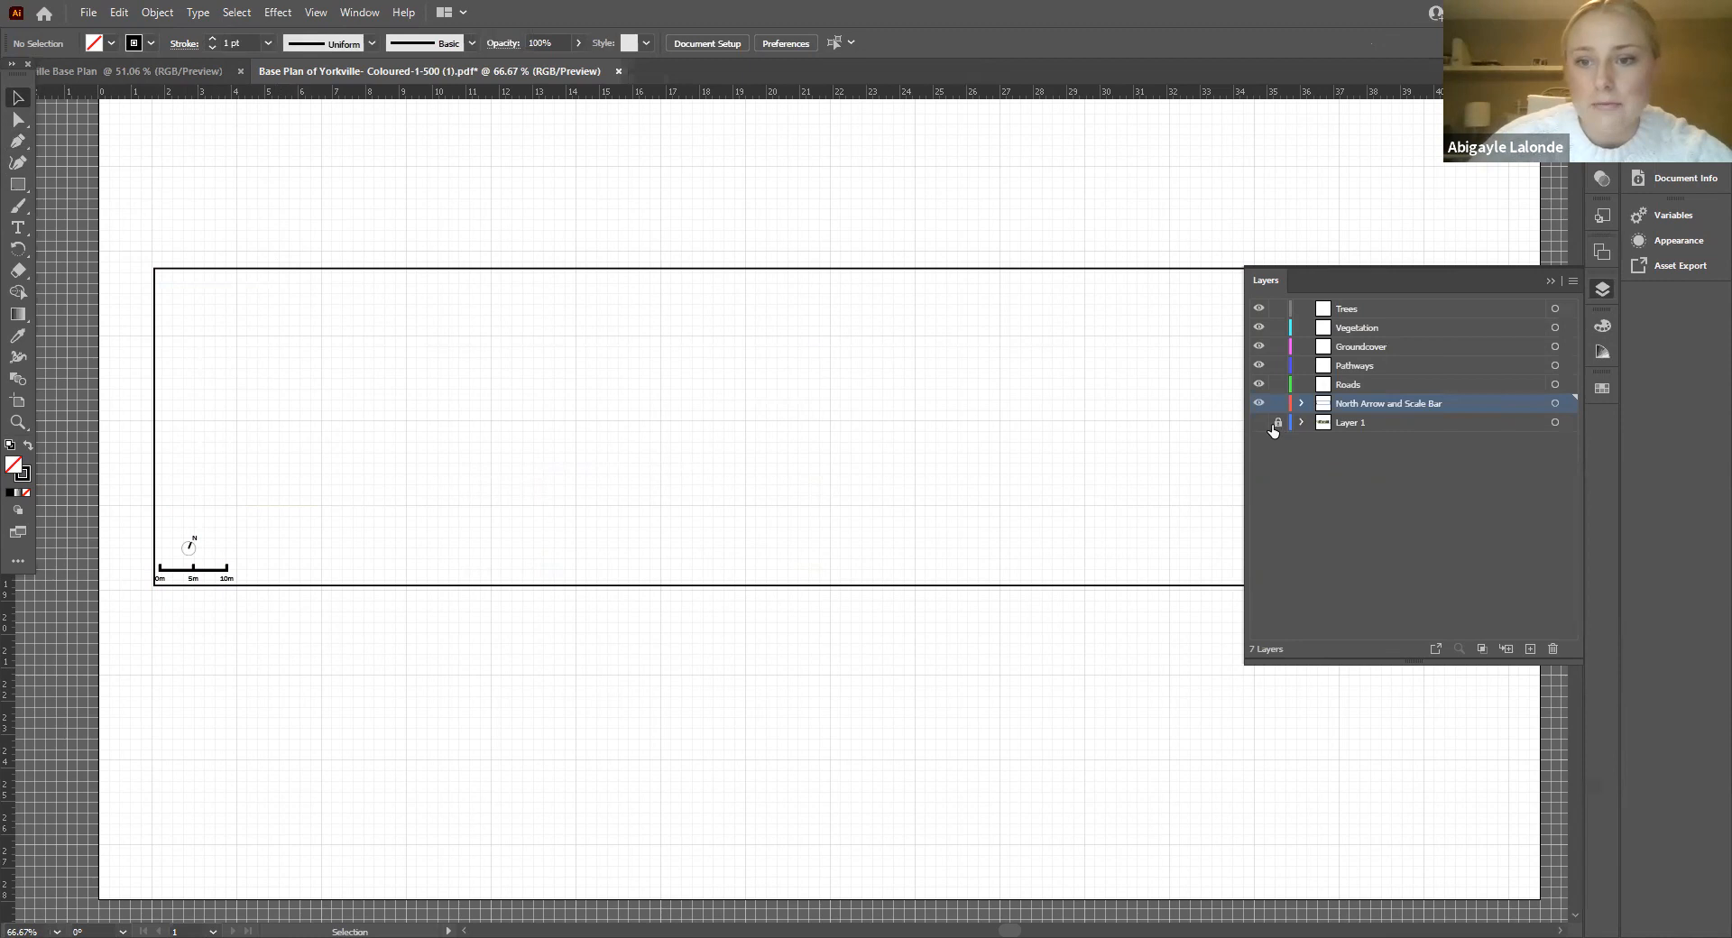
pyautogui.click(1260, 422)
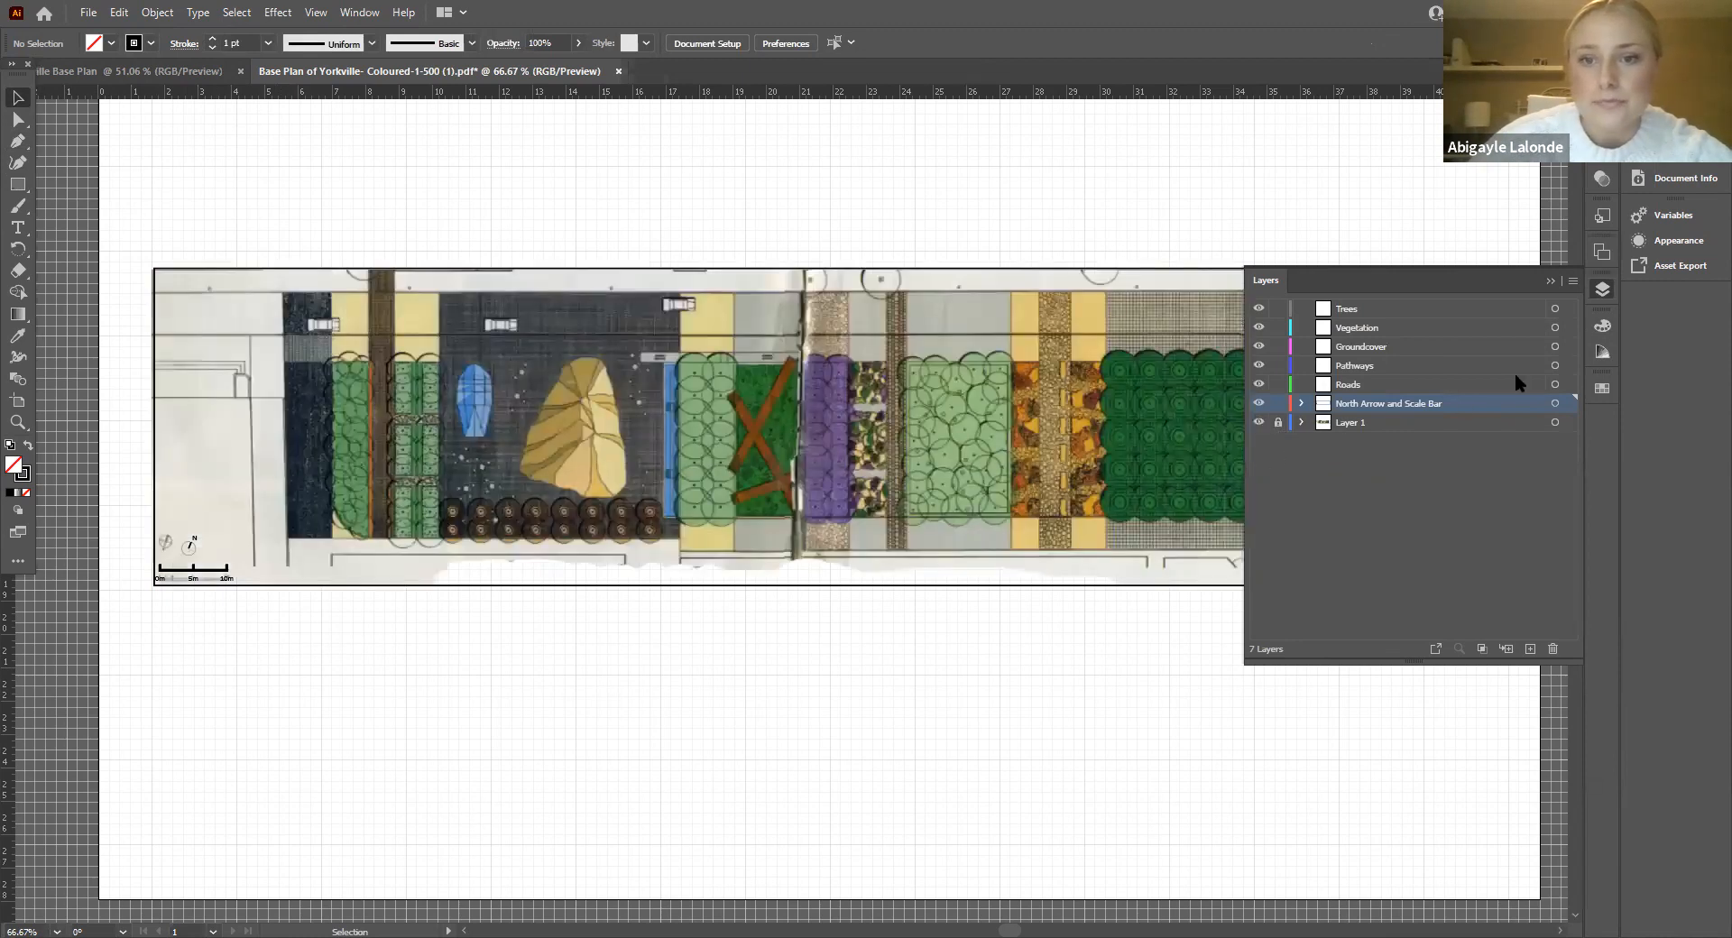
# Step: Make Roads the active layer and start a Pen path at the frame's left edge along the lower Cumberland Street line
pyautogui.click(1371, 386)
pyautogui.click(1551, 281)
pyautogui.click(22, 143)
pyautogui.click(154, 336)
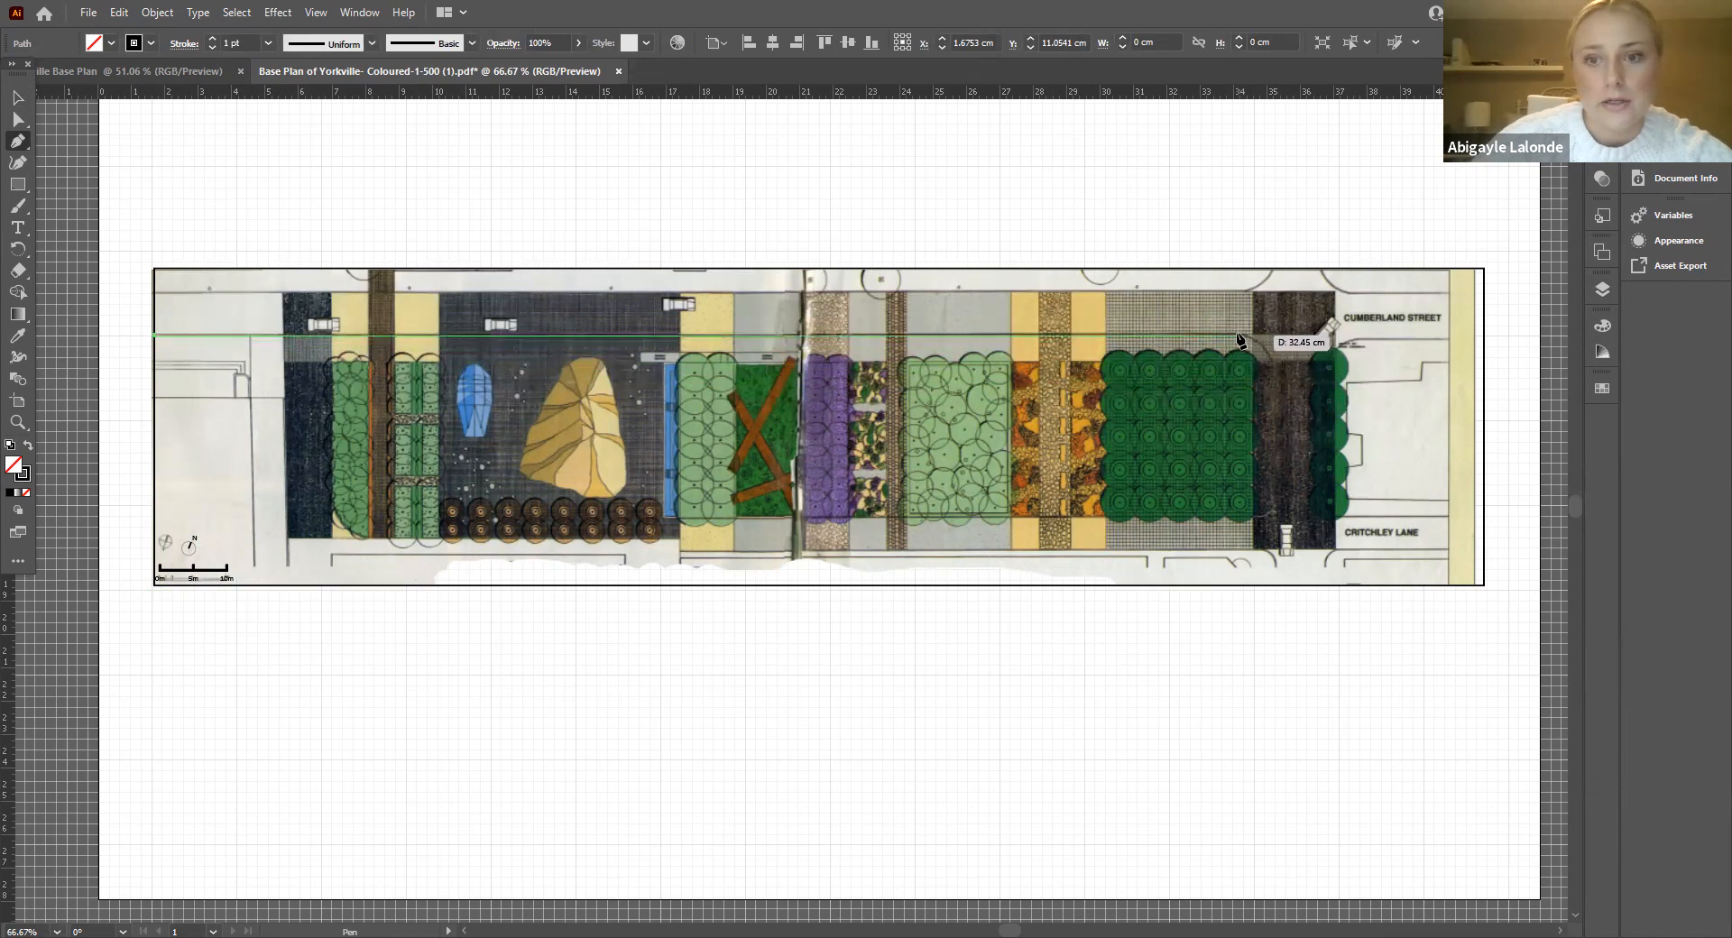
# Step: Finish the straight horizontal road line with the Pen tool, about 32.4 cm long from the plan's left edge, and deselect it
pyautogui.click(1240, 340)
pyautogui.click(18, 96)
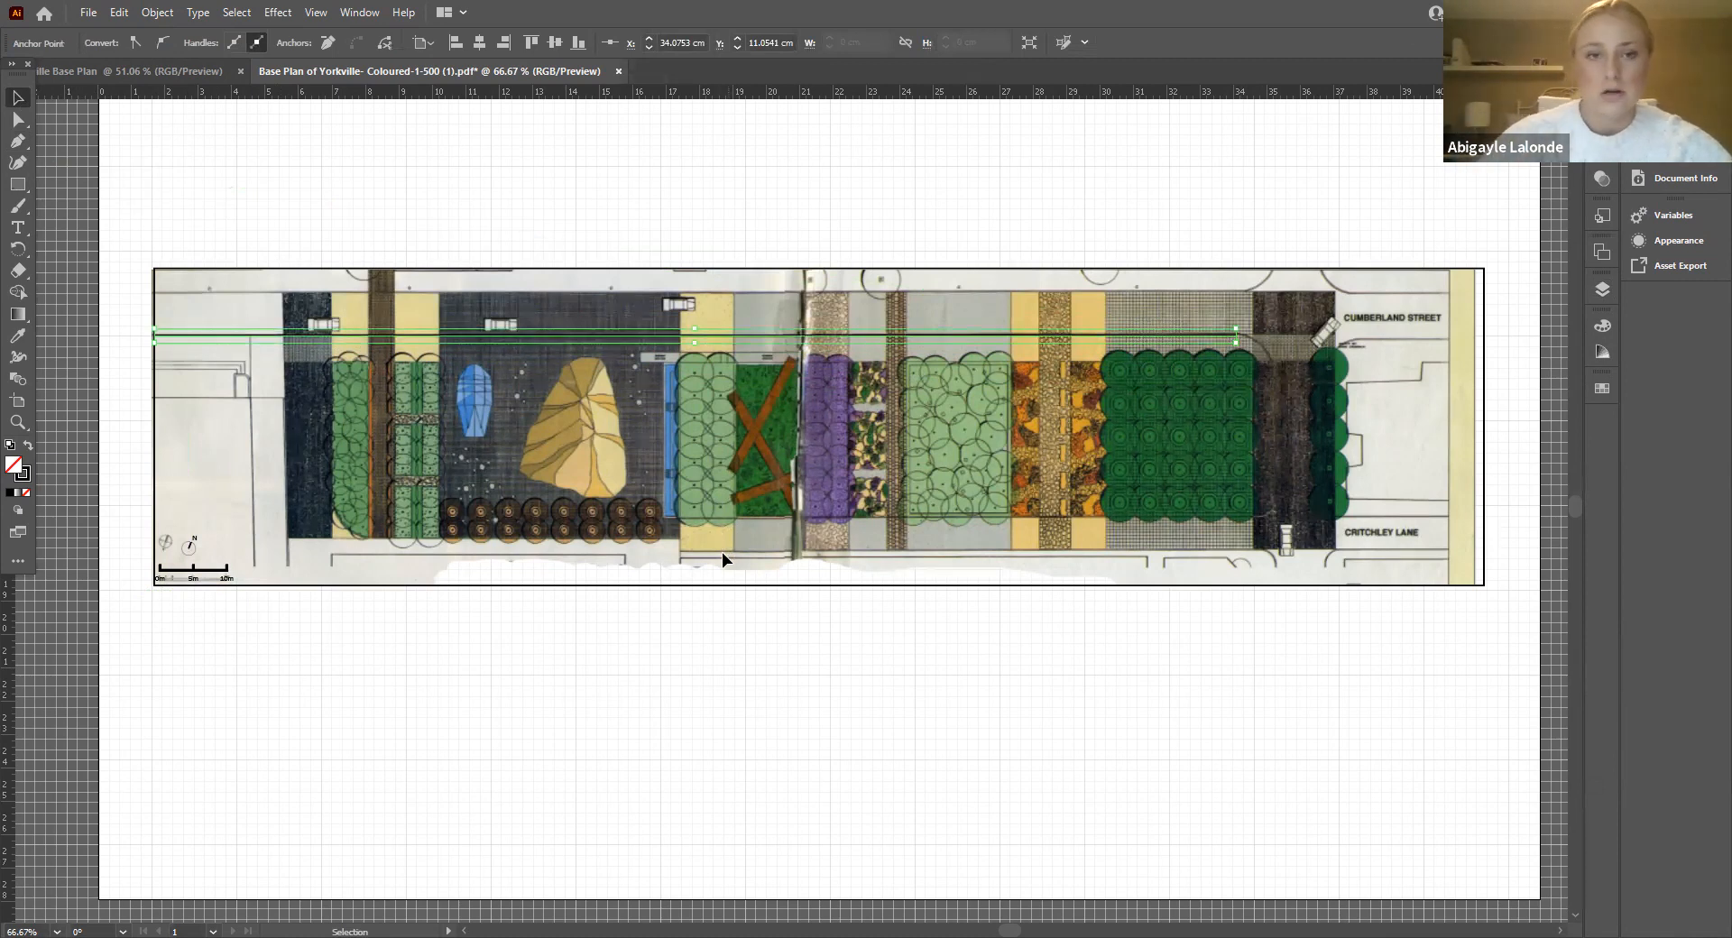
pyautogui.click(525, 193)
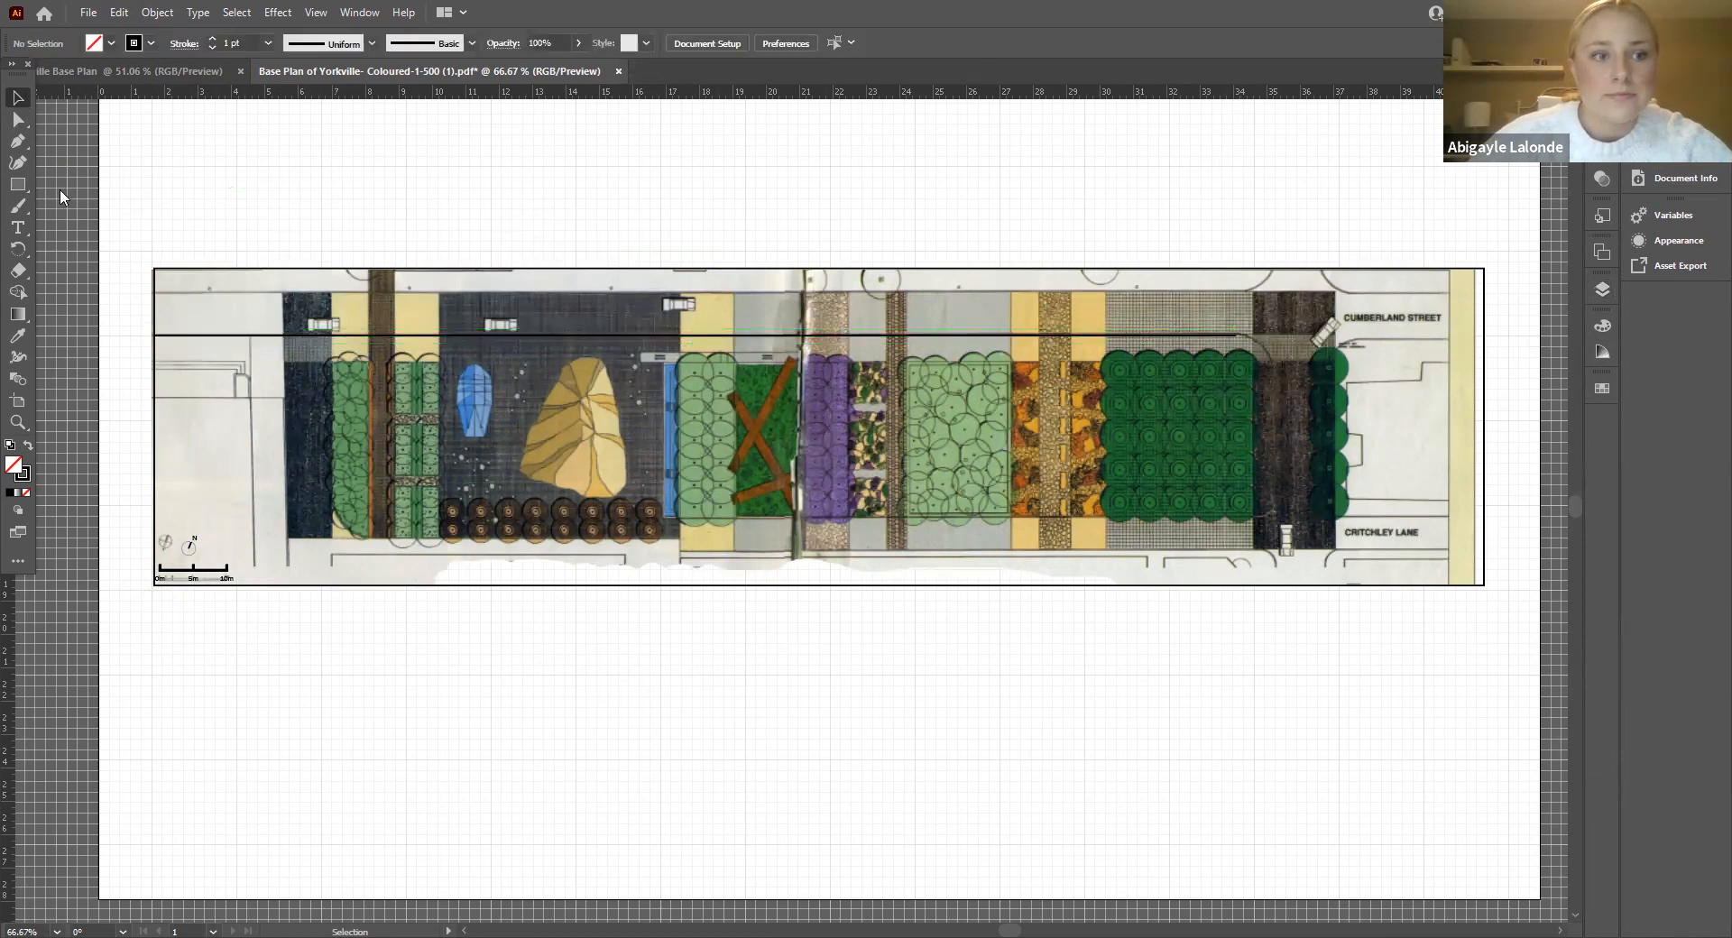
# Step: Measure the distance from the road line's right end up to the upper road edge using the Pen tool's read-out
pyautogui.click(16, 142)
pyautogui.moveTo(1234, 336); pyautogui.dragTo(1238, 295)
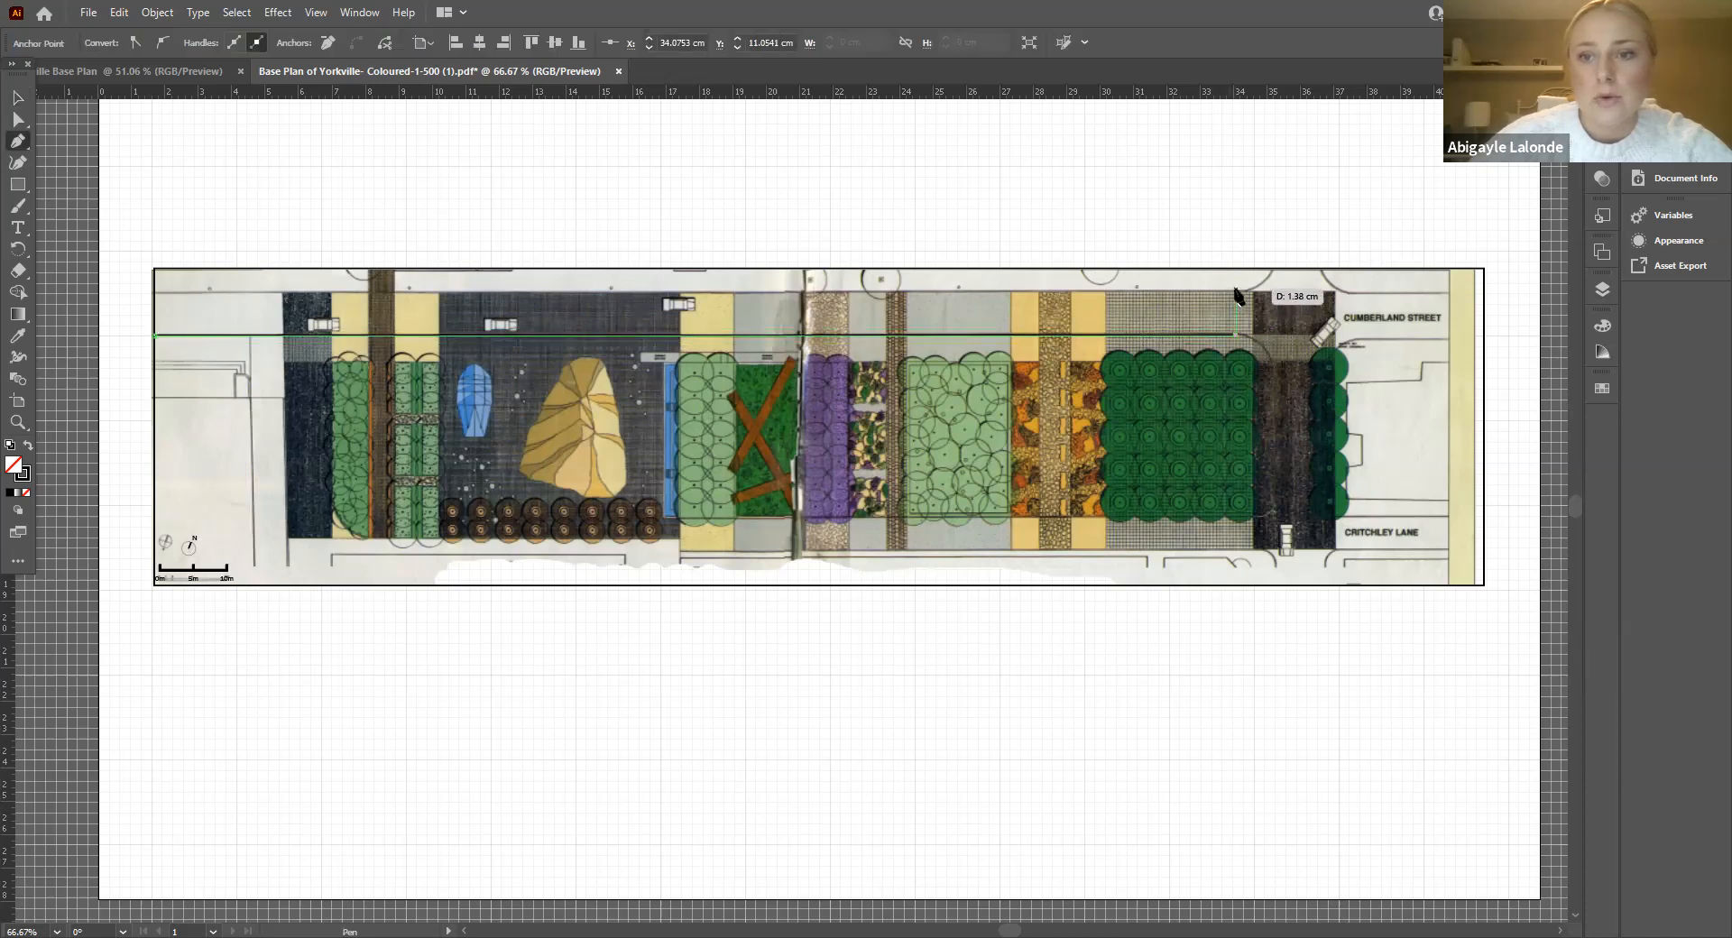
pyautogui.click(17, 98)
pyautogui.click(305, 160)
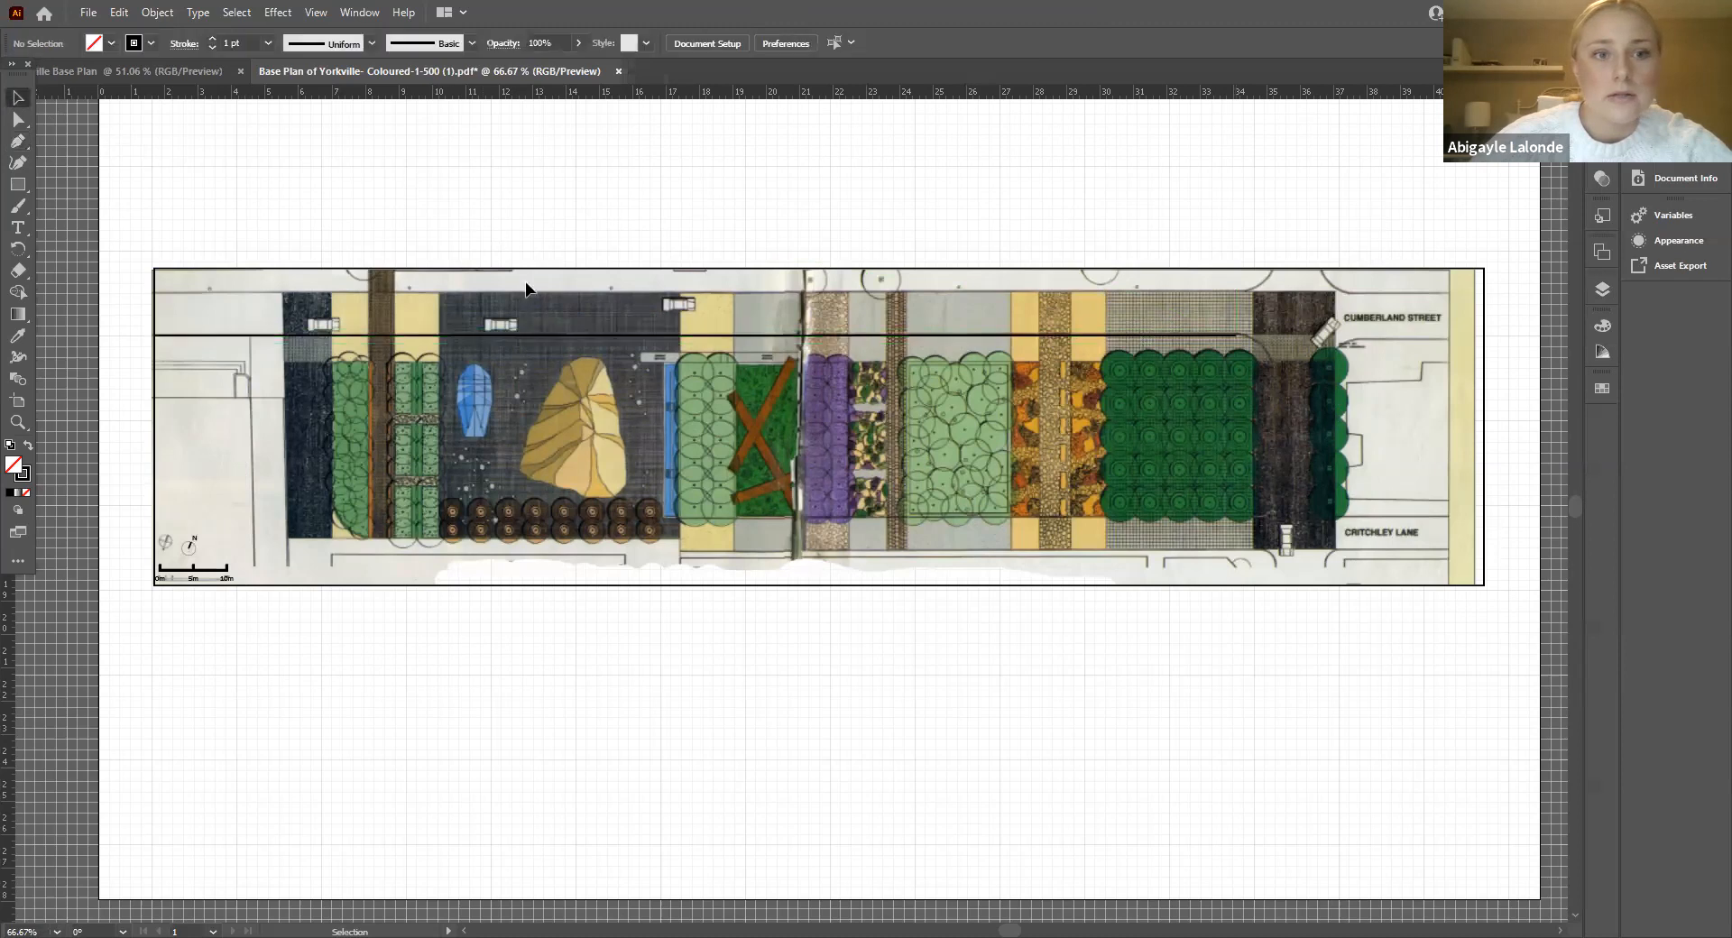
# Step: Offset the horizontal road line by 1.38 cm using Offset Path with miter joins and a miter limit of 4
pyautogui.click(510, 337)
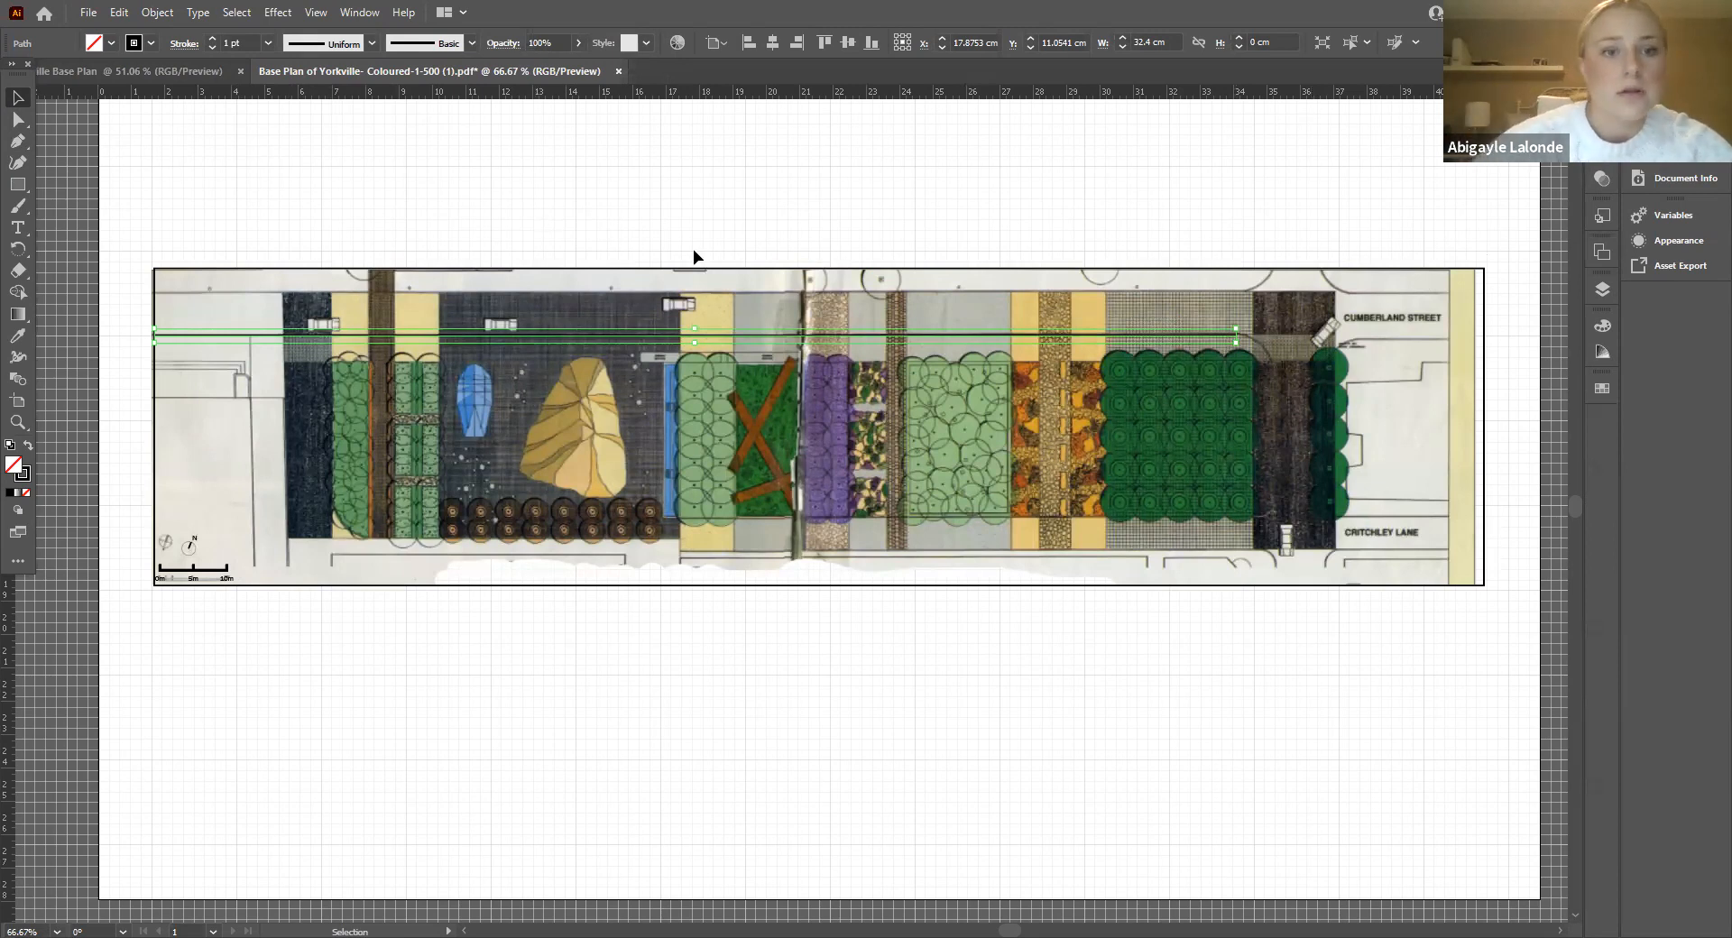
pyautogui.click(668, 301)
pyautogui.click(646, 336)
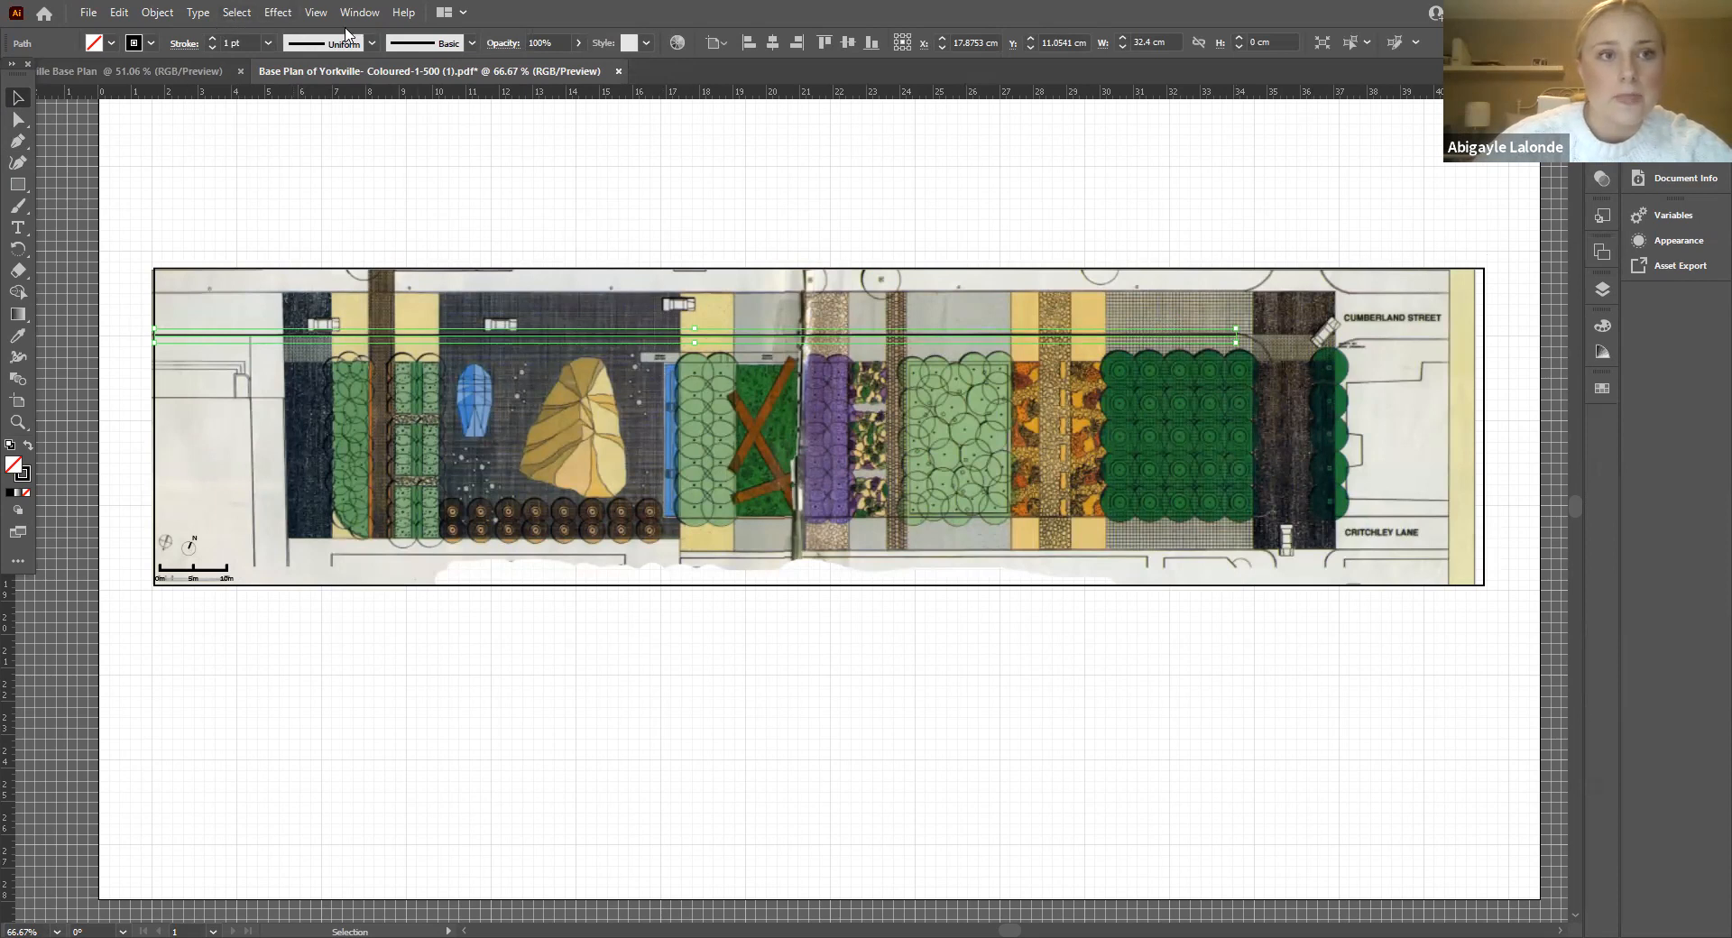
pyautogui.click(155, 13)
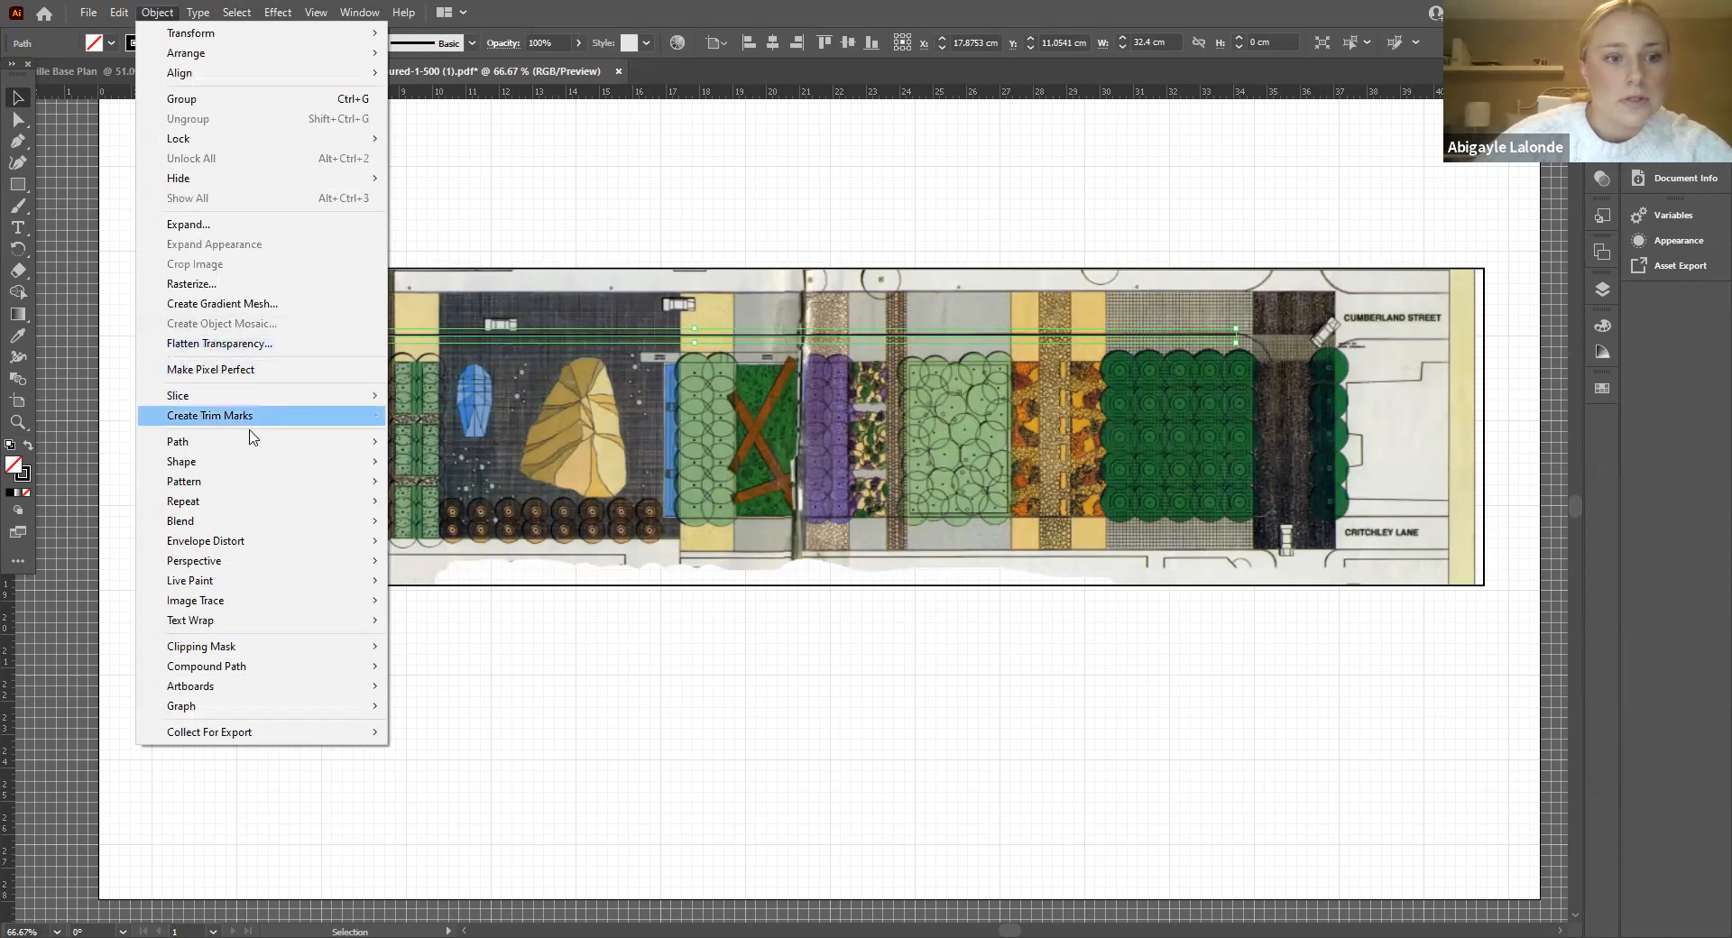
pyautogui.moveTo(254, 443)
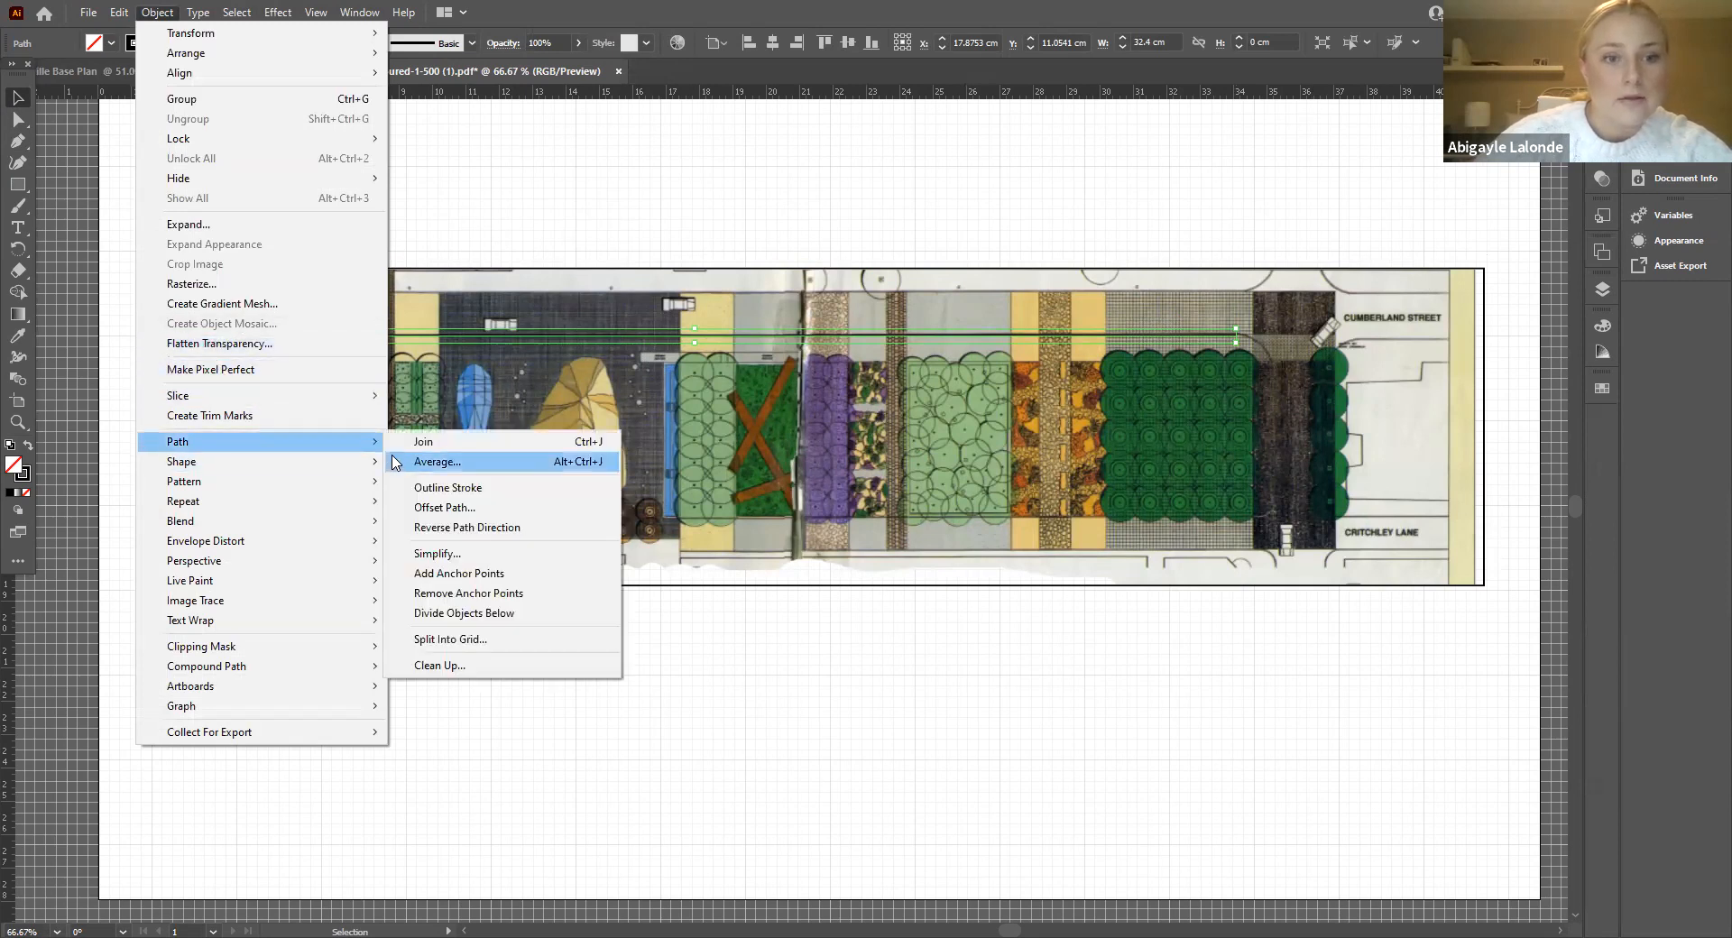
pyautogui.click(444, 507)
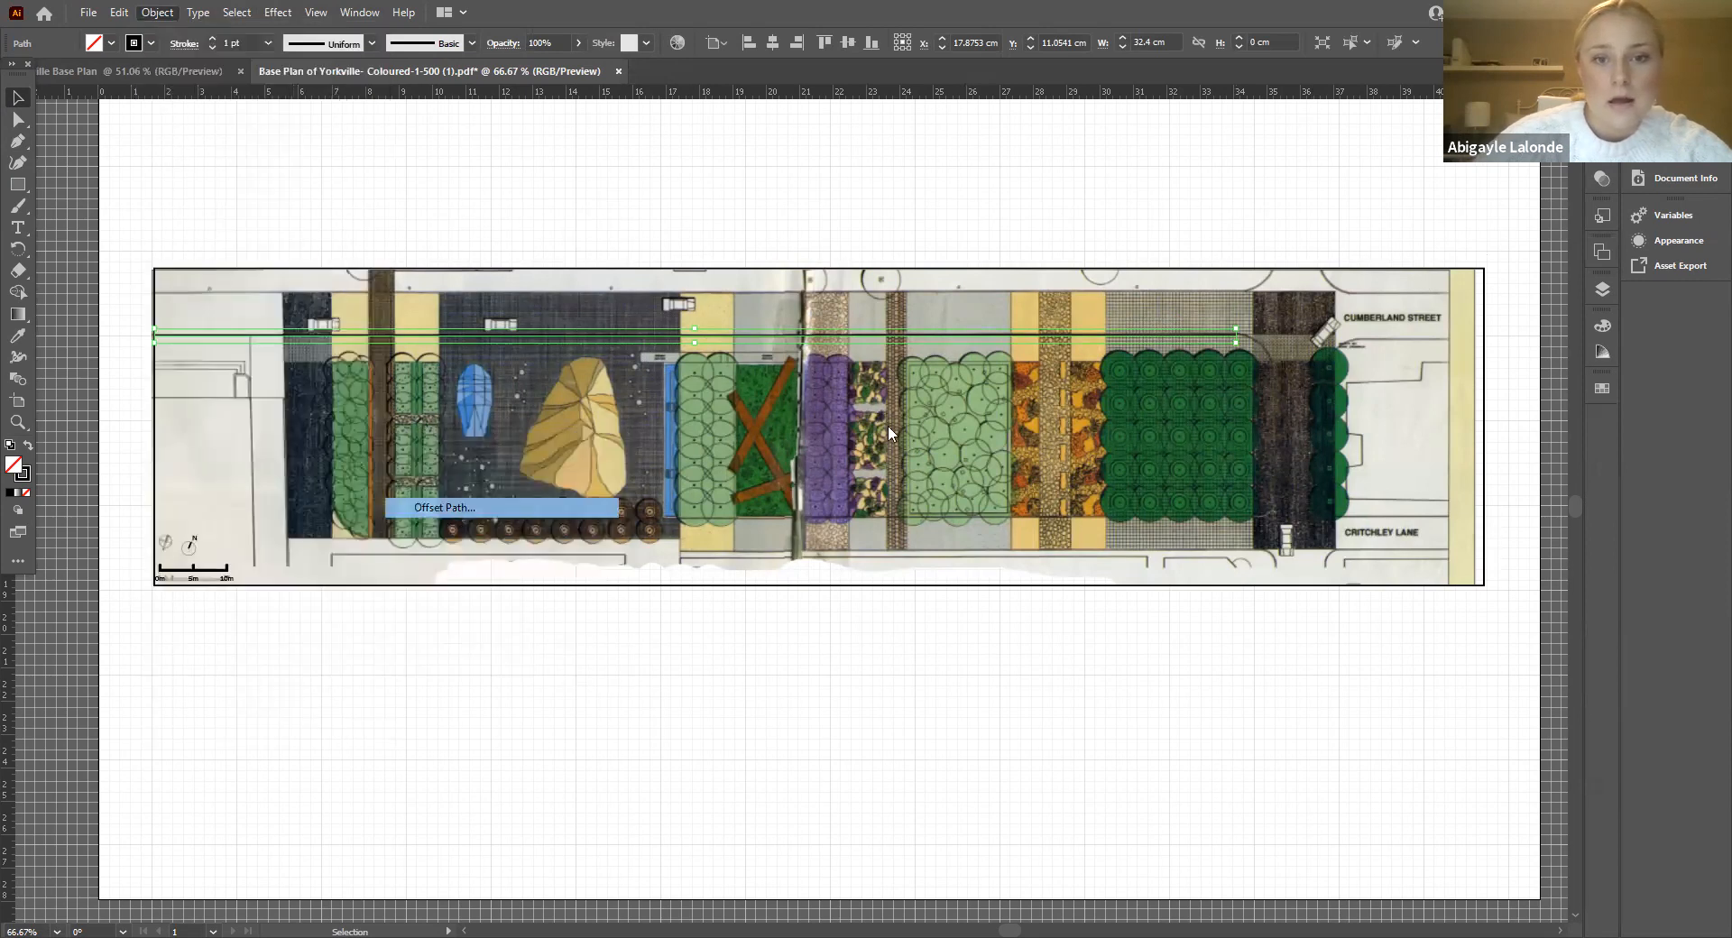
pyautogui.write('1.')
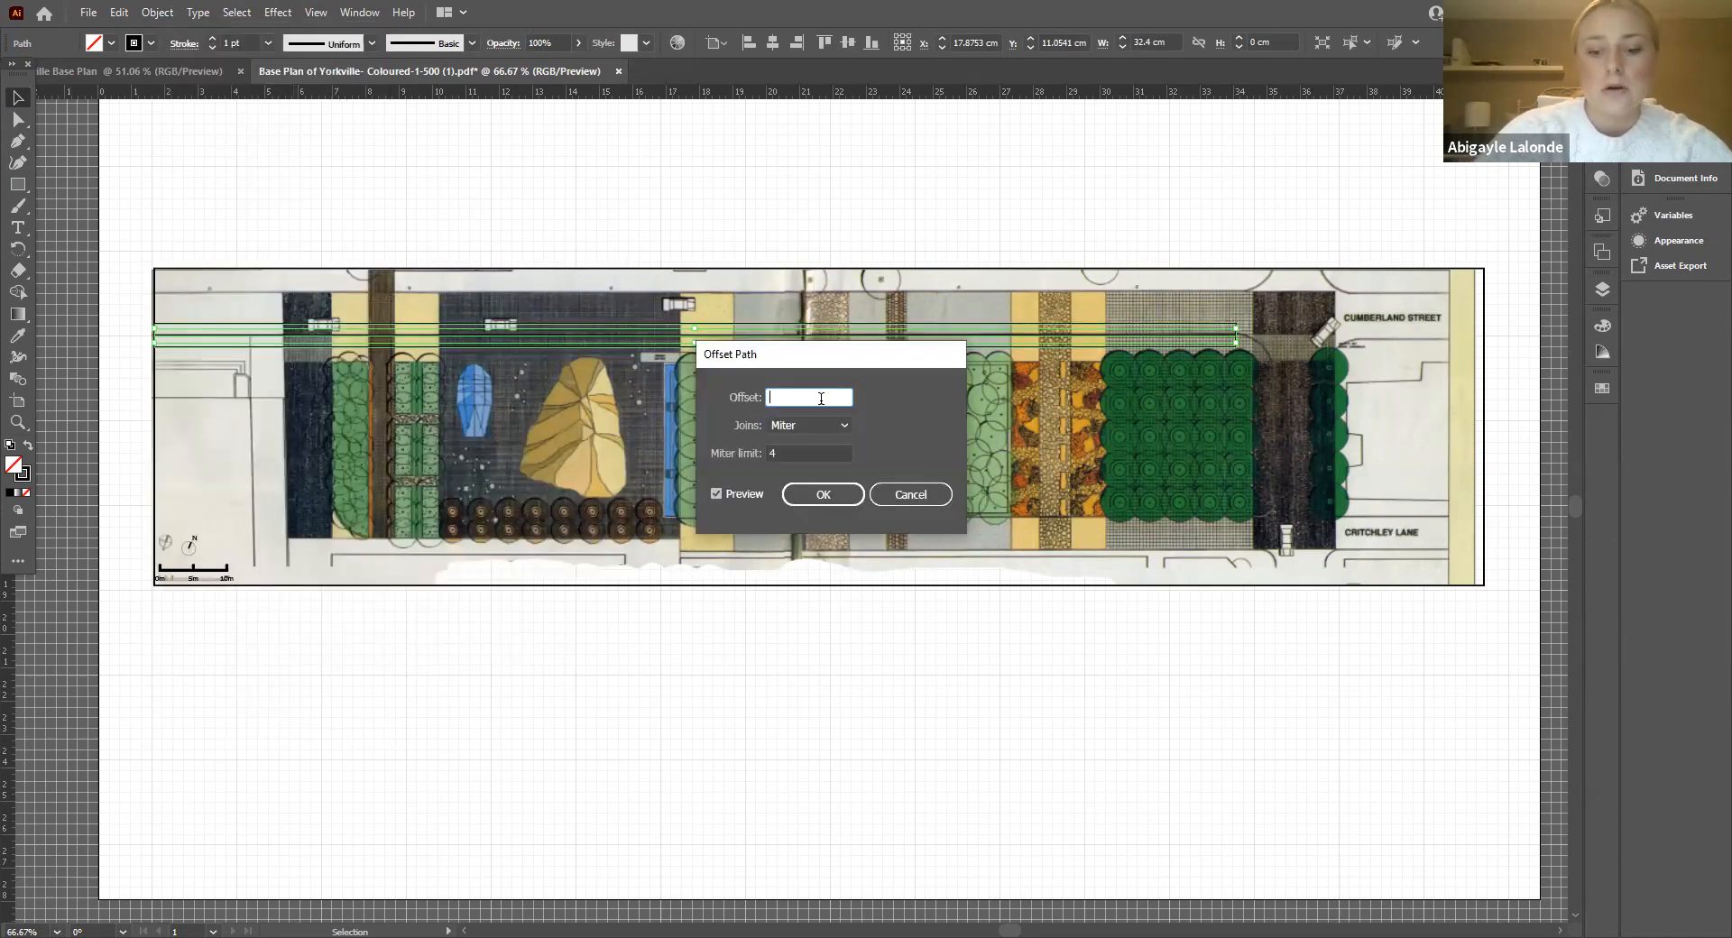
pyautogui.write('38 cm')
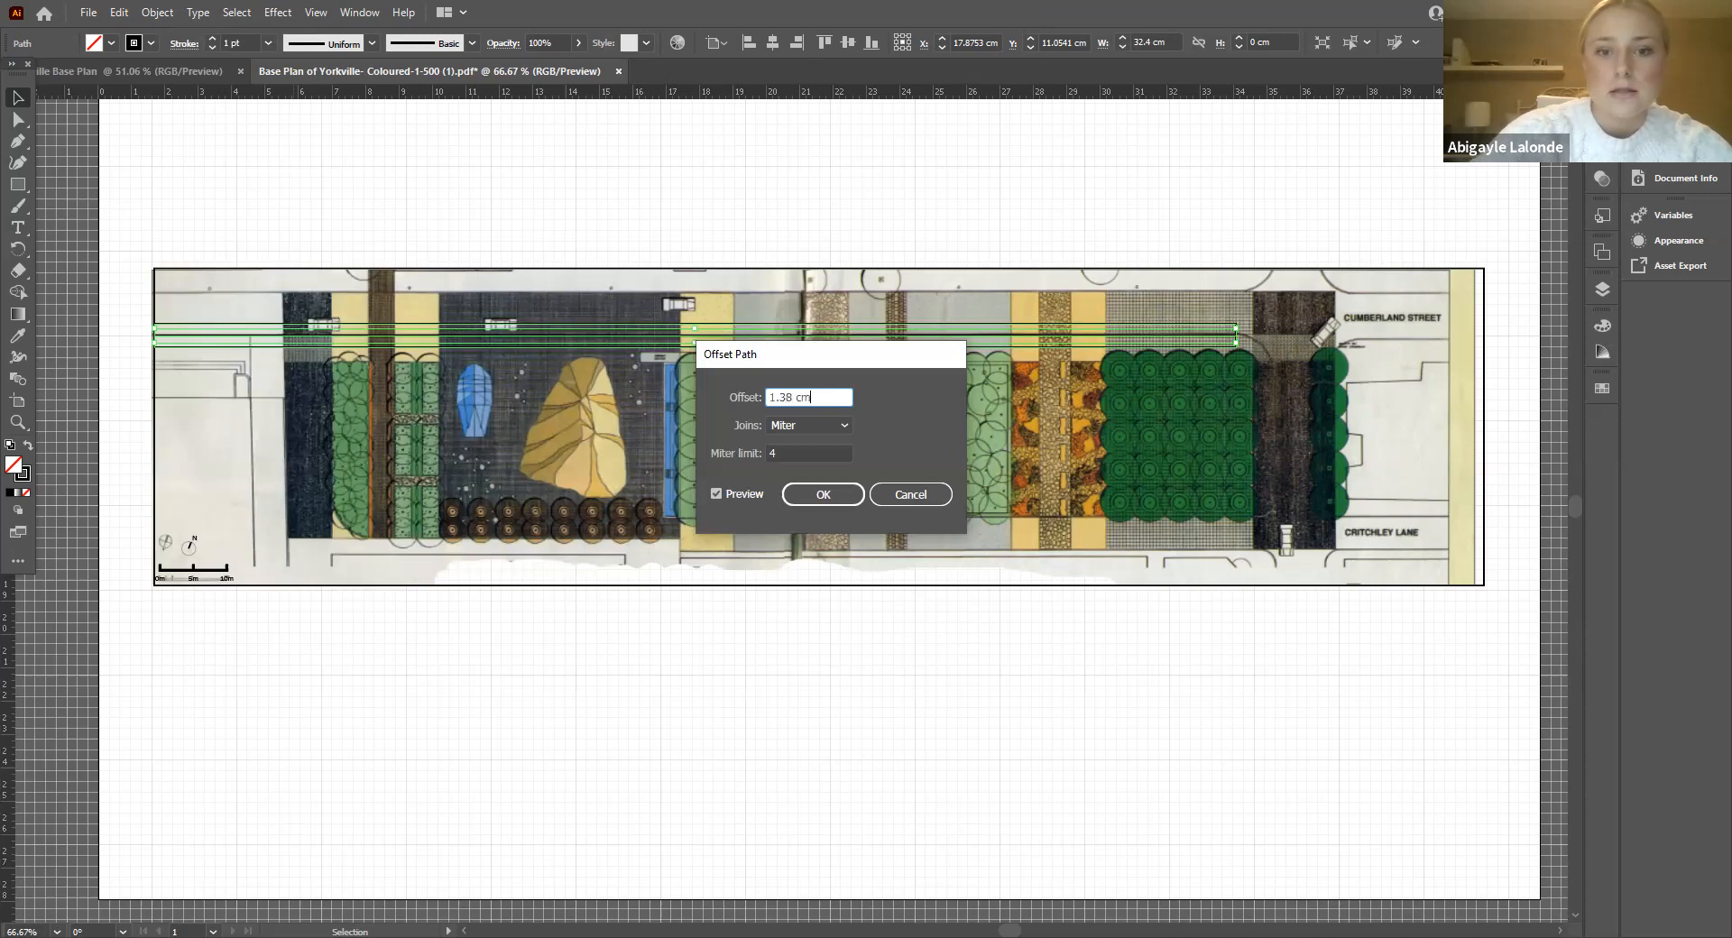
pyautogui.click(835, 424)
pyautogui.click(835, 424)
pyautogui.click(835, 426)
pyautogui.click(881, 436)
pyautogui.click(801, 453)
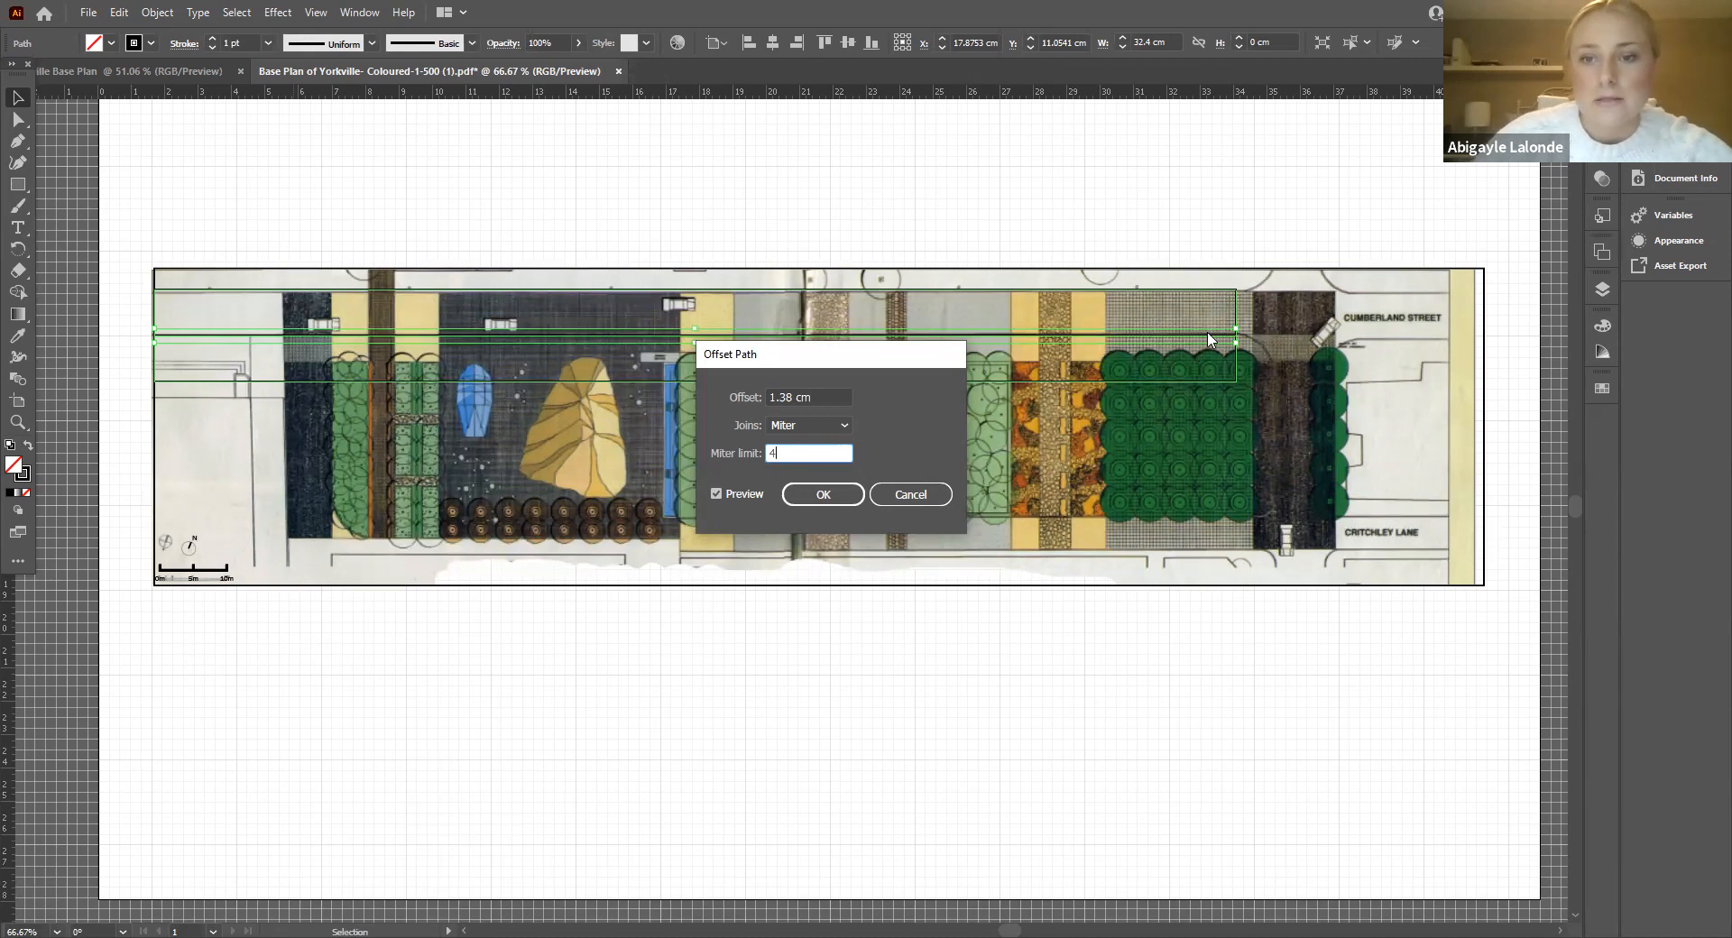
pyautogui.click(822, 494)
pyautogui.click(996, 710)
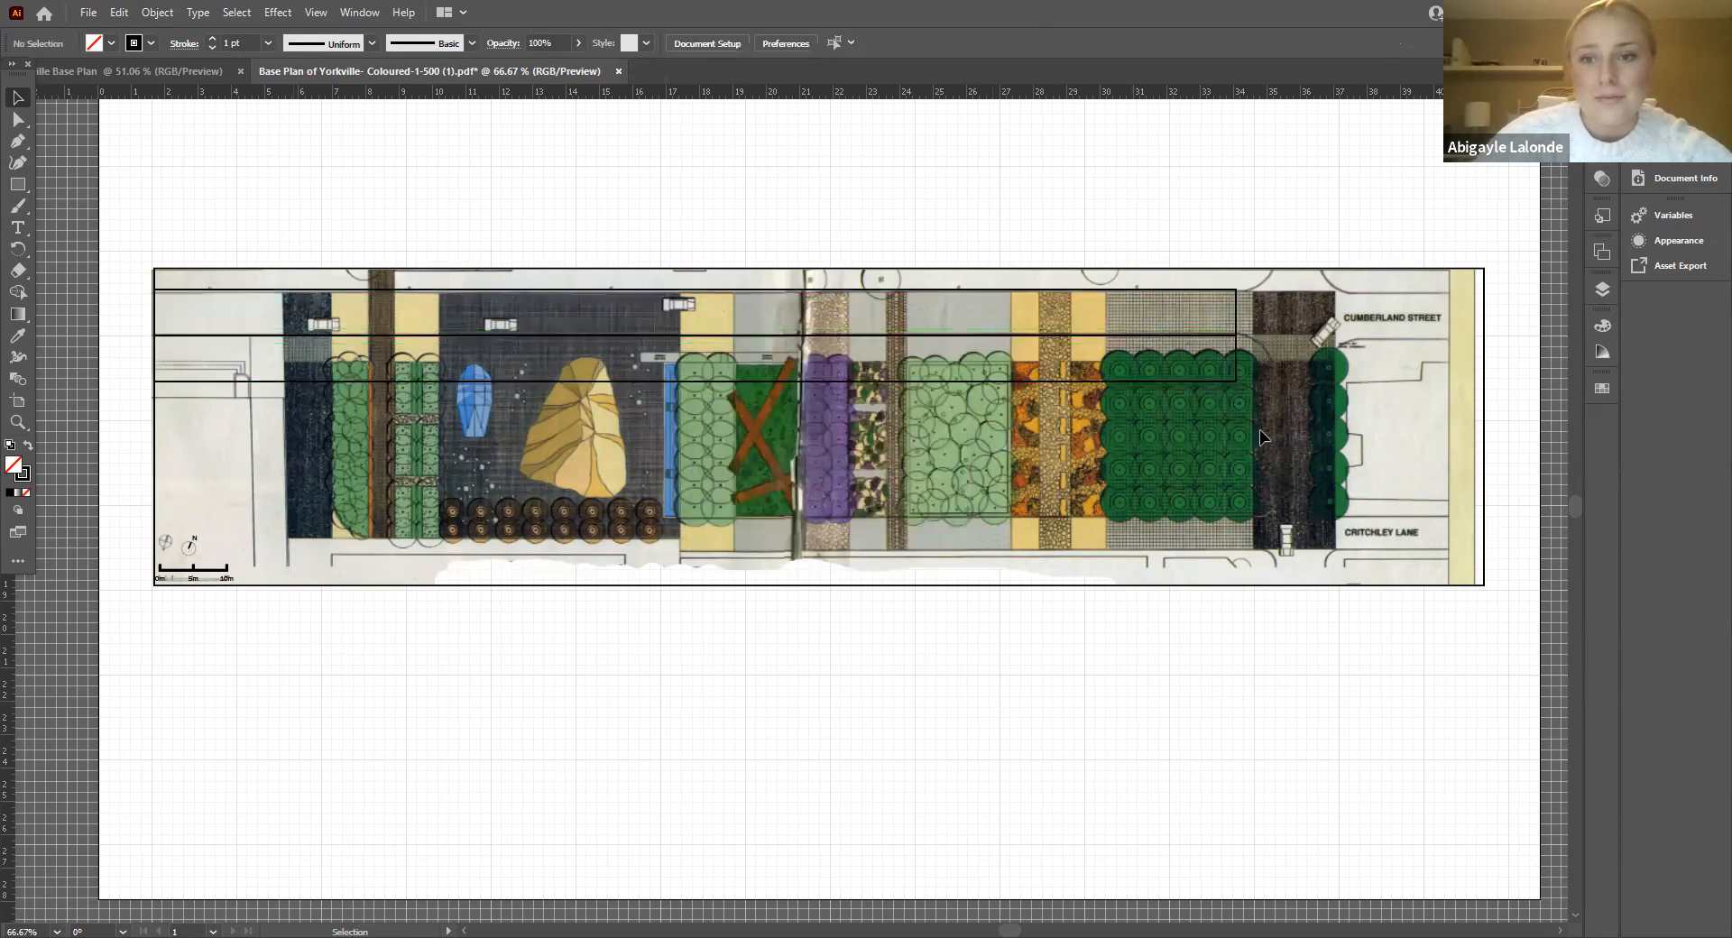
# Step: Hide the coloured base plan on Layer 1
pyautogui.click(19, 120)
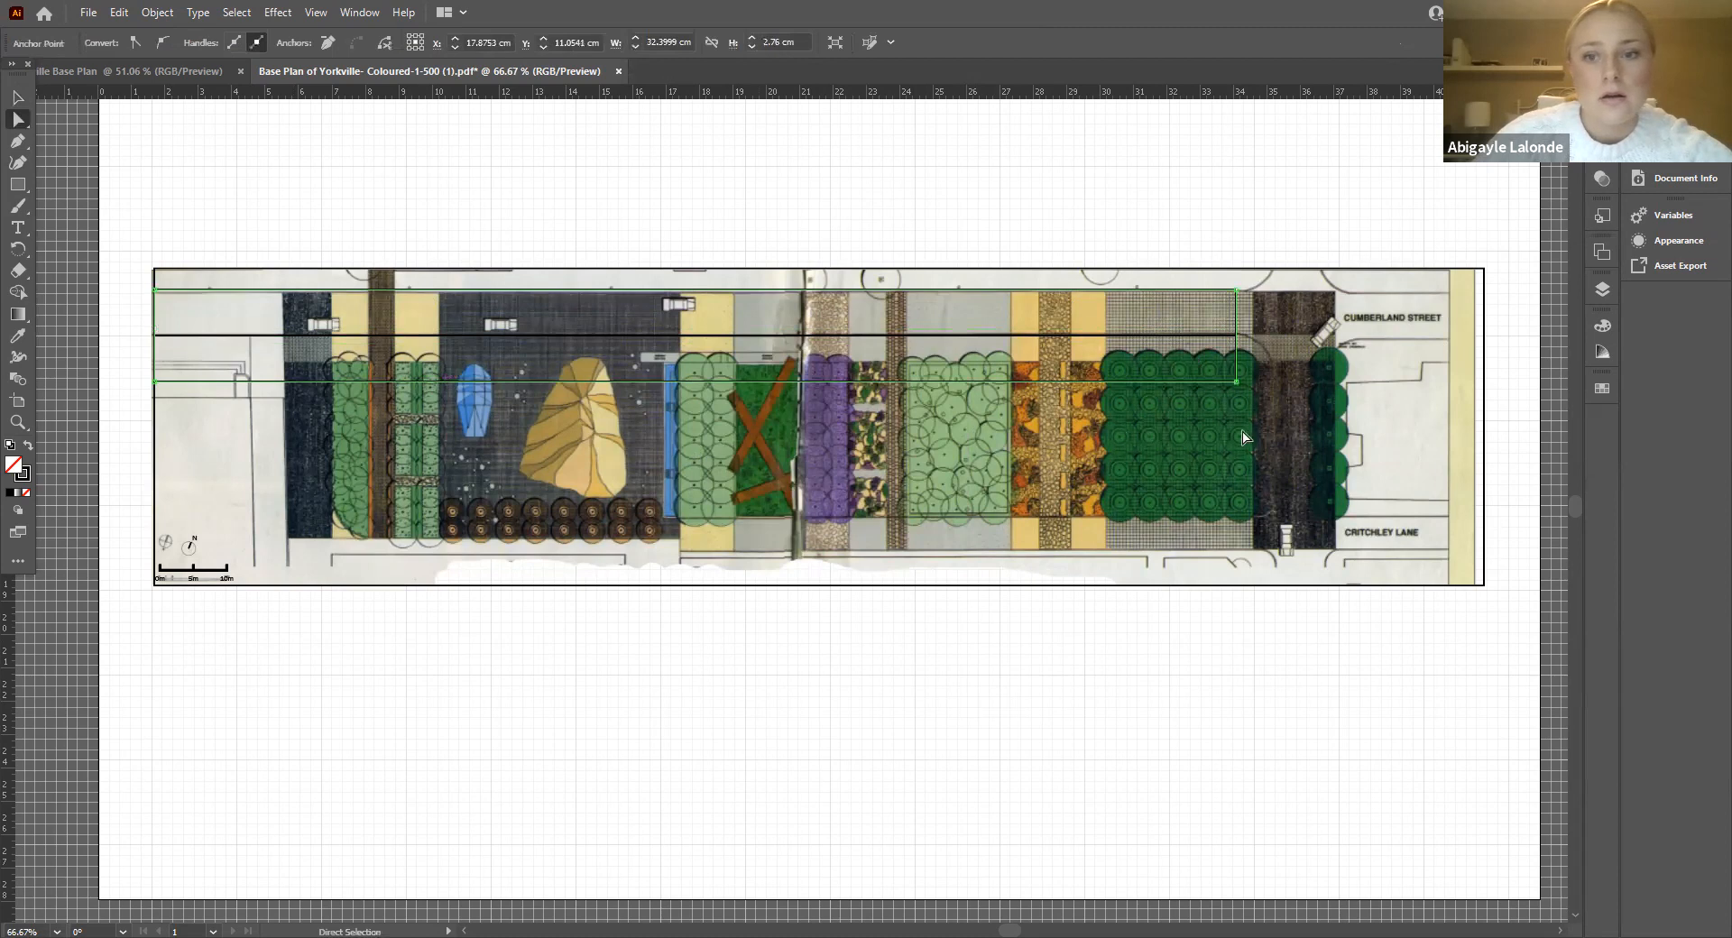
pyautogui.click(1240, 361)
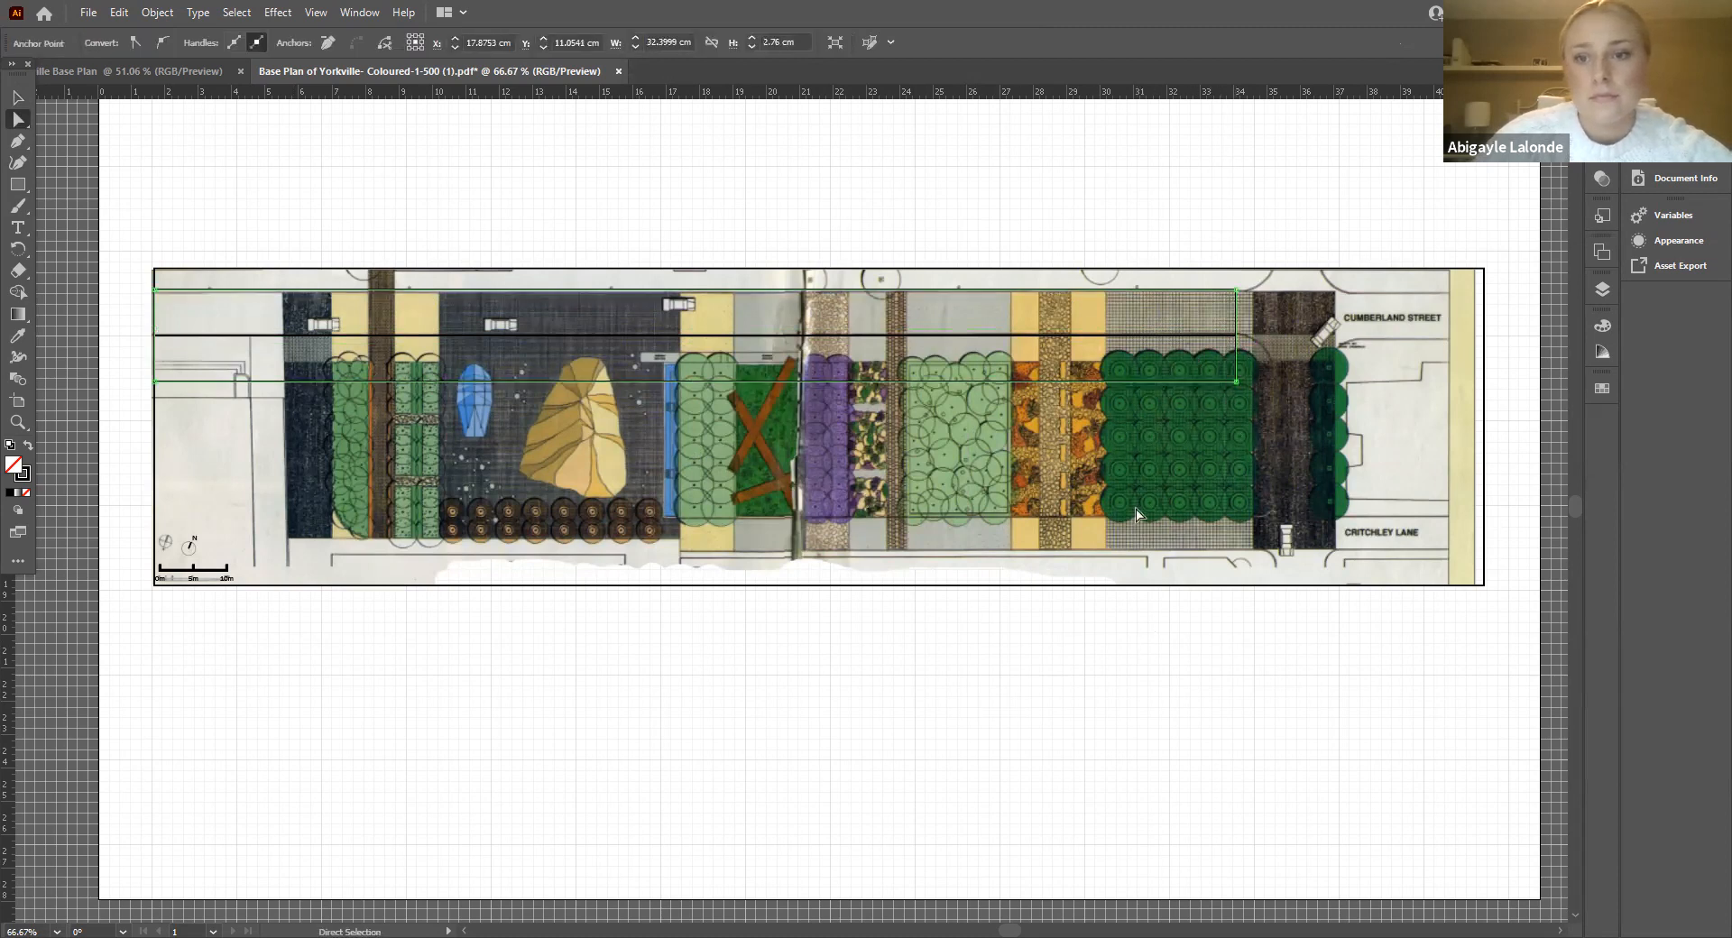
pyautogui.click(1603, 288)
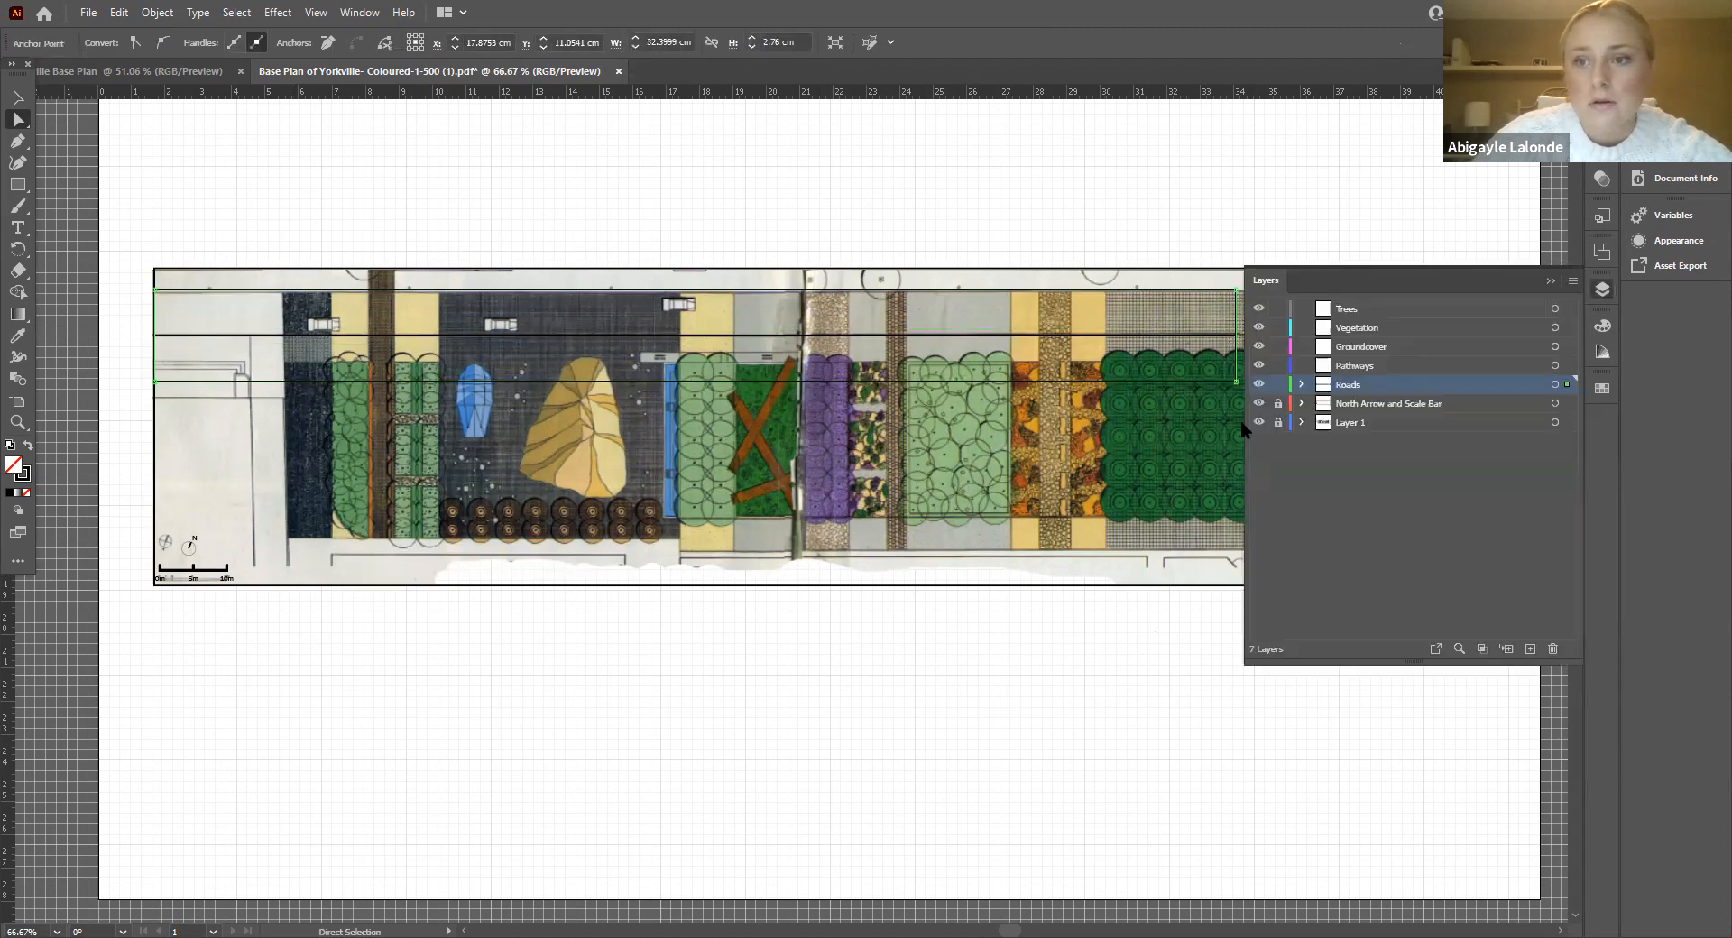
pyautogui.click(1258, 422)
pyautogui.click(1548, 280)
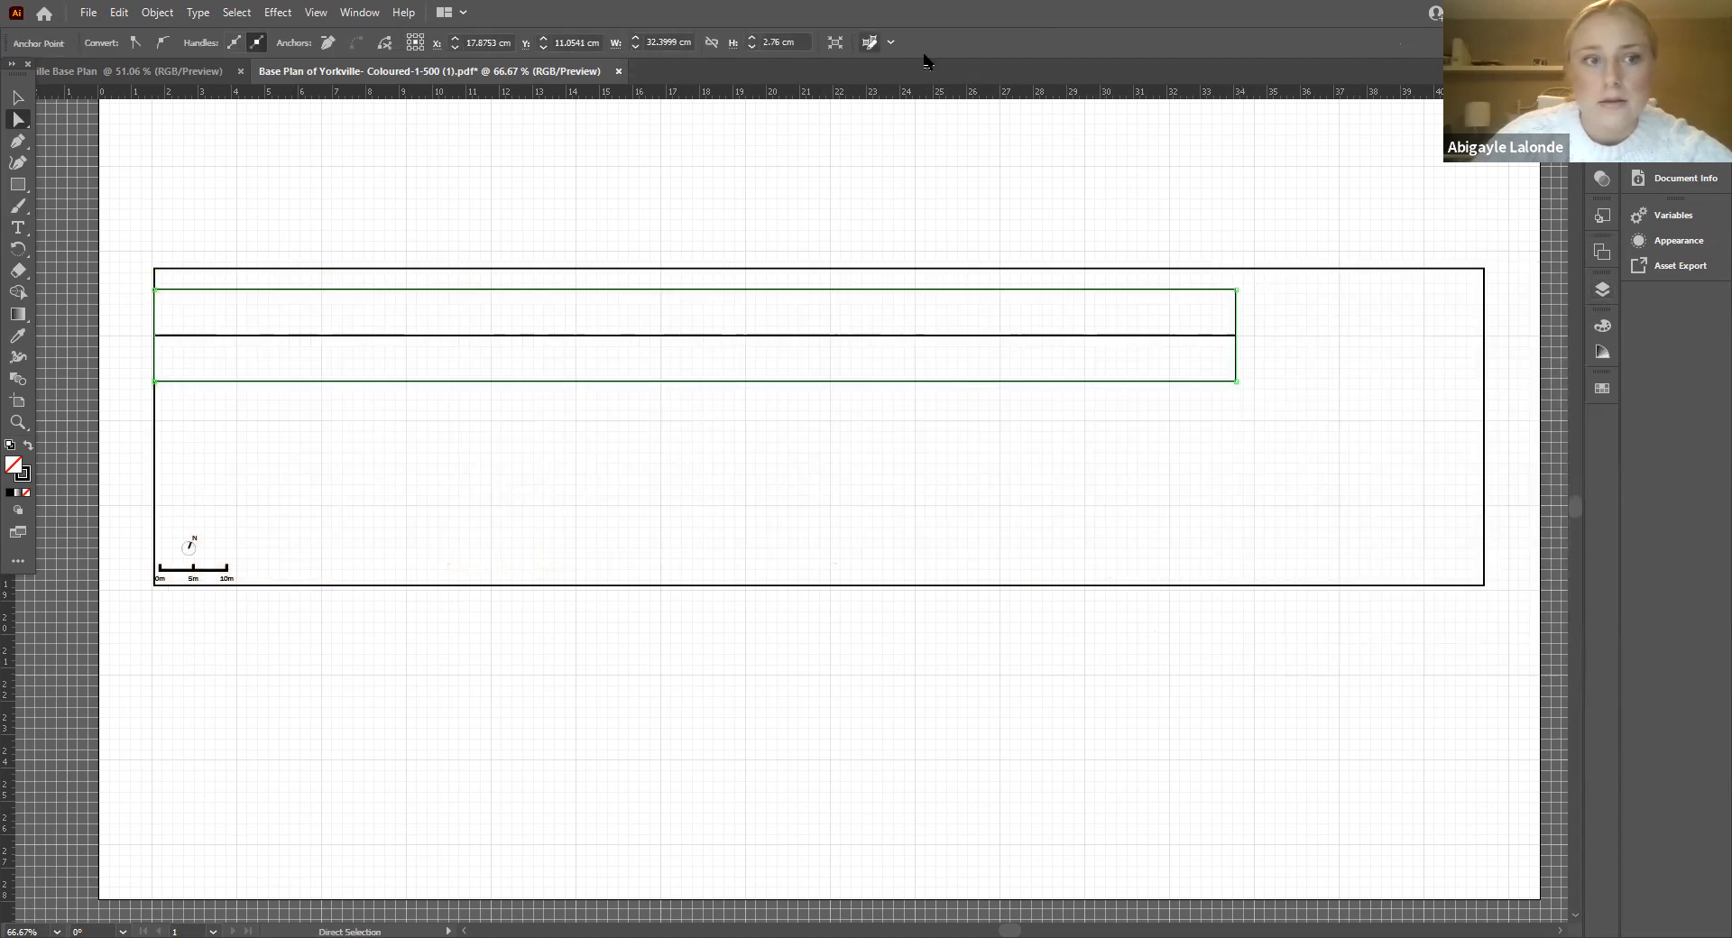
# Step: Delete the lower edge of the offset rectangle with direct selection
pyautogui.click(1101, 165)
pyautogui.click(1237, 323)
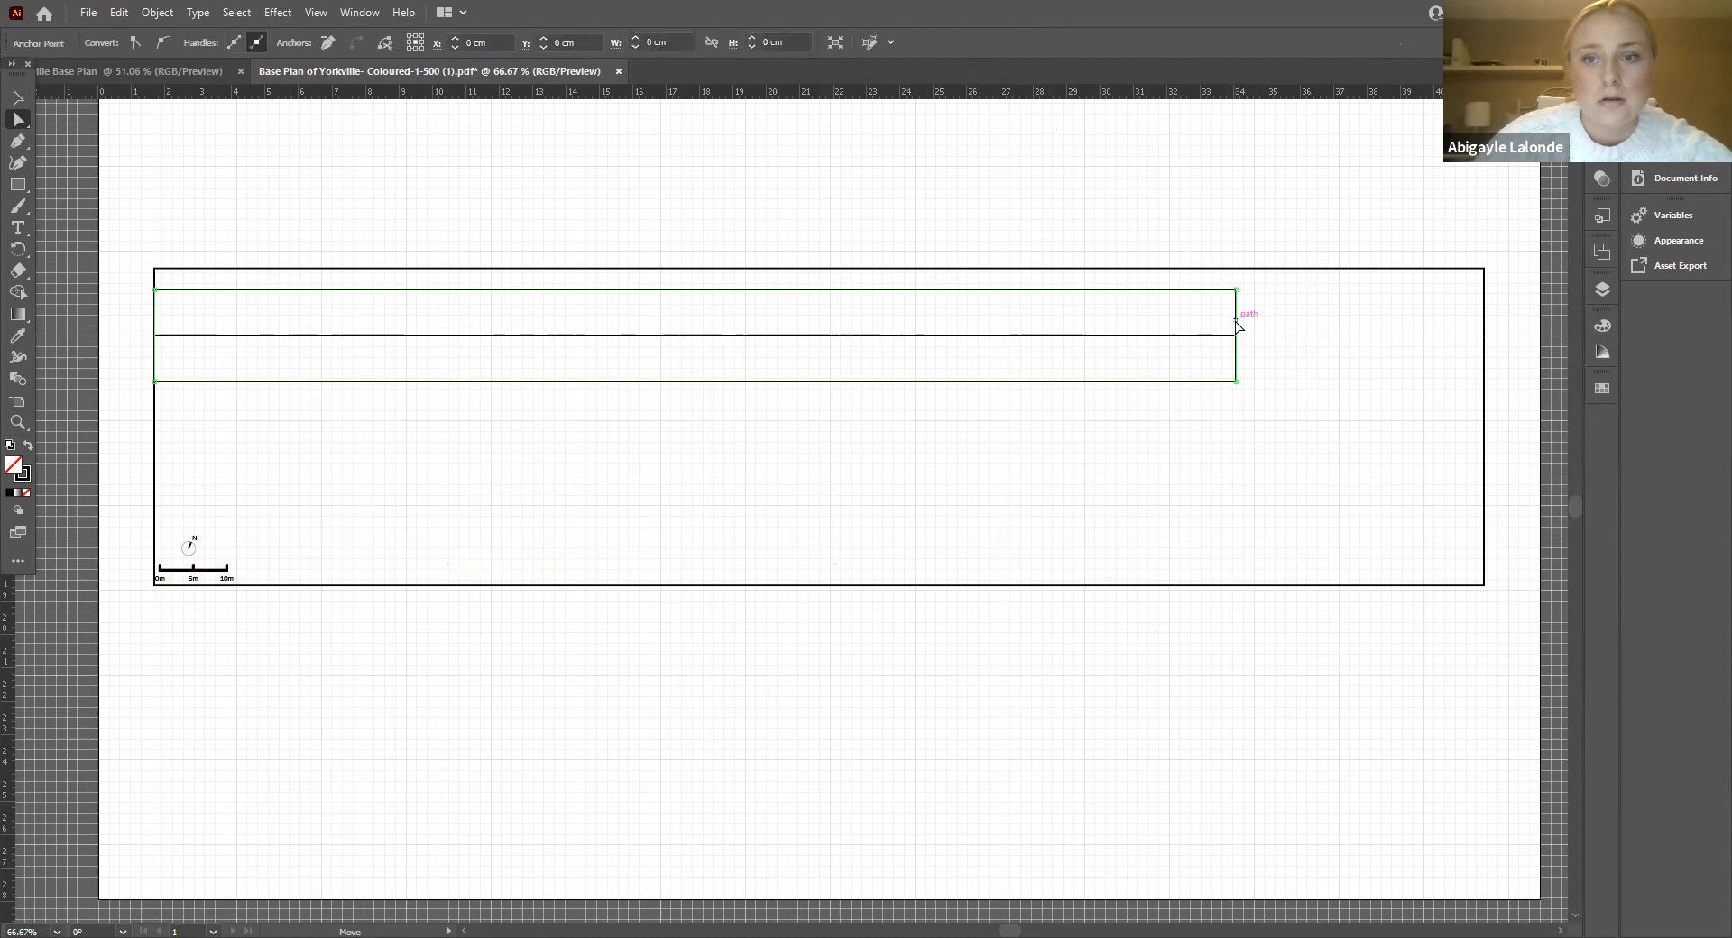
pyautogui.click(1206, 381)
pyautogui.press('Delete')
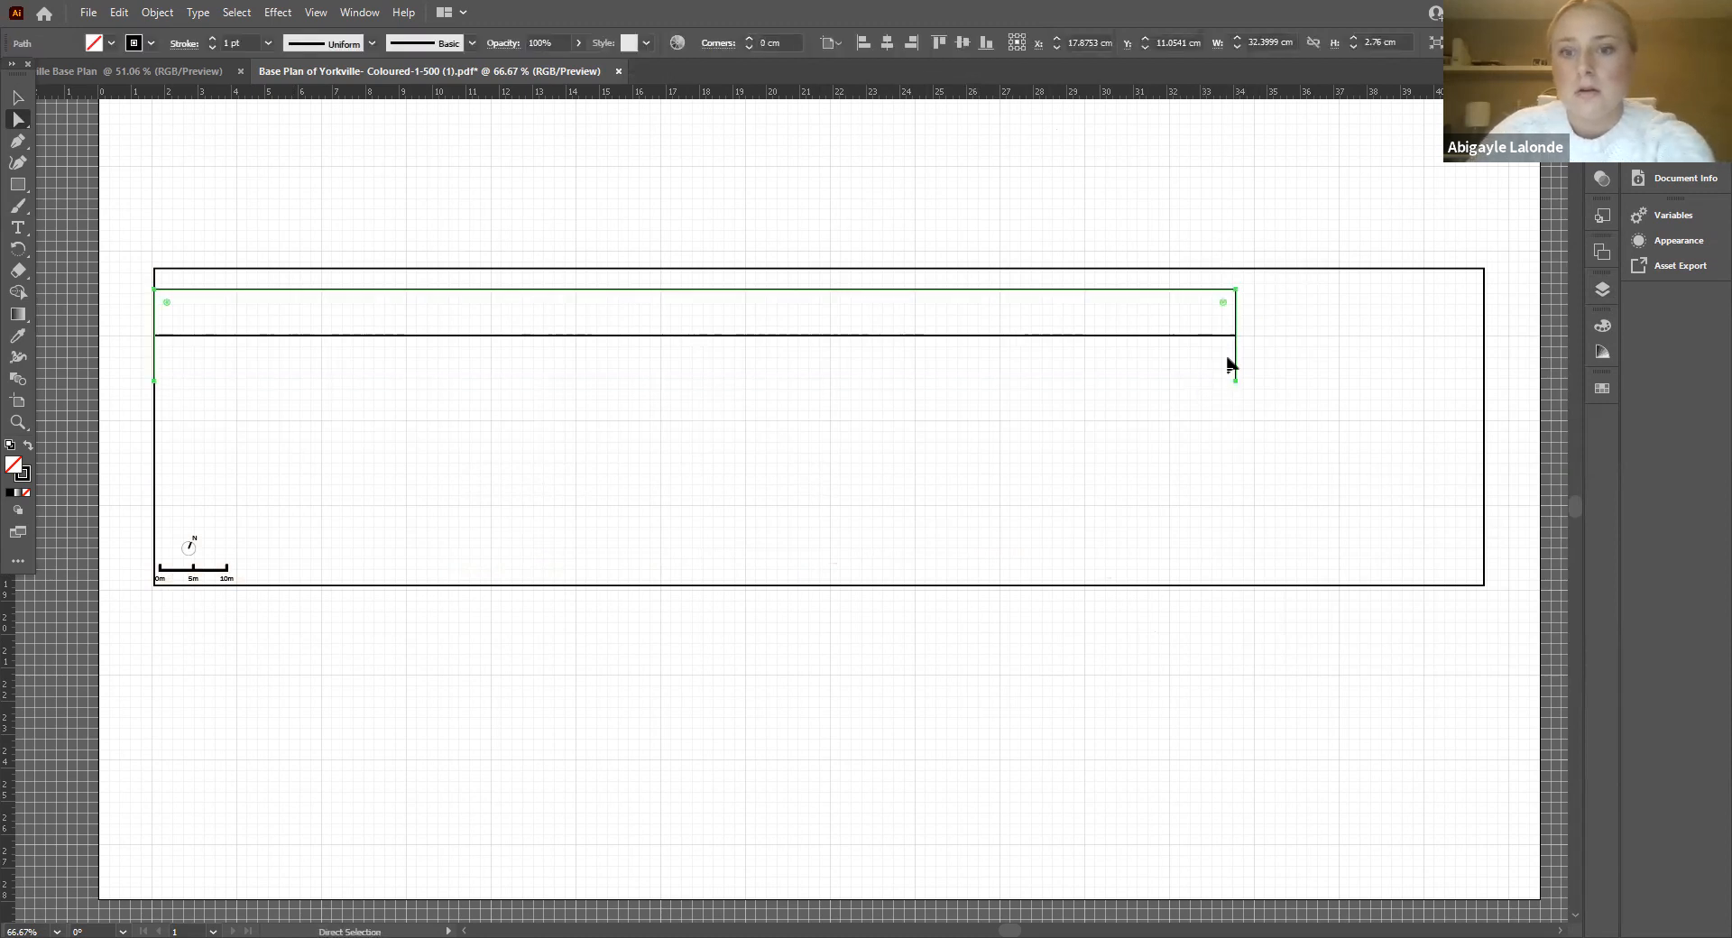
pyautogui.click(1214, 263)
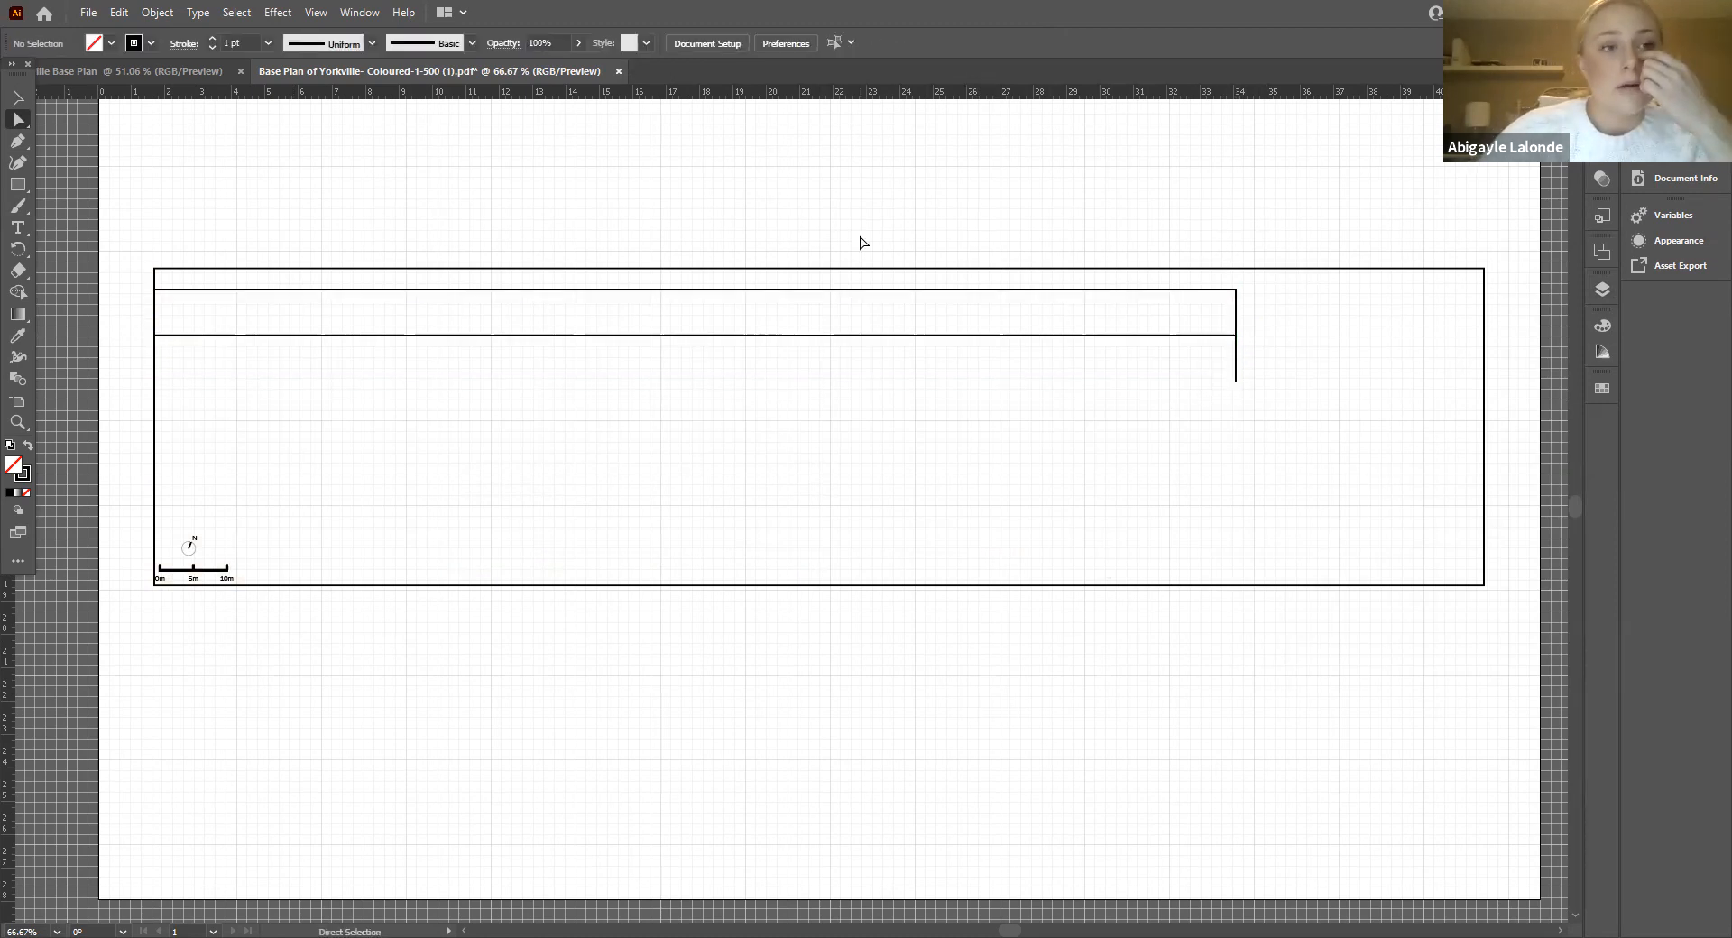
# Step: Delete the vertical segment at the right end of the offset outline
pyautogui.click(16, 99)
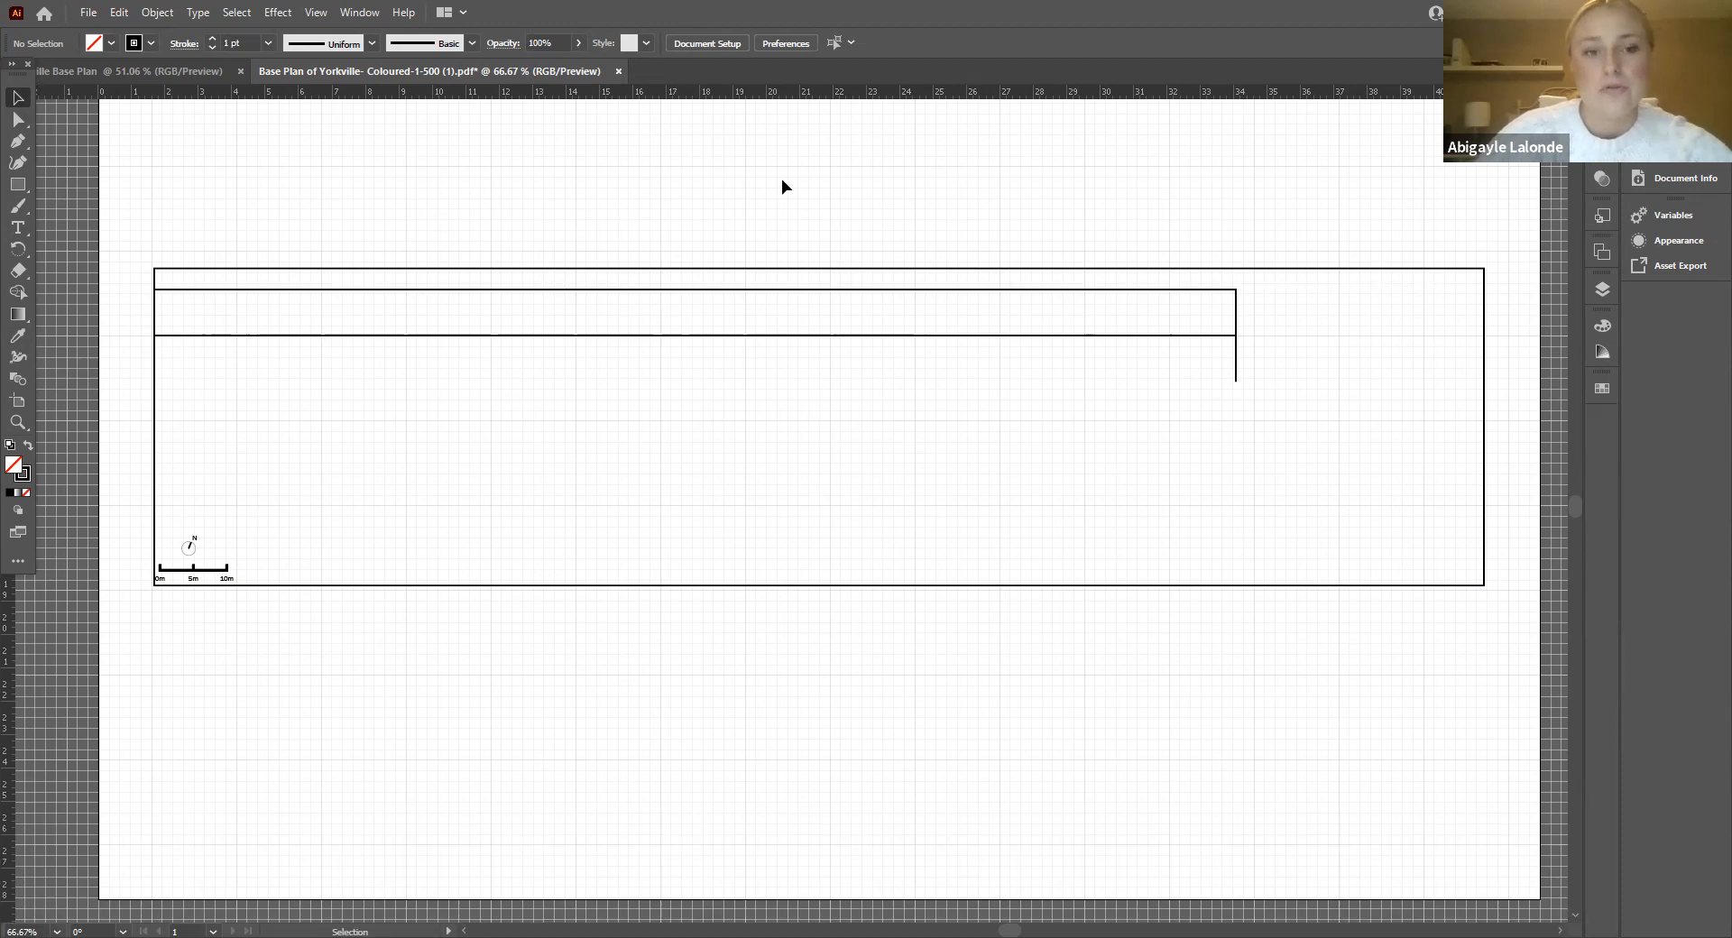
pyautogui.press('a')
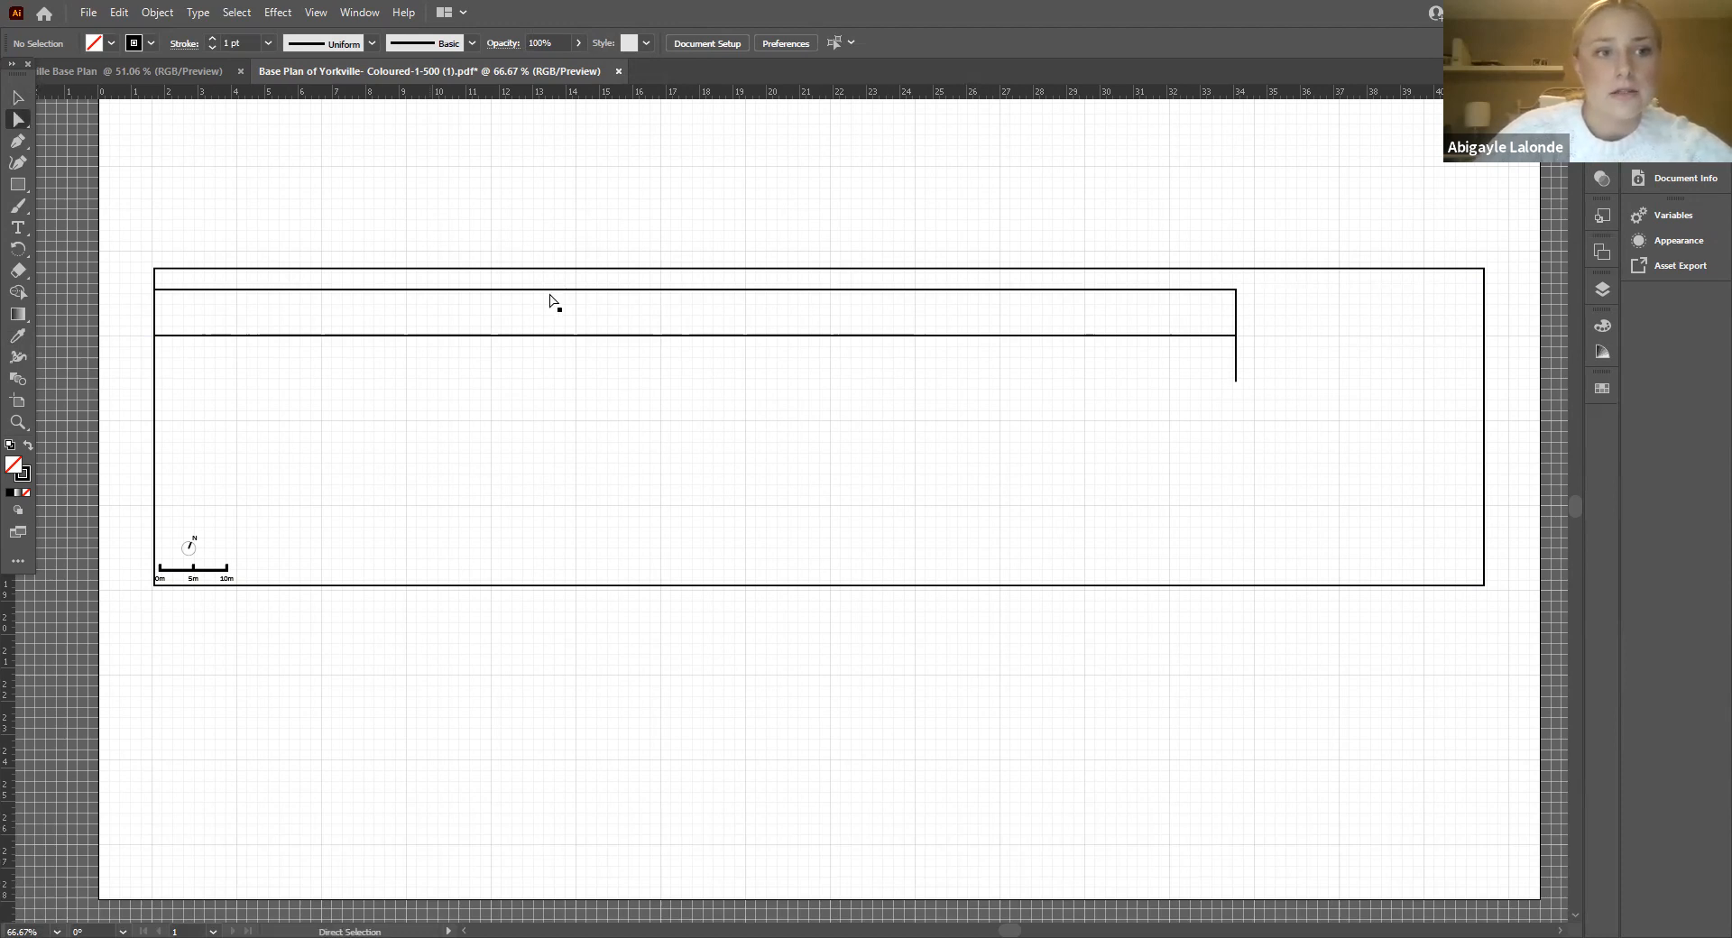
pyautogui.click(304, 336)
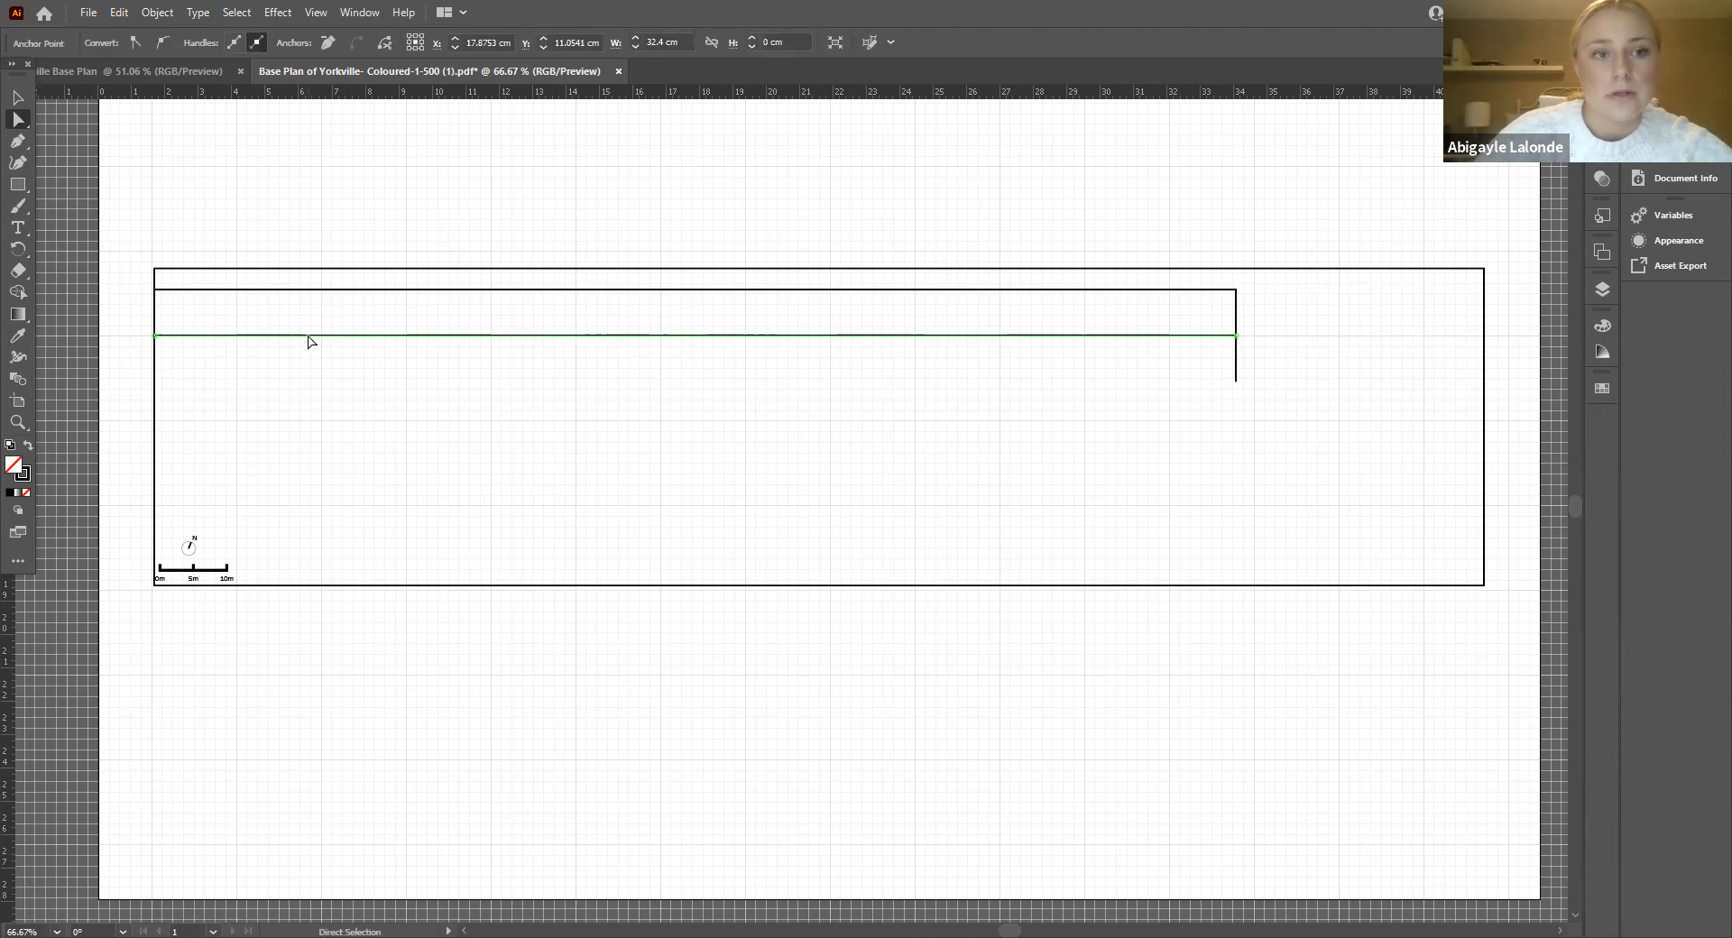
pyautogui.click(1236, 361)
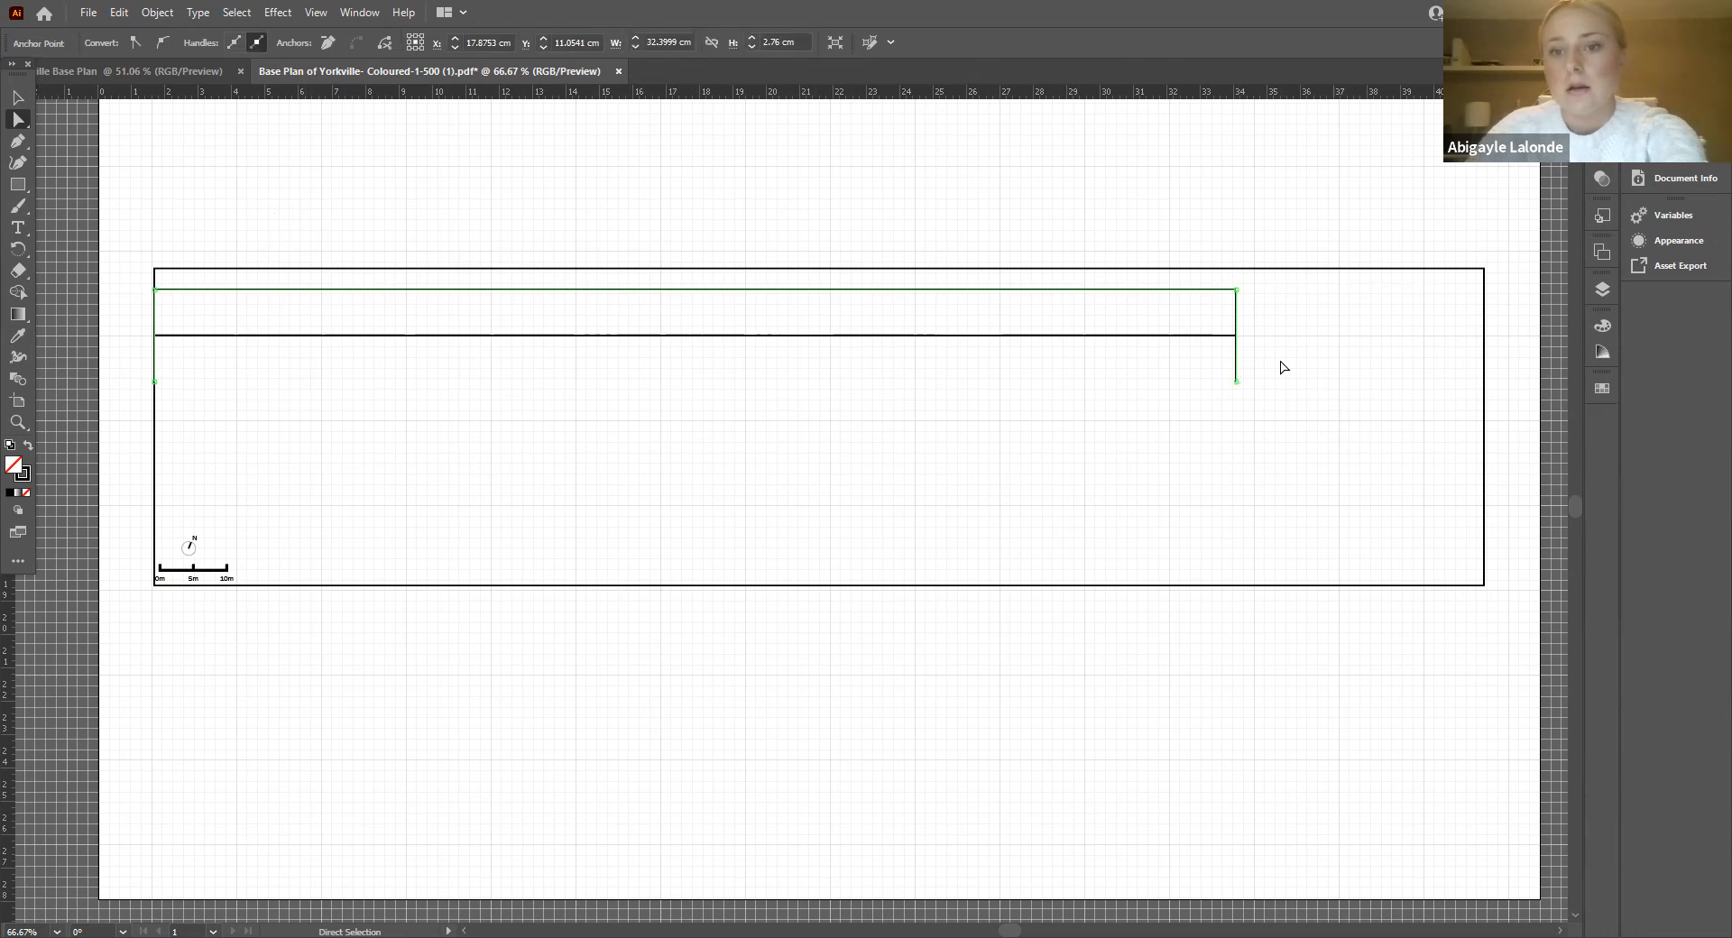
pyautogui.press('Delete')
pyautogui.click(1198, 244)
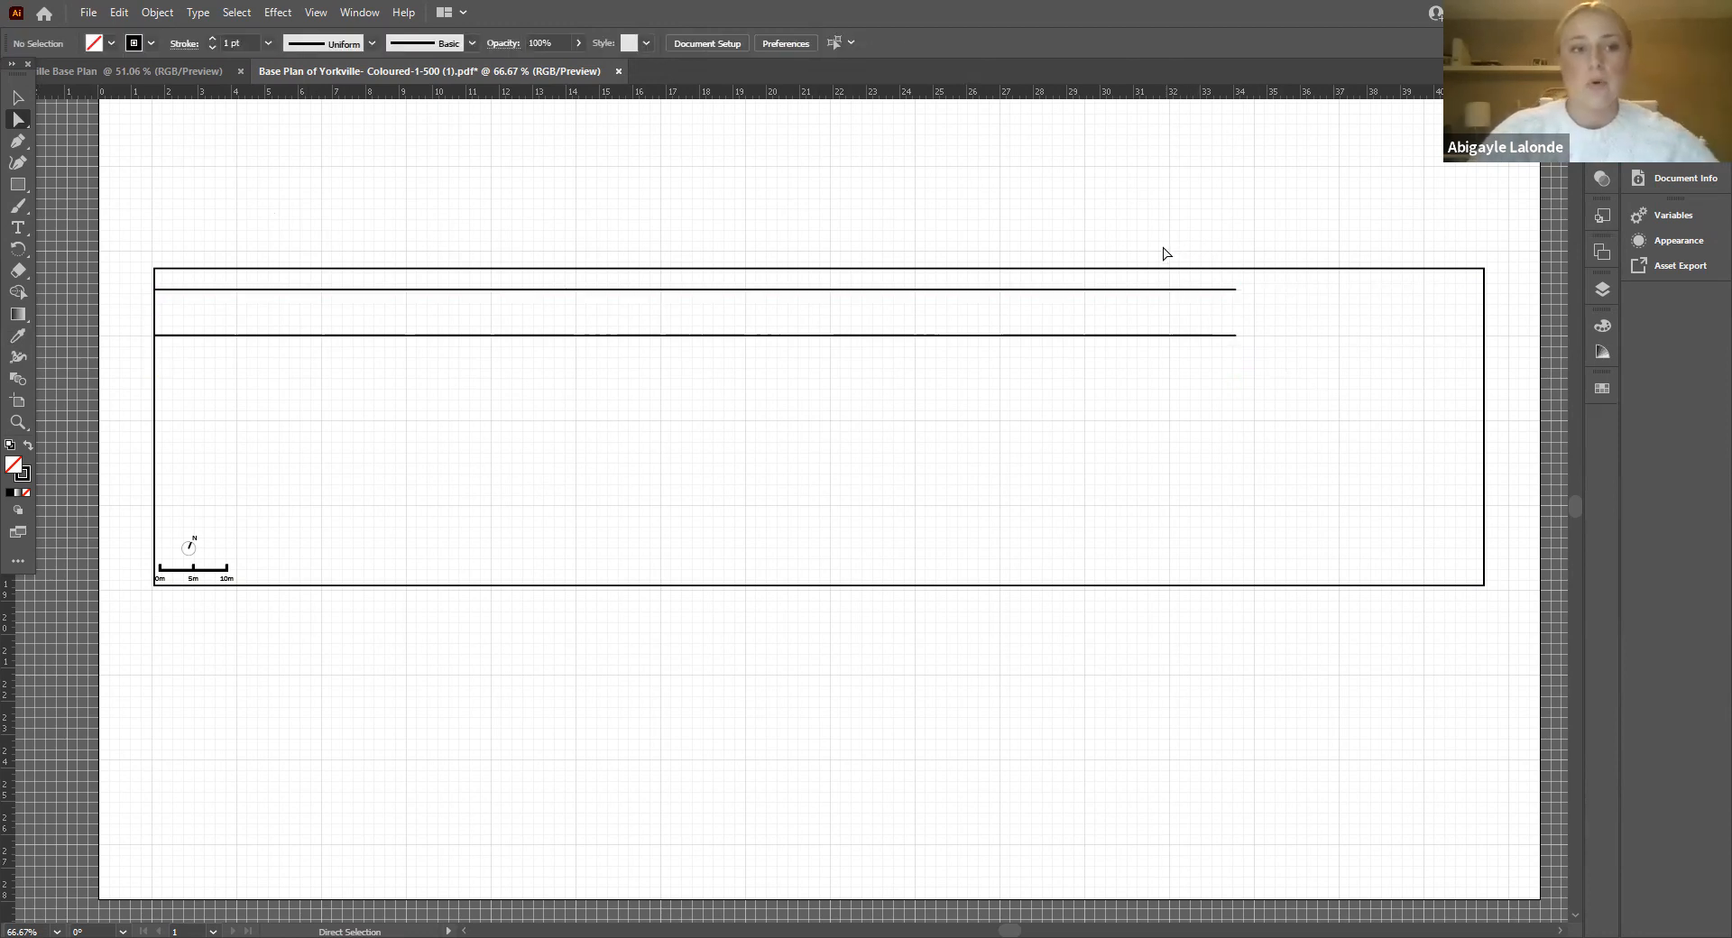
# Step: Undo the deletions of the offset rectangle's vertical end segment and lower edge
pyautogui.hotkey('ctrl', 'z')
pyautogui.hotkey('ctrl', 'z')
pyautogui.click(985, 236)
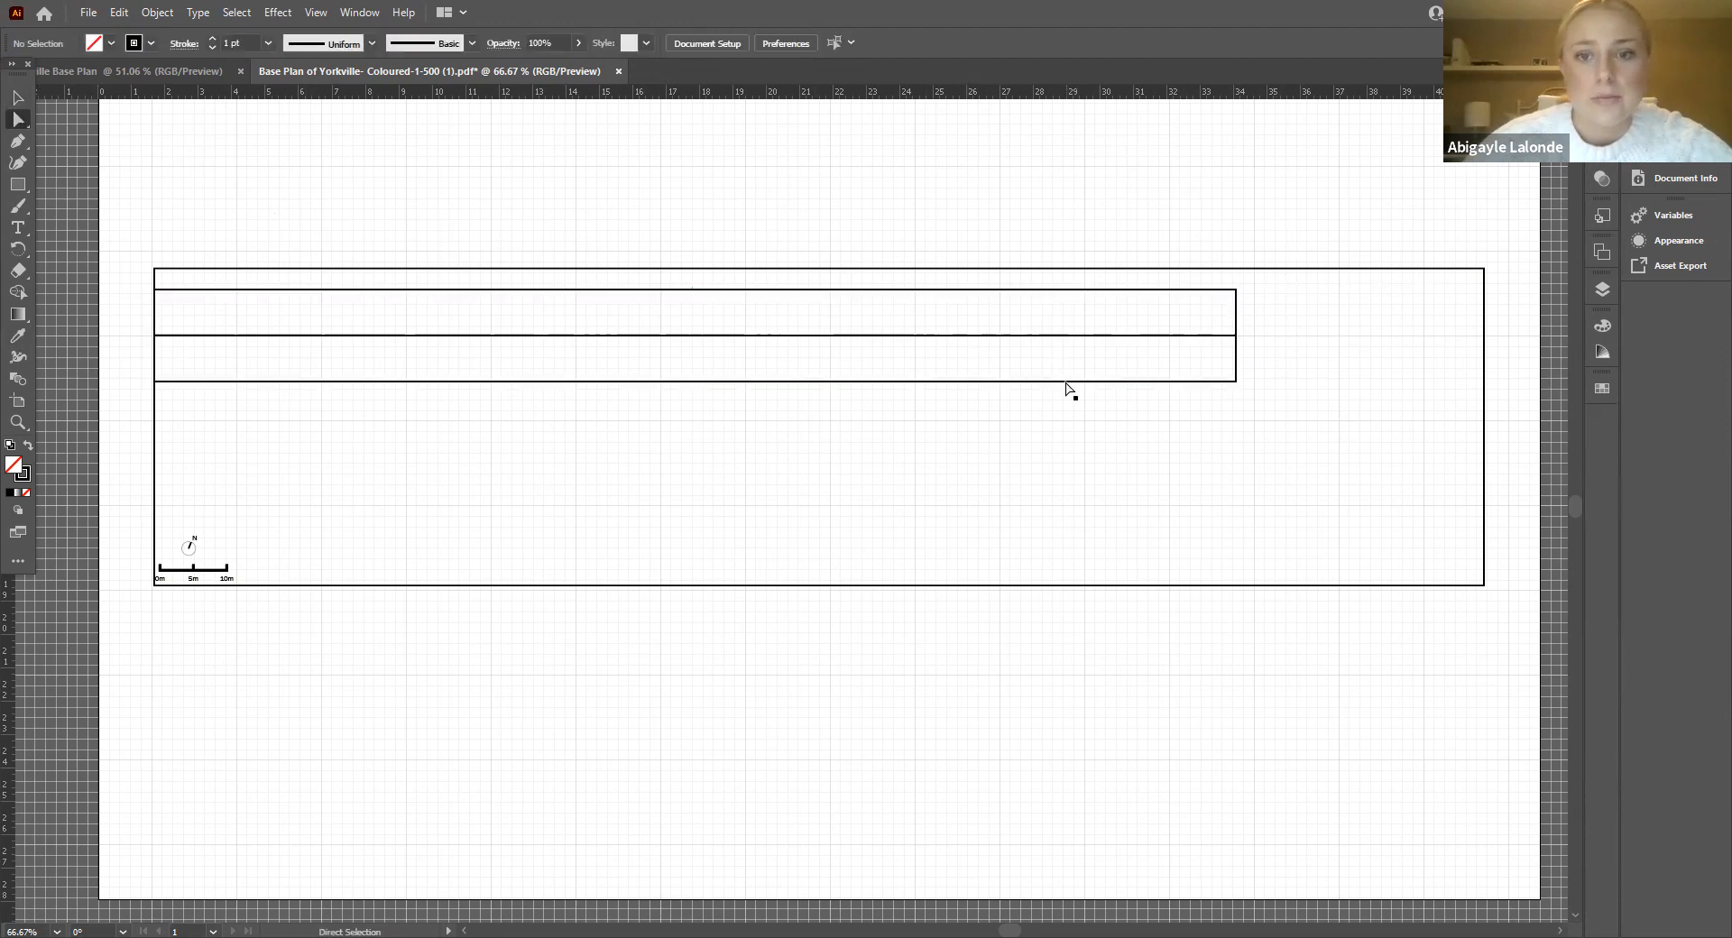
# Step: Delete the offset rectangle's lower edge and its right end segment, keeping the upper line parallel to the original road line
pyautogui.click(1148, 386)
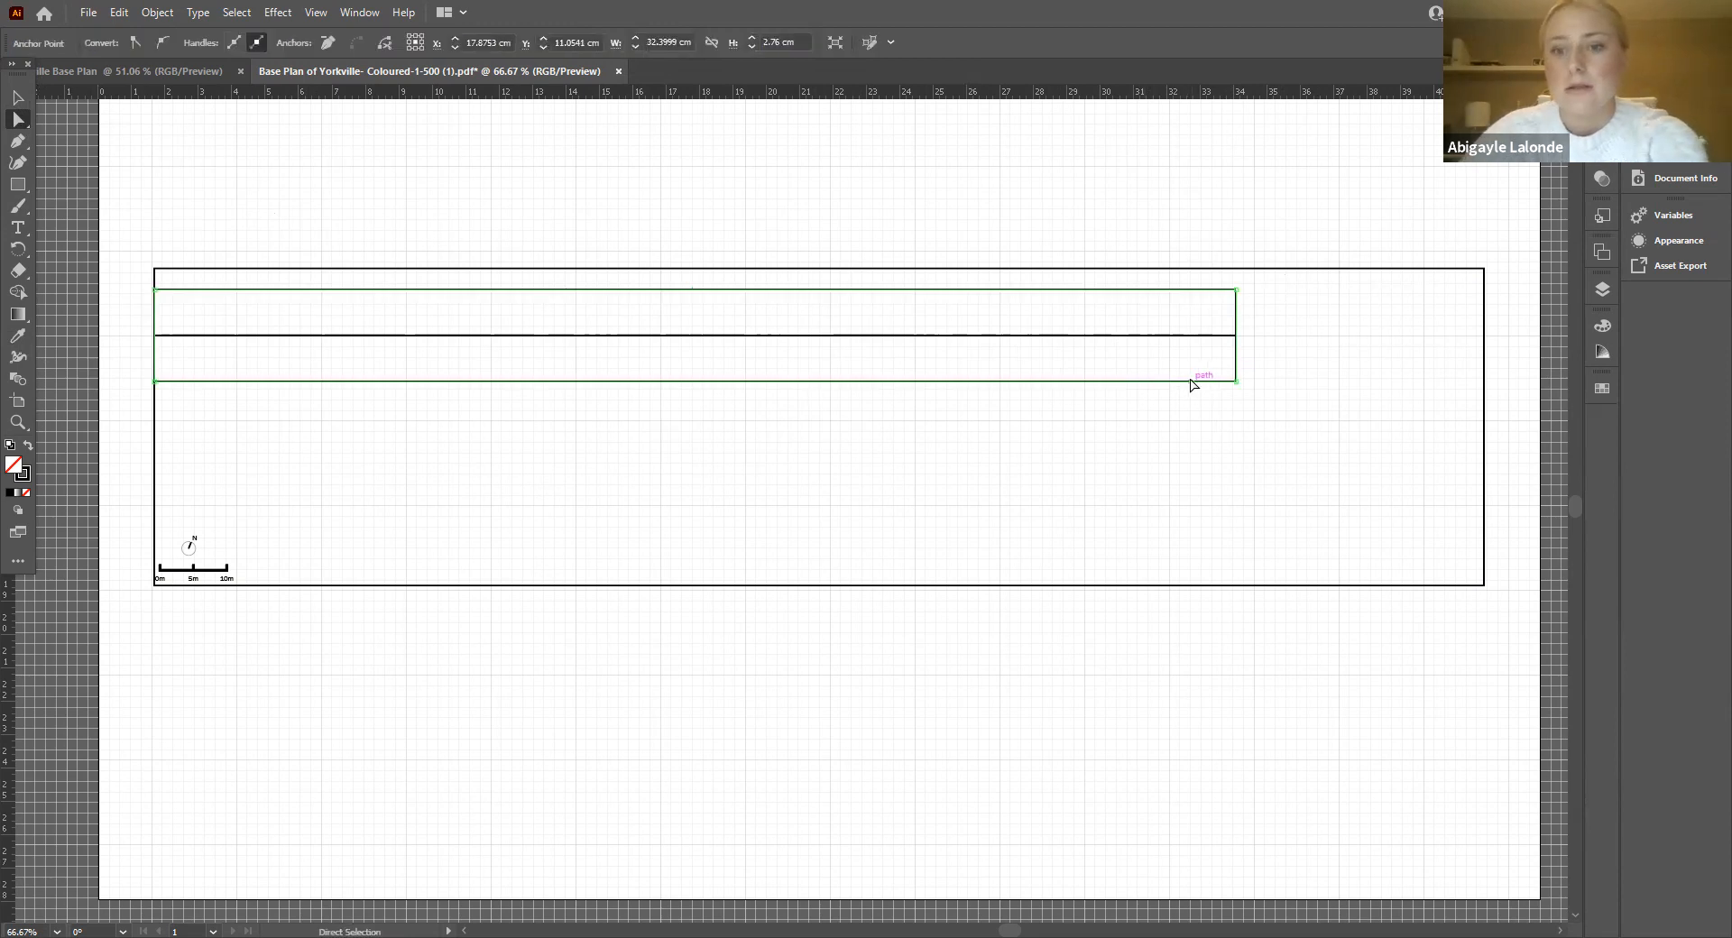
pyautogui.press('Delete')
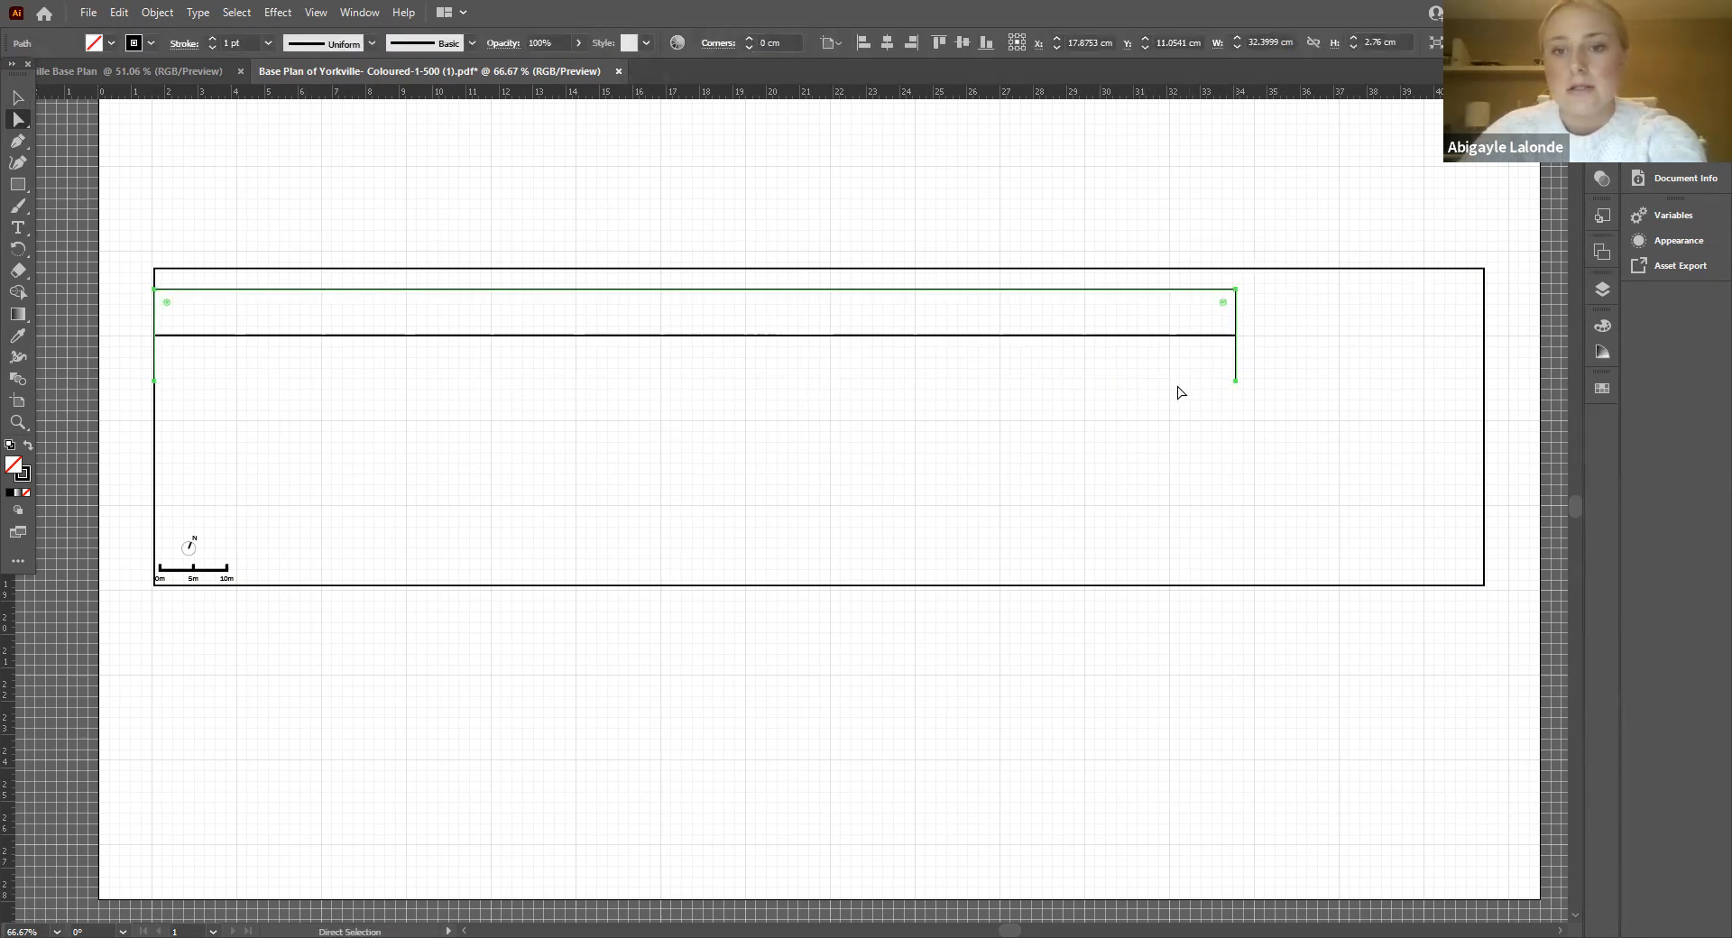
pyautogui.click(1180, 391)
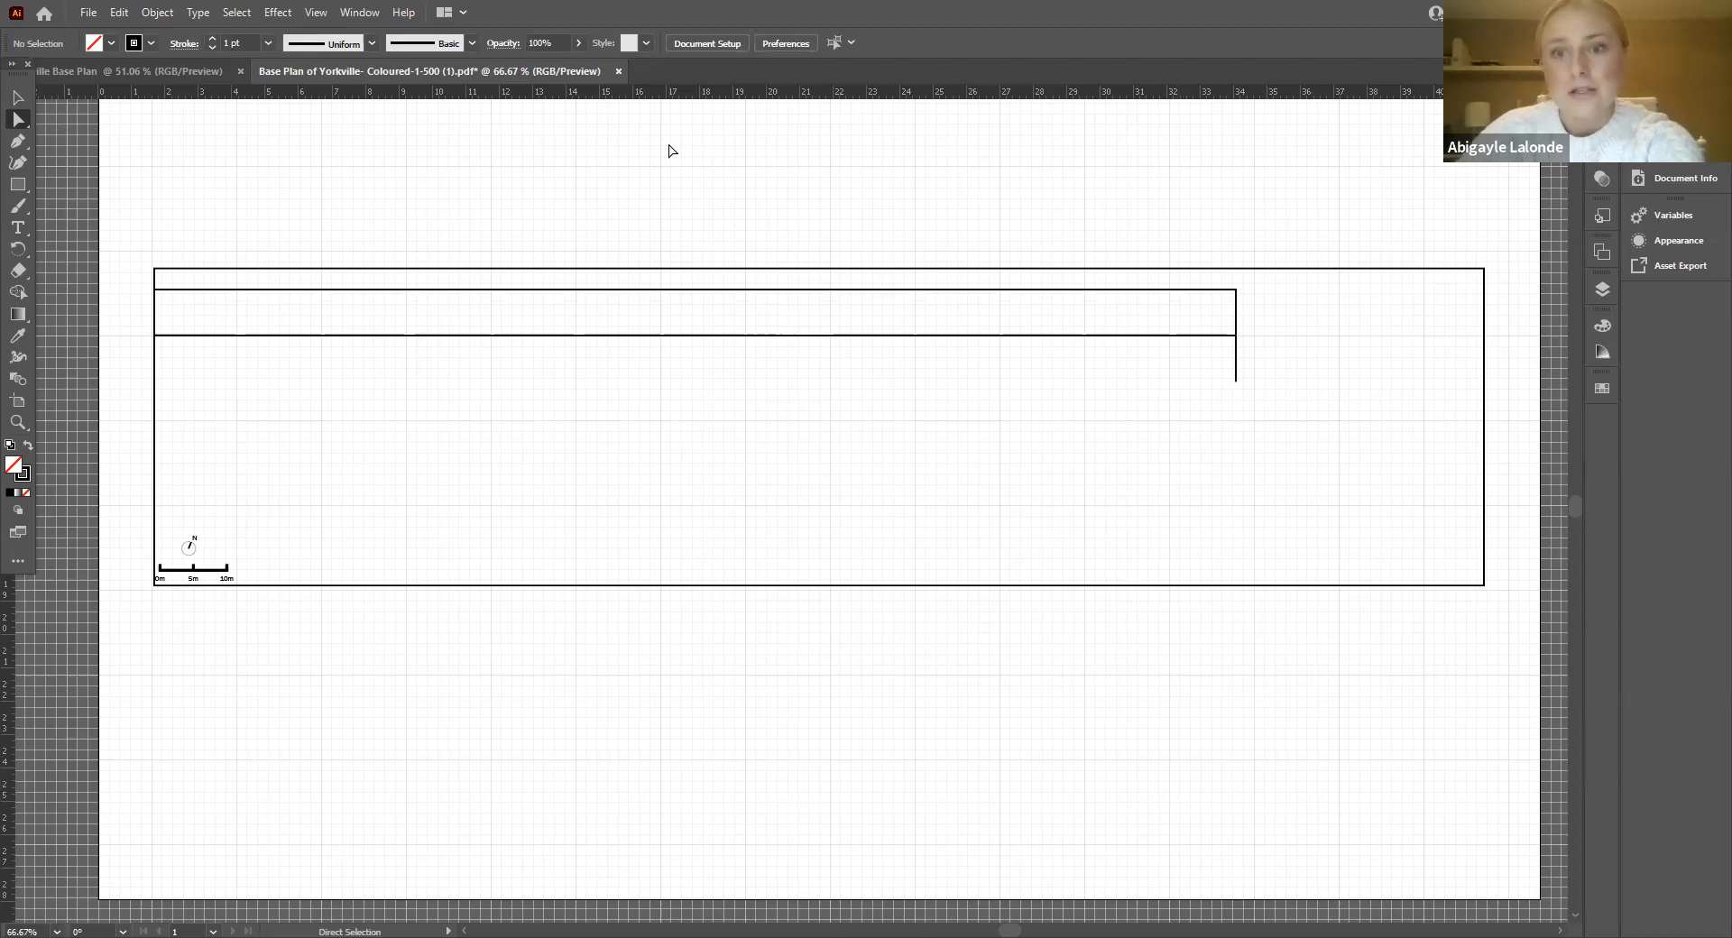
pyautogui.click(1236, 327)
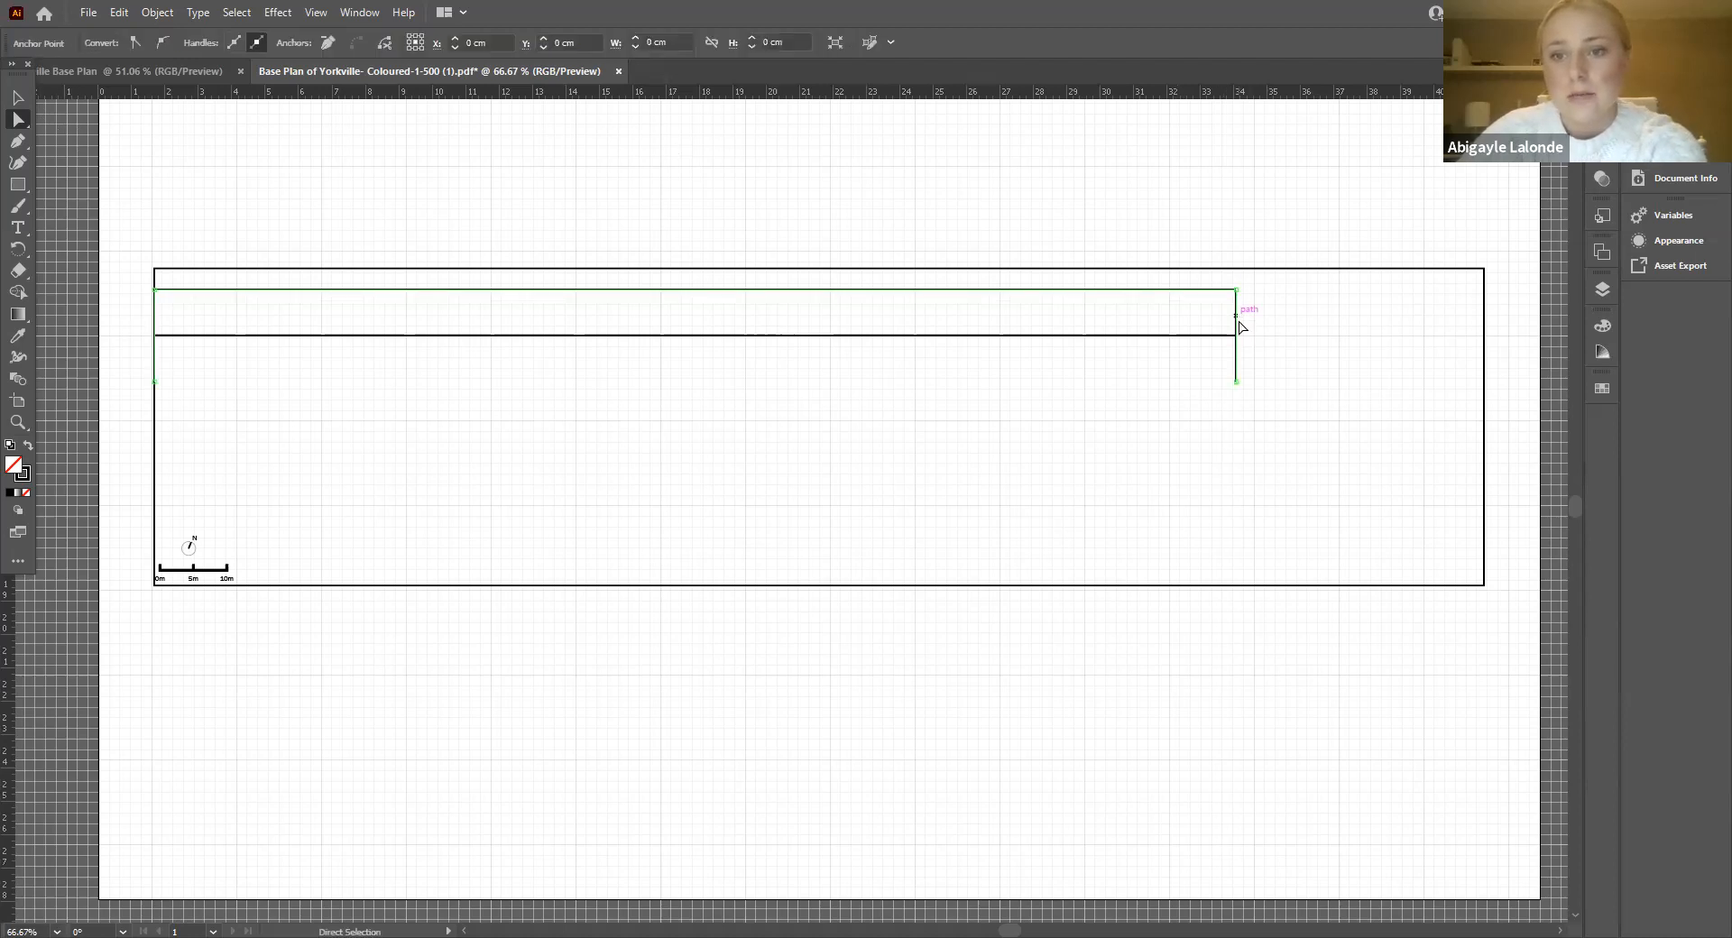
pyautogui.click(1192, 308)
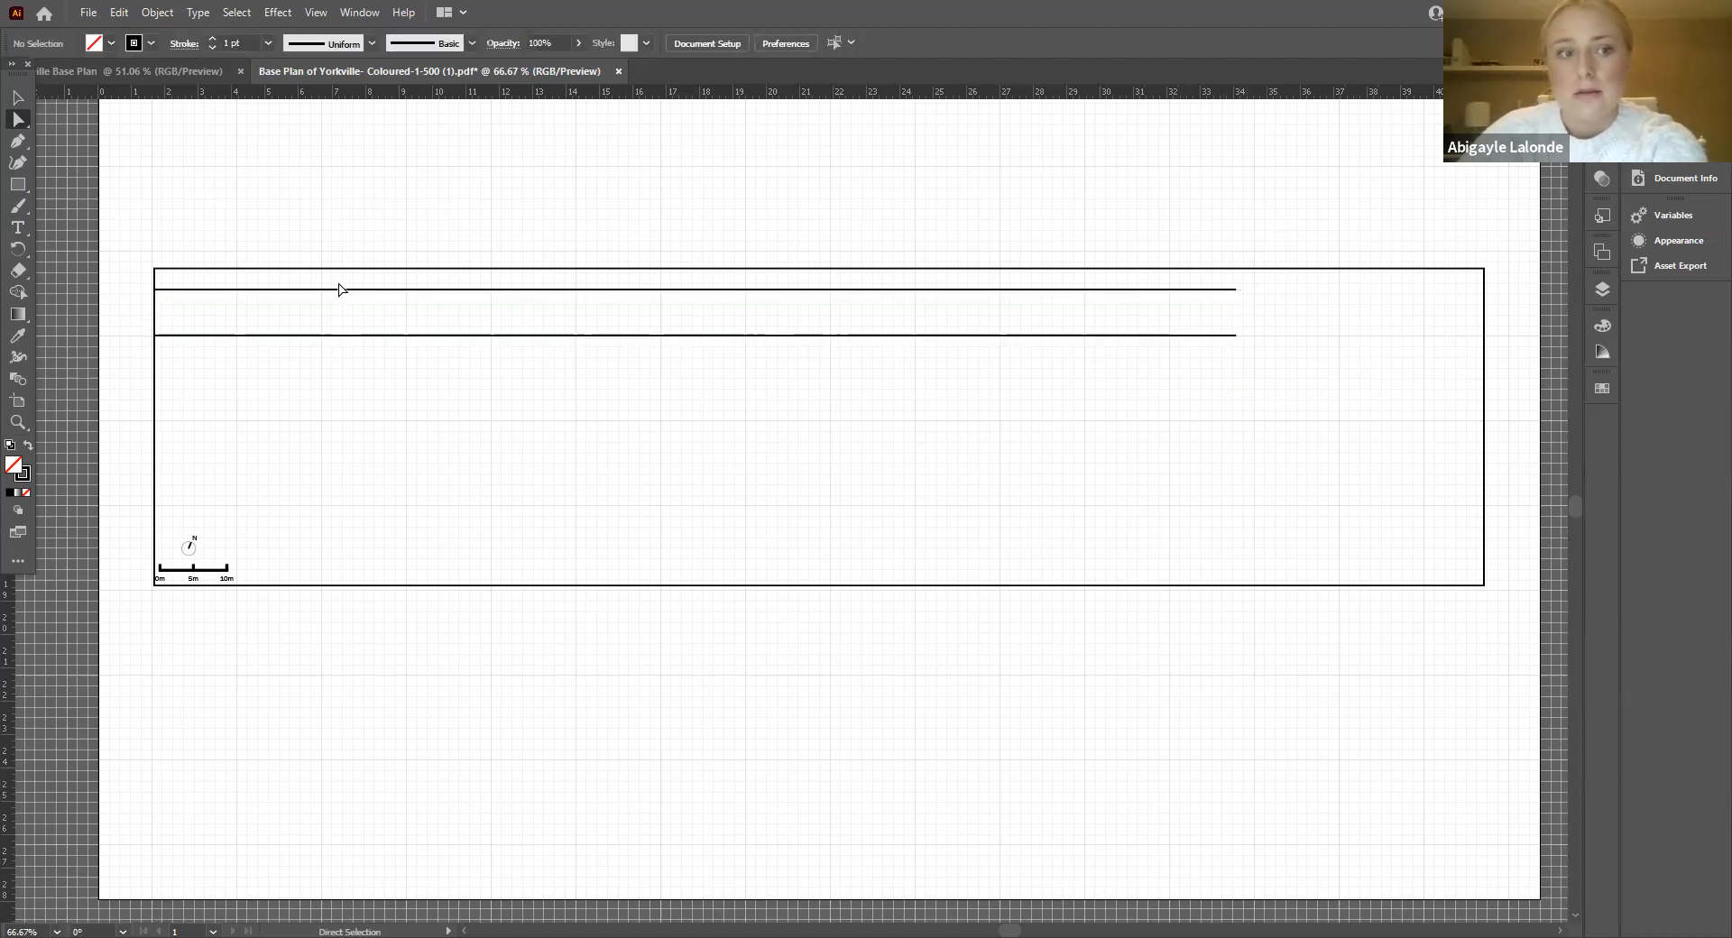
# Step: Turn the visibility of the coloured base plan on Layer 1 back on and leave nothing selected
pyautogui.click(1598, 291)
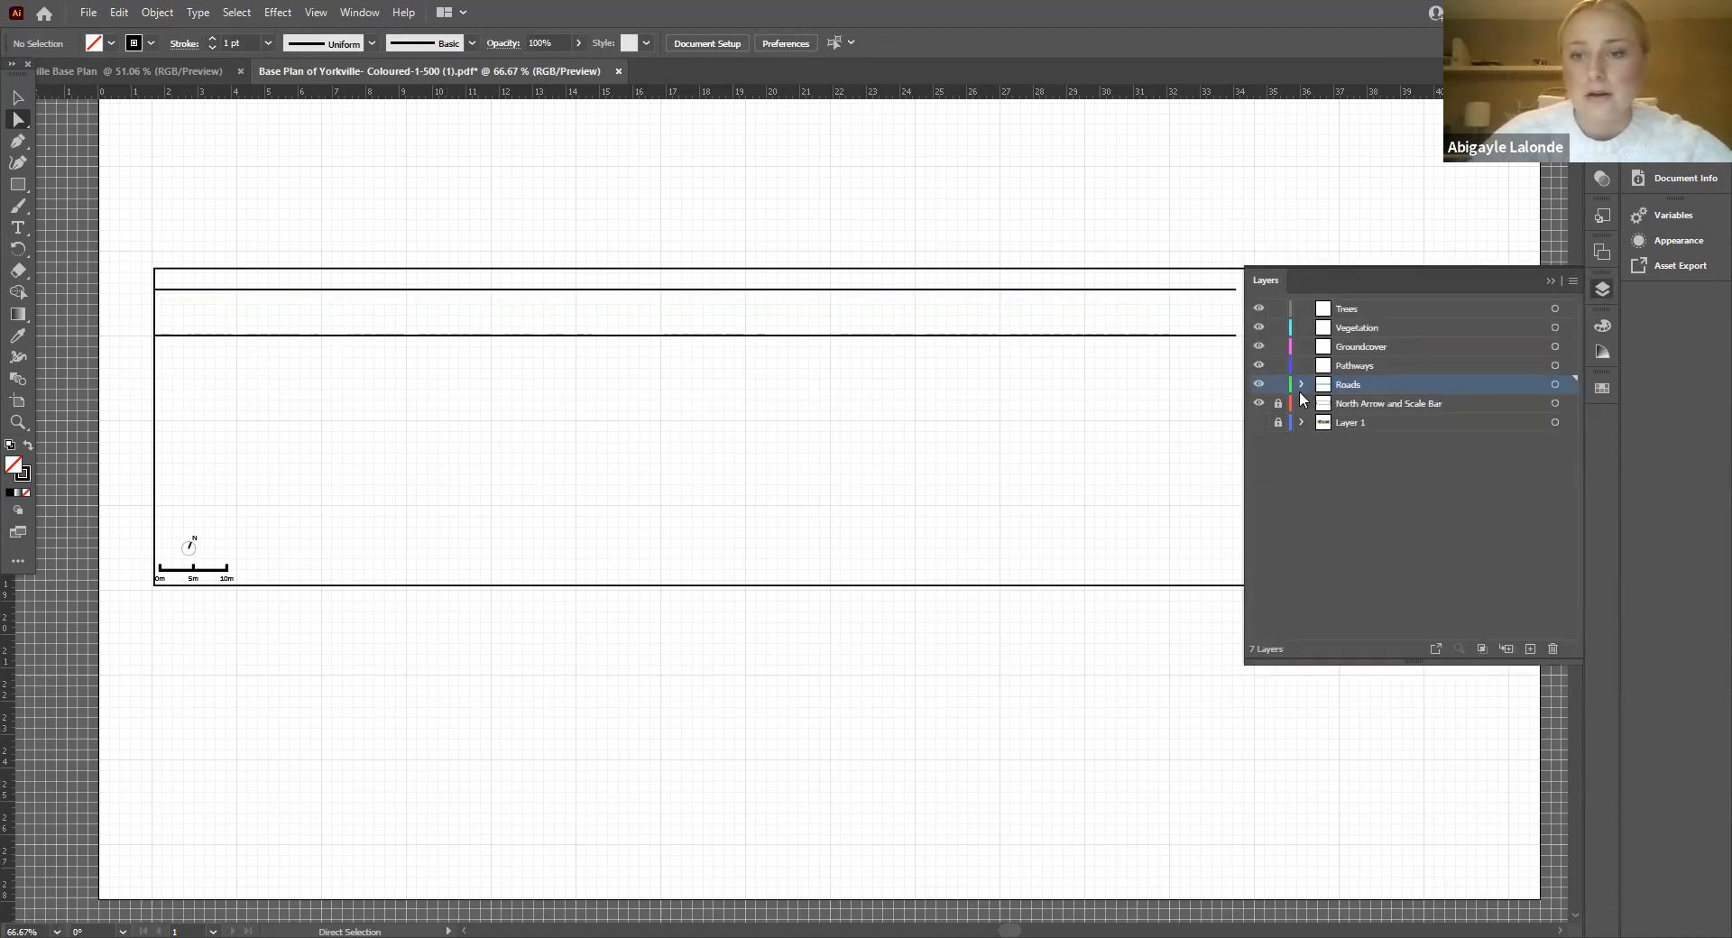
pyautogui.click(1258, 423)
pyautogui.click(1548, 281)
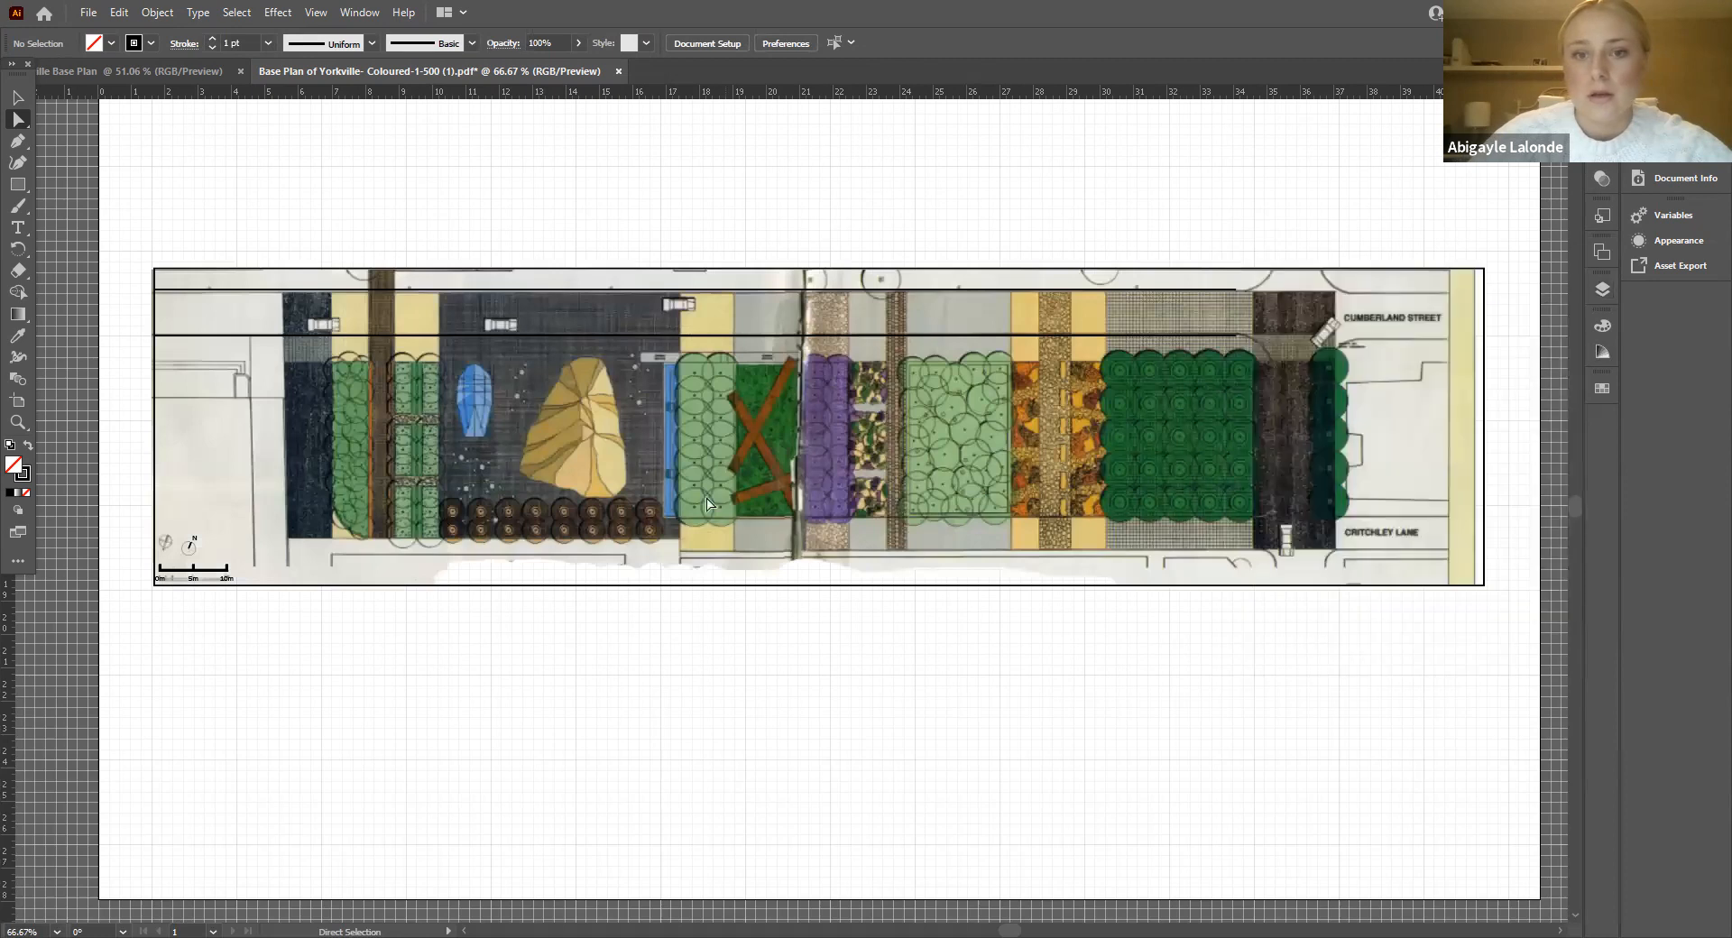
pyautogui.click(763, 336)
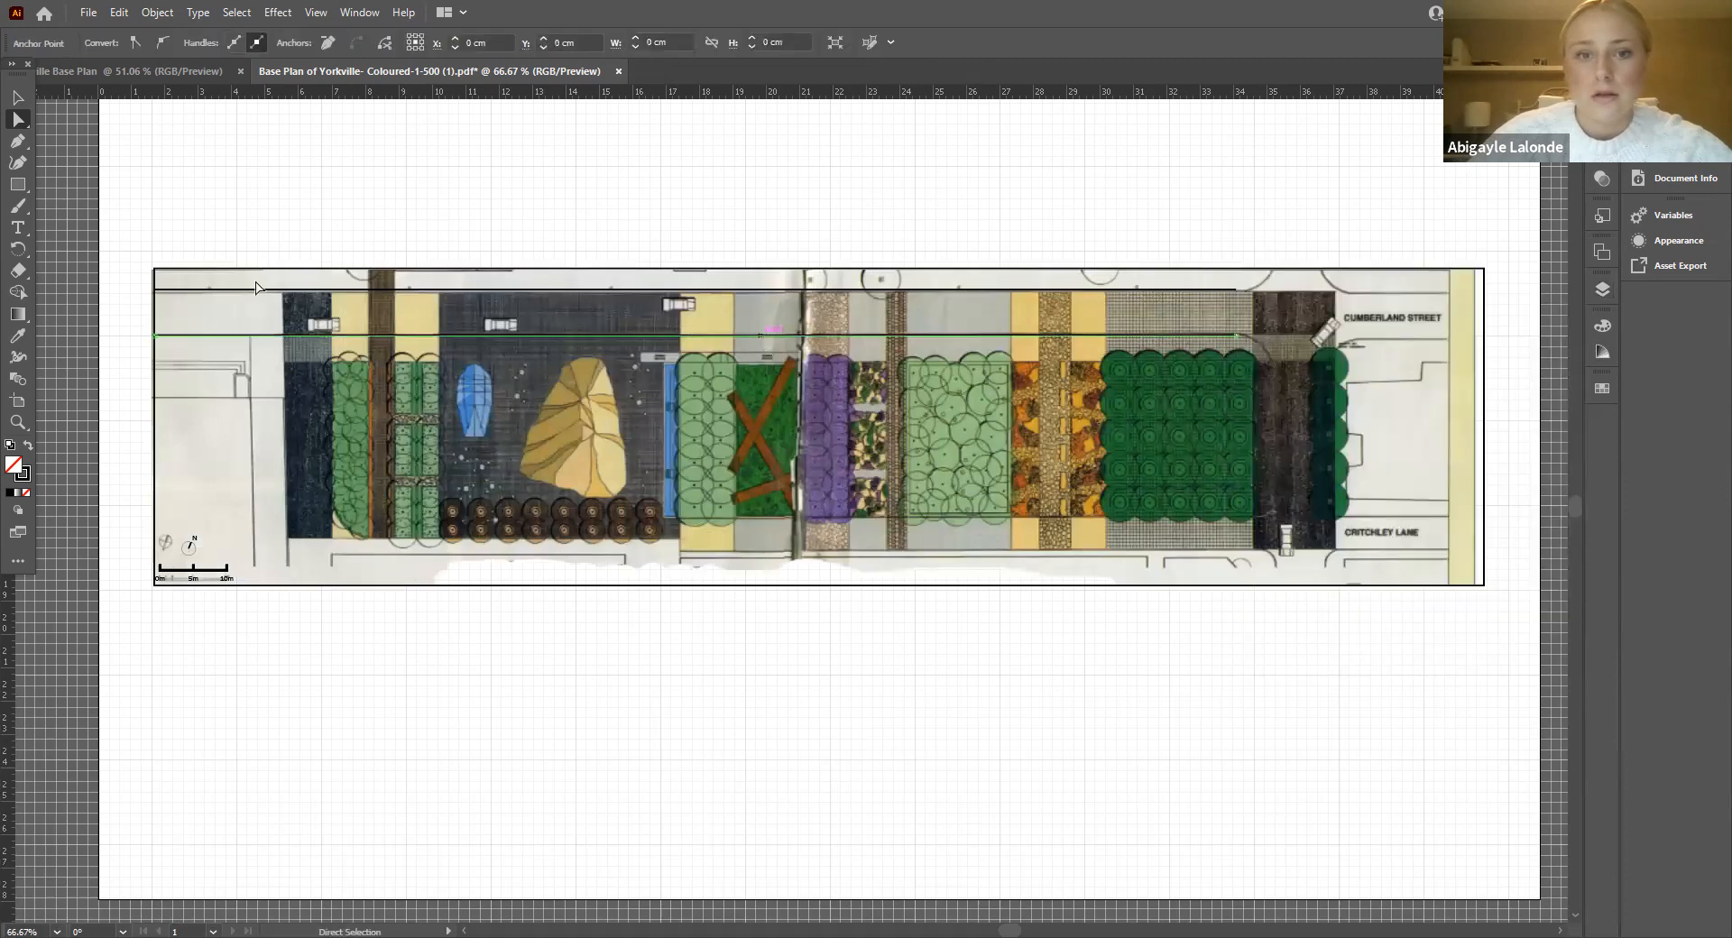
pyautogui.click(127, 163)
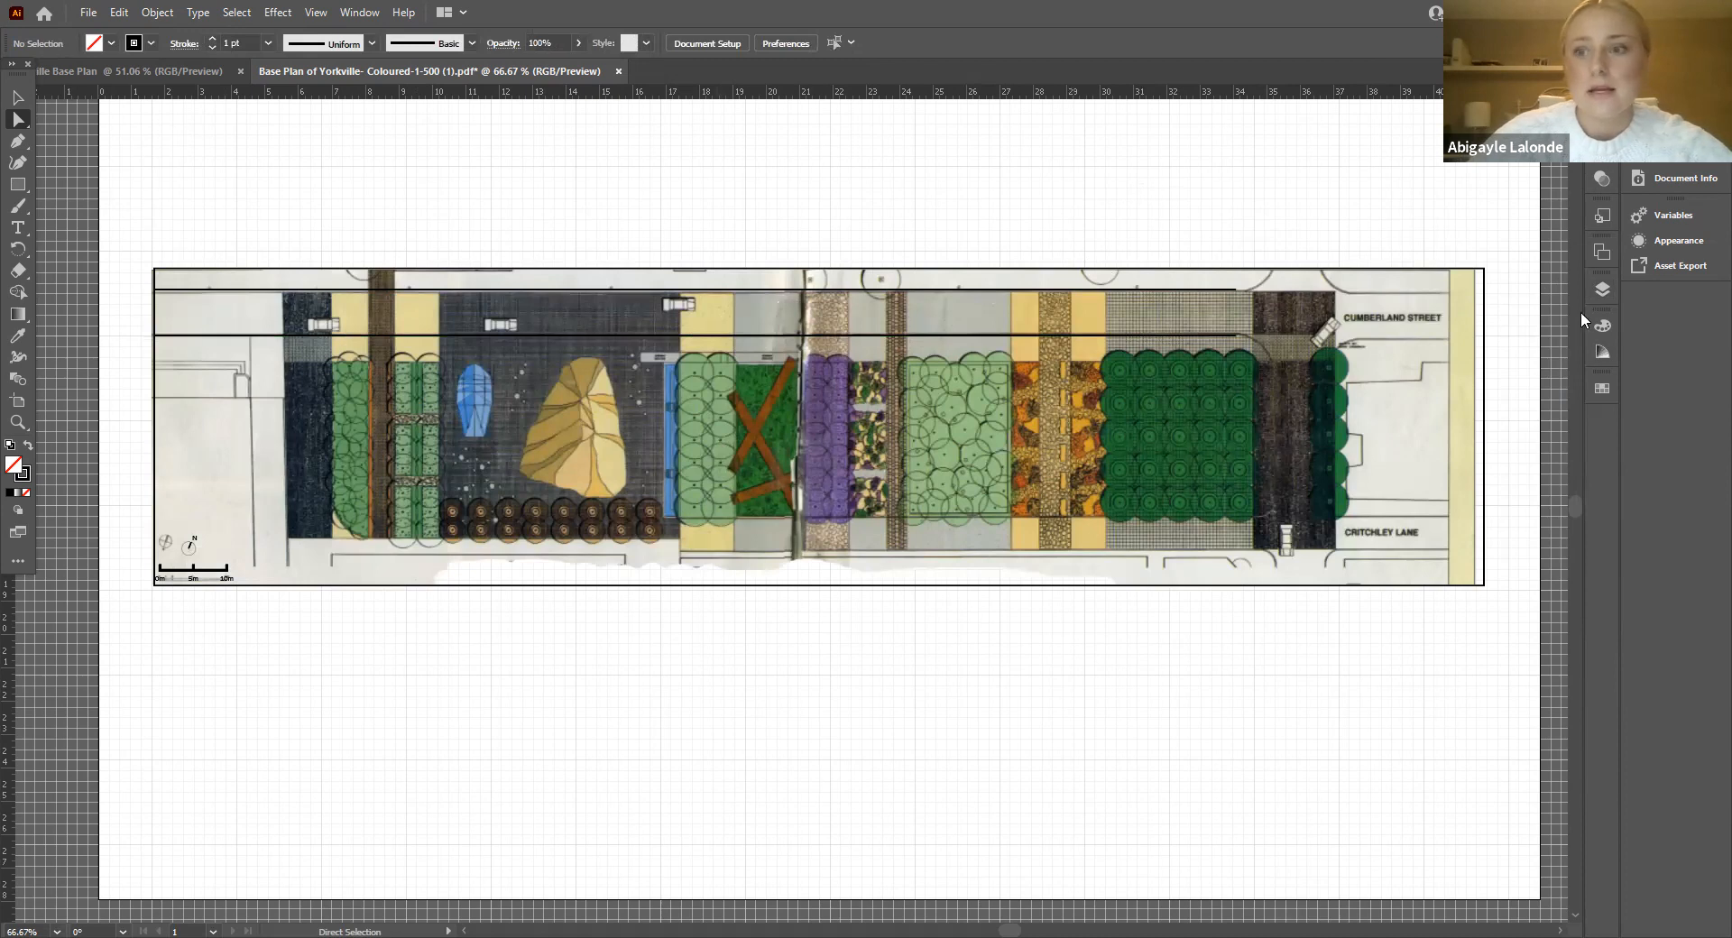
# Step: Hide the coloured base plan on Layer 1 so only the traced linework remains
pyautogui.click(1603, 289)
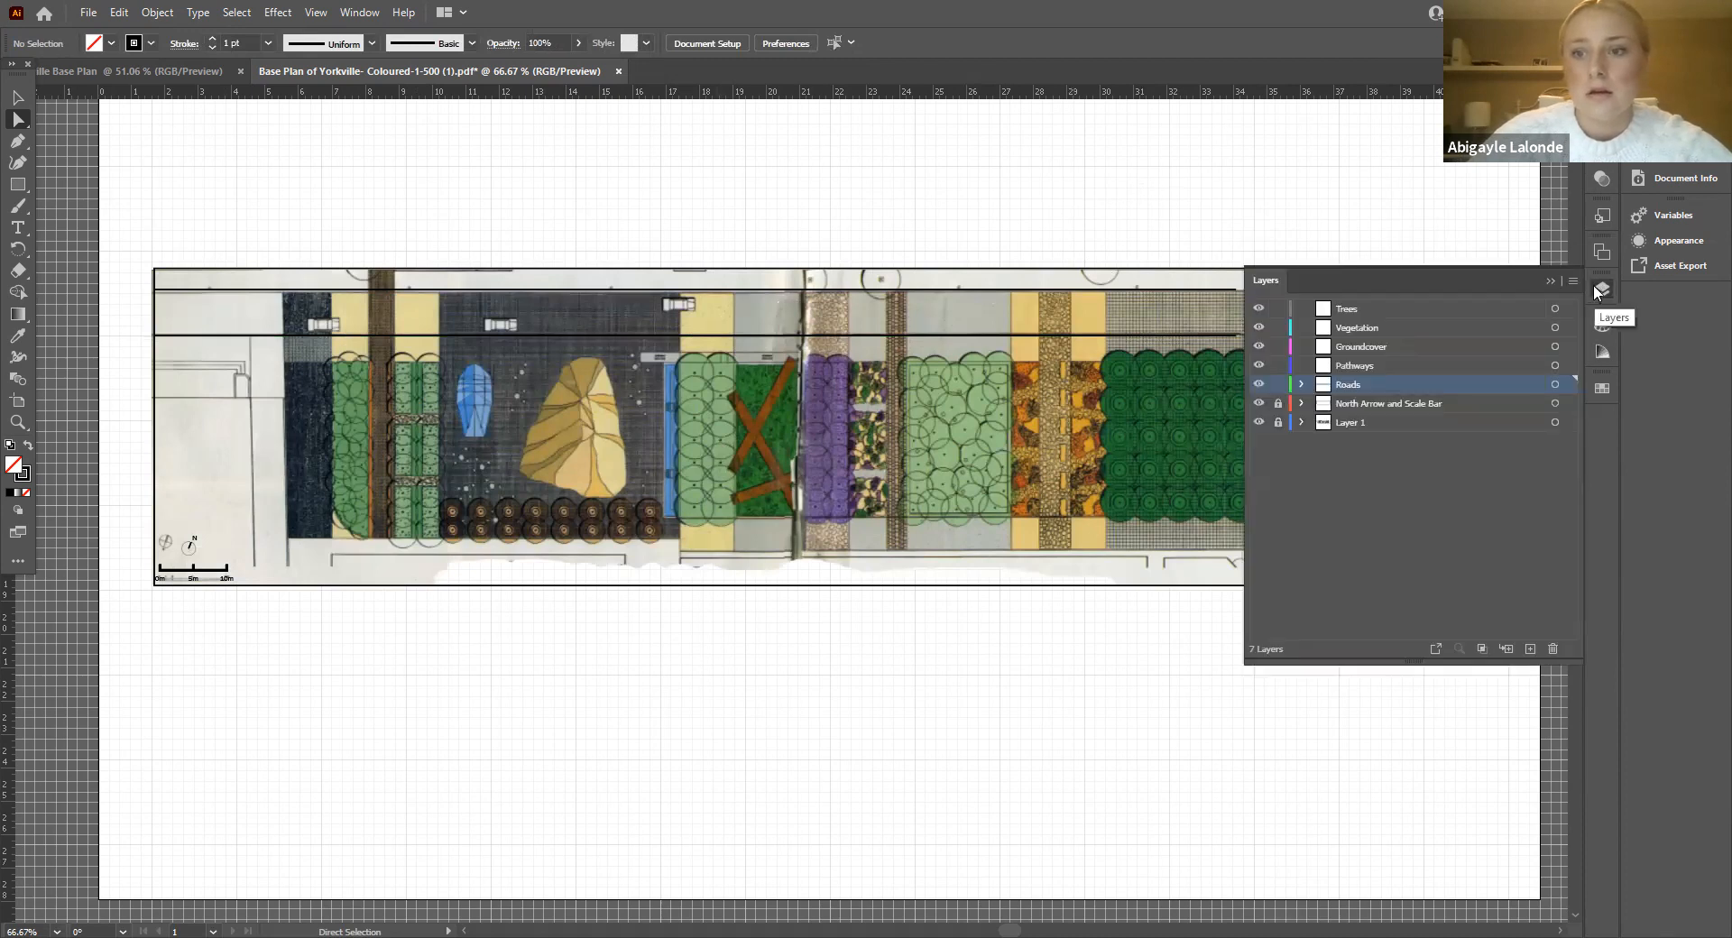
pyautogui.click(1552, 281)
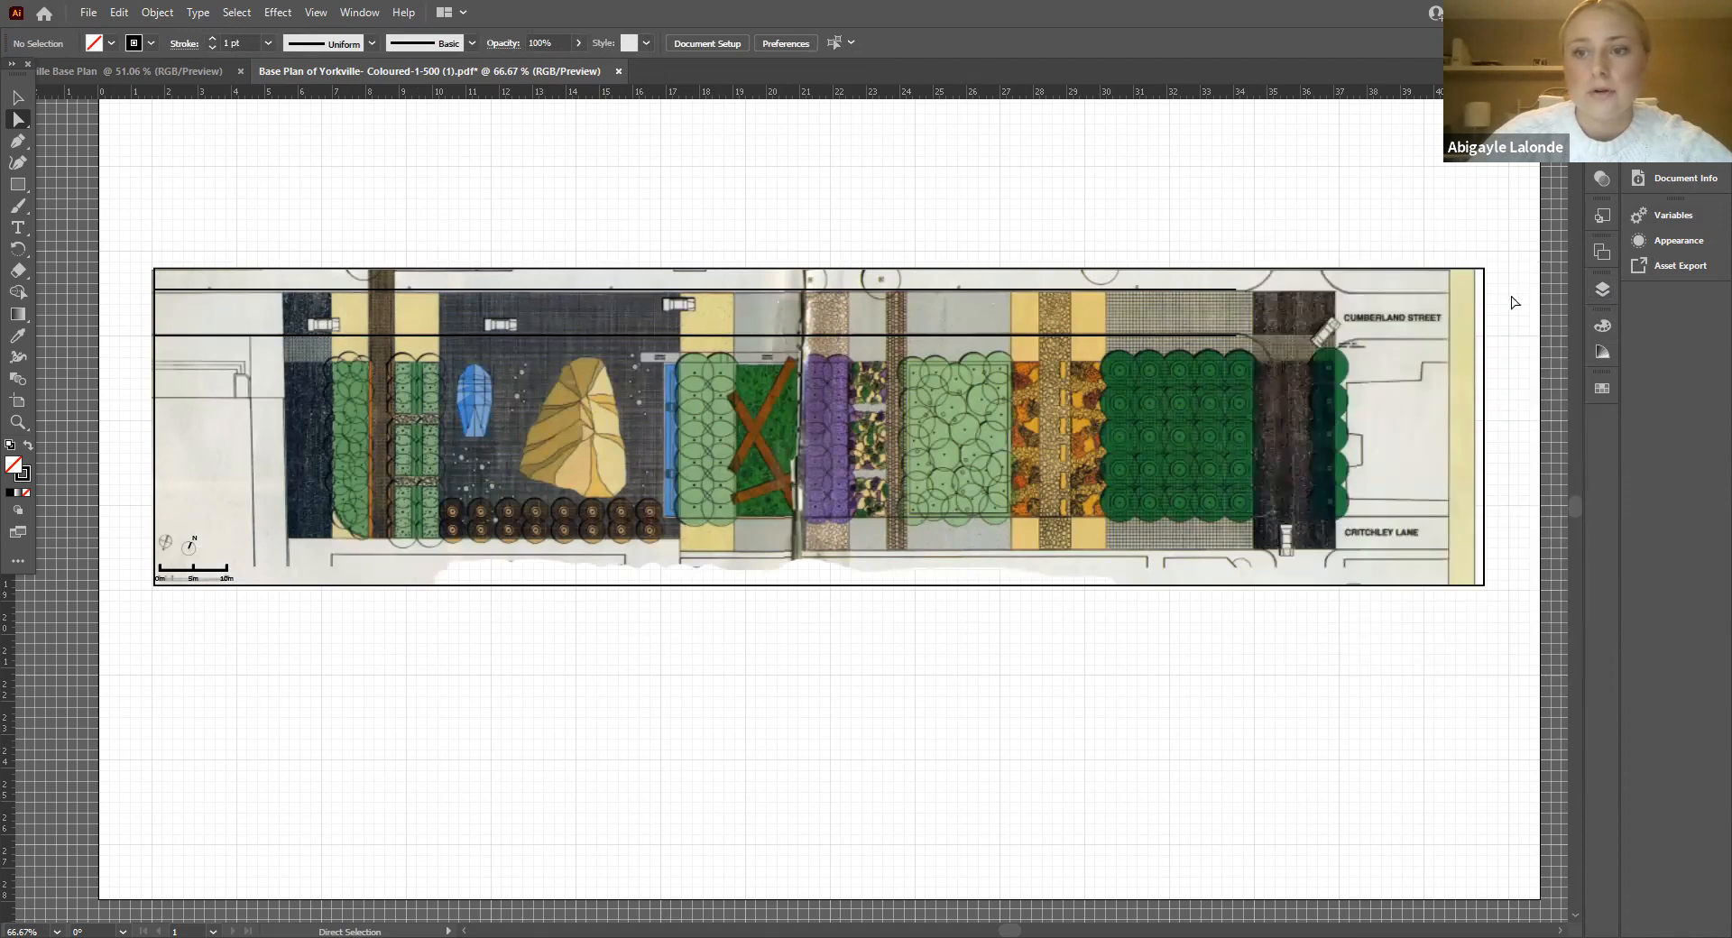
pyautogui.click(1603, 289)
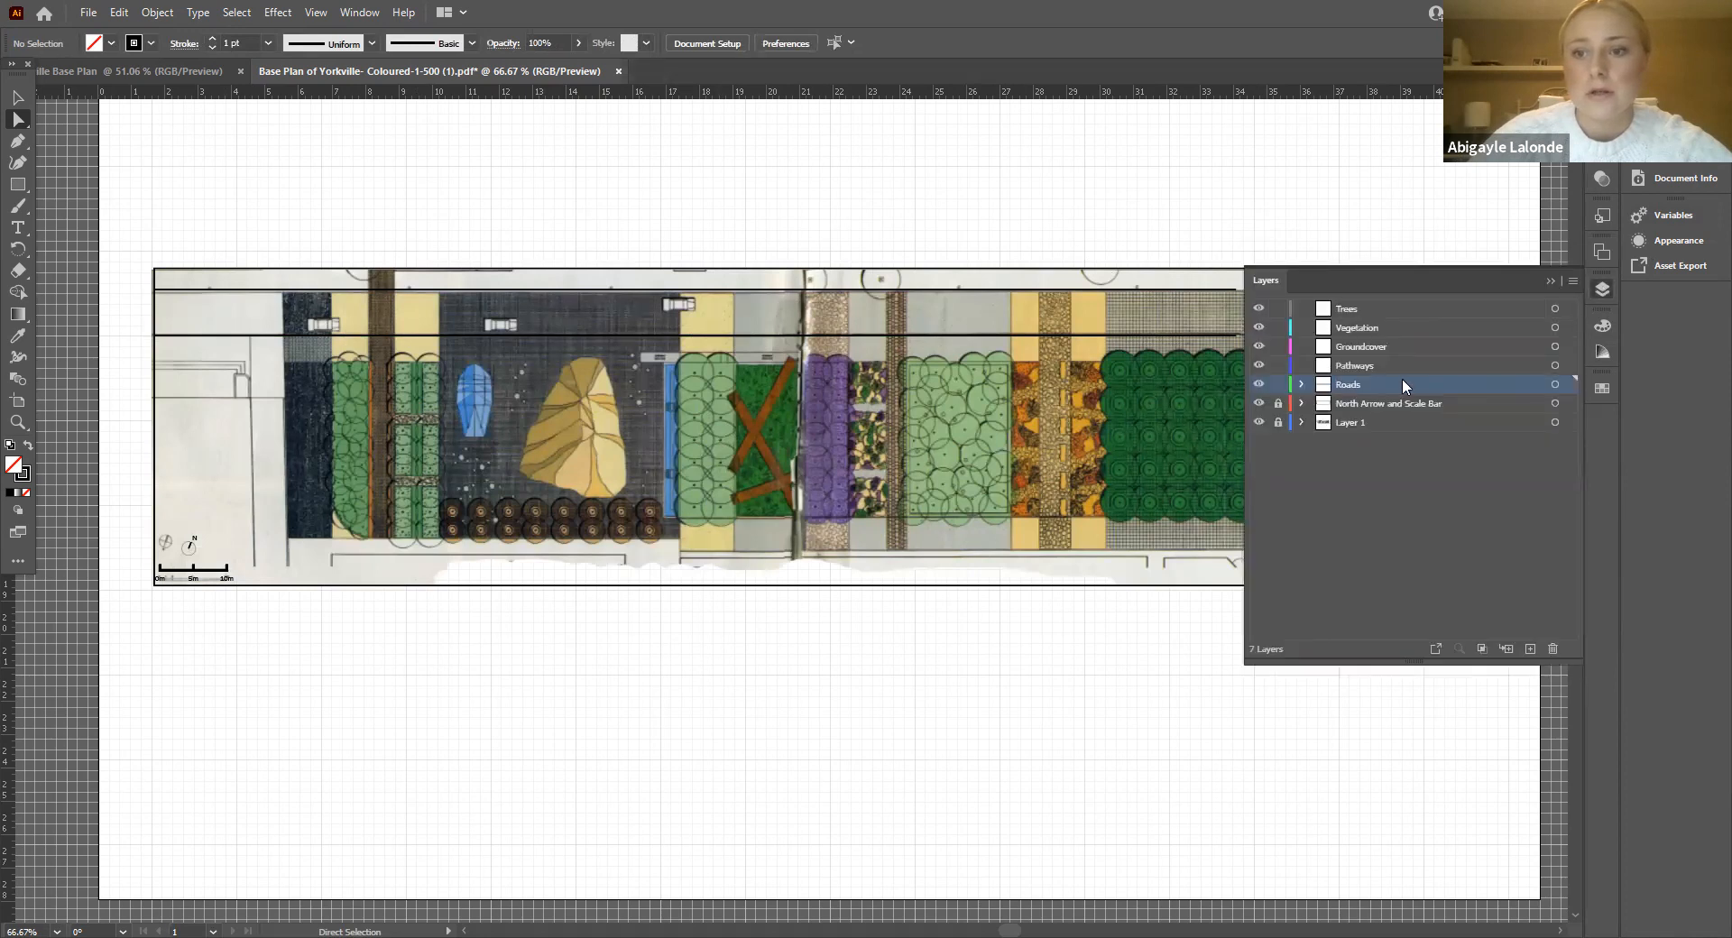
pyautogui.click(1257, 422)
pyautogui.click(1552, 281)
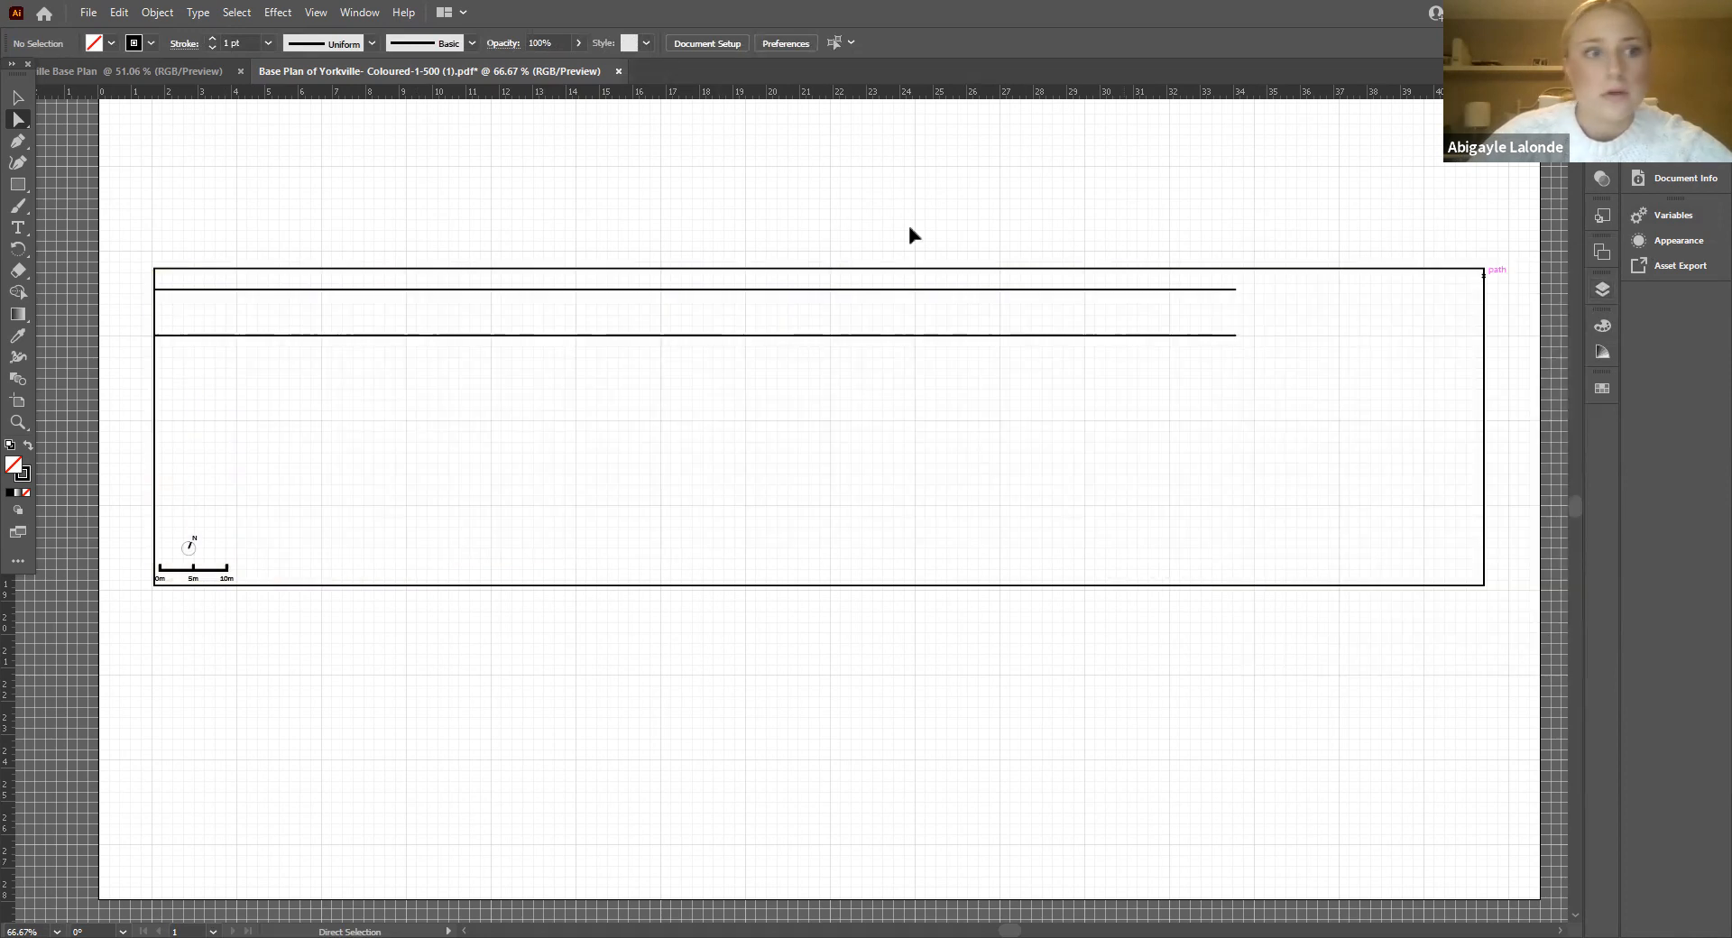
# Step: Close the right end of the two parallel road lines with a straight vertical Pen segment, leaving nothing selected
pyautogui.click(197, 291)
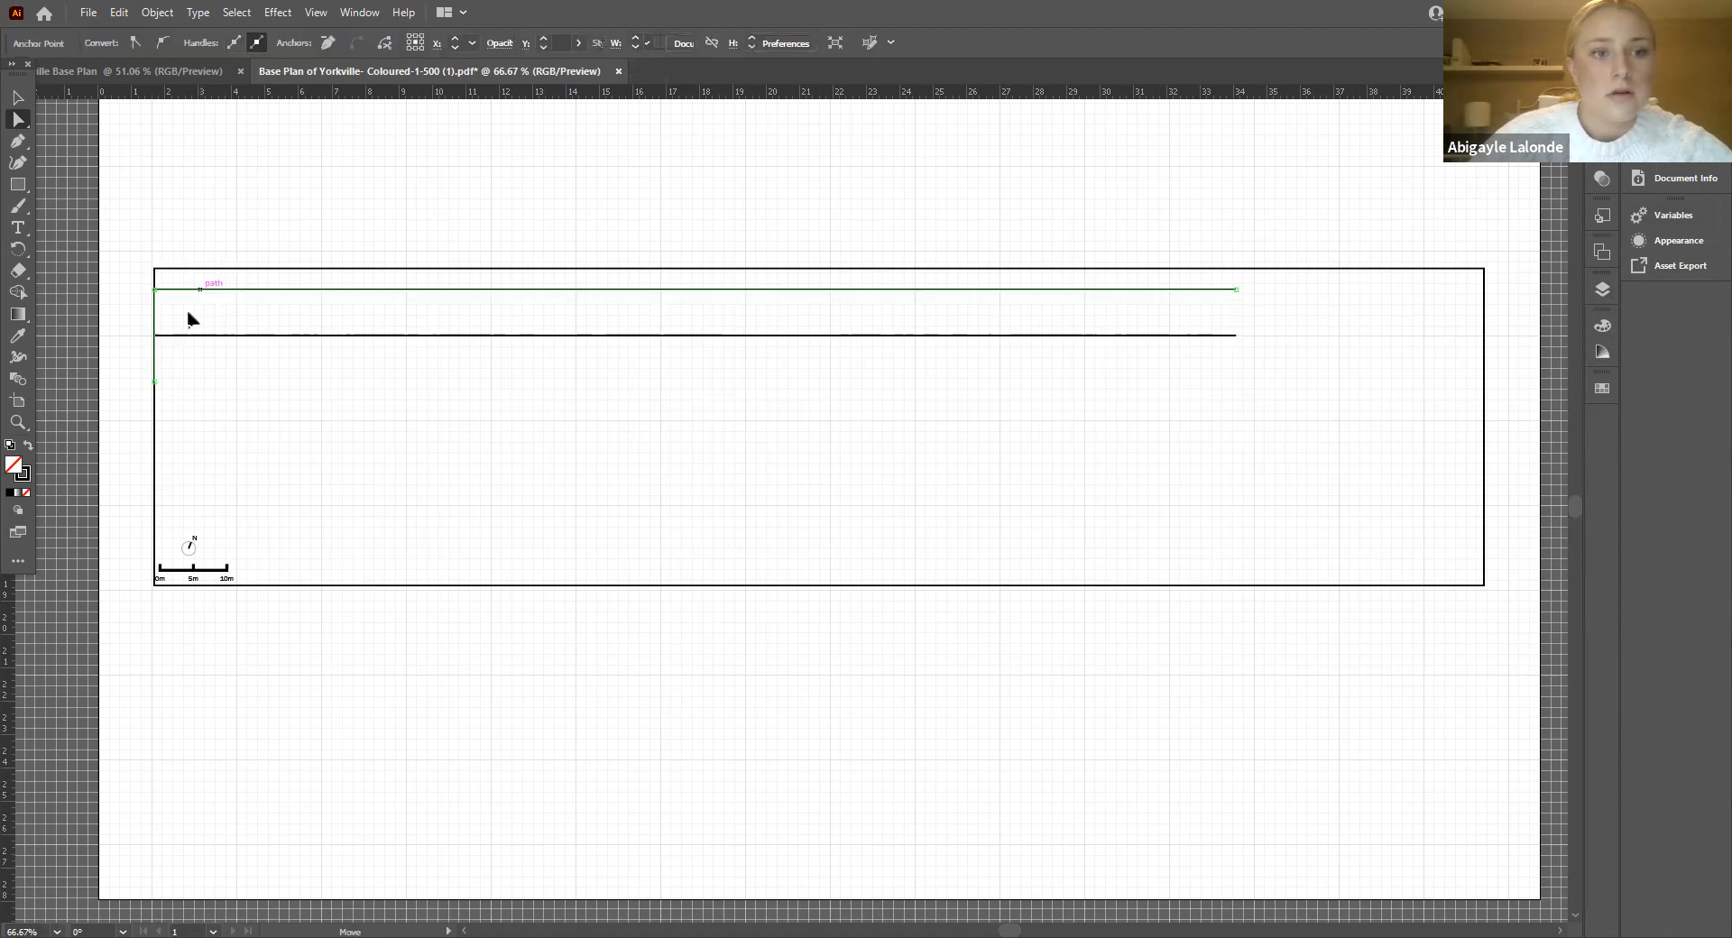
pyautogui.click(353, 212)
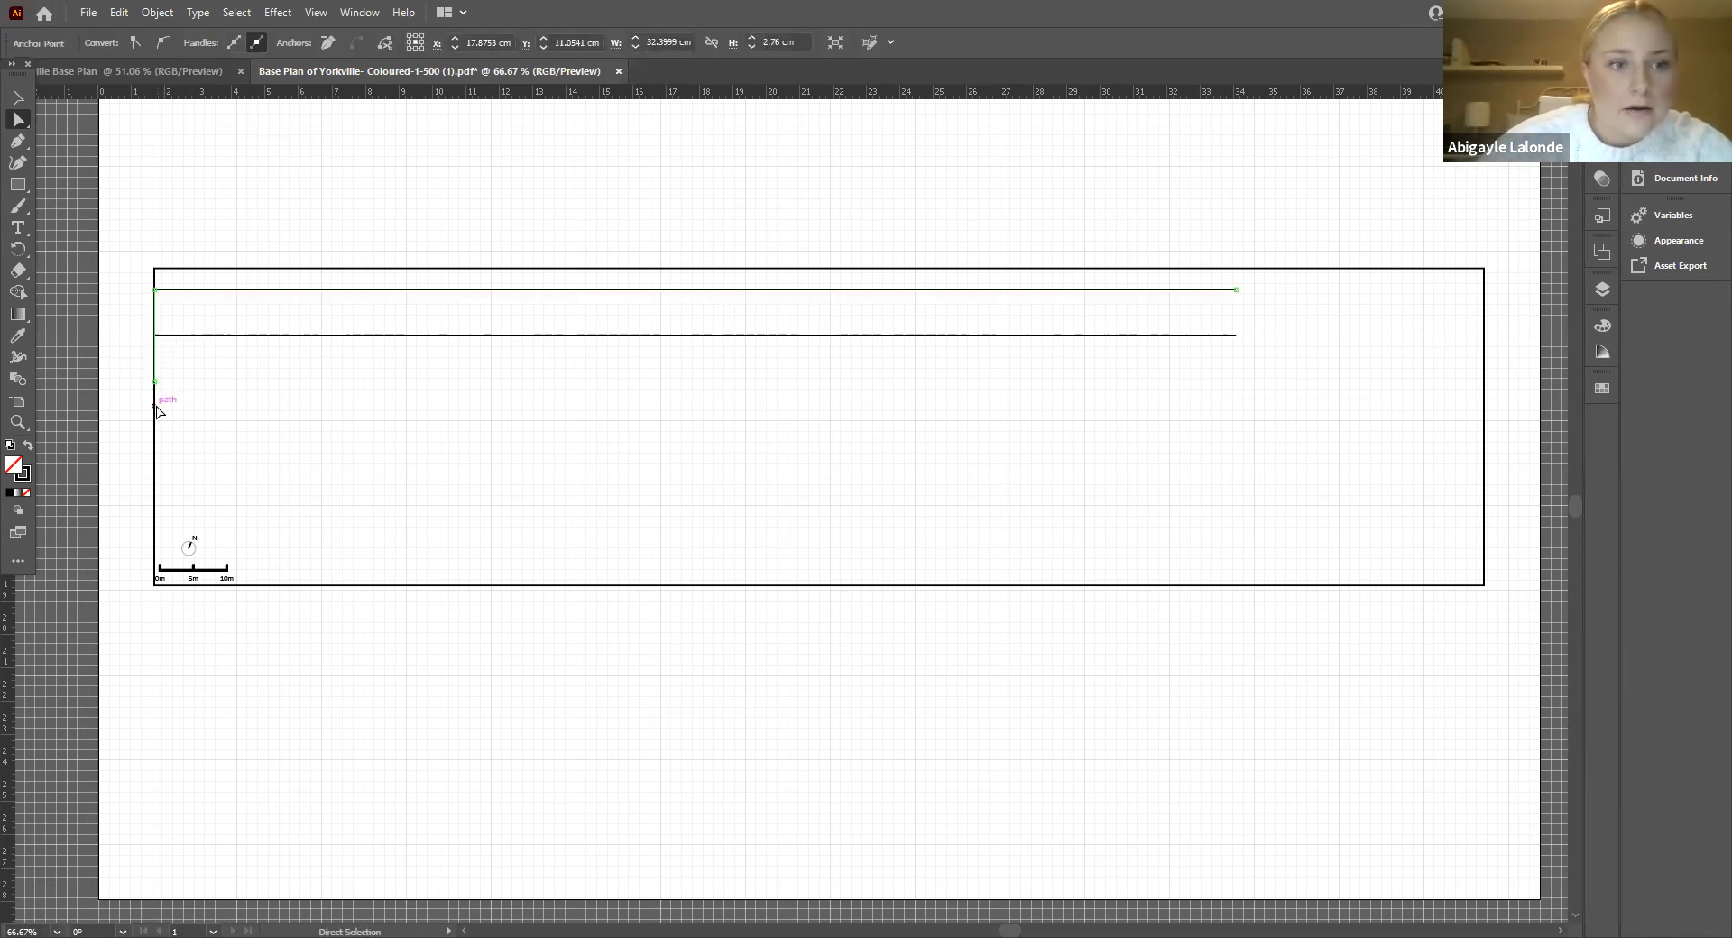
pyautogui.click(16, 143)
pyautogui.click(1236, 289)
pyautogui.click(1236, 335)
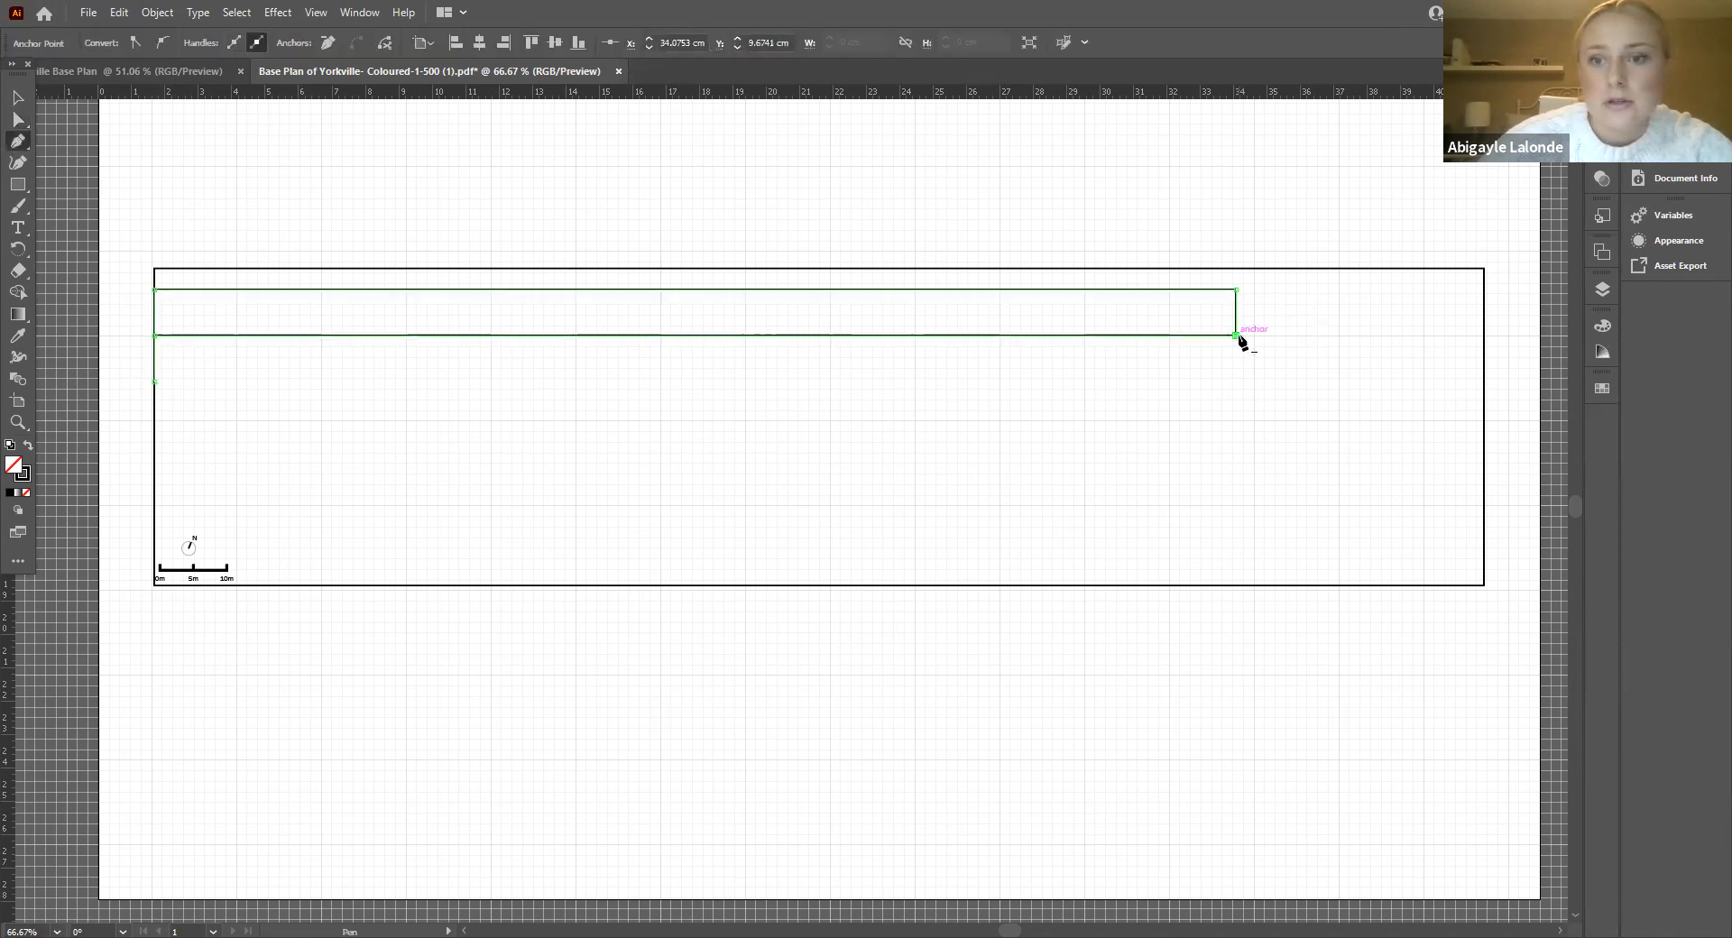
pyautogui.click(19, 98)
pyautogui.click(359, 155)
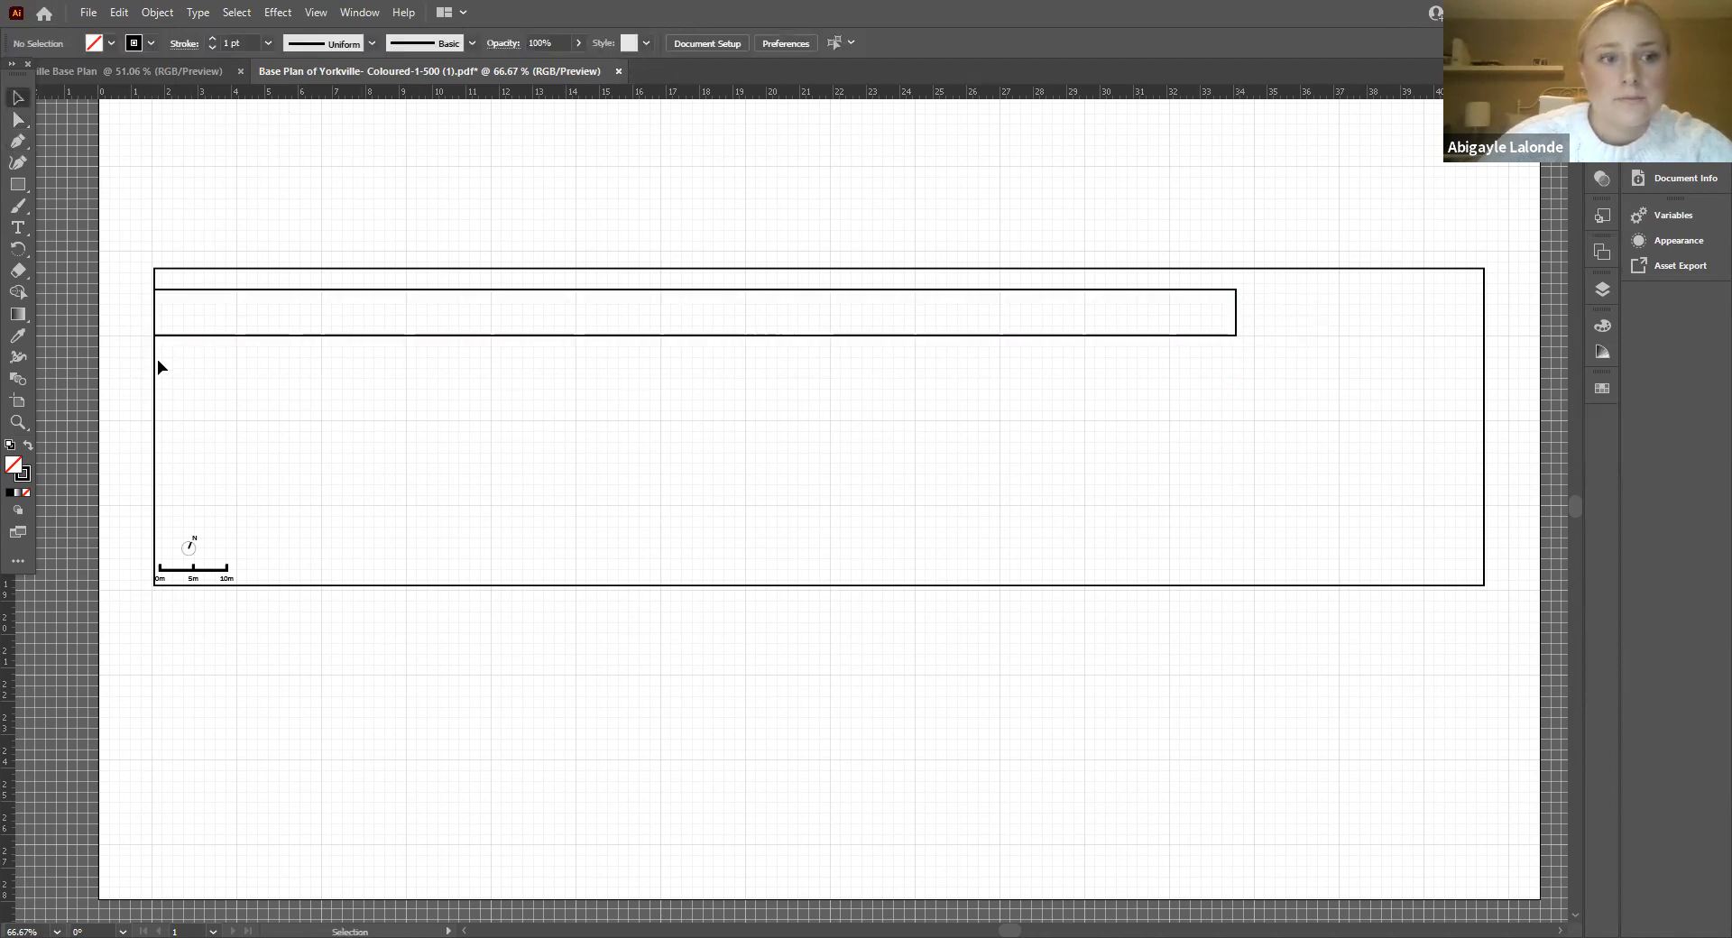
pyautogui.click(1236, 322)
pyautogui.click(480, 202)
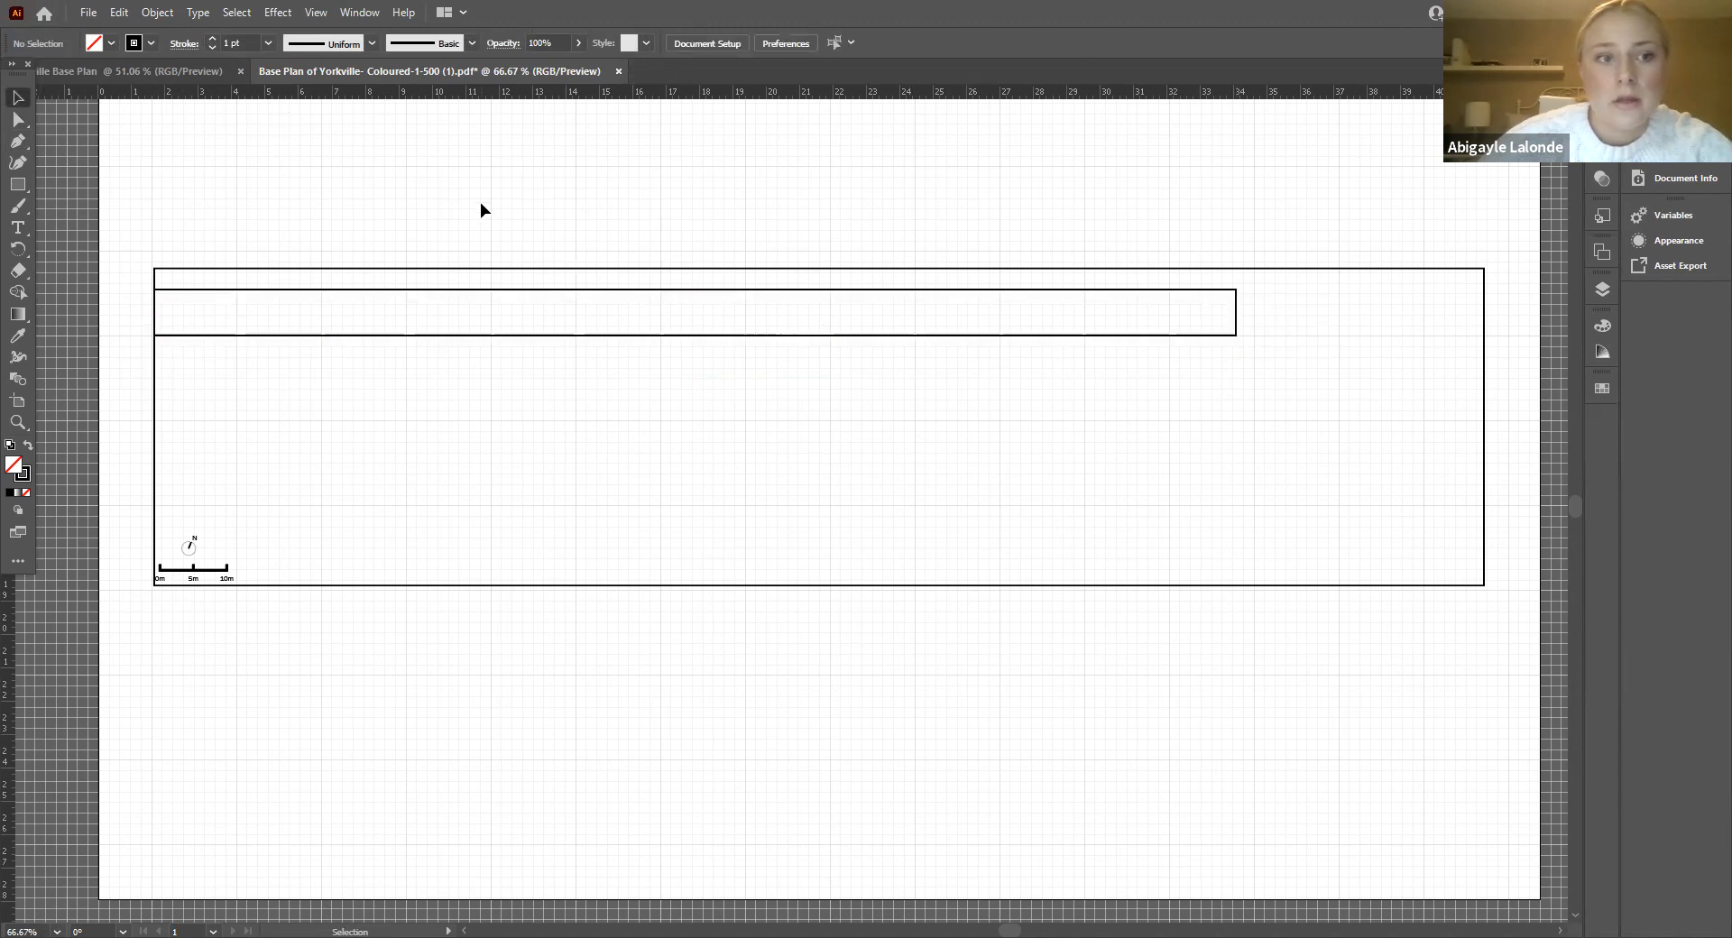
# Step: Move the lower anchor of the road outline's left vertical edge up to the left end of the lower road line
pyautogui.click(155, 370)
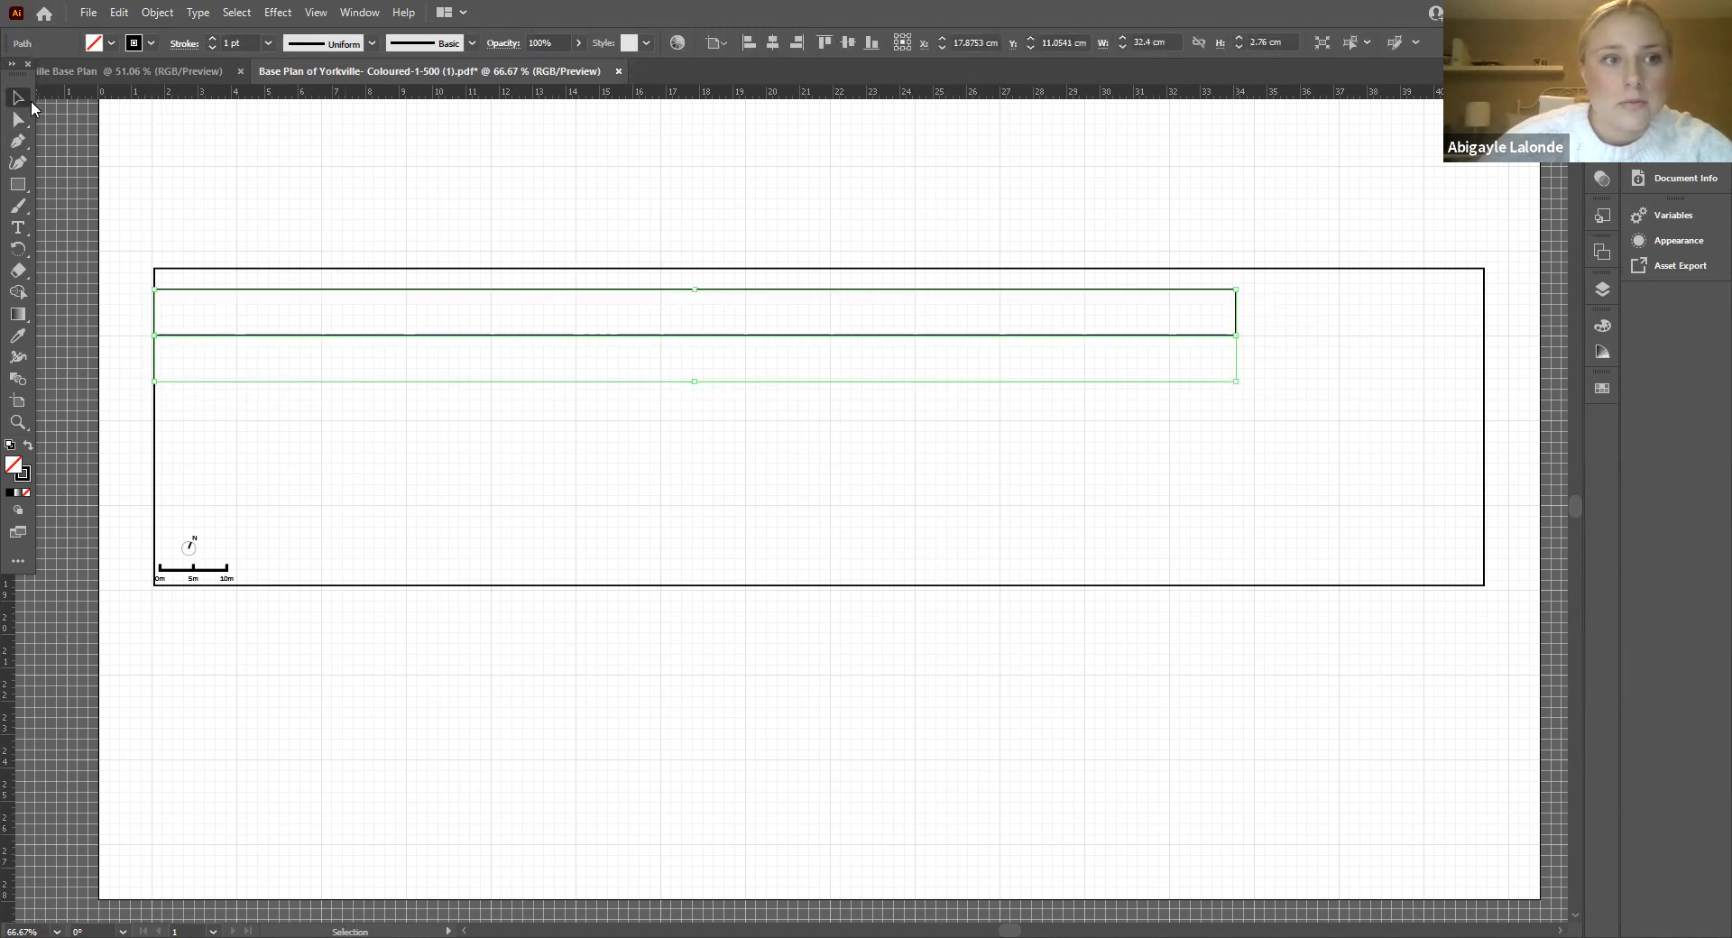
pyautogui.click(158, 391)
pyautogui.click(18, 119)
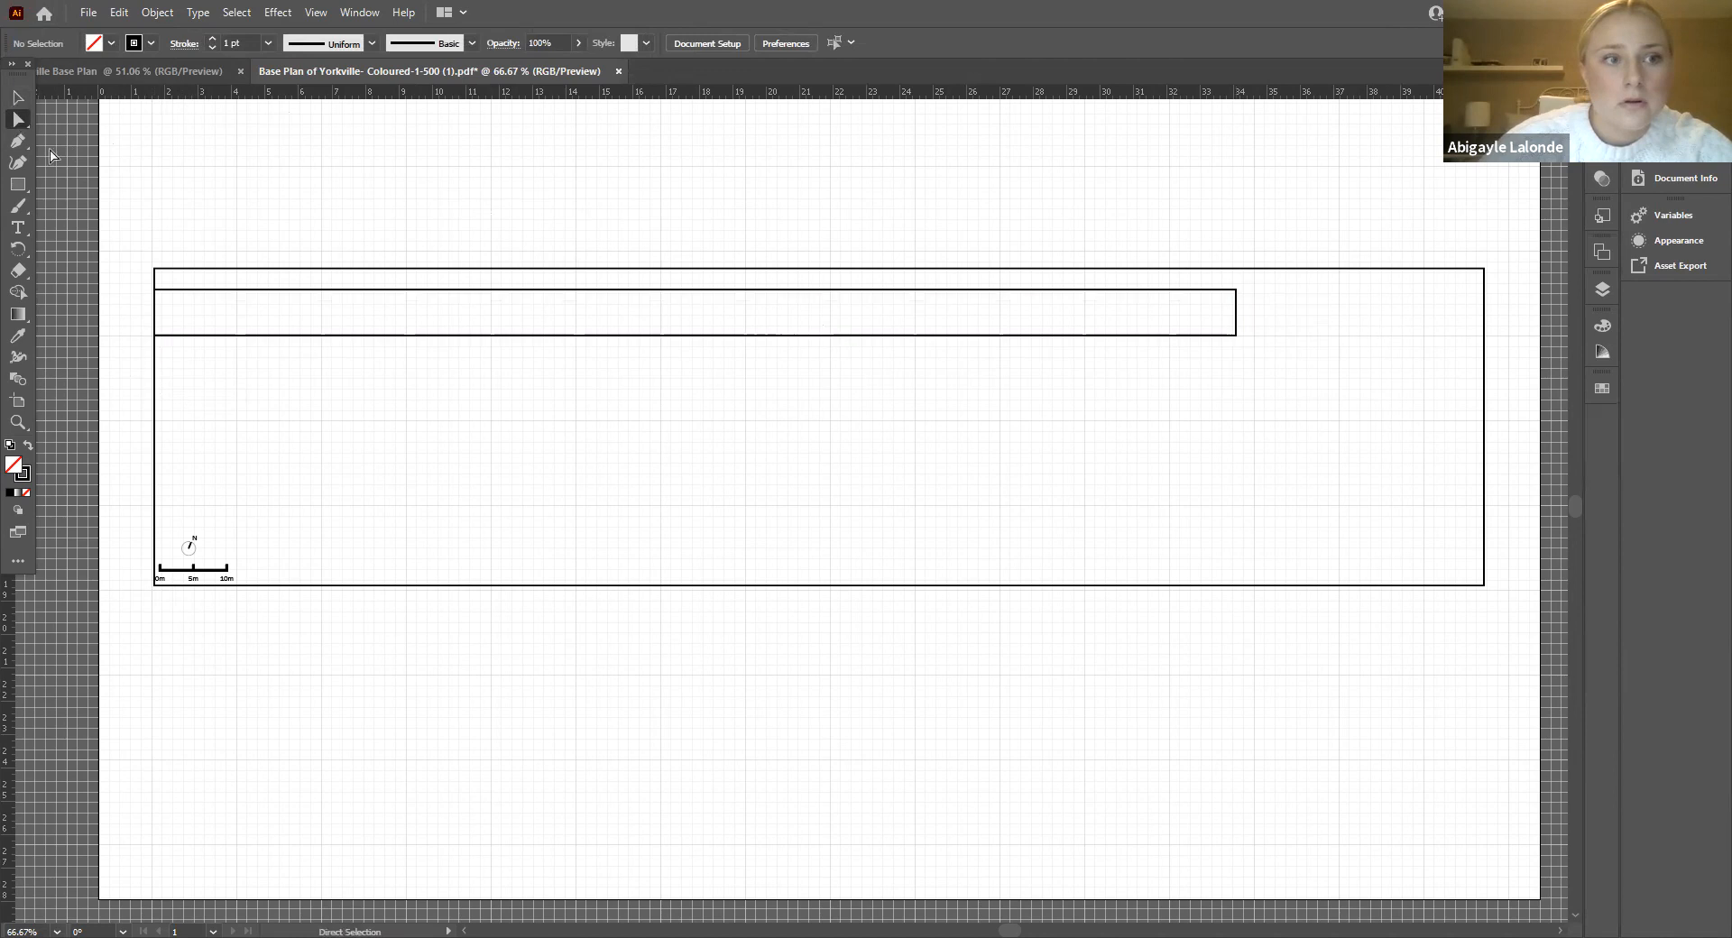
pyautogui.click(158, 388)
pyautogui.moveTo(158, 388); pyautogui.dragTo(154, 336)
pyautogui.click(18, 96)
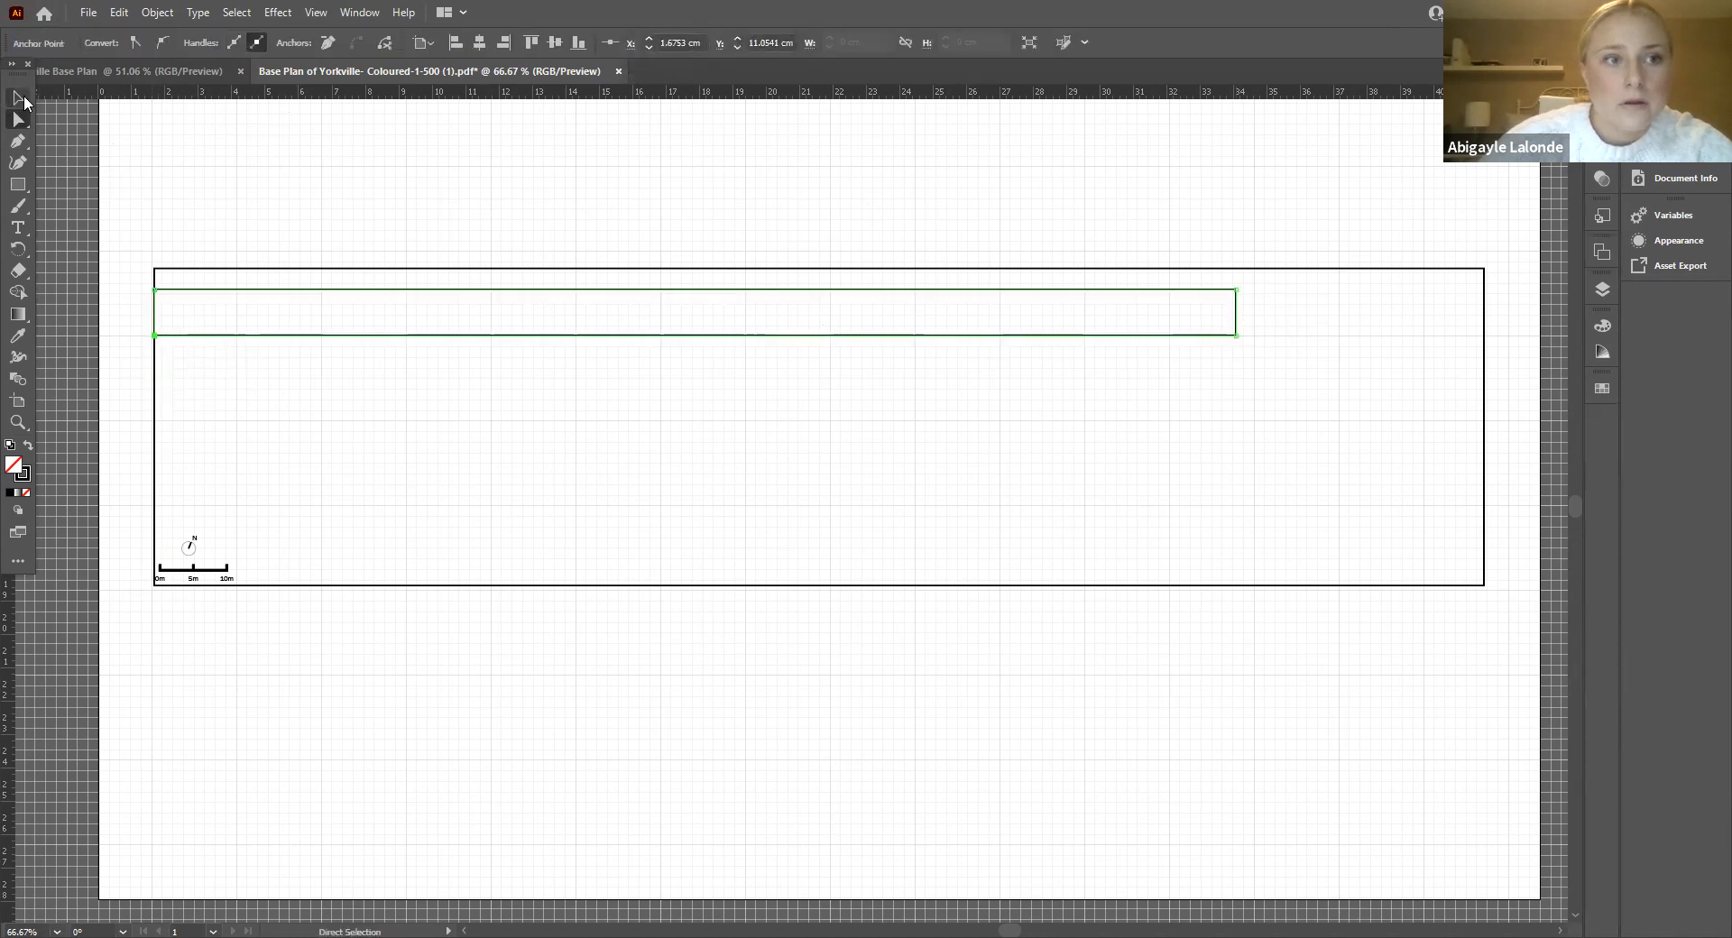
pyautogui.click(153, 172)
# Step: Join the coincident open ends of the road outline at its lower-left corner into one closed path
pyautogui.click(154, 292)
pyautogui.moveTo(153, 292); pyautogui.dragTo(152, 288)
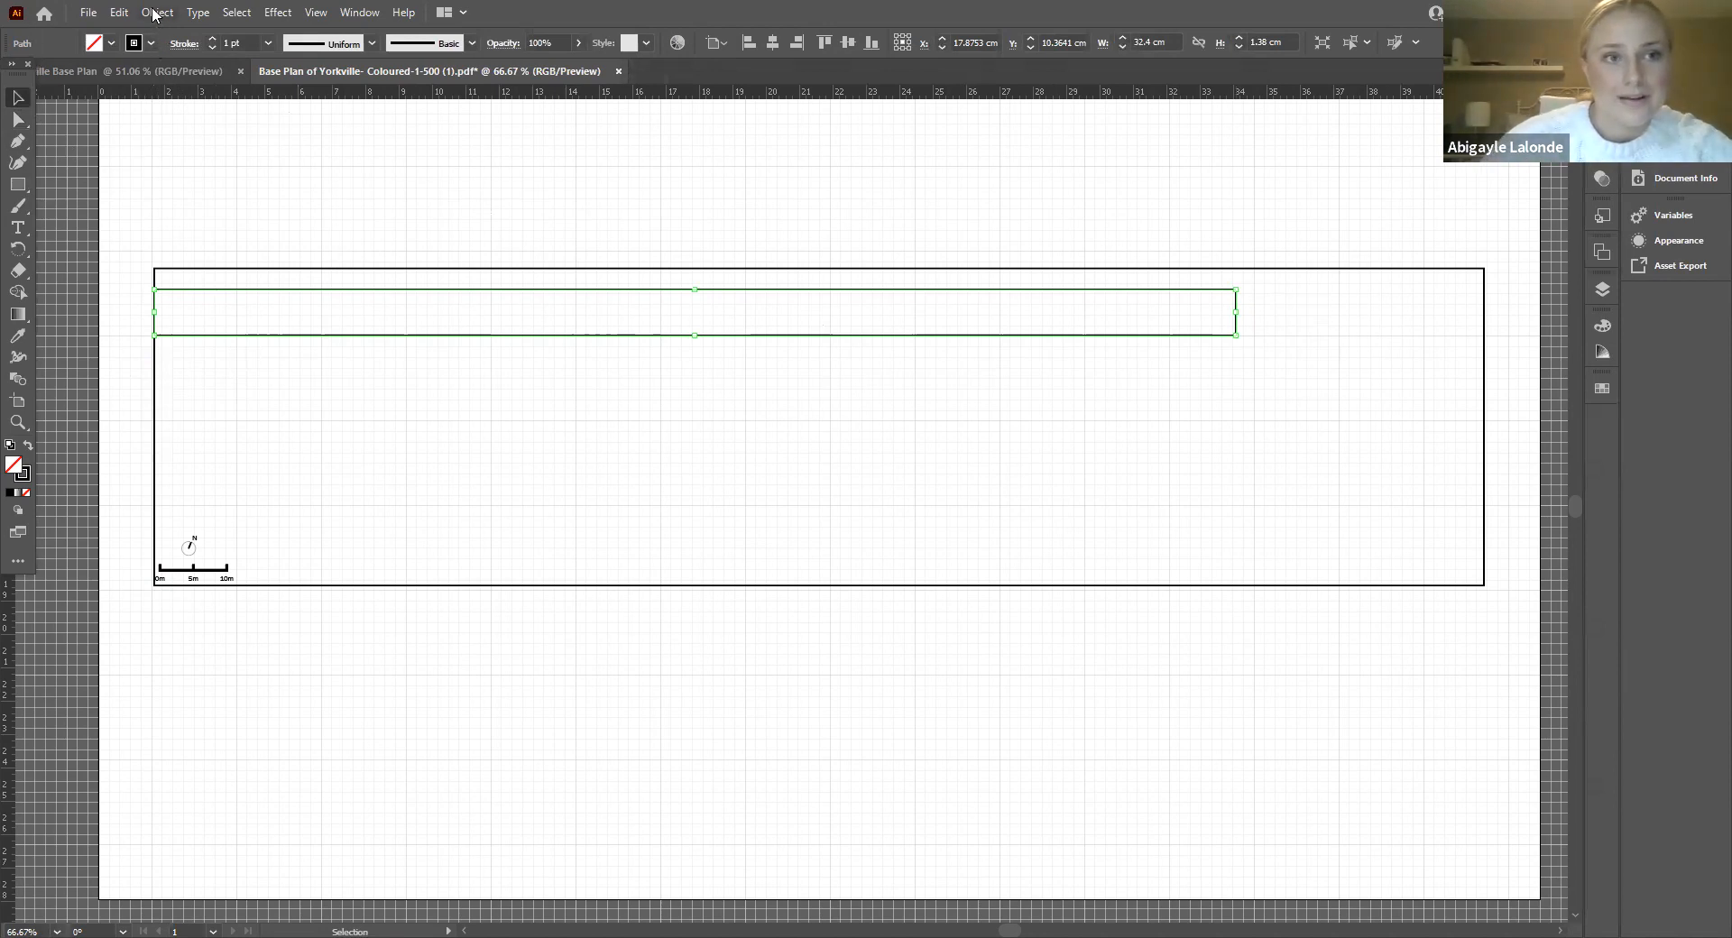
pyautogui.click(222, 165)
pyautogui.keyDown('shift'); pyautogui.click(373, 291); pyautogui.keyUp('shift')
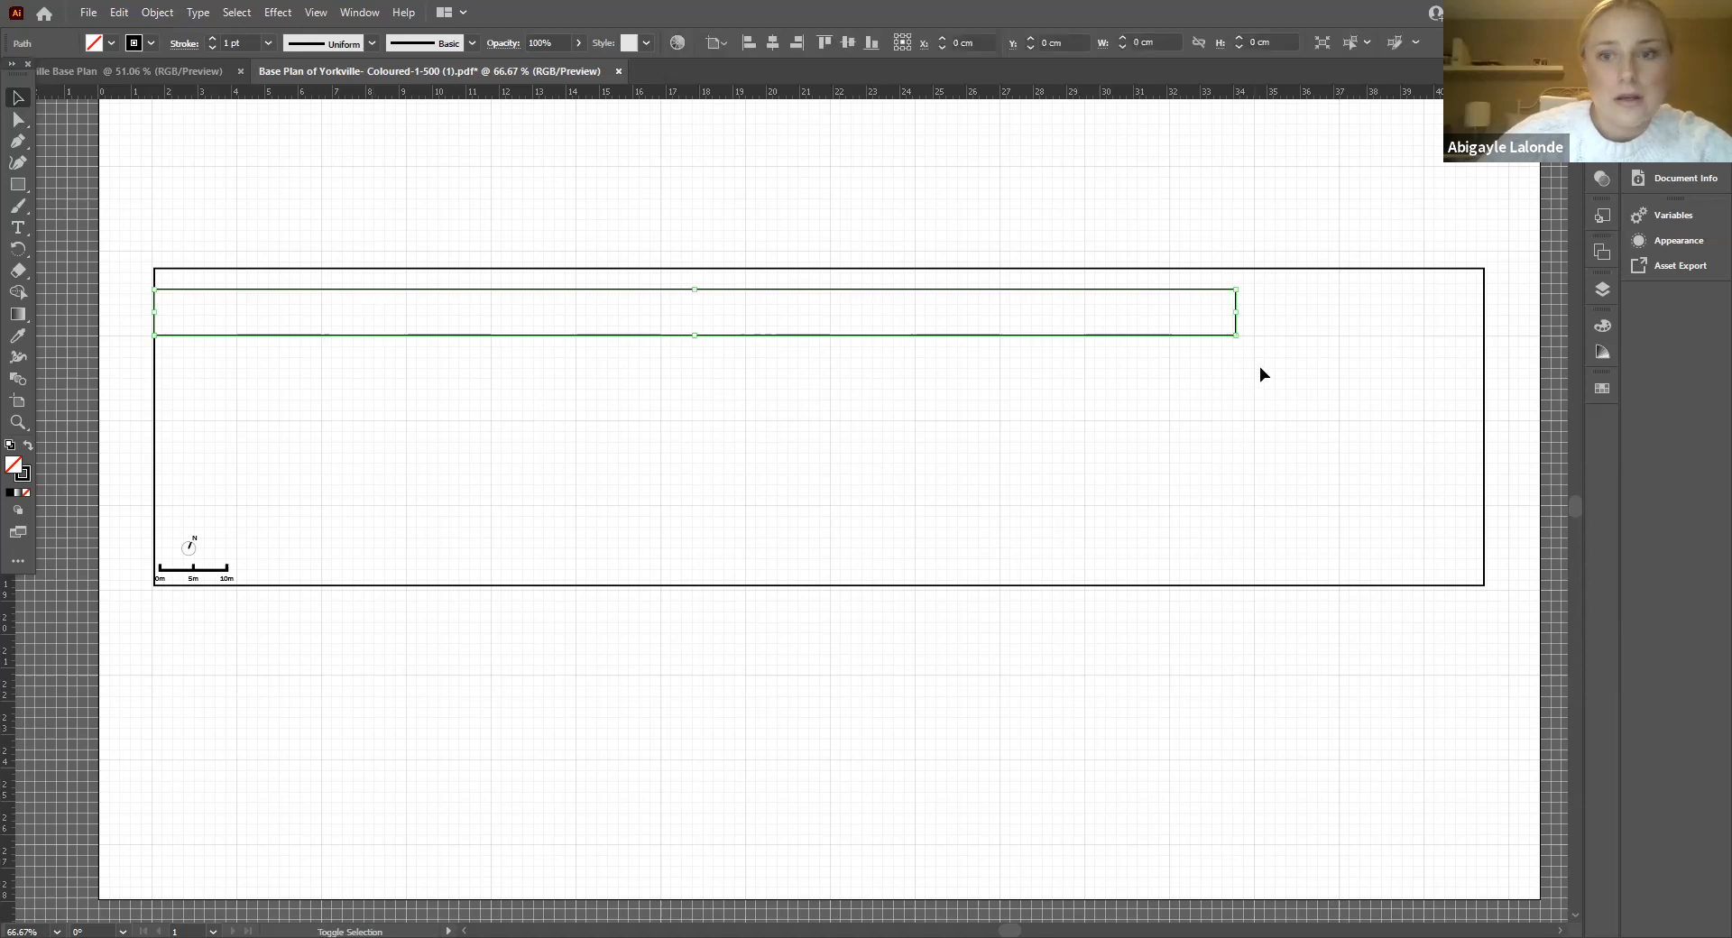
pyautogui.keyDown('shift'); pyautogui.click(1234, 300); pyautogui.keyUp('shift')
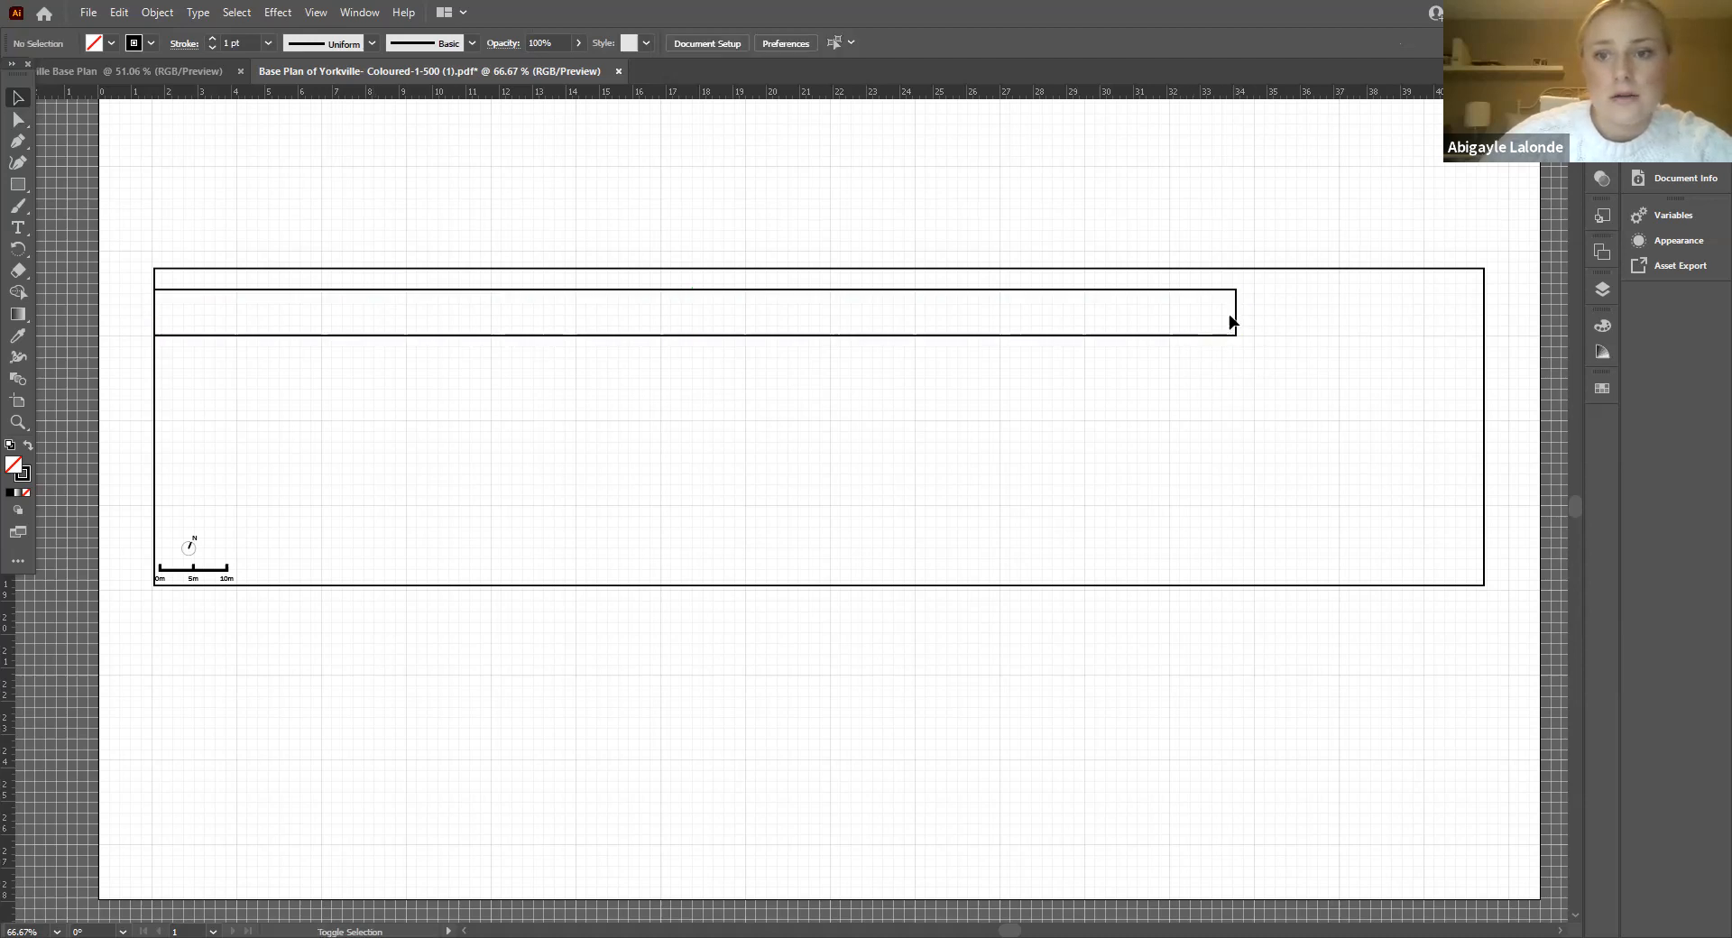
pyautogui.keyDown('shift'); pyautogui.click(1234, 303); pyautogui.keyUp('shift')
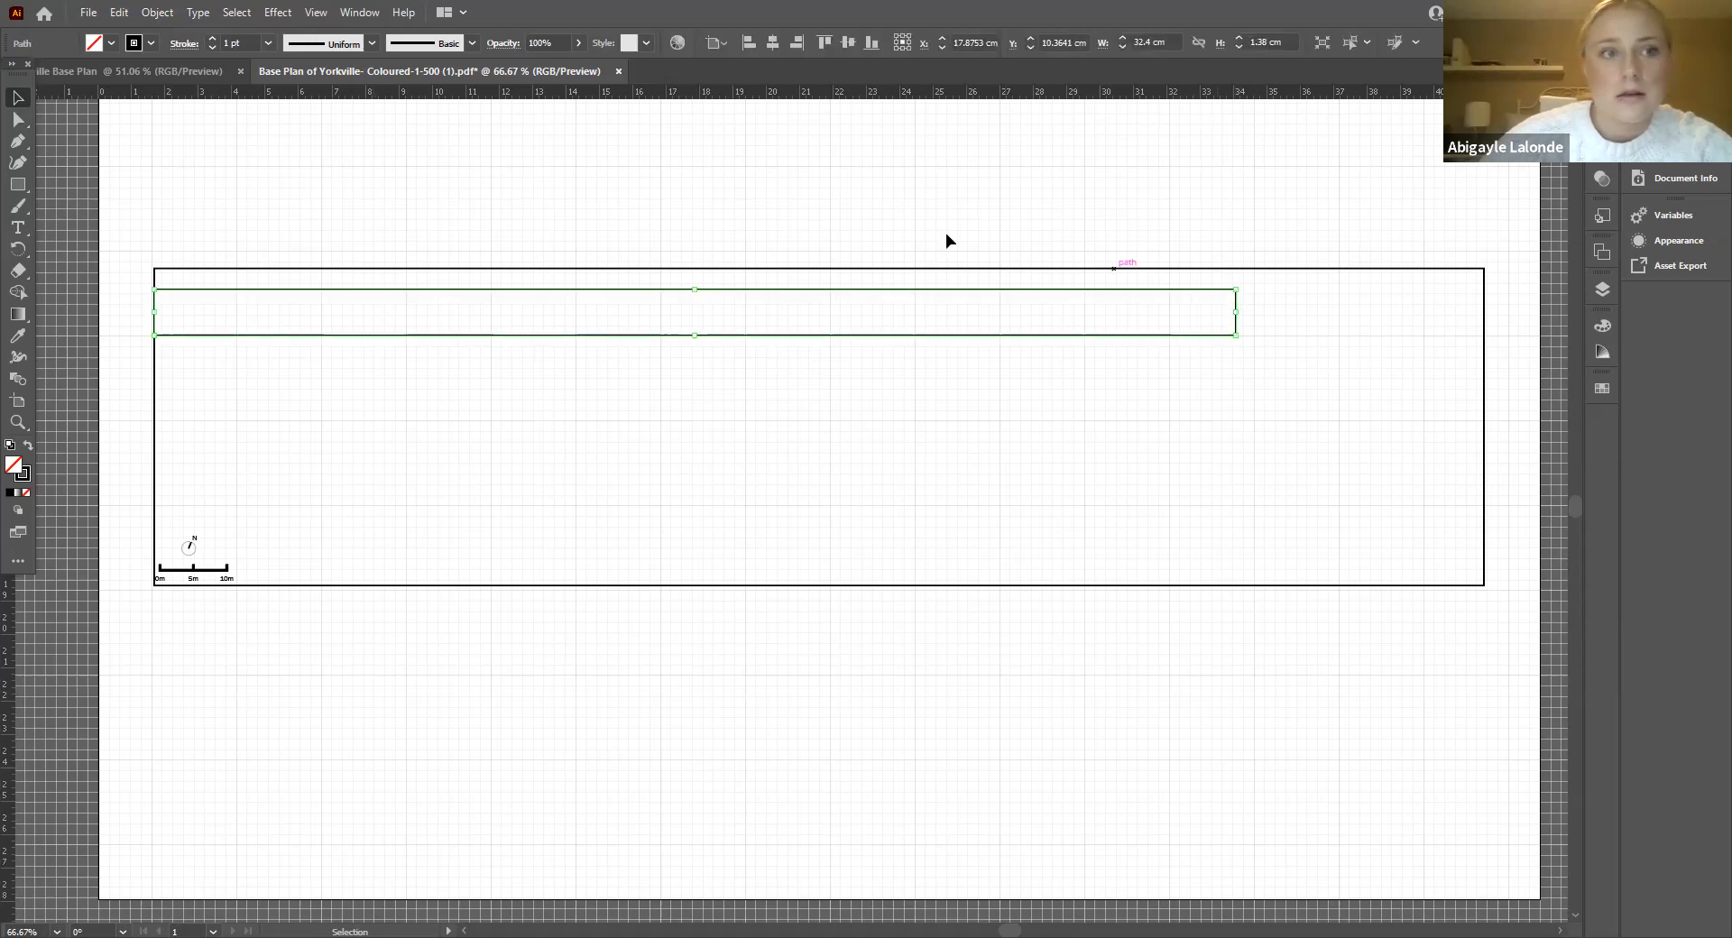
pyautogui.click(157, 12)
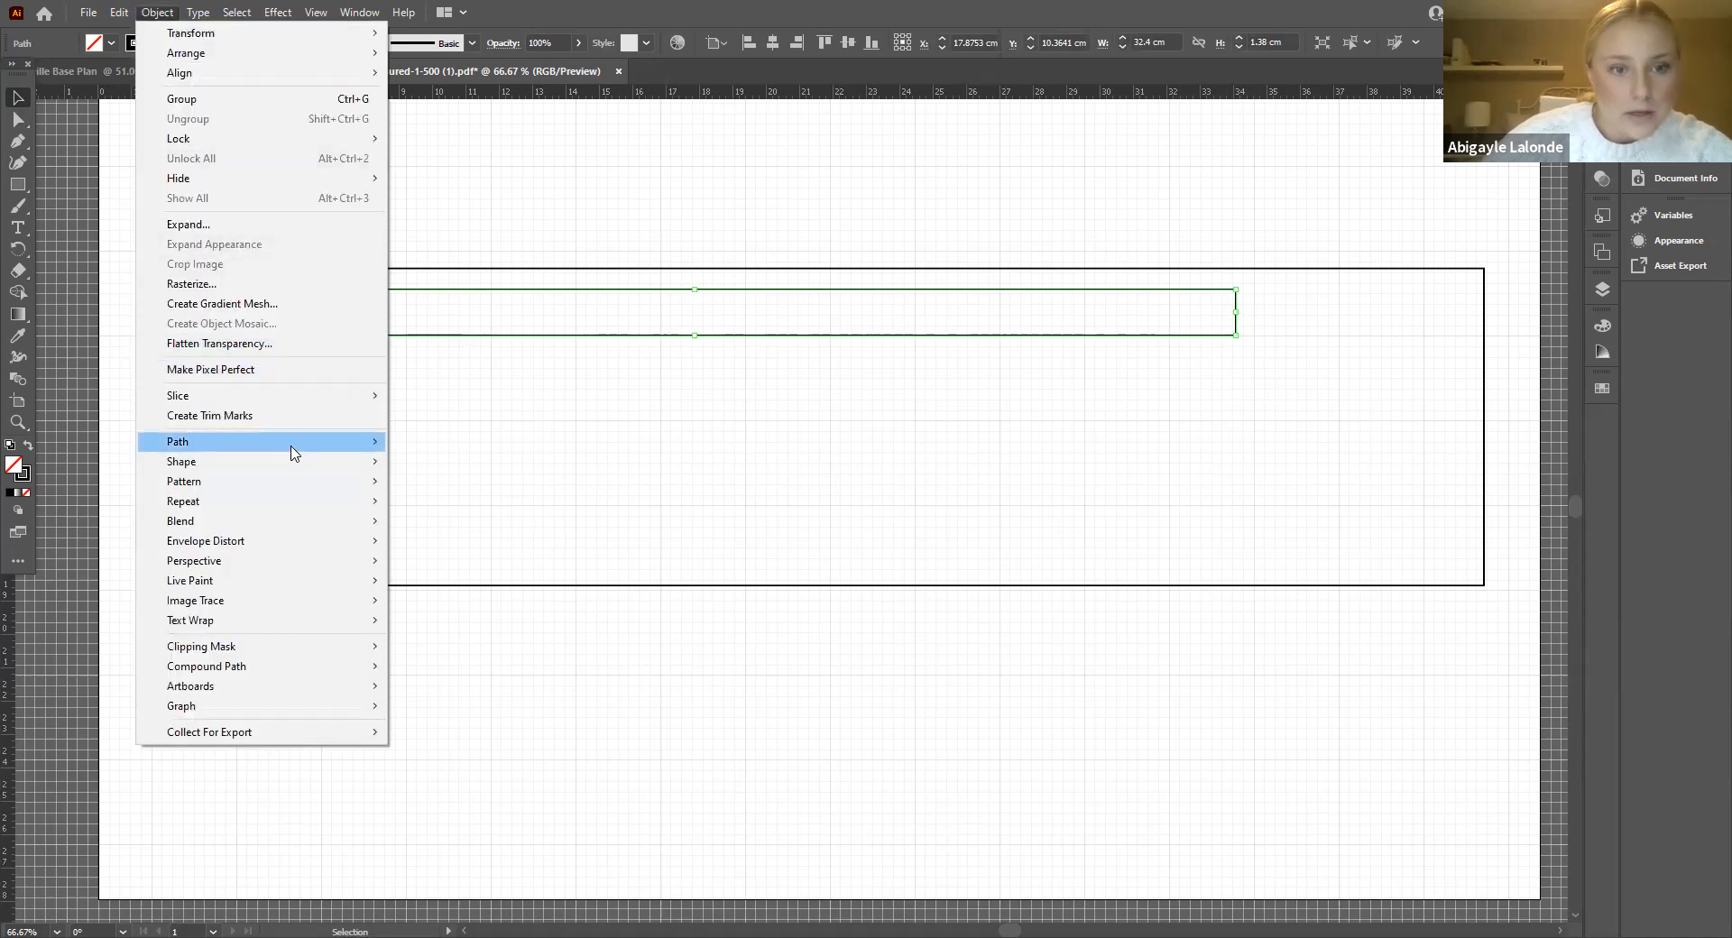
pyautogui.moveTo(295, 453)
pyautogui.click(437, 444)
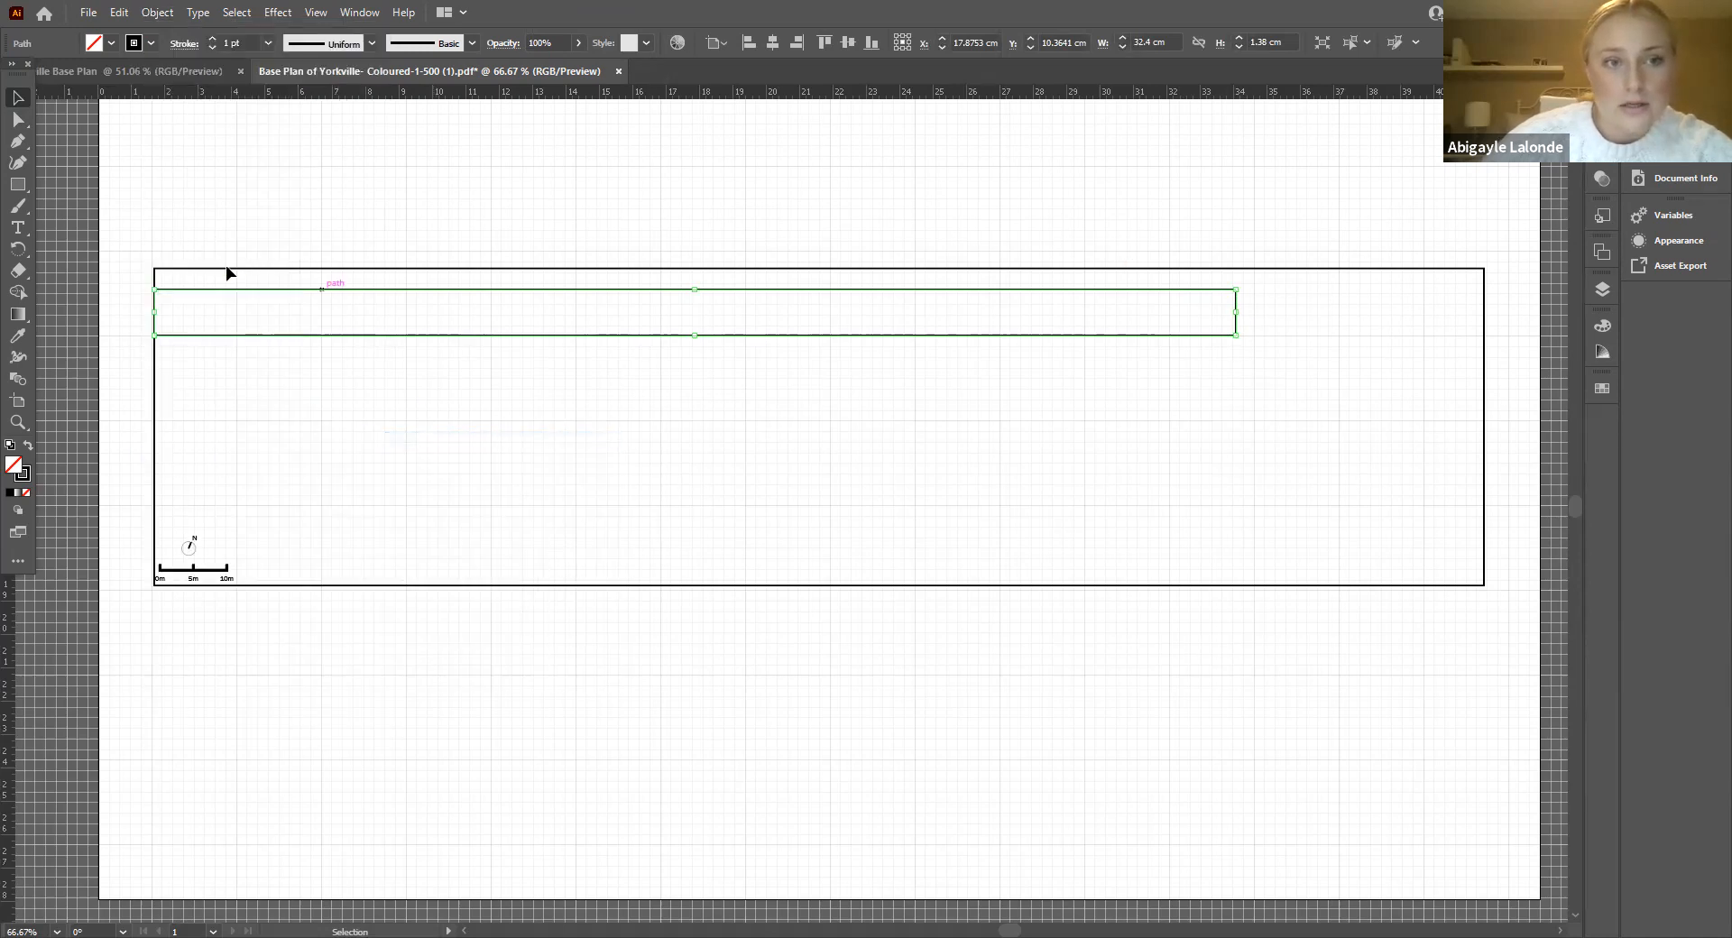
# Step: Move the joined road rectangle away from the frame's left edge, to about X 20.74 cm, Y 11.42 cm
pyautogui.click(277, 368)
pyautogui.moveTo(289, 341); pyautogui.dragTo(475, 478)
pyautogui.click(685, 365)
pyautogui.click(1161, 427)
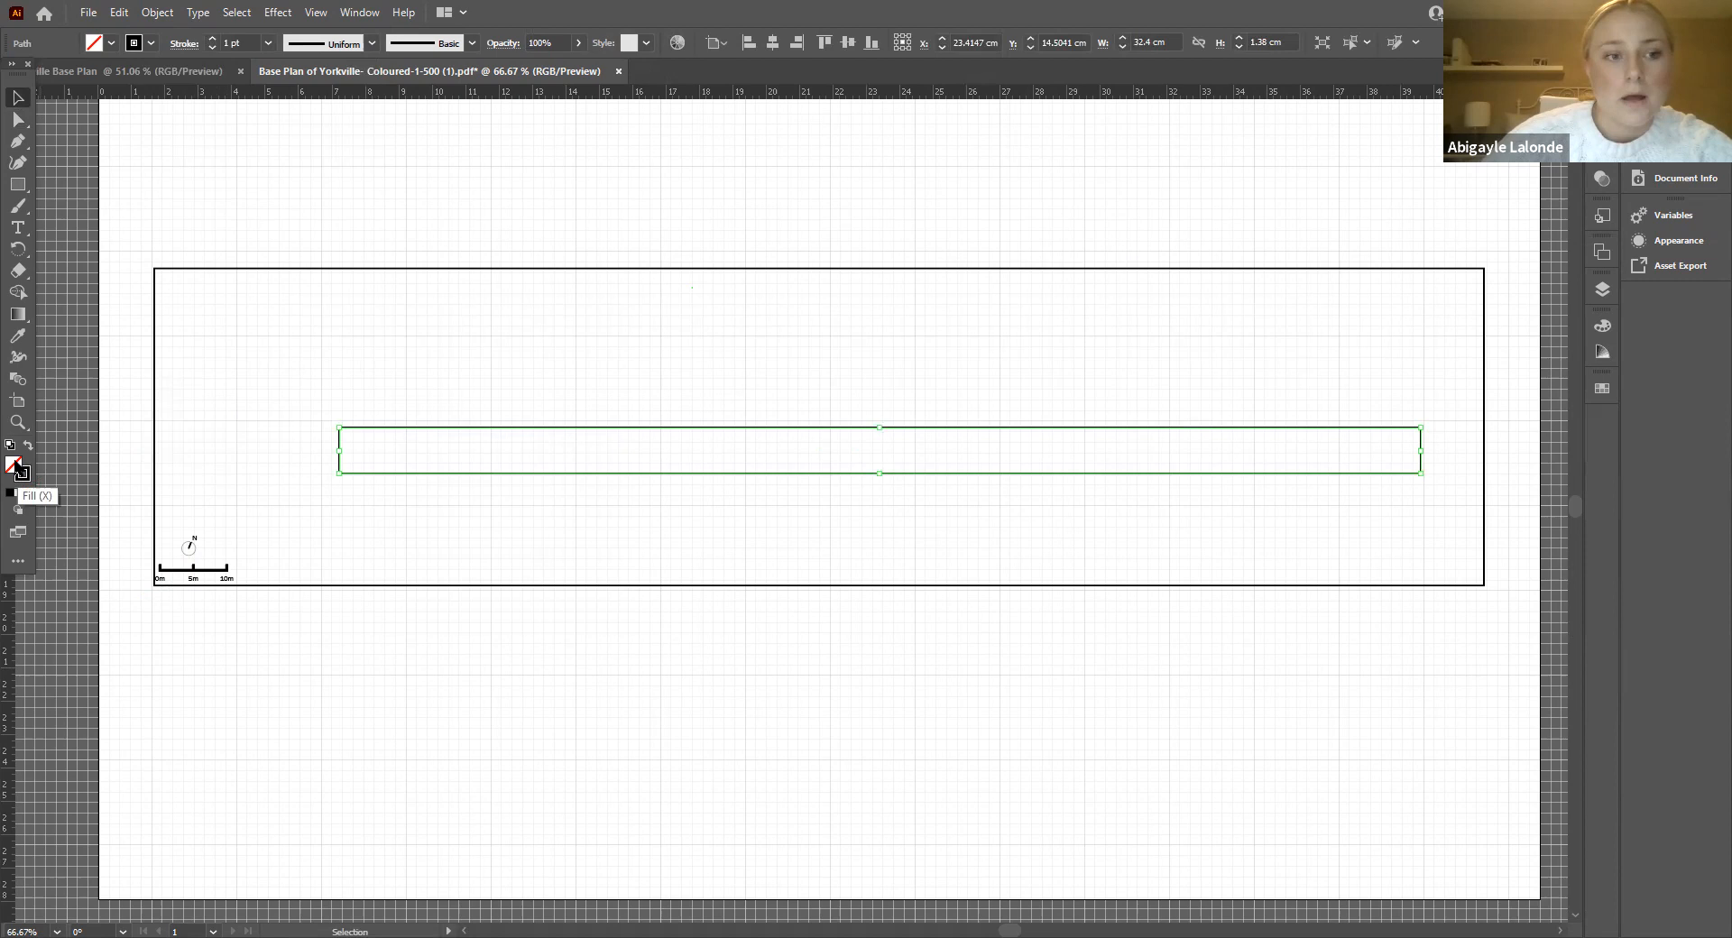
pyautogui.click(22, 473)
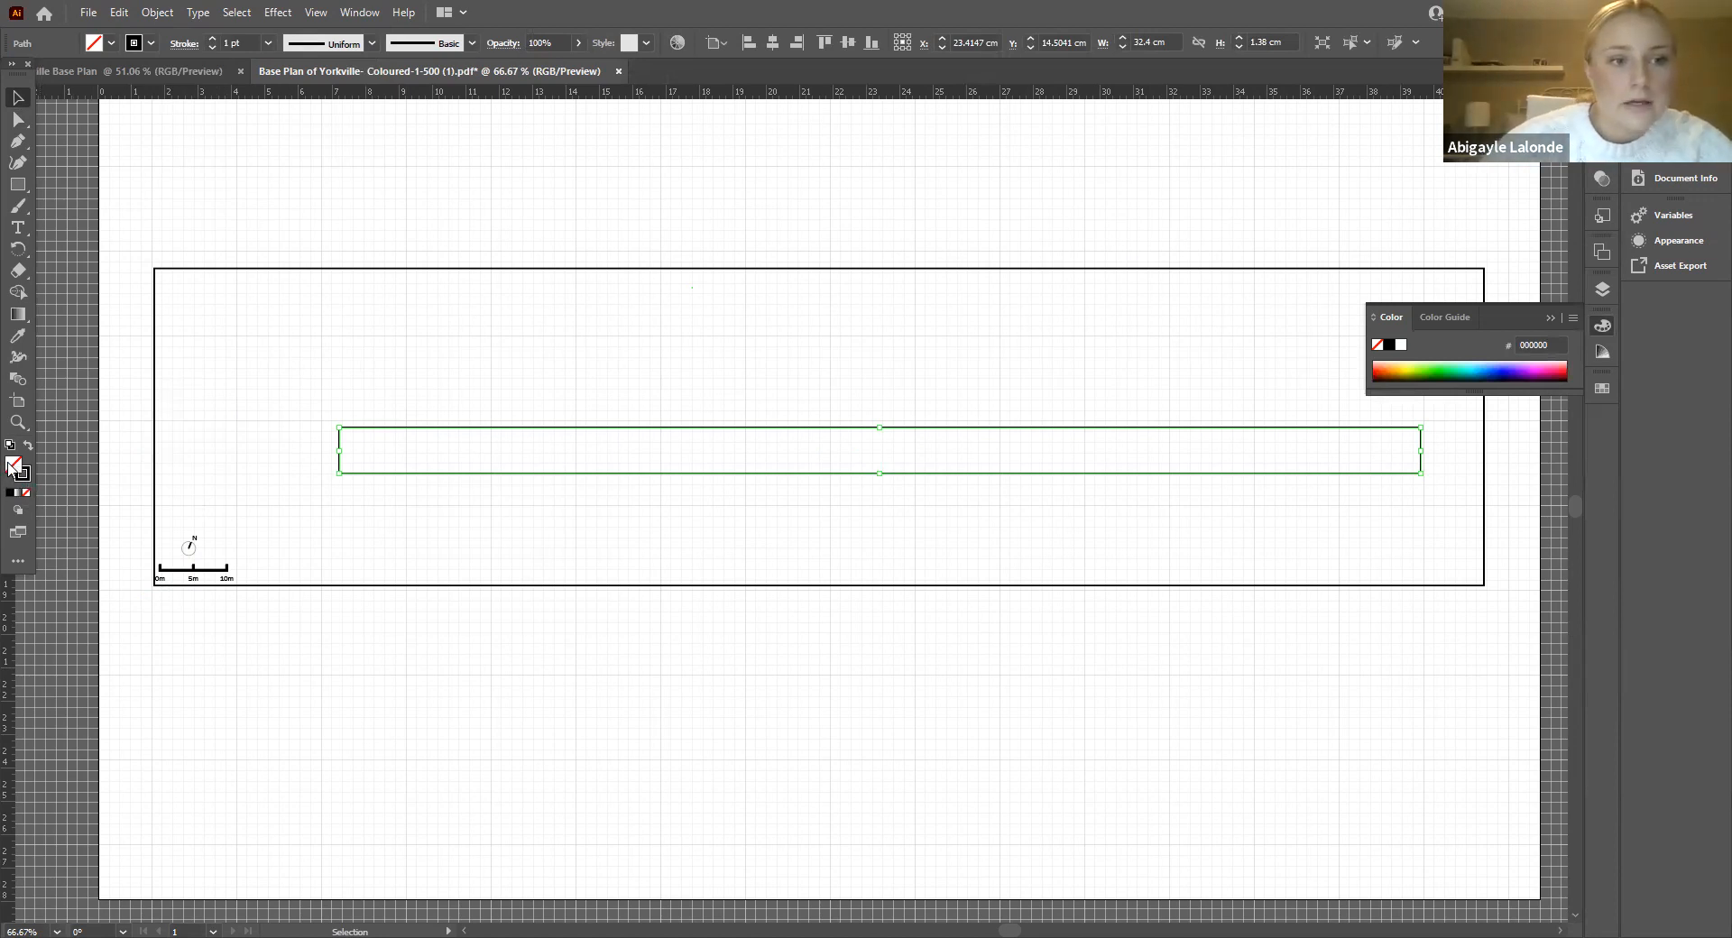
pyautogui.moveTo(684, 431); pyautogui.dragTo(595, 328)
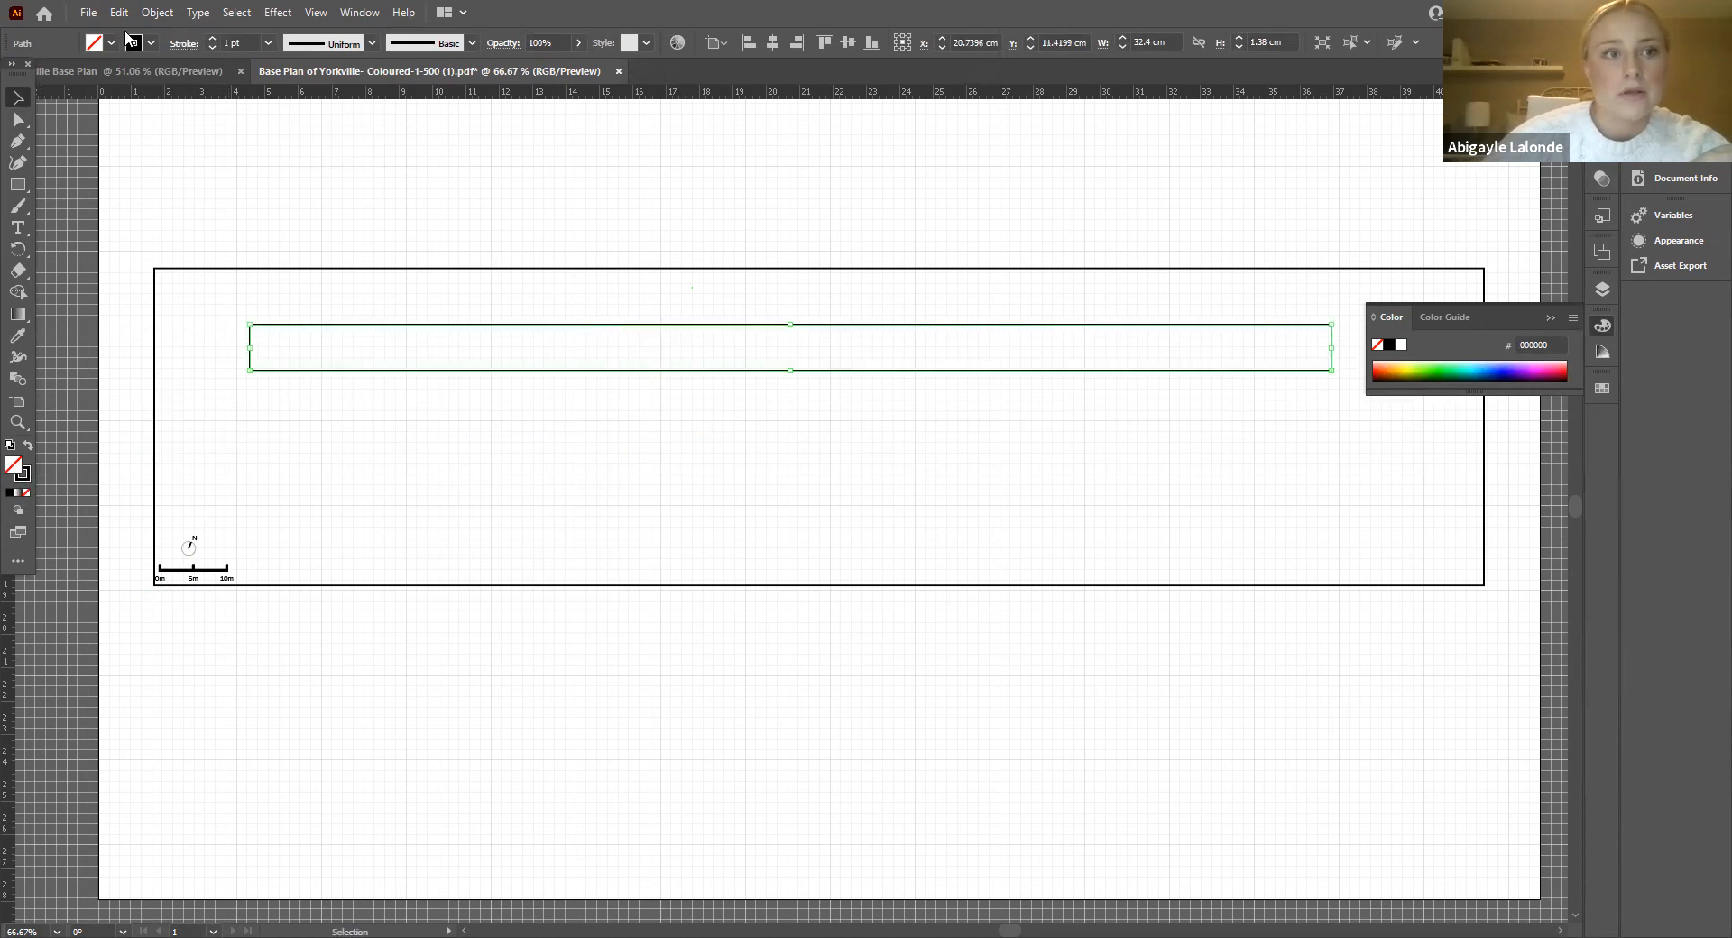
# Step: Try several fill colours from the colour spectrum on the road rectangle, ending with bright green
pyautogui.click(1571, 320)
pyautogui.click(1477, 354)
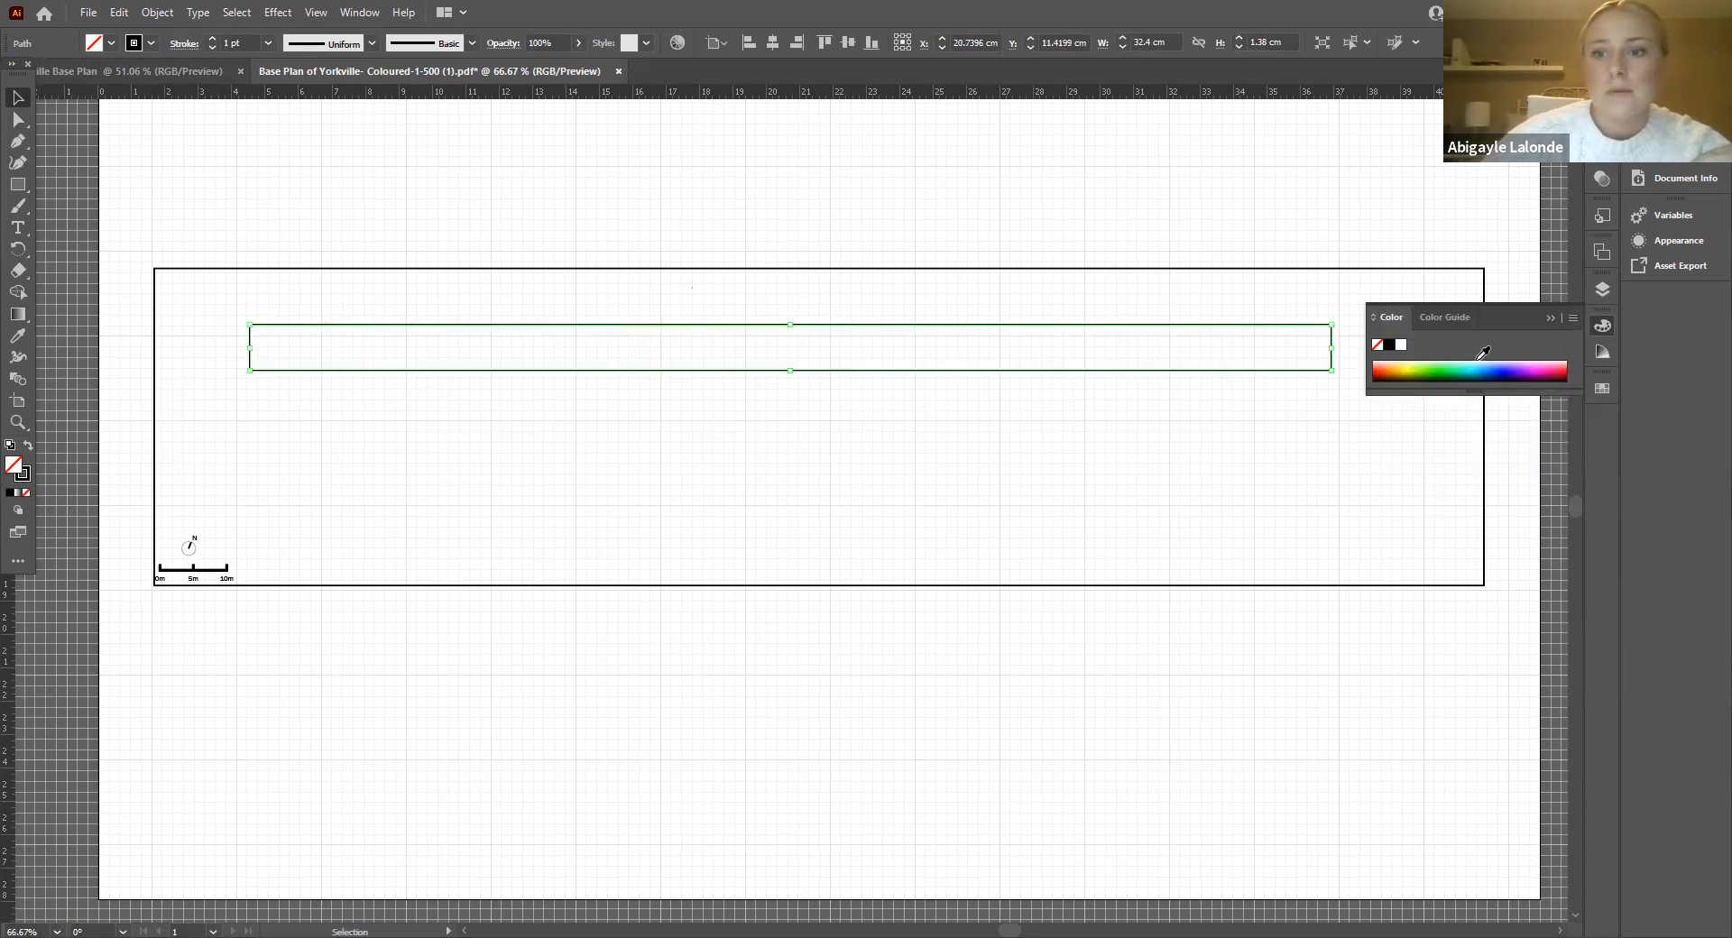
pyautogui.click(1571, 319)
pyautogui.click(1480, 351)
pyautogui.click(1416, 366)
pyautogui.click(1396, 368)
pyautogui.click(1454, 368)
pyautogui.click(1404, 369)
pyautogui.click(1424, 379)
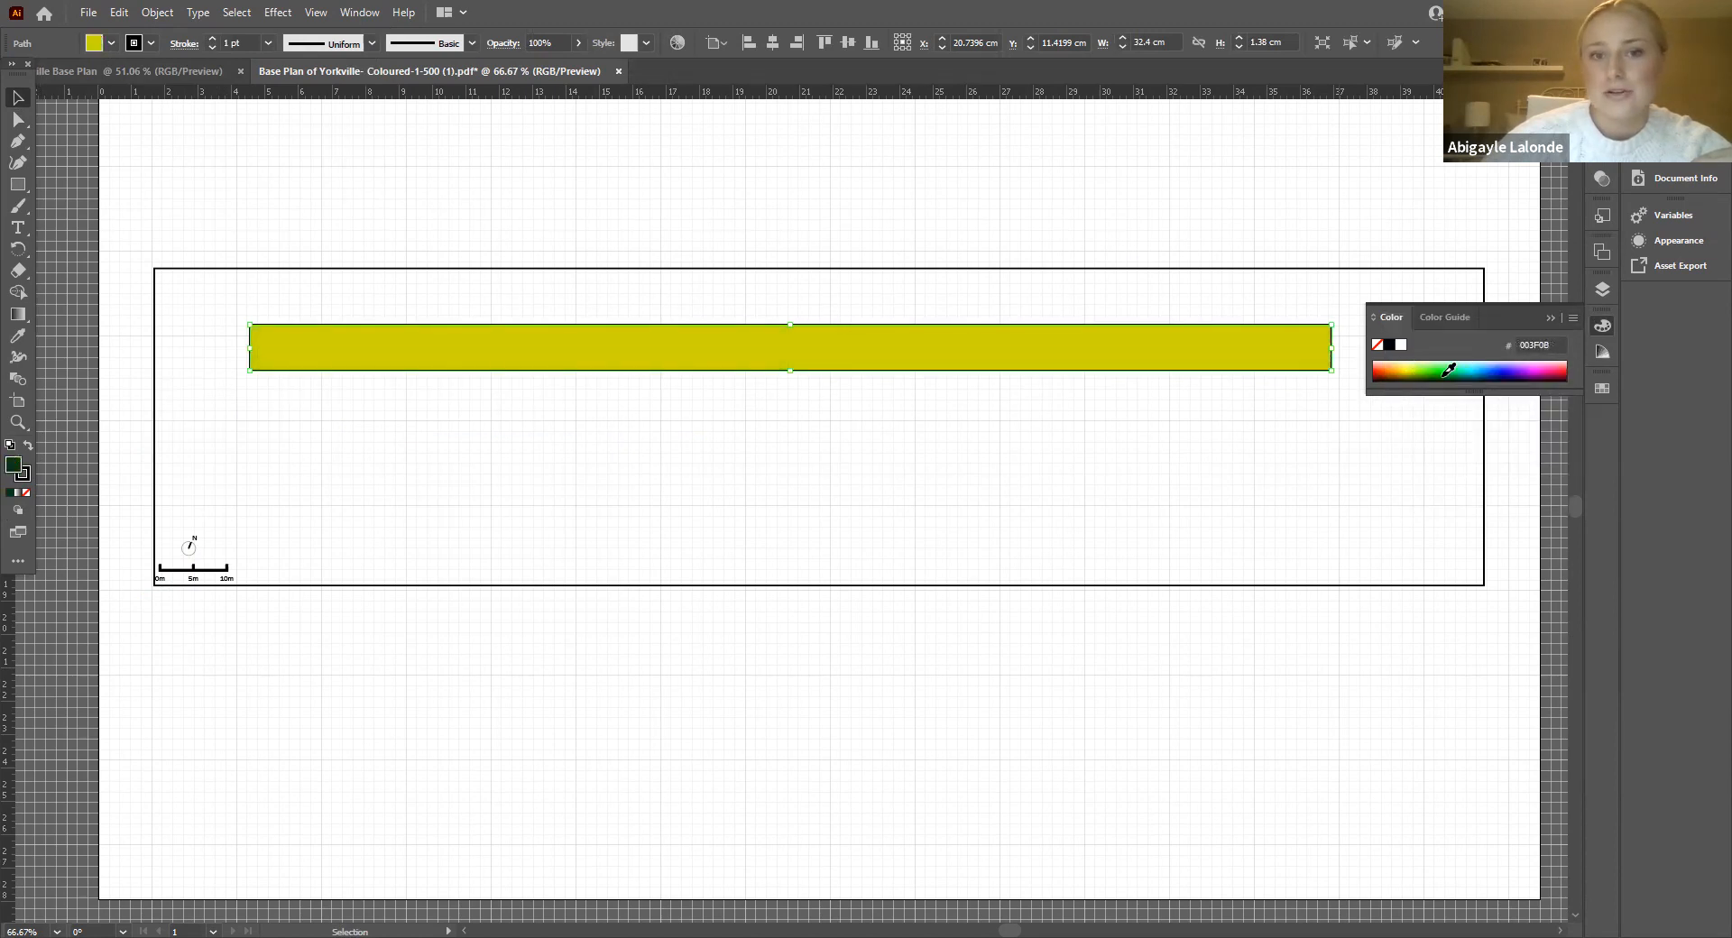
pyautogui.click(1537, 371)
pyautogui.click(1508, 379)
pyautogui.click(1434, 368)
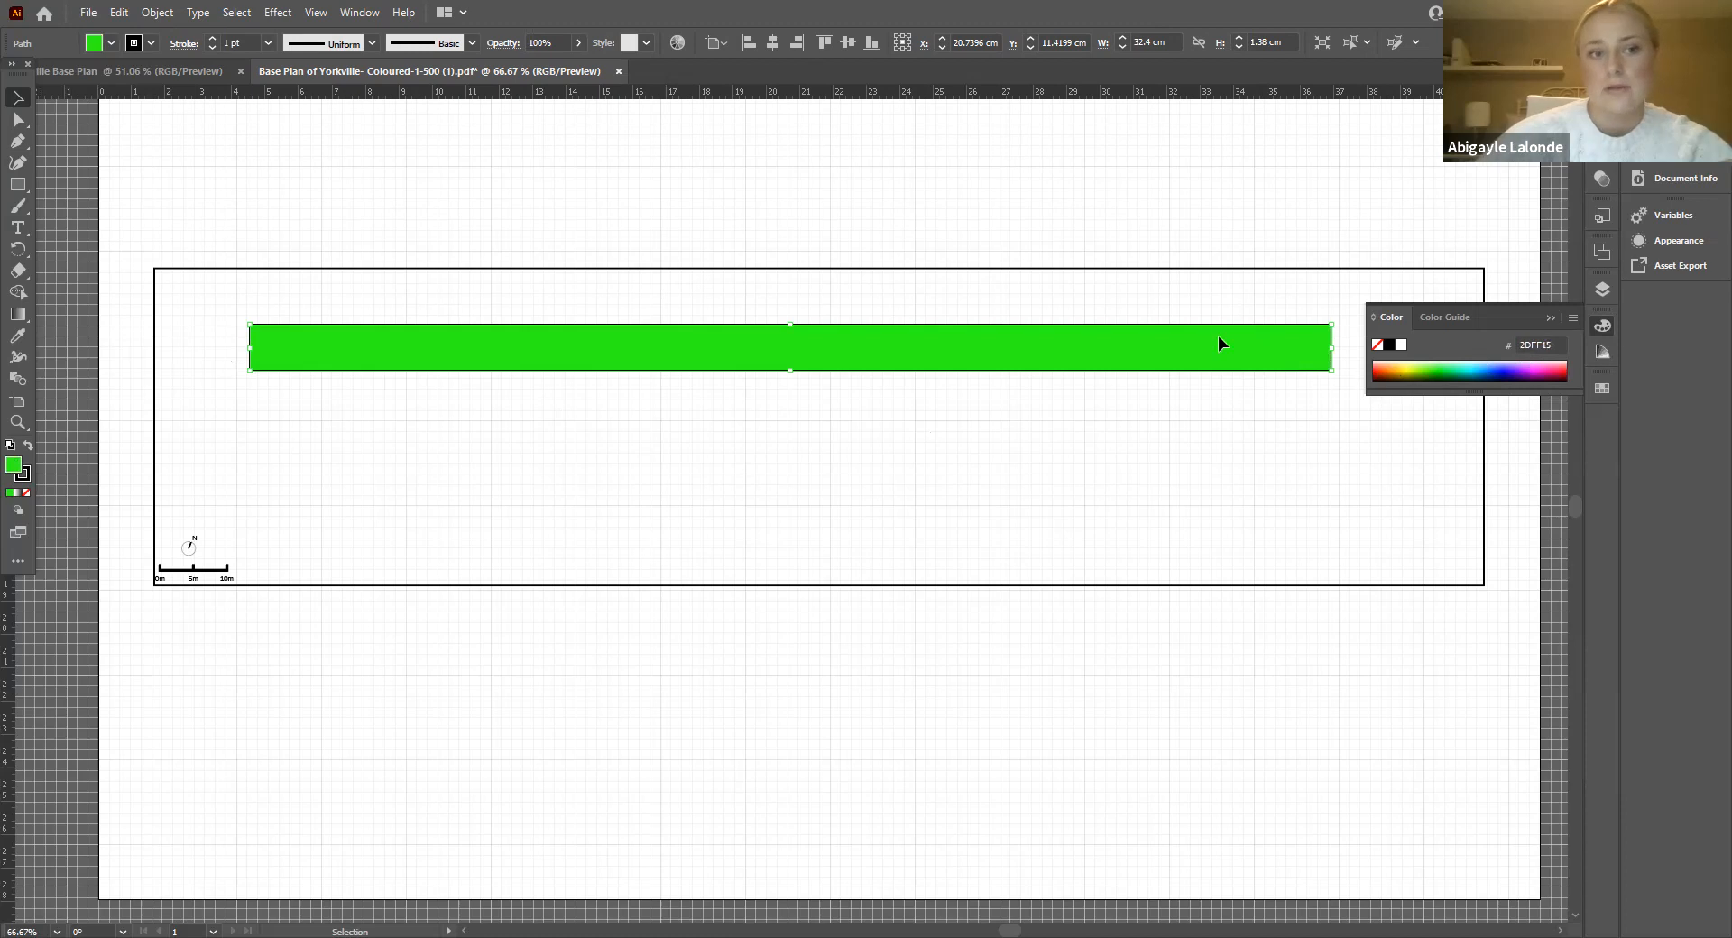
# Step: Undo the last fill colour changes and set the road rectangle's fill to none
pyautogui.click(1551, 317)
pyautogui.hotkey('ctrl', 'z')
pyautogui.hotkey('ctrl', 'z')
pyautogui.hotkey('ctrl', 'z')
pyautogui.hotkey('ctrl', 'z')
pyautogui.hotkey('ctrl', 'z')
pyautogui.hotkey('ctrl', 'z')
pyautogui.hotkey('ctrl', 'z')
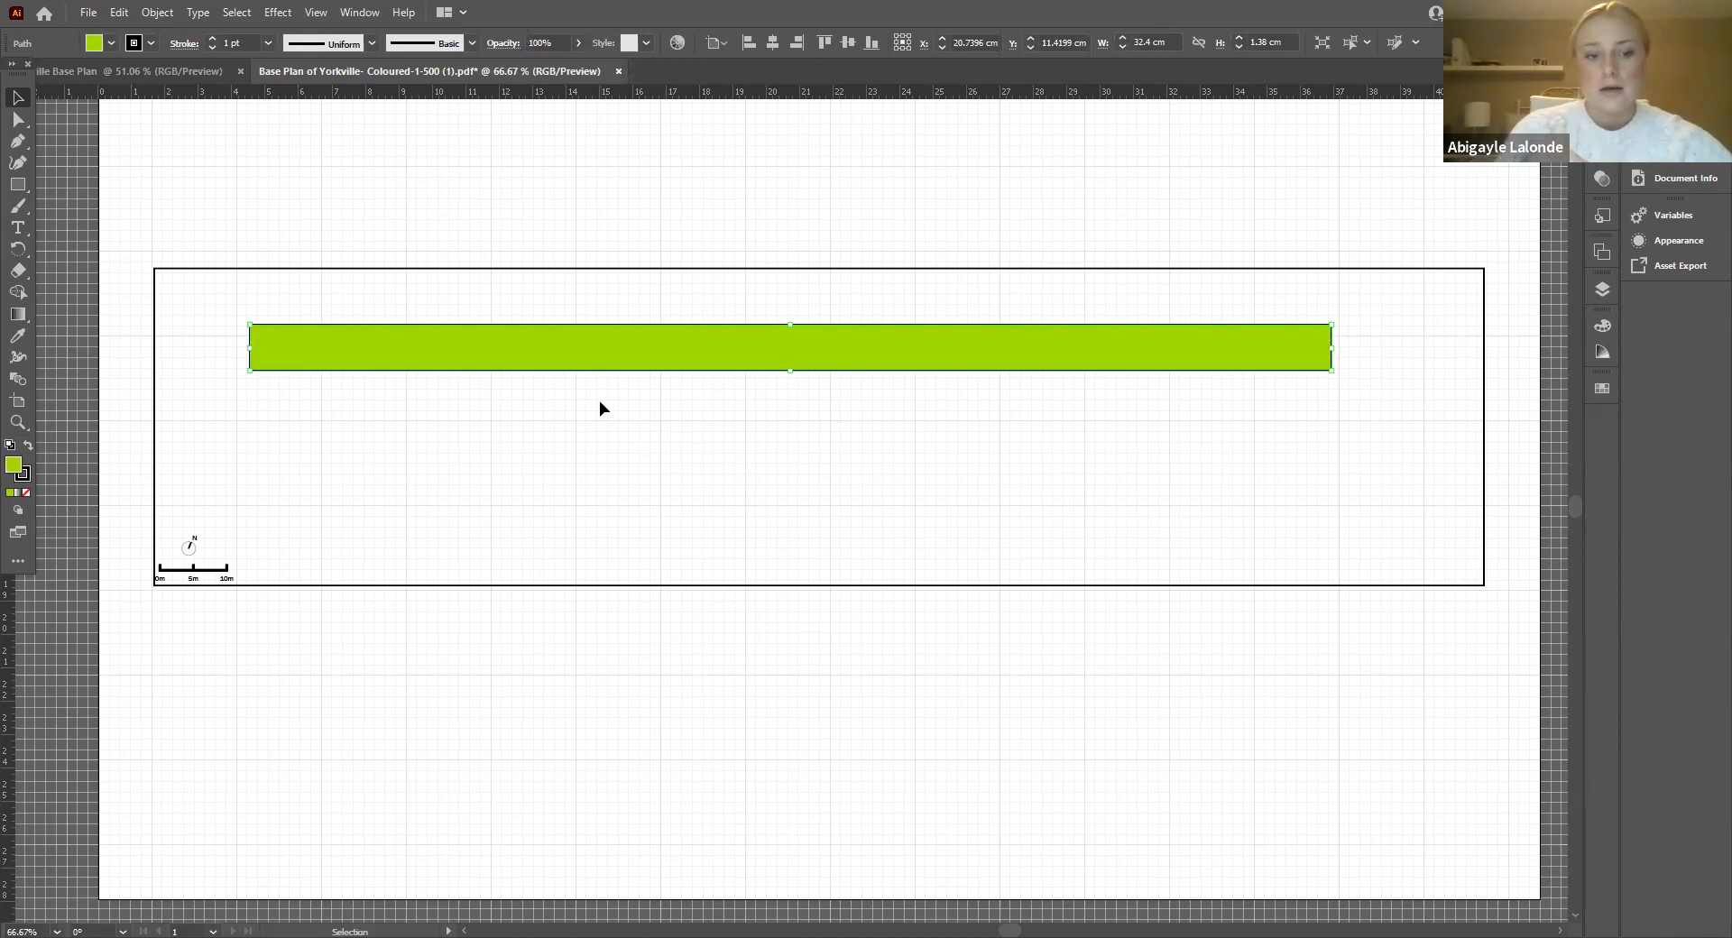
pyautogui.click(18, 185)
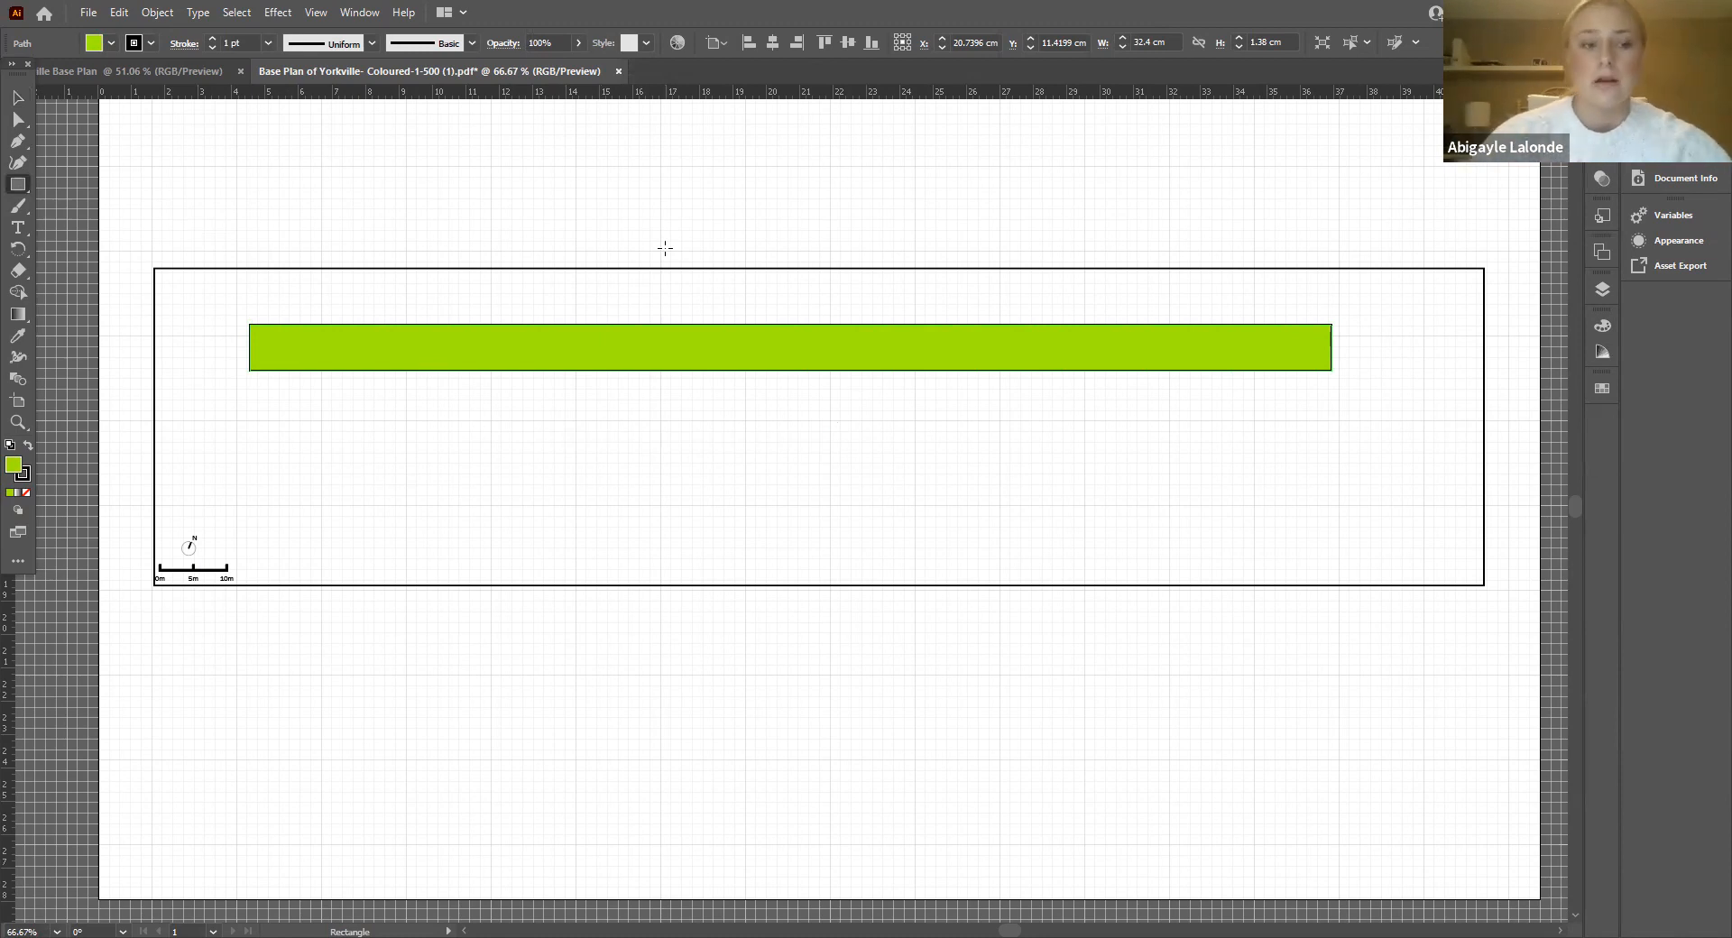
pyautogui.press('/')
# Step: Move the road rectangle back against the frame's left edge, to about X 17.91 cm, Y 10.91 cm, and deselect it
pyautogui.click(17, 93)
pyautogui.moveTo(590, 327); pyautogui.dragTo(496, 310)
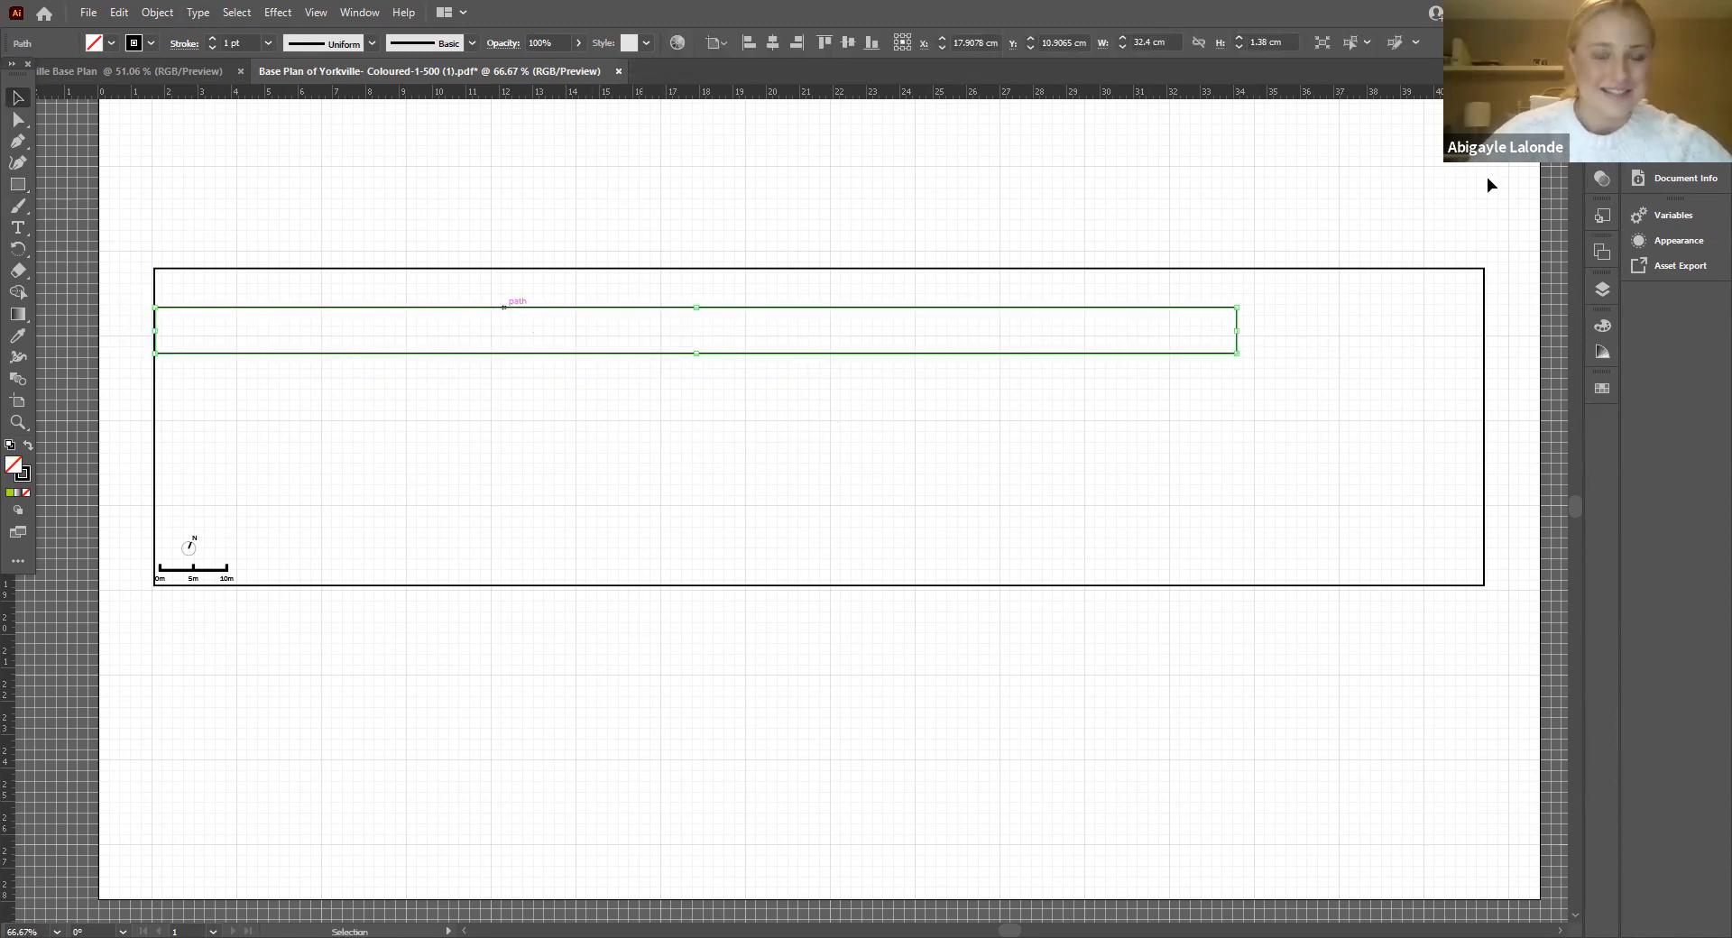
pyautogui.click(1334, 231)
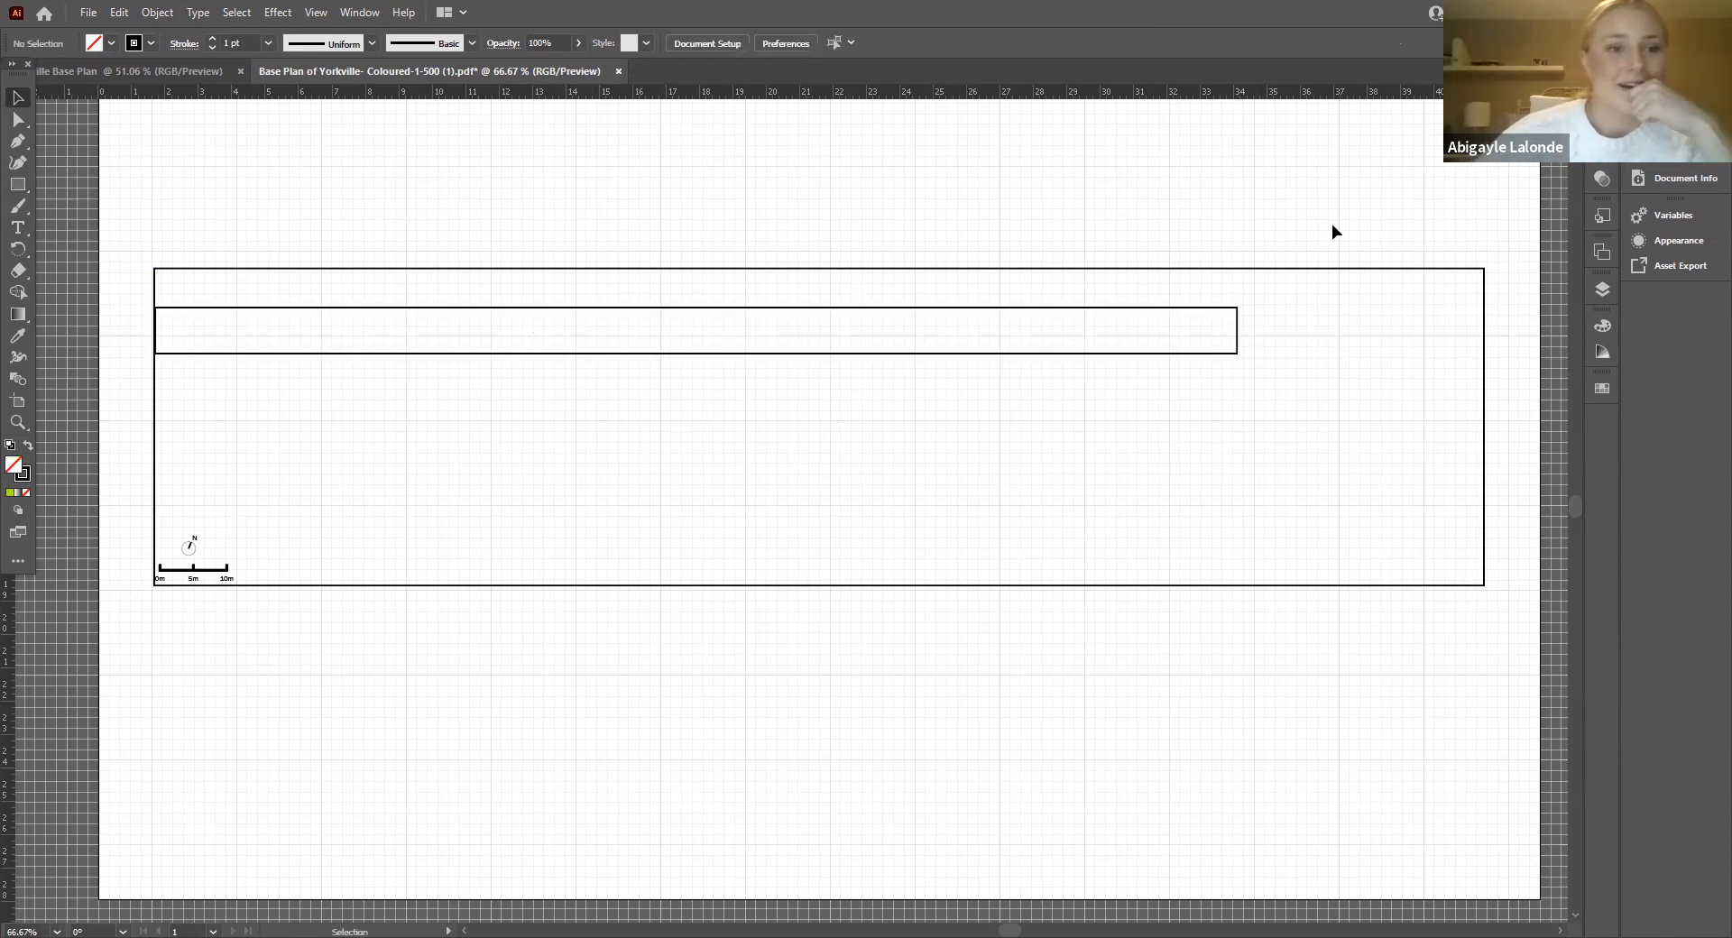
# Step: Show the coloured base plan on Layer 1 and move the road rectangle up onto the plan's road edges
pyautogui.click(1611, 287)
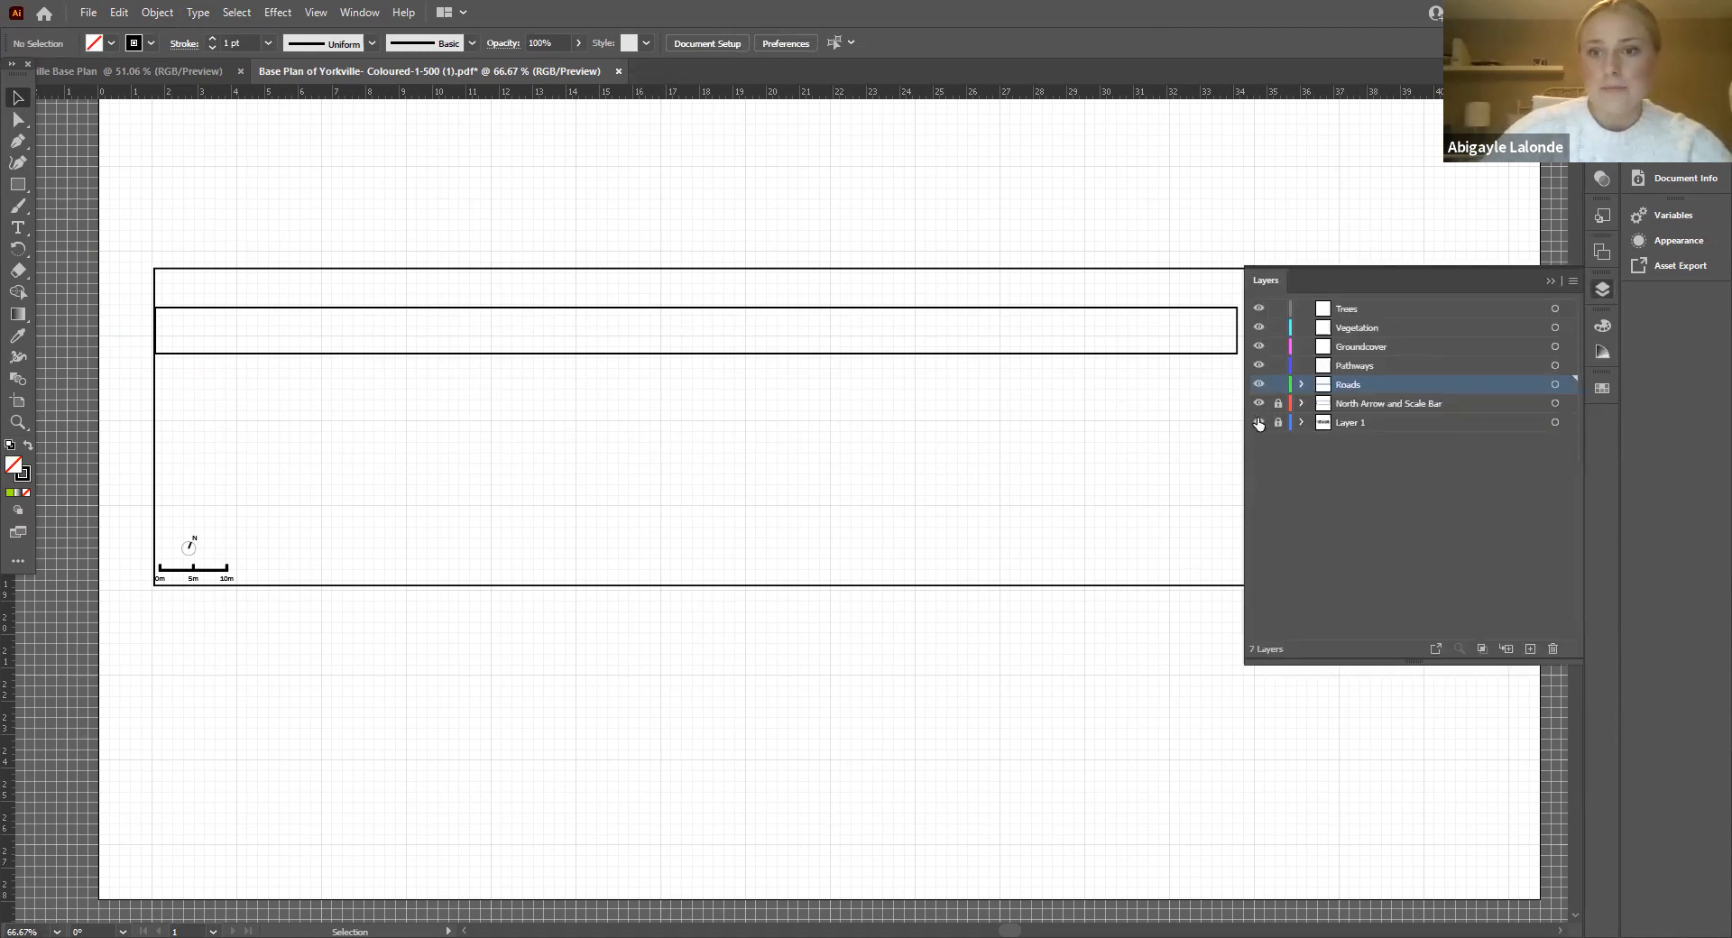
pyautogui.click(1258, 423)
pyautogui.click(1546, 282)
pyautogui.moveTo(1184, 308); pyautogui.dragTo(1184, 291)
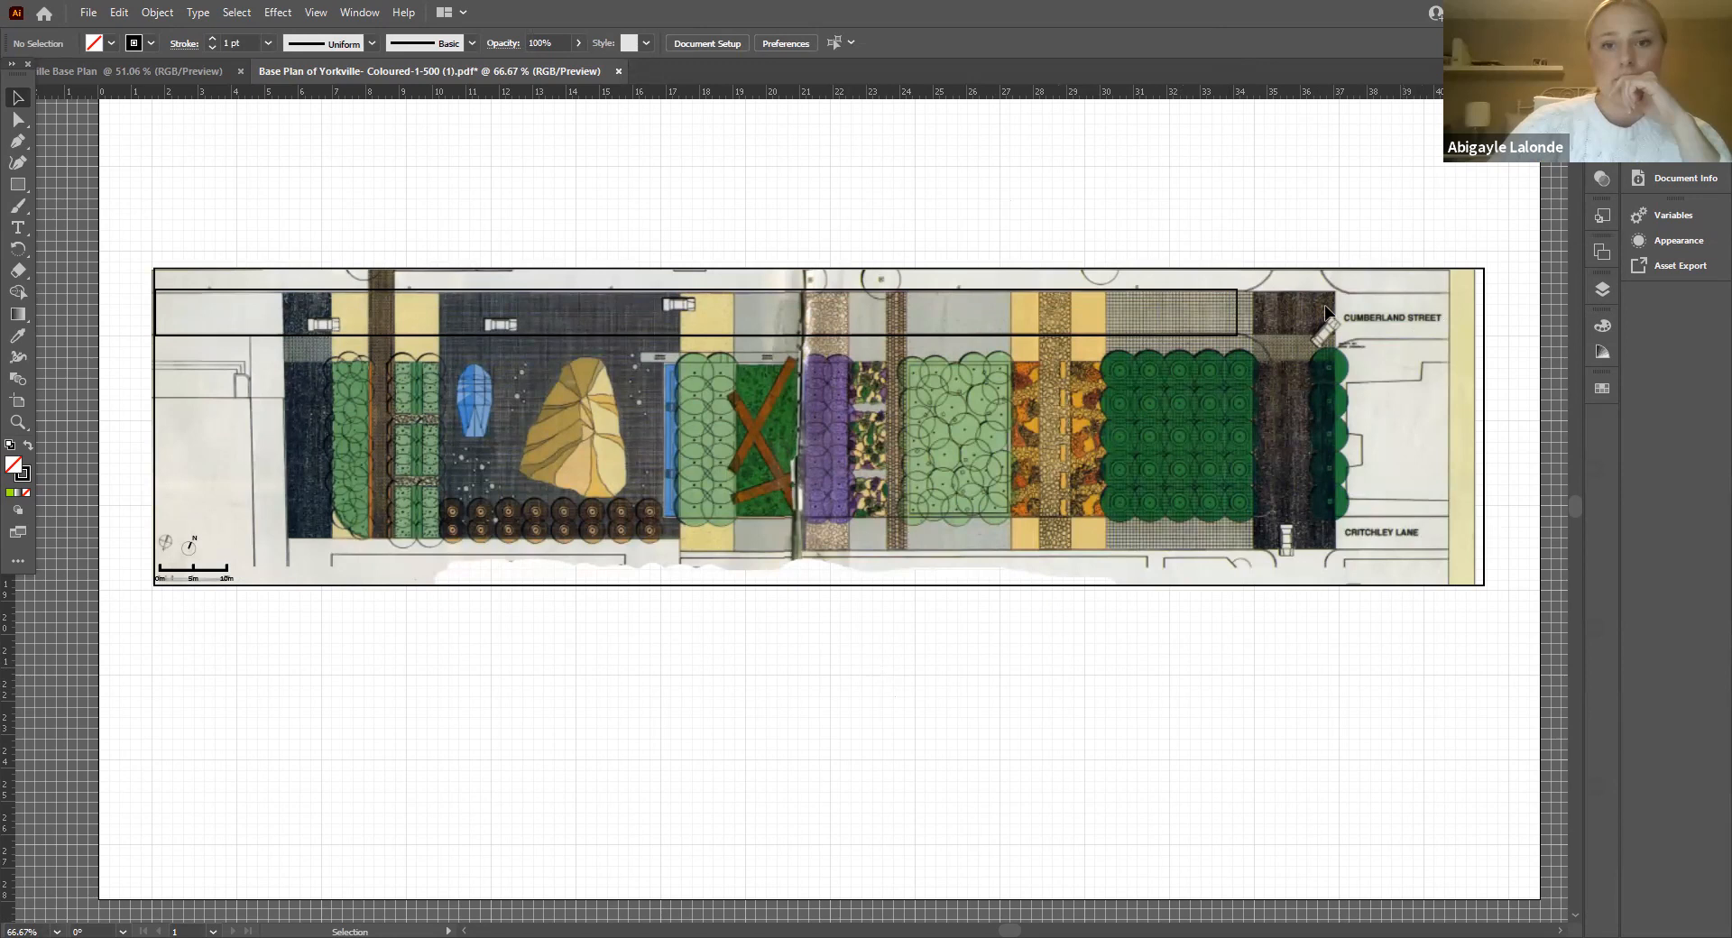
# Step: Delete the vertical segment at the right end of the road rectangle, leaving that end open
pyautogui.press('a')
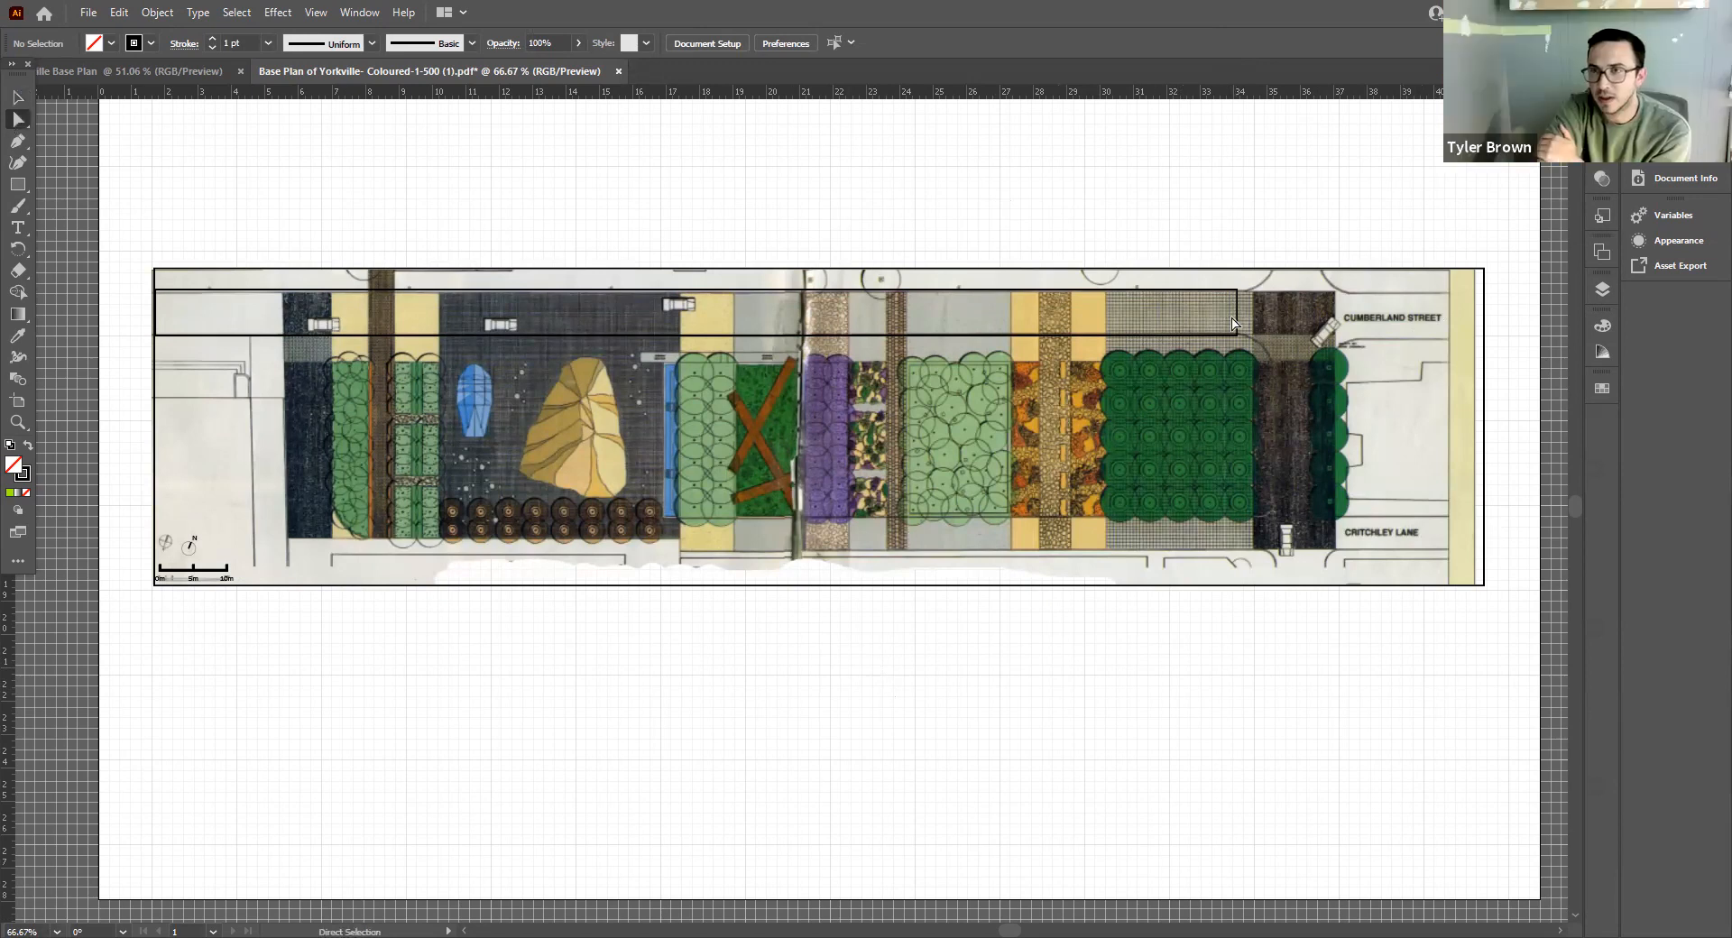
pyautogui.click(1235, 312)
pyautogui.click(1241, 336)
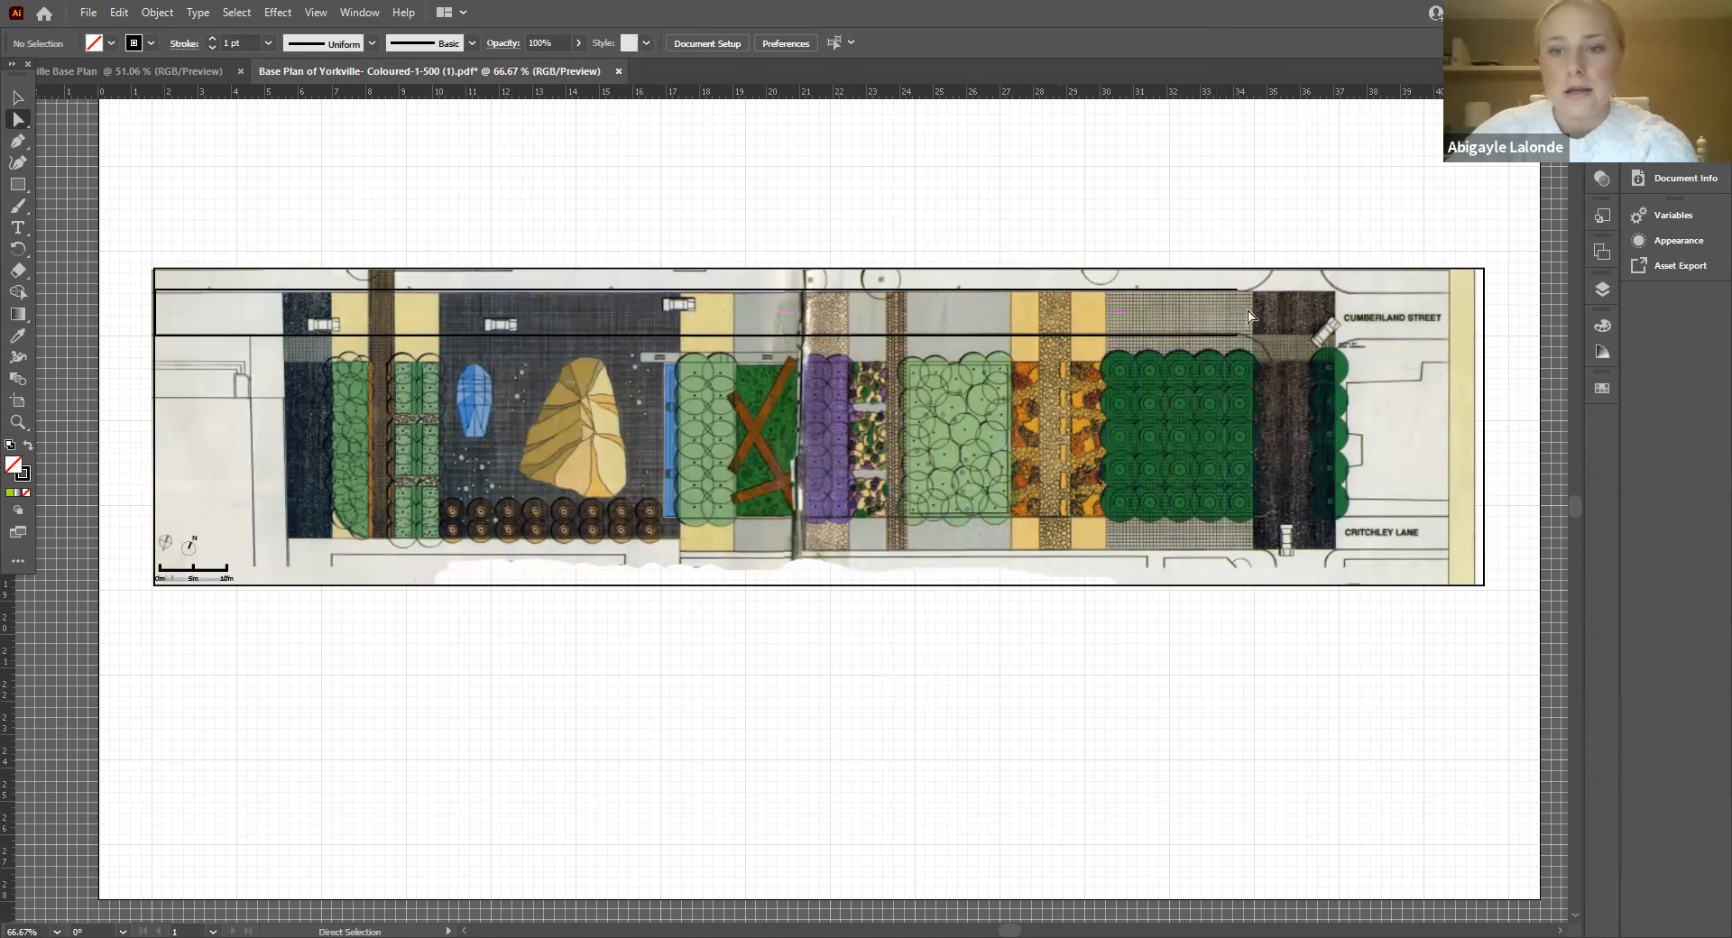
# Step: Extend the upper road edge with the Curvature tool, following the plan's curved corner before Cumberland Street up to the frame's top edge
pyautogui.click(19, 166)
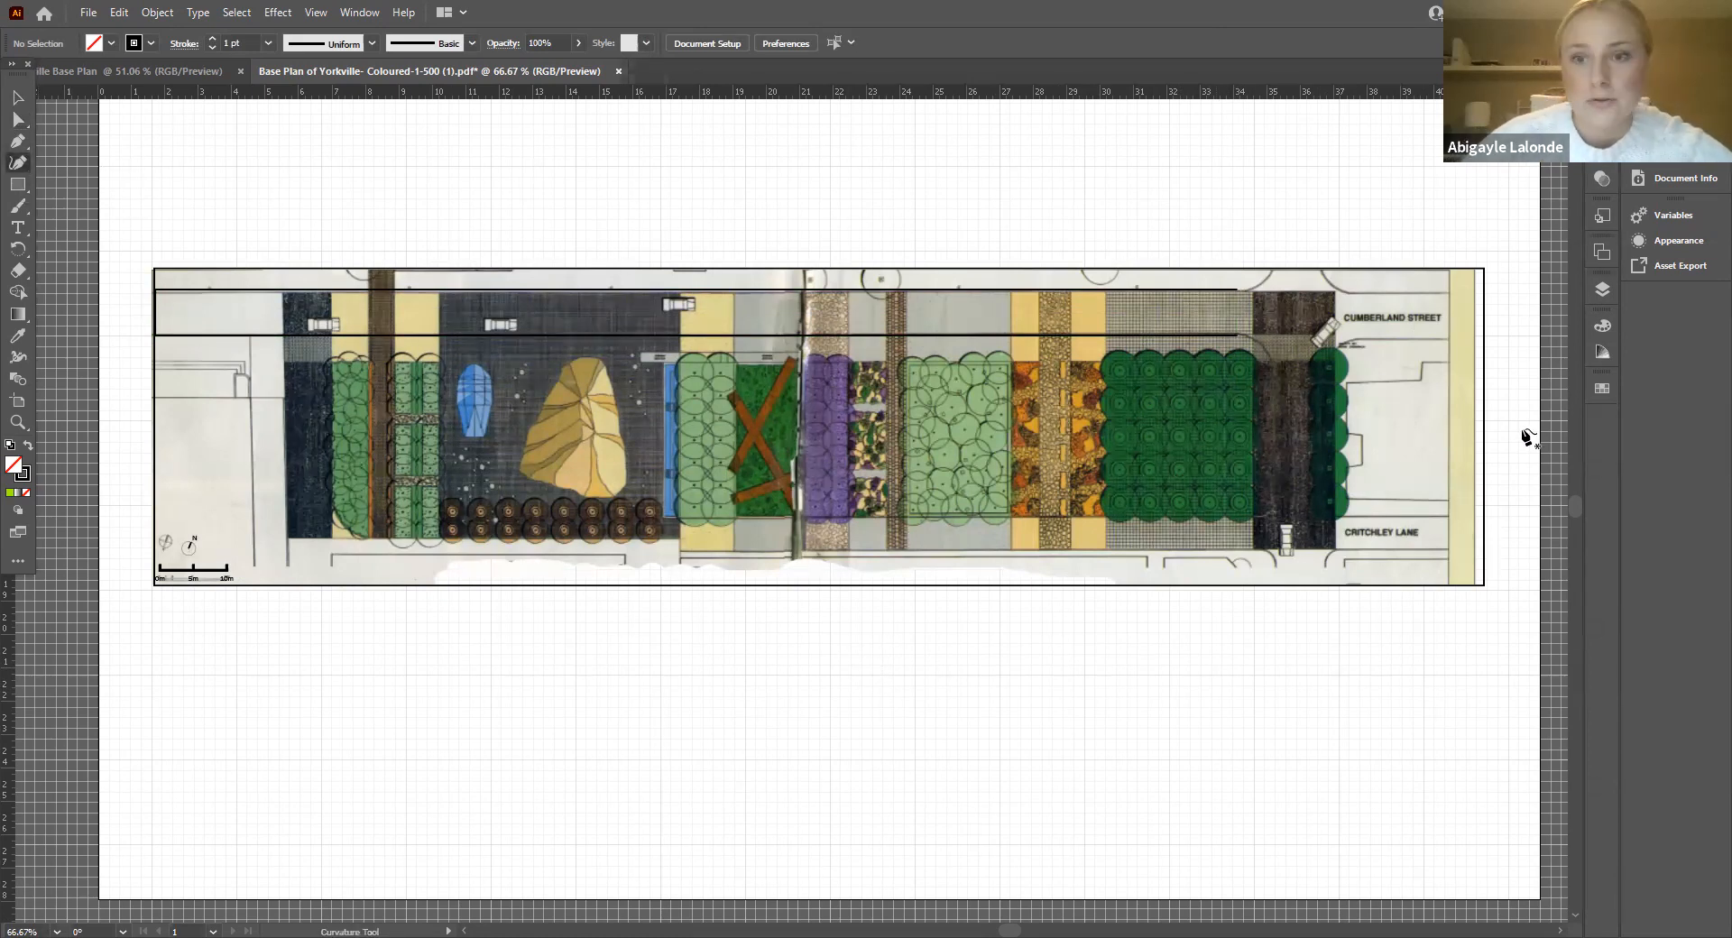
pyautogui.hotkey('ctrl', '=')
pyautogui.hotkey('ctrl', '=')
pyautogui.hotkey('ctrl', '=')
pyautogui.hscroll(5, 1413, 419)
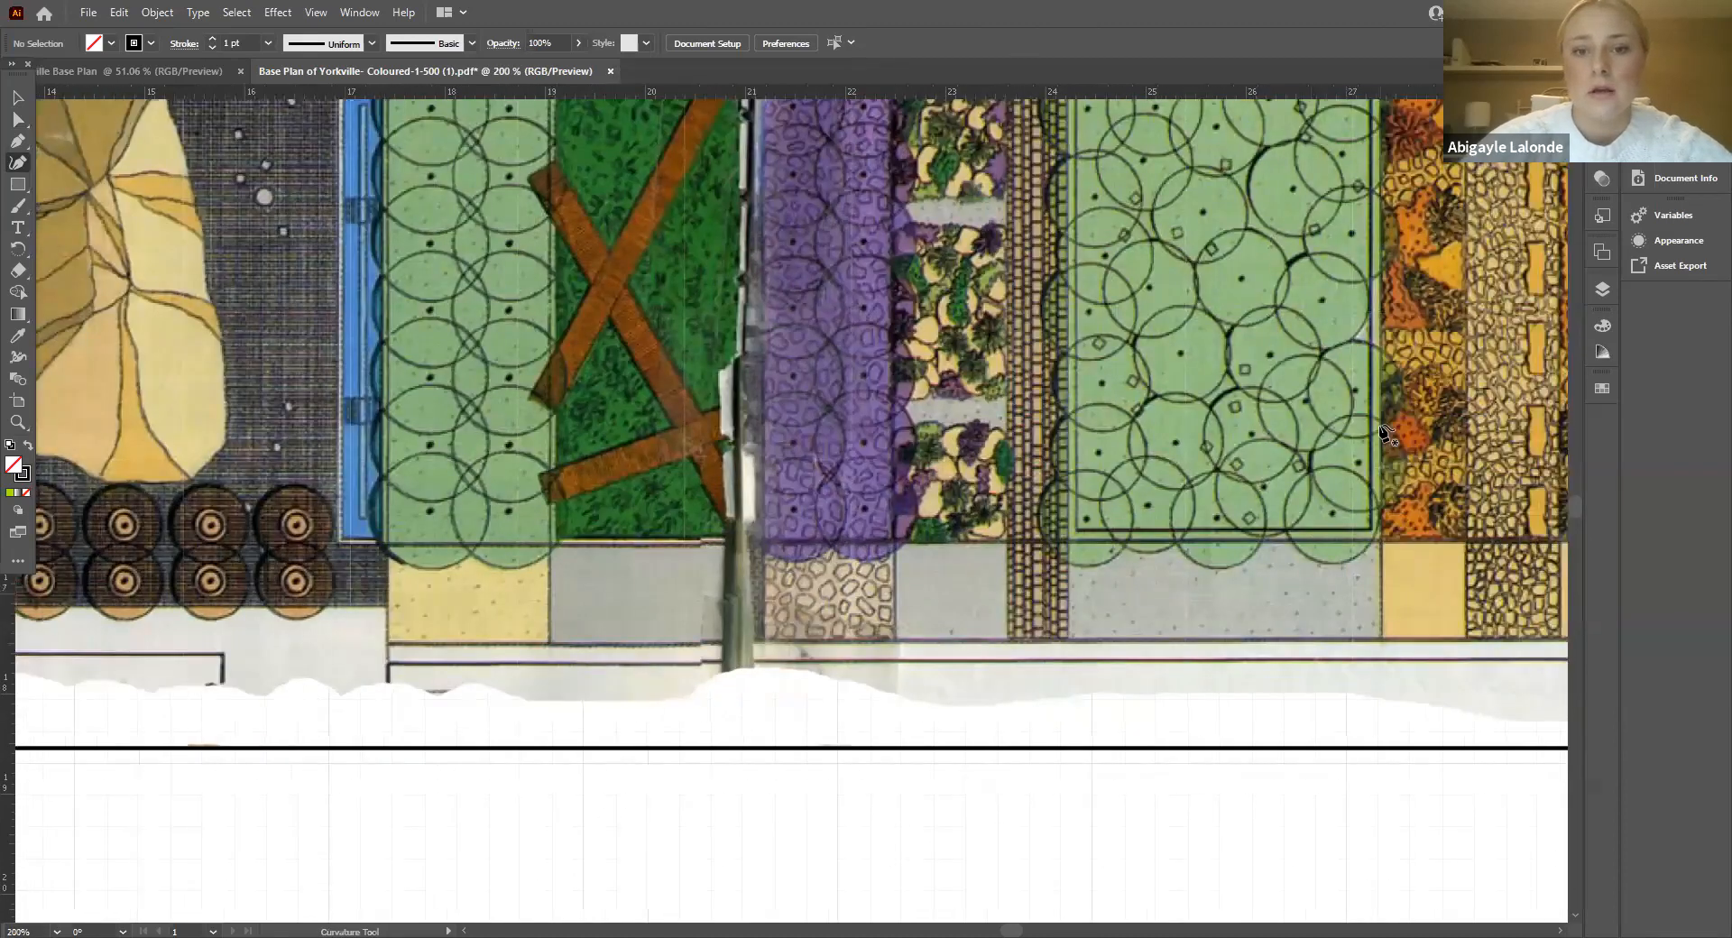
pyautogui.scroll(5, 1387, 433)
pyautogui.hscroll(10, 1387, 434)
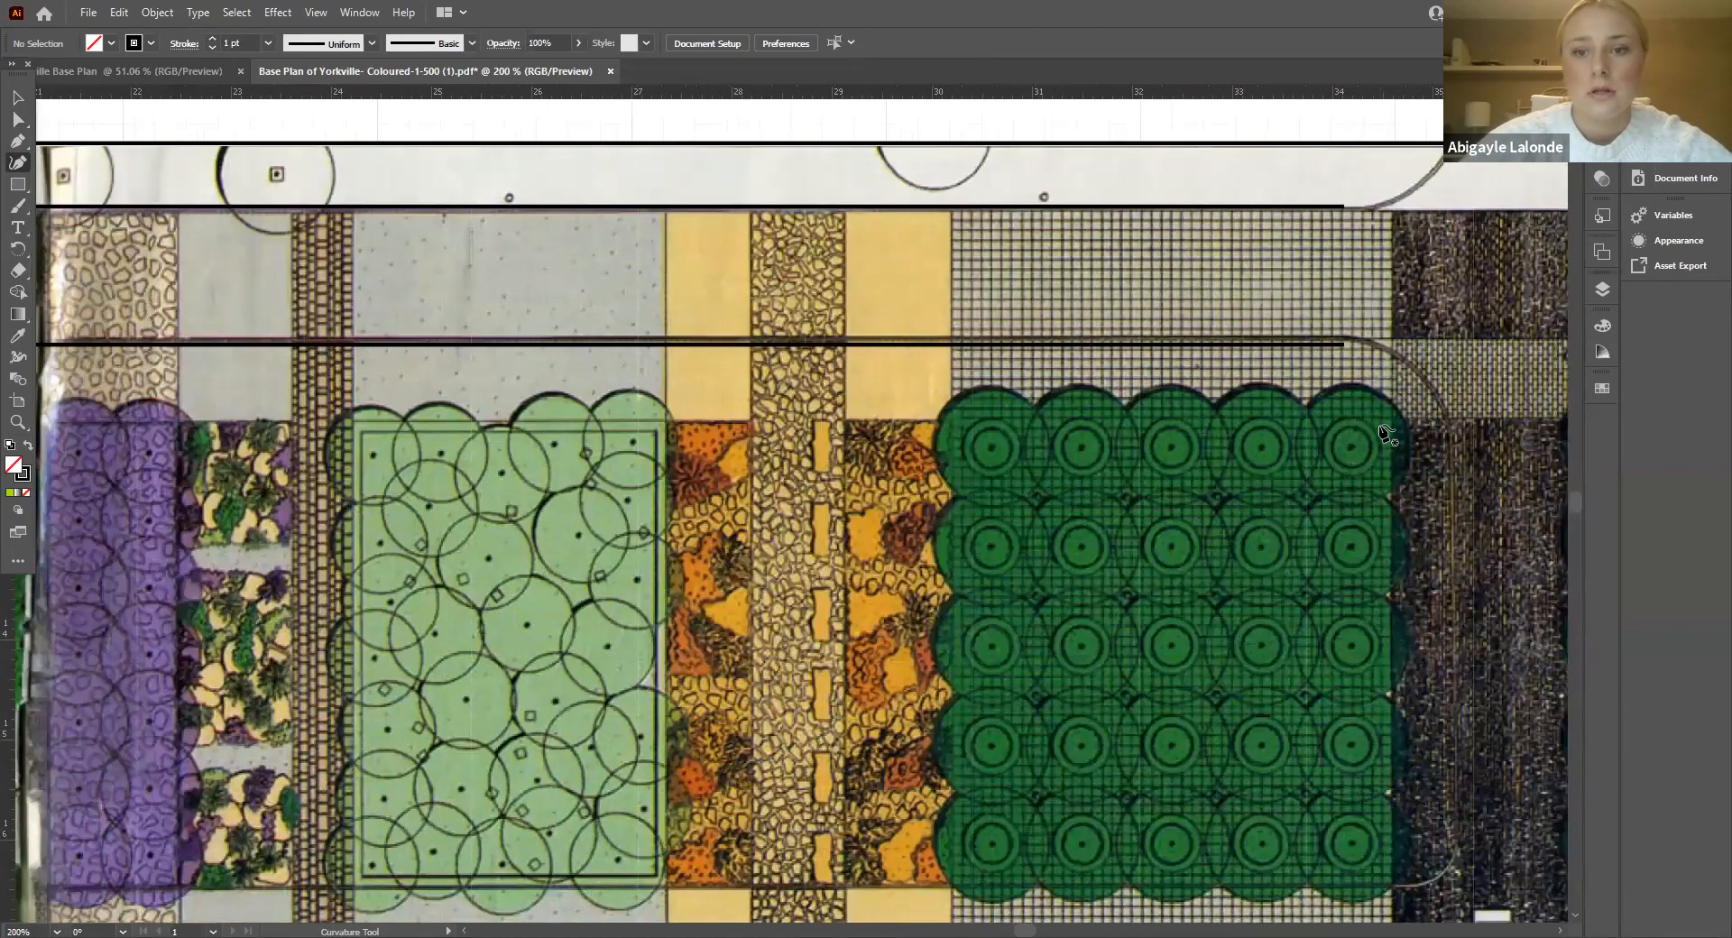
pyautogui.hscroll(2, 1387, 434)
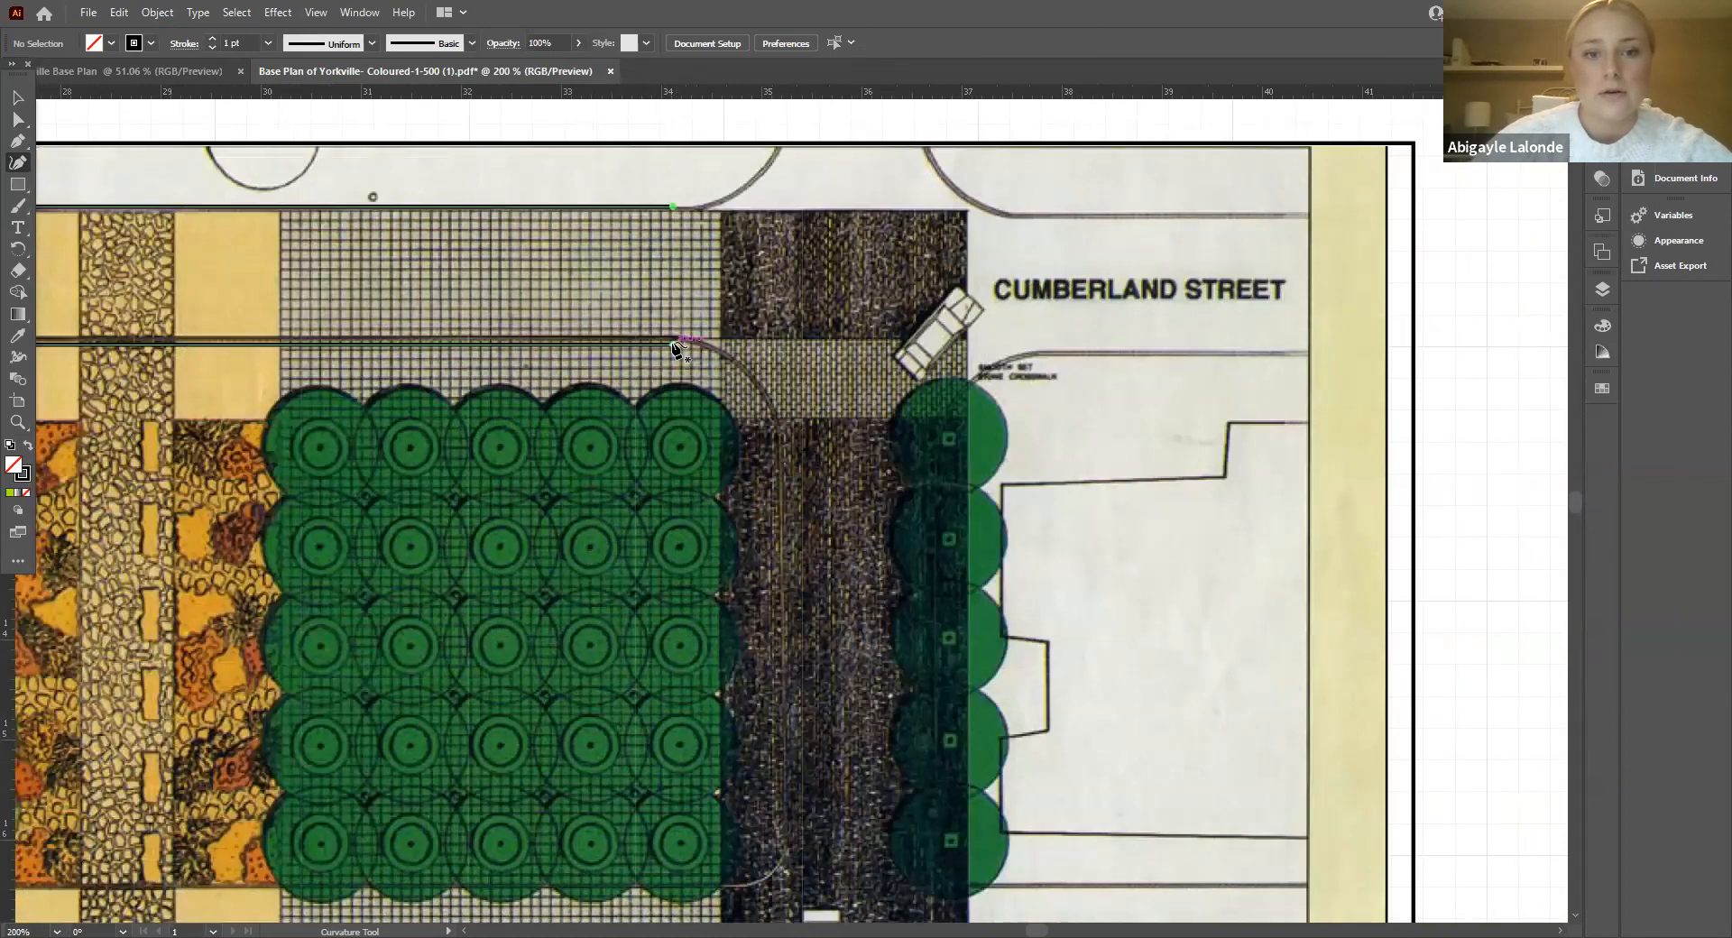
pyautogui.click(675, 346)
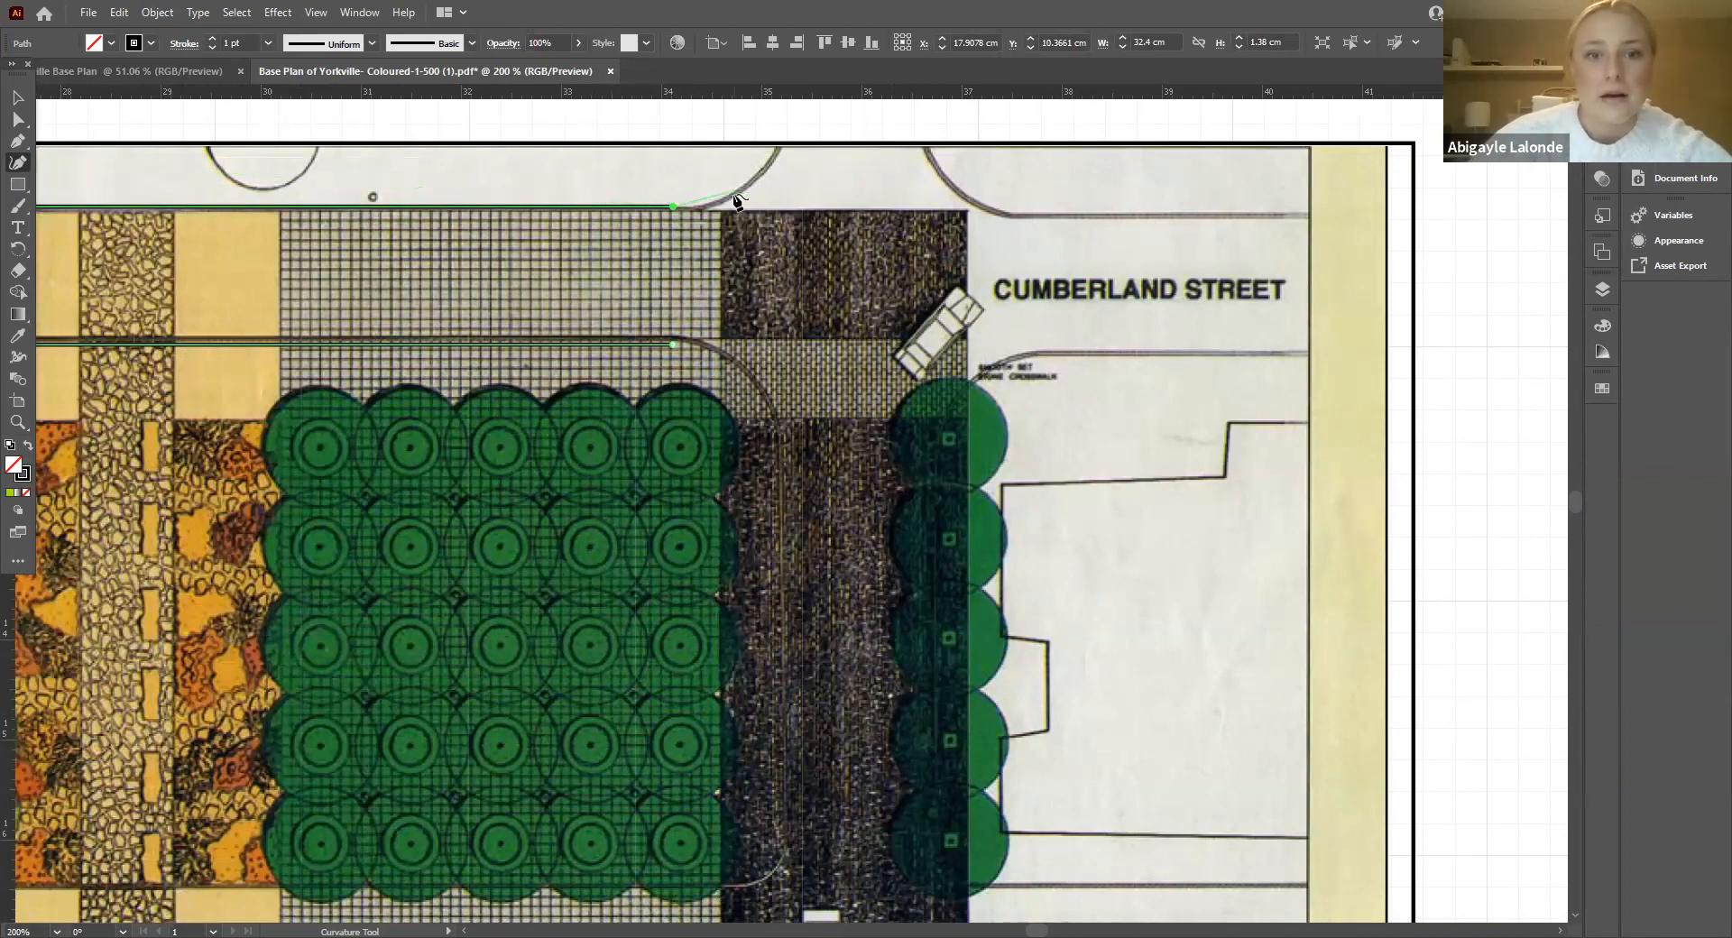
pyautogui.click(700, 206)
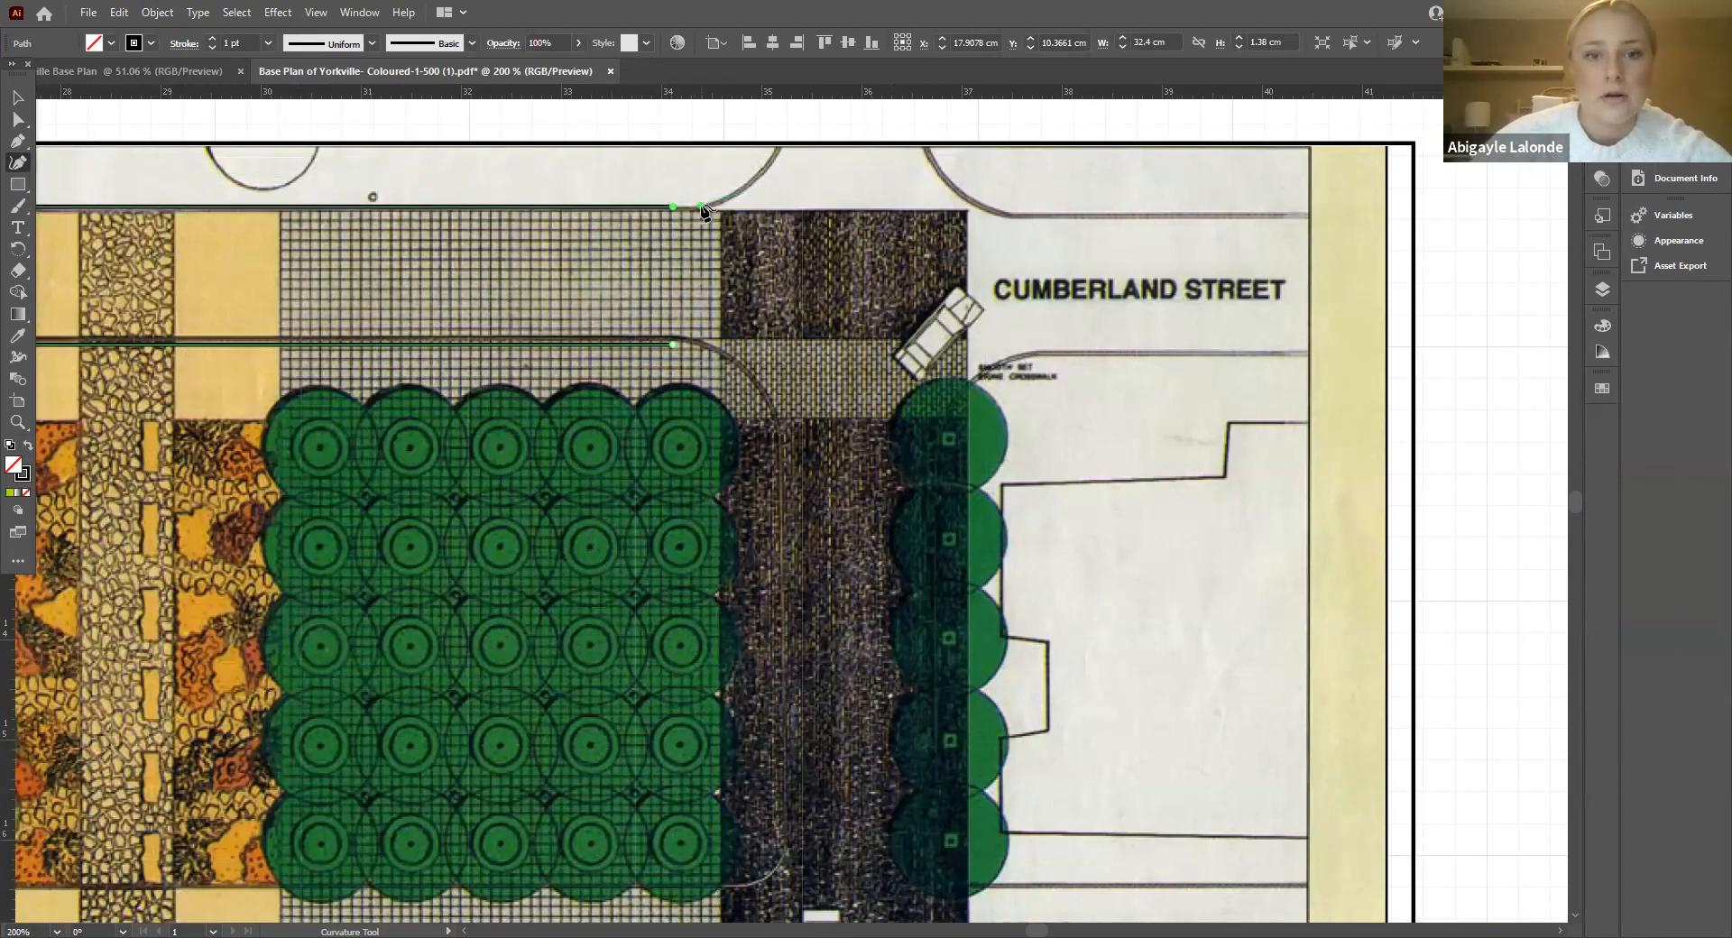
pyautogui.click(753, 179)
pyautogui.click(778, 147)
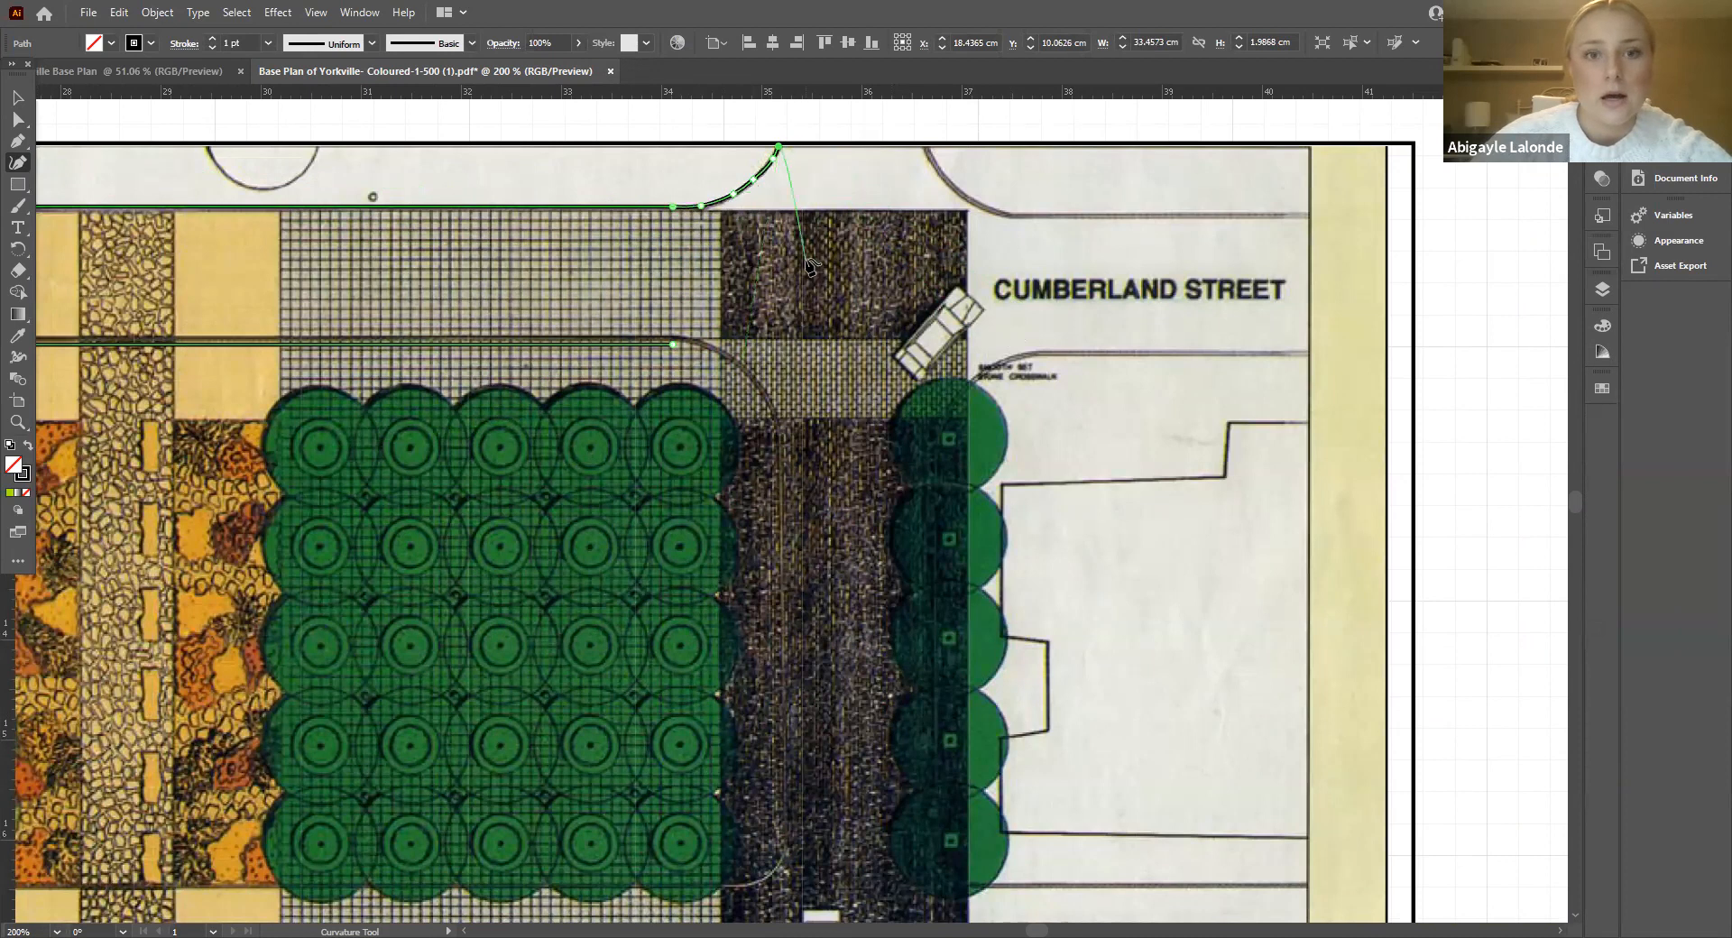
pyautogui.click(157, 12)
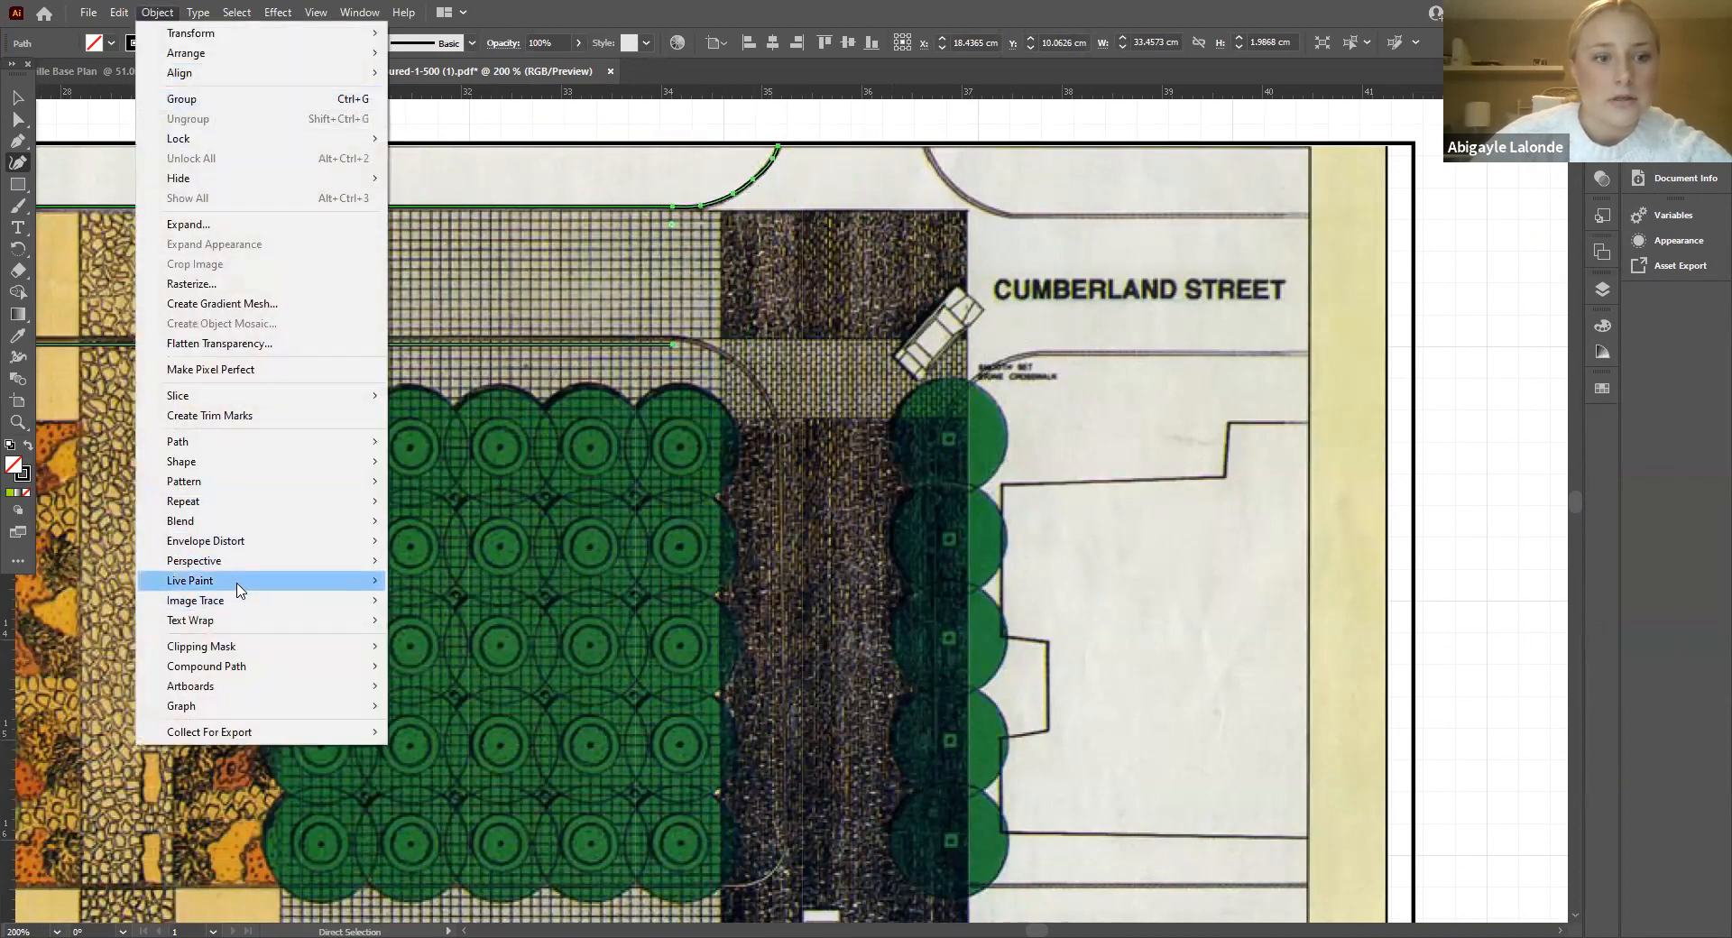
pyautogui.moveTo(220, 563)
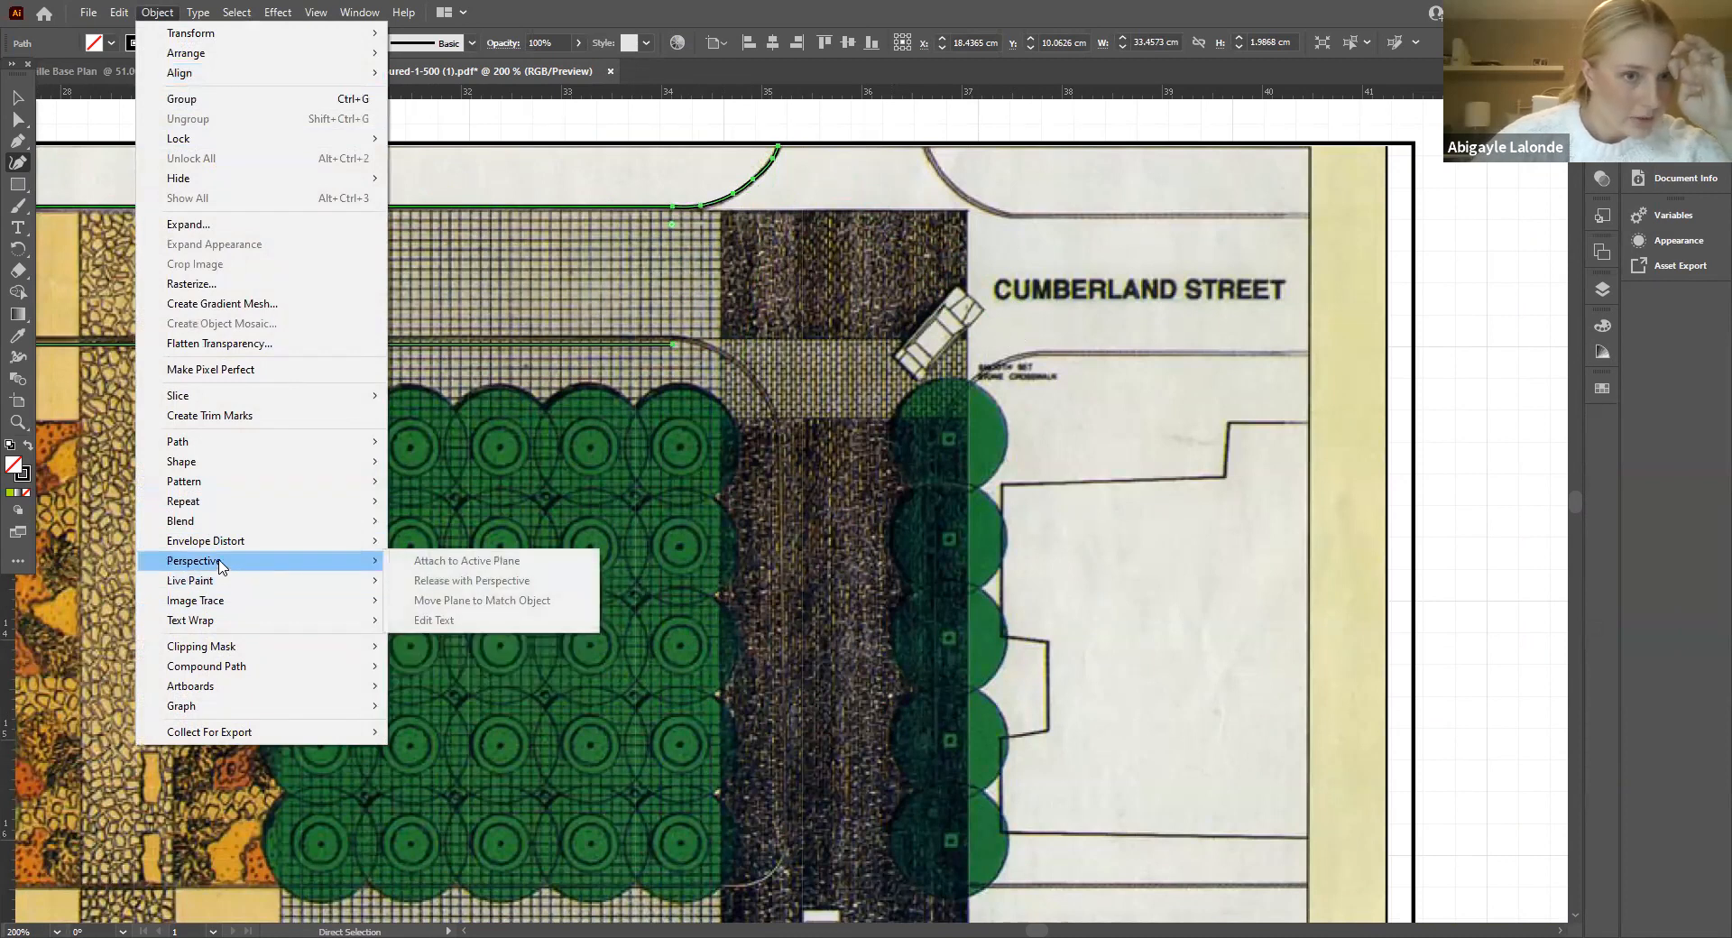
pyautogui.click(38, 64)
pyautogui.click(88, 12)
pyautogui.click(56, 128)
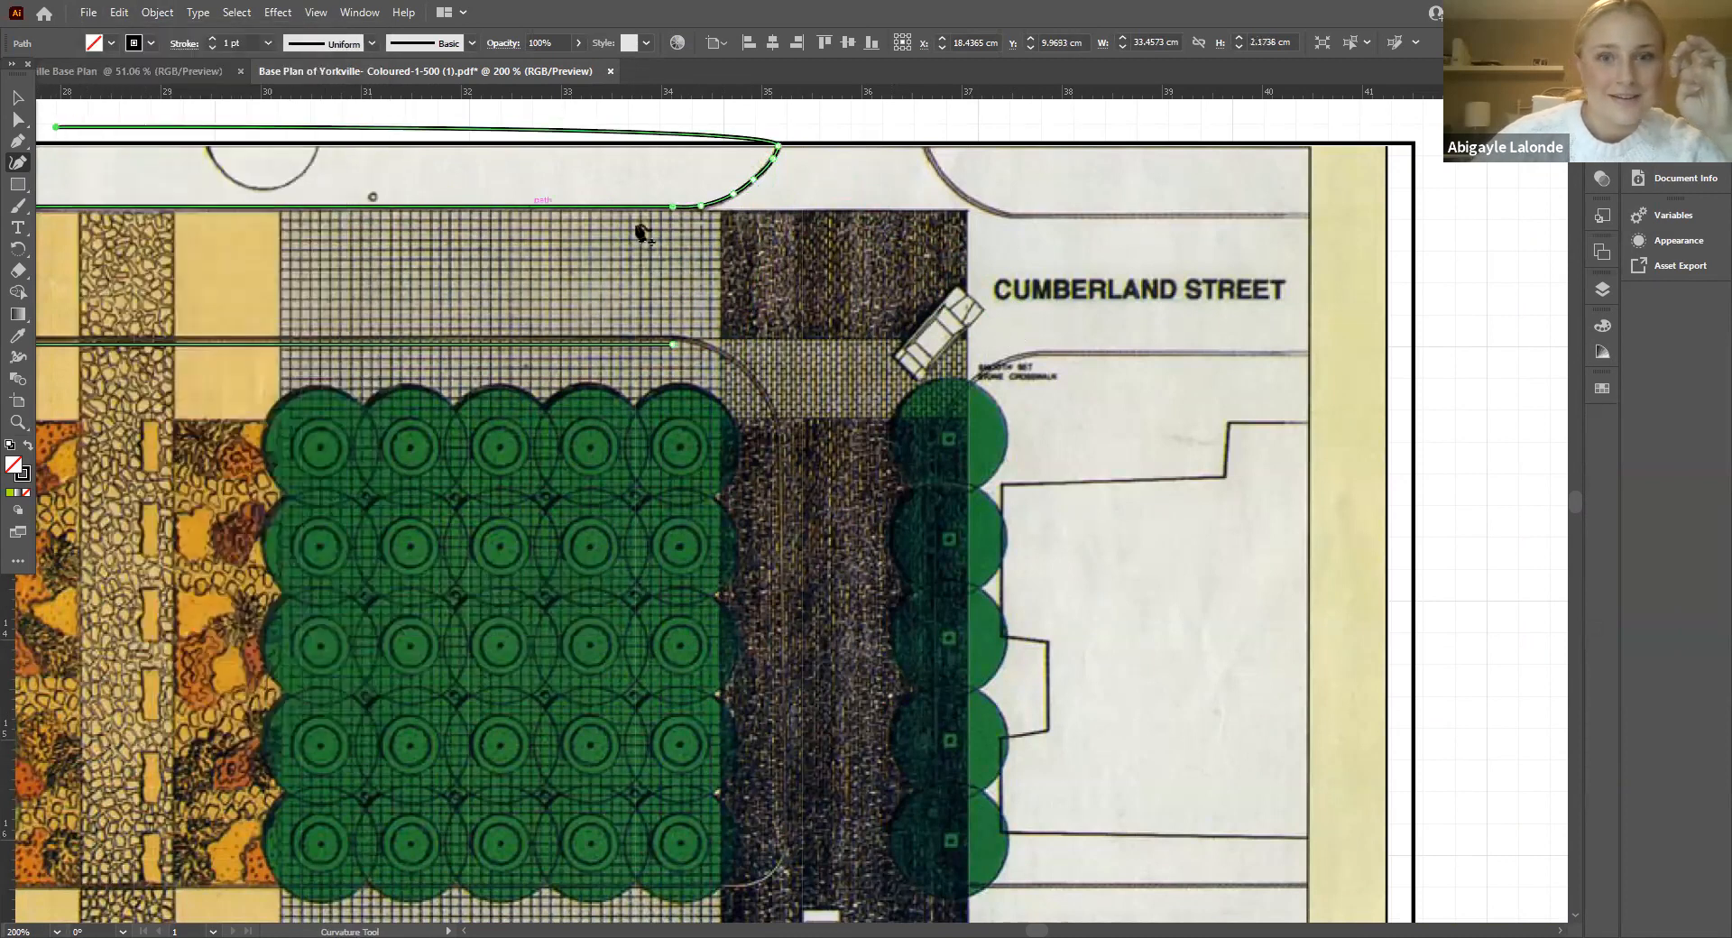
pyautogui.hotkey('ctrl', 'z')
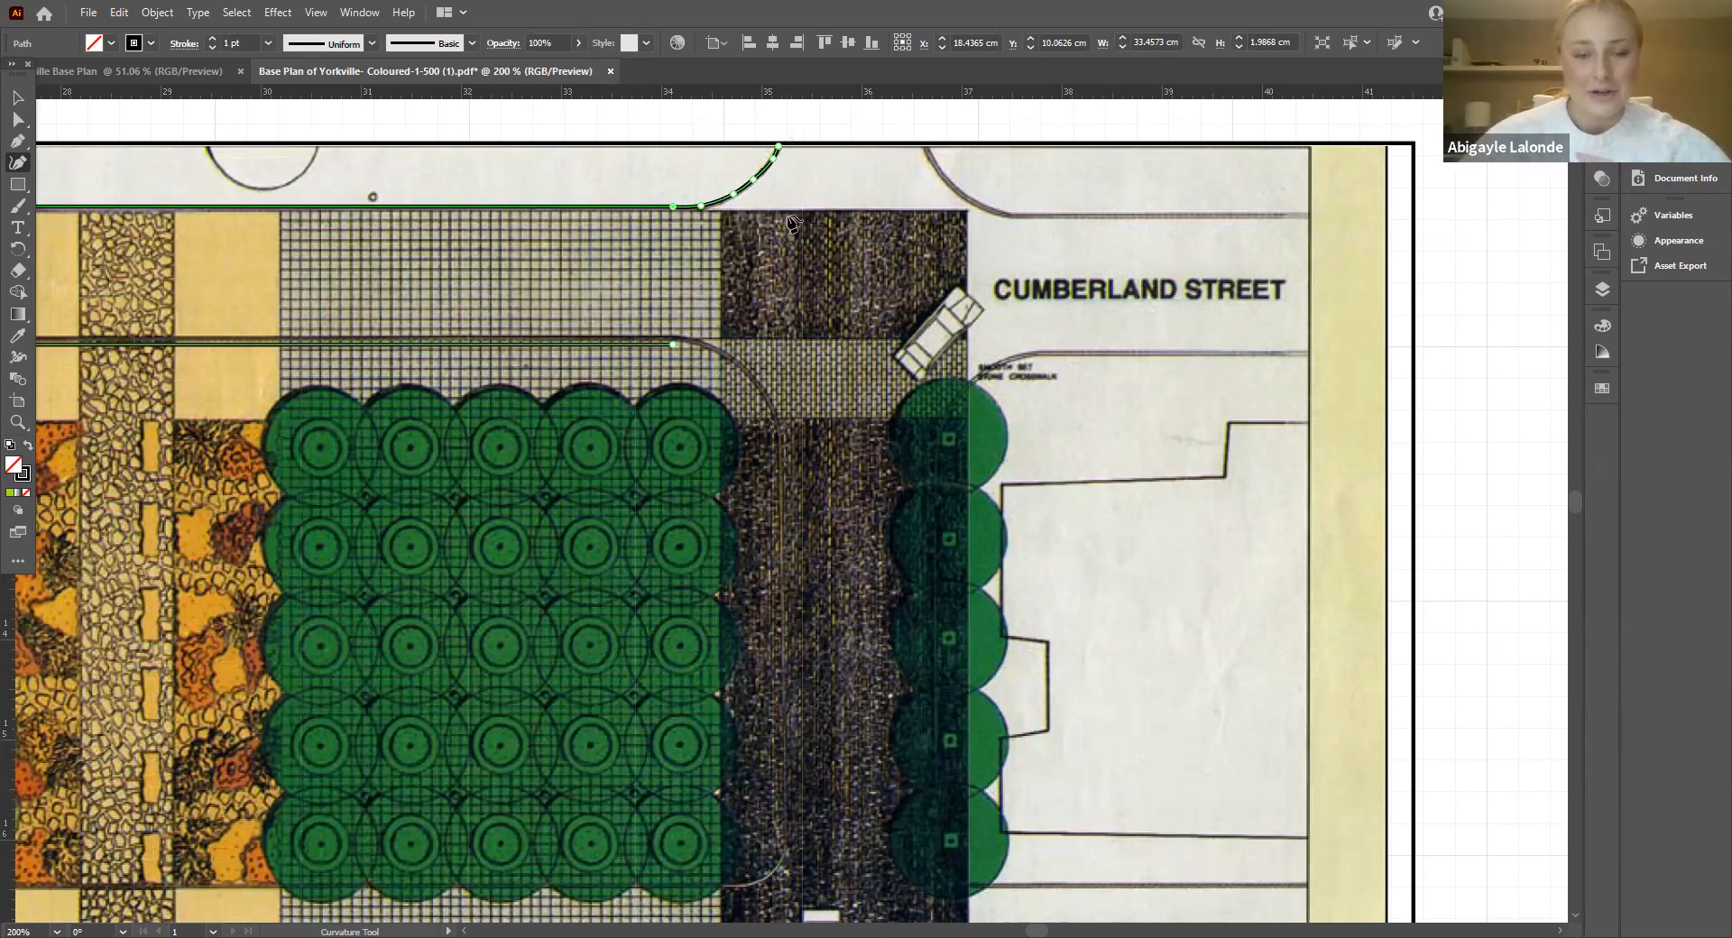
# Step: Open the road path in isolation mode, return to the full drawing and deselect the path
pyautogui.click(17, 98)
pyautogui.click(525, 227)
pyautogui.doubleClick(732, 198)
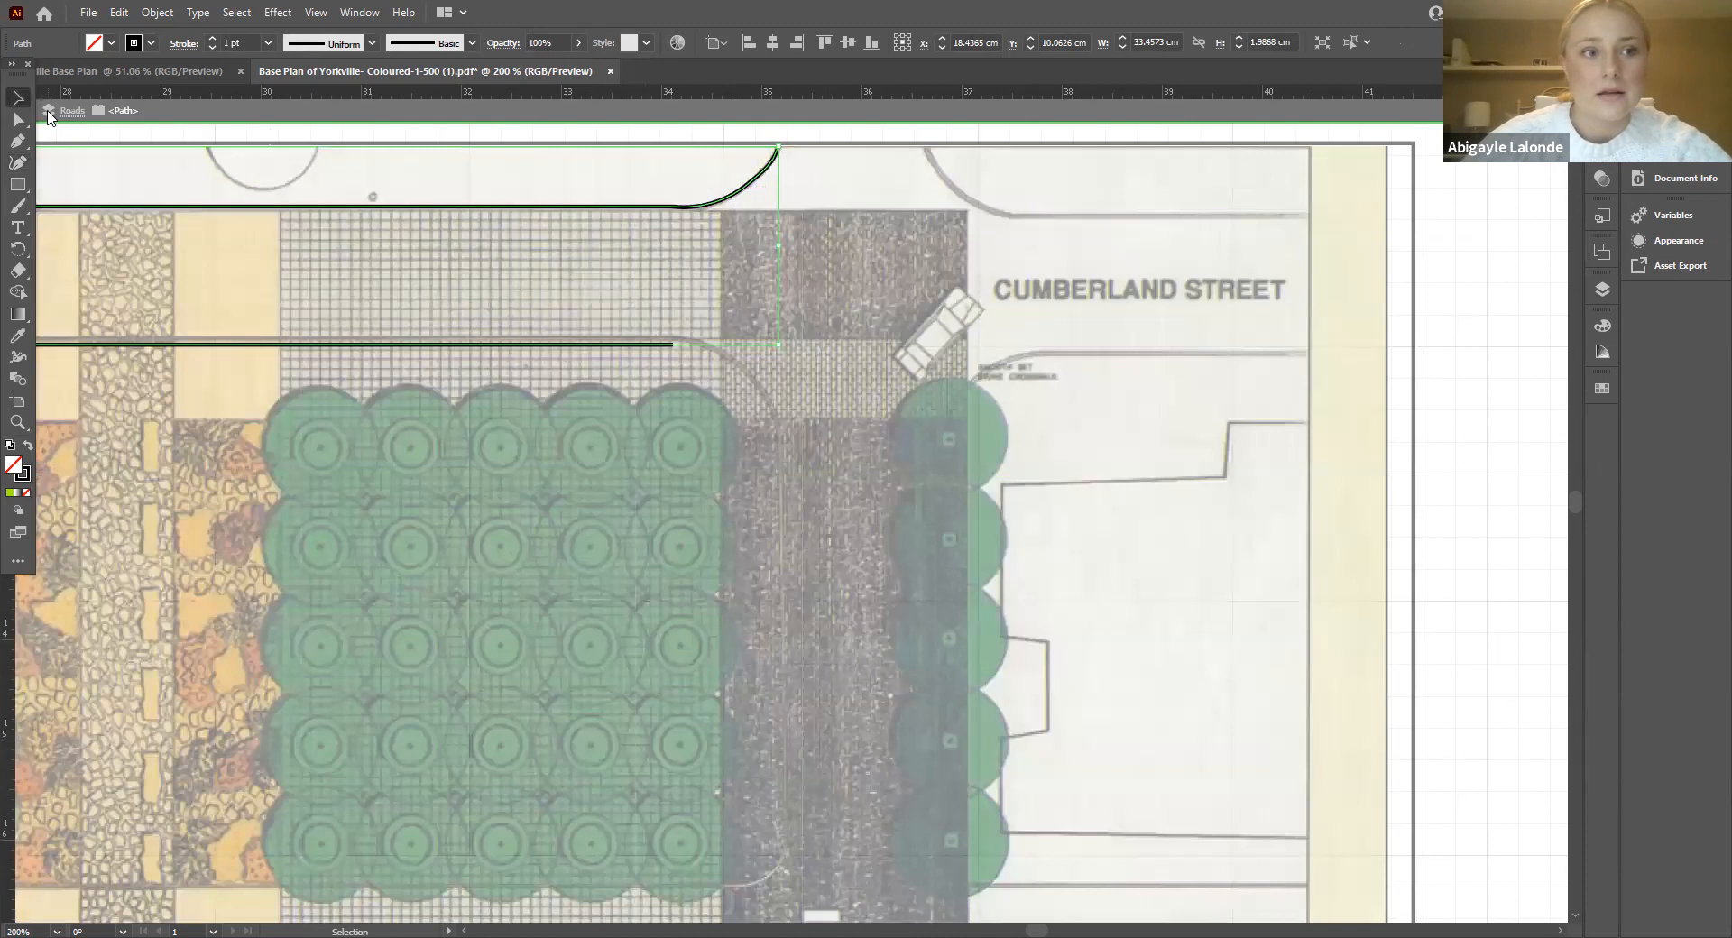
pyautogui.click(1193, 264)
pyautogui.click(462, 112)
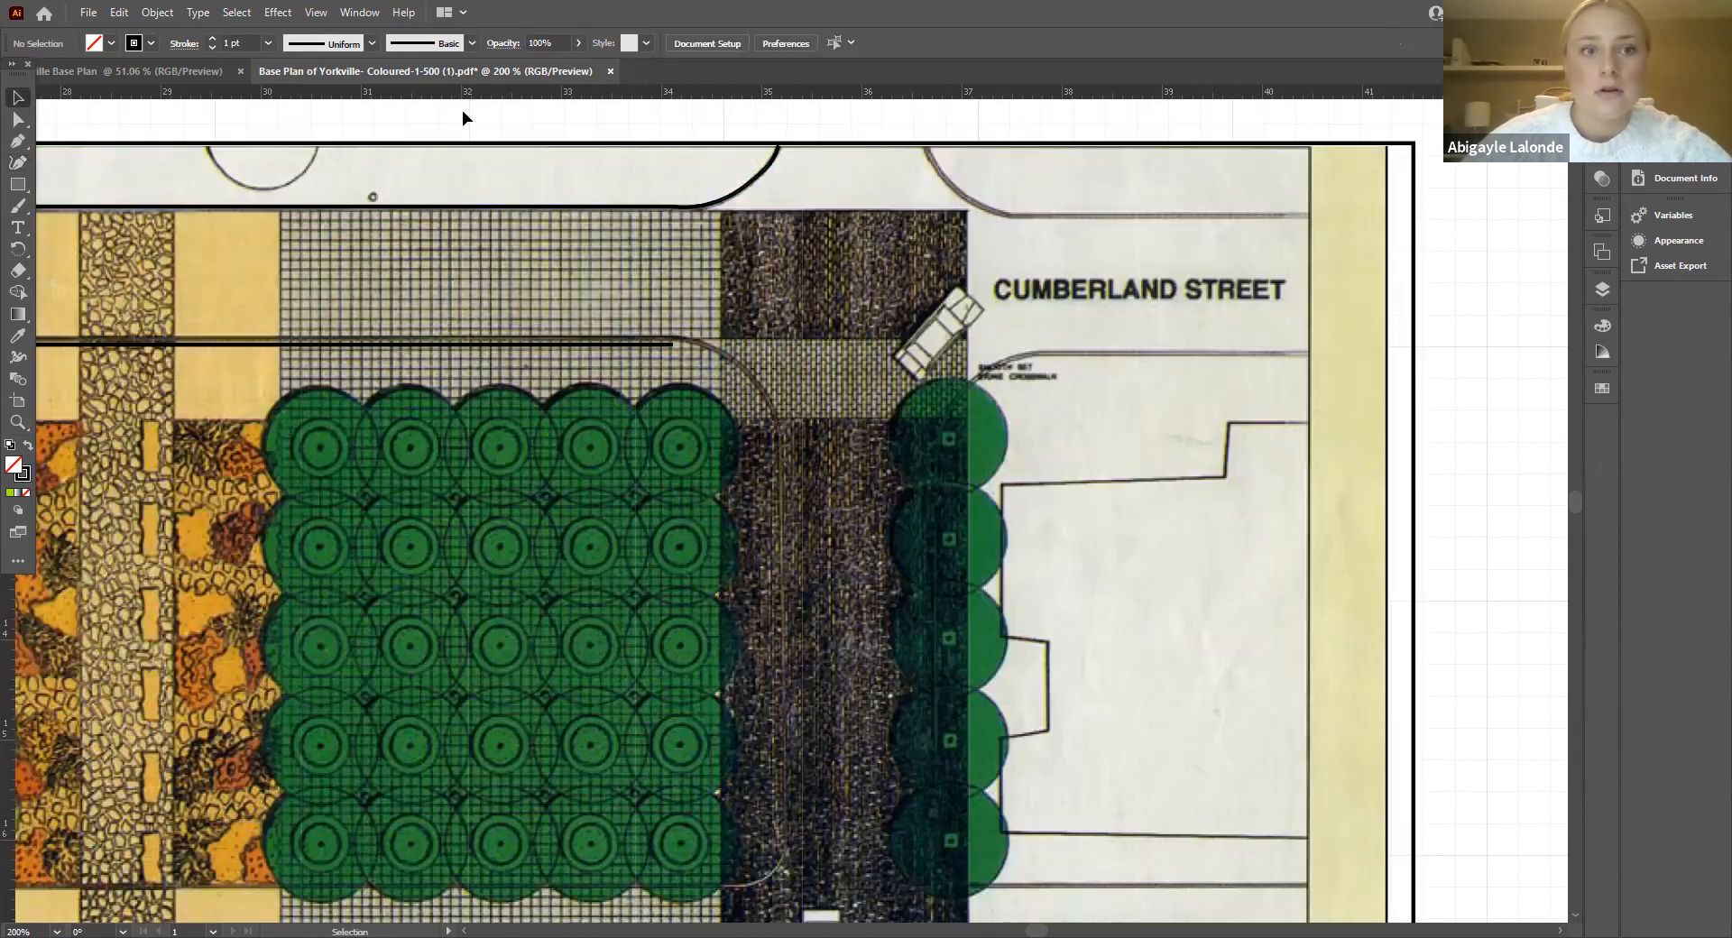
pyautogui.click(755, 179)
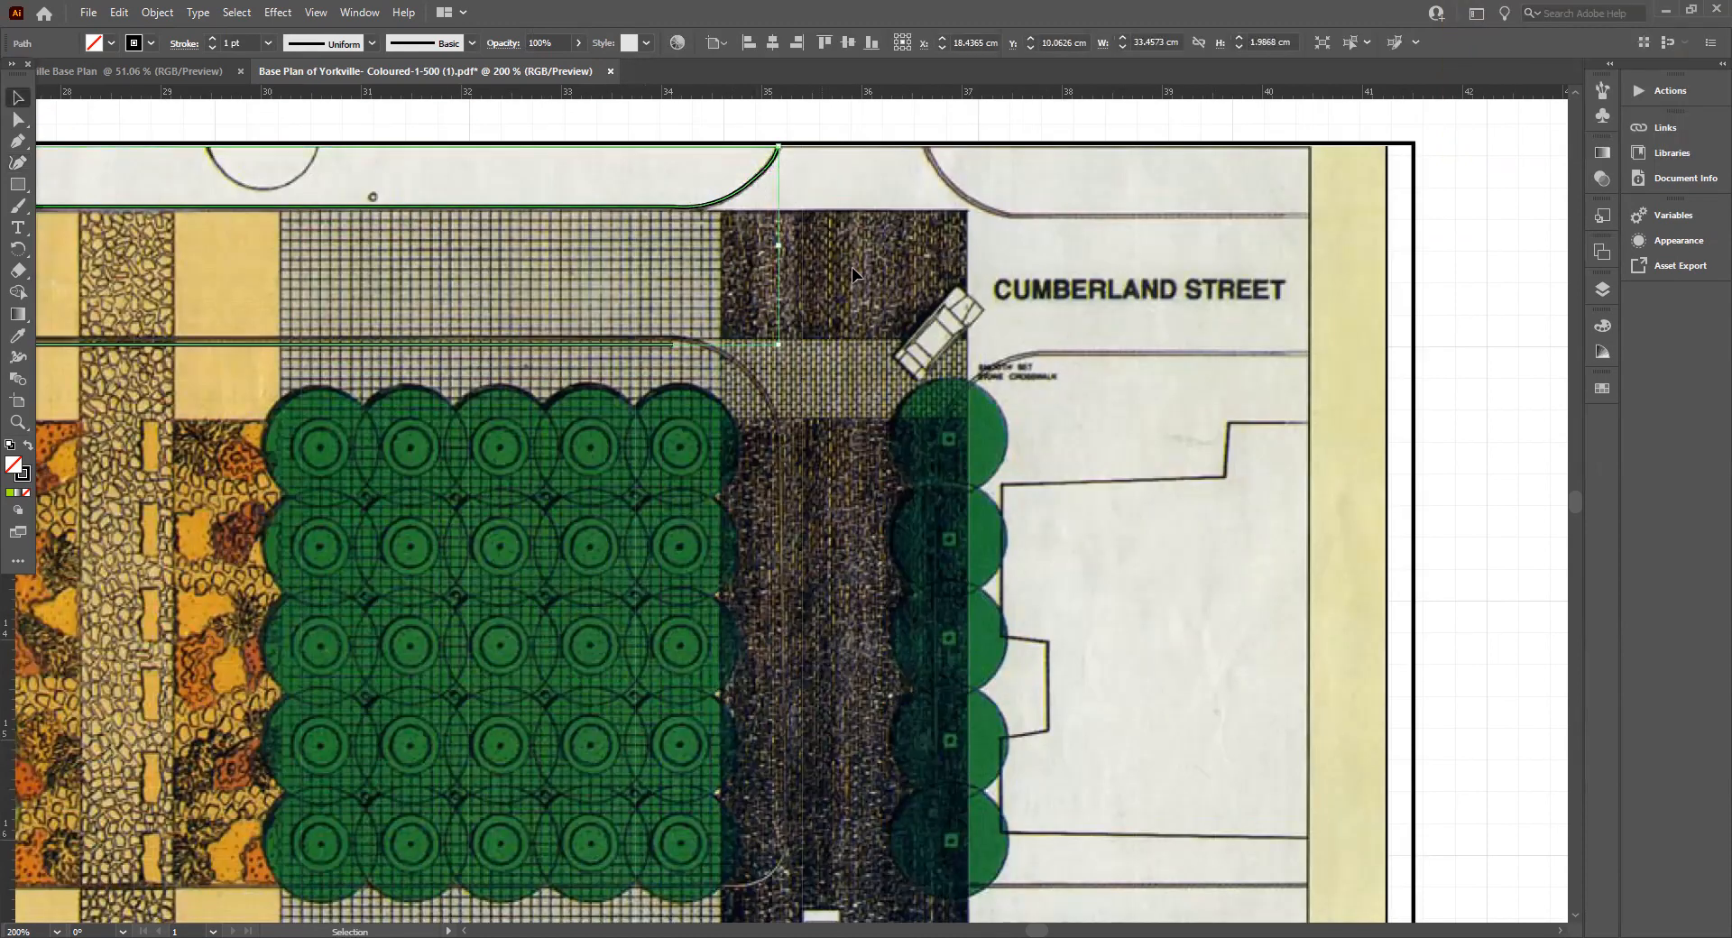
pyautogui.click(775, 213)
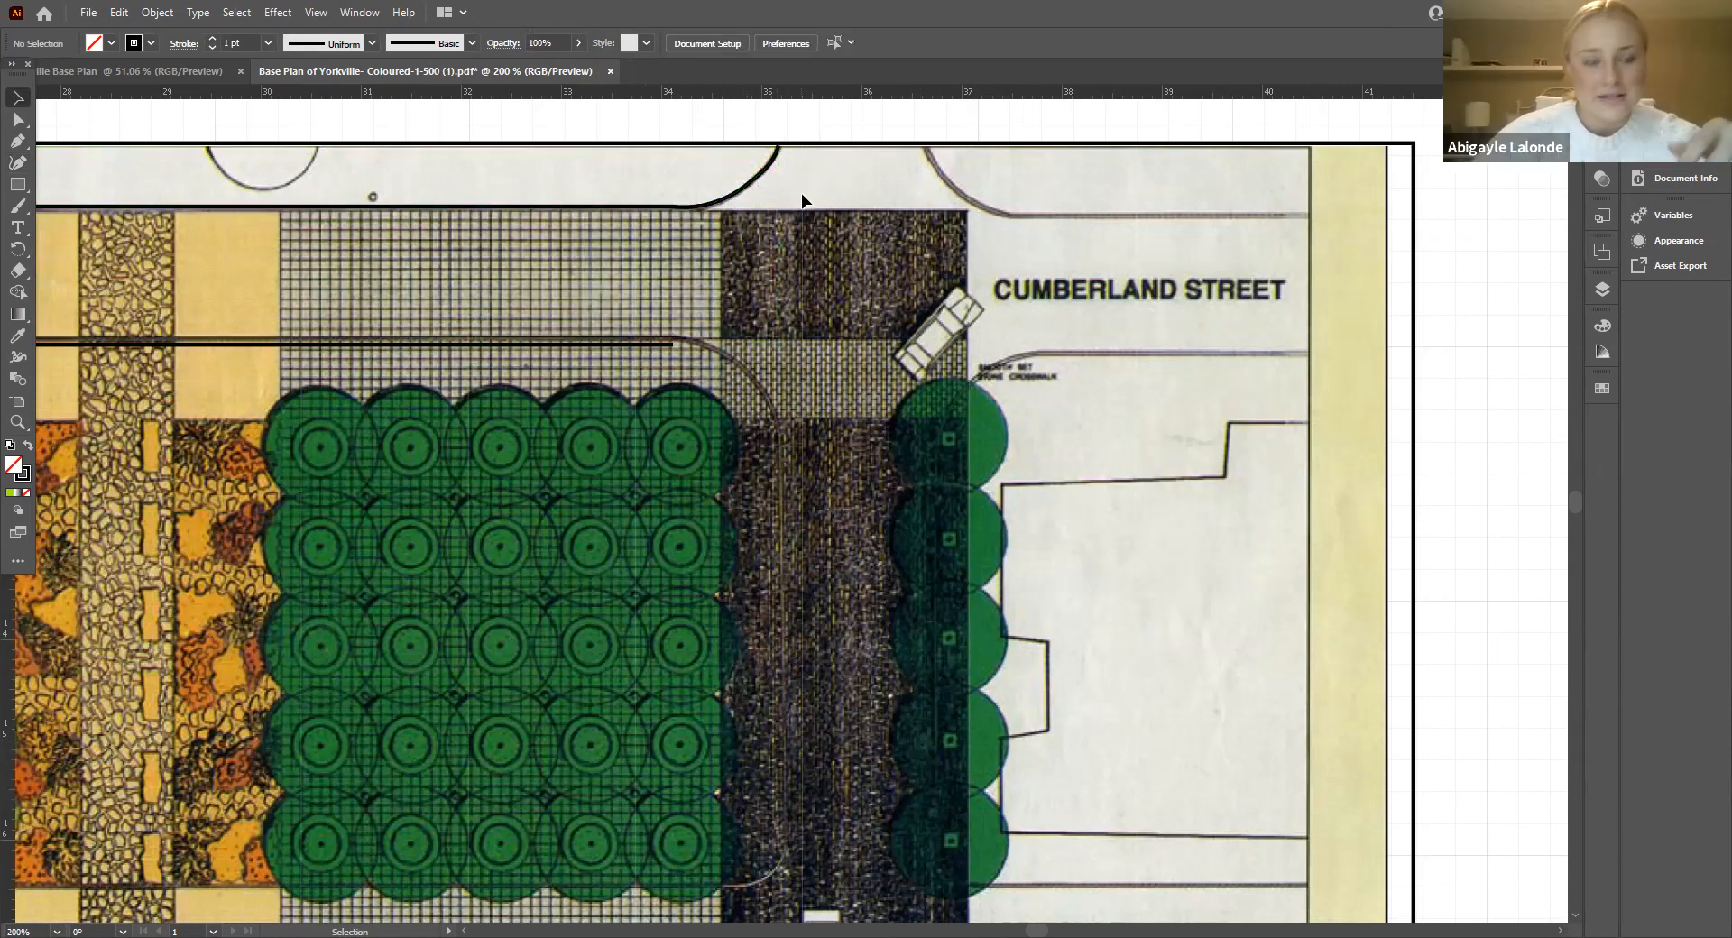
pyautogui.scroll(1, 471, 435)
pyautogui.hscroll(-8, 475, 388)
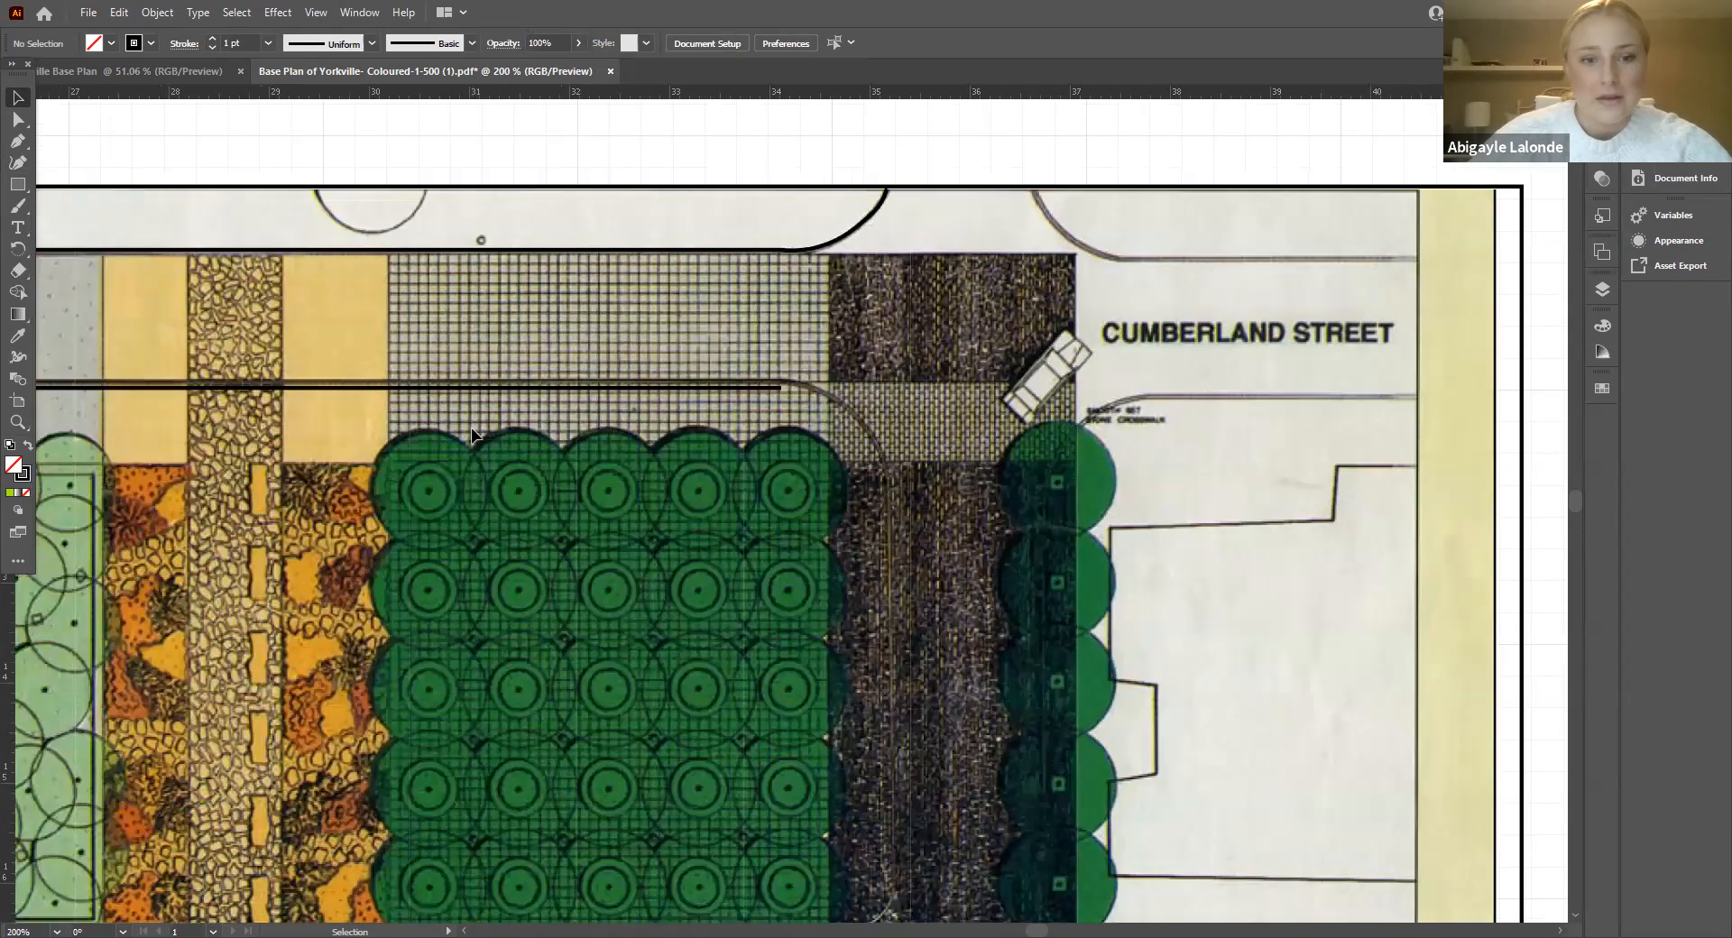
pyautogui.scroll(-3, 474, 383)
pyautogui.hscroll(8, 480, 377)
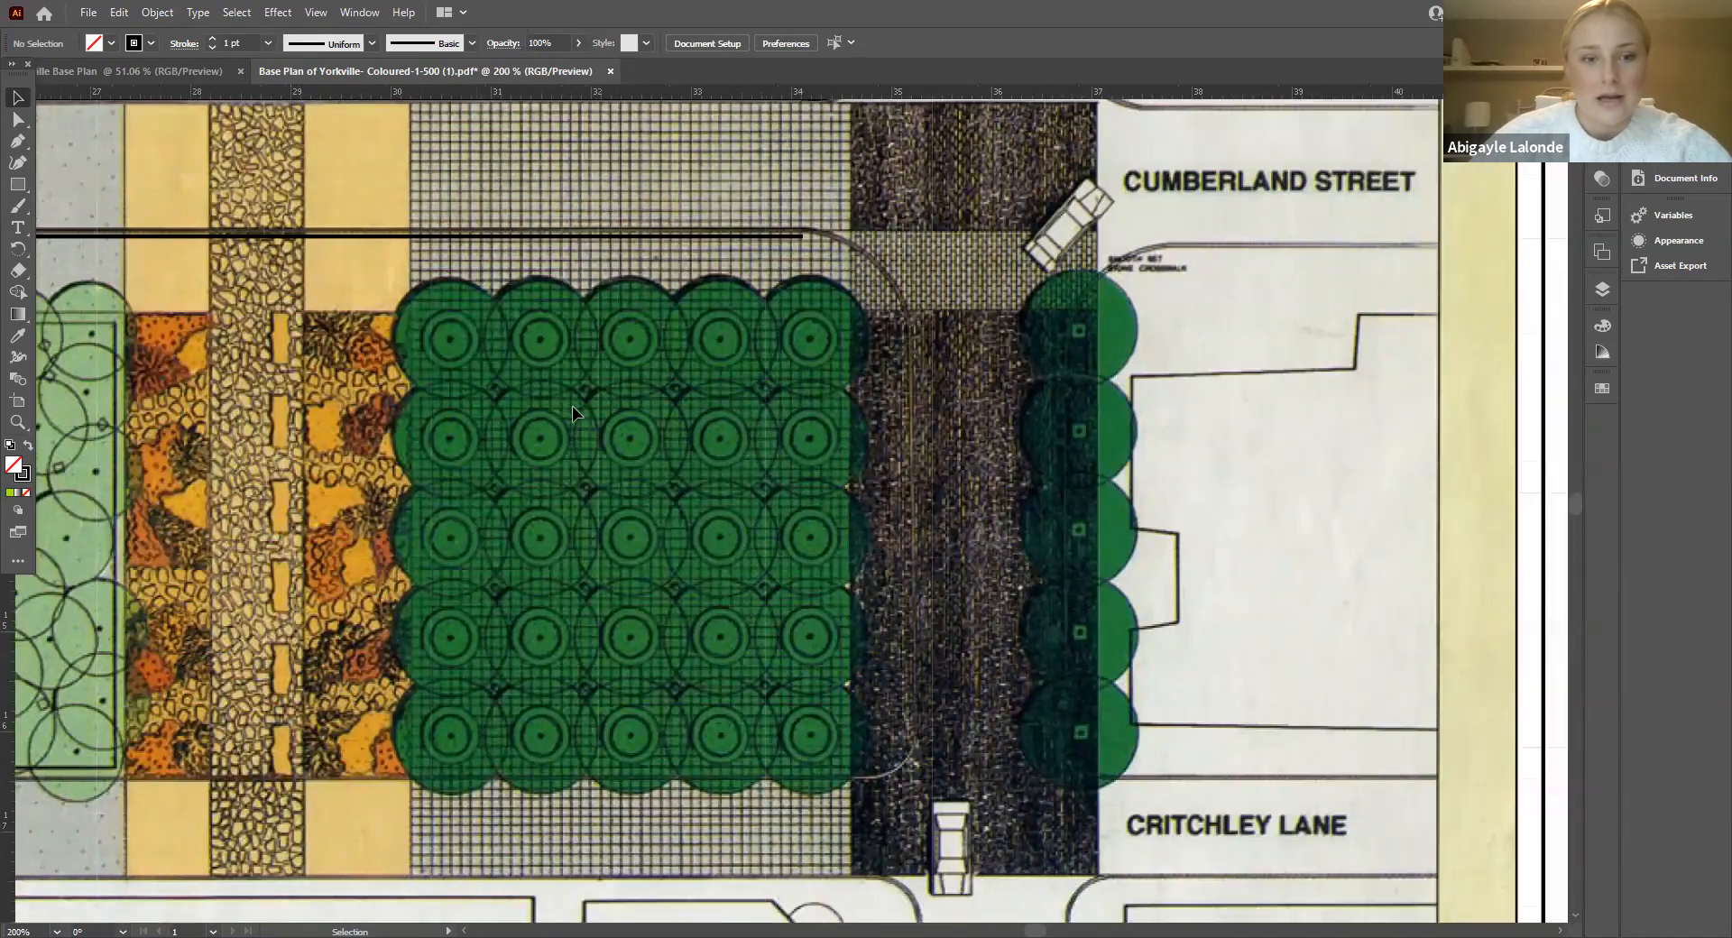
pyautogui.scroll(1, 571, 406)
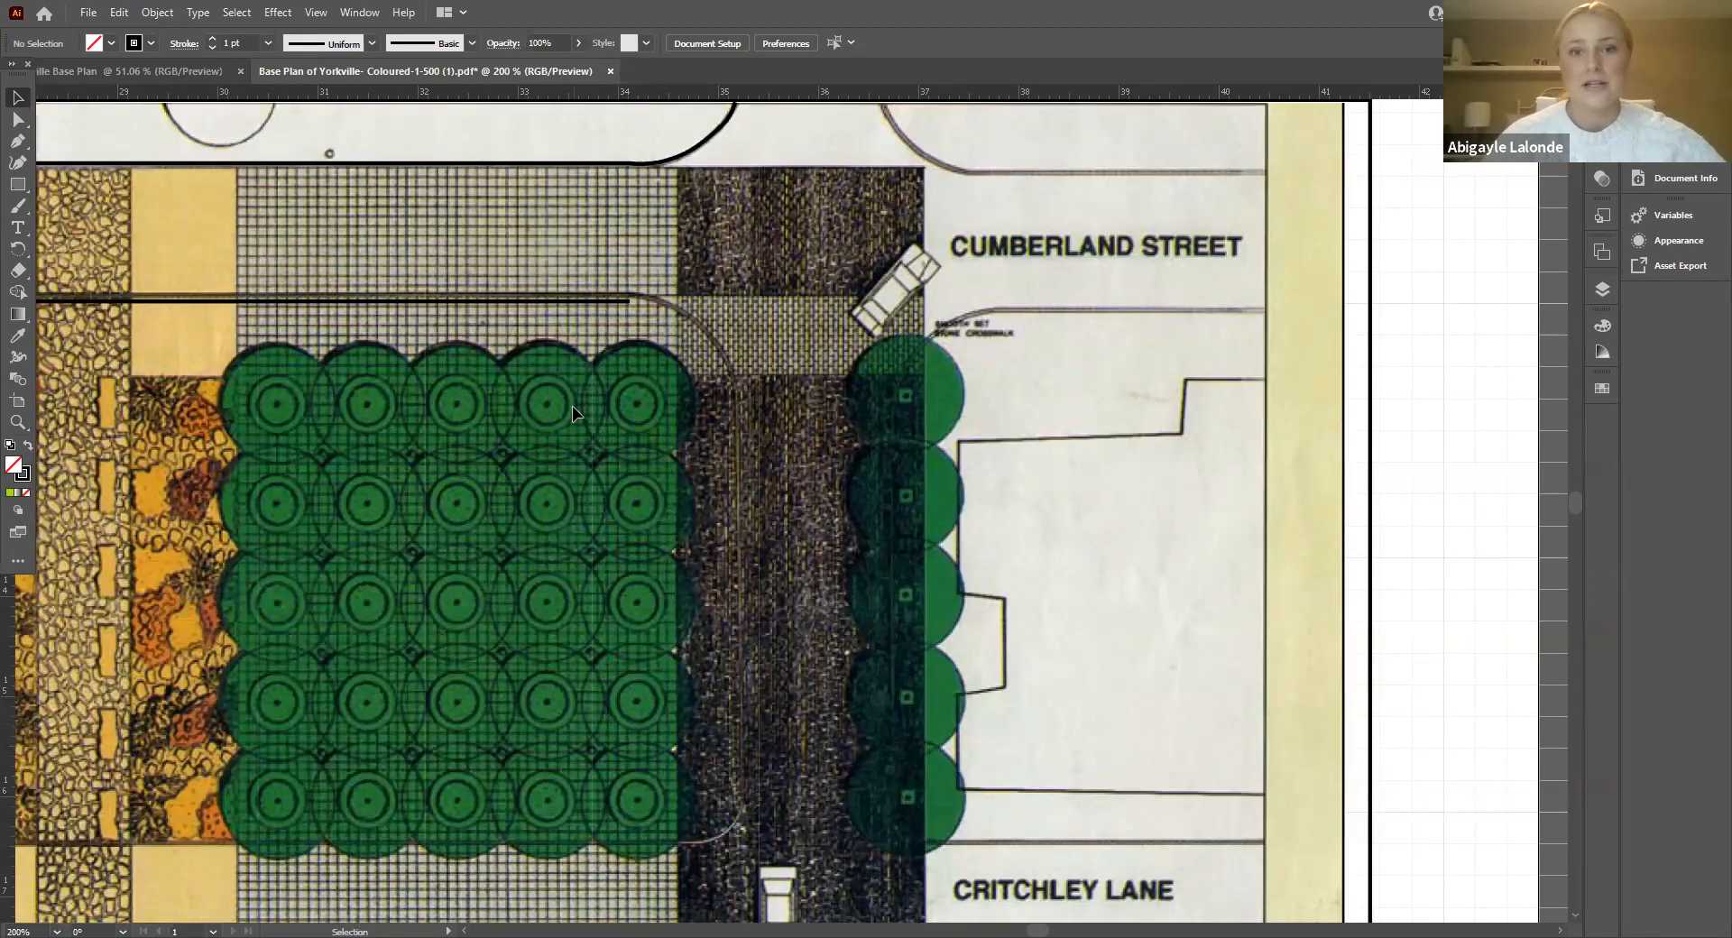
pyautogui.scroll(3, 803, 350)
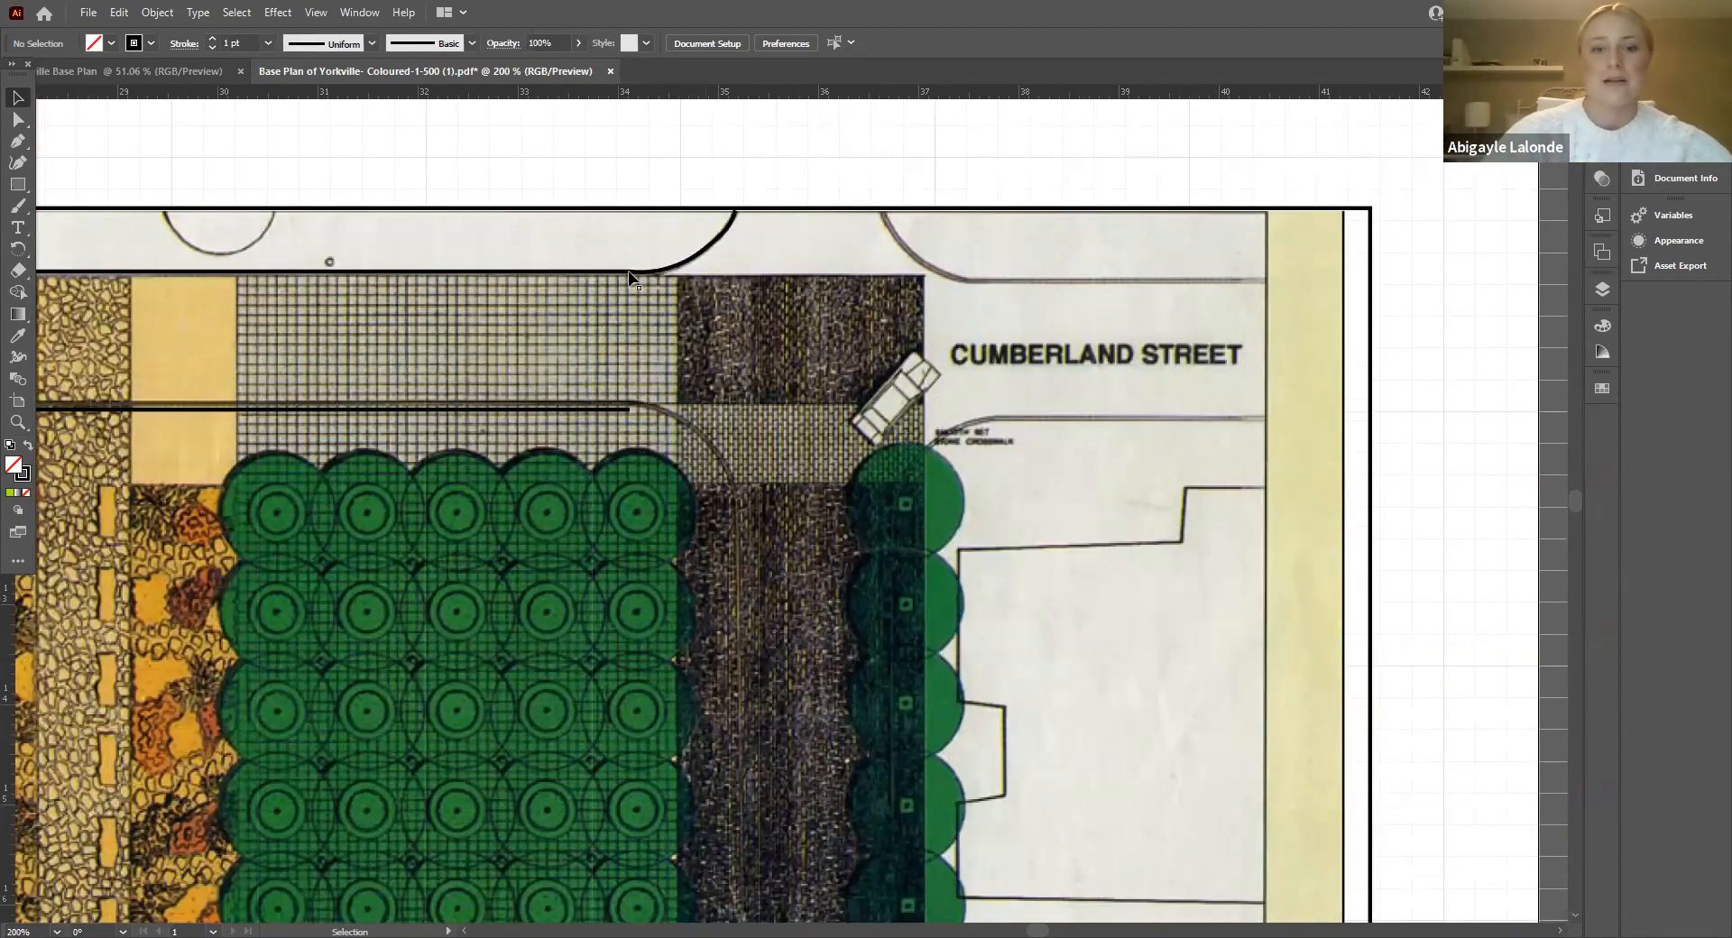
pyautogui.scroll(-2, 887, 162)
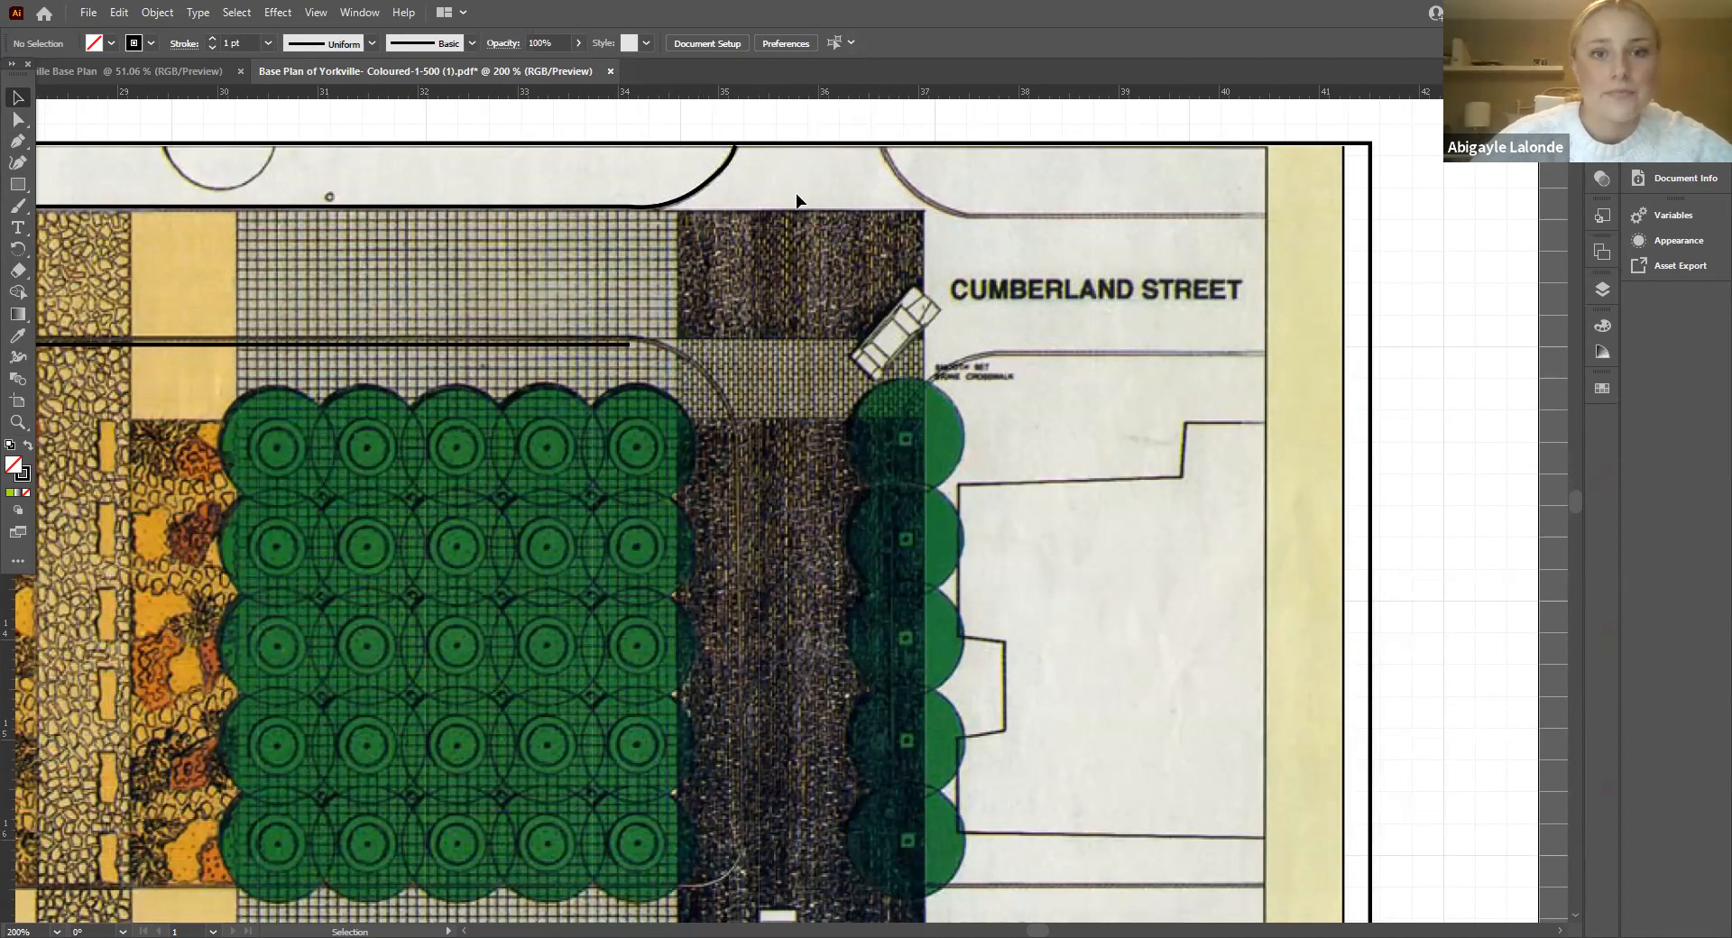
pyautogui.click(688, 187)
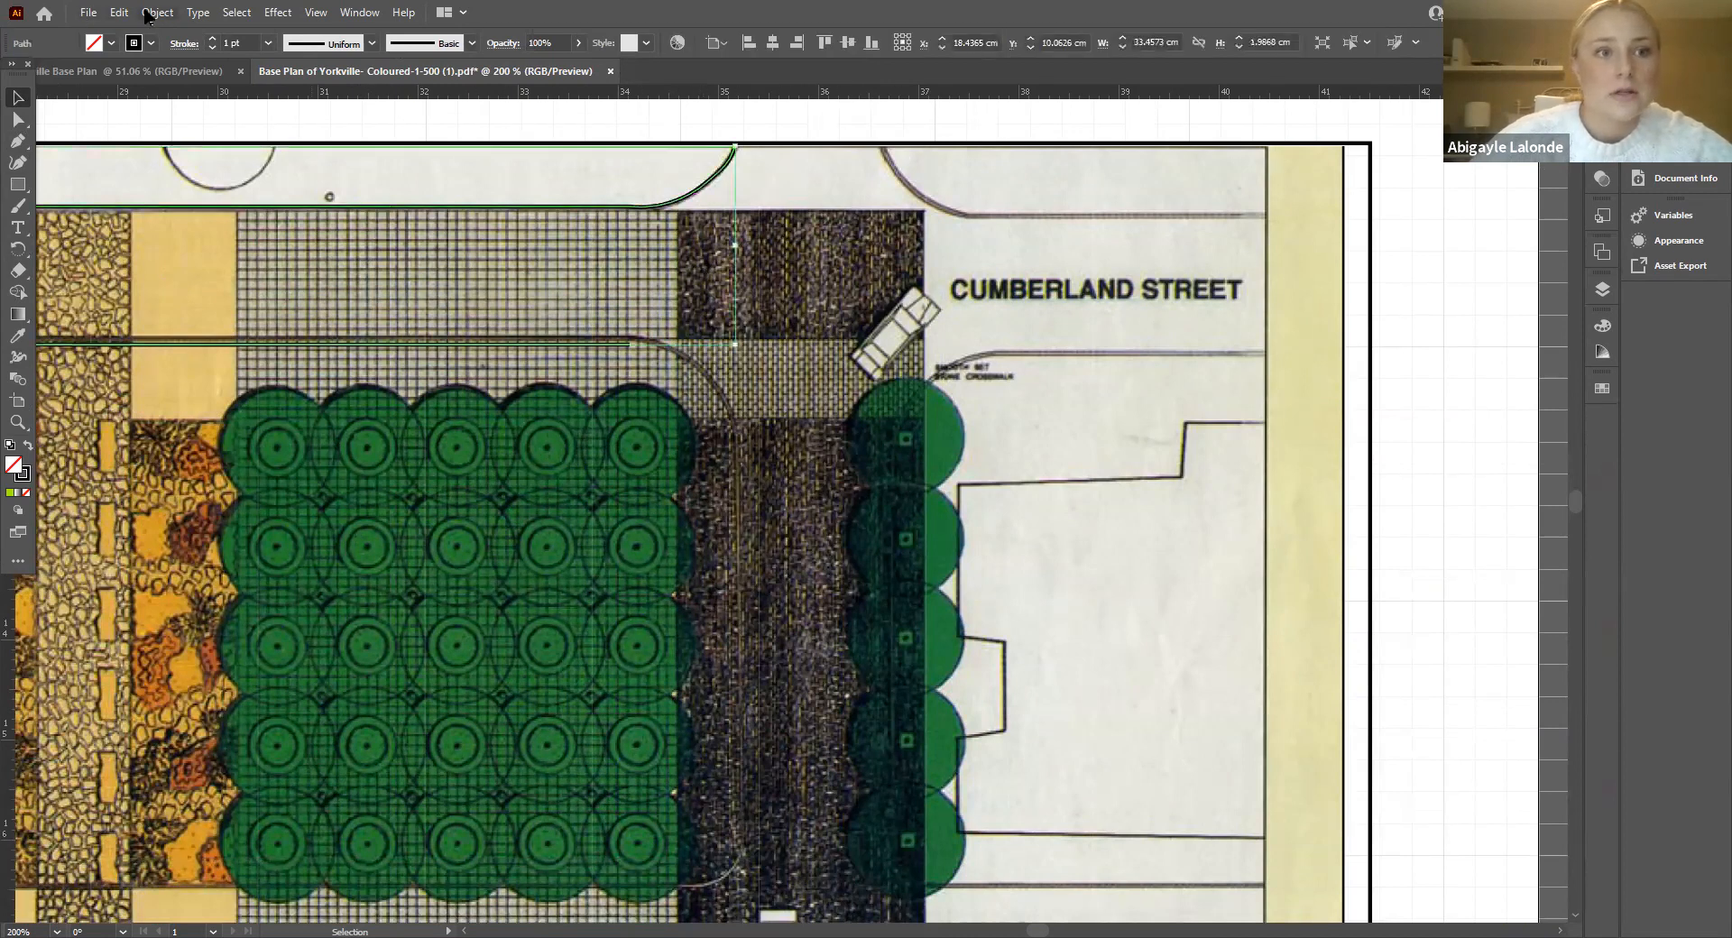
pyautogui.click(147, 13)
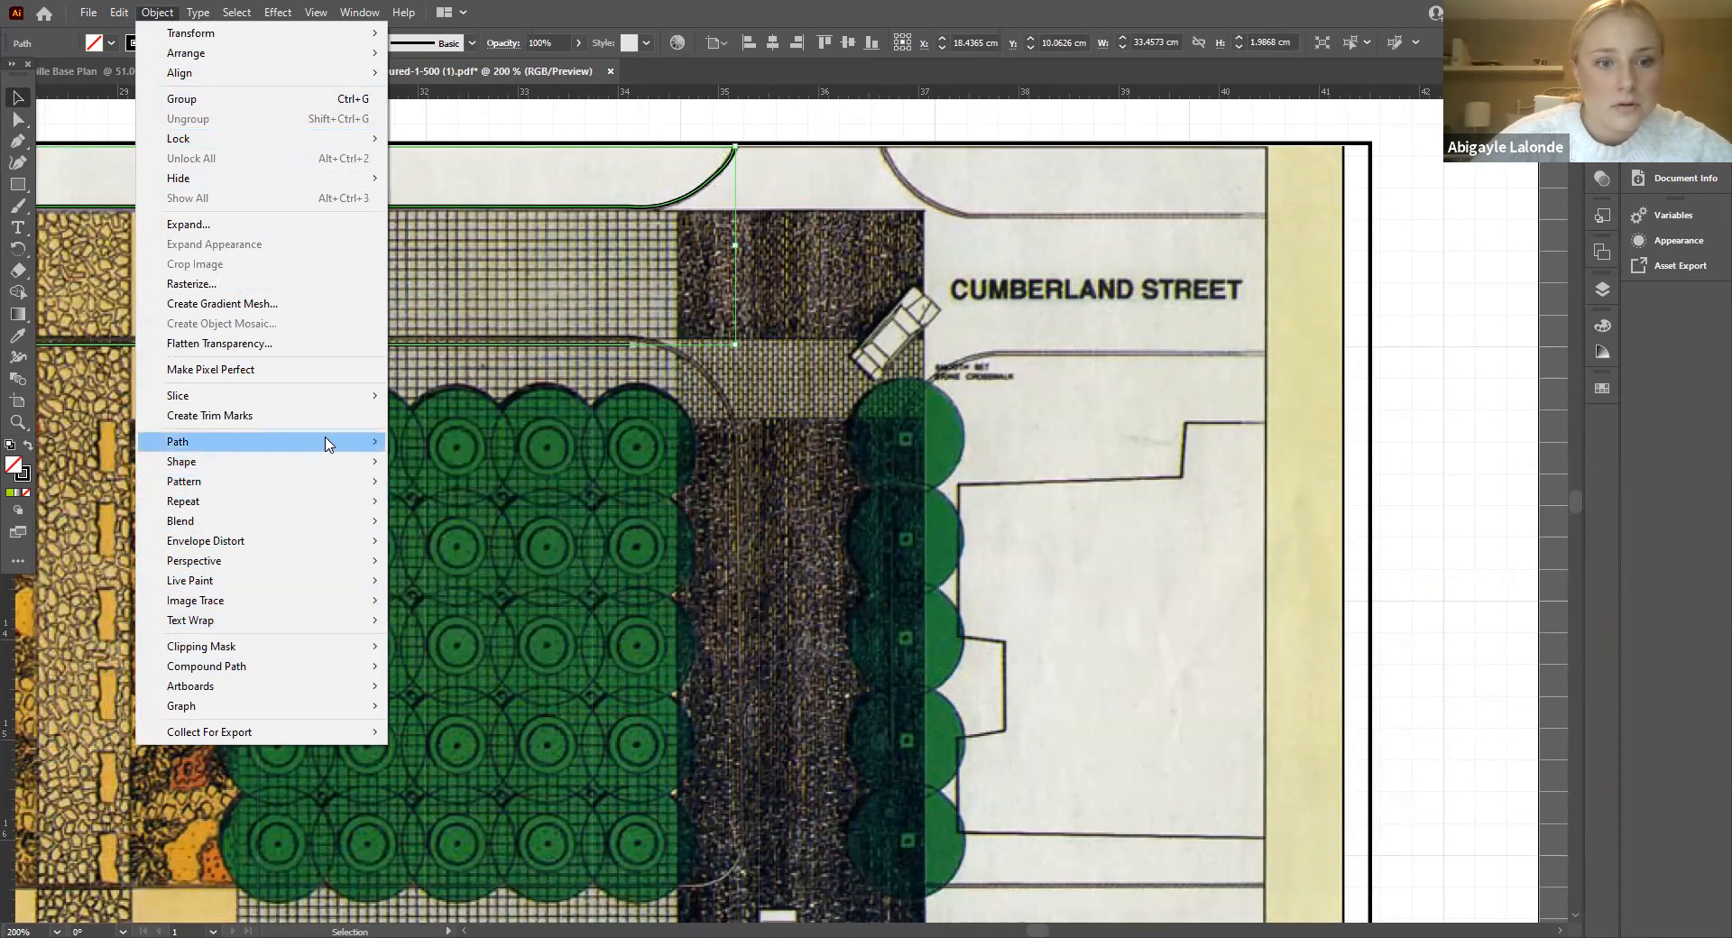
pyautogui.moveTo(327, 444)
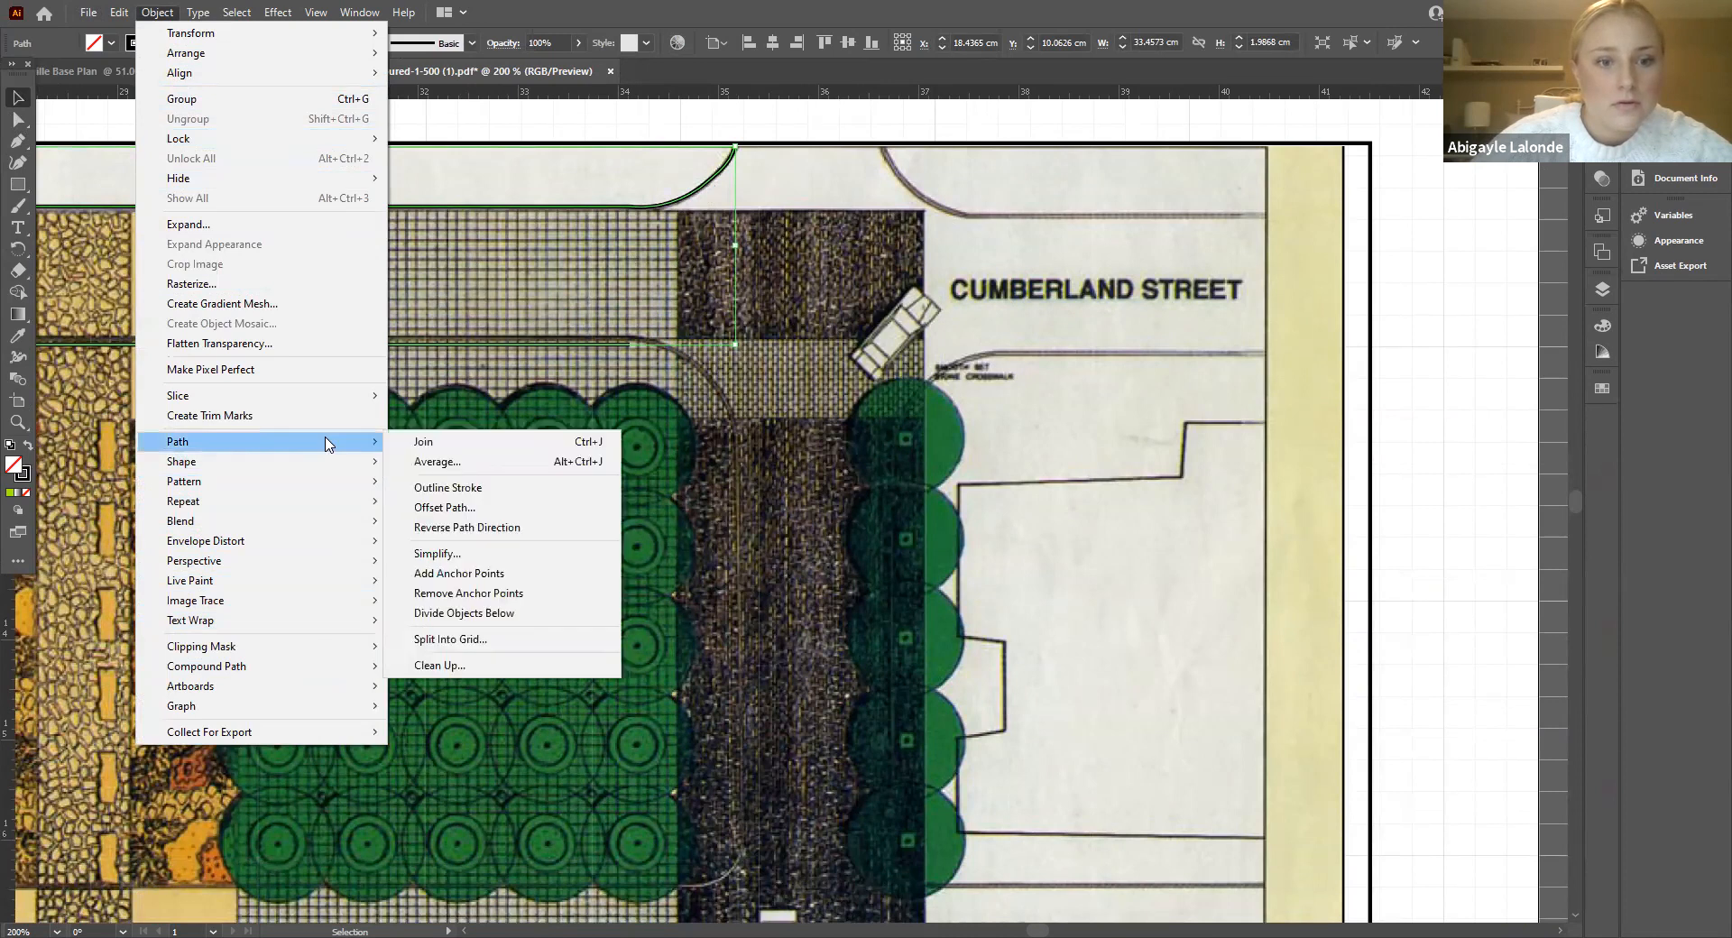
pyautogui.click(745, 427)
pyautogui.click(581, 207)
pyautogui.click(599, 359)
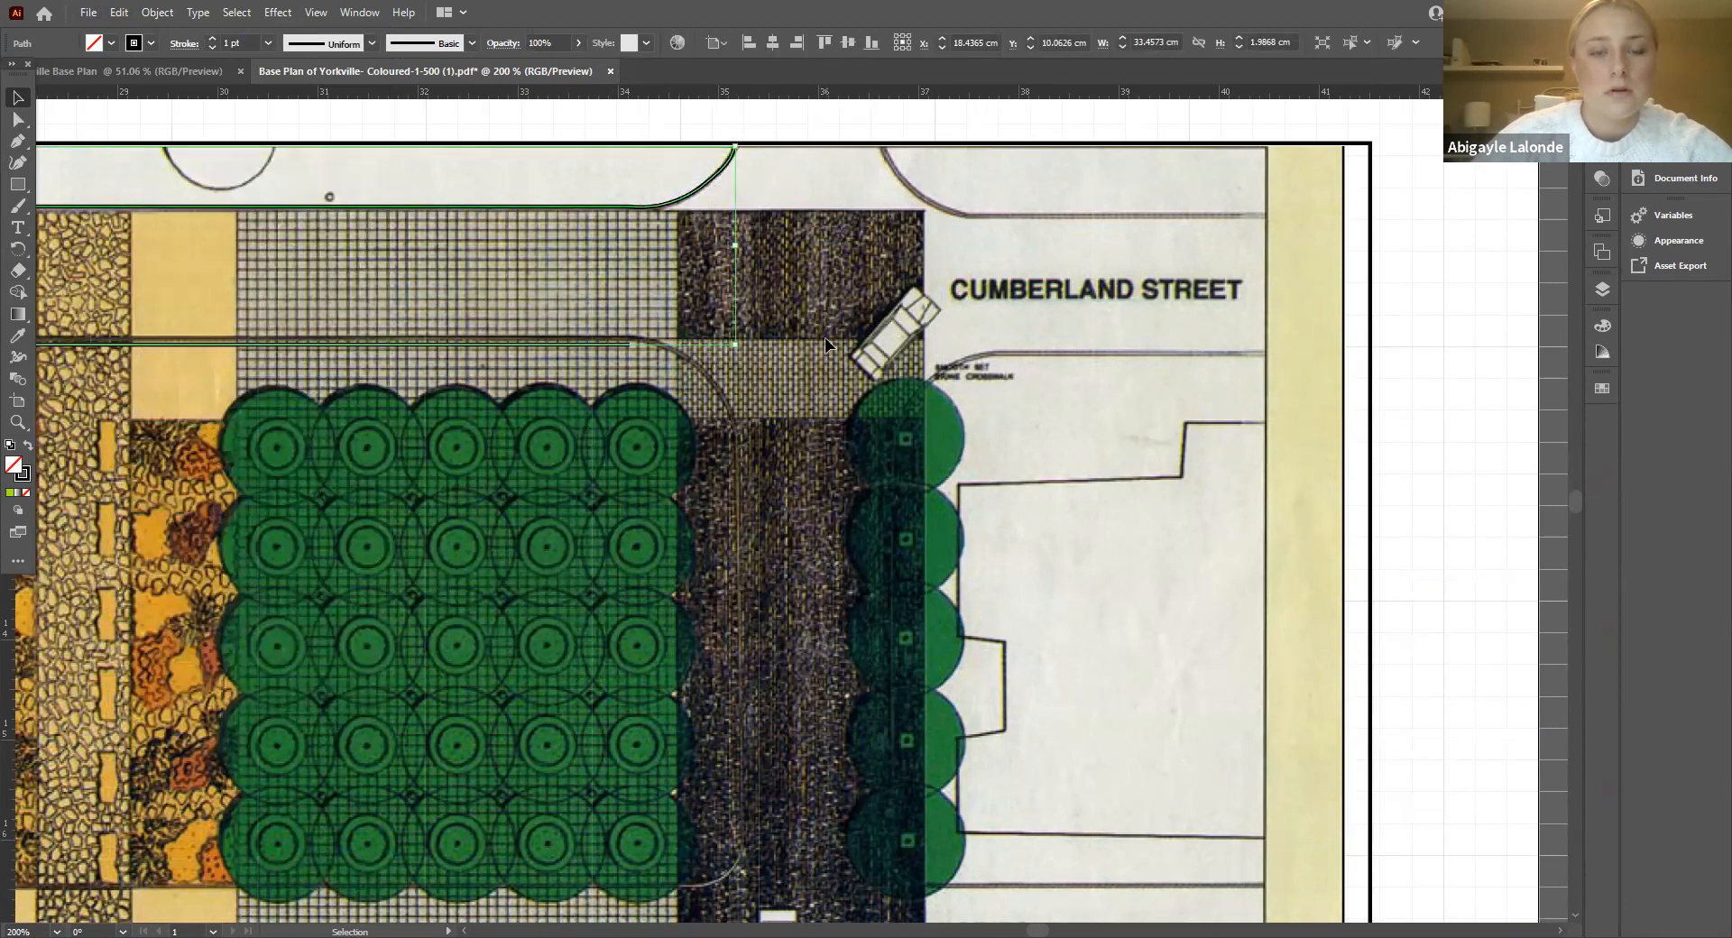
pyautogui.click(496, 210)
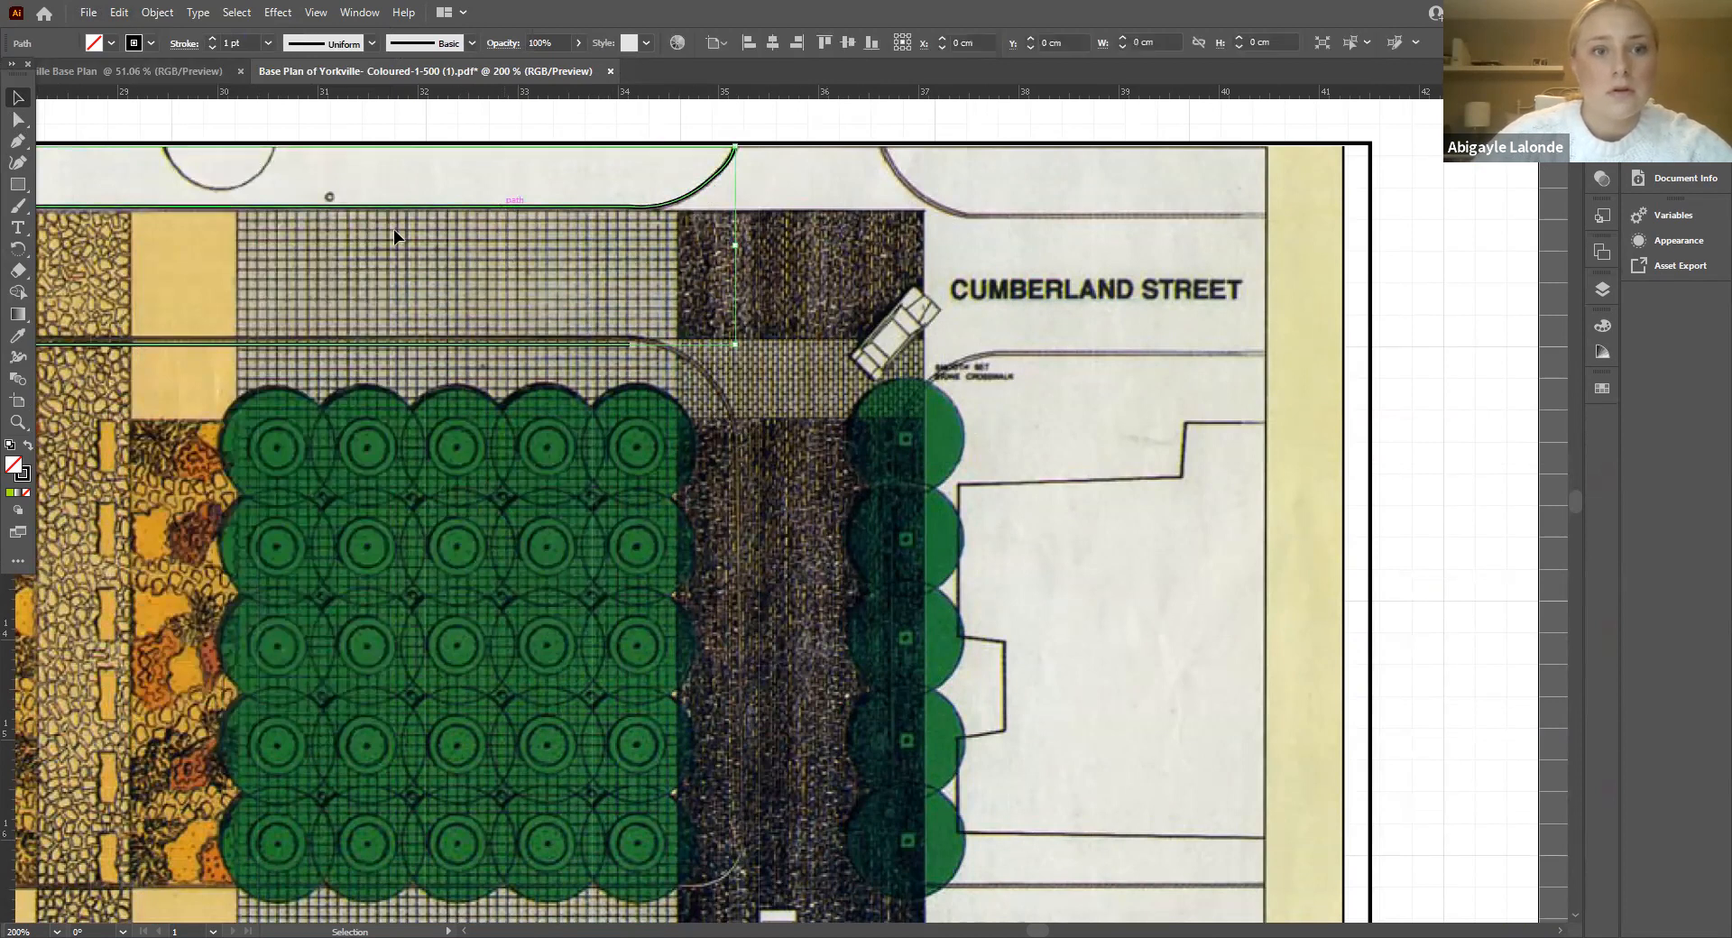
pyautogui.click(161, 14)
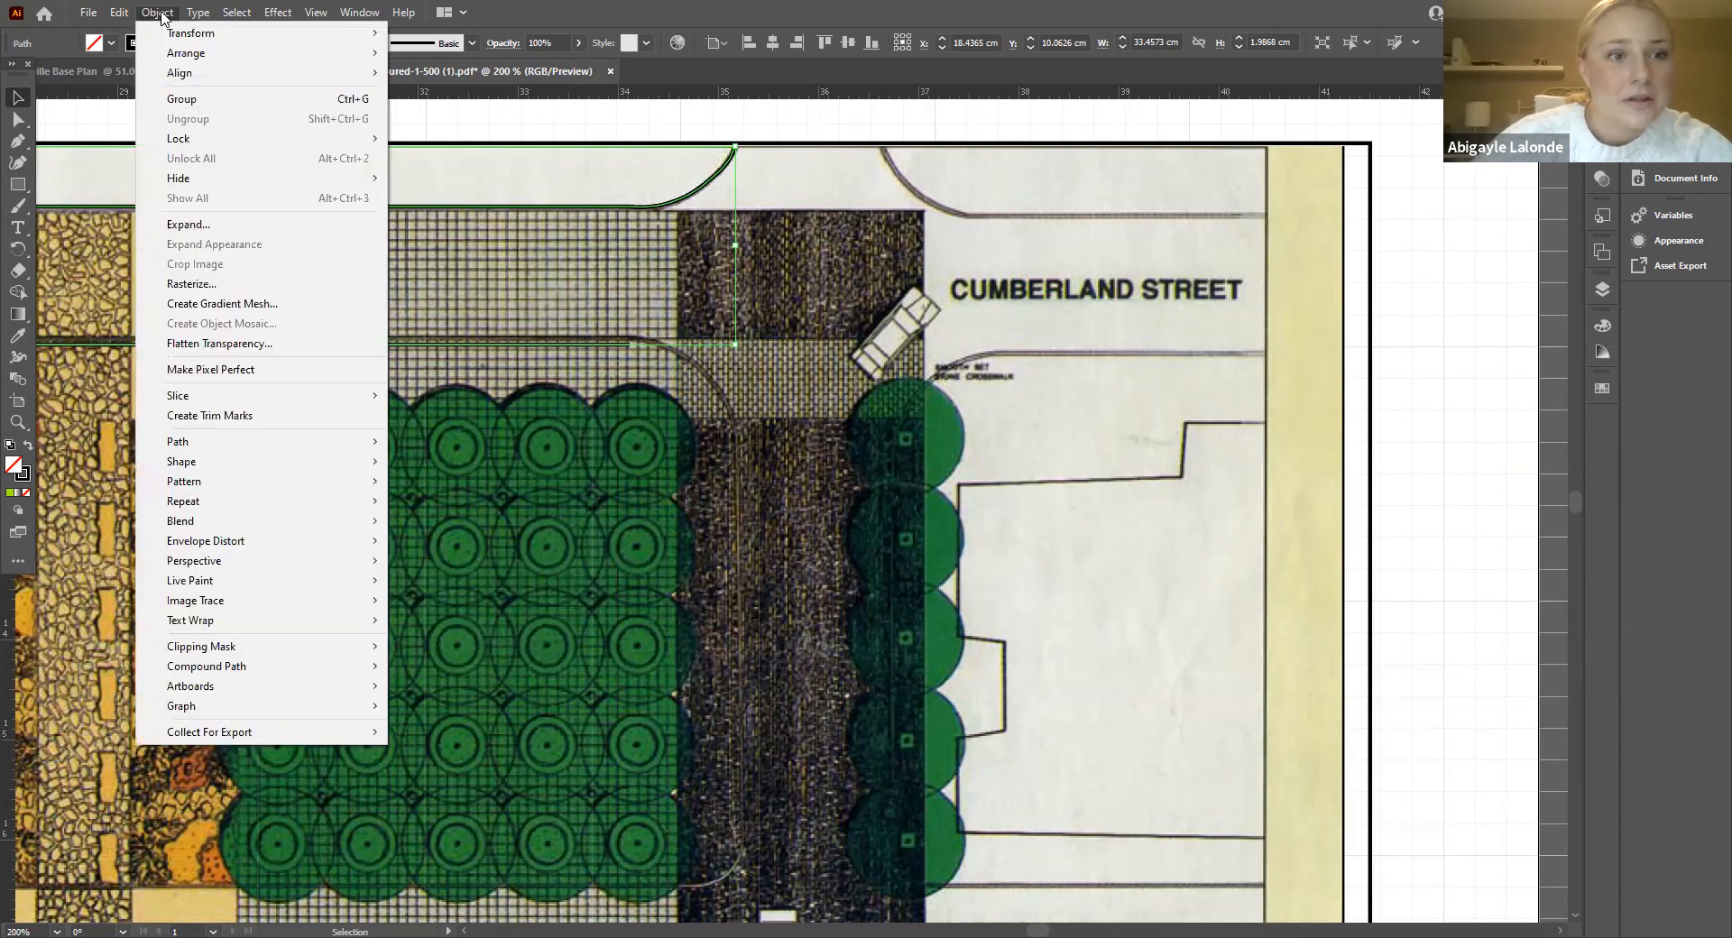
pyautogui.click(96, 171)
# Step: Delete the lower horizontal segment of the road path, keeping the upper edge with its curved corner
pyautogui.click(18, 120)
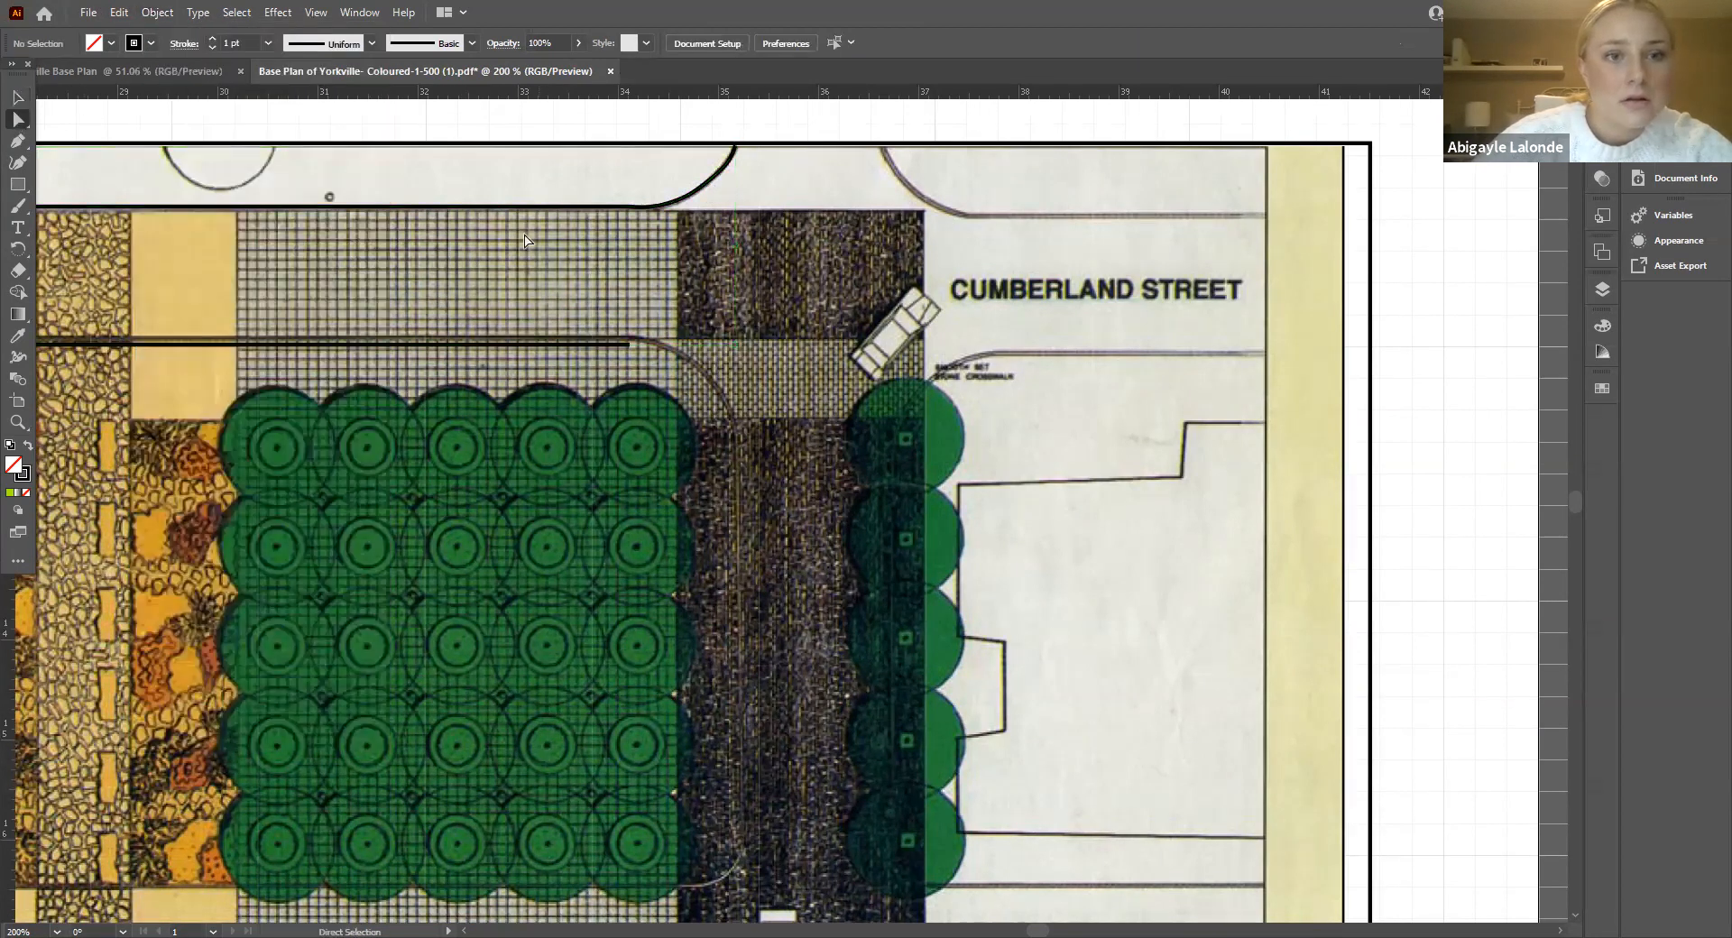
pyautogui.click(519, 207)
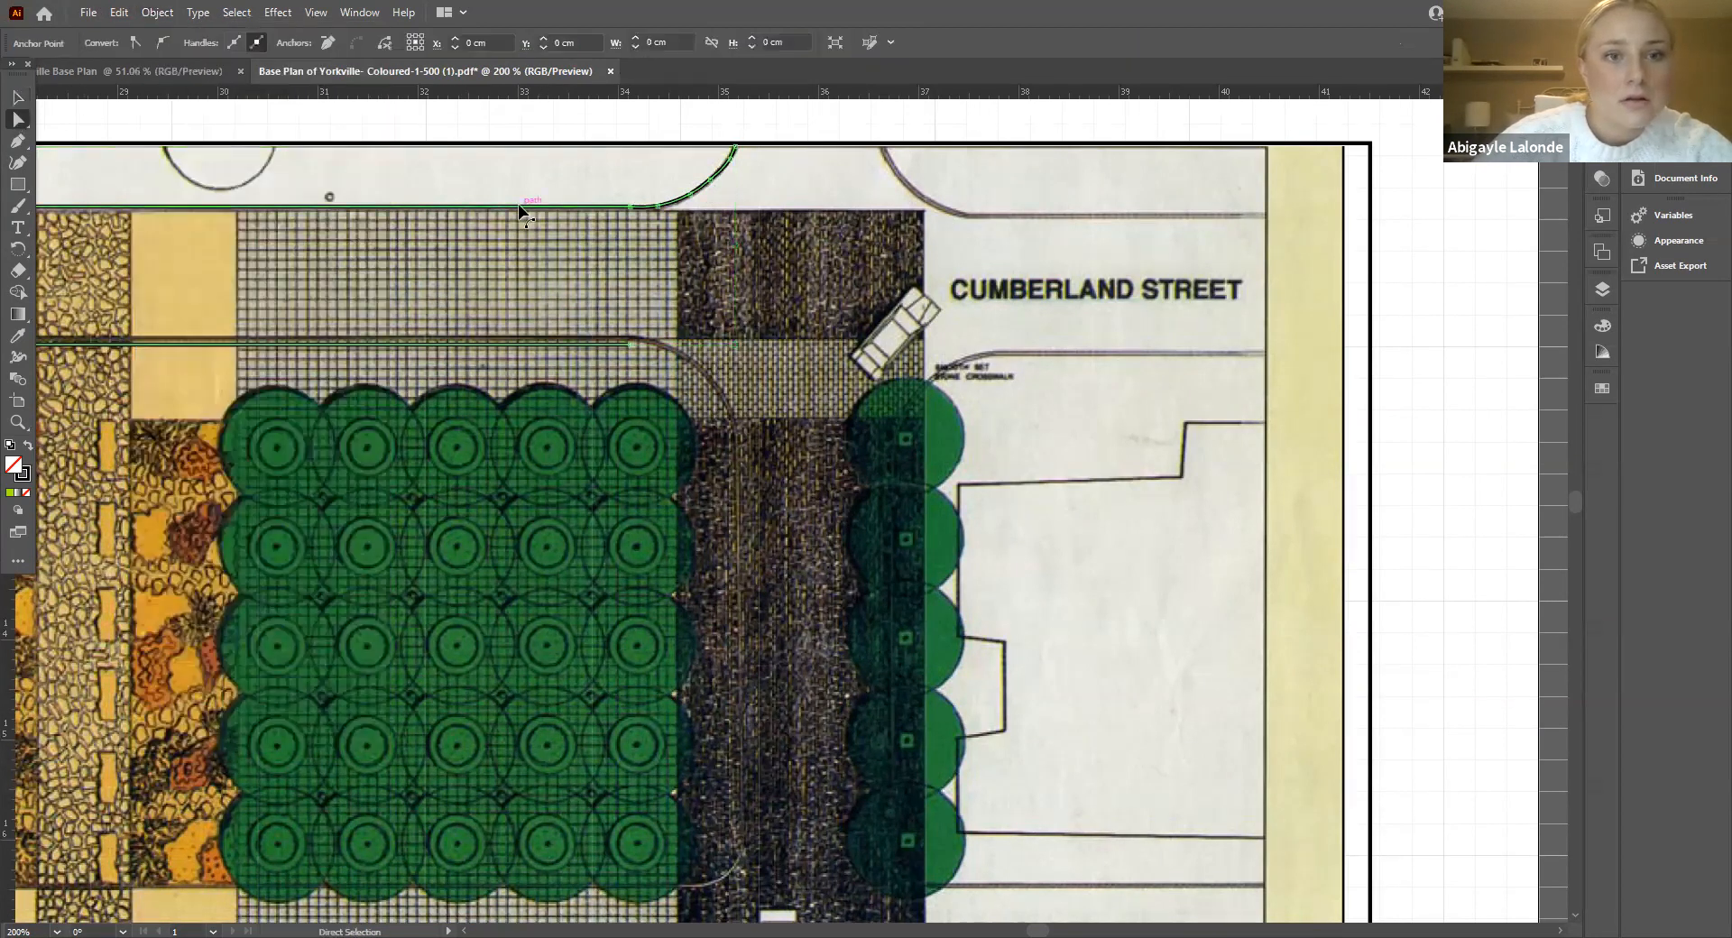
pyautogui.click(554, 350)
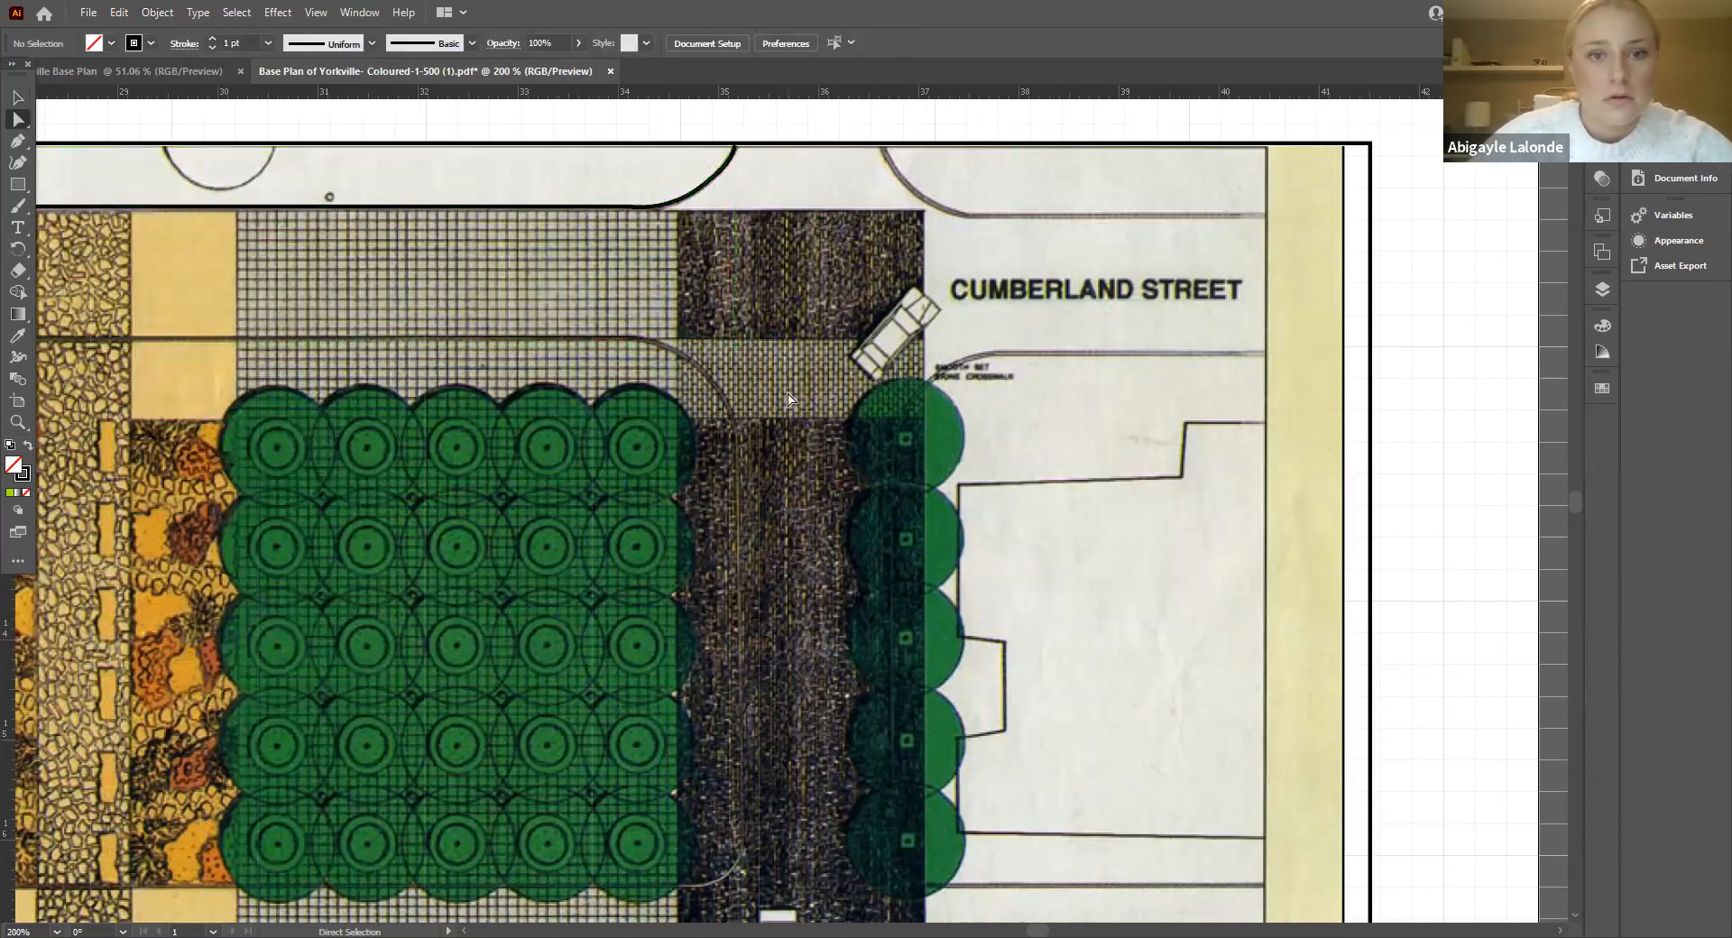
pyautogui.hscroll(-5, 788, 399)
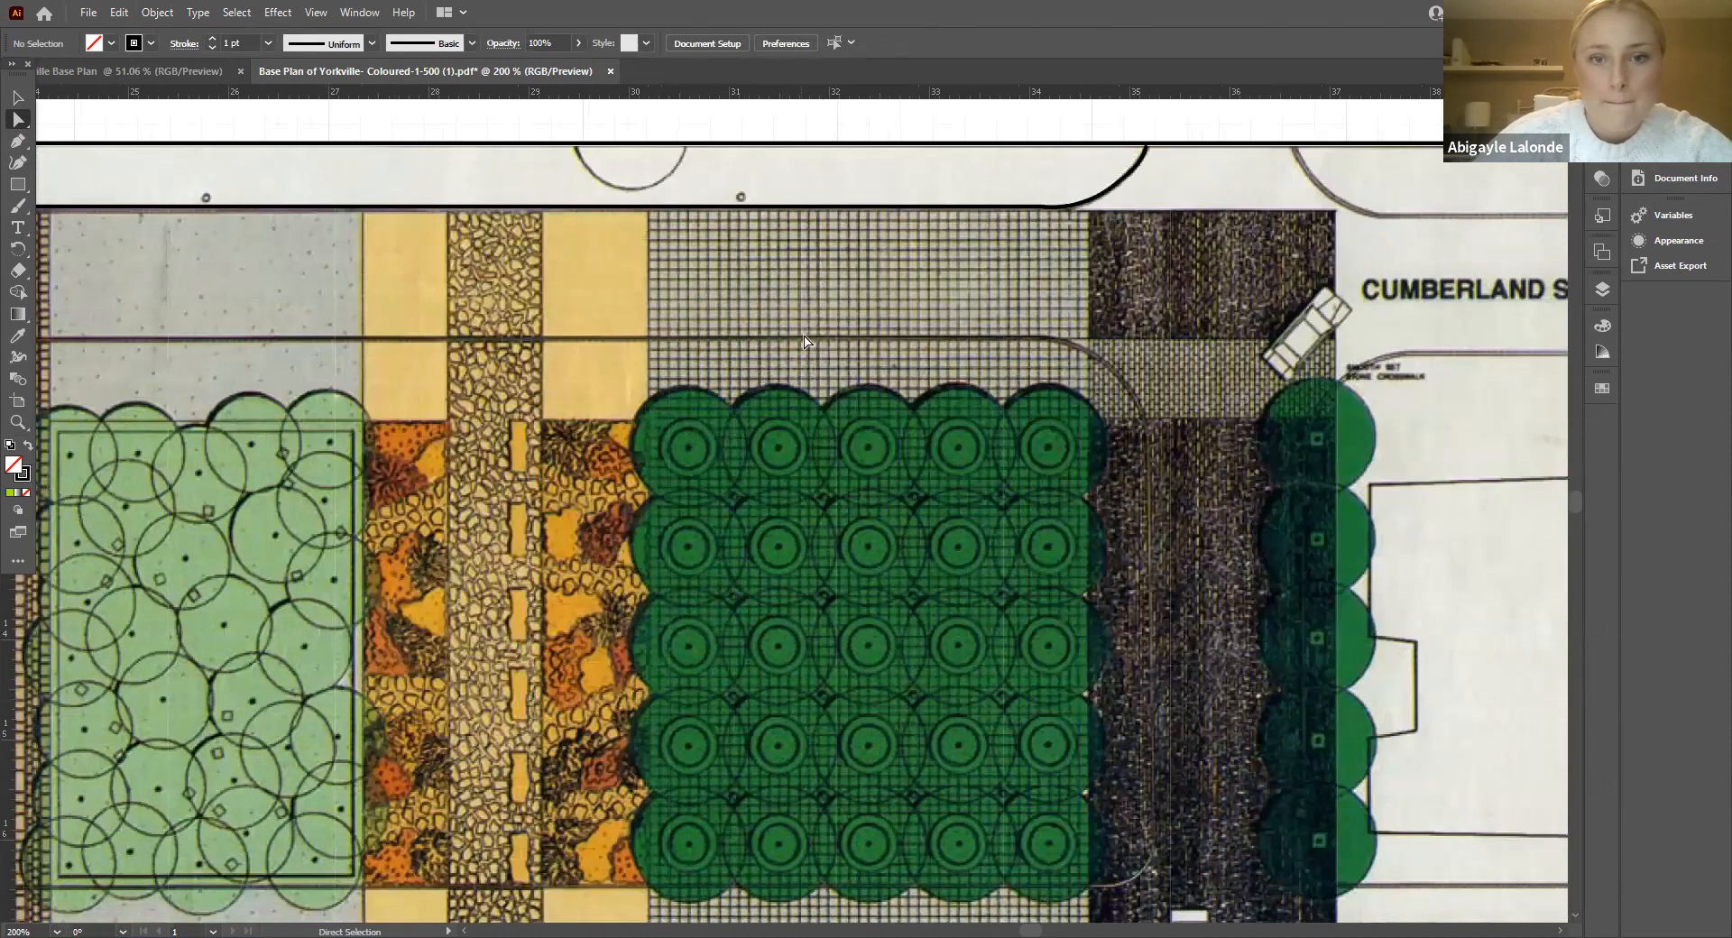
# Step: Hide the coloured base plan on Layer 1 so that only the traced linework shows
pyautogui.press('v')
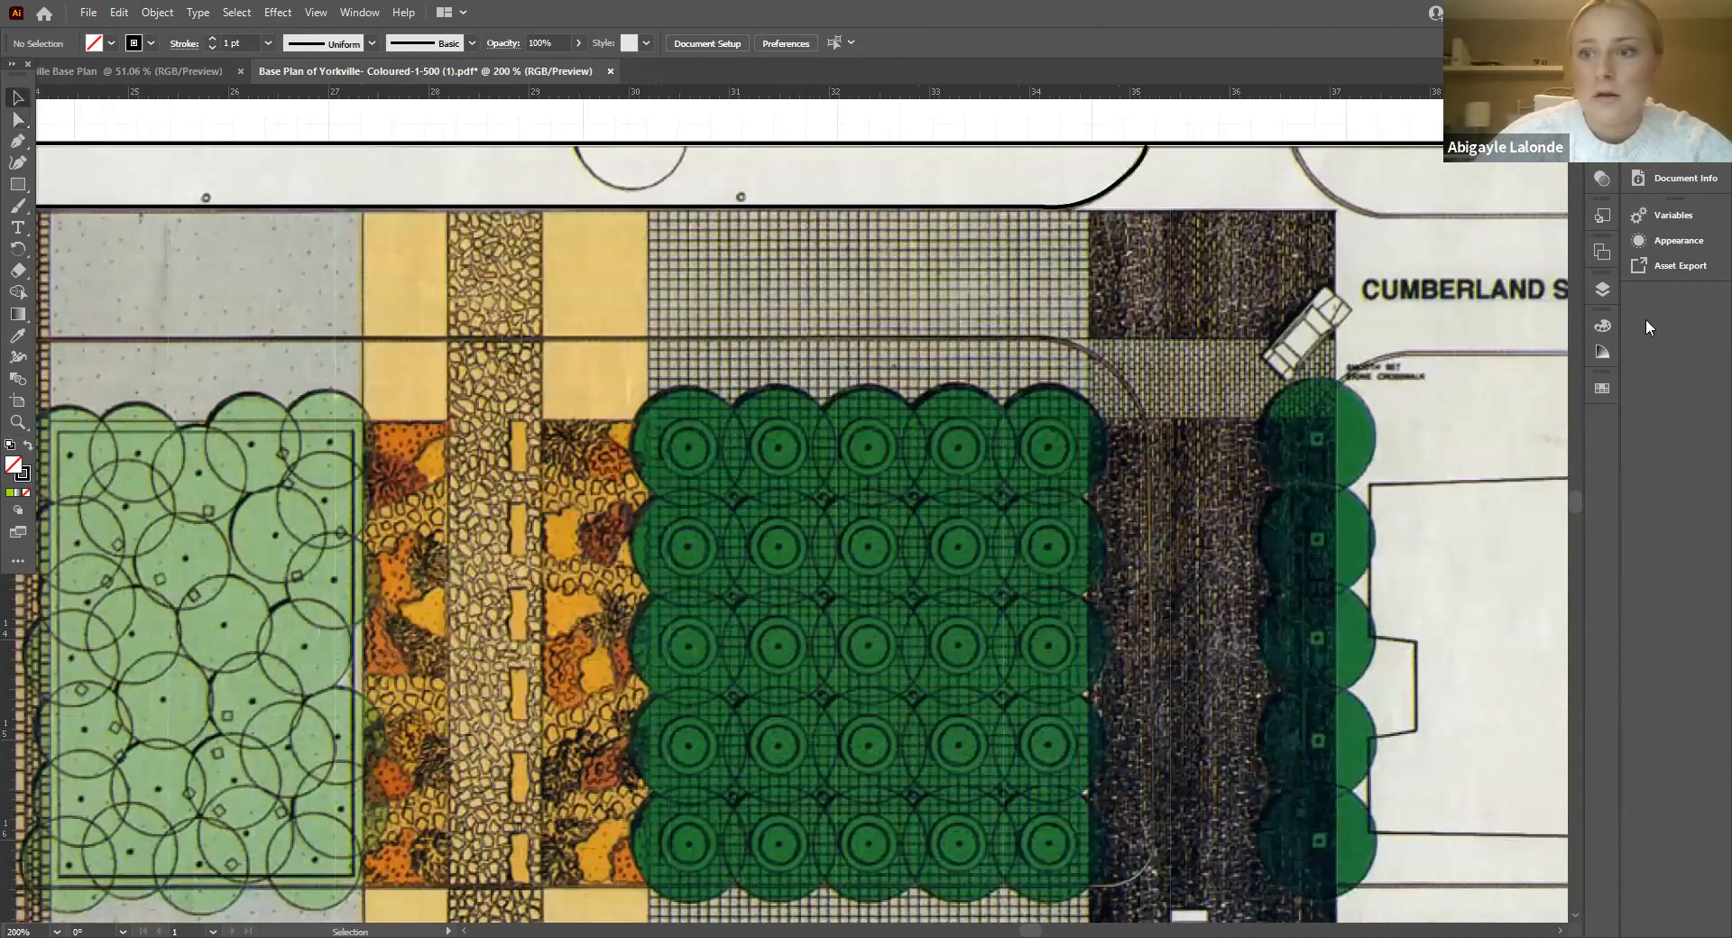
pyautogui.click(1603, 294)
pyautogui.click(1266, 421)
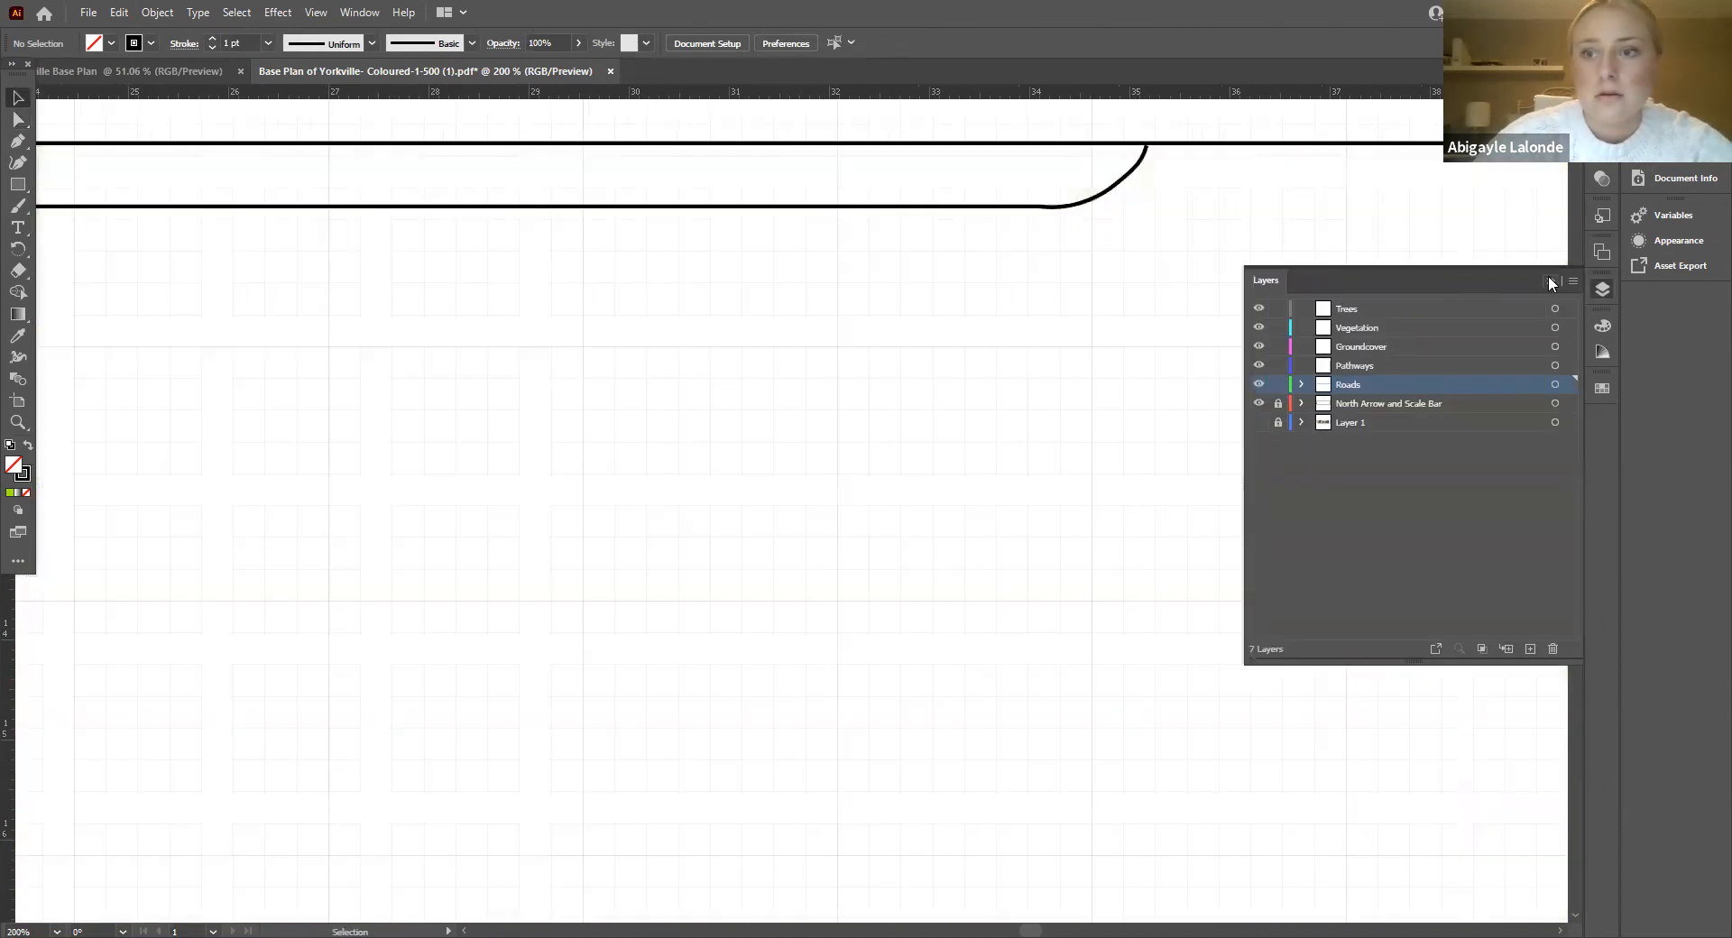
pyautogui.click(1549, 279)
# Step: Try to offset the curved road edge by 1.38 cm with miter joins and undo the offset
pyautogui.click(1119, 189)
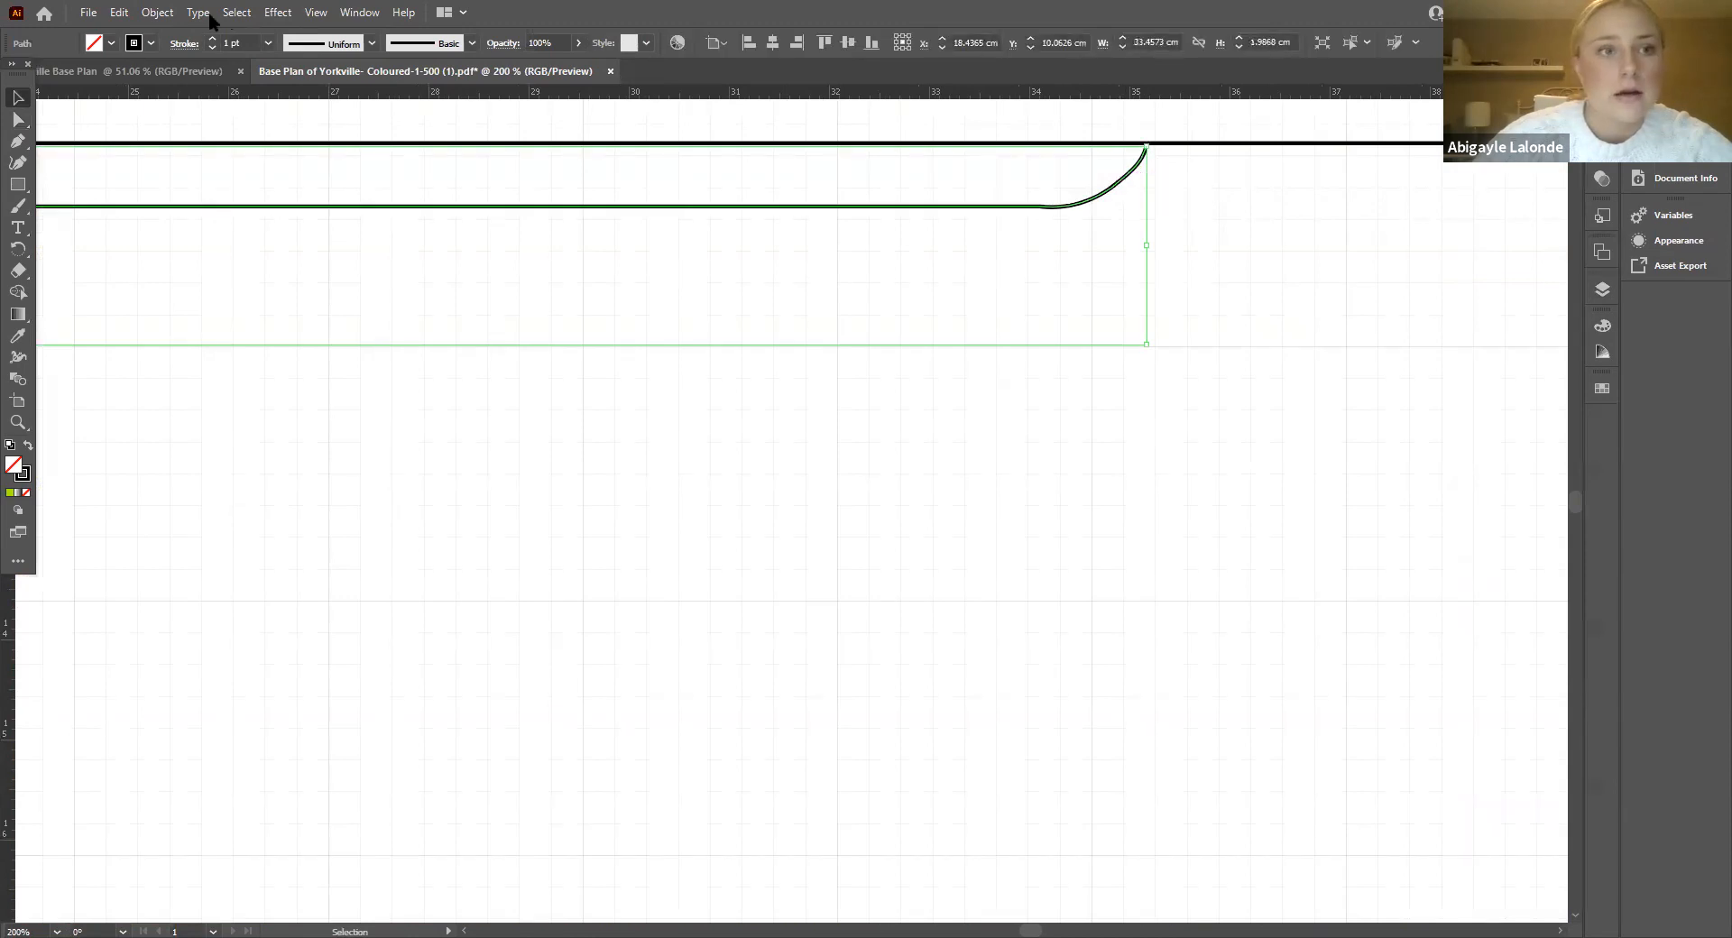
pyautogui.click(149, 15)
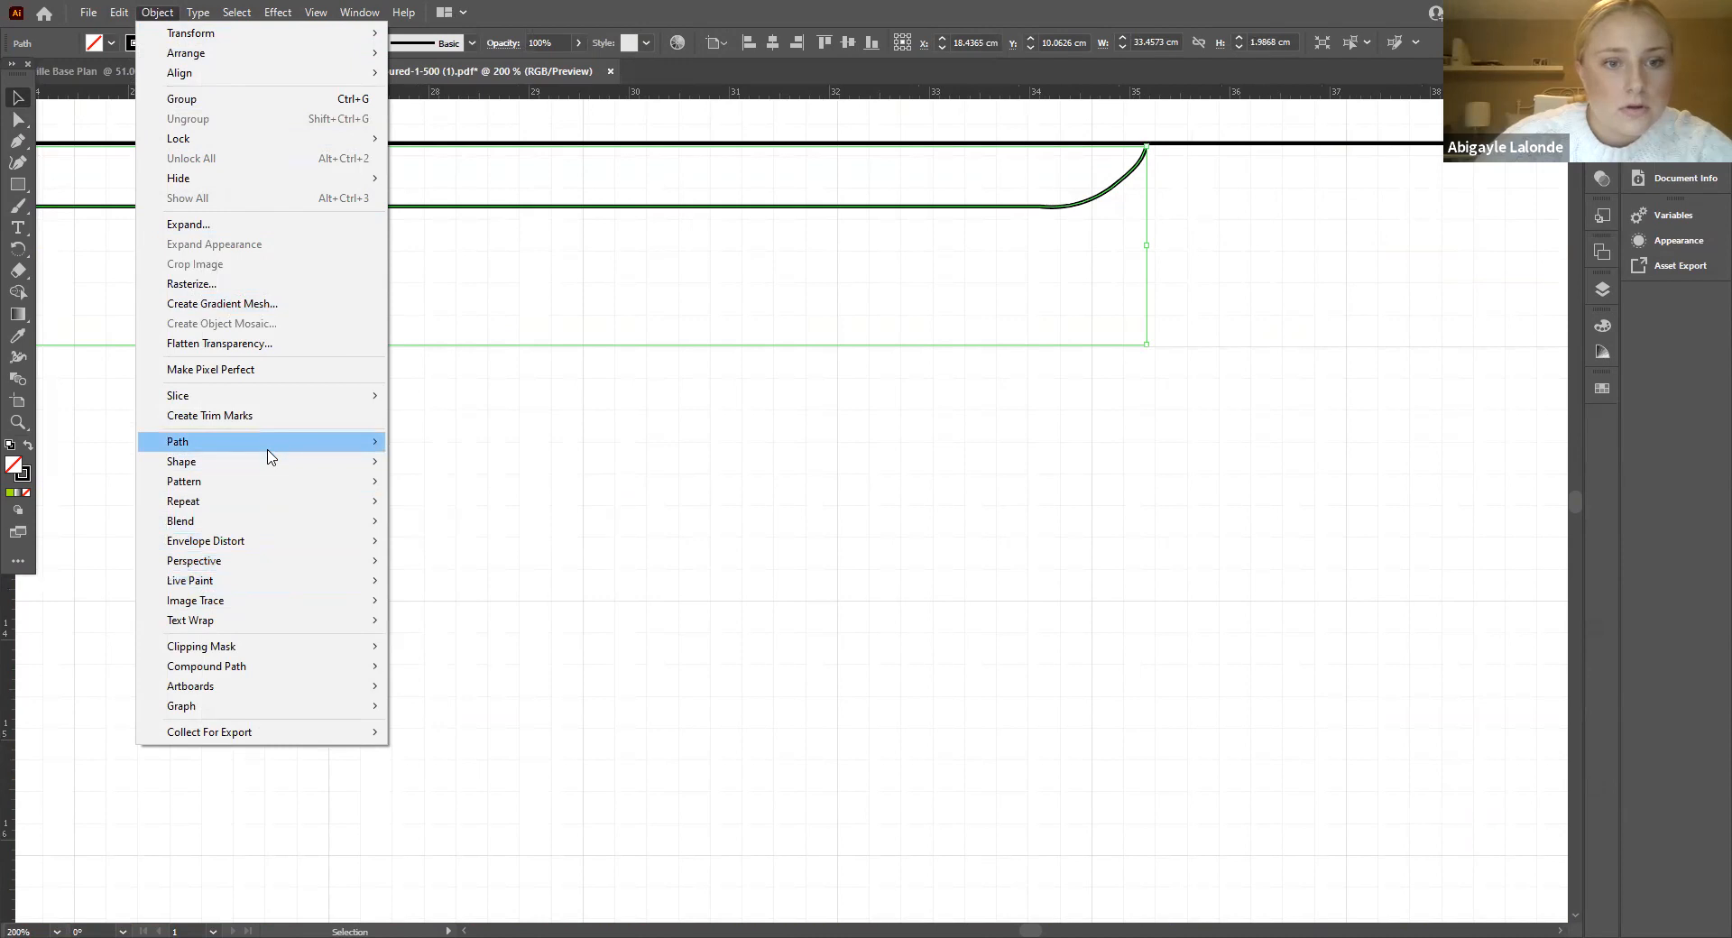
pyautogui.moveTo(267, 444)
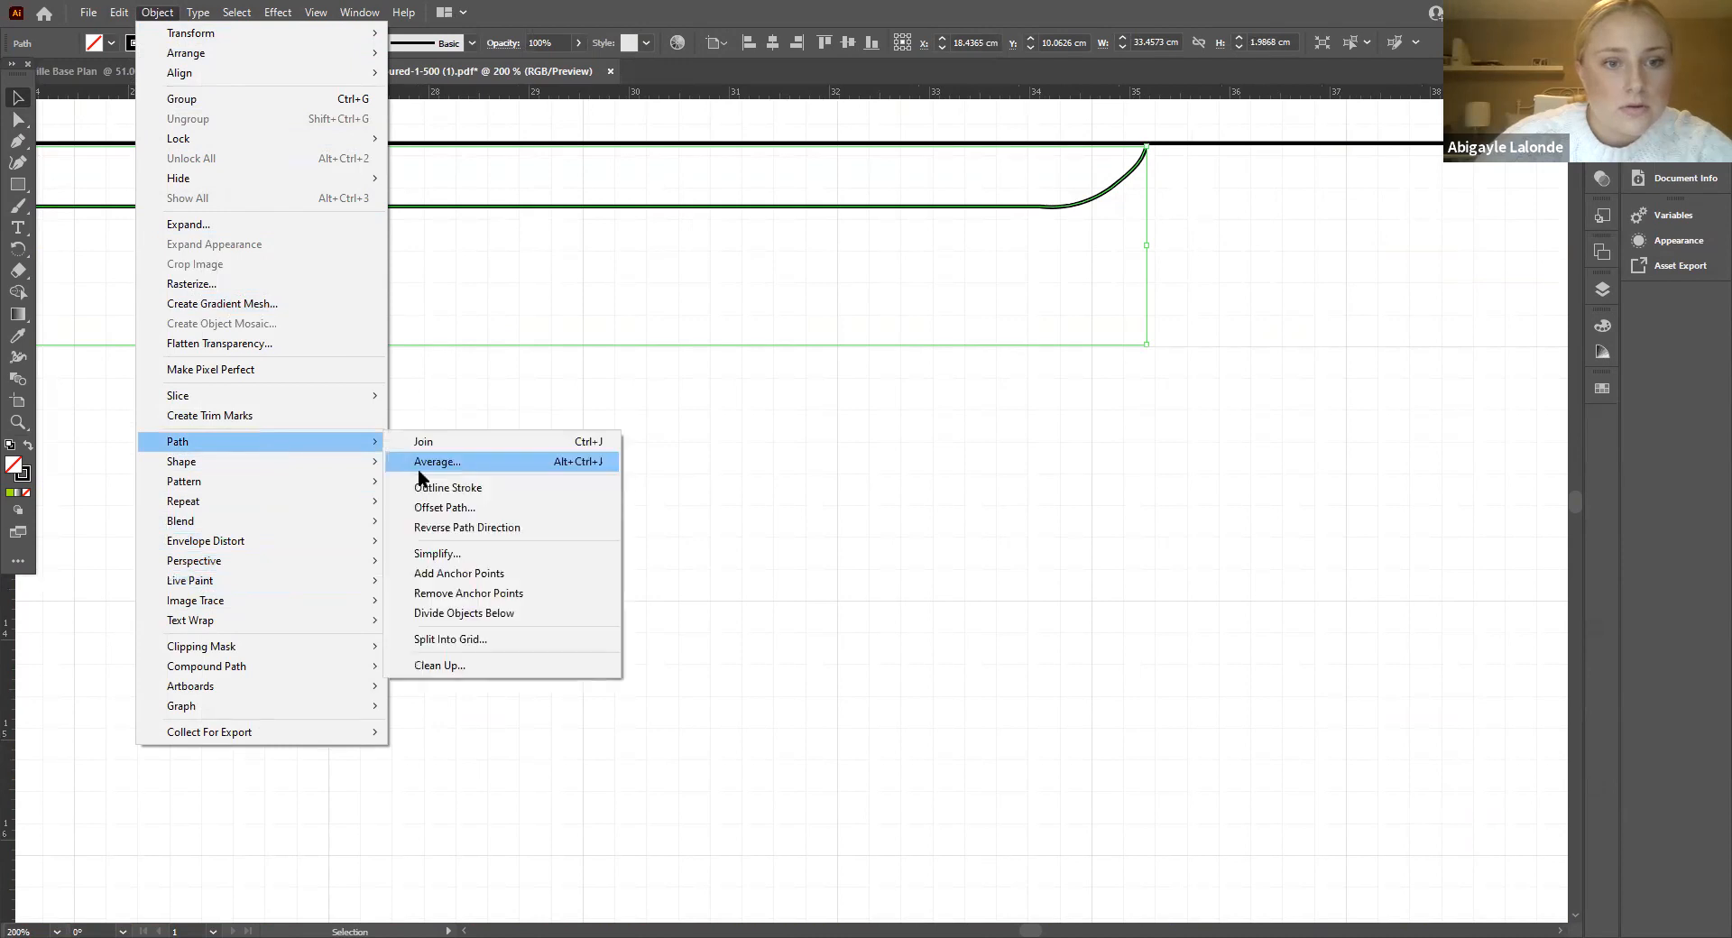
pyautogui.press('Return')
pyautogui.click(833, 503)
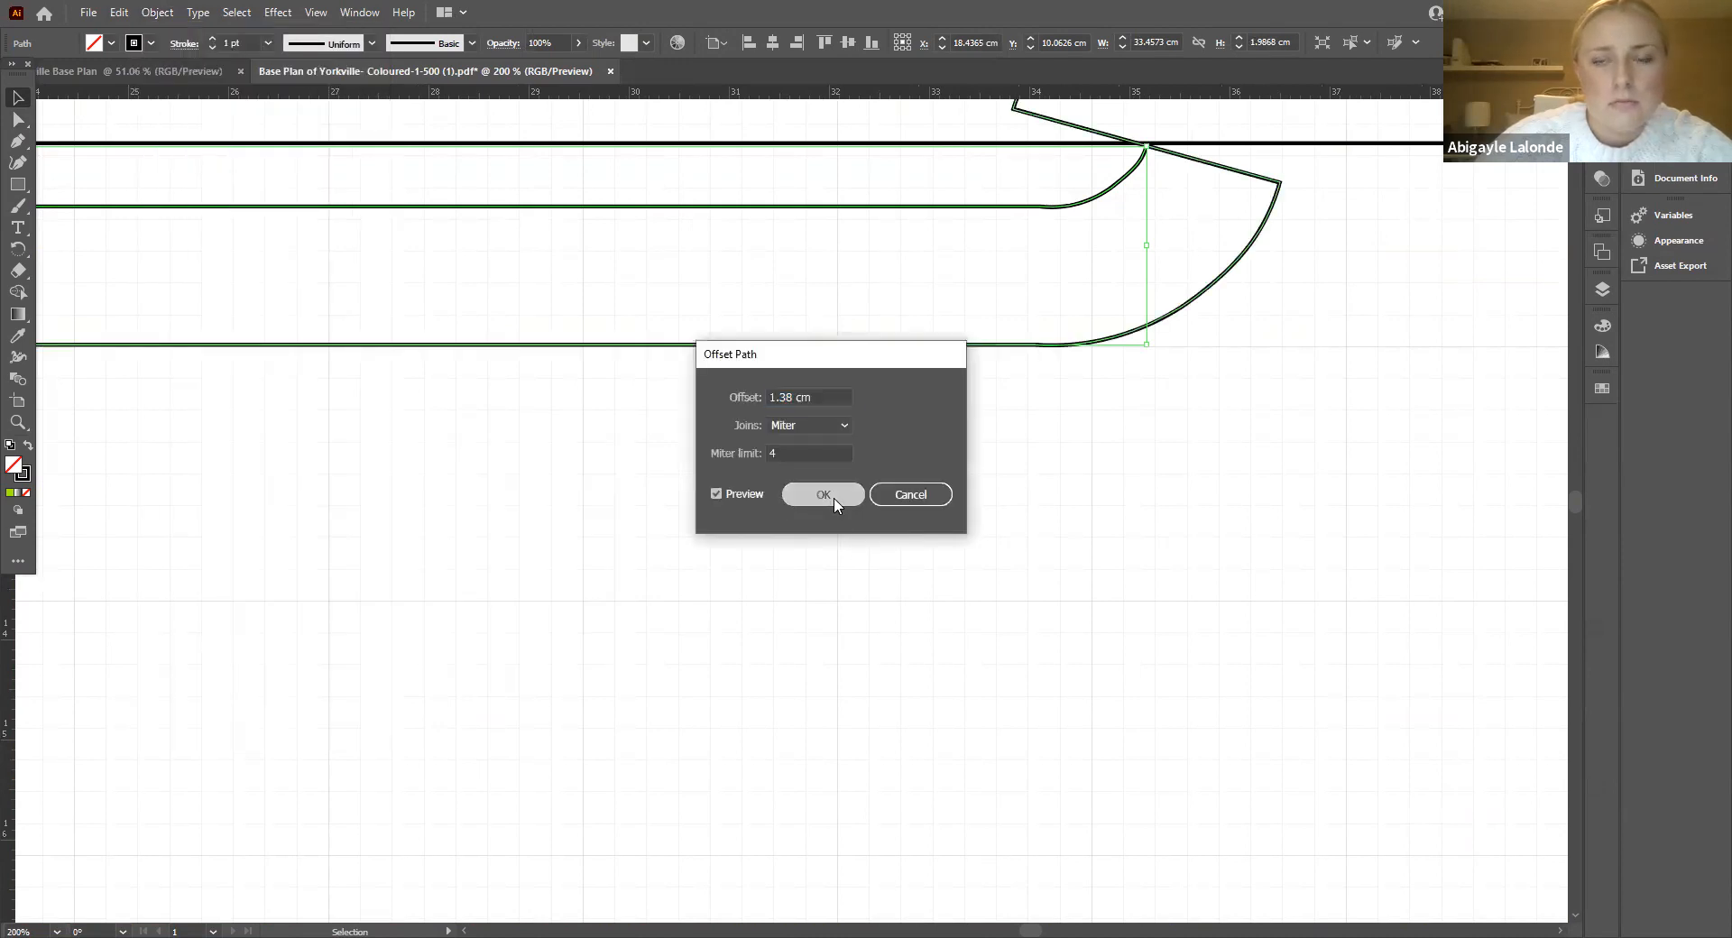
pyautogui.scroll(4, 393, 348)
pyautogui.press('a')
pyautogui.hotkey('ctrl', 'z')
# Step: Duplicate the curved road edge and place the copy about 1.1 cm below the original, roughly aligned with its curved end
pyautogui.press('v')
pyautogui.hotkey('ctrl', 'c')
pyautogui.hotkey('ctrl', 'v')
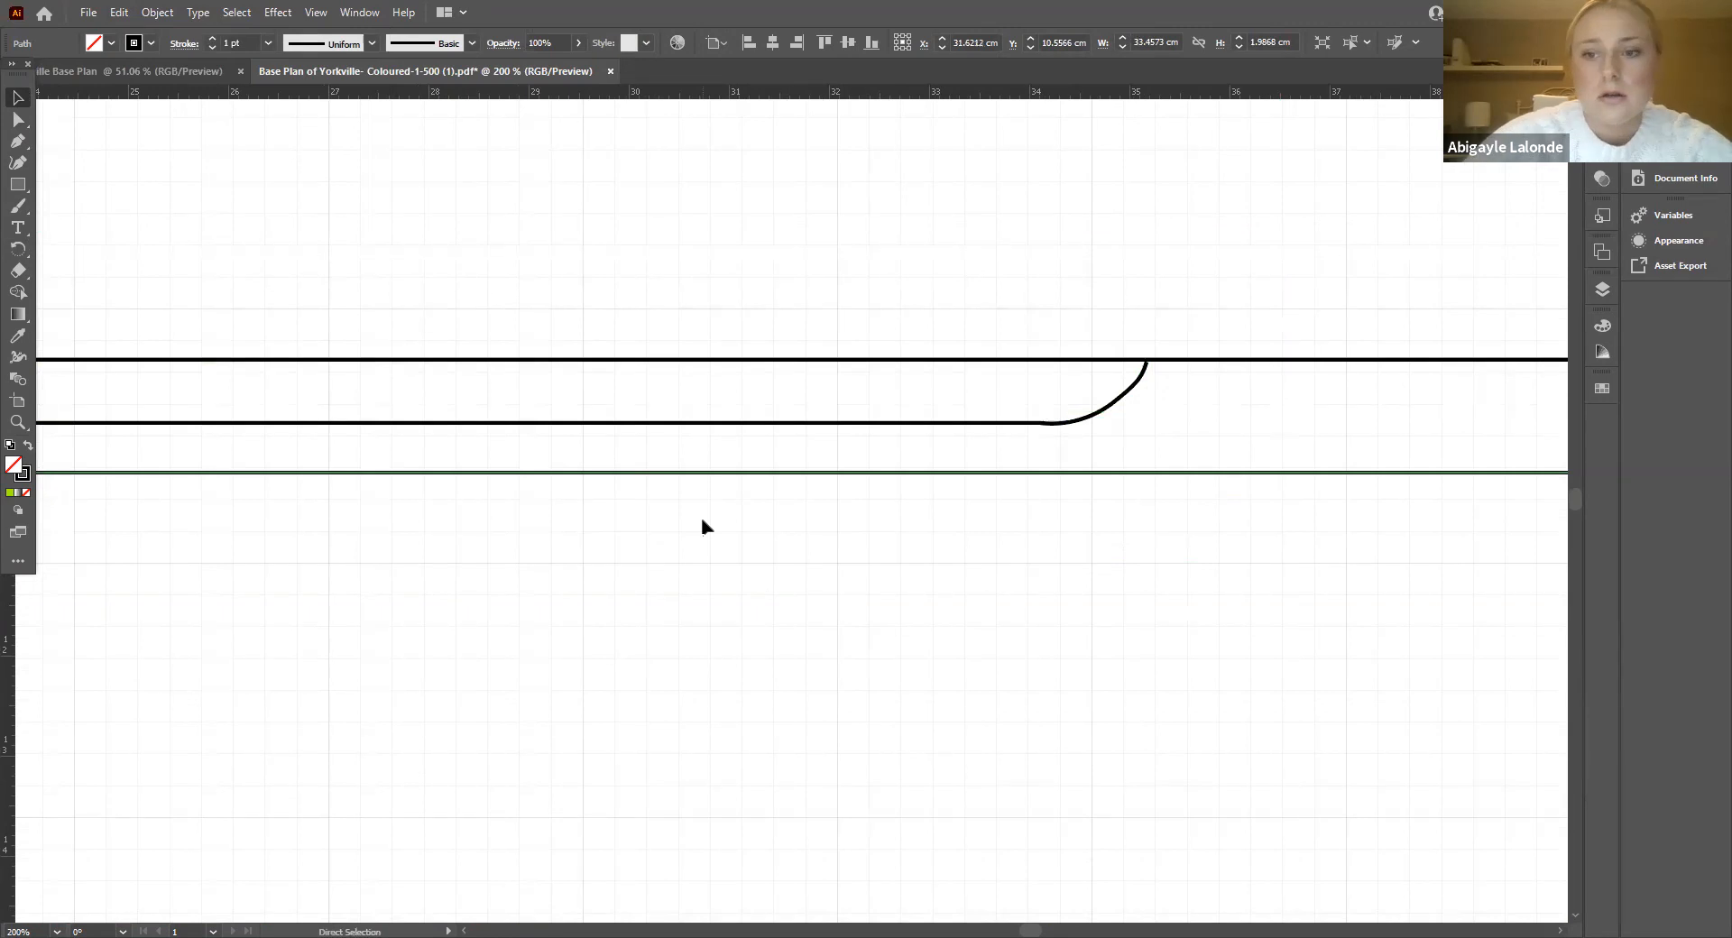
pyautogui.hotkey('ctrl', 'p')
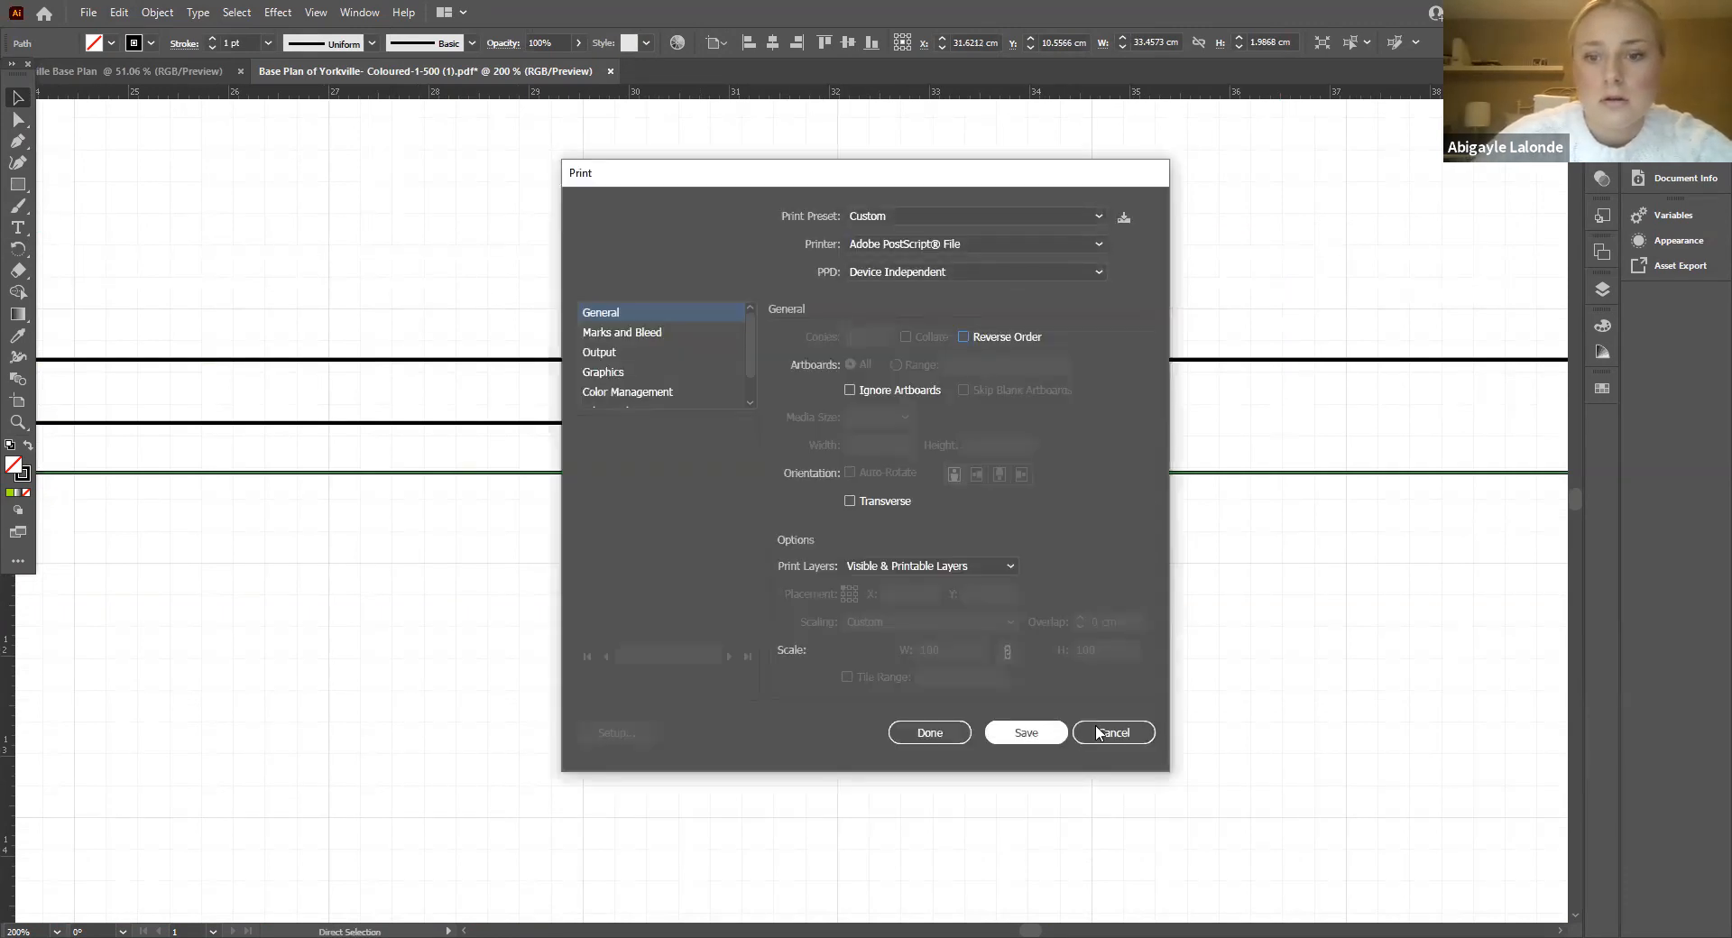
pyautogui.click(1110, 732)
pyautogui.hotkey('ctrl', '-')
pyautogui.hotkey('ctrl', '-')
pyautogui.hotkey('ctrl', '-')
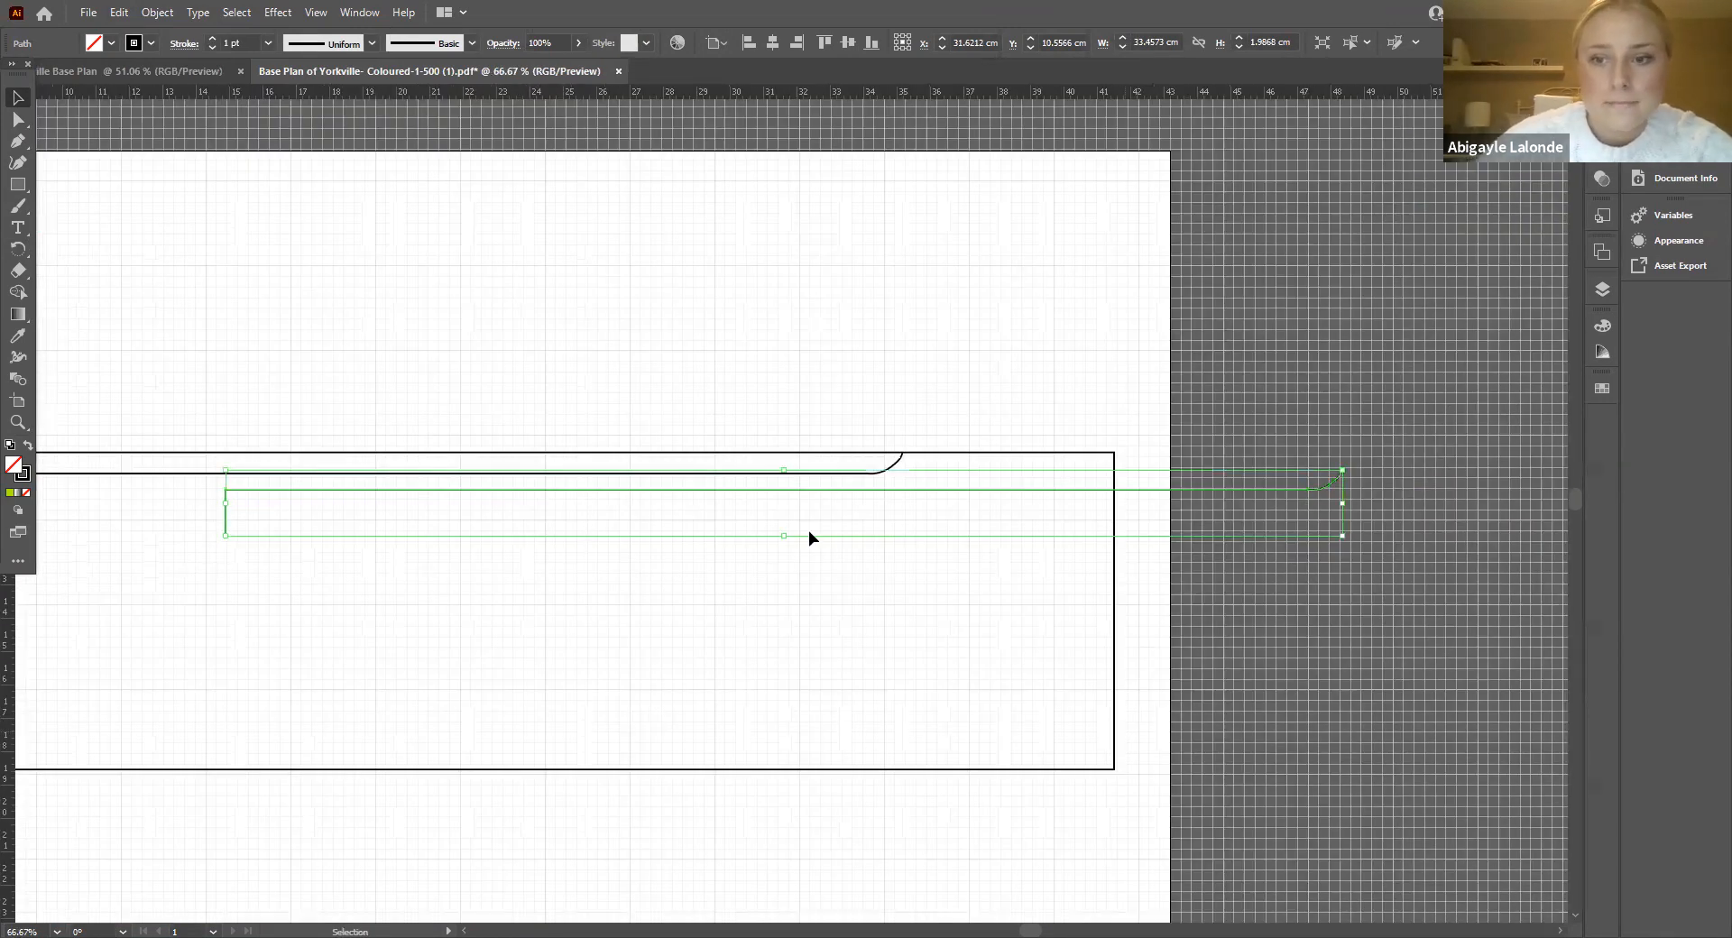
pyautogui.moveTo(731, 491); pyautogui.dragTo(300, 514)
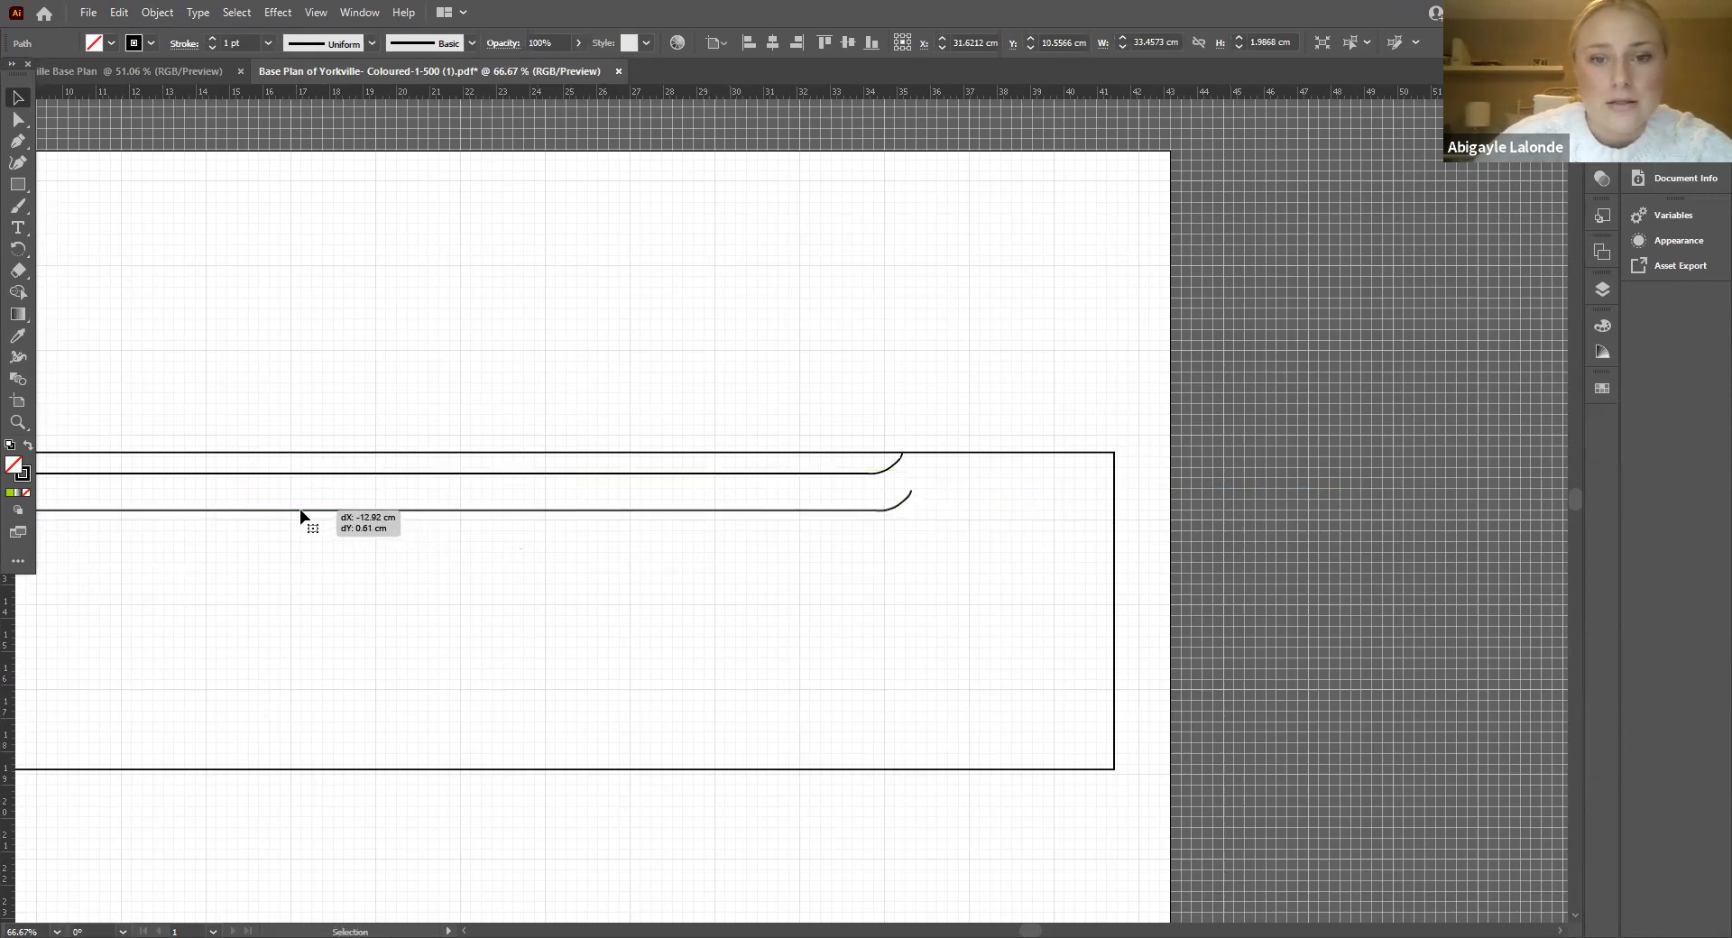
pyautogui.click(621, 548)
pyautogui.click(621, 513)
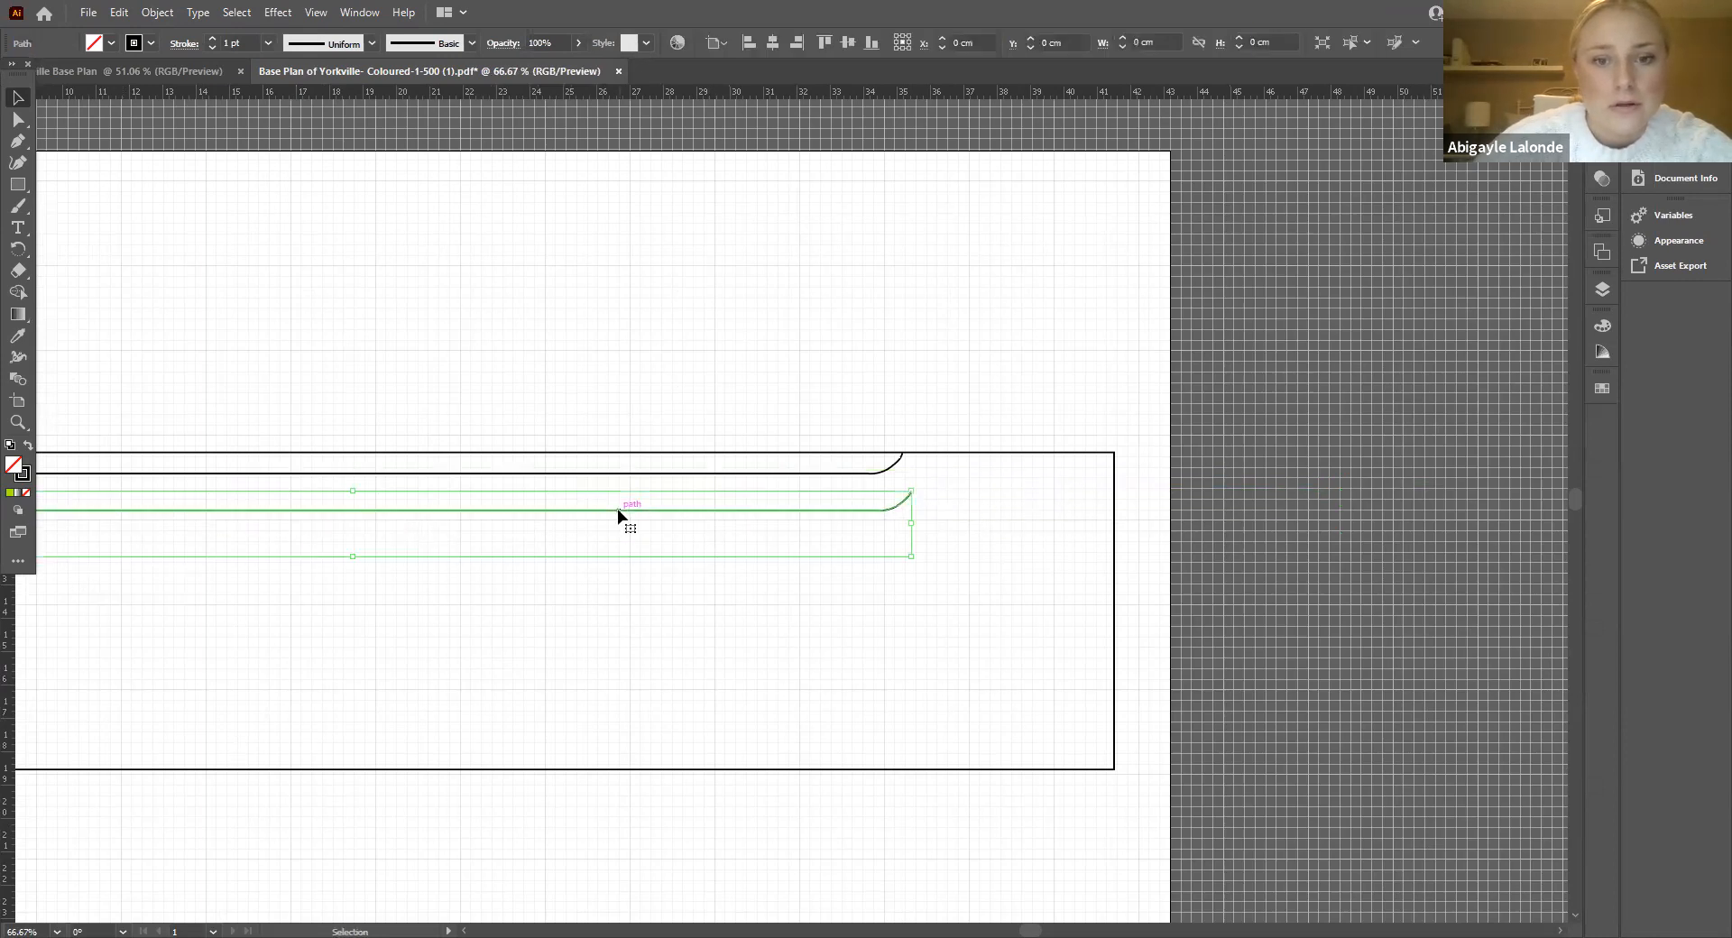
# Step: Reflect the copied road edge across the horizontal axis so its corner curves downward, and deselect it
pyautogui.click(151, 13)
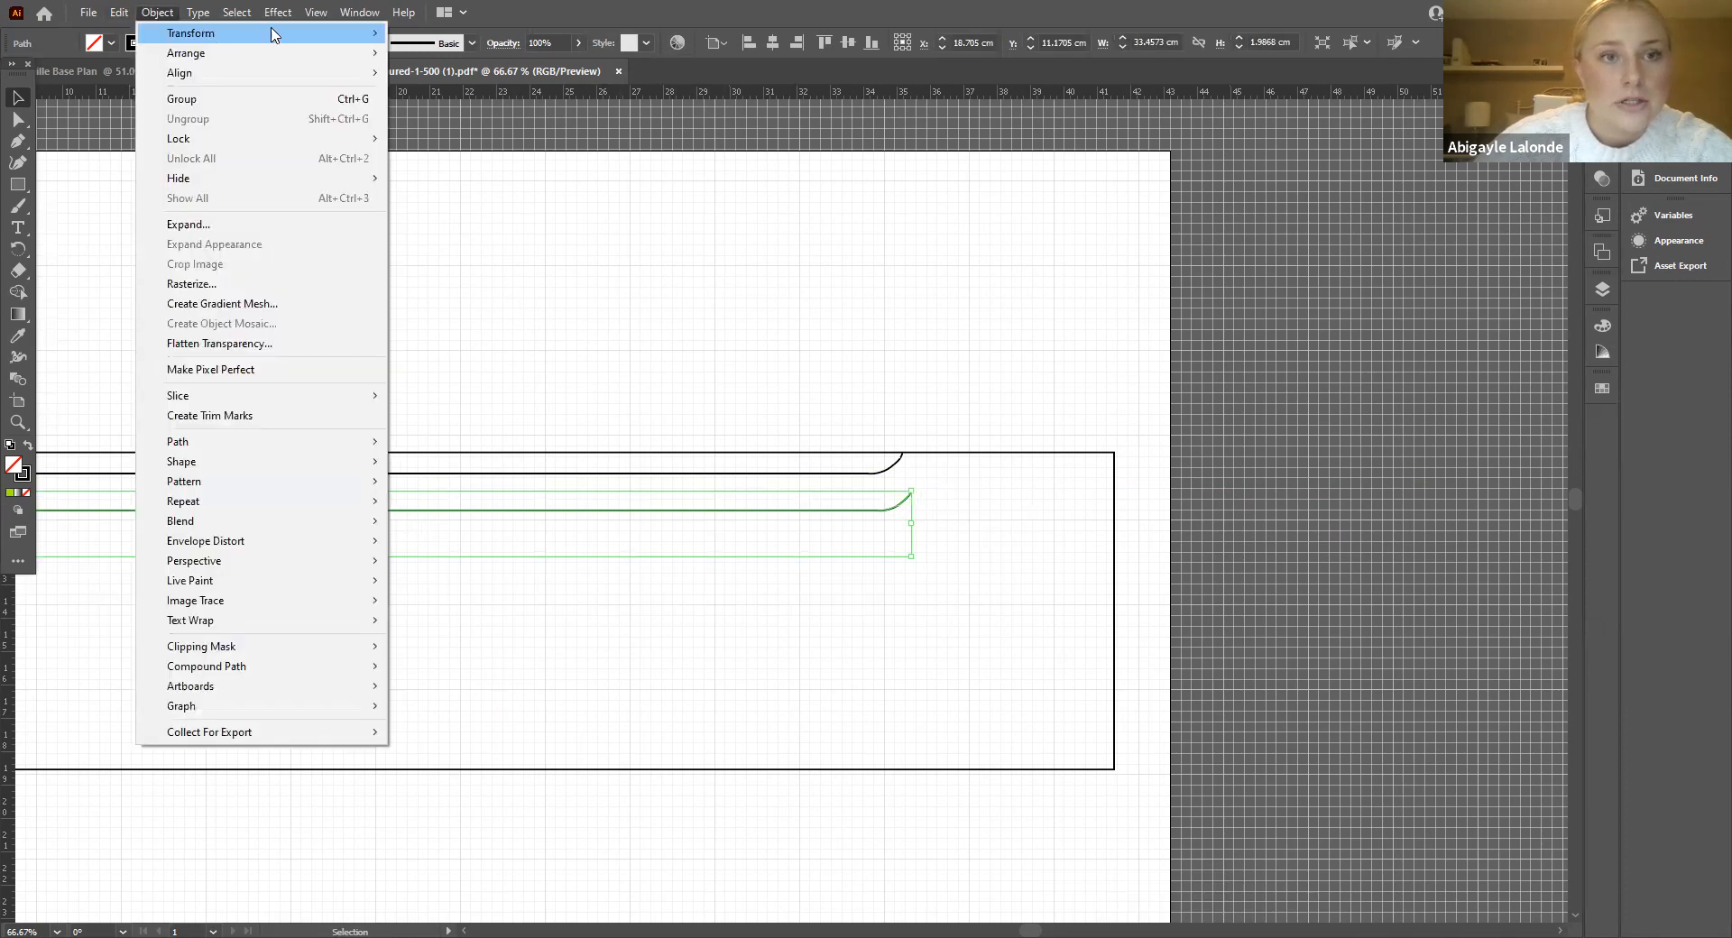
pyautogui.moveTo(270, 34)
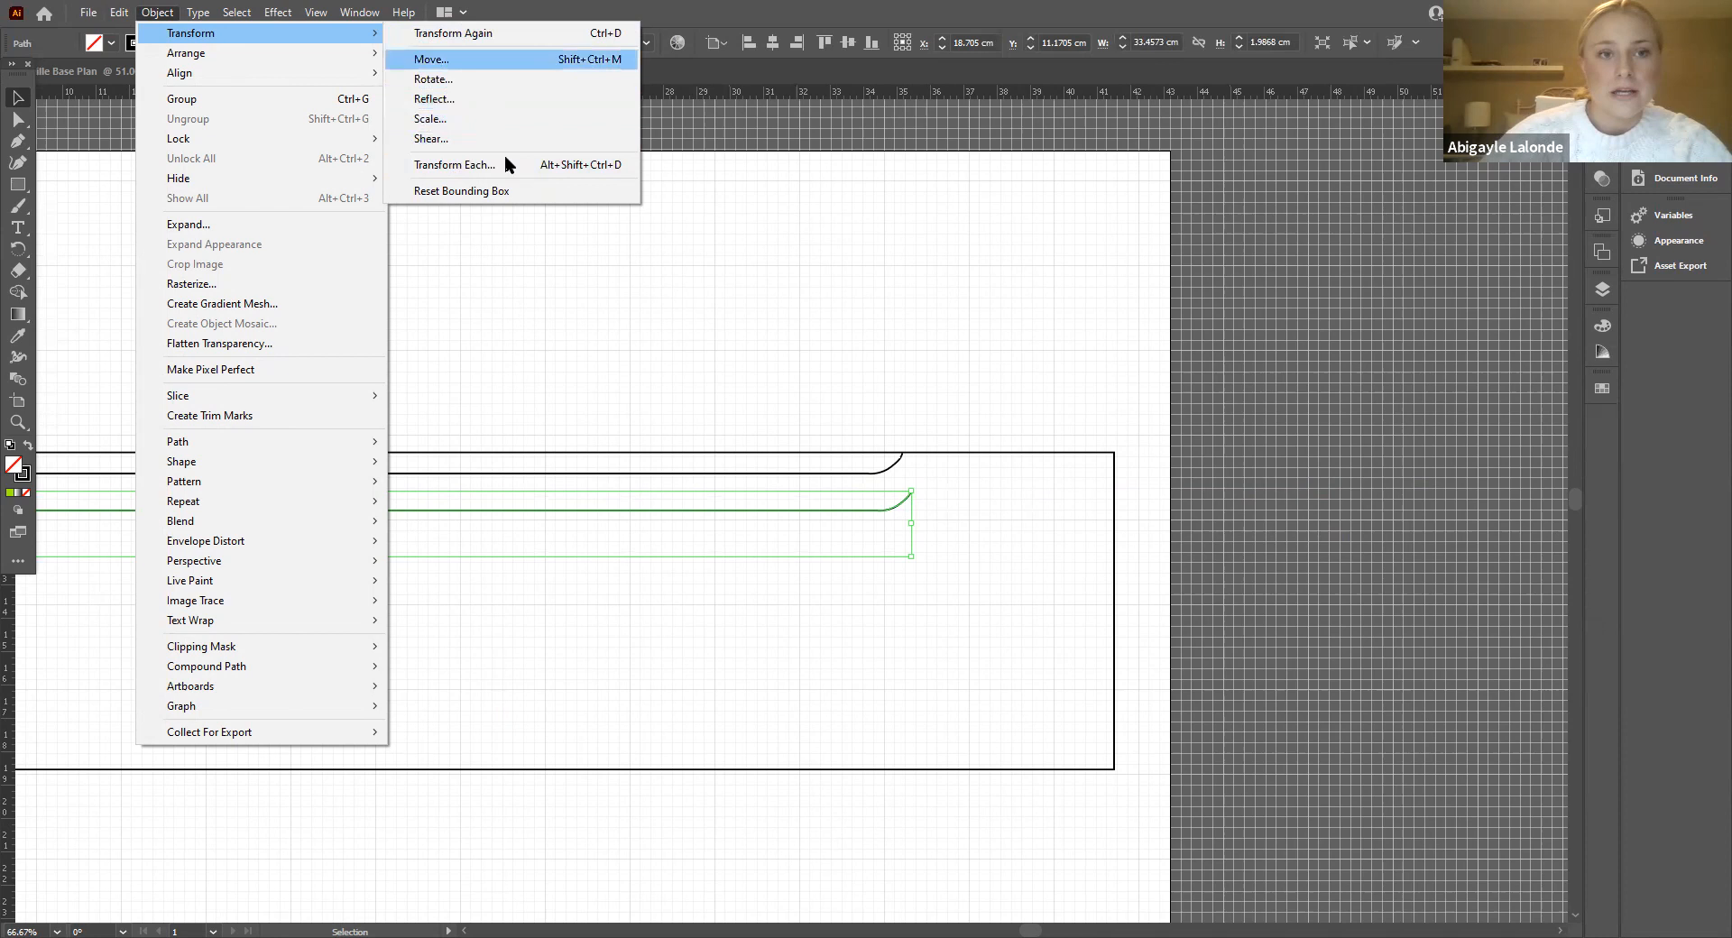
pyautogui.click(352, 24)
pyautogui.click(157, 13)
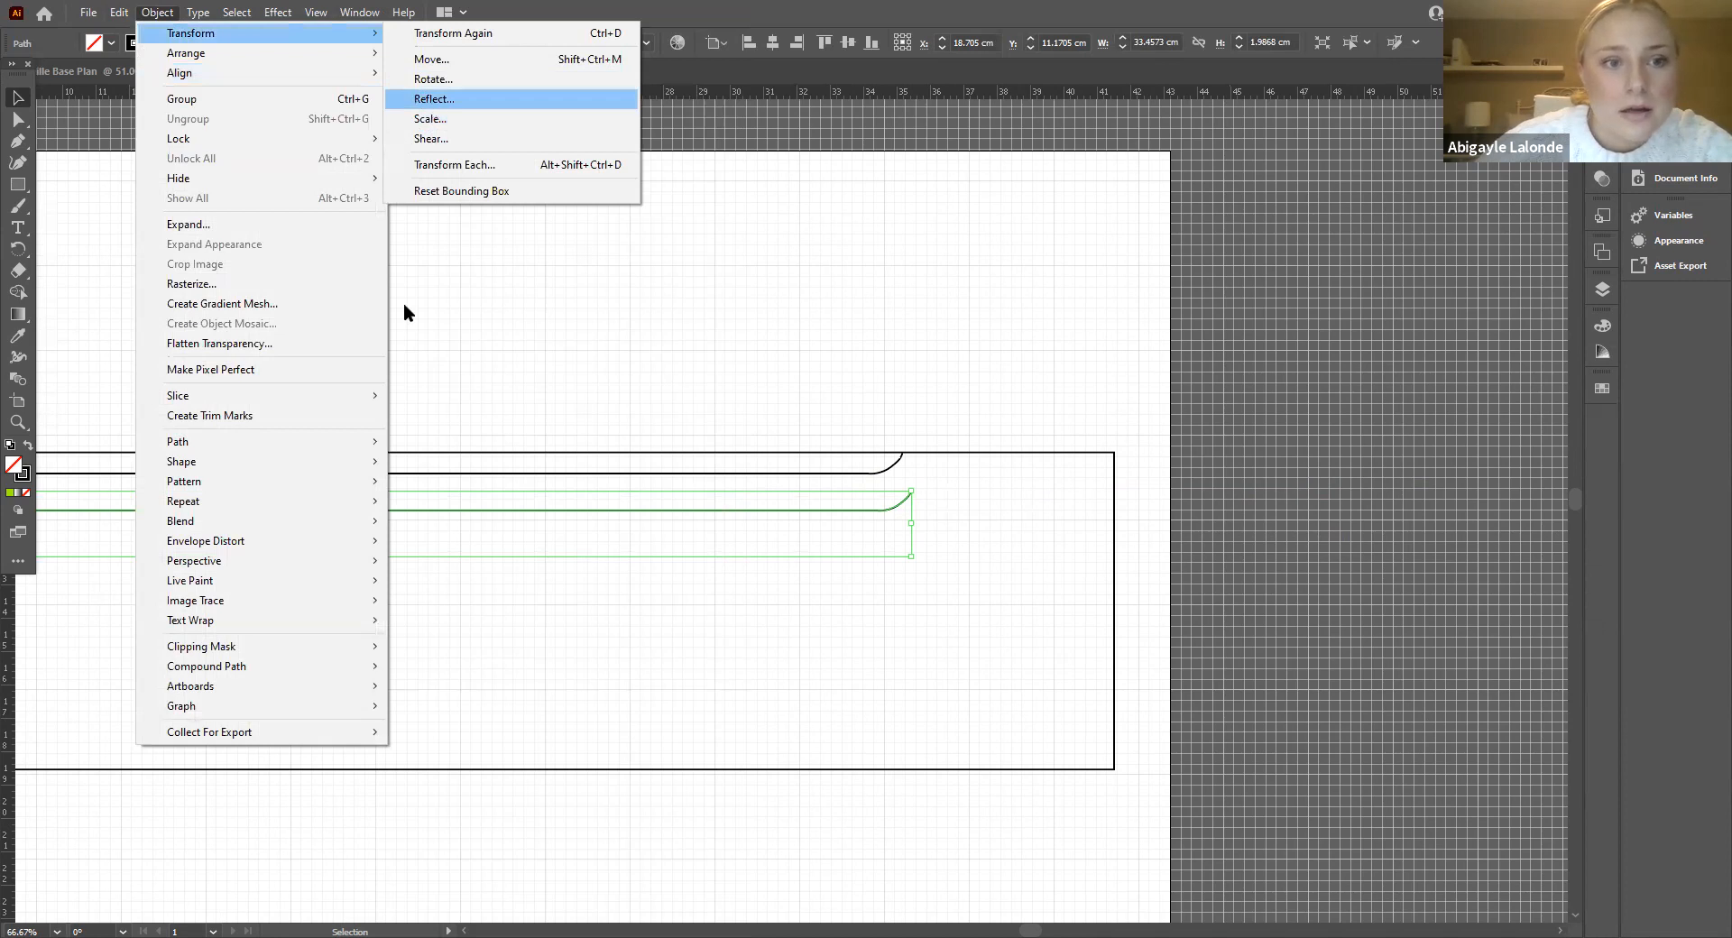
pyautogui.press('Return')
pyautogui.click(321, 216)
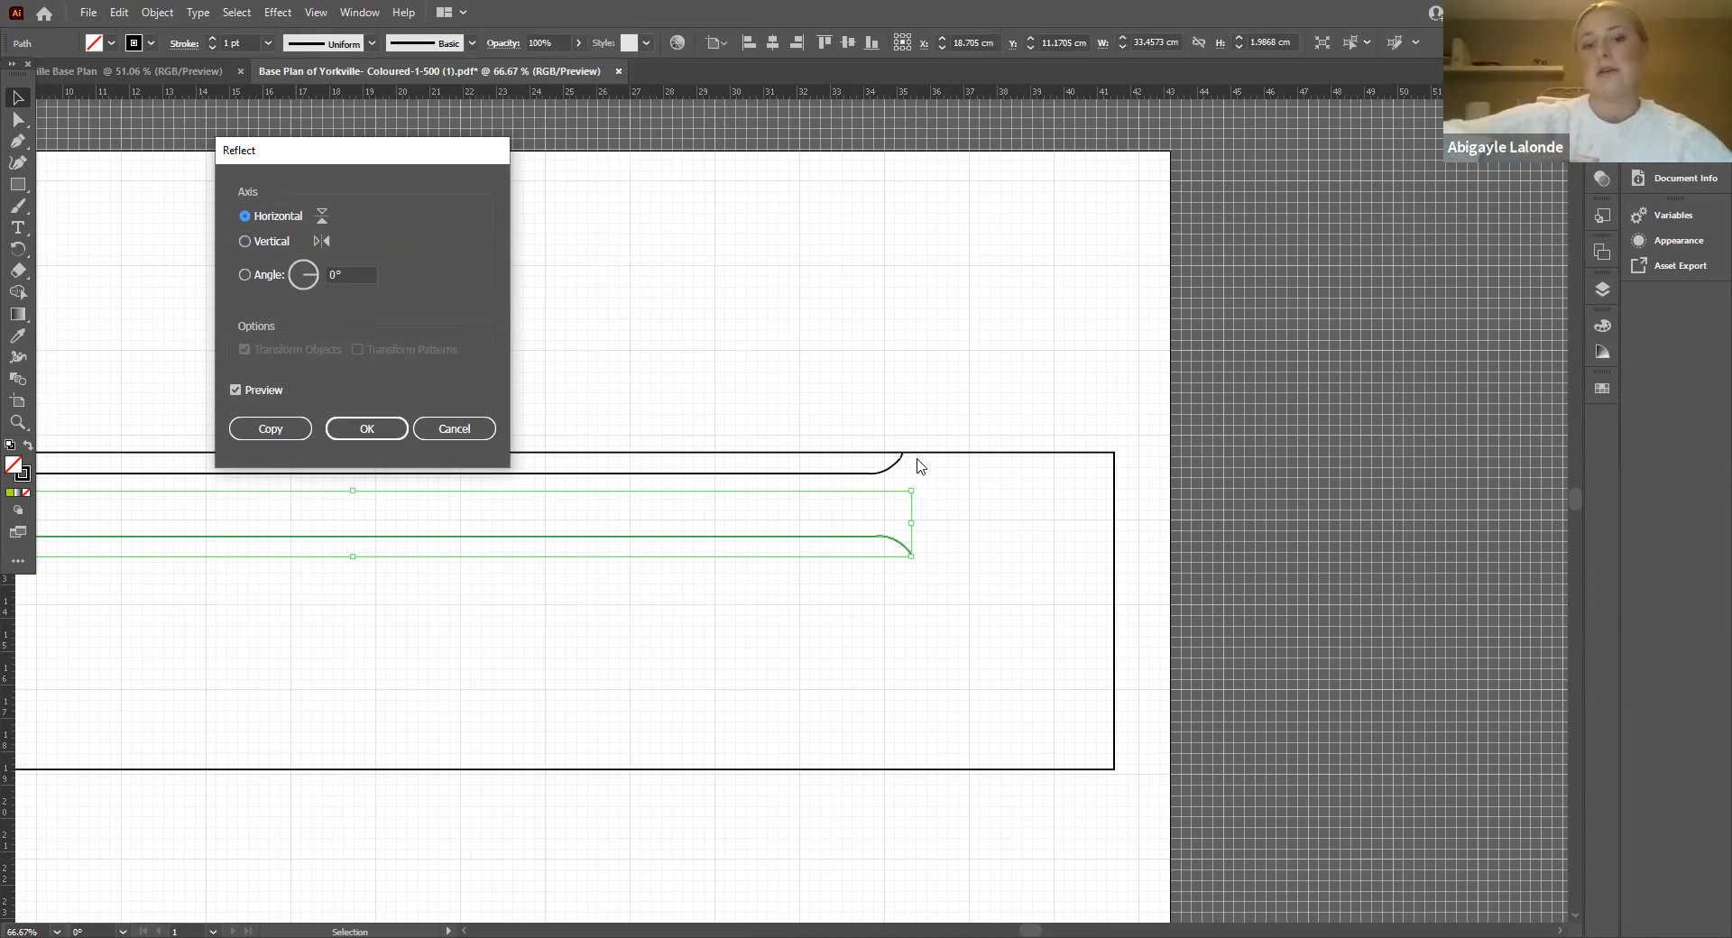
pyautogui.click(356, 431)
pyautogui.click(769, 313)
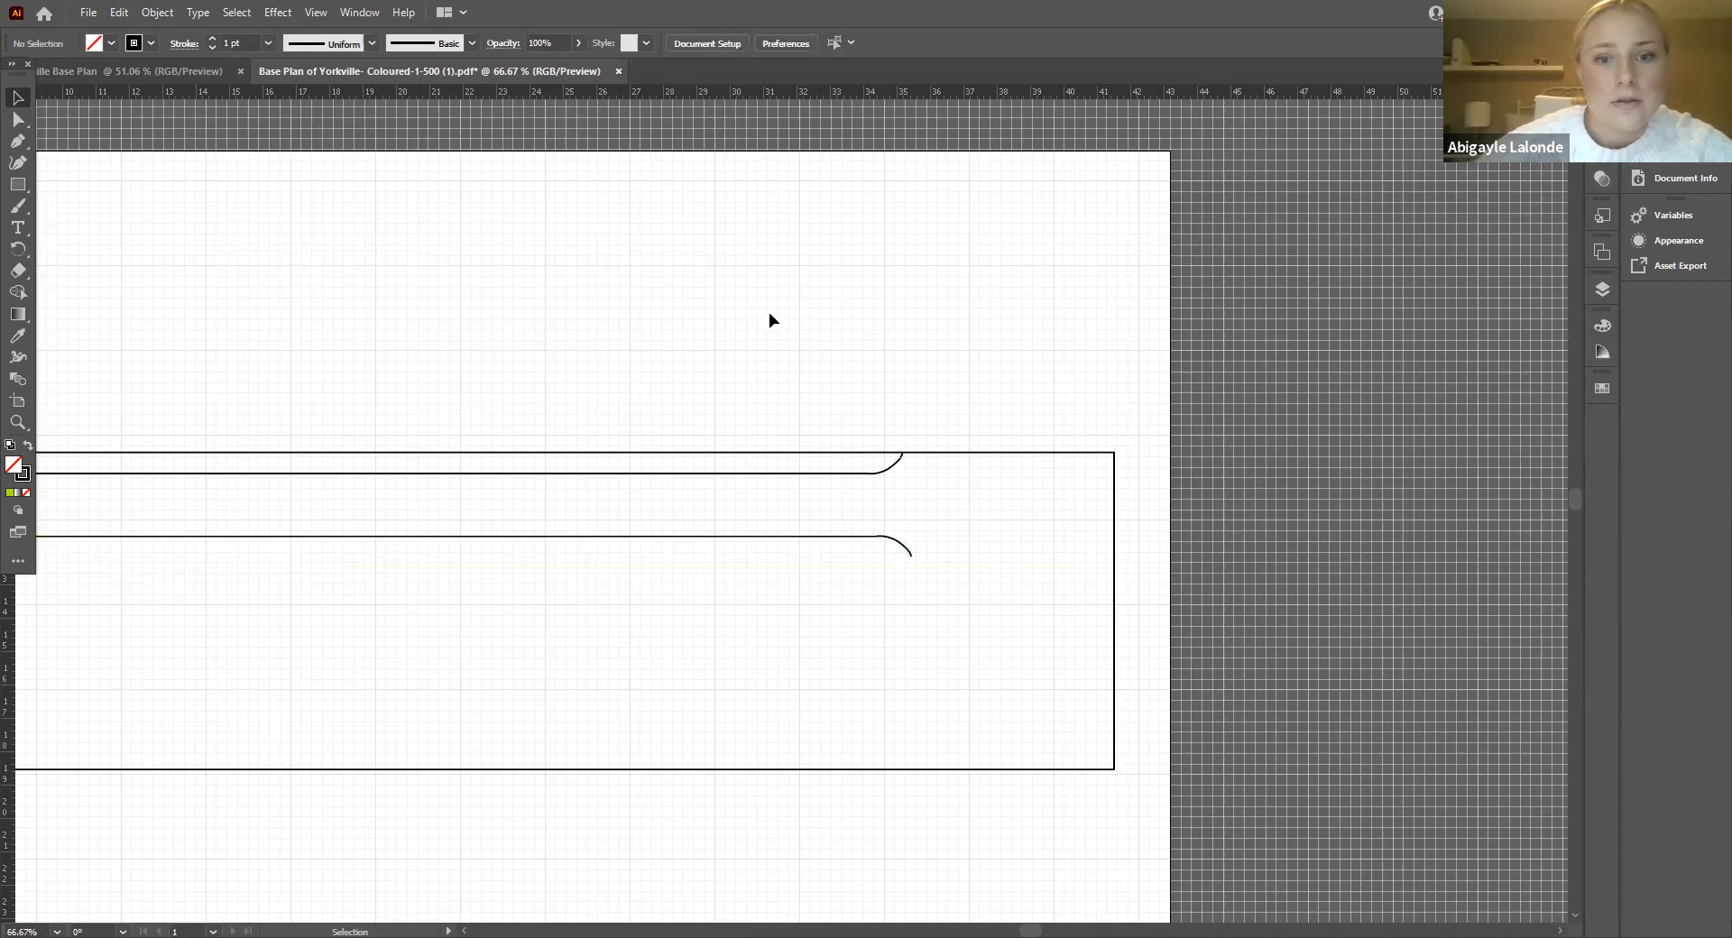
# Step: Show the coloured base plan on Layer 1 and move the reflected road edge up to match the street's lower edge
pyautogui.hscroll(-3, 768, 312)
pyautogui.click(1607, 288)
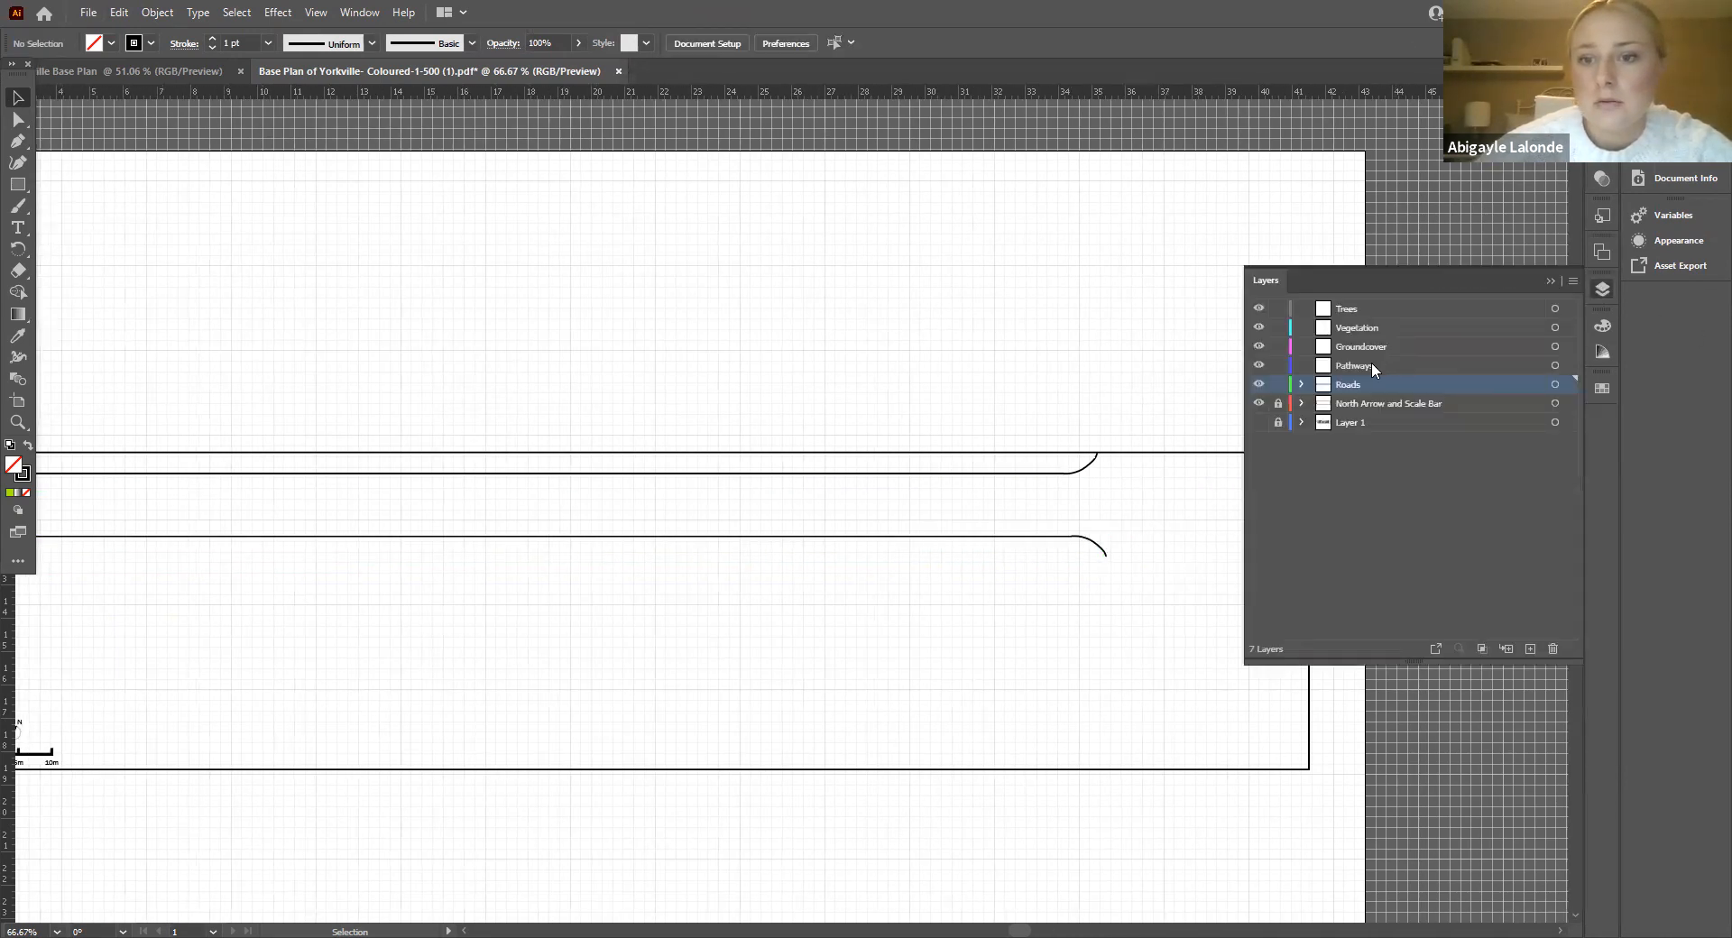
pyautogui.click(1259, 422)
pyautogui.click(1551, 280)
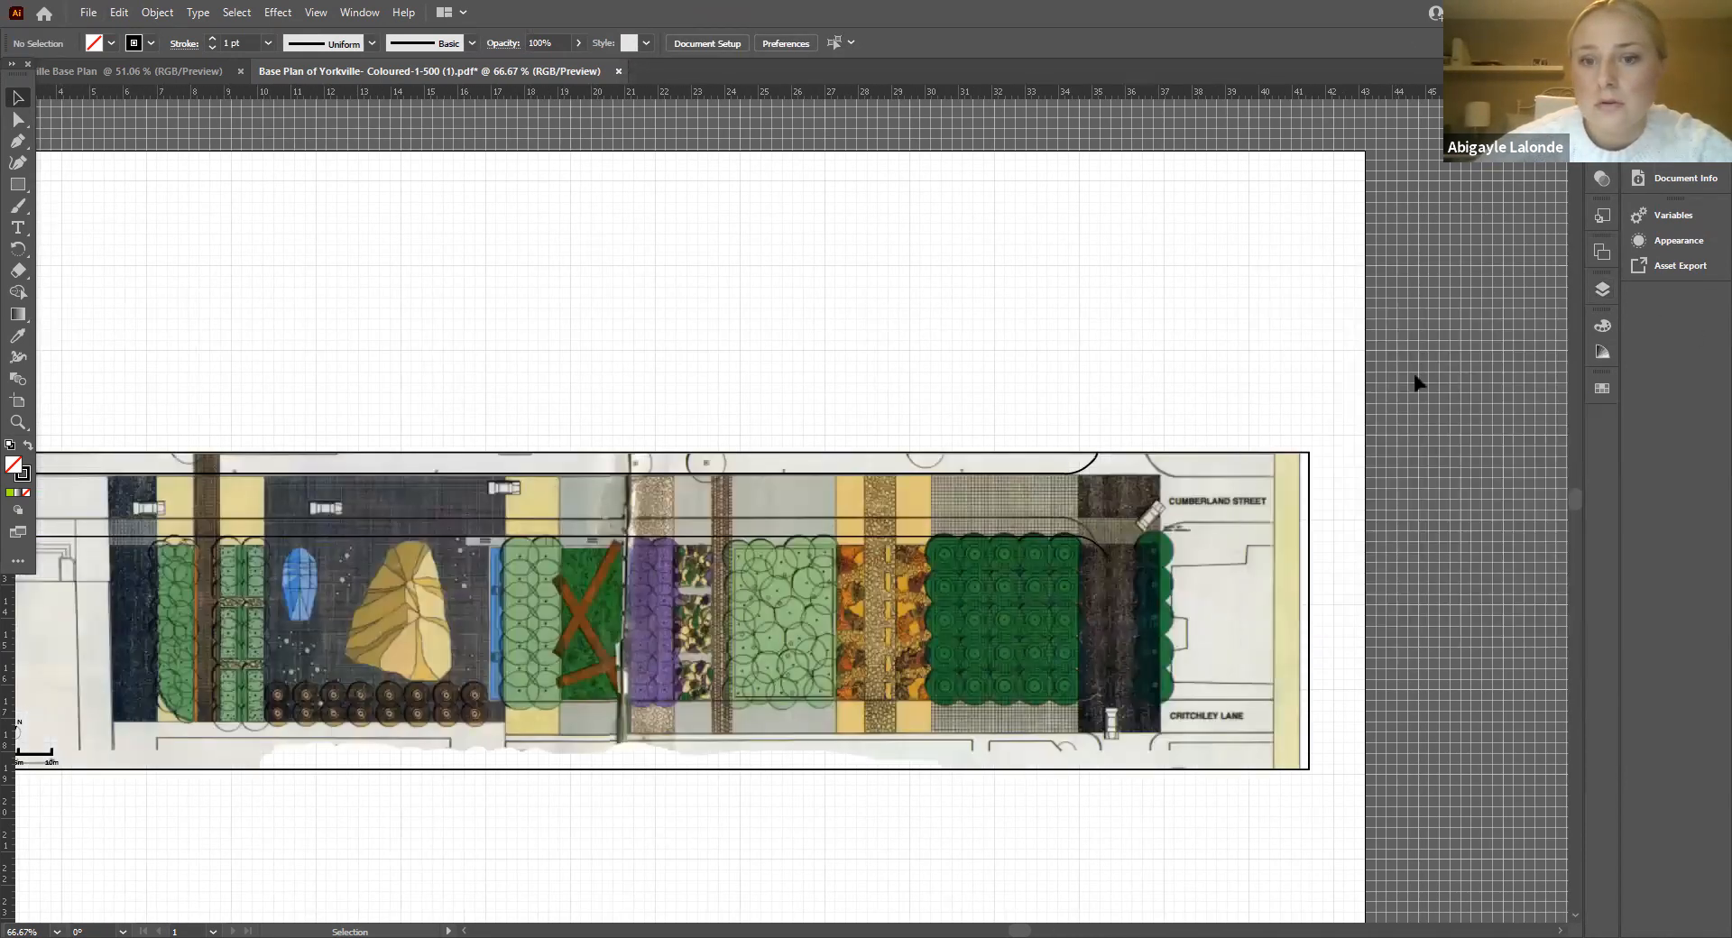
pyautogui.click(1079, 460)
pyautogui.click(1169, 362)
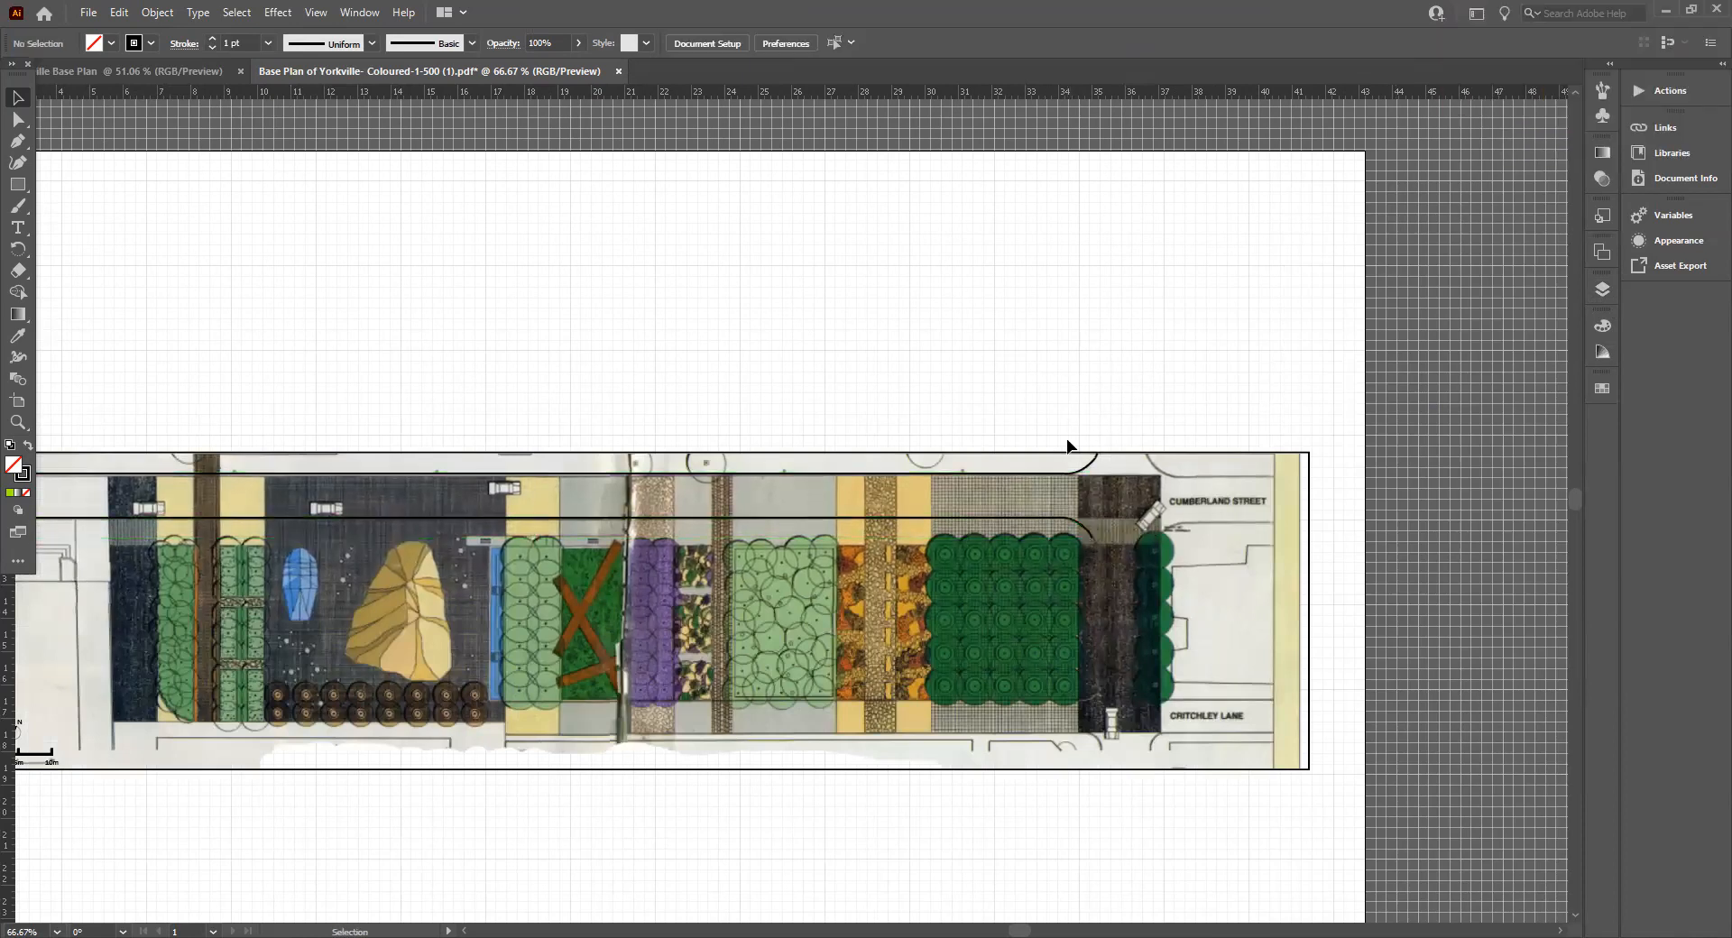
# Step: Draw a short horizontal road edge with the Pen tool just above the Cumberland Street label, ending at the yellow strip, and deselect it
pyautogui.click(1075, 484)
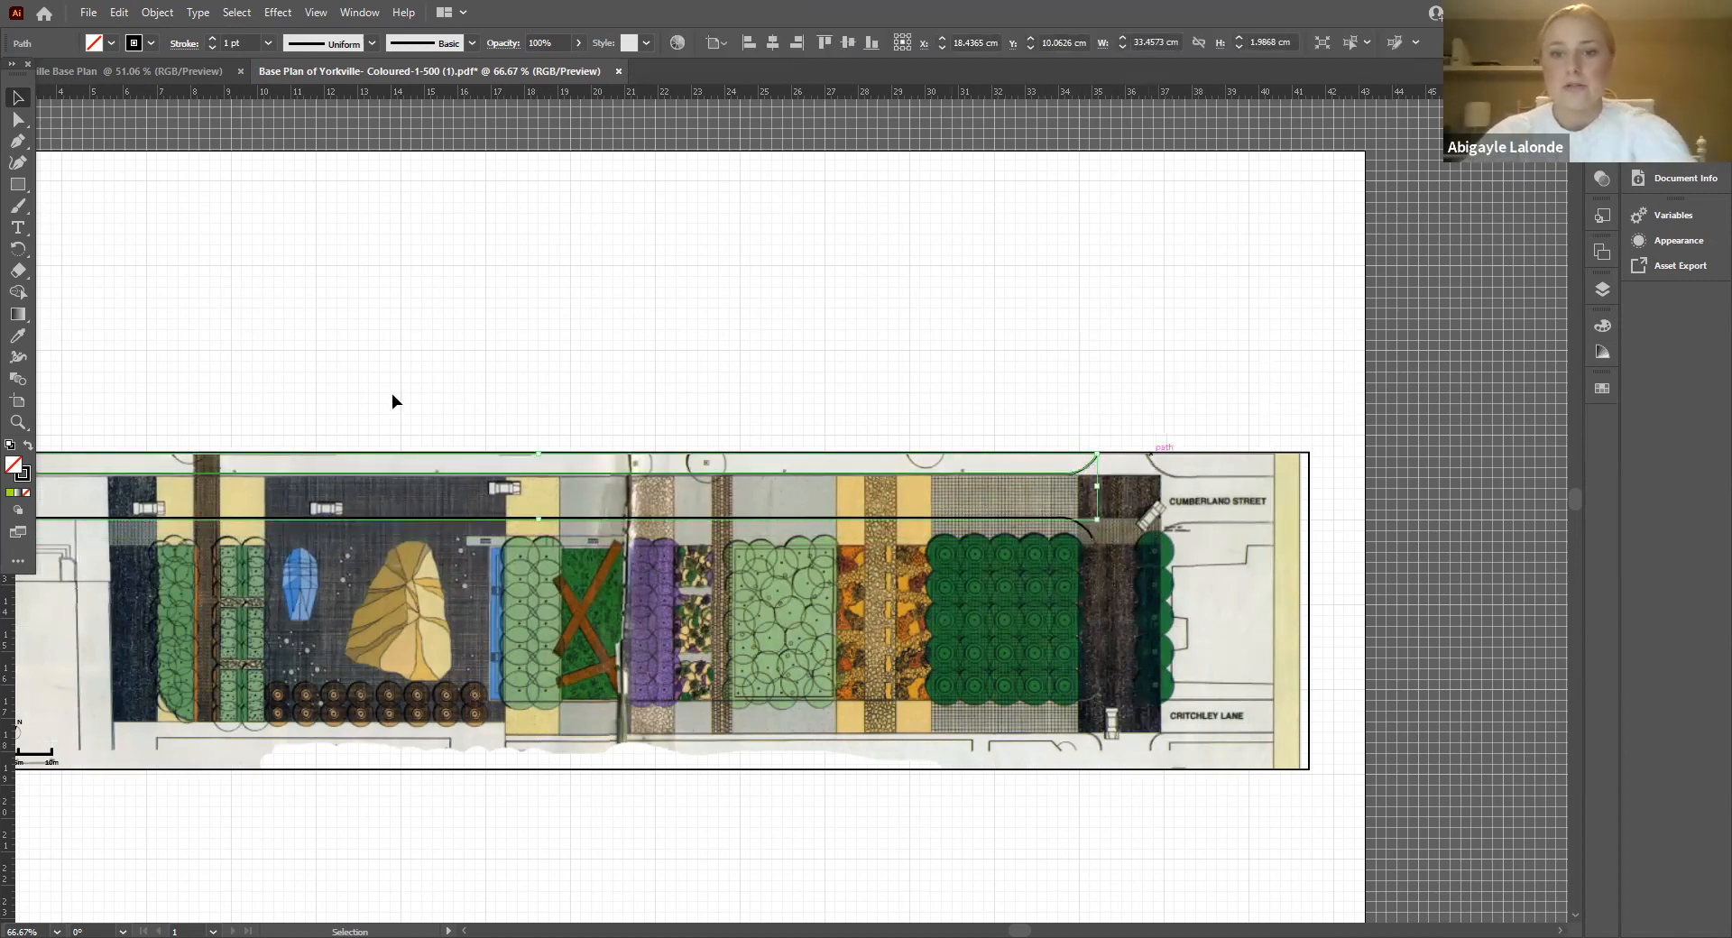
pyautogui.click(18, 141)
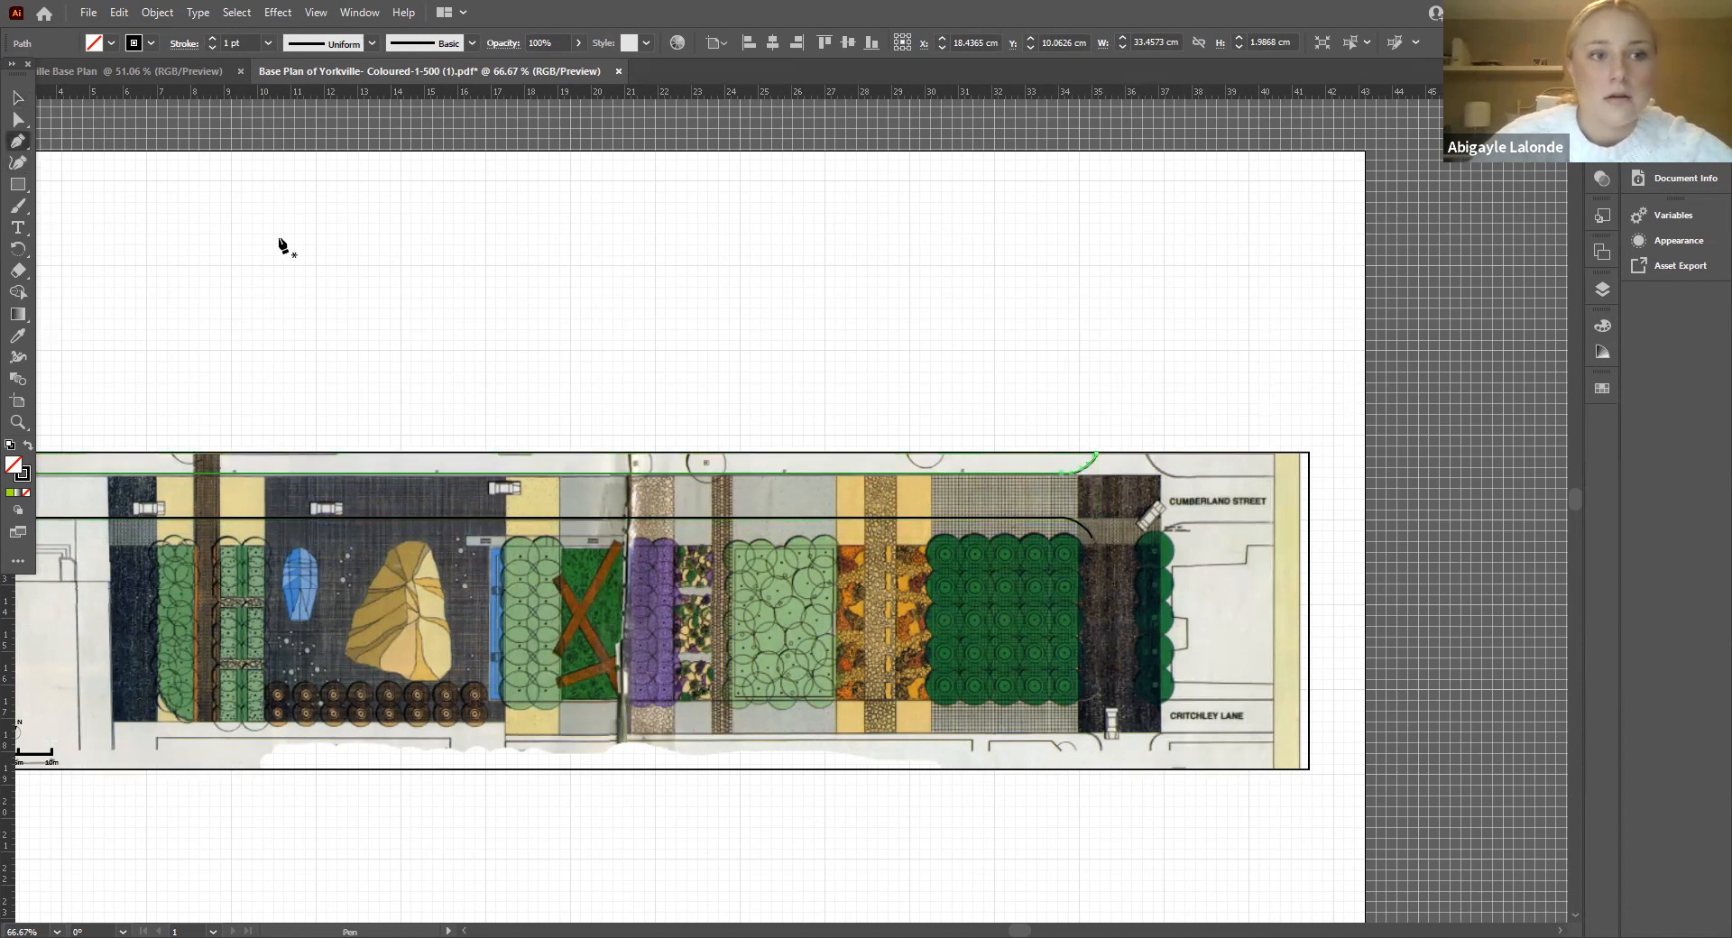
pyautogui.click(1173, 477)
pyautogui.click(16, 98)
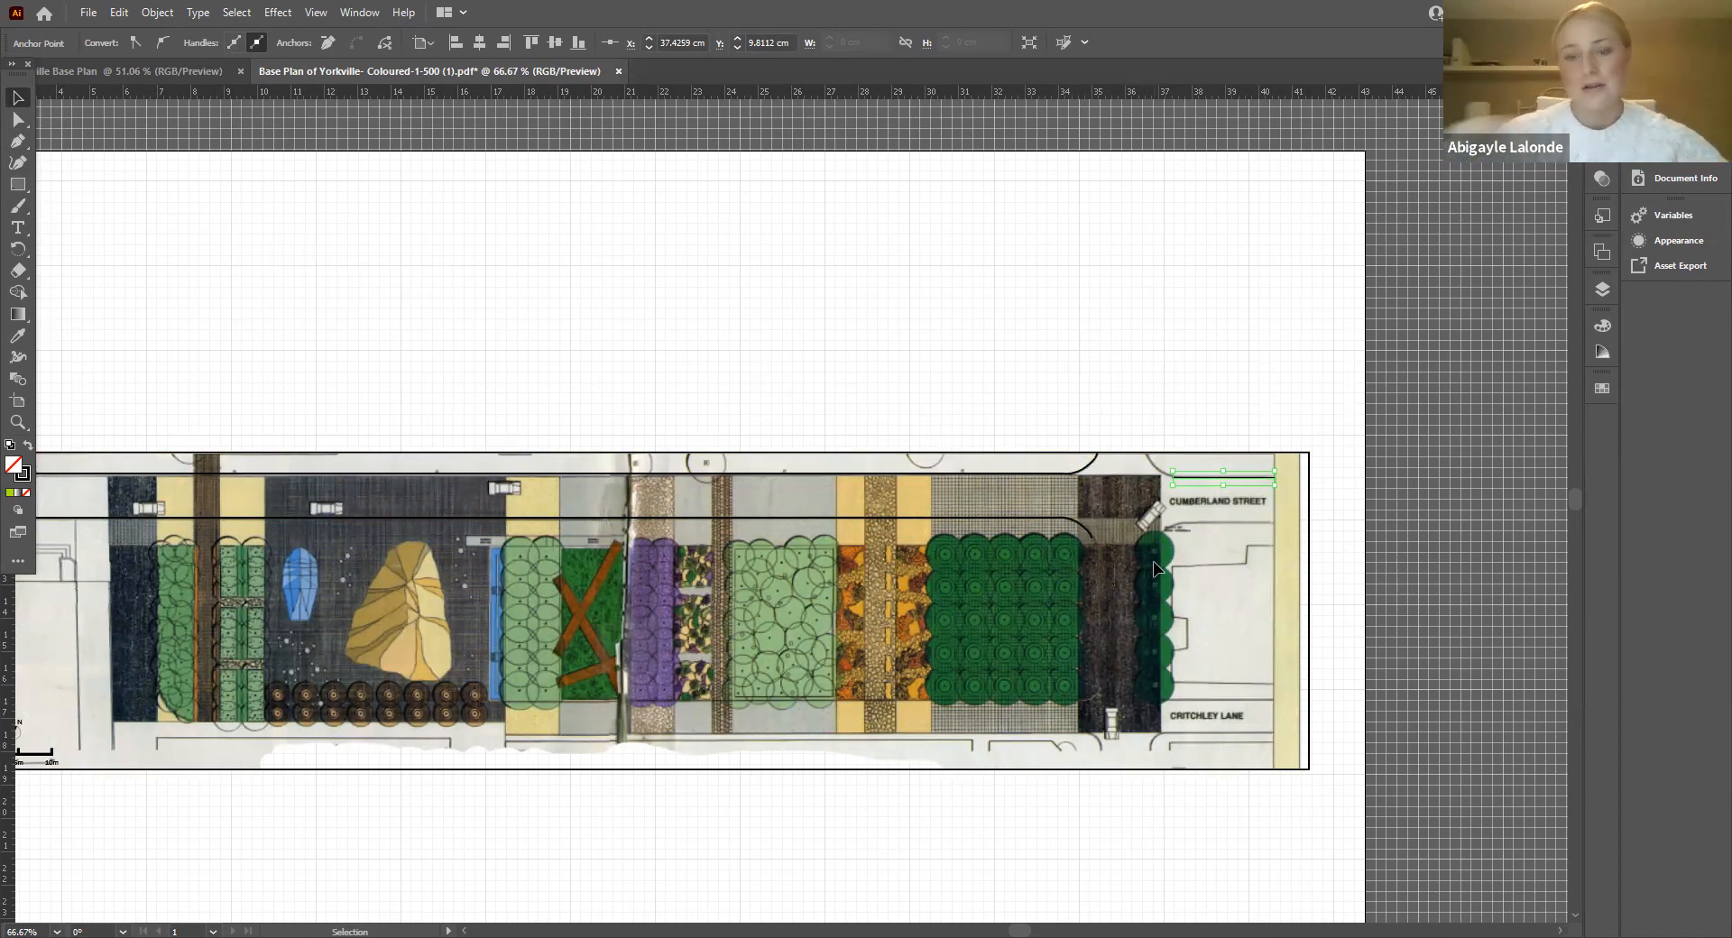
pyautogui.scroll(-3, 1095, 509)
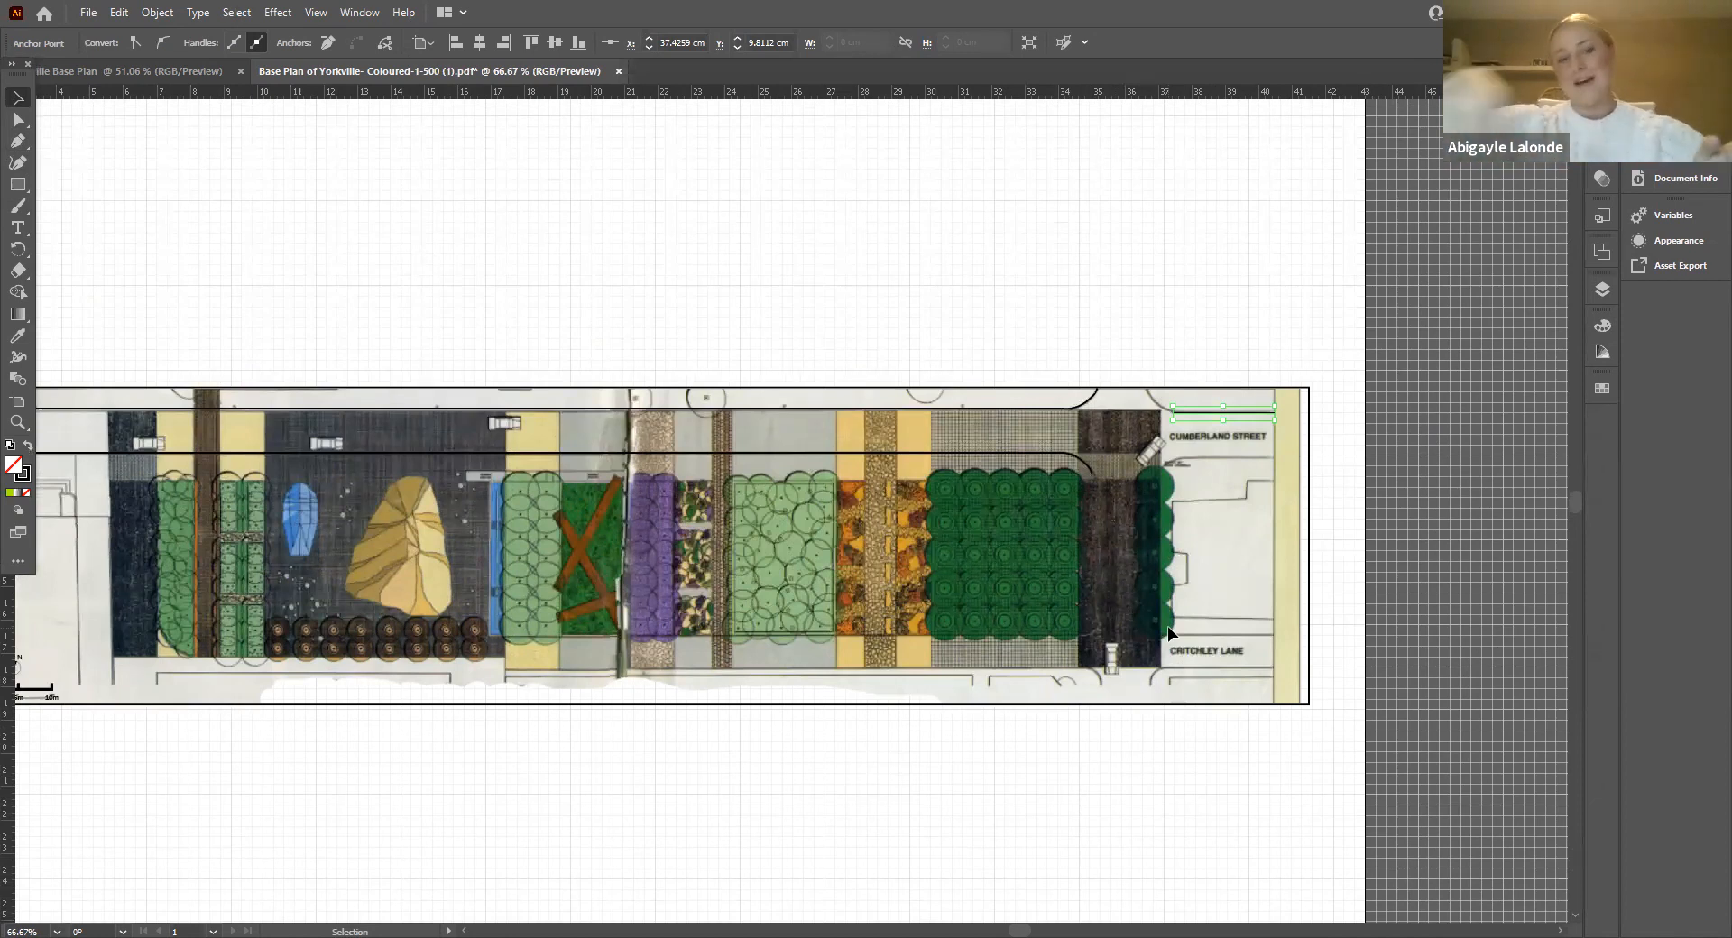
pyautogui.click(1224, 311)
pyautogui.click(151, 13)
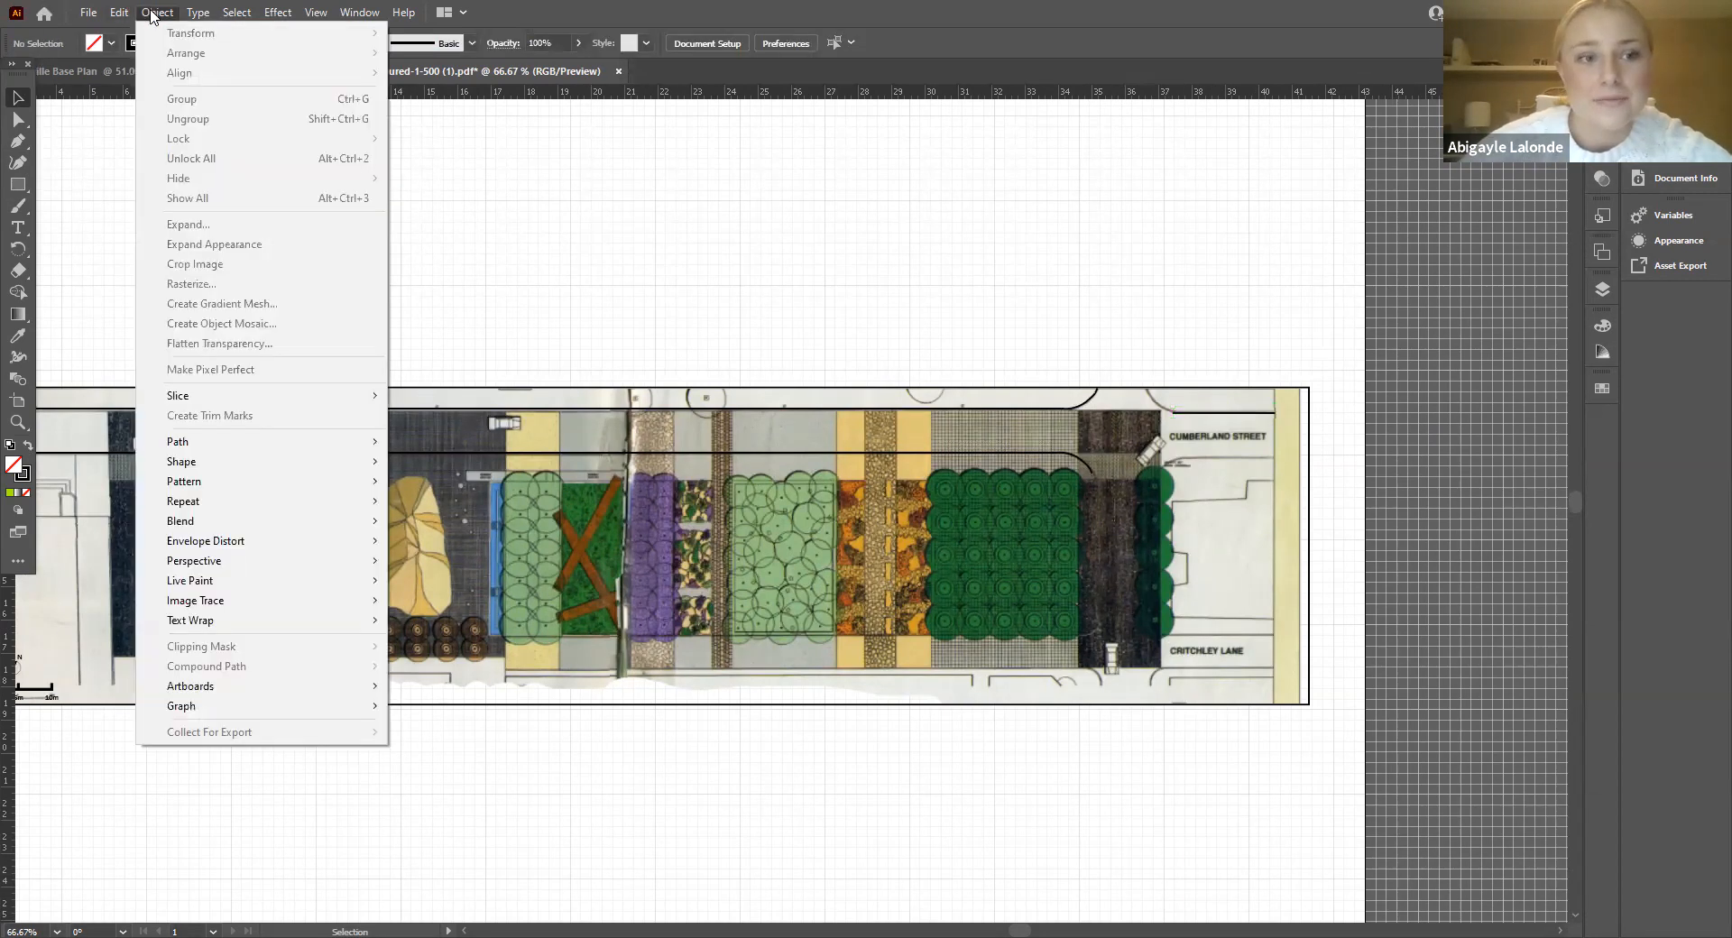
pyautogui.click(826, 427)
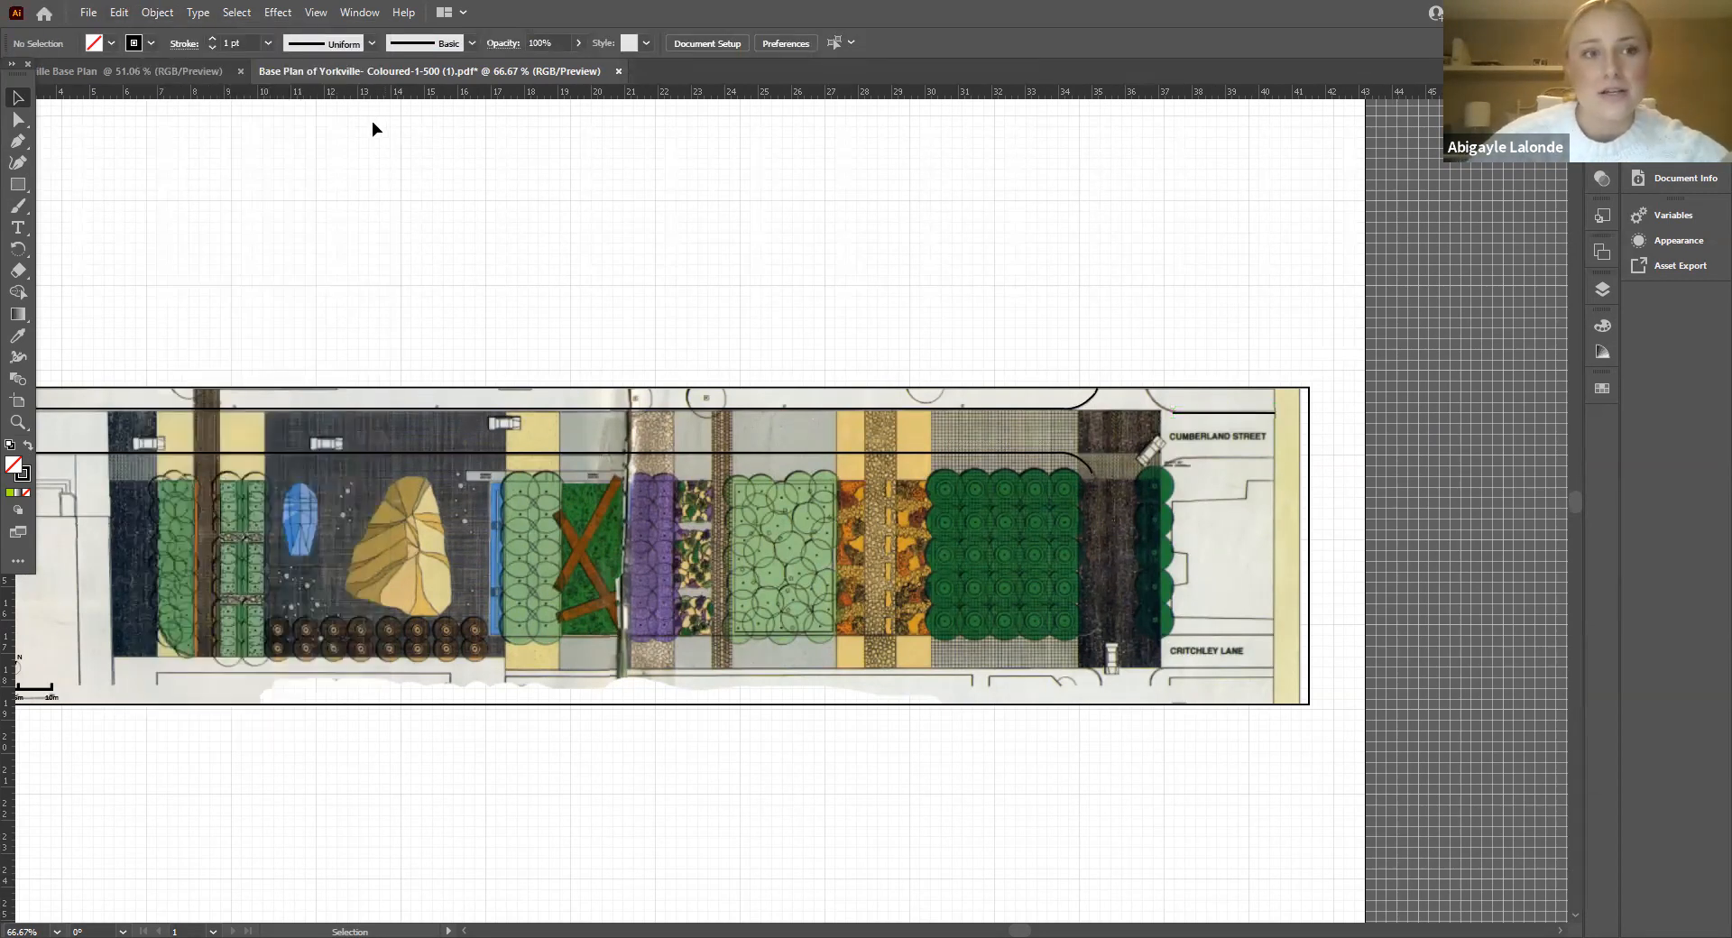
pyautogui.click(157, 12)
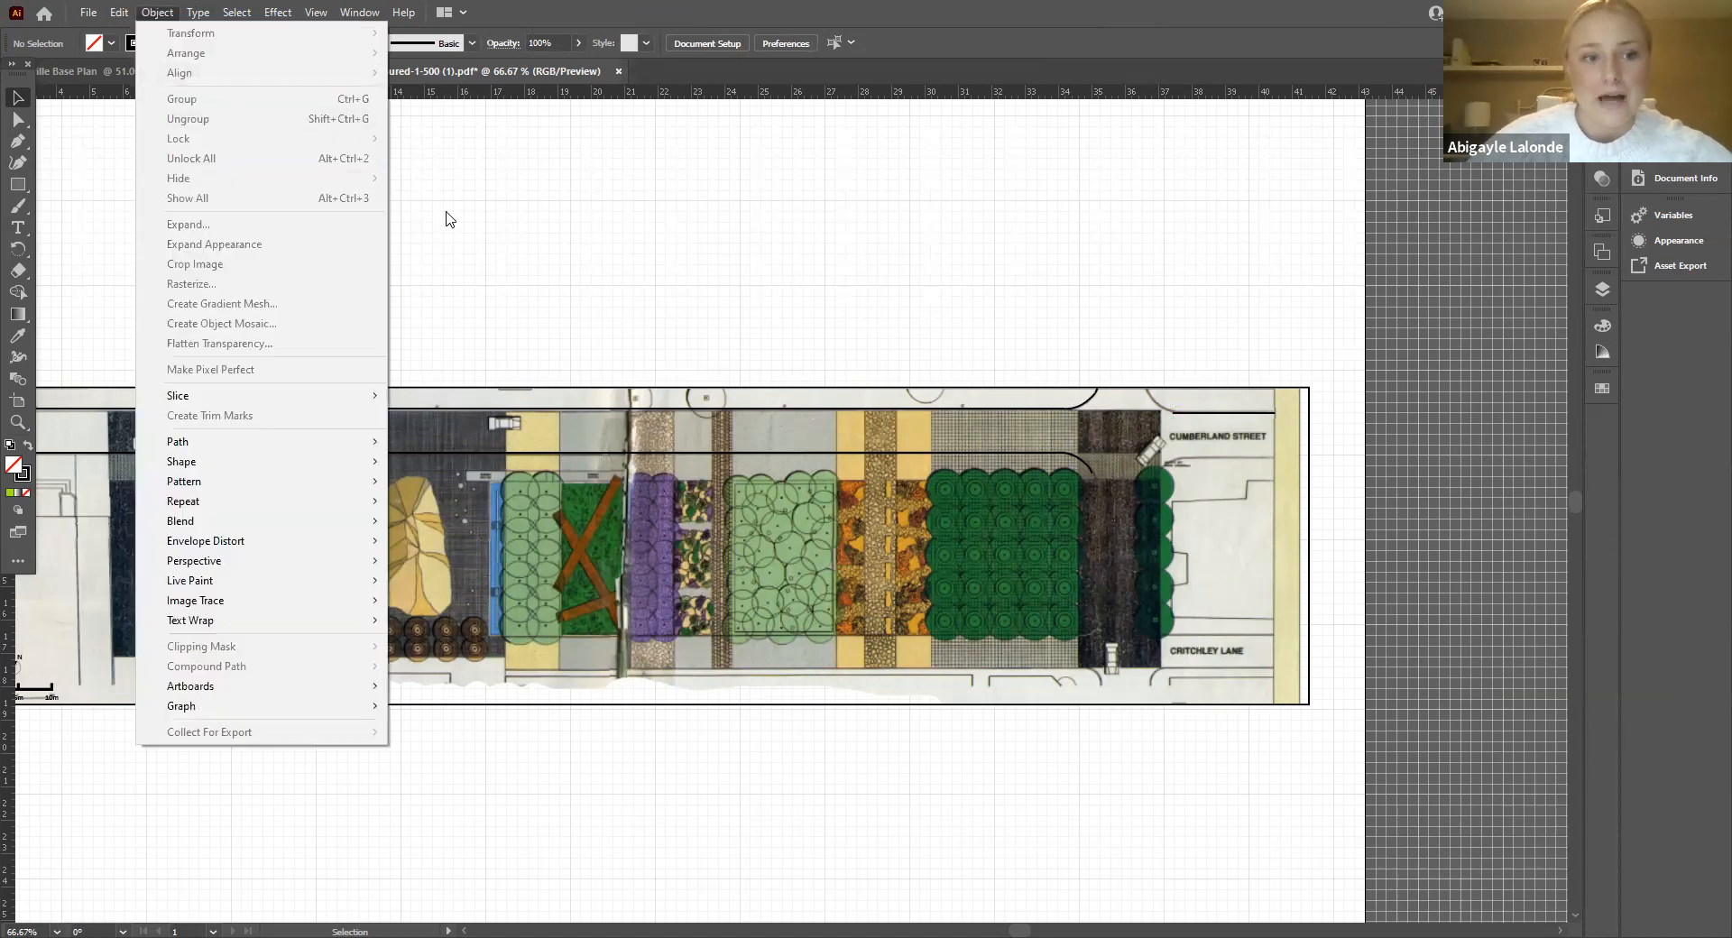
pyautogui.click(556, 341)
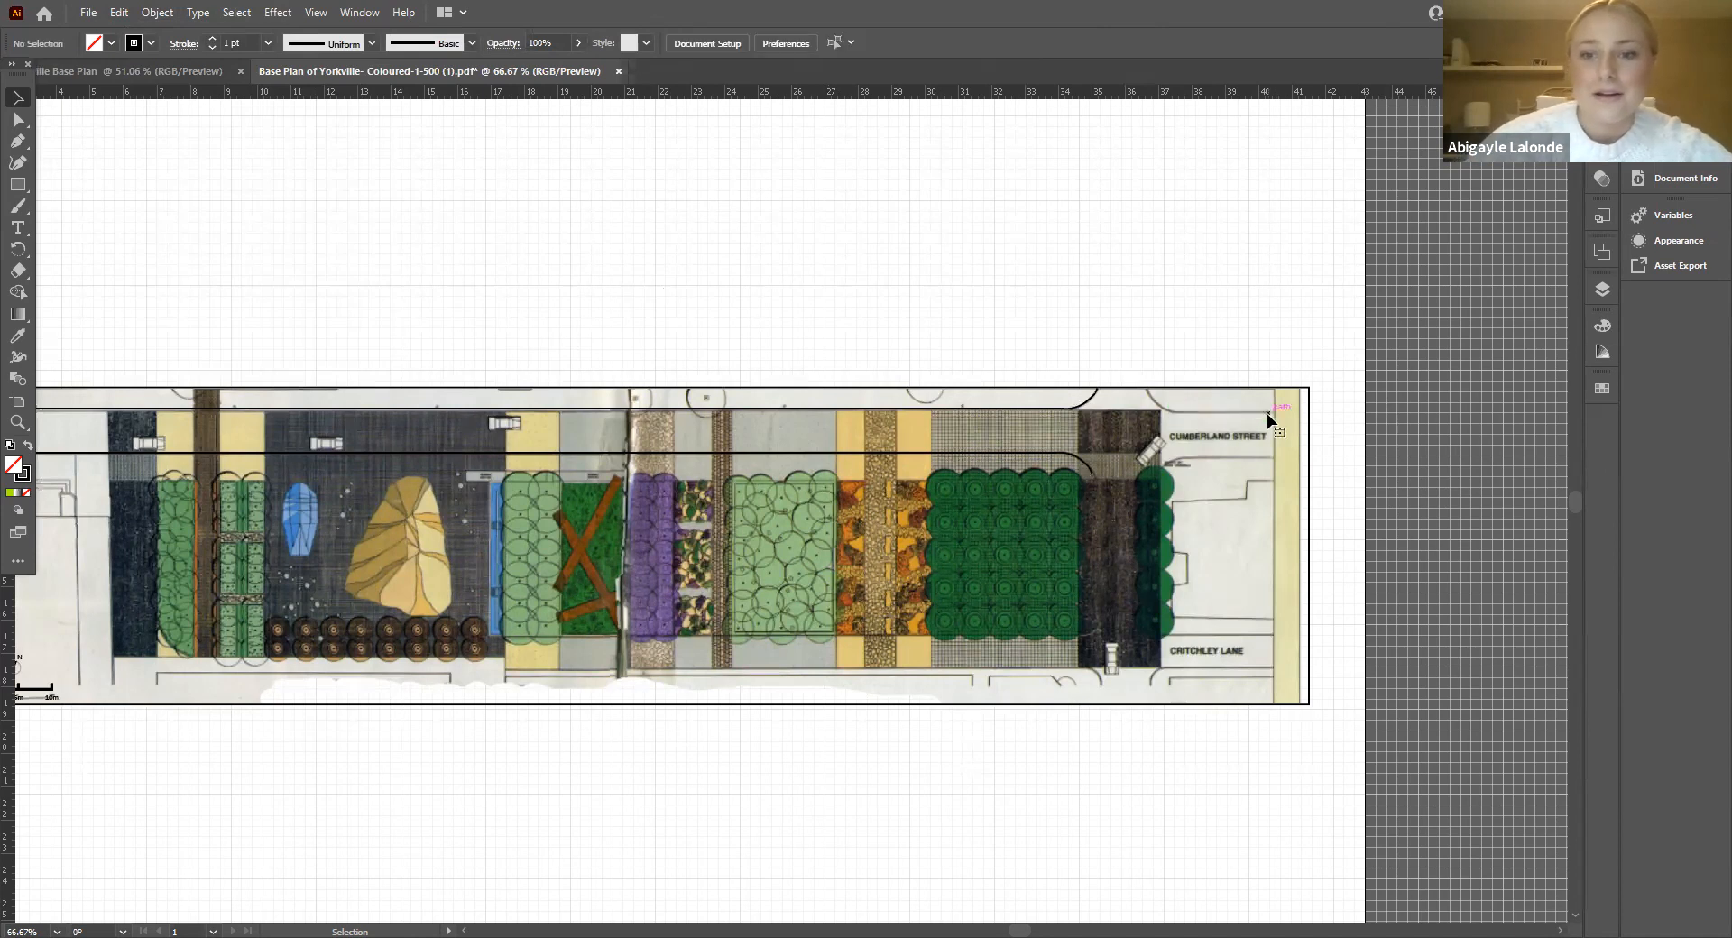
# Step: Examine the coloured plan's planting beds, trees and rock feature along the park at closer range
pyautogui.hscroll(-10, 696, 341)
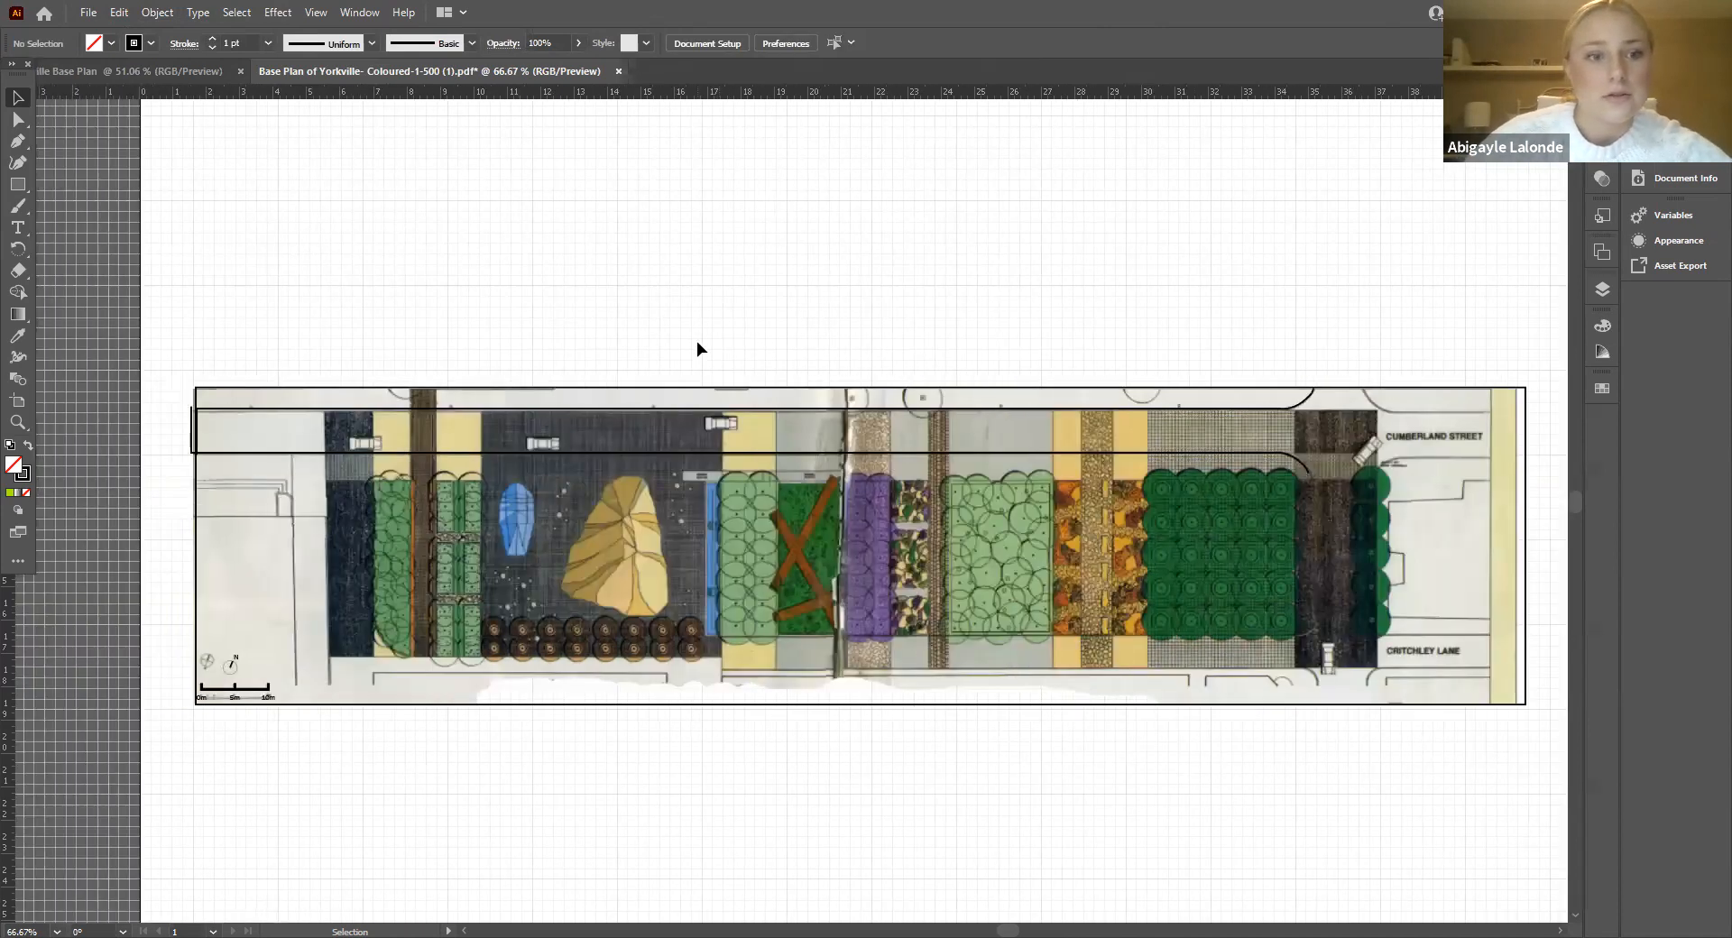
pyautogui.scroll(-2, 604, 554)
pyautogui.hotkey('ctrl', '=')
pyautogui.hotkey('ctrl', '=')
pyautogui.scroll(-2, 604, 561)
pyautogui.scroll(2, 605, 561)
pyautogui.hotkey('ctrl', '-')
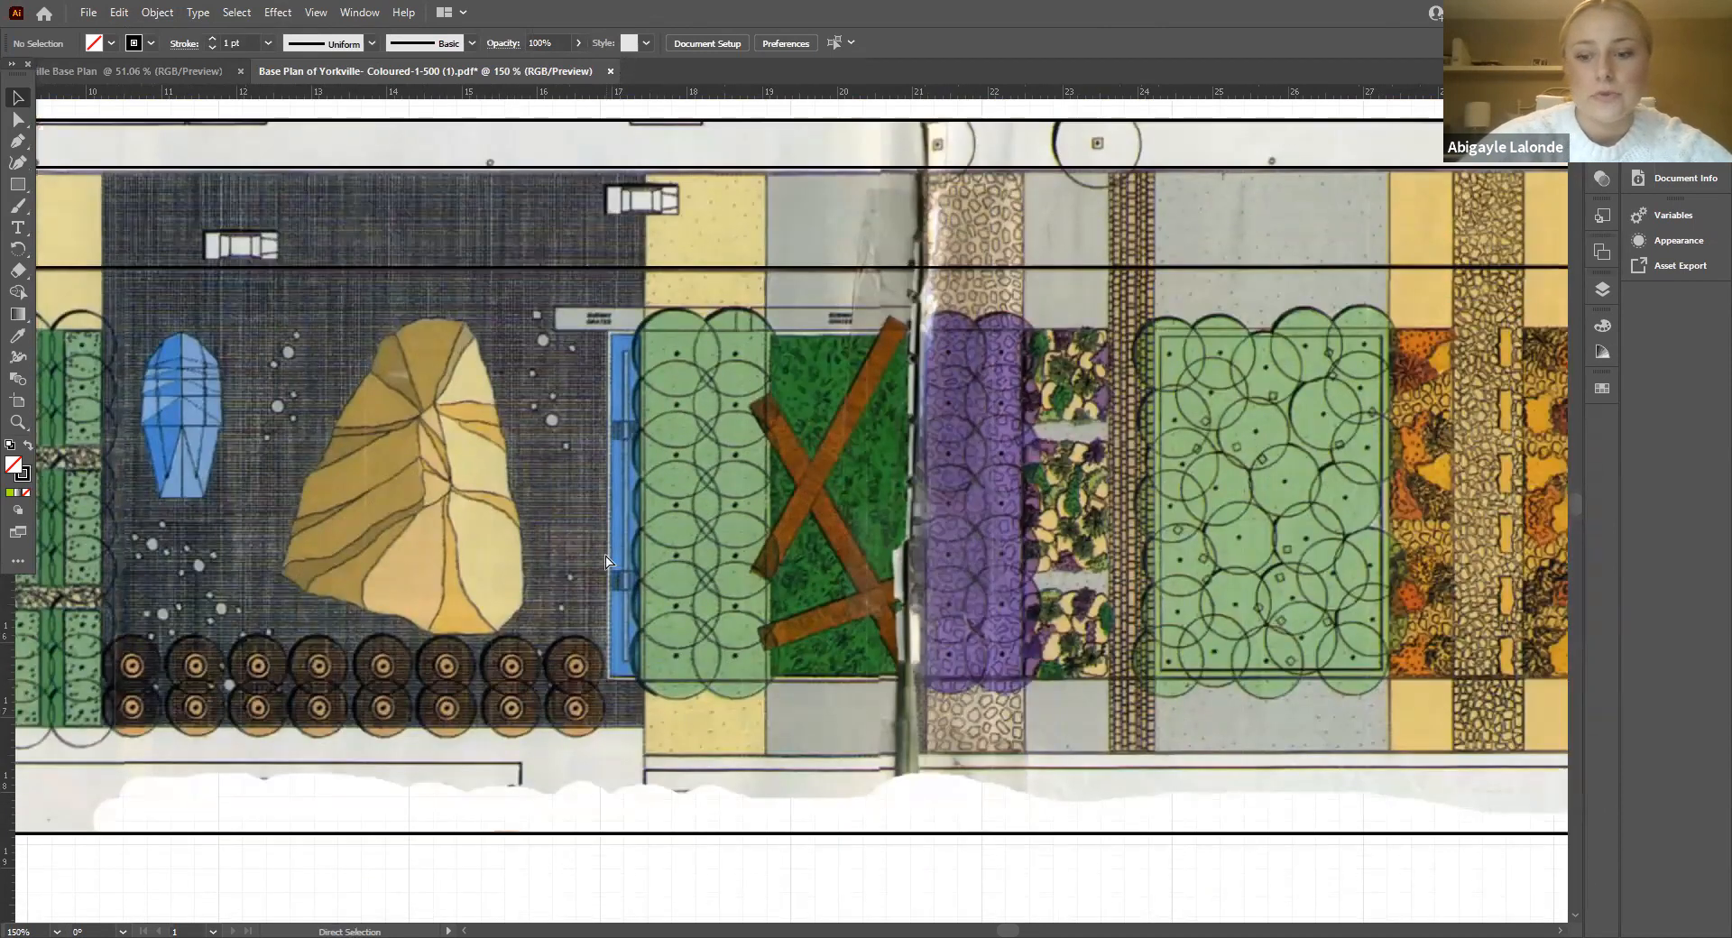
pyautogui.hotkey('ctrl', '-')
pyautogui.hotkey('ctrl', '=')
pyautogui.hotkey('ctrl', '=')
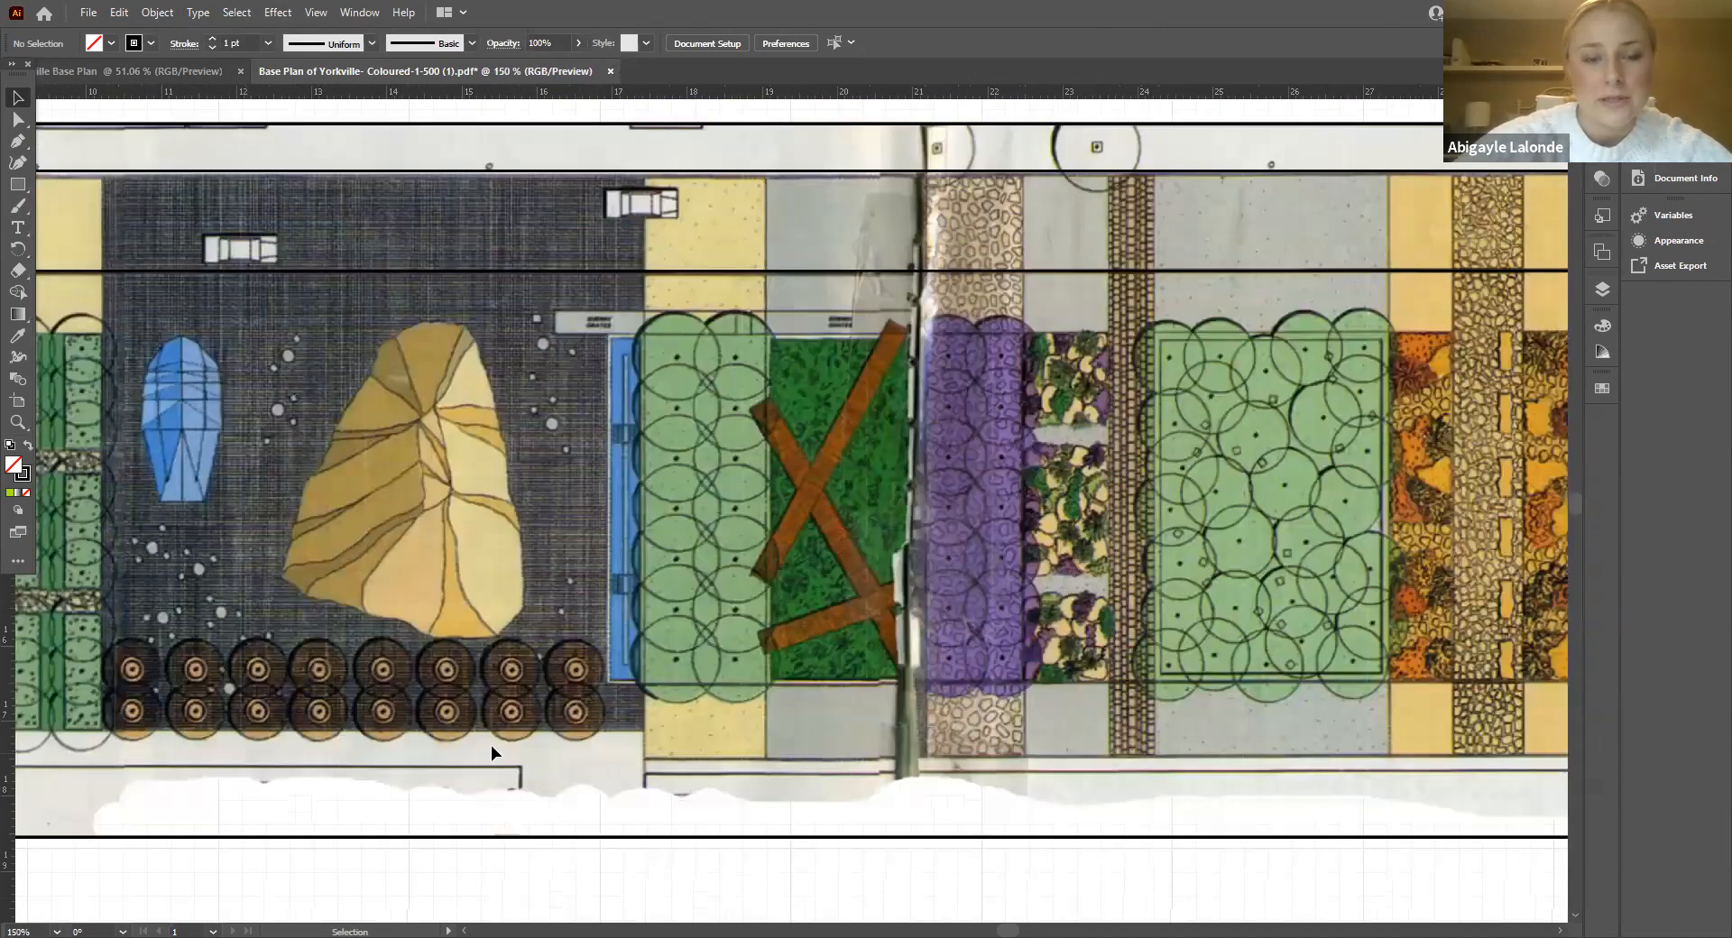
pyautogui.hscroll(-5, 491, 745)
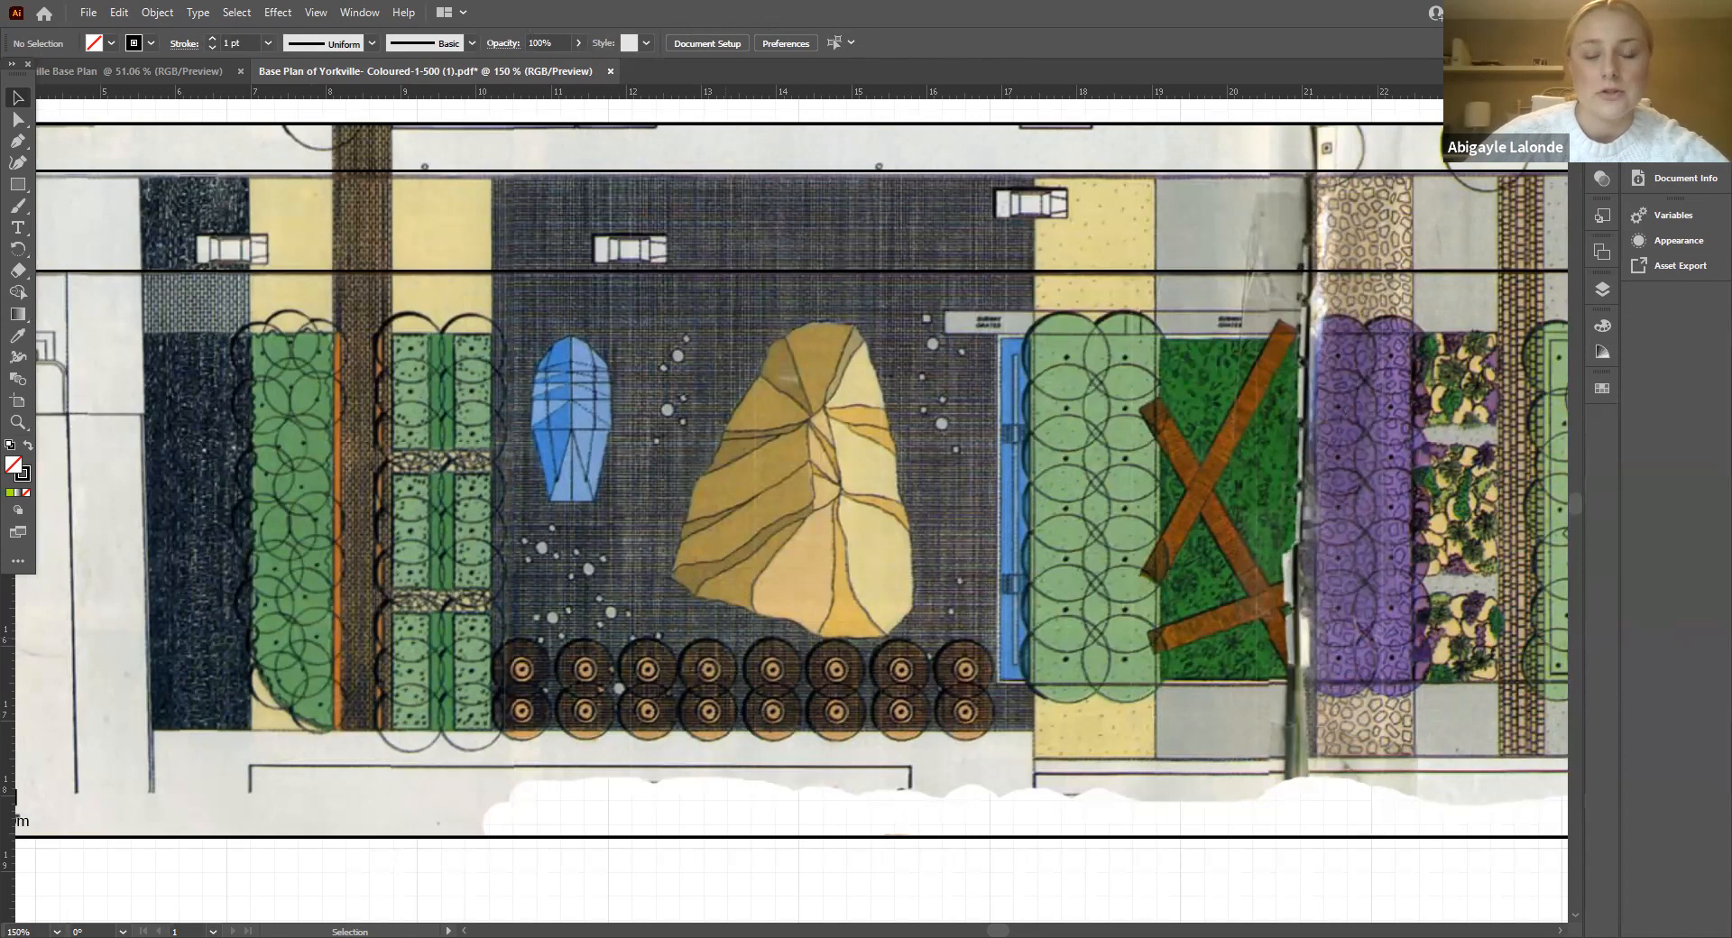
# Step: Place the top-view tree PNG as a linked image over the plan and deselect it with the whole artboard in view
pyautogui.moveTo(1328, 454); pyautogui.dragTo(1326, 457)
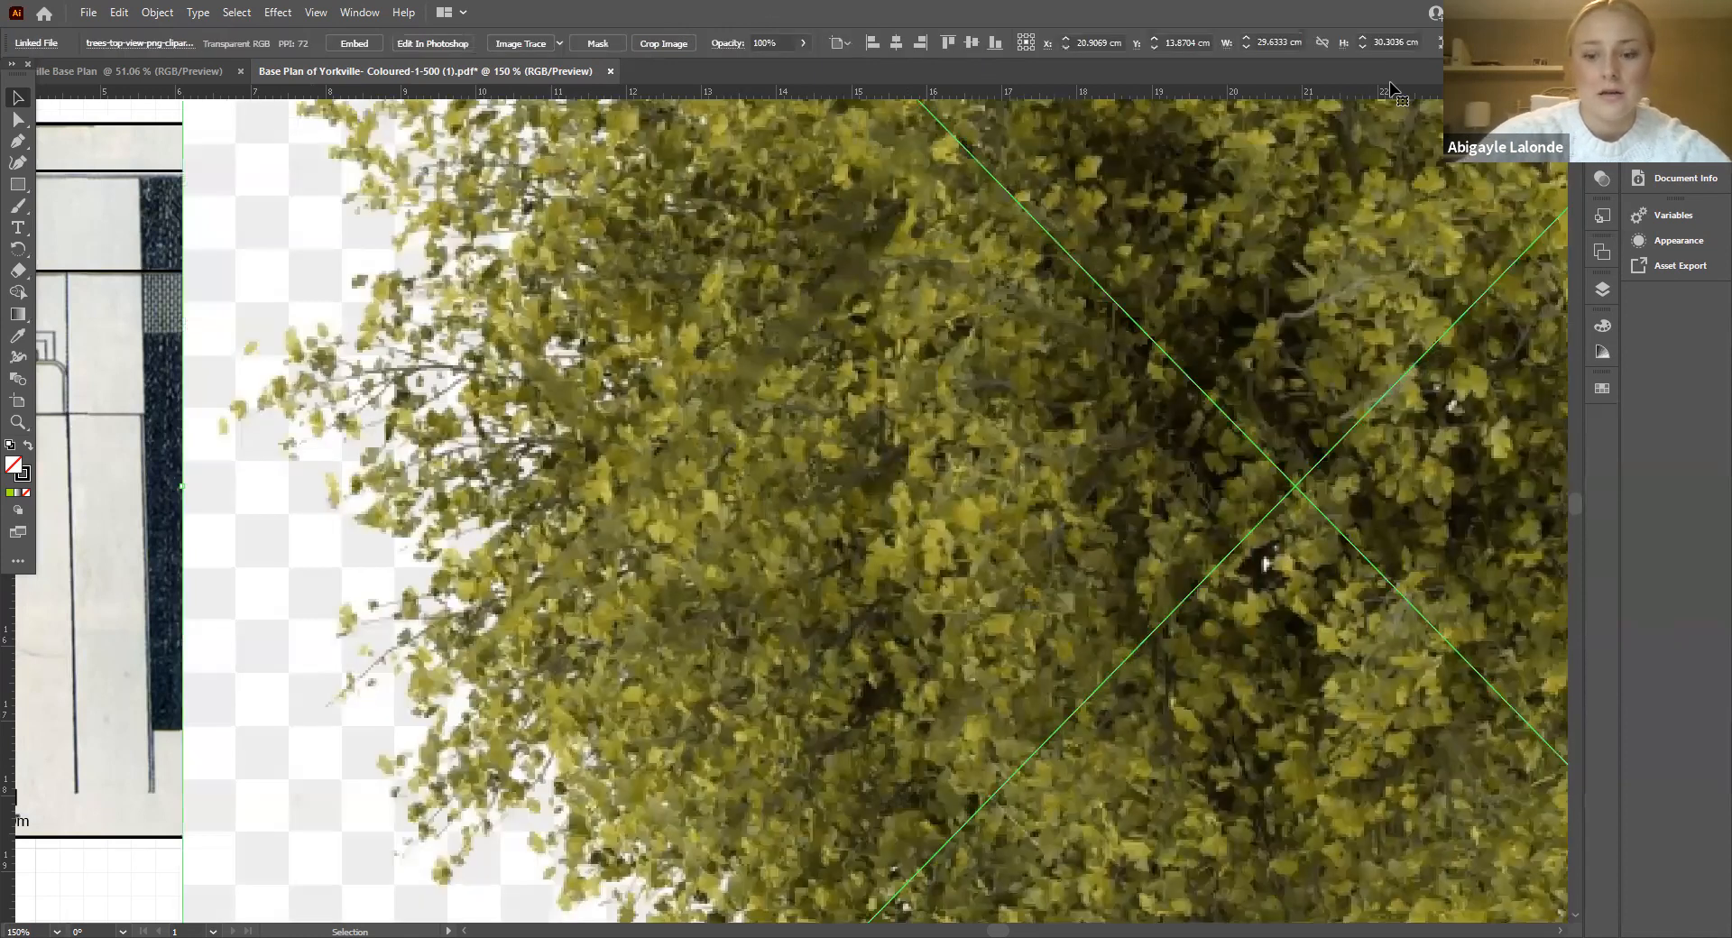
pyautogui.hscroll(3, 750, 623)
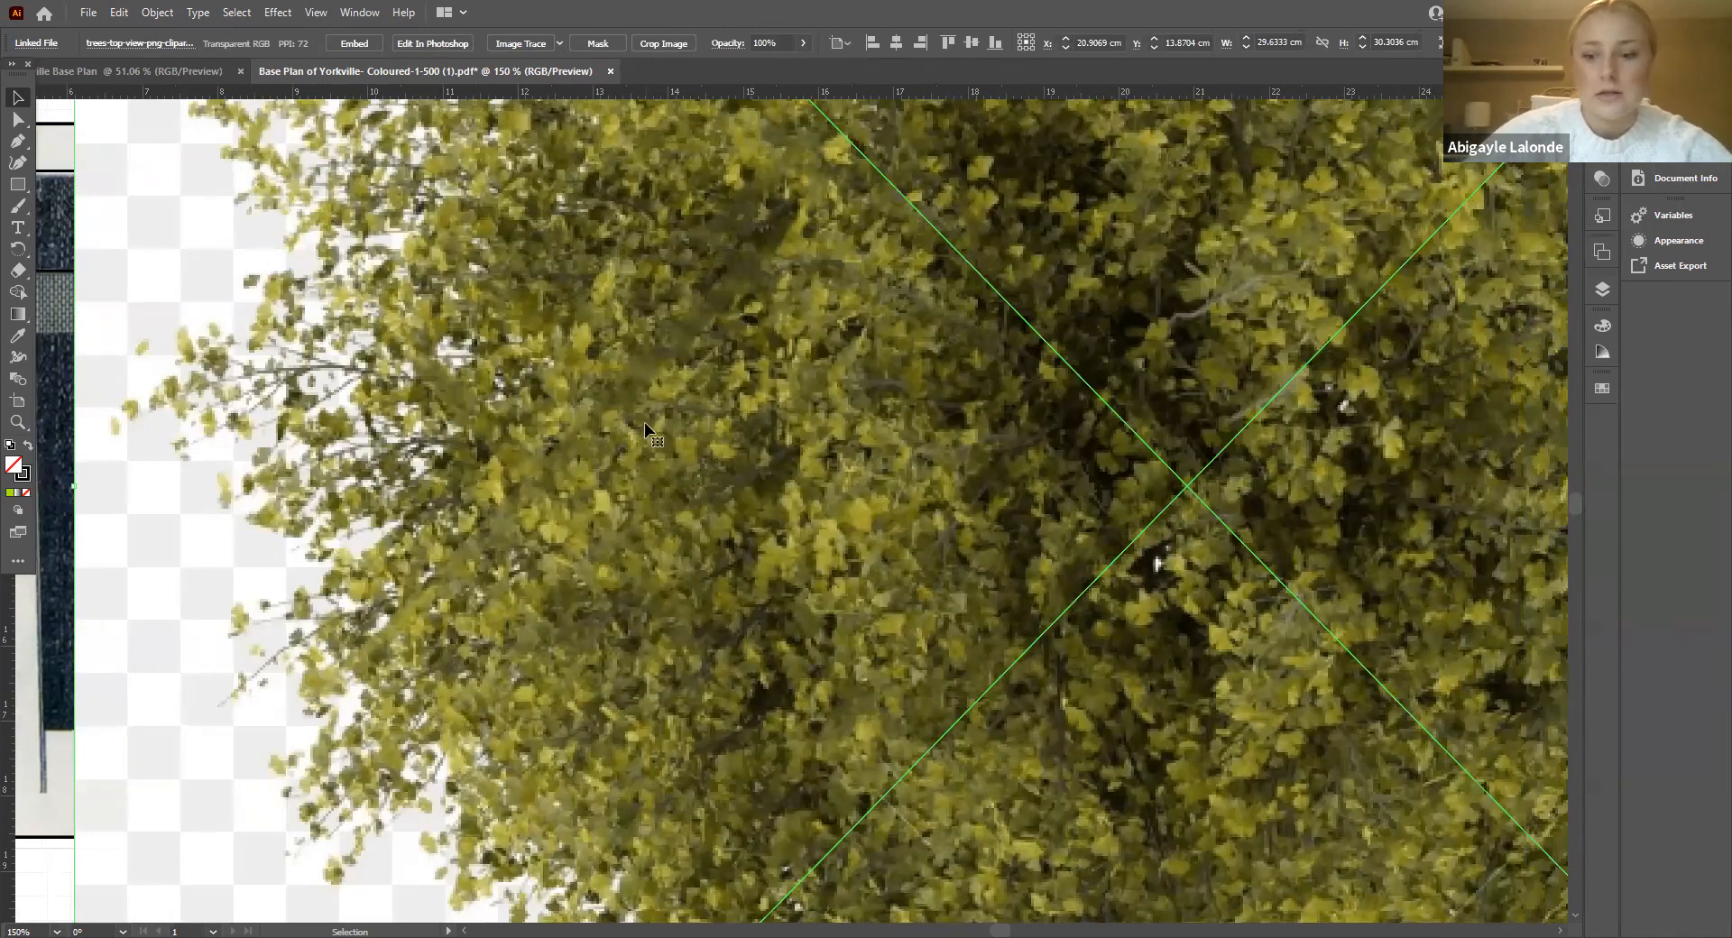
pyautogui.hotkey('ctrl', '-')
pyautogui.hotkey('ctrl', '-')
pyautogui.hotkey('ctrl', '-')
pyautogui.hotkey('ctrl', '-')
pyautogui.click(1116, 268)
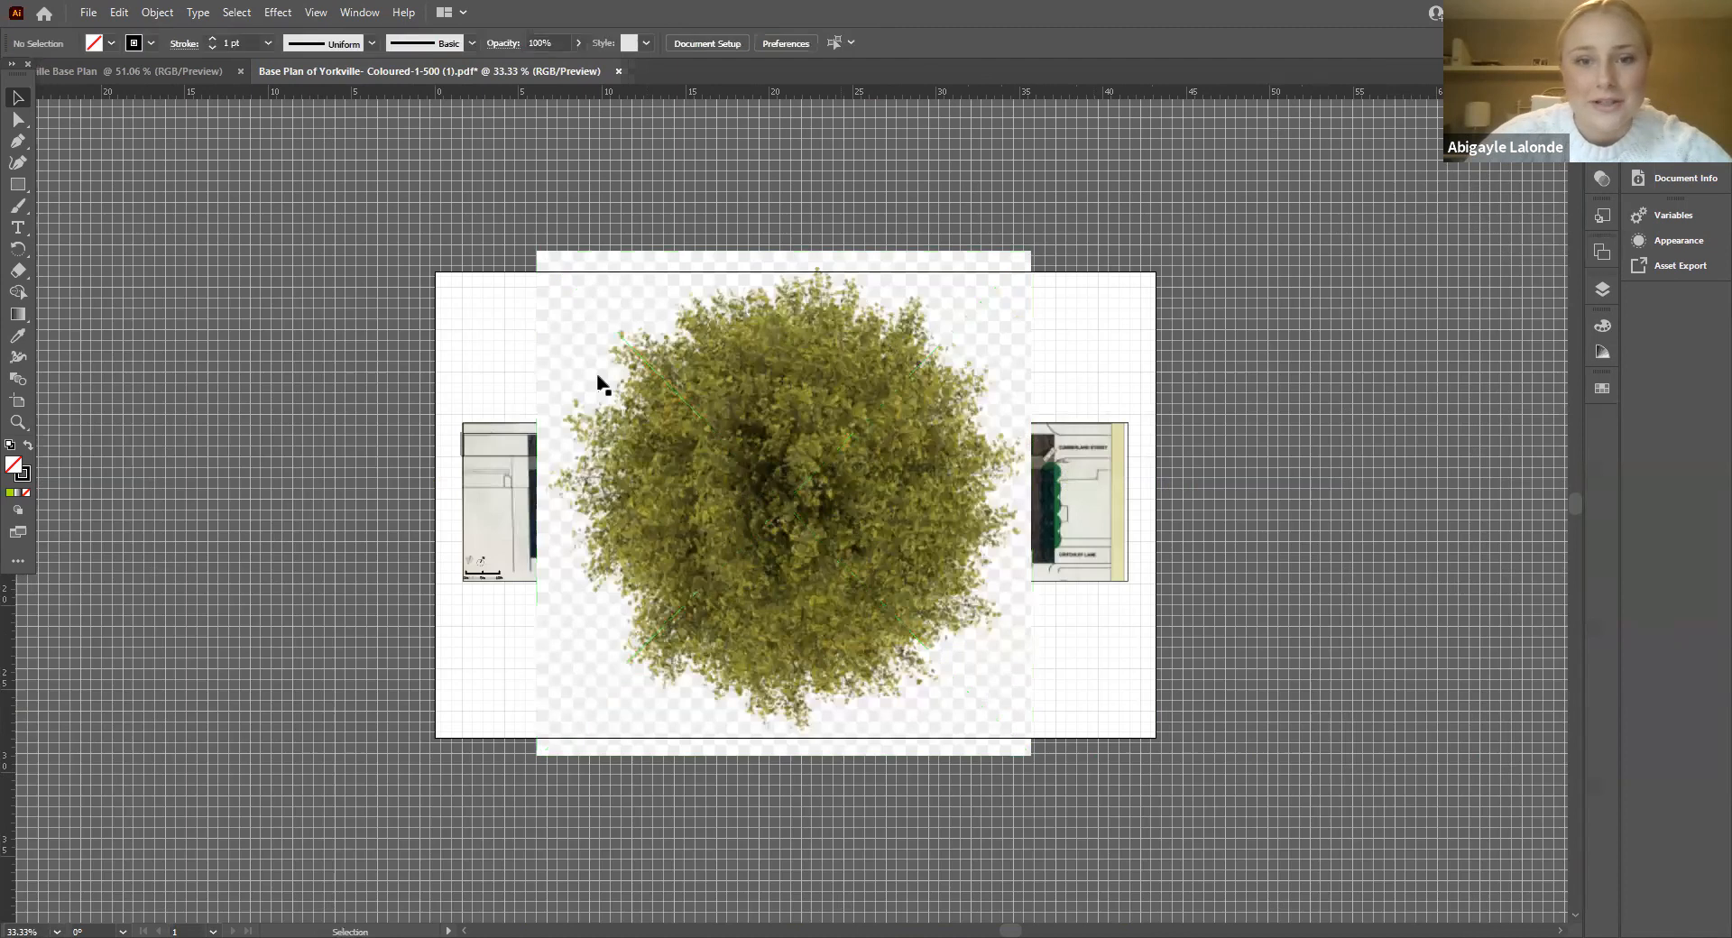
# Step: Move the placed tree image about 0.6 cm to the left over the plan and leave it selected
pyautogui.moveTo(809, 492); pyautogui.dragTo(771, 512)
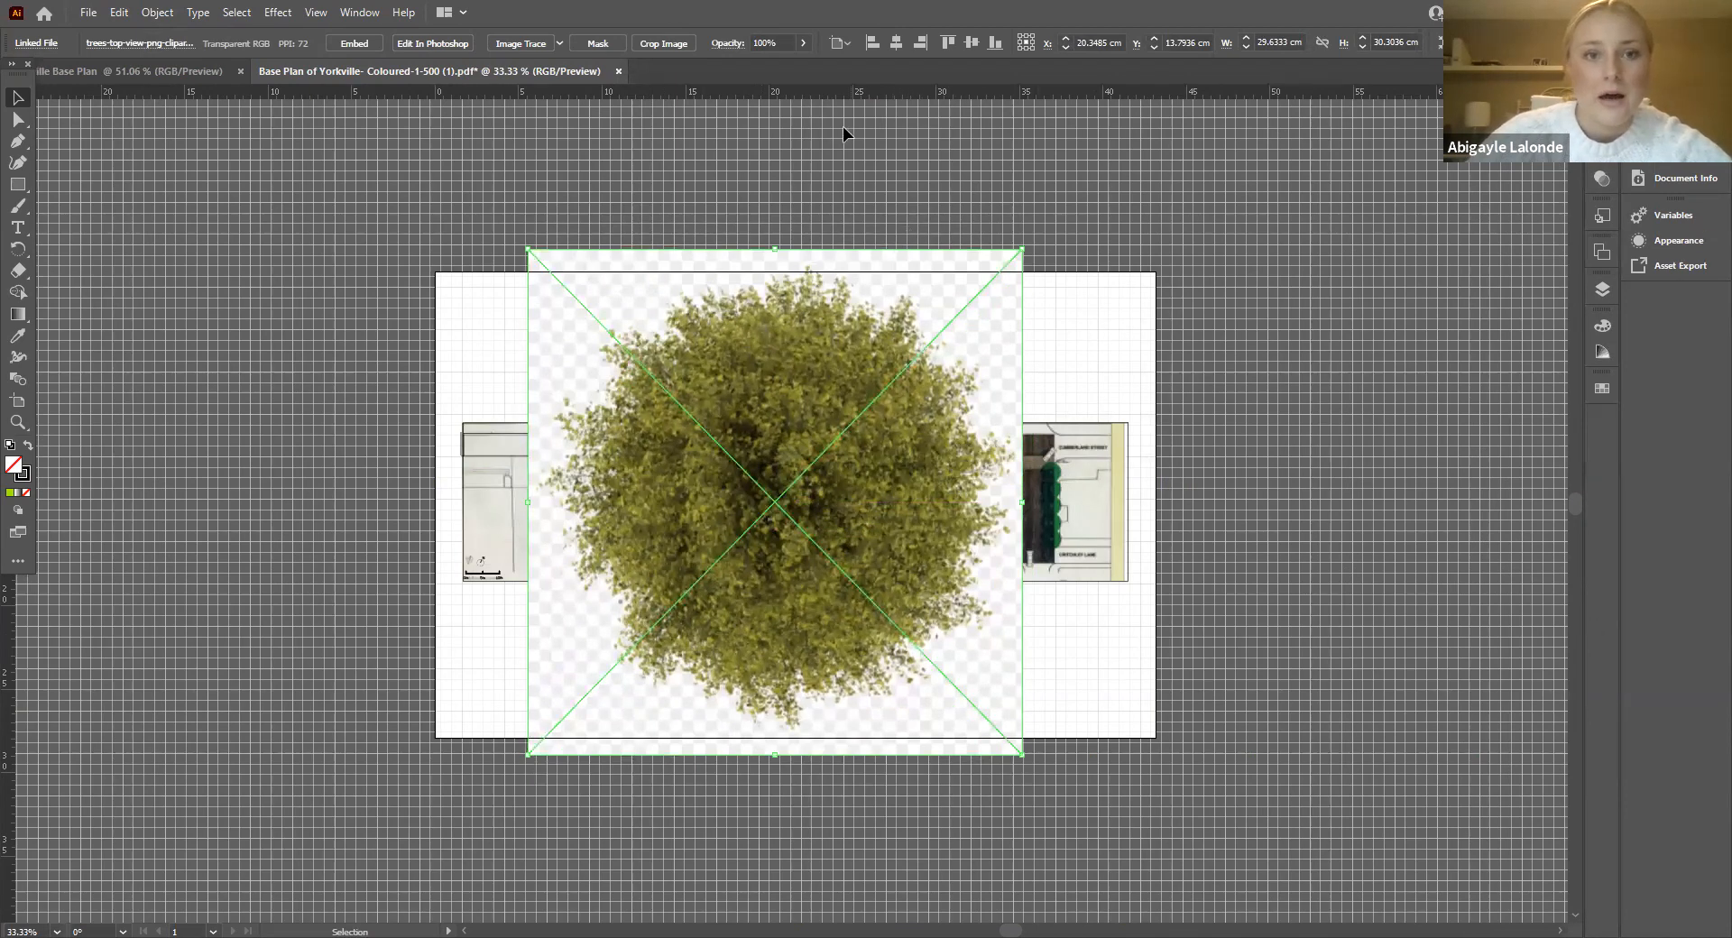
pyautogui.click(857, 180)
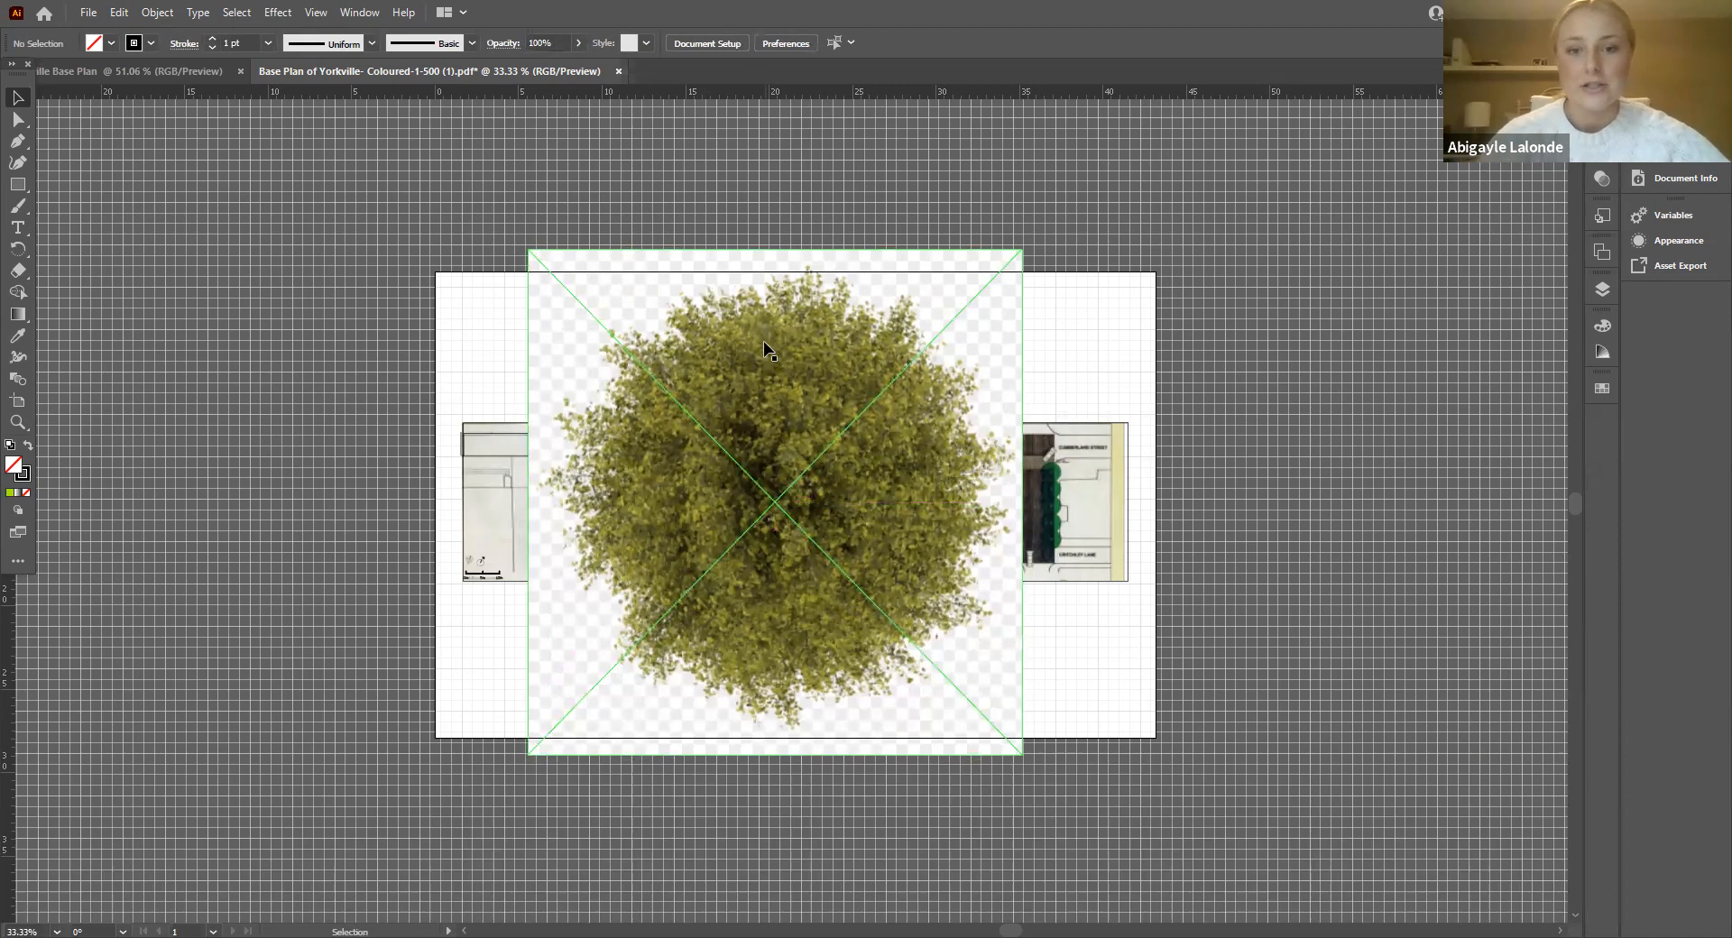
pyautogui.click(826, 338)
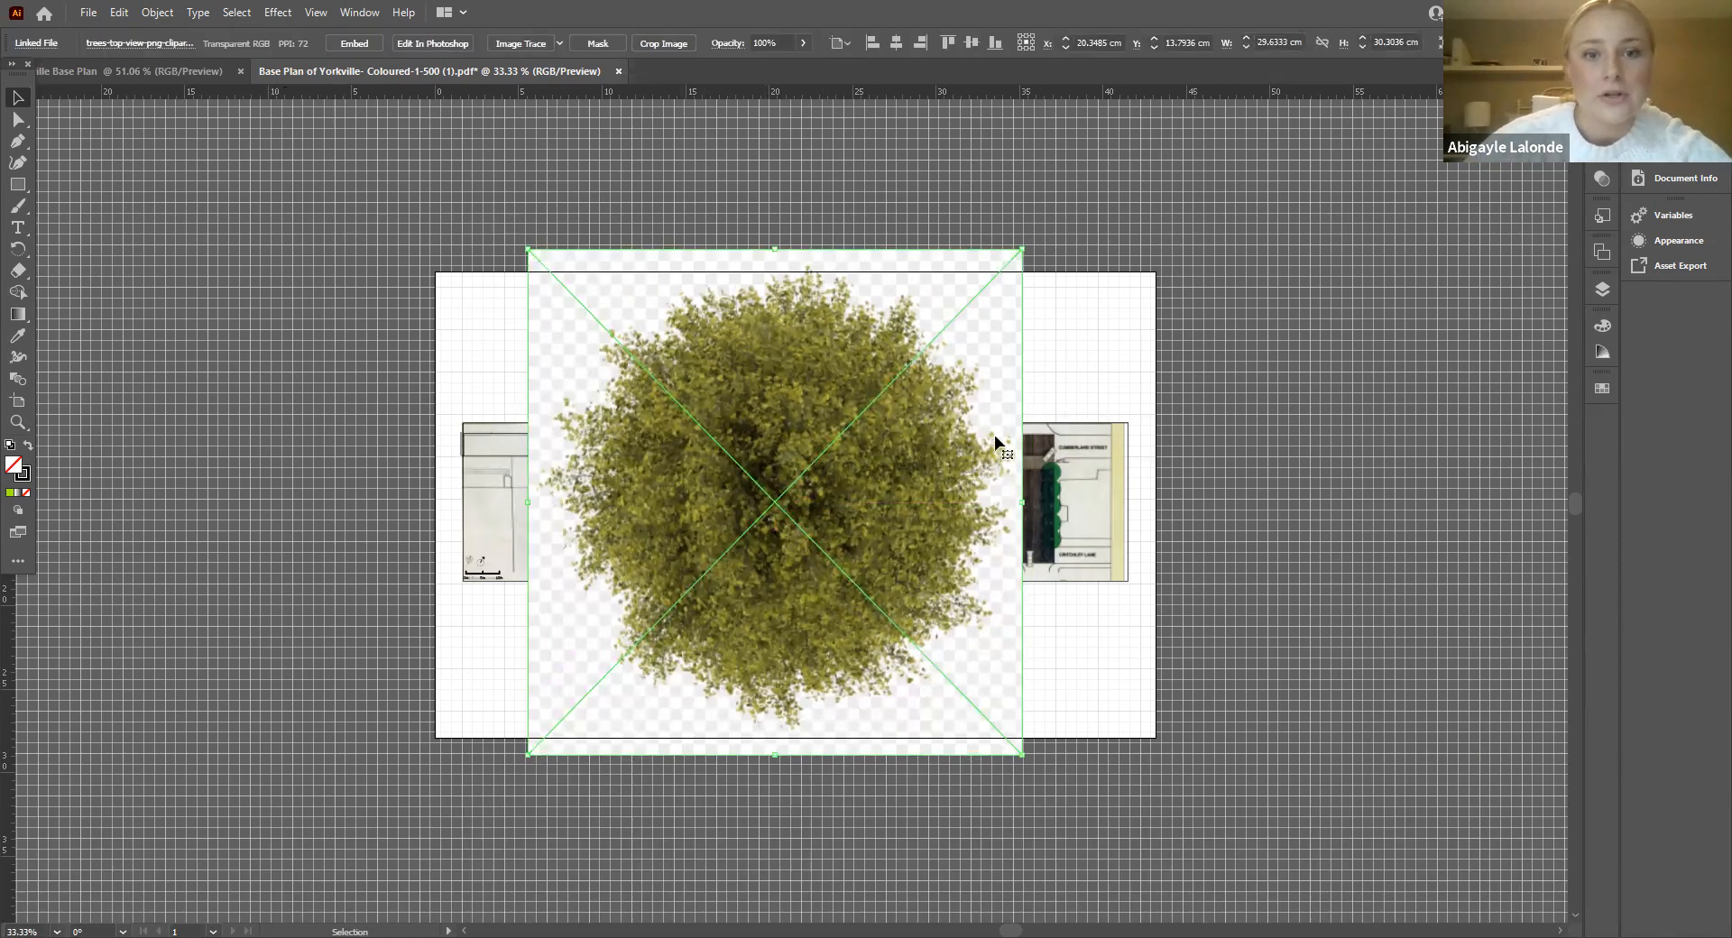
# Step: Move the placed tree image from the Roads layer to the Trees layer
pyautogui.click(1468, 384)
pyautogui.click(1602, 289)
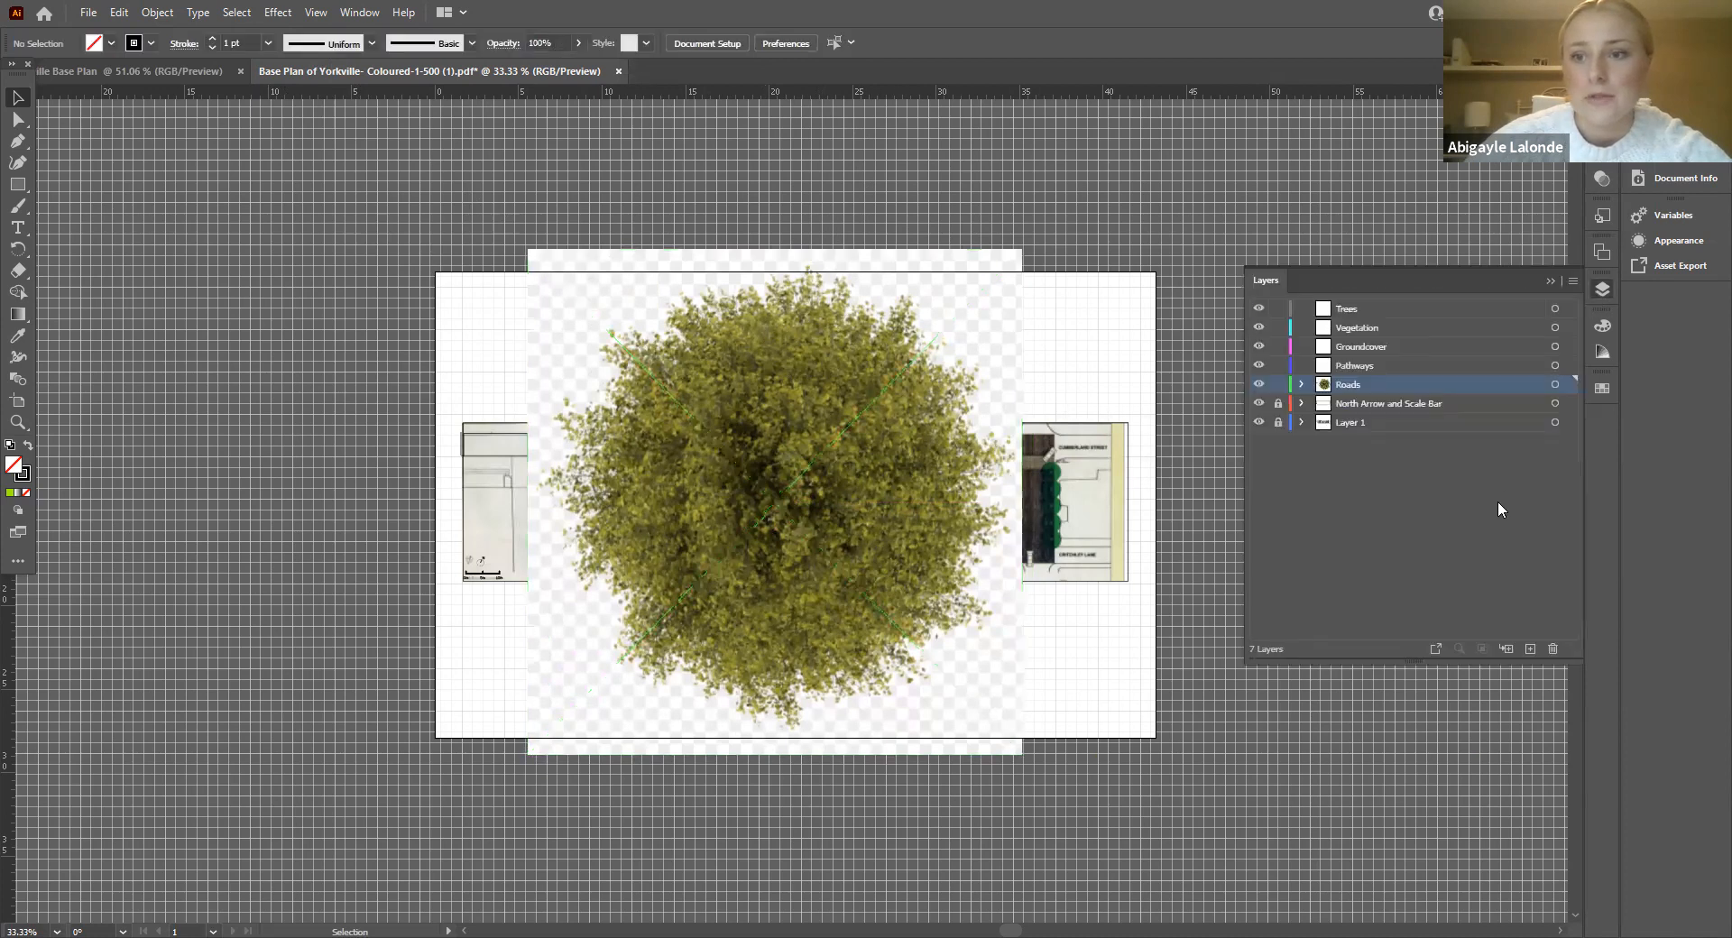
pyautogui.click(1566, 384)
pyautogui.moveTo(1569, 386); pyautogui.dragTo(1567, 308)
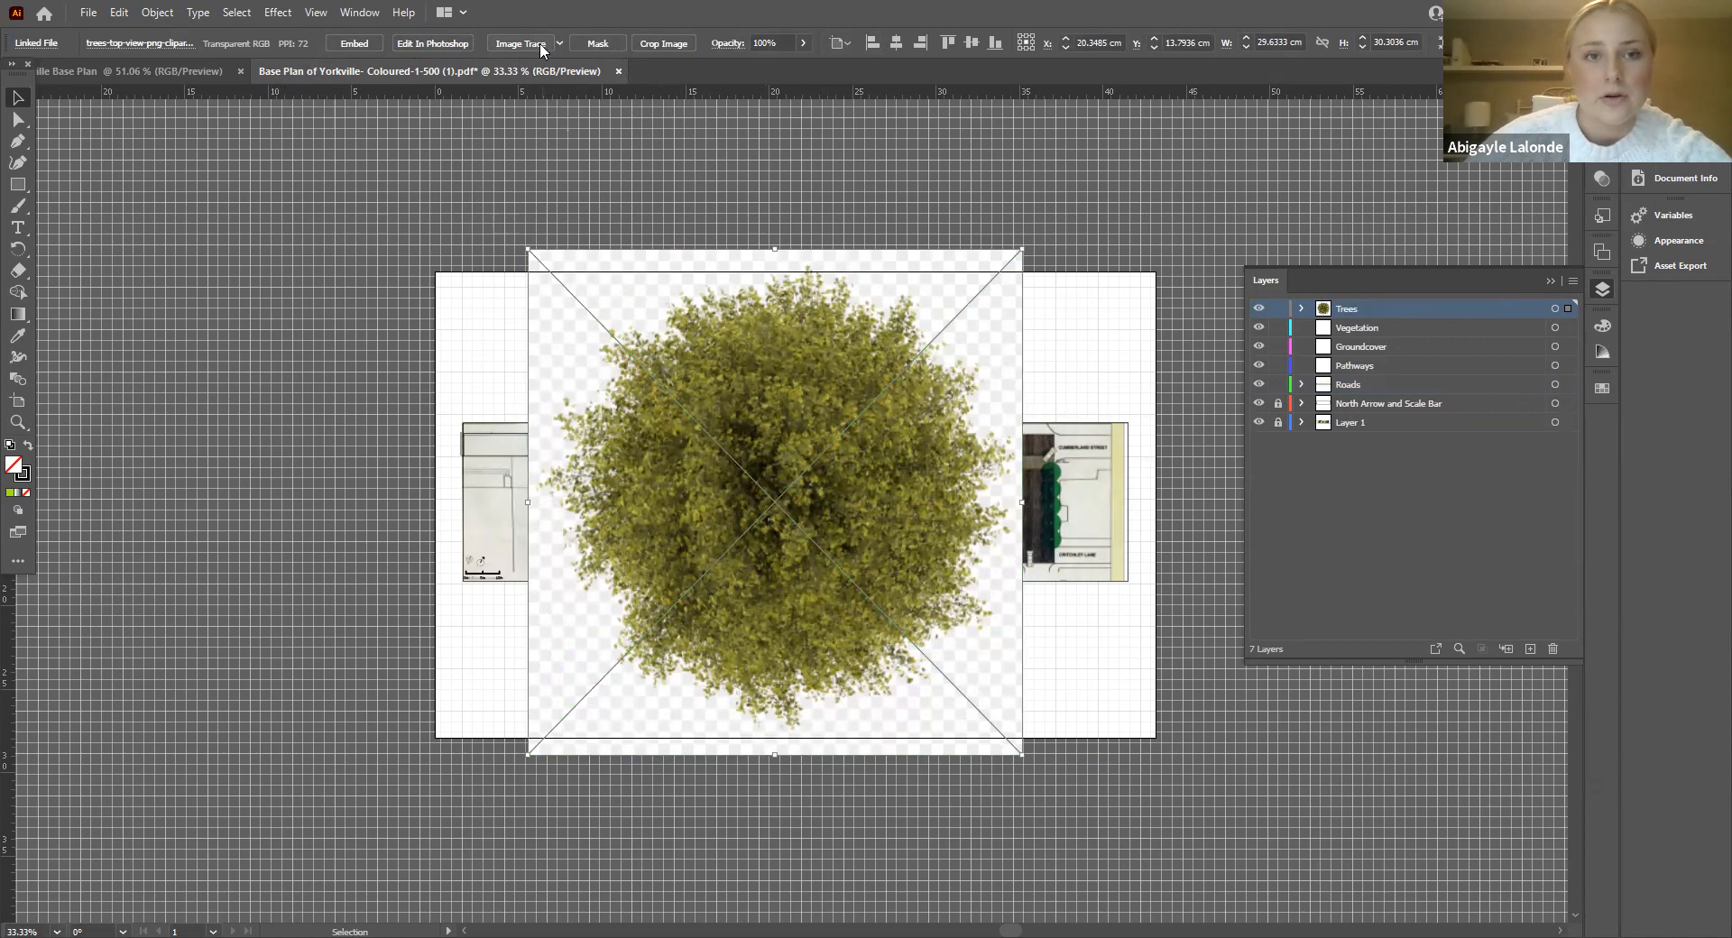
# Step: Convert the tree image into a black-and-white tracing with Image Trace's default settings and deselect it
pyautogui.click(580, 150)
pyautogui.click(755, 344)
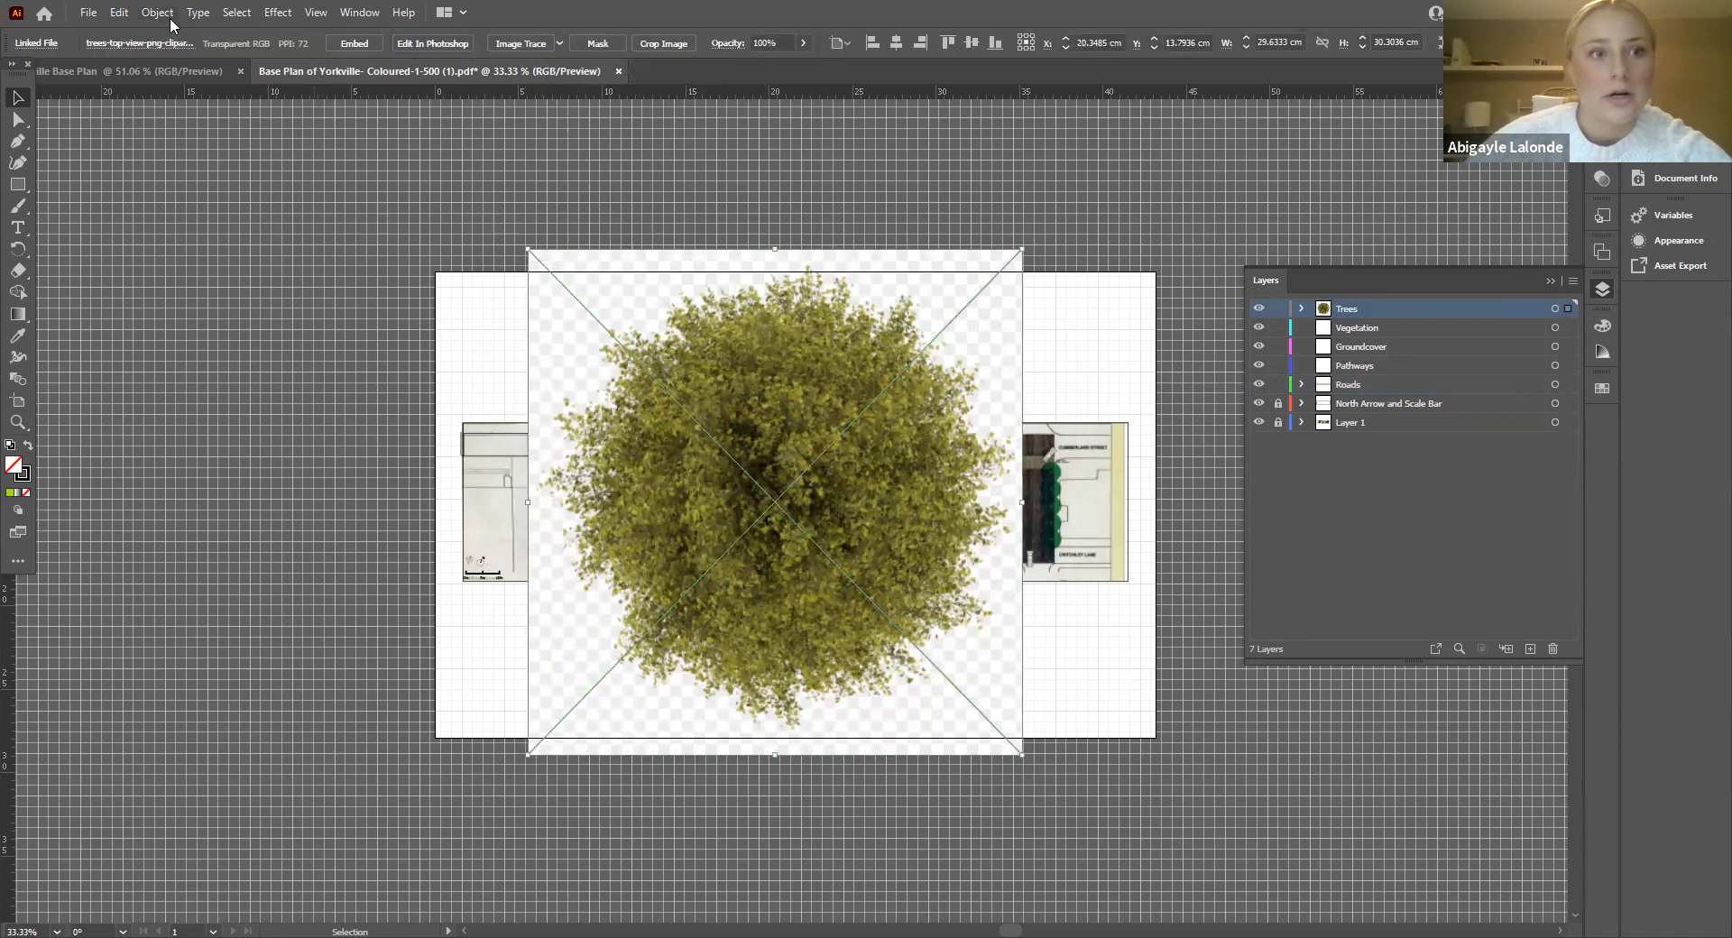
pyautogui.click(159, 12)
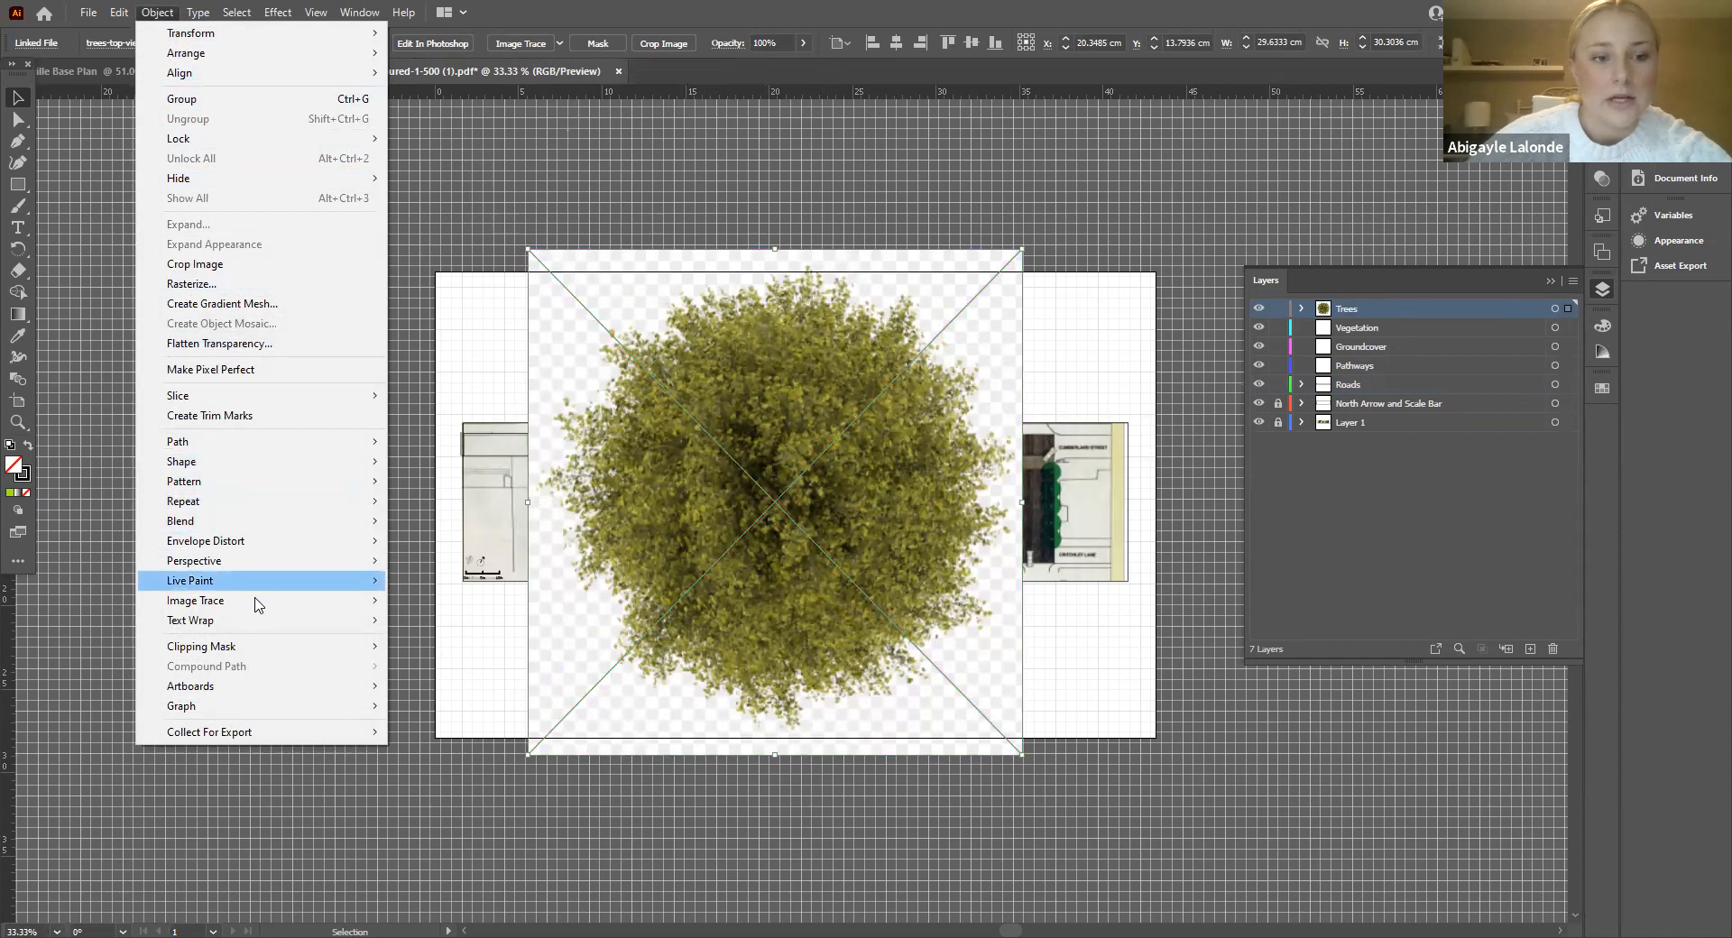
pyautogui.moveTo(227, 601)
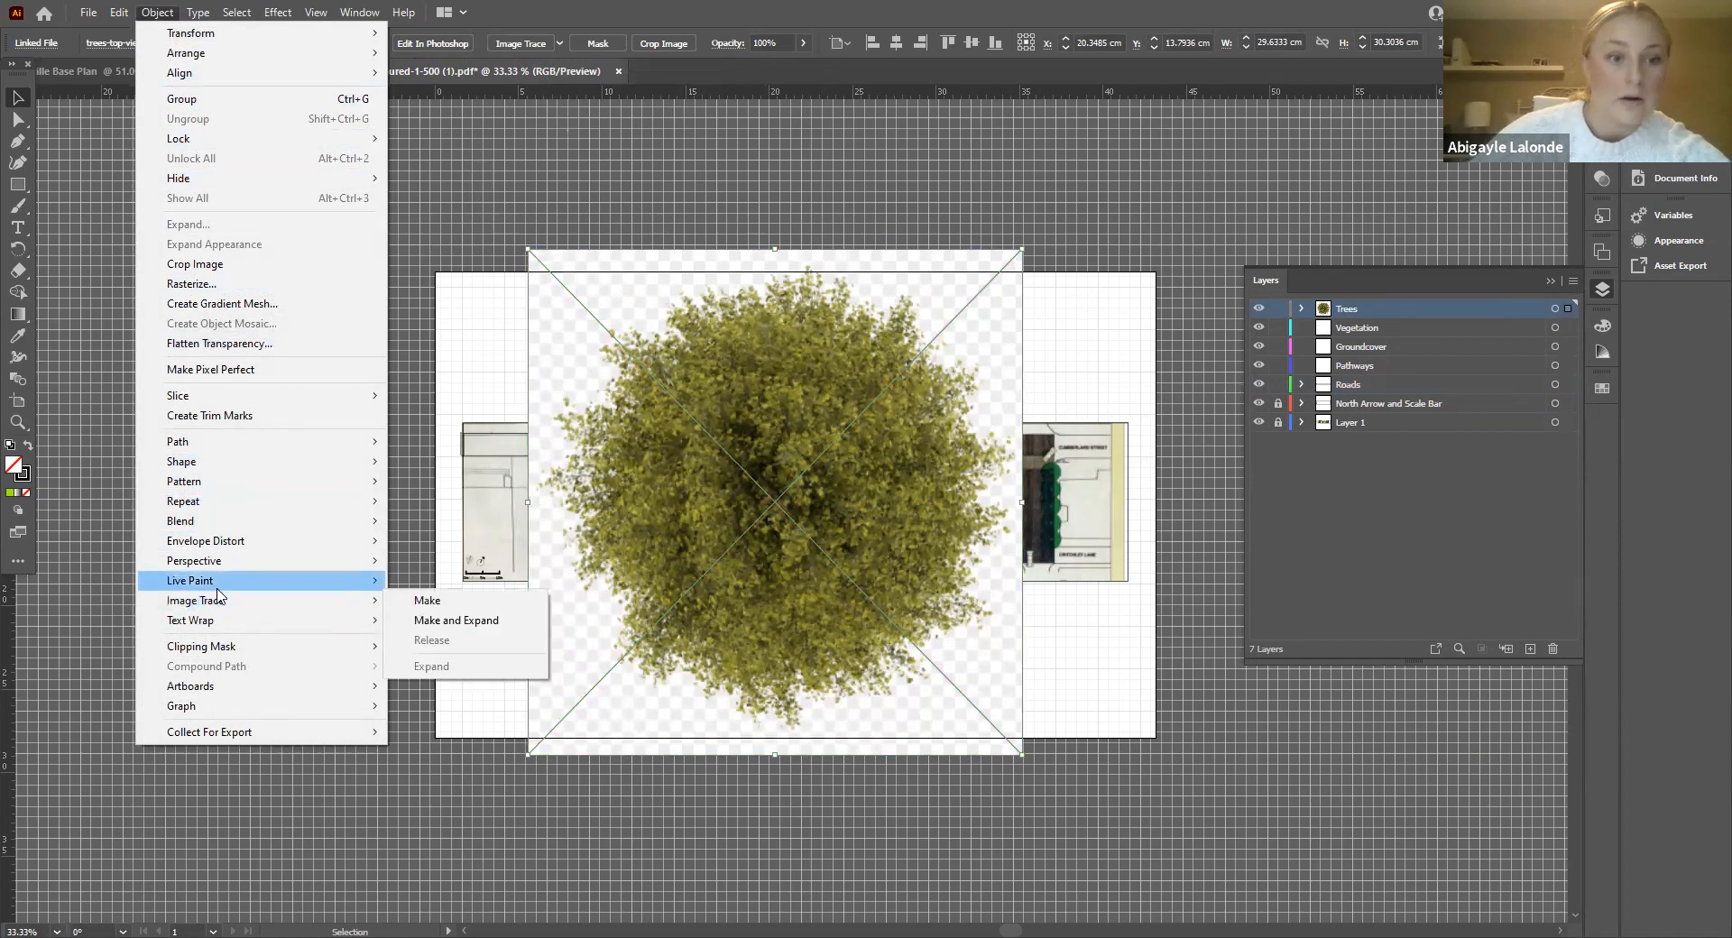
pyautogui.click(424, 602)
pyautogui.click(1201, 166)
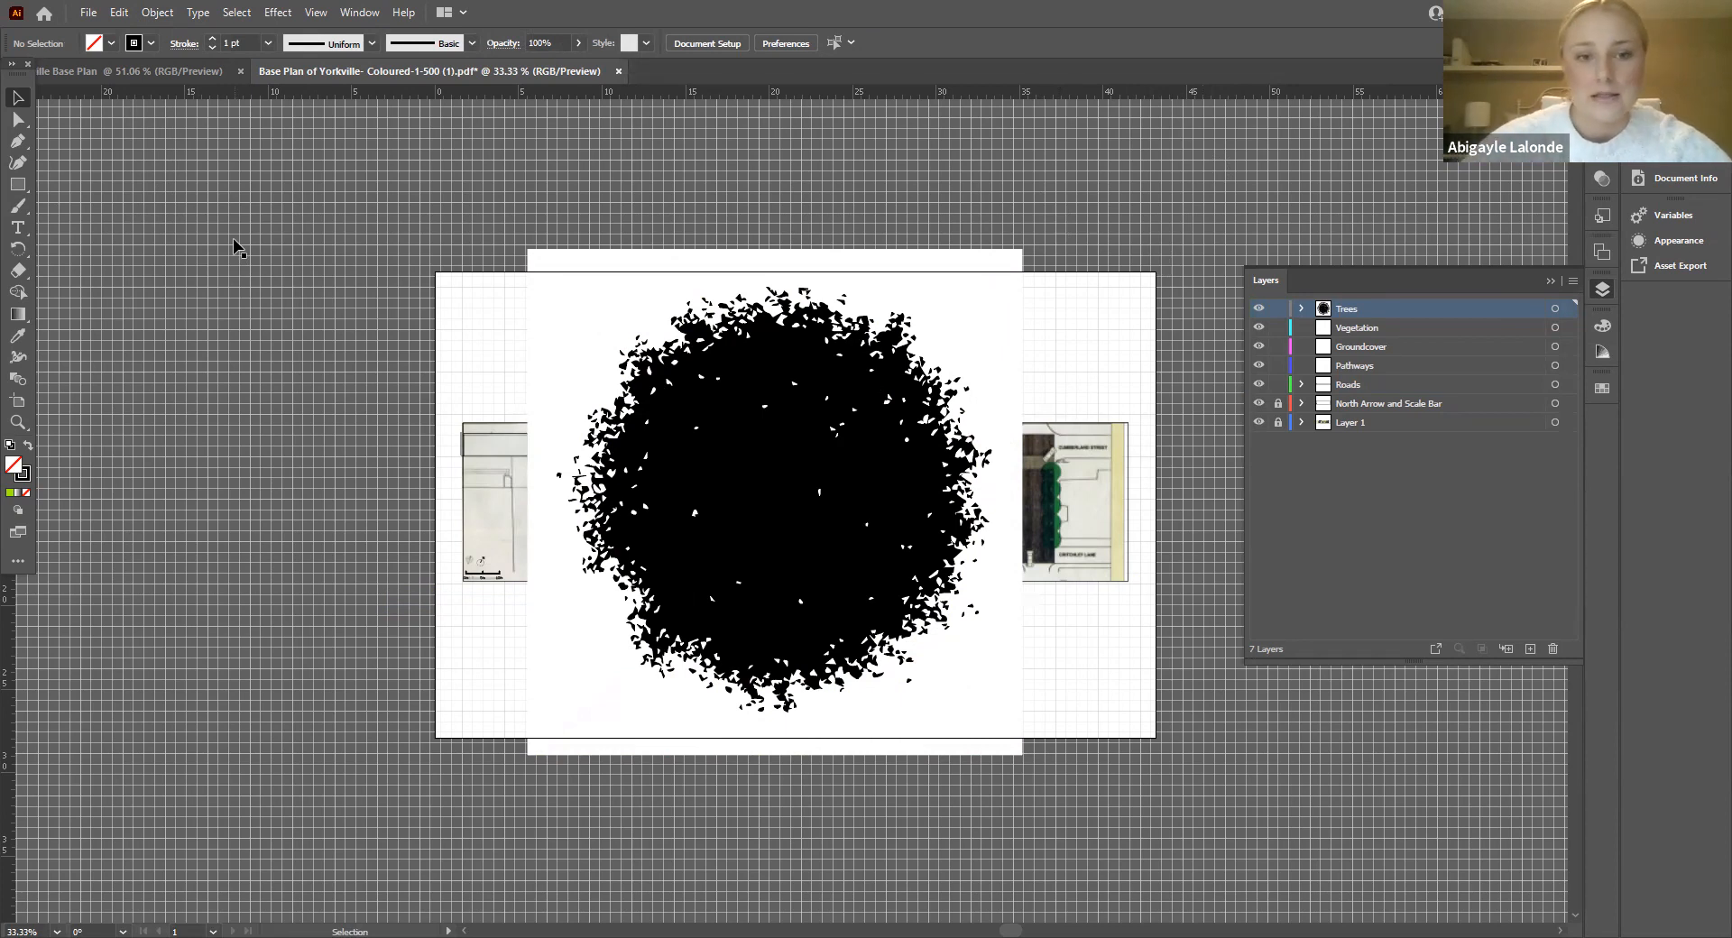
# Step: Shift the traced tree about over the plan and bring it back near the middle of the artboard
pyautogui.moveTo(881, 413); pyautogui.dragTo(759, 389)
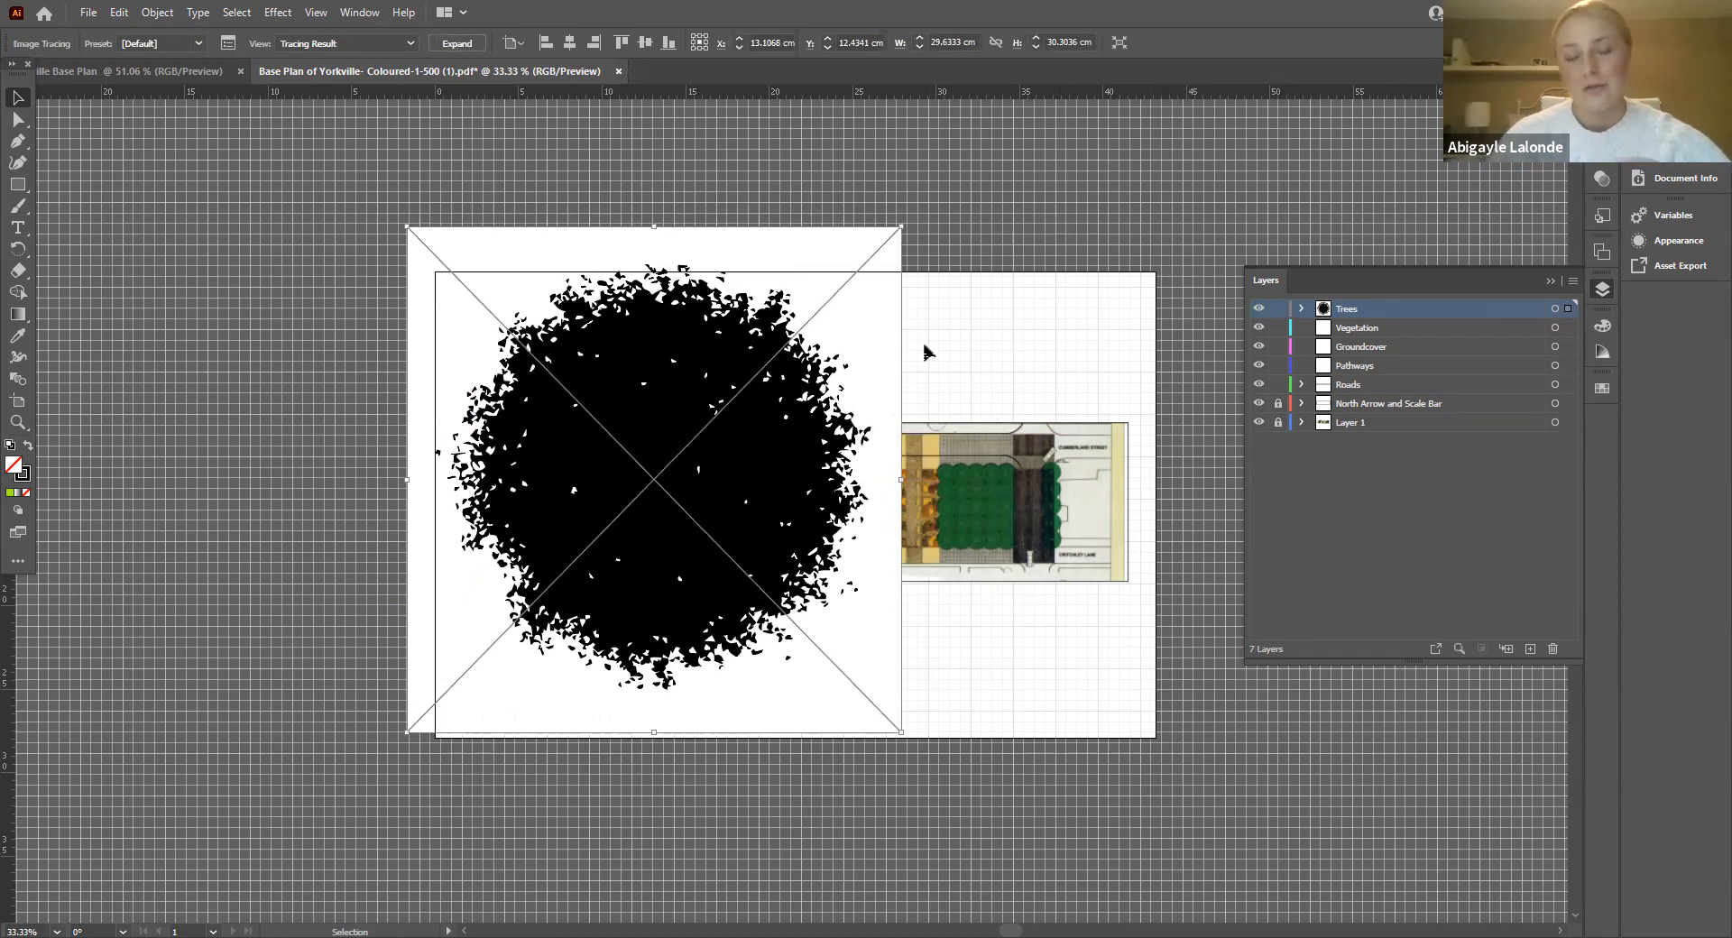
pyautogui.click(969, 249)
pyautogui.moveTo(707, 389)
pyautogui.mouseDown()
pyautogui.moveTo(825, 435)
pyautogui.moveTo(798, 381)
pyautogui.mouseUp()
pyautogui.click(1118, 387)
pyautogui.moveTo(809, 459); pyautogui.dragTo(849, 487)
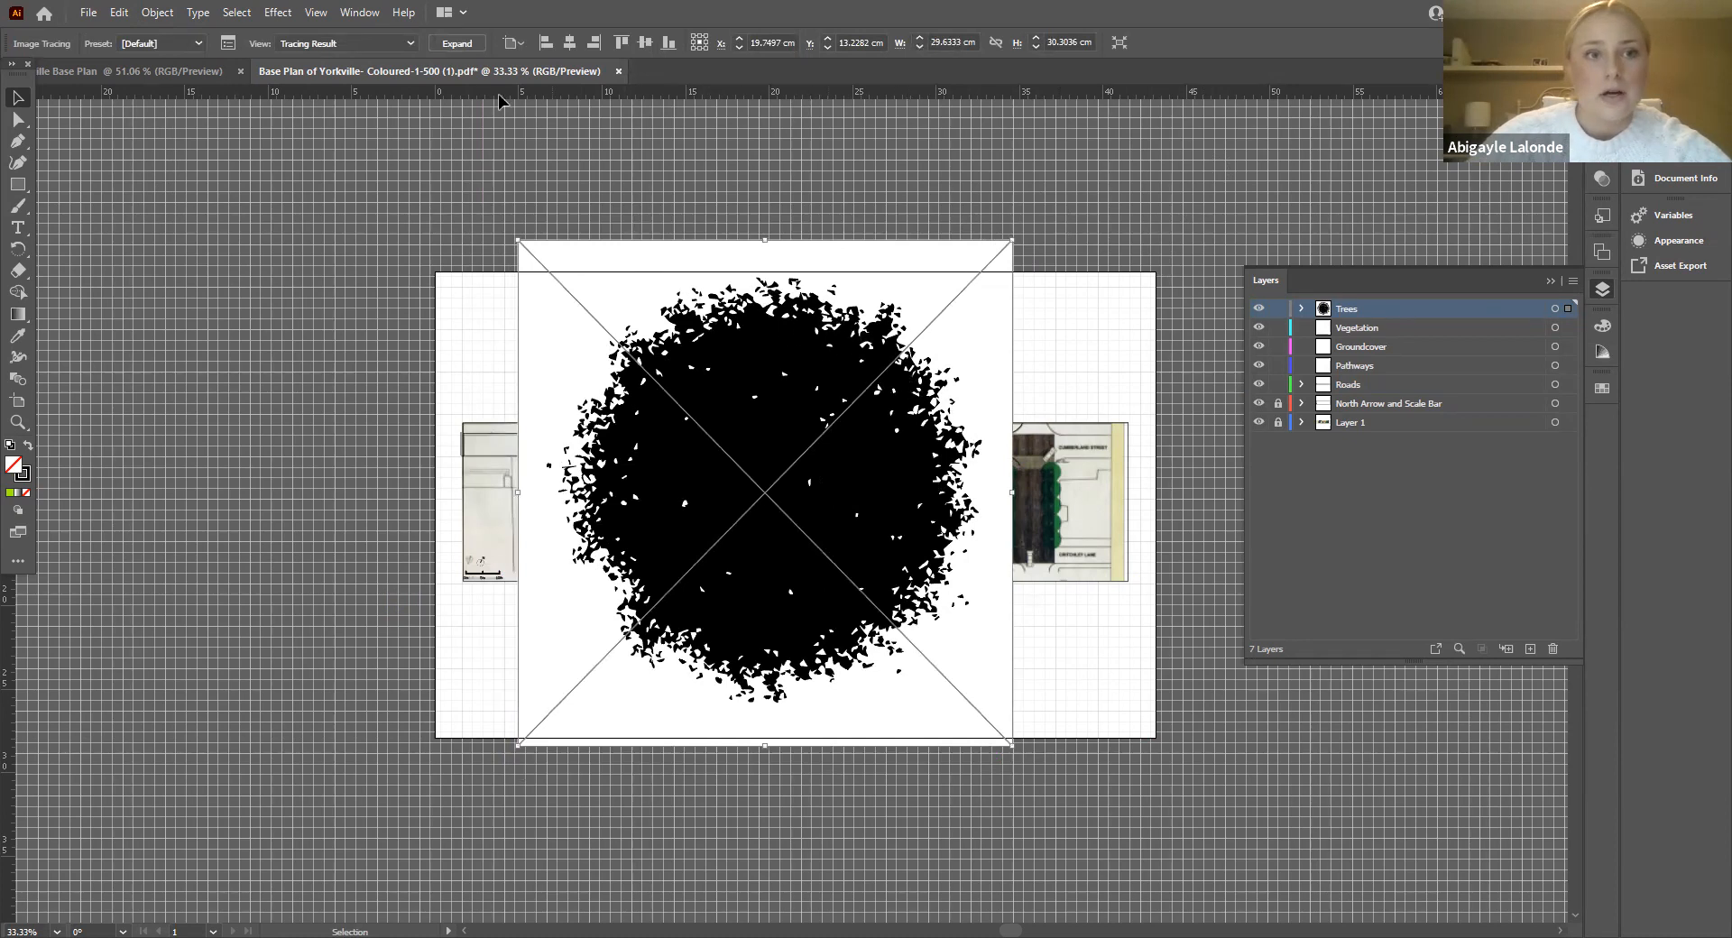
# Step: Compare the tree tracing's Tracing Result with Outlines, Outlines and Outlines with Source Image views, returning to Tracing Result
pyautogui.click(413, 42)
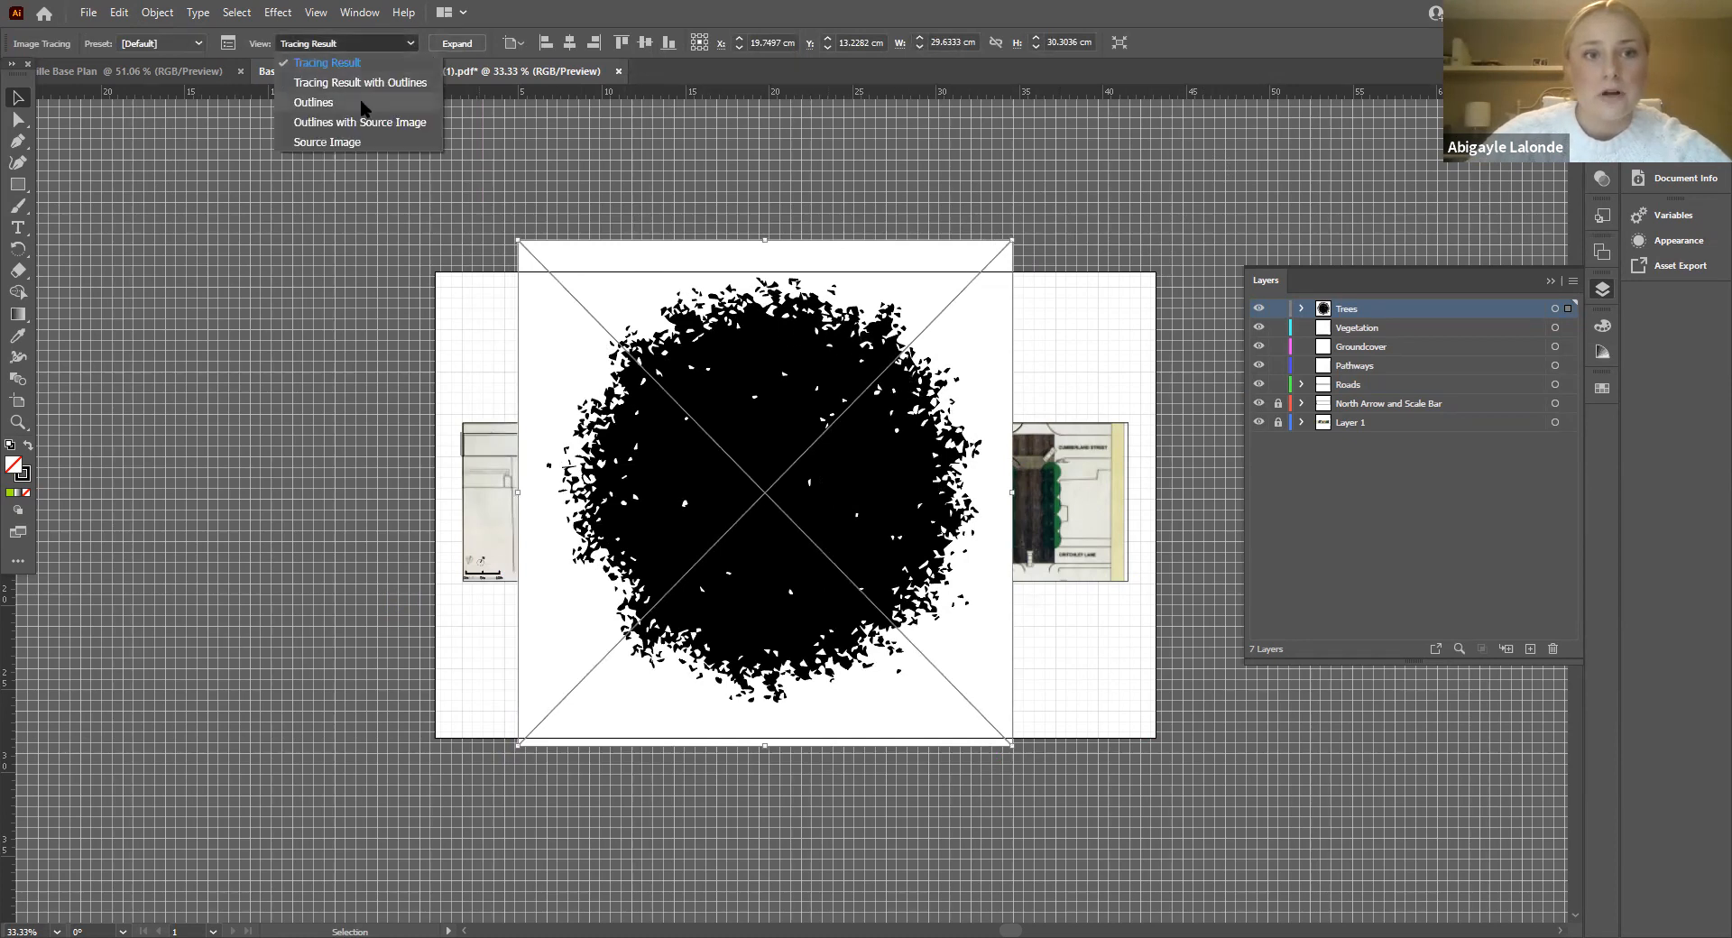
pyautogui.click(369, 86)
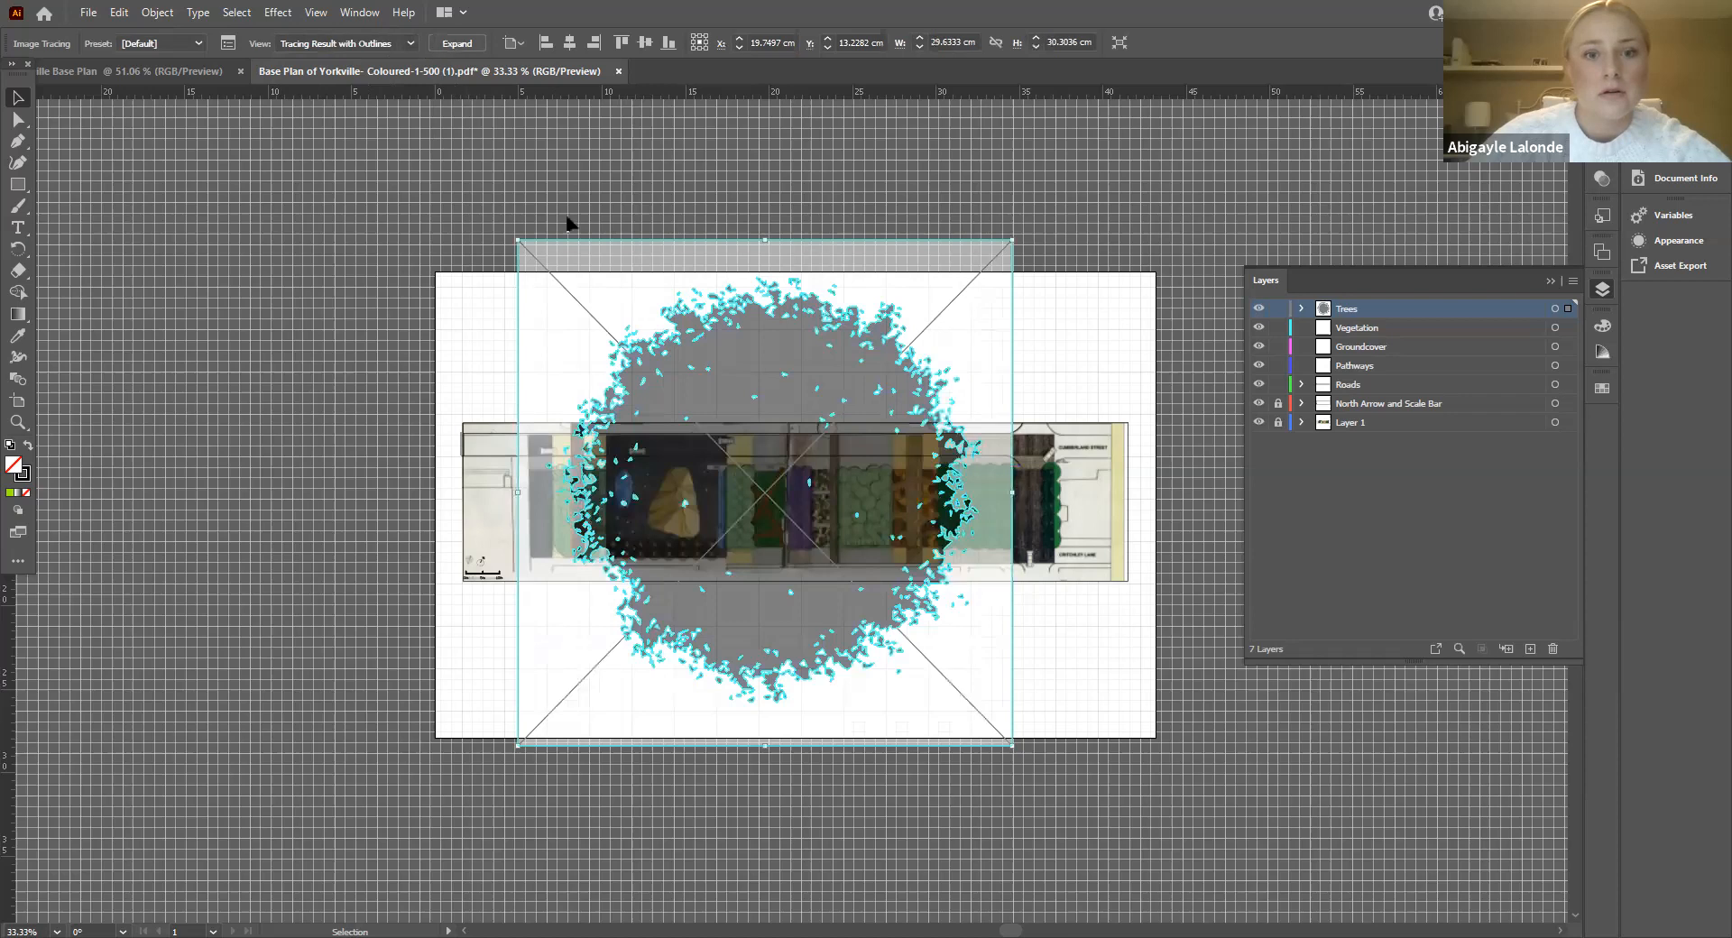
pyautogui.click(411, 45)
pyautogui.click(356, 106)
pyautogui.click(402, 47)
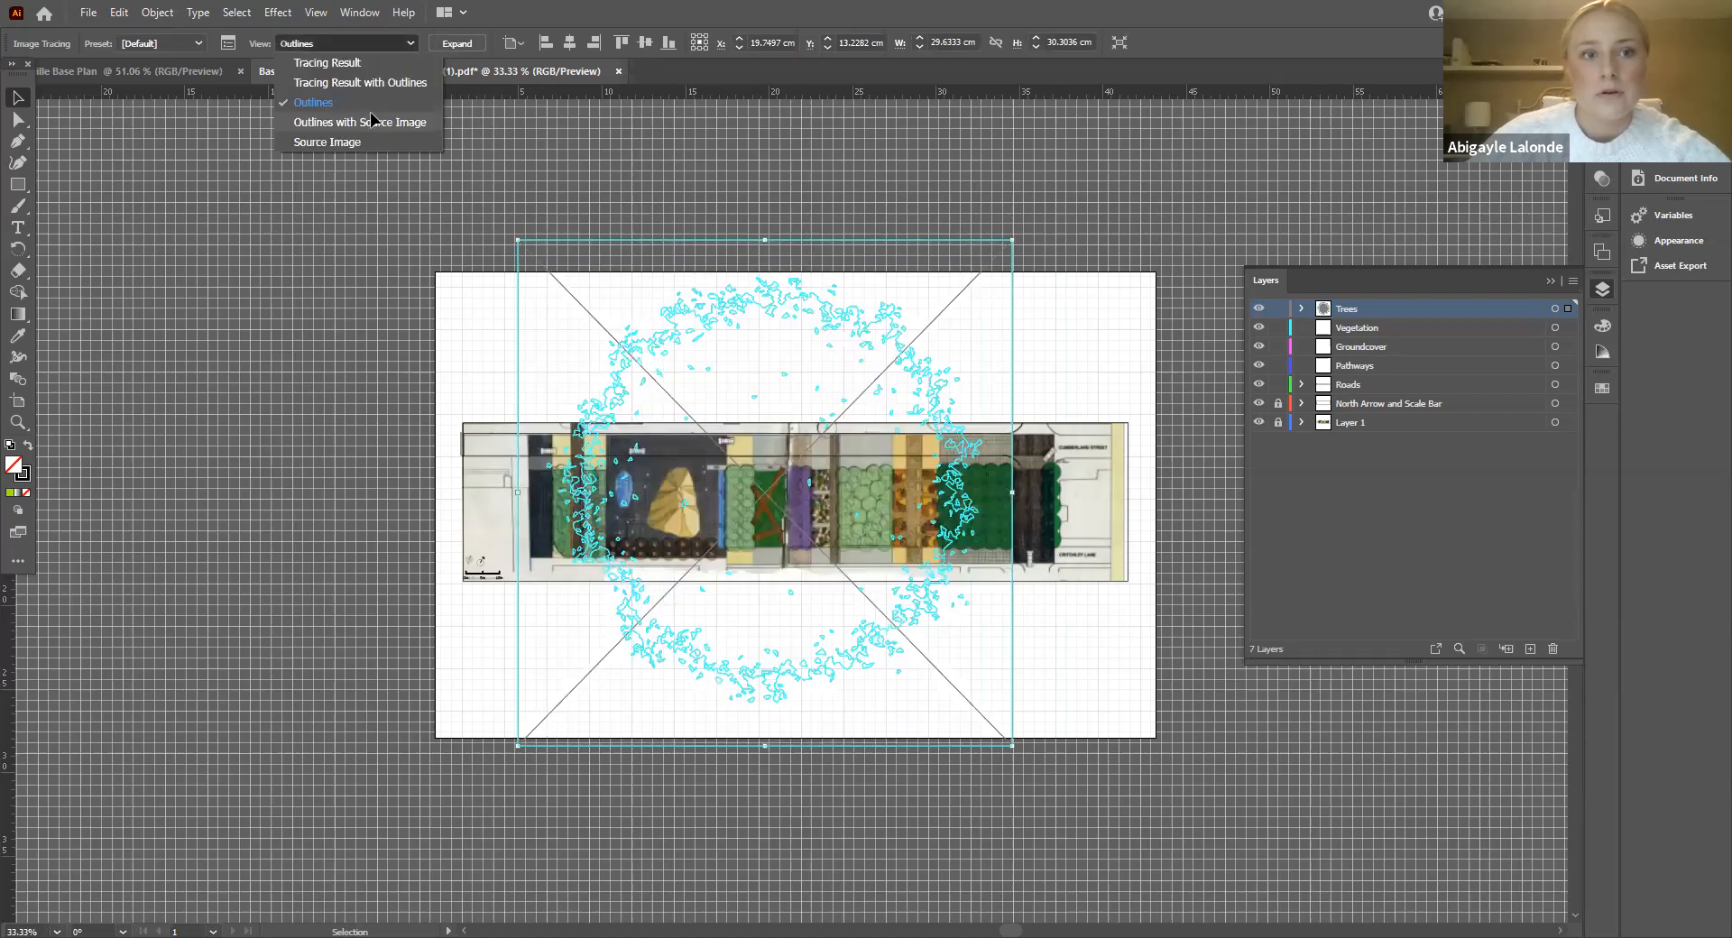
pyautogui.click(417, 122)
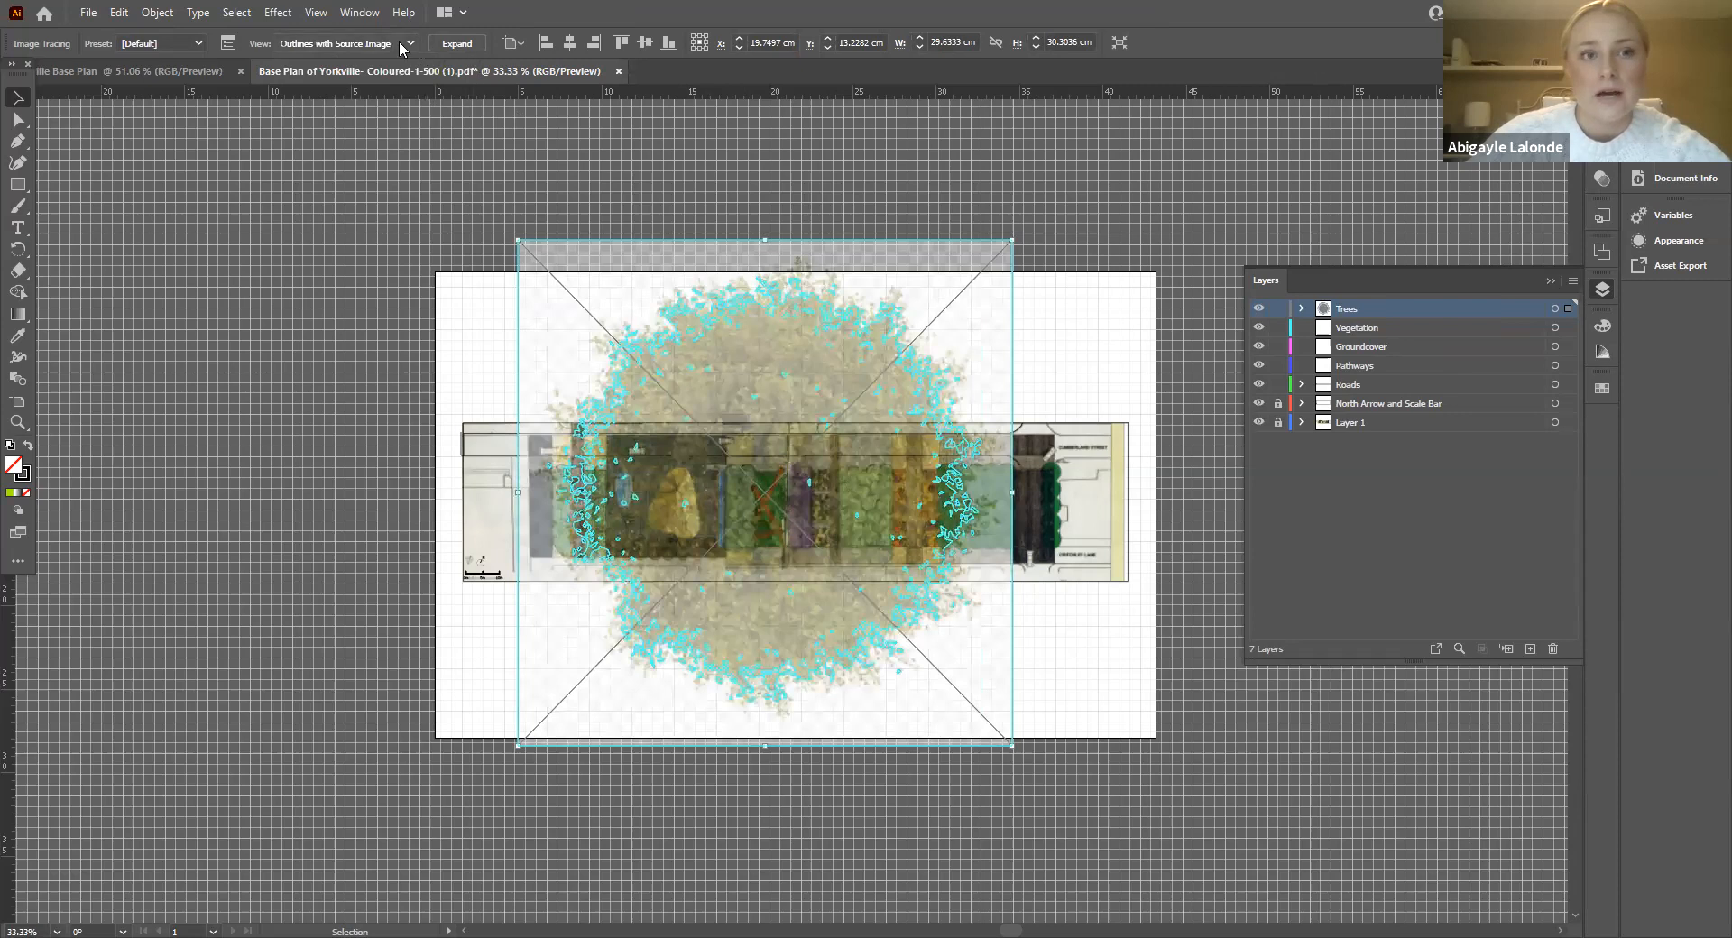
pyautogui.click(400, 45)
pyautogui.click(387, 62)
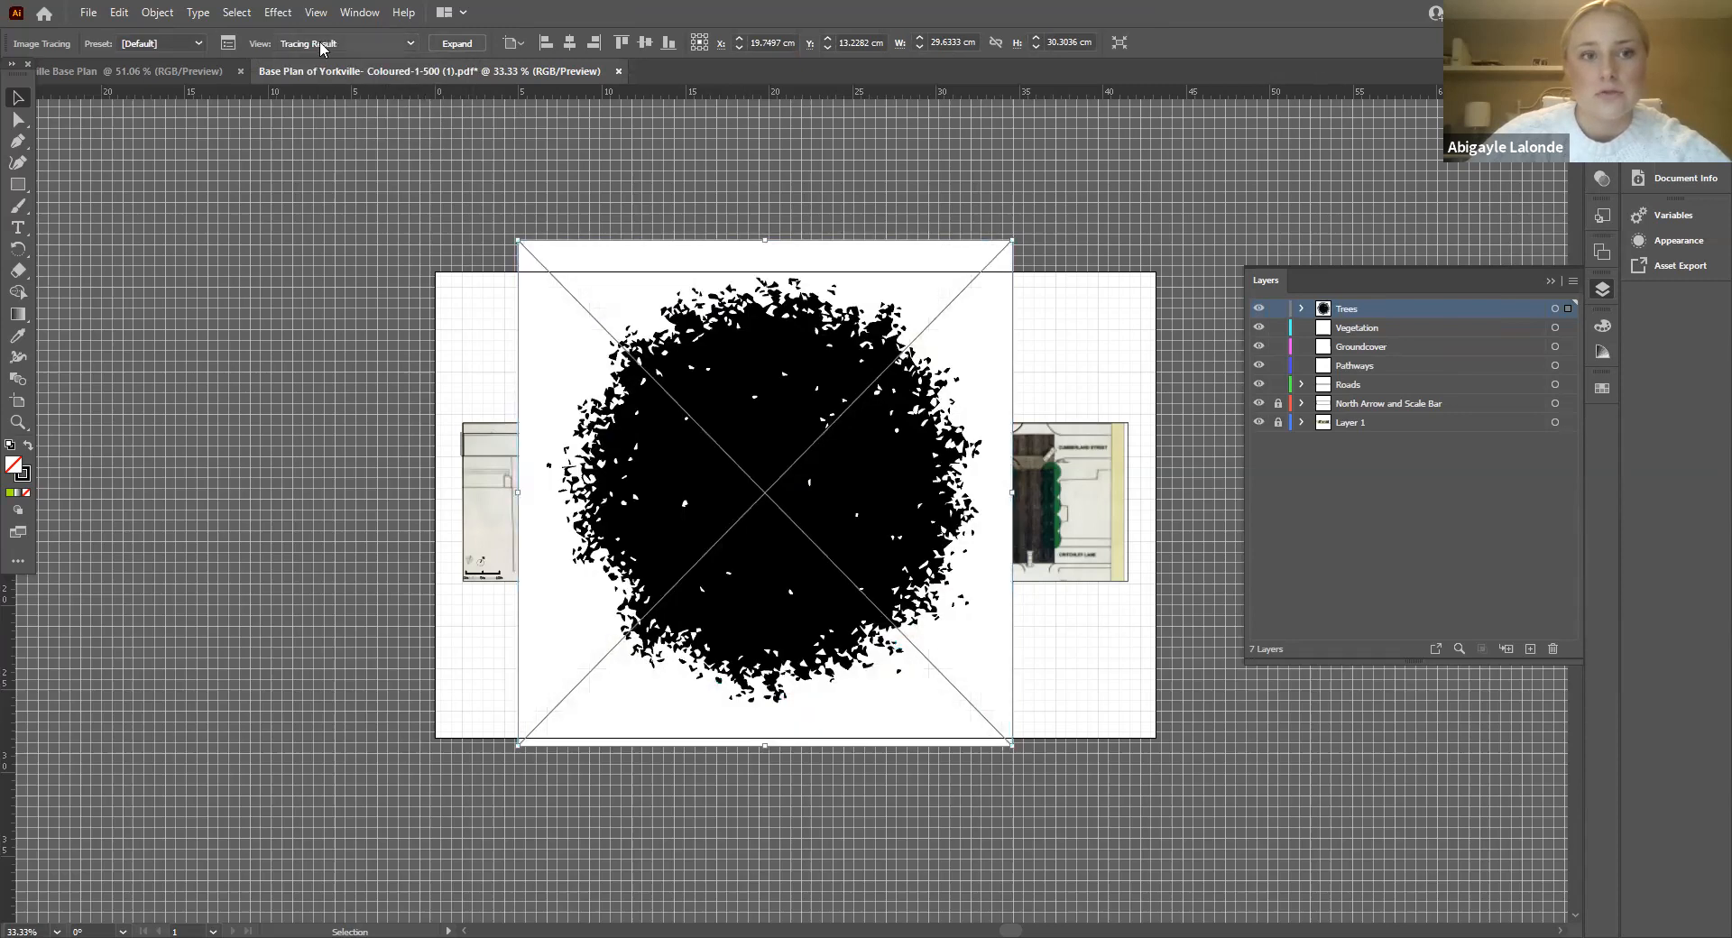
# Step: Hide Layer 1 with the coloured plan and expand the tree tracing into editable paths
pyautogui.moveTo(826, 475)
pyautogui.mouseDown()
pyautogui.moveTo(859, 476)
pyautogui.moveTo(842, 476)
pyautogui.moveTo(862, 499)
pyautogui.moveTo(782, 455)
pyautogui.moveTo(870, 448)
pyautogui.mouseUp()
pyautogui.click(1259, 422)
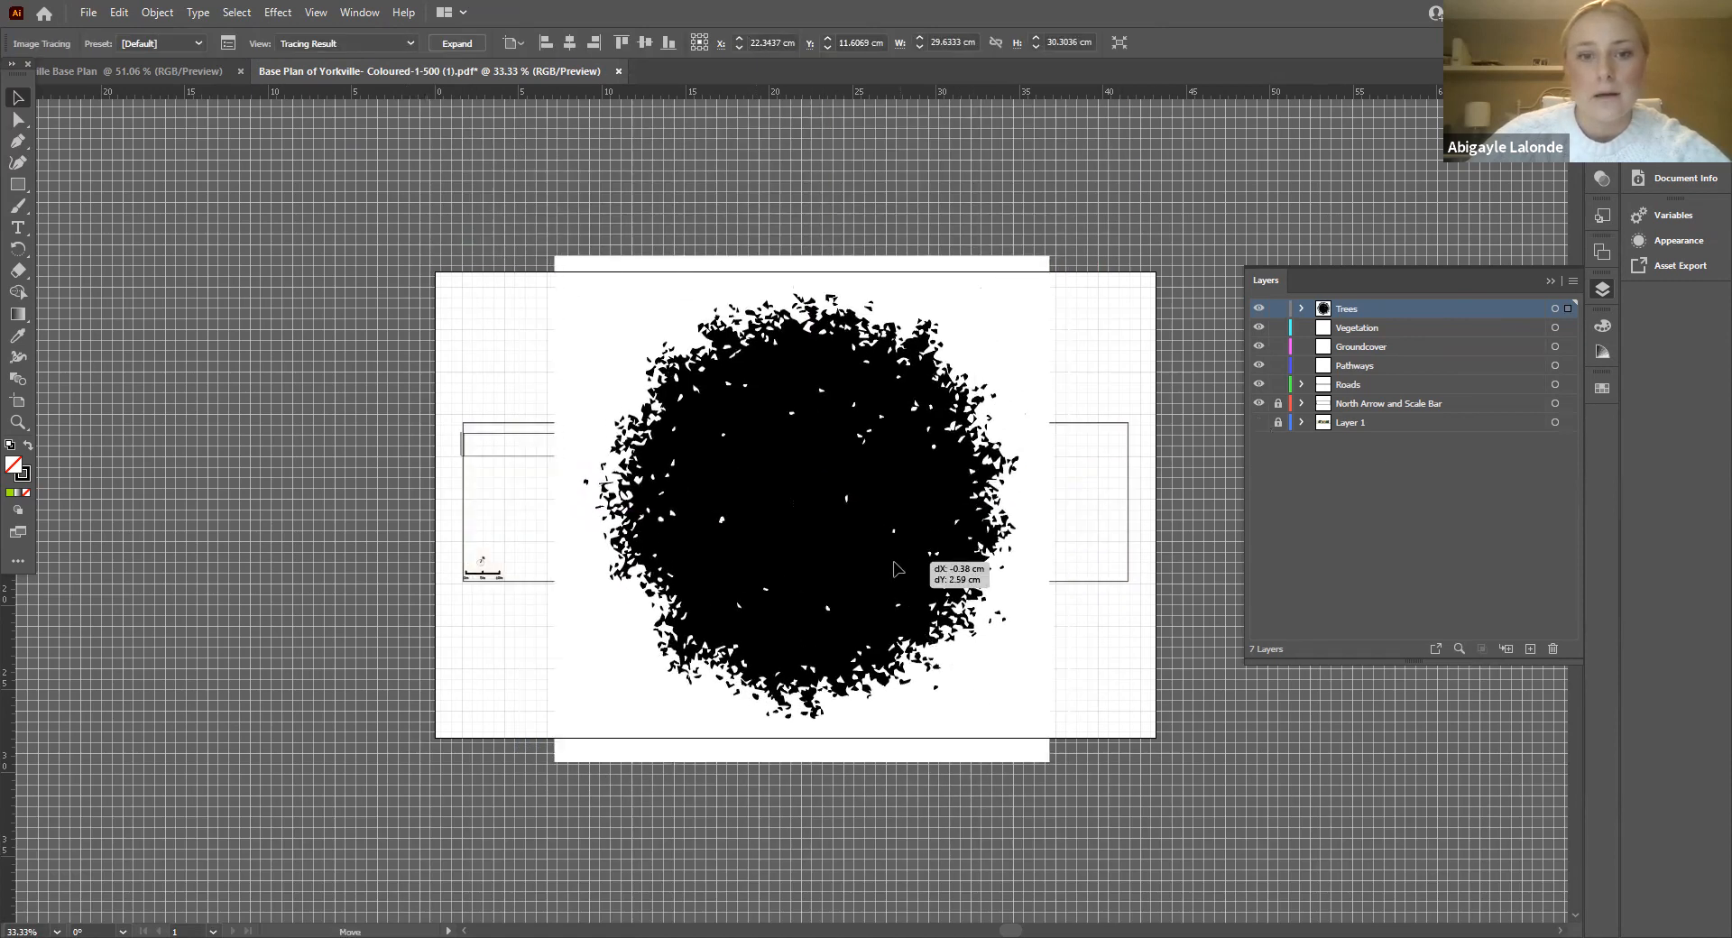
pyautogui.click(442, 44)
pyautogui.moveTo(846, 501)
pyautogui.mouseDown()
pyautogui.moveTo(834, 440)
pyautogui.moveTo(848, 509)
pyautogui.moveTo(845, 495)
pyautogui.mouseUp()
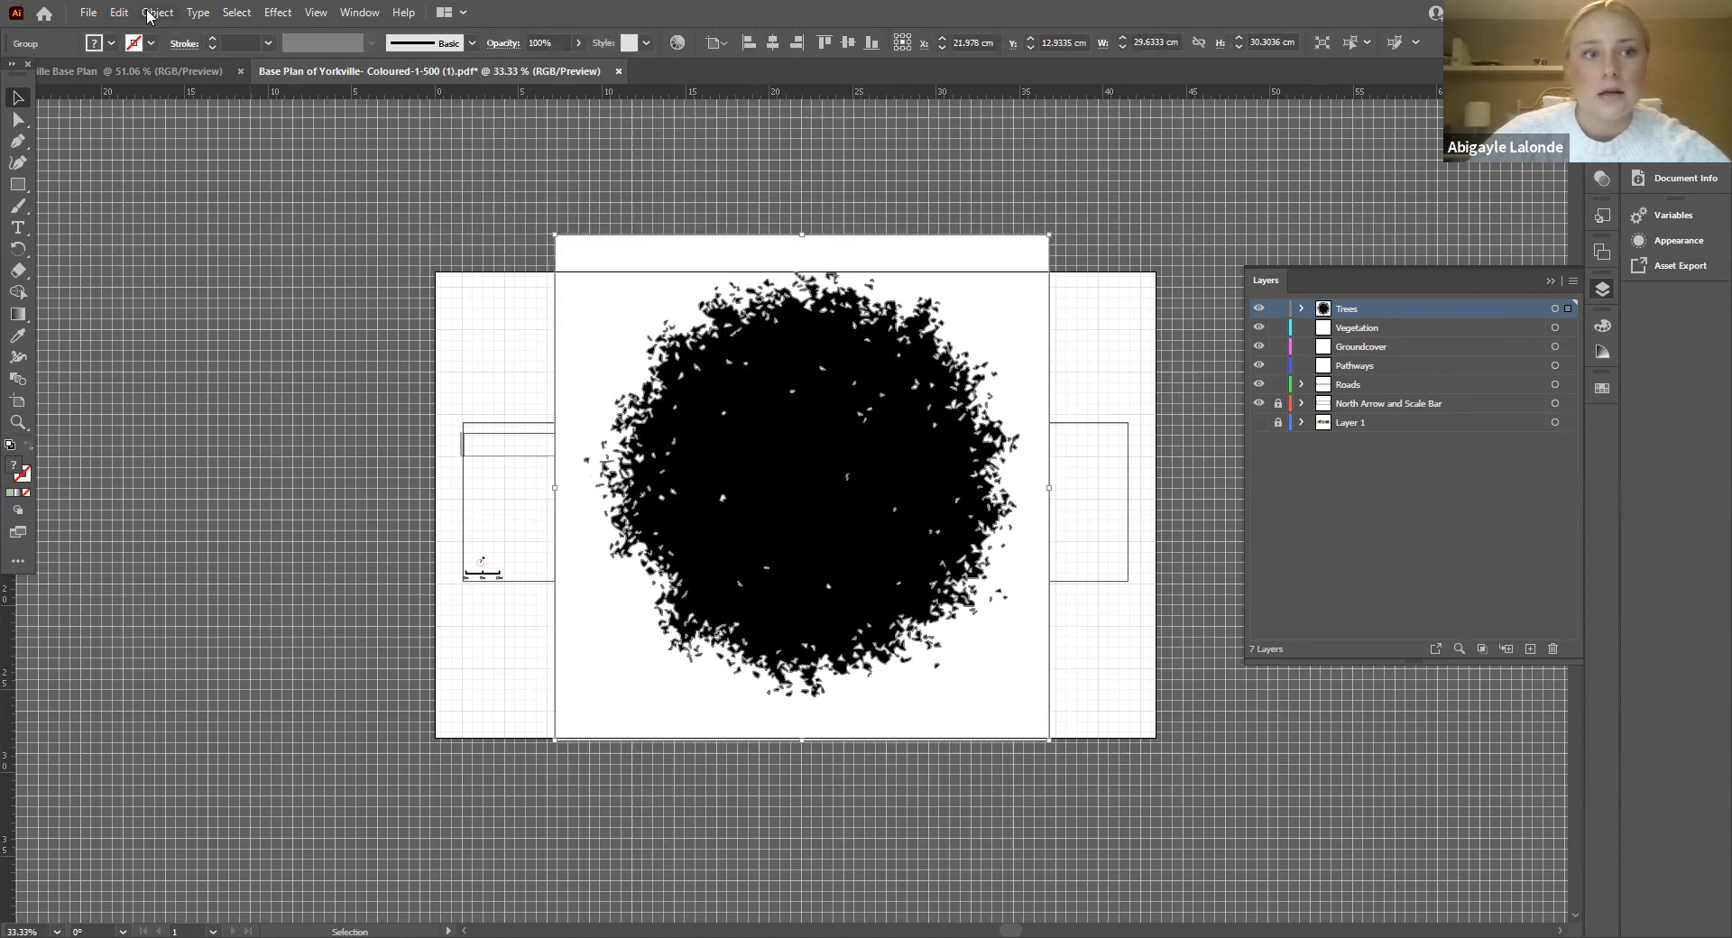
# Step: Ungroup the expanded tree tracing and deselect it
pyautogui.click(148, 13)
pyautogui.click(206, 135)
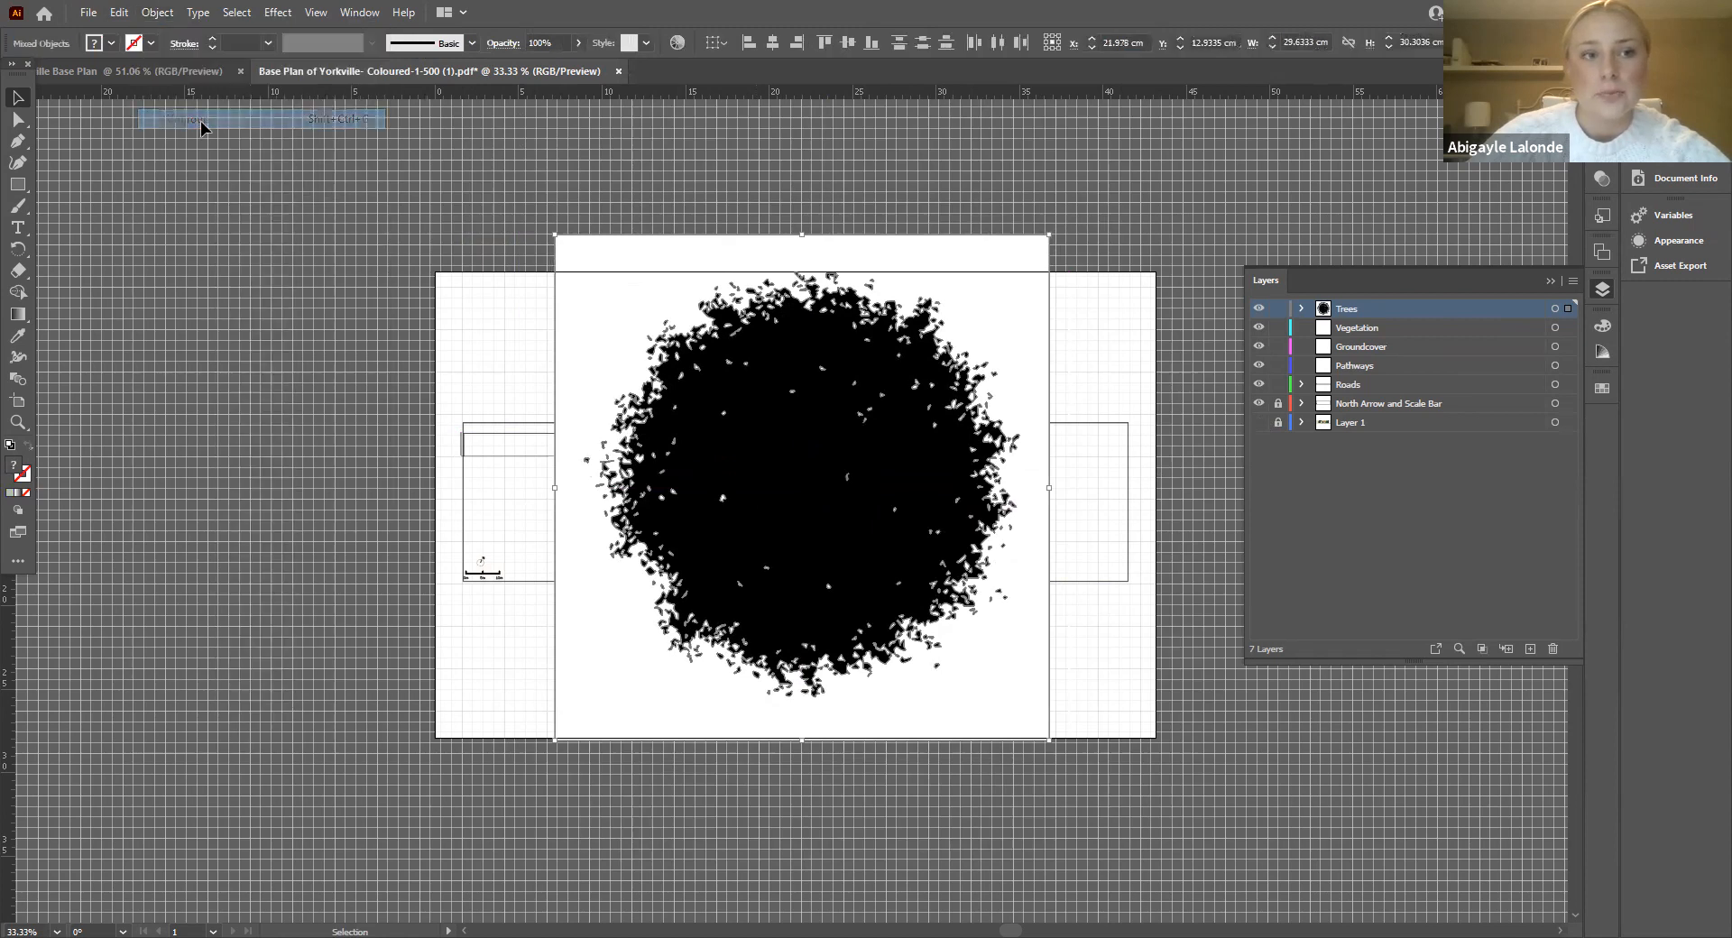
pyautogui.click(657, 170)
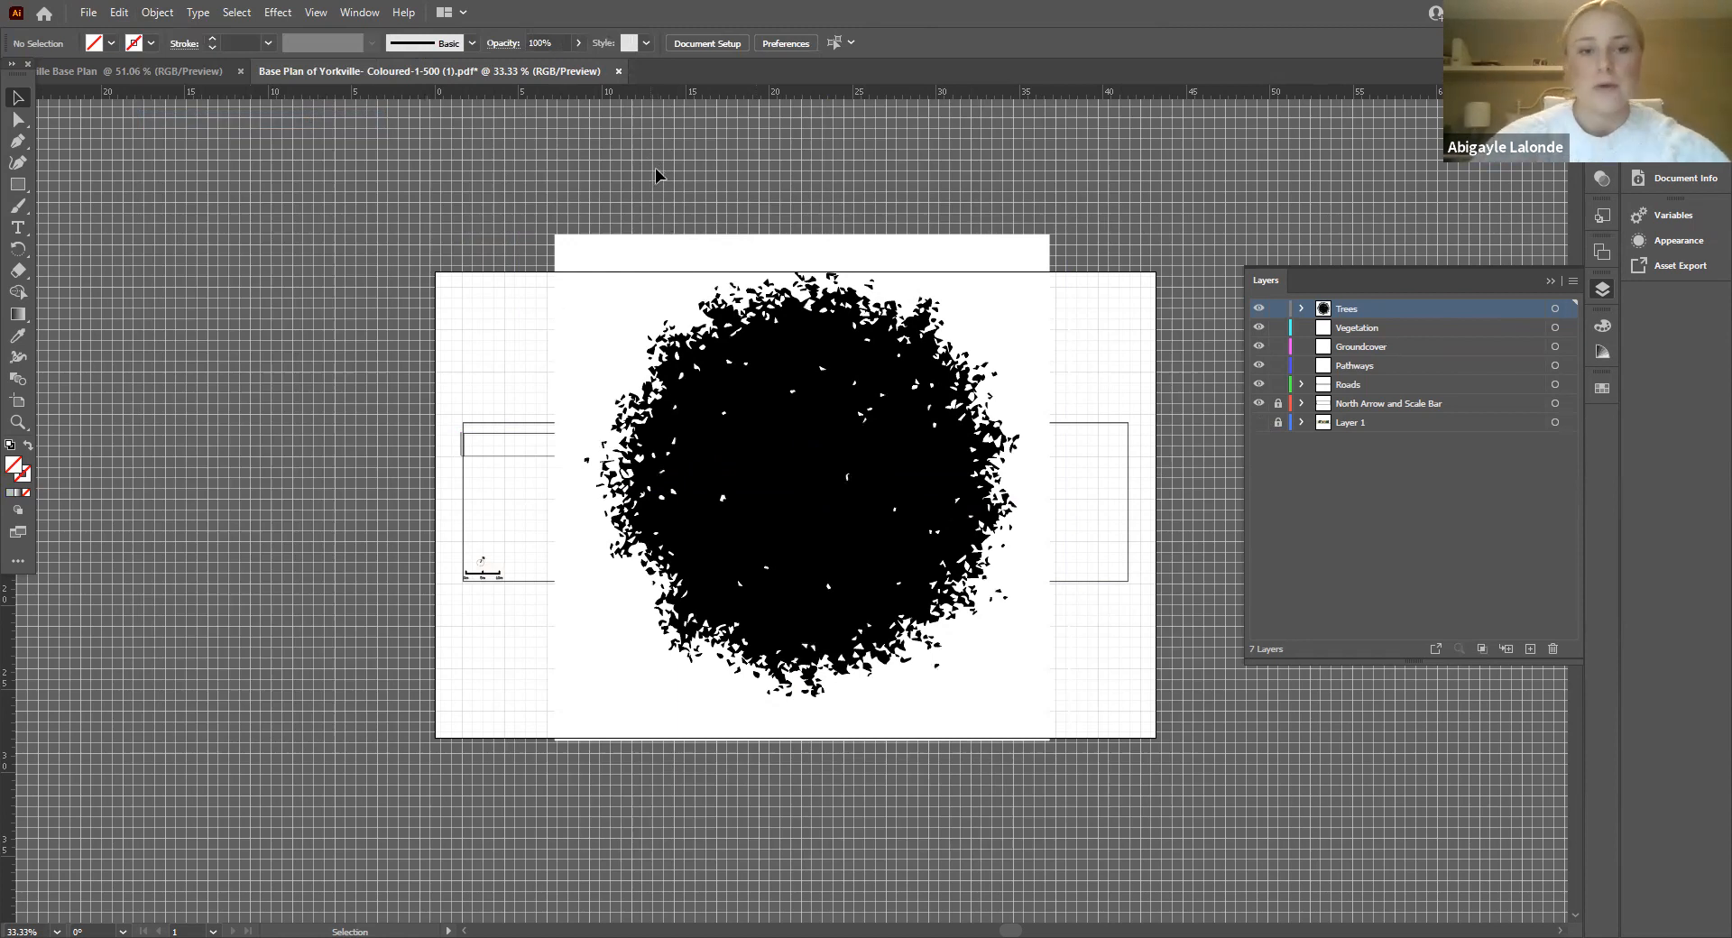
# Step: Scale the traced tree down to about 8 cm wide and position it over the middle of the plan outline
pyautogui.click(864, 285)
pyautogui.moveTo(865, 283); pyautogui.dragTo(815, 510)
pyautogui.hotkey('ctrl', '+')
pyautogui.hotkey('ctrl', '+')
pyautogui.hotkey('ctrl', '+')
pyautogui.hotkey('ctrl', '+')
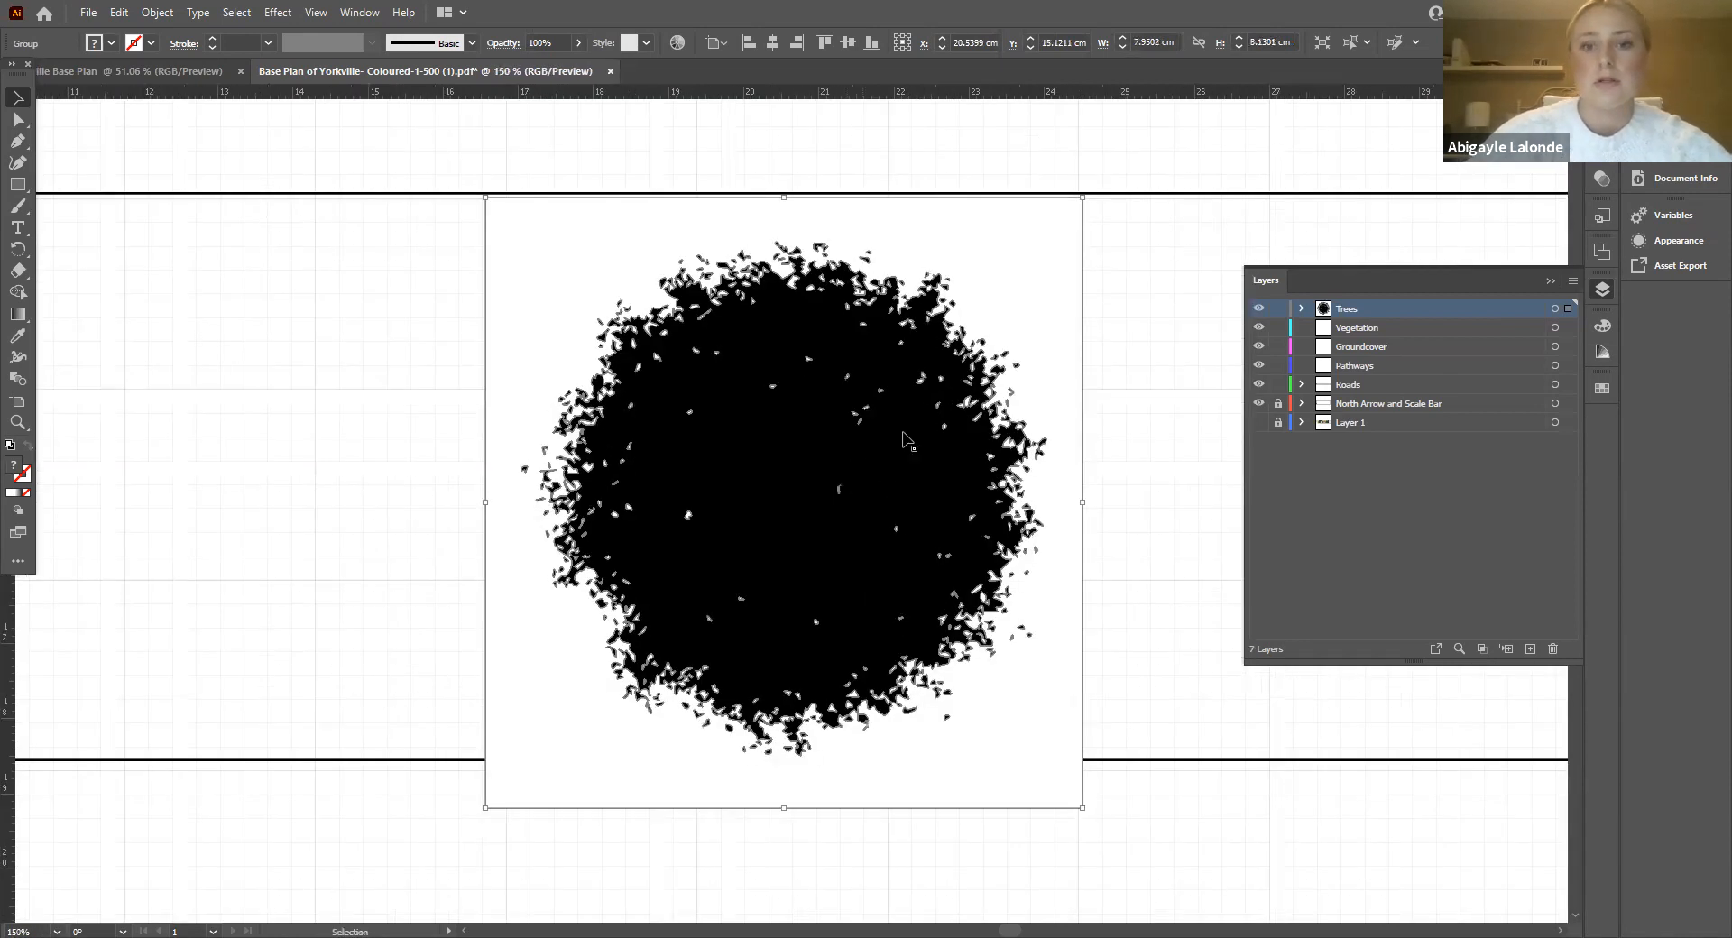
# Step: Ungroup the scaled tree and delete the white background shape behind the canopy
pyautogui.click(157, 12)
pyautogui.click(188, 118)
pyautogui.click(289, 437)
pyautogui.click(1038, 276)
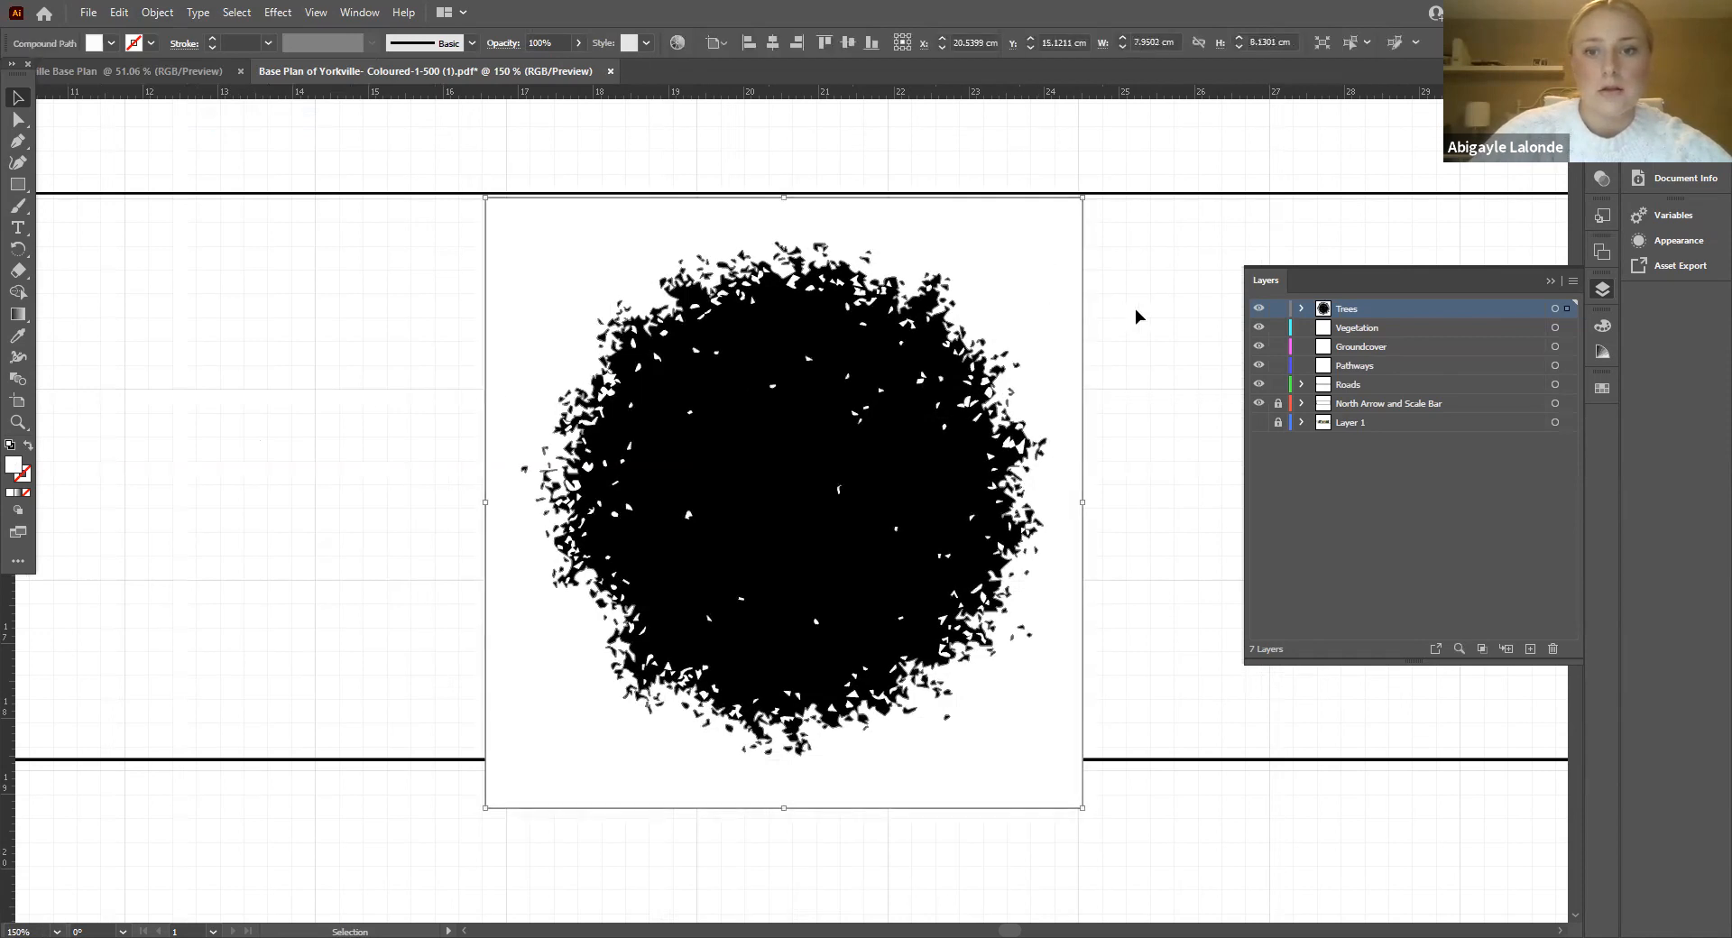
pyautogui.press('Delete')
# Step: Move the tree canopy clear of the stray leaf fragments, delete those fragments, and move the canopy back toward the middle
pyautogui.moveTo(791, 504); pyautogui.dragTo(220, 476)
pyautogui.hscroll(-3, 248, 475)
pyautogui.hscroll(2, 255, 477)
pyautogui.hscroll(2, 733, 534)
pyautogui.moveTo(1154, 747); pyautogui.dragTo(644, 257)
pyautogui.press('Delete')
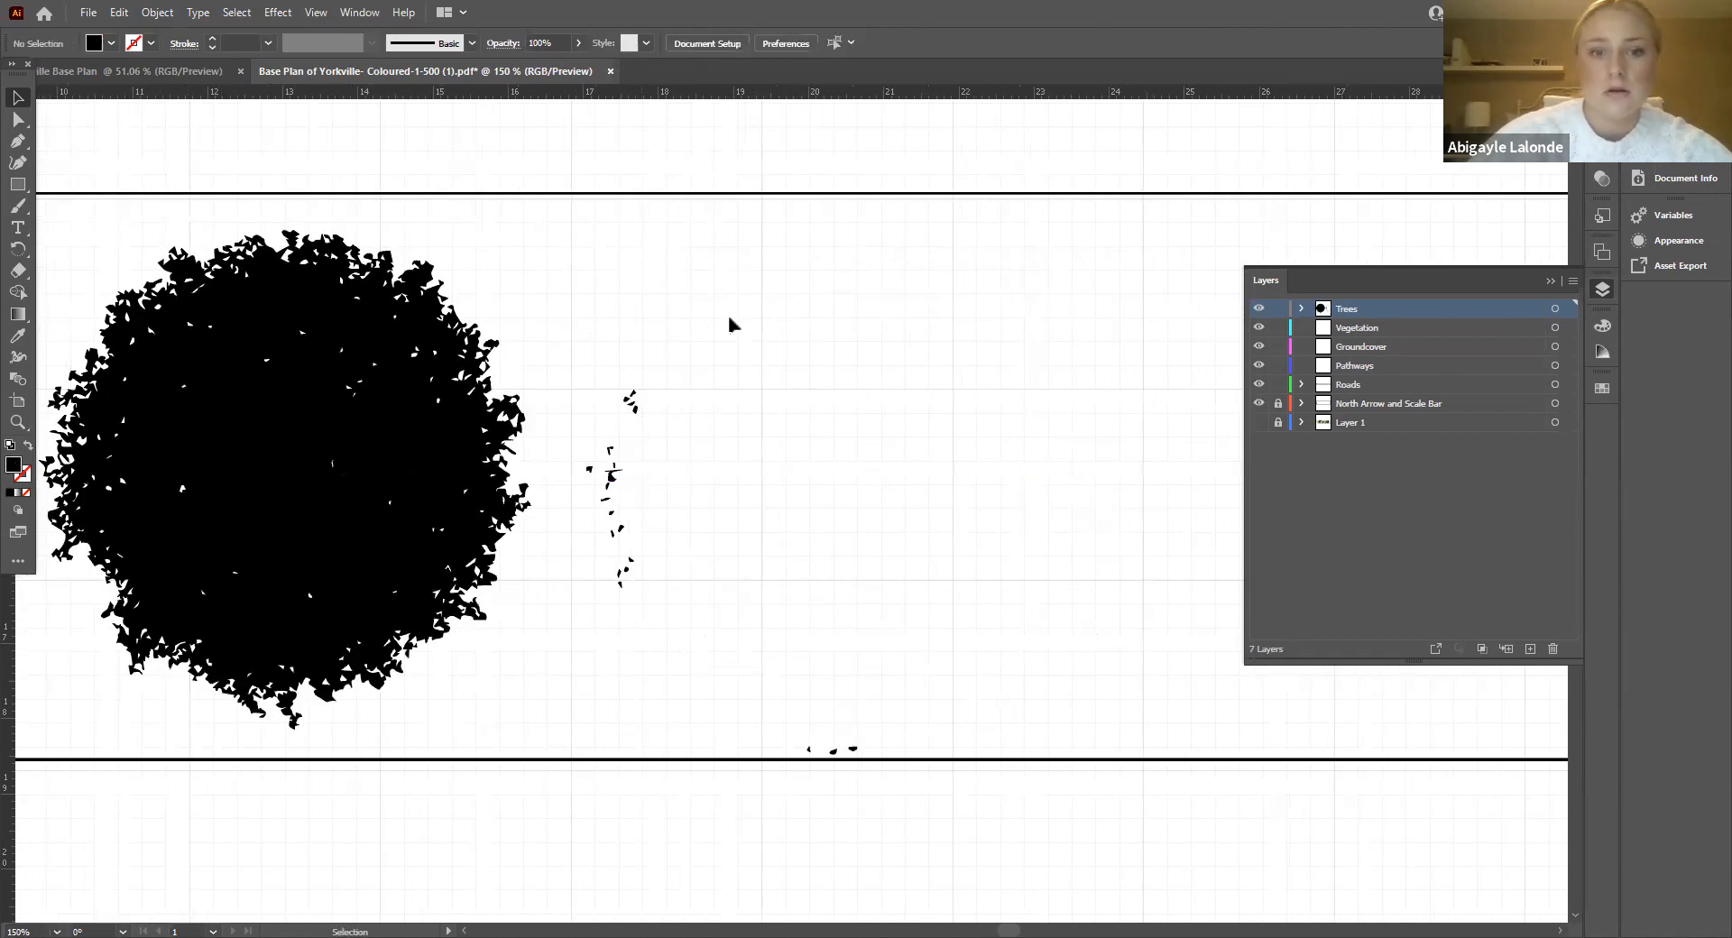
pyautogui.moveTo(727, 612); pyautogui.dragTo(587, 340)
pyautogui.press('Delete')
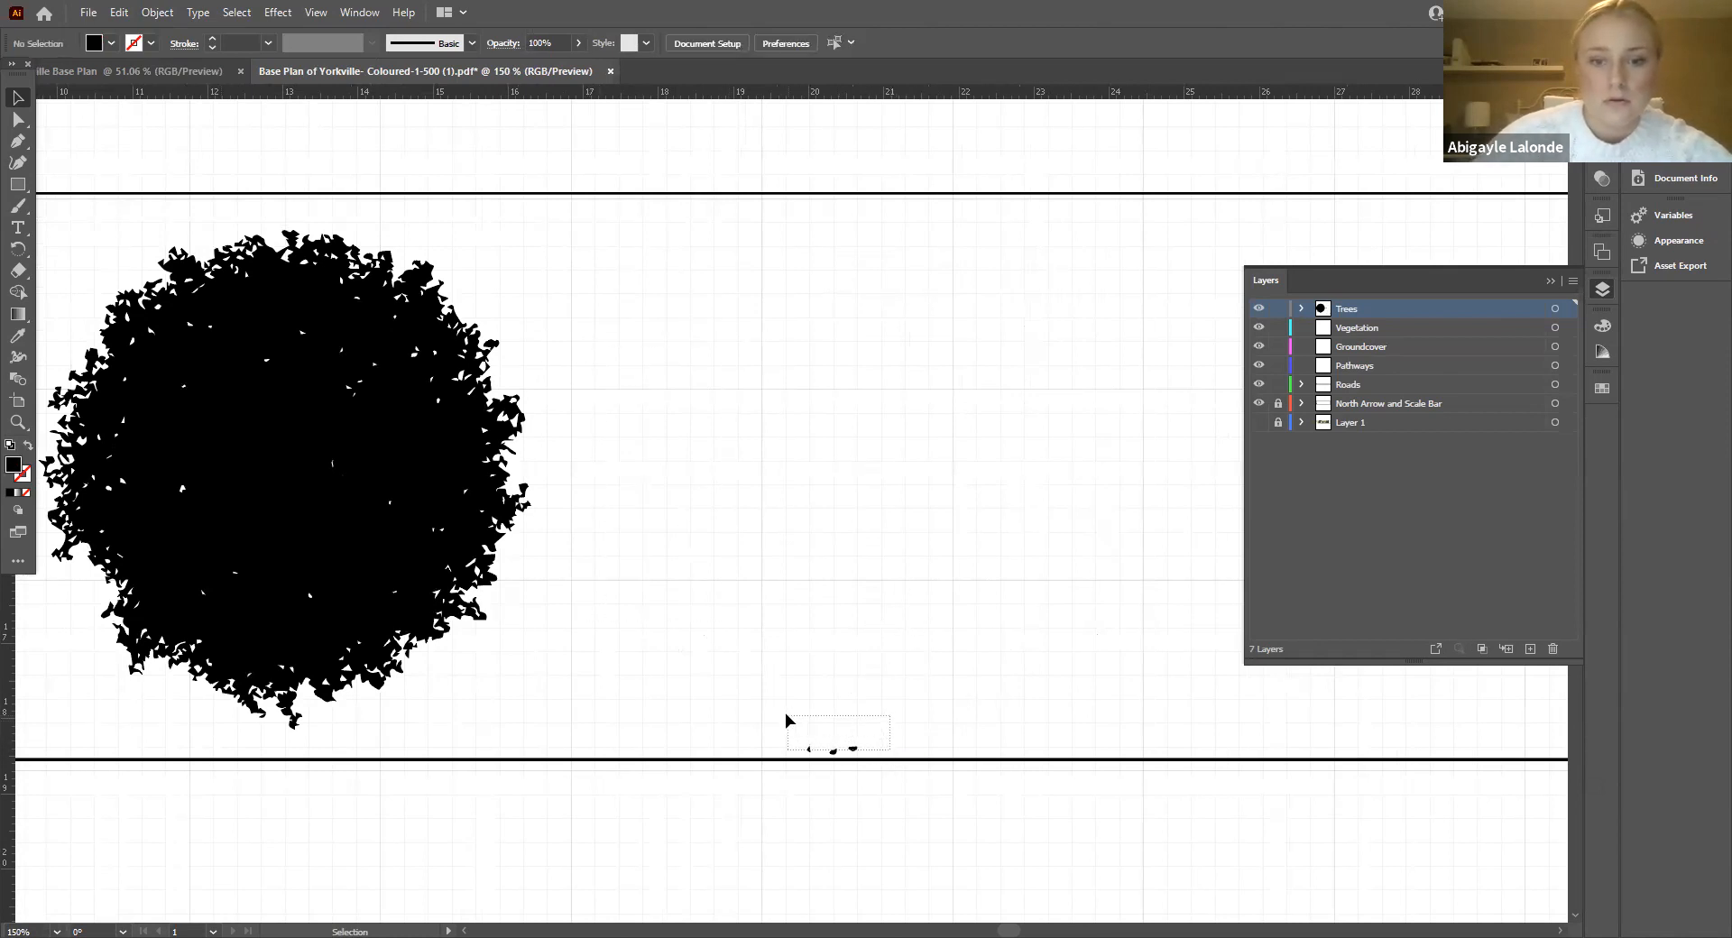
pyautogui.moveTo(489, 431); pyautogui.dragTo(934, 429)
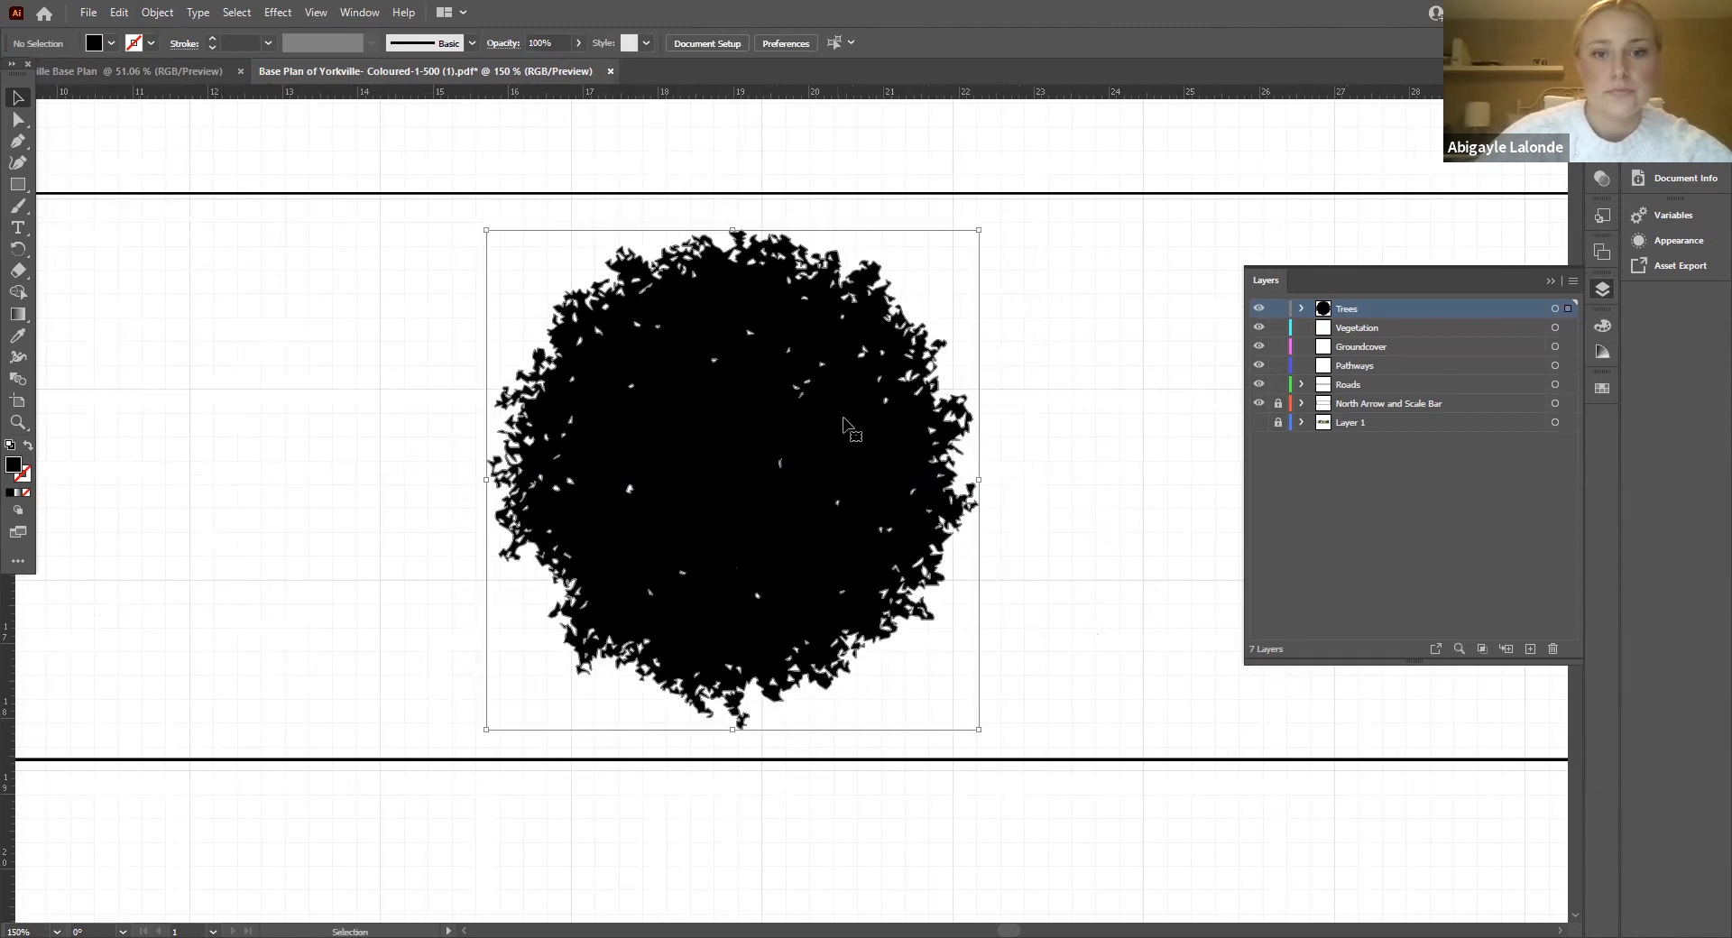
# Step: Swap the tree canopy's fill and stroke to show it as an outline, with a stroke weight of 0.5 pt
pyautogui.click(28, 446)
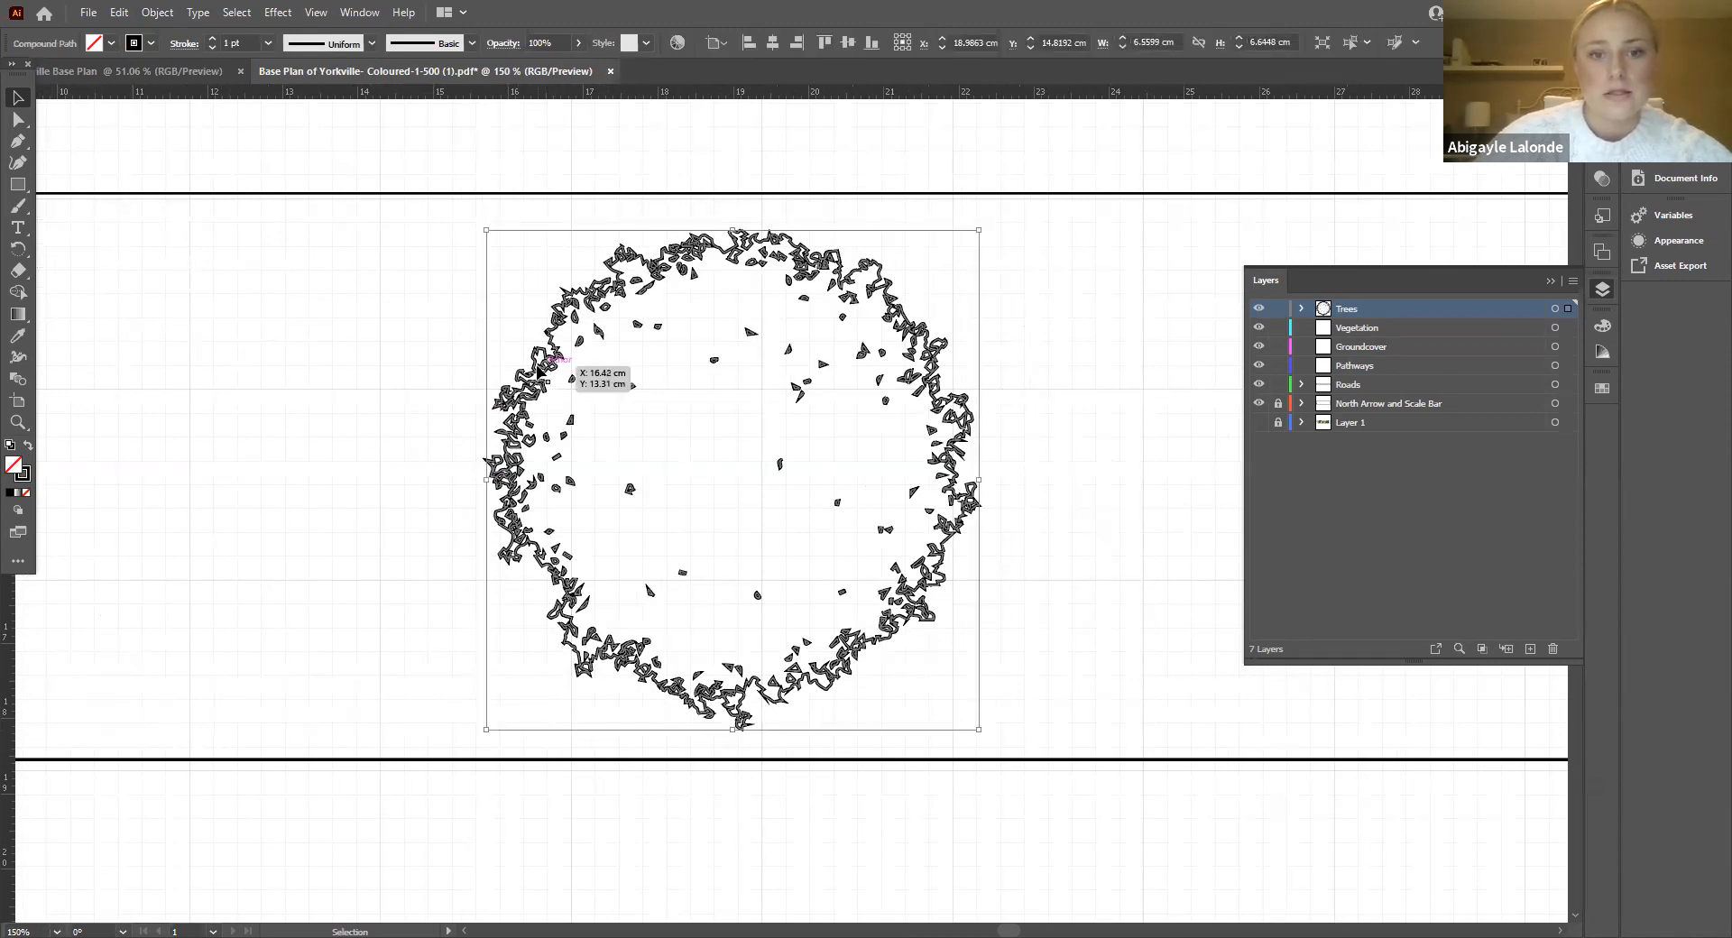
pyautogui.click(231, 43)
pyautogui.press('BackSpace')
pyautogui.press('BackSpace')
pyautogui.write('.5')
pyautogui.press('Return')
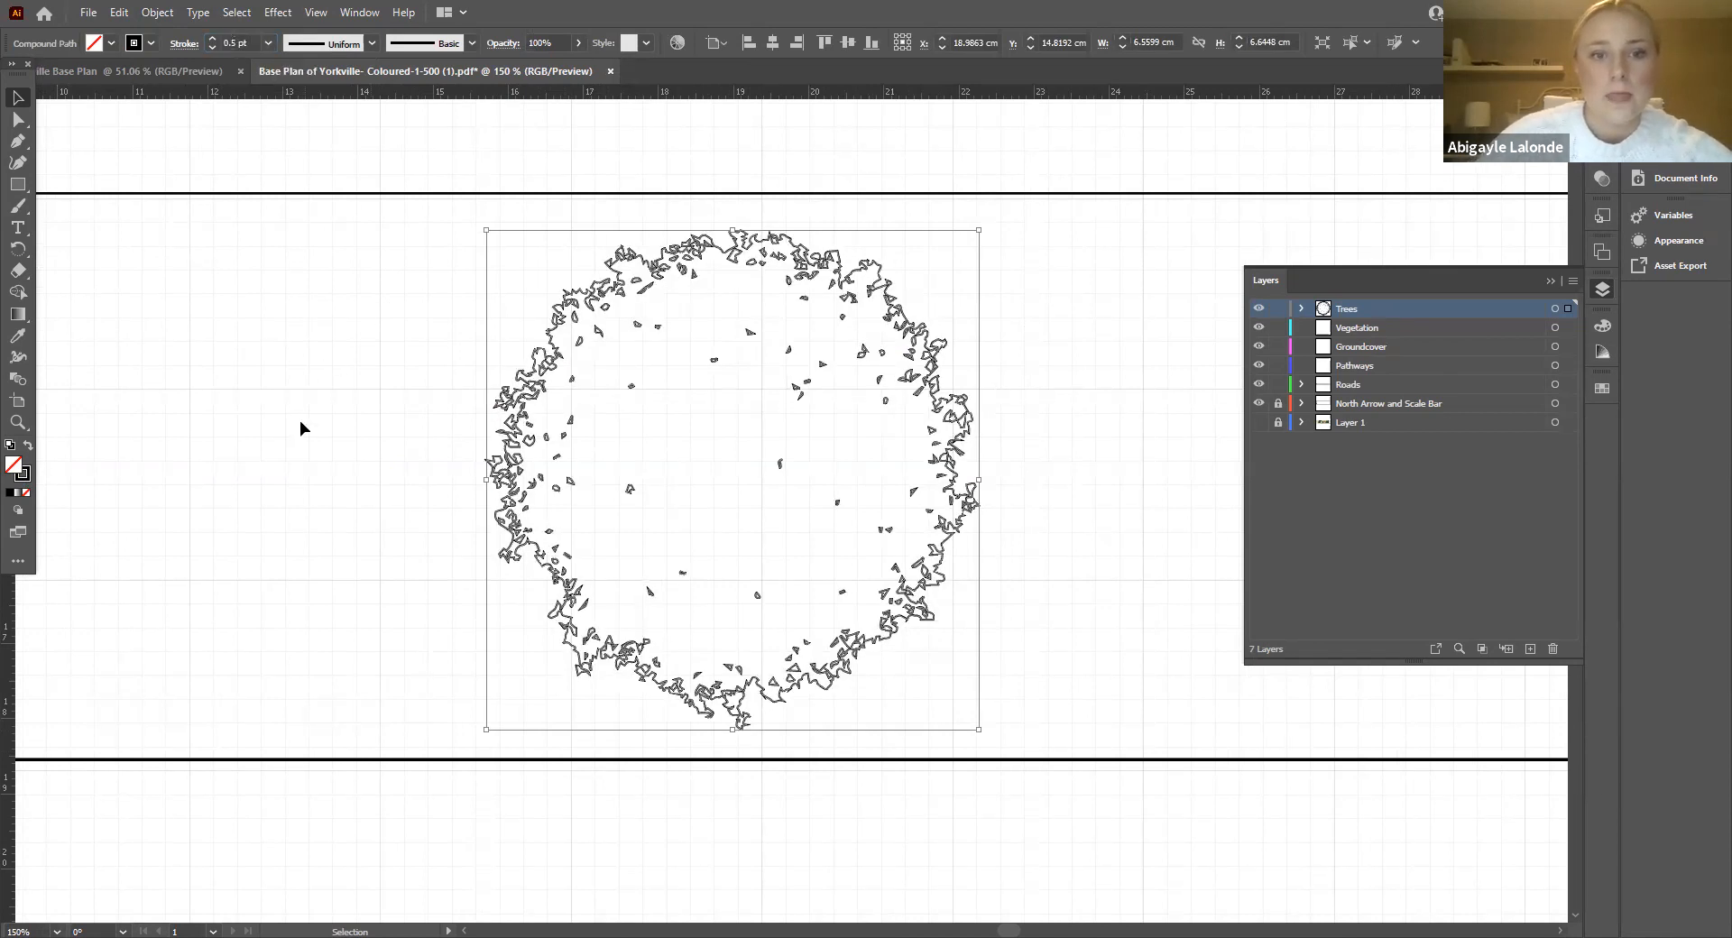
# Step: Fill the outlined tree canopy with white and deselect it
pyautogui.click(774, 514)
pyautogui.click(940, 462)
pyautogui.click(339, 495)
pyautogui.click(495, 481)
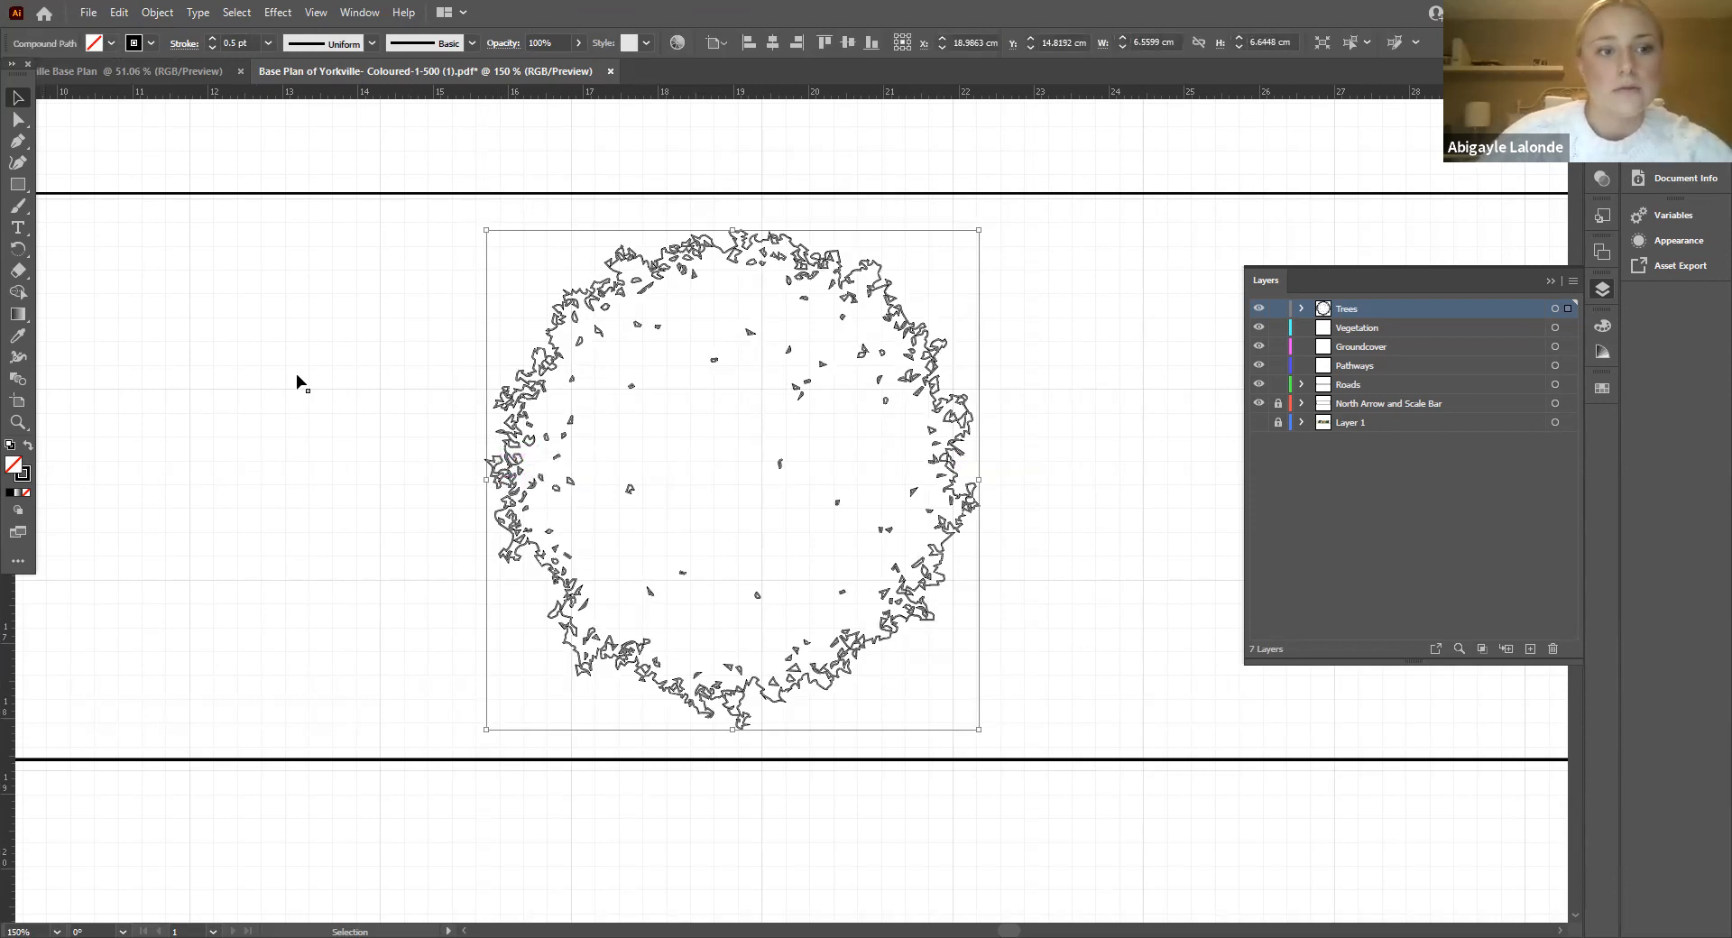
pyautogui.click(1606, 325)
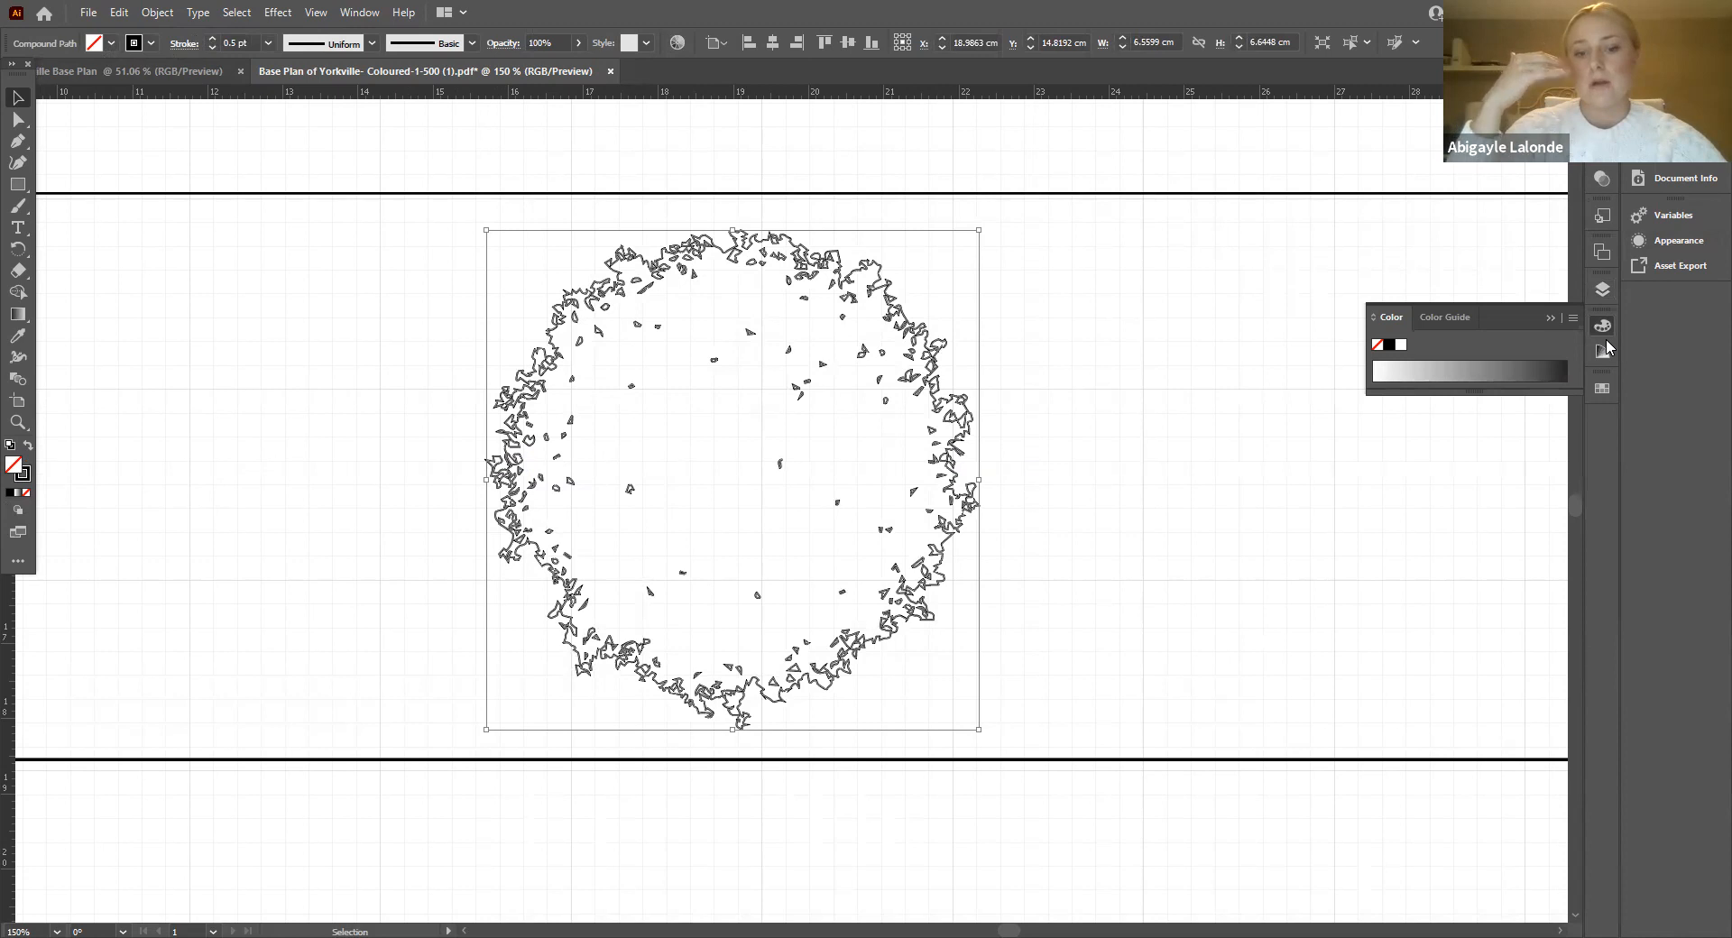
pyautogui.click(1400, 346)
pyautogui.click(1079, 572)
pyautogui.hotkey('ctrl', '-')
pyautogui.hotkey('ctrl', '-')
pyautogui.hotkey('ctrl', '-')
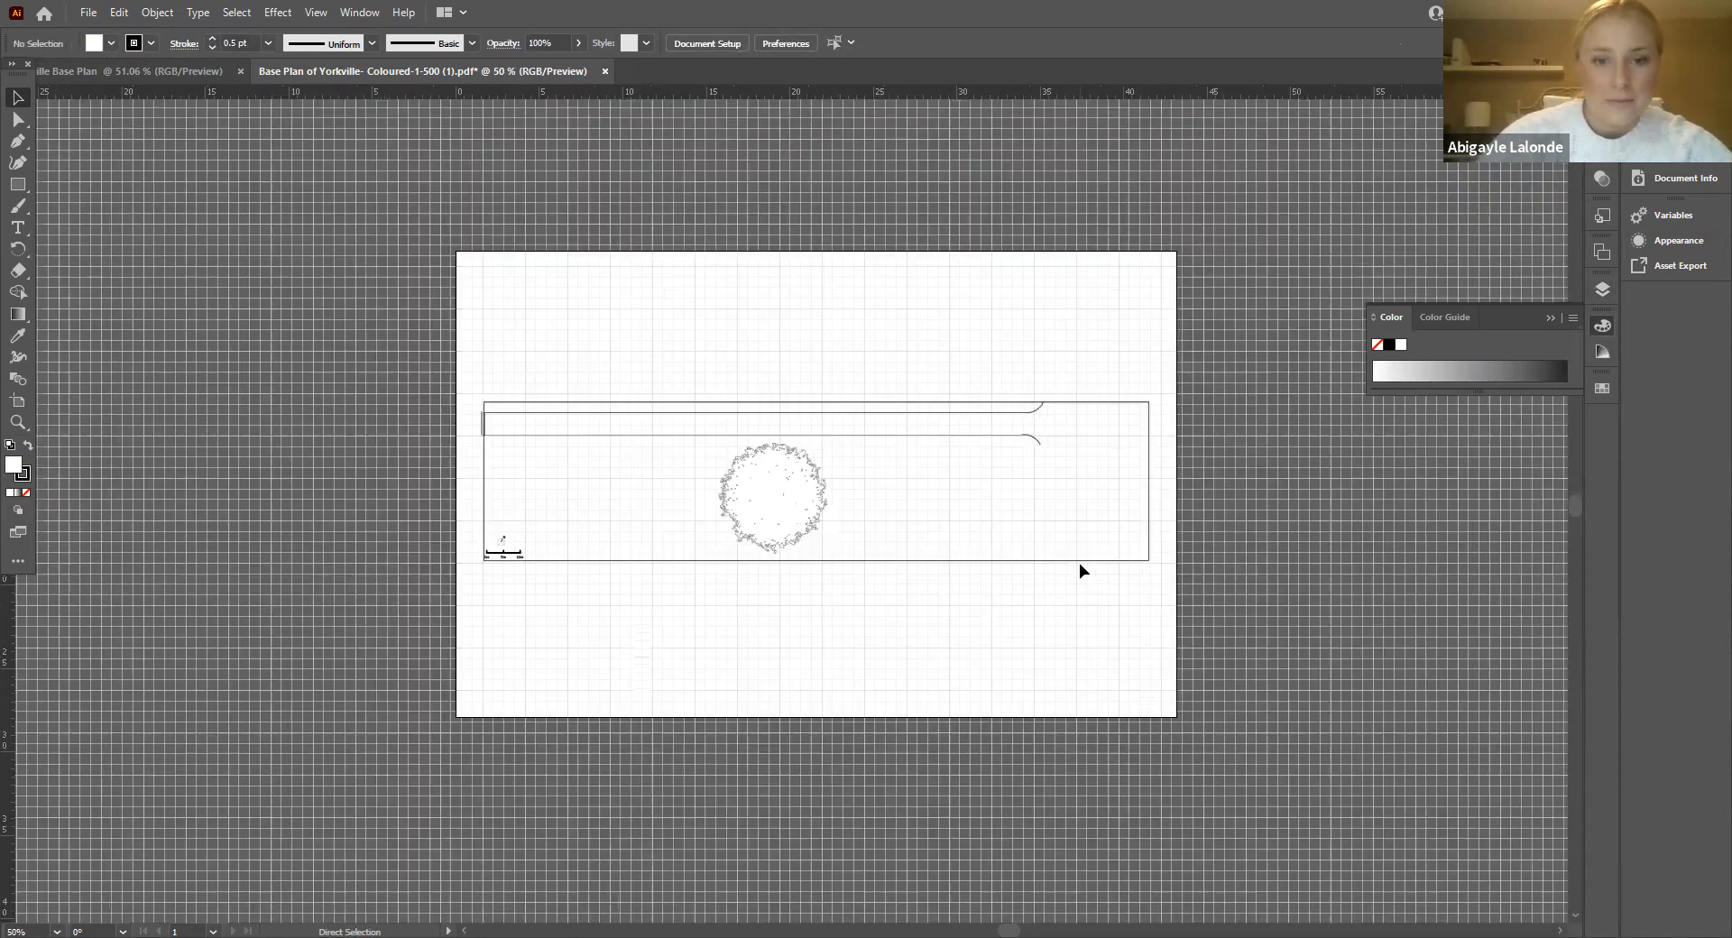
# Step: Scale the tree symbol down to about 1.4 cm wide and set its stroke weight to 0.25 pt
pyautogui.hotkey('ctrl', '+')
pyautogui.hotkey('ctrl', '+')
pyautogui.hotkey('ctrl', '+')
pyautogui.moveTo(825, 568); pyautogui.dragTo(843, 469)
pyautogui.moveTo(985, 180); pyautogui.dragTo(598, 569)
pyautogui.moveTo(547, 622); pyautogui.dragTo(637, 392)
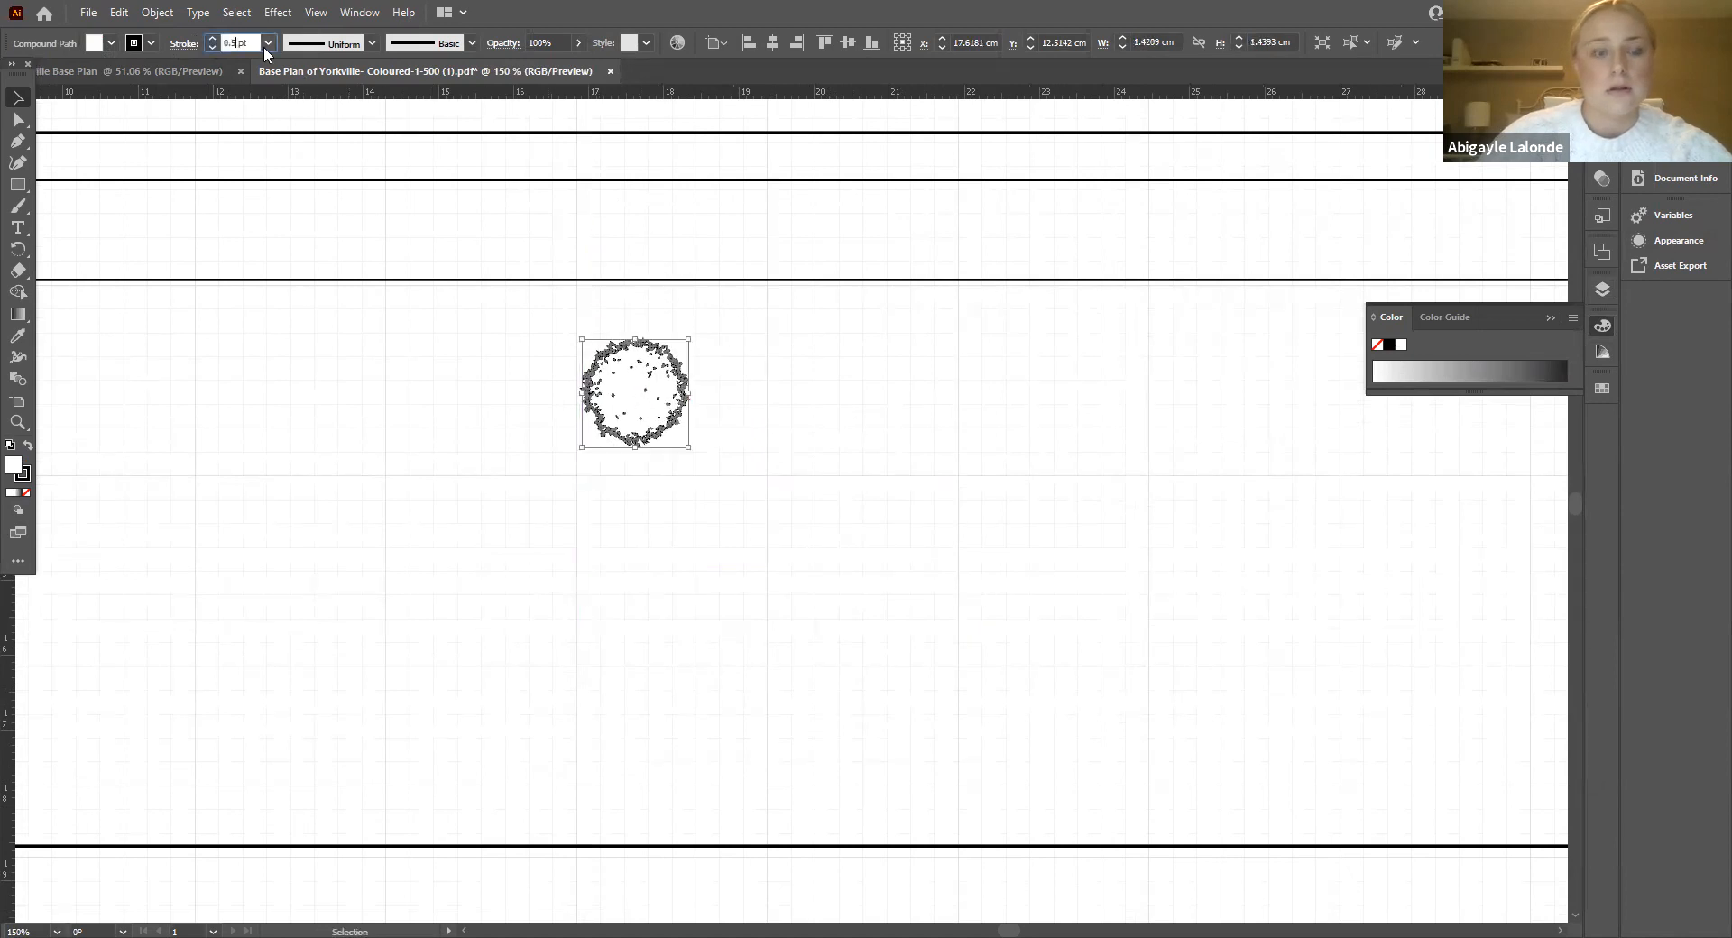
pyautogui.press('Return')
pyautogui.click(741, 428)
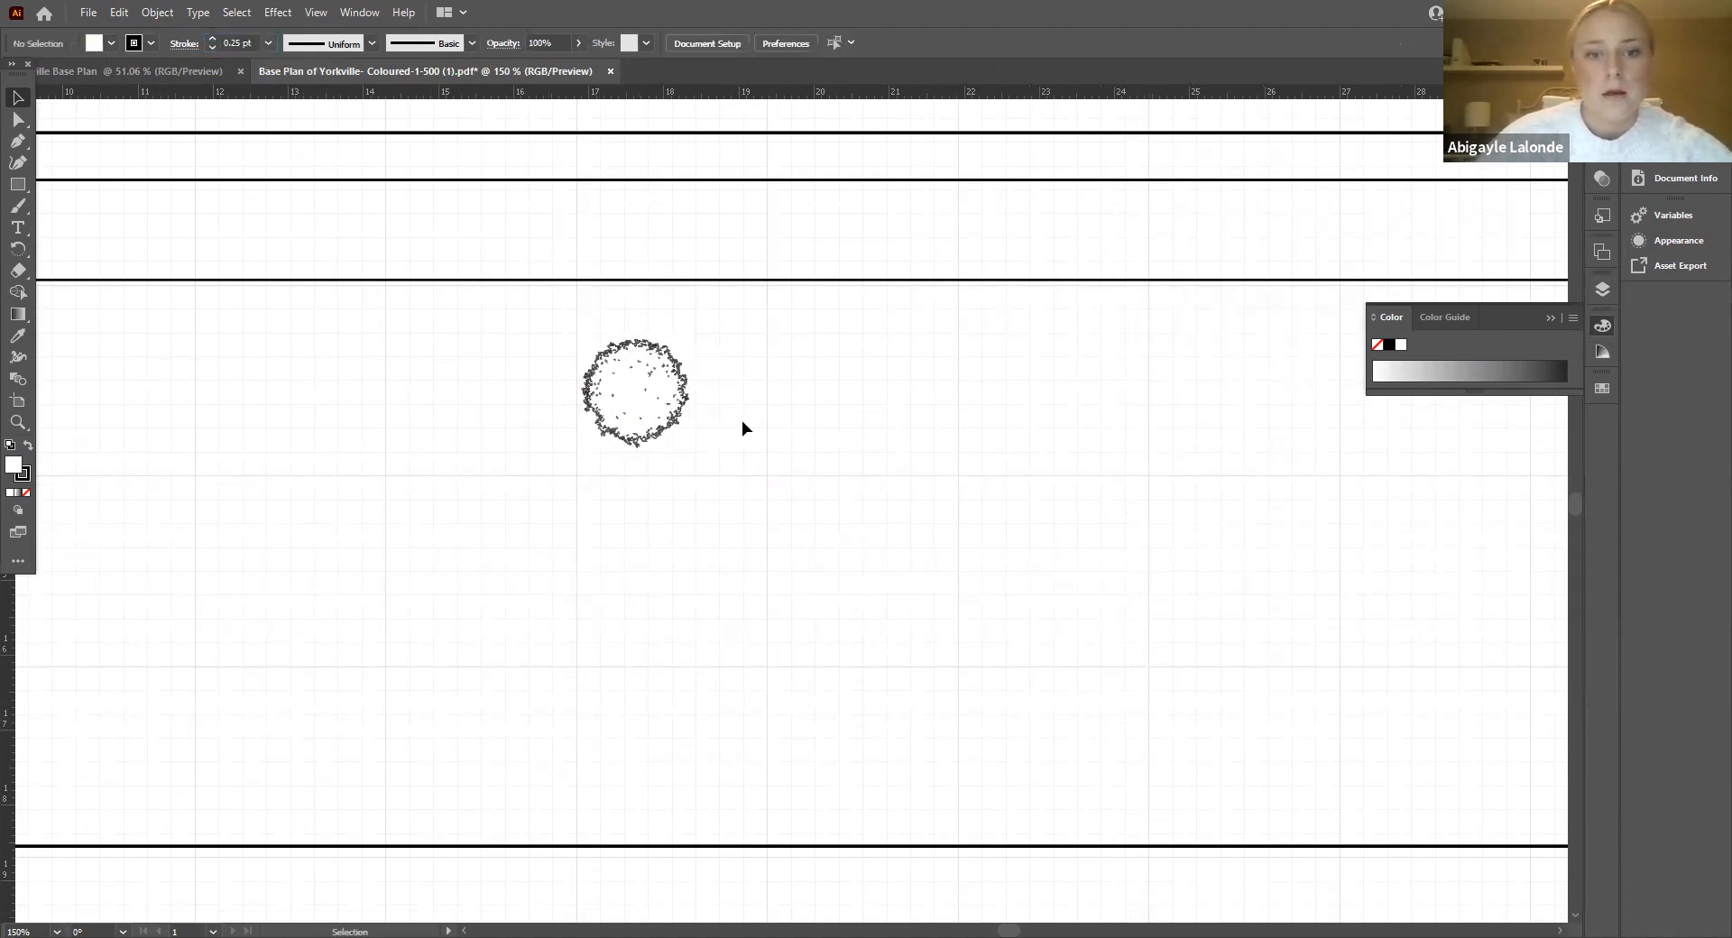
# Step: Move the tree symbol over the lower horizontal road edge and set its fill to none
pyautogui.moveTo(619, 402); pyautogui.dragTo(648, 388)
pyautogui.hscroll(-5, 781, 375)
pyautogui.hscroll(-1, 1184, 417)
pyautogui.moveTo(1110, 336); pyautogui.dragTo(831, 279)
pyautogui.click(1089, 464)
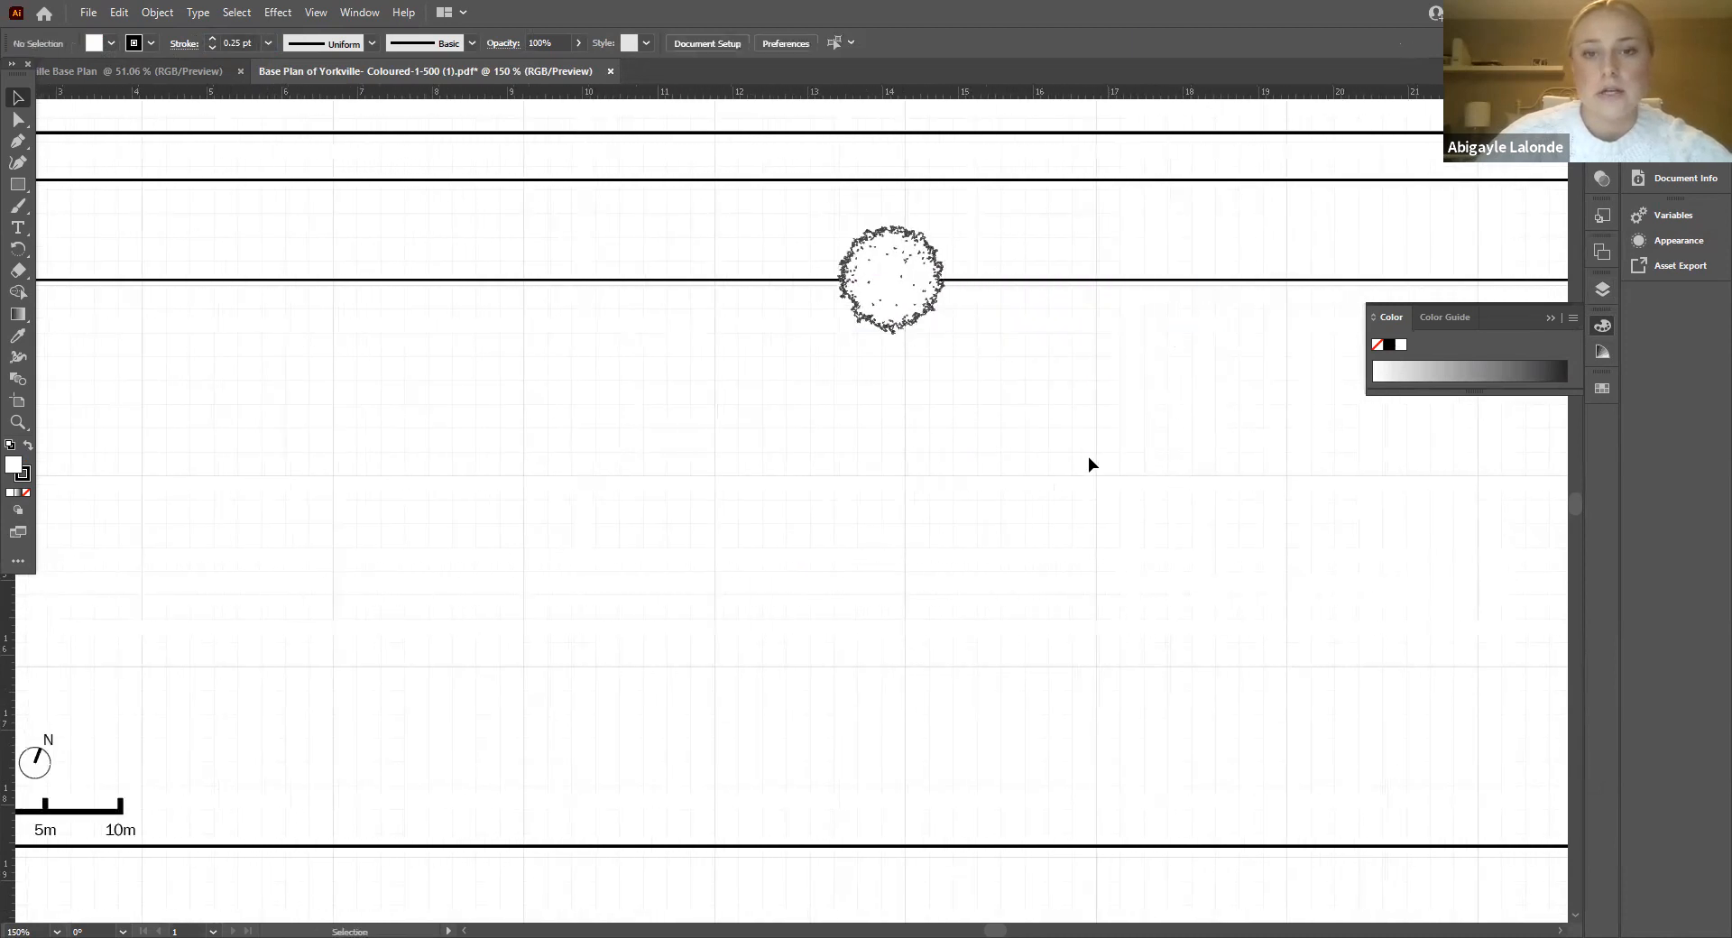
pyautogui.hscroll(3, 1089, 464)
pyautogui.moveTo(613, 301); pyautogui.dragTo(630, 298)
pyautogui.click(860, 341)
pyautogui.click(650, 300)
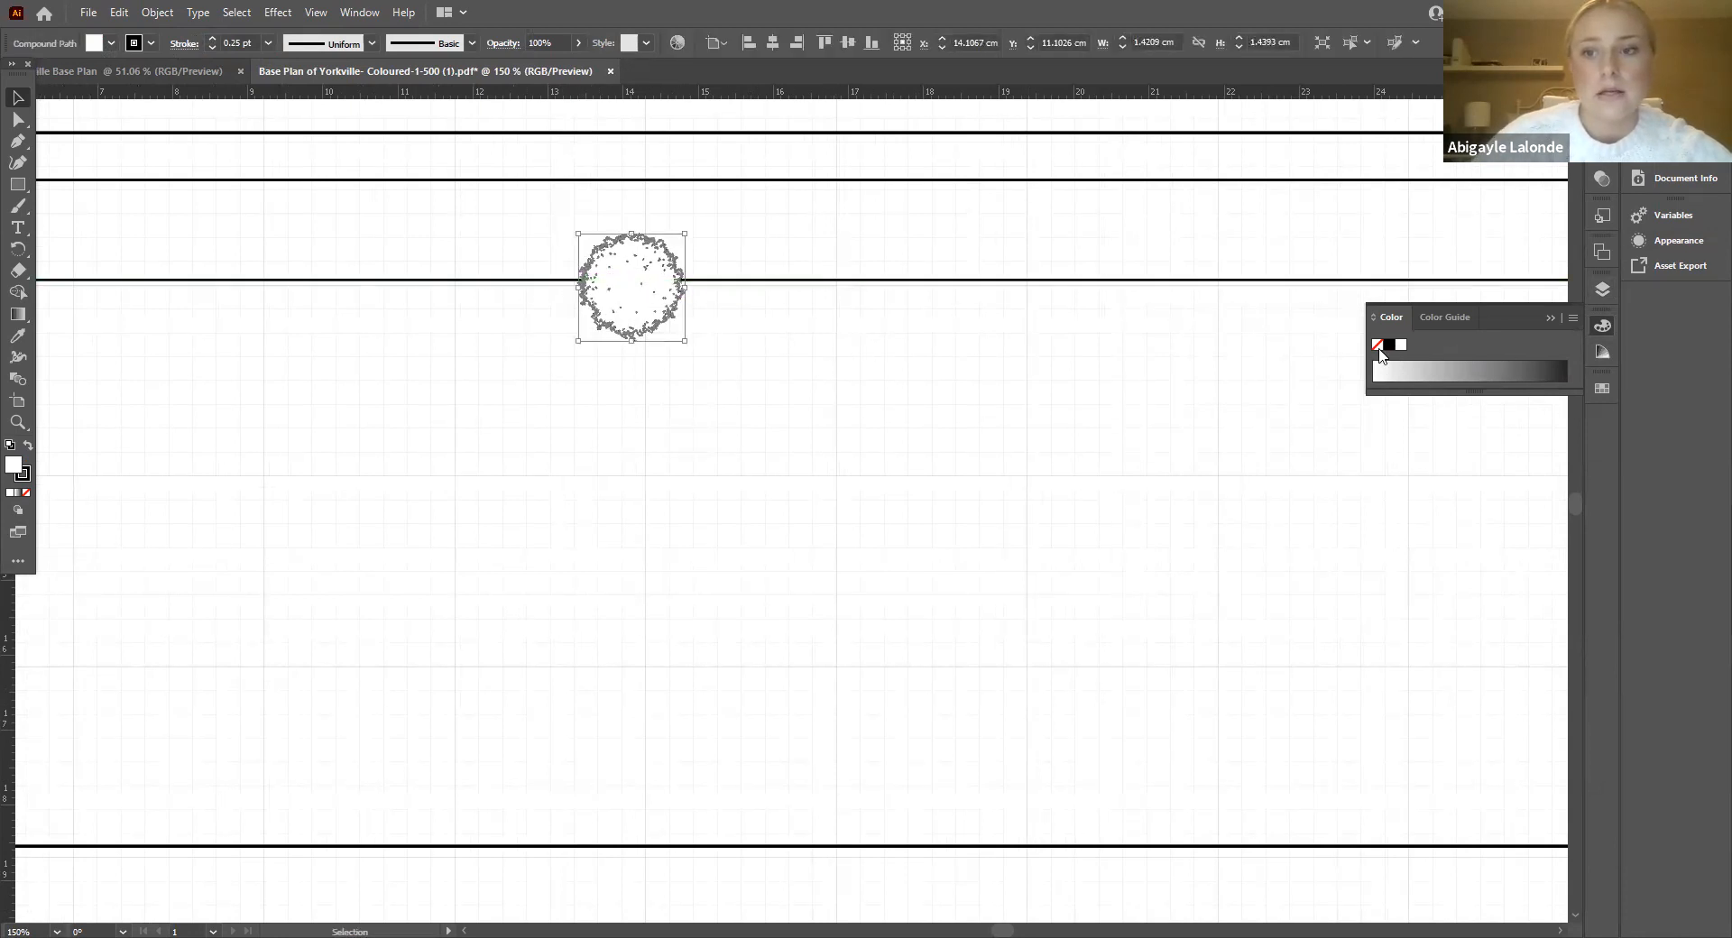
pyautogui.click(885, 375)
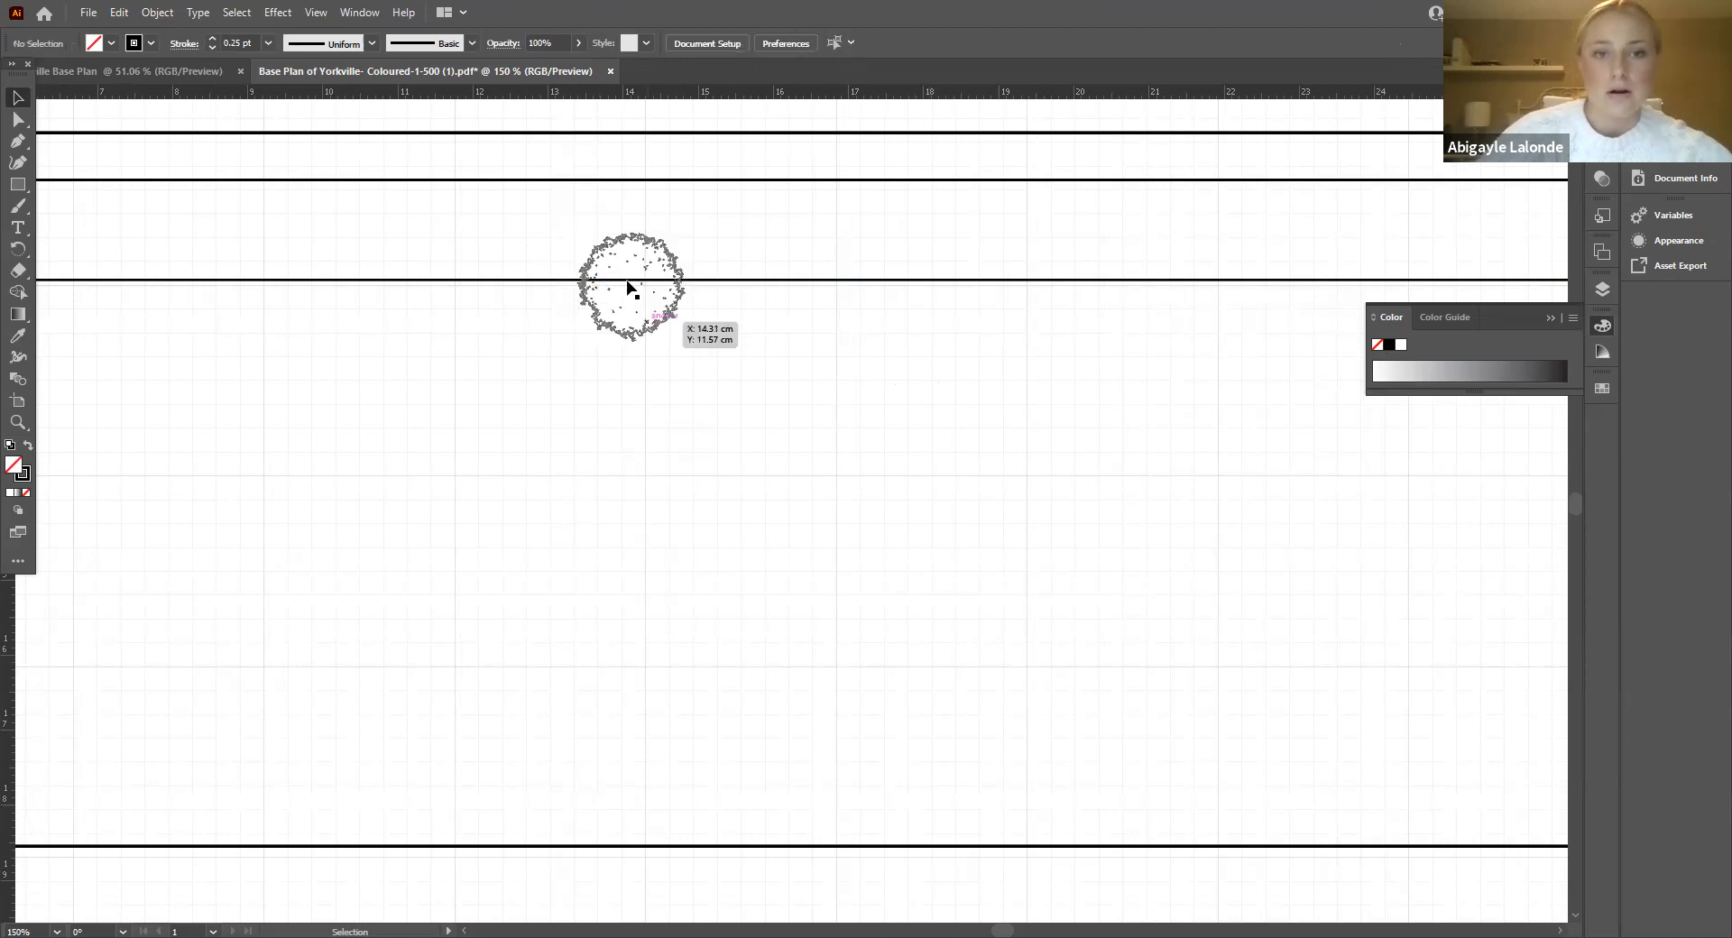
# Step: Move the tree symbol off the road edge into the park area and set its fill to white
pyautogui.moveTo(582, 260); pyautogui.dragTo(705, 384)
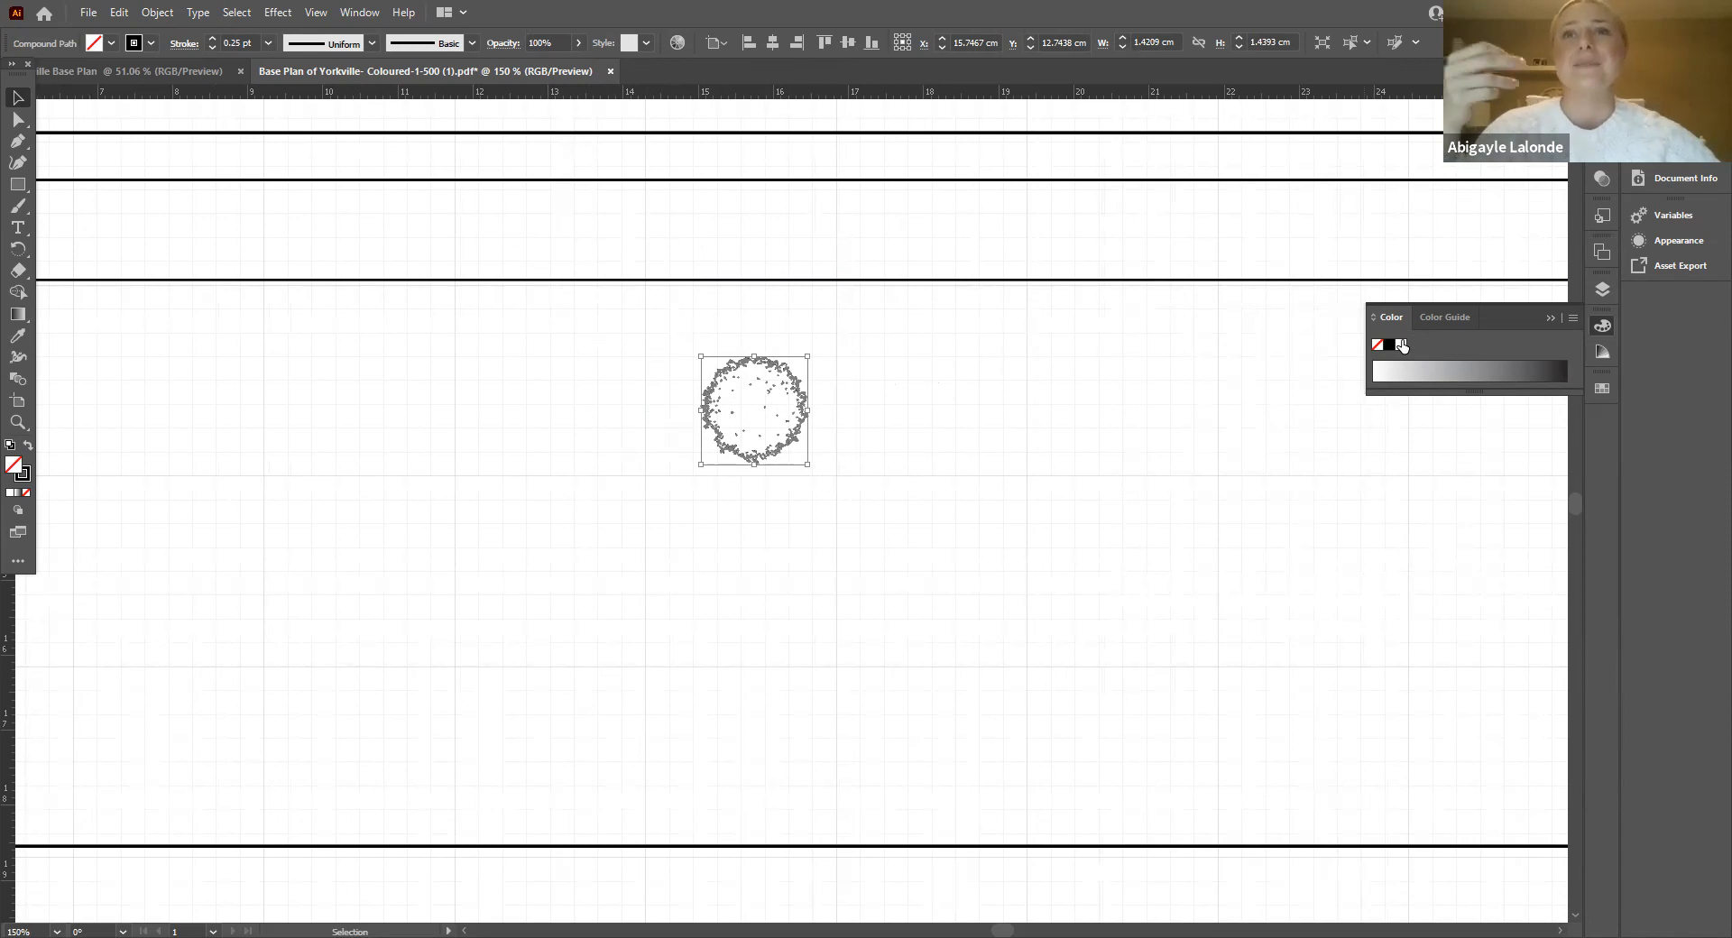
pyautogui.press('a')
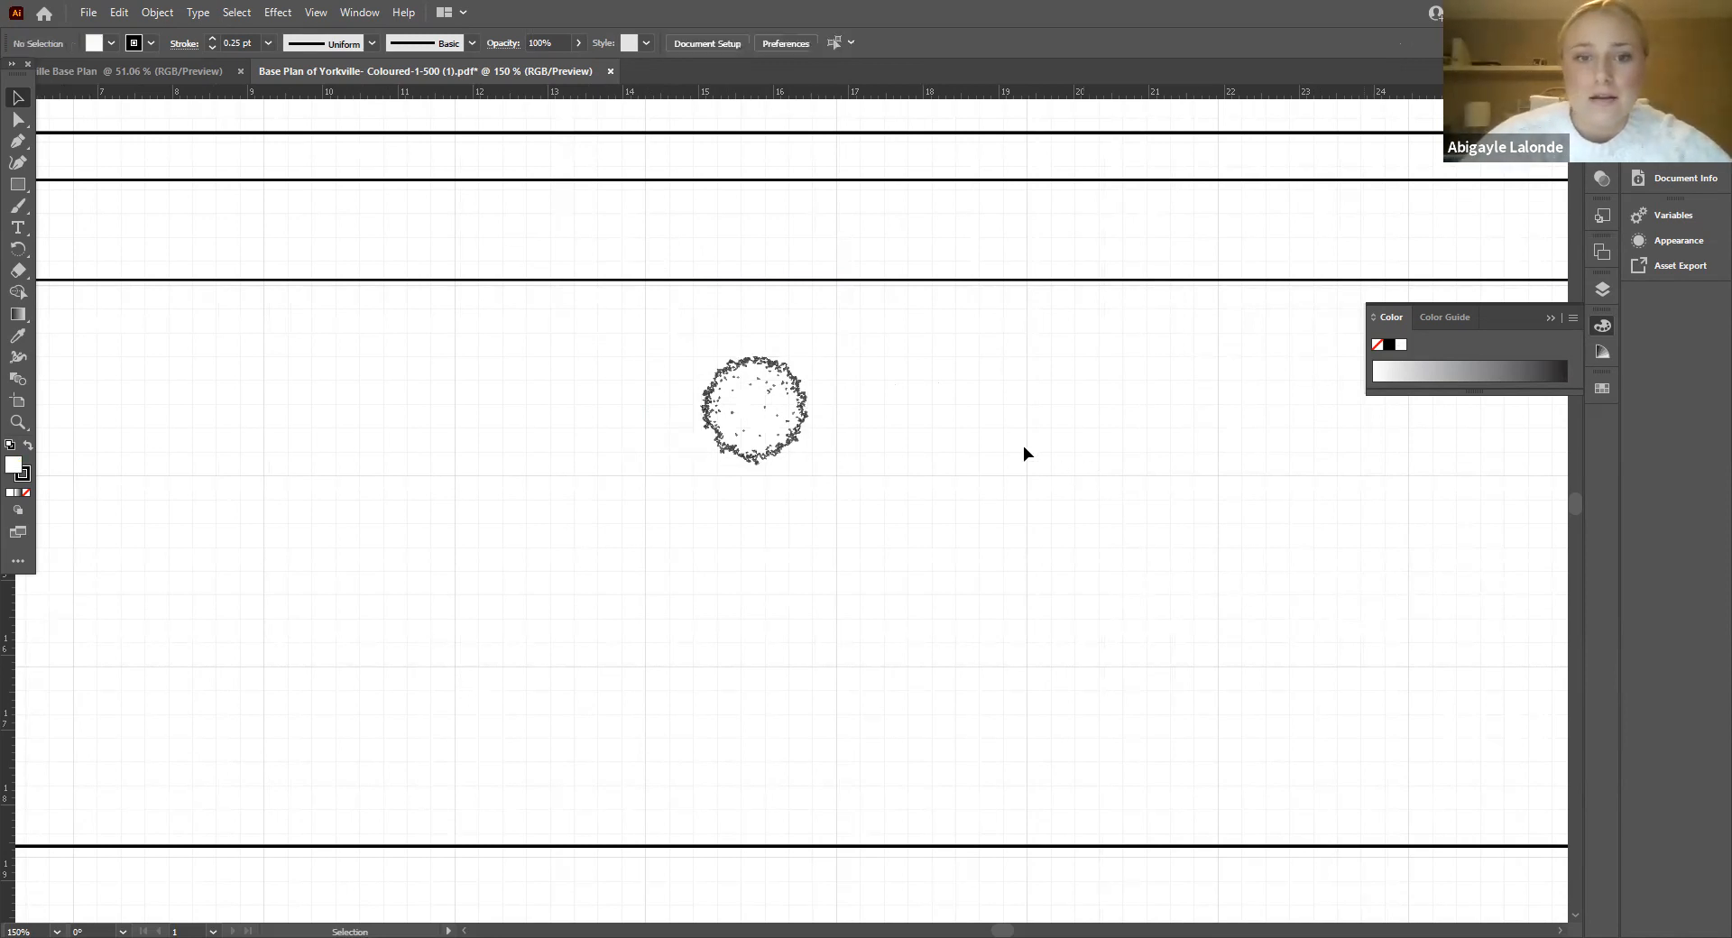
pyautogui.moveTo(738, 426); pyautogui.dragTo(726, 487)
pyautogui.hotkey('ctrl', '-')
pyautogui.hotkey('ctrl', '-')
pyautogui.hotkey('ctrl', '-')
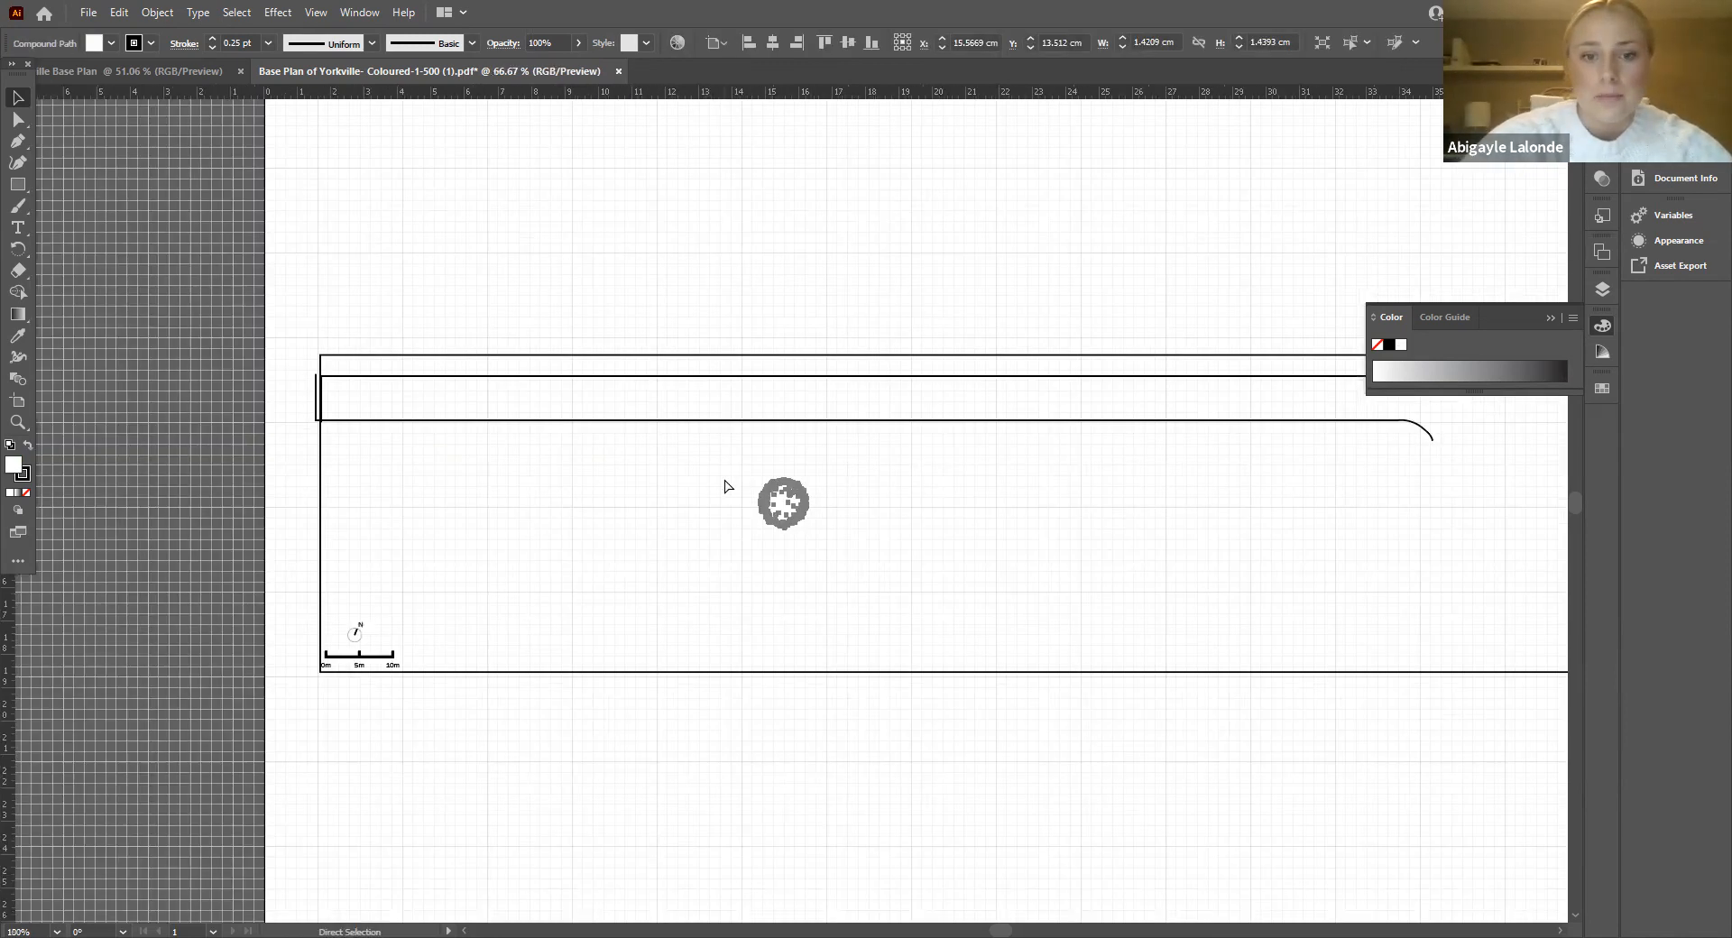
# Step: Enlarge the tree symbol to about 4.6 cm wide to show its leaf detail
pyautogui.hotkey('ctrl', '=')
pyautogui.hotkey('ctrl', '=')
pyautogui.hotkey('ctrl', '=')
pyautogui.moveTo(834, 454); pyautogui.dragTo(730, 575)
pyautogui.click(1012, 545)
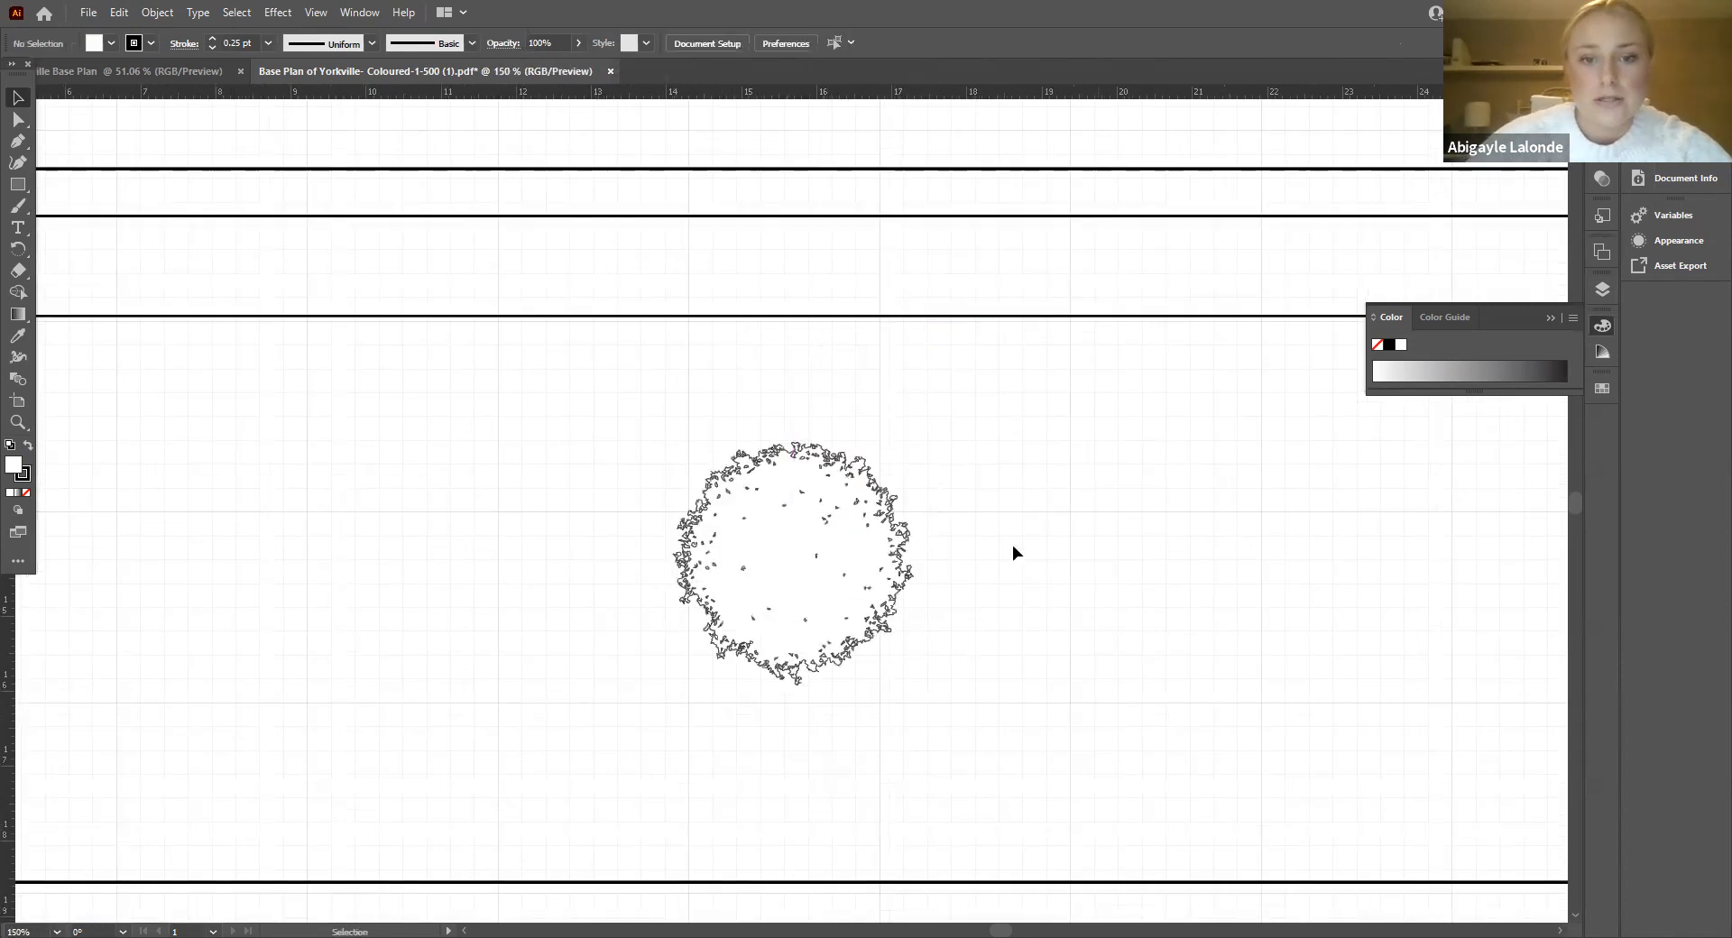
pyautogui.click(884, 496)
pyautogui.moveTo(914, 439); pyautogui.dragTo(1127, 330)
pyautogui.click(1210, 390)
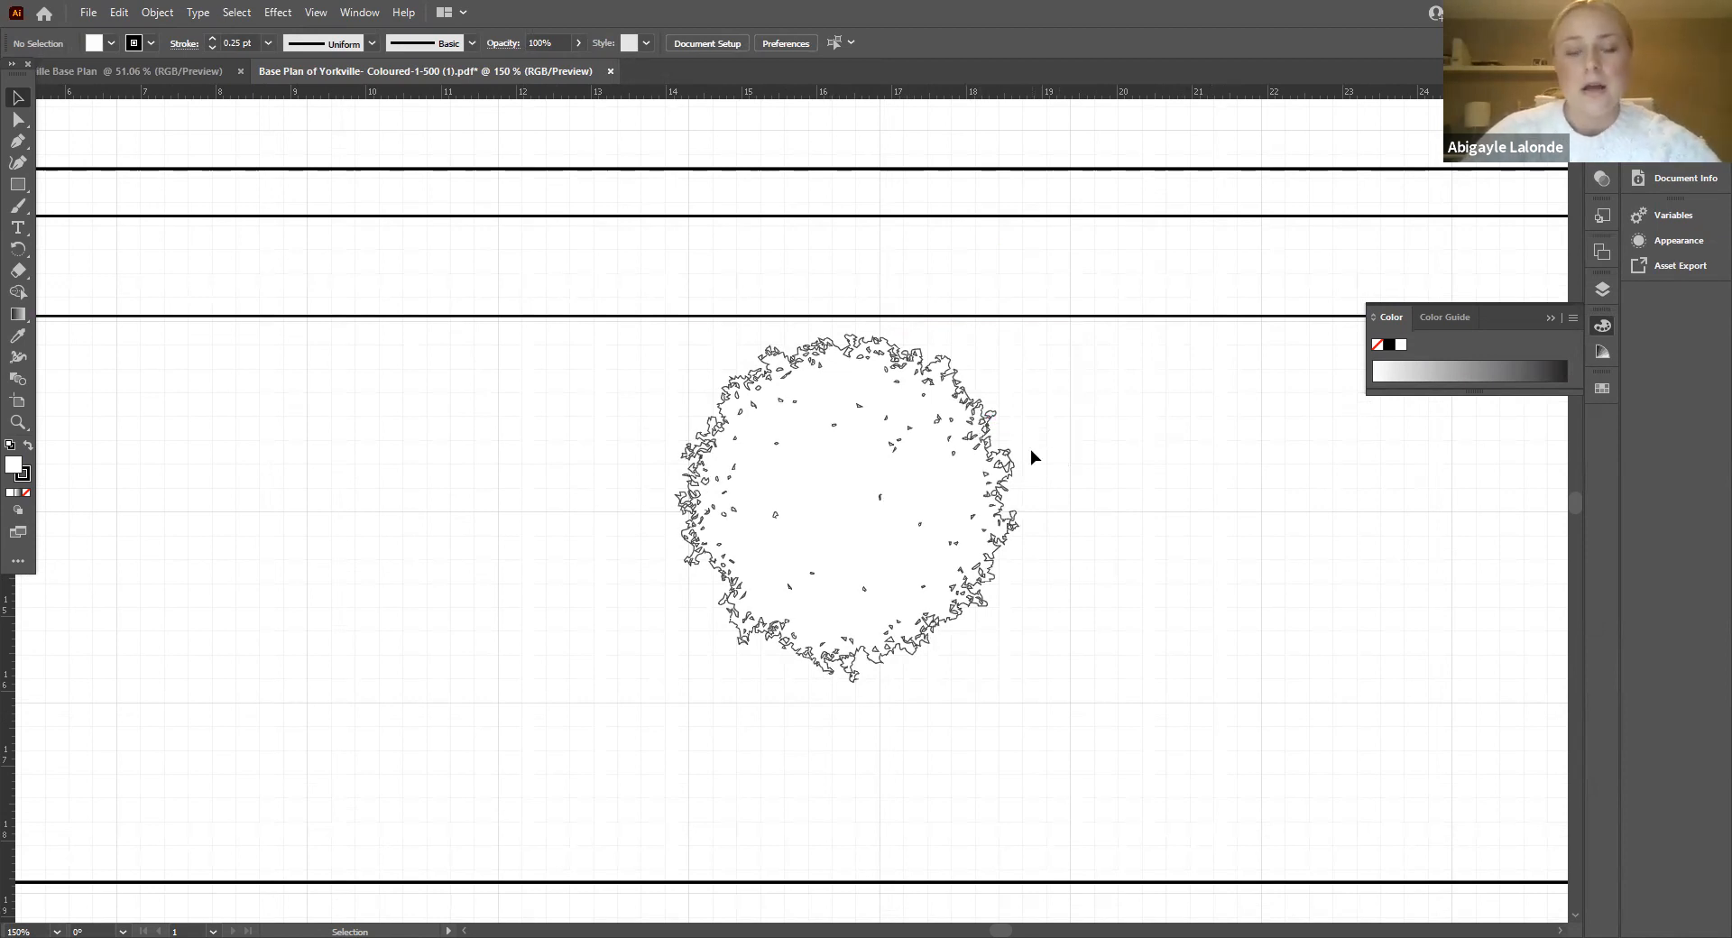
pyautogui.click(989, 459)
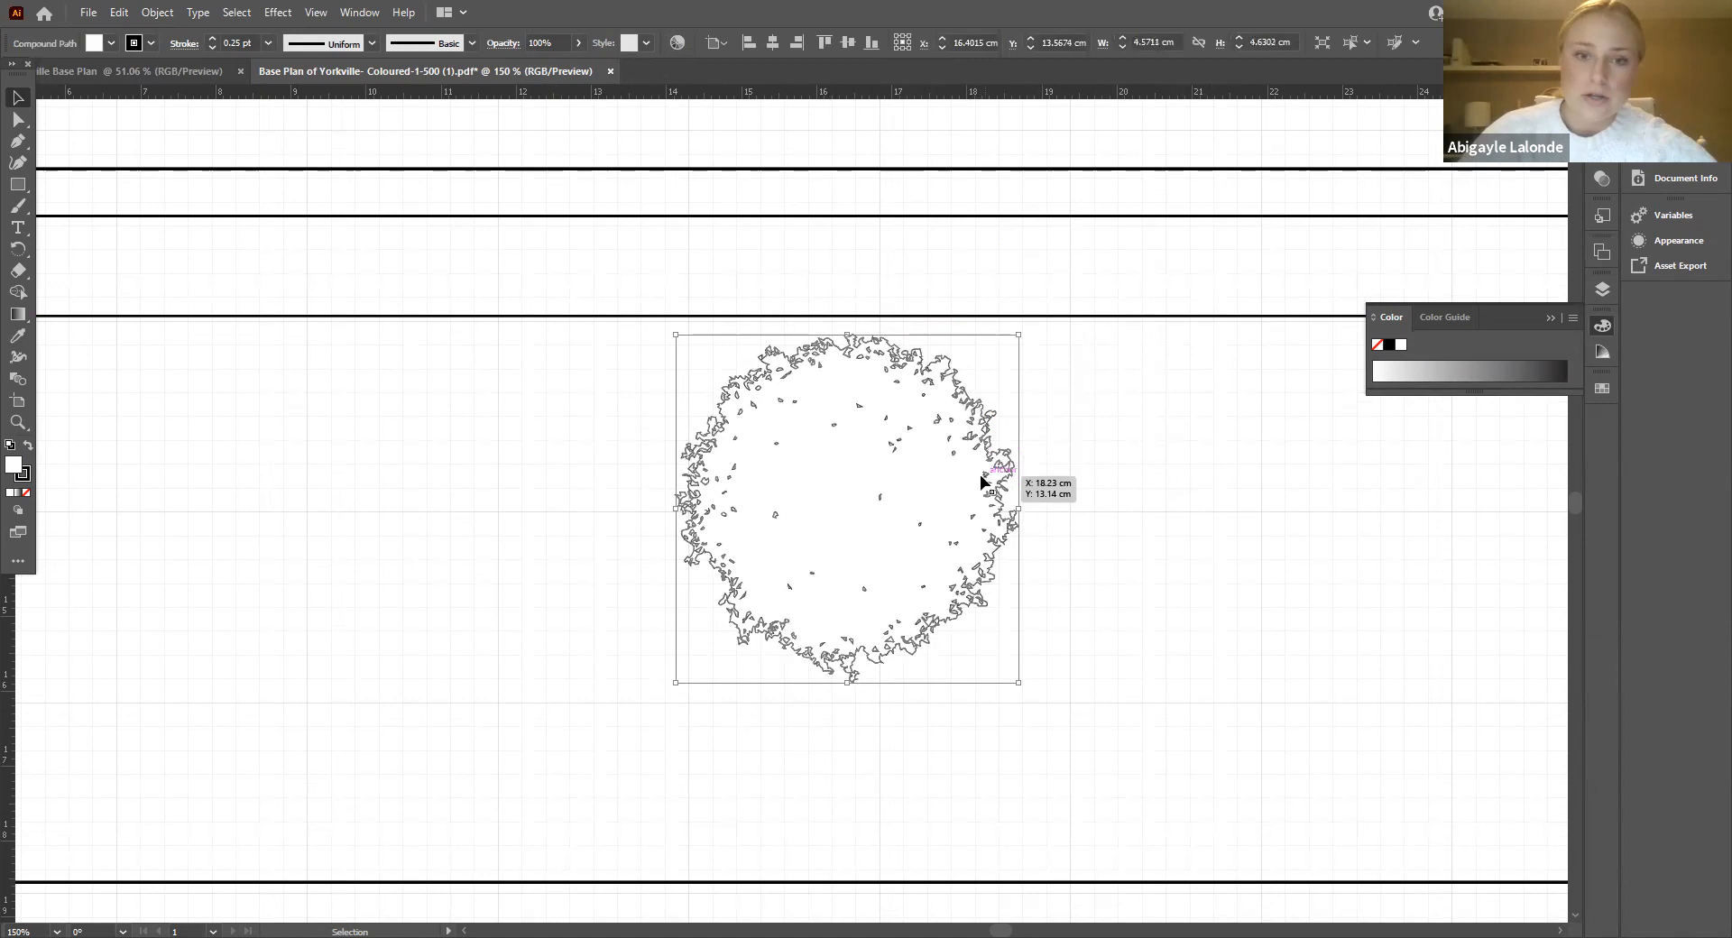
pyautogui.click(1052, 521)
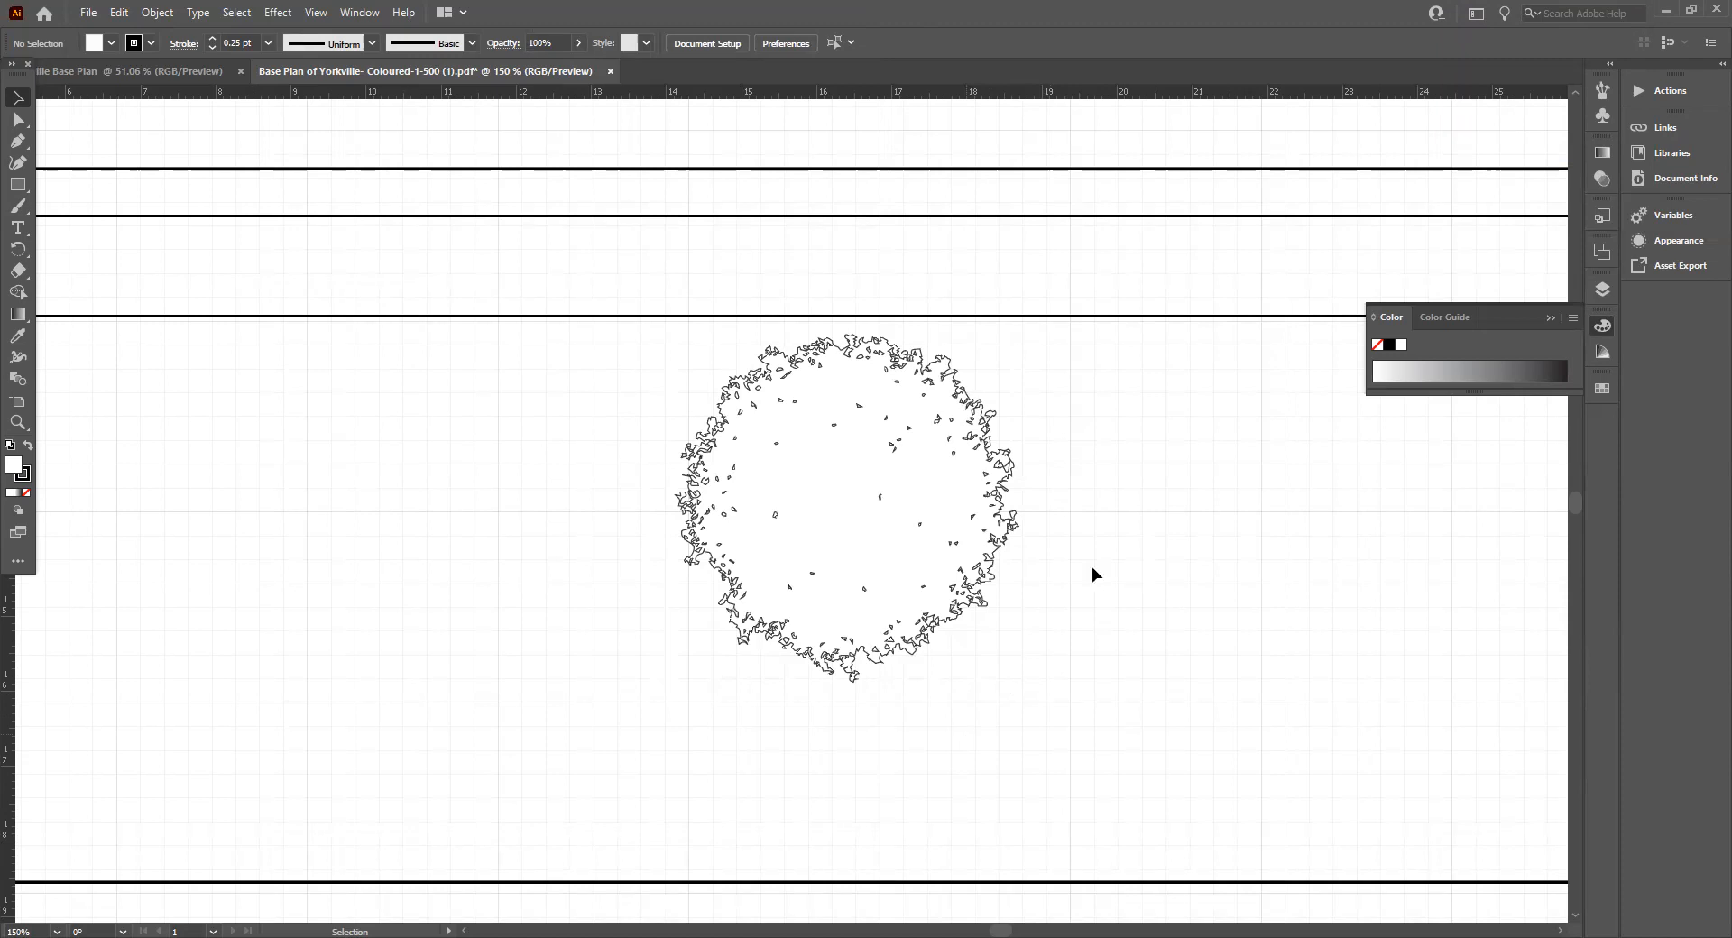
# Step: Put away the colour settings and show Layer 1 with the coloured base plan beneath the tree symbol
pyautogui.click(1550, 318)
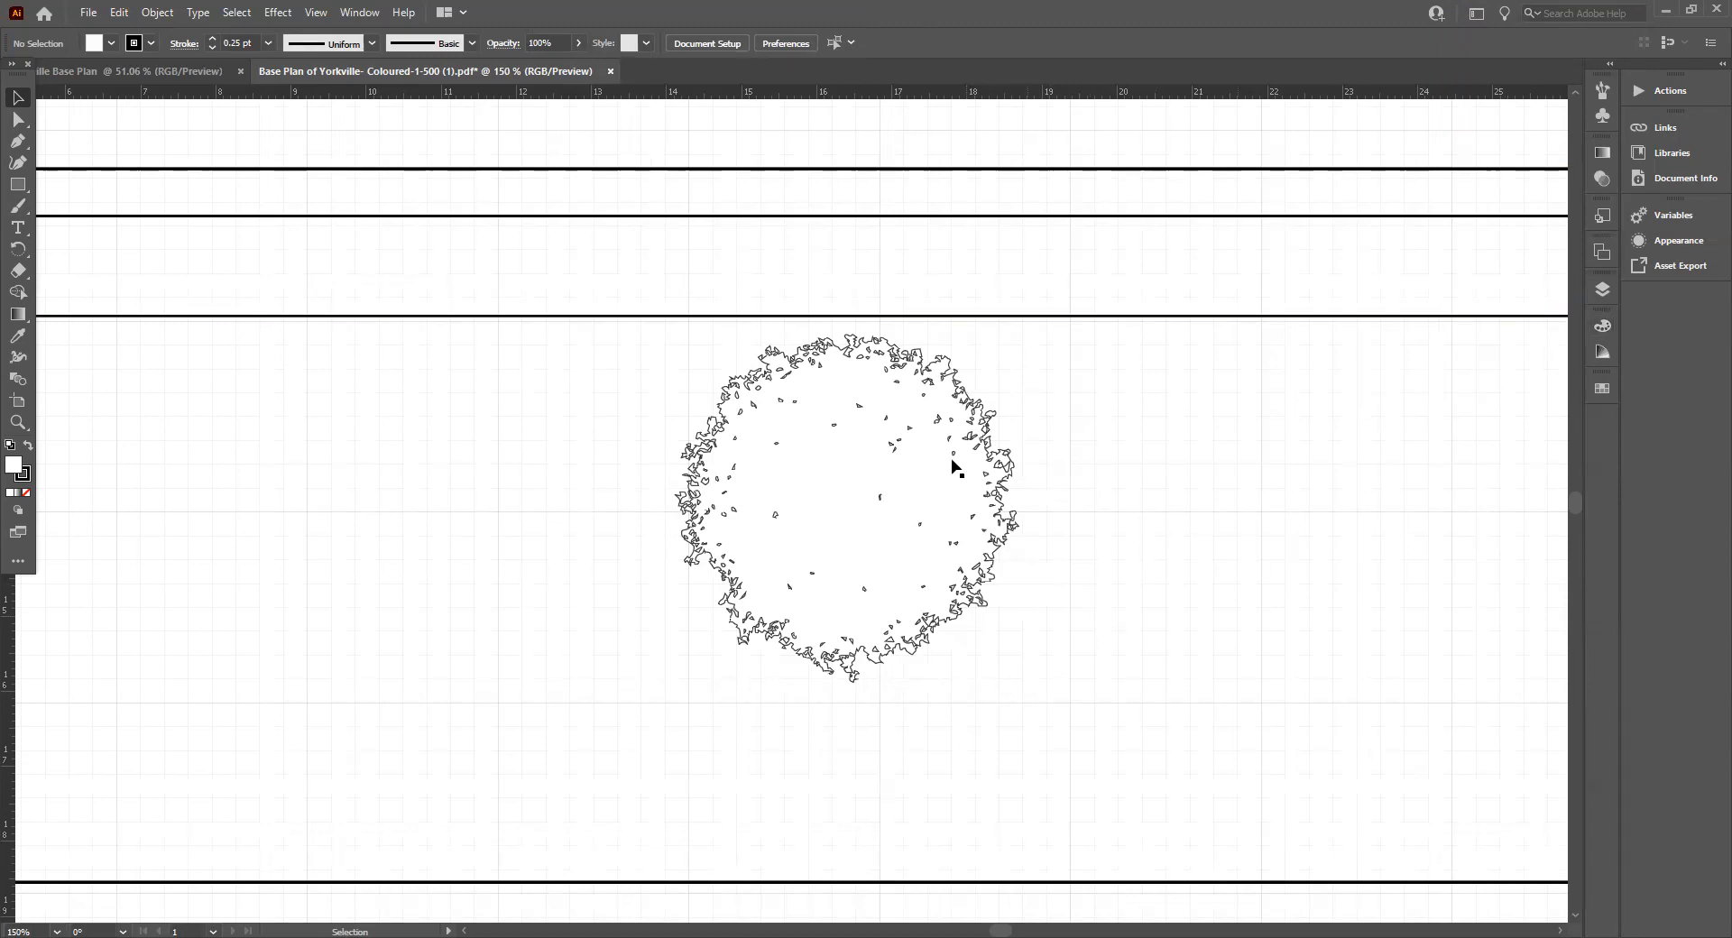
pyautogui.click(983, 402)
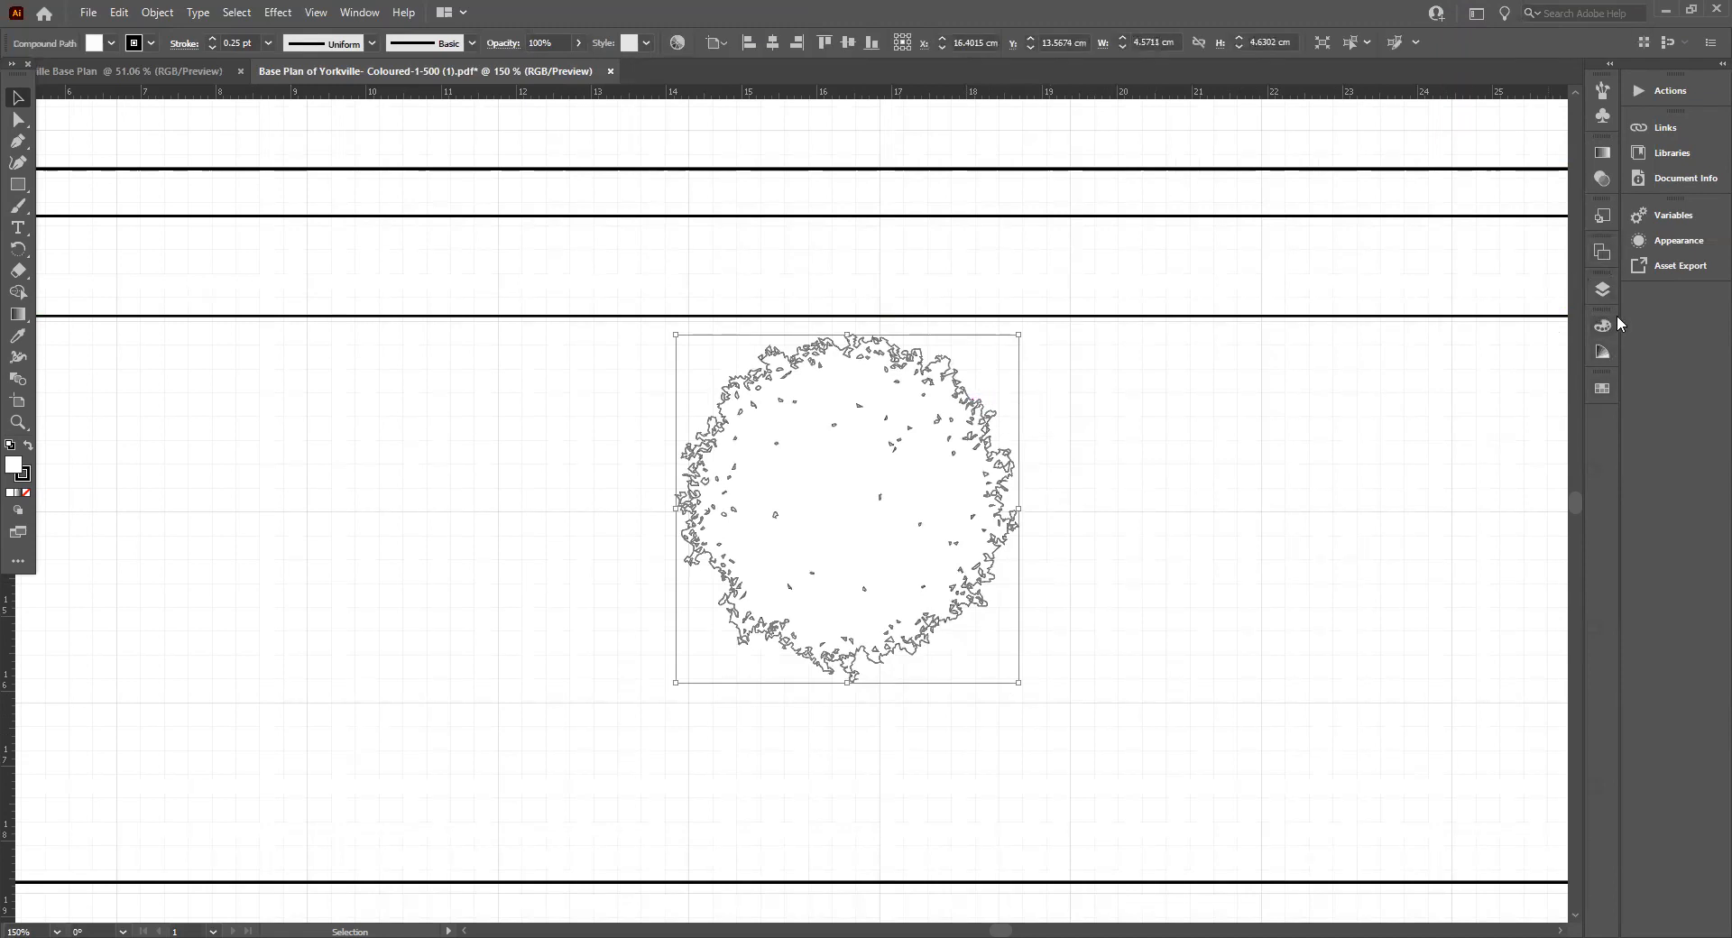
pyautogui.click(1601, 289)
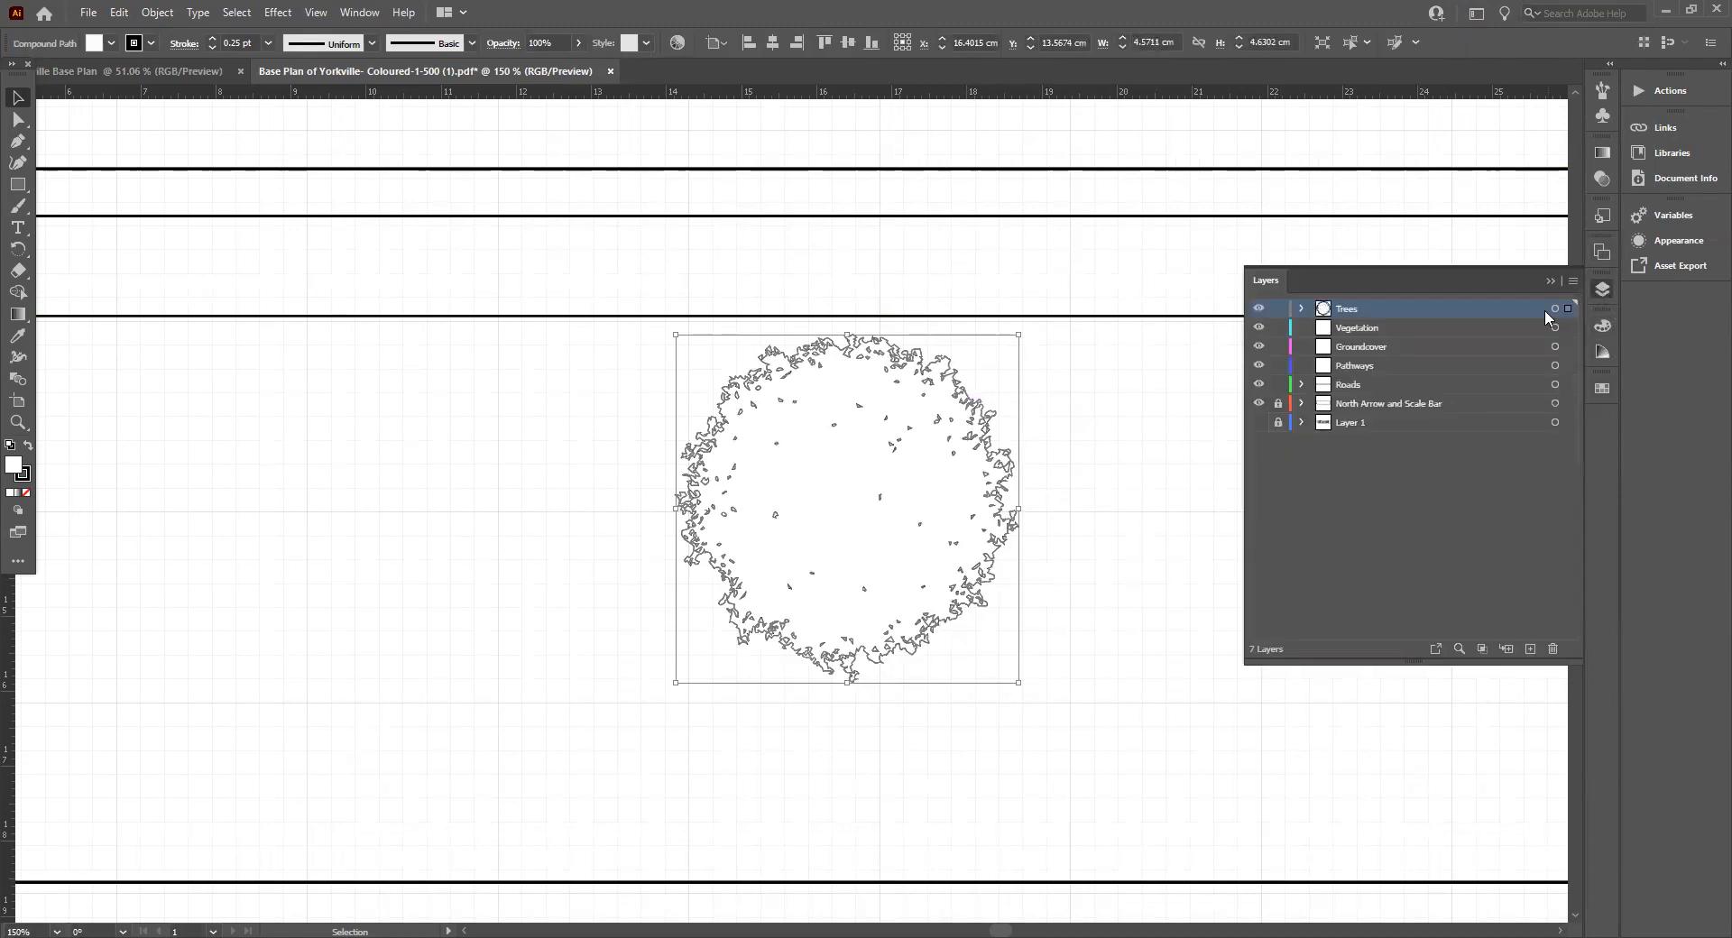
pyautogui.click(1258, 423)
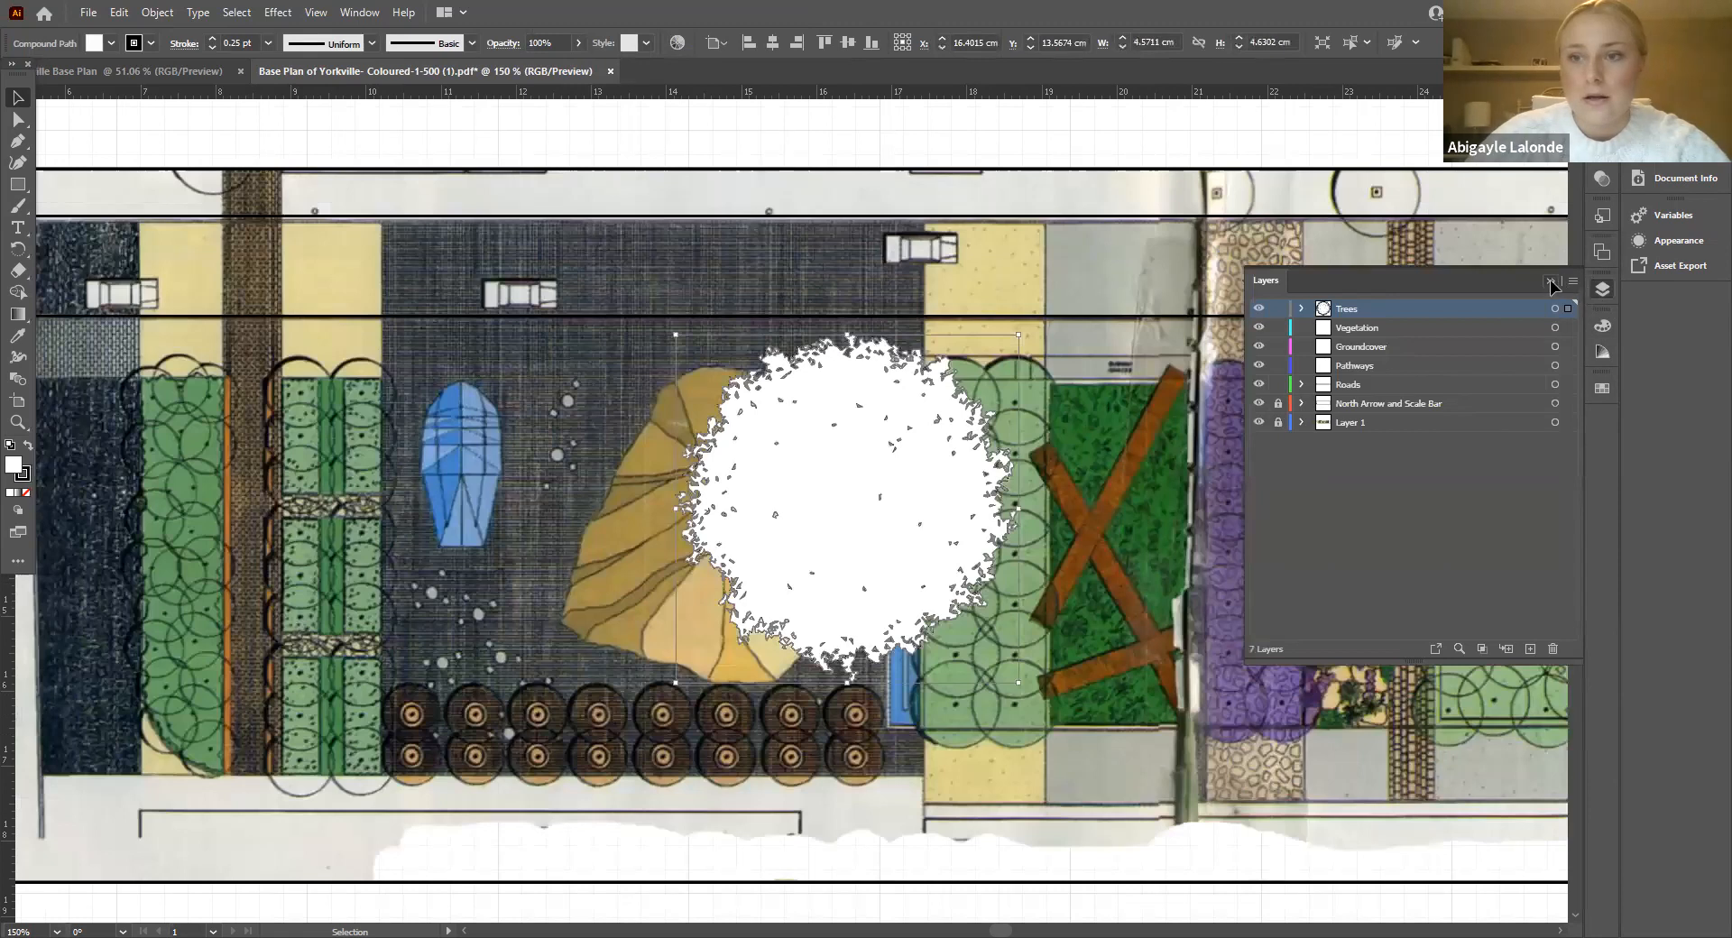
pyautogui.click(1550, 282)
pyautogui.click(1171, 164)
pyautogui.hotkey('ctrl', '-')
pyautogui.hotkey('ctrl', '-')
pyautogui.hotkey('ctrl', '-')
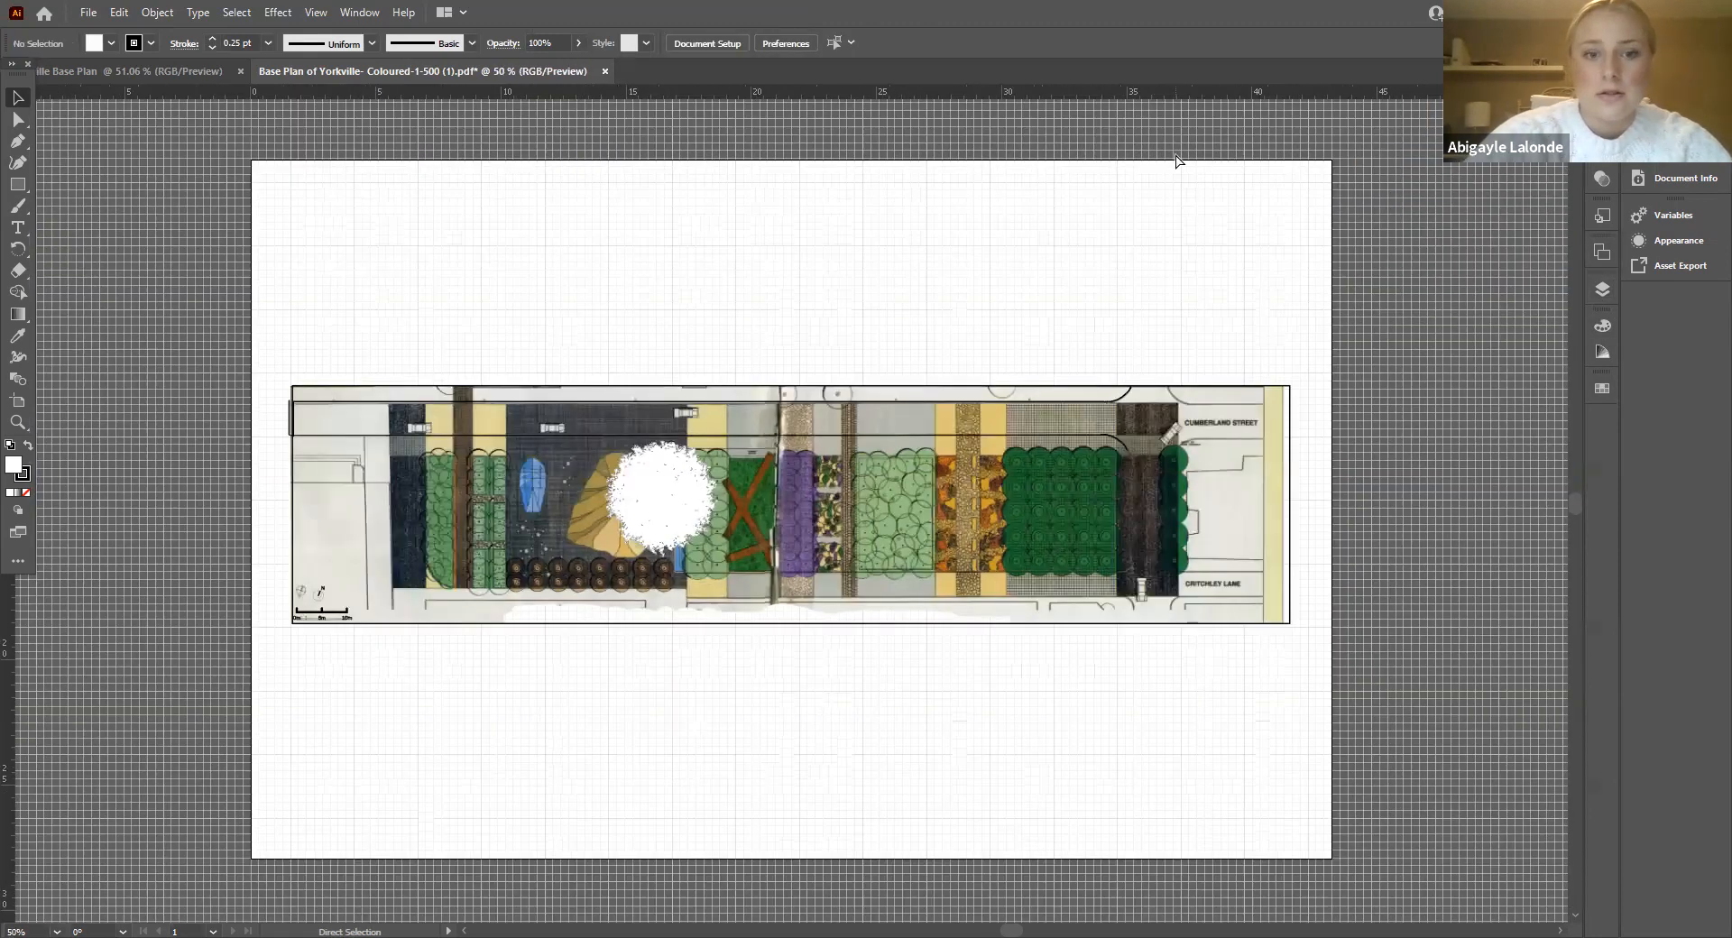
# Step: Scale the tree symbol down to about 1.4 cm wide over the upper-left circle of the light green block right of the rock
pyautogui.hotkey('ctrl', '+')
pyautogui.hotkey('ctrl', '+')
pyautogui.hotkey('ctrl', '+')
pyautogui.moveTo(534, 385); pyautogui.dragTo(964, 396)
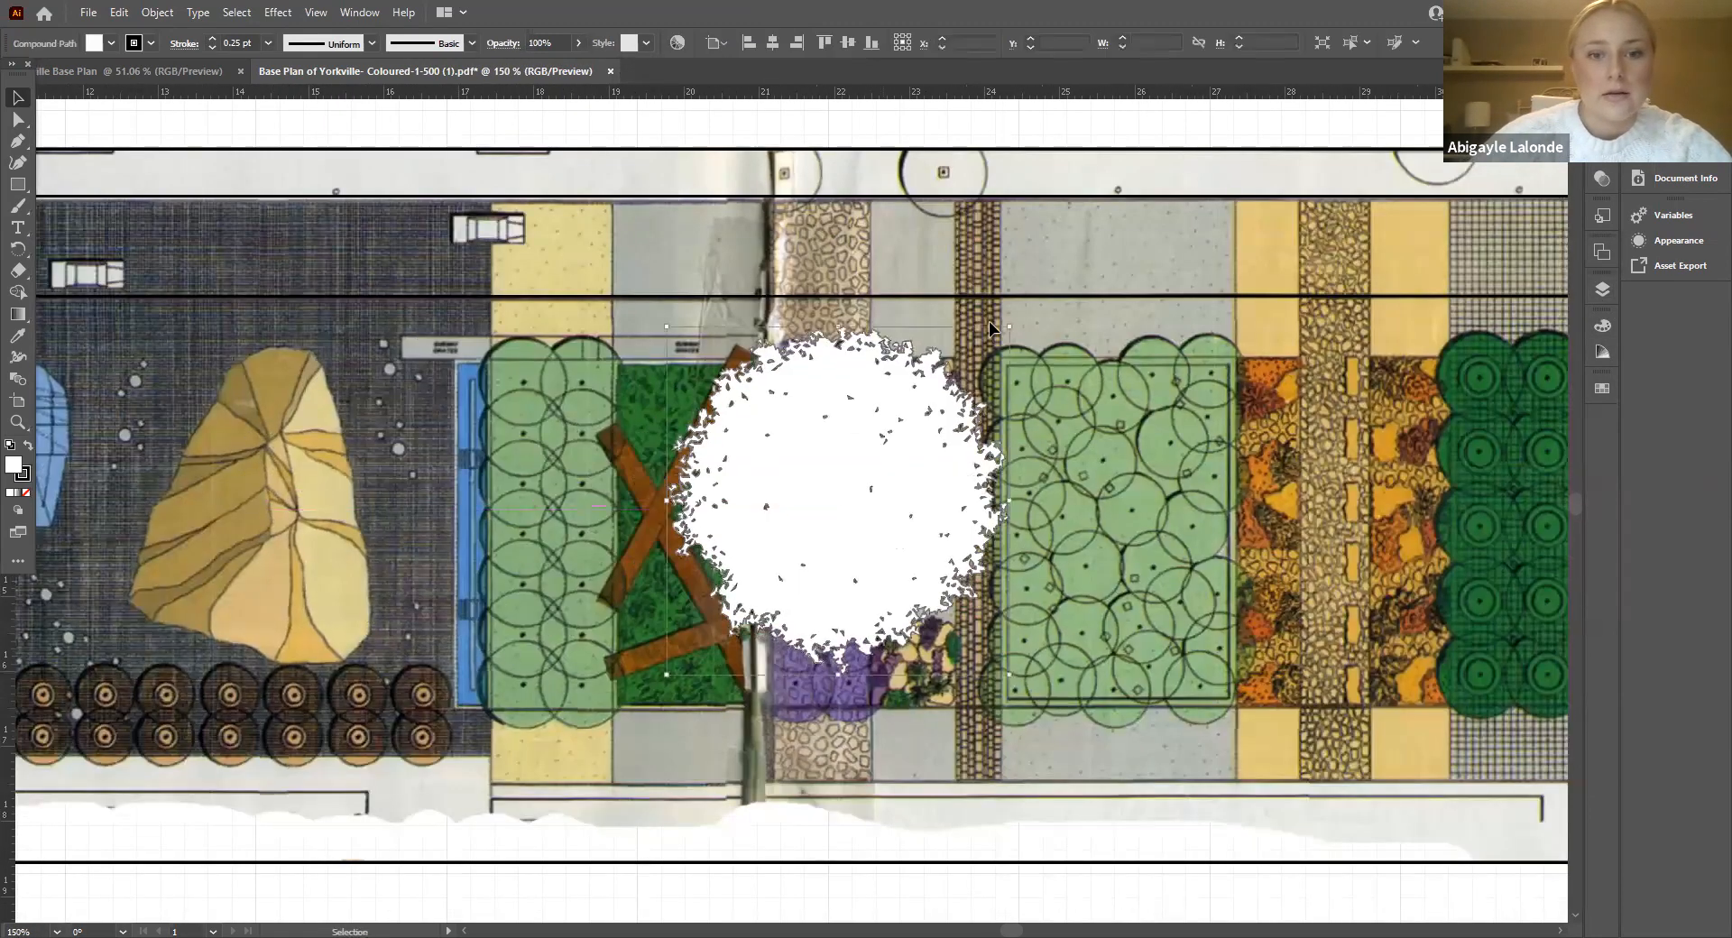
pyautogui.moveTo(1012, 326); pyautogui.dragTo(568, 349)
pyautogui.moveTo(530, 389)
pyautogui.mouseDown()
pyautogui.moveTo(536, 370)
pyautogui.moveTo(536, 389)
pyautogui.mouseUp()
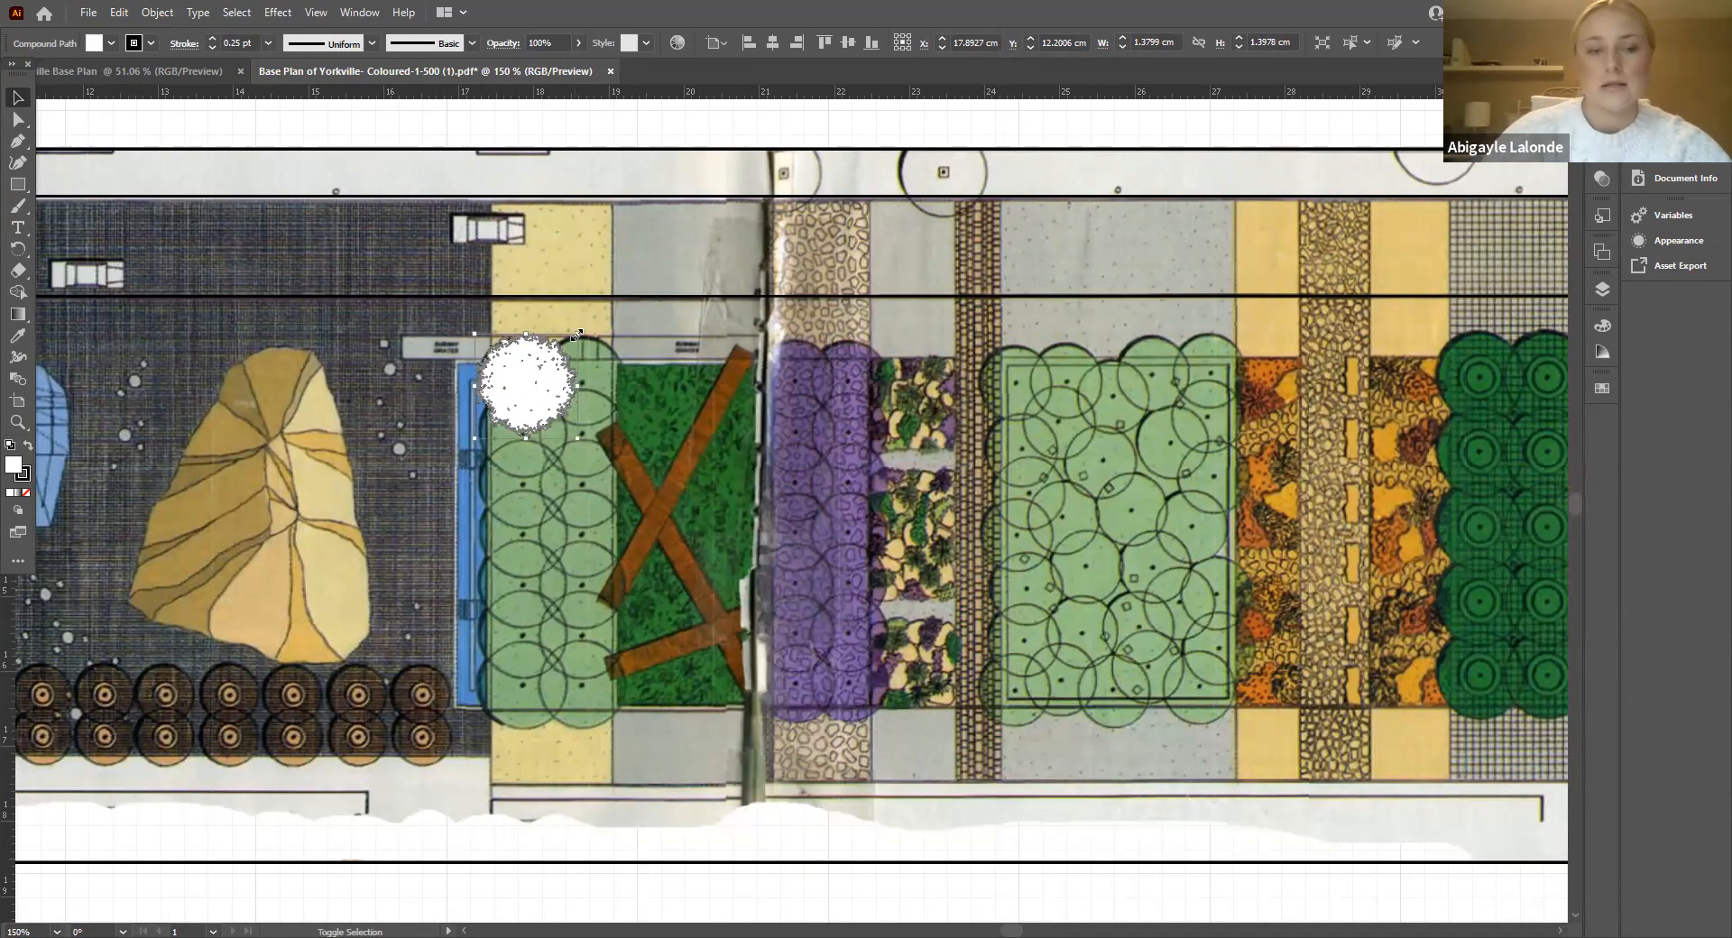
pyautogui.moveTo(577, 336); pyautogui.dragTo(666, 258)
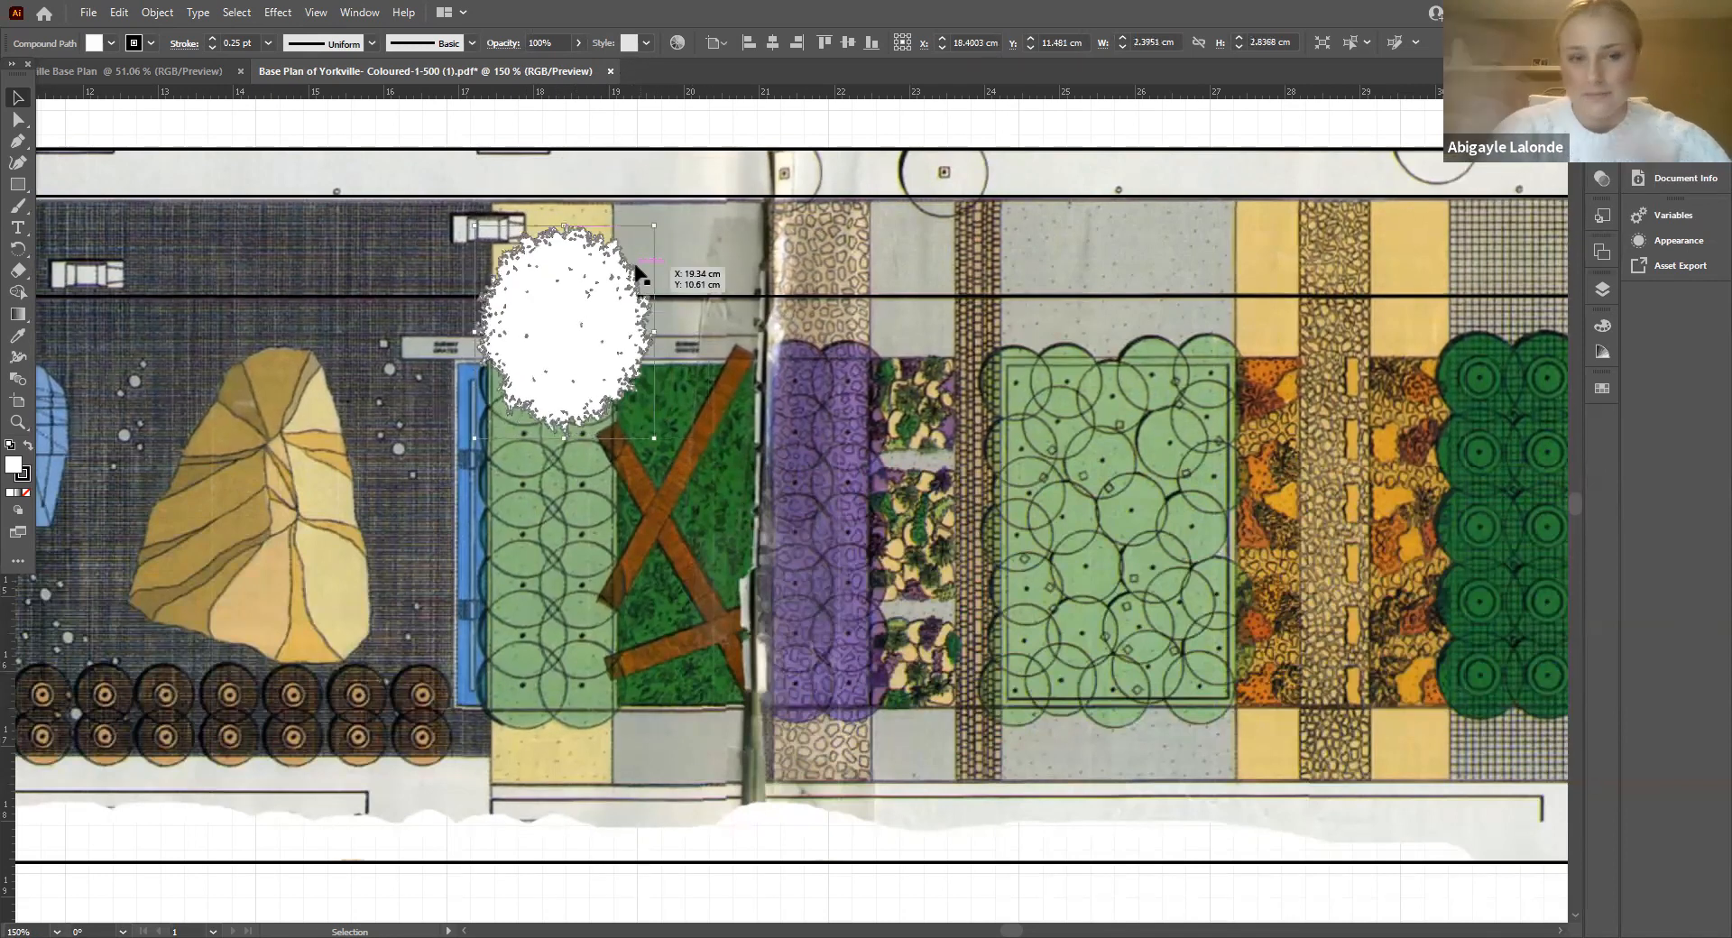
pyautogui.press('a')
pyautogui.hotkey('ctrl', 'z')
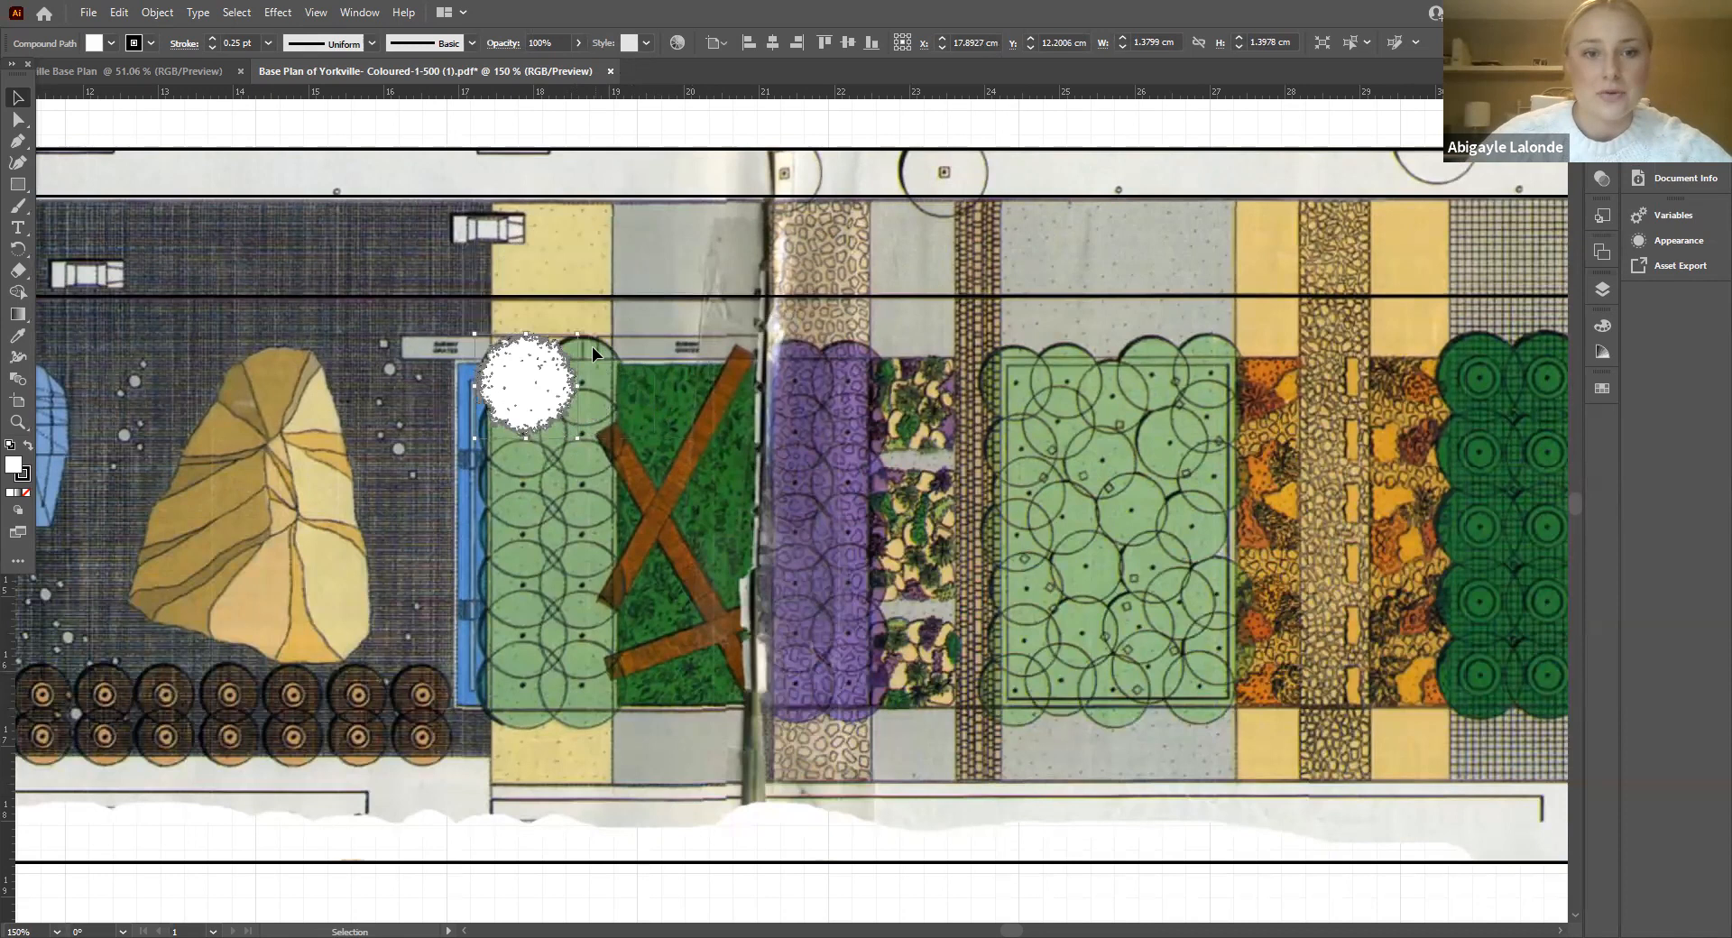
# Step: Align the tree symbol with its plan circle and paste copies to fill the upper three rows of the two-column tree block
pyautogui.moveTo(576, 334)
pyautogui.mouseDown()
pyautogui.moveTo(614, 336)
pyautogui.moveTo(677, 294)
pyautogui.moveTo(592, 333)
pyautogui.mouseUp()
pyautogui.moveTo(518, 386); pyautogui.dragTo(516, 381)
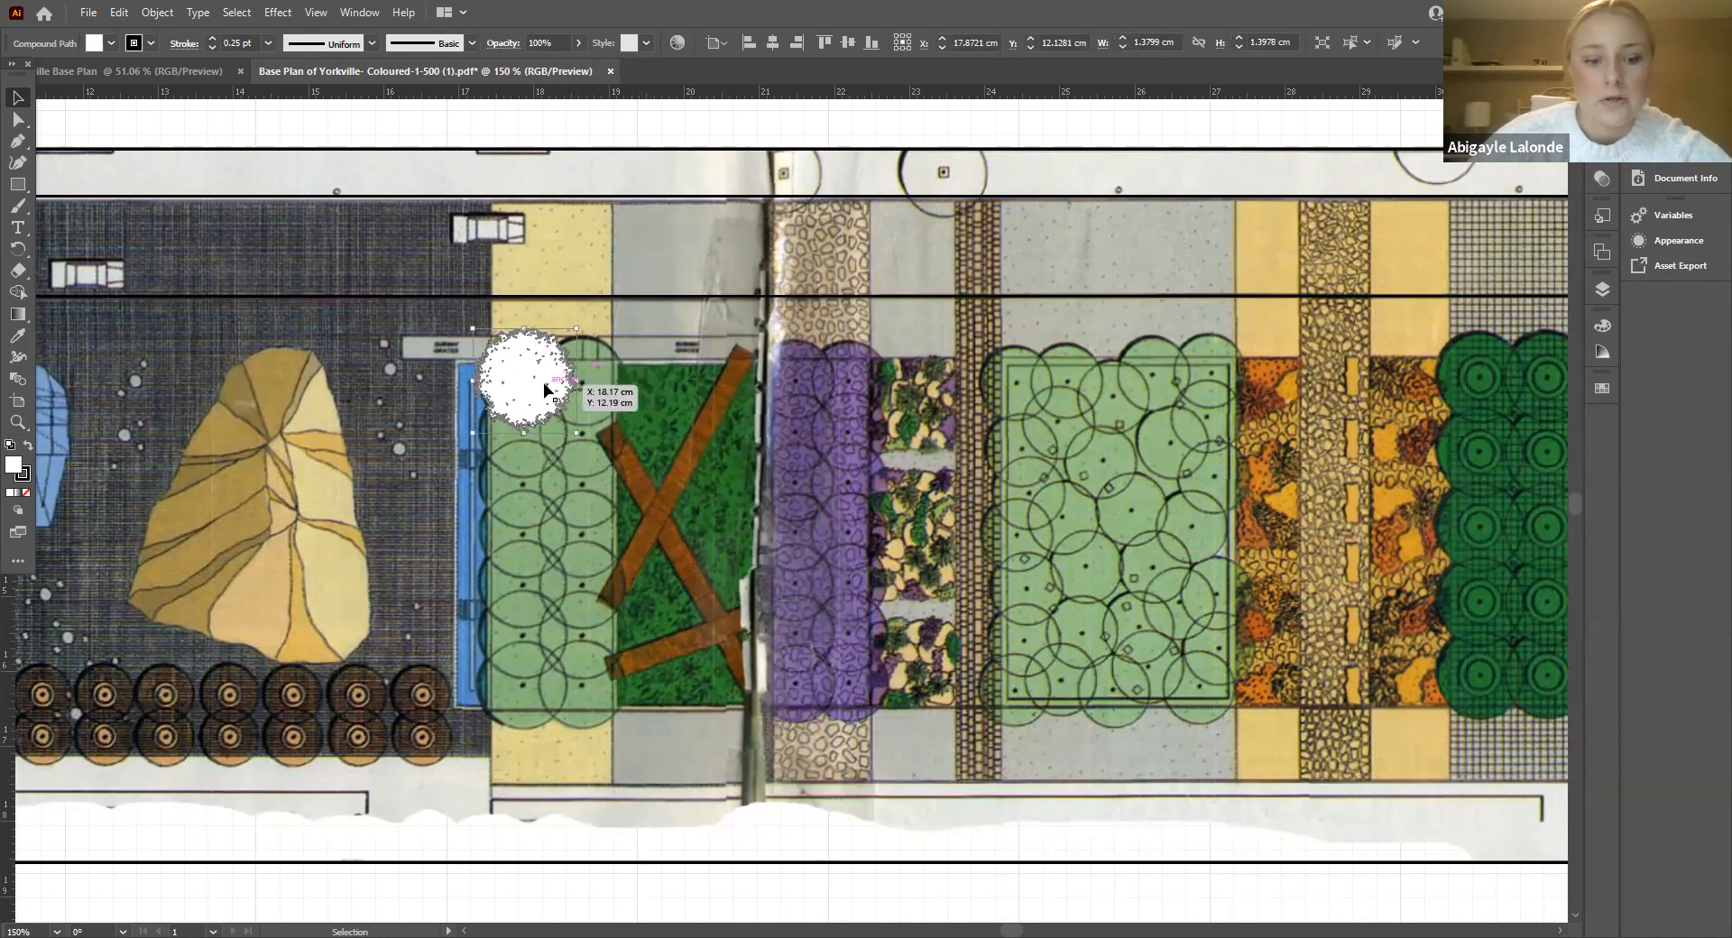
pyautogui.press('a')
pyautogui.hotkey('ctrl', 'v')
pyautogui.moveTo(790, 526); pyautogui.dragTo(583, 394)
pyautogui.hotkey('ctrl', 'v')
pyautogui.moveTo(795, 498); pyautogui.dragTo(532, 448)
pyautogui.moveTo(539, 442); pyautogui.dragTo(596, 473)
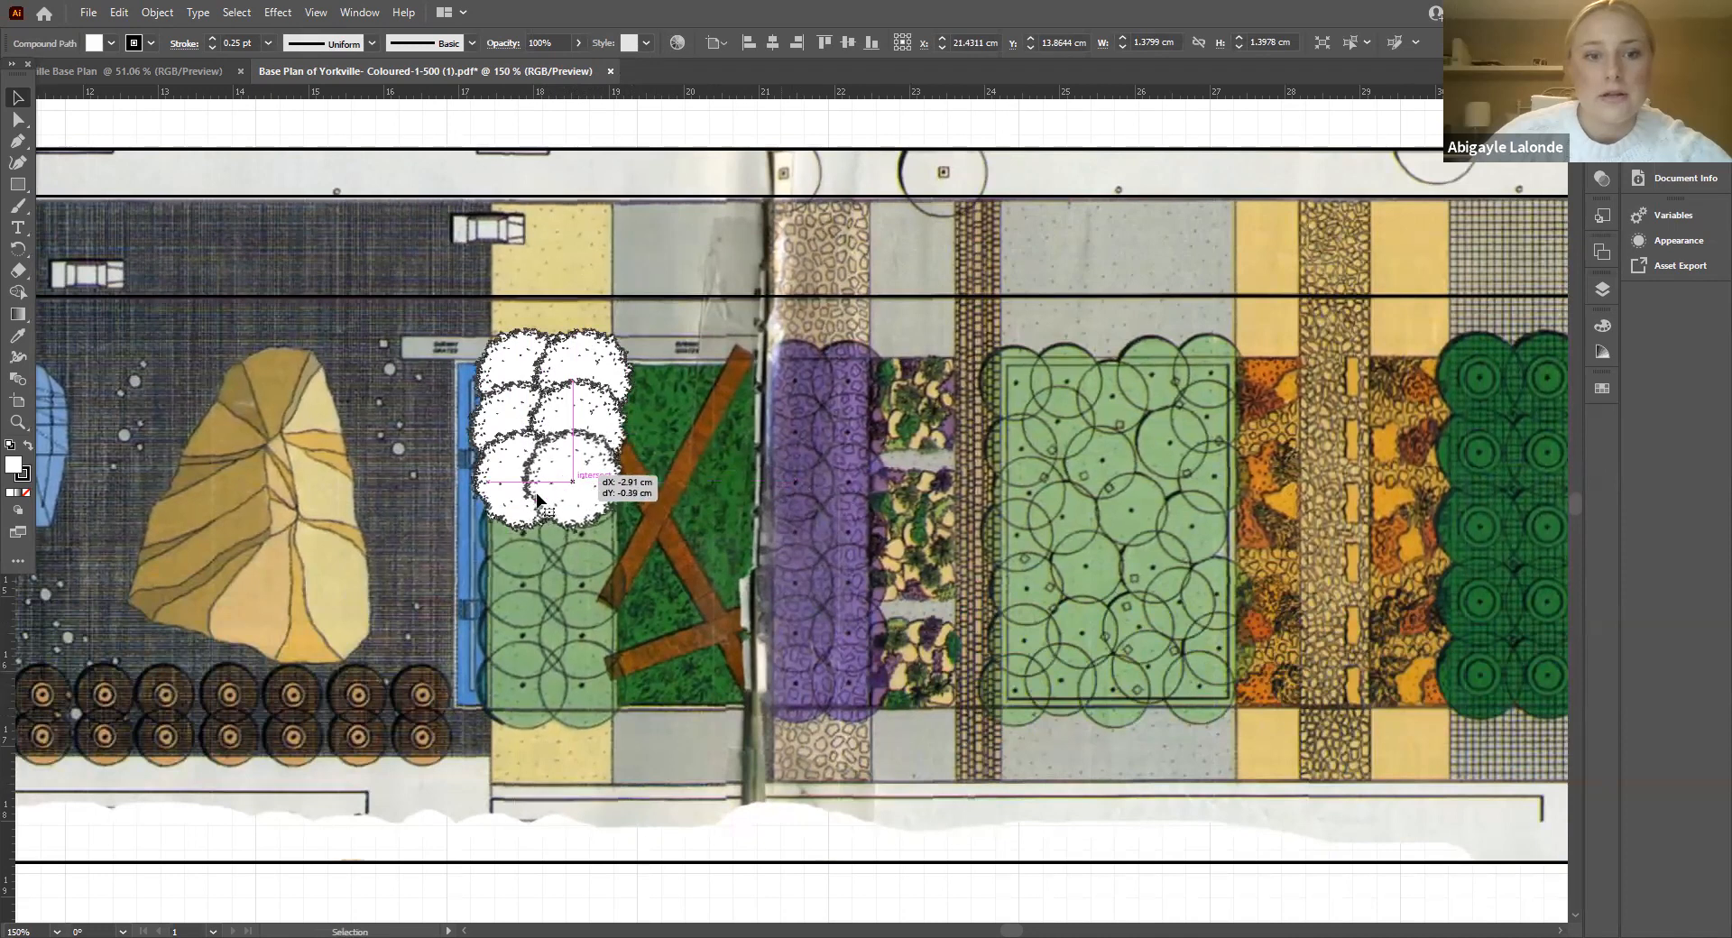
# Step: Switch the toolbar to the Advanced tool set
pyautogui.click(157, 13)
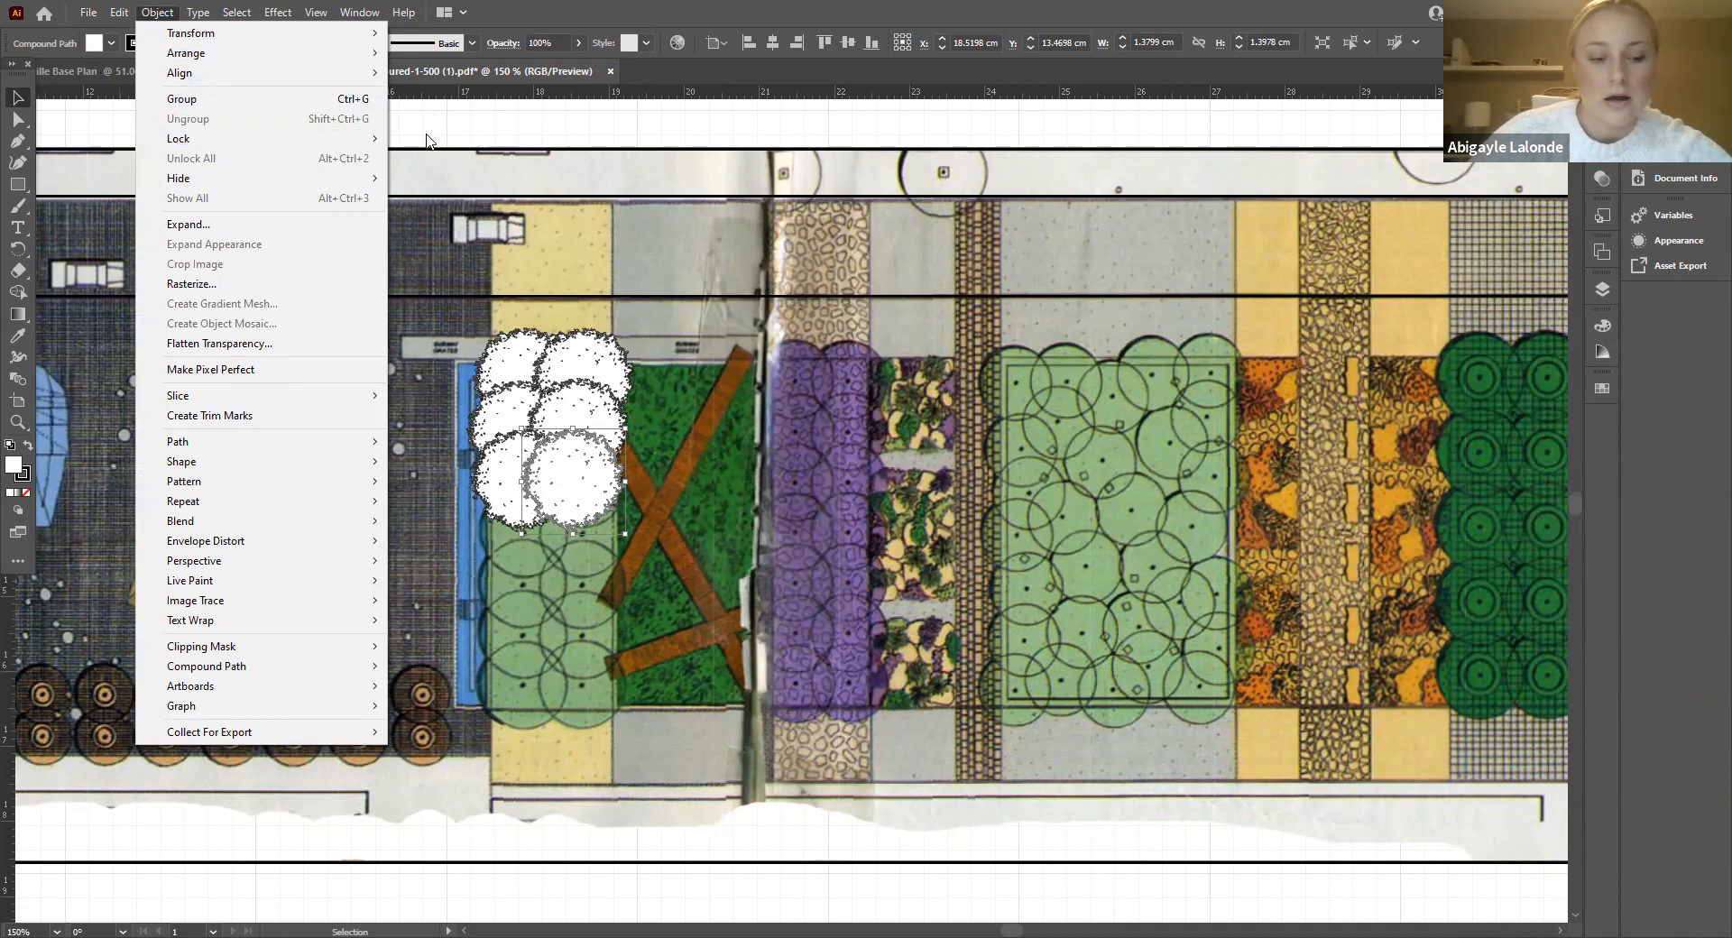
pyautogui.click(408, 117)
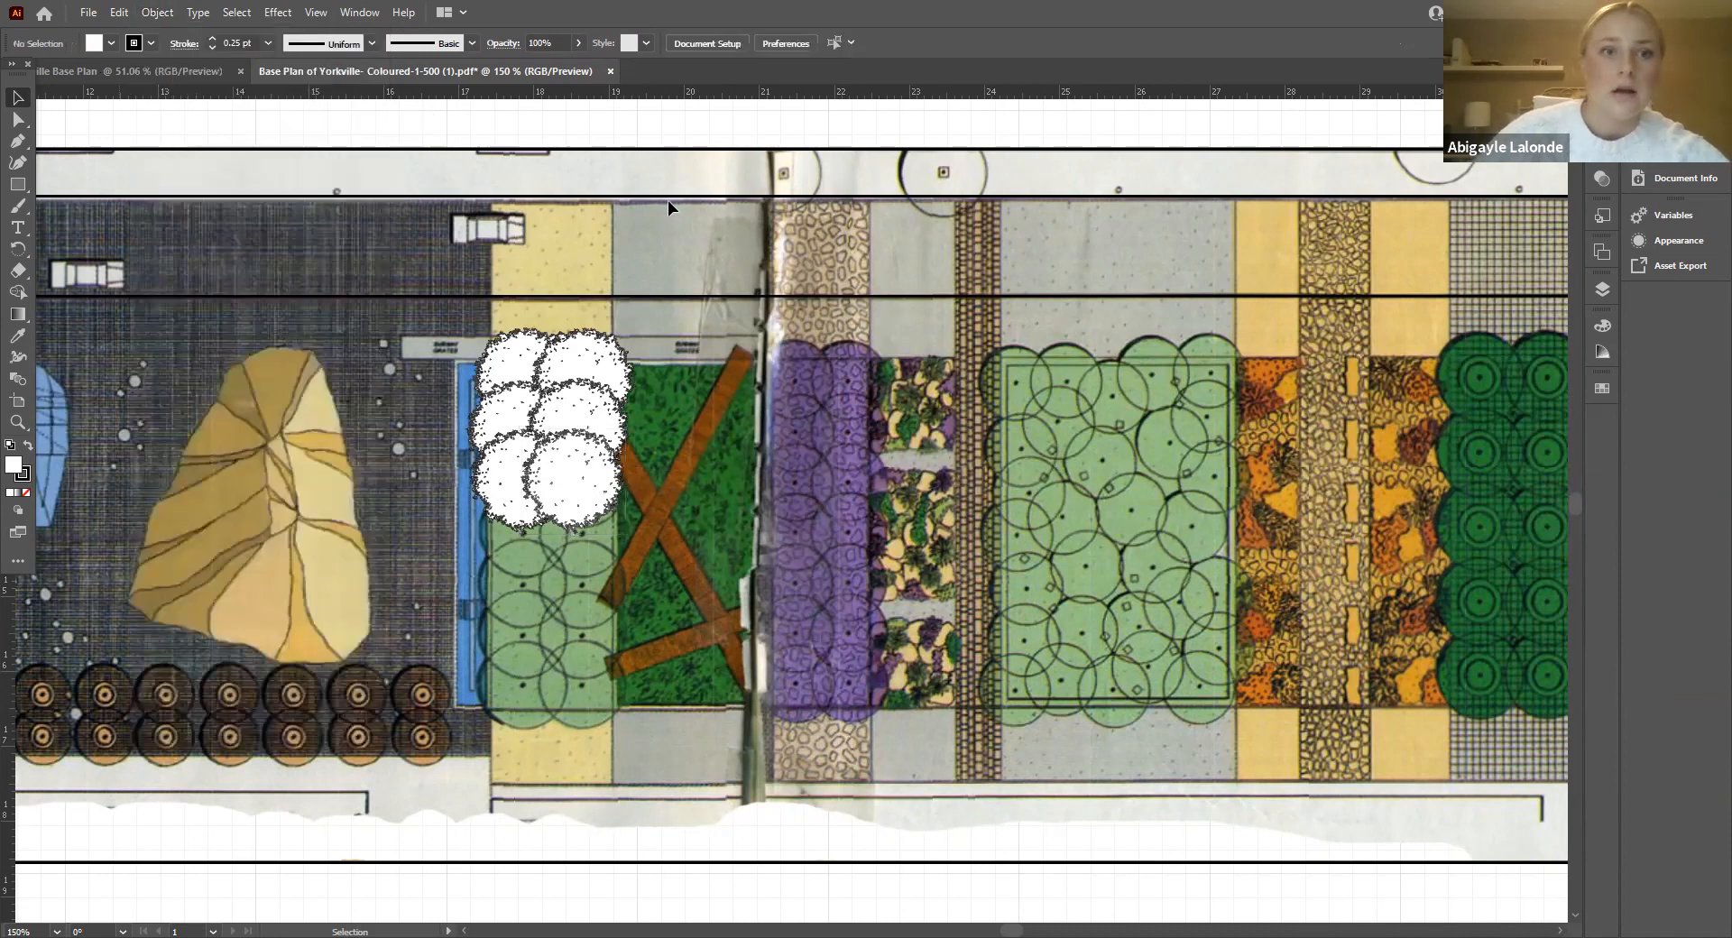
pyautogui.scroll(2, 503, 410)
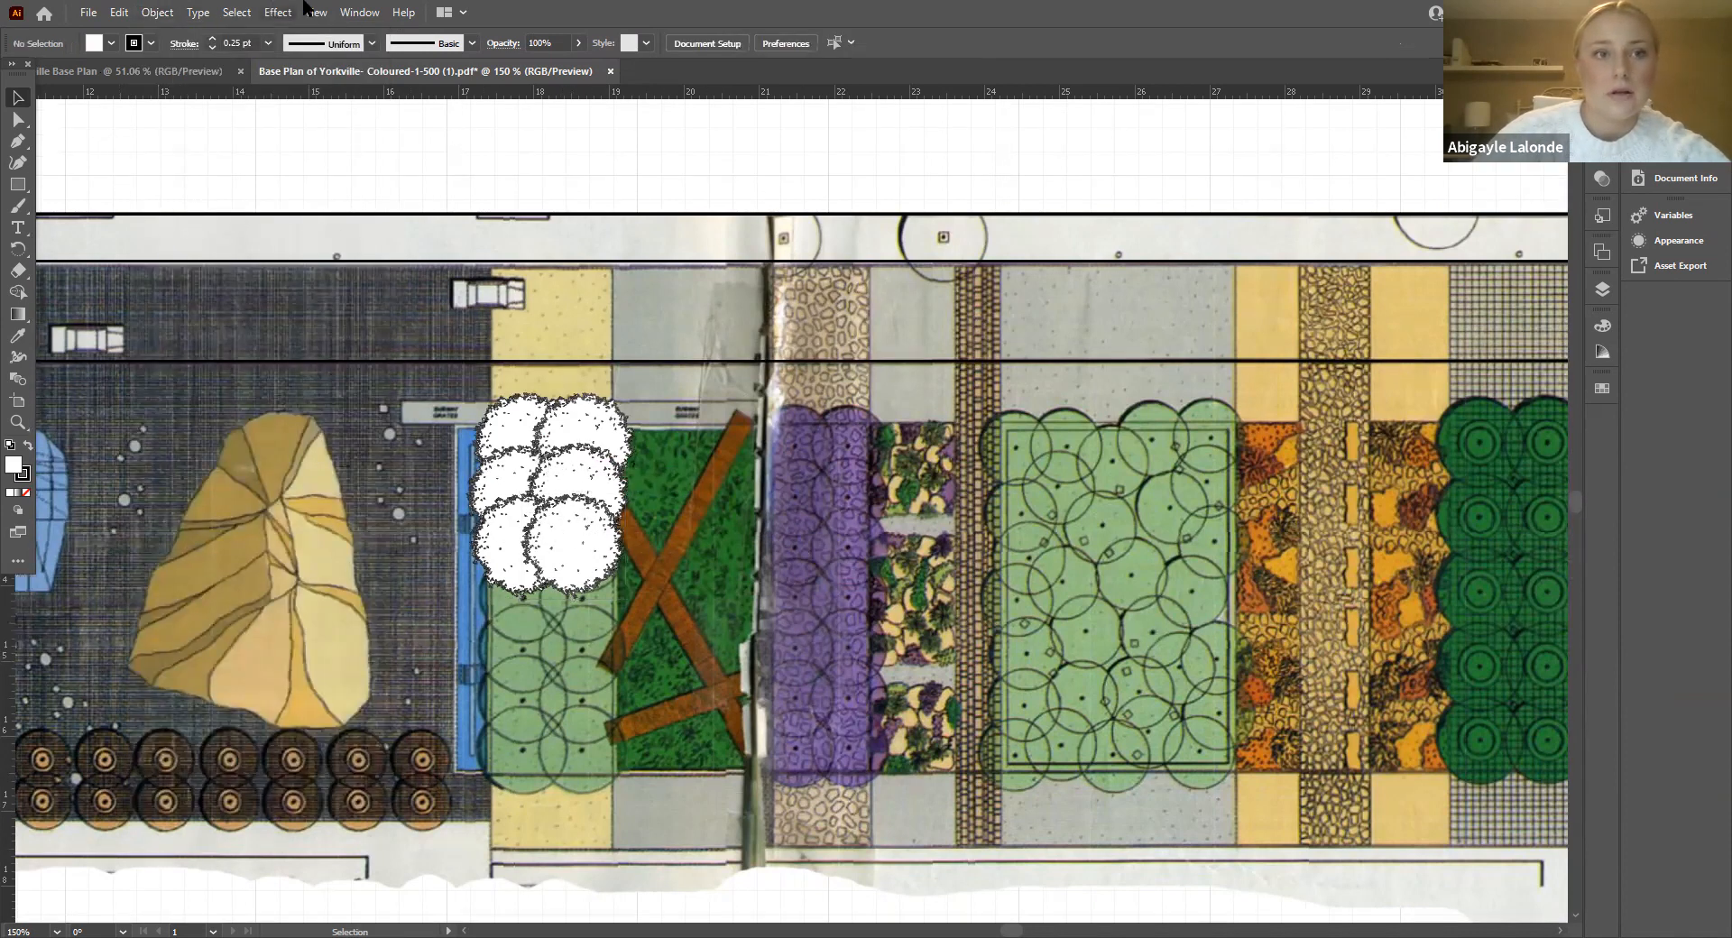
pyautogui.click(358, 13)
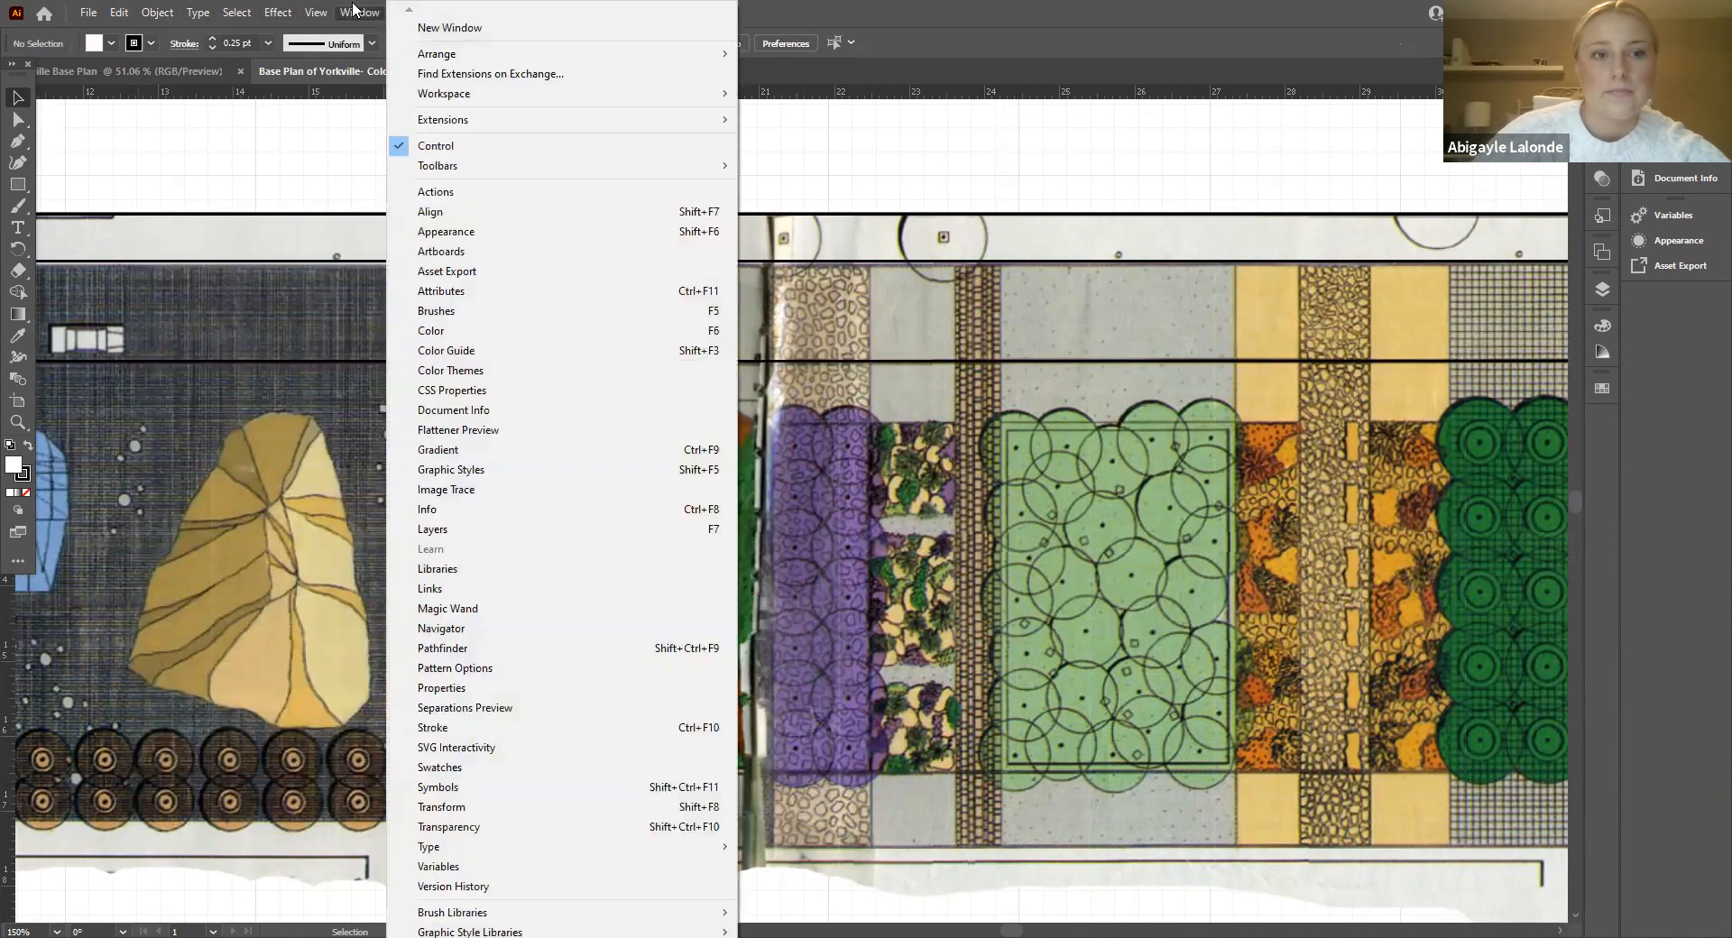
pyautogui.moveTo(475, 168)
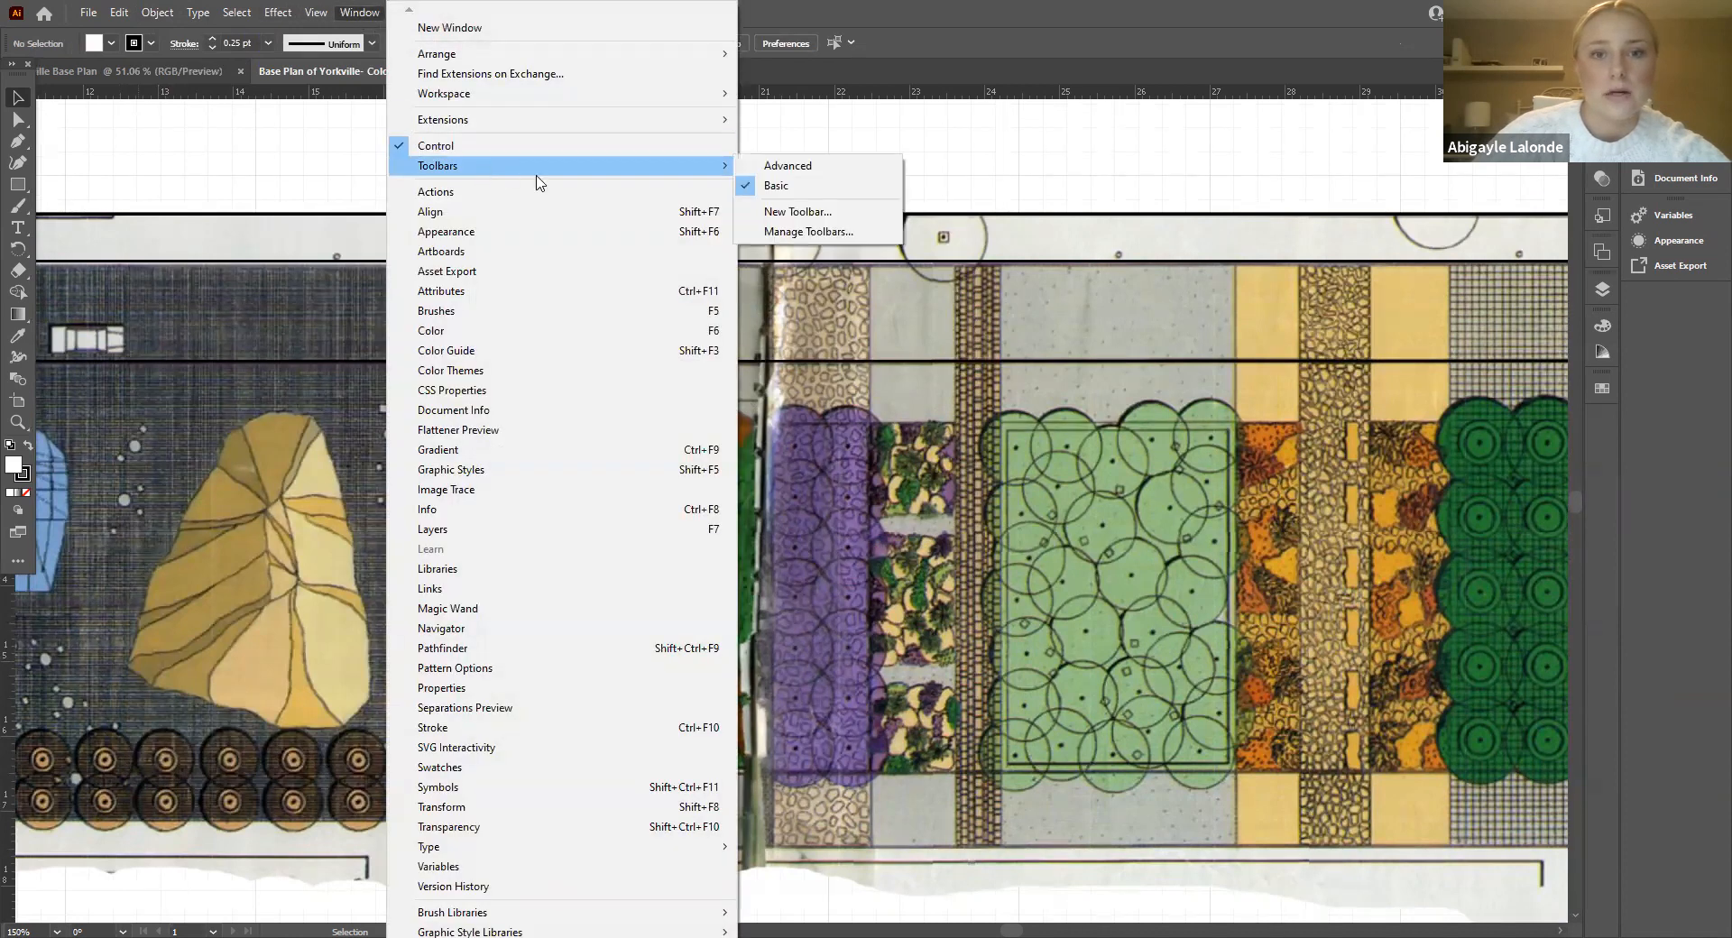
pyautogui.click(782, 165)
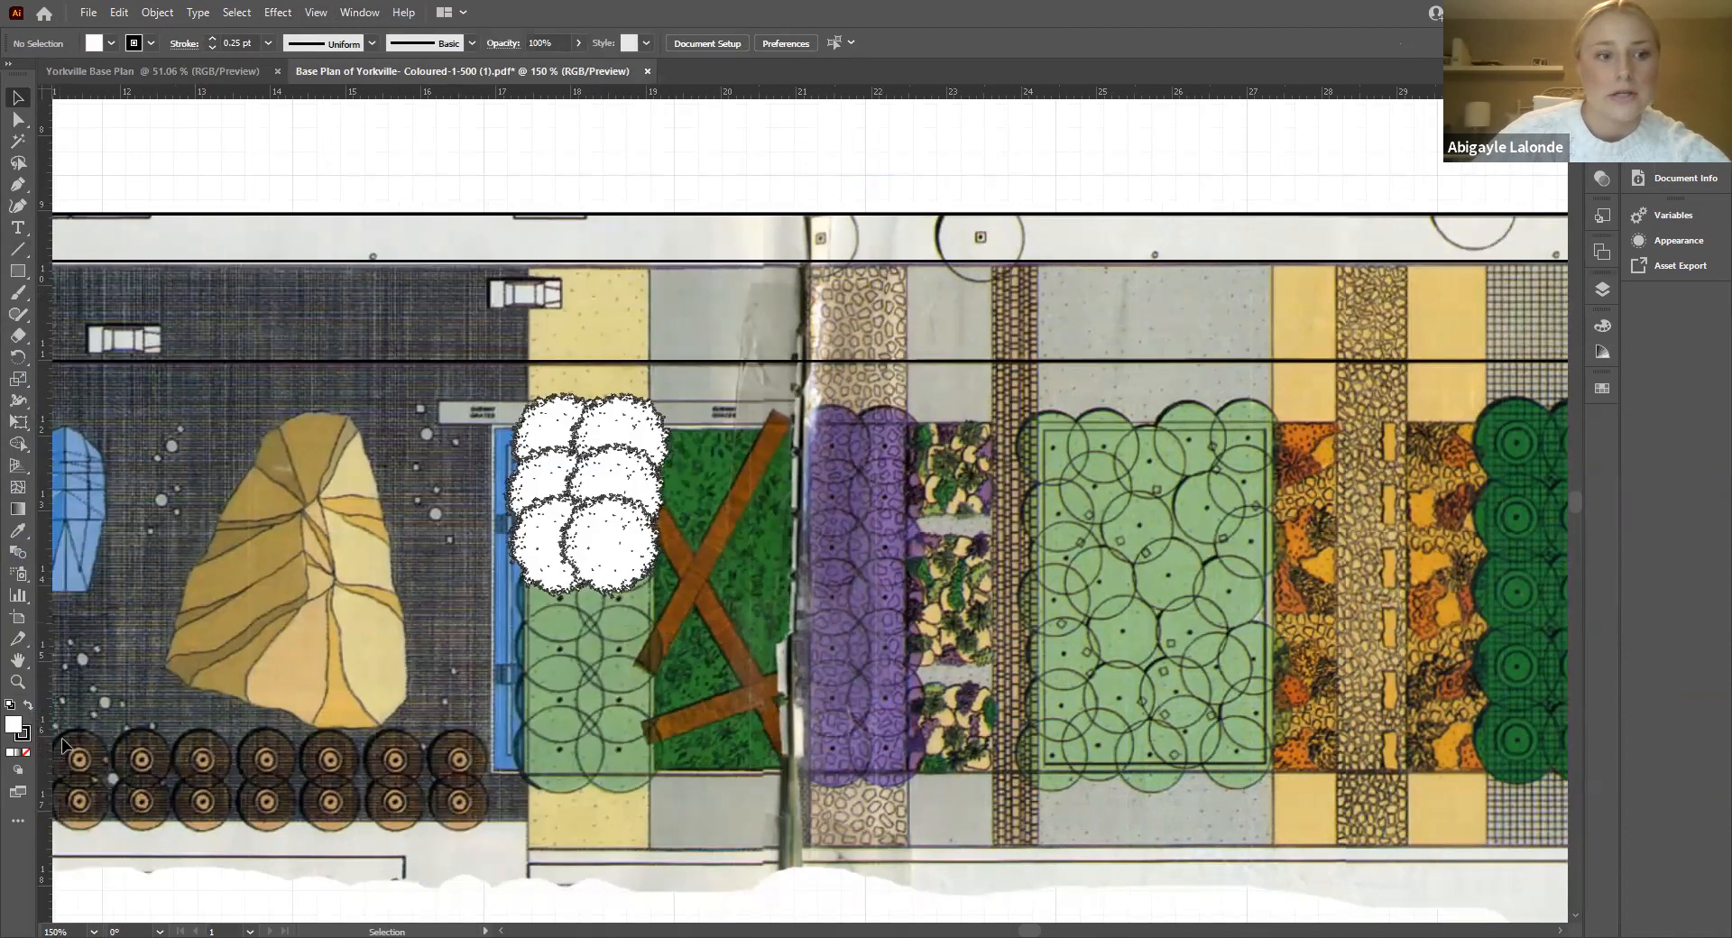
pyautogui.click(354, 10)
pyautogui.click(357, 11)
# Step: Adjust the placed trees and paste more copies down both columns until the light green block beside the rock is covered
pyautogui.moveTo(536, 459); pyautogui.dragTo(545, 592)
pyautogui.moveTo(667, 574); pyautogui.dragTo(619, 604)
pyautogui.hotkey('ctrl', 'v')
pyautogui.moveTo(789, 523); pyautogui.dragTo(534, 636)
pyautogui.hotkey('ctrl', 'v')
pyautogui.moveTo(792, 517); pyautogui.dragTo(611, 667)
pyautogui.hotkey('ctrl', 'v')
pyautogui.moveTo(808, 515); pyautogui.dragTo(542, 690)
pyautogui.hotkey('ctrl', 'v')
pyautogui.moveTo(799, 528); pyautogui.dragTo(625, 707)
pyautogui.hotkey('ctrl', 'v')
pyautogui.moveTo(821, 511); pyautogui.dragTo(539, 757)
pyautogui.hotkey('ctrl', 'v')
pyautogui.moveTo(812, 528); pyautogui.dragTo(539, 740)
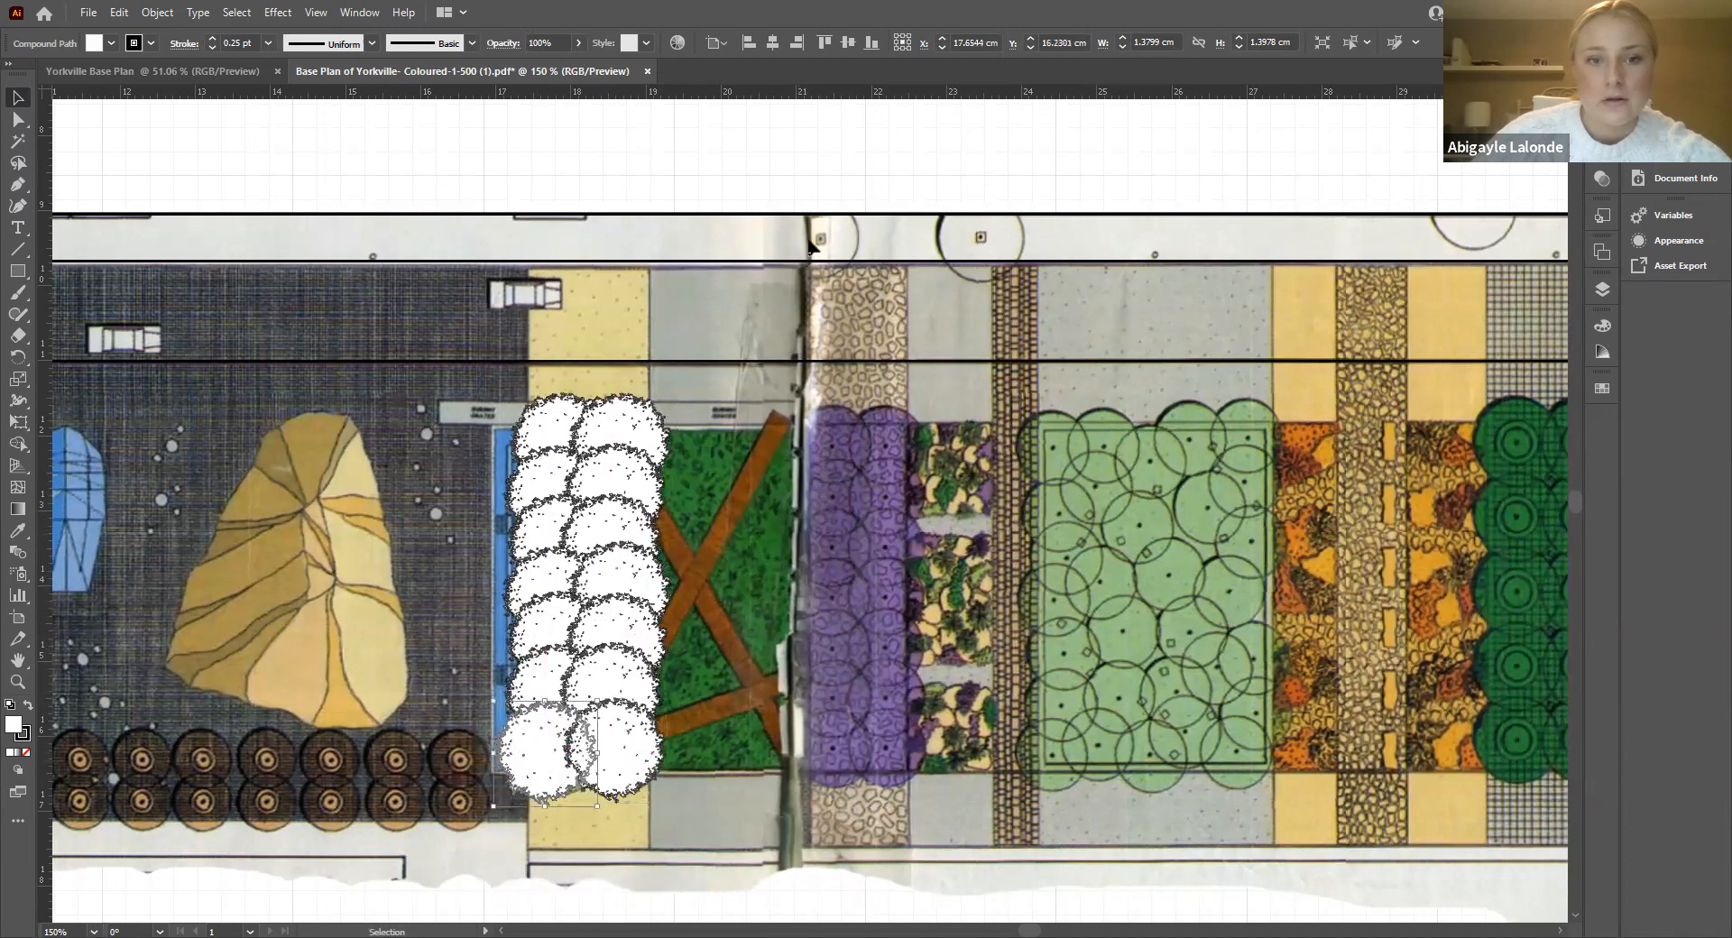
pyautogui.click(809, 188)
pyautogui.scroll(-2, 527, 373)
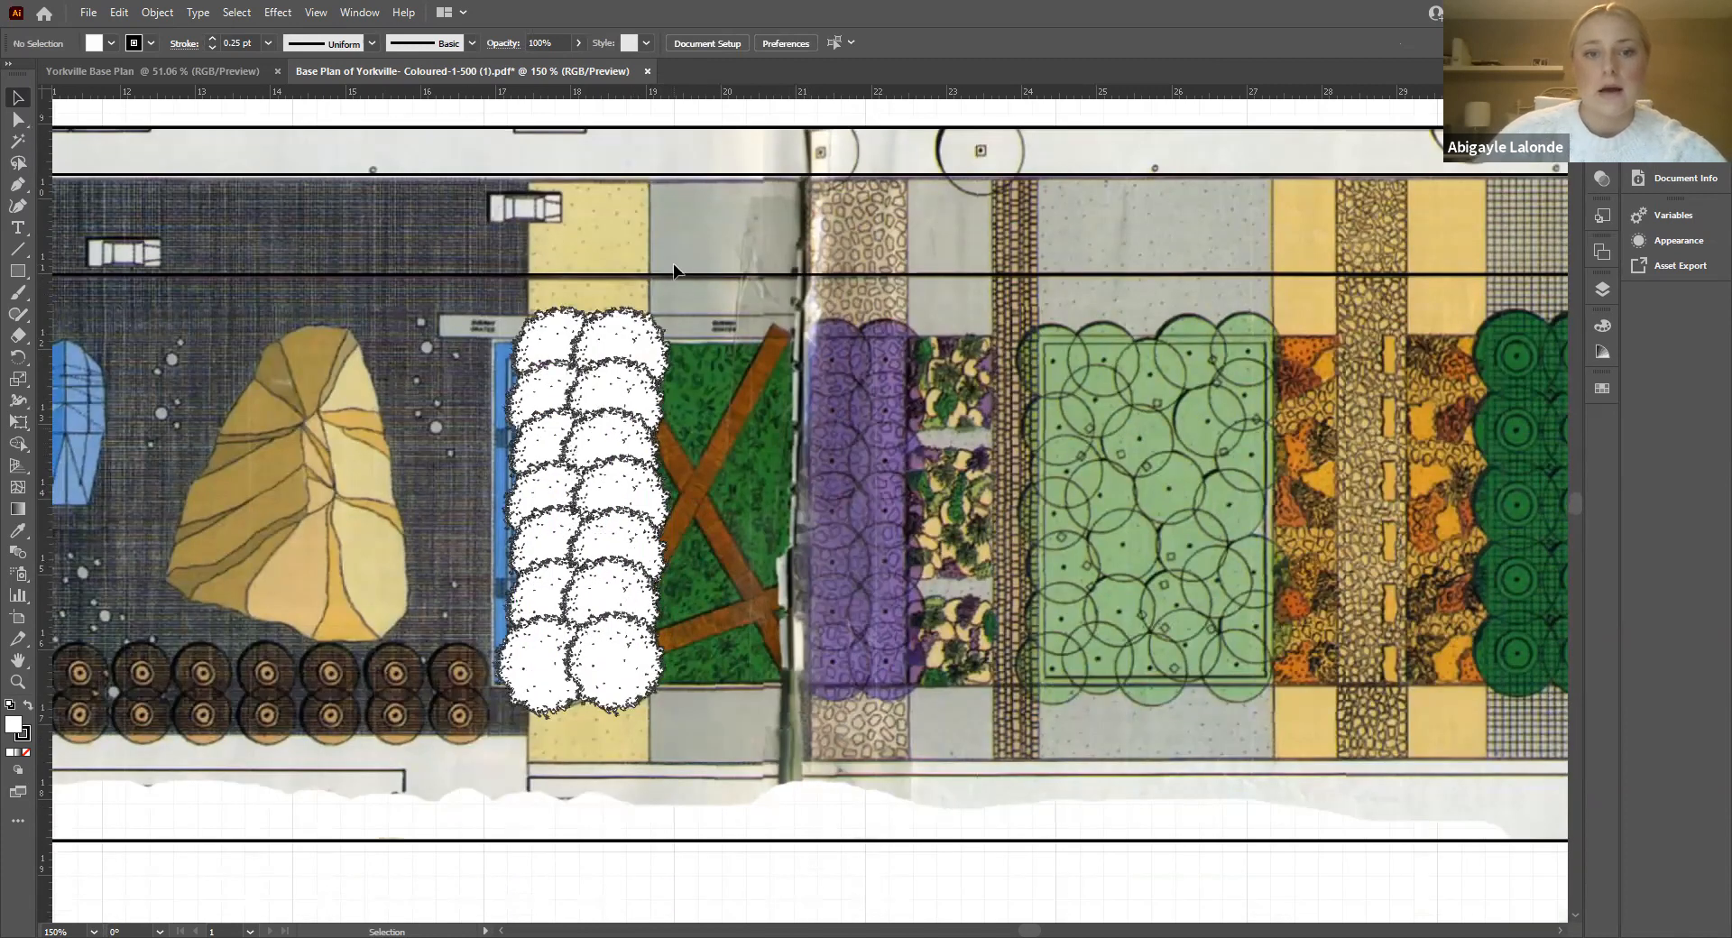
# Step: Lock the Vegetation, Groundcover, Pathways and Roads layers and select all tree symbols on the Trees layer
pyautogui.click(1602, 289)
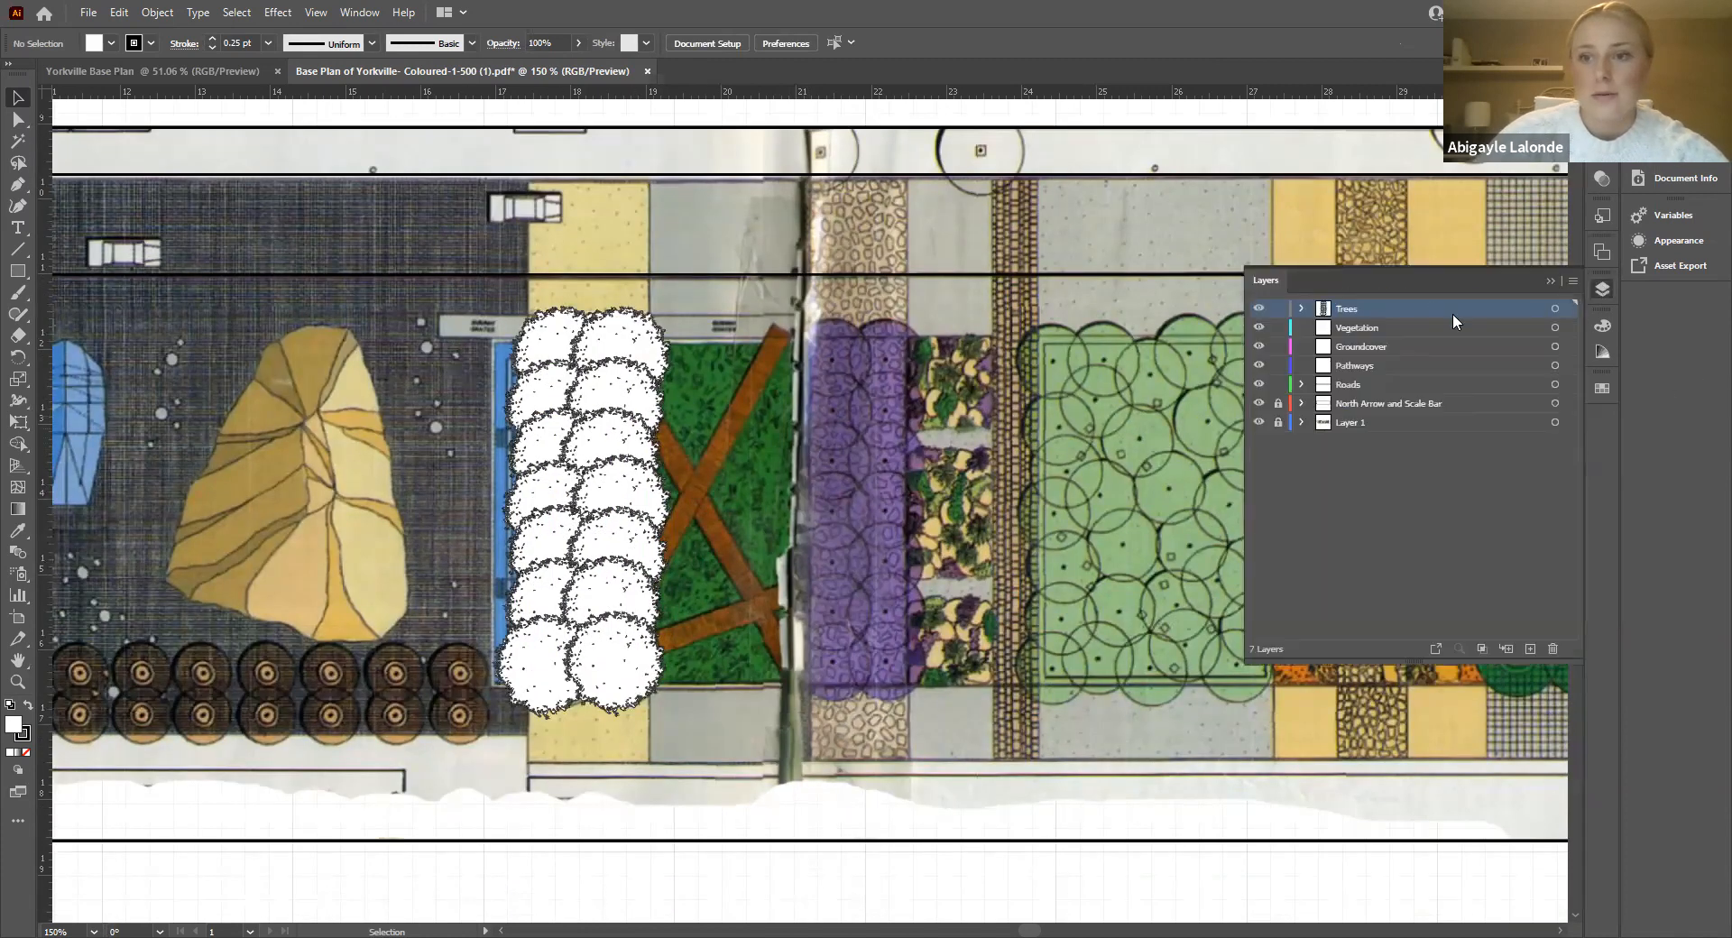
pyautogui.click(545, 349)
pyautogui.moveTo(654, 705); pyautogui.dragTo(449, 254)
pyautogui.click(568, 227)
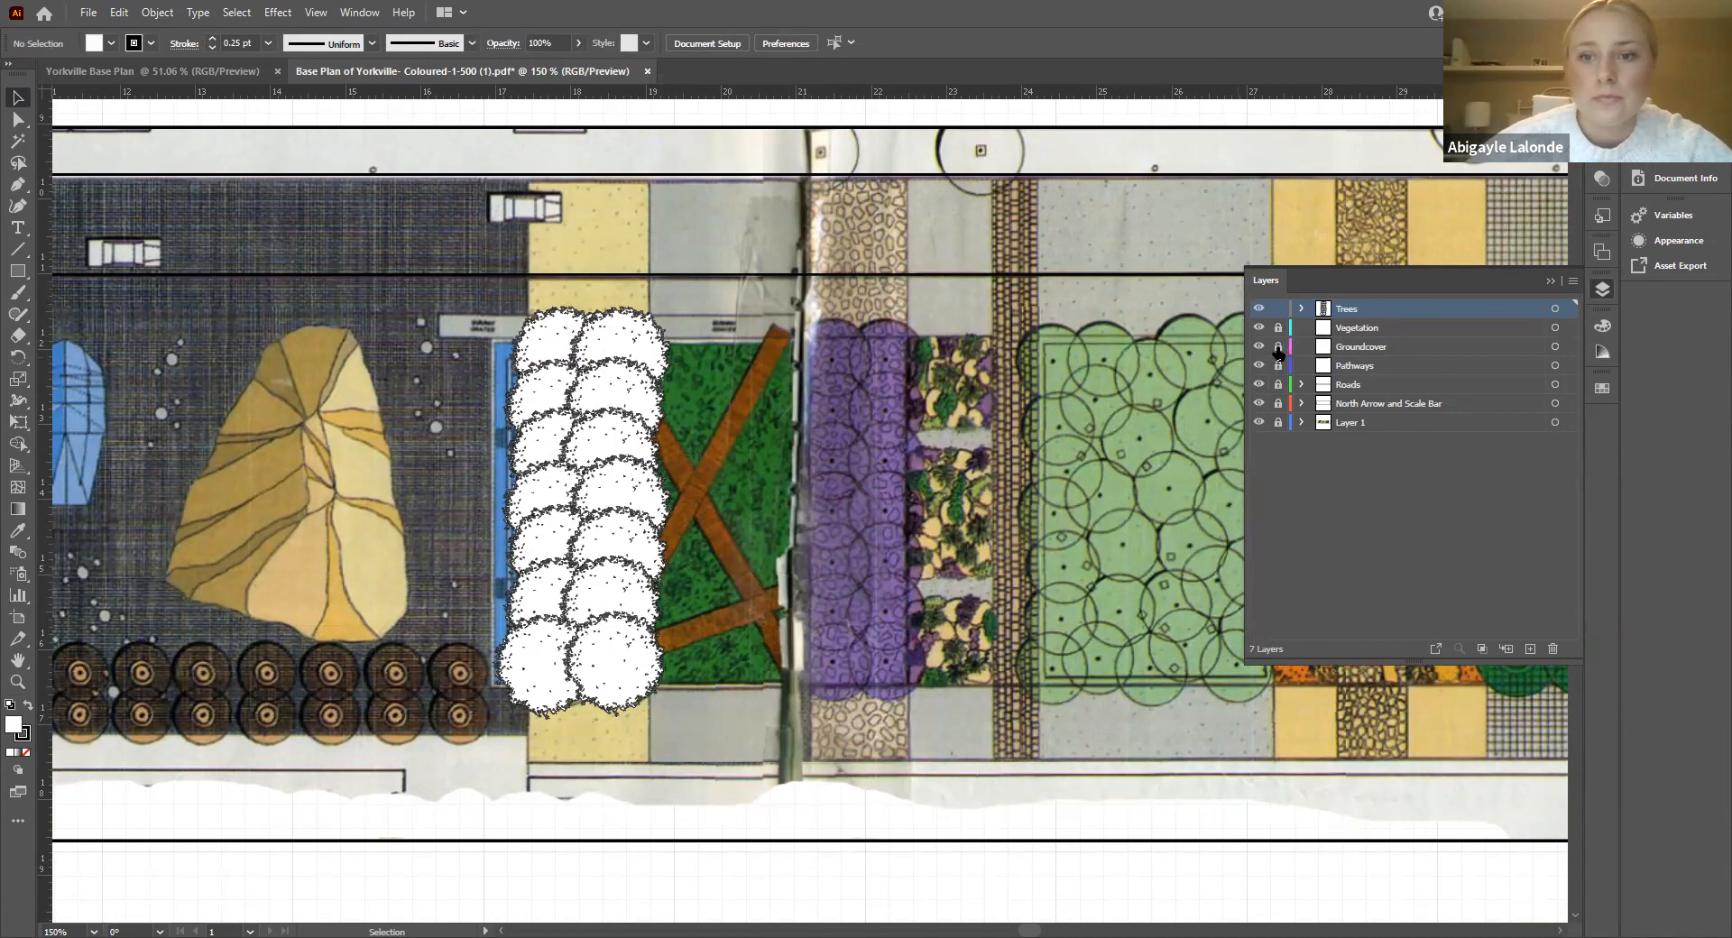
pyautogui.hotkey('ctrl', 'a')
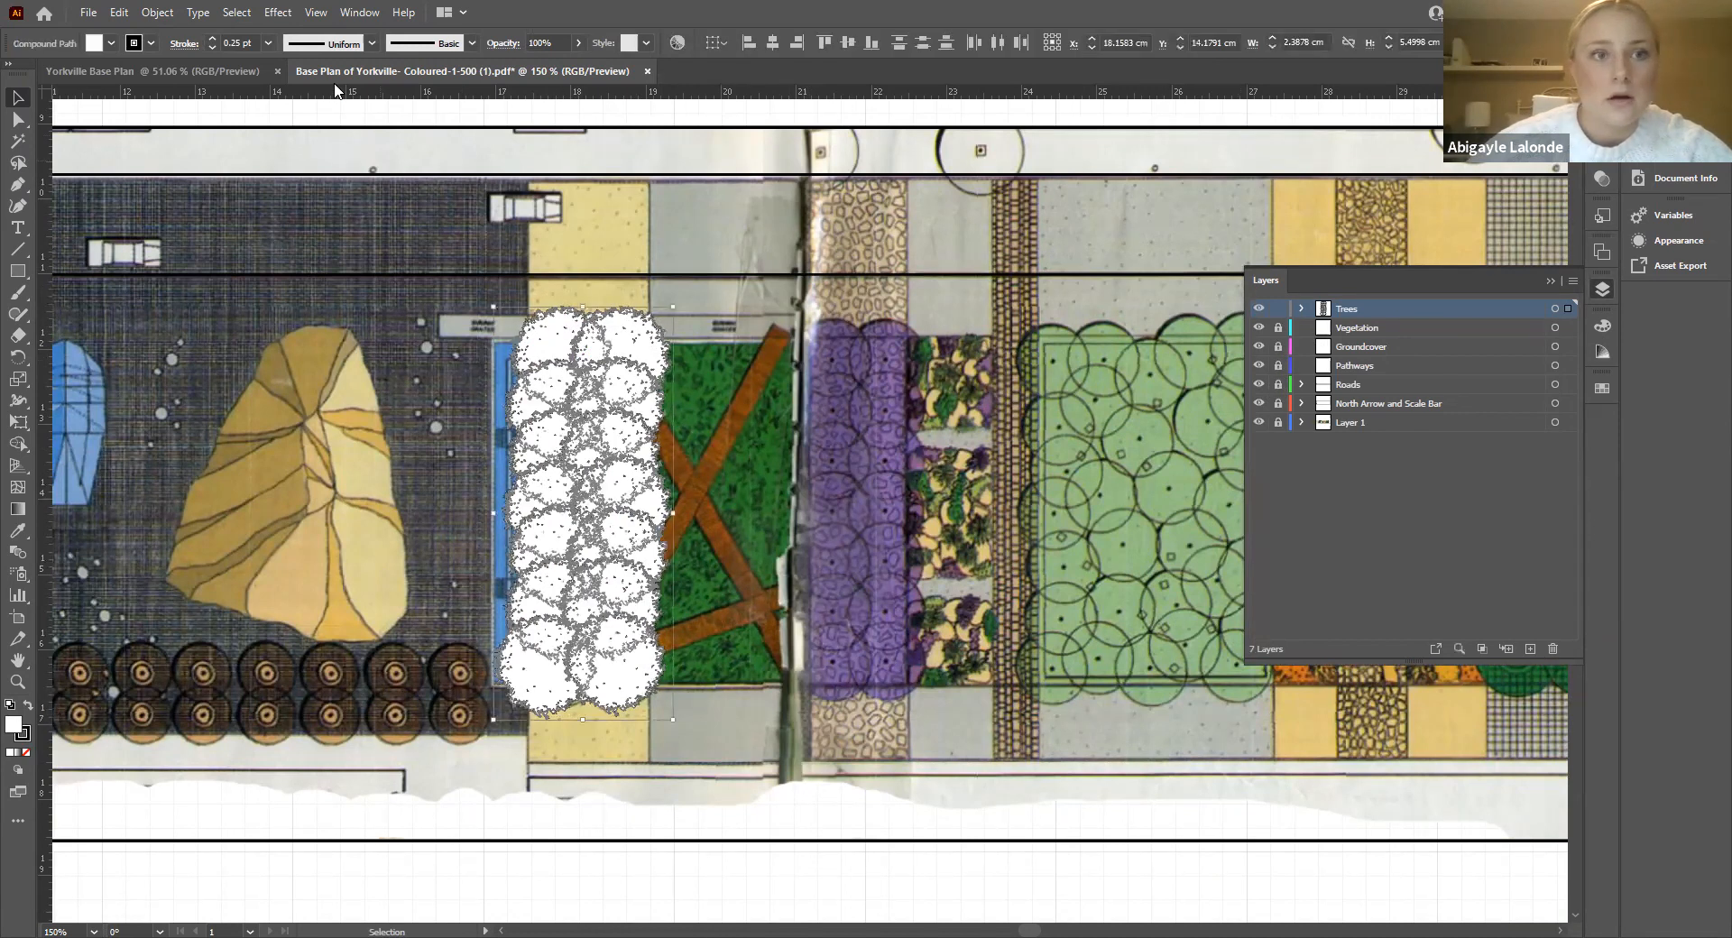
pyautogui.click(152, 13)
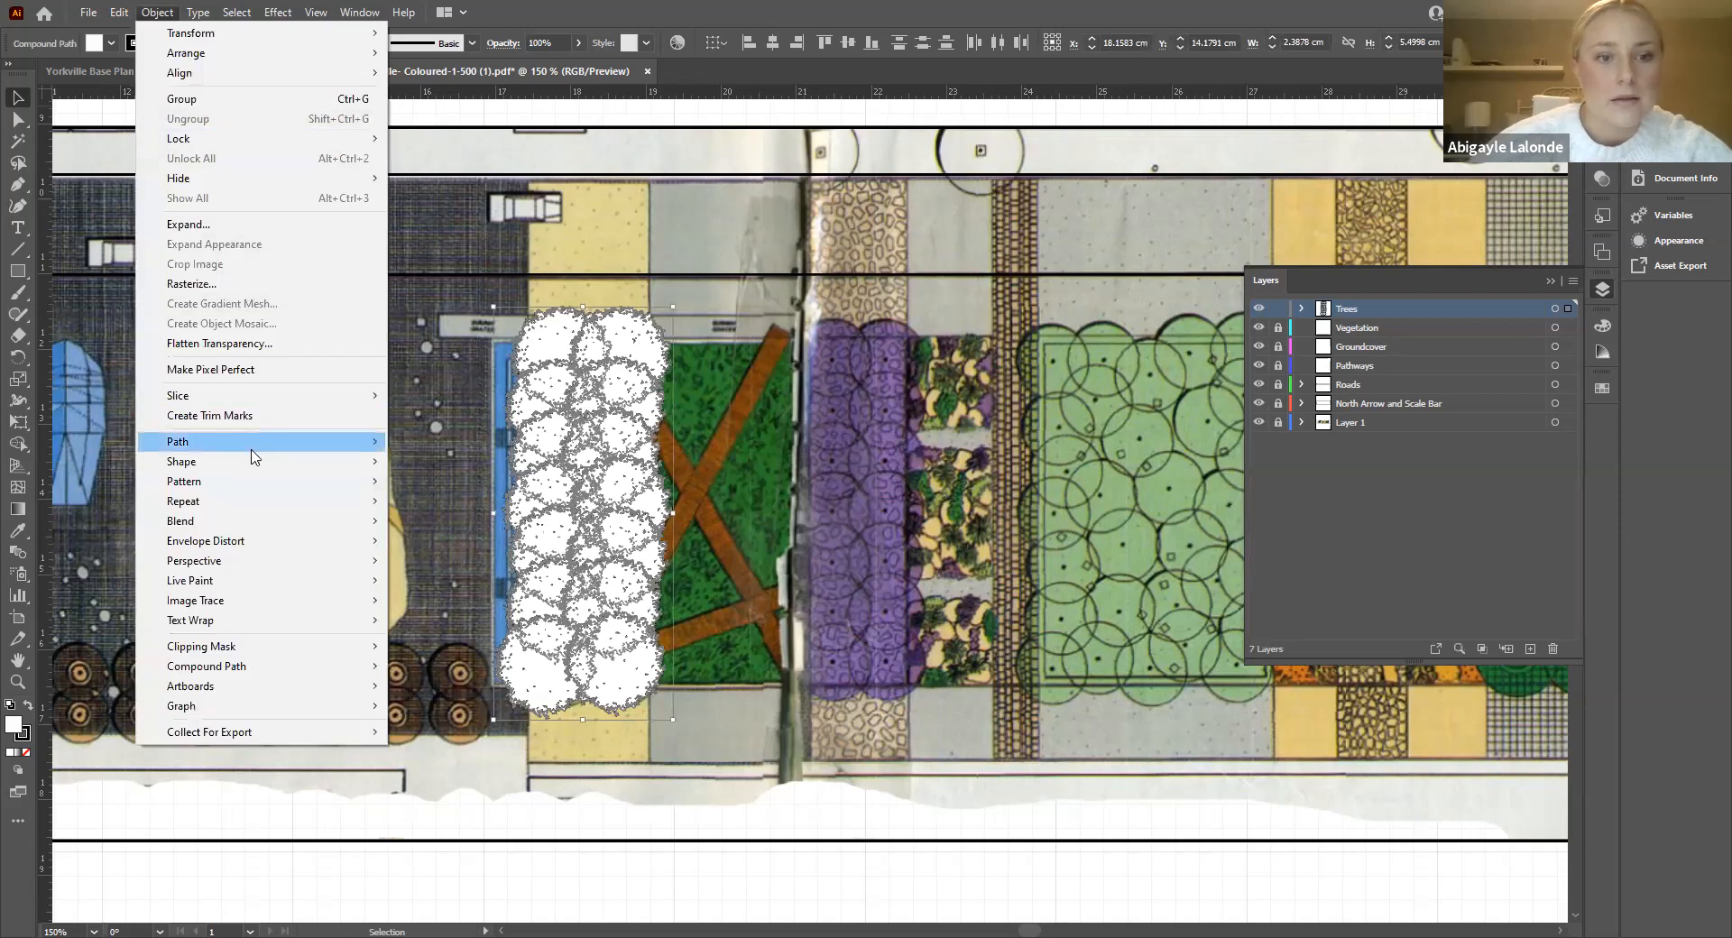
pyautogui.moveTo(251, 447)
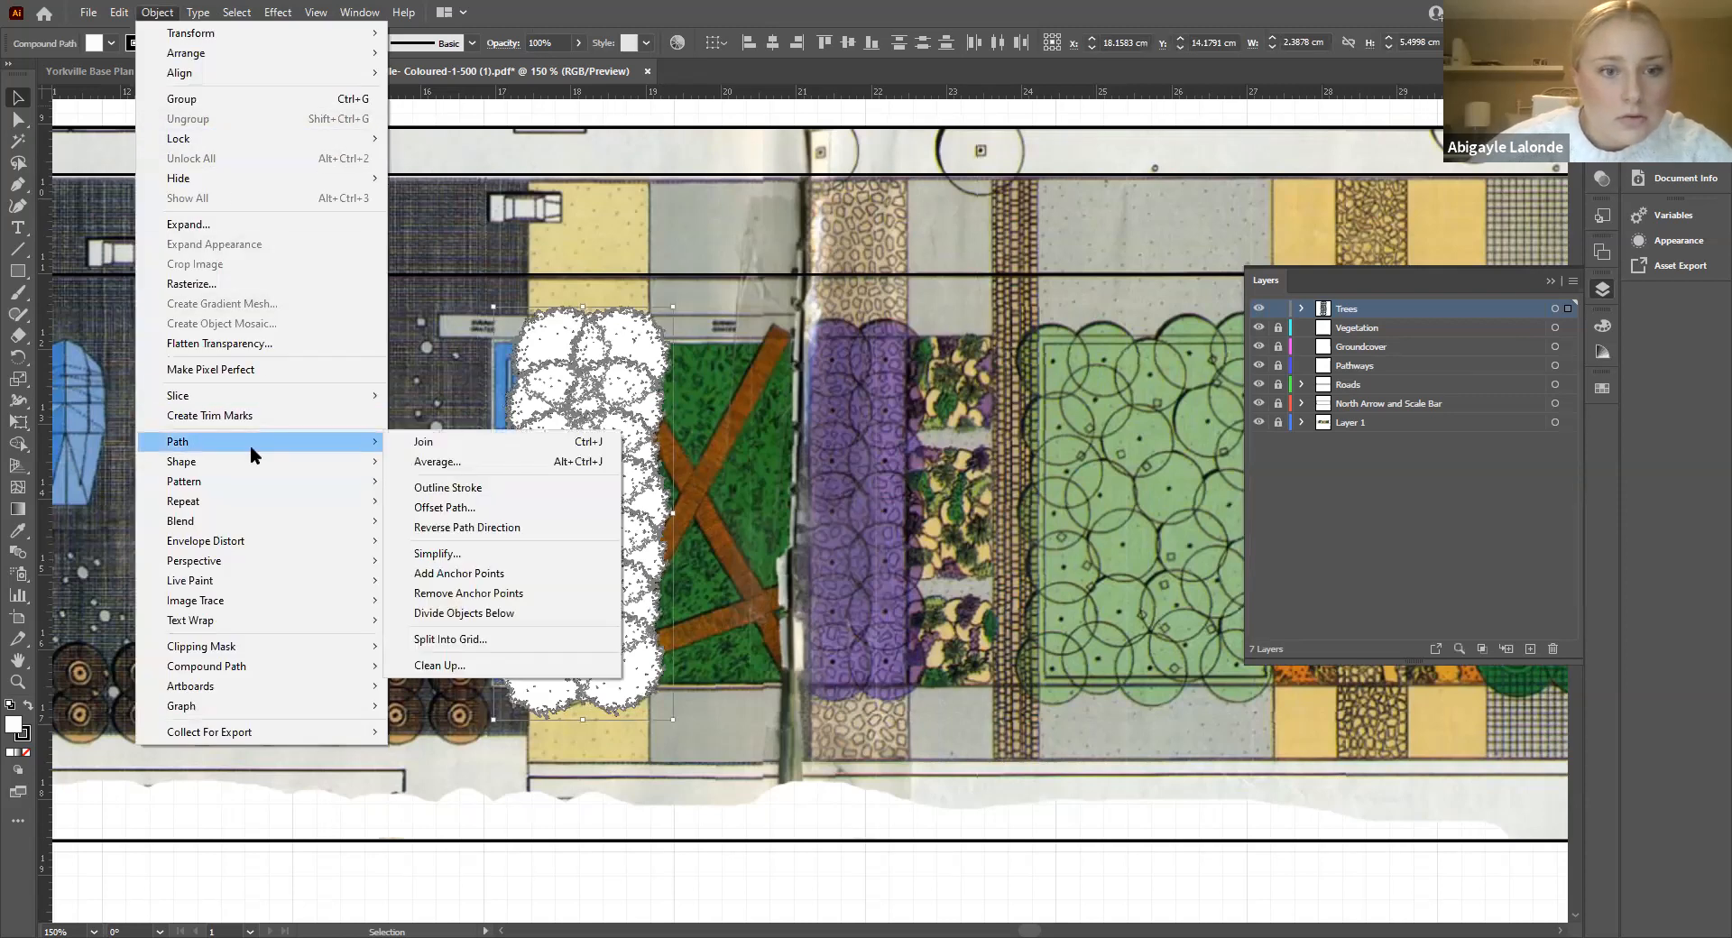
pyautogui.moveTo(255, 489)
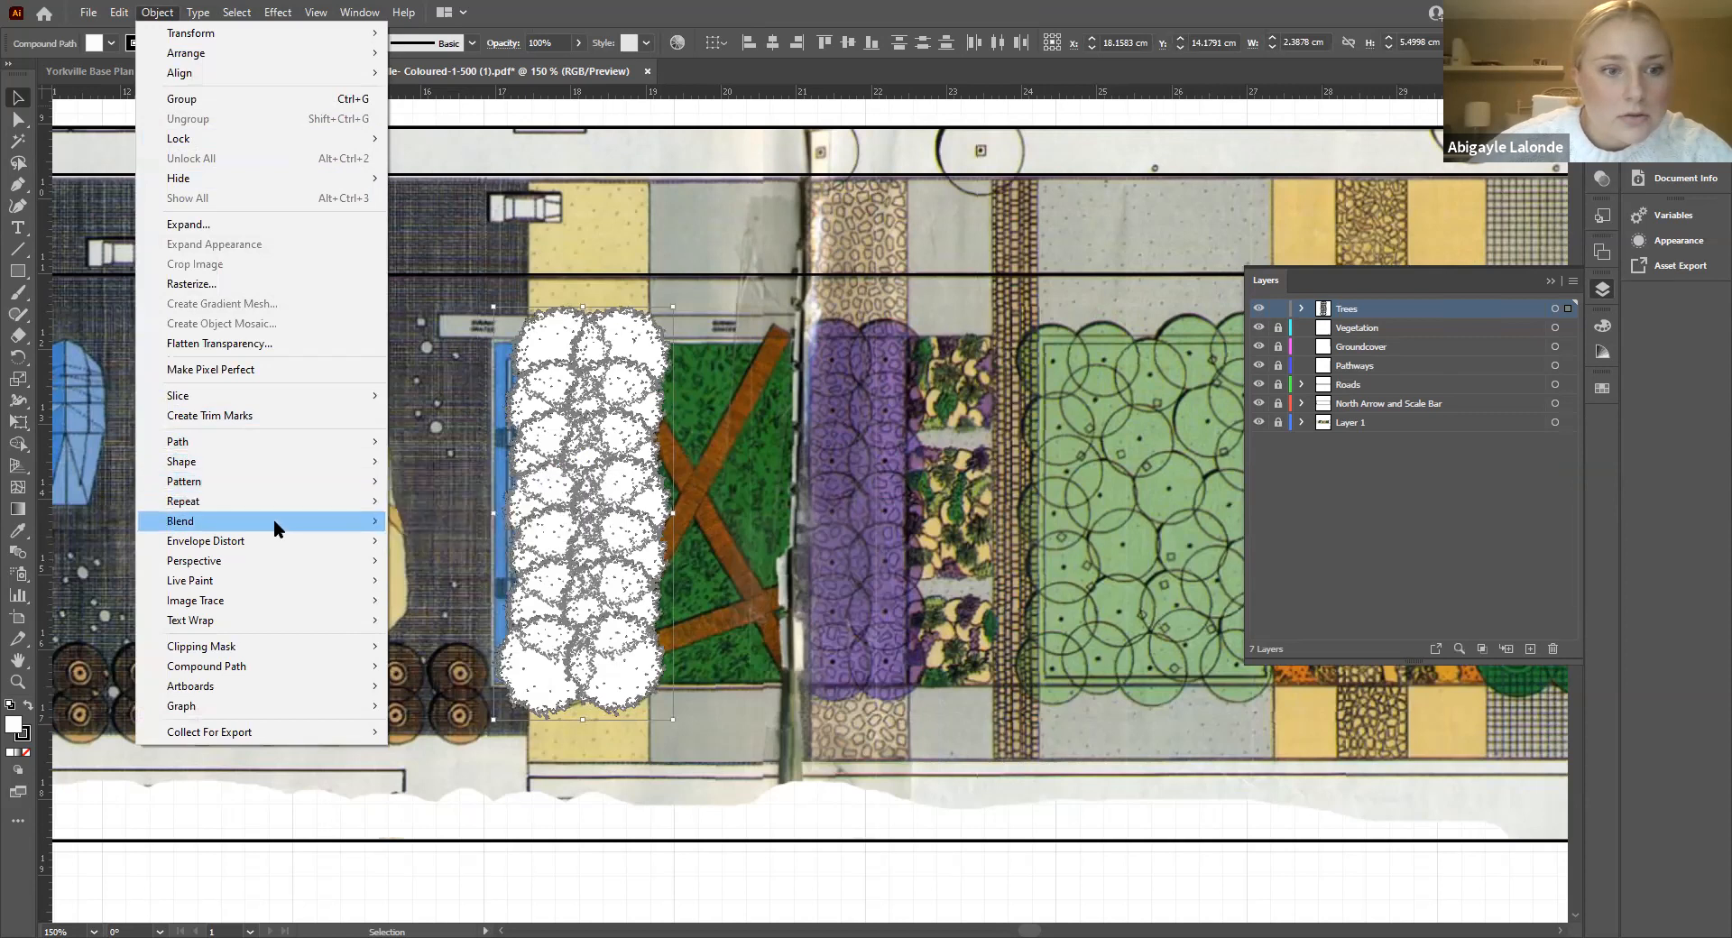
pyautogui.moveTo(368, 13)
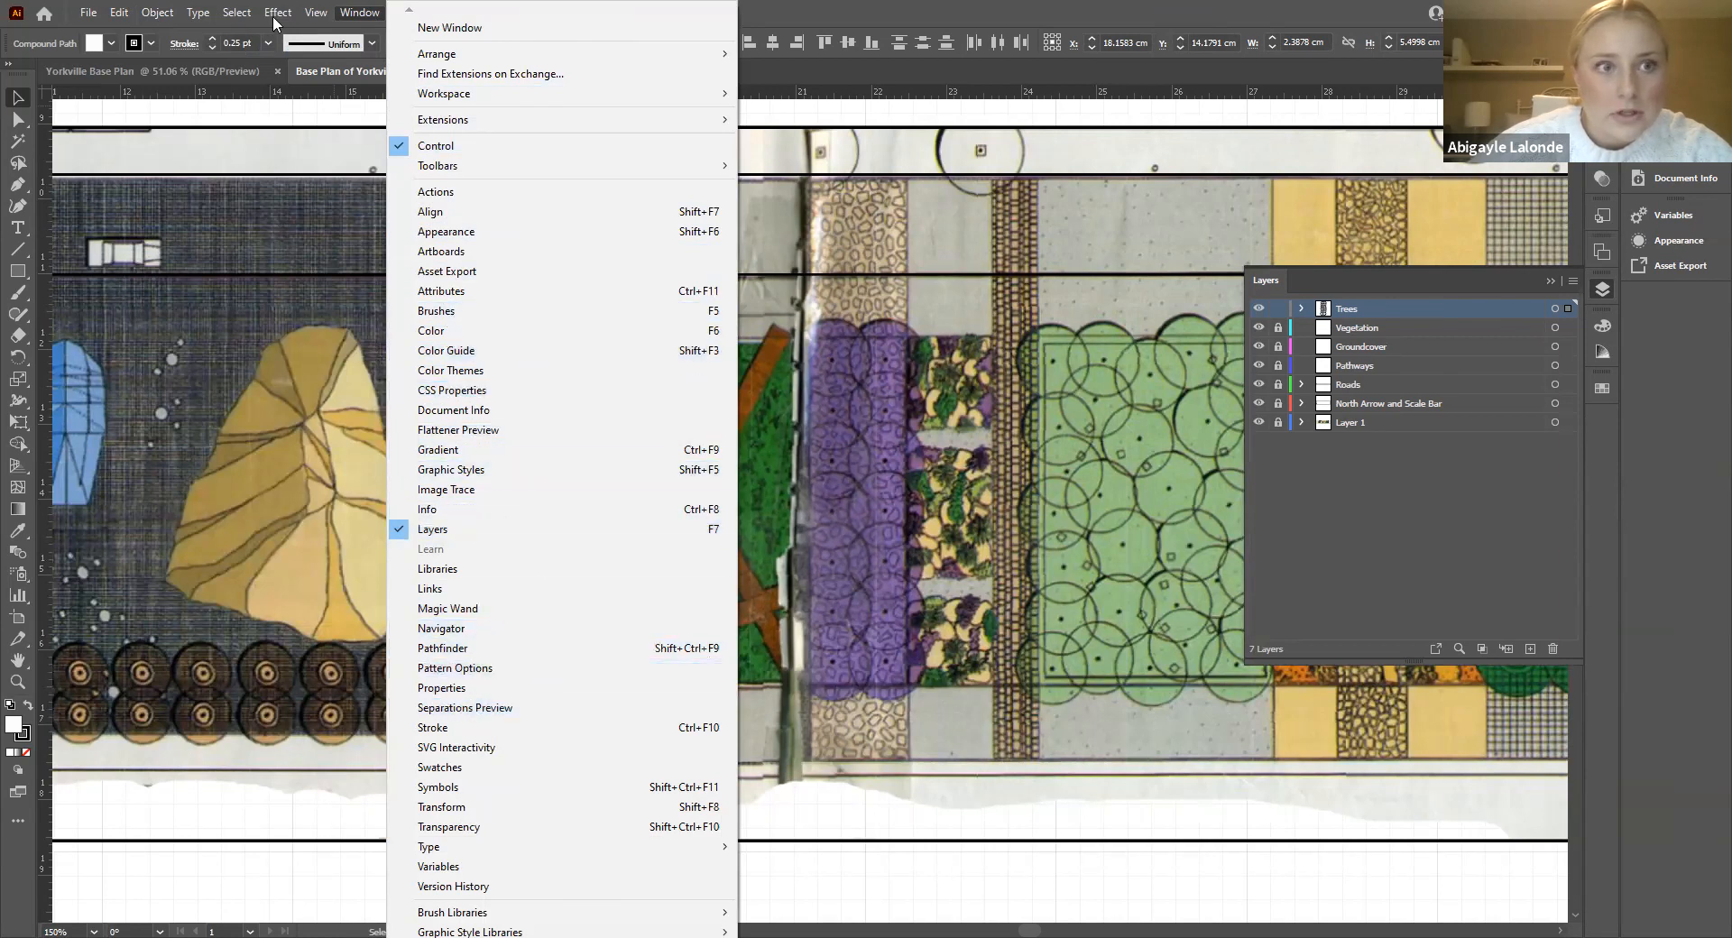
pyautogui.moveTo(157, 12)
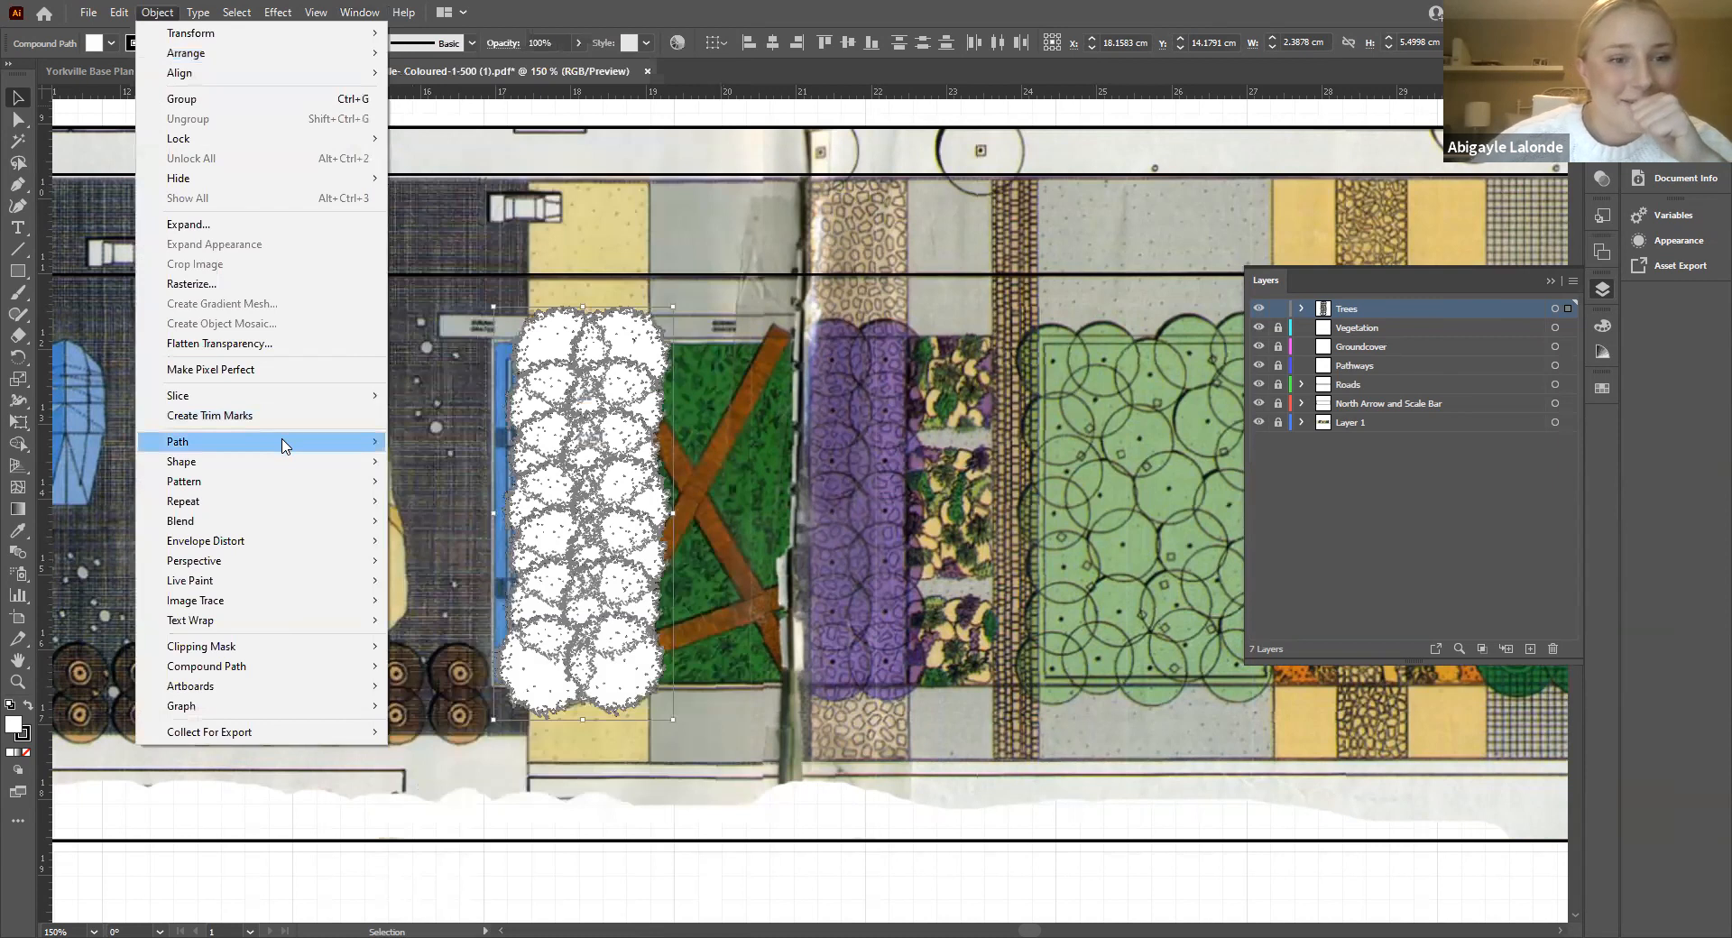
pyautogui.moveTo(305, 445)
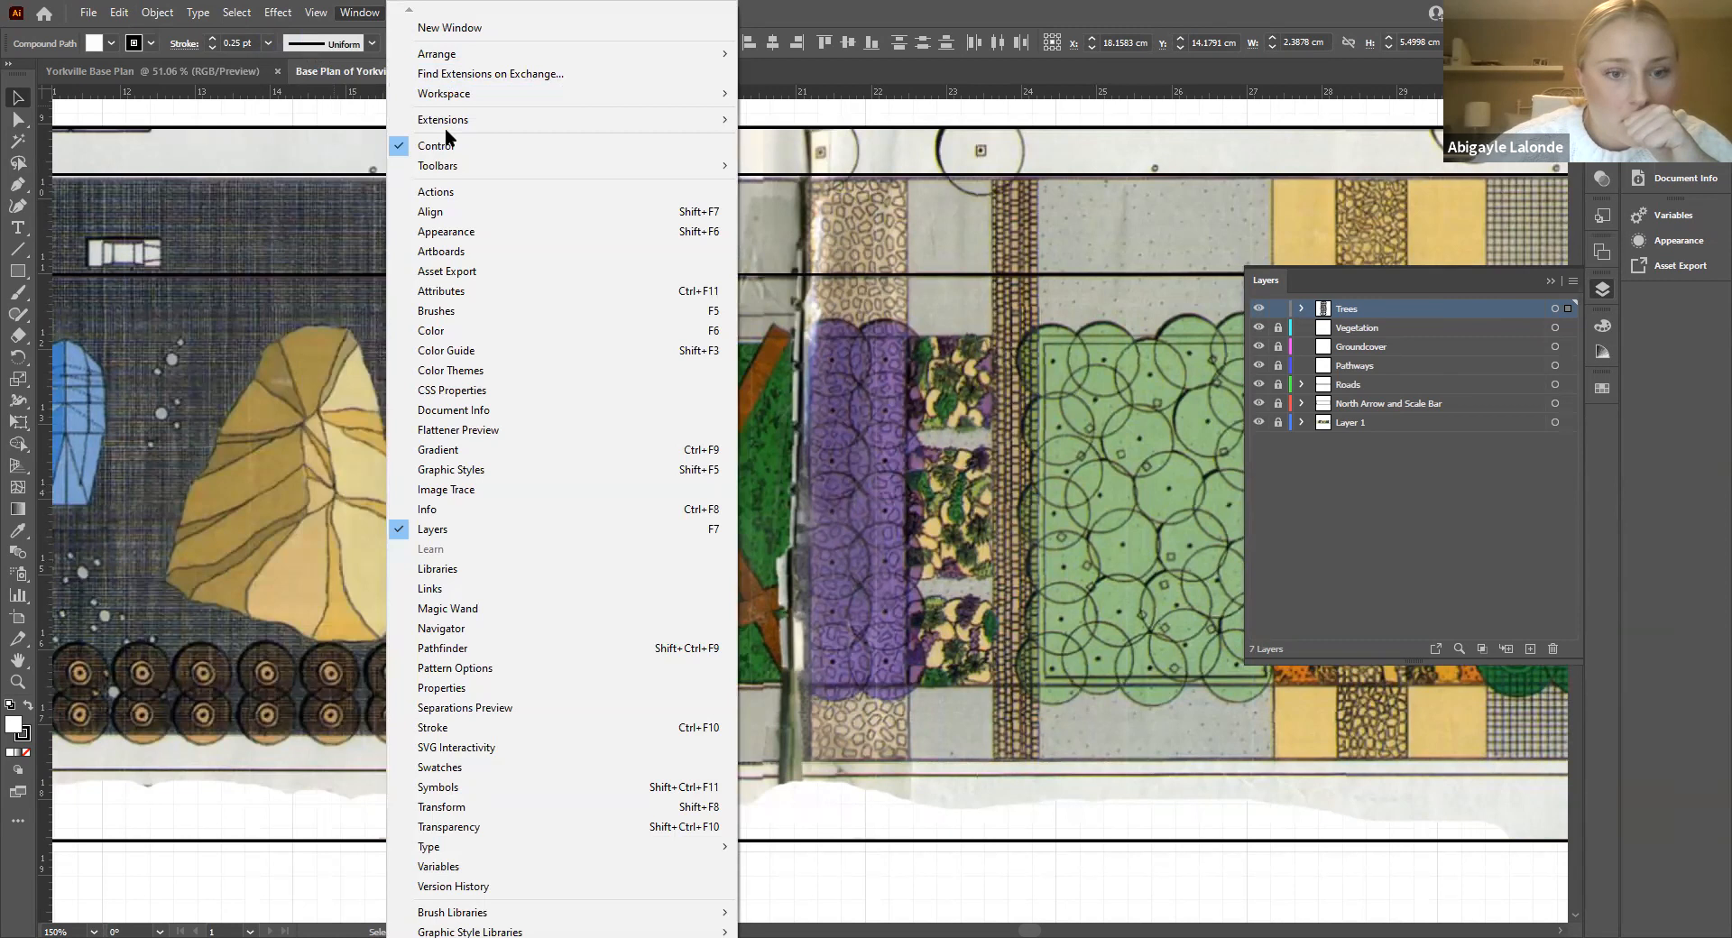
pyautogui.click(479, 656)
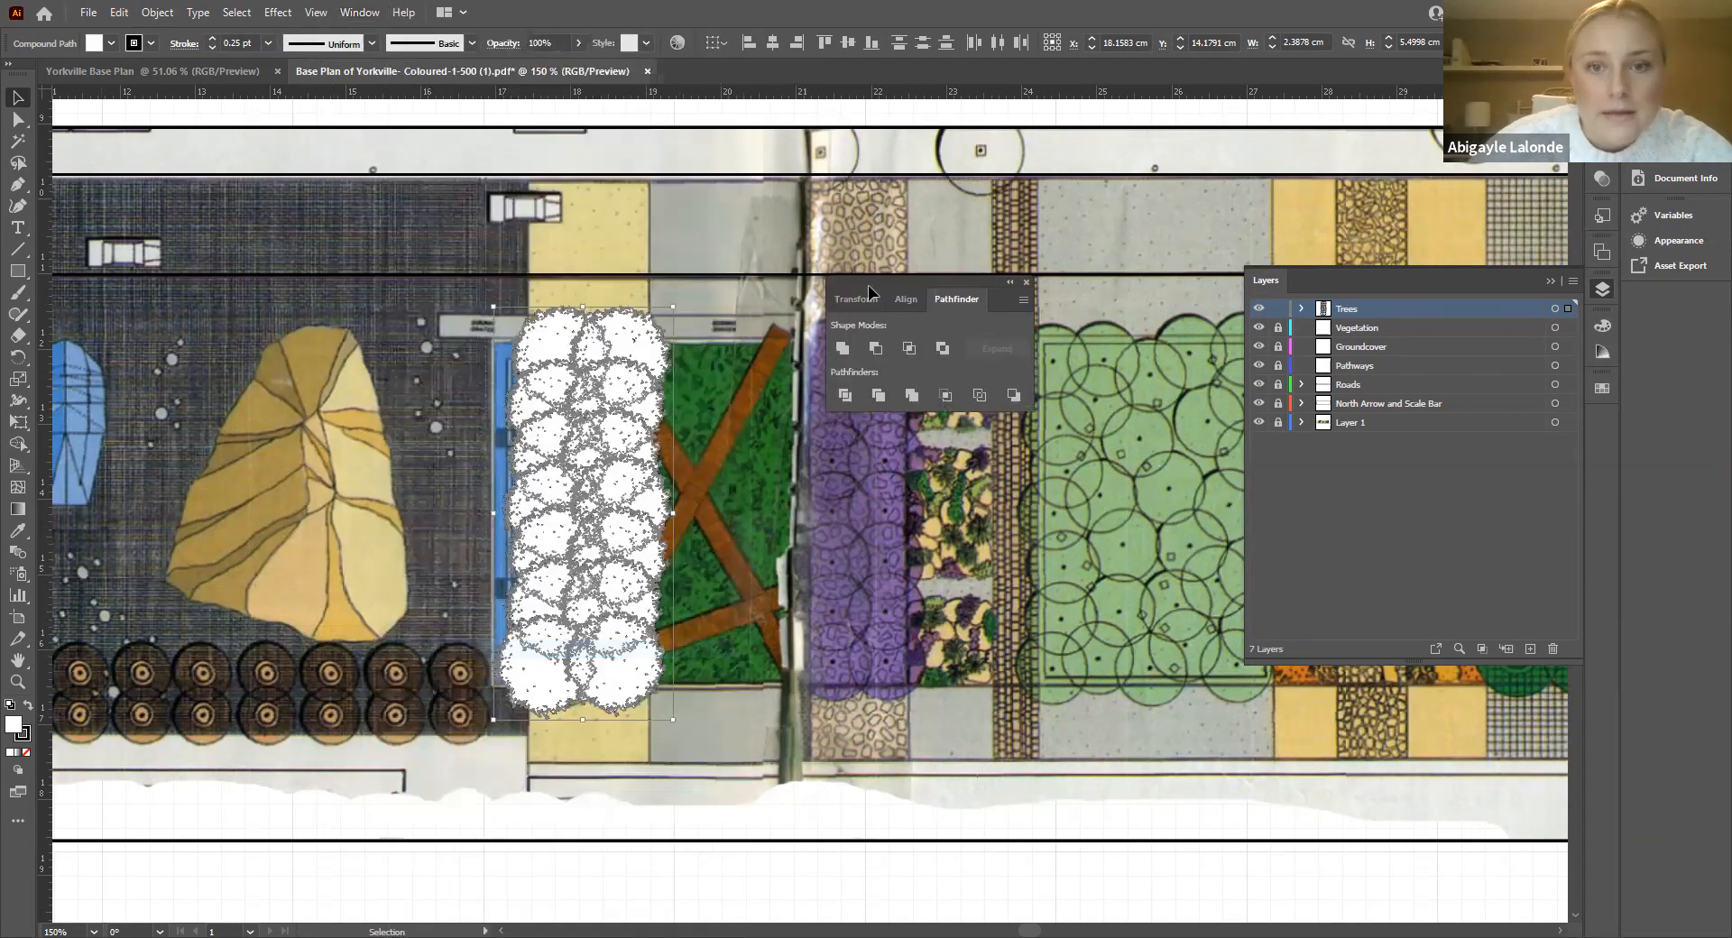
pyautogui.click(1030, 282)
pyautogui.click(729, 751)
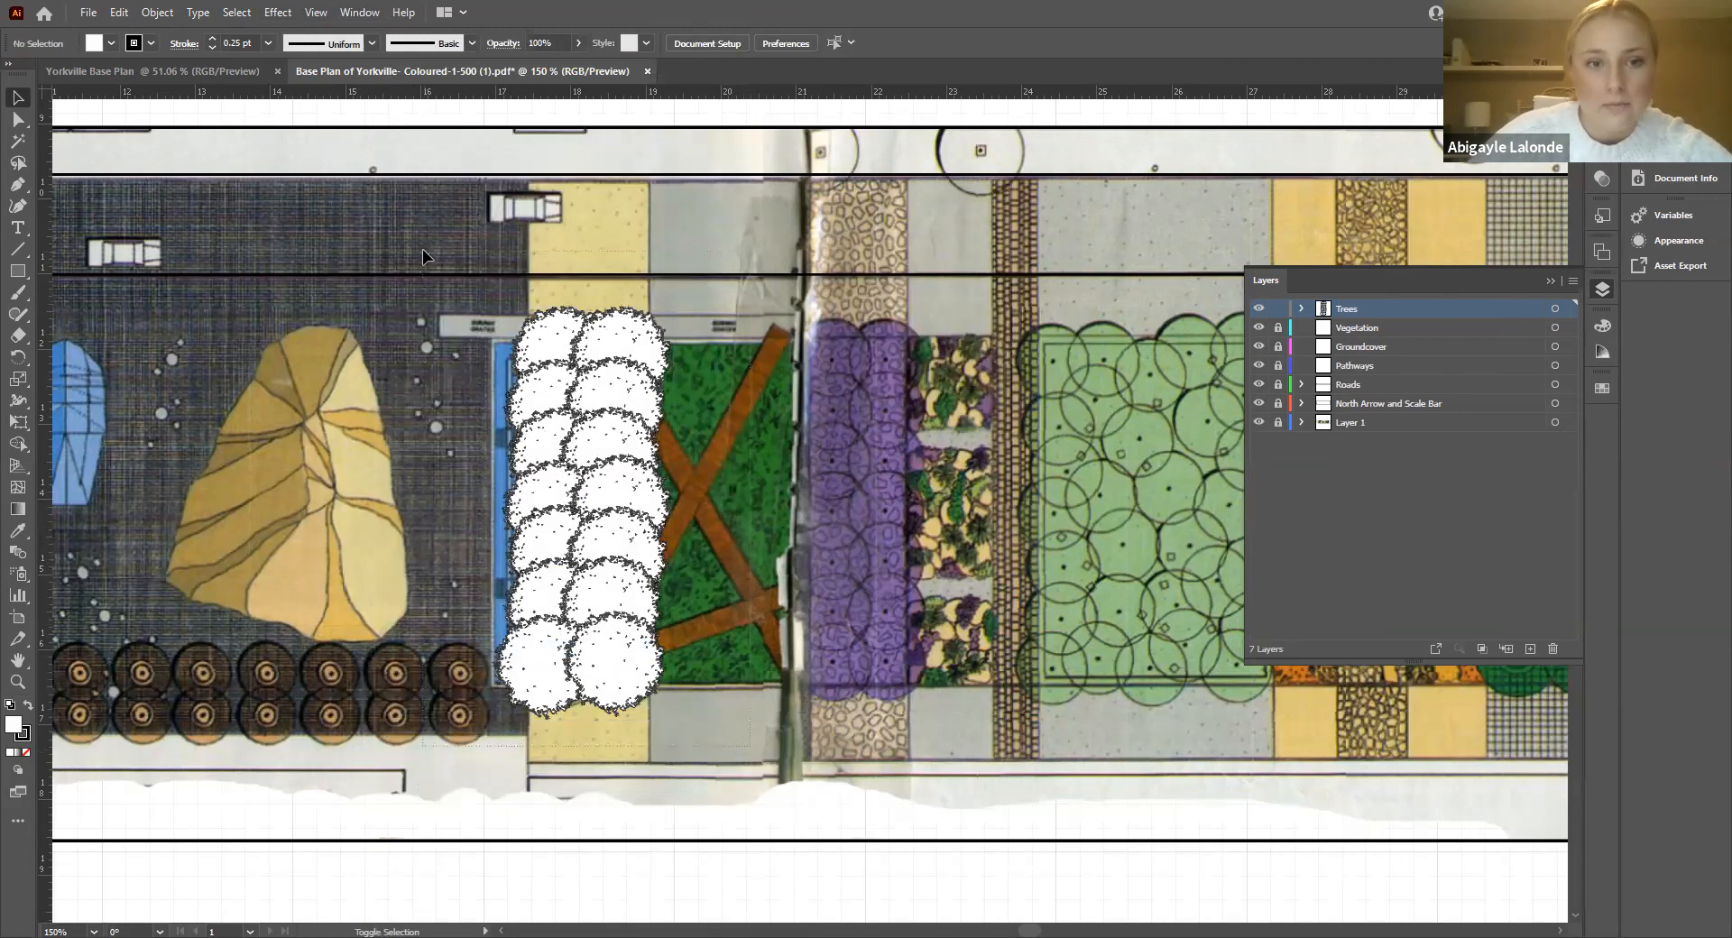
# Step: Try merging all tree symbols on the Trees layer into one shape with the Pathfinder Unite operation
pyautogui.hotkey('ctrl', 'a')
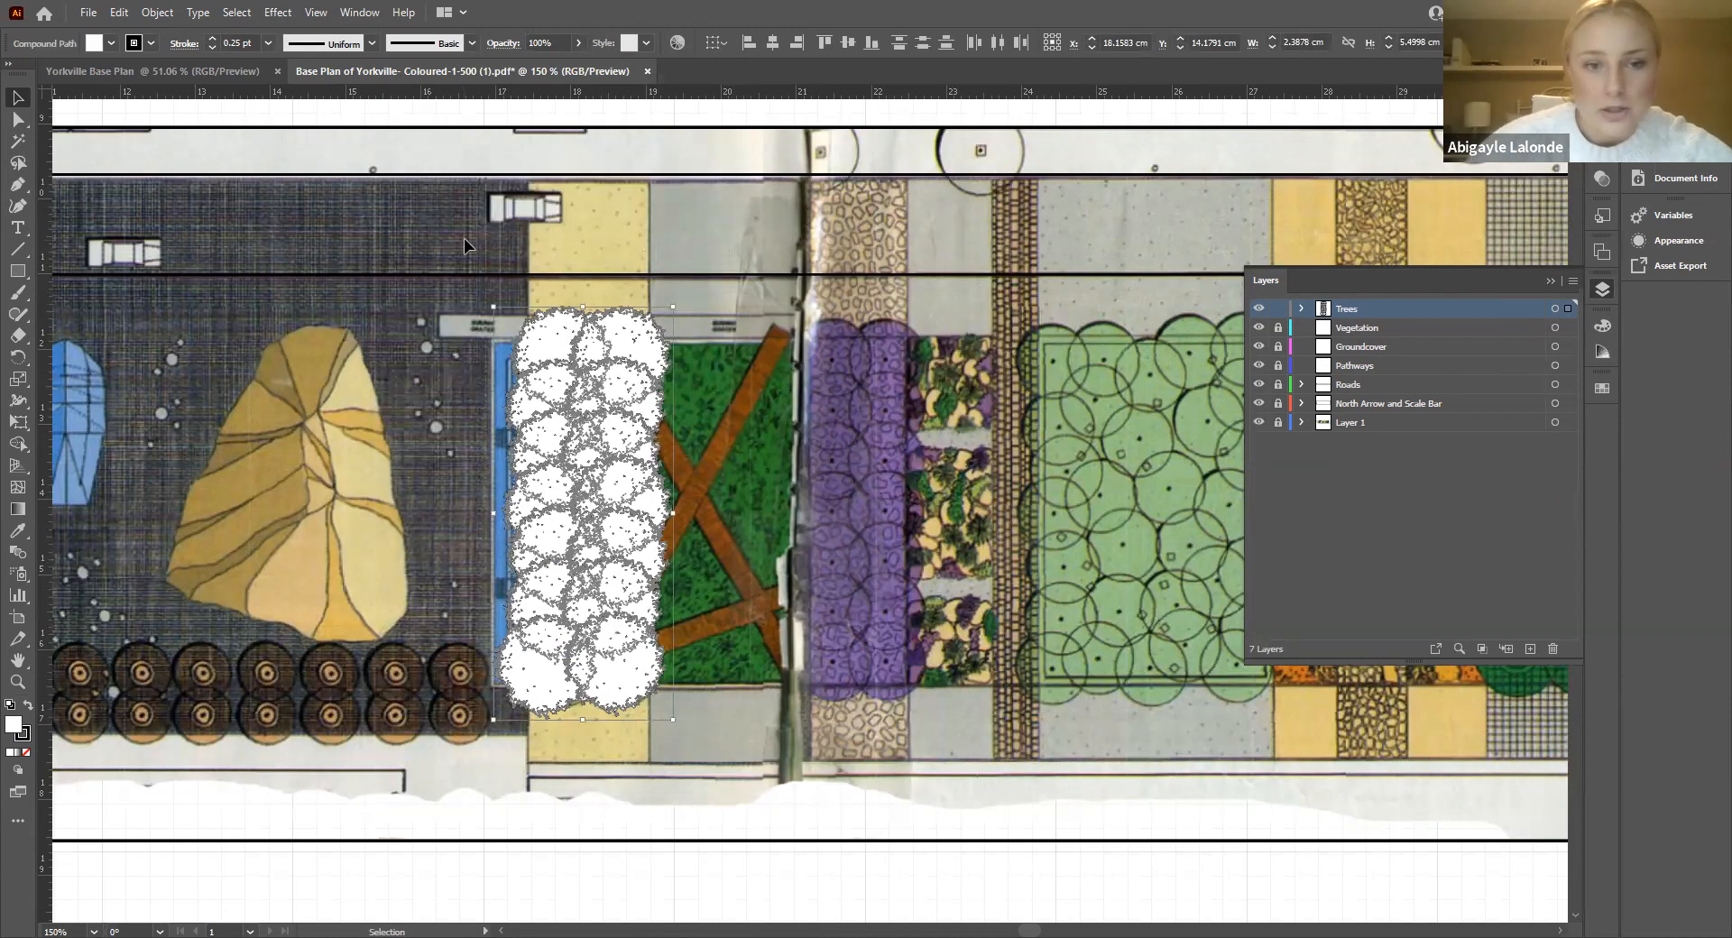
pyautogui.click(348, 14)
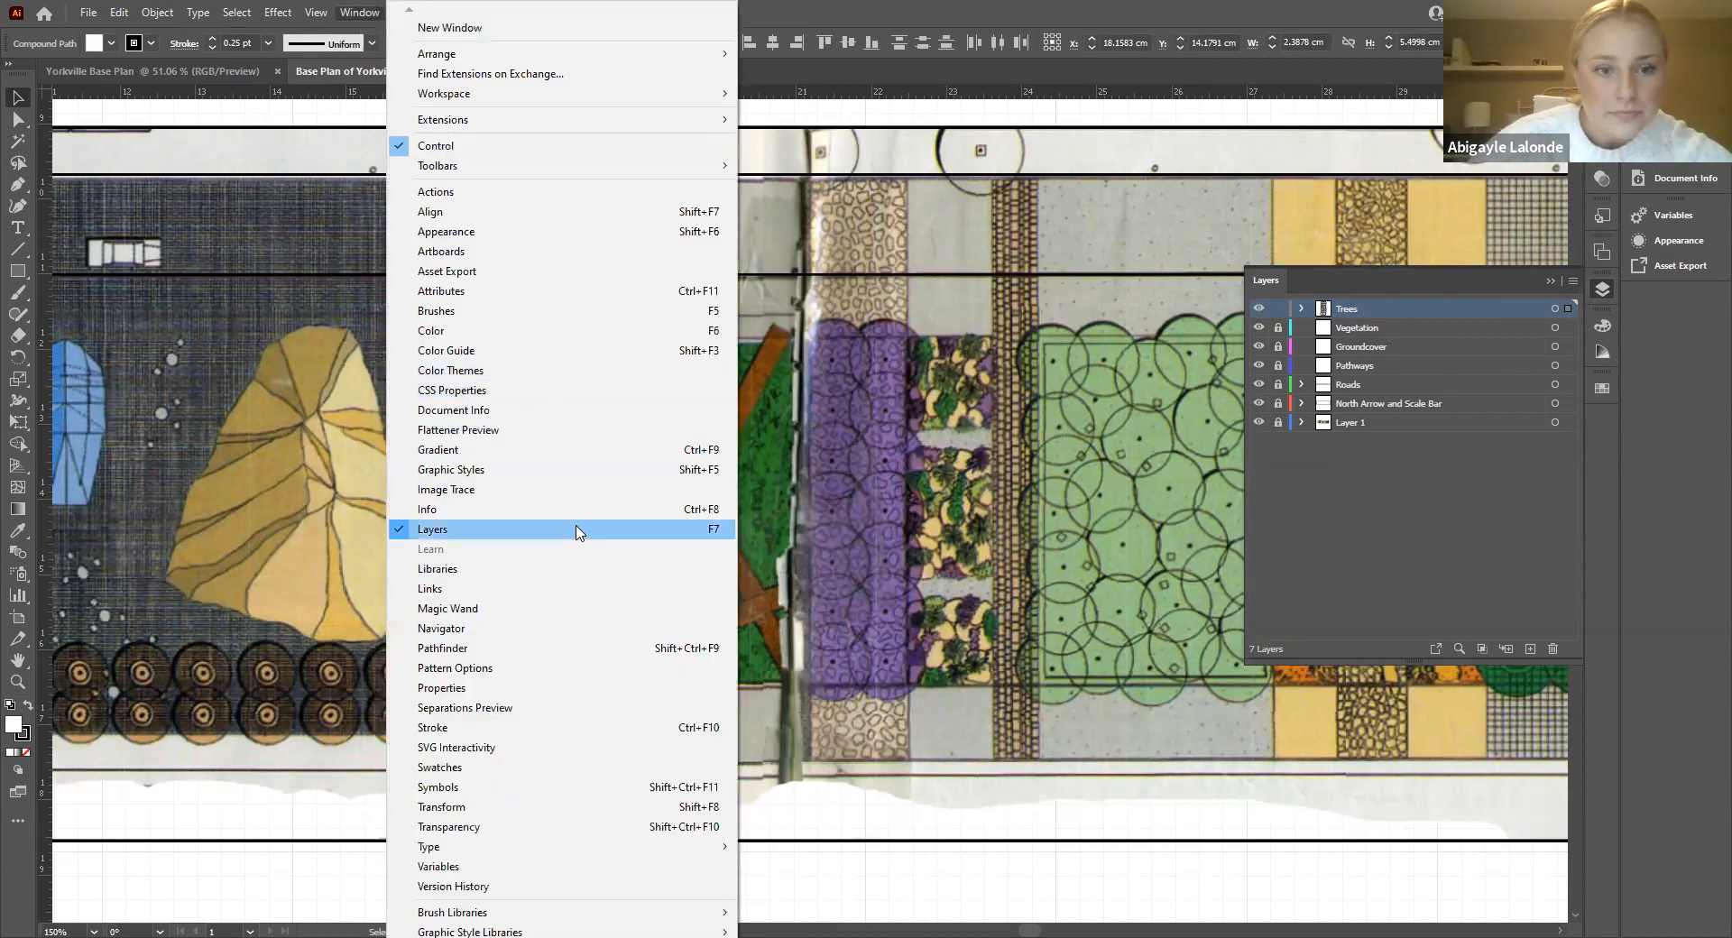
pyautogui.click(506, 657)
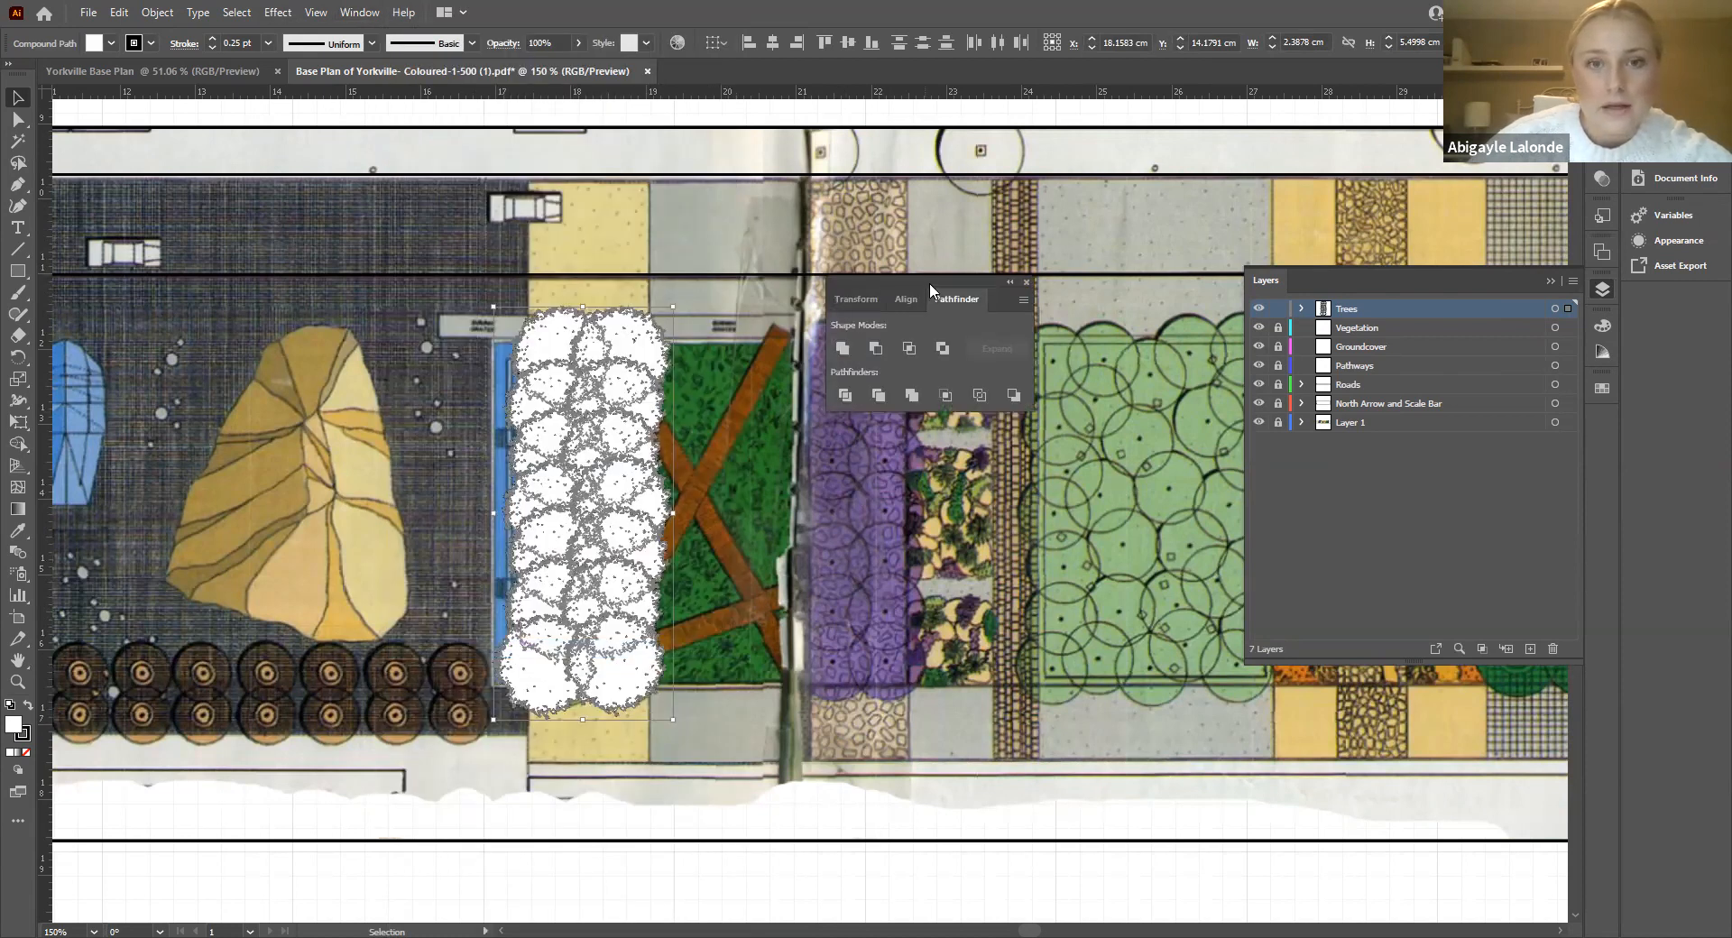
pyautogui.moveTo(846, 282); pyautogui.dragTo(763, 274)
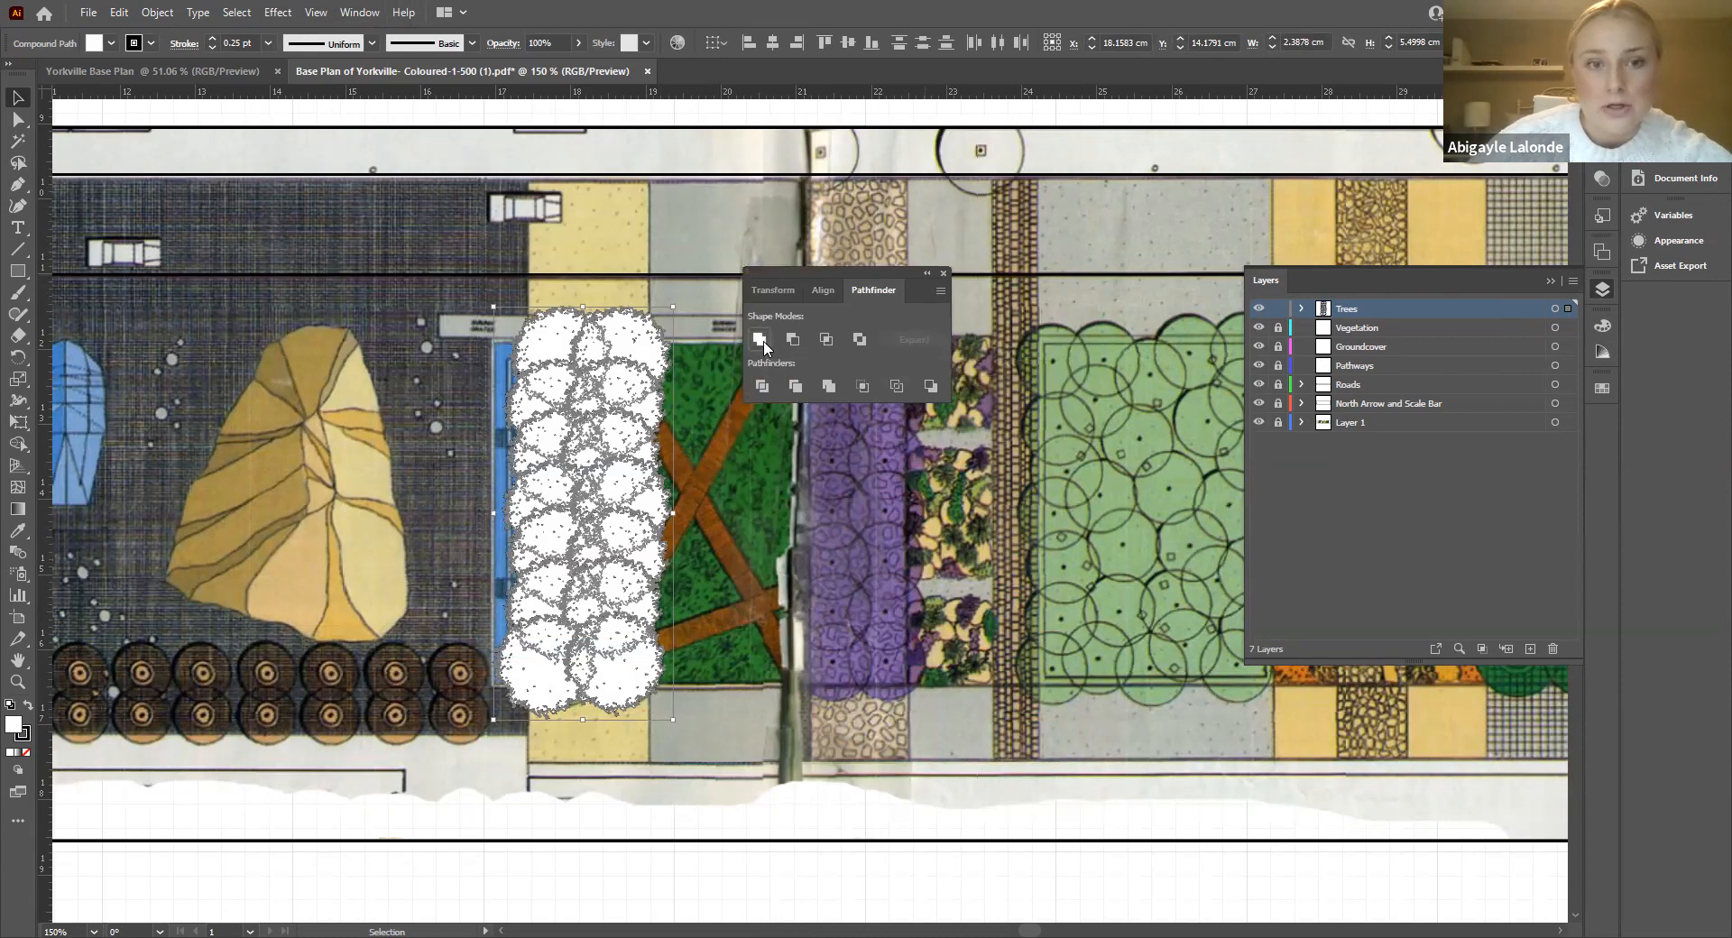
pyautogui.click(759, 340)
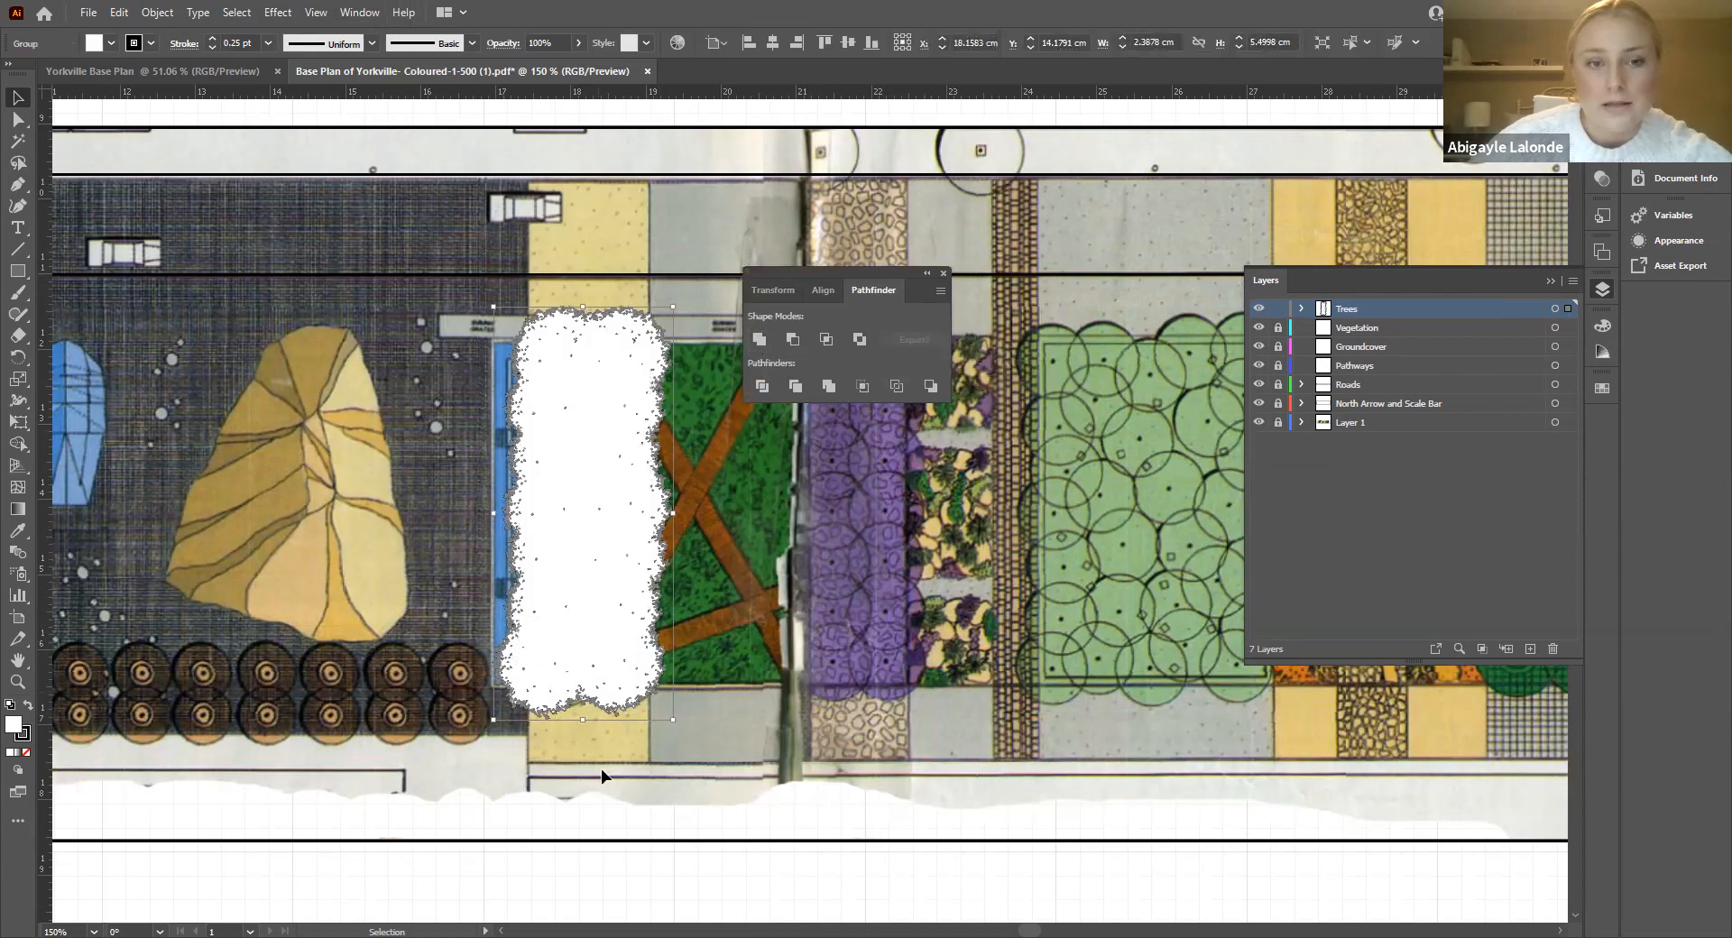
pyautogui.click(717, 444)
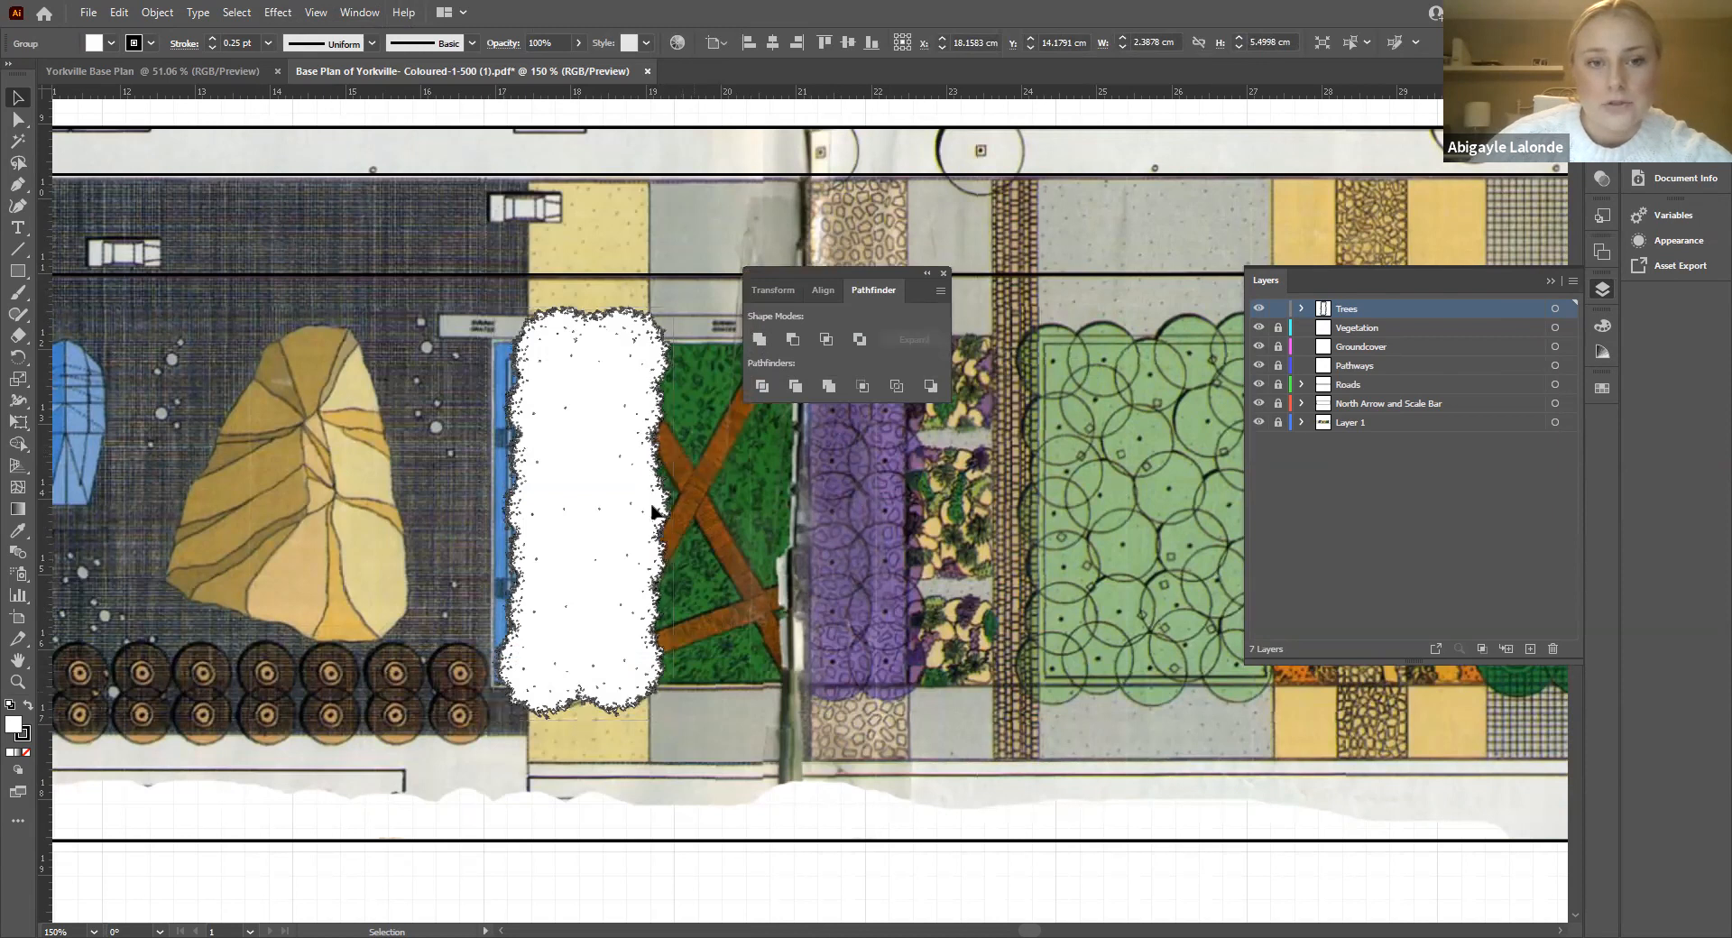
pyautogui.click(587, 460)
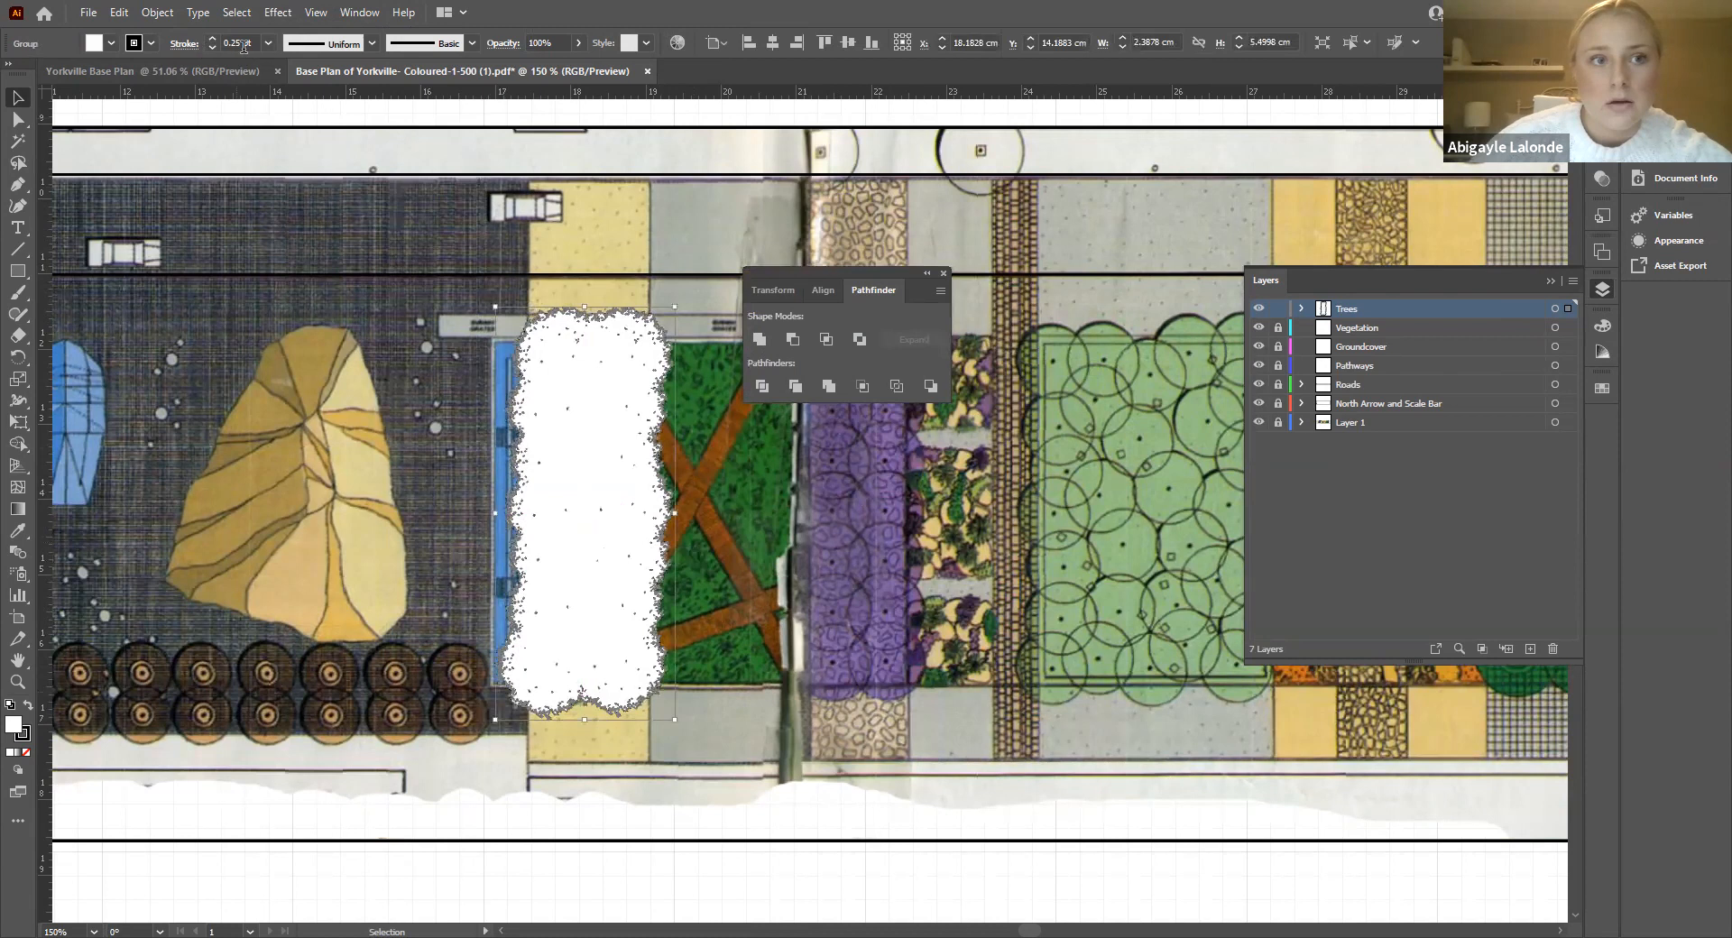
# Step: Try the Pathfinder Minus Front and Divide operations on the tree shapes, undoing the Minus Front result
pyautogui.click(828, 530)
pyautogui.click(641, 510)
pyautogui.click(794, 339)
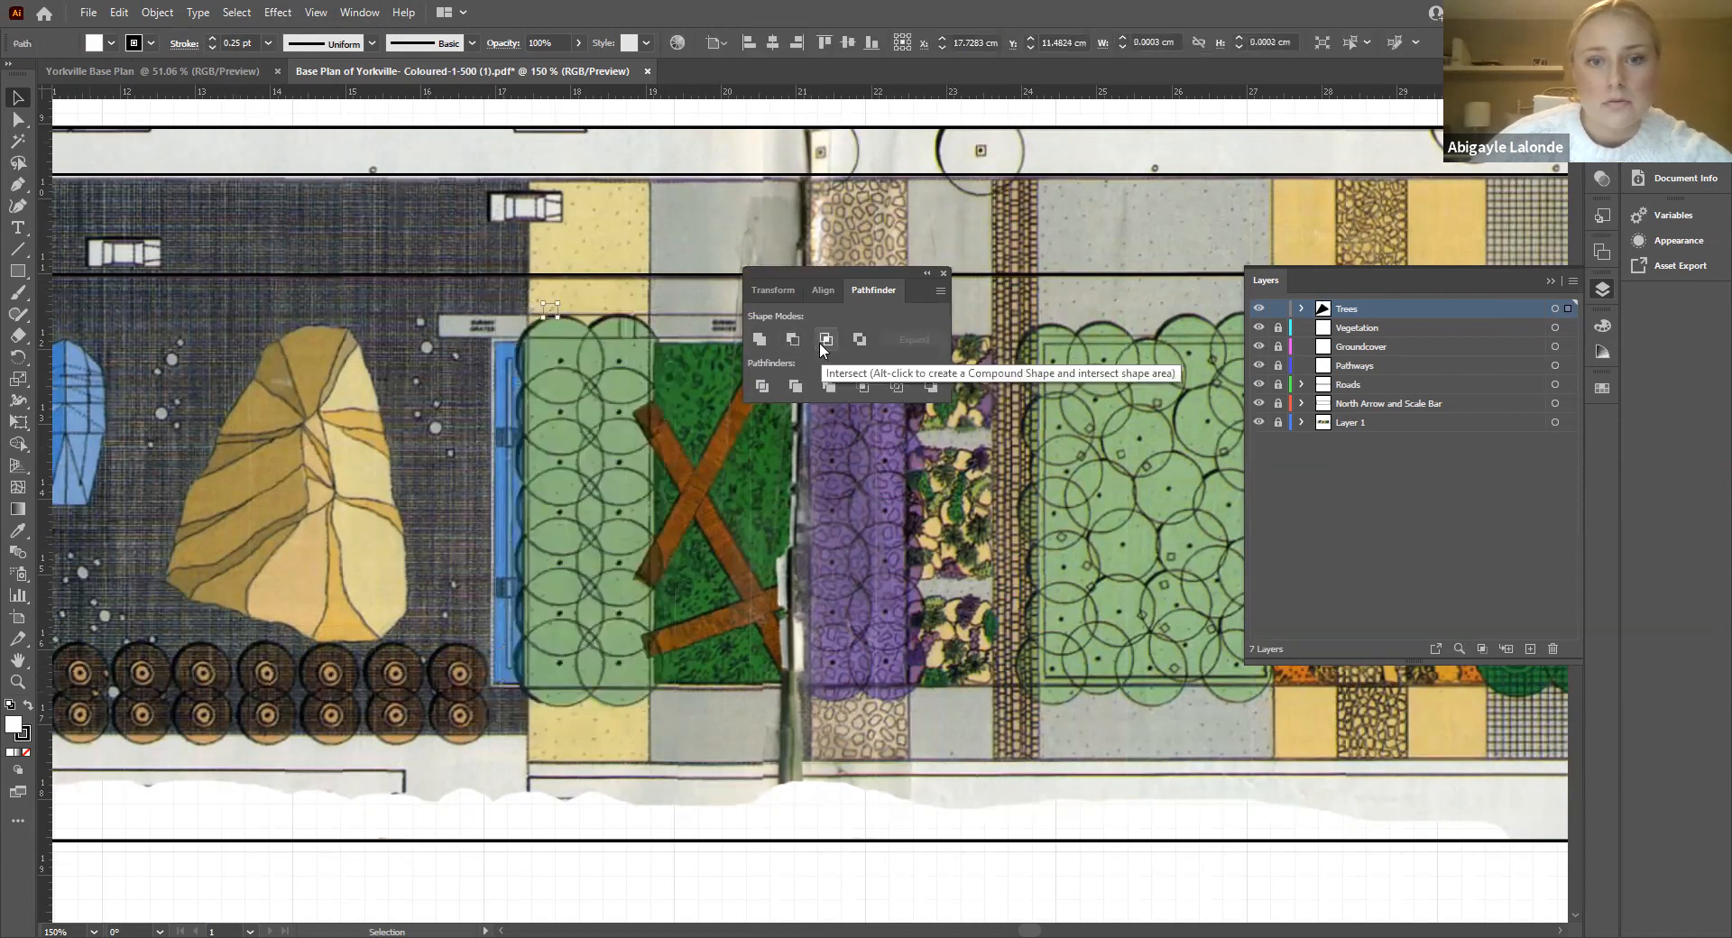
pyautogui.hotkey('ctrl', 'z')
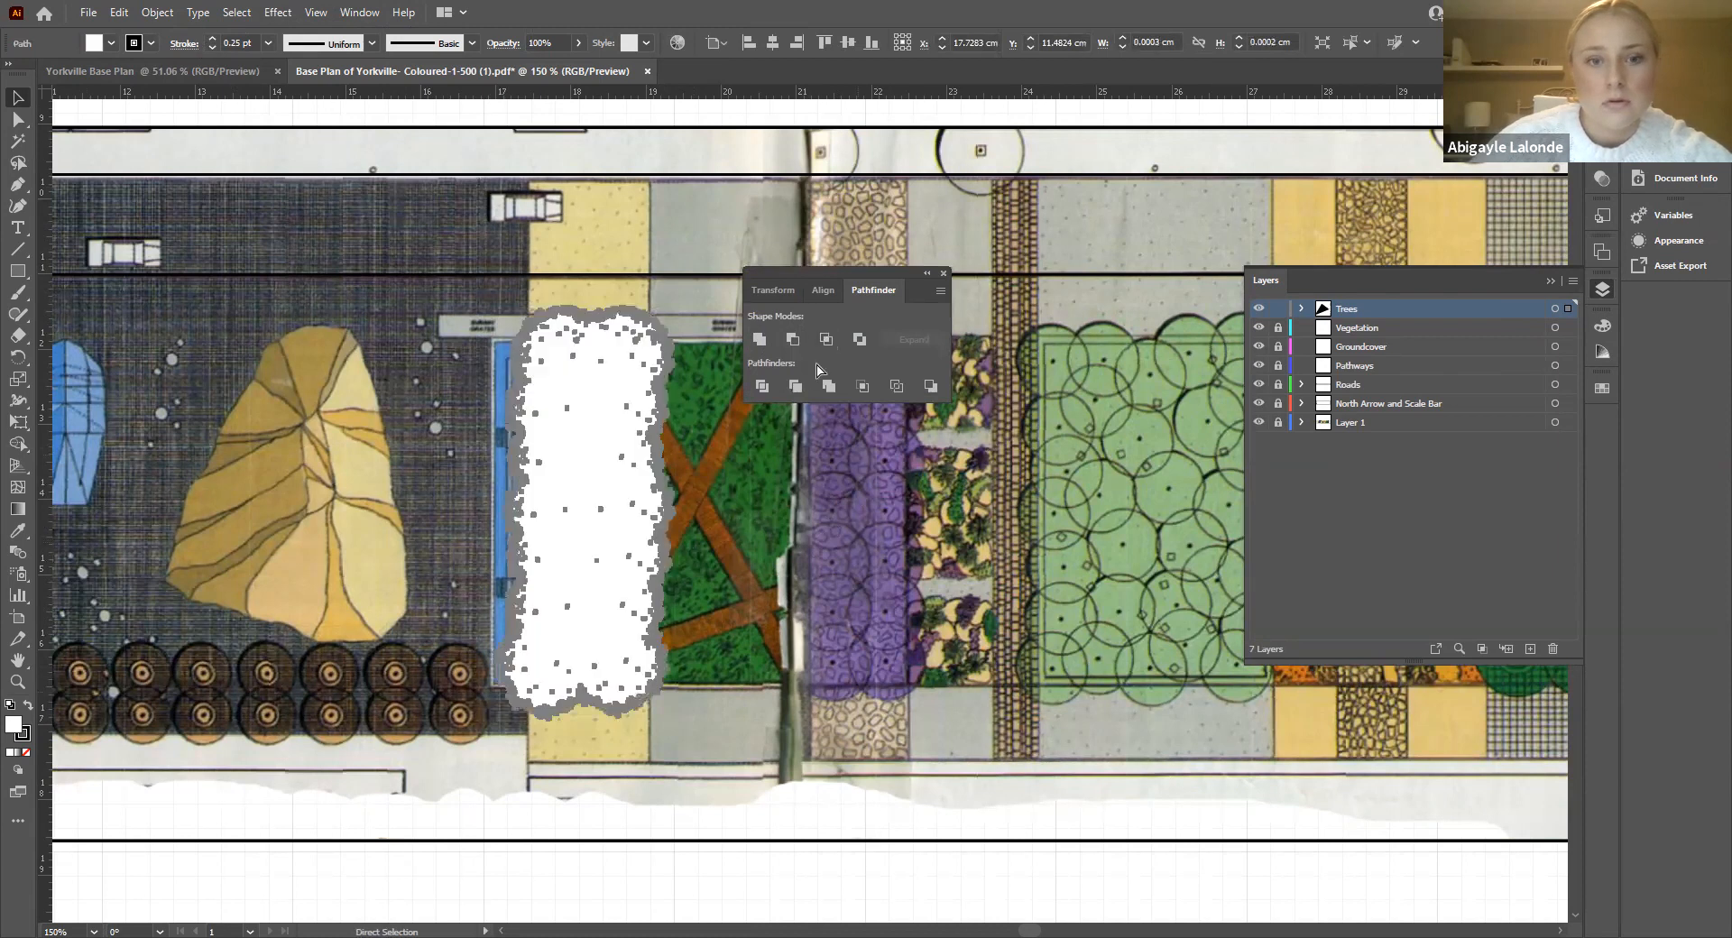
pyautogui.click(761, 385)
pyautogui.click(716, 449)
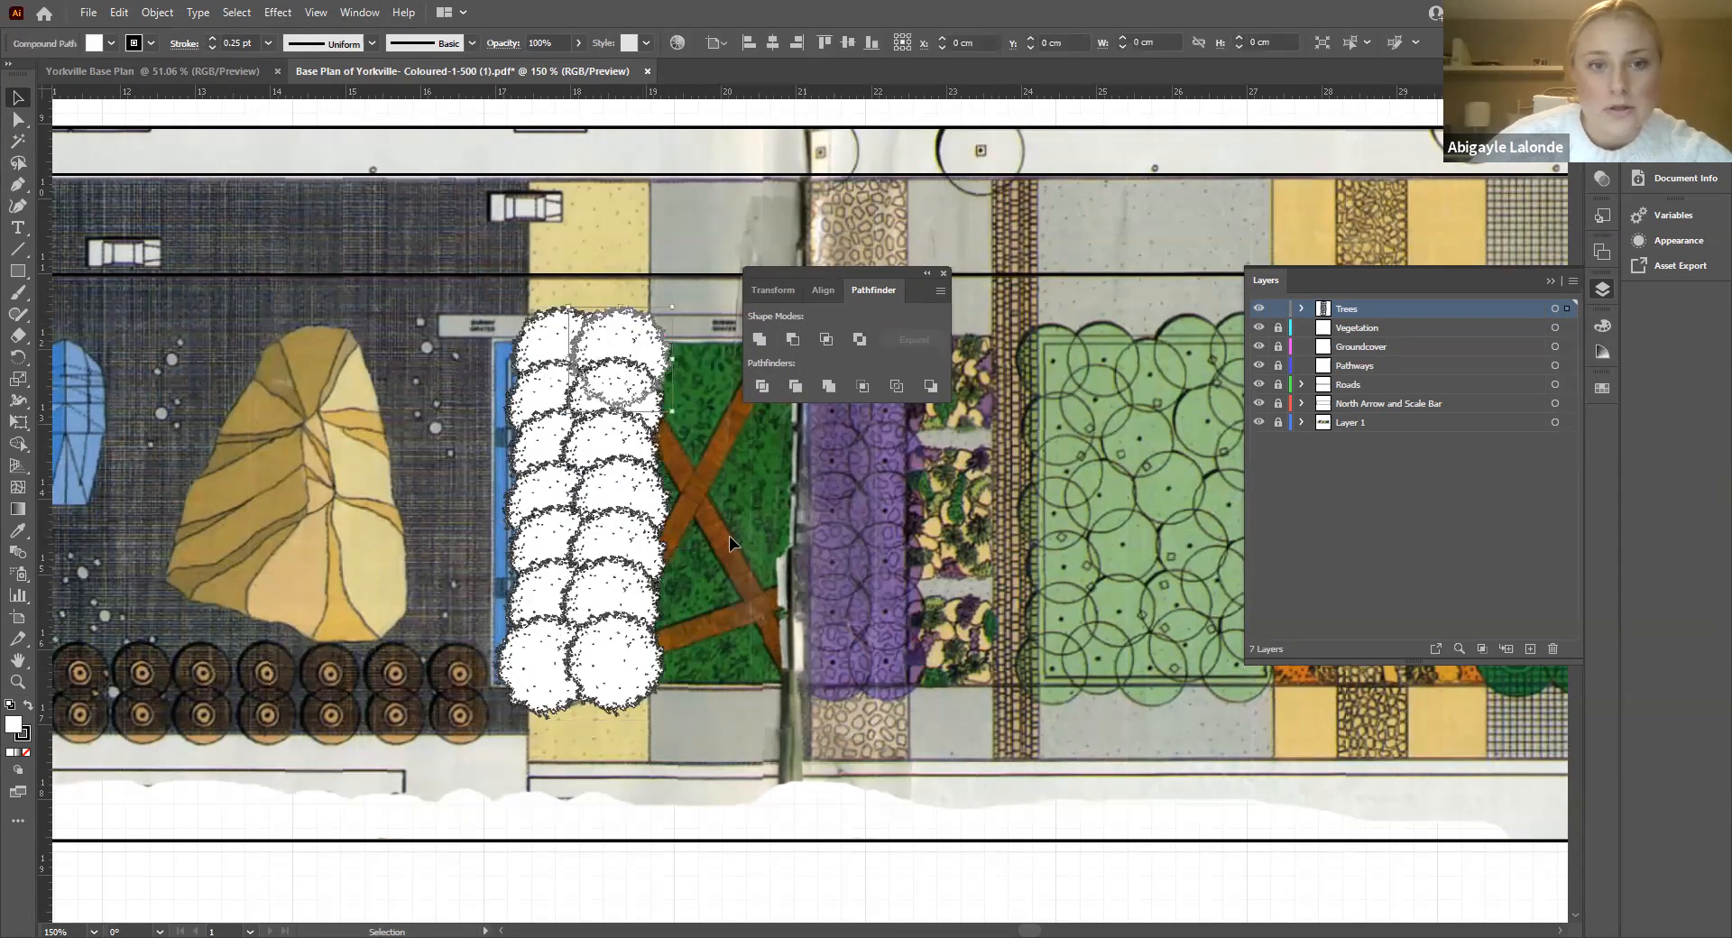
# Step: Unite all the white-filled tree symbols again and inspect the merged outline with Layer 1 hidden
pyautogui.click(499, 332)
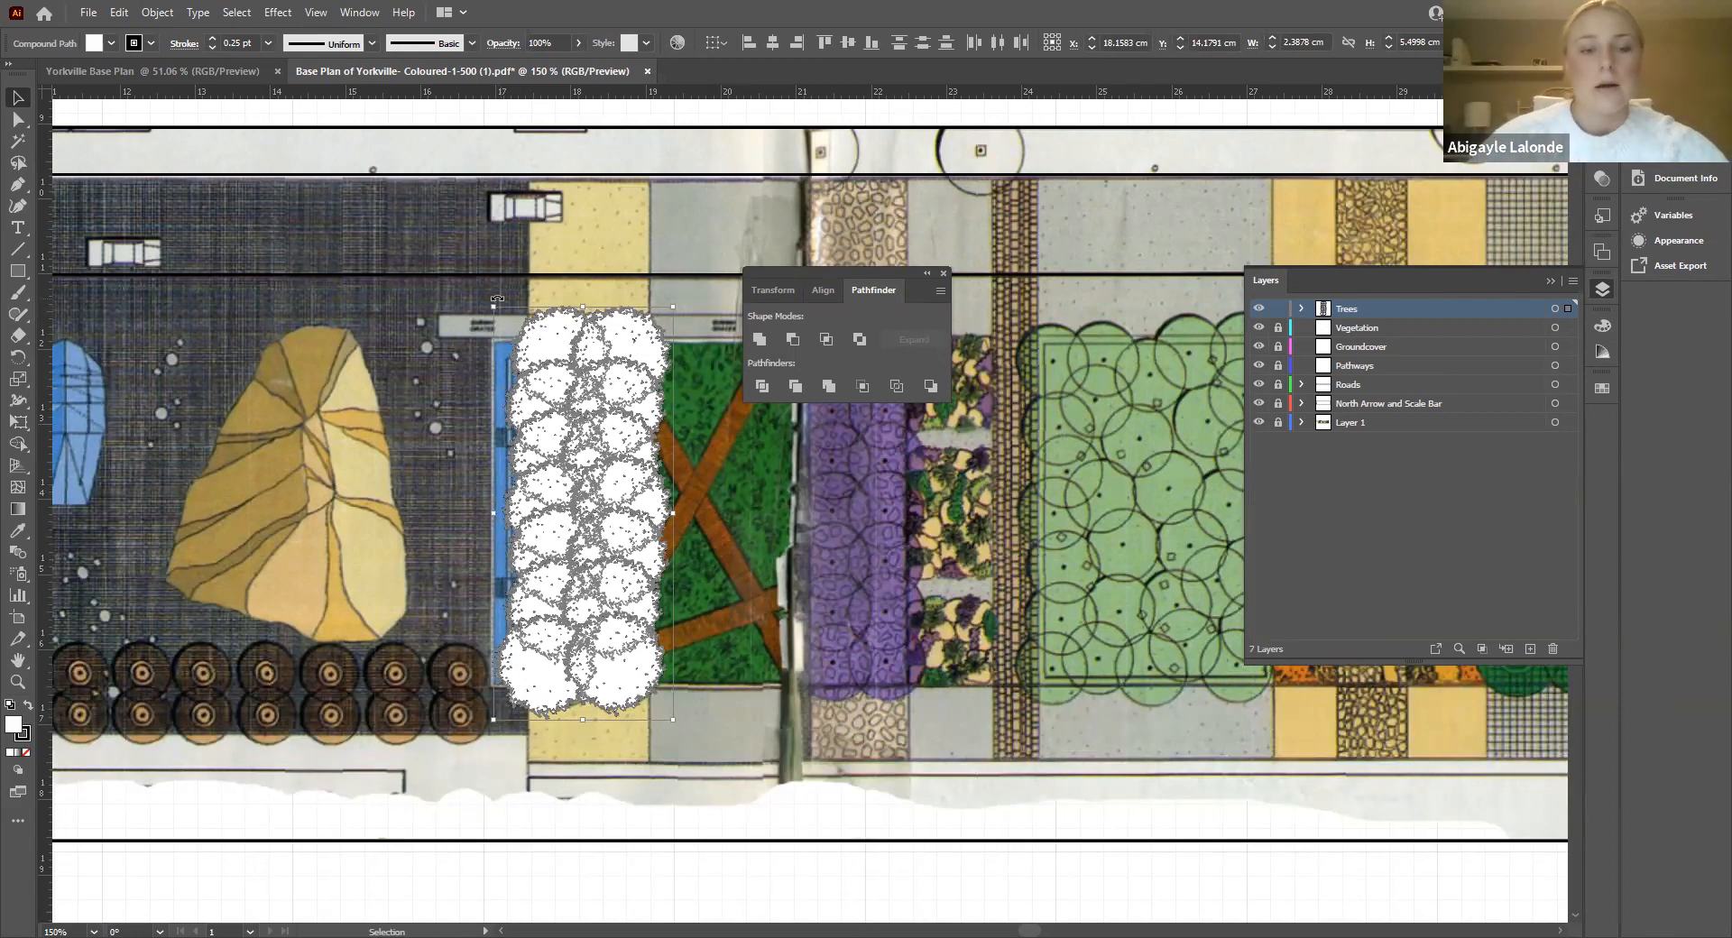
pyautogui.click(760, 341)
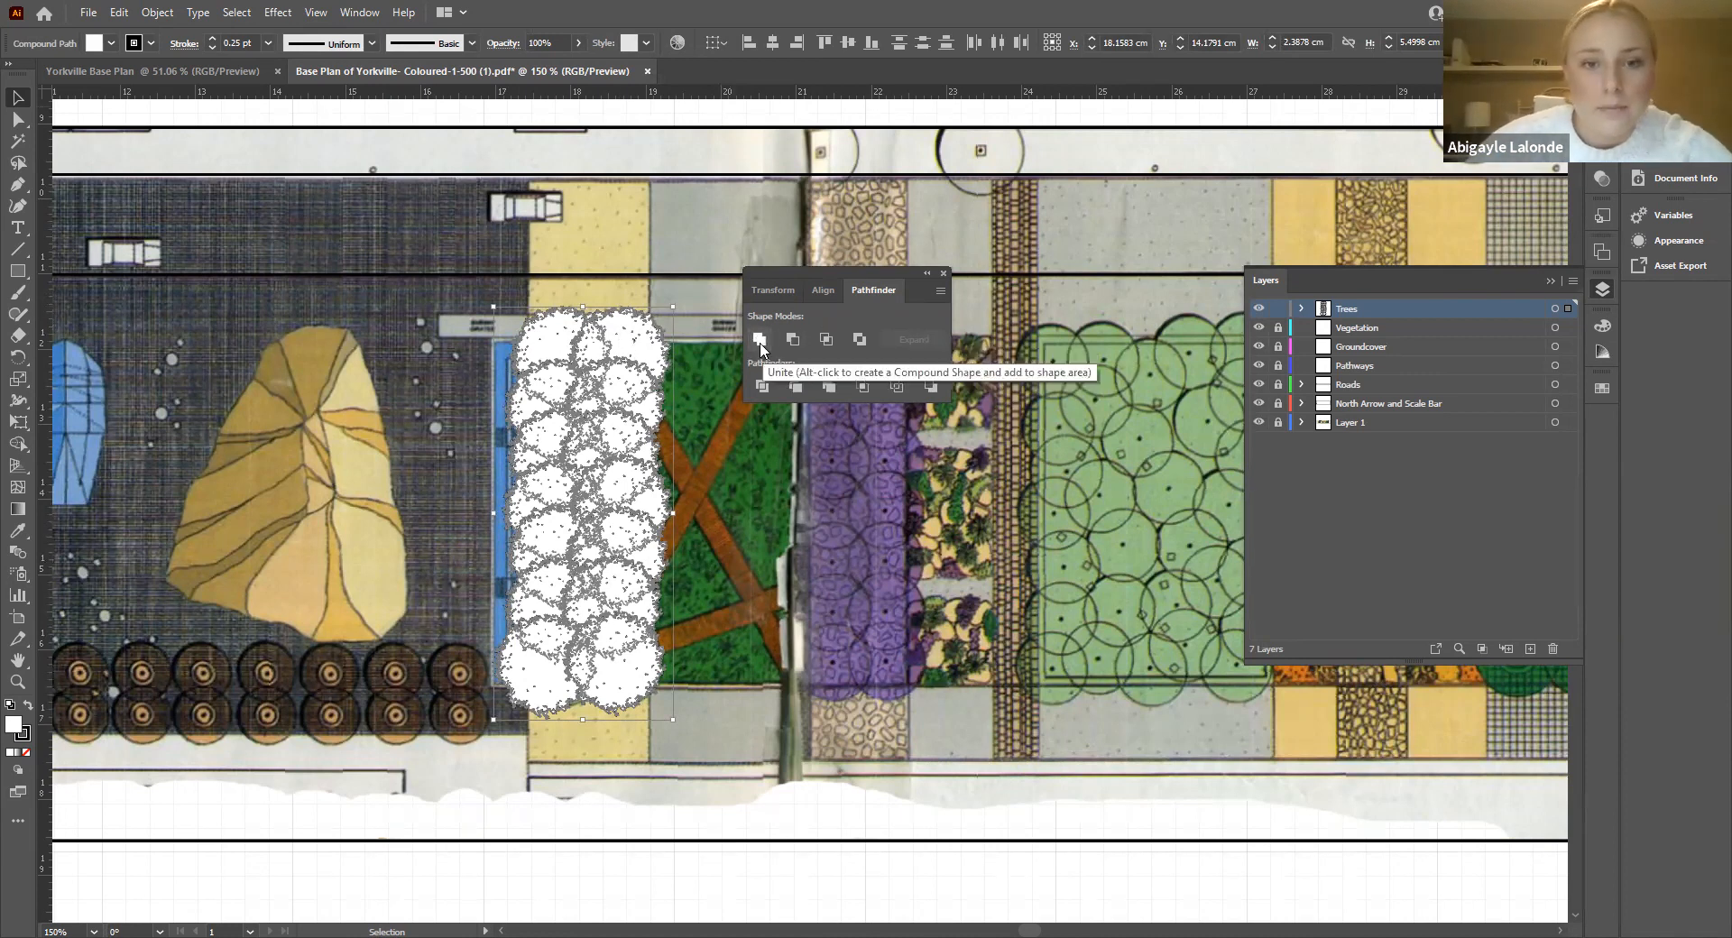
pyautogui.click(718, 507)
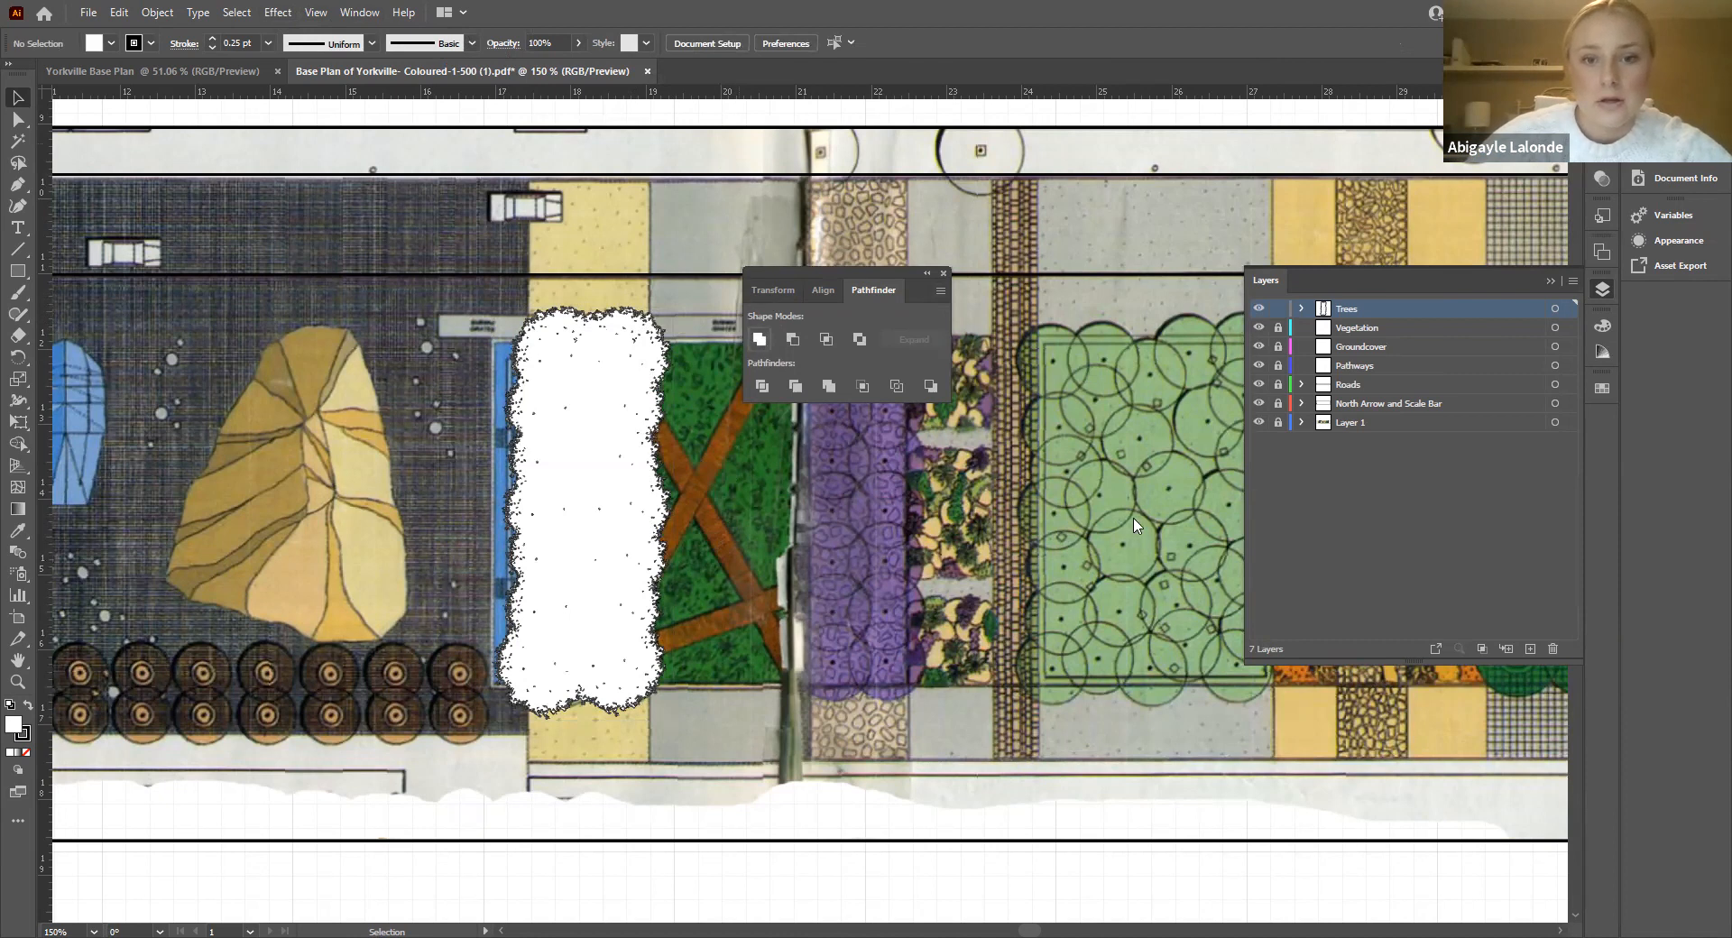
pyautogui.click(1019, 501)
pyautogui.click(943, 273)
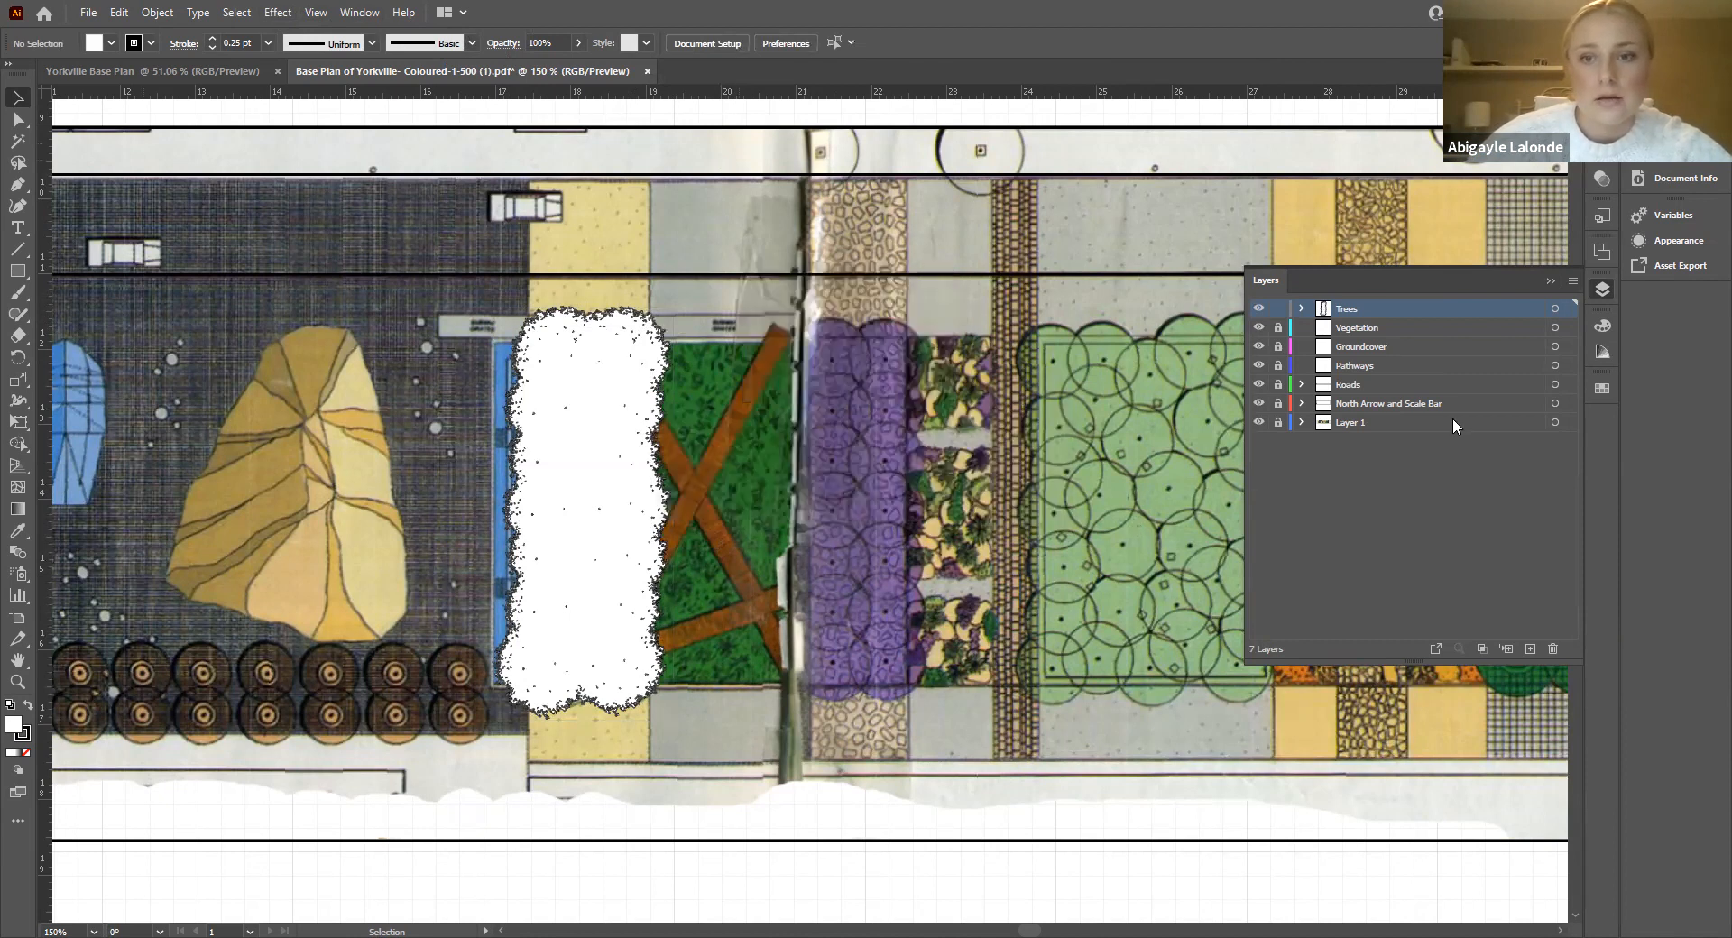
pyautogui.click(1258, 422)
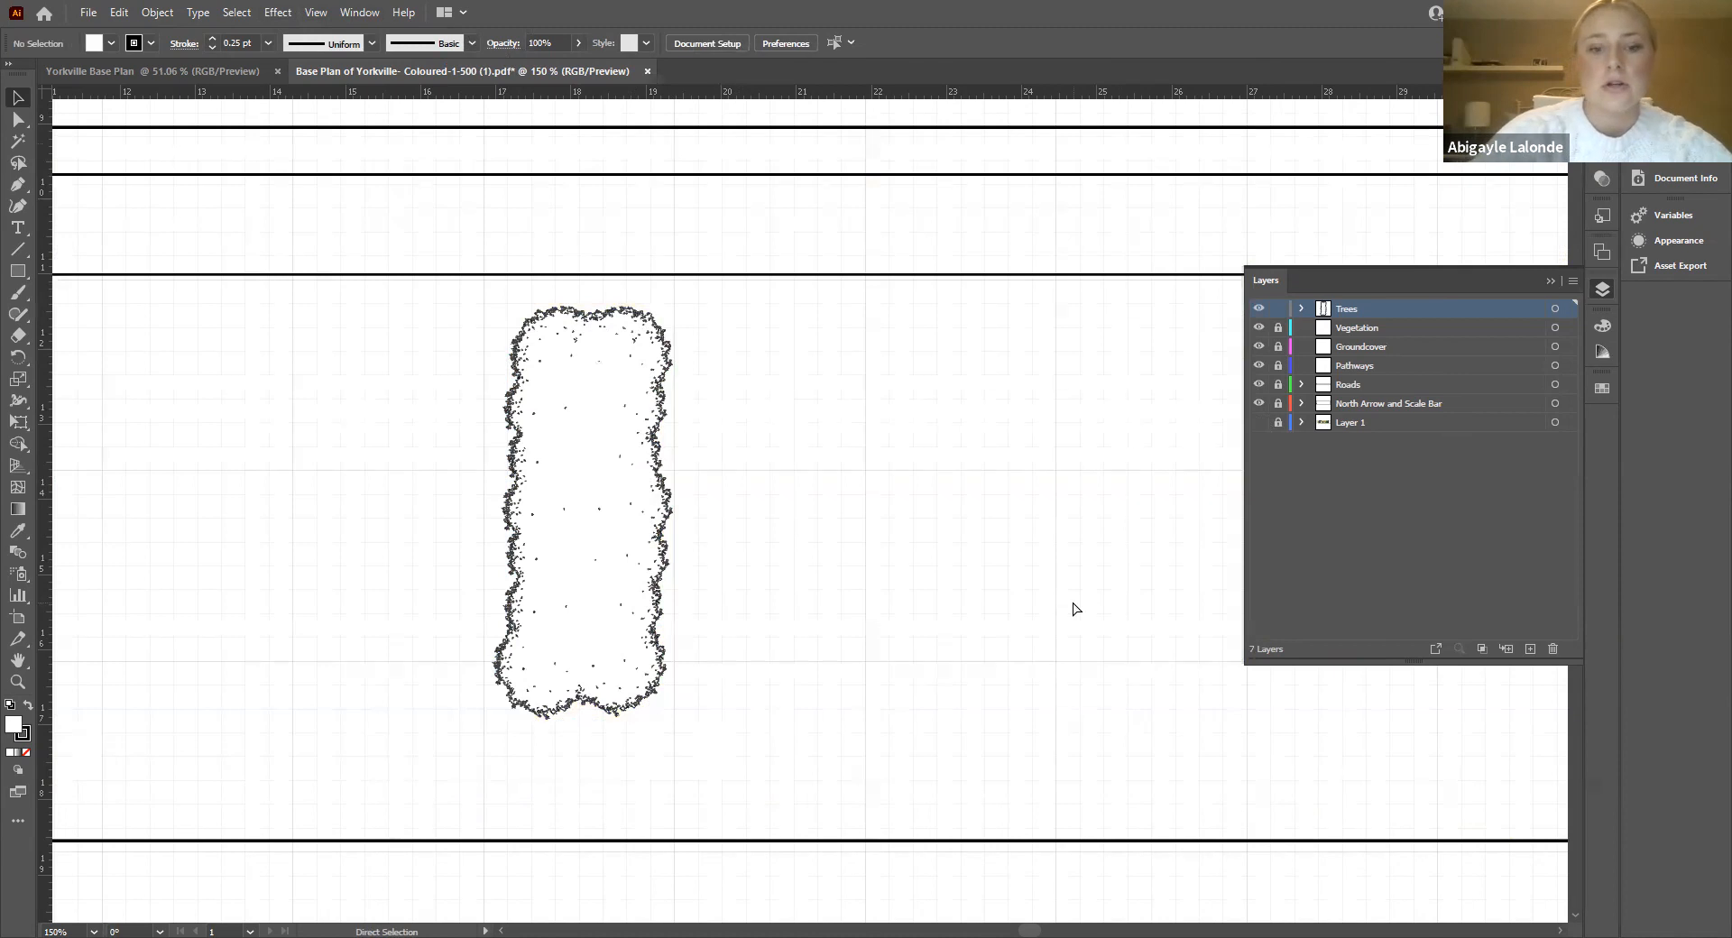
pyautogui.scroll(-3, 1071, 603)
pyautogui.scroll(4, 1071, 603)
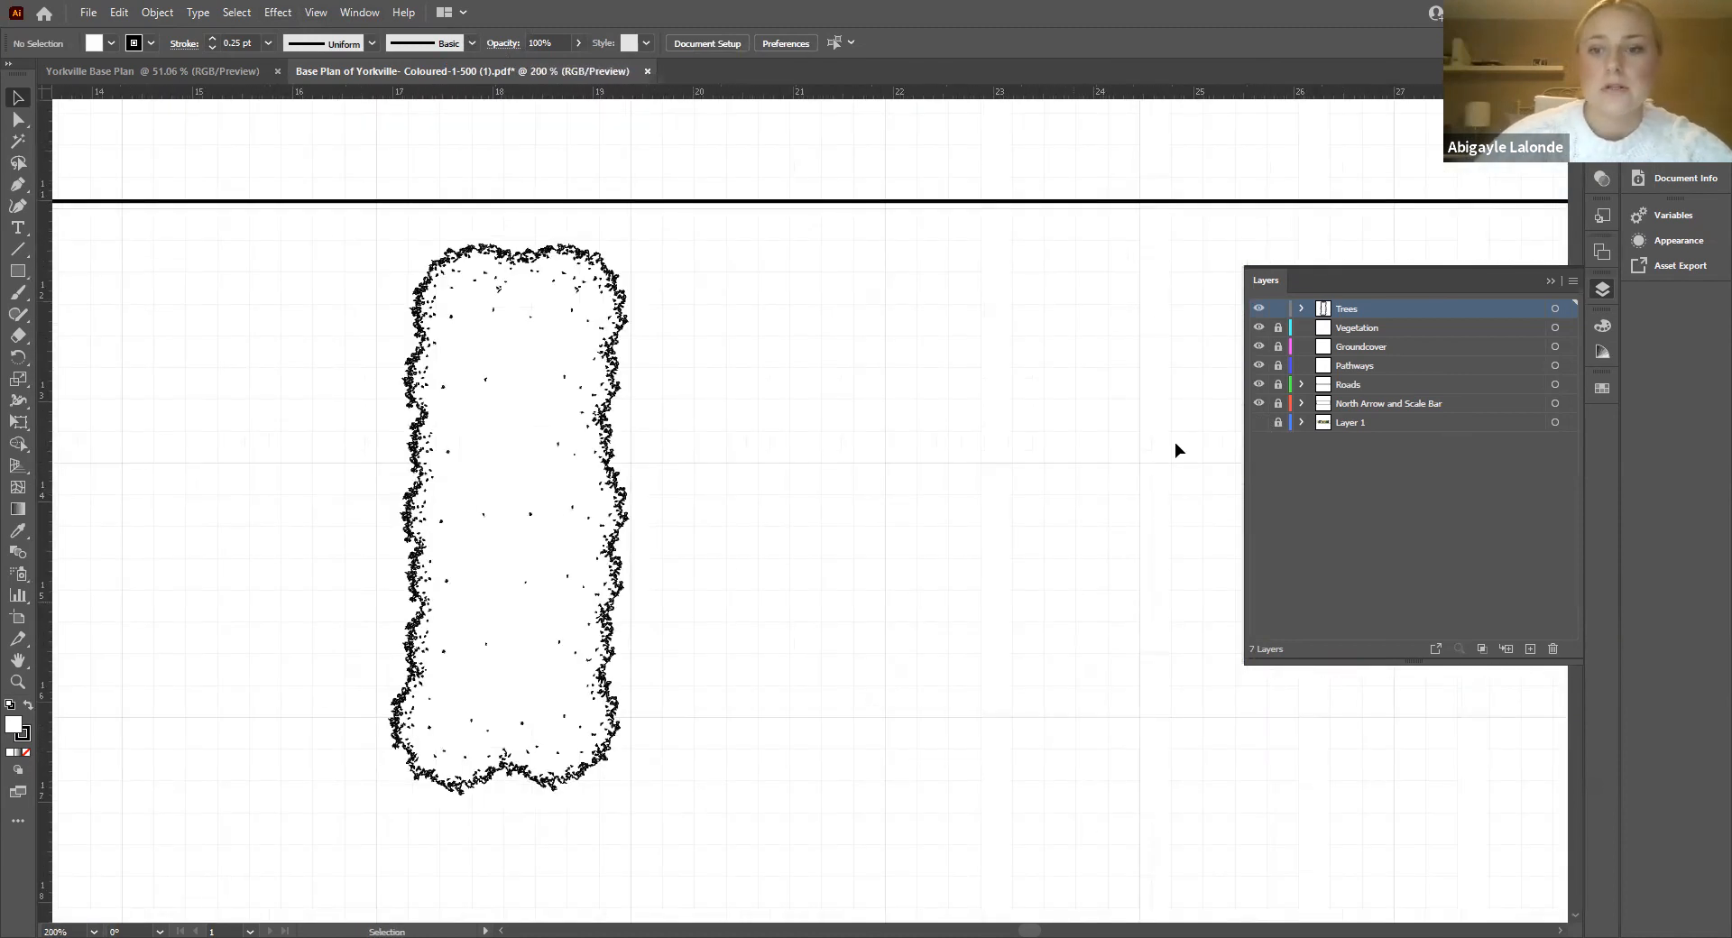
# Step: Show Layer 1 again and undo the union of the white-filled trees
pyautogui.click(1258, 423)
pyautogui.hotkey('ctrl', 'z')
pyautogui.hotkey('ctrl', 'z')
pyautogui.hotkey('ctrl', 'z')
pyautogui.hotkey('ctrl', 'z')
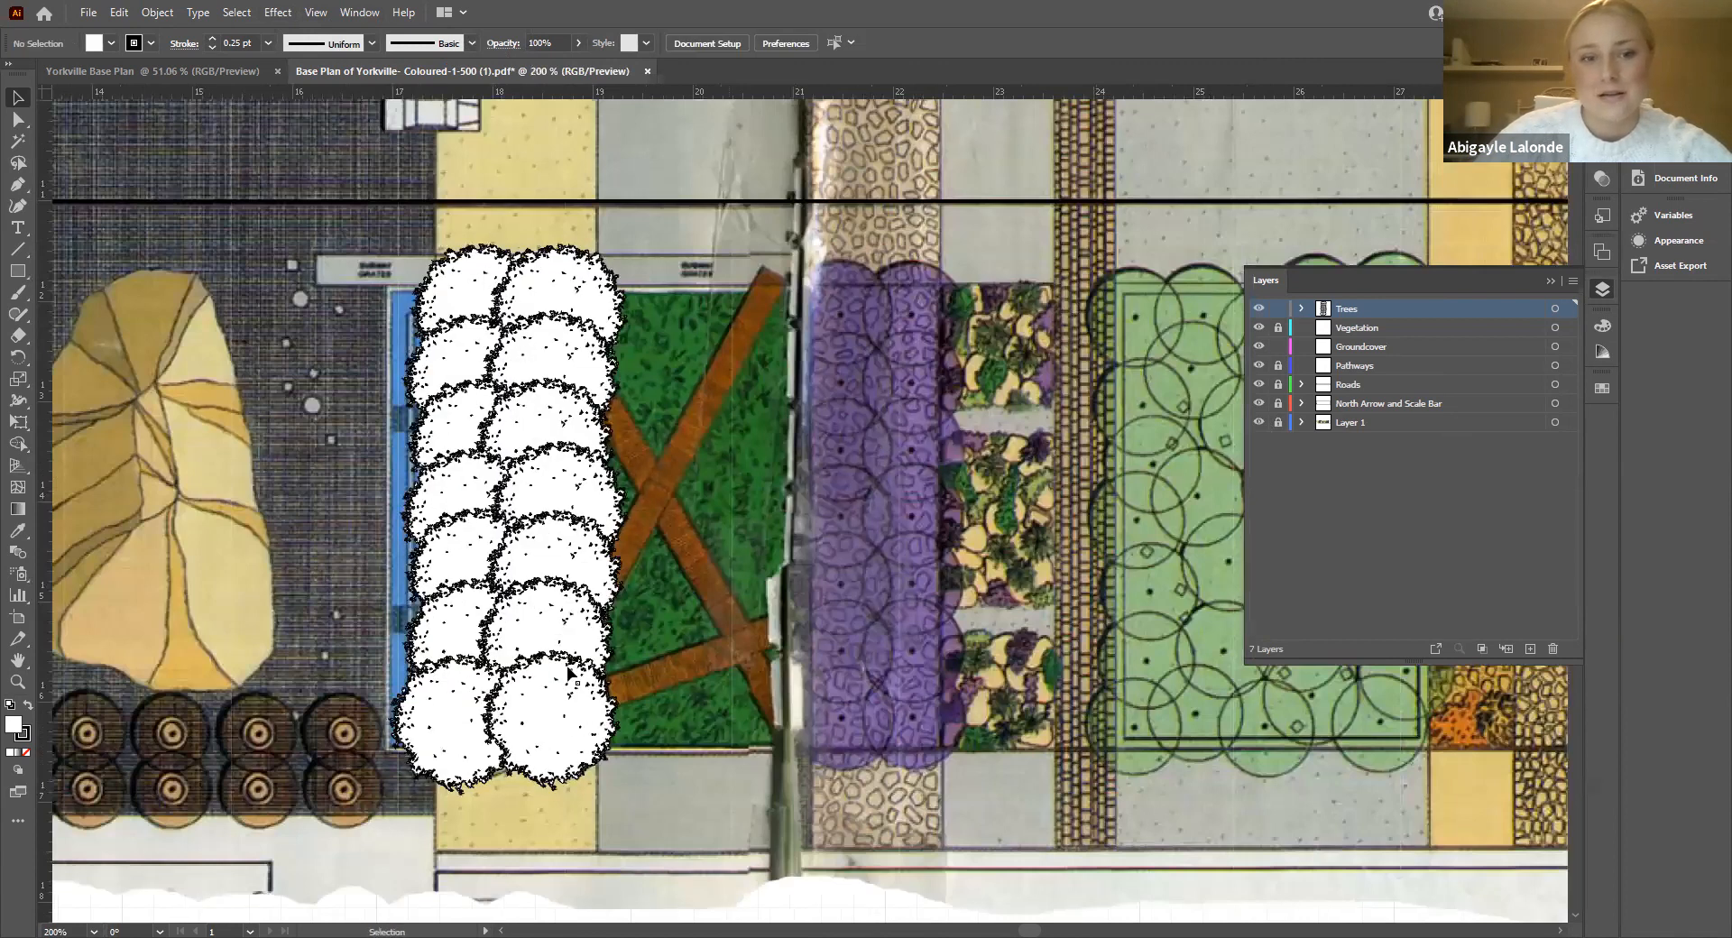
# Step: Set the fill of all tree symbols to None, keeping their black stroke
pyautogui.hotkey('ctrl', '-')
pyautogui.hotkey('ctrl', '-')
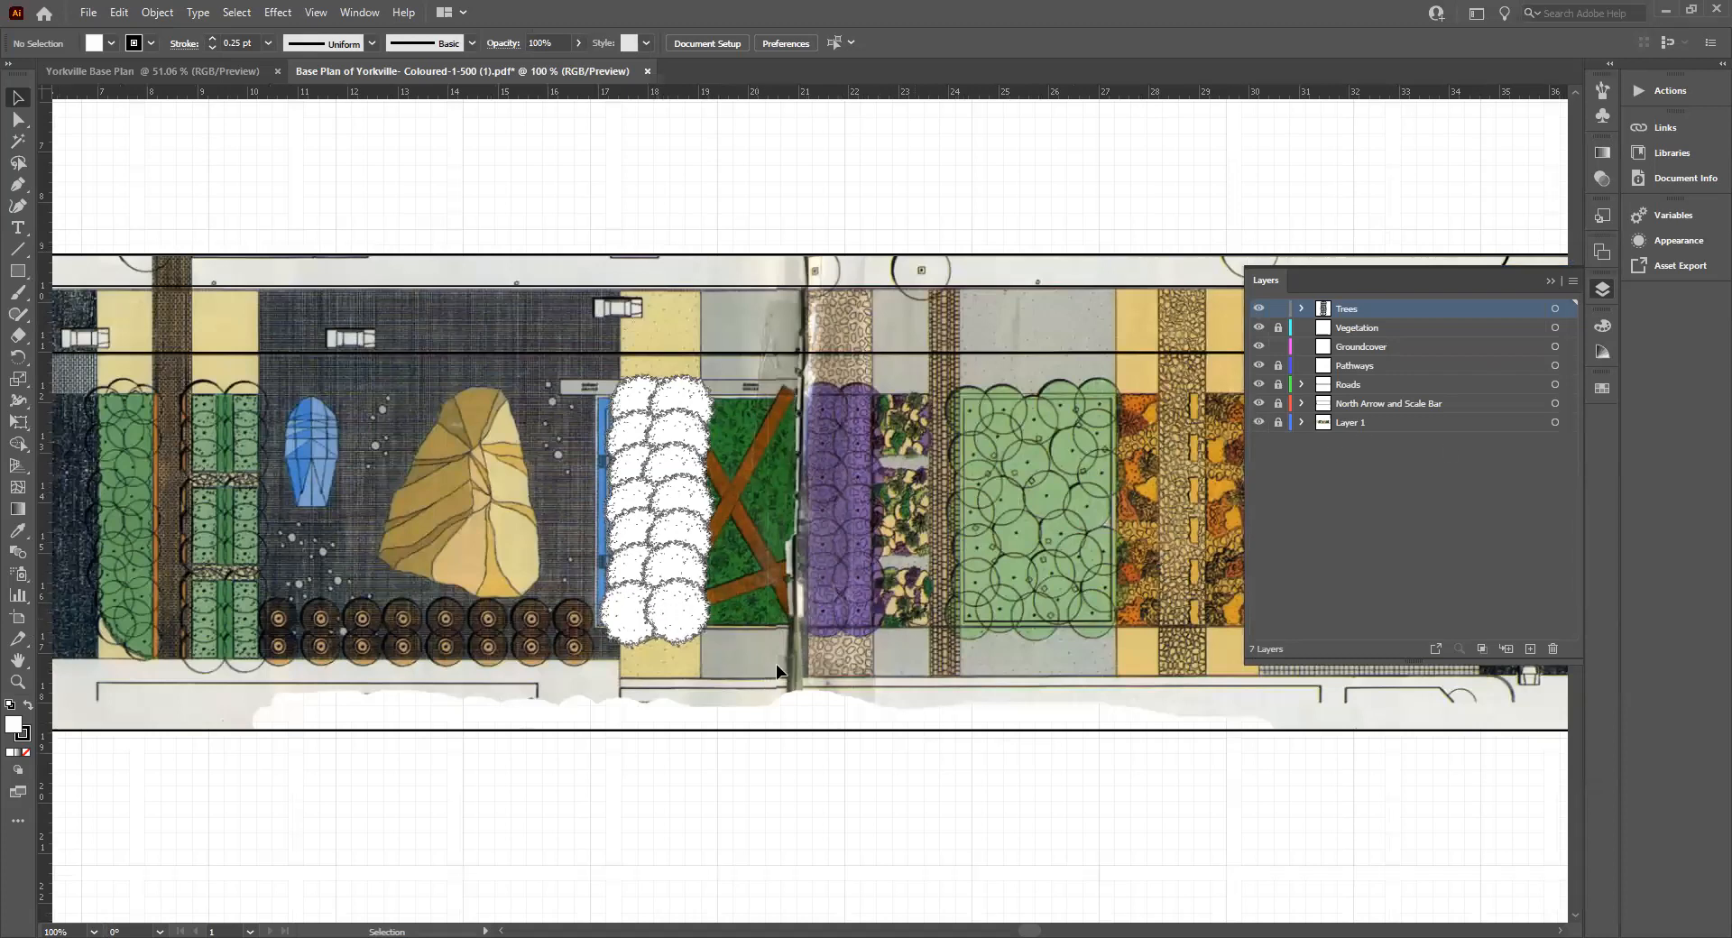
pyautogui.click(607, 398)
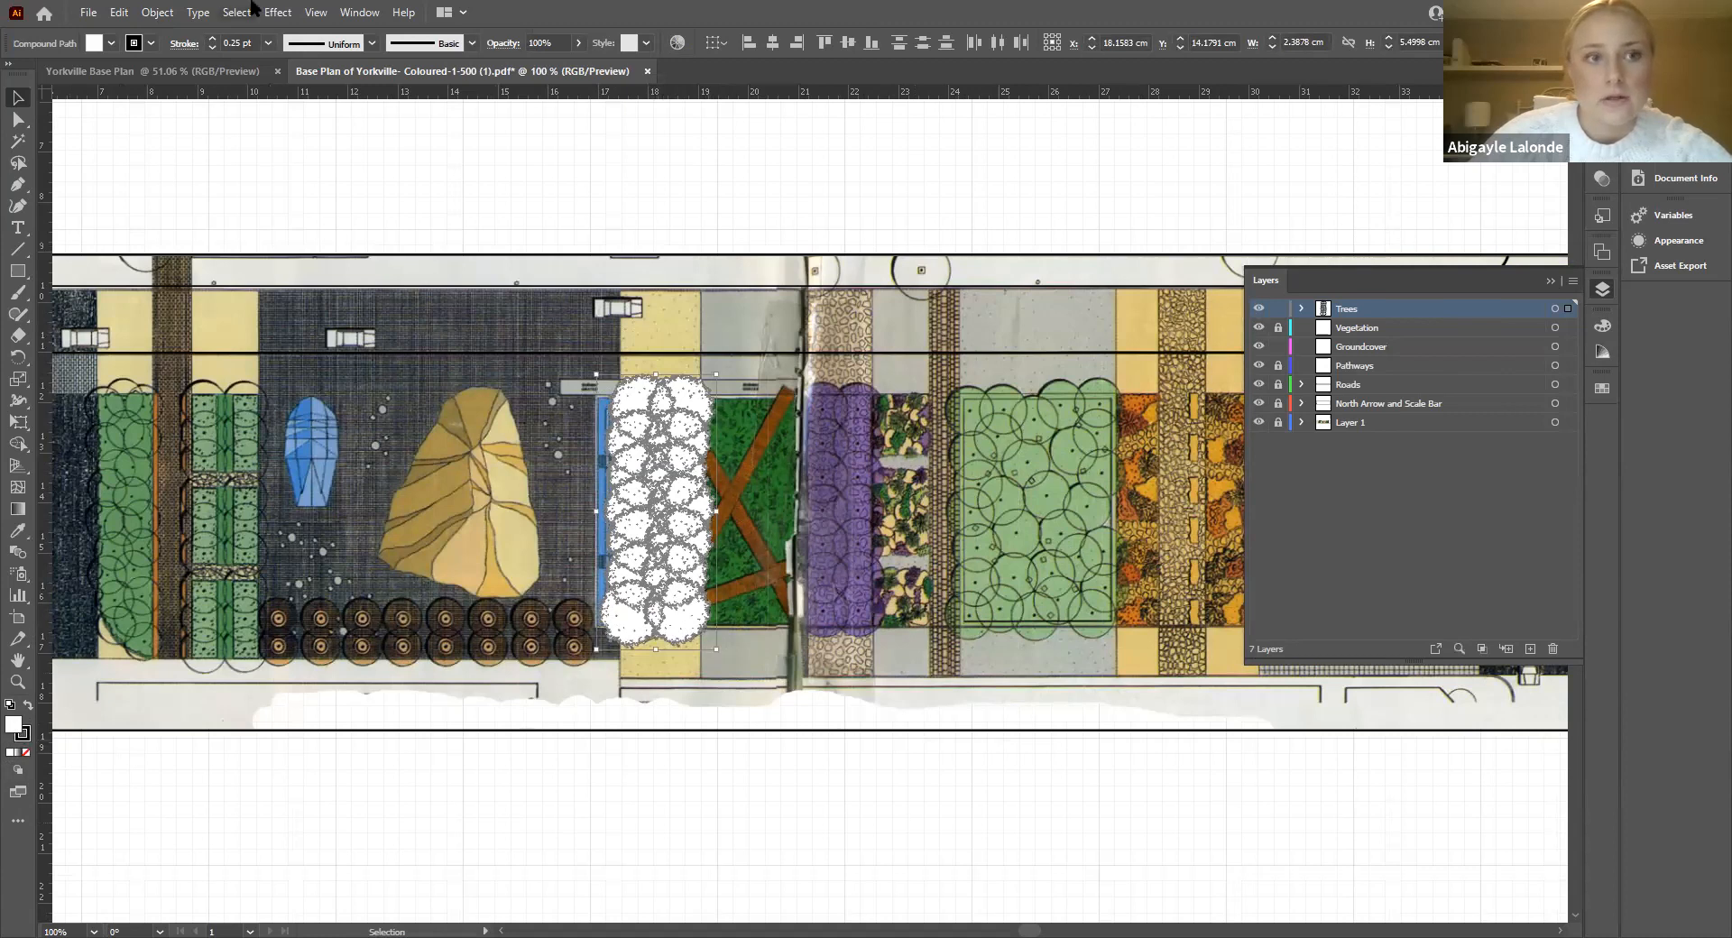
pyautogui.click(112, 43)
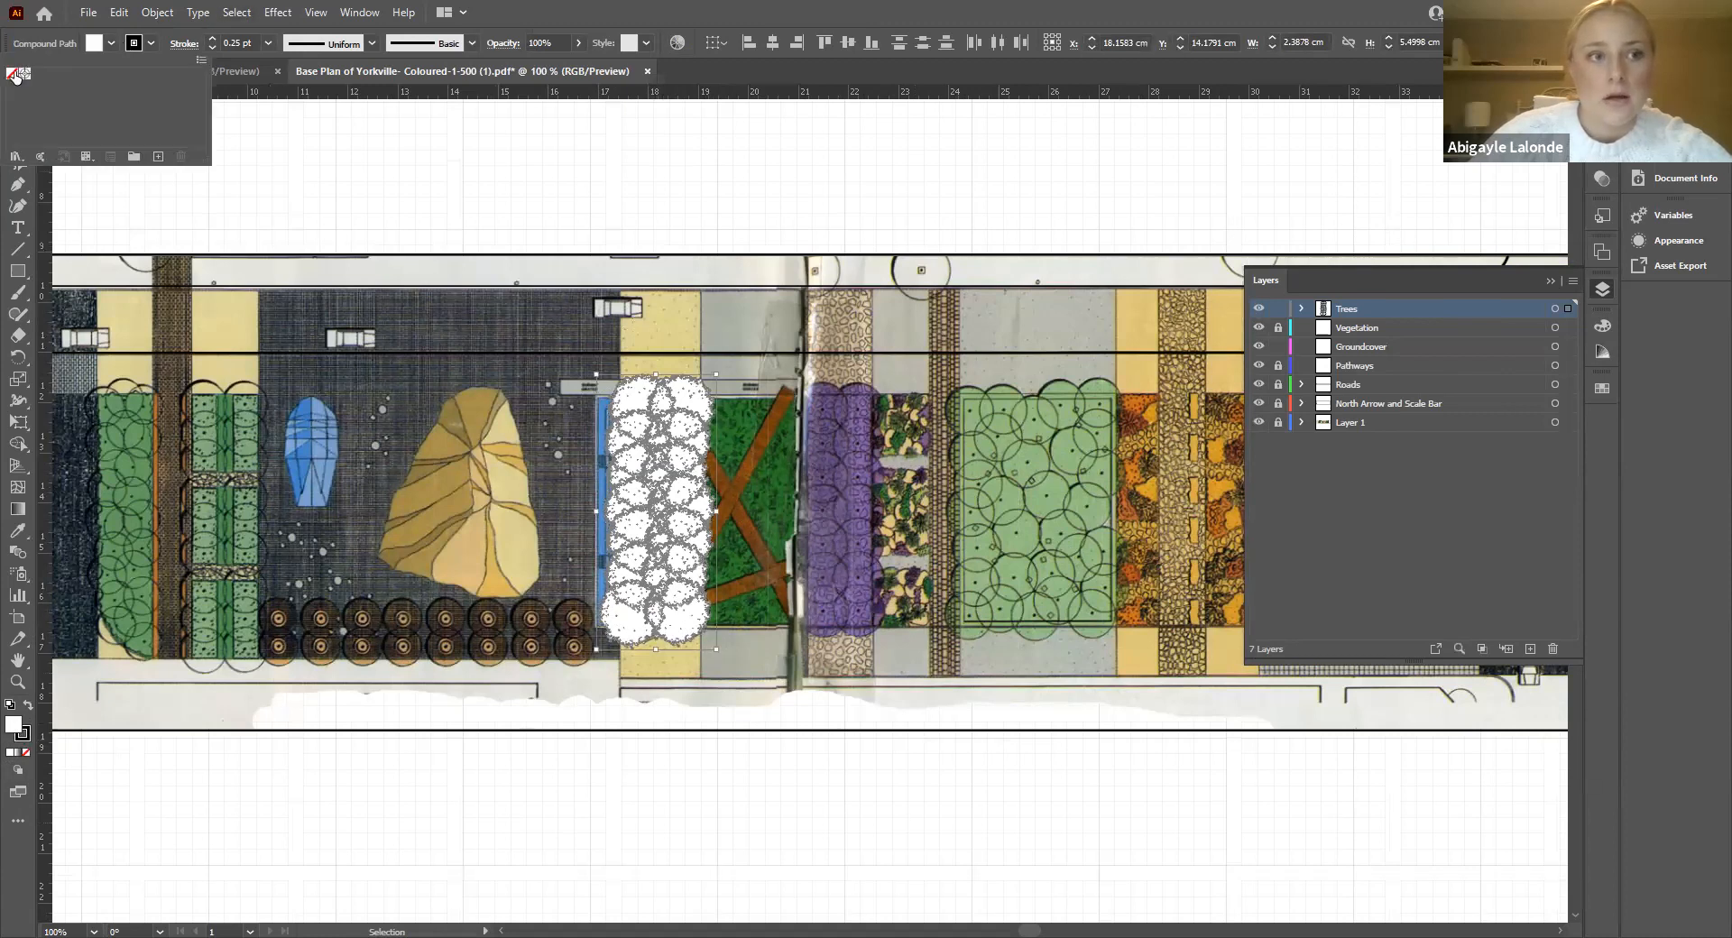
pyautogui.click(1604, 327)
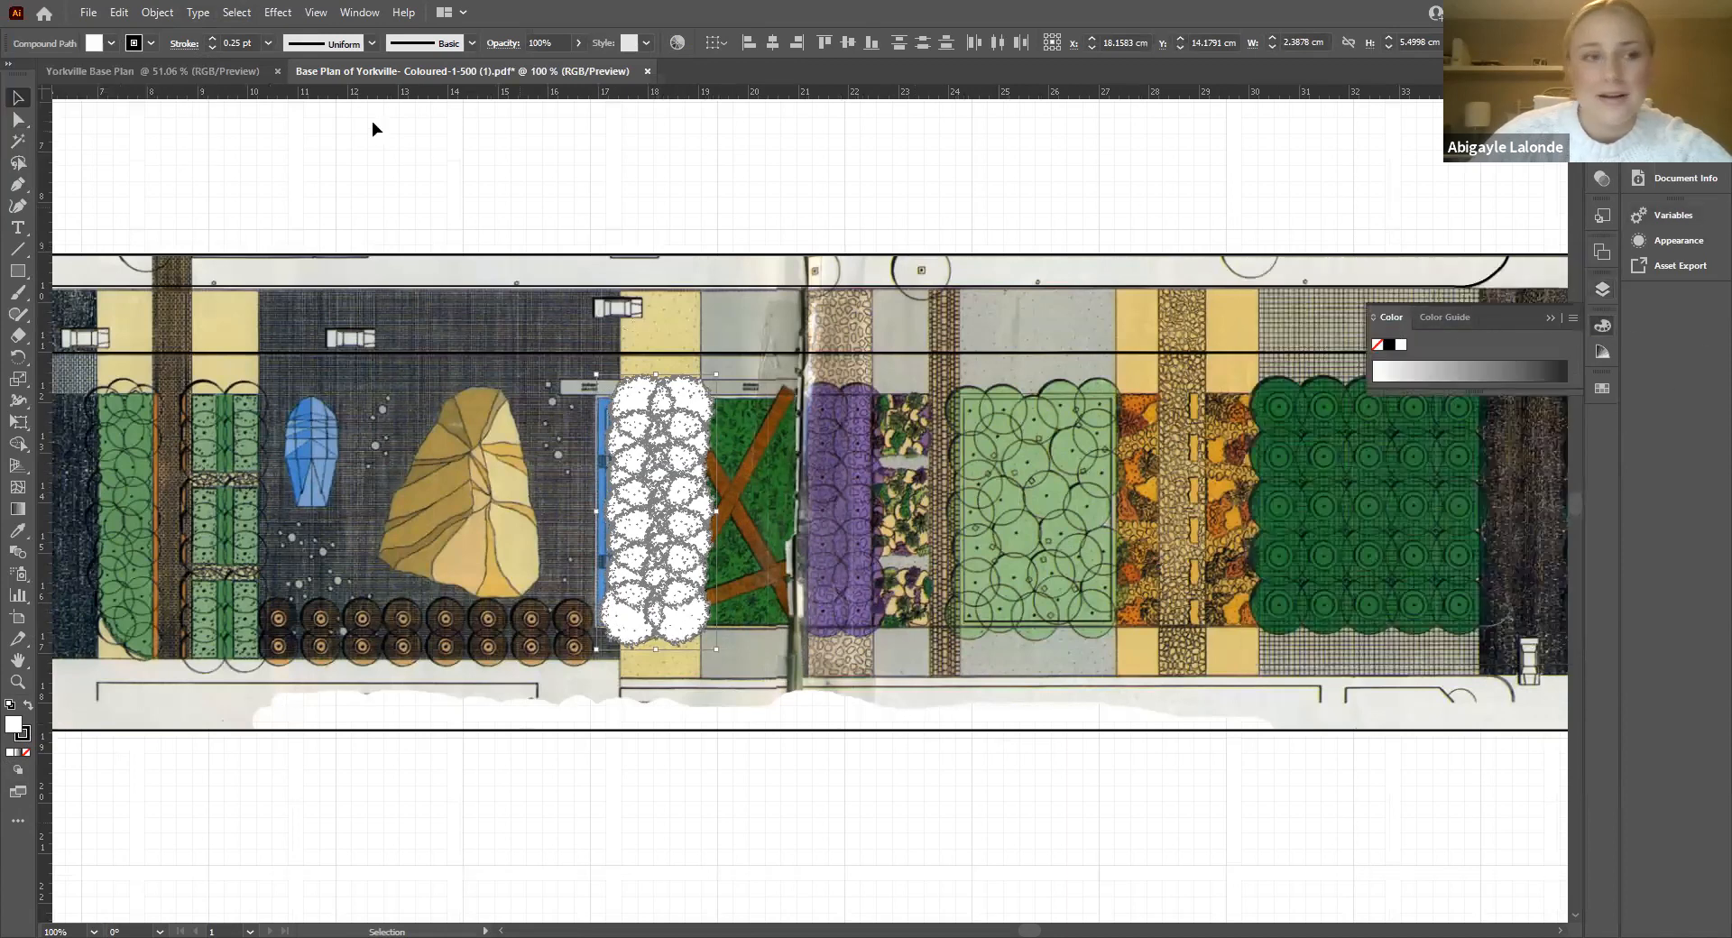
pyautogui.click(1380, 349)
pyautogui.click(841, 300)
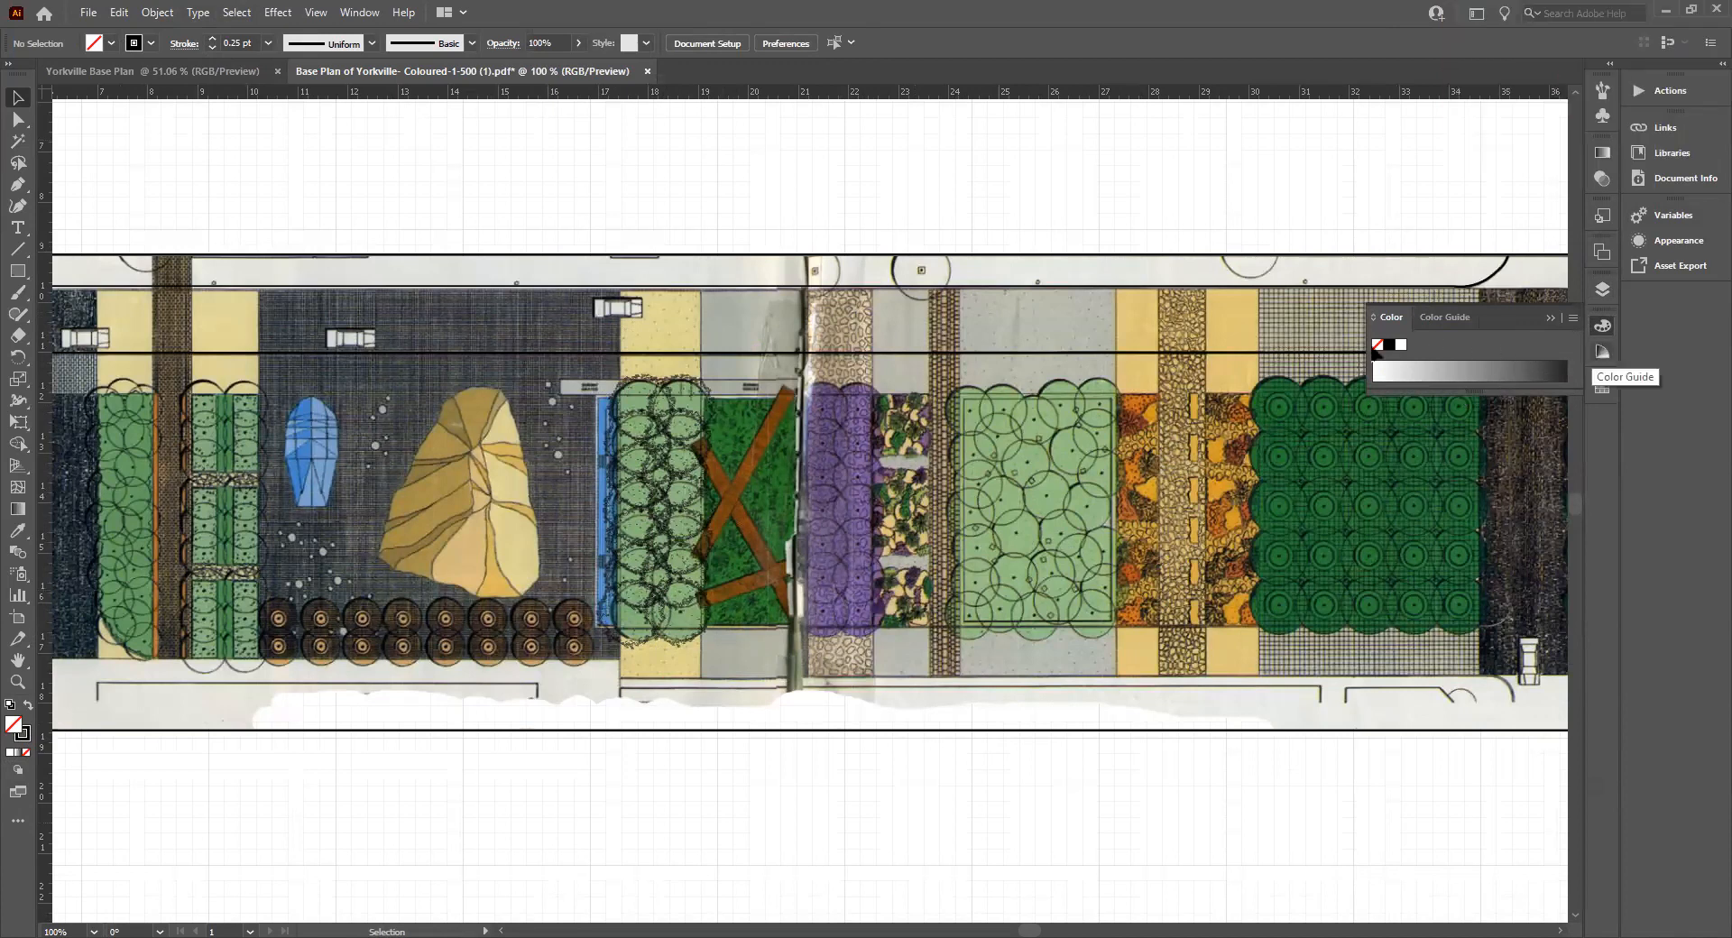
# Step: Hide Layer 1 and select all the unfilled tree symbols
pyautogui.click(1607, 287)
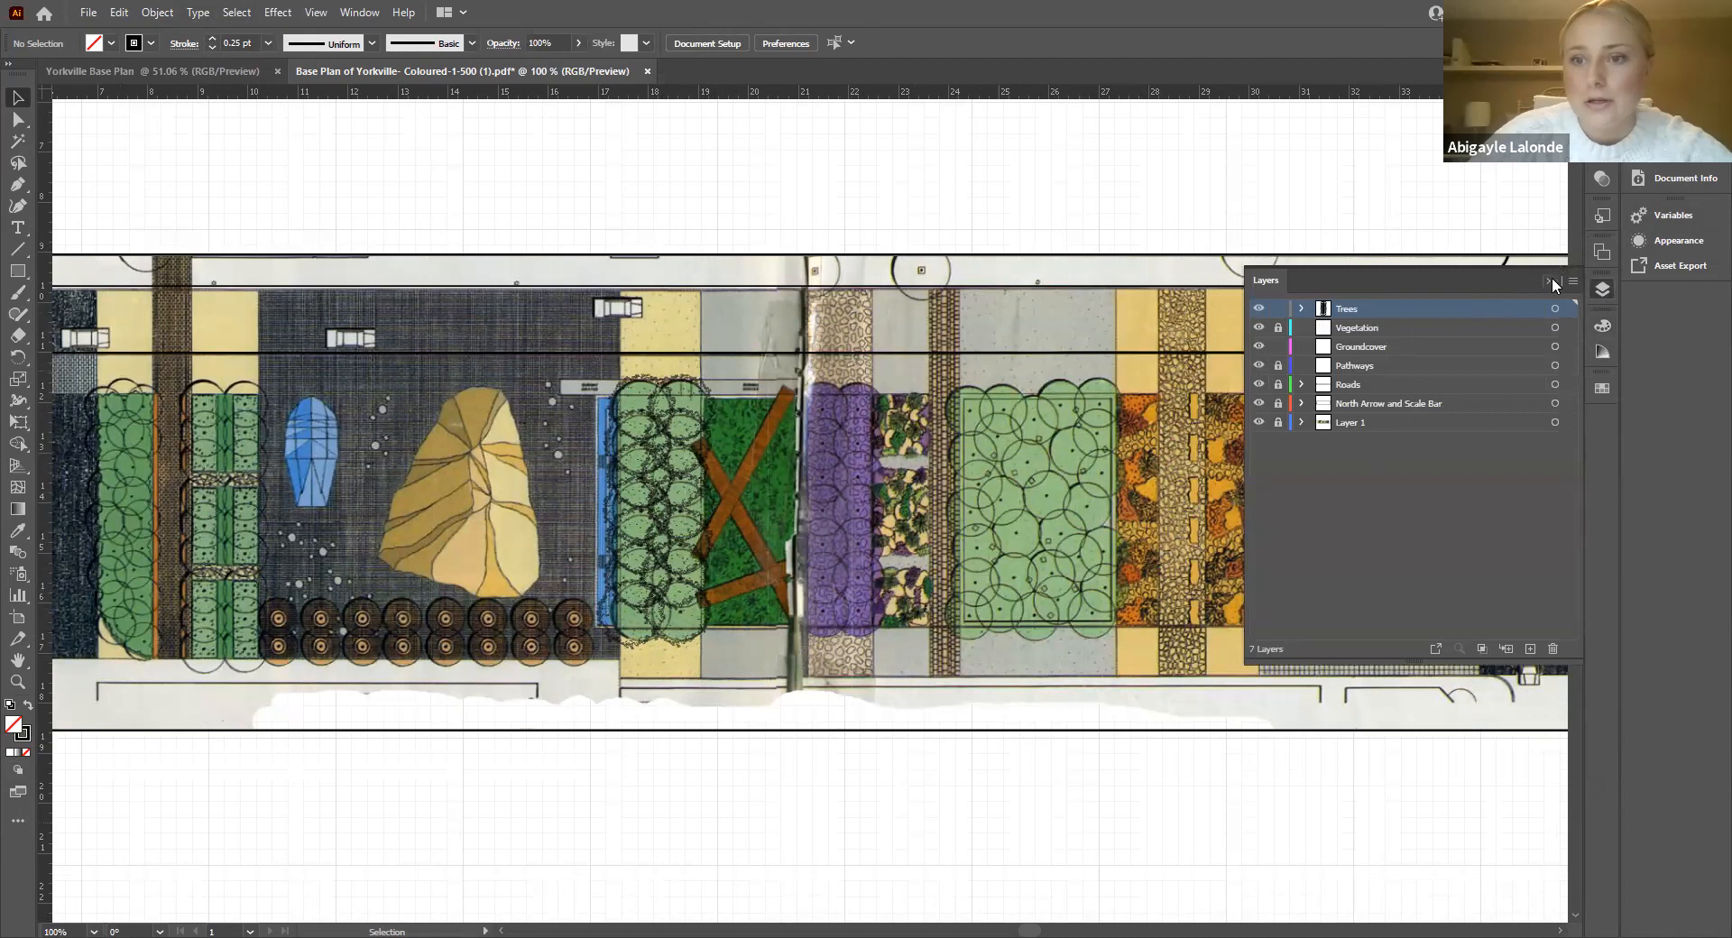
pyautogui.click(1549, 281)
pyautogui.click(1602, 288)
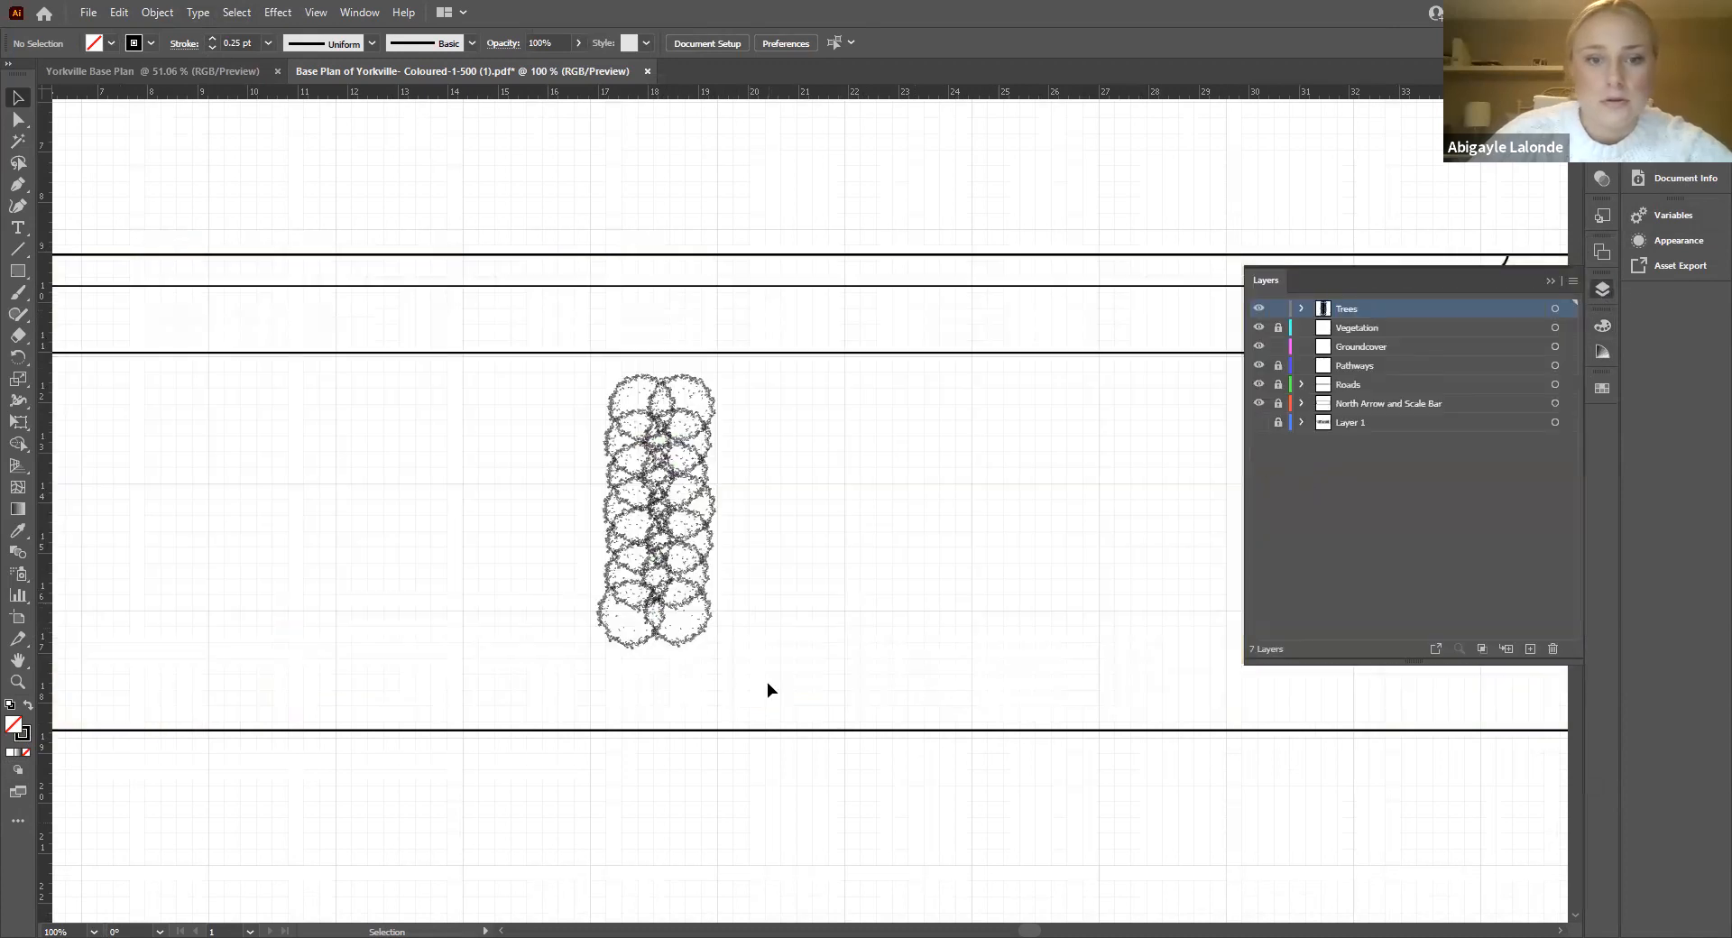
pyautogui.moveTo(747, 679); pyautogui.dragTo(553, 376)
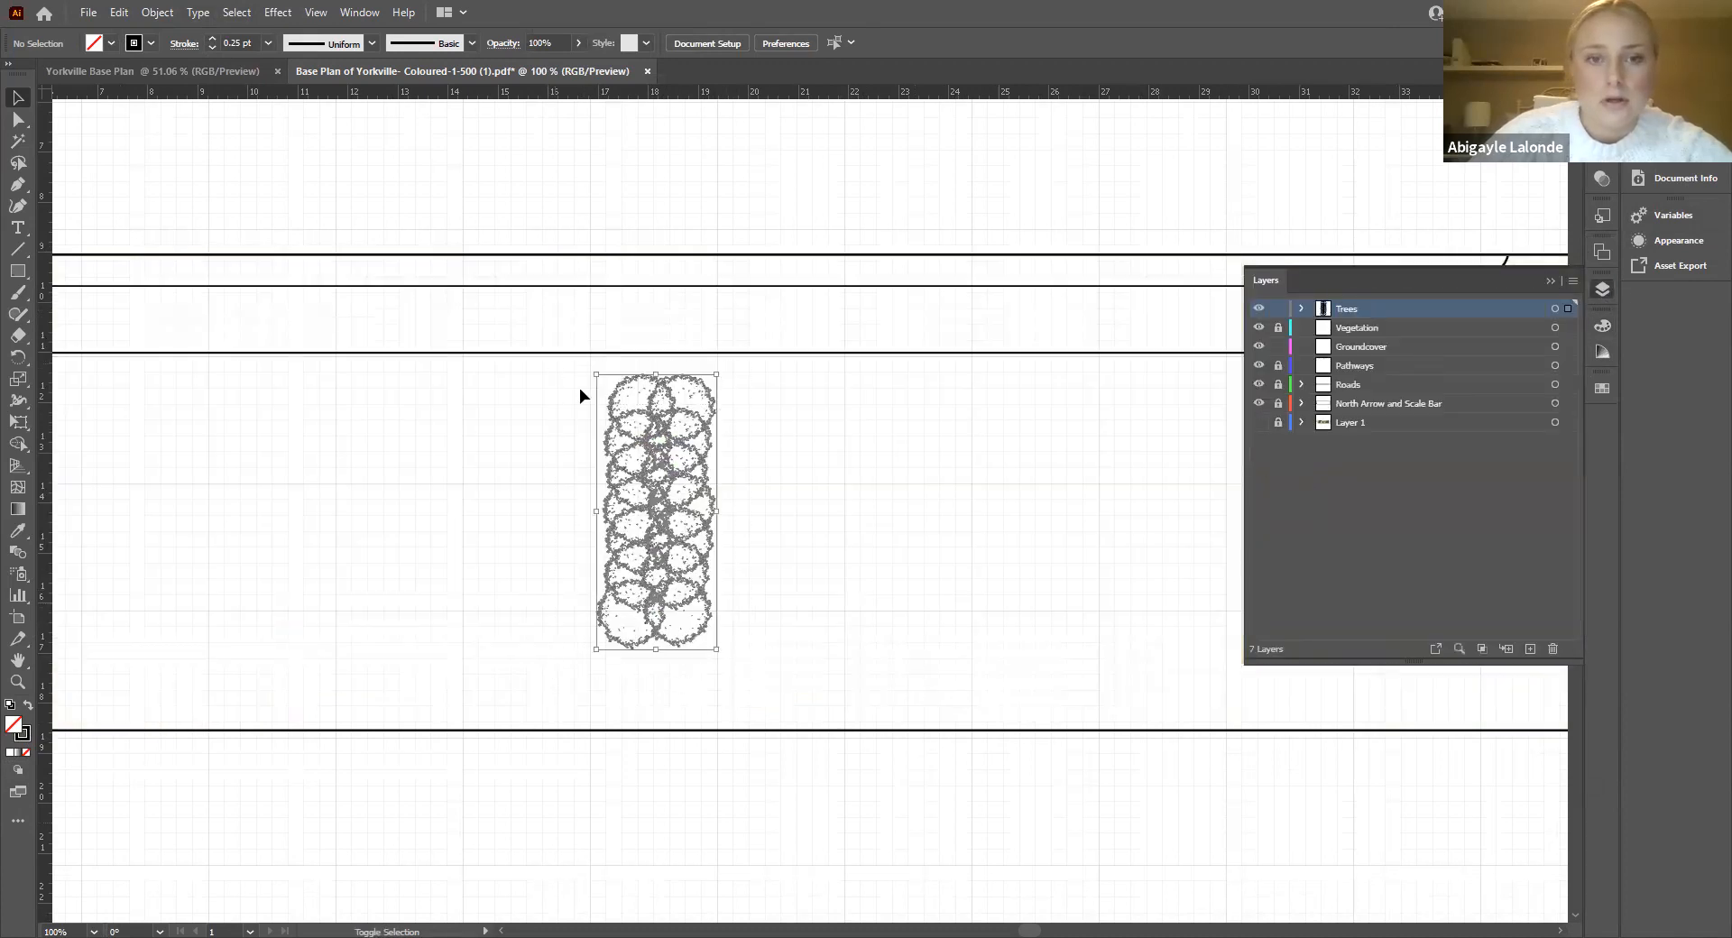
# Step: Unite the selected unfilled trees into a single outline with Pathfinder and test moving it as one object
pyautogui.click(352, 16)
pyautogui.click(567, 658)
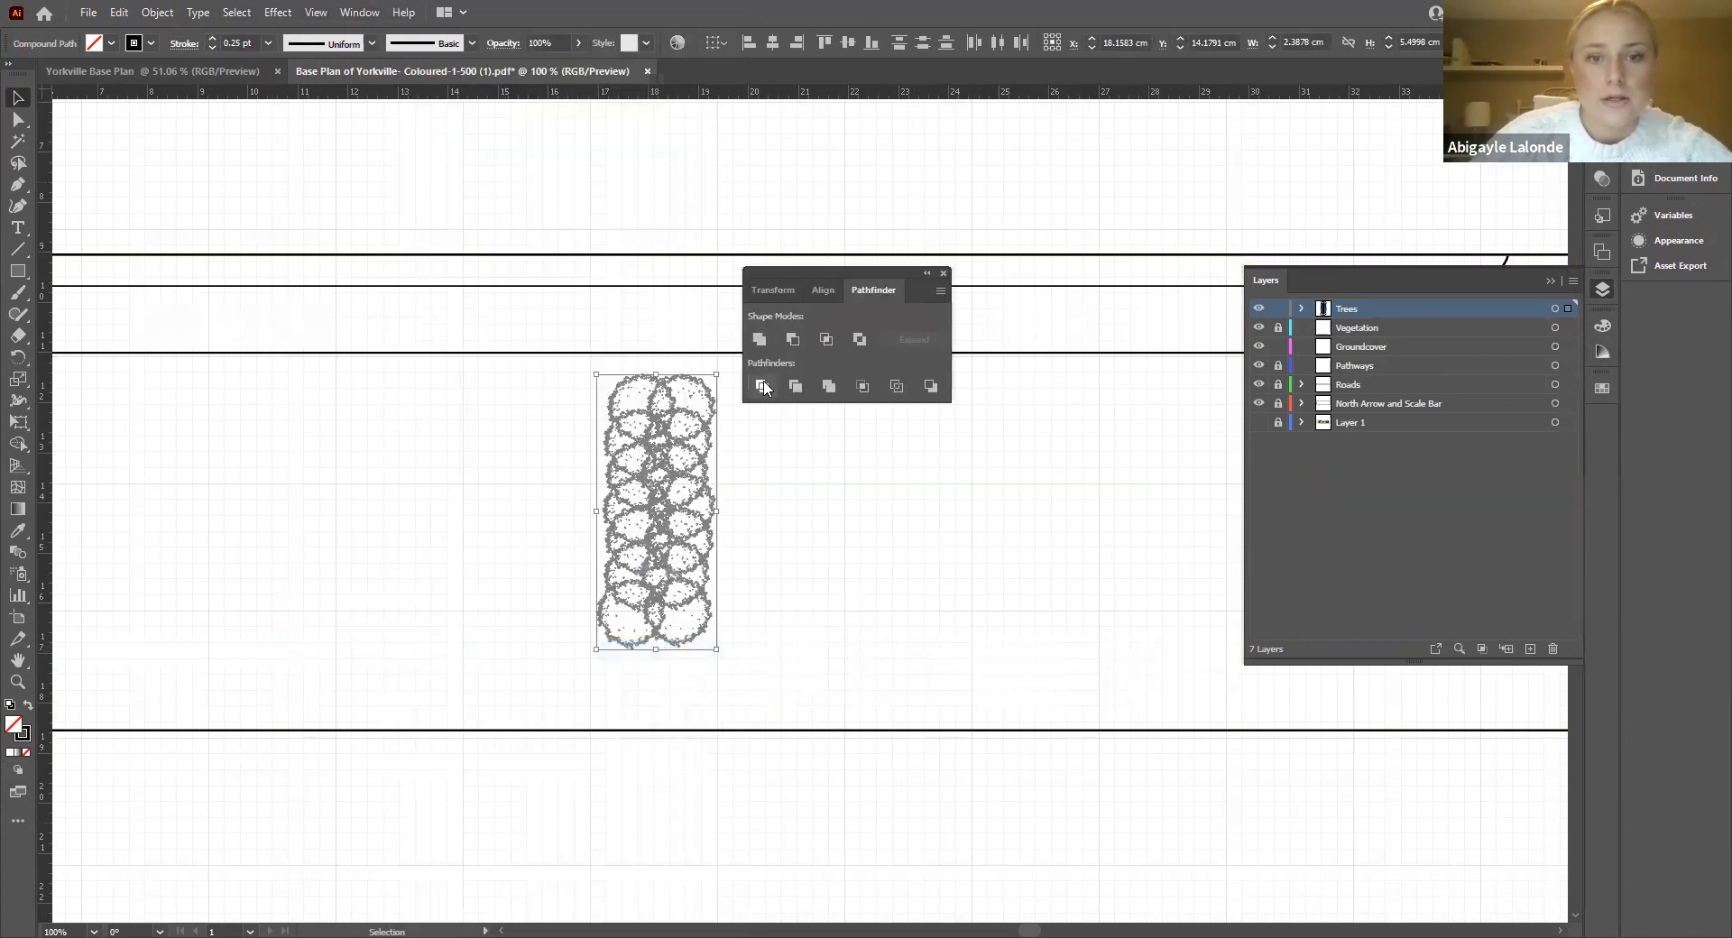
pyautogui.click(759, 339)
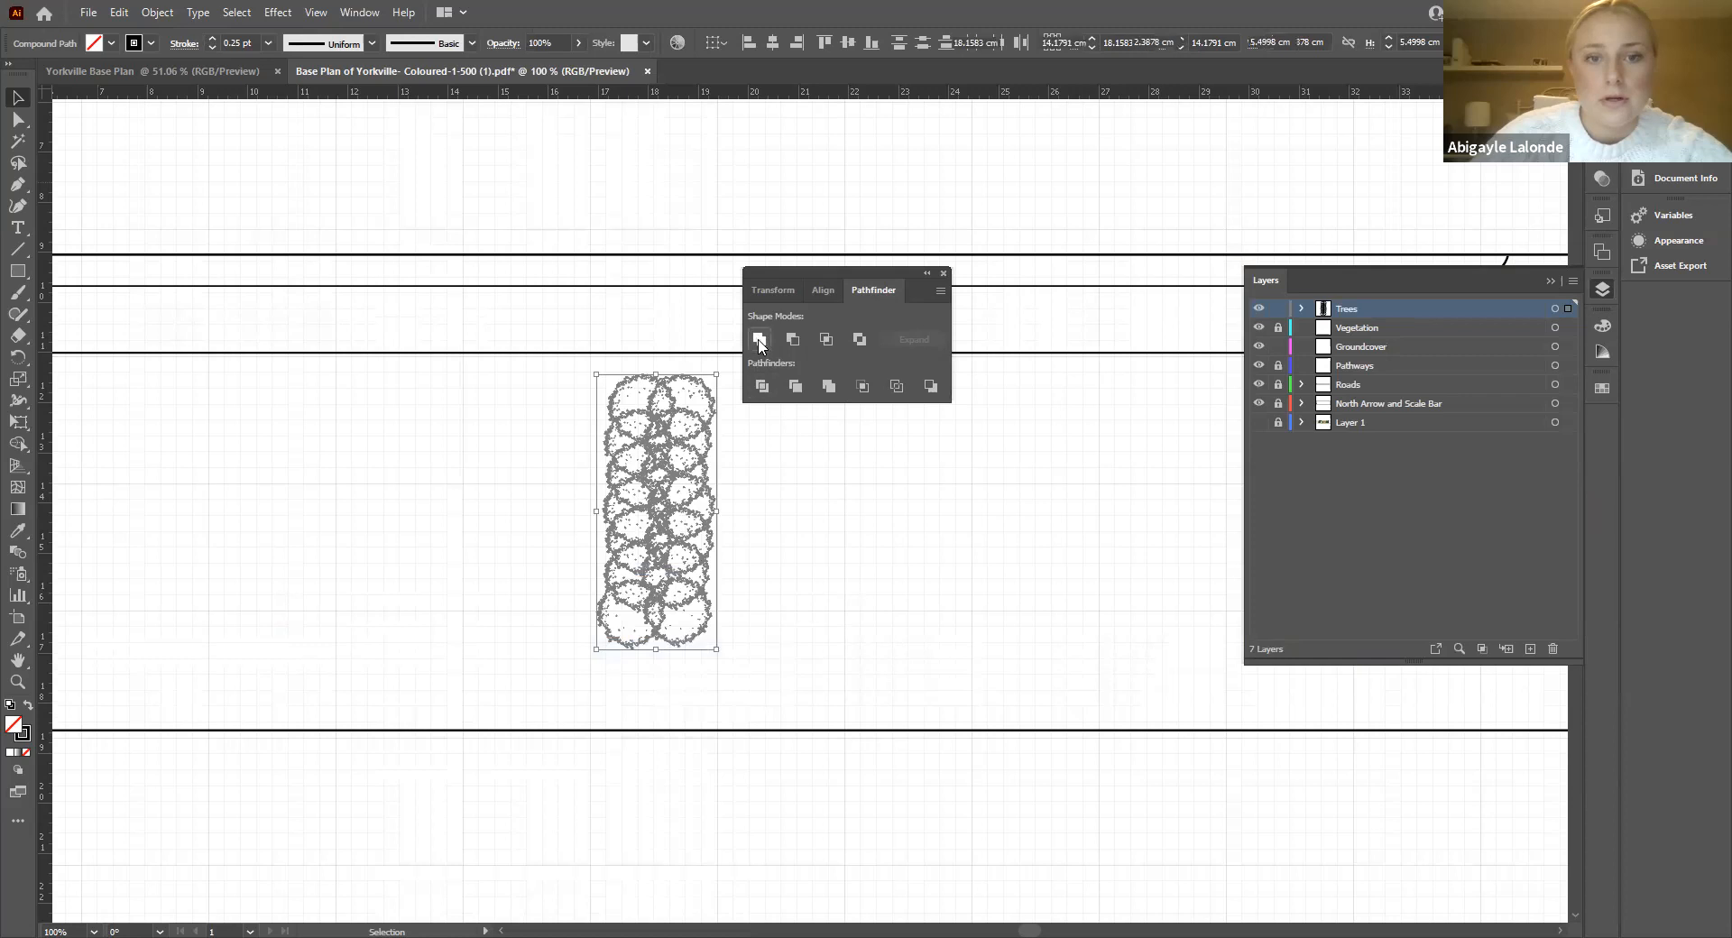
pyautogui.click(798, 628)
pyautogui.moveTo(701, 559); pyautogui.dragTo(682, 563)
pyautogui.click(842, 577)
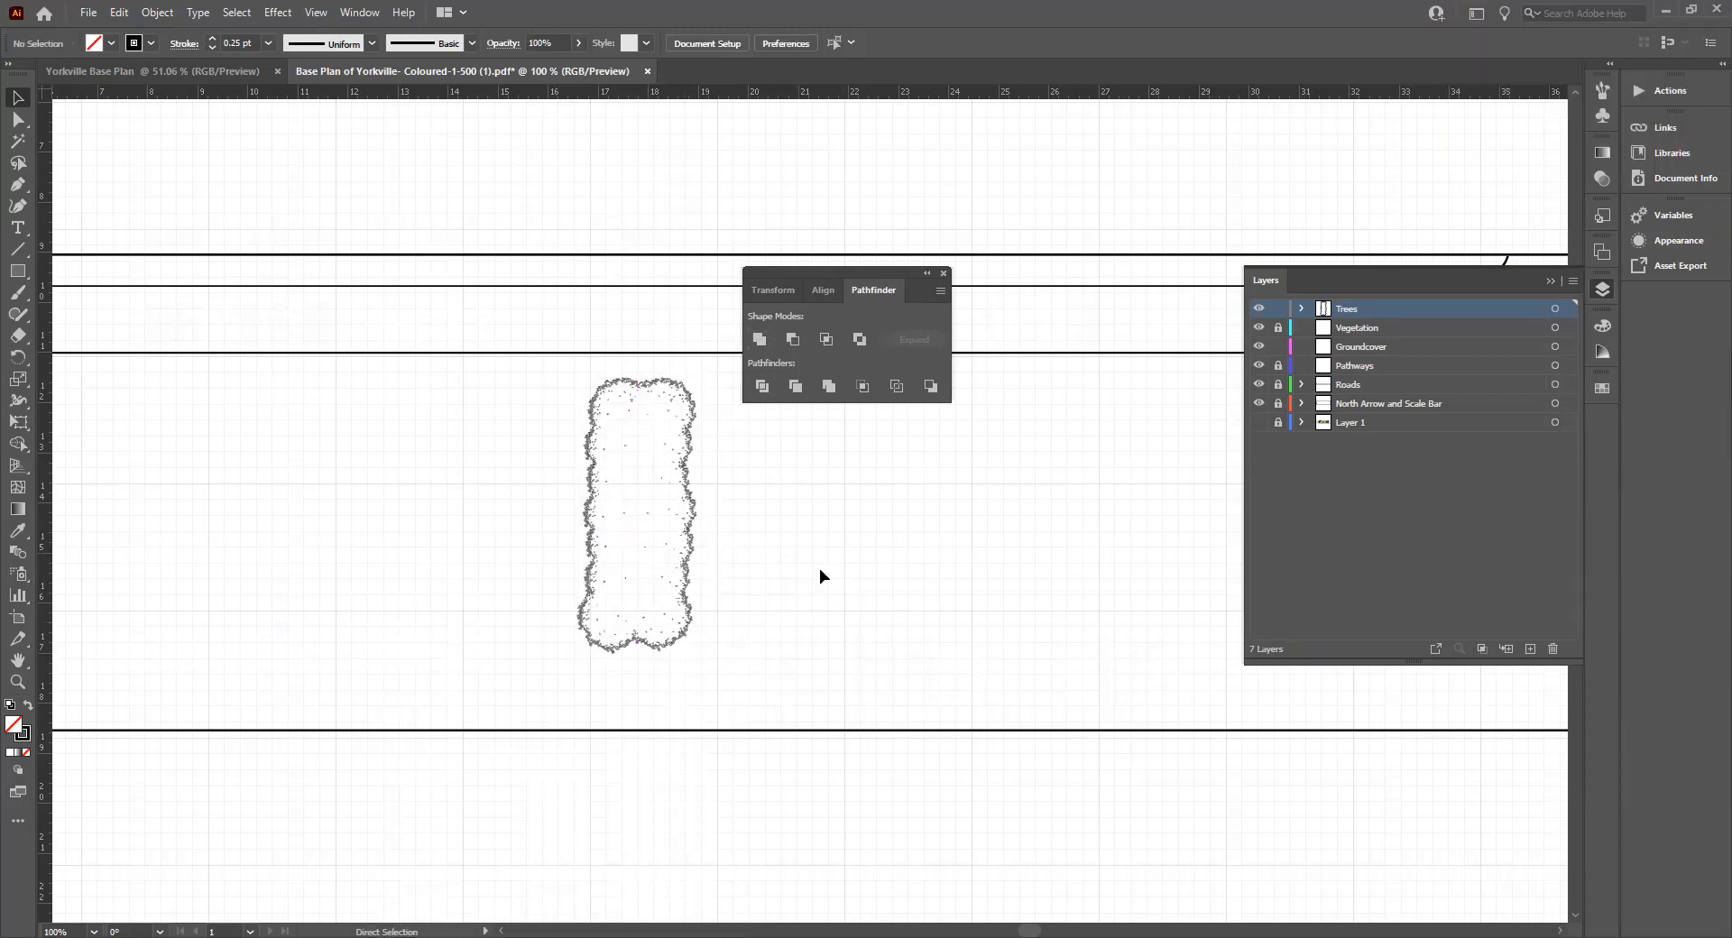
# Step: Show Layer 1, fit the united outline over the light green tree block at about 2.17 by 5.26 cm, and close Pathfinder
pyautogui.click(1258, 422)
pyautogui.moveTo(655, 527); pyautogui.dragTo(702, 523)
pyautogui.moveTo(598, 657); pyautogui.dragTo(607, 643)
pyautogui.click(763, 745)
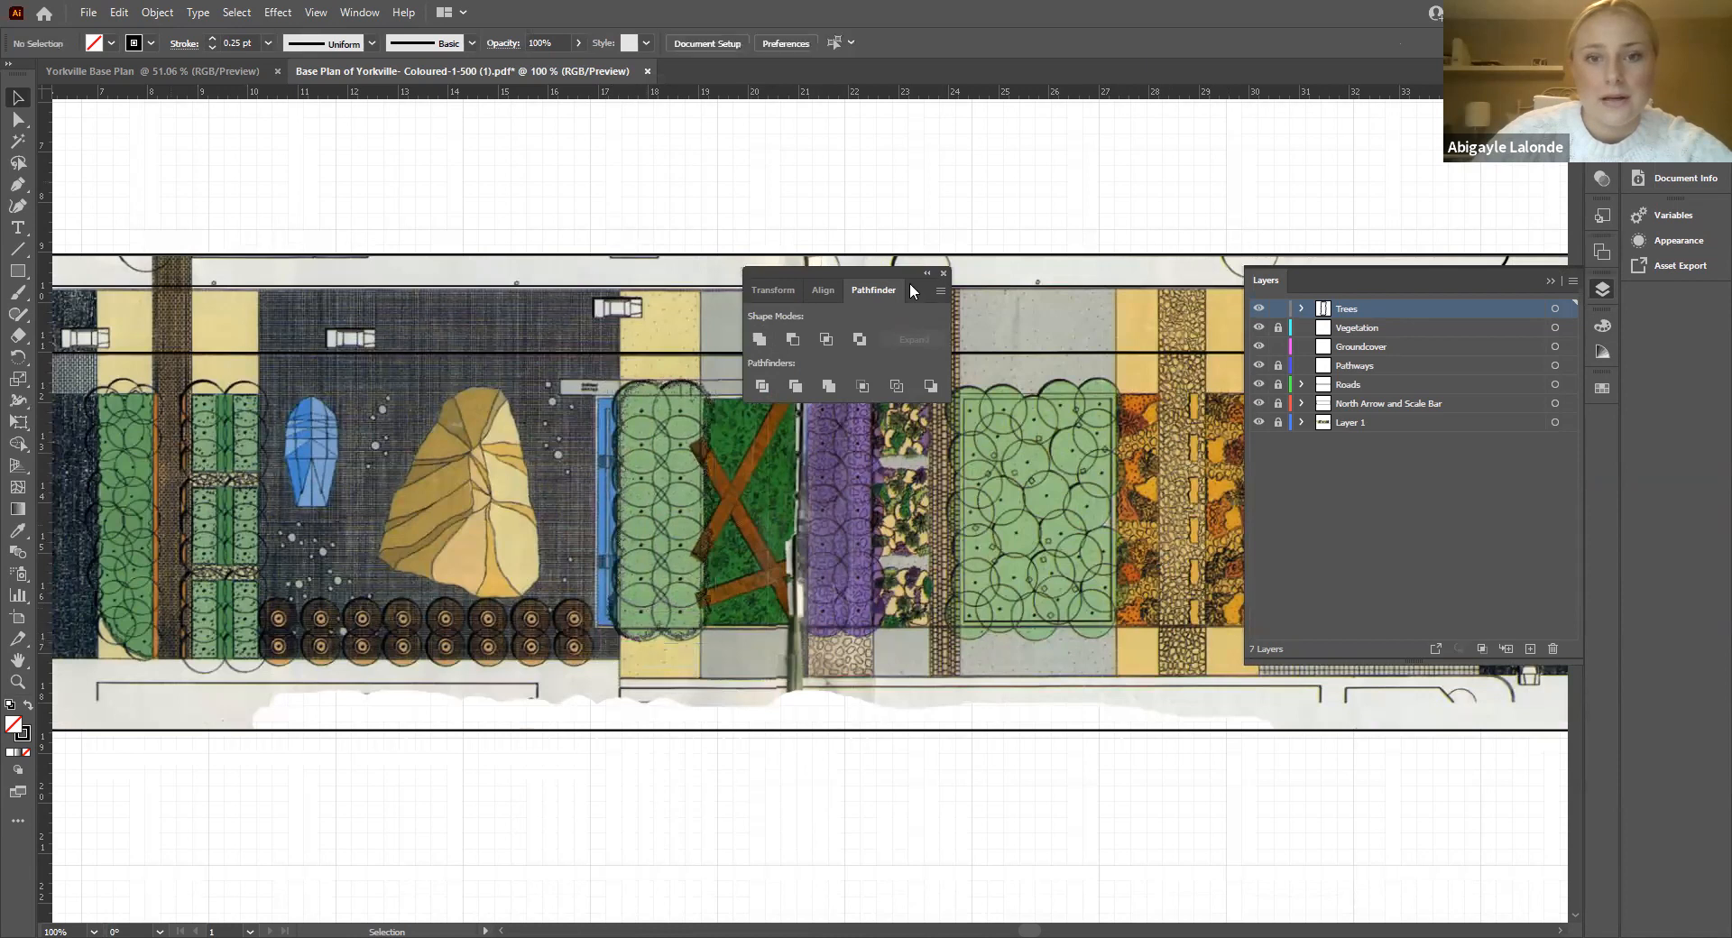
pyautogui.click(942, 273)
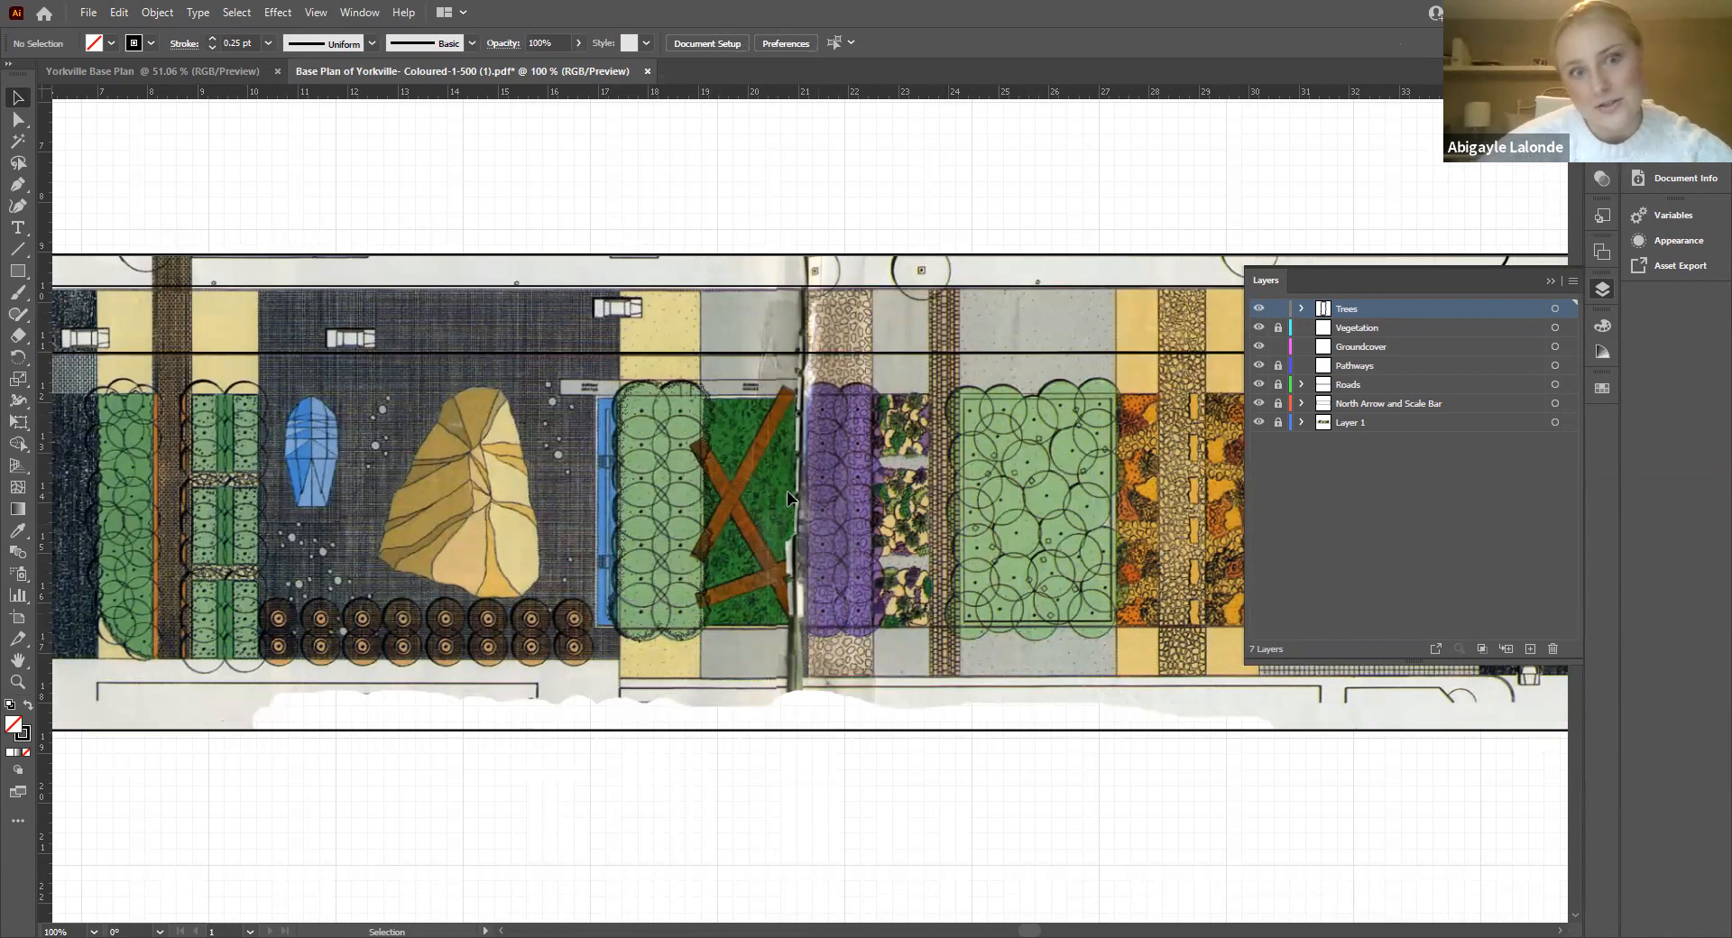
# Step: Select the united tree outline over the narrow light green block and check which layer holds it
pyautogui.click(1549, 281)
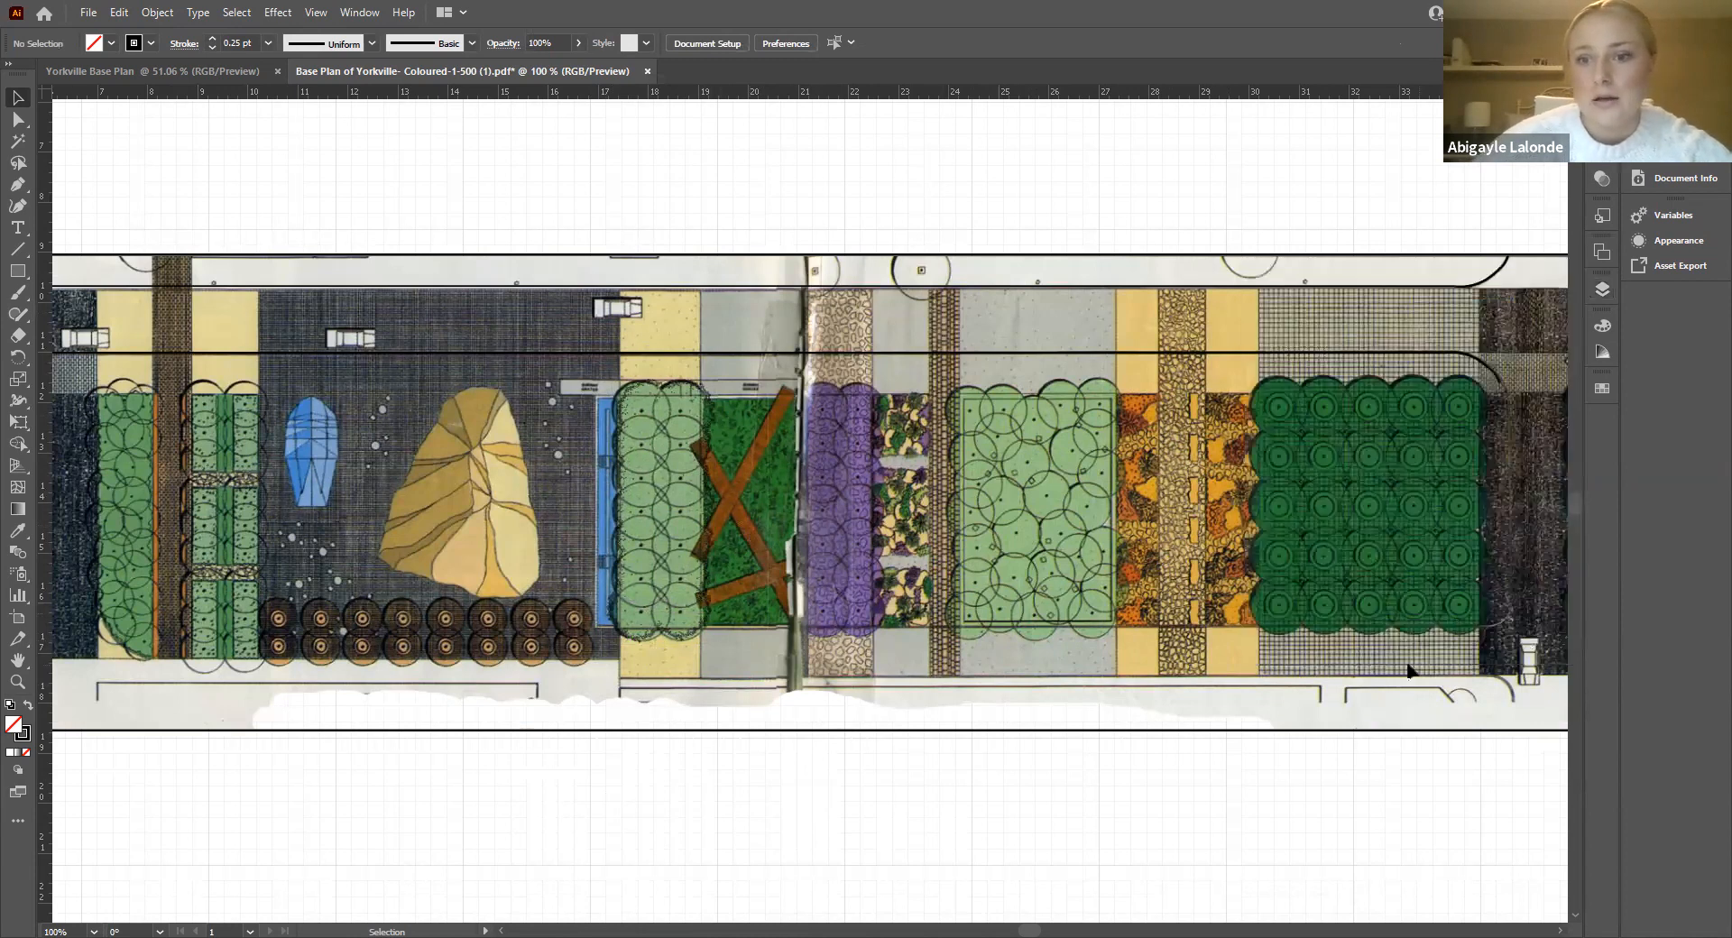
pyautogui.hscroll(5, 1407, 672)
pyautogui.hscroll(3, 1407, 672)
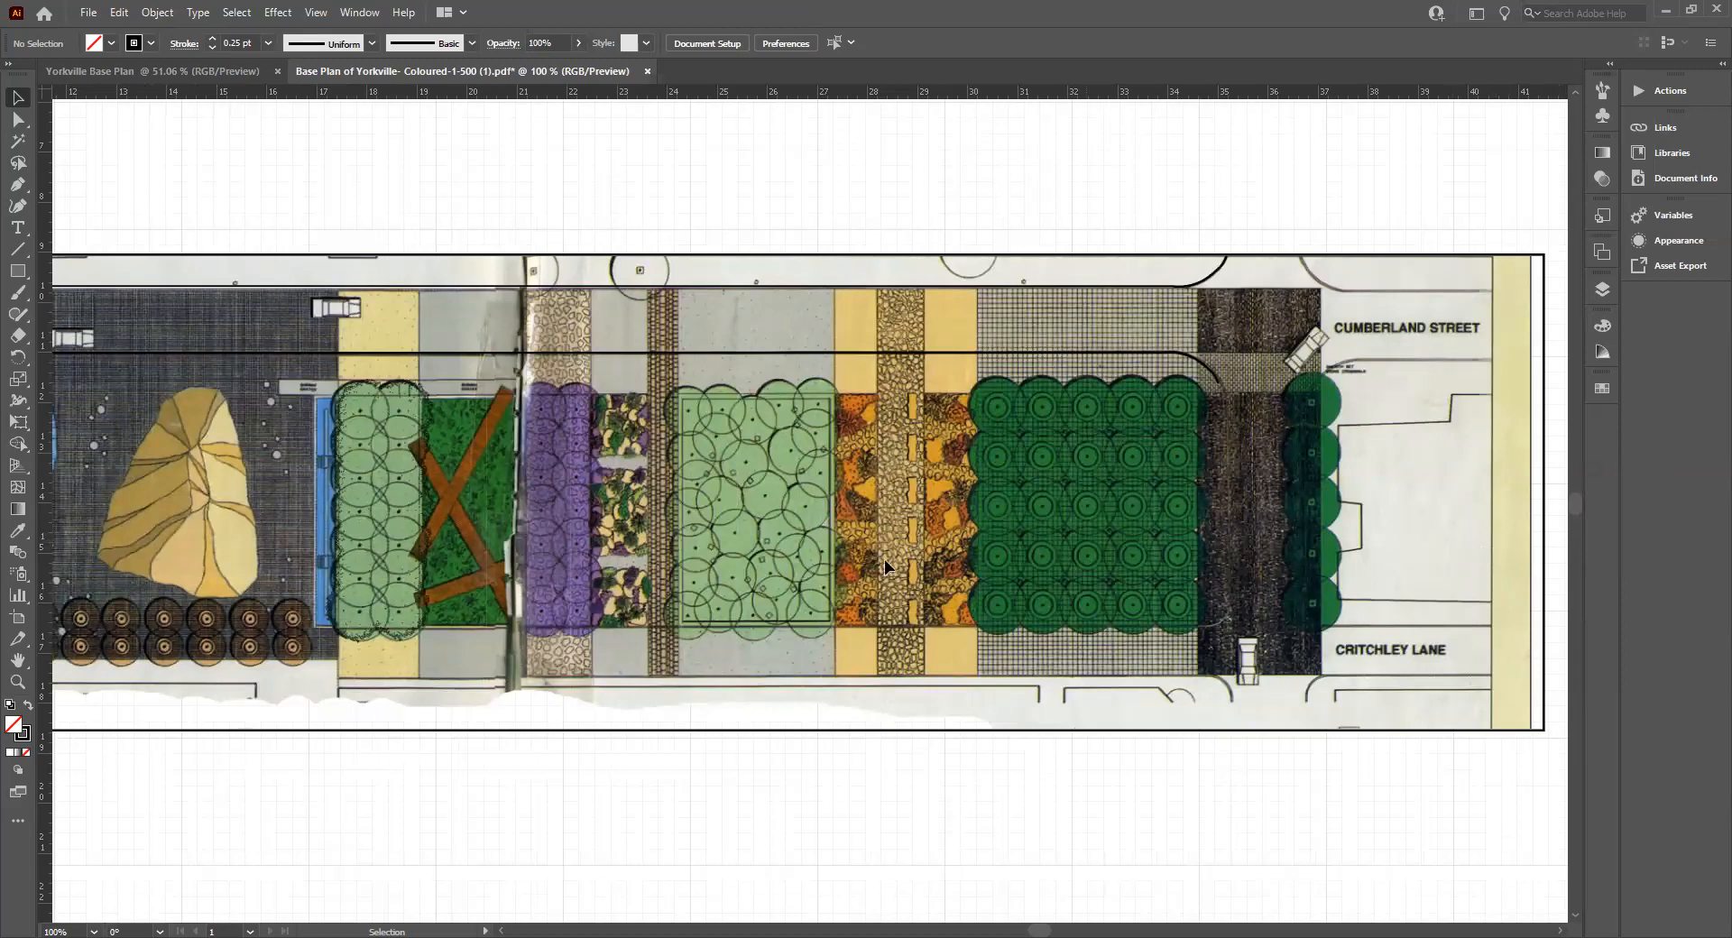
pyautogui.scroll(-3, 1226, 593)
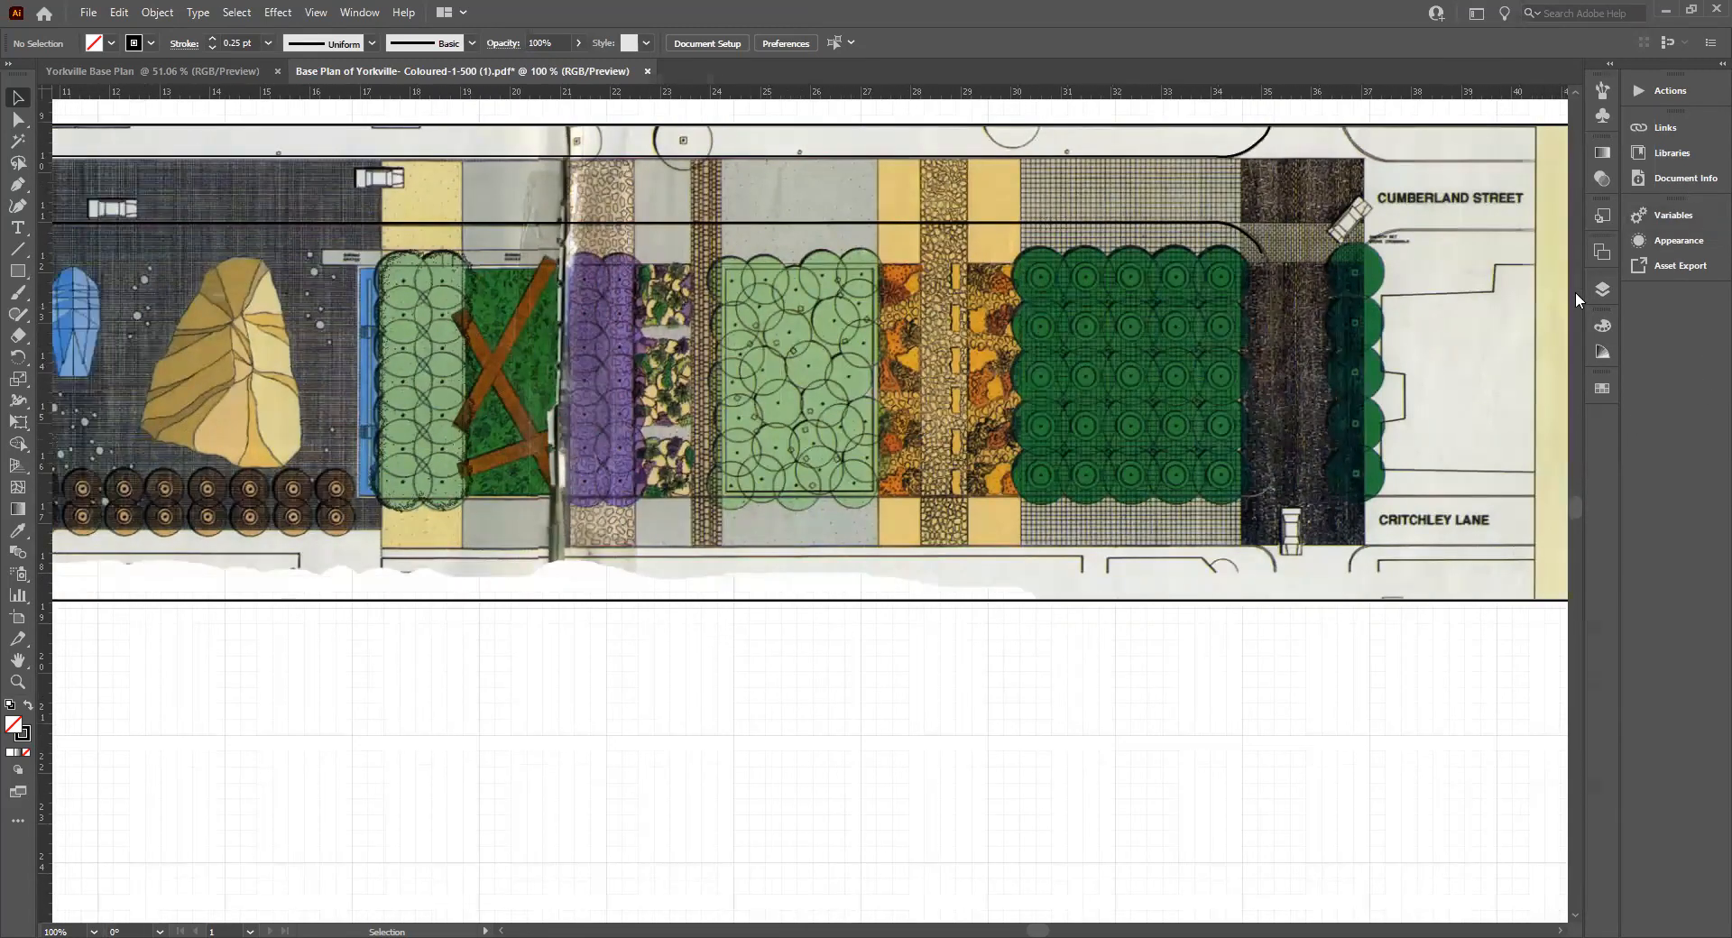
pyautogui.click(1593, 289)
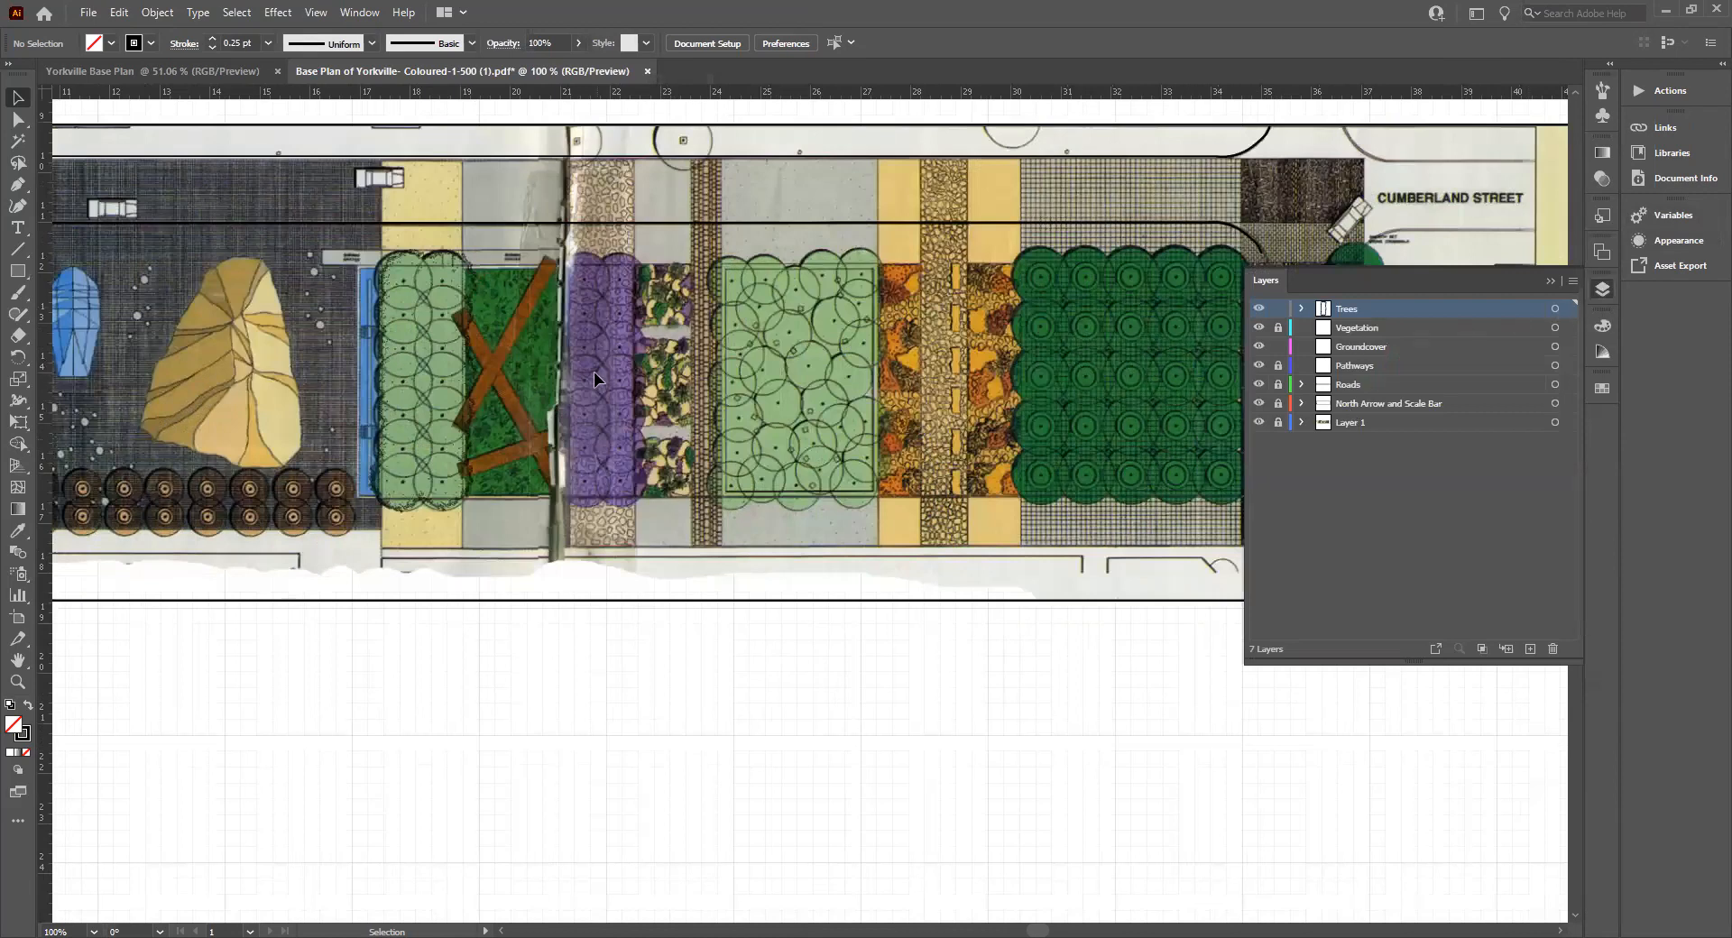
pyautogui.click(472, 398)
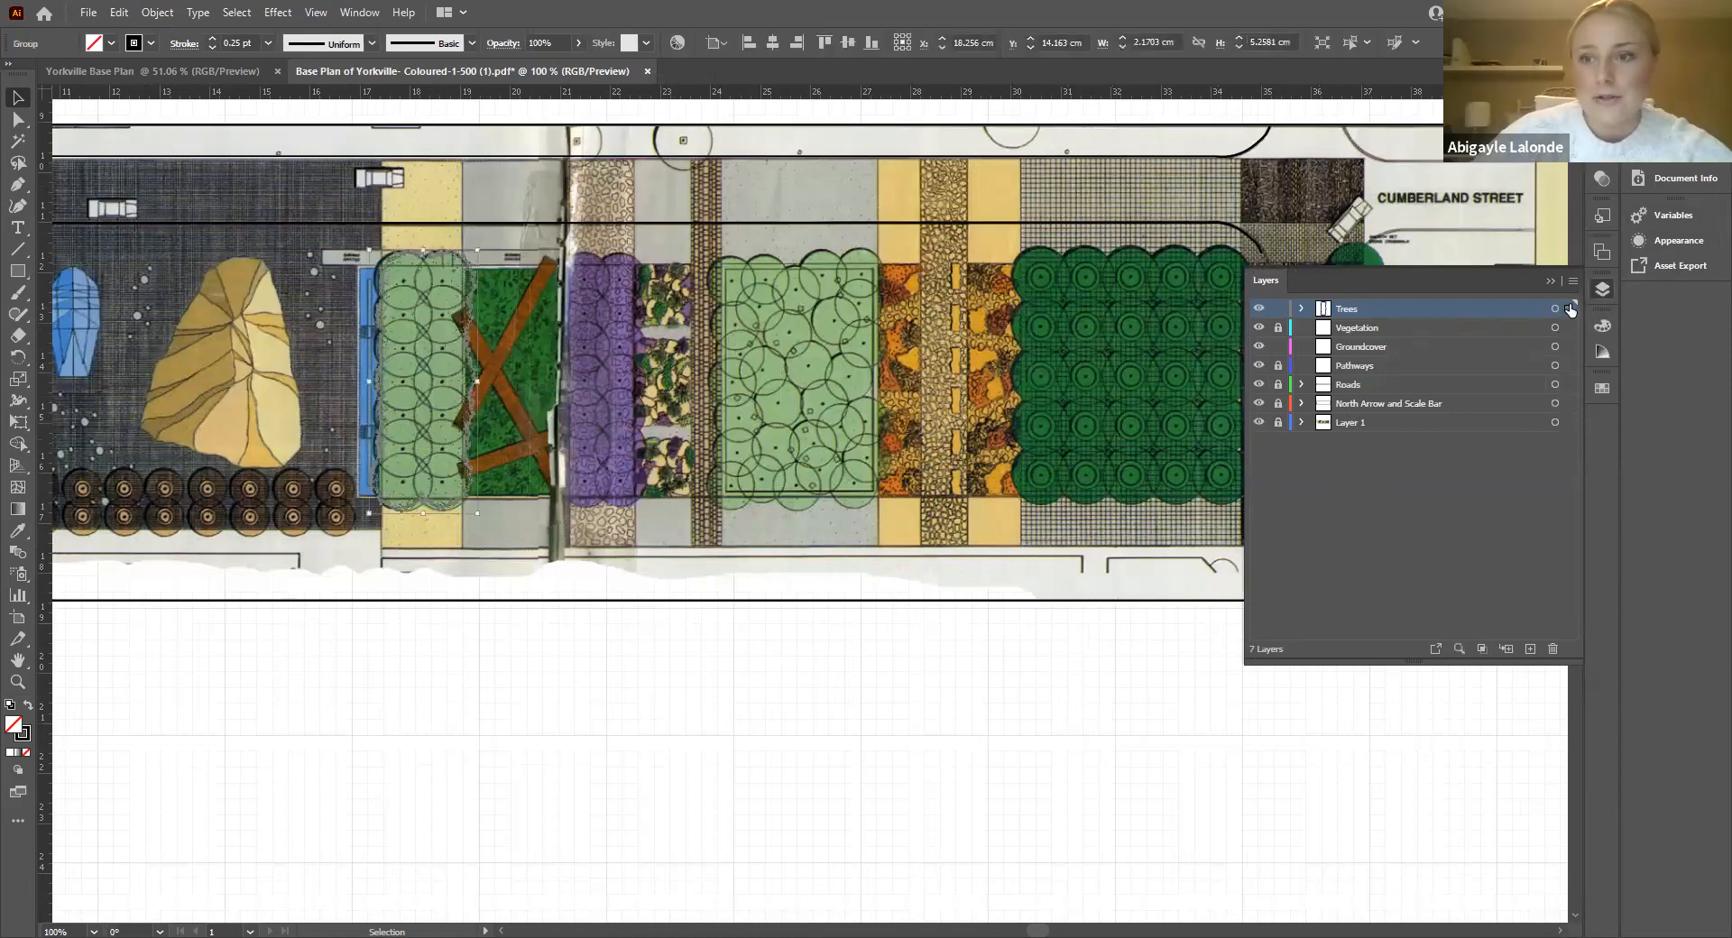
pyautogui.click(1551, 282)
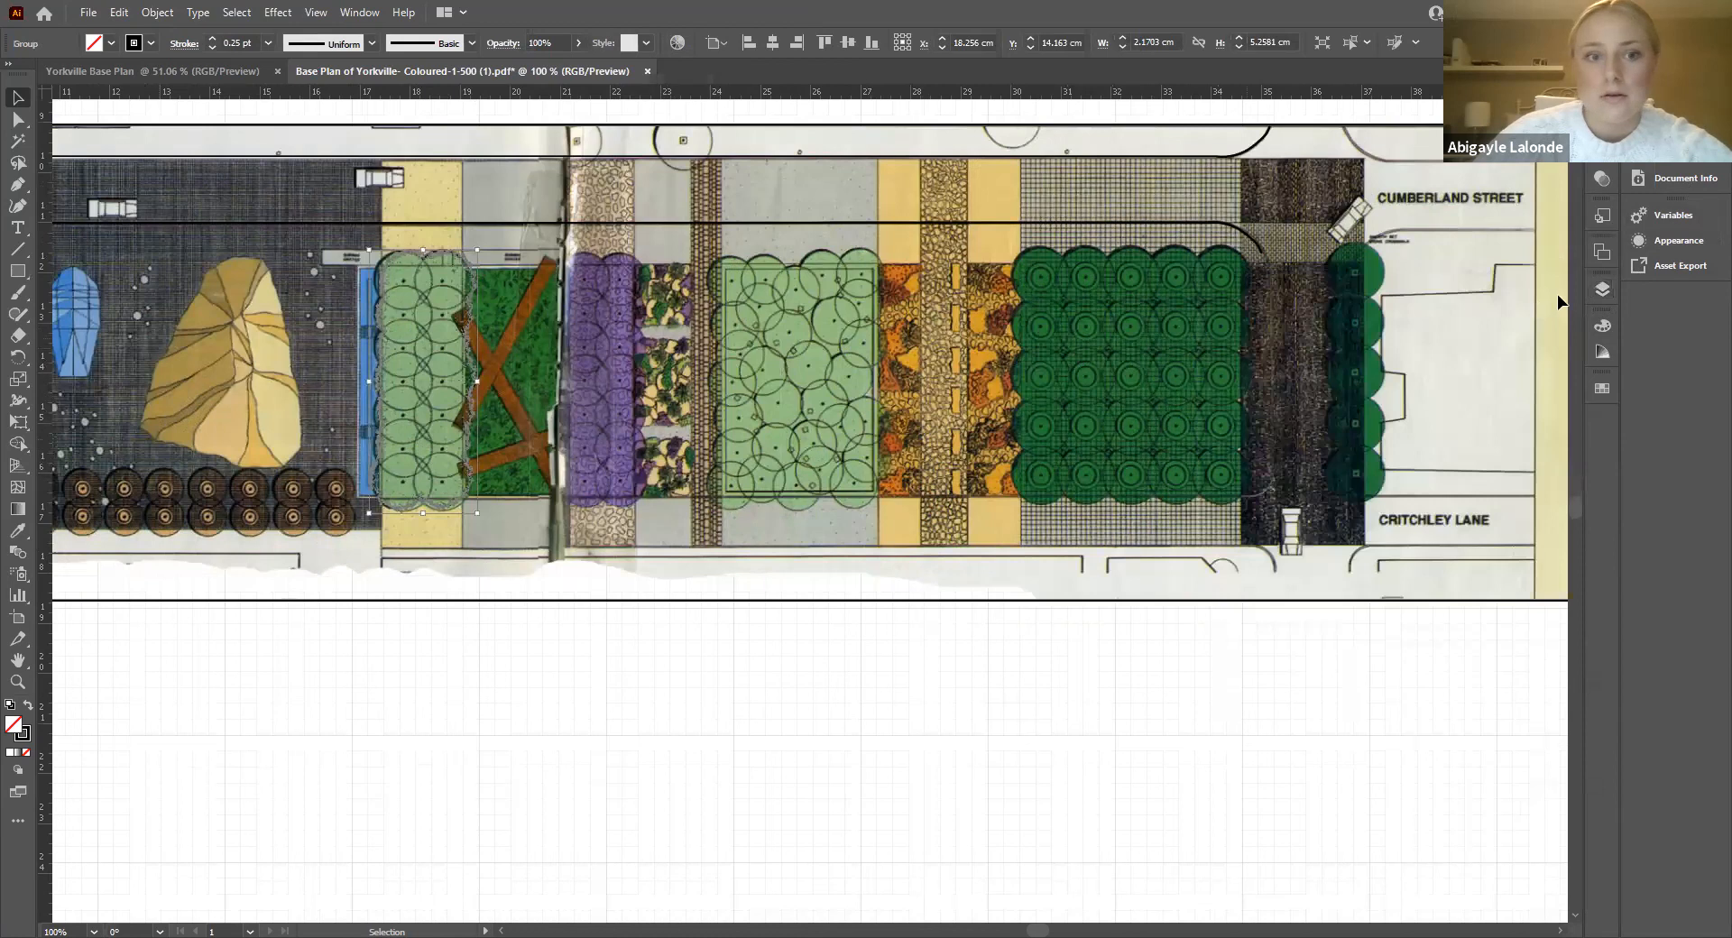
# Step: Unlock all layers above Layer 1 and make North Arrow and Scale Bar the active layer, keeping its options as they are
pyautogui.click(1602, 289)
pyautogui.click(1277, 328)
pyautogui.click(1434, 405)
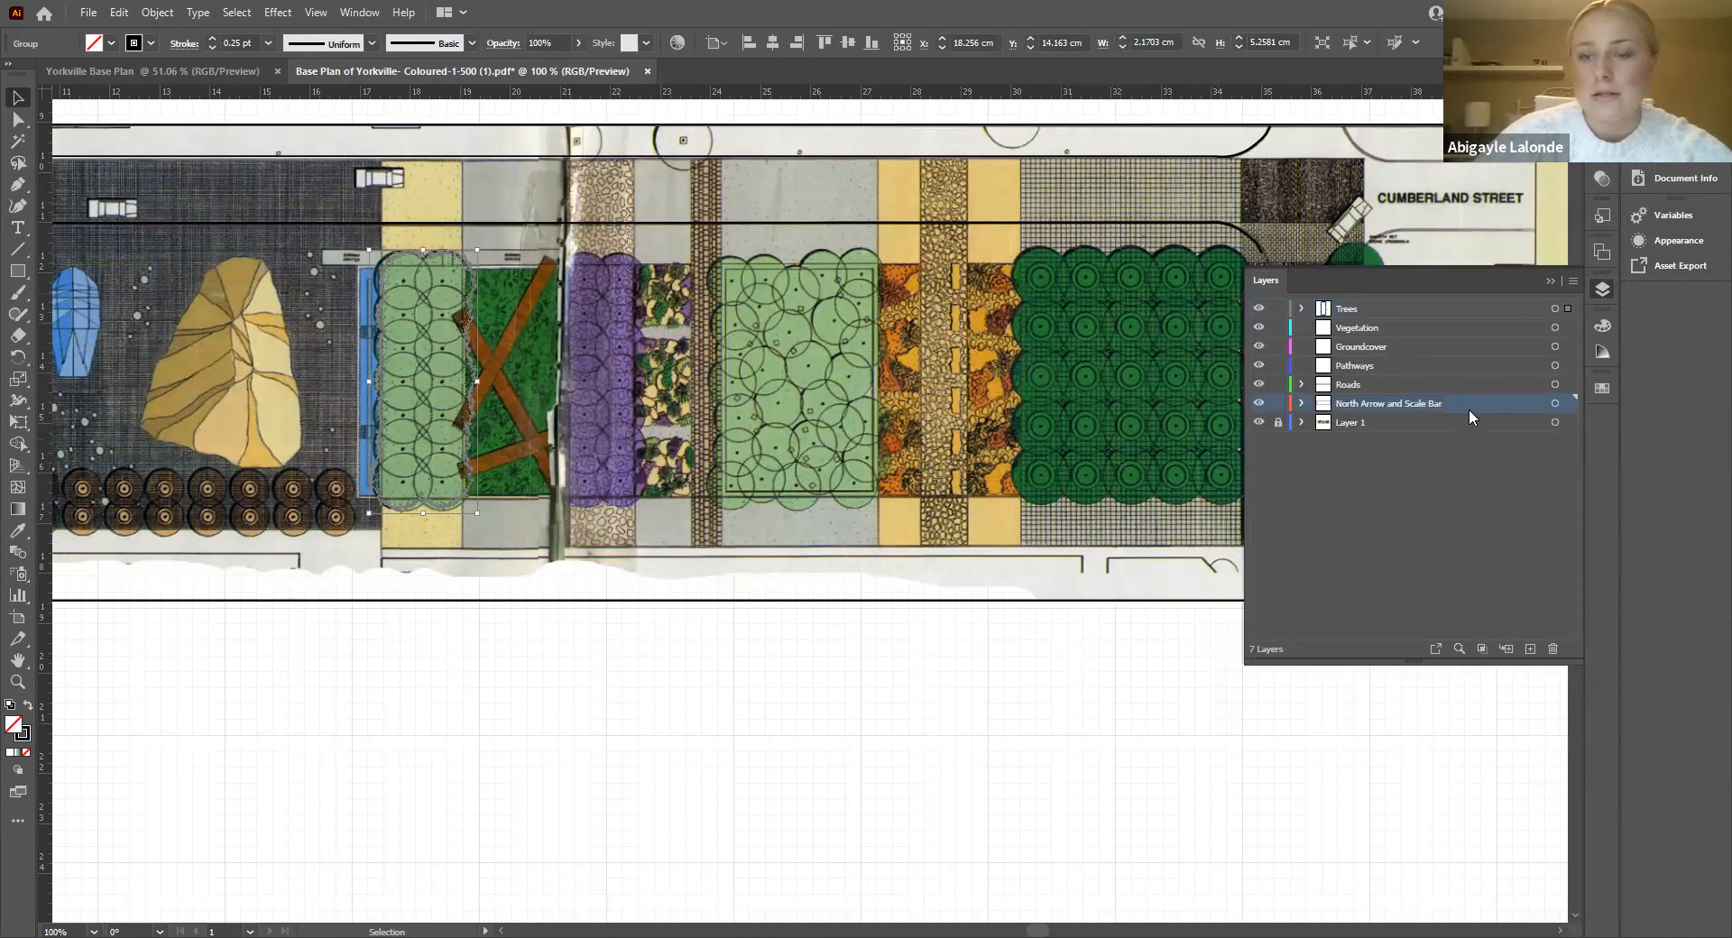
pyautogui.doubleClick(1514, 402)
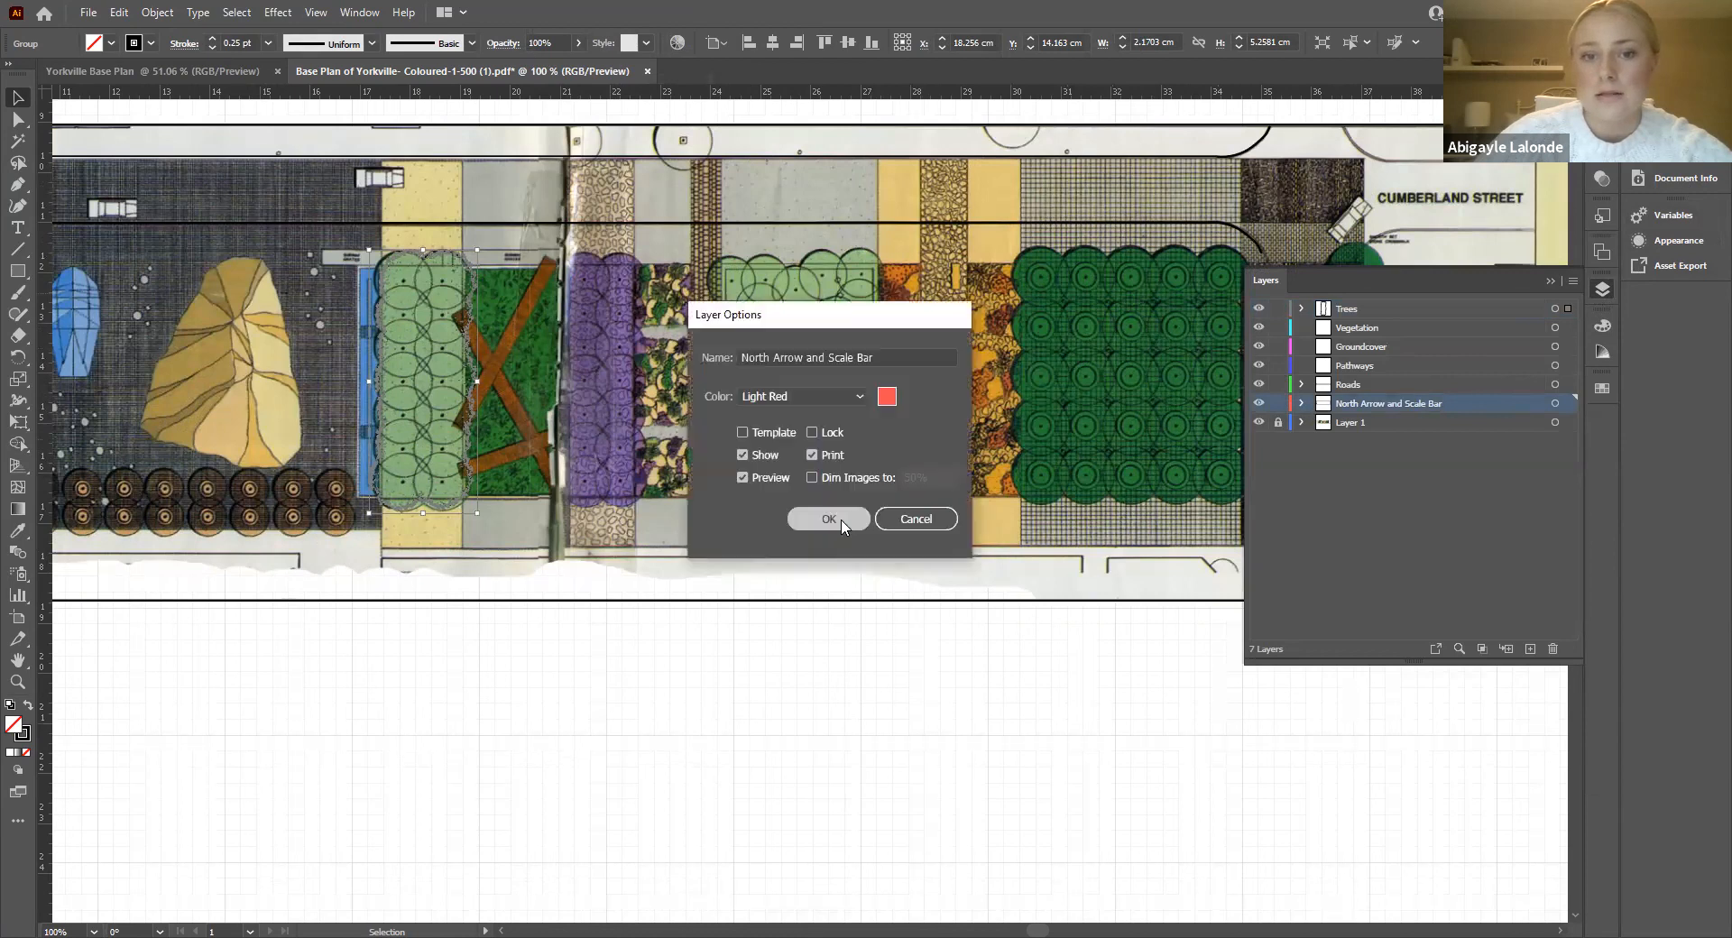
pyautogui.press('Return')
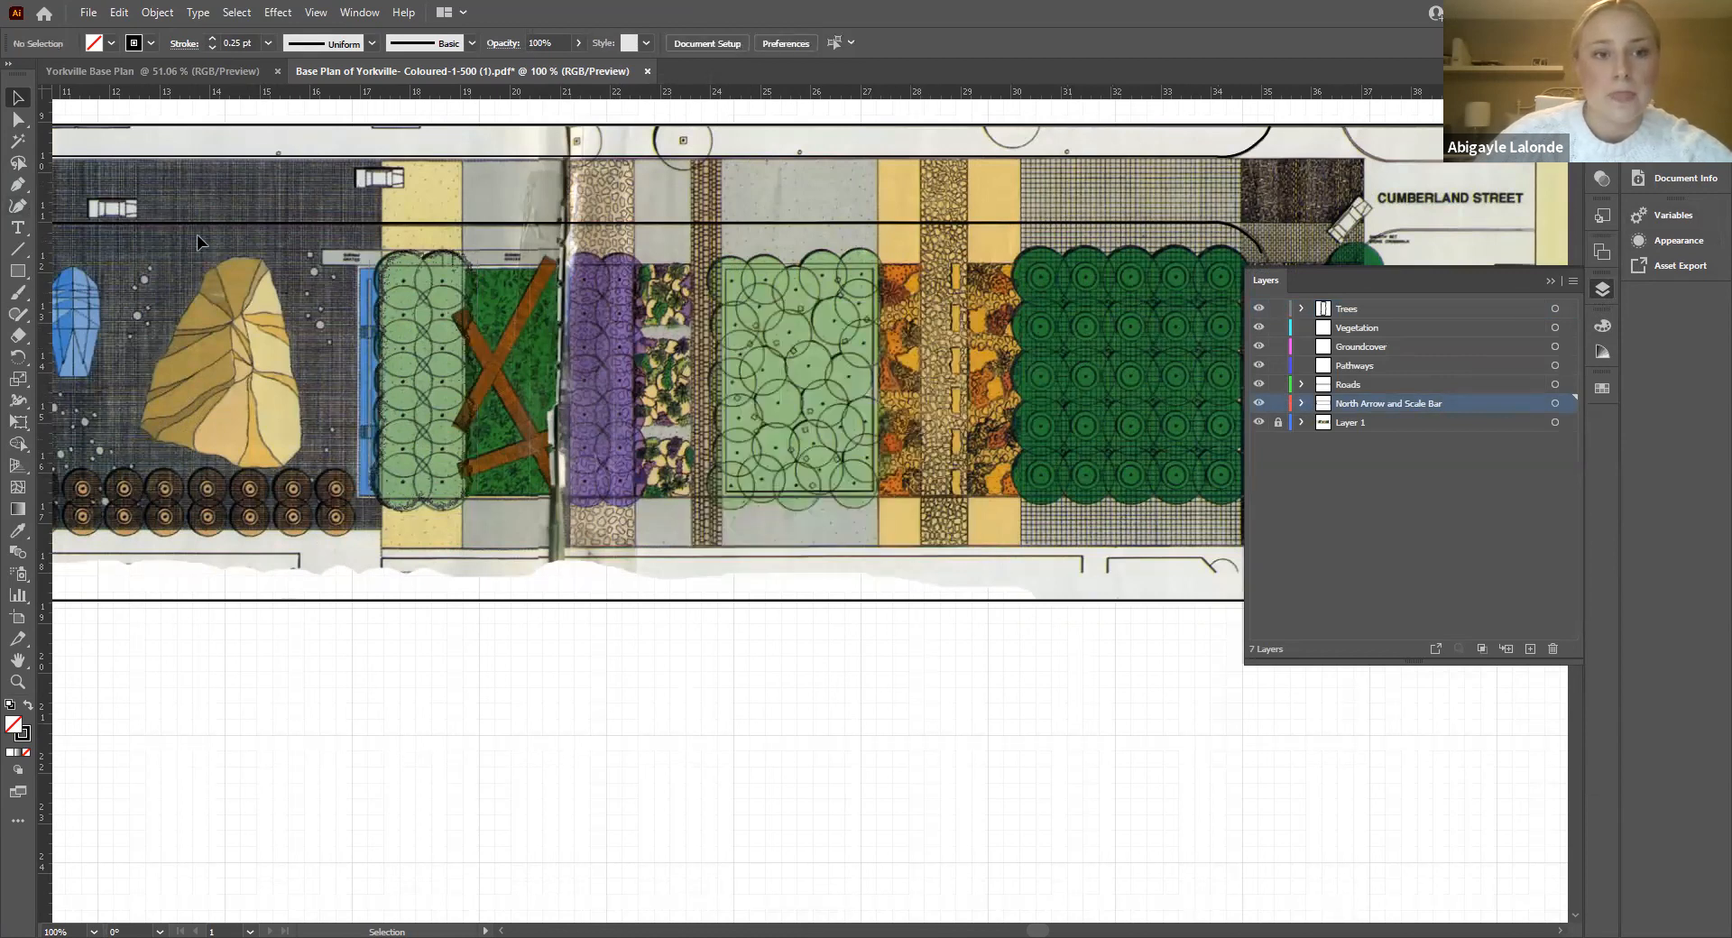
# Step: Draw a circle about 1.08 cm in diameter over a tree in the wide light green block and select it
pyautogui.click(14, 274)
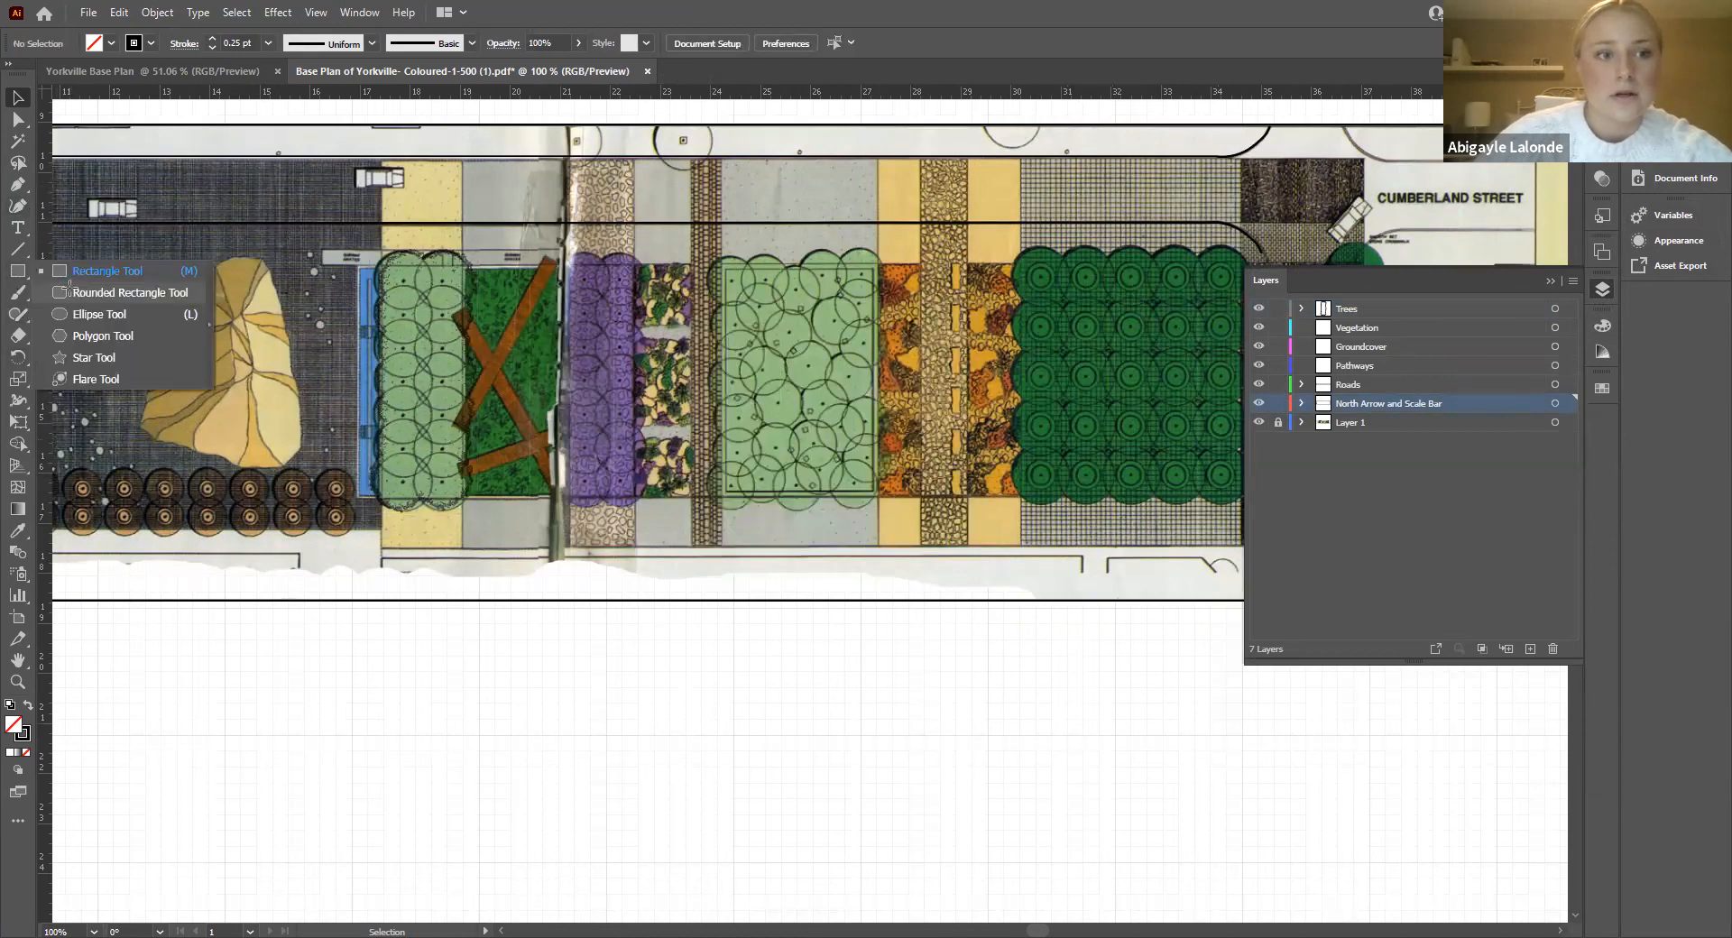
pyautogui.click(14, 274)
pyautogui.click(79, 313)
pyautogui.moveTo(747, 379); pyautogui.dragTo(781, 394)
pyautogui.press('v')
pyautogui.click(993, 785)
pyautogui.click(801, 421)
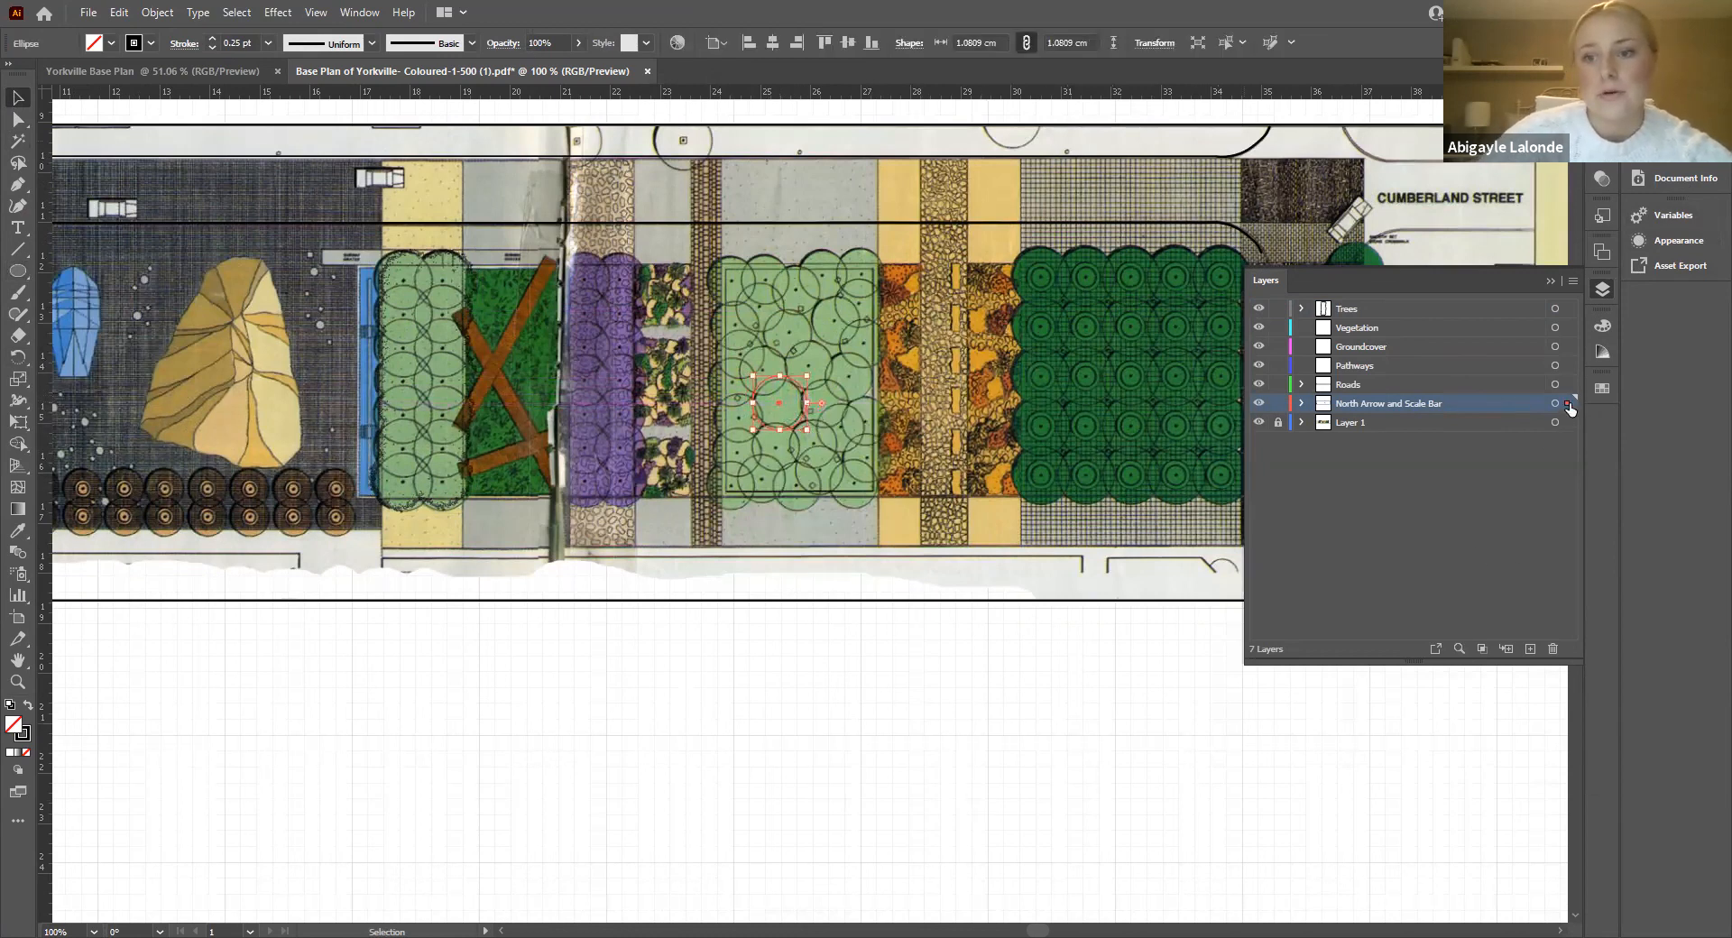
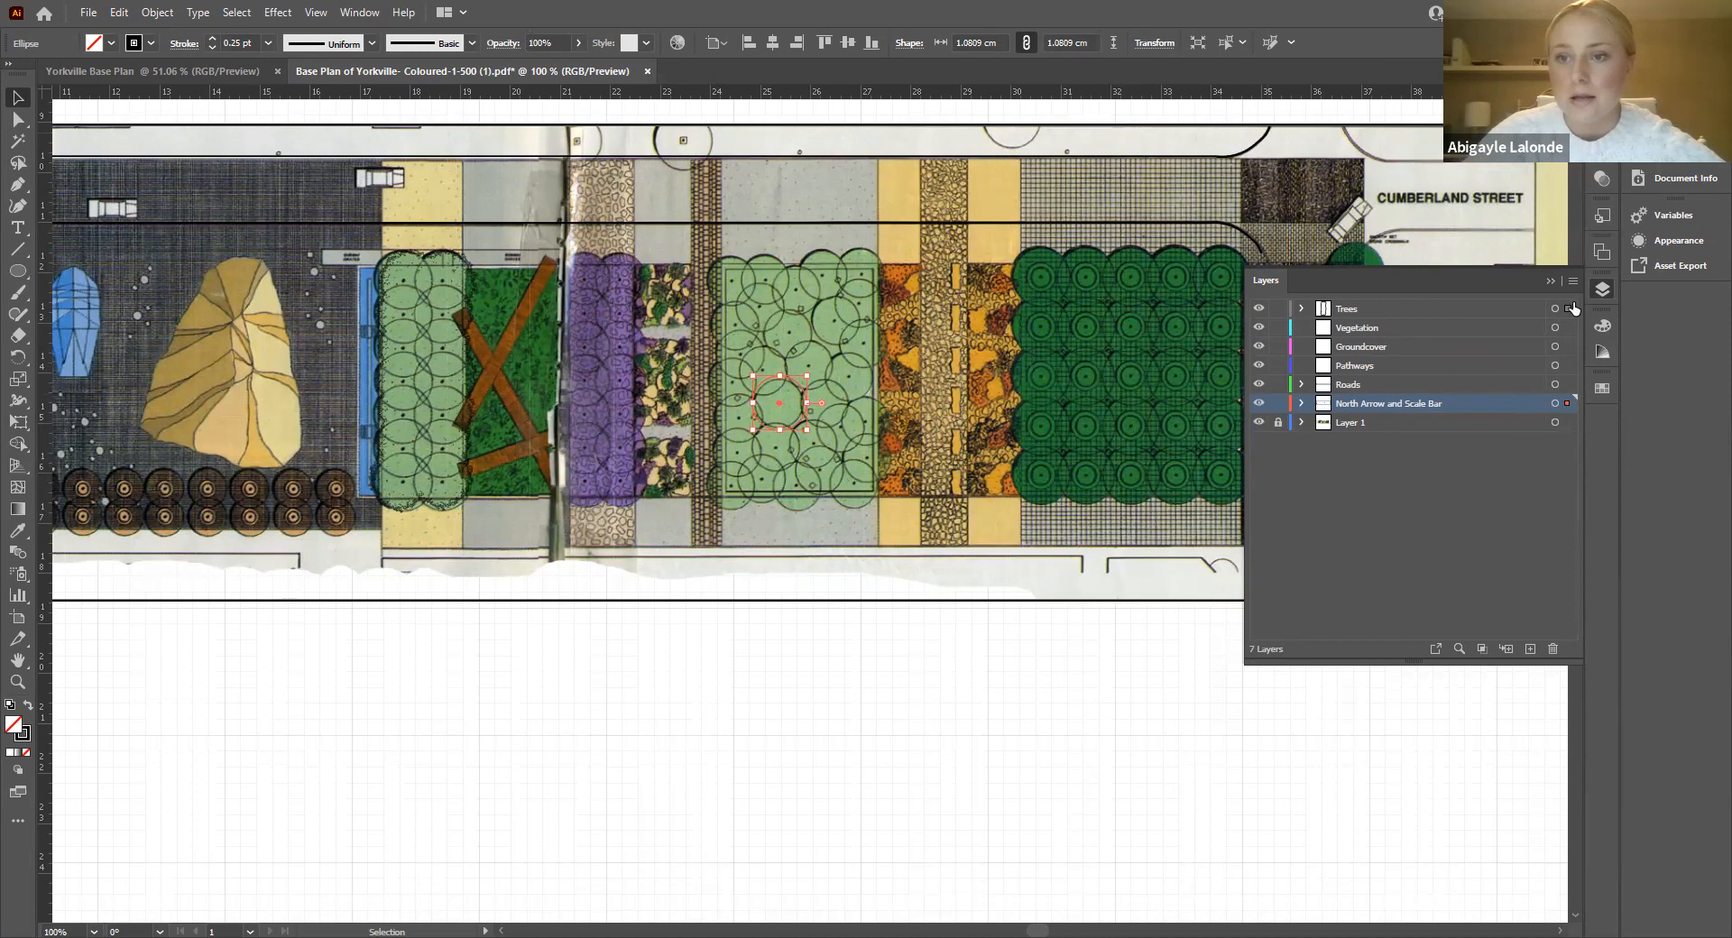
# Step: Reassign the selected circle from the North Arrow and Scale Bar layer to the Trees layer and deselect it
pyautogui.moveTo(1572, 309); pyautogui.dragTo(1572, 308)
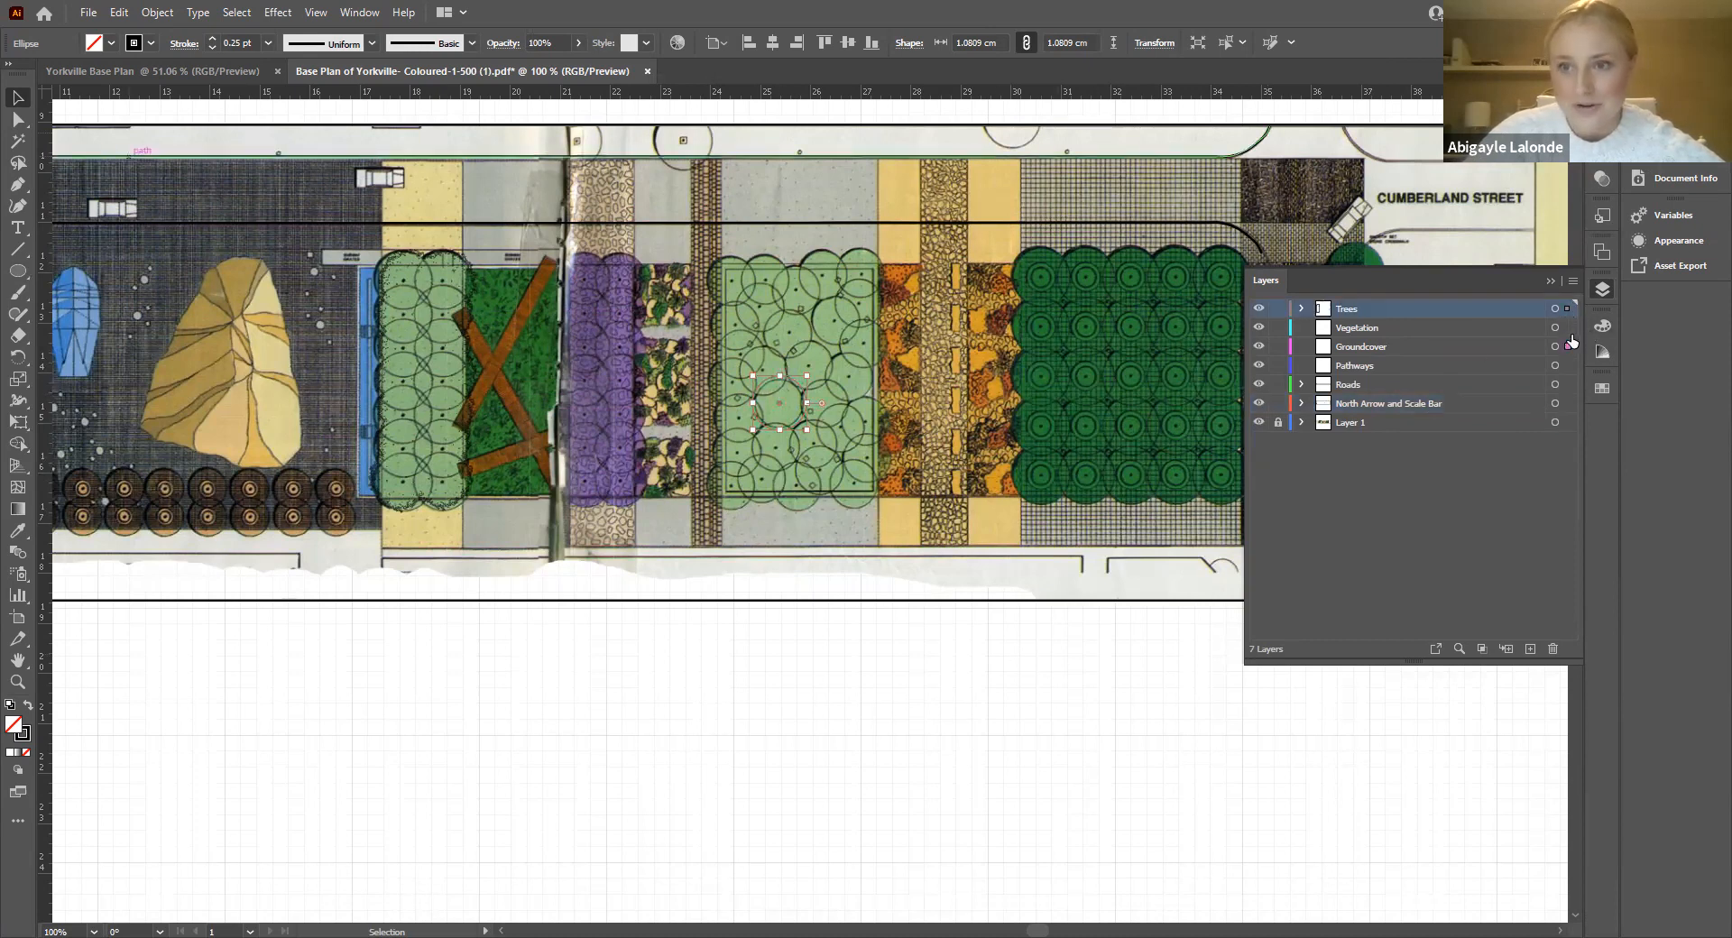
pyautogui.moveTo(1572, 336); pyautogui.dragTo(1568, 309)
pyautogui.click(1504, 491)
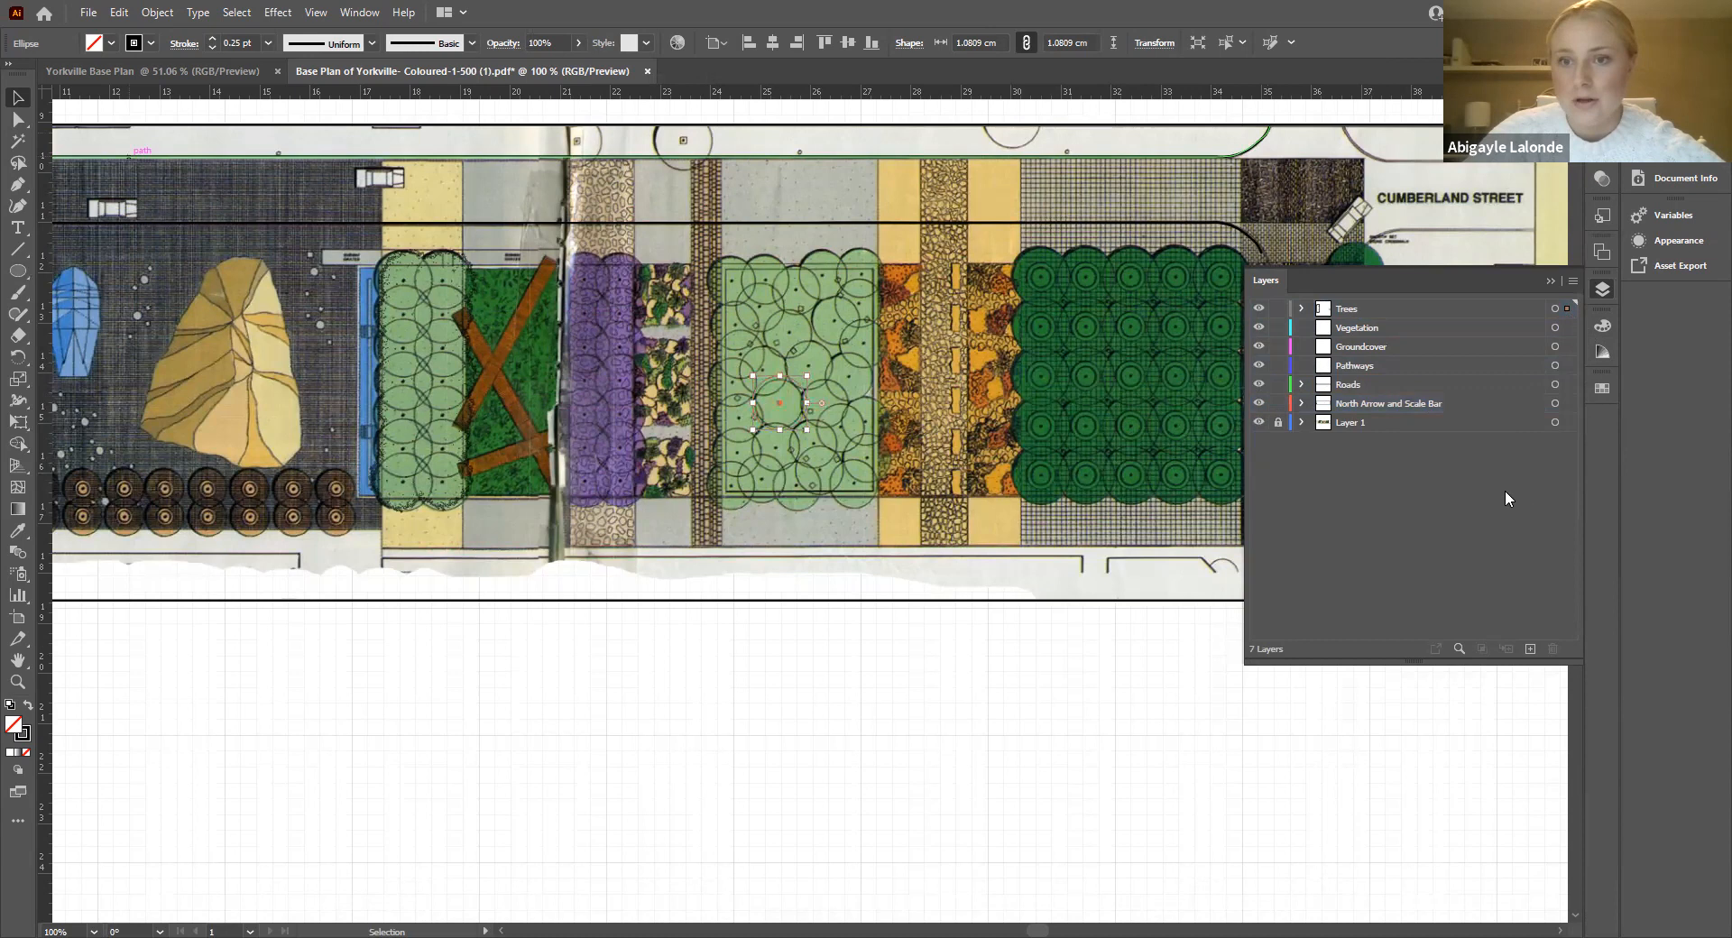
pyautogui.click(1551, 281)
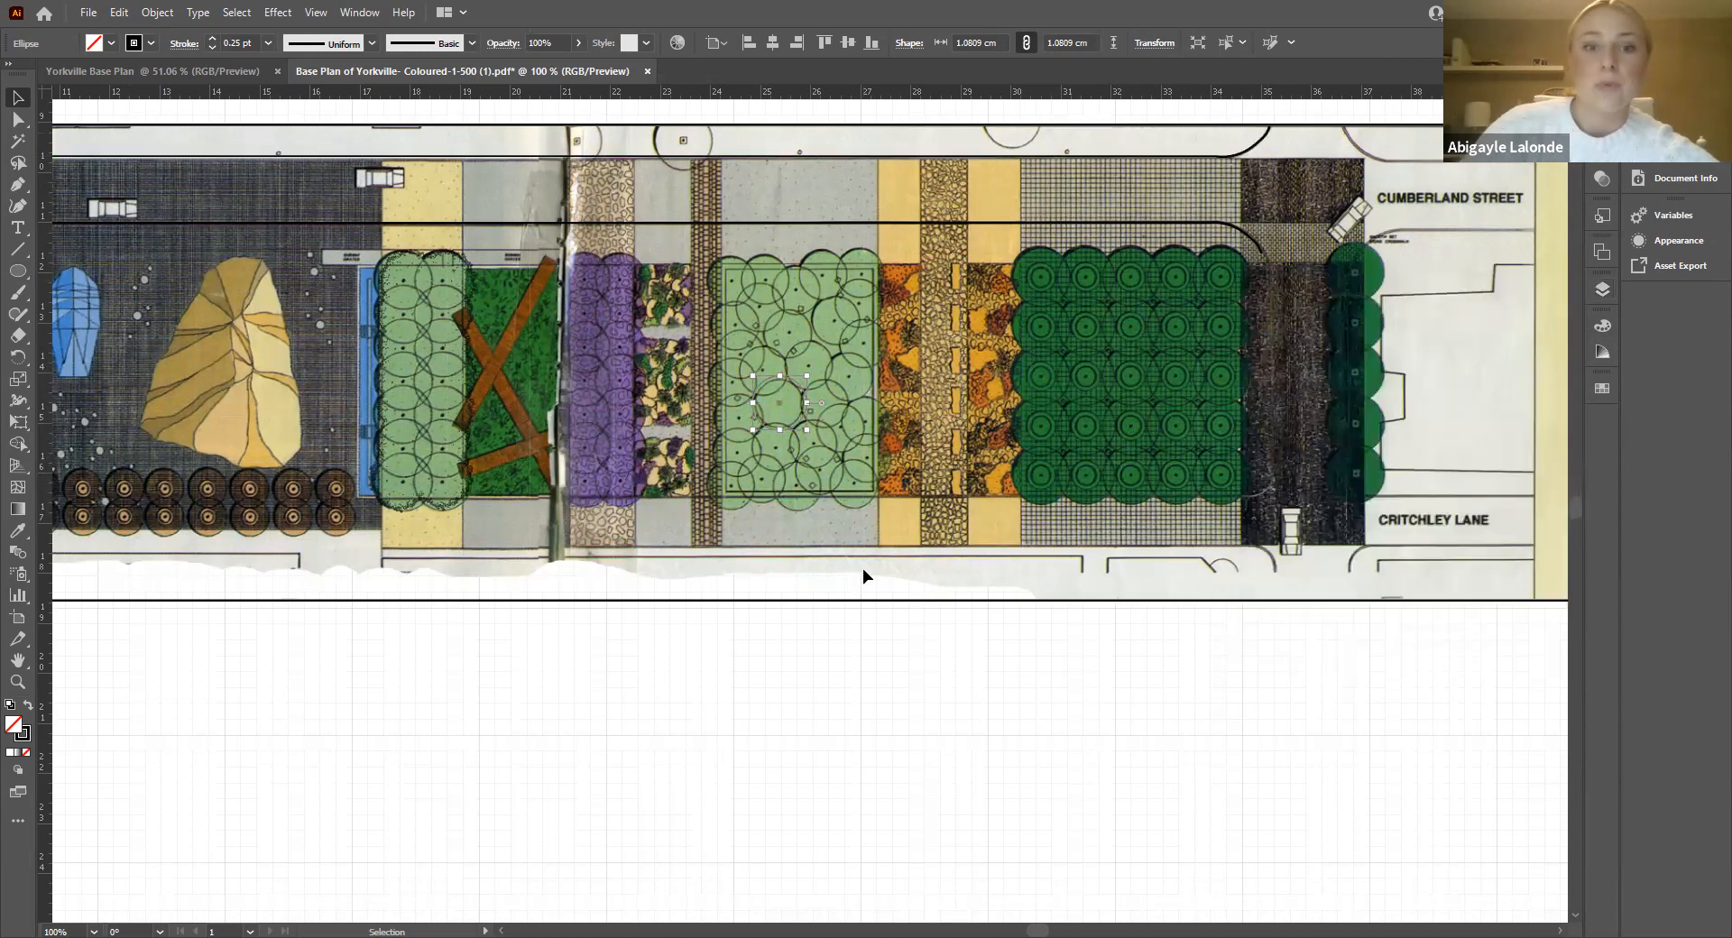
pyautogui.click(876, 672)
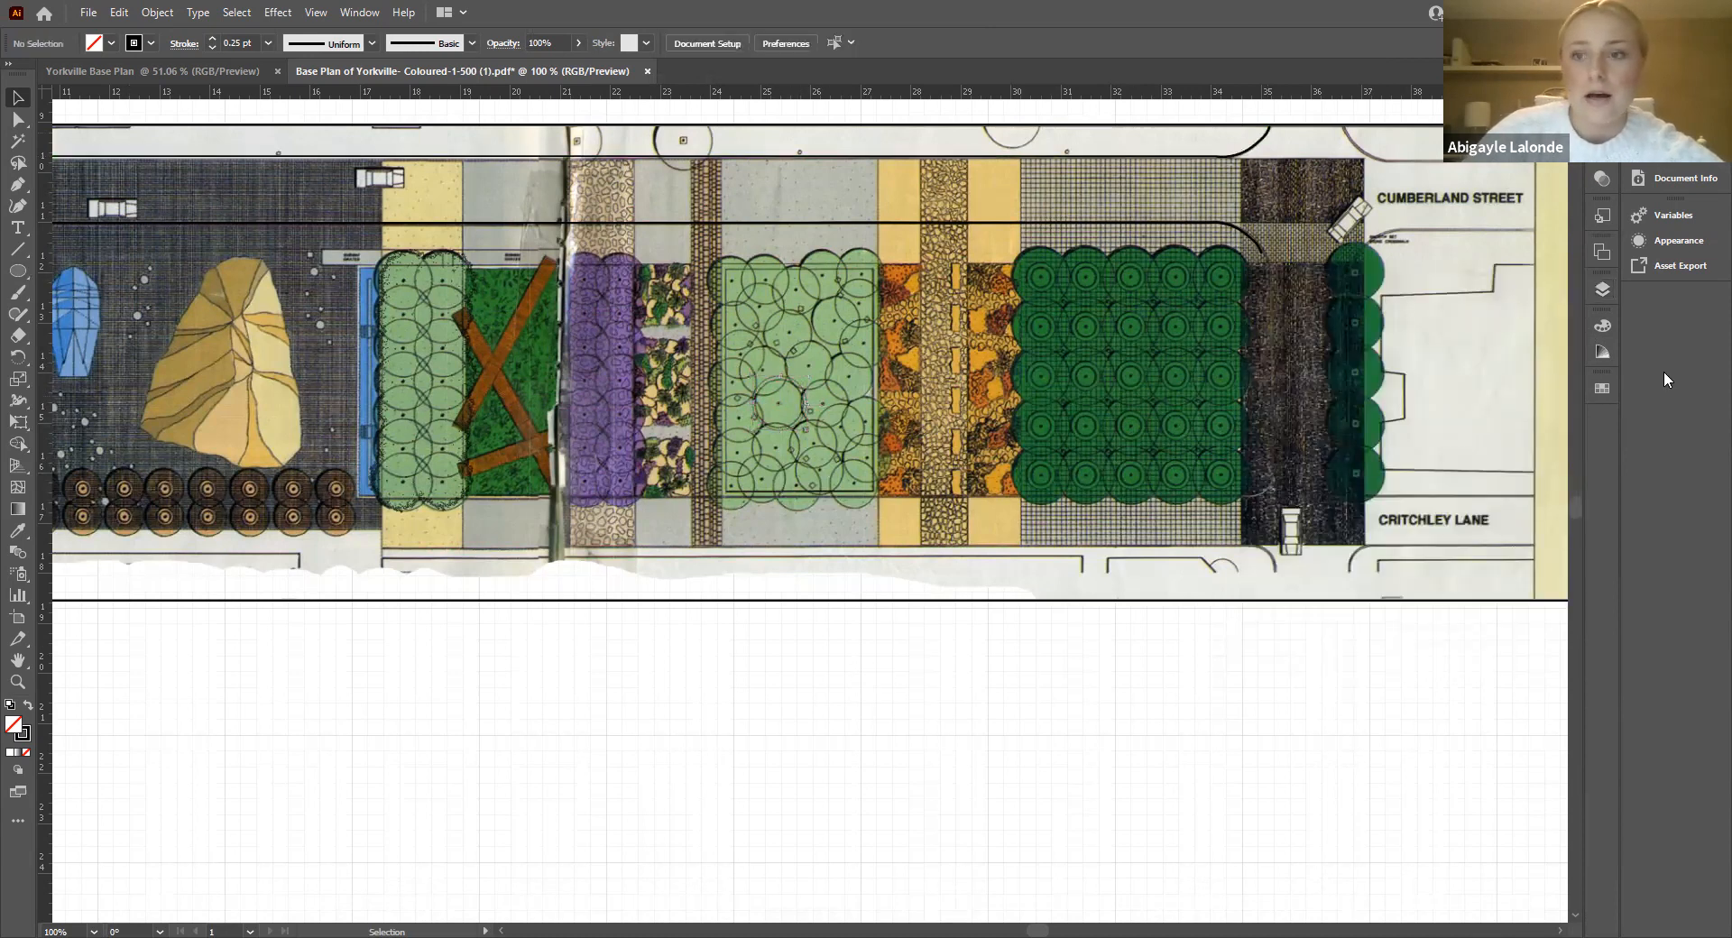
# Step: Hide Layer 1 so that only the traced linework, united tree outline and circle are displayed
pyautogui.click(1598, 292)
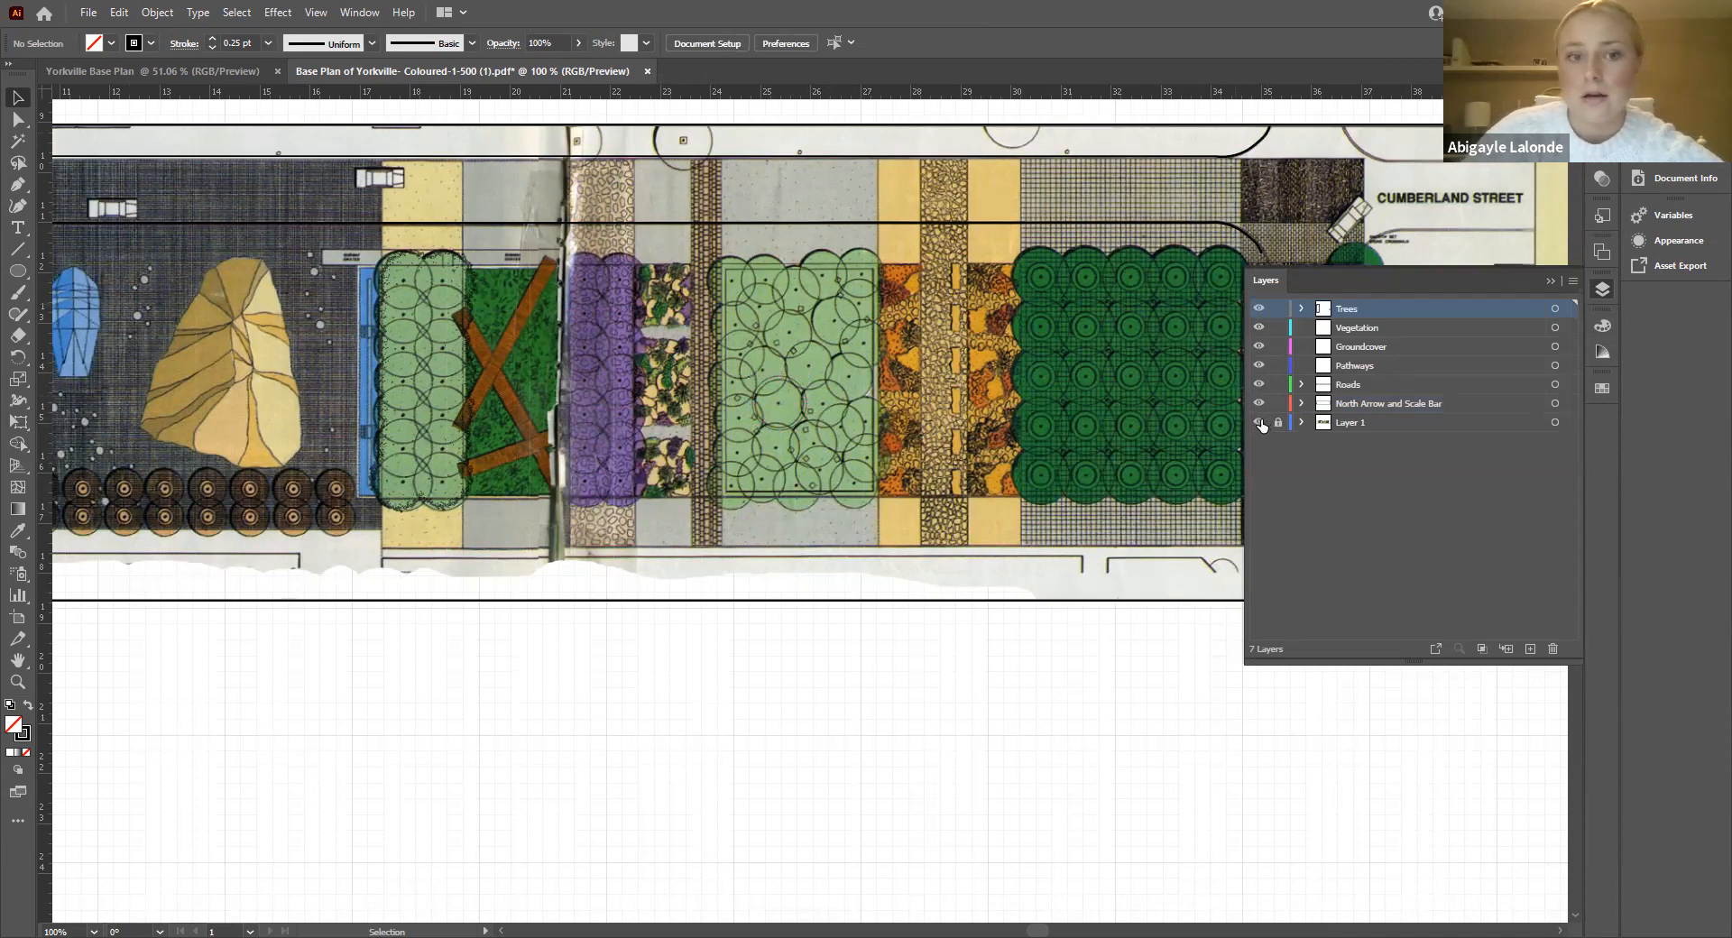
pyautogui.click(1259, 423)
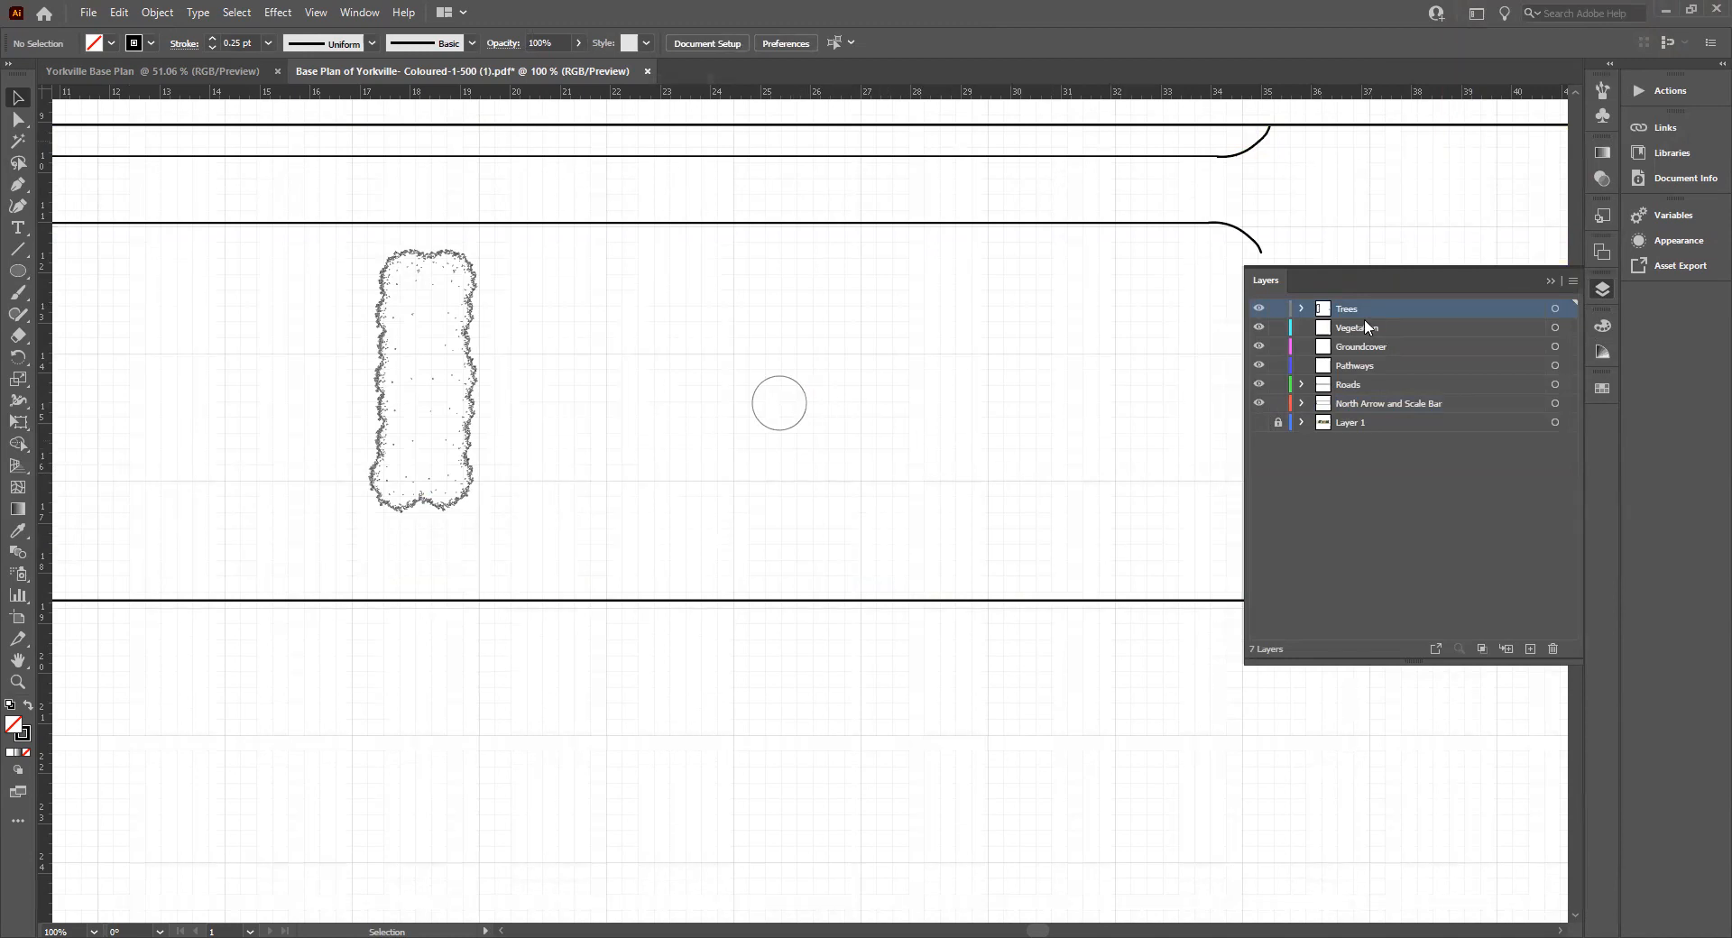
pyautogui.click(1259, 423)
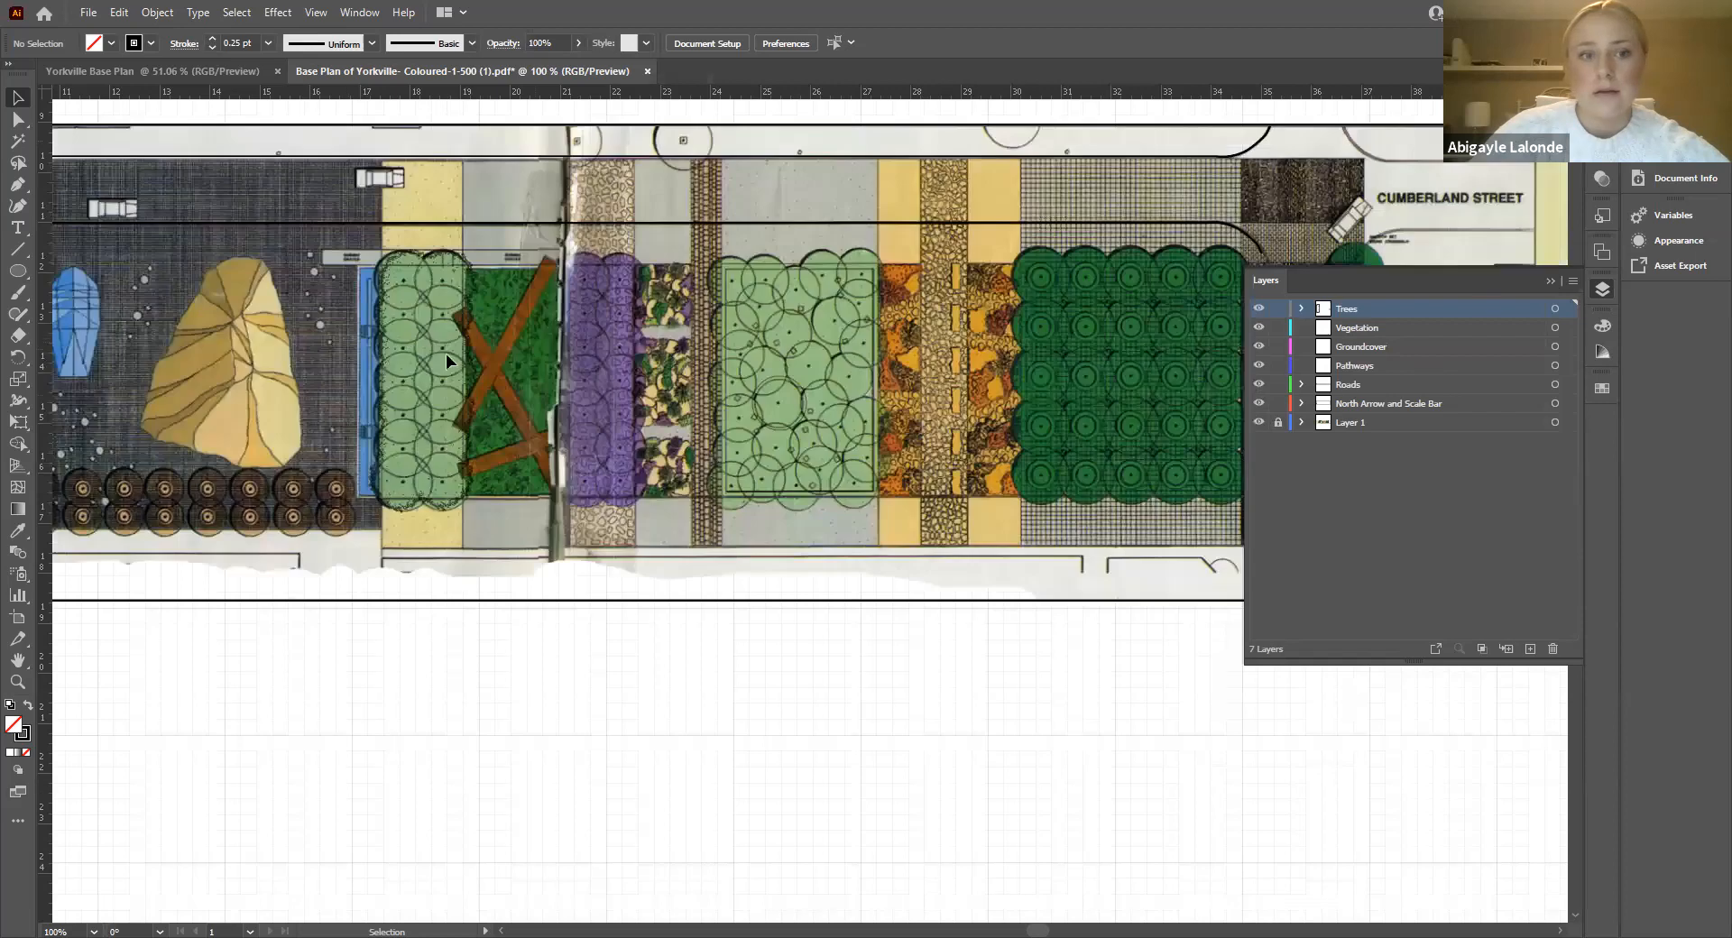
pyautogui.click(1259, 422)
pyautogui.hscroll(-3, 1032, 579)
pyautogui.hscroll(-2, 1030, 576)
pyautogui.hotkey('ctrl', '-')
pyautogui.hotkey('ctrl', '-')
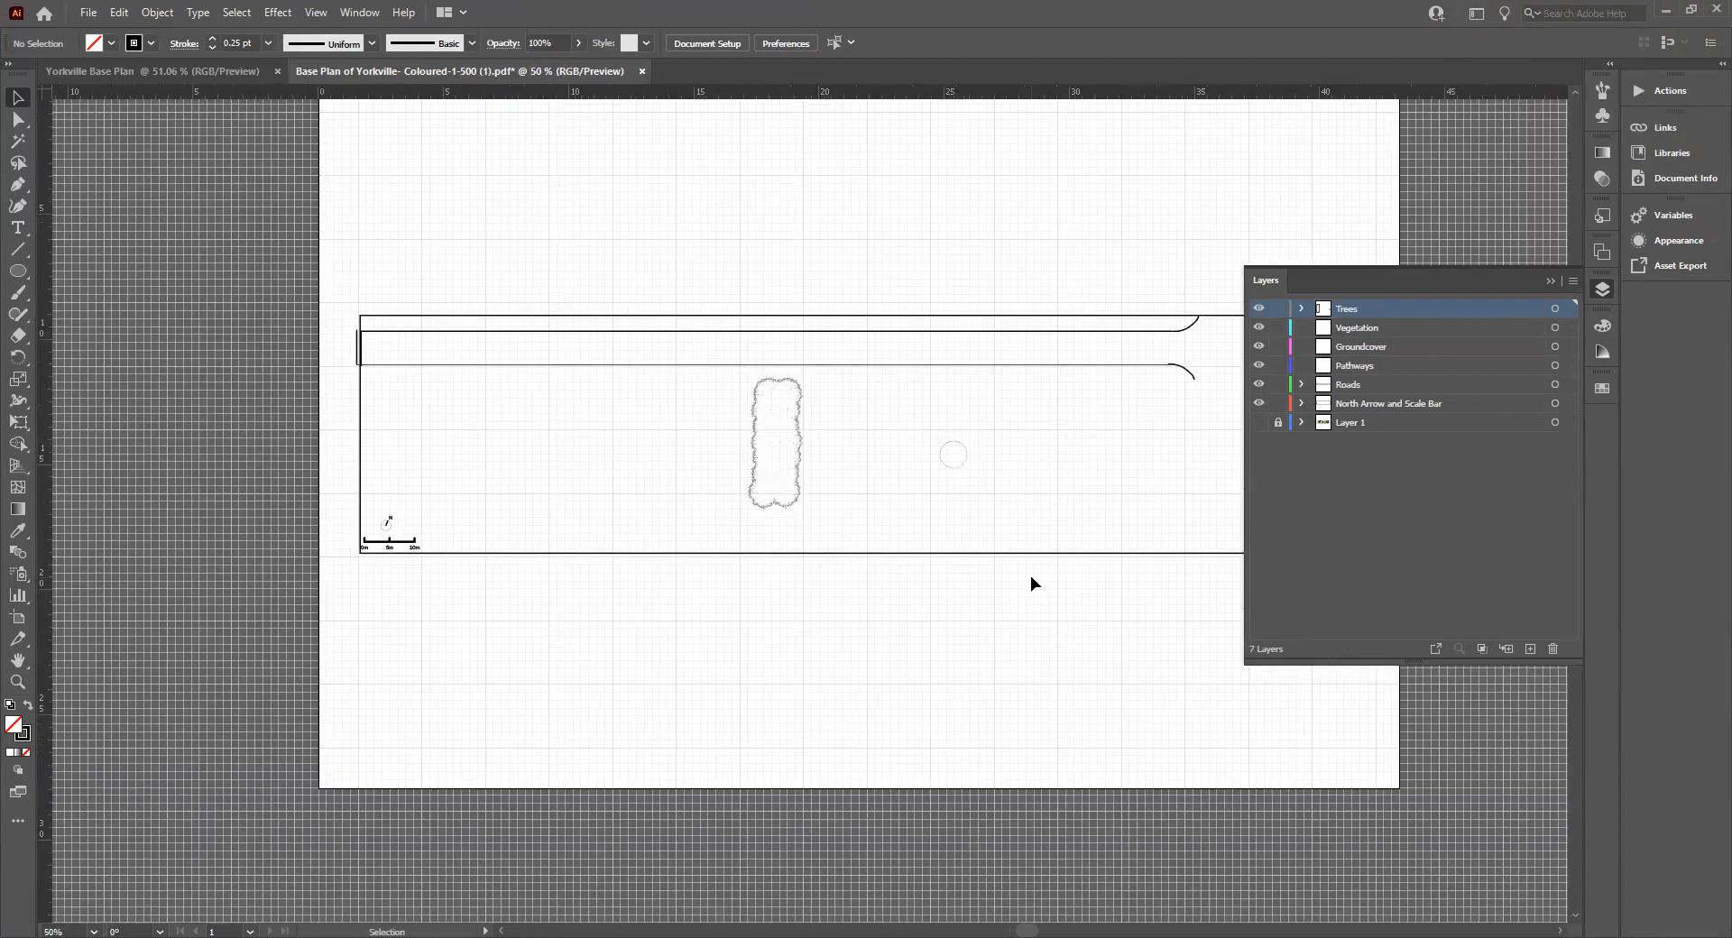
pyautogui.hotkey('ctrl', '+')
pyautogui.hotkey('ctrl', '+')
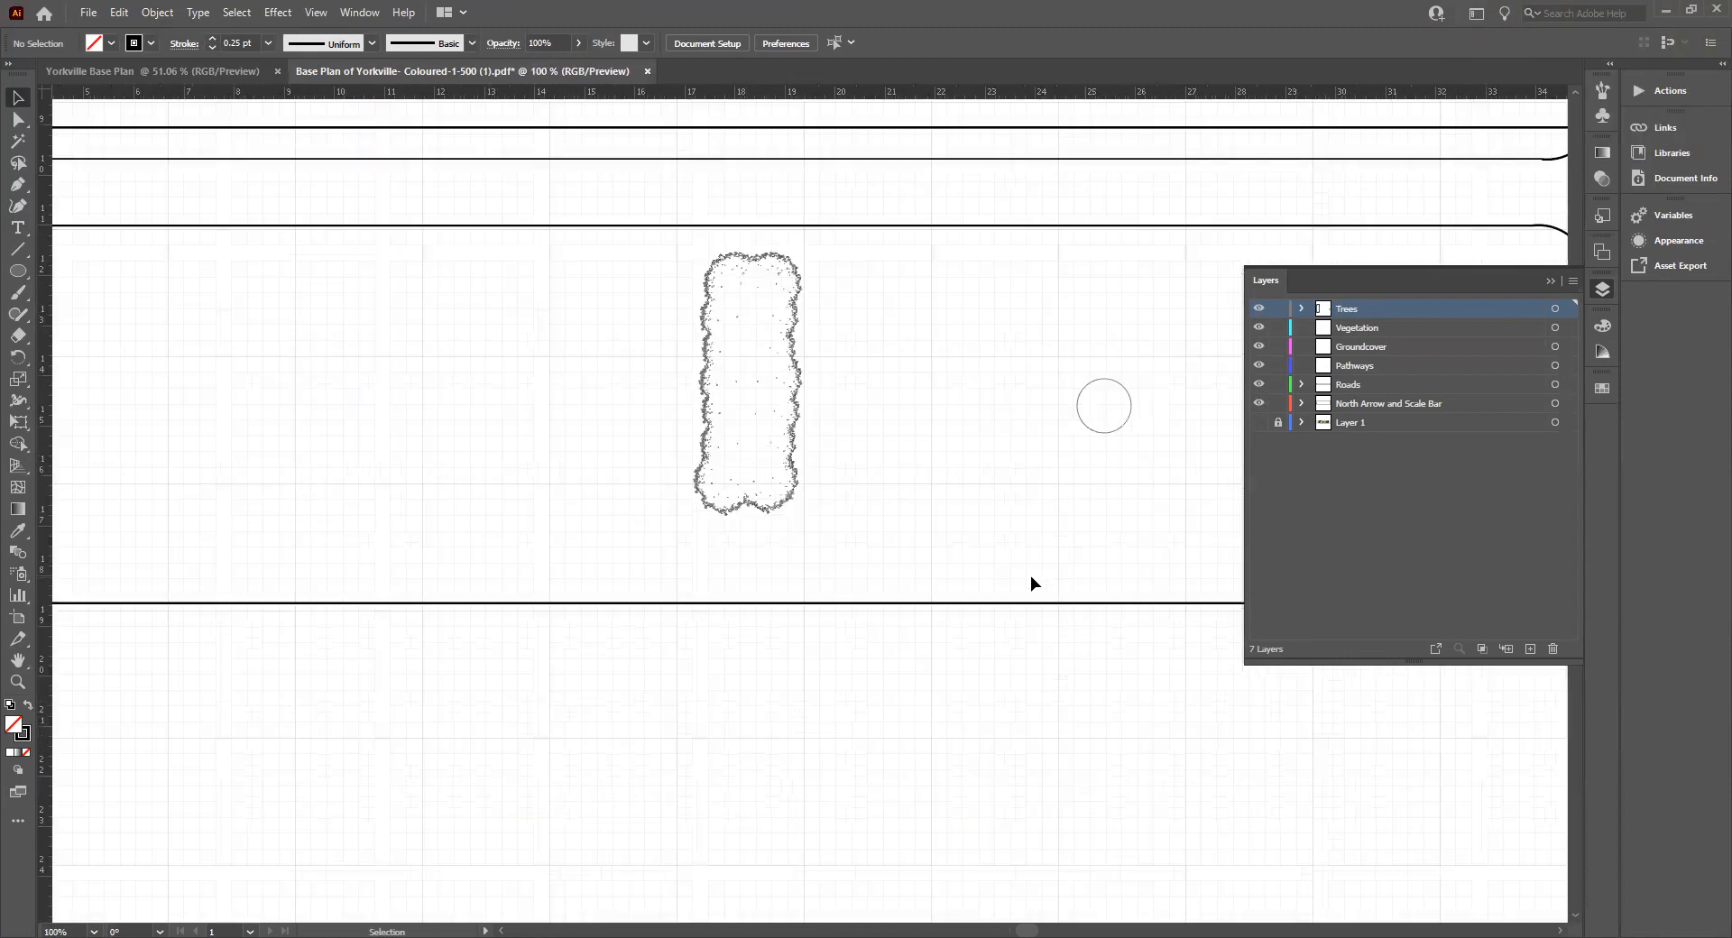
# Step: Select the lower road edge line, the united tree outline and the circle, and reassign them to Roads and finally to Pathways
pyautogui.click(905, 226)
pyautogui.keyDown('shift'); pyautogui.click(806, 322); pyautogui.keyUp('shift')
pyautogui.keyDown('shift'); pyautogui.click(1121, 388); pyautogui.keyUp('shift')
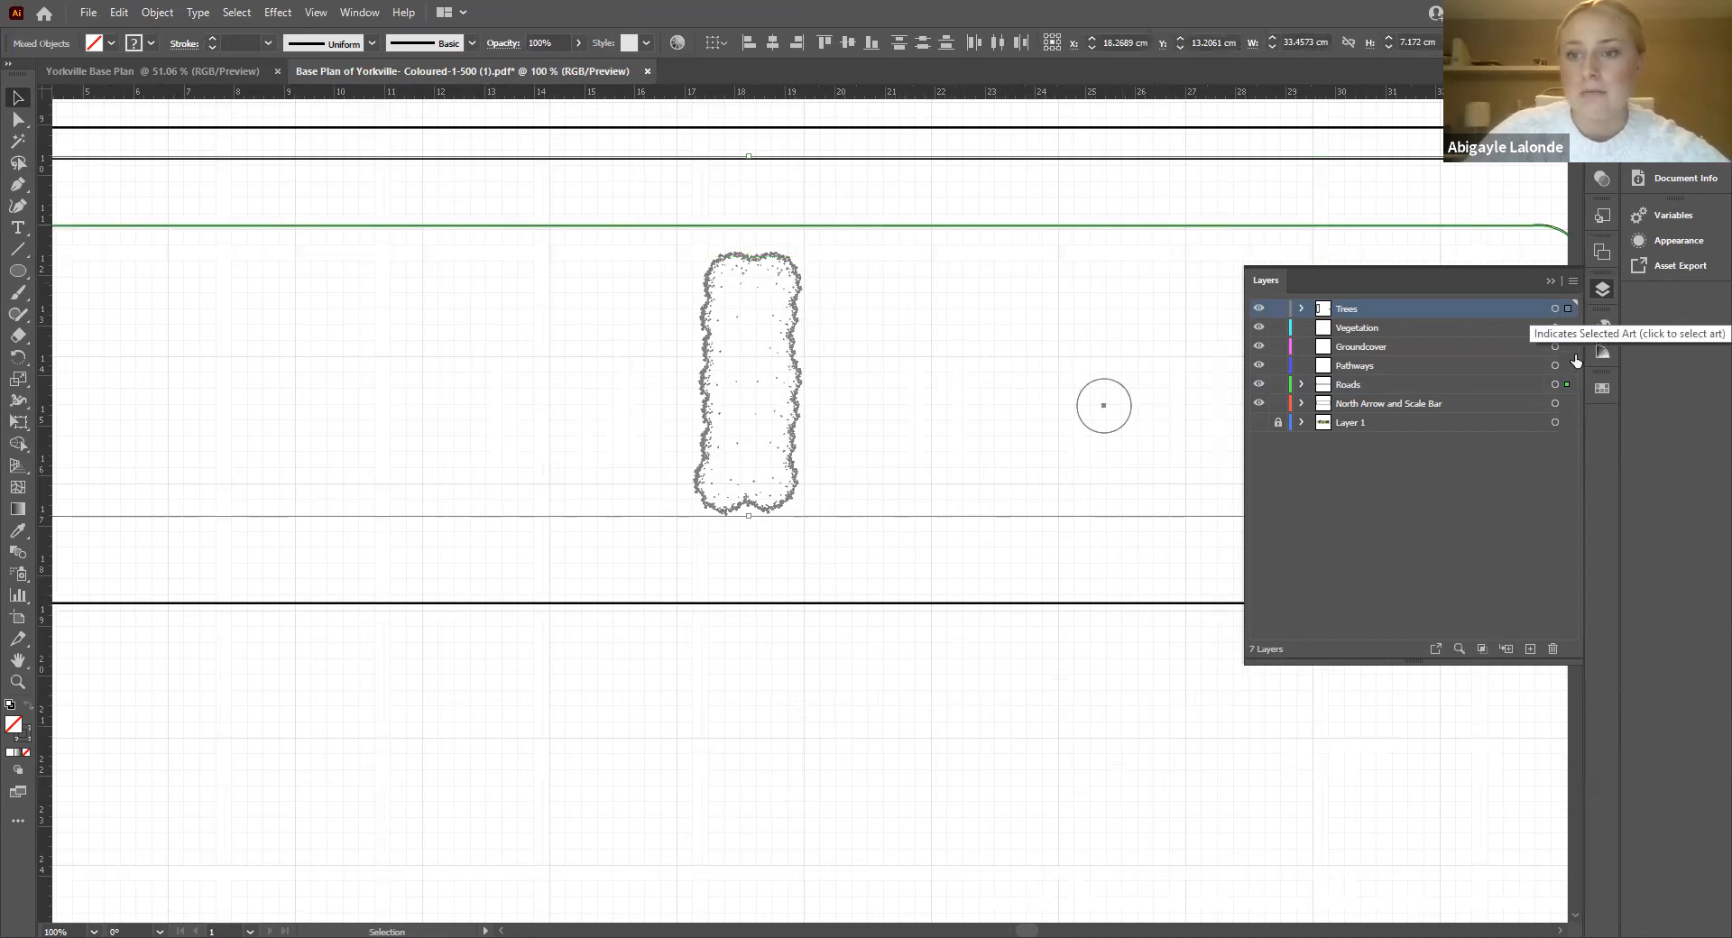
pyautogui.moveTo(1567, 310); pyautogui.dragTo(1569, 395)
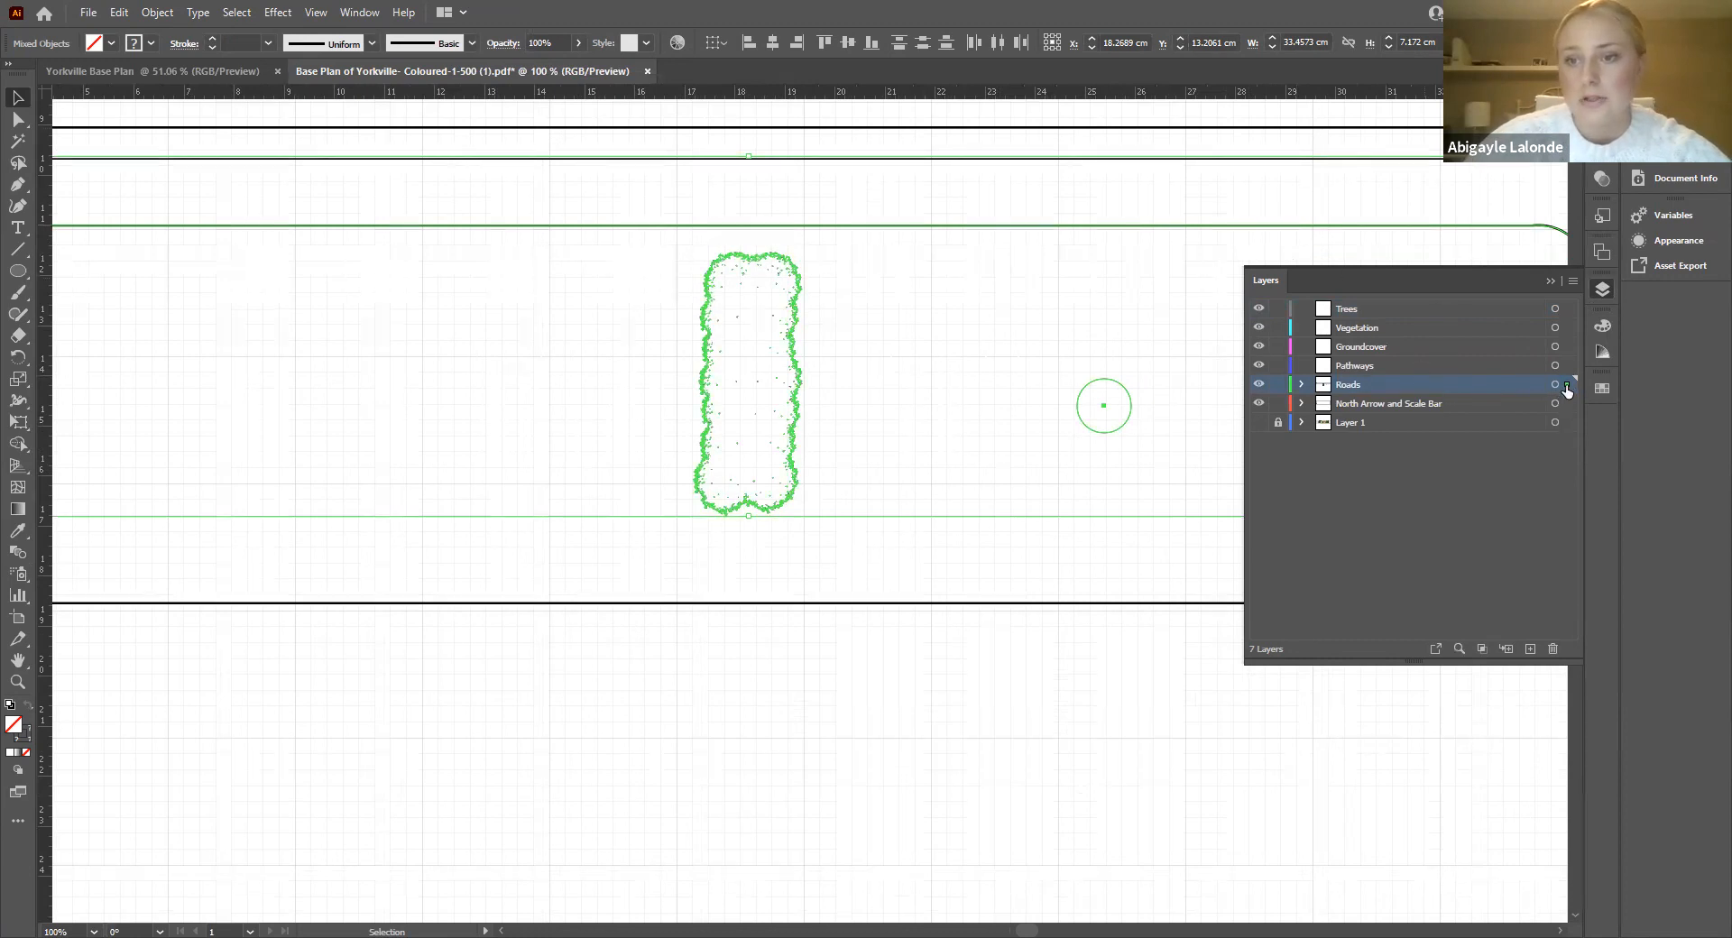
pyautogui.moveTo(1574, 367)
pyautogui.mouseDown()
pyautogui.moveTo(1570, 309)
pyautogui.moveTo(1568, 365)
pyautogui.mouseUp()
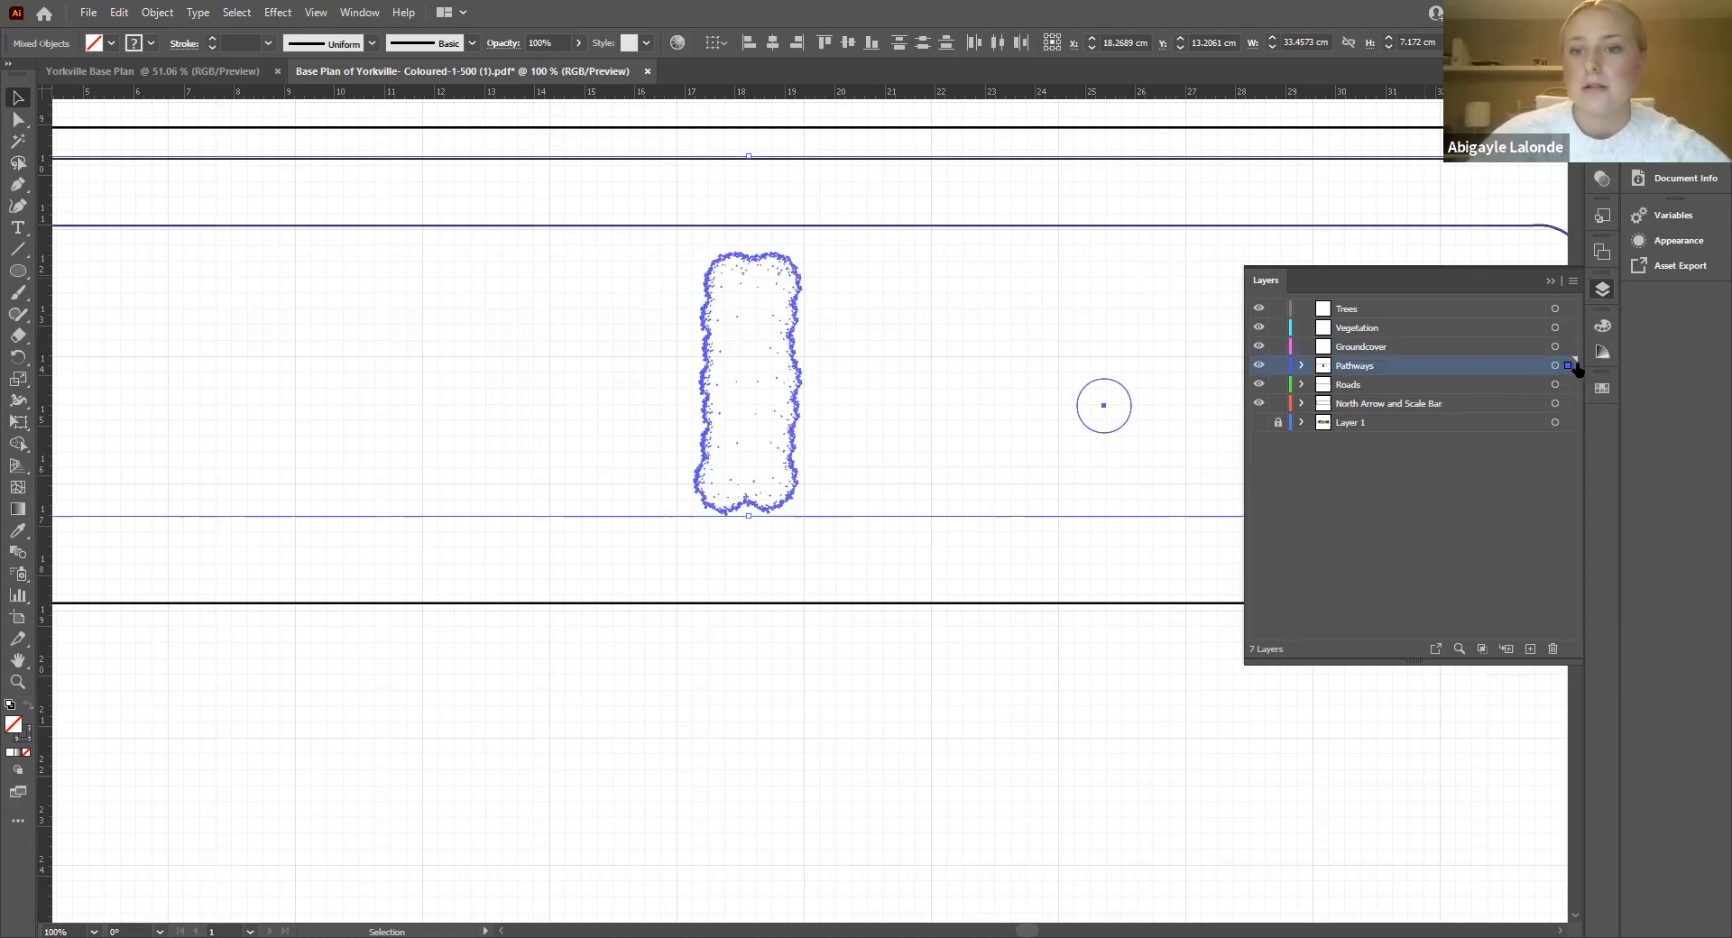
pyautogui.click(1079, 610)
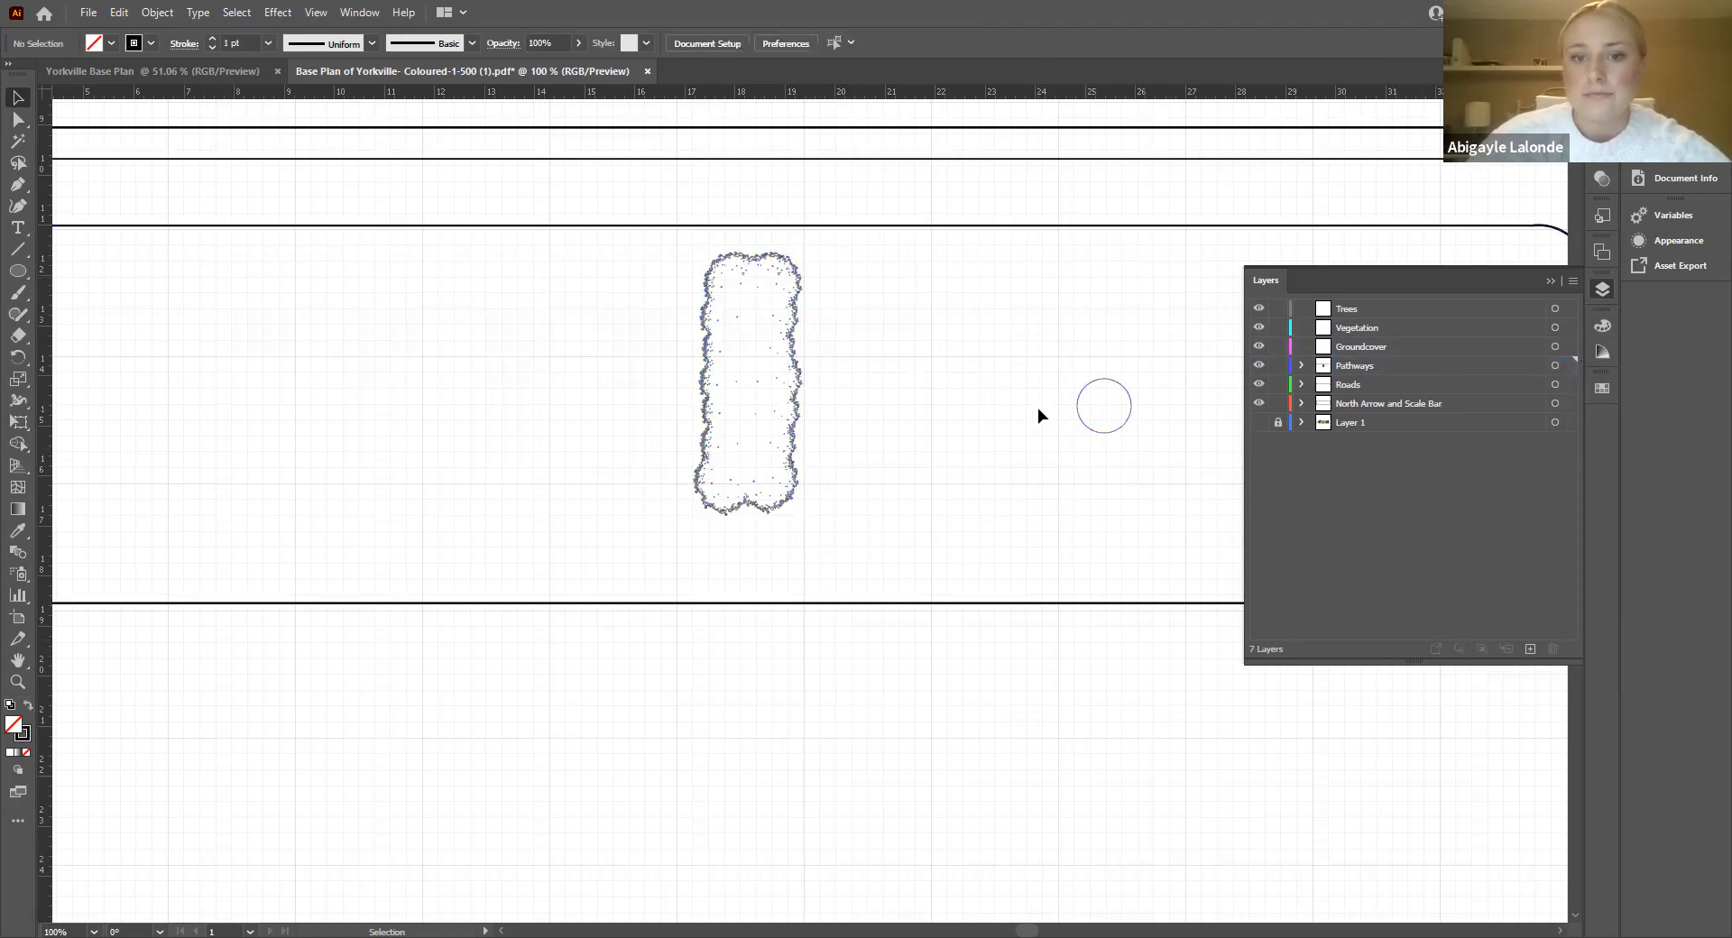
# Step: Move the circle onto the right edge of the united tree outline and reassign it to the North Arrow and Scale Bar layer
pyautogui.moveTo(1076, 408); pyautogui.dragTo(762, 436)
pyautogui.click(835, 428)
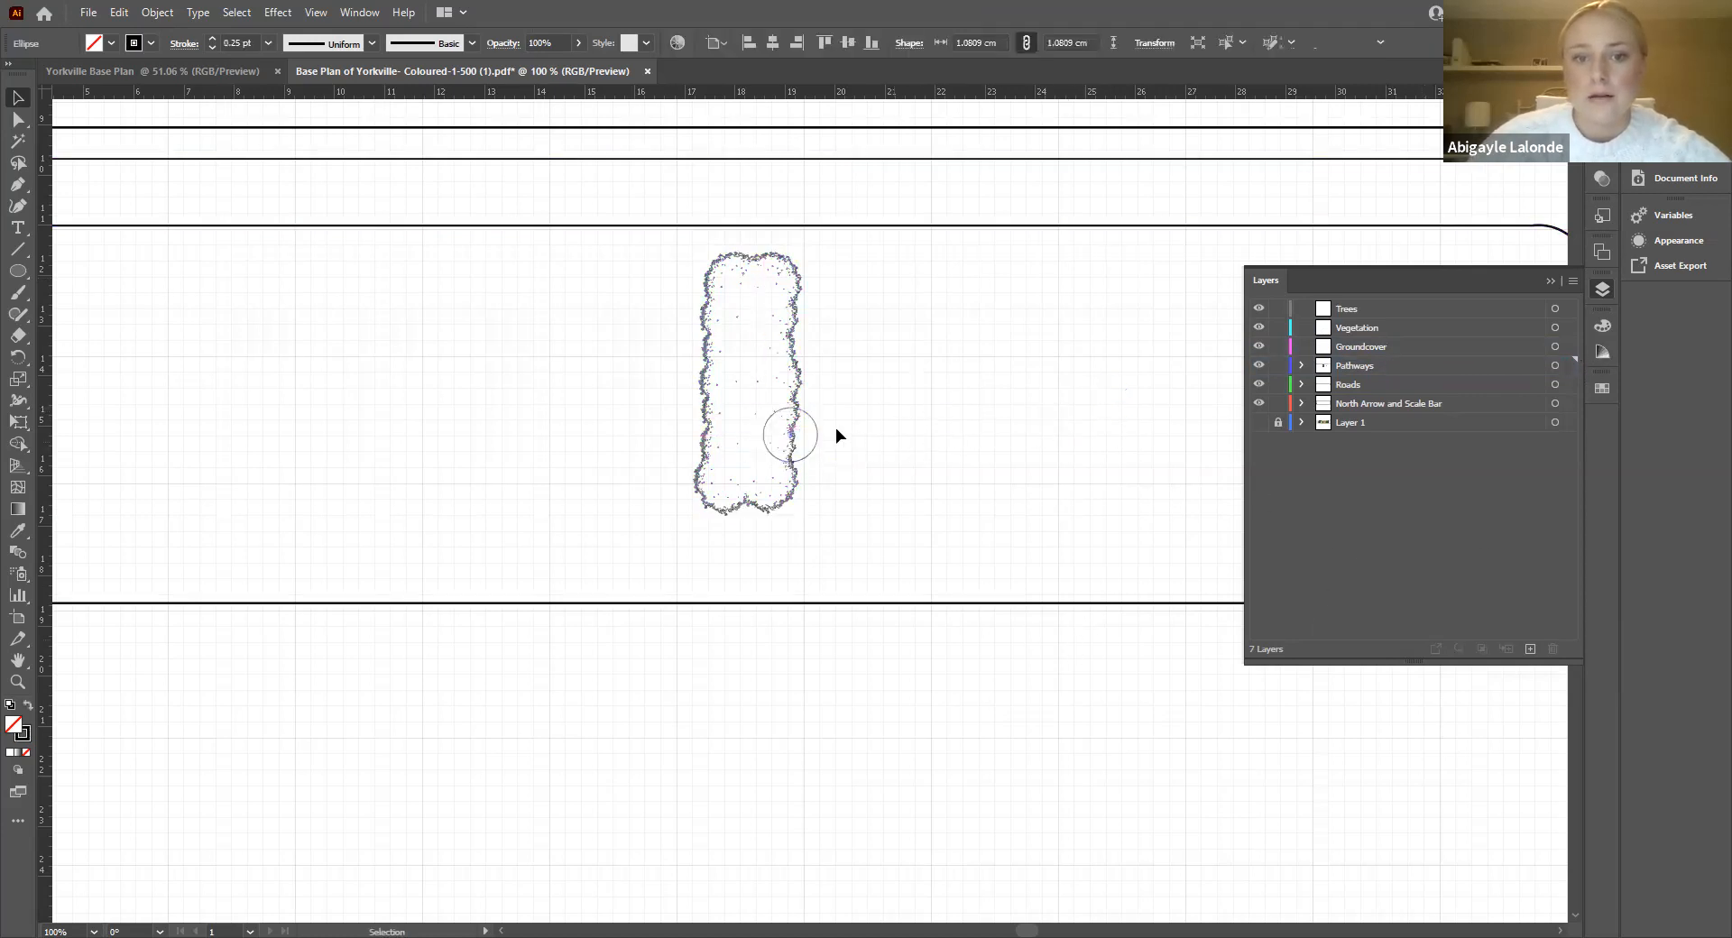
pyautogui.click(817, 424)
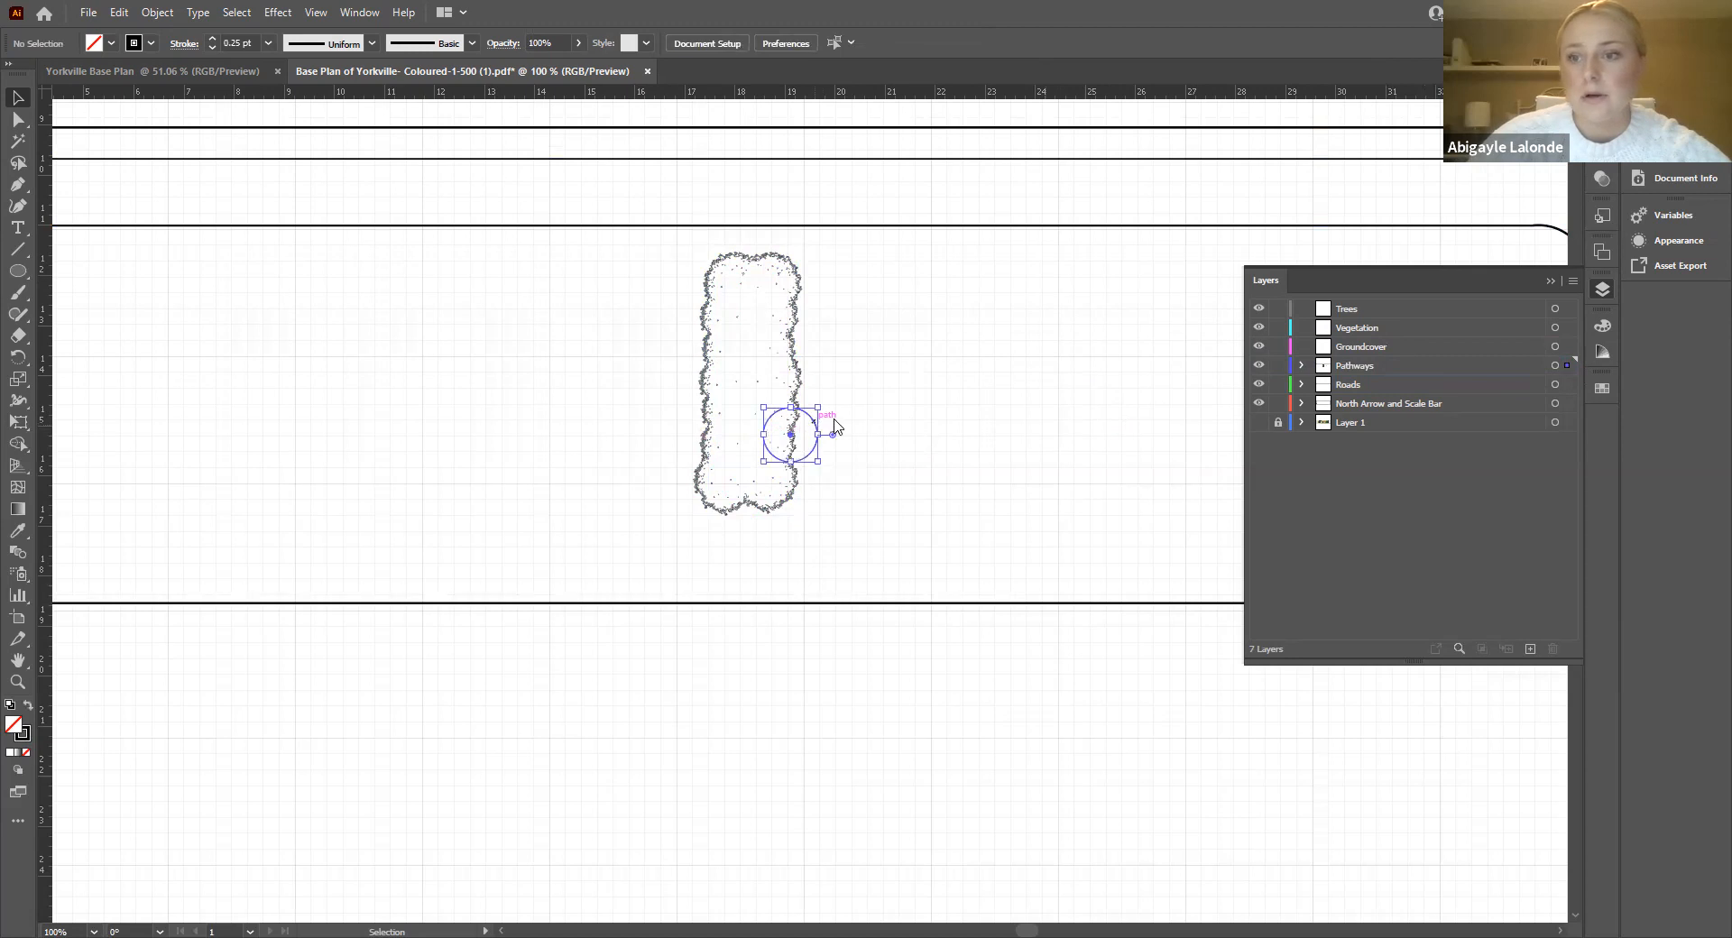
pyautogui.moveTo(1571, 366); pyautogui.dragTo(1577, 408)
pyautogui.click(1040, 706)
# Step: Check the layers of the circle and the united tree outline, and fill the tree outline with white
pyautogui.click(787, 338)
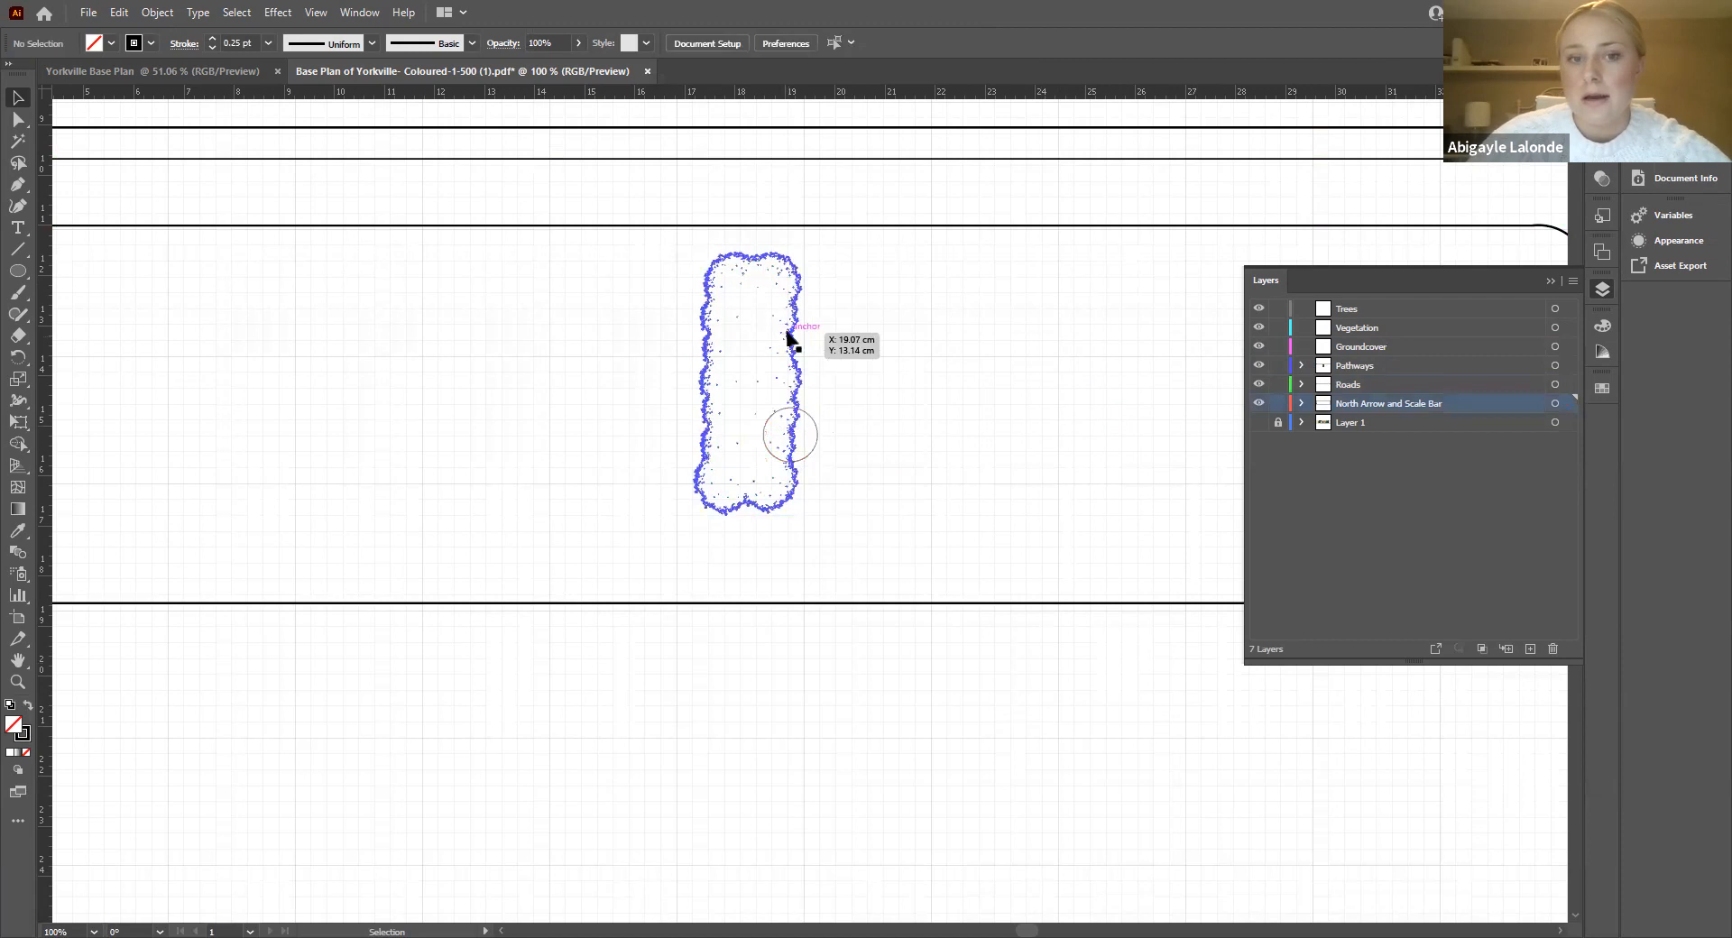
pyautogui.click(815, 424)
pyautogui.click(1125, 365)
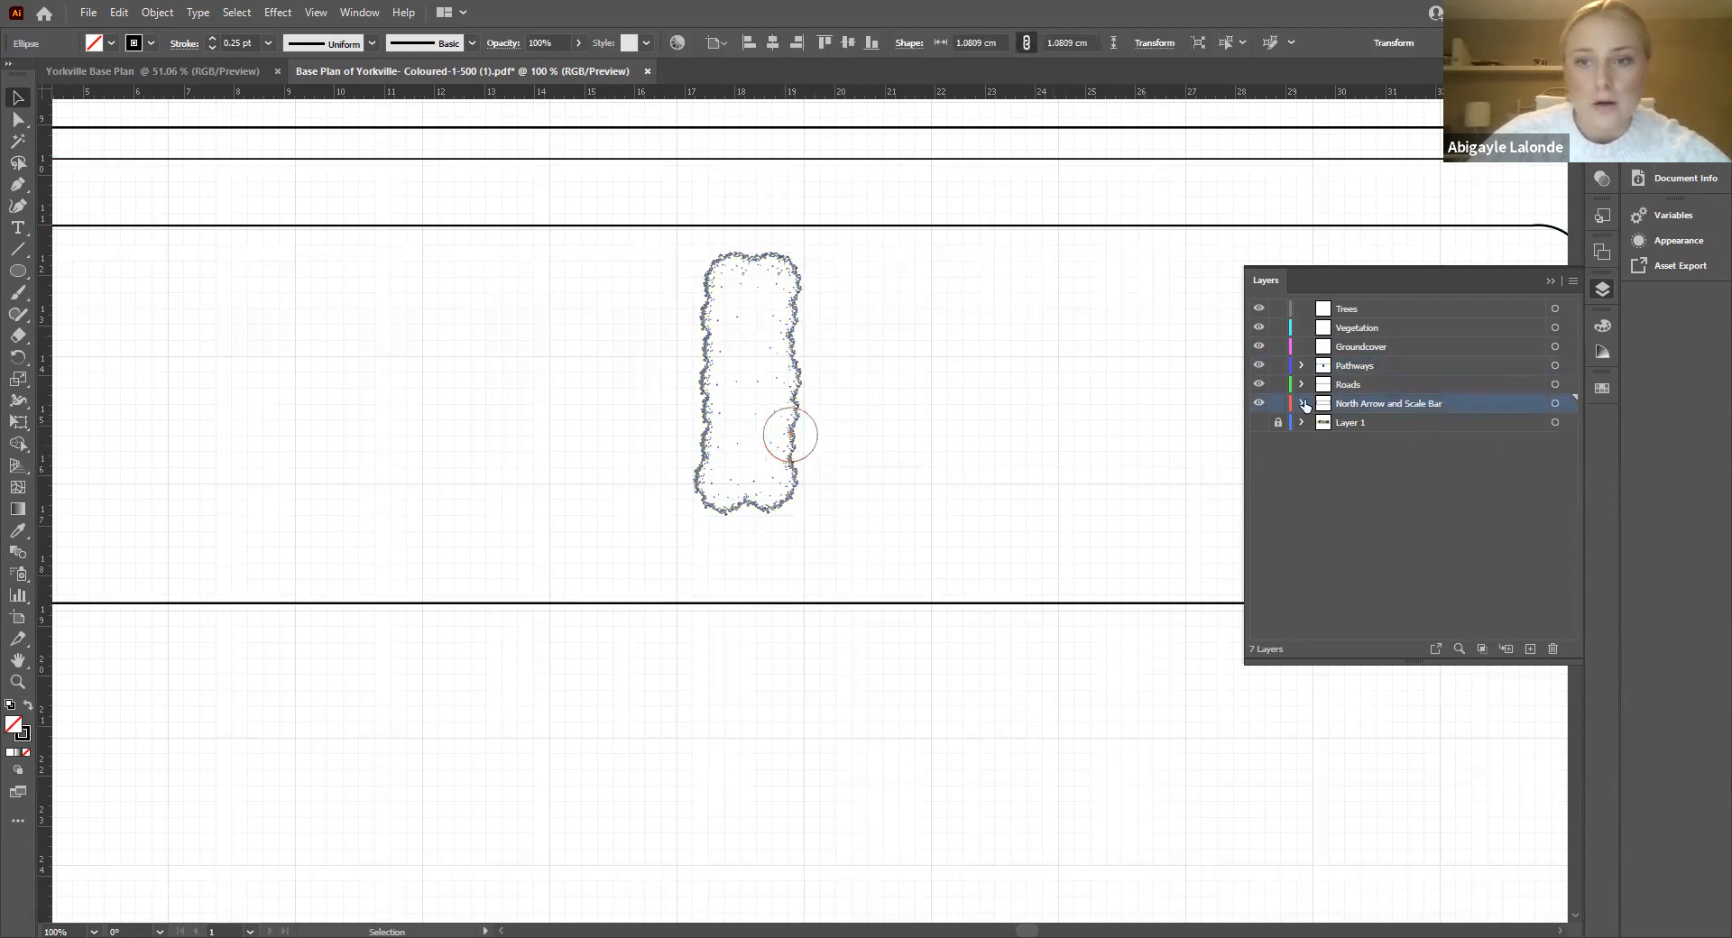
pyautogui.click(821, 427)
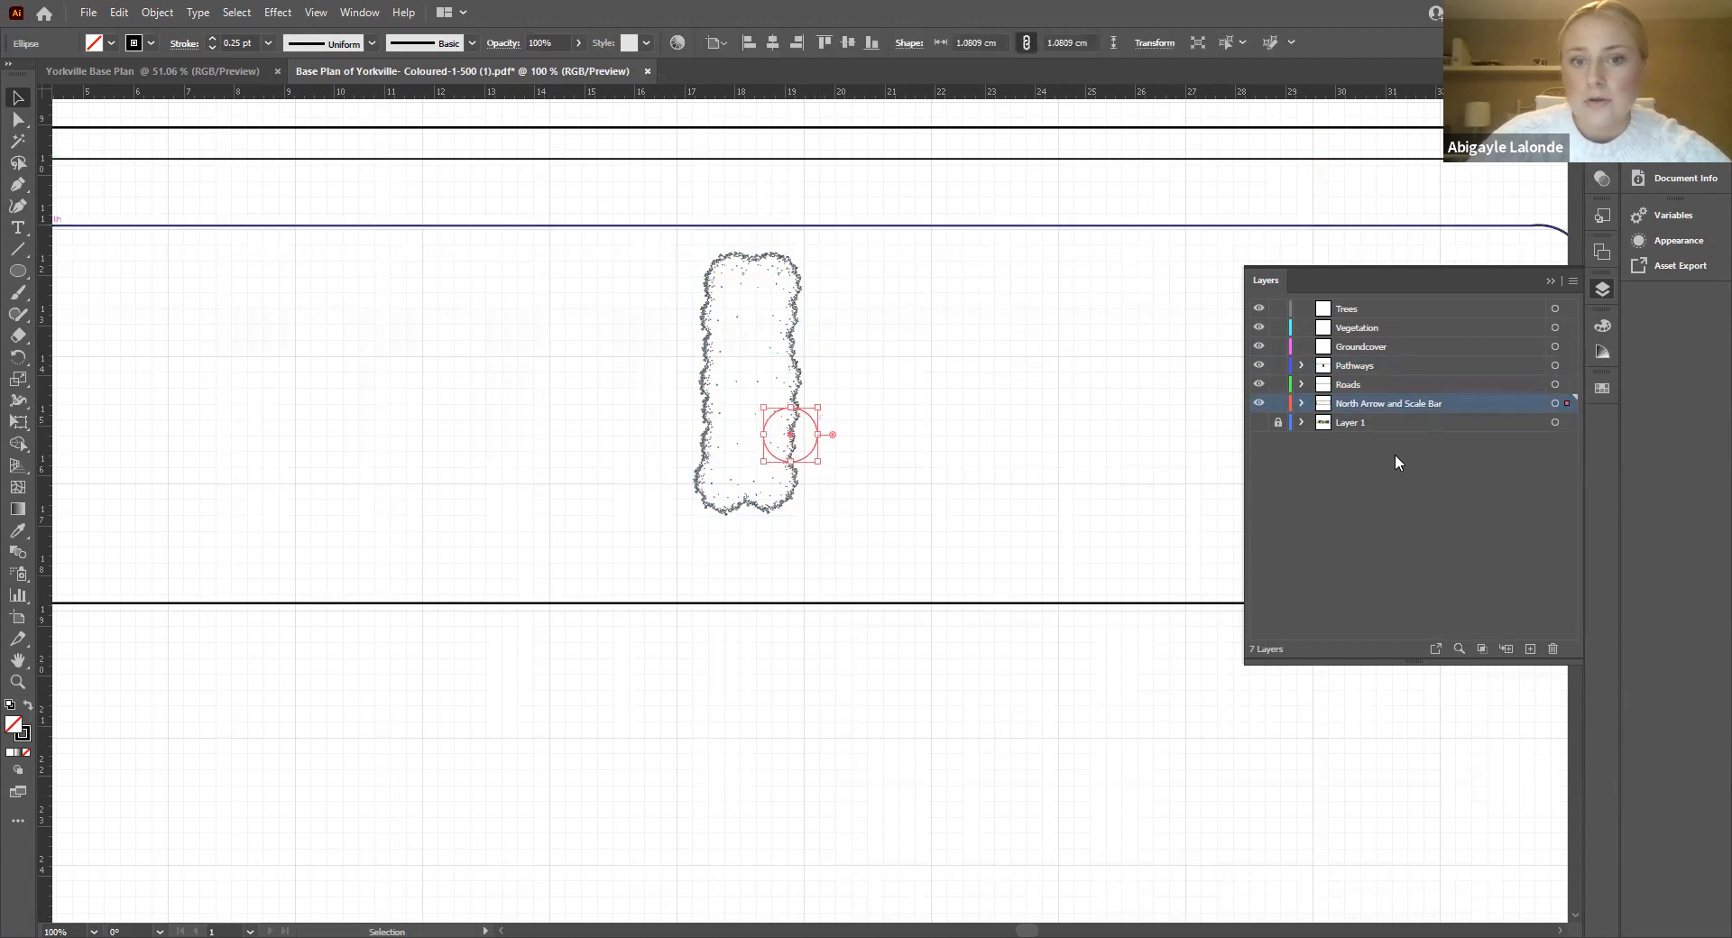
pyautogui.click(797, 375)
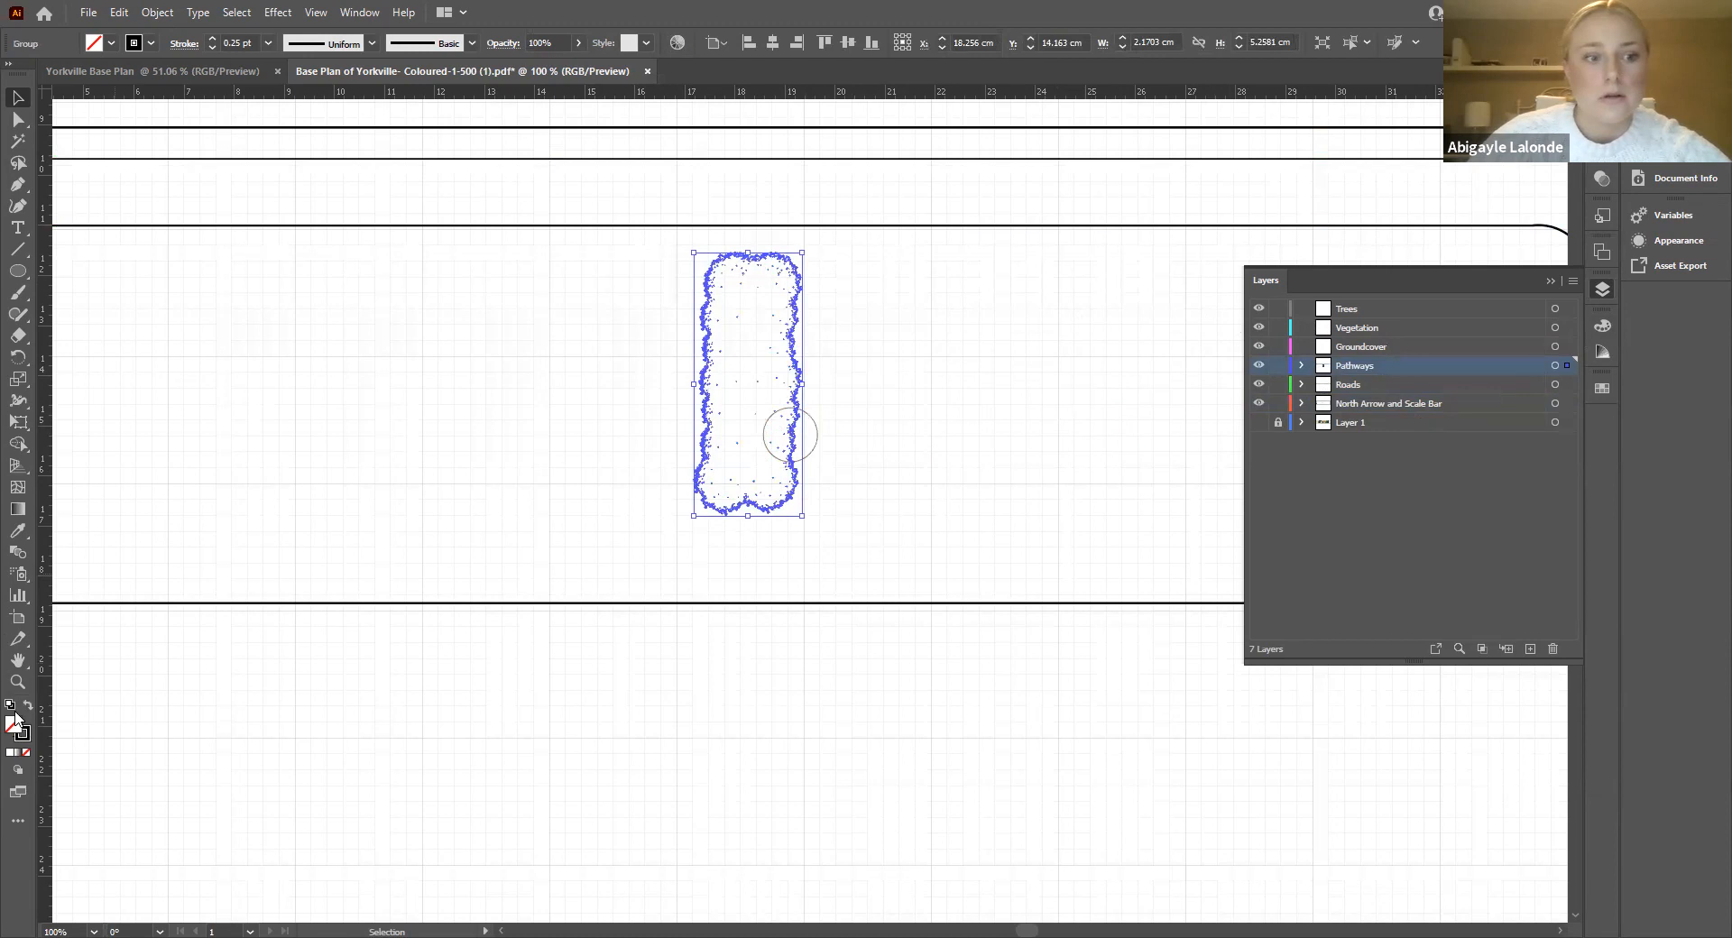
pyautogui.click(1602, 326)
pyautogui.click(1400, 346)
pyautogui.click(1012, 386)
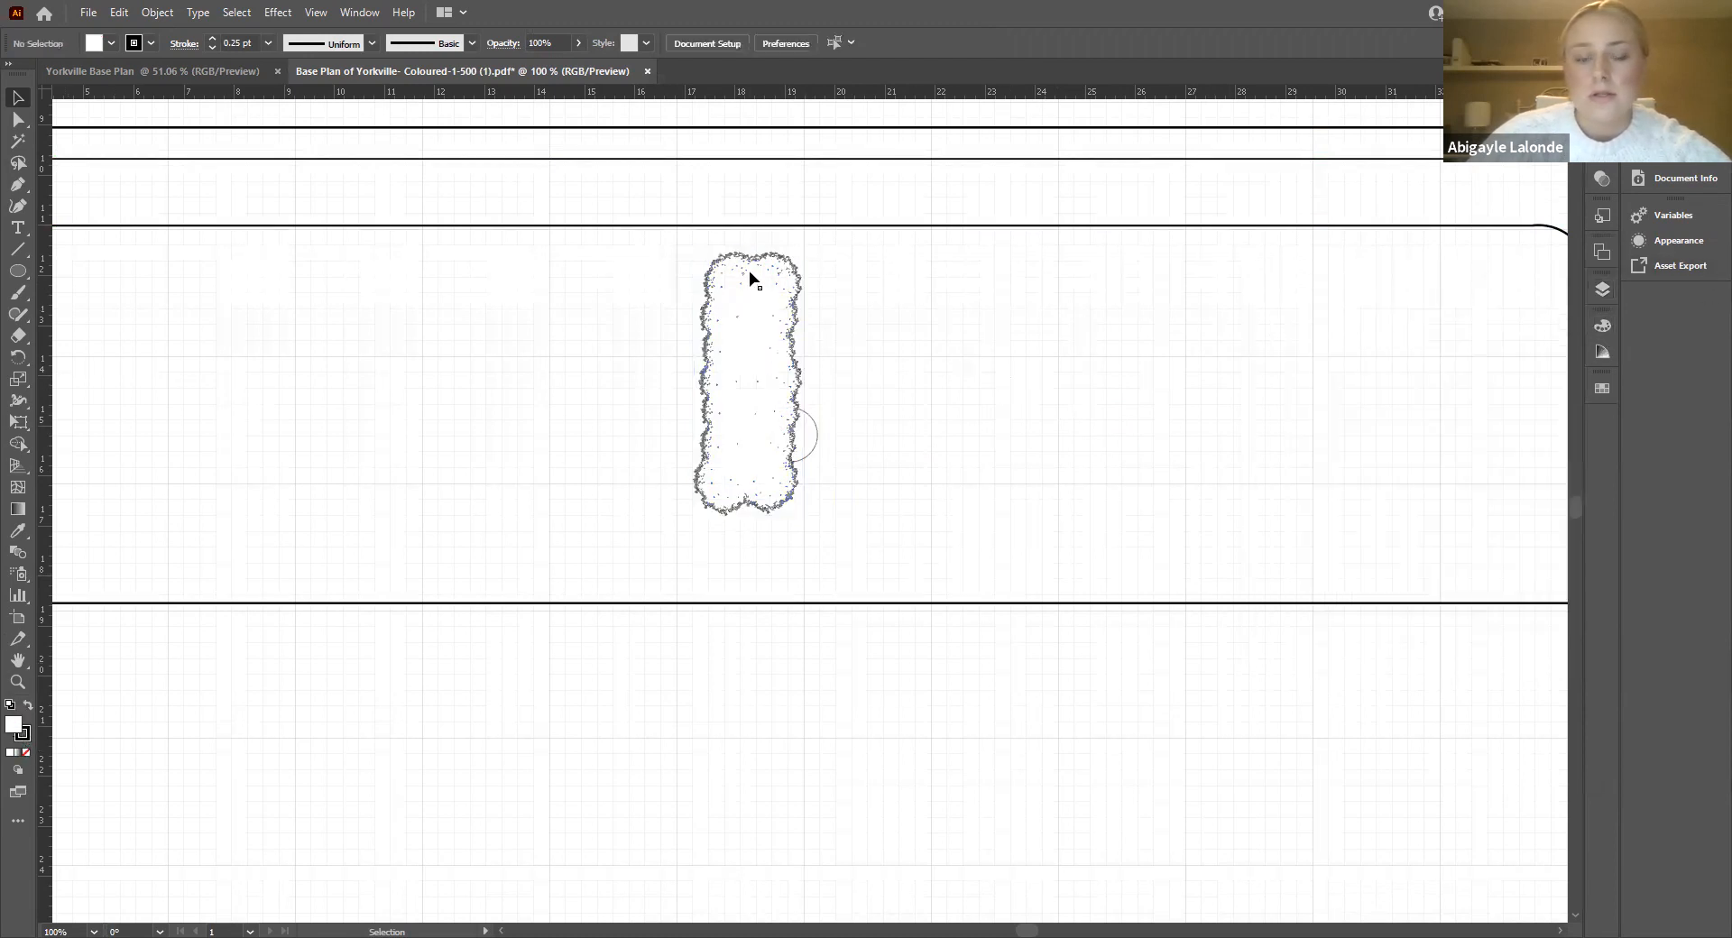
# Step: Reorder the North Arrow and Scale Bar layer to the top of the stack, and finally place it between Vegetation and Groundcover
pyautogui.click(815, 434)
pyautogui.click(1337, 348)
pyautogui.click(1605, 286)
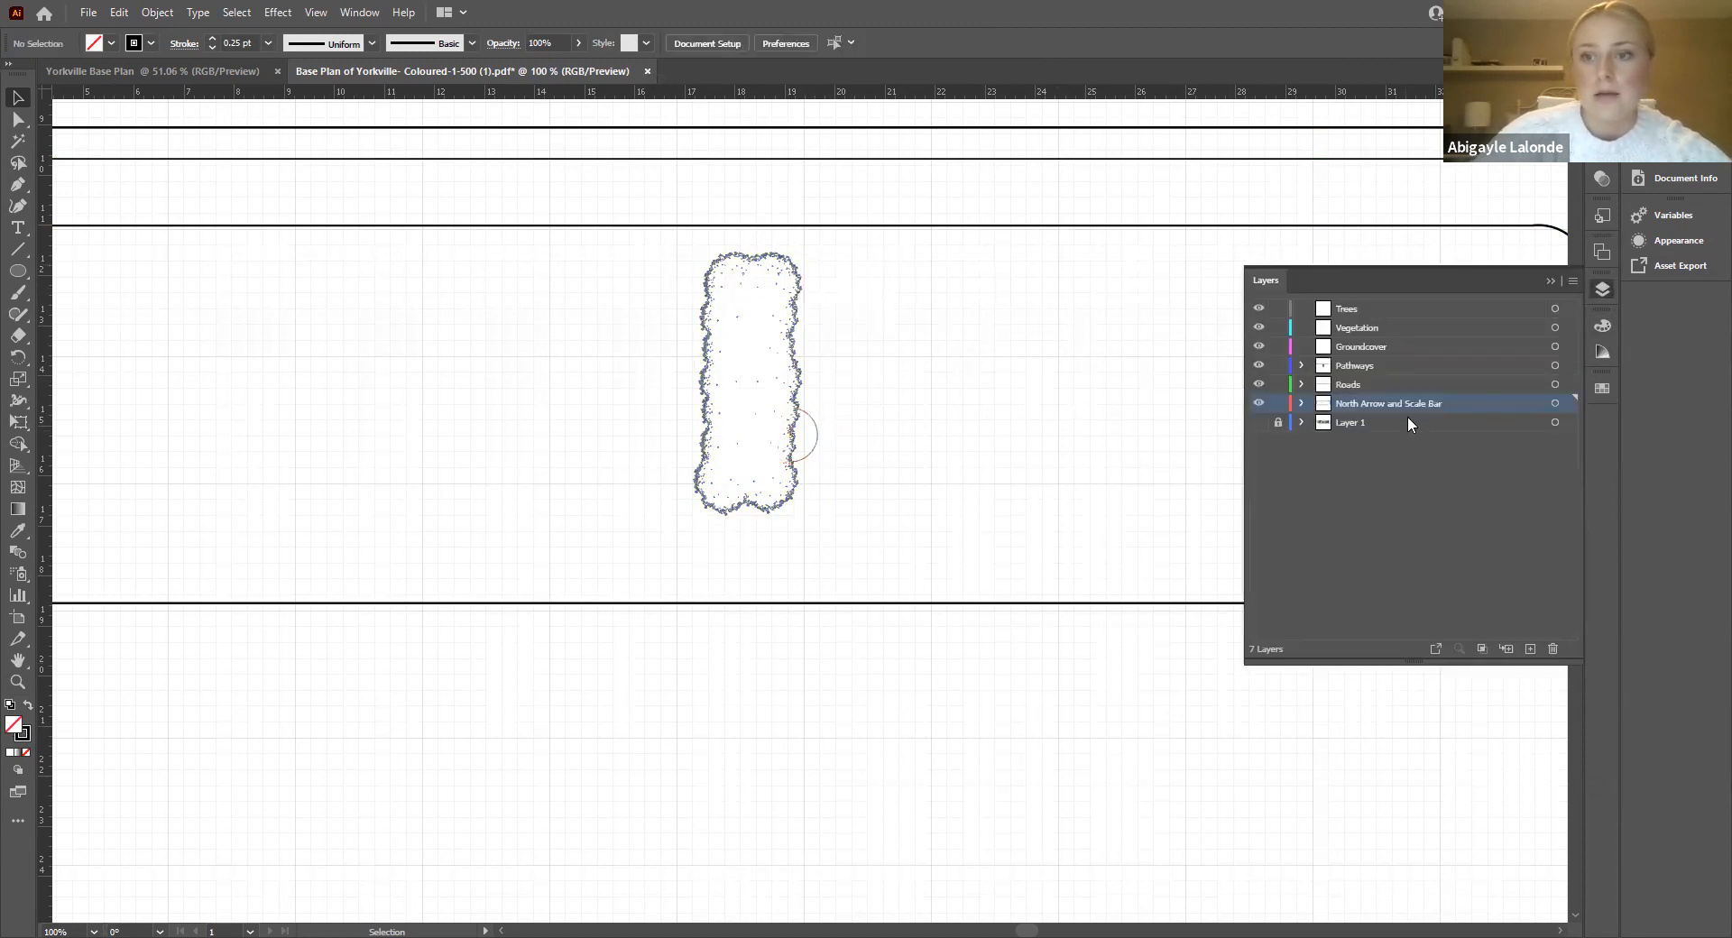
pyautogui.moveTo(1414, 399); pyautogui.dragTo(1428, 307)
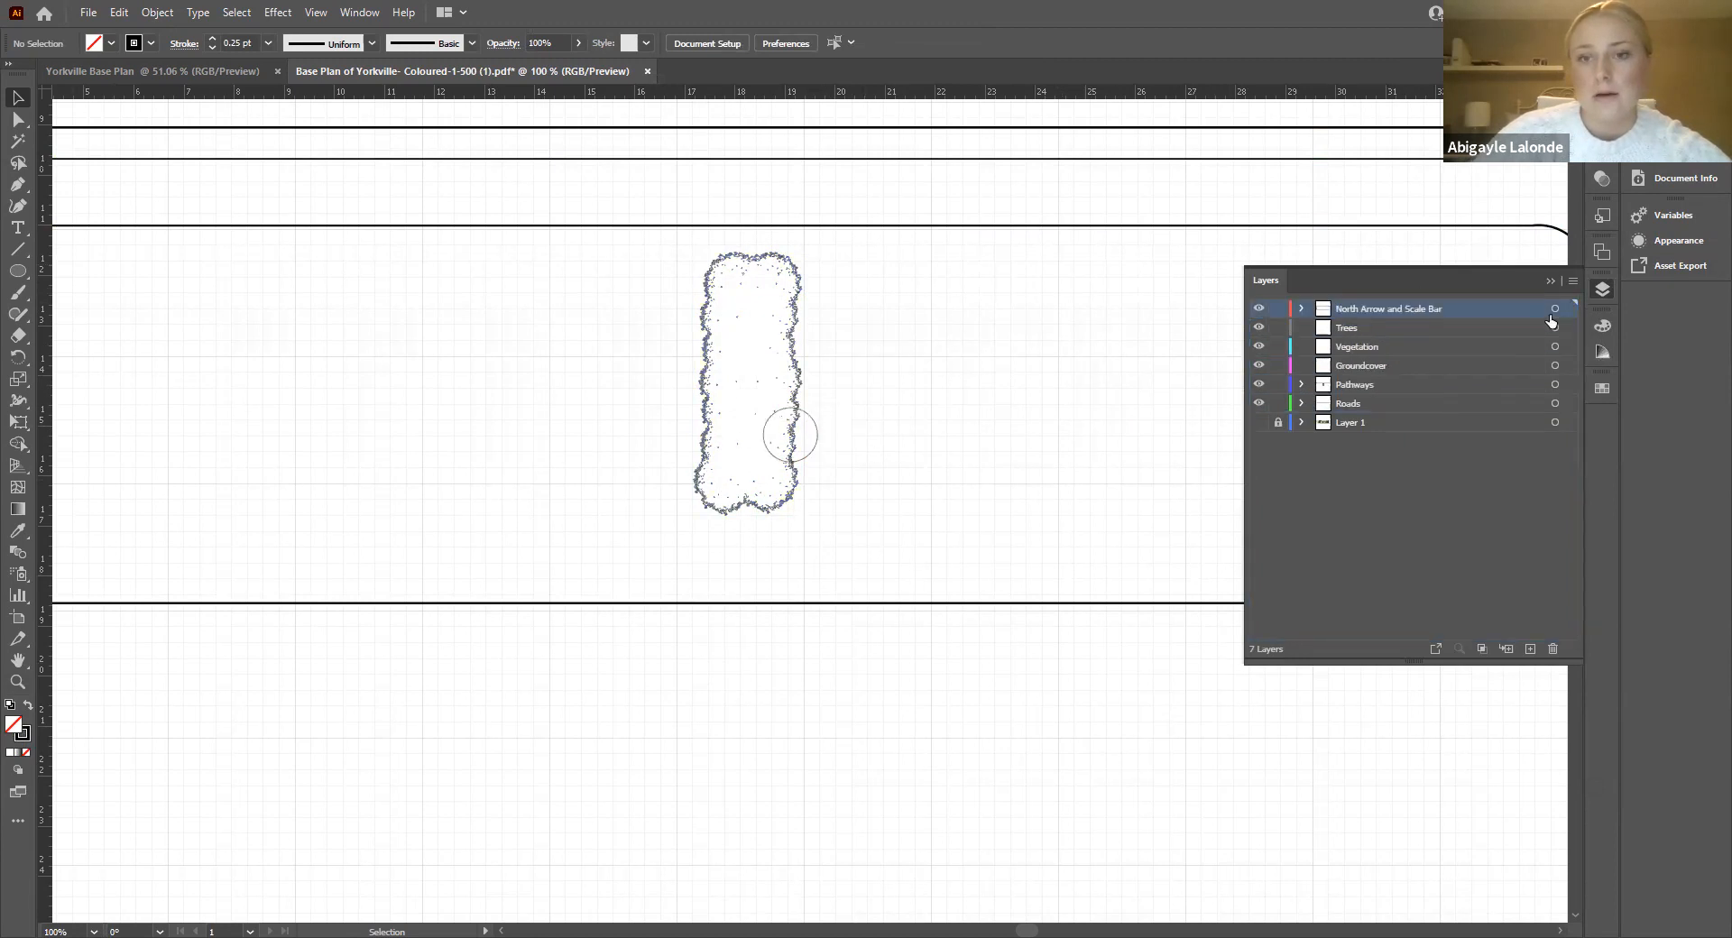
pyautogui.moveTo(1456, 309); pyautogui.dragTo(1423, 349)
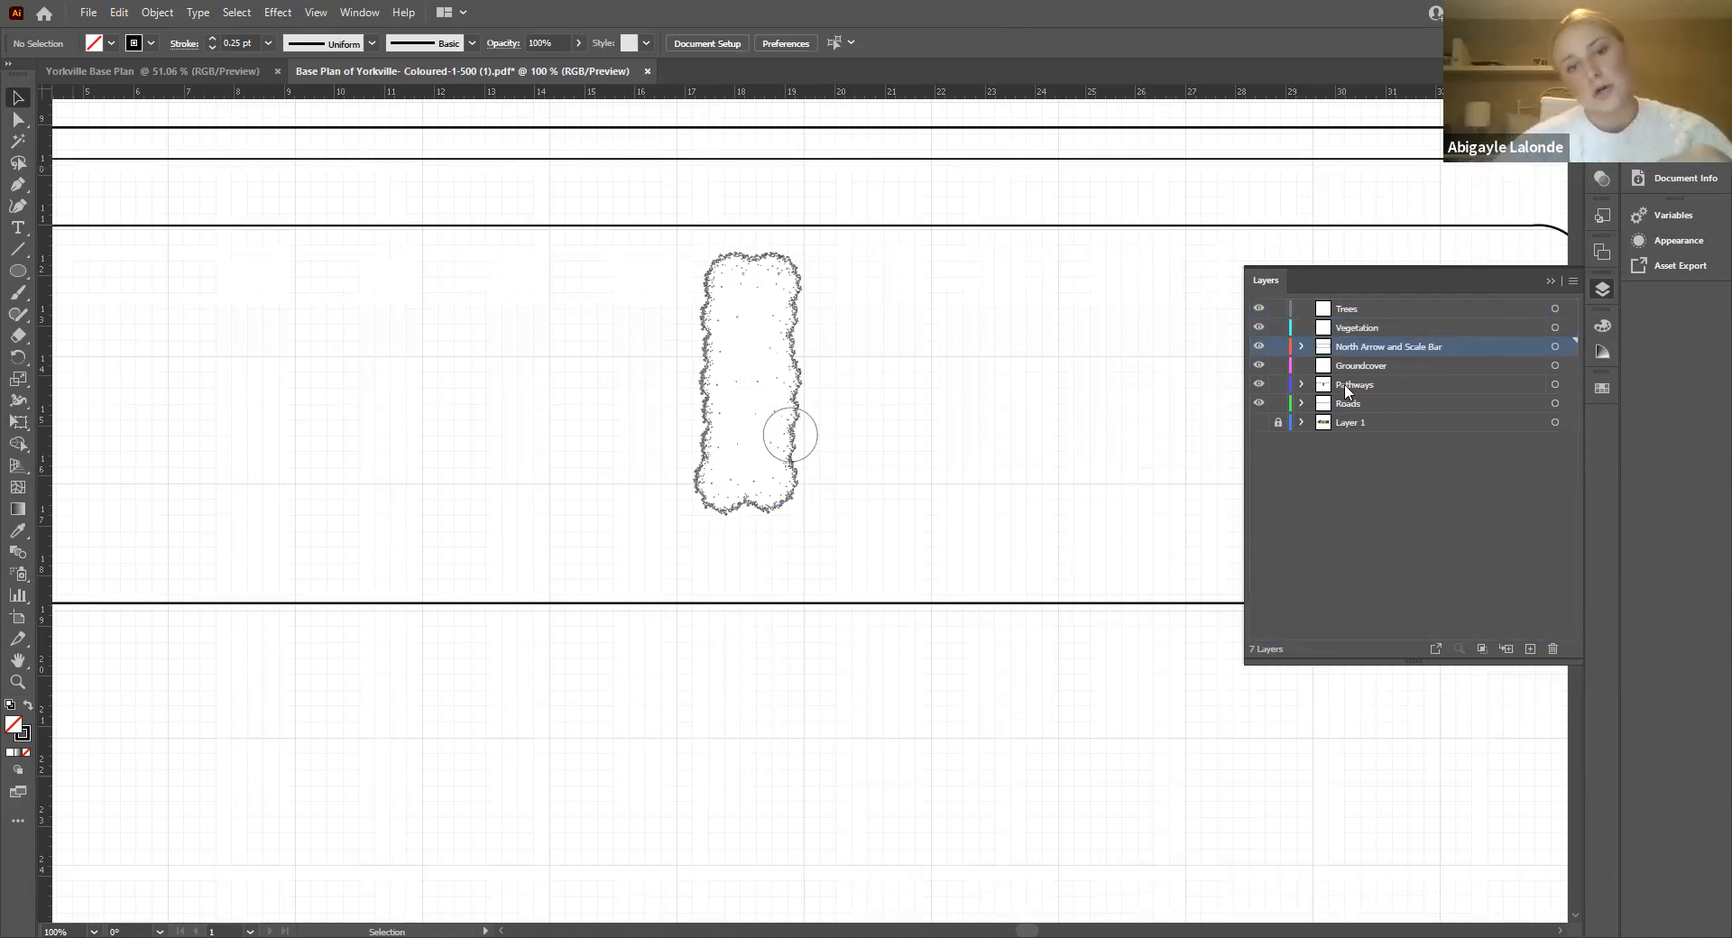
# Step: Reassign the circle from the North Arrow and Scale Bar layer to the Pathways layer and clear the selection
pyautogui.click(1567, 346)
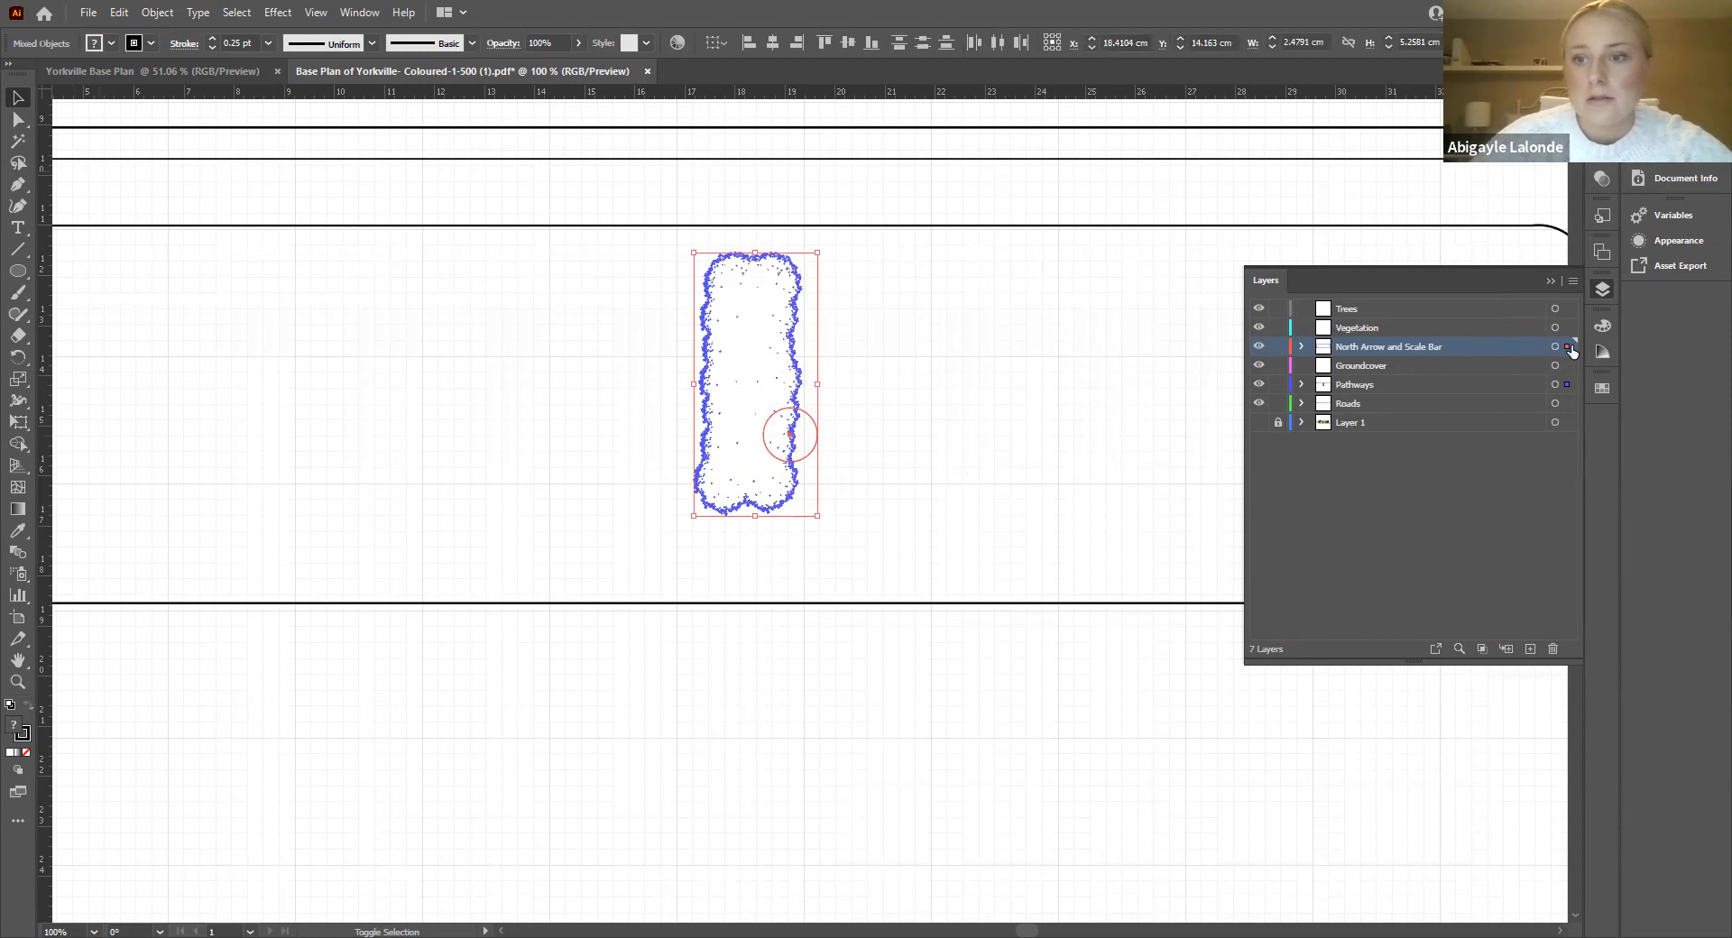
pyautogui.moveTo(1574, 391); pyautogui.dragTo(1573, 389)
pyautogui.click(978, 474)
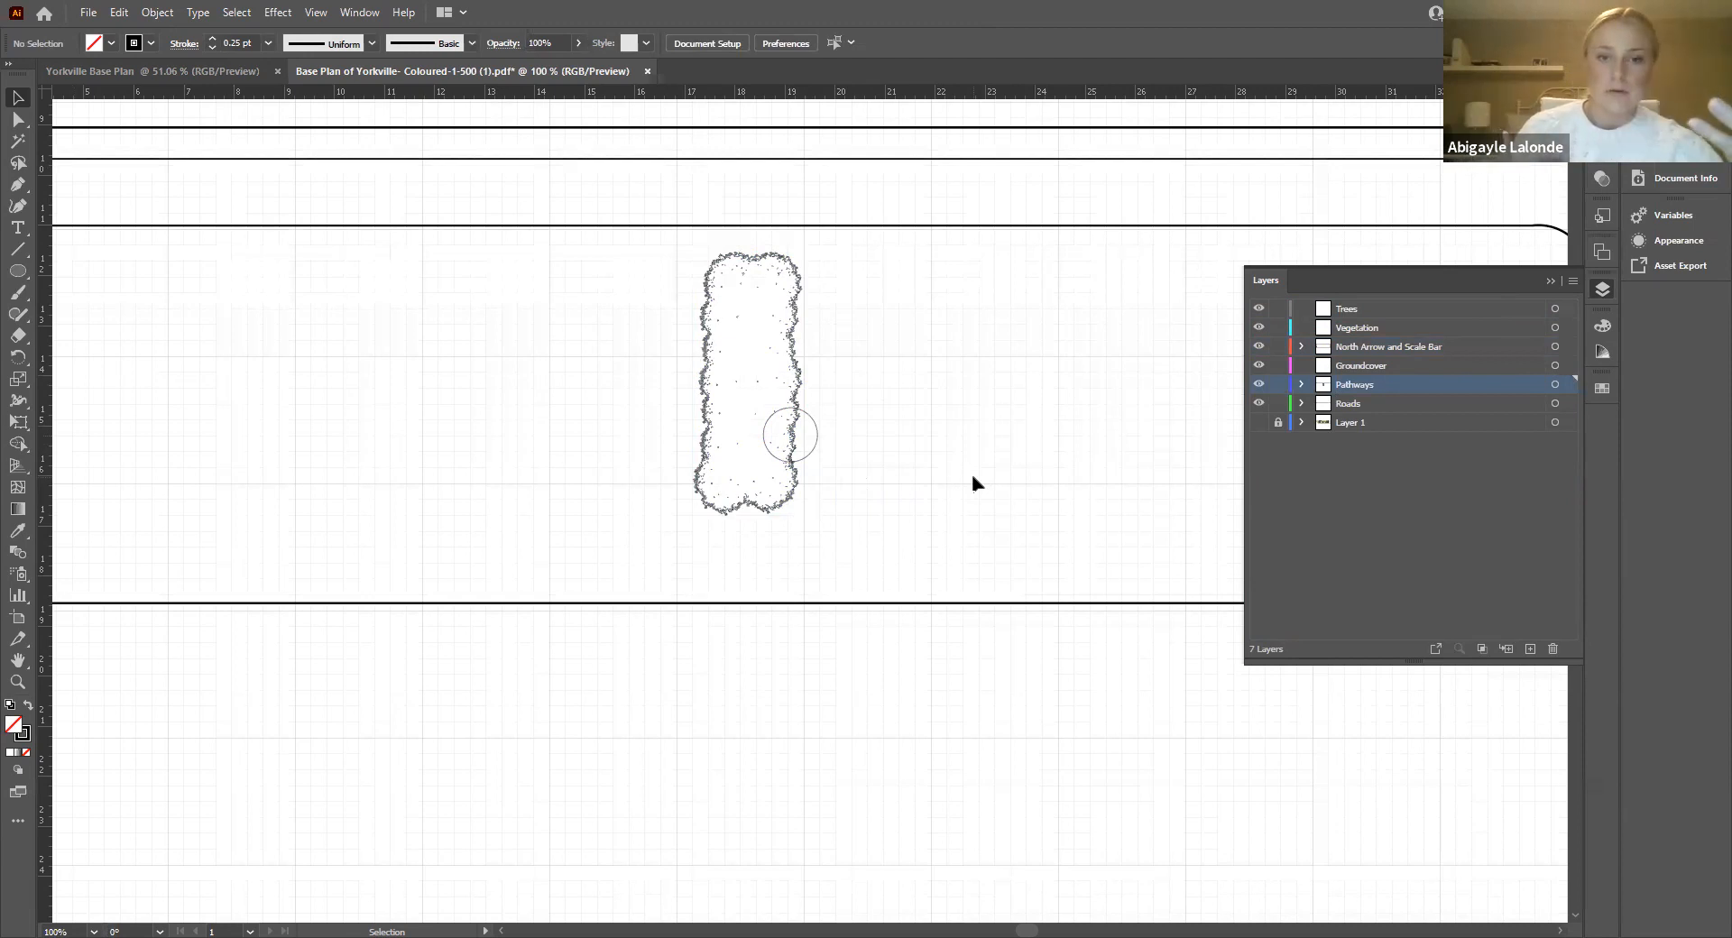
# Step: Select the circle and the united tree outline in turn to check which layer each one belongs to
pyautogui.click(800, 412)
pyautogui.click(763, 364)
pyautogui.click(817, 365)
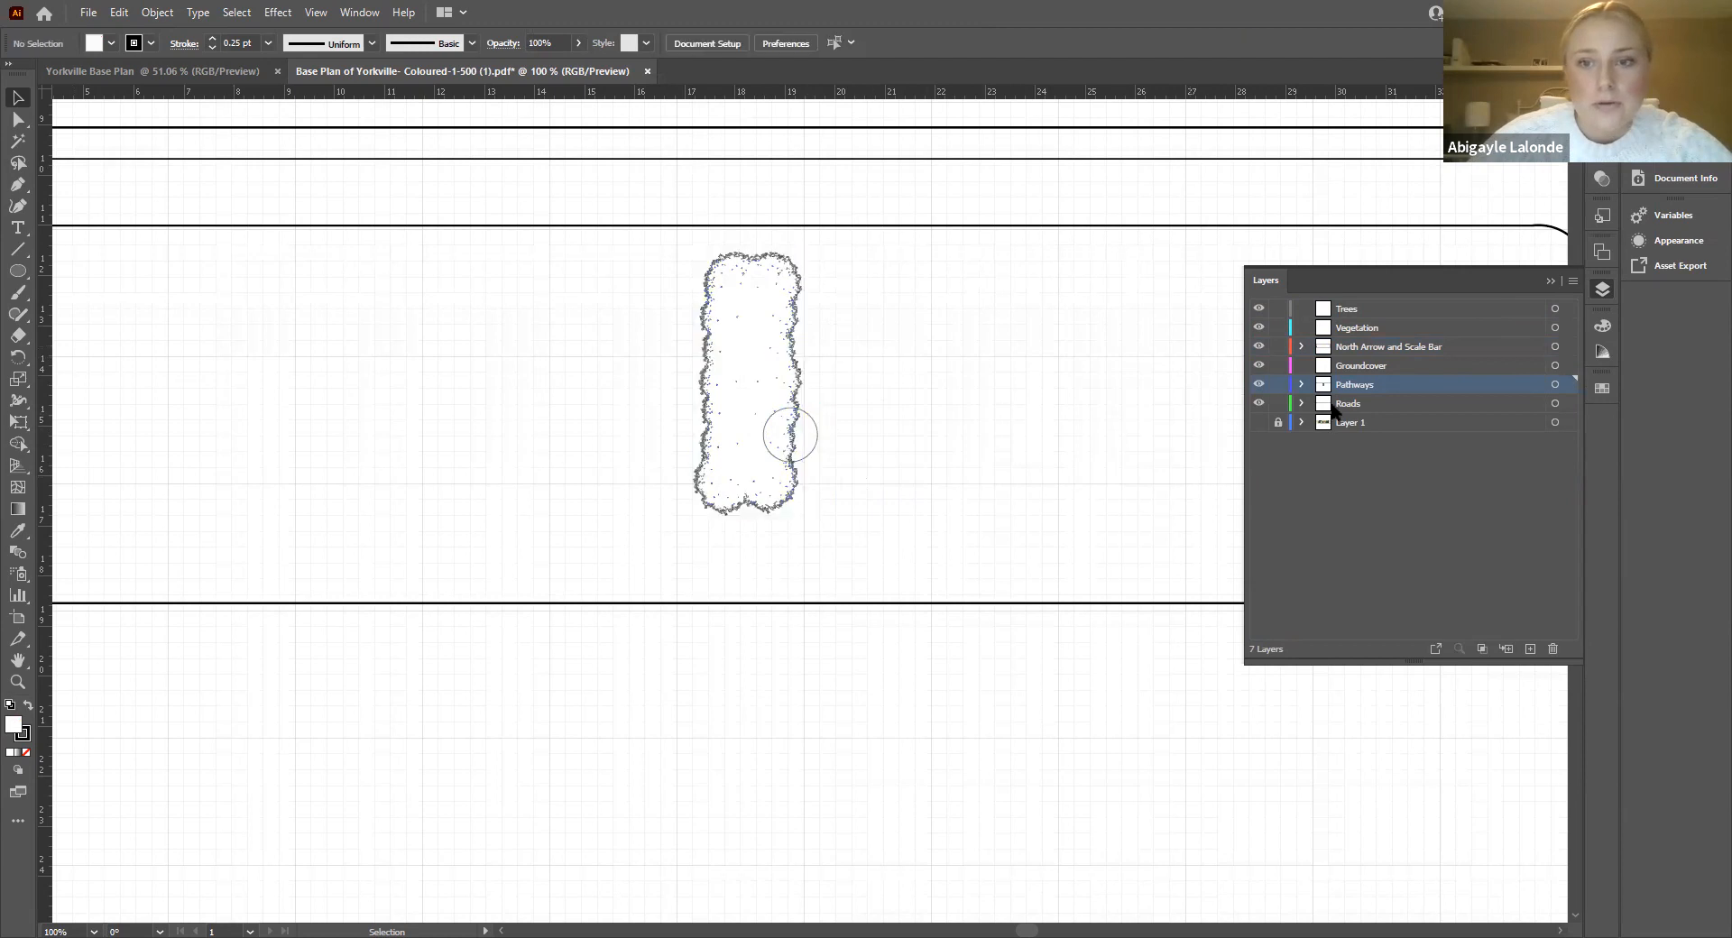
pyautogui.click(812, 419)
pyautogui.click(928, 413)
pyautogui.click(793, 361)
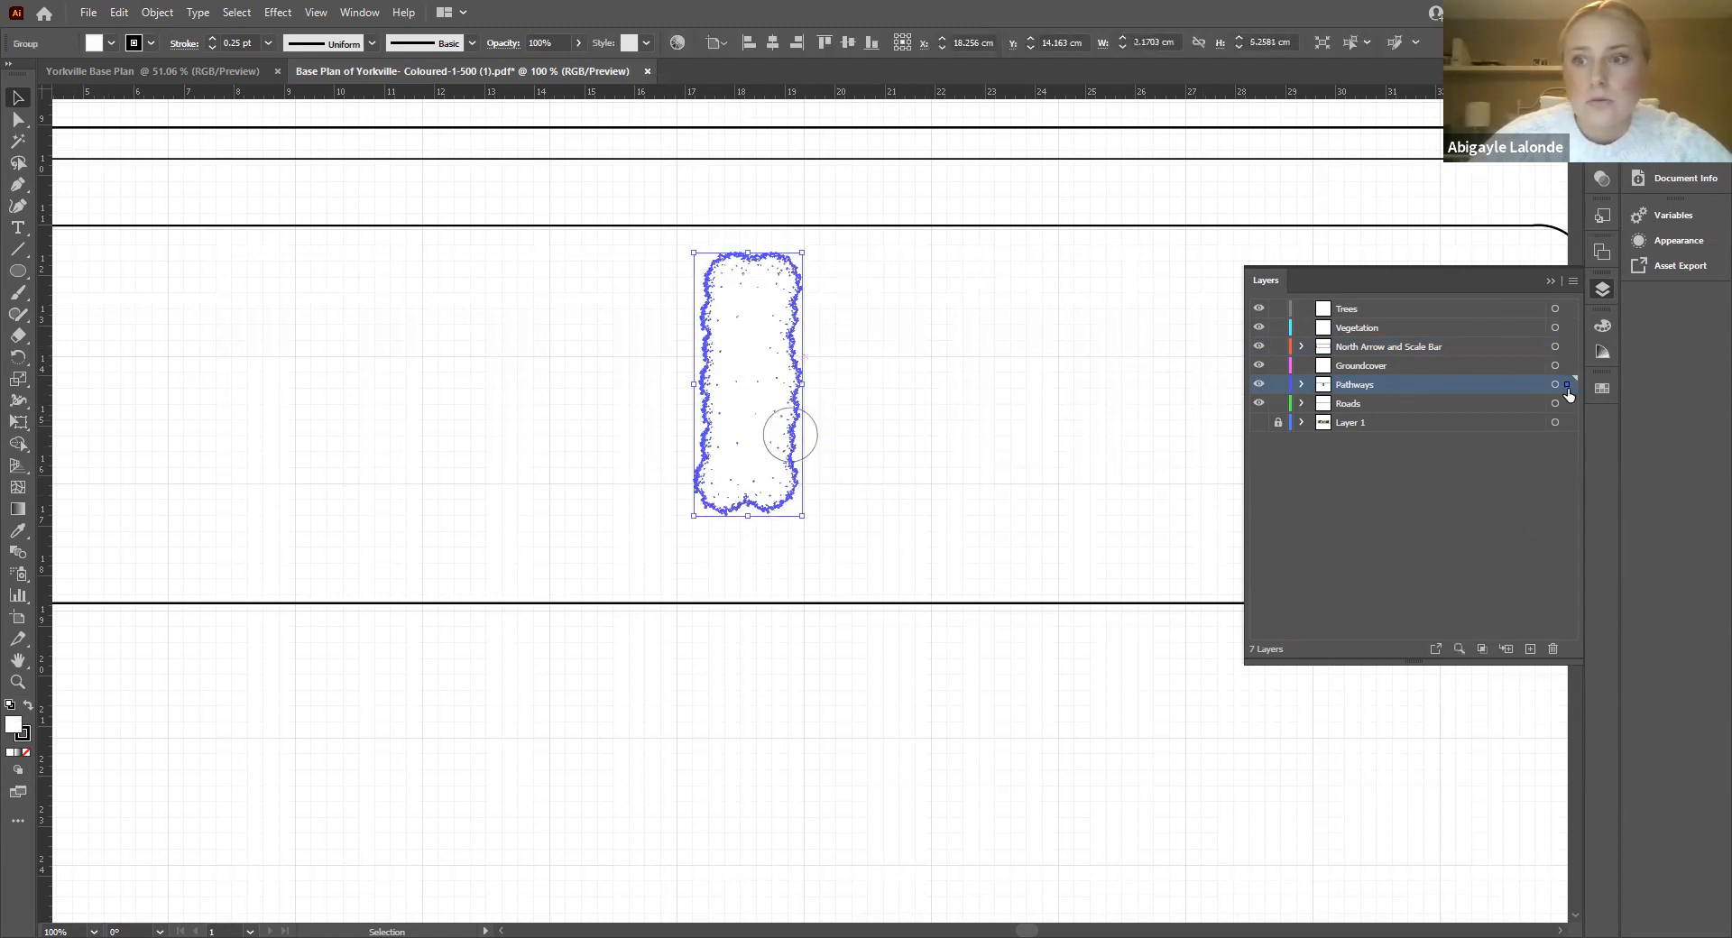
pyautogui.click(1037, 236)
pyautogui.click(794, 389)
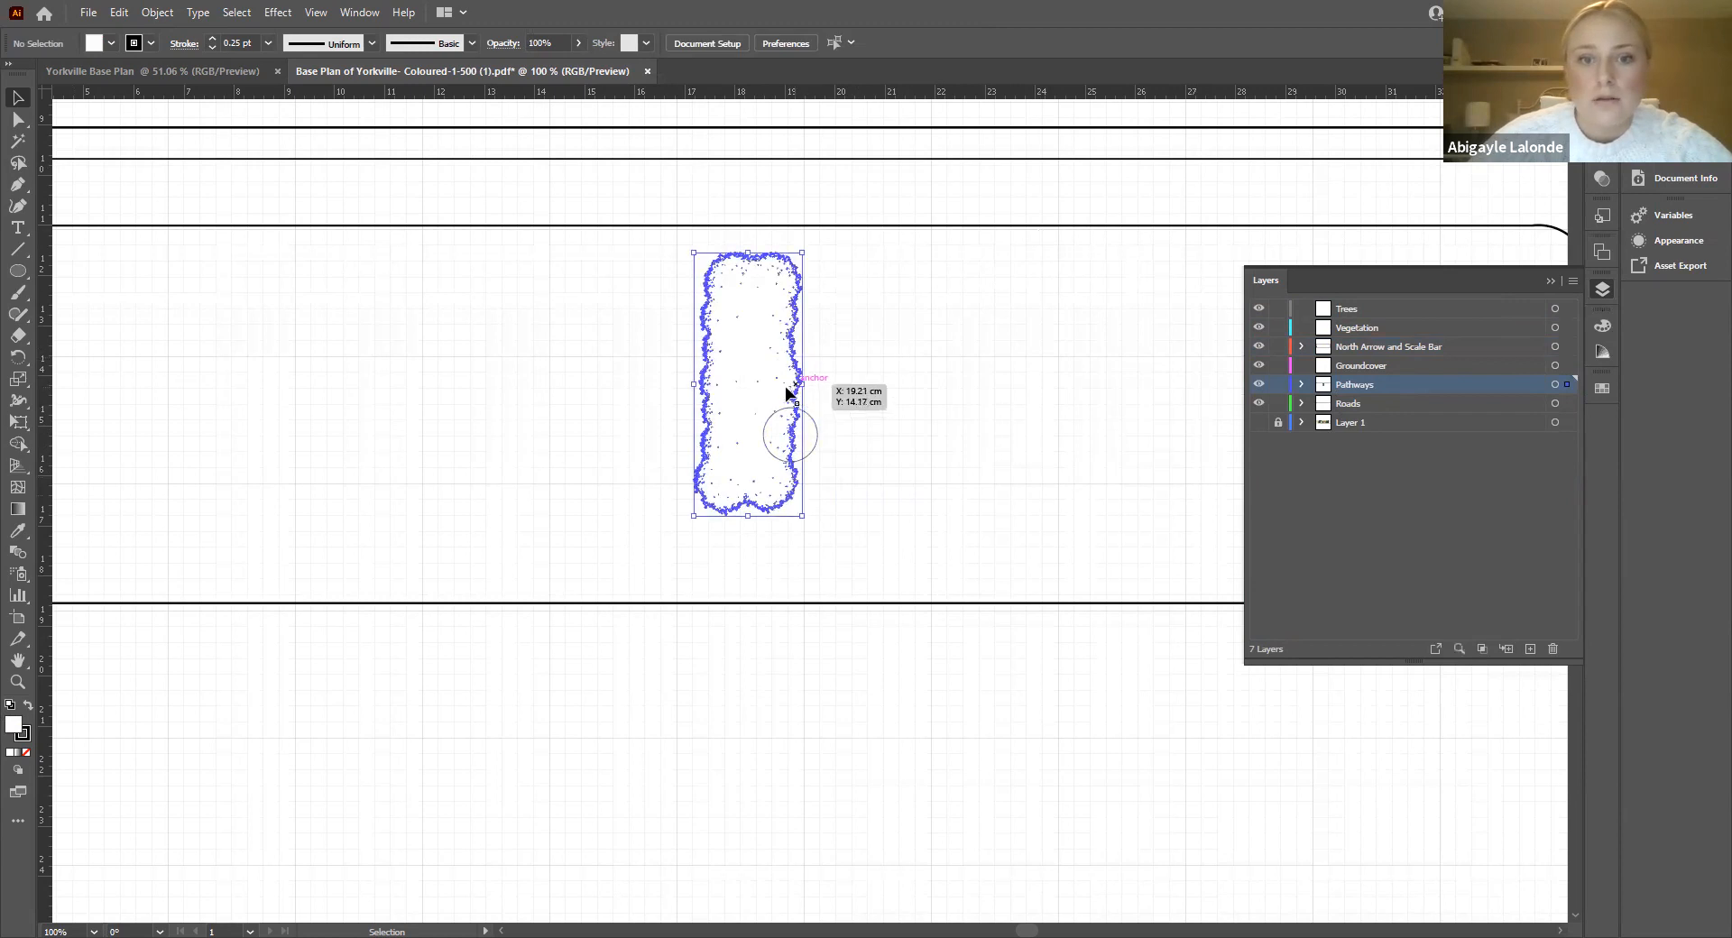
# Step: Nudge the road line above the trees slightly down, and bring the united tree outline to the front of its layer
pyautogui.moveTo(235, 226); pyautogui.dragTo(239, 230)
pyautogui.click(797, 348)
pyautogui.click(158, 13)
pyautogui.moveTo(189, 58)
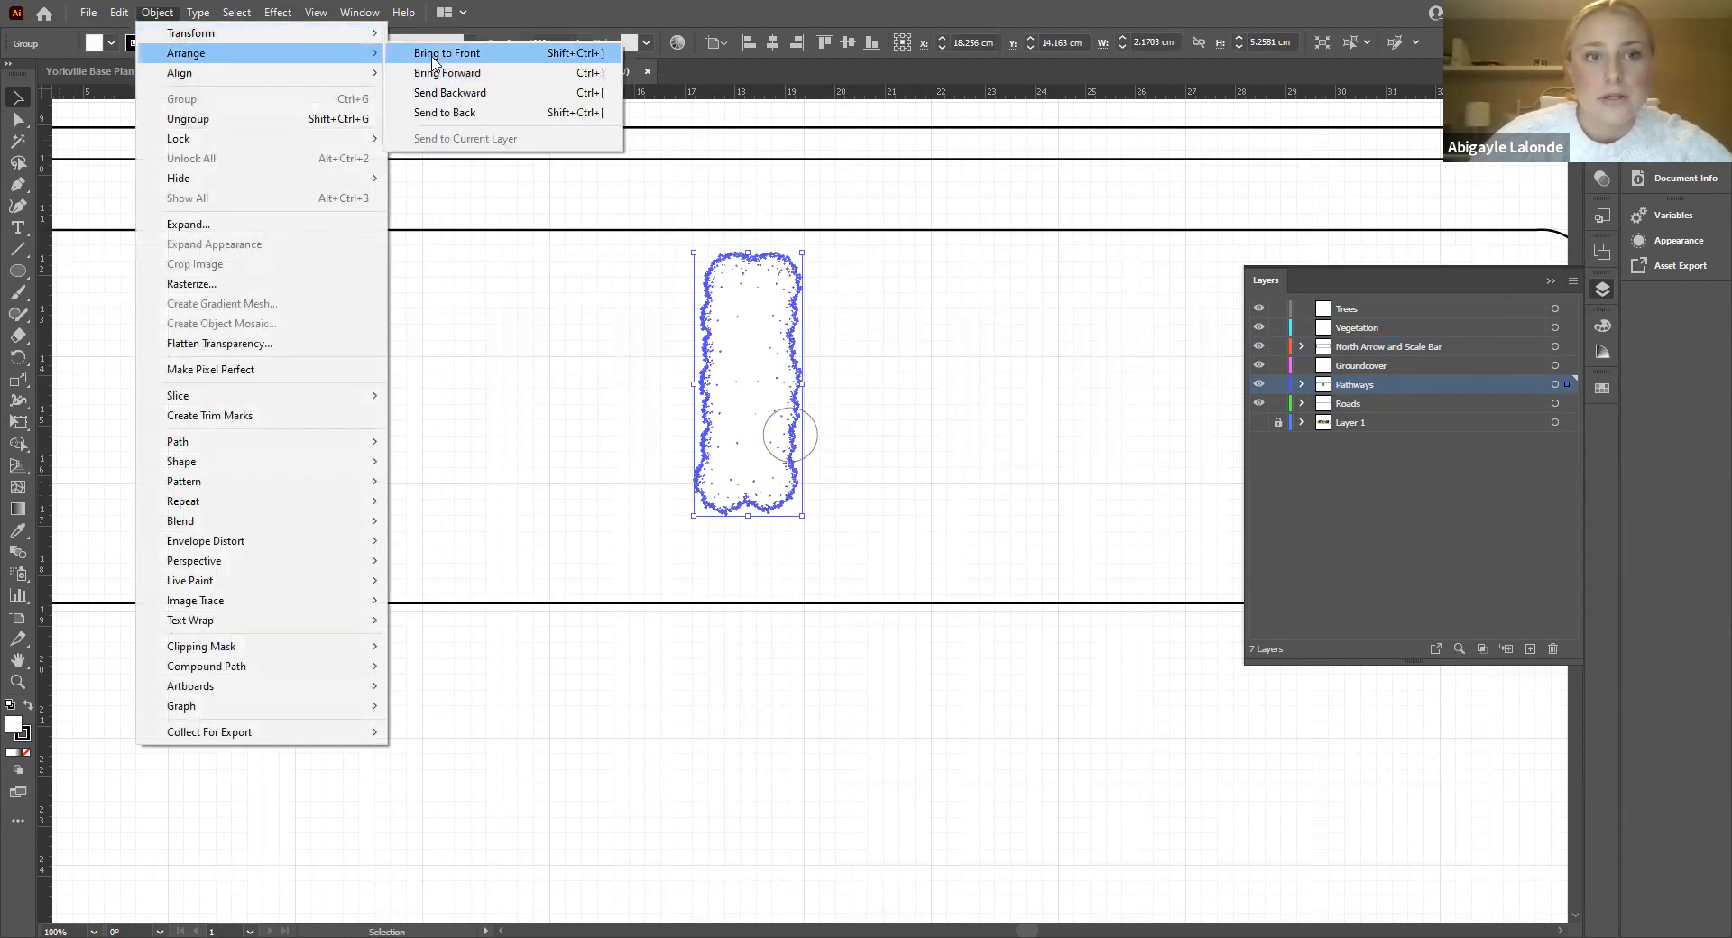
pyautogui.click(431, 54)
pyautogui.click(817, 356)
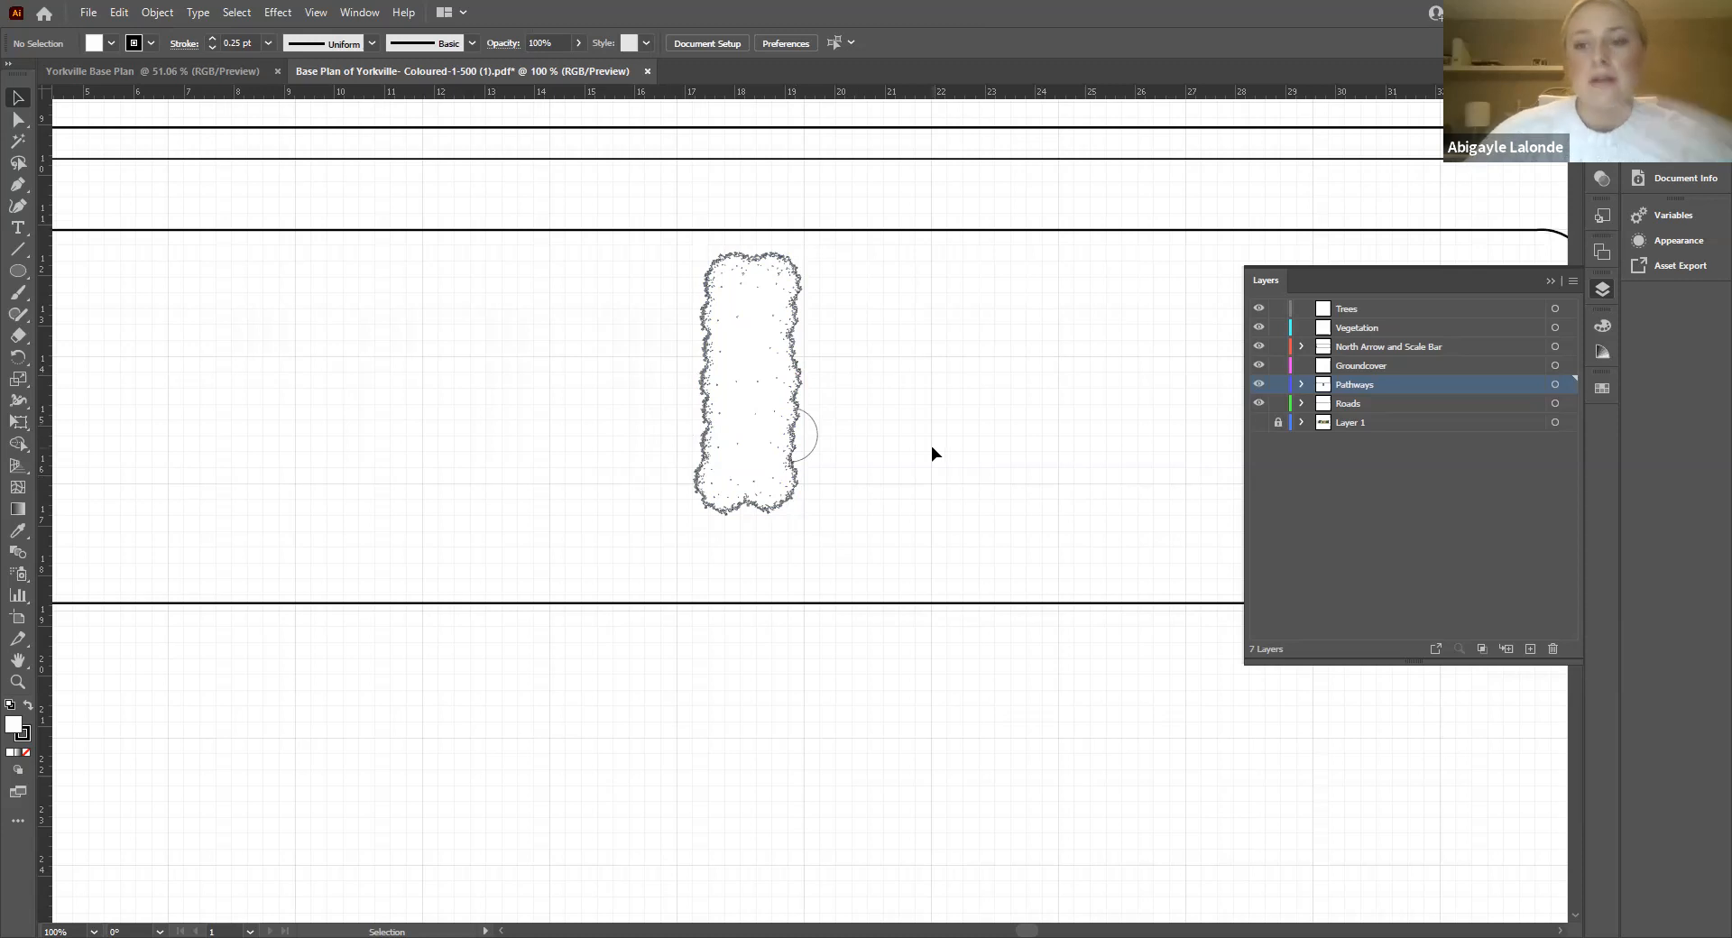
# Step: Examine the stacking order of the objects inside the Pathways layer and collapse the layer again
pyautogui.click(1302, 384)
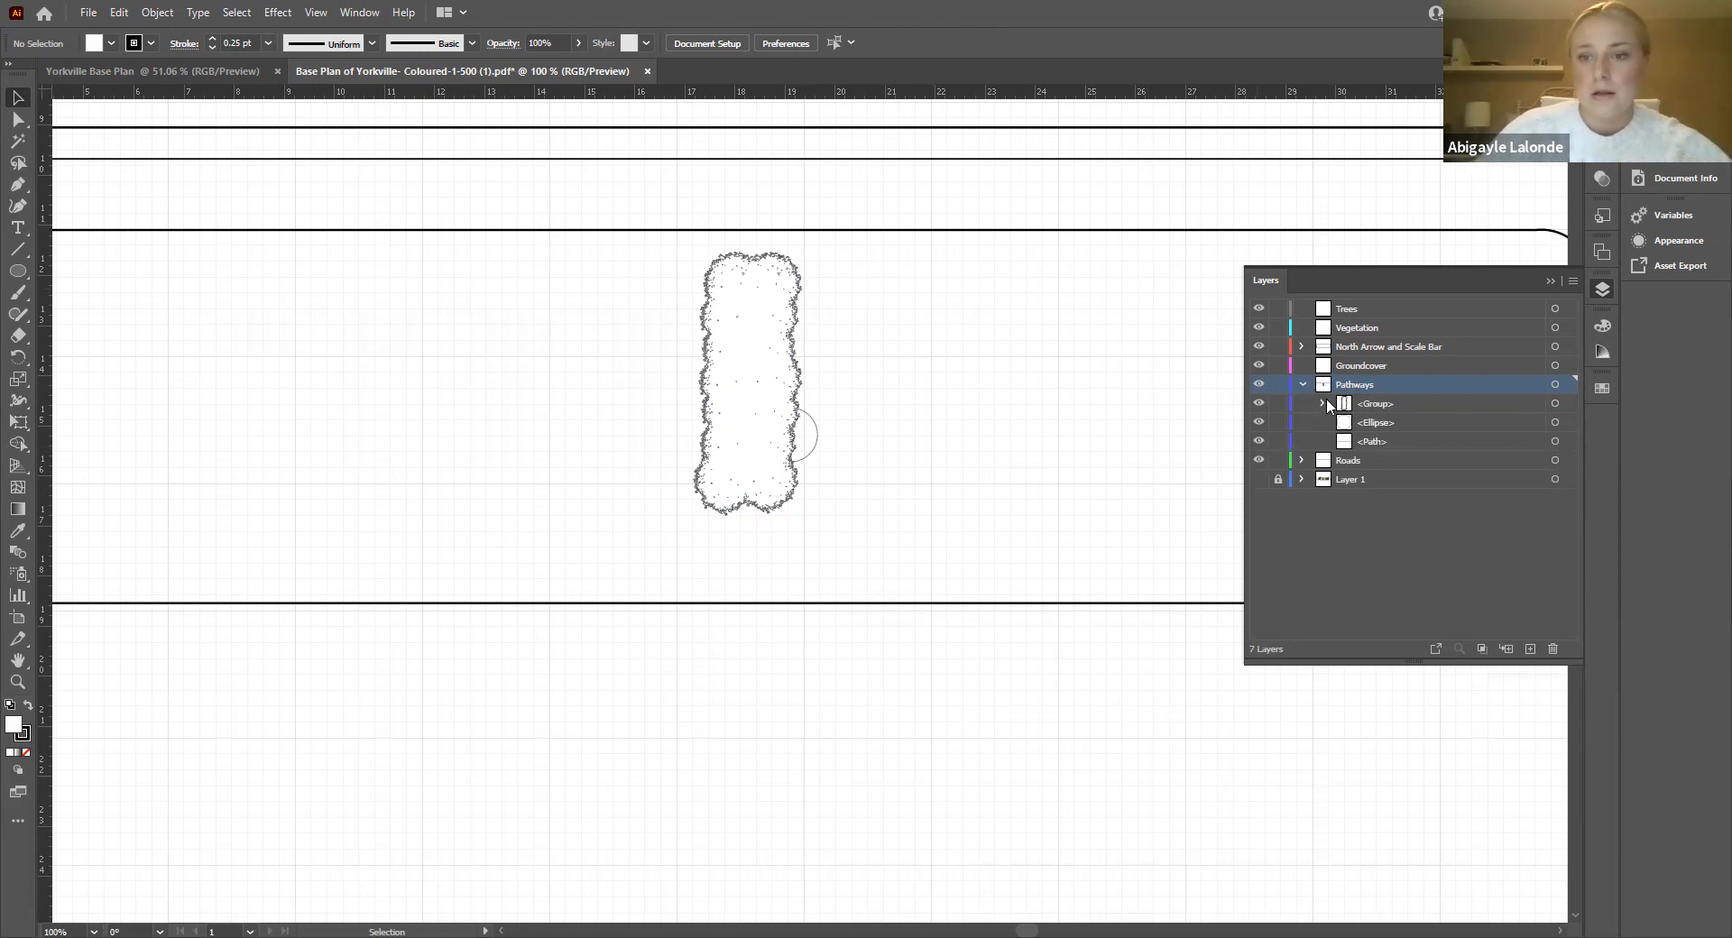
pyautogui.click(1300, 384)
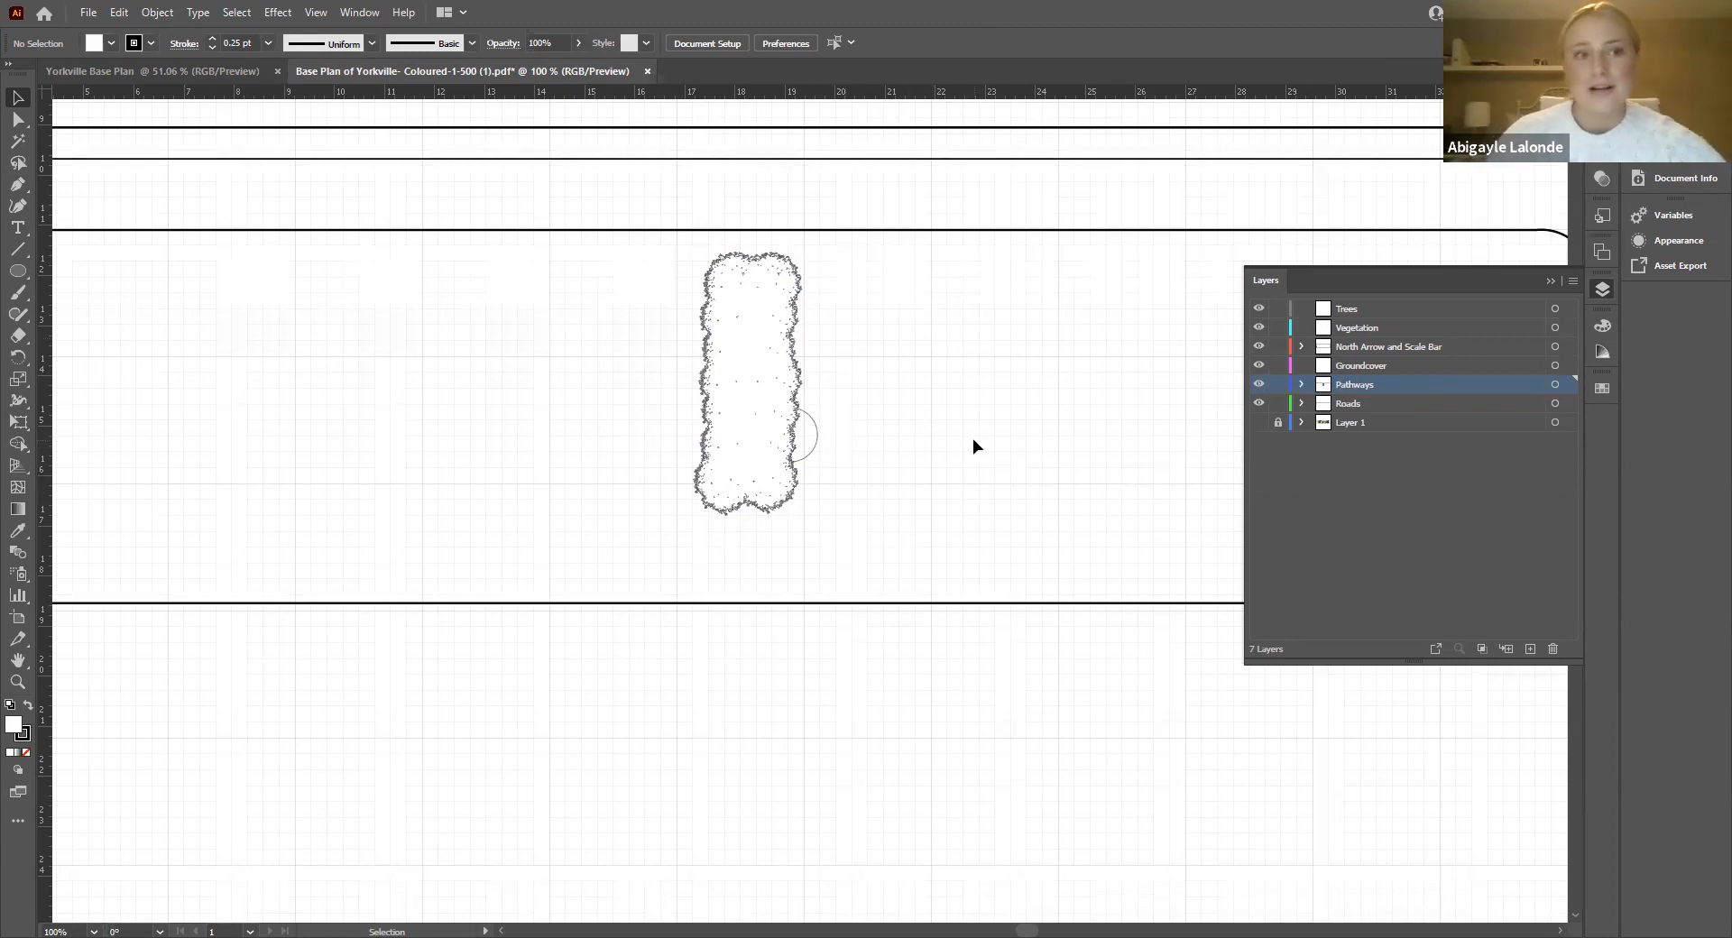
pyautogui.click(158, 13)
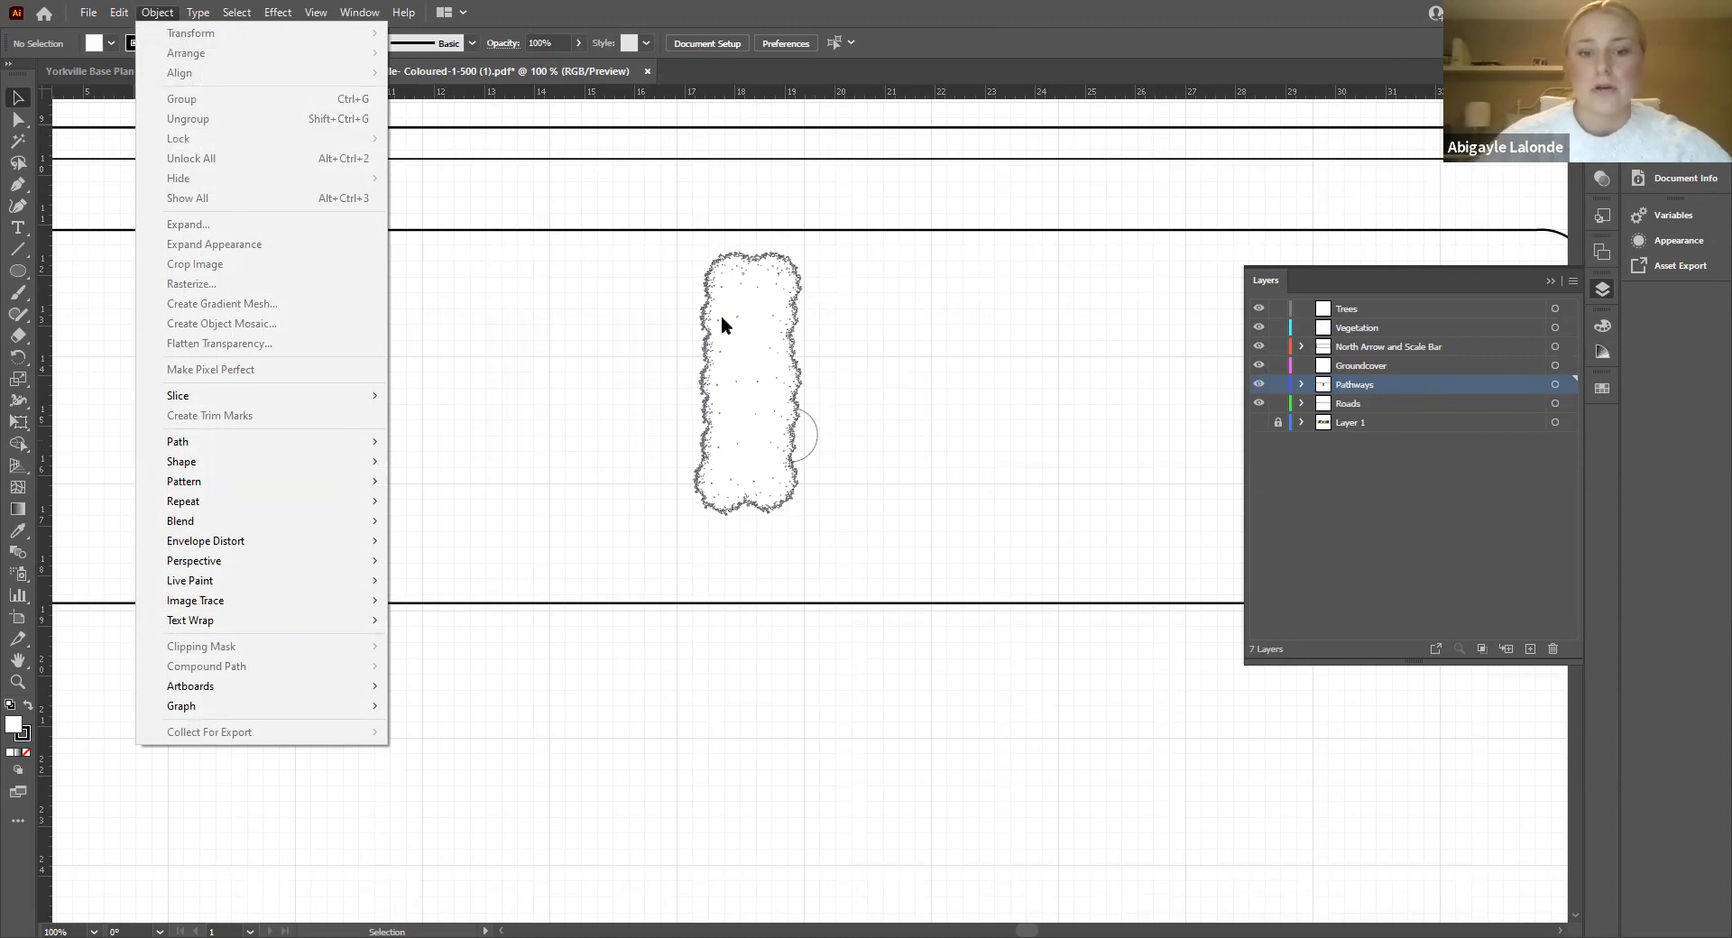
pyautogui.click(889, 384)
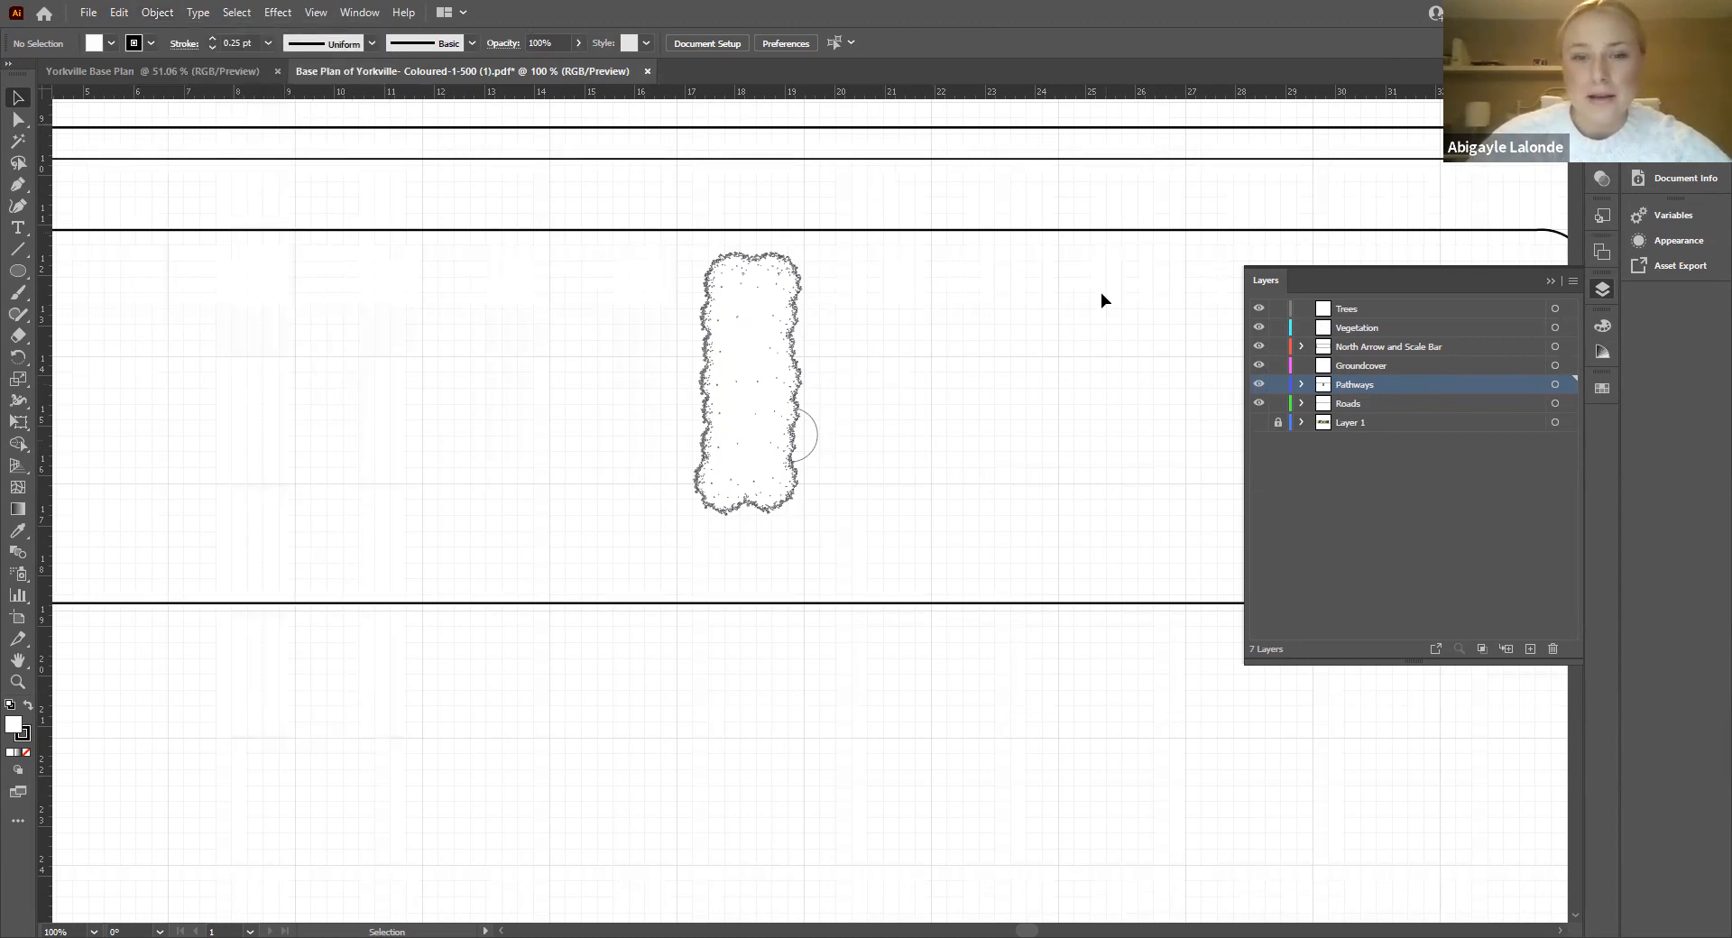
# Step: Bring the circle to the front so that it overlaps the united tree outline
pyautogui.press('/')
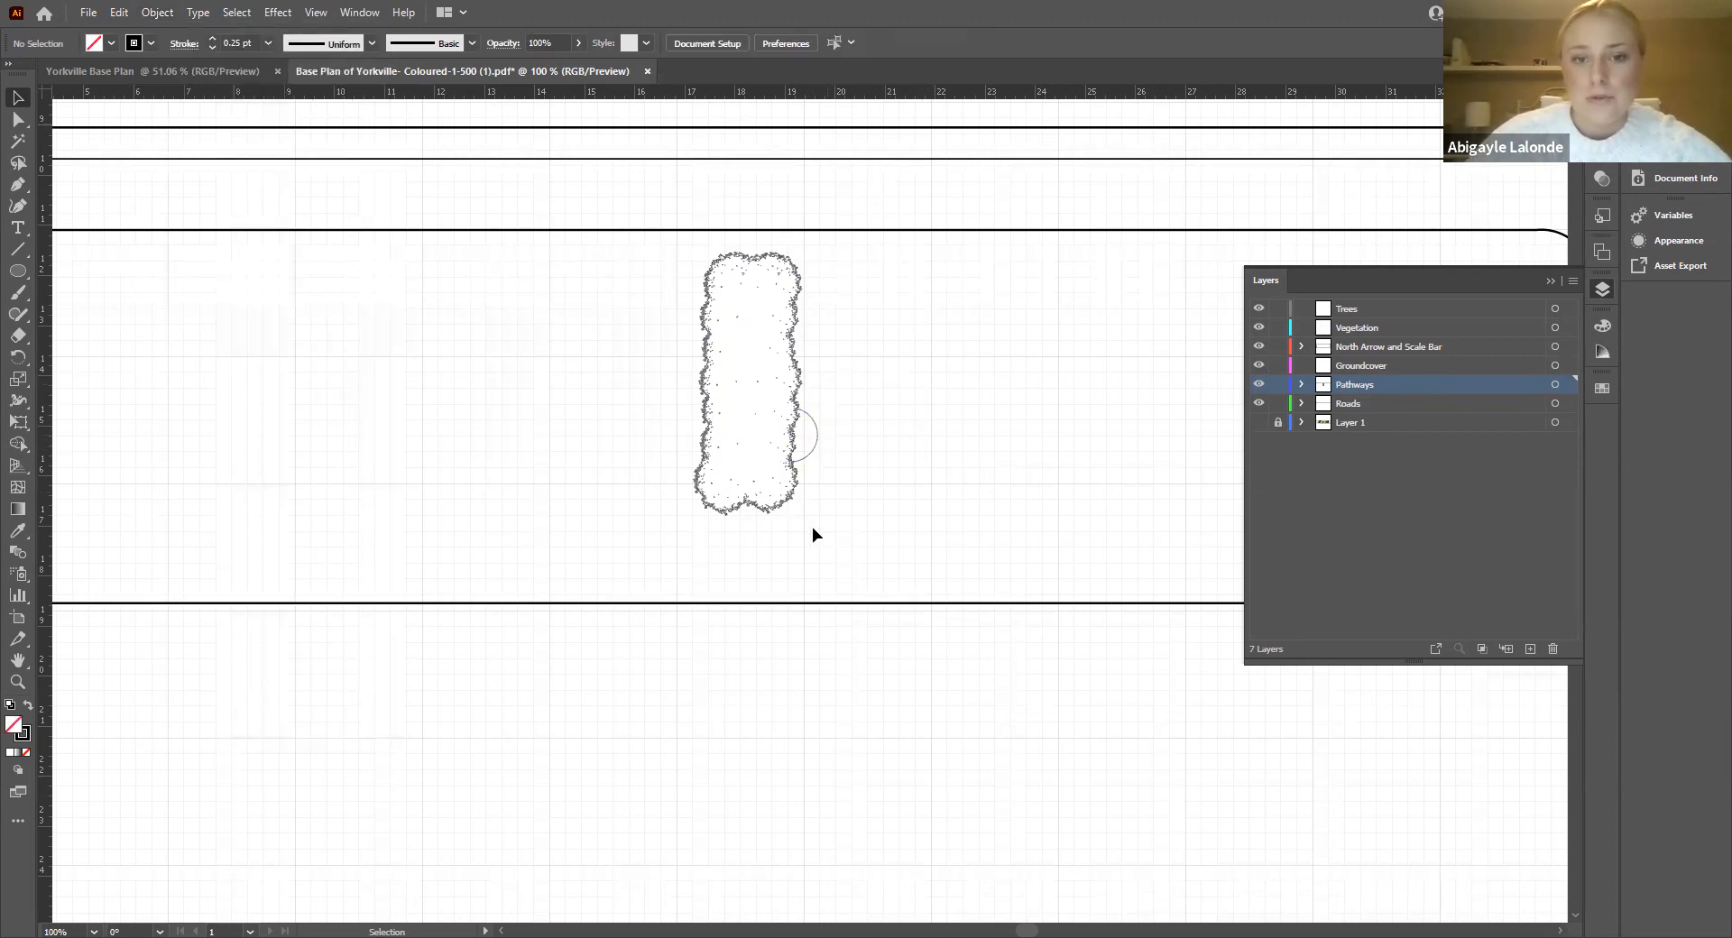
pyautogui.click(815, 422)
pyautogui.hotkey('ctrl', 'shift', ']')
pyautogui.click(133, 14)
pyautogui.moveTo(158, 13)
pyautogui.moveTo(194, 51)
pyautogui.click(446, 52)
pyautogui.click(1036, 411)
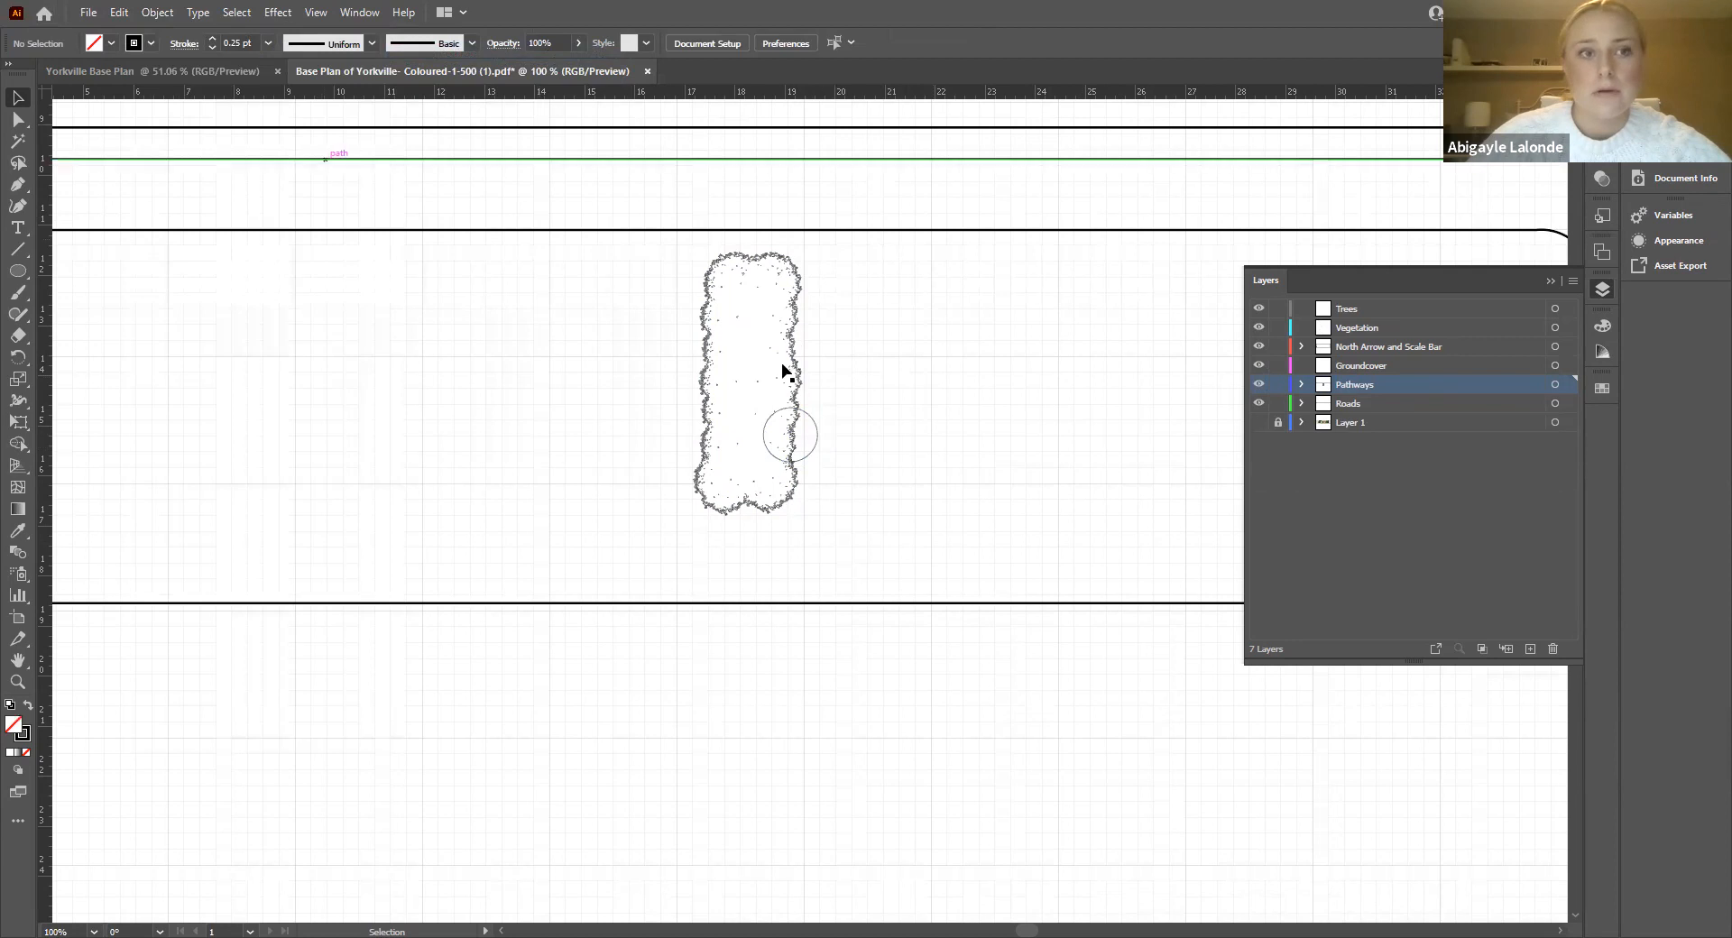
# Step: Send the circle to the back, behind the united tree outline, and clear the selection
pyautogui.click(808, 417)
pyautogui.click(159, 13)
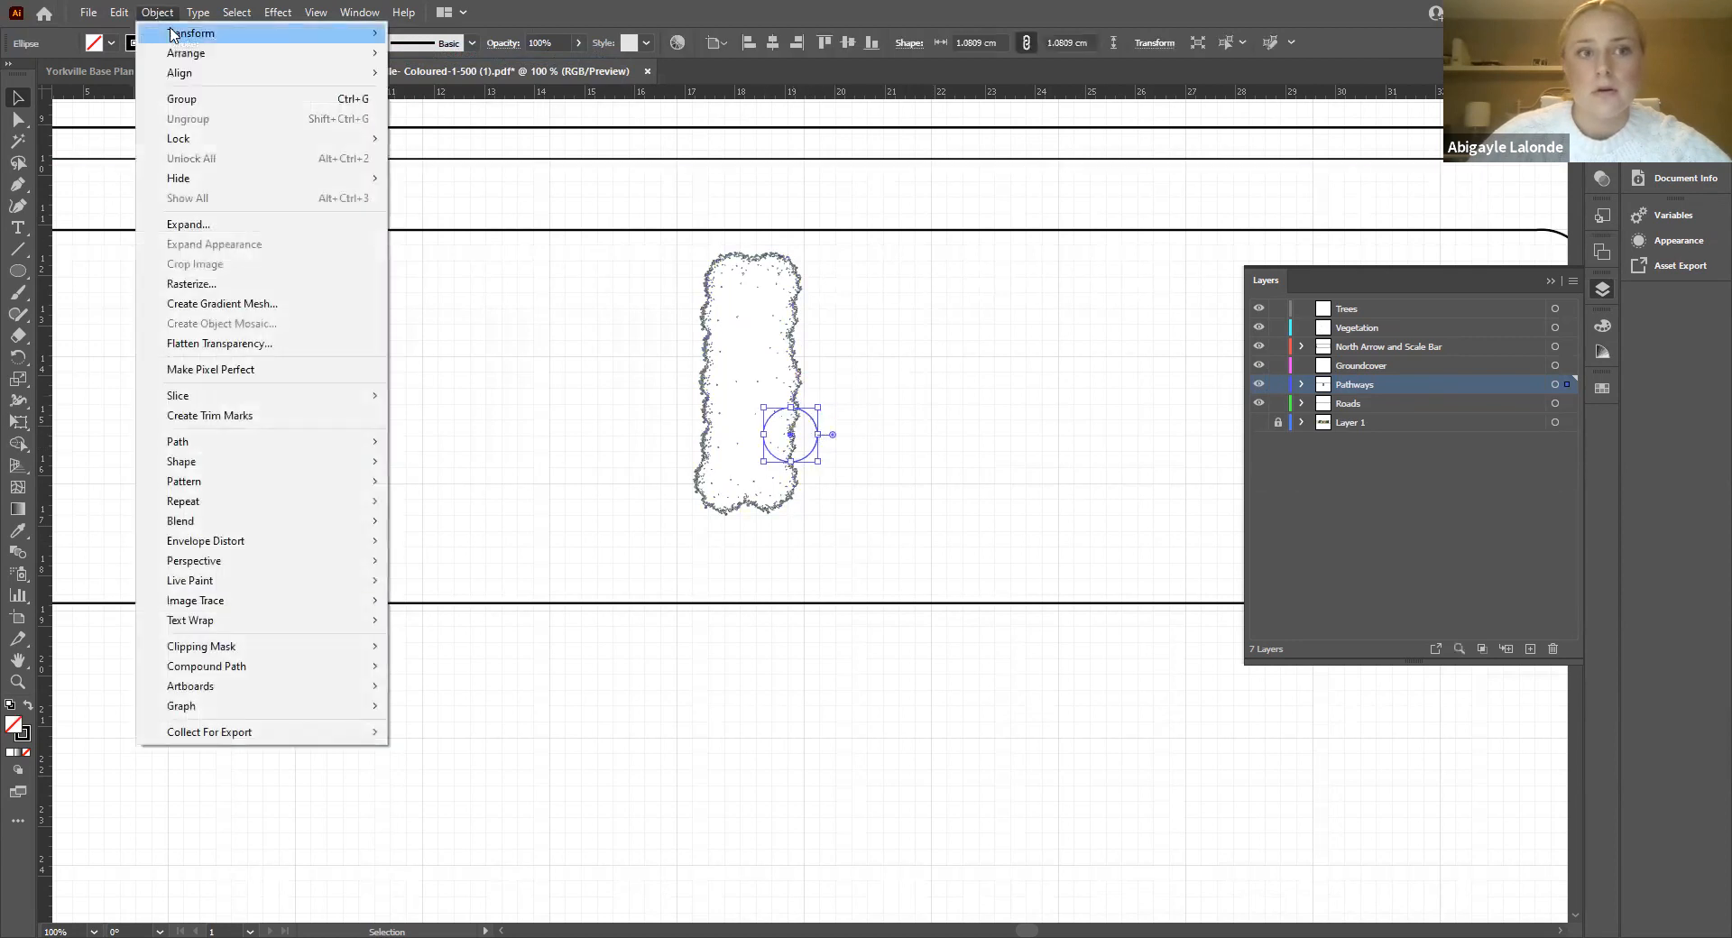
pyautogui.moveTo(194, 52)
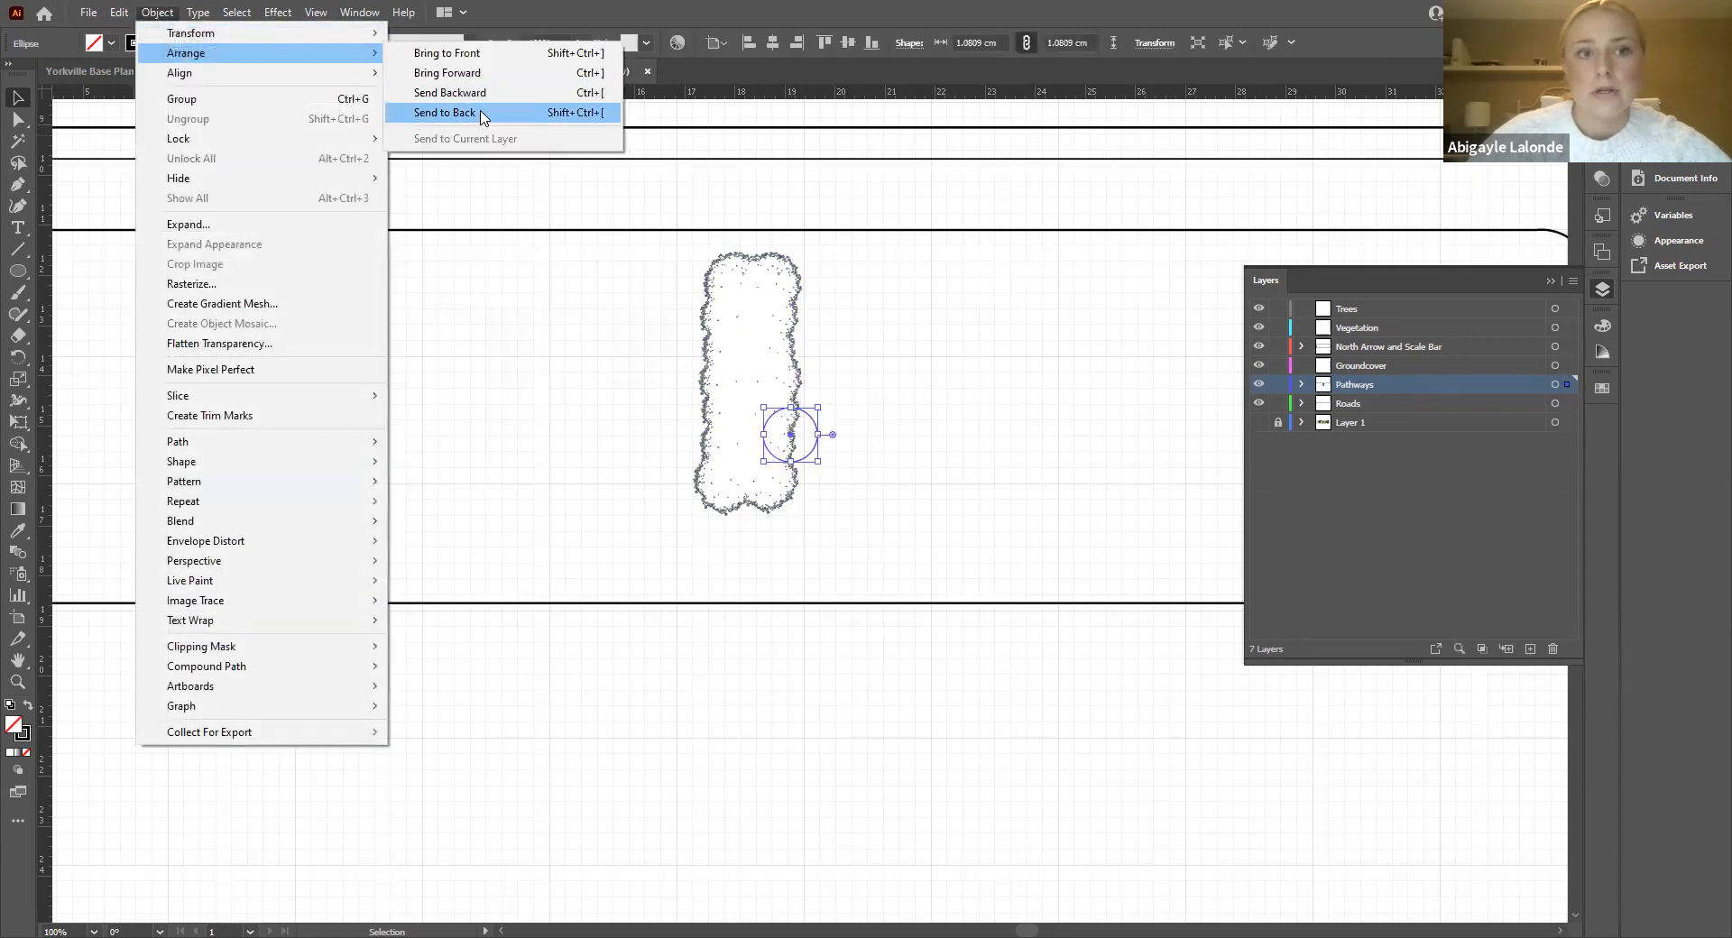
pyautogui.click(480, 112)
pyautogui.click(983, 377)
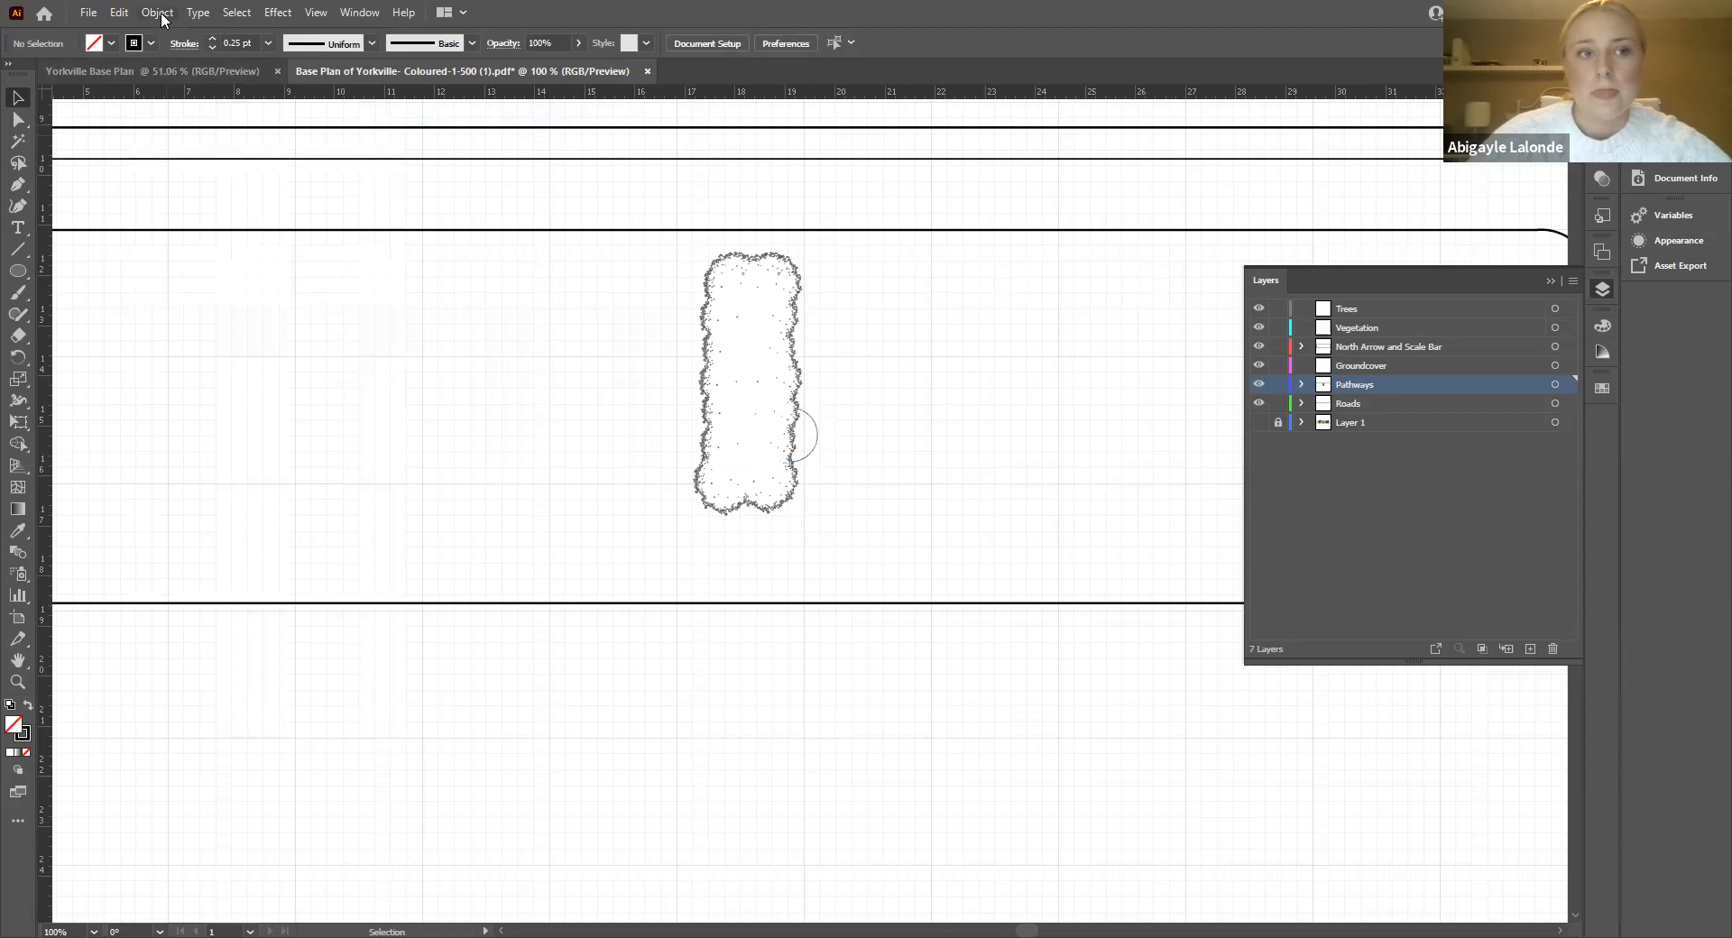